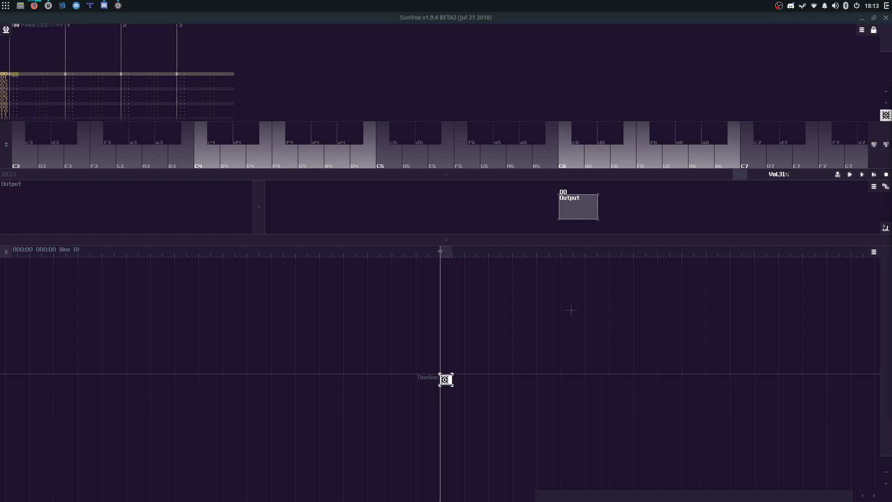
# Step: Shrink the pattern editor to a narrow strip and enlarge the module view
pyautogui.moveTo(288, 178); pyautogui.dragTo(299, 66)
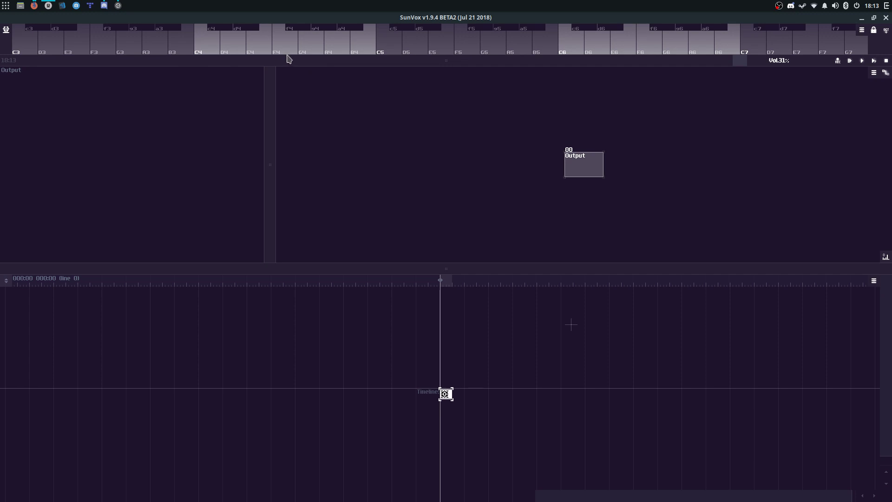
pyautogui.moveTo(288, 59); pyautogui.dragTo(316, 105)
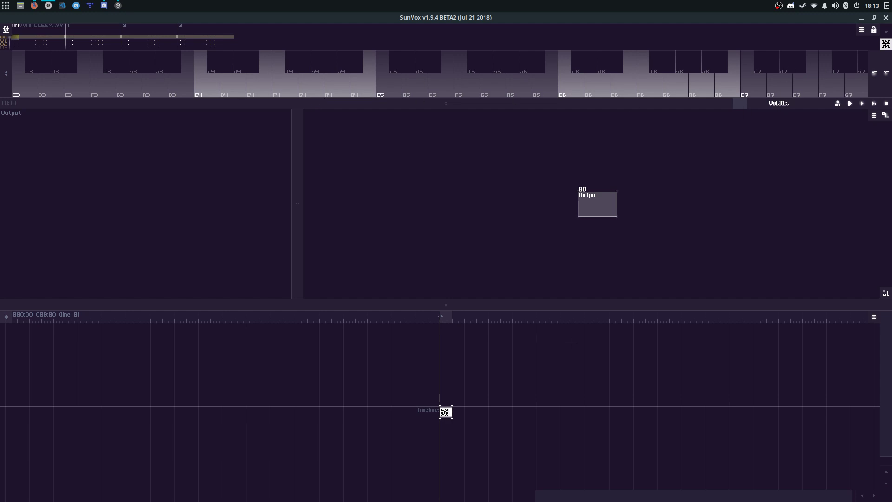
pyautogui.hotkey('alt', 'Tab')
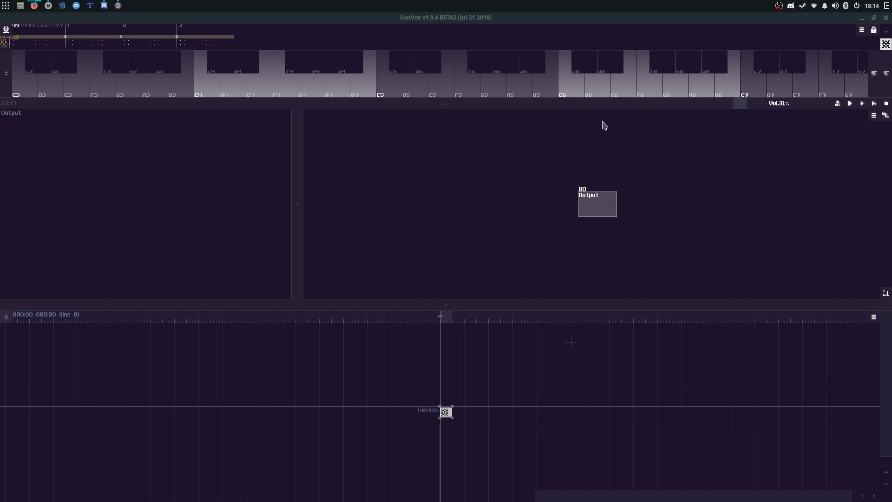
# Step: Load the project Bar.Tab.sunvox from the The Shadows folder
pyautogui.click(9, 28)
pyautogui.click(6, 30)
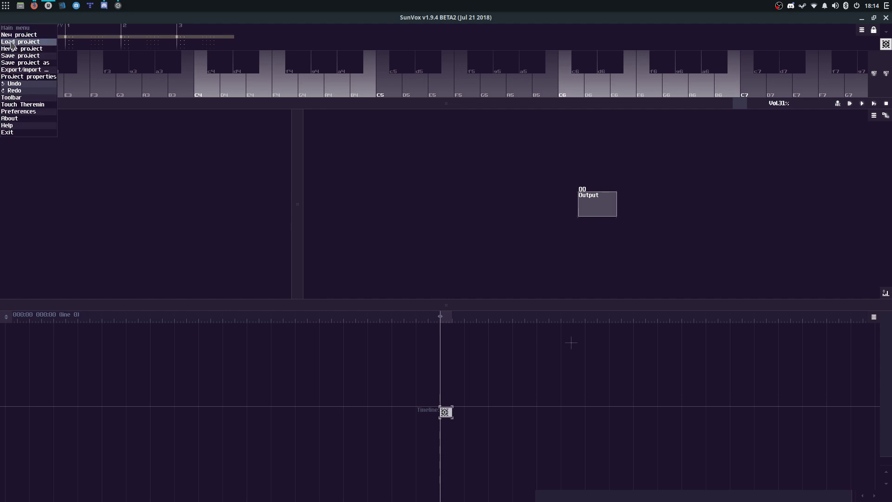
pyautogui.click(17, 41)
pyautogui.moveTo(453, 183); pyautogui.dragTo(436, 129)
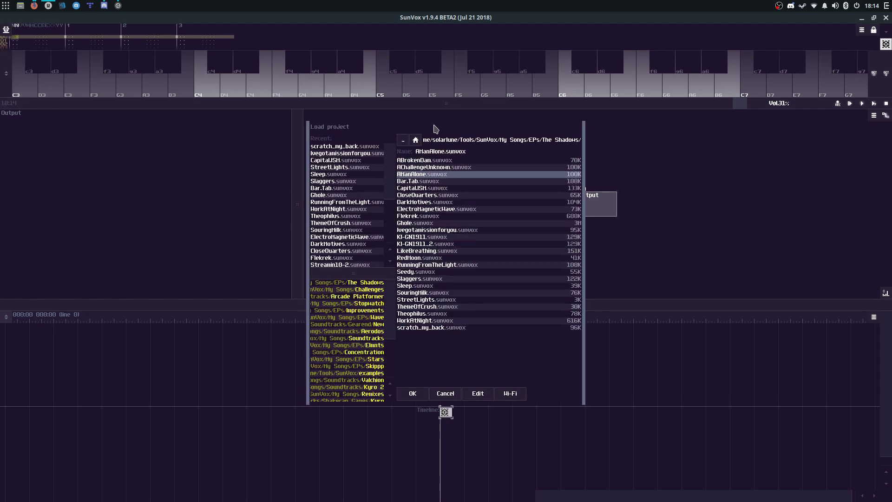
pyautogui.scroll(1, 448, 203)
pyautogui.scroll(-3, 448, 204)
pyautogui.scroll(2, 434, 208)
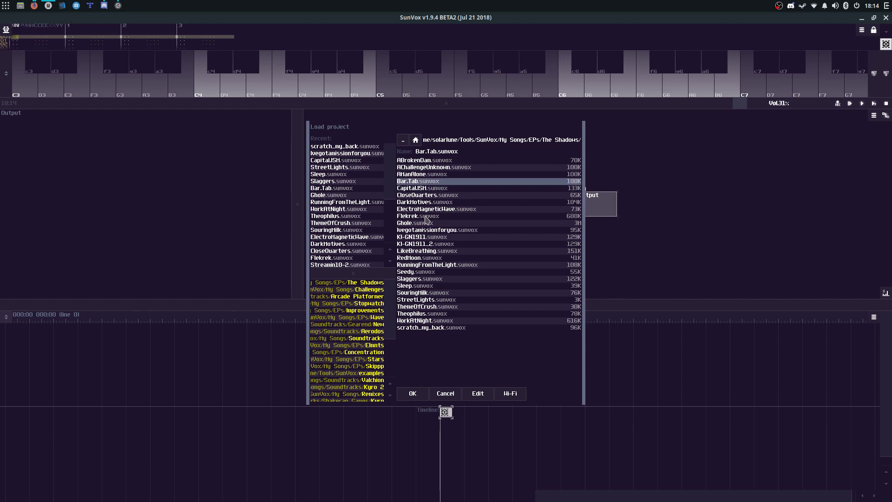
pyautogui.scroll(-1, 425, 219)
pyautogui.scroll(1, 424, 200)
pyautogui.doubleClick(421, 182)
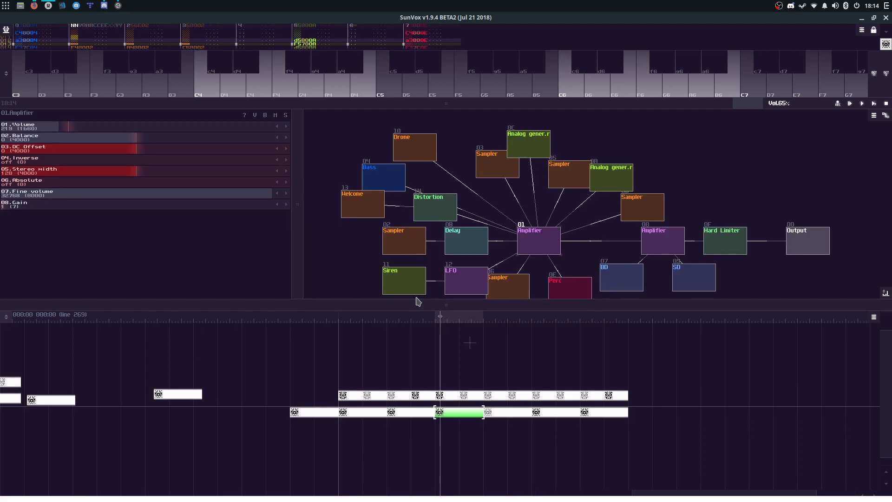
# Step: Select the first pattern of the long lower timeline row and start playback from it
pyautogui.click(326, 405)
pyautogui.click(329, 414)
pyautogui.press('space')
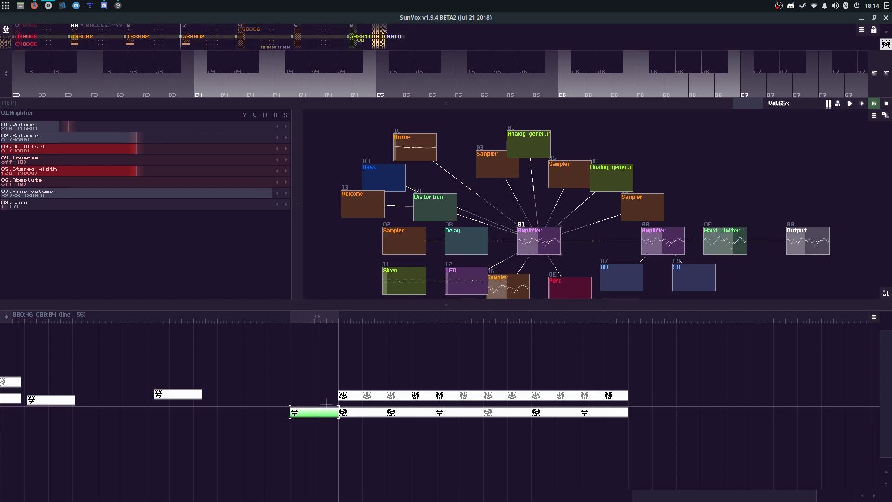
# Step: Shrink the timeline and expand the pattern editor to follow the notes during playback
pyautogui.moveTo(468, 306); pyautogui.dragTo(470, 363)
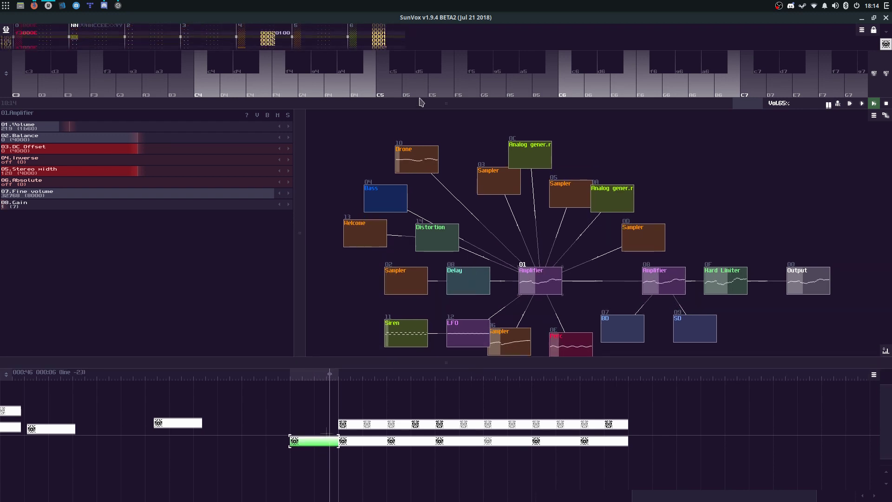
pyautogui.moveTo(419, 102); pyautogui.dragTo(422, 183)
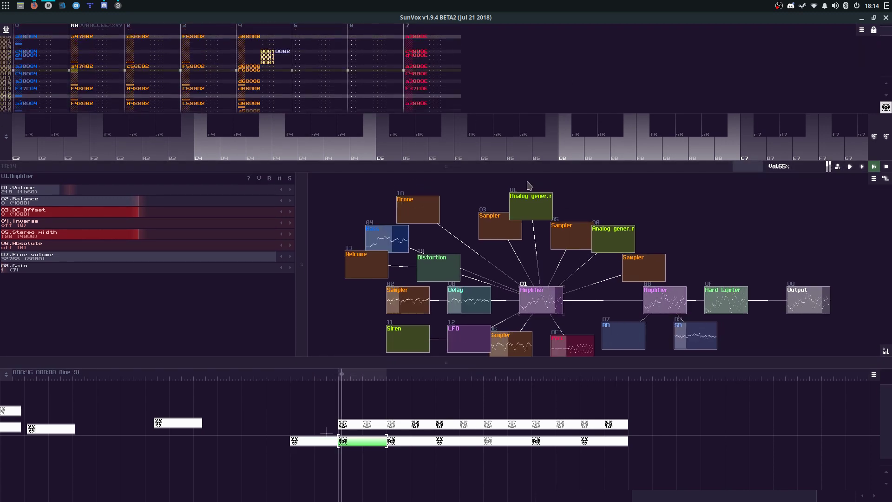
pyautogui.moveTo(520, 363); pyautogui.dragTo(521, 374)
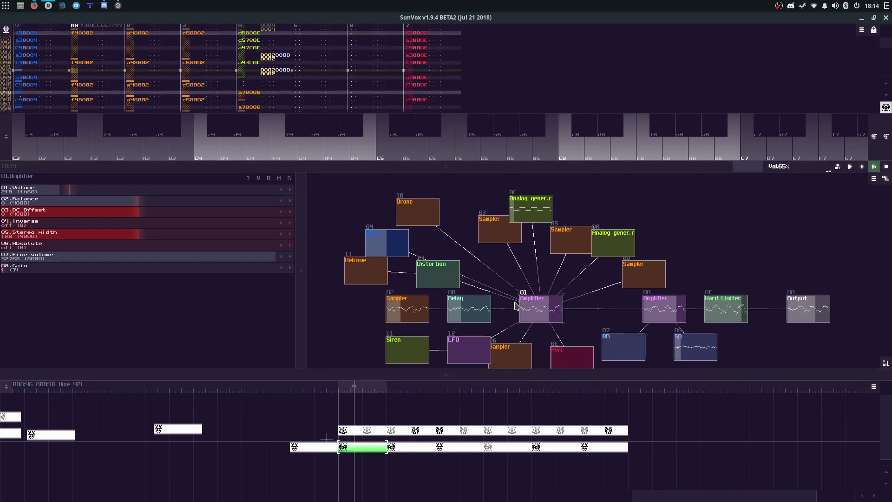
pyautogui.moveTo(498, 166); pyautogui.dragTo(501, 303)
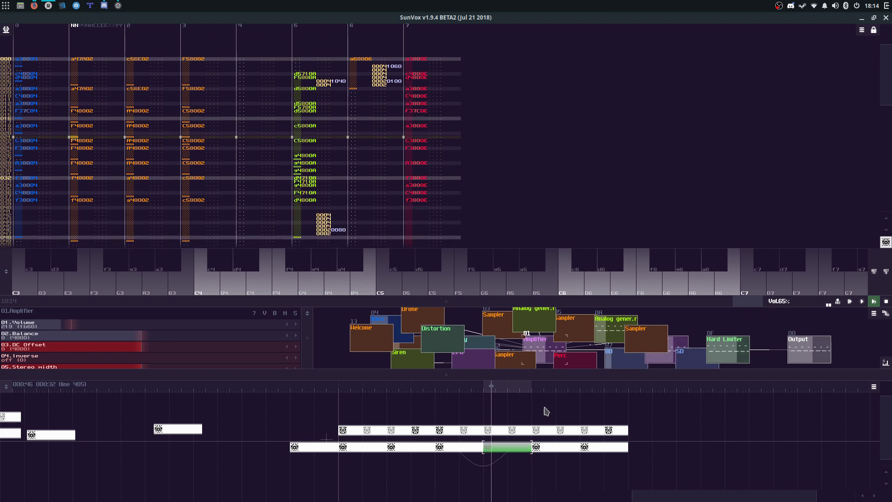
# Step: Reduce the pattern editor to a medium height, giving the module network more room, and stop playback
pyautogui.moveTo(562, 301); pyautogui.dragTo(563, 225)
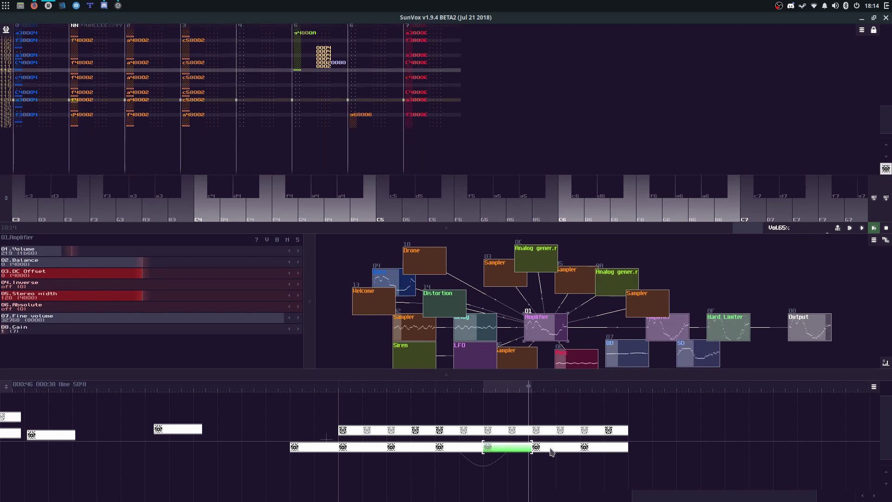
pyautogui.moveTo(590, 229); pyautogui.dragTo(594, 86)
pyautogui.moveTo(562, 291)
pyautogui.mouseDown()
pyautogui.moveTo(564, 248)
pyautogui.moveTo(564, 262)
pyautogui.moveTo(578, 255)
pyautogui.mouseUp()
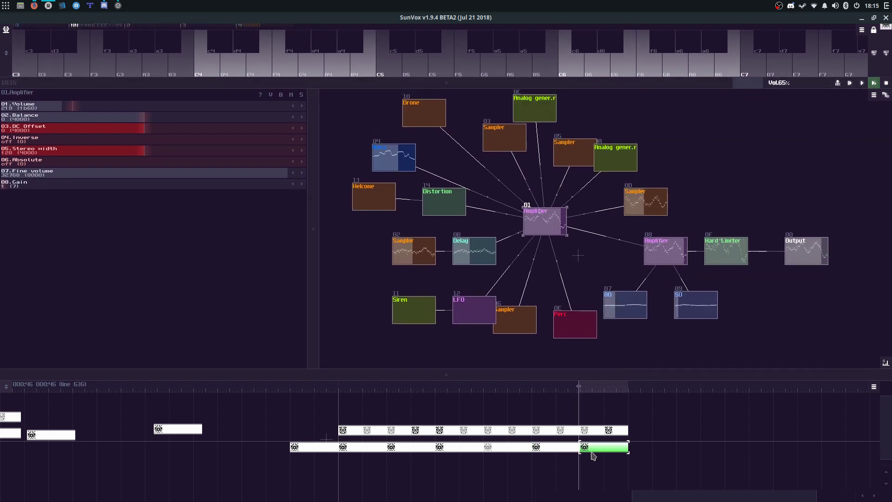
pyautogui.moveTo(610, 86); pyautogui.dragTo(602, 175)
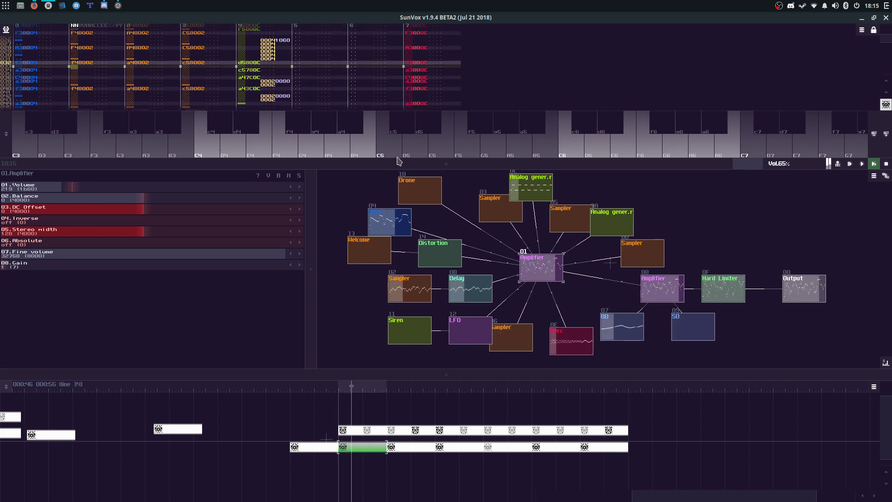
pyautogui.press('space')
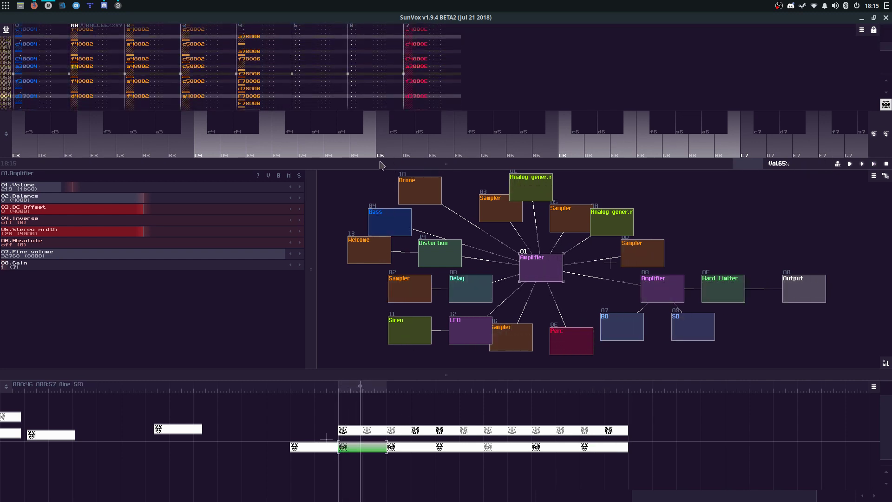
pyautogui.click(6, 30)
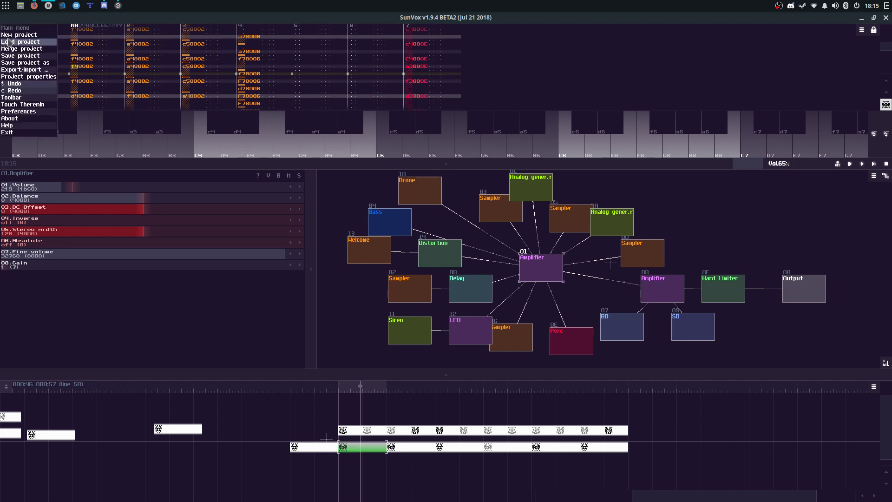
pyautogui.press('Escape')
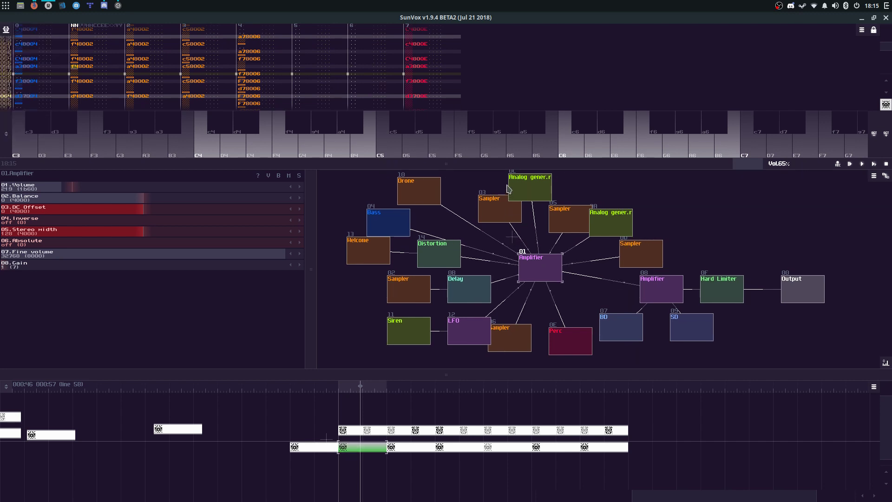
pyautogui.scroll(-1, 501, 188)
pyautogui.moveTo(501, 187); pyautogui.dragTo(500, 195)
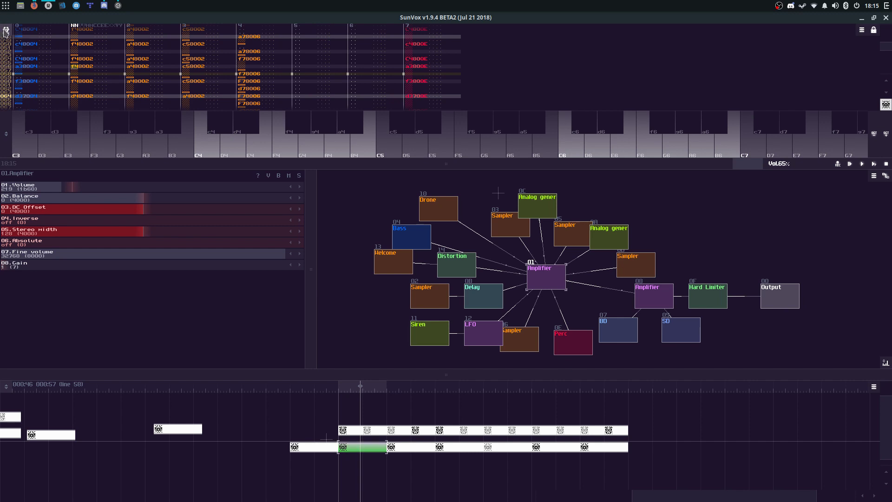
pyautogui.click(6, 30)
pyautogui.click(9, 41)
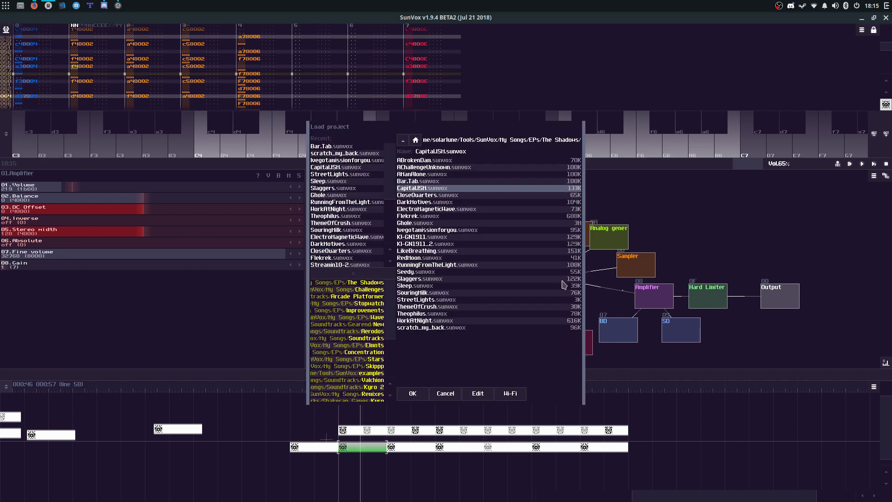
pyautogui.click(500, 244)
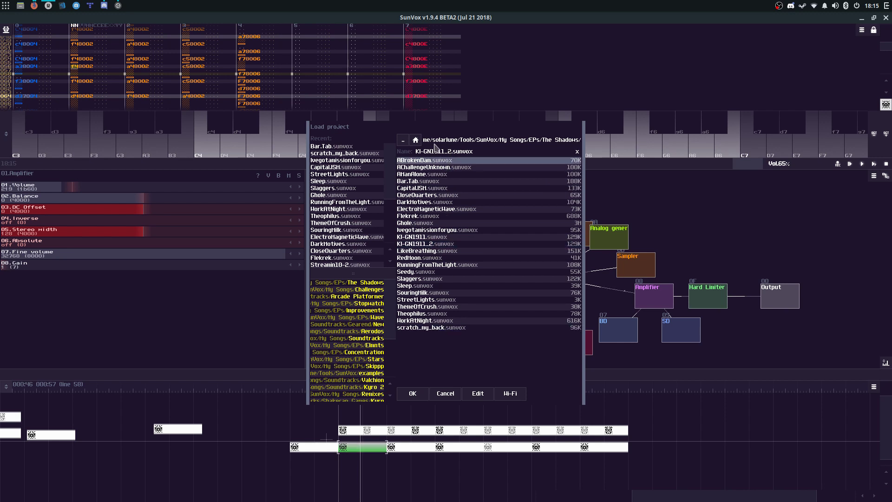
pyautogui.click(430, 203)
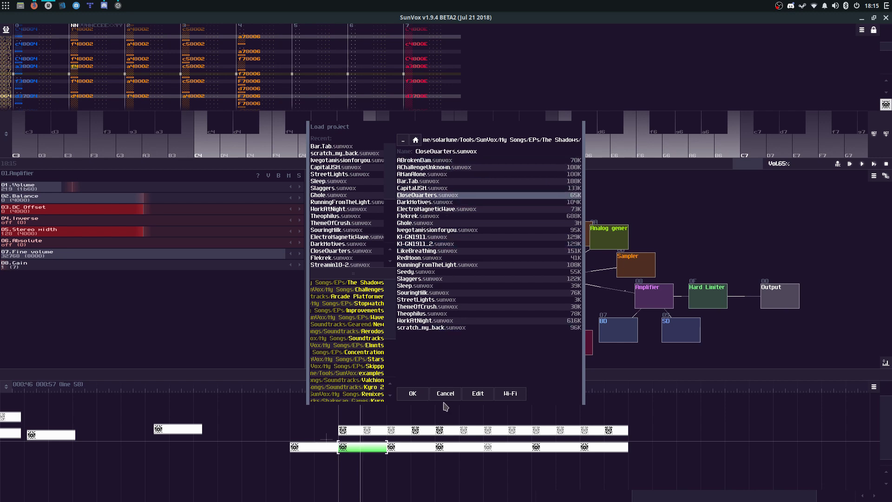
pyautogui.click(446, 394)
# Step: Create a new empty project
pyautogui.click(6, 29)
pyautogui.click(24, 32)
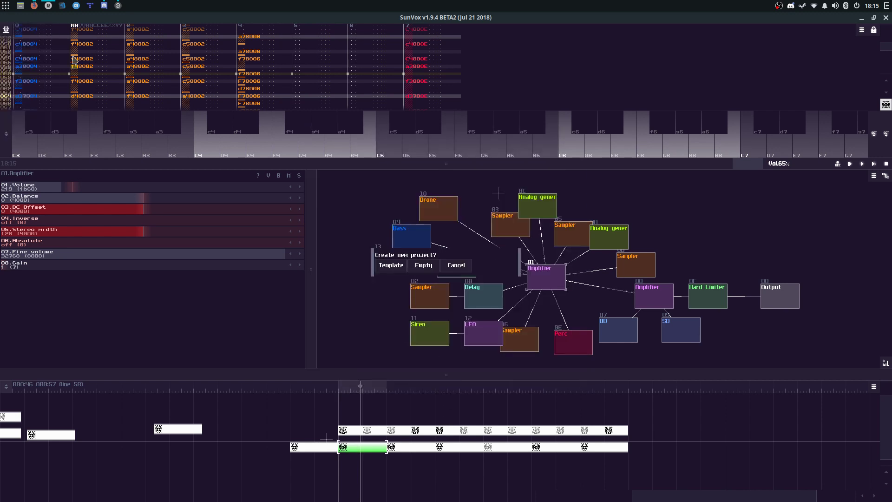
pyautogui.click(440, 269)
# Step: Add an Amplifier module beside the Output module and connect it to Output
pyautogui.doubleClick(538, 273)
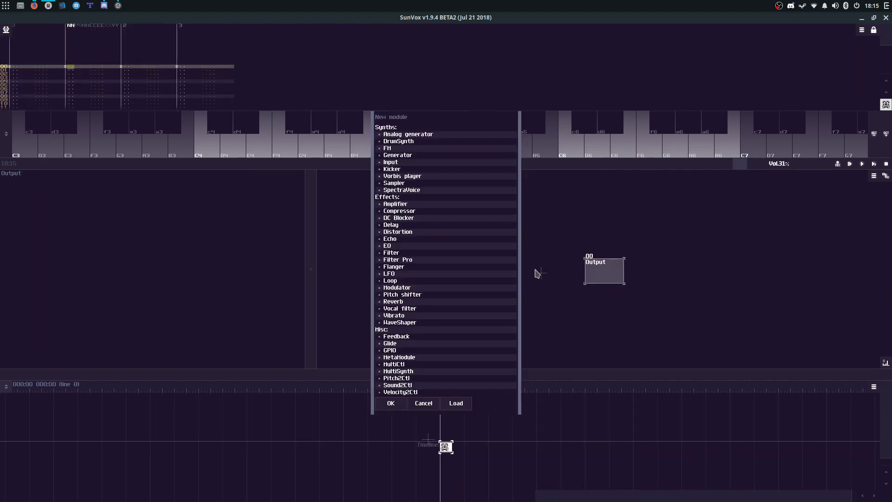
pyautogui.doubleClick(425, 205)
pyautogui.moveTo(603, 268); pyautogui.dragTo(603, 268)
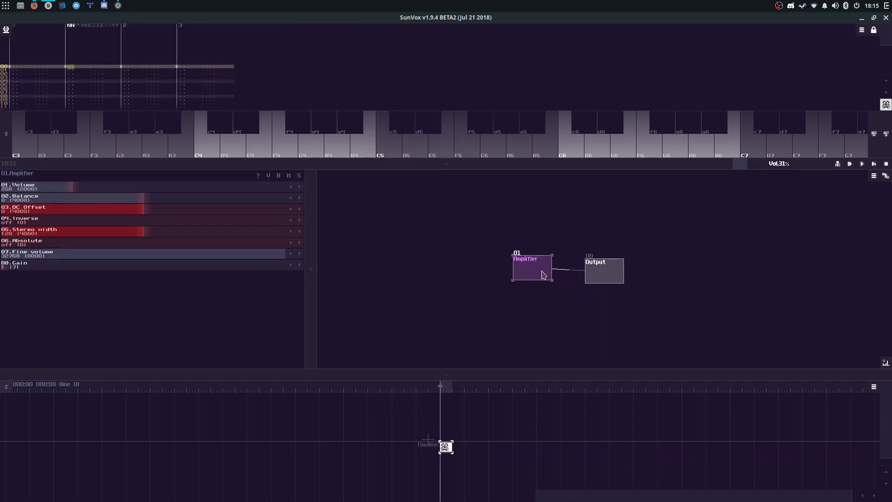
# Step: Add a Sampler module connected to the Amplifier and raise the project volume to 81%
pyautogui.doubleClick(455, 275)
pyautogui.doubleClick(405, 185)
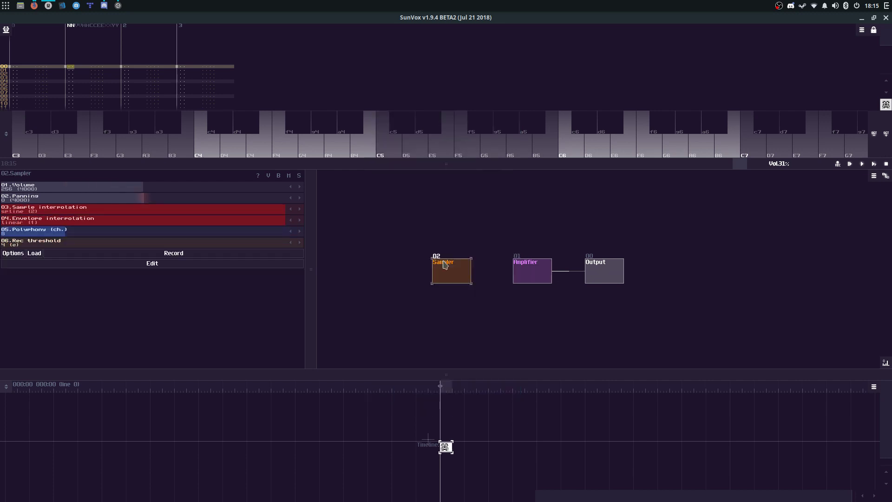
pyautogui.moveTo(451, 277); pyautogui.dragTo(547, 267)
pyautogui.scroll(5, 768, 165)
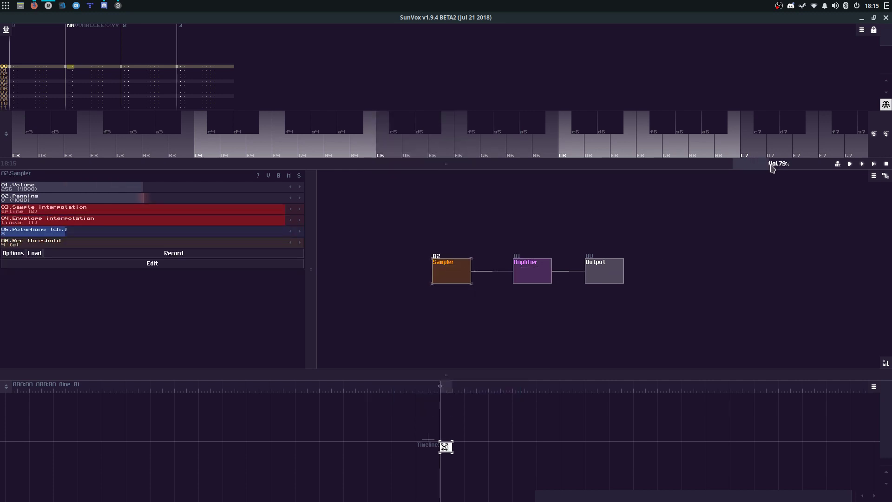
pyautogui.scroll(1, 772, 167)
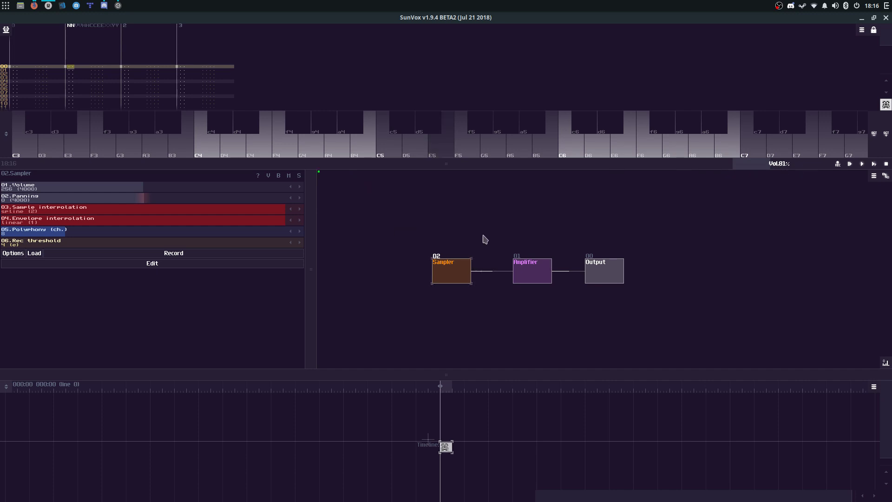
# Step: Open sample loading for the Sampler module and choose thrustah.wav from the ST-07 folder for preview
pyautogui.click(519, 267)
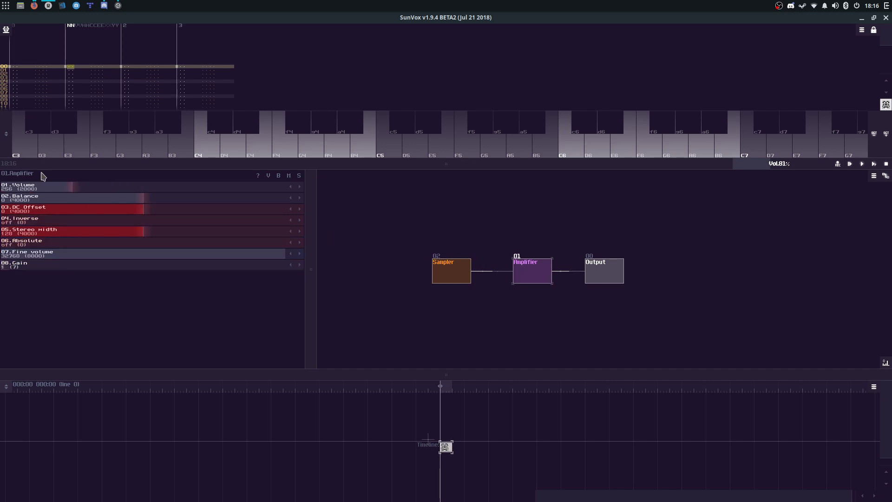
pyautogui.click(461, 280)
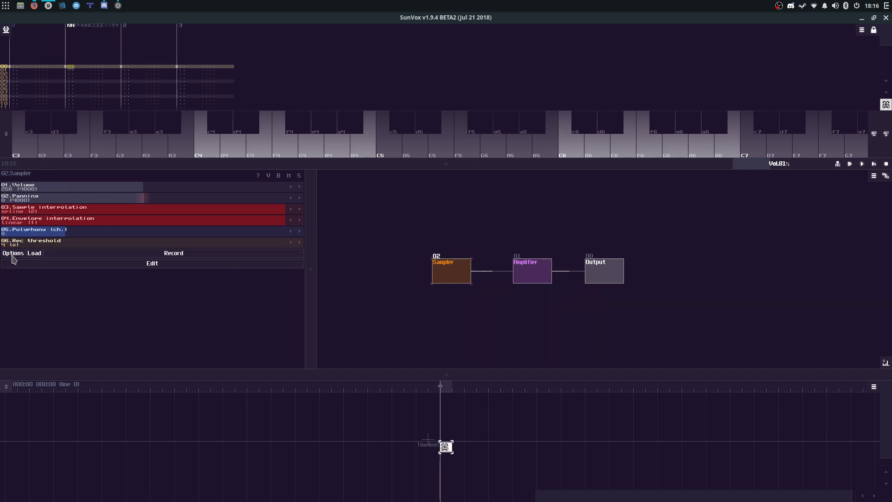
pyautogui.click(30, 251)
pyautogui.click(411, 229)
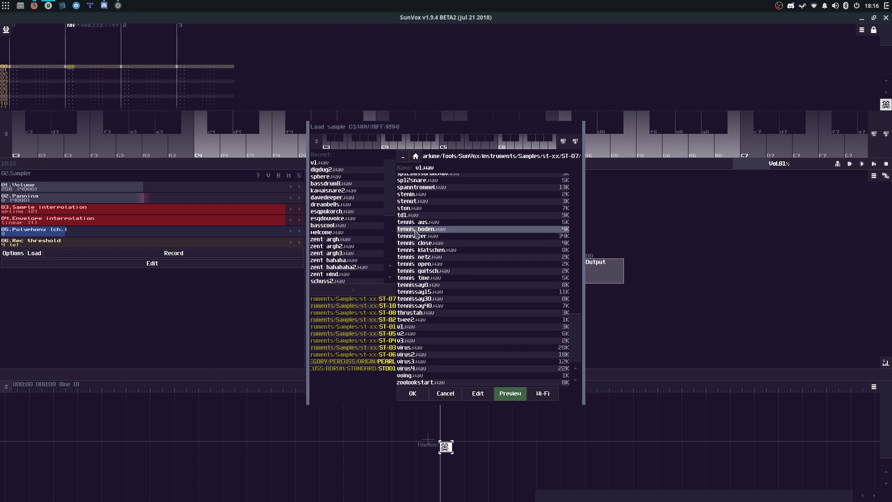
pyautogui.click(416, 236)
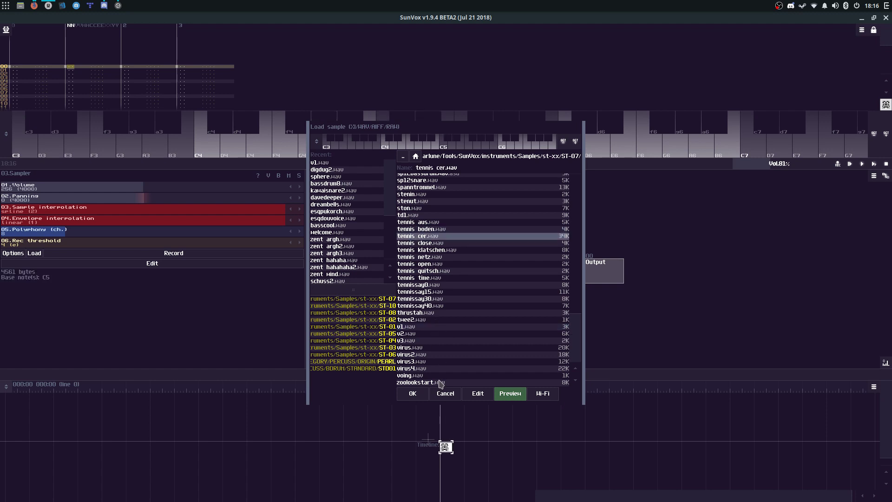
pyautogui.click(431, 313)
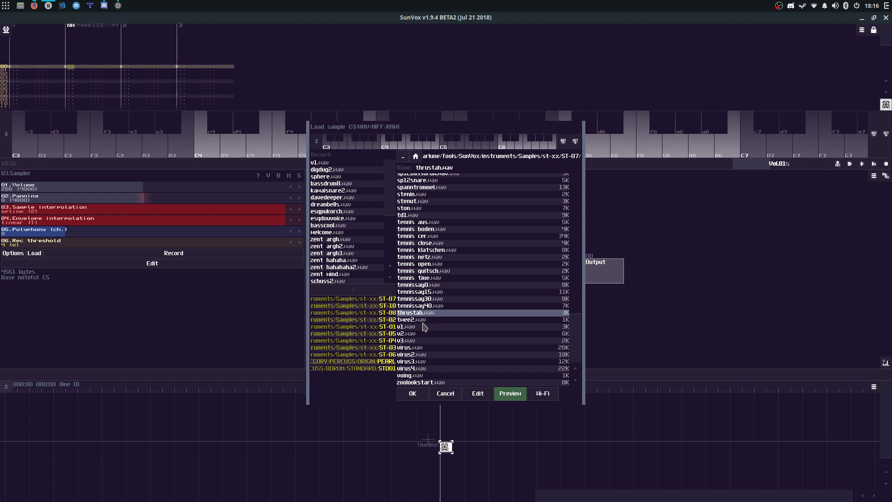
# Step: Audition the selected thrustah.wav sample by playing several notes at different pitches
pyautogui.press('h')
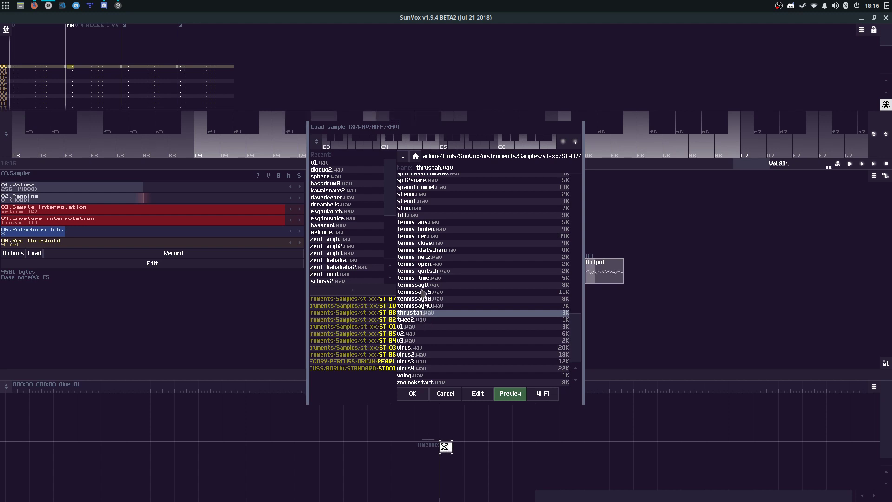
pyautogui.press('g')
pyautogui.press('c')
pyautogui.press('s')
pyautogui.press('h')
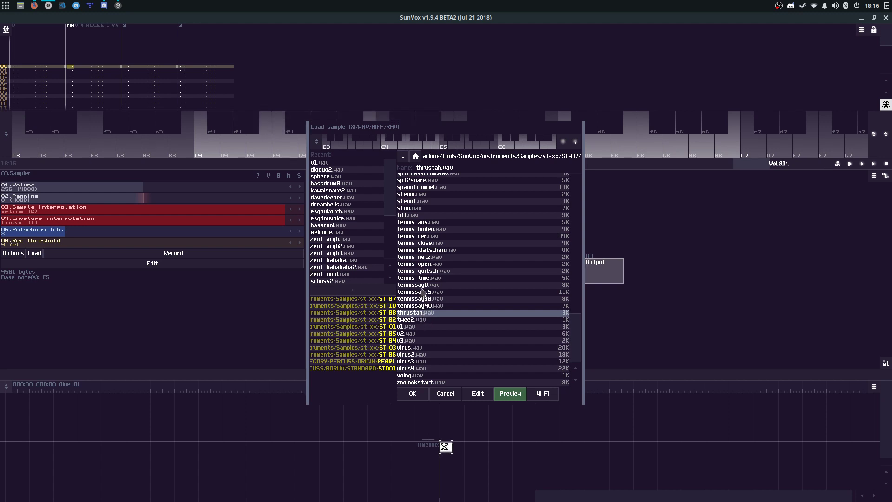
# Step: Play more test notes on the previewed thrustah.wav sample and load it into the Sampler
pyautogui.press('2')
pyautogui.press('e')
pyautogui.press('h')
pyautogui.press('3')
pyautogui.press('h')
pyautogui.press('c')
pyautogui.press('d')
pyautogui.press('g')
pyautogui.press('s')
pyautogui.press('c')
pyautogui.press('Return')
# Step: Lower the Sampler's relative note to -17 in its module properties, checking the pitch with test notes
pyautogui.doubleClick(436, 272)
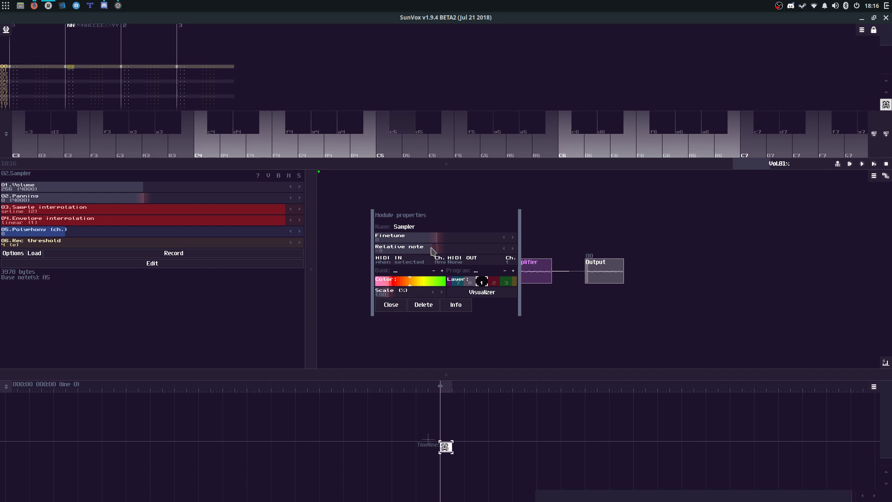
pyautogui.moveTo(432, 248); pyautogui.dragTo(427, 248)
pyautogui.press('2')
pyautogui.press('2')
pyautogui.click(390, 308)
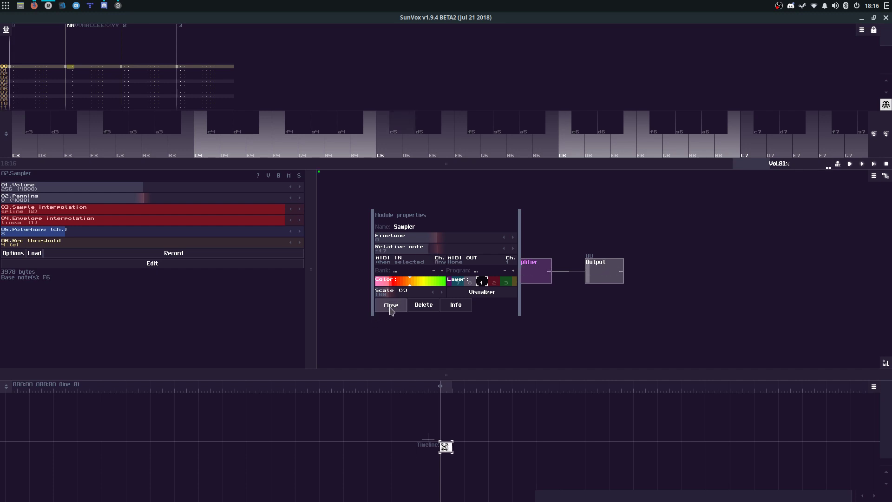
# Step: Add an Analog generator module connected to the Amplifier and place it above the Sampler–Amplifier chain
pyautogui.doubleClick(448, 213)
pyautogui.click(443, 140)
pyautogui.click(443, 140)
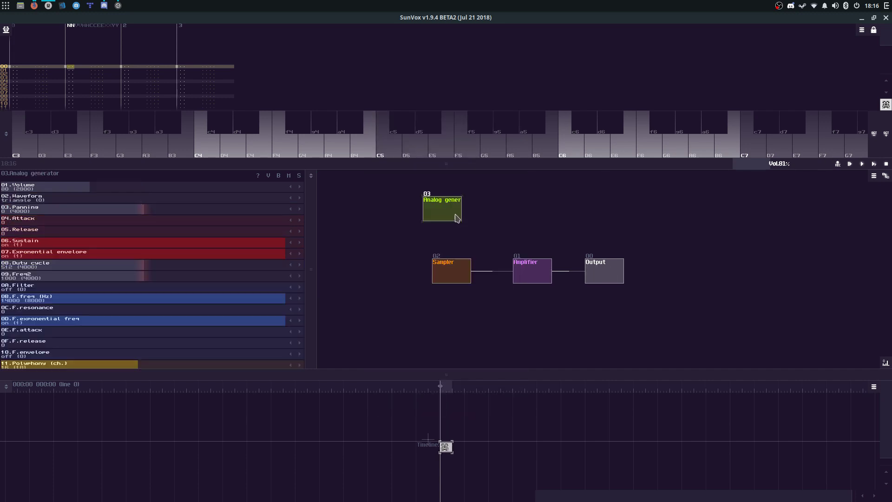
pyautogui.click(450, 271)
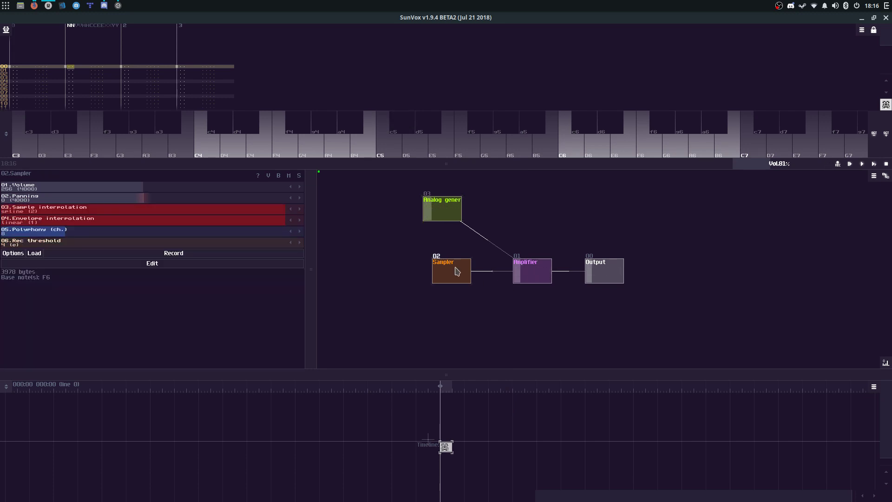
pyautogui.moveTo(438, 222); pyautogui.dragTo(492, 225)
# Step: Select the Sampler and play low notes to listen to the interpolated sample
pyautogui.click(451, 274)
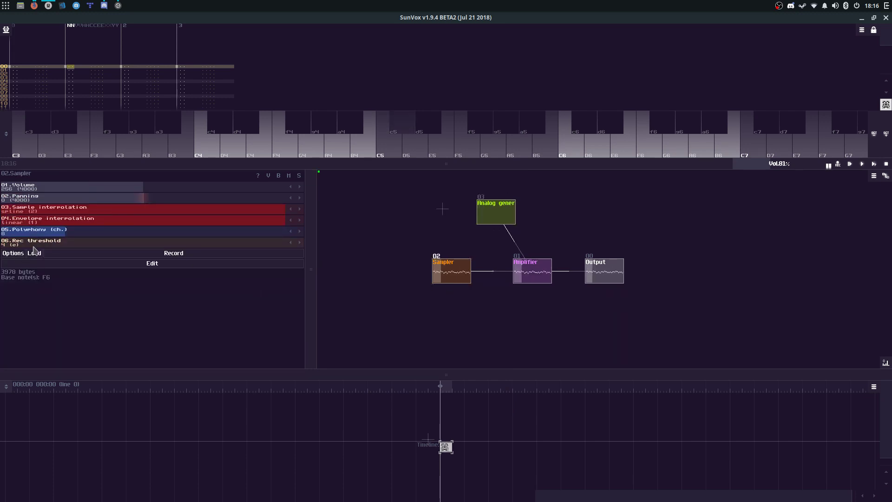
pyautogui.press('x')
pyautogui.press('g')
pyautogui.press('n')
pyautogui.press('c')
pyautogui.press('b')
pyautogui.press('m')
pyautogui.press('c')
pyautogui.press('b')
pyautogui.press('m')
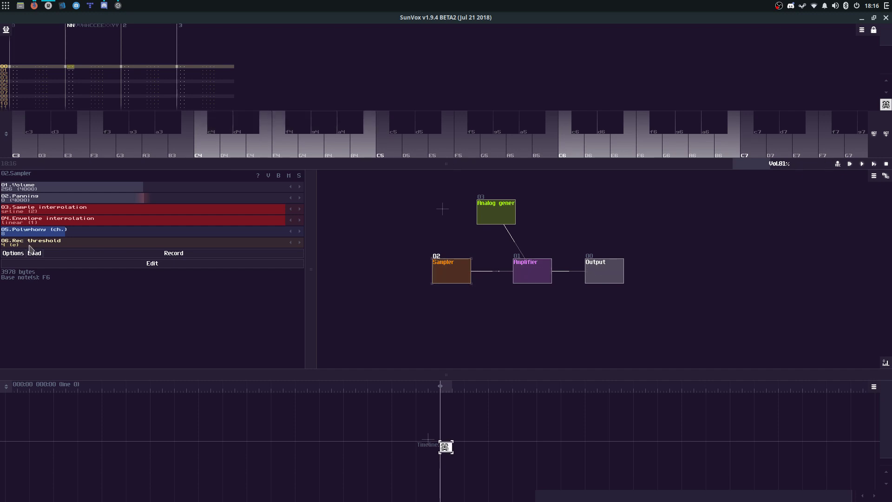
# Step: Turn off both sample interpolation and envelope interpolation on the Sampler
pyautogui.click(79, 212)
pyautogui.click(79, 220)
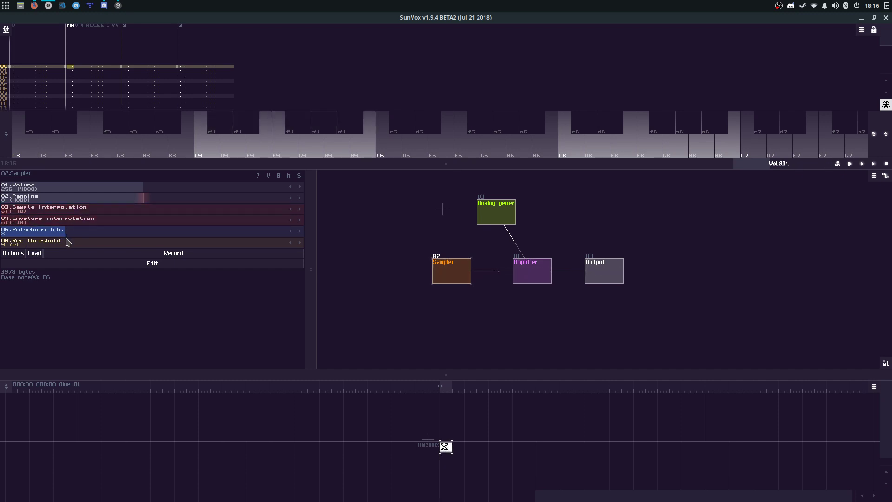
# Step: Disable the Sampler's volume envelope in its instrument editor and test the sound with several notes
pyautogui.click(196, 266)
pyautogui.click(427, 305)
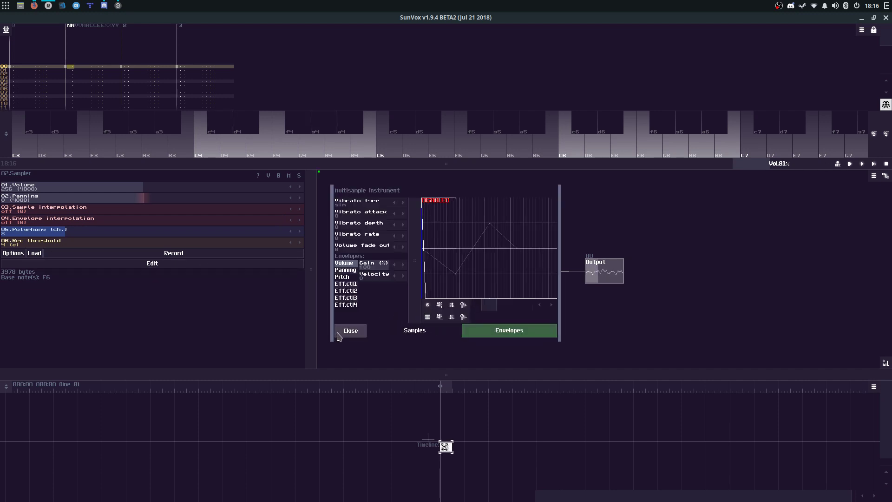
pyautogui.press('2')
pyautogui.press('6')
pyautogui.press('e')
pyautogui.press('2')
pyautogui.press('6')
pyautogui.press('e')
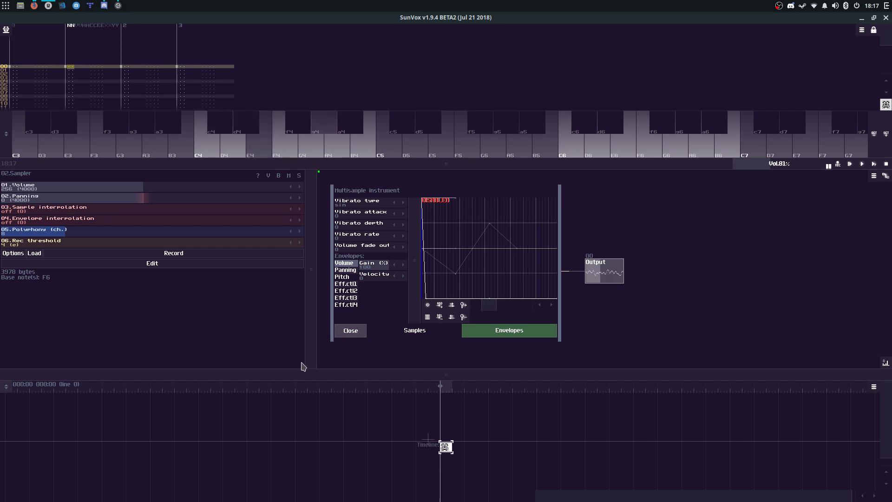
pyautogui.press('2')
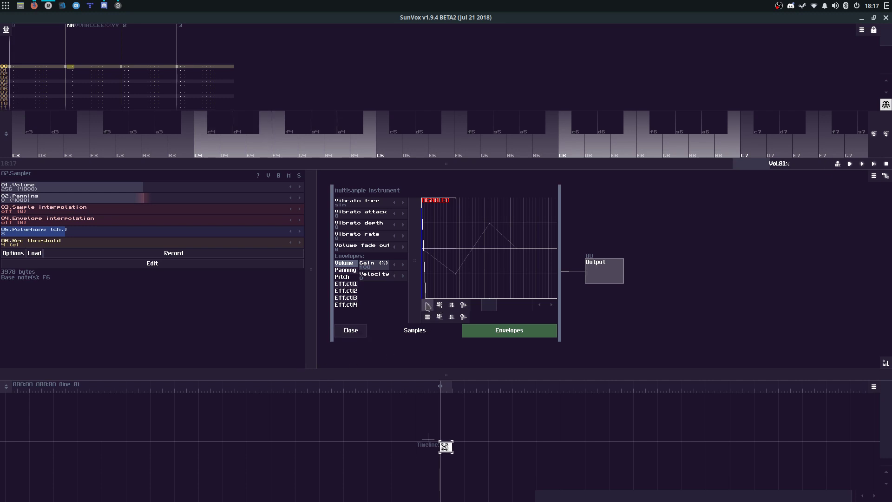
# Step: Compare the Sampler's sound with the volume envelope enabled and disabled, leave it disabled, and close the instrument editor
pyautogui.click(427, 305)
pyautogui.press('e')
pyautogui.press('6')
pyautogui.click(427, 305)
pyautogui.press('2')
pyautogui.press('e')
pyautogui.click(356, 333)
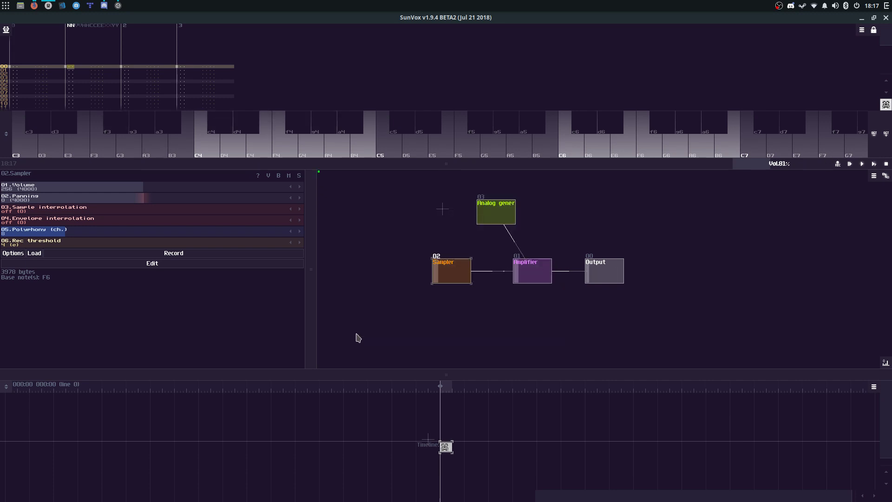
# Step: Play chords and note sequences on the Sampler to hear it without interpolation or volume envelope
pyautogui.press('n')
pyautogui.press('2')
pyautogui.press('e')
pyautogui.press('6')
pyautogui.press('n')
pyautogui.press('3')
pyautogui.press('5')
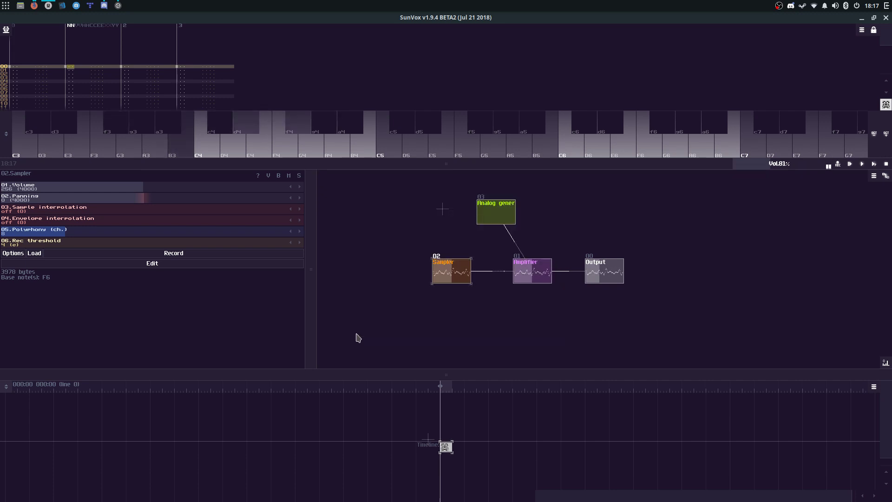
pyautogui.press('e')
pyautogui.press('p')
pyautogui.press('m')
pyautogui.press('3')
pyautogui.press('5')
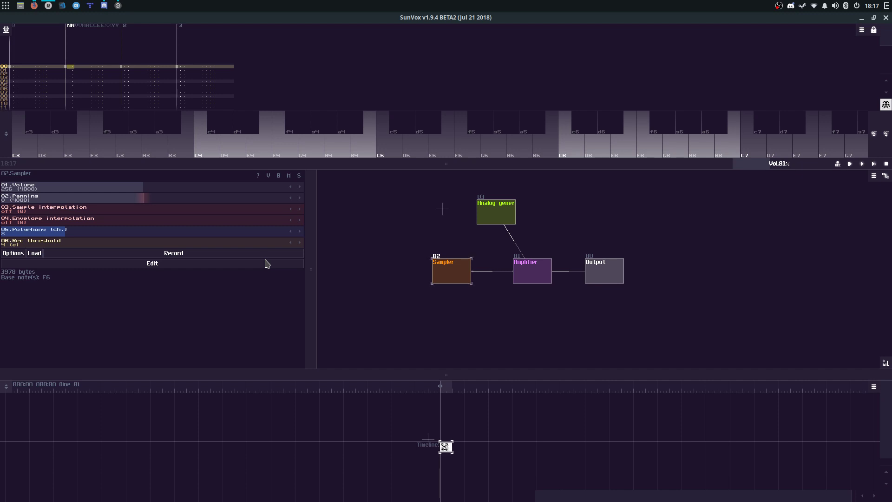
pyautogui.press('6')
pyautogui.press('6')
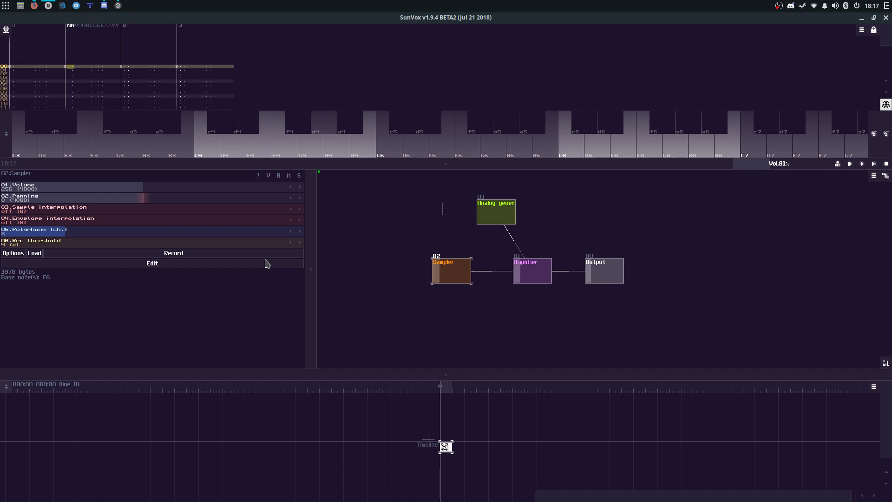
pyautogui.press('e')
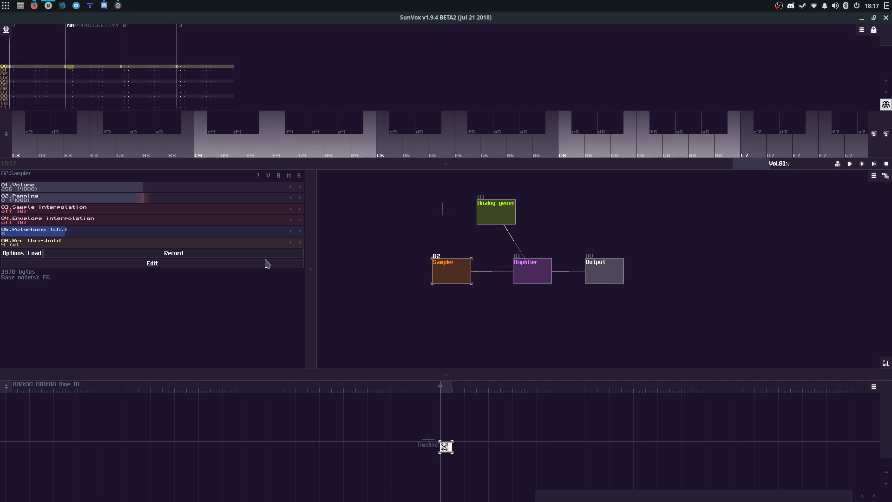
pyautogui.press('2')
pyautogui.press('e')
pyautogui.press('6')
pyautogui.press('q')
pyautogui.press('3')
pyautogui.press('5')
pyautogui.press('2')
pyautogui.press('6')
# Step: Set the loop mode of the Sampler's sample to ping-pong in the instrument's sample editor
pyautogui.click(51, 265)
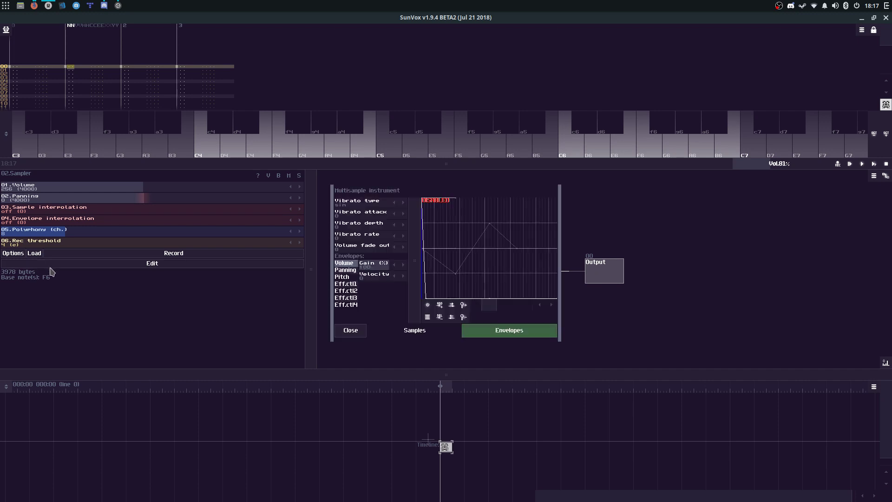
pyautogui.click(415, 331)
pyautogui.click(361, 247)
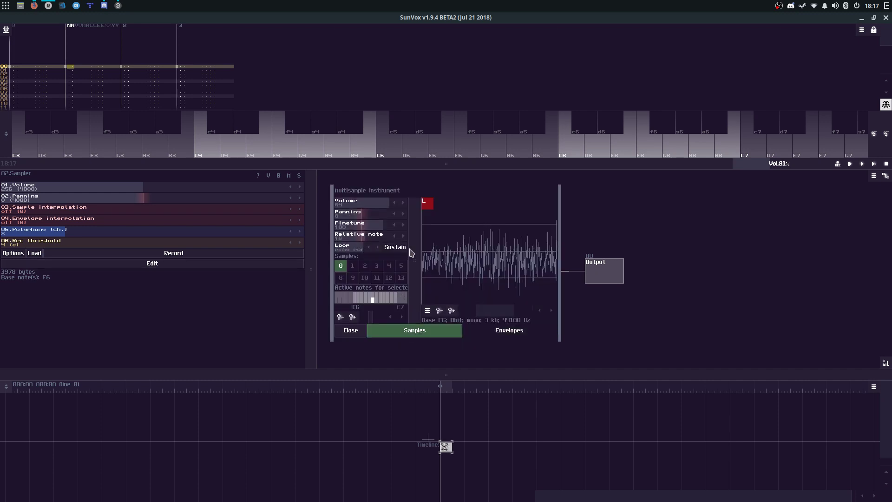
pyautogui.moveTo(485, 287); pyautogui.dragTo(719, 303)
pyautogui.moveTo(496, 254); pyautogui.dragTo(556, 251)
# Step: Play melodies and chords across several octaves to audition the ping-pong looped sample while watching its playback in the waveform
pyautogui.press('6')
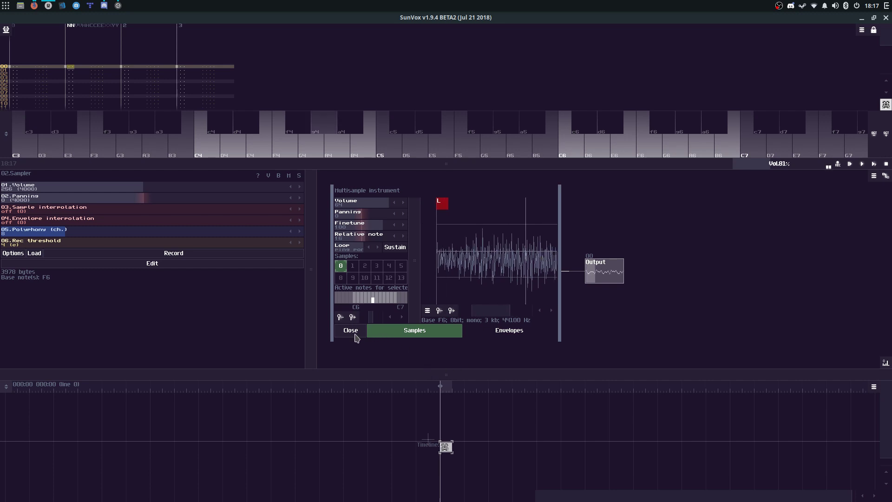
pyautogui.press('n')
pyautogui.press('2')
pyautogui.press('e')
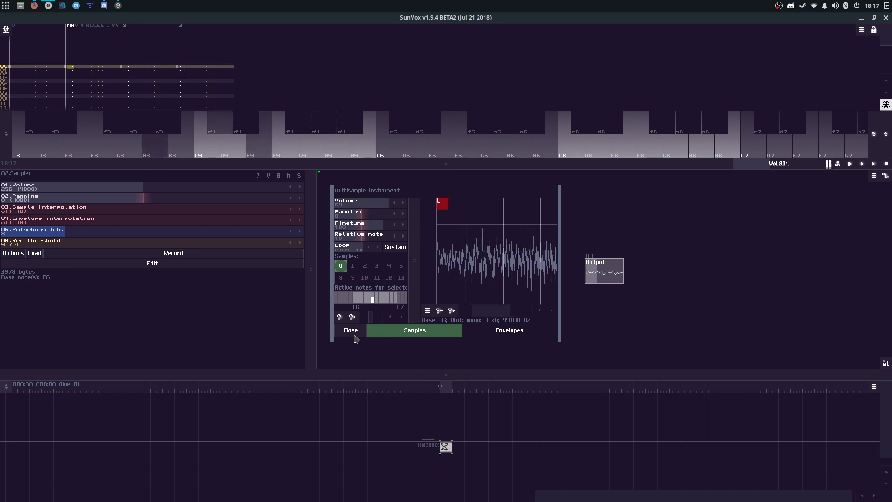
pyautogui.press('u')
pyautogui.press('0')
pyautogui.press('=')
pyautogui.press('\\')
pyautogui.press('0')
pyautogui.press('=')
pyautogui.press('m')
pyautogui.press('3')
pyautogui.press('5')
pyautogui.press('u')
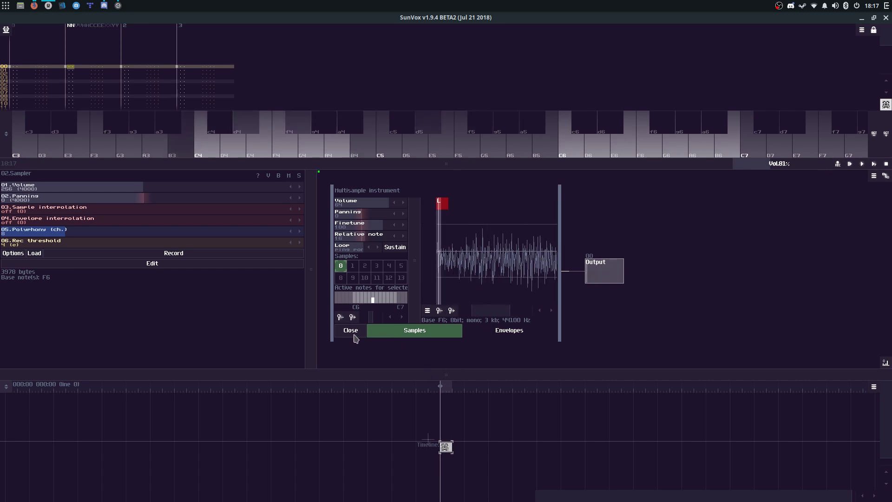
pyautogui.press('0')
pyautogui.press('y')
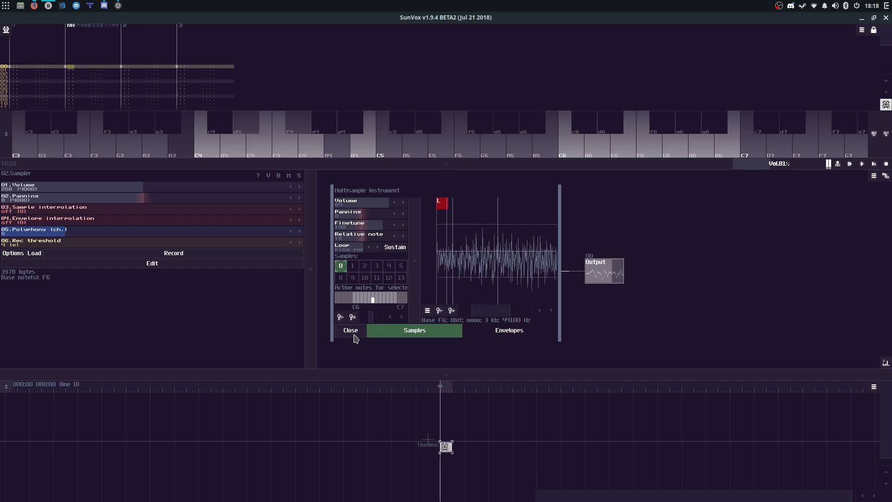
pyautogui.press('2')
pyautogui.press('e')
pyautogui.press('6')
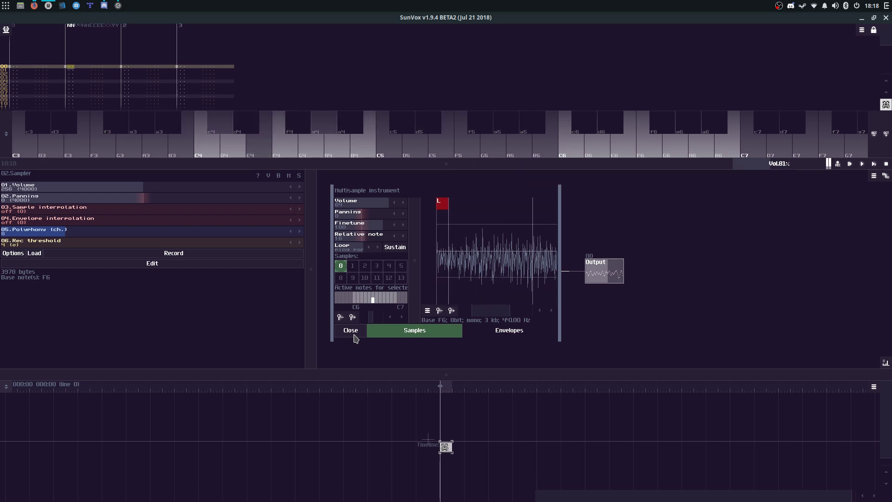
pyautogui.press('6')
pyautogui.press('m')
pyautogui.press('u')
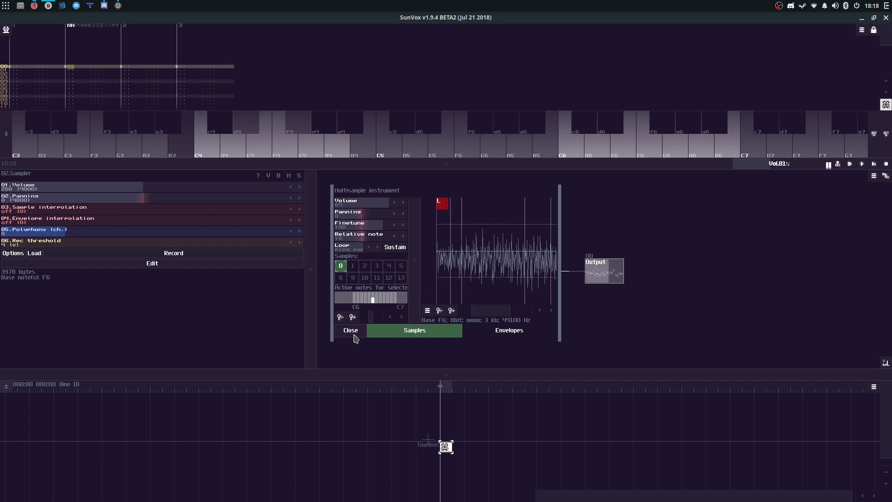
pyautogui.press('0')
pyautogui.press('u')
pyautogui.press('y')
pyautogui.press('6')
pyautogui.press('n')
pyautogui.press('2')
pyautogui.press('e')
pyautogui.press('q')
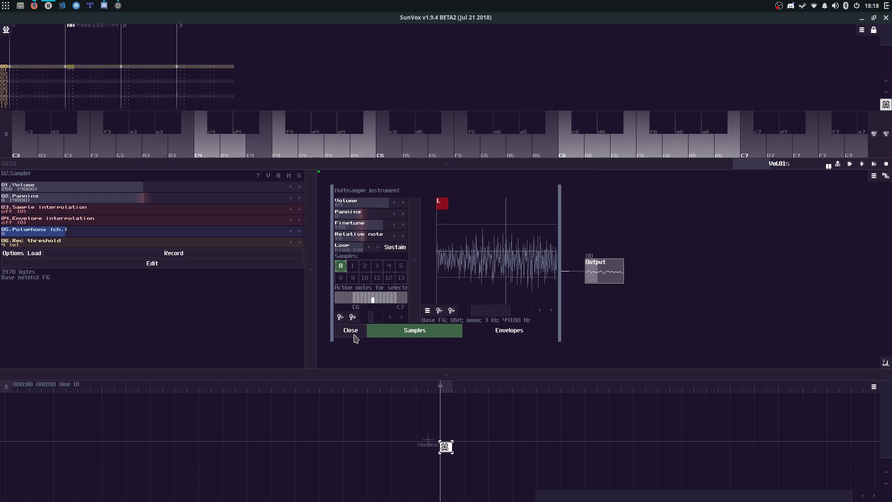
pyautogui.press('2')
pyautogui.press('6')
pyautogui.press('u')
pyautogui.press('0')
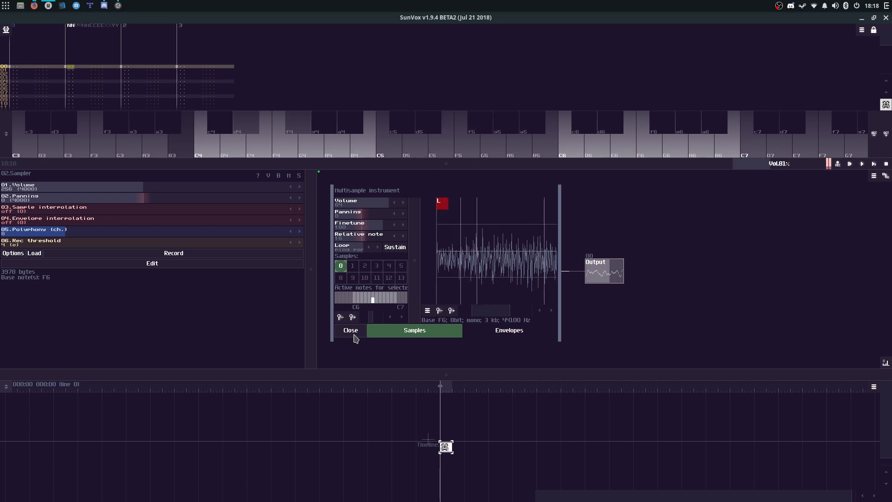
pyautogui.press('0')
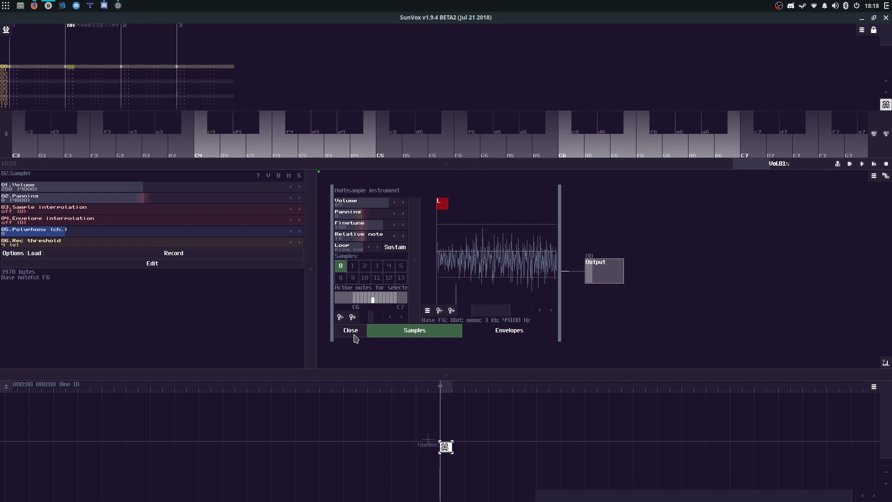
pyautogui.press('u')
pyautogui.press('3')
pyautogui.press('n')
pyautogui.press('e')
pyautogui.press('m')
pyautogui.press('u')
pyautogui.press('2')
pyautogui.press('p')
pyautogui.press('2')
pyautogui.press('p')
pyautogui.press(']')
pyautogui.press('=')
pyautogui.press('\\')
pyautogui.press('p')
pyautogui.press('2')
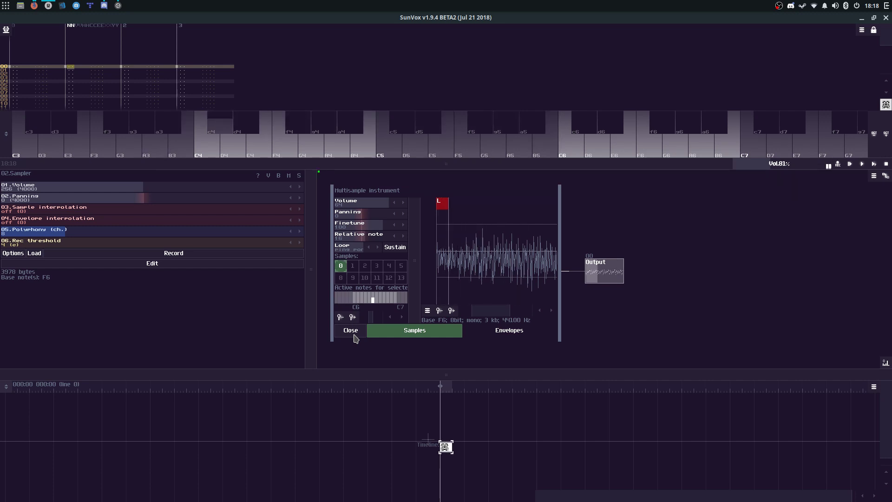
pyautogui.press('2')
pyautogui.press('\\')
pyautogui.press('=')
pyautogui.press('2')
pyautogui.press('\\')
pyautogui.press('2')
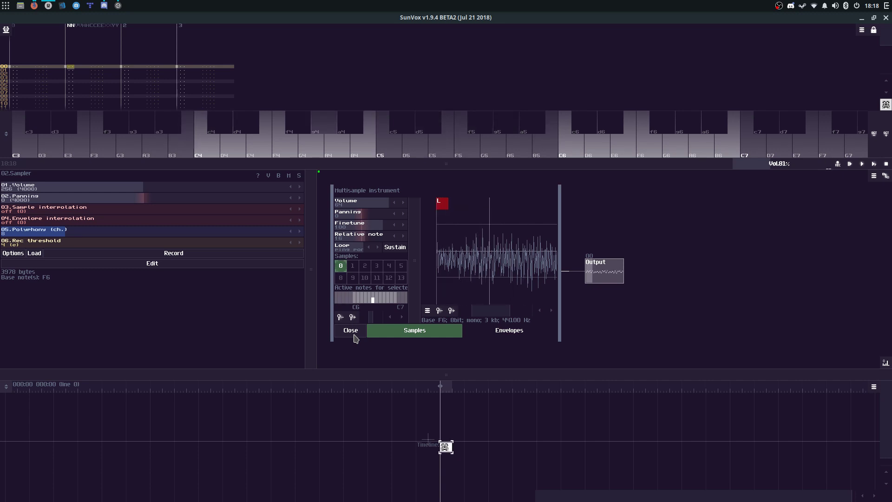
pyautogui.press('m')
pyautogui.press('5')
pyautogui.press('m')
pyautogui.press('g')
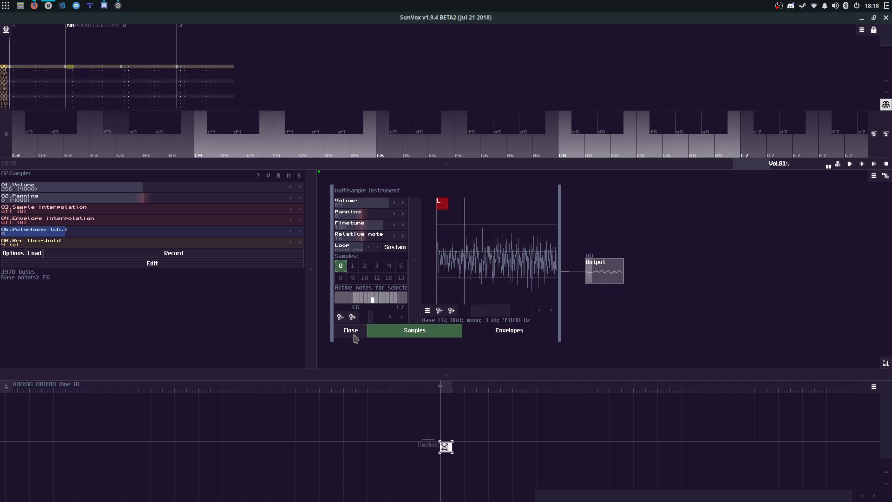
pyautogui.press('6')
pyautogui.press('0')
pyautogui.press('h')
pyautogui.press('h')
pyautogui.press('p')
pyautogui.press('=')
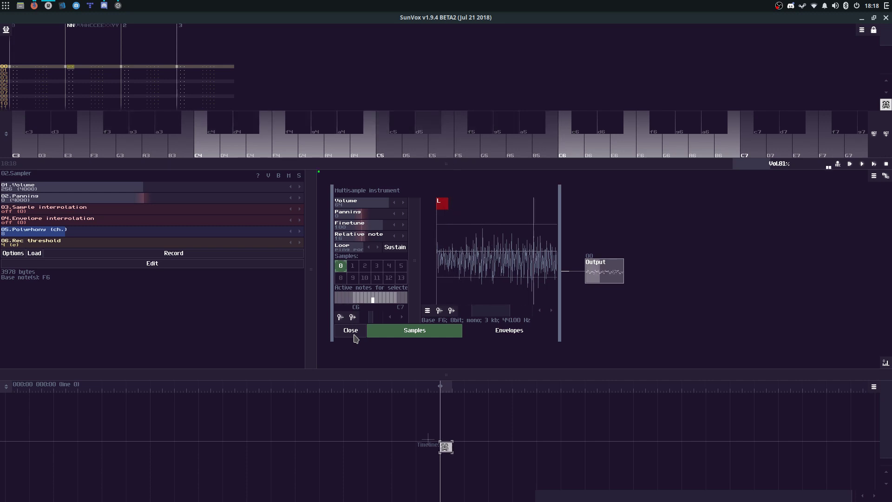
pyautogui.press('9')
pyautogui.press('2')
pyautogui.press('u')
pyautogui.press('6')
pyautogui.press('5')
pyautogui.press('2')
pyautogui.press('m')
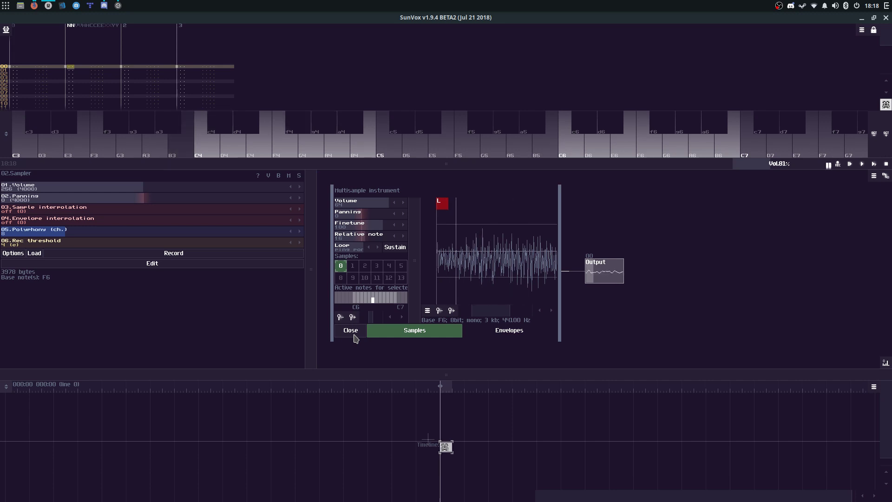
pyautogui.press('6')
pyautogui.press('m')
pyautogui.press('5')
pyautogui.press('e')
pyautogui.press('3')
pyautogui.press('2')
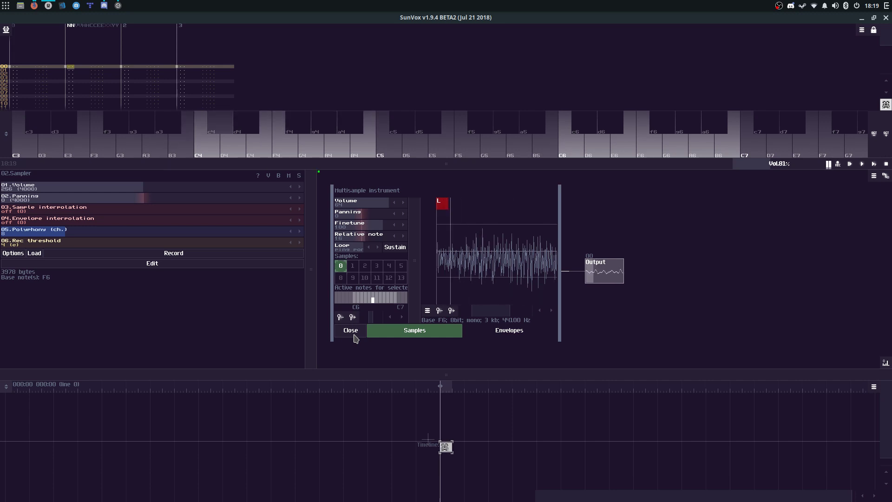
# Step: Play fast melodies and chords mixing octave 4 and octave 5 notes to hear the ping-pong looped Sampler sound
pyautogui.press('g')
pyautogui.press('3')
pyautogui.press('g')
pyautogui.press('6')
pyautogui.press('h')
pyautogui.press('u')
pyautogui.press('6')
pyautogui.press('5')
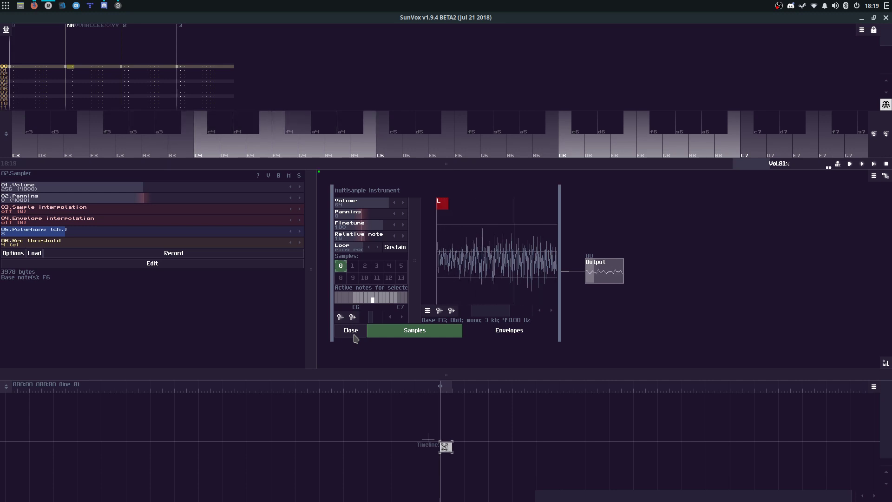
pyautogui.press('e')
pyautogui.press('3')
pyautogui.press('m')
pyautogui.press('2')
pyautogui.press('2')
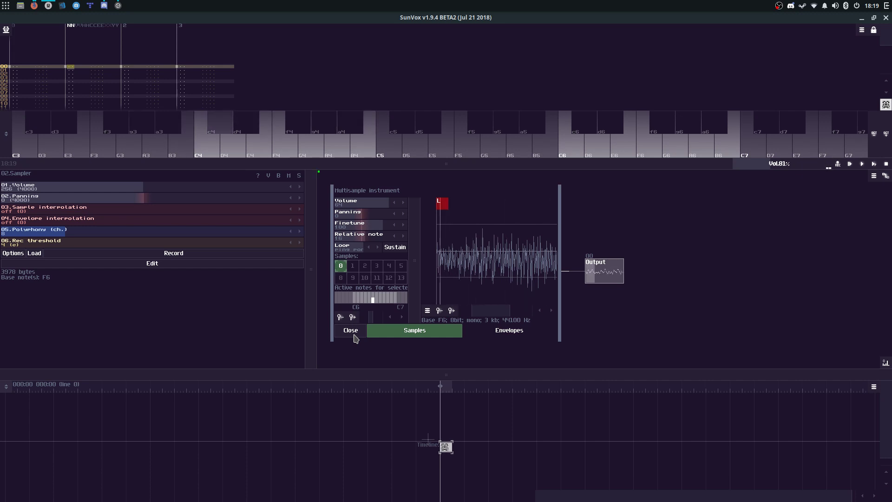
pyautogui.press('6')
pyautogui.press('5')
pyautogui.press('e')
pyautogui.press('2')
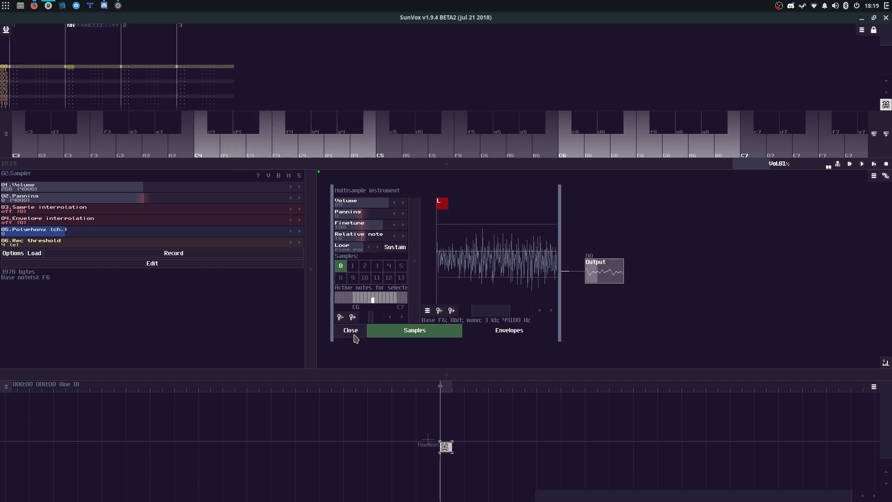
pyautogui.press('u')
pyautogui.press('2')
pyautogui.press('e')
pyautogui.press('5')
pyautogui.press('m')
pyautogui.press('6')
pyautogui.press('m')
pyautogui.press('u')
pyautogui.press('m')
pyautogui.press('6')
pyautogui.press('5')
pyautogui.press('e')
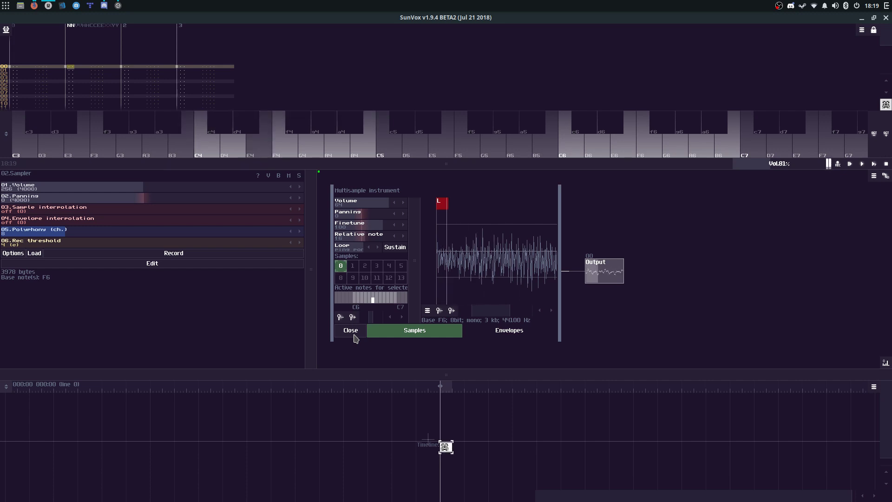
pyautogui.press('m')
pyautogui.press('e')
pyautogui.press('m')
pyautogui.press('g')
pyautogui.press('2')
pyautogui.press('3')
pyautogui.press('g')
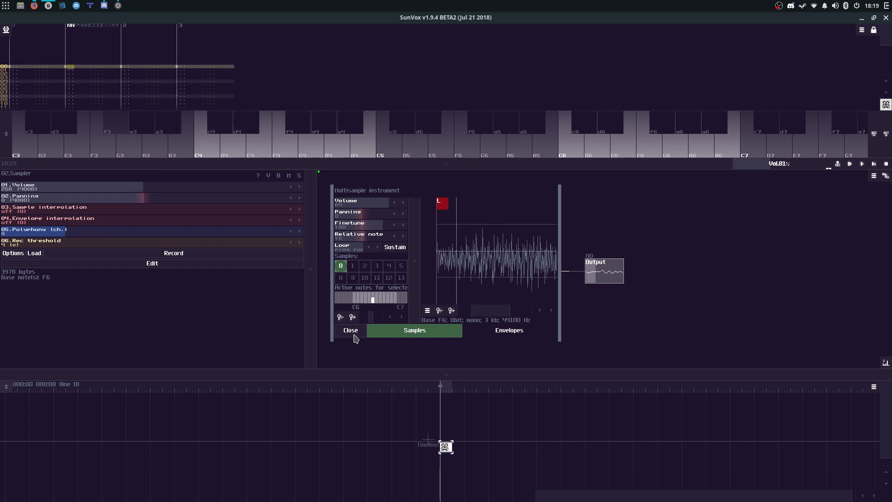
pyautogui.press('2')
pyautogui.press('m')
pyautogui.press('h')
pyautogui.press('2')
pyautogui.press('3')
pyautogui.press('h')
pyautogui.press('h')
pyautogui.press('s')
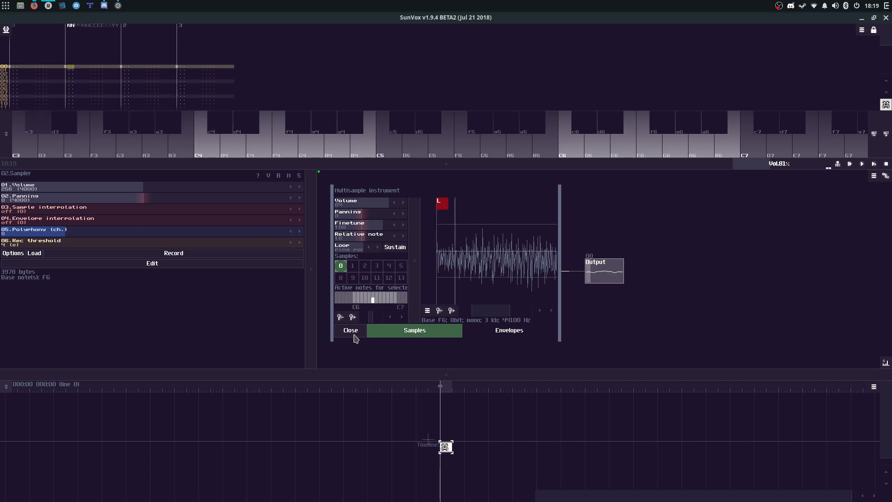
pyautogui.press('m')
pyautogui.press('2')
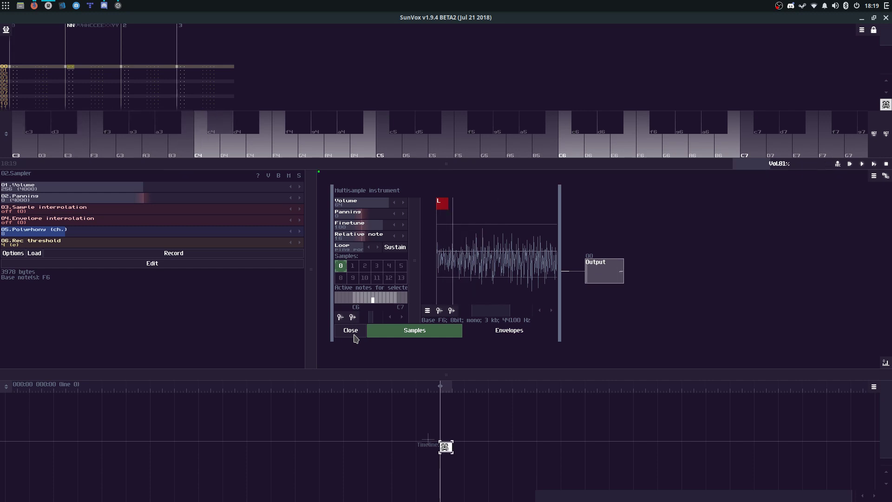
# Step: Play a riff on the Sampler that alternates D4 and A4 beneath a descending melody in octave 5
pyautogui.press('w')
pyautogui.press('w')
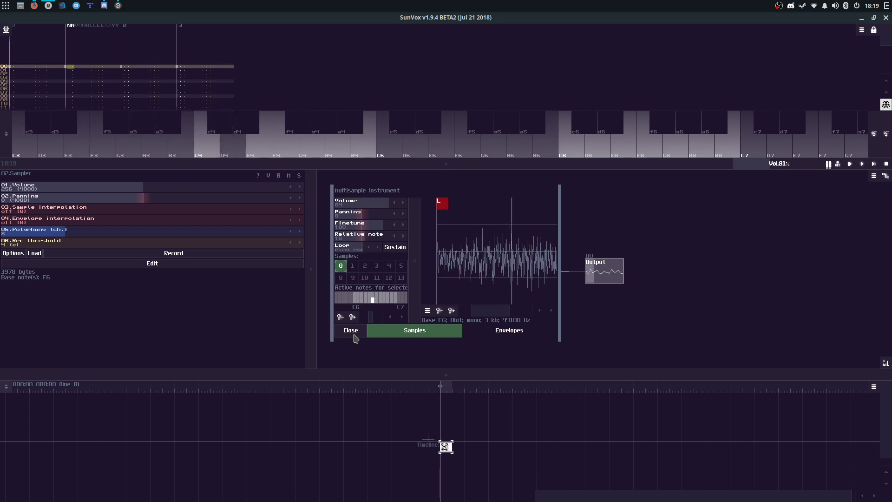
pyautogui.press('e')
pyautogui.press('r')
pyautogui.press('t')
pyautogui.press('o')
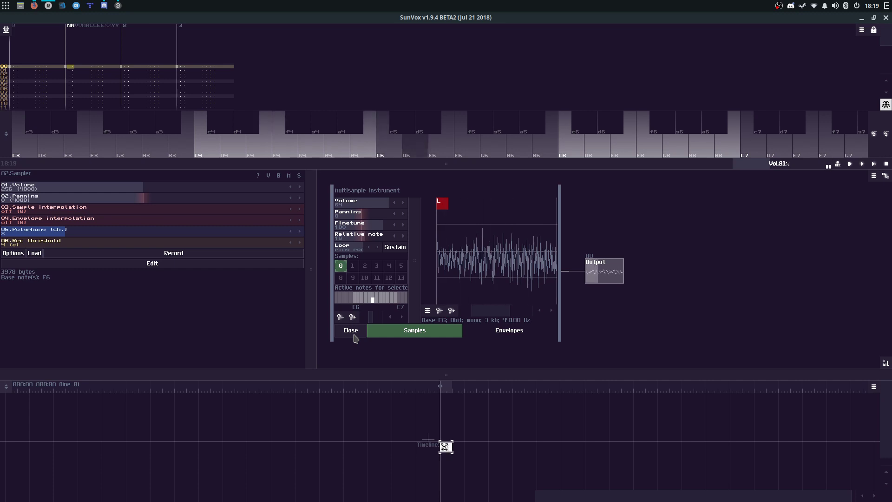
pyautogui.press('w')
pyautogui.press('w')
pyautogui.press('y')
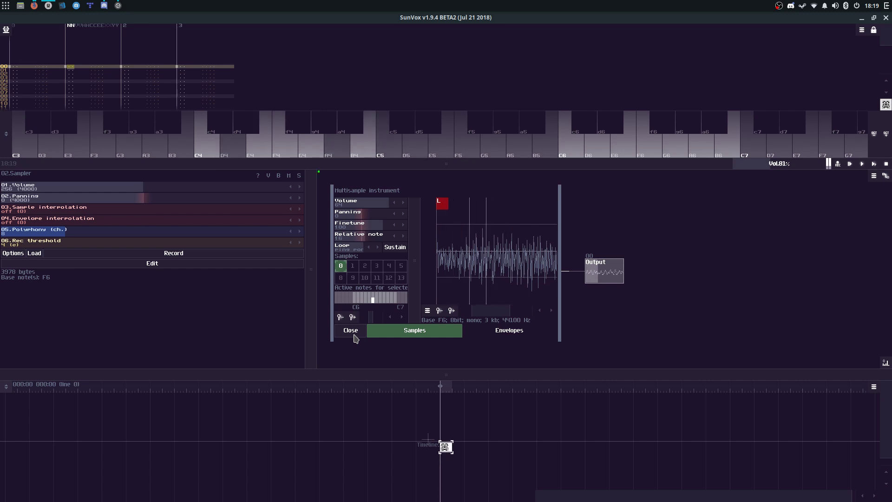
pyautogui.press('w')
pyautogui.press('o')
pyautogui.press('w')
pyautogui.press('n')
pyautogui.press('y')
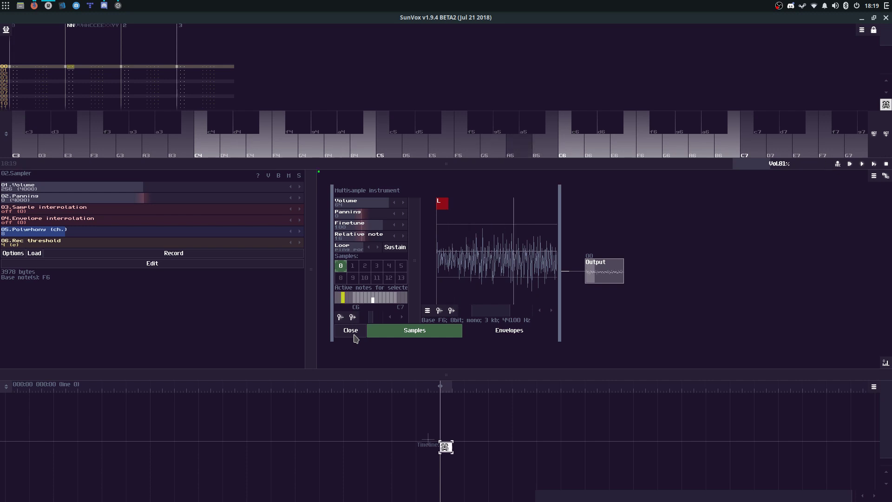
pyautogui.press('x')
pyautogui.press('n')
pyautogui.press('m')
pyautogui.press('t')
pyautogui.press('x')
pyautogui.press('n')
pyautogui.press('r')
pyautogui.press('x')
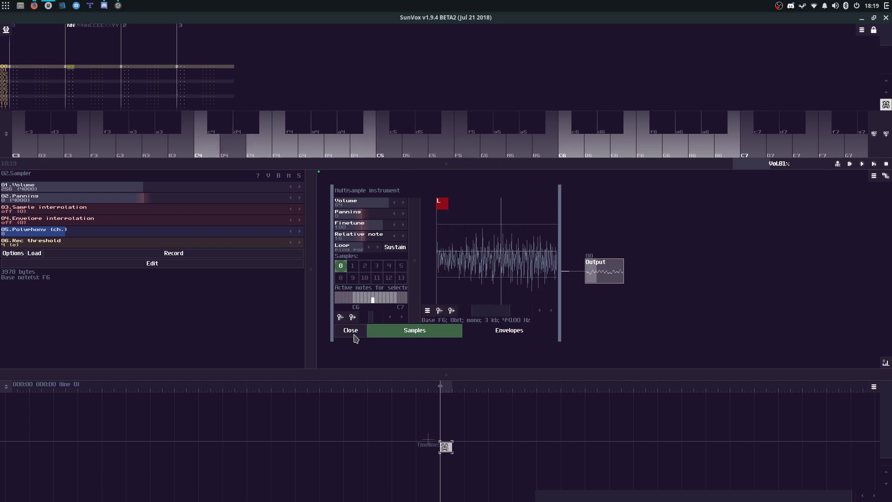
pyautogui.press('n')
pyautogui.press('e')
pyautogui.press('x')
pyautogui.press('n')
pyautogui.press('w')
pyautogui.press('e')
pyautogui.press('x')
pyautogui.press('n')
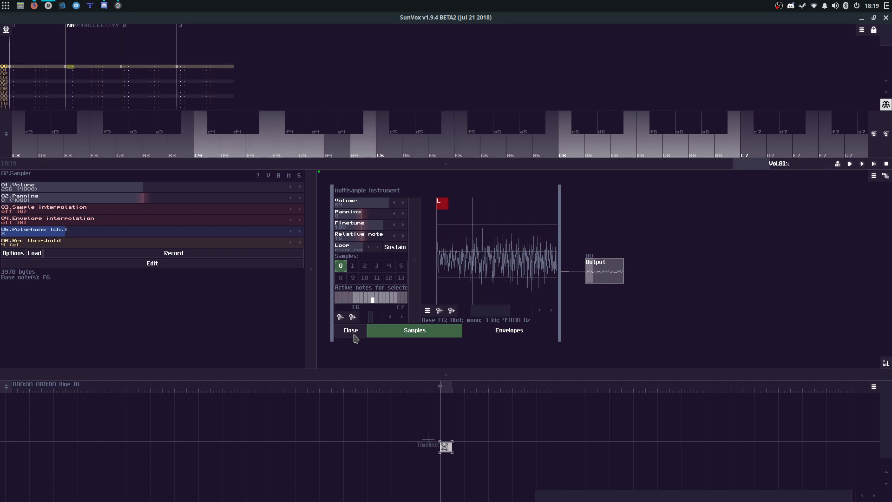
pyautogui.press('y')
pyautogui.press('x')
pyautogui.press('n')
pyautogui.press('t')
pyautogui.press('x')
pyautogui.press('n')
pyautogui.press('r')
pyautogui.press('x')
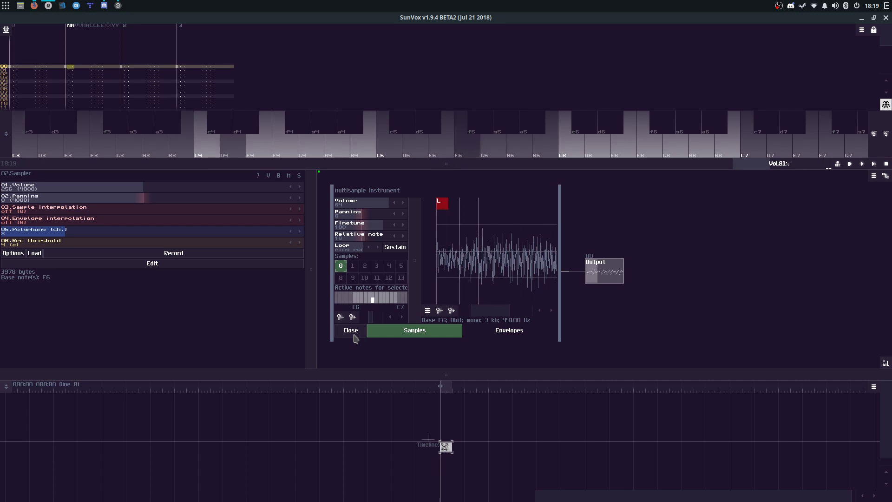
pyautogui.press('n')
pyautogui.press('e')
pyautogui.press('x')
pyautogui.press('n')
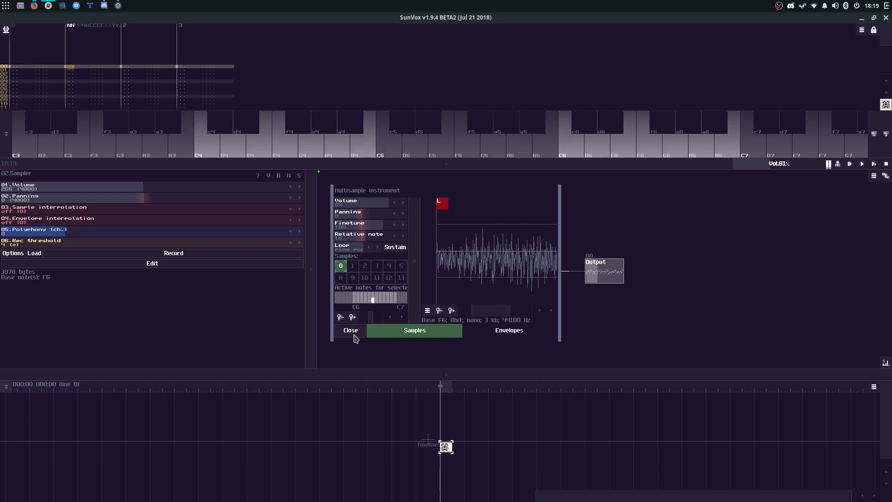
pyautogui.press('y')
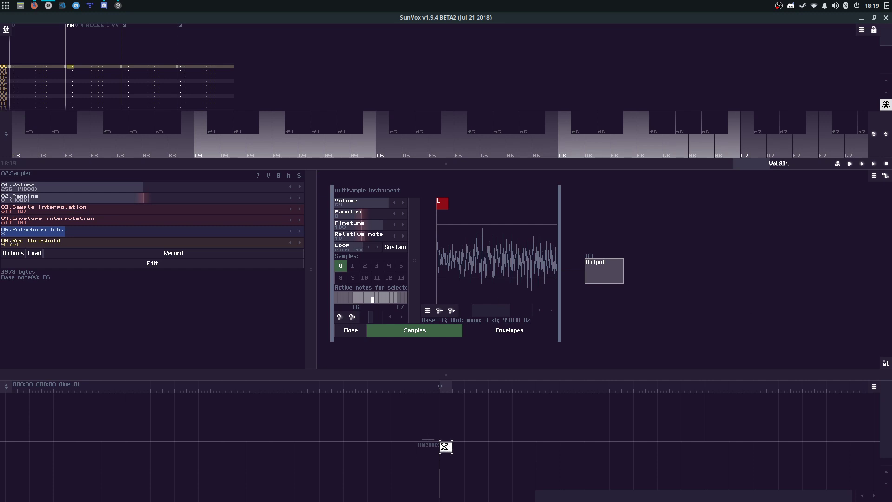
pyautogui.press('w')
pyautogui.press('y')
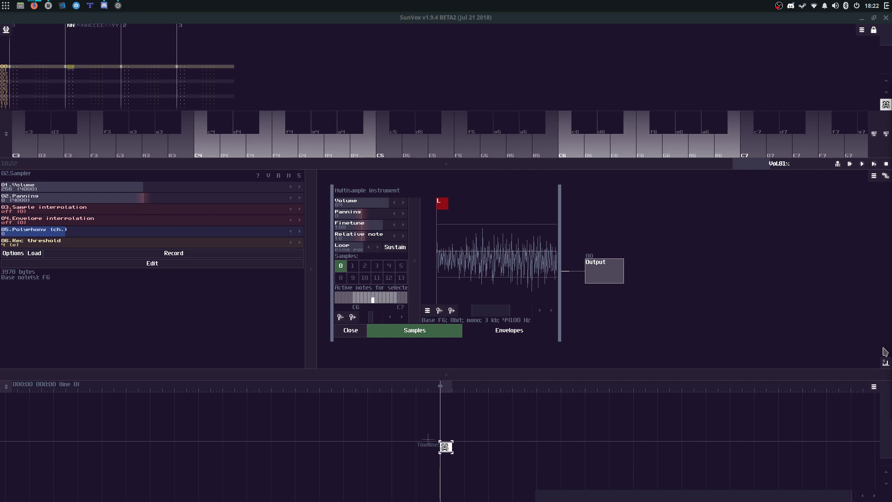
# Step: Audition a chord progression on the Sampler, moving the alternating low notes from D4 and A4 to C4 and back
pyautogui.press('n')
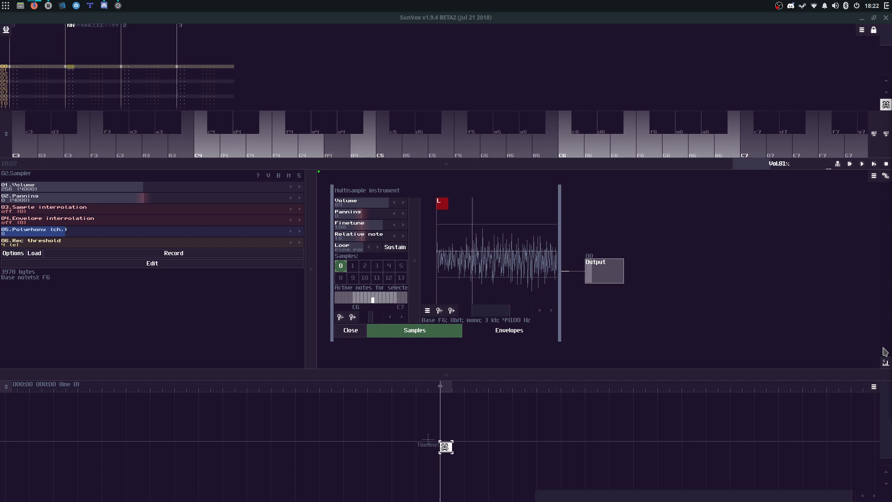
pyautogui.press('n')
pyautogui.press('y')
pyautogui.press('x')
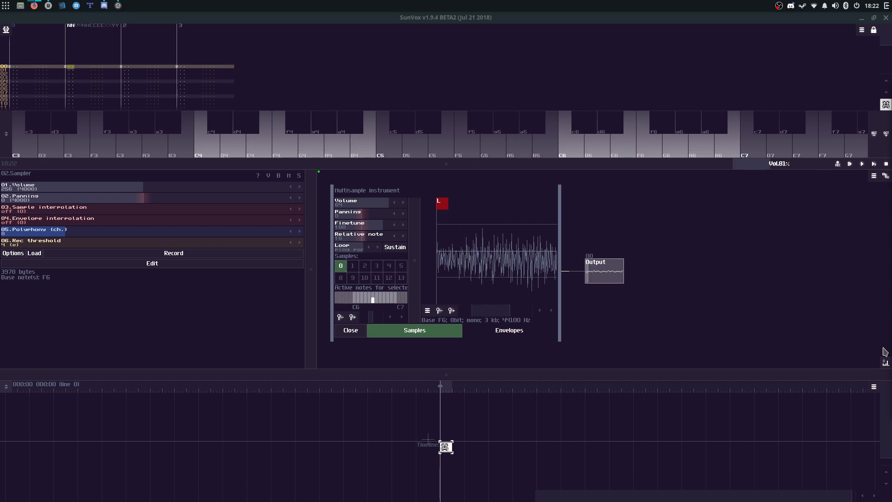
pyautogui.press('x')
pyautogui.press('n')
pyautogui.press('y')
pyautogui.press('x')
pyautogui.press('n')
pyautogui.press('x')
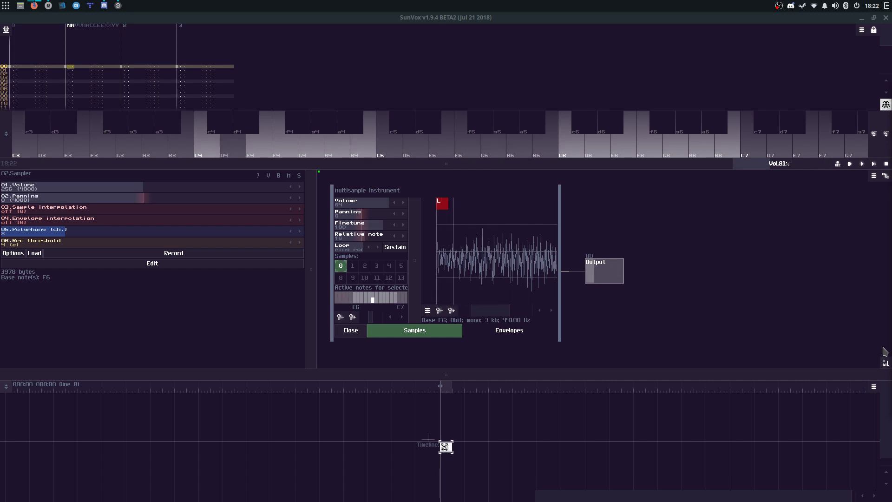
pyautogui.press('n')
pyautogui.press('x')
pyautogui.press('n')
pyautogui.press('e')
pyautogui.press('w')
pyautogui.press('e')
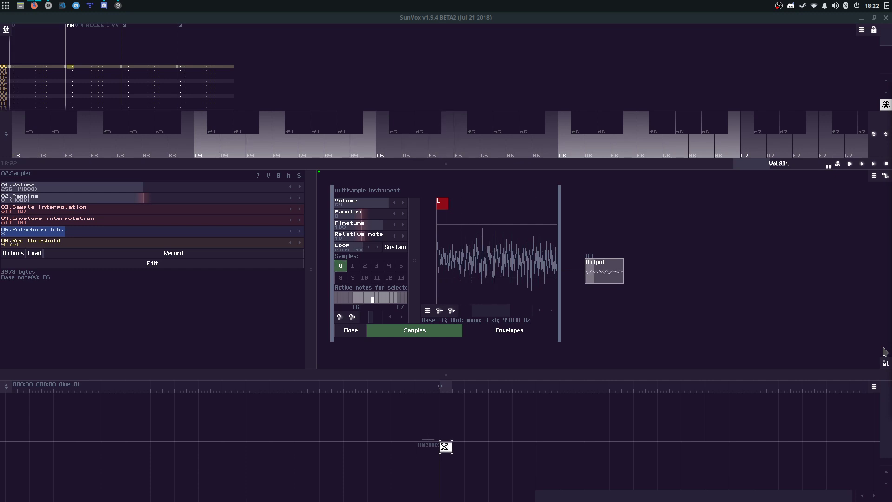
pyautogui.press('y')
pyautogui.press('x')
pyautogui.press('x')
pyautogui.press('n')
pyautogui.press('x')
pyautogui.press('n')
pyautogui.press('e')
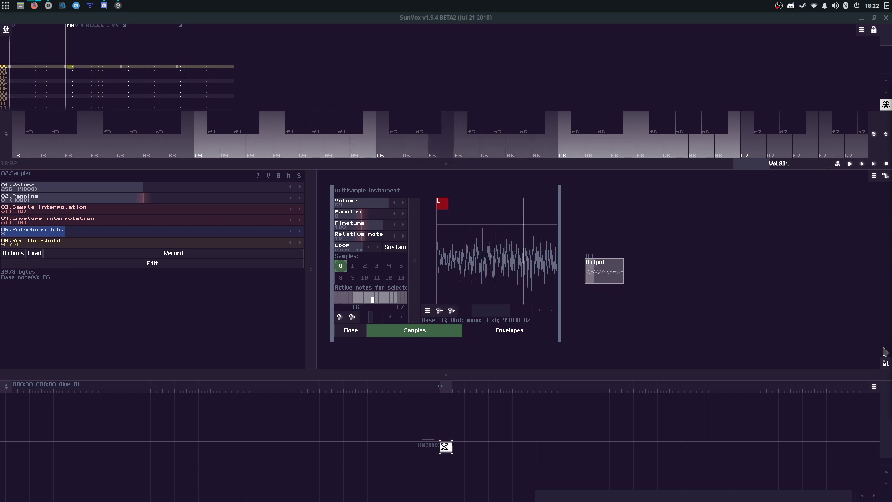
pyautogui.press('w')
pyautogui.press('b')
pyautogui.press('z')
pyautogui.press('z')
pyautogui.press('b')
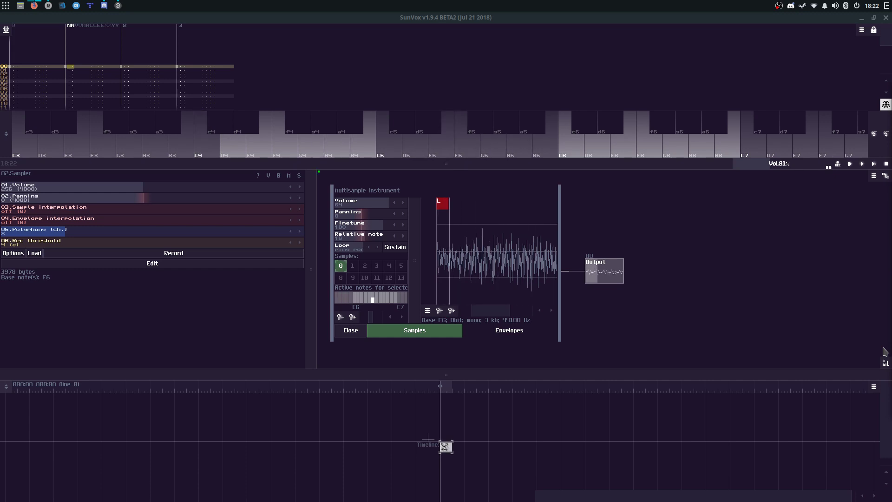
pyautogui.press('z')
pyautogui.press('z')
pyautogui.press('b')
pyautogui.press('z')
pyautogui.press('b')
pyautogui.press('b')
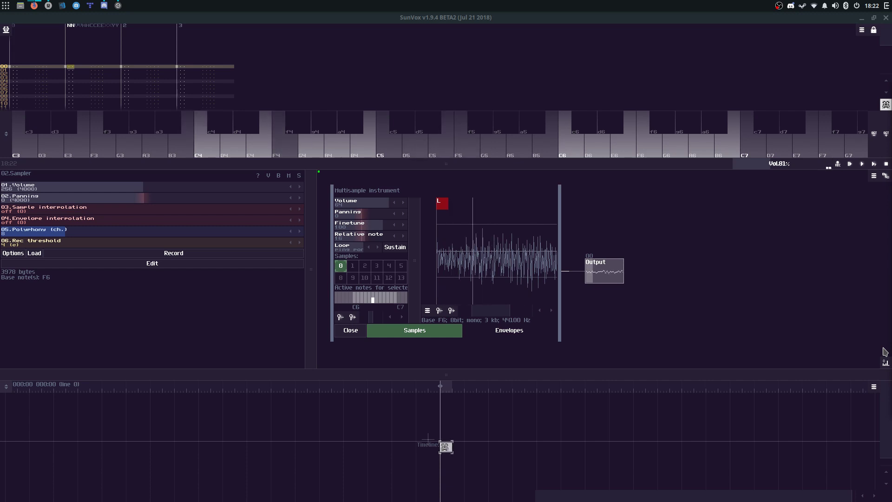
pyautogui.press('z')
pyautogui.press('b')
pyautogui.press('z')
pyautogui.press('b')
pyautogui.press('z')
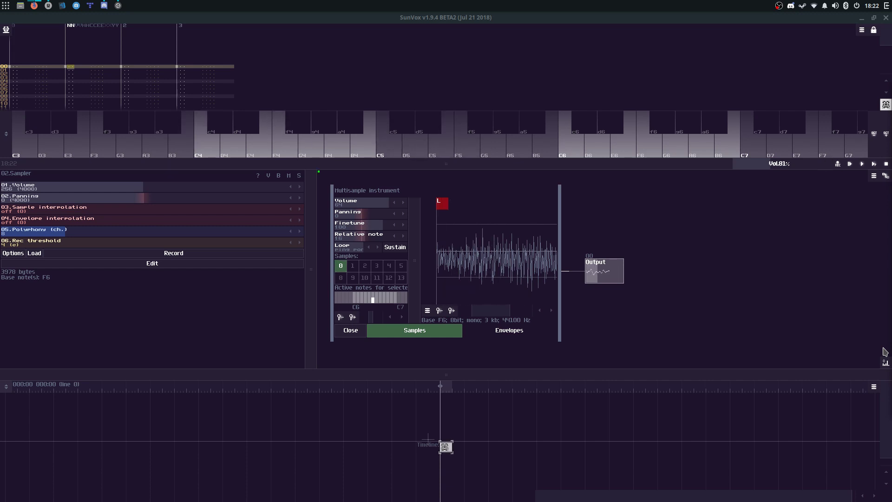
pyautogui.press('z')
pyautogui.press('v')
pyautogui.press('q')
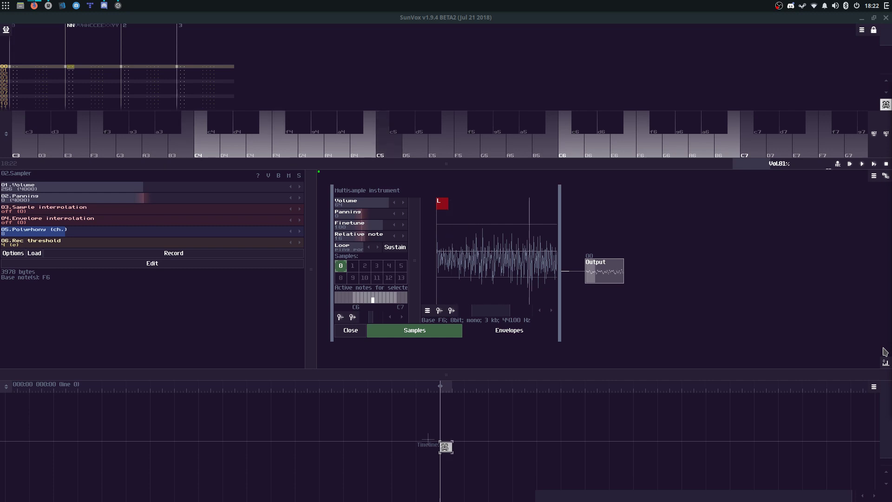
pyautogui.press('n')
pyautogui.press('z')
pyautogui.press('b')
pyautogui.press('v')
pyautogui.press('v')
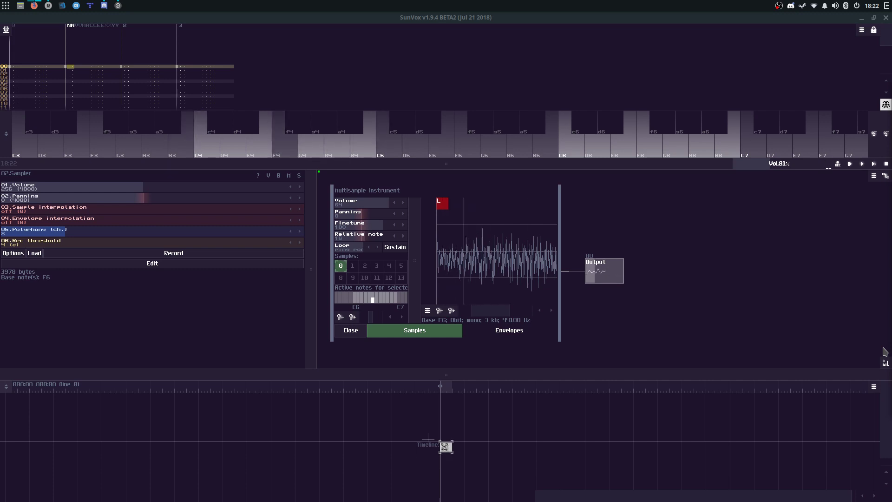
pyautogui.press('b')
pyautogui.press('x')
pyautogui.press('n')
pyautogui.press('t')
pyautogui.press('y')
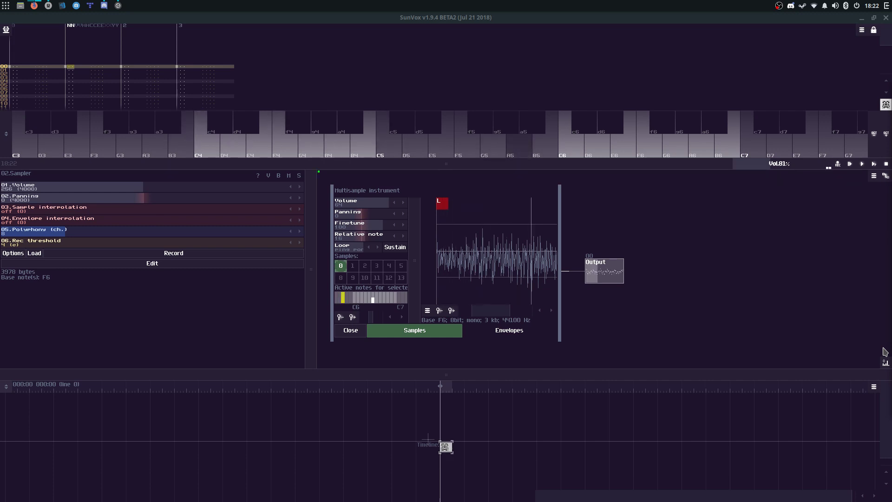
pyautogui.press('x')
pyautogui.press('n')
pyautogui.press('x')
pyautogui.press('n')
pyautogui.press('n')
pyautogui.press('e')
pyautogui.press('n')
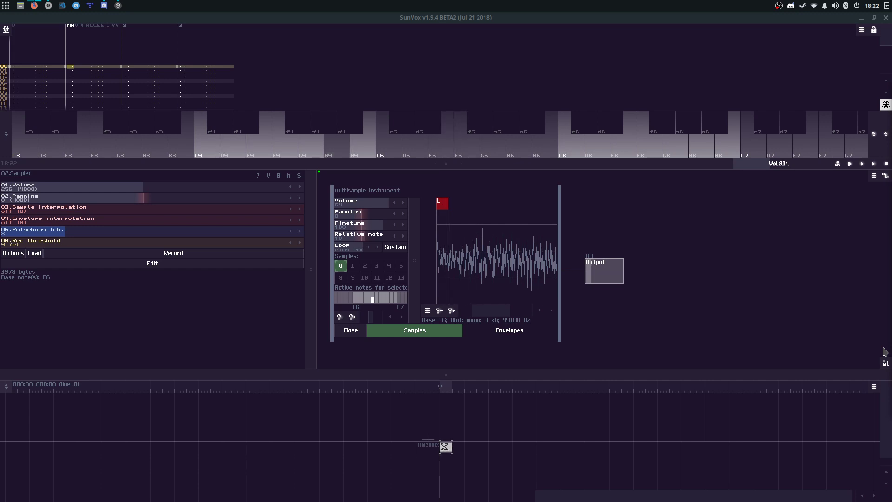
pyautogui.press('w')
pyautogui.press('n')
pyautogui.press('q')
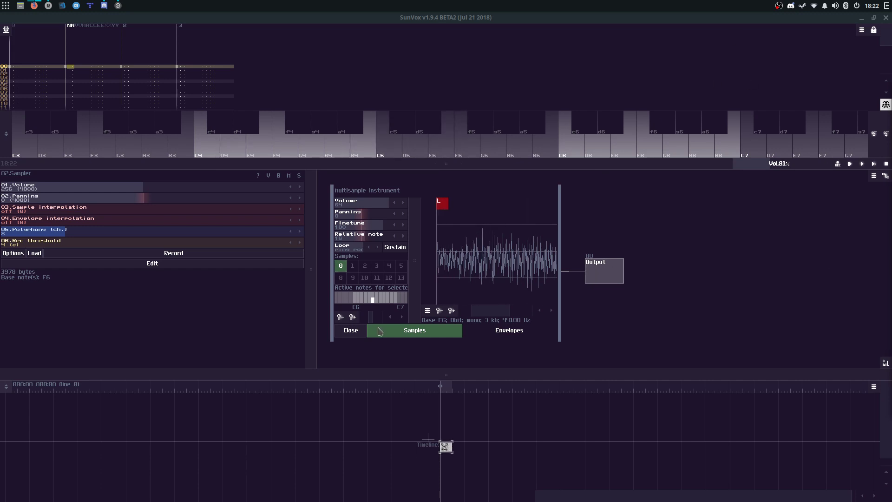
# Step: Close the Sampler's instrument editor and enlarge the pattern editor over the module view
pyautogui.click(352, 331)
pyautogui.moveTo(389, 168); pyautogui.dragTo(383, 387)
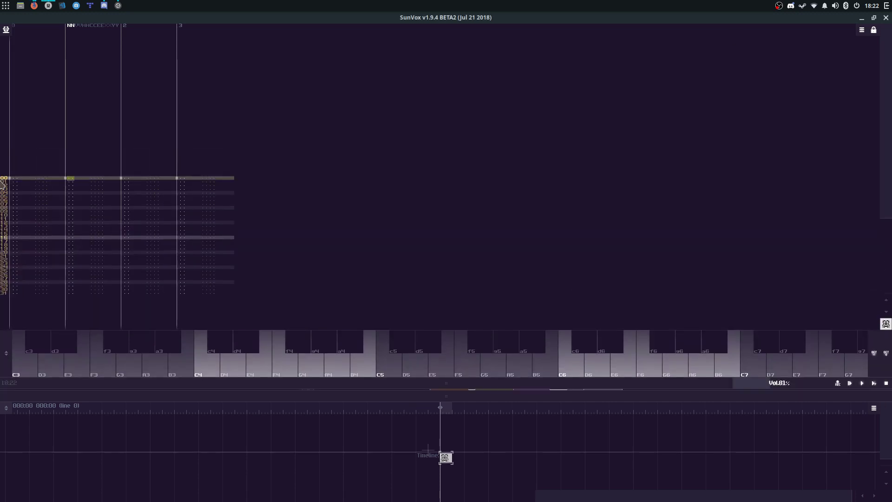
# Step: Turn on pattern editing at the start of the first track, set the edit step to 4, and select that track's effect column
pyautogui.click(15, 154)
pyautogui.press('space')
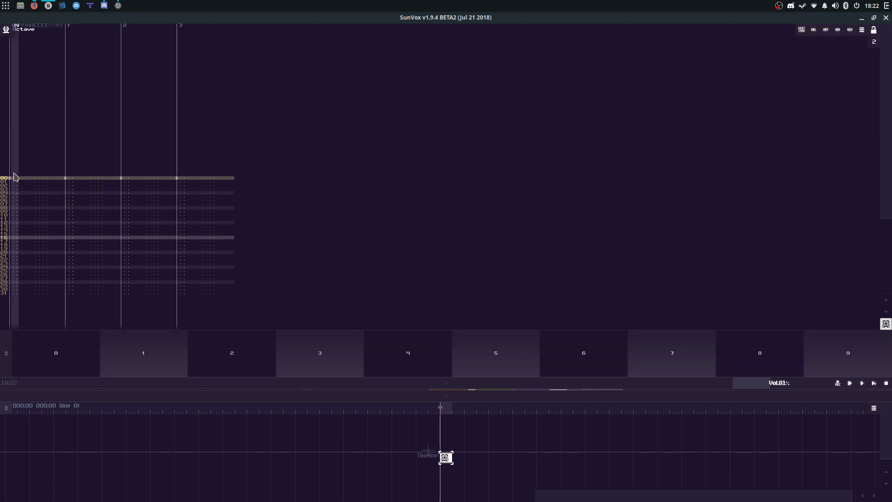
pyautogui.hotkey('ctrl', '4')
pyautogui.click(46, 106)
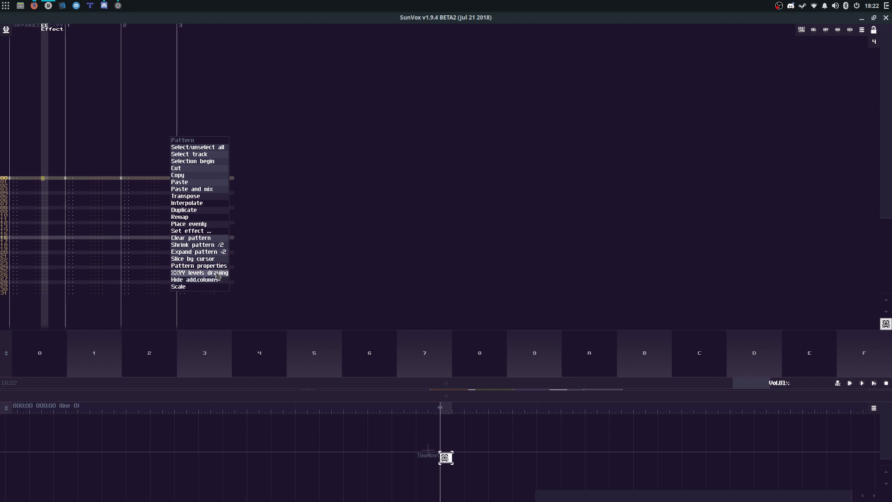
# Step: Set the pattern's length to 128 lines in its properties
pyautogui.click(217, 266)
pyautogui.click(431, 278)
pyautogui.click(385, 301)
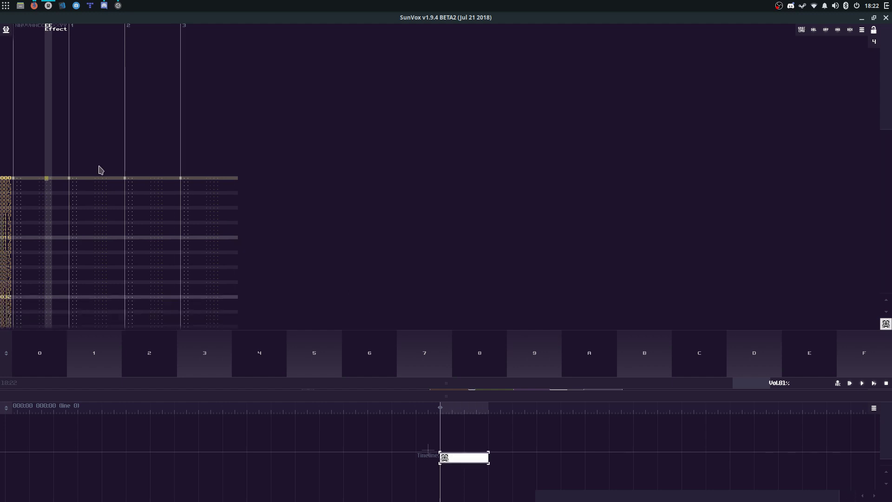
# Step: Enter first-track notes every four lines down to line 68, alternating D4 and A4 around the melody A5, G5, F5, E5, D5, E5
pyautogui.click(41, 142)
pyautogui.click(31, 127)
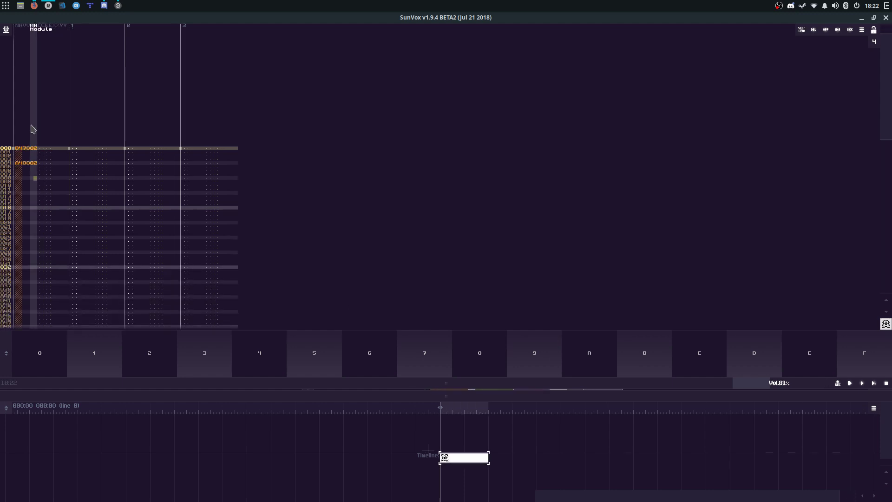
pyautogui.press('y')
pyautogui.press('x')
pyautogui.press('n')
pyautogui.press('q')
pyautogui.press('x')
pyautogui.press('n')
pyautogui.press('r')
pyautogui.press('x')
pyautogui.press('n')
pyautogui.press('e')
pyautogui.press('x')
pyautogui.press('n')
pyautogui.press('w')
pyautogui.press('e')
pyautogui.press('x')
pyautogui.press('n')
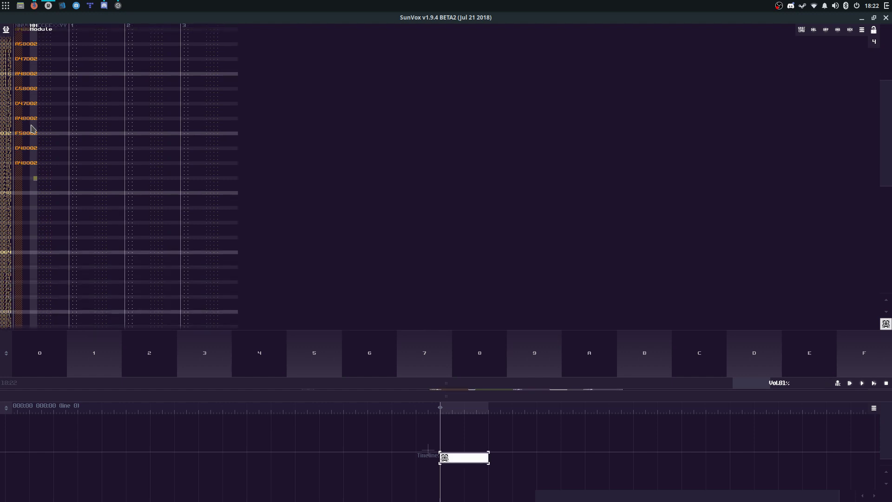
# Step: Continue the first track on lines 72 to 120 with D4 and A4 pairs between the melody notes A5, G5, F5, E5, D5
pyautogui.press('y')
pyautogui.press('x')
pyautogui.press('n')
pyautogui.press('q')
pyautogui.press('x')
pyautogui.press('n')
pyautogui.press('r')
pyautogui.press('x')
pyautogui.press('n')
pyautogui.press('e')
pyautogui.press('x')
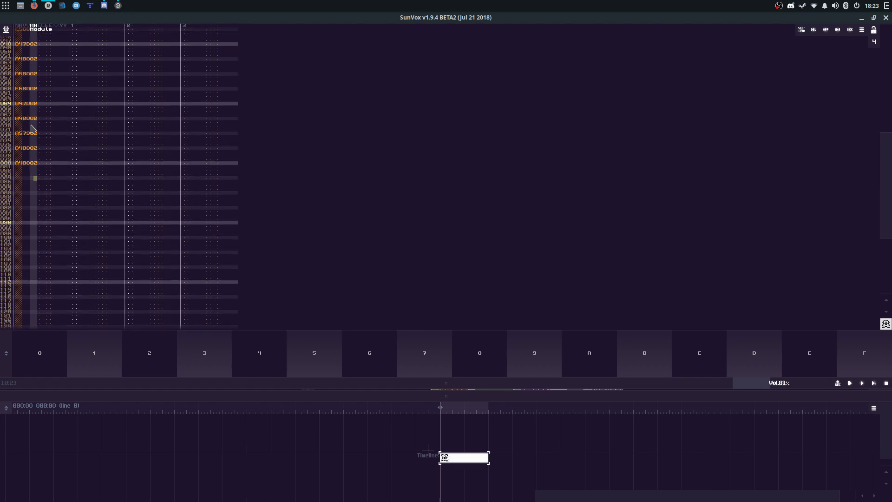
pyautogui.press('n')
pyautogui.press('w')
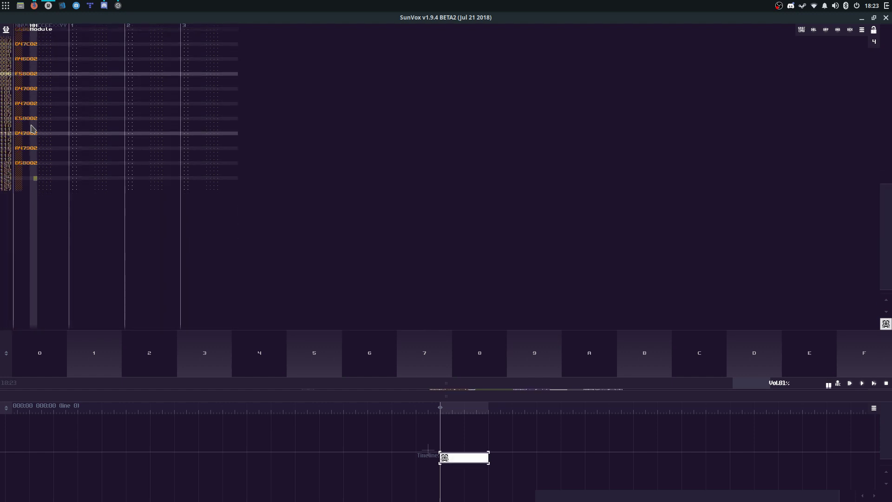
# Step: Extend the pattern to 256 lines in its properties
pyautogui.rightClick(33, 126)
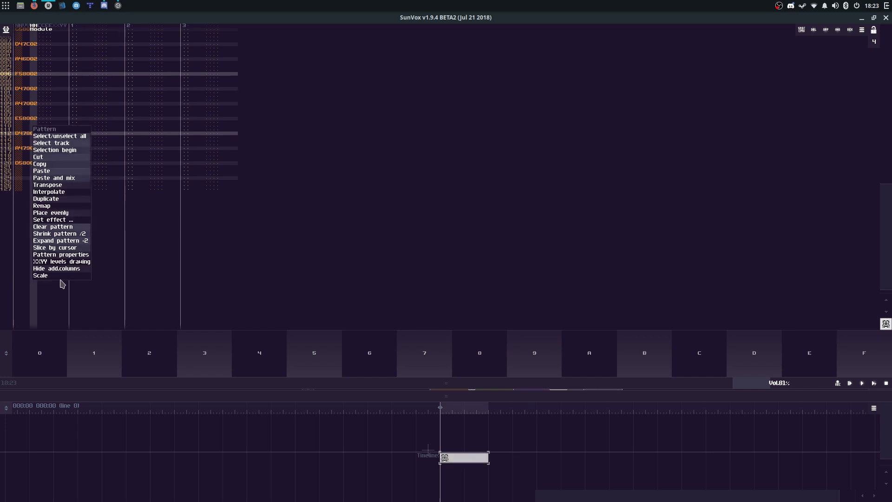
pyautogui.click(61, 255)
pyautogui.click(447, 278)
pyautogui.click(383, 300)
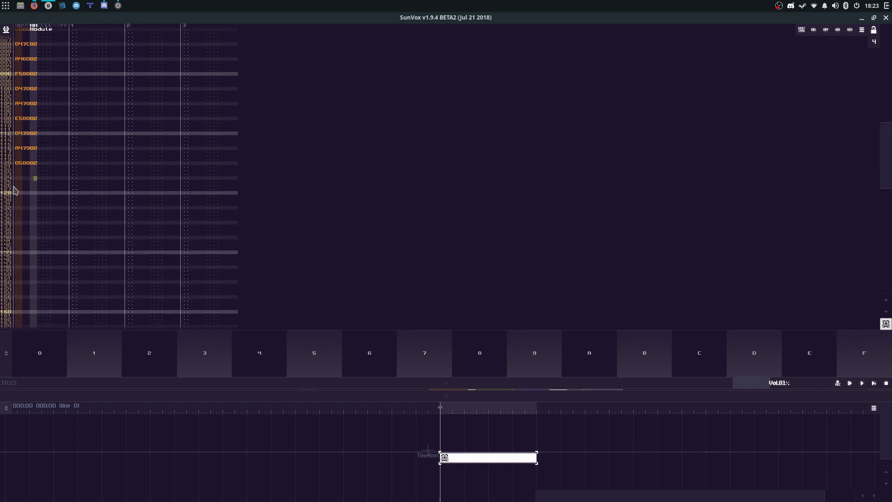
# Step: From line 128, enter C4 and G4 pairs every four lines with the melody notes A5, G5, F5, E5, D5, E5
pyautogui.click(19, 208)
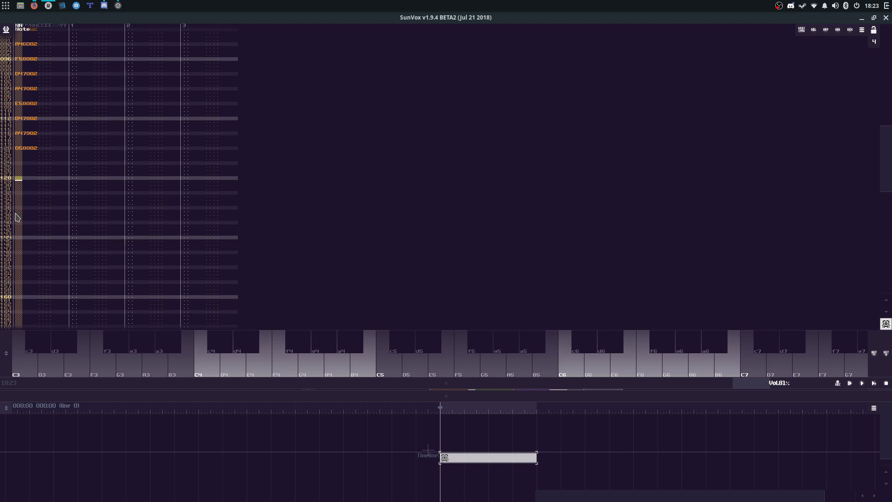
pyautogui.press('z')
pyautogui.press('z')
pyautogui.press('y')
pyautogui.press('z')
pyautogui.press('z')
pyautogui.press('q')
pyautogui.press('z')
pyautogui.press('z')
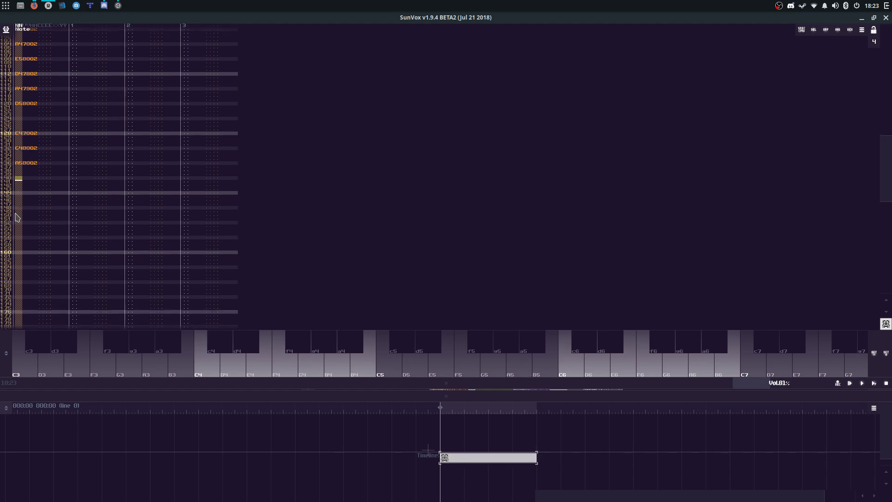
pyautogui.press('r')
pyautogui.press('z')
pyautogui.press('z')
pyautogui.press('e')
pyautogui.press('z')
pyautogui.press('z')
pyautogui.press('w')
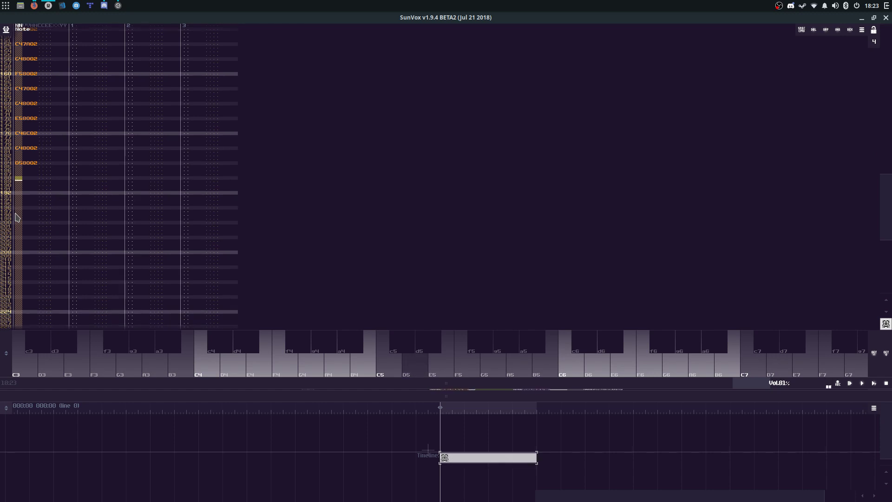
pyautogui.press('e')
# Step: From line 192, enter B3 and F4 pairs every four lines with C5, A4, G4, A4 and G4, ending on F4
pyautogui.press('m')
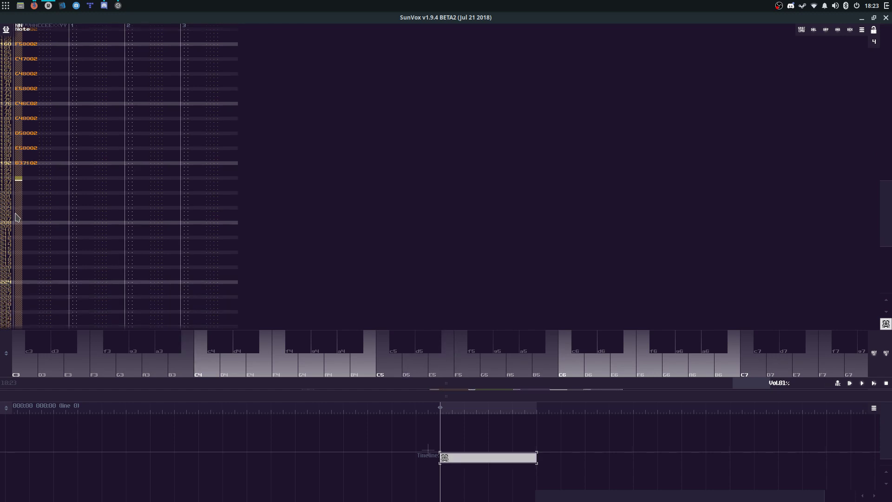
pyautogui.press('r')
pyautogui.press('i')
pyautogui.press('m')
pyautogui.press('r')
pyautogui.press('y')
pyautogui.press('m')
pyautogui.press('r')
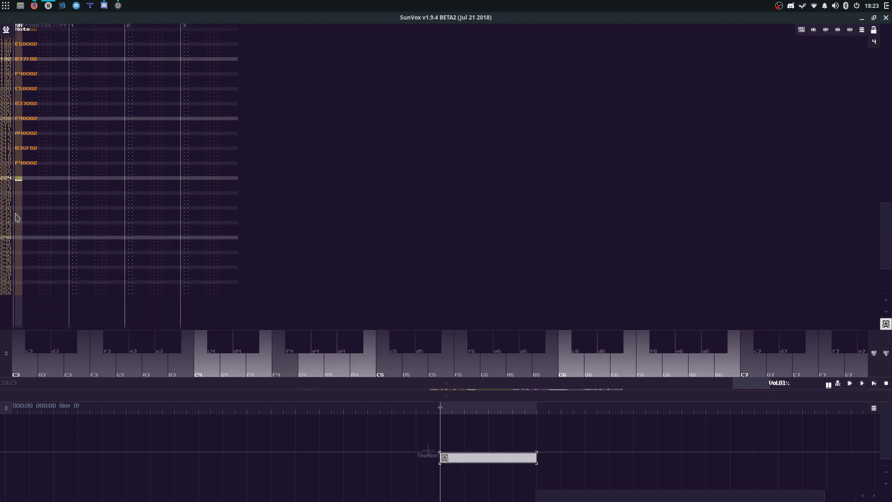
pyautogui.press('q')
pyautogui.press('m')
pyautogui.press('r')
pyautogui.press('y')
pyautogui.press('m')
pyautogui.press('r')
pyautogui.press('t')
pyautogui.press('r')
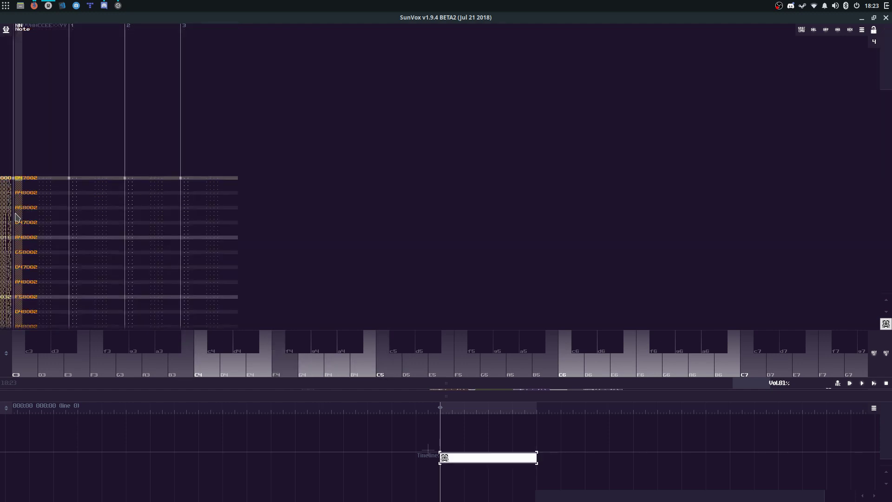
# Step: Start playback from the beginning and insert note-off commands every four lines in the first track, beginning at line 2
pyautogui.press('space')
pyautogui.press('F6')
pyautogui.press('space')
pyautogui.press('Down')
pyautogui.press('Down')
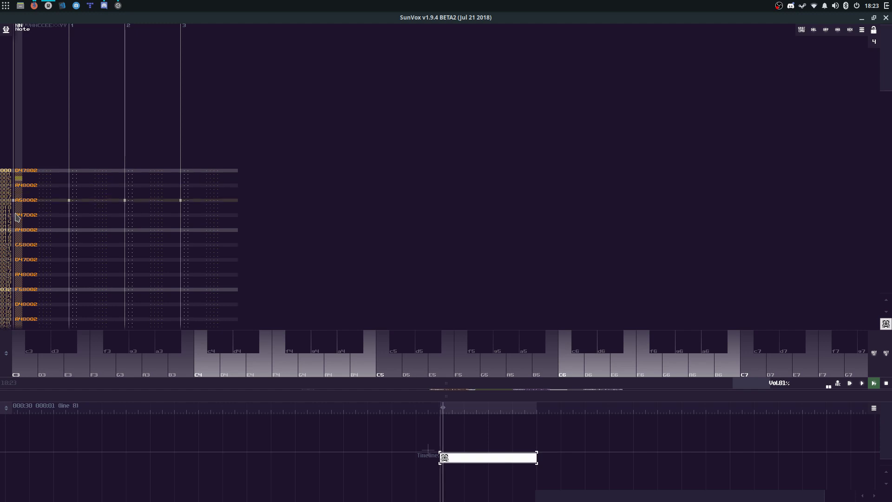
pyautogui.press('`')
pyautogui.press('`')
pyautogui.press('`')
pyautogui.press('`')
pyautogui.press('`')
pyautogui.press('`')
pyautogui.press('`')
pyautogui.press('`')
pyautogui.press('`')
pyautogui.press('`')
pyautogui.press('`')
pyautogui.press('`')
pyautogui.press('`')
pyautogui.press('`')
pyautogui.press('`')
pyautogui.press('`')
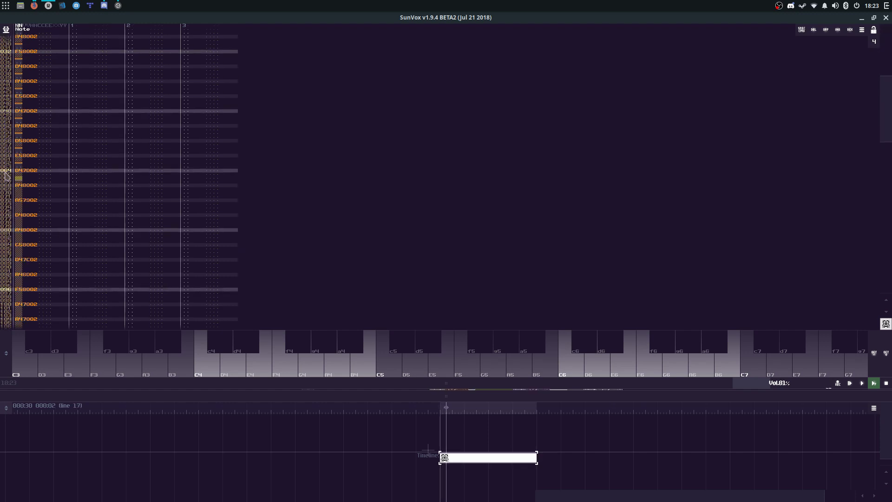
# Step: View the project properties and shrink the pattern to half its length
pyautogui.press('space')
pyautogui.click(6, 30)
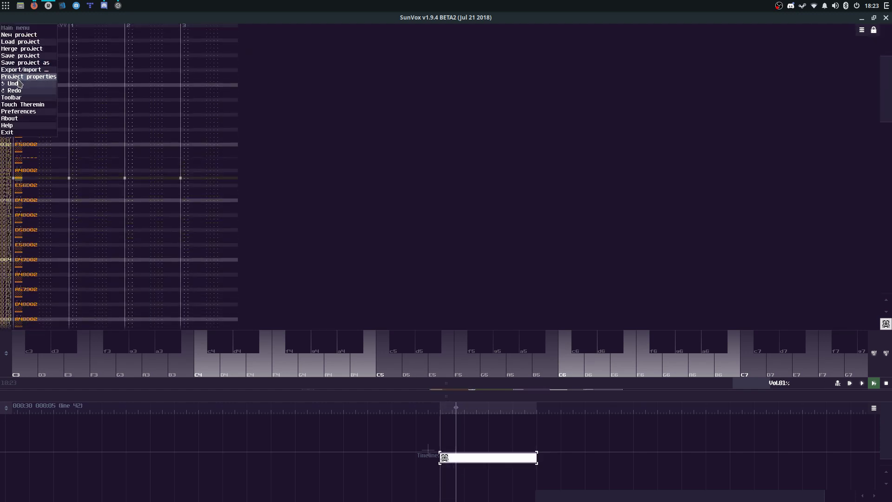
pyautogui.click(23, 80)
pyautogui.click(391, 304)
pyautogui.rightClick(208, 185)
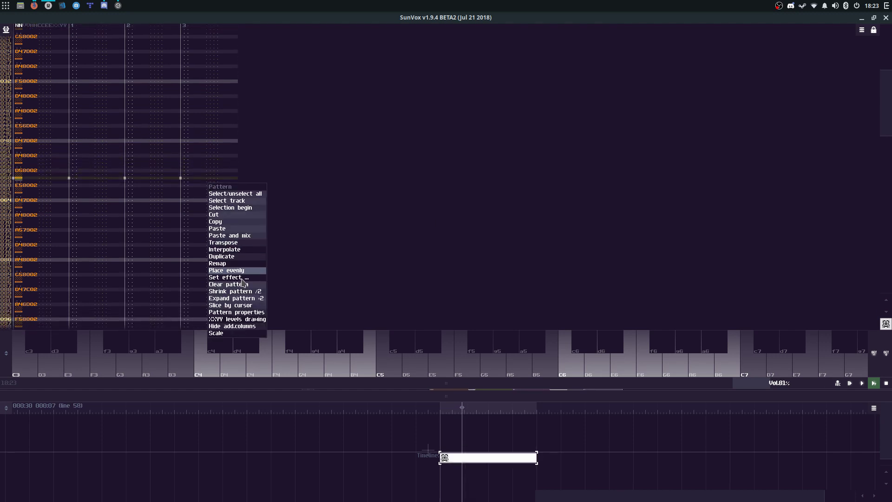
pyautogui.click(237, 293)
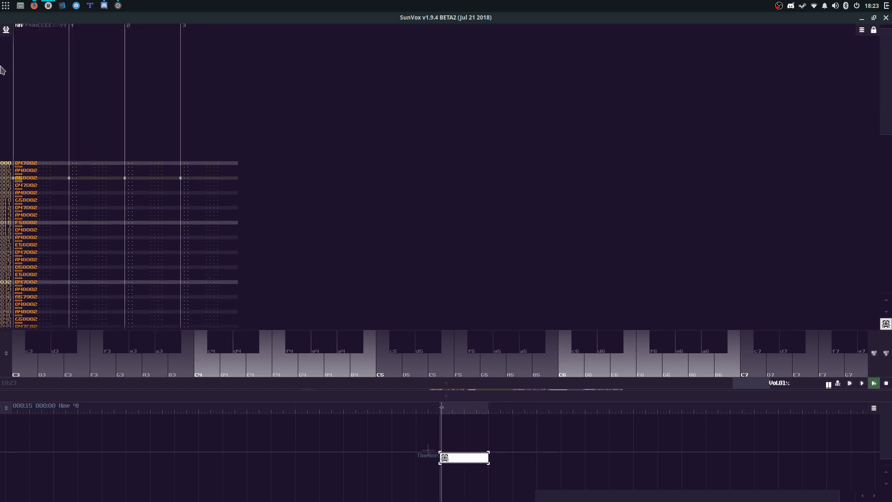
# Step: Check the project's BPM, ticks per line and time grid settings
pyautogui.click(6, 30)
pyautogui.click(16, 76)
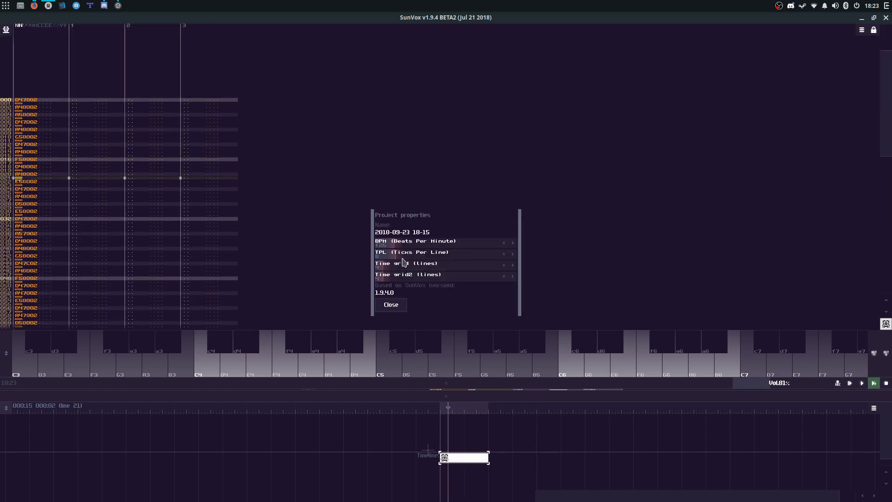
pyautogui.click(390, 304)
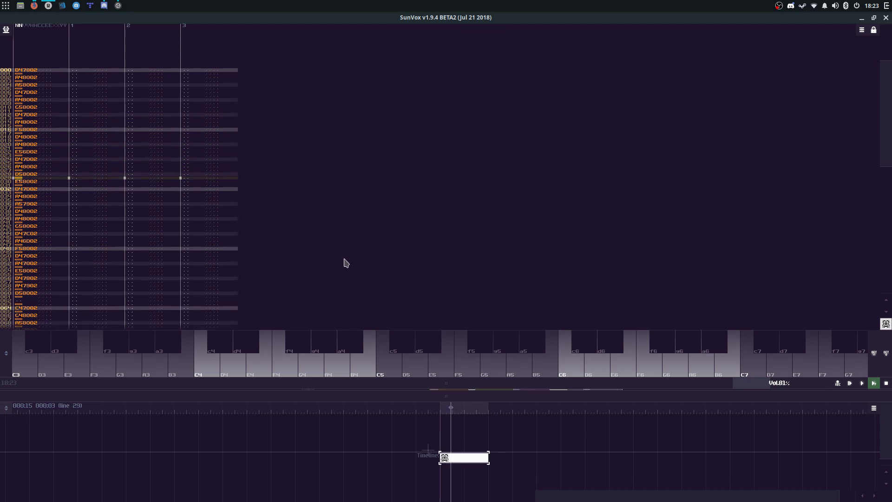
# Step: Set the pattern's number of tracks to 6 in its properties
pyautogui.rightClick(327, 235)
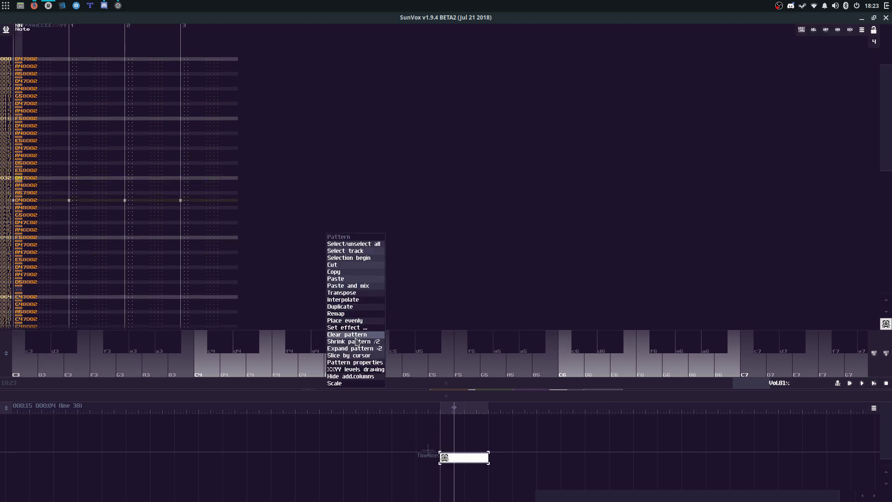
pyautogui.click(354, 362)
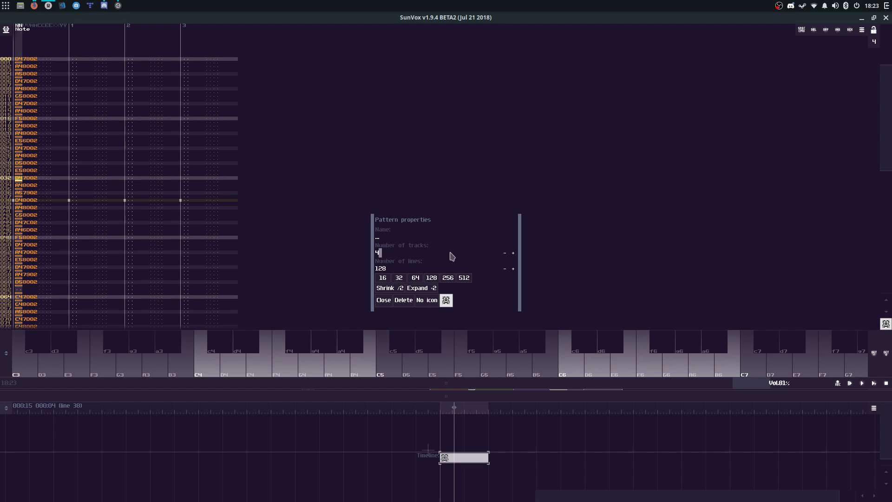
pyautogui.click(513, 254)
pyautogui.click(513, 254)
pyautogui.click(513, 253)
pyautogui.click(513, 253)
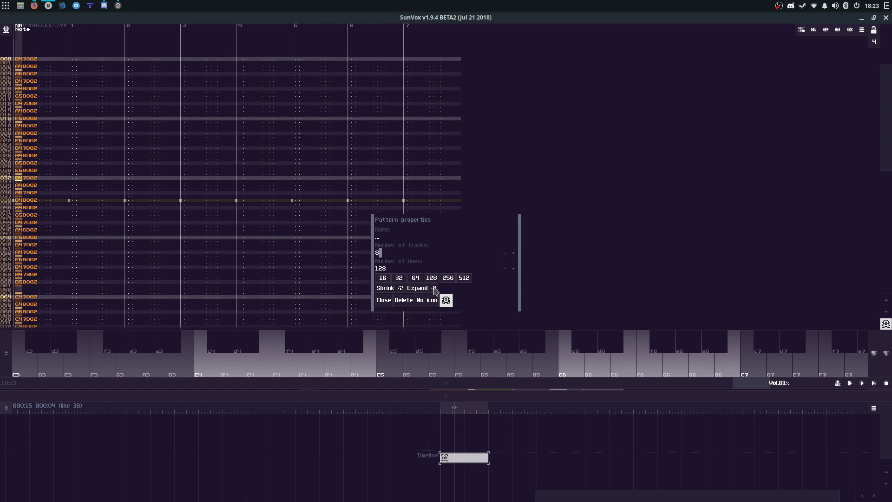
pyautogui.click(504, 254)
pyautogui.click(504, 253)
pyautogui.click(411, 268)
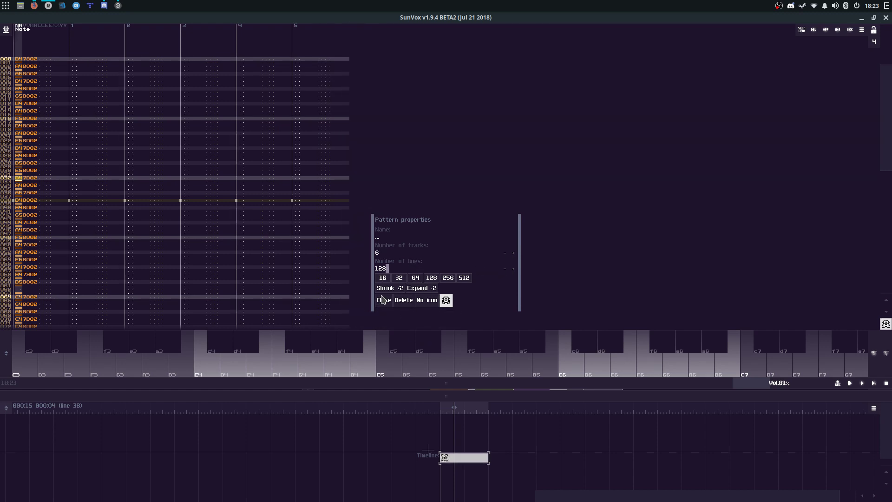
pyautogui.click(381, 302)
pyautogui.click(175, 284)
pyautogui.click(175, 284)
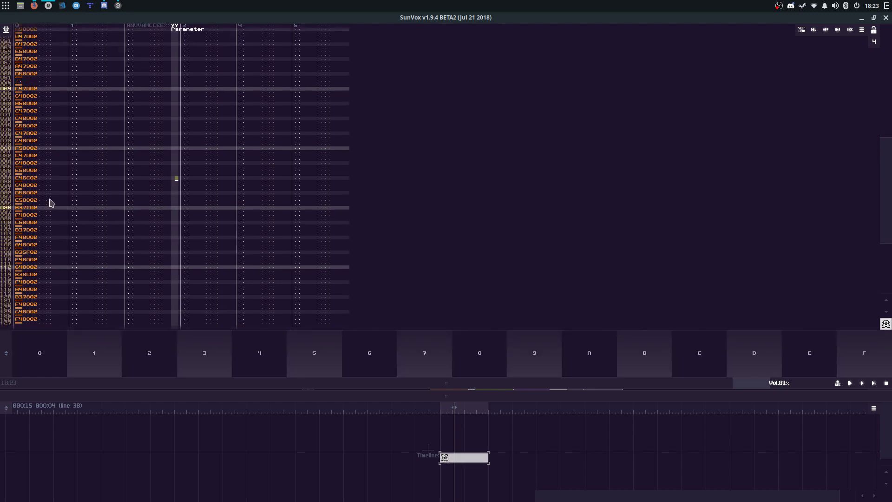
pyautogui.click(48, 212)
pyautogui.moveTo(47, 252); pyautogui.dragTo(47, 256)
pyautogui.click(24, 73)
pyautogui.click(24, 74)
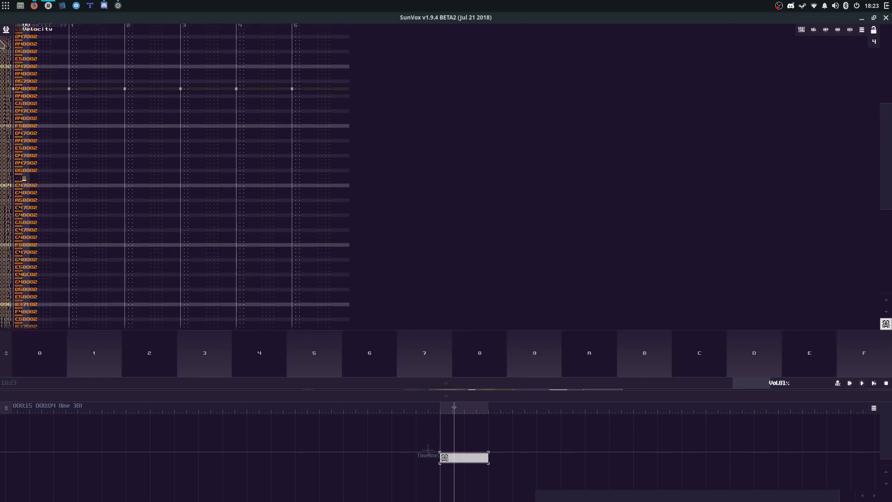
pyautogui.click(21, 72)
pyautogui.rightClick(116, 150)
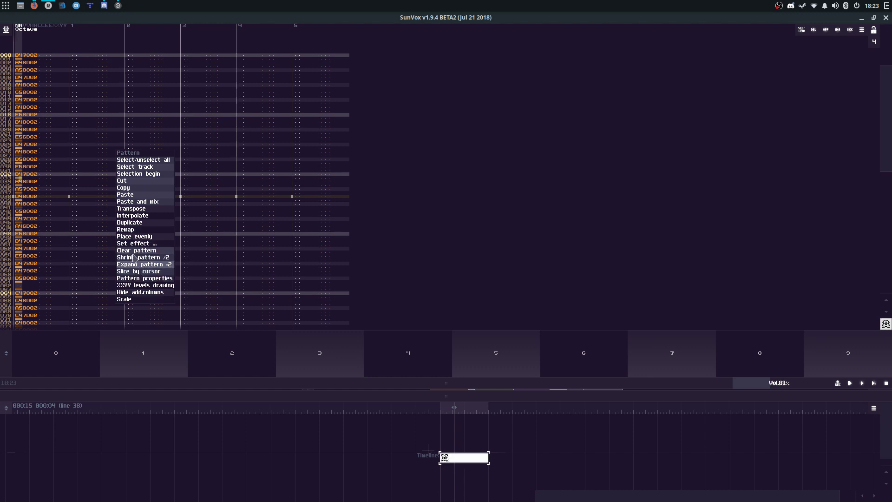
pyautogui.click(83, 84)
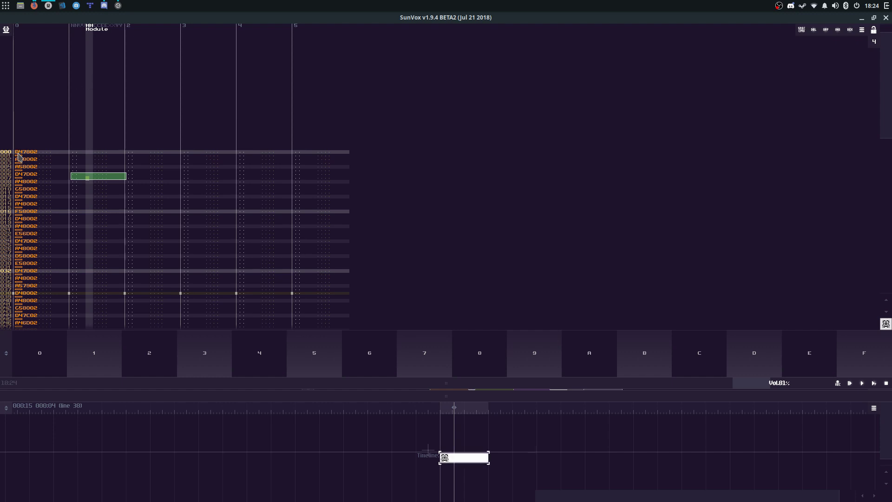
# Step: Adjust the project's BPM in the project properties
pyautogui.click(6, 29)
pyautogui.click(19, 79)
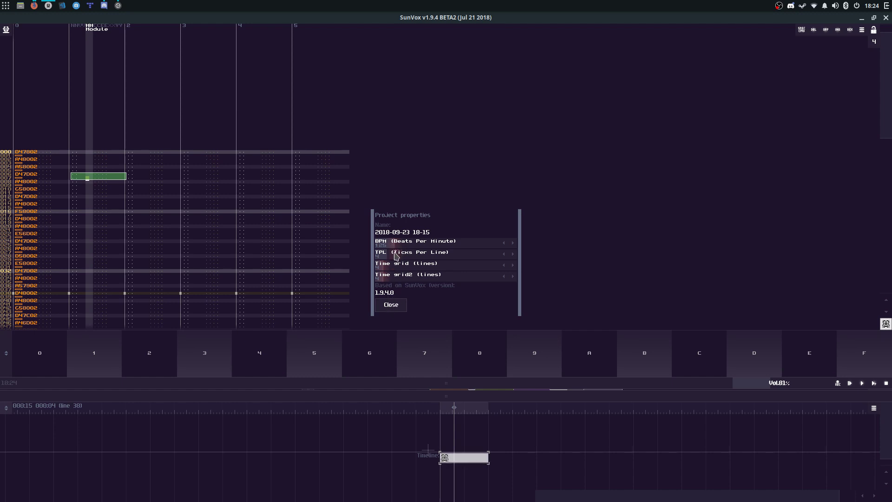
pyautogui.moveTo(400, 246); pyautogui.dragTo(398, 248)
pyautogui.scroll(-3, 398, 256)
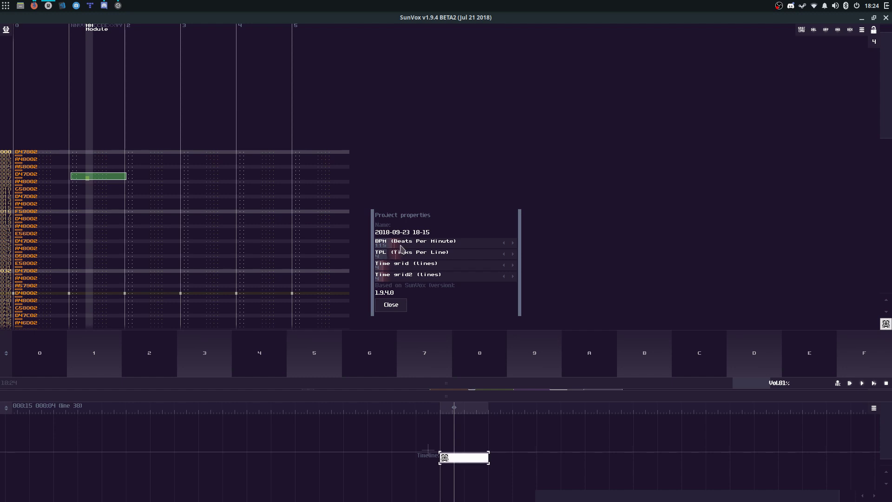
pyautogui.moveTo(399, 247); pyautogui.dragTo(403, 250)
pyautogui.press('Return')
pyautogui.moveTo(405, 247); pyautogui.dragTo(401, 248)
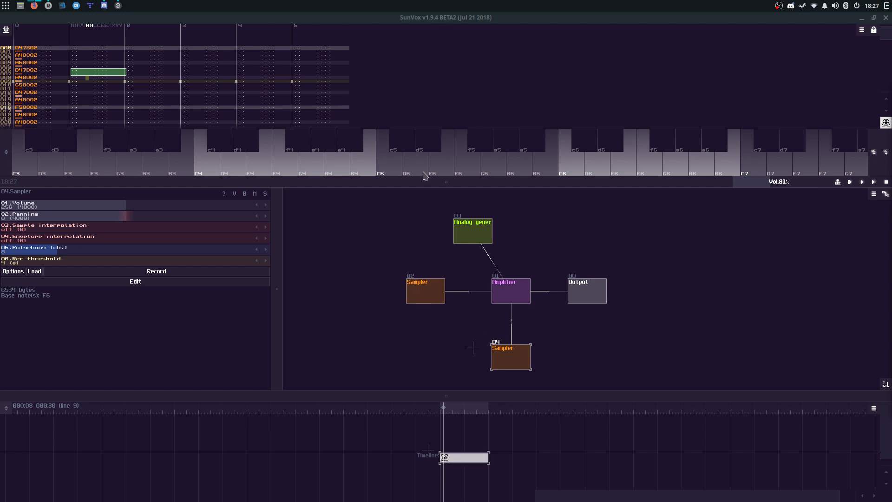
# Step: Enlarge the pattern editor area, audition notes on the 04 Sampler, and set its volume to 135
pyautogui.moveTo(424, 185); pyautogui.dragTo(441, 194)
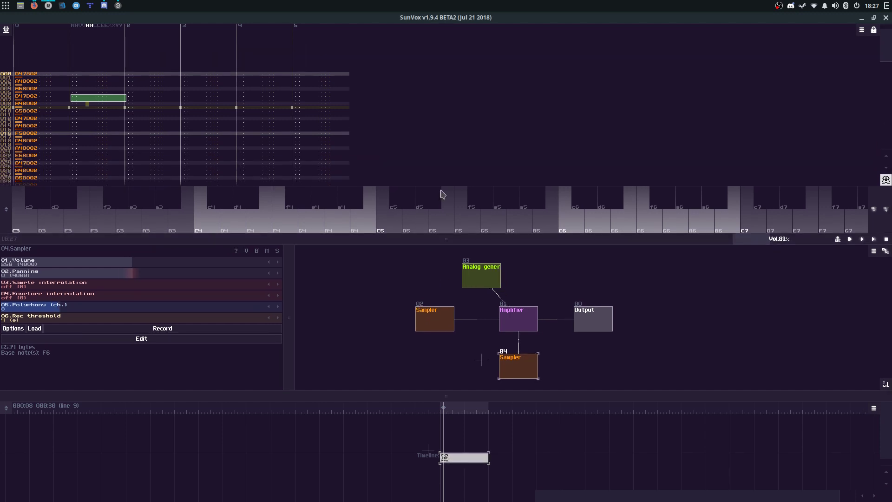
pyautogui.click(442, 195)
pyautogui.press('e')
pyautogui.press('r')
pyautogui.press('e')
pyautogui.moveTo(116, 264); pyautogui.dragTo(87, 262)
pyautogui.press('v')
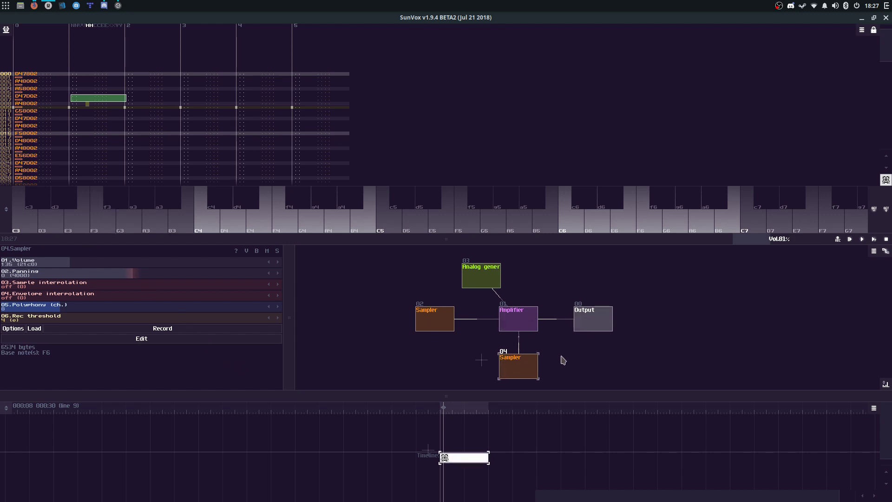
# Step: Move the 04 Sampler beneath the Output, detached from the Amplifier, and connect a duplicate of the 02 Sampler to the Amplifier
pyautogui.moveTo(525, 373); pyautogui.dragTo(584, 377)
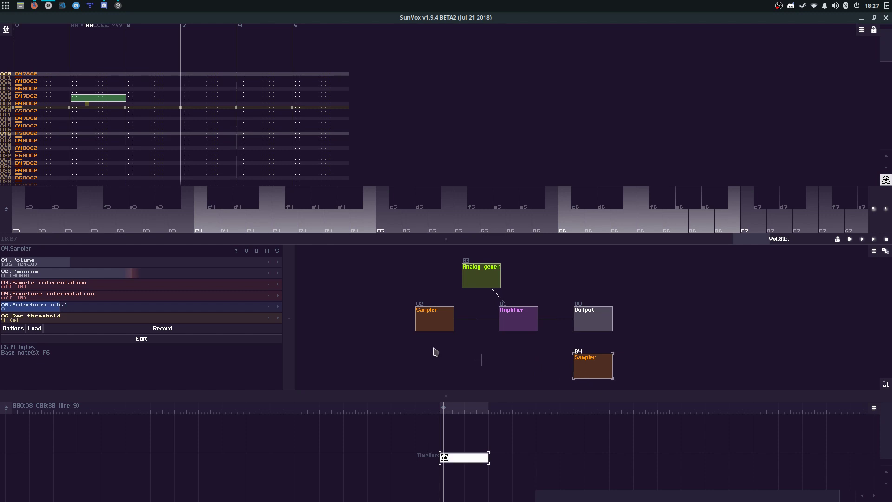
pyautogui.click(436, 321)
pyautogui.hotkey('ctrl', 'c')
pyautogui.hotkey('ctrl', 'v')
pyautogui.moveTo(442, 357); pyautogui.dragTo(494, 331)
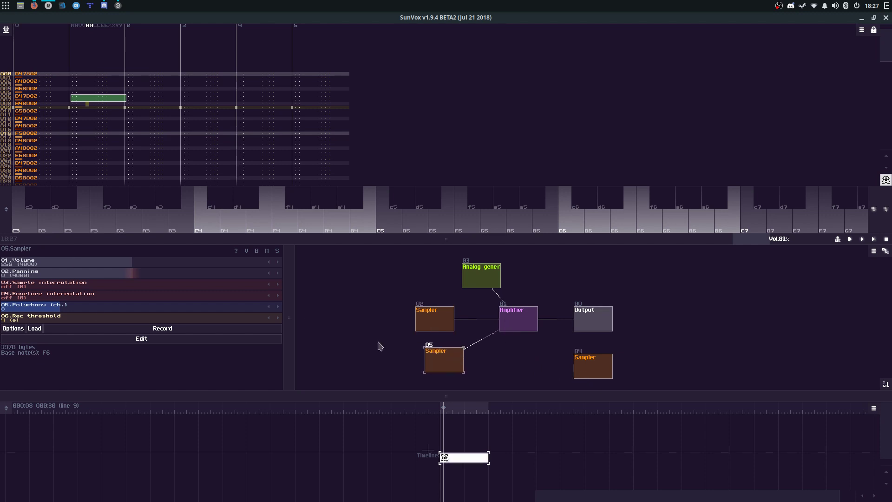
# Step: Load bass50.wav from the ST-07 sample folder into the 05 Sampler after previewing bass15.wav and bass51.wav
pyautogui.click(34, 328)
pyautogui.scroll(15, 439, 223)
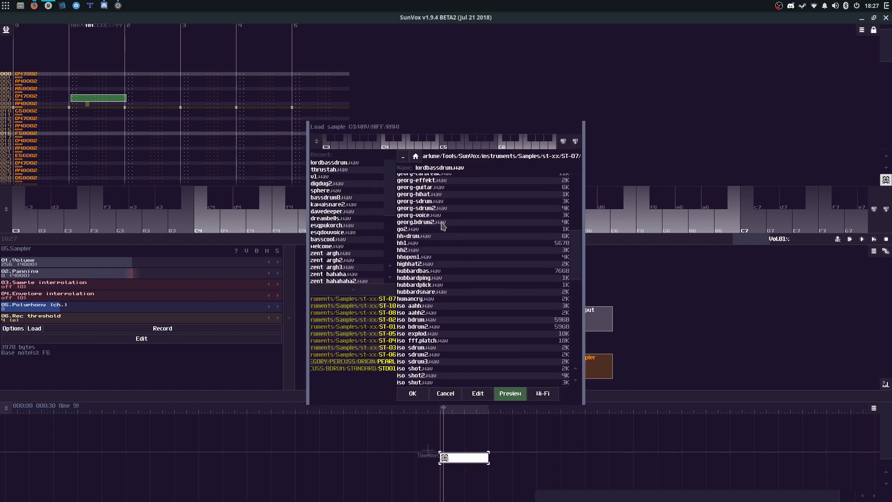
pyautogui.click(436, 208)
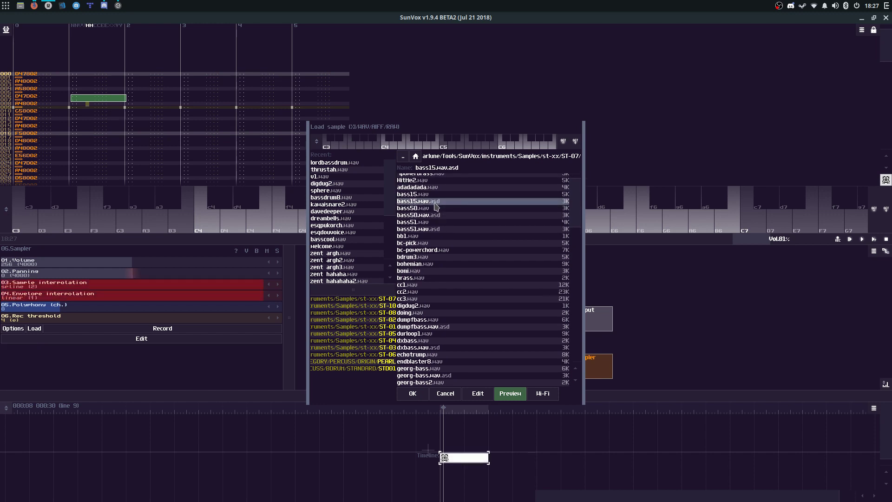
pyautogui.click(436, 195)
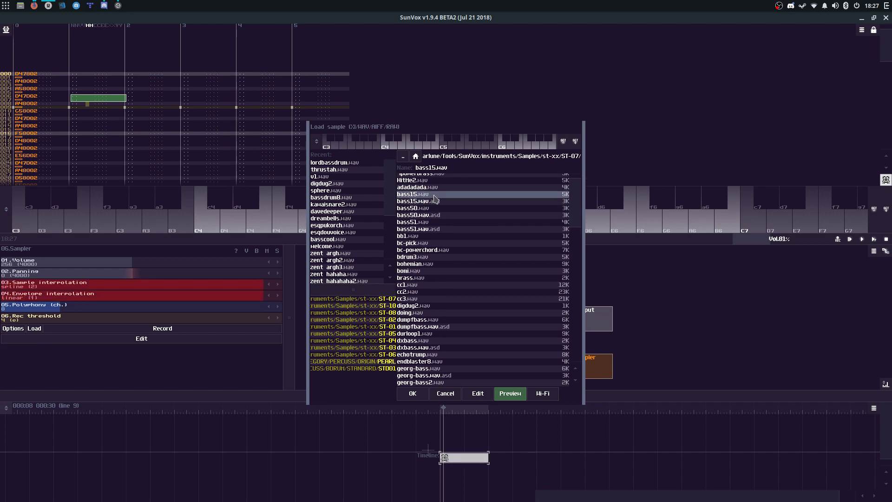
pyautogui.click(431, 210)
pyautogui.click(432, 223)
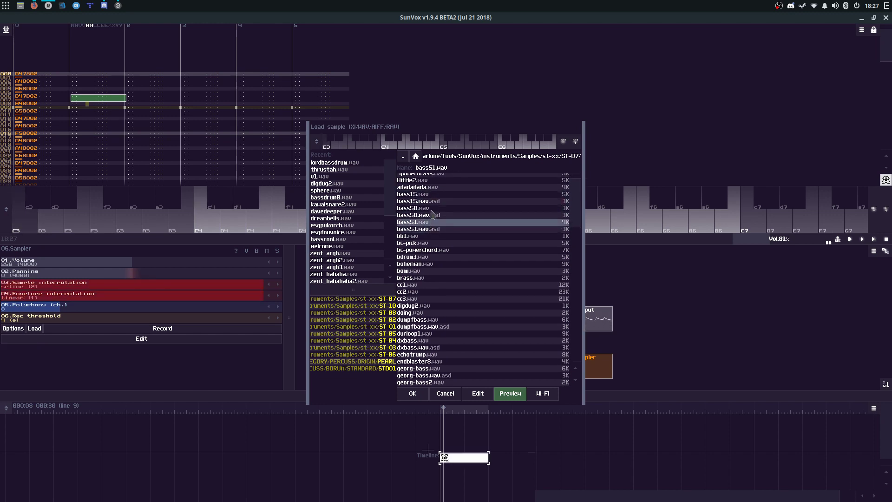
pyautogui.click(430, 209)
pyautogui.doubleClick(430, 209)
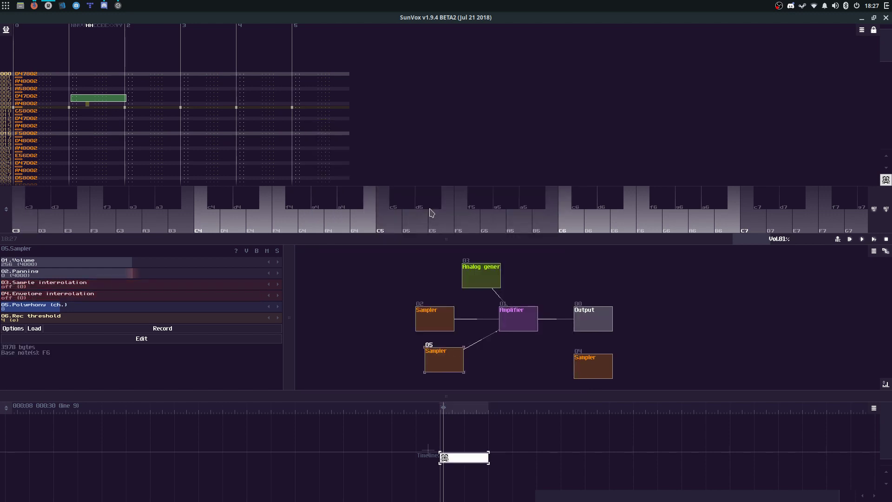
# Step: Play a short stretch of the pattern and audition various notes on the 05 Sampler
pyautogui.press('c')
pyautogui.press('w')
pyautogui.press('space')
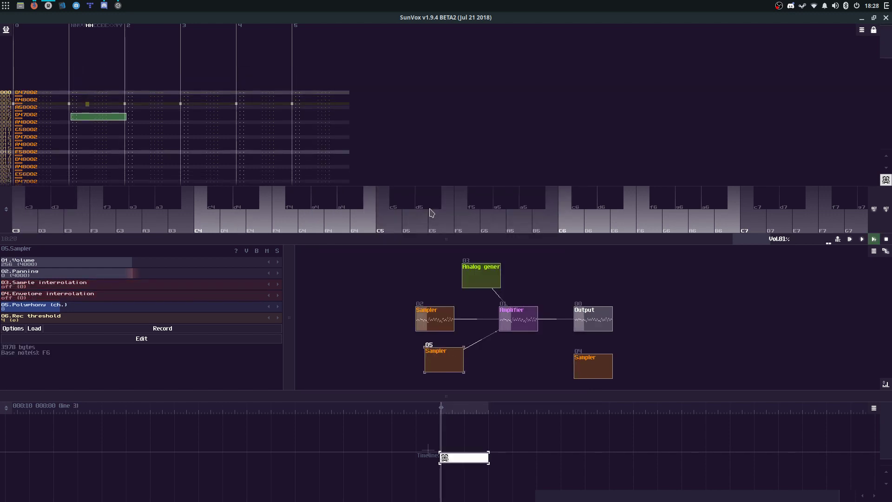
pyautogui.press('space')
pyautogui.press('w')
pyautogui.press('y')
pyautogui.press('o')
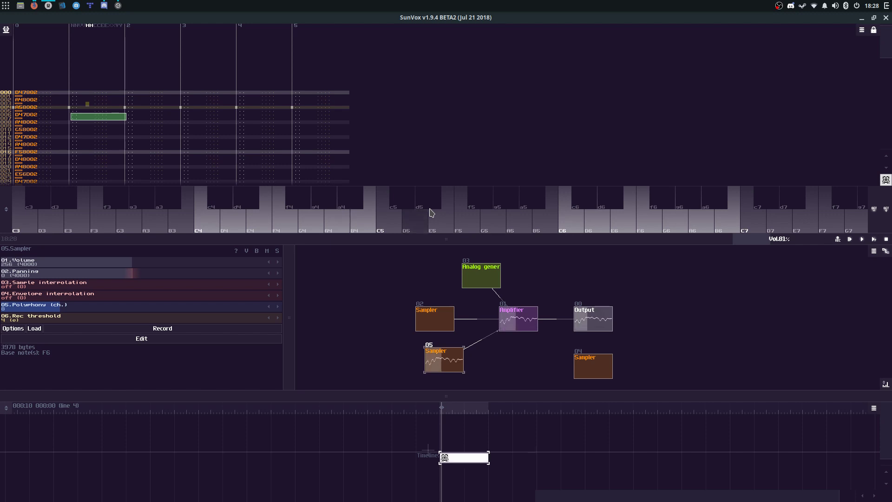
pyautogui.press('y')
pyautogui.press('\\')
pyautogui.press('w')
pyautogui.press('y')
pyautogui.press('w')
pyautogui.press('y')
pyautogui.press('[')
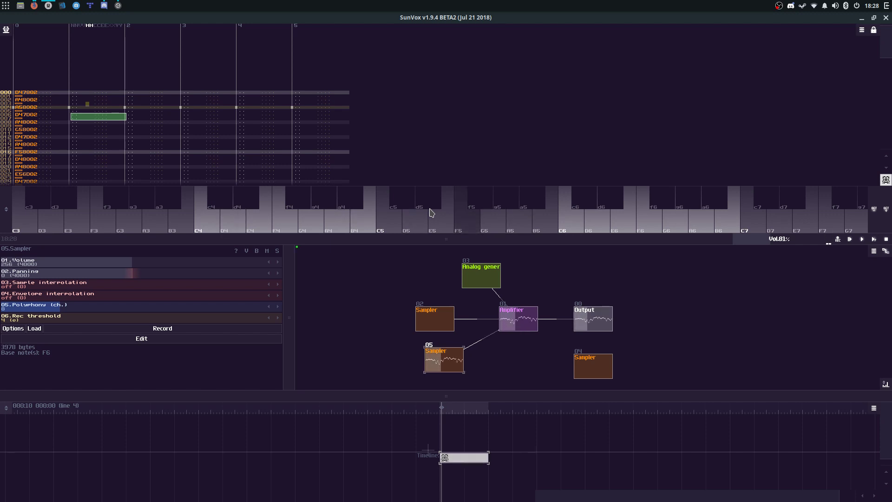
pyautogui.press('y')
pyautogui.press('p')
pyautogui.press('w')
pyautogui.press('o')
pyautogui.press('p')
pyautogui.press('w')
pyautogui.press('w')
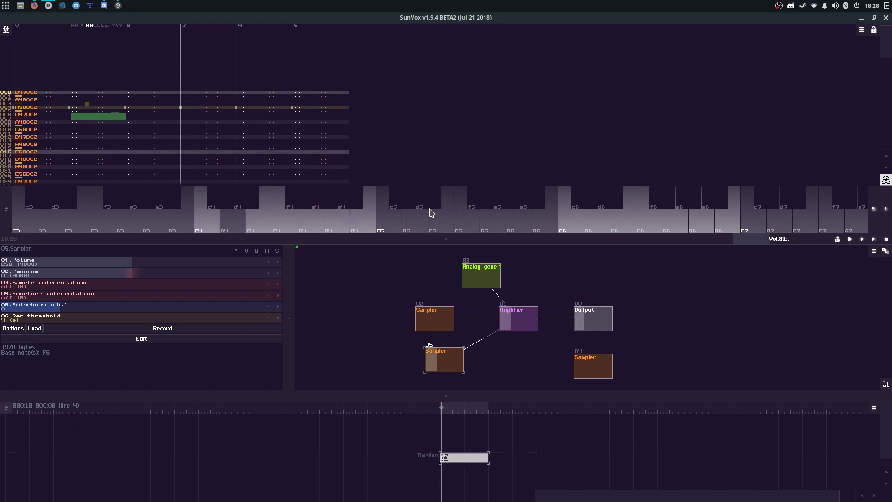
pyautogui.press('y')
pyautogui.press(']')
pyautogui.press('[')
pyautogui.press('w')
pyautogui.press('p')
pyautogui.press('y')
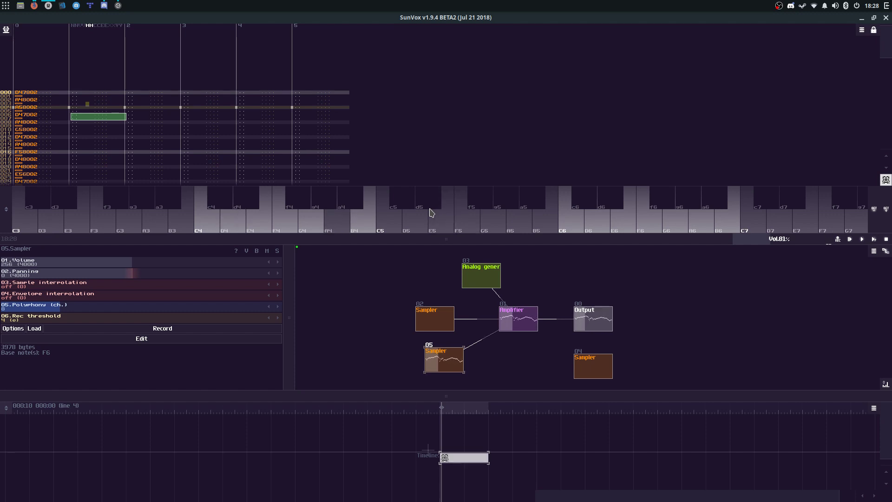
pyautogui.press('o')
pyautogui.press('w')
pyautogui.press('y')
# Step: Set the 05 Sampler's polyphony to 1, check its volume envelope and close the instrument editor
pyautogui.scroll(-7, 58, 305)
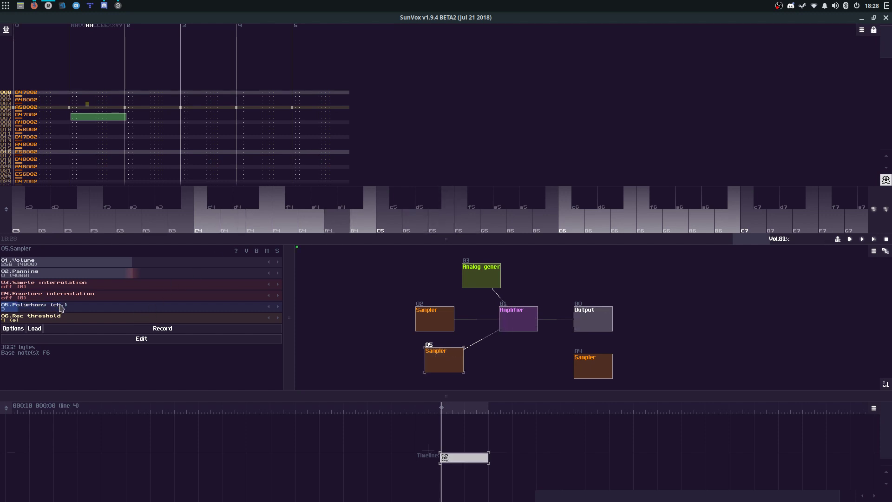
pyautogui.press('w')
pyautogui.press('y')
pyautogui.click(69, 338)
pyautogui.press('w')
pyautogui.click(351, 330)
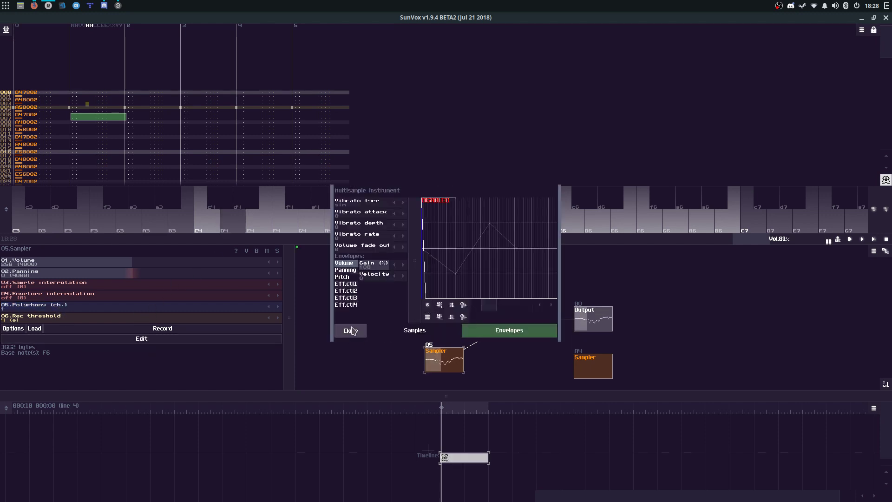
# Step: Move the whole melody from track 0 to track 1 of the pattern
pyautogui.hotkey('ctrl', 'a')
pyautogui.hotkey('ctrl', 'x')
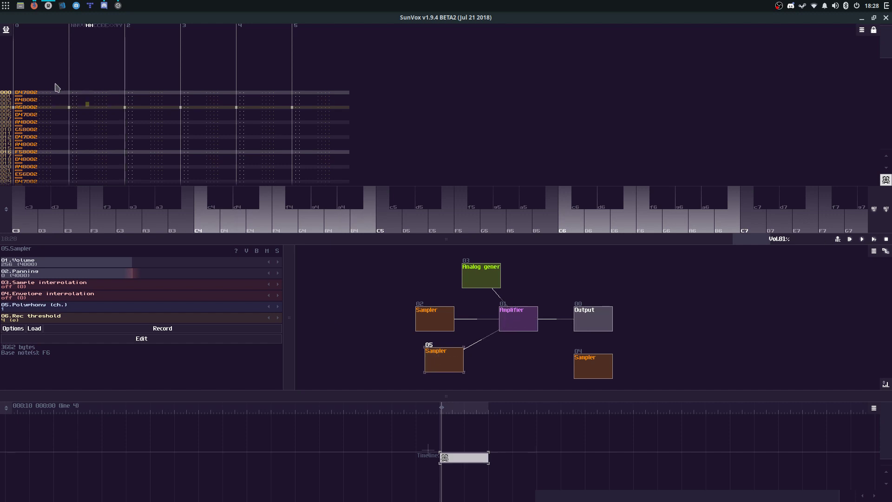
pyautogui.click(55, 84)
pyautogui.hotkey('ctrl', 'a')
pyautogui.hotkey('ctrl', 'x')
pyautogui.click(86, 91)
pyautogui.hotkey('ctrl', 'v')
pyautogui.click(25, 82)
pyautogui.press('space')
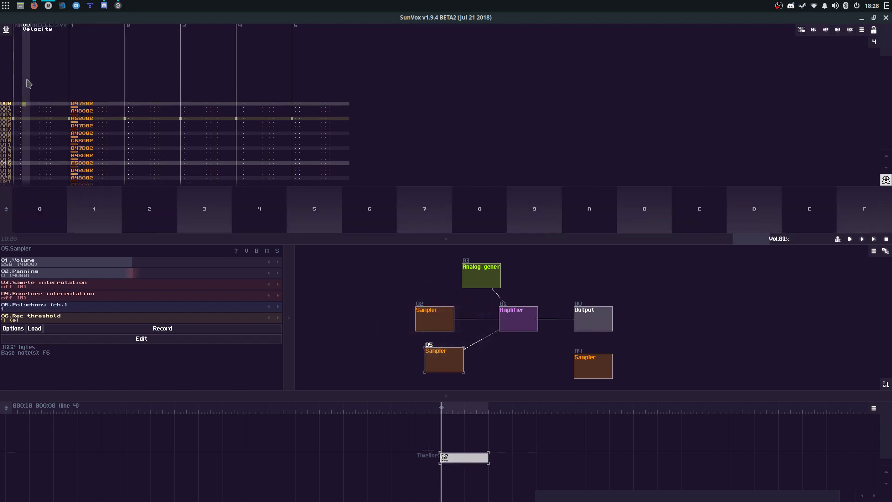
pyautogui.click(25, 60)
pyautogui.click(18, 60)
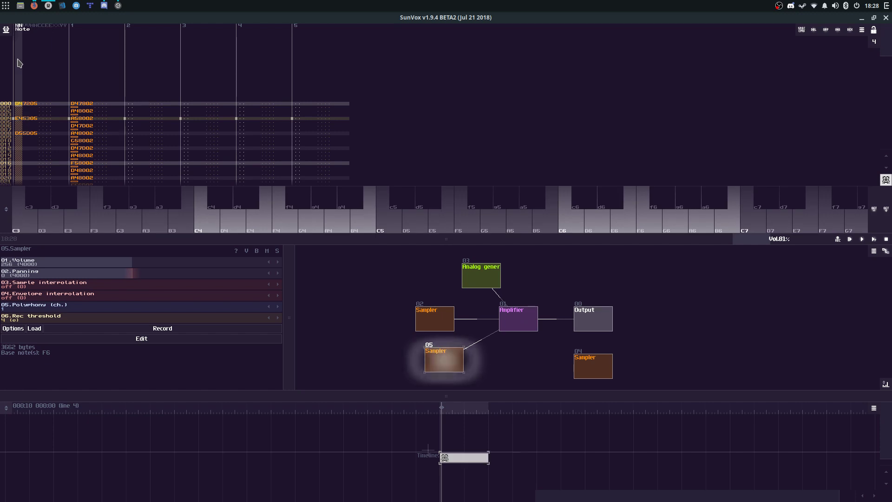
pyautogui.hotkey('ctrl', 'a')
pyautogui.hotkey('ctrl', 'x')
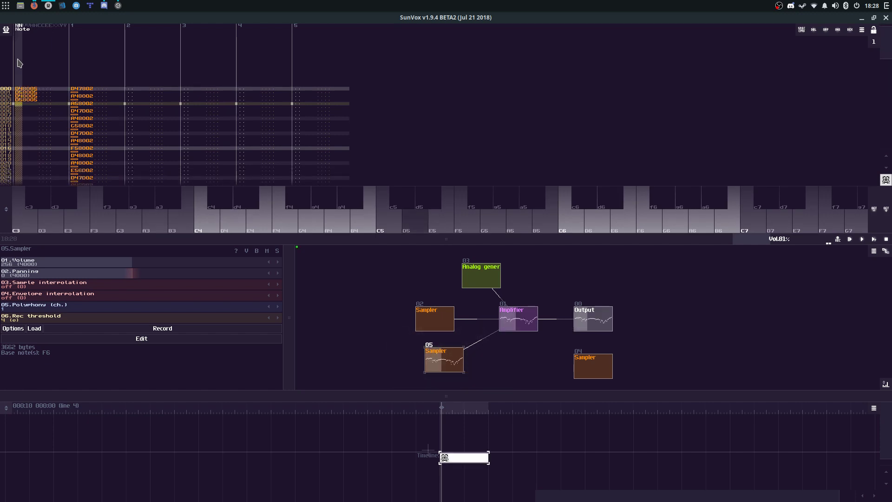
# Step: Fill track 0 down the pattern with D4 notes of the 05 Sampler on every second line, each followed by a note-off
pyautogui.press('space')
pyautogui.press('F10')
pyautogui.press('space')
pyautogui.moveTo(25, 103)
pyautogui.mouseDown()
pyautogui.moveTo(25, 90)
pyautogui.moveTo(22, 101)
pyautogui.mouseUp()
pyautogui.hotkey('ctrl', 'x')
pyautogui.click(21, 88)
pyautogui.press('capslock')
pyautogui.hotkey('ctrl', 'b')
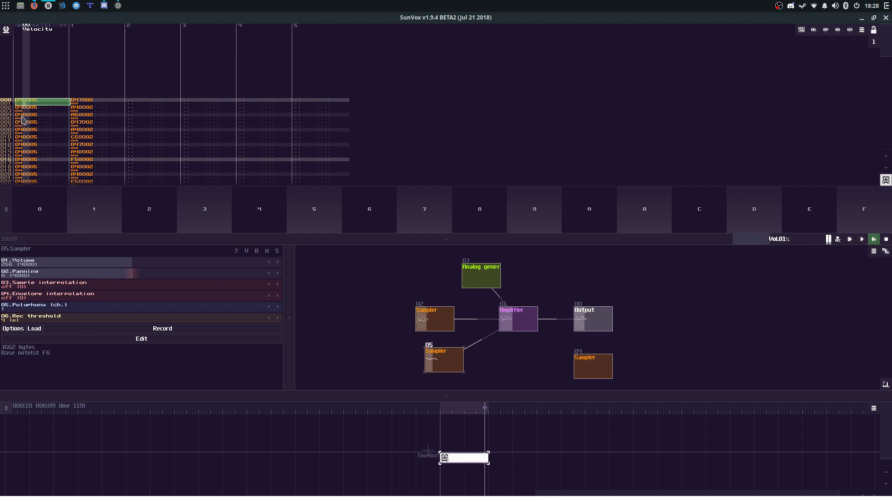
# Step: Enter effect 1D with parameter 0003 on line 001 of track 0
pyautogui.click(50, 104)
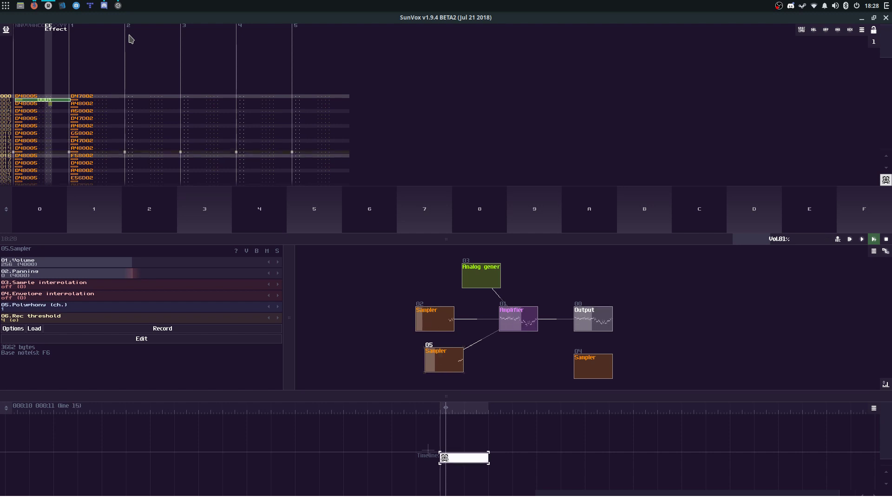
pyautogui.write('10')
pyautogui.press('Right')
pyautogui.press('Right')
pyautogui.press('Right')
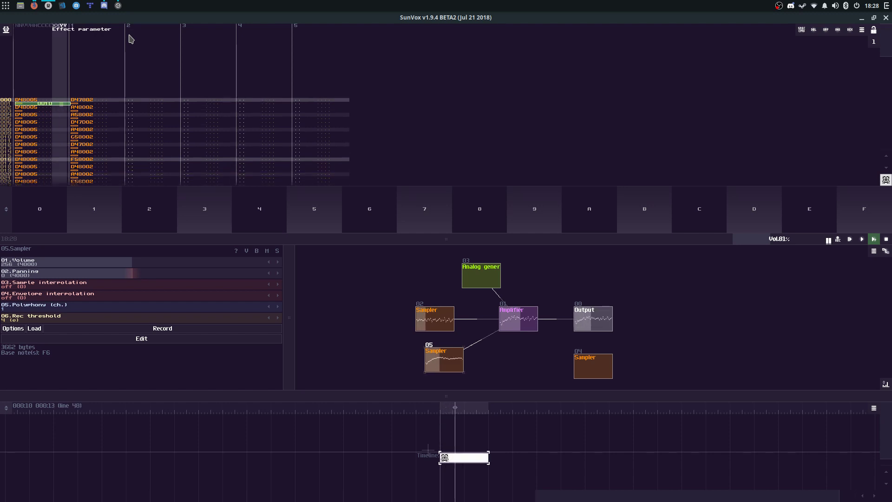
pyautogui.press('Left')
pyautogui.write('3')
pyautogui.click(55, 98)
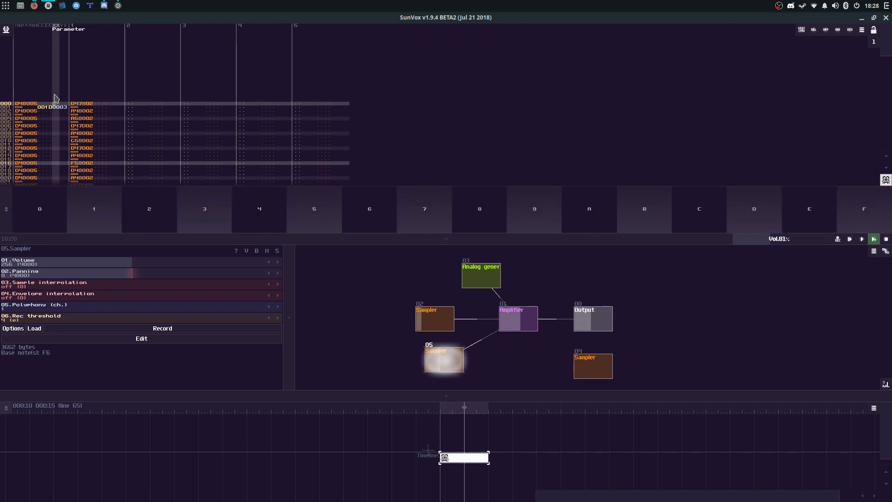
# Step: Repeat the 1D effect on every second line of track 0 and change its parameter to 0002
pyautogui.moveTo(55, 105); pyautogui.dragTo(64, 107)
pyautogui.hotkey('ctrl', 'c')
pyautogui.hotkey('ctrl', 'e')
pyautogui.write('2')
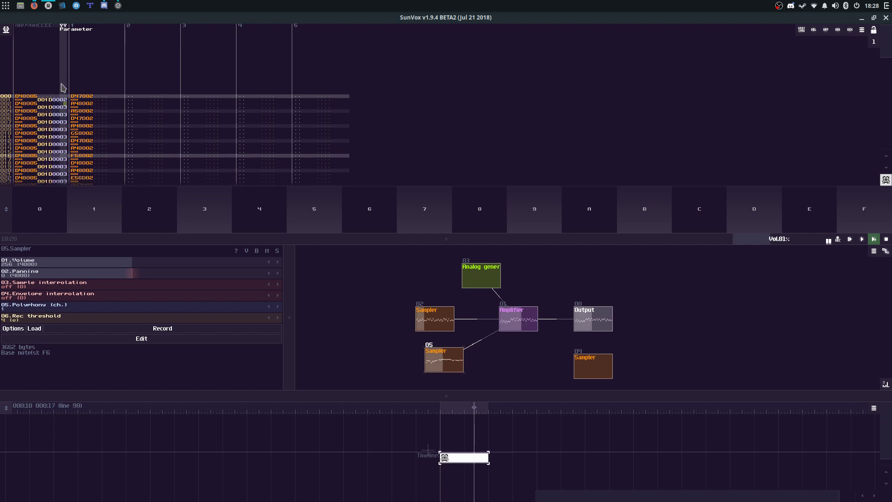
pyautogui.hotkey('ctrl', 'e')
# Step: Clear the 1D effects and their parameters from all of track 0, then stop playback
pyautogui.click(65, 103)
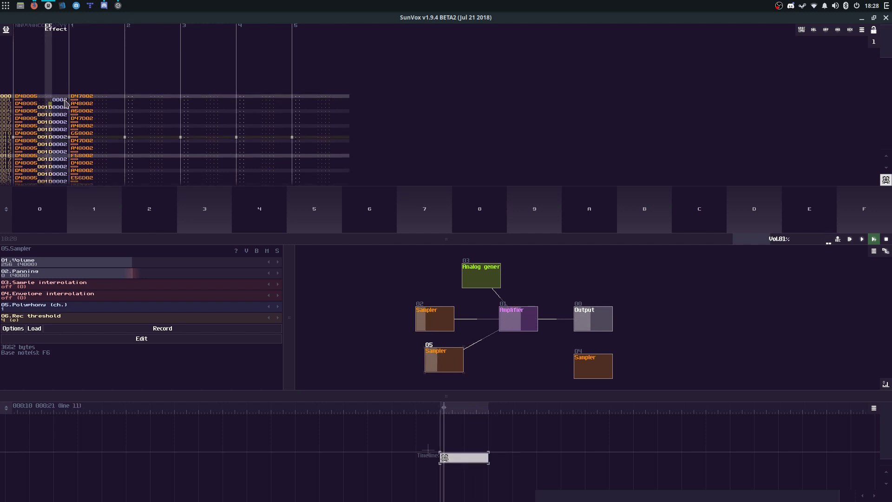
pyautogui.moveTo(48, 96); pyautogui.dragTo(46, 100)
pyautogui.hotkey('ctrl', 'c')
pyautogui.hotkey('ctrl', 'e')
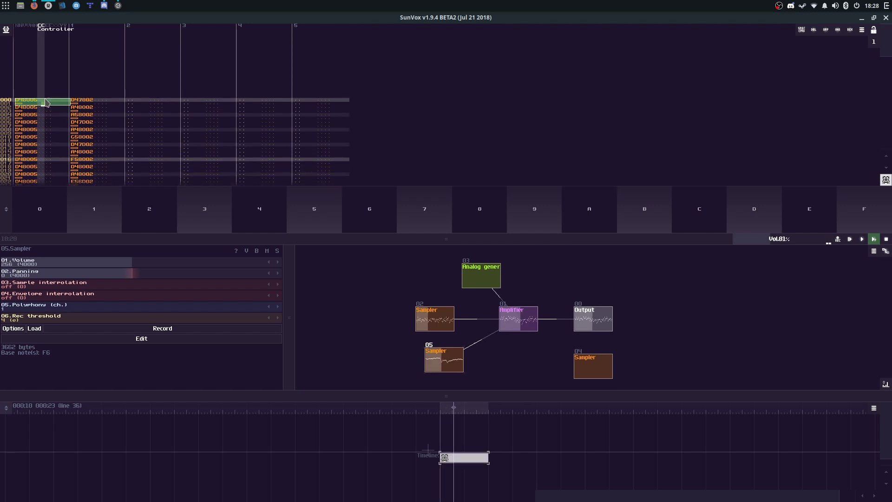
pyautogui.press('space')
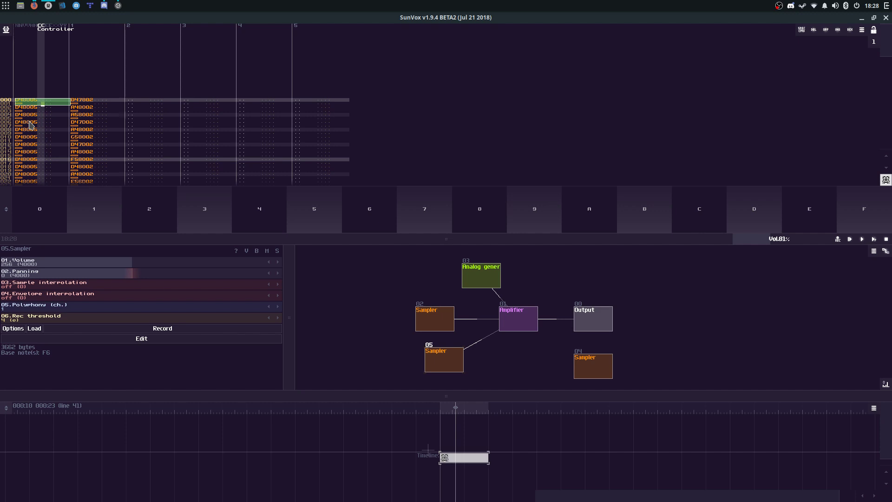
# Step: Delete all of track 0's notes and listen to the pattern with only the melody
pyautogui.hotkey('ctrl', 'a')
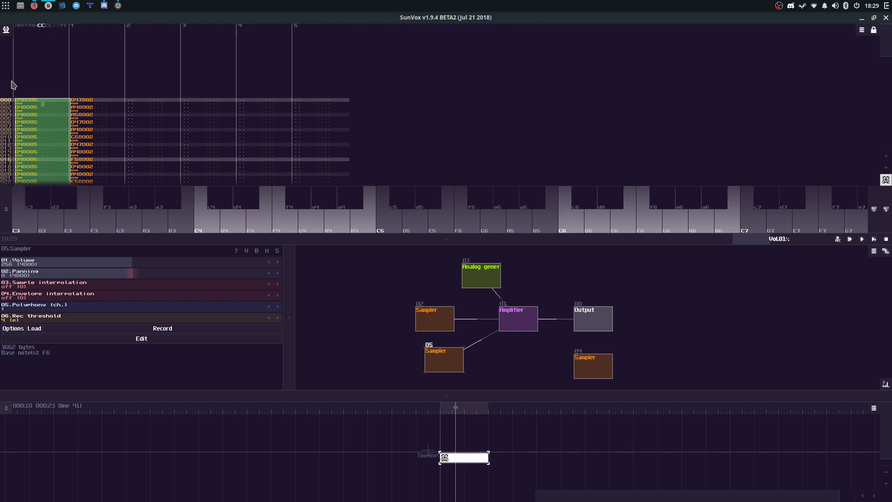
pyautogui.press('Delete')
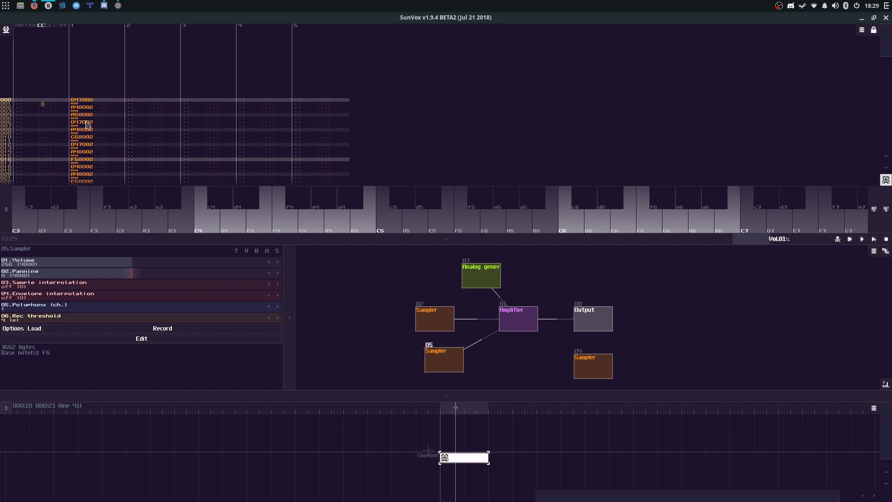
pyautogui.press('Return')
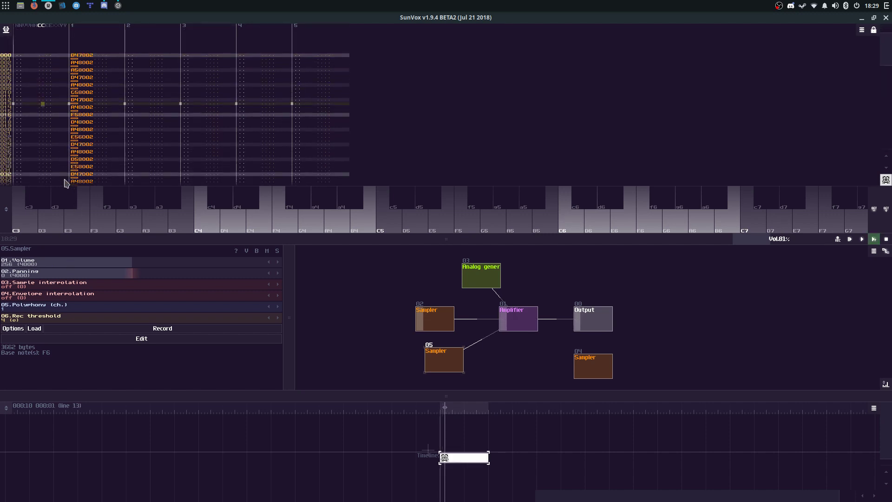
pyautogui.press('space')
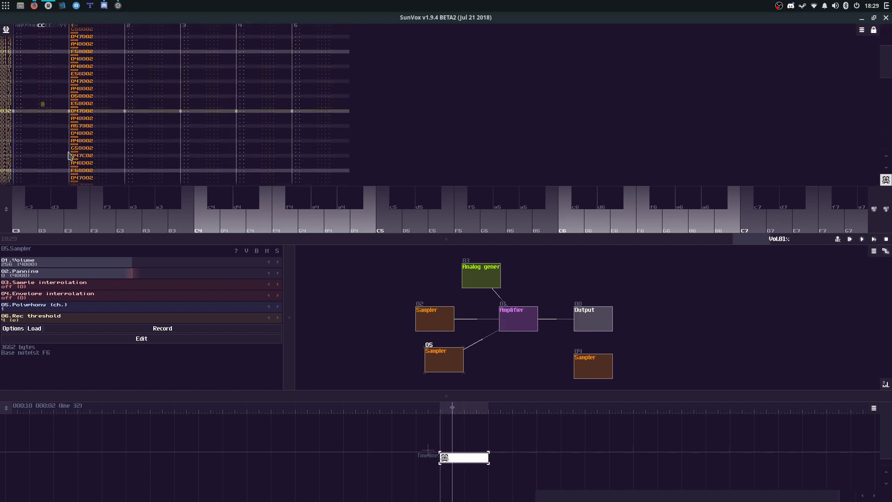
# Step: Undo the deletion of track 0's notes and play the pattern from the start
pyautogui.hotkey('ctrl', 'z')
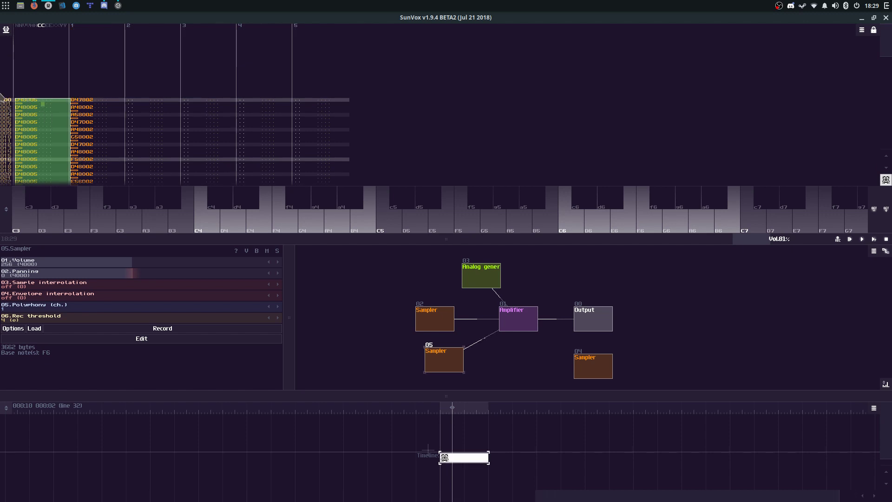
pyautogui.click(6, 77)
pyautogui.press('Return')
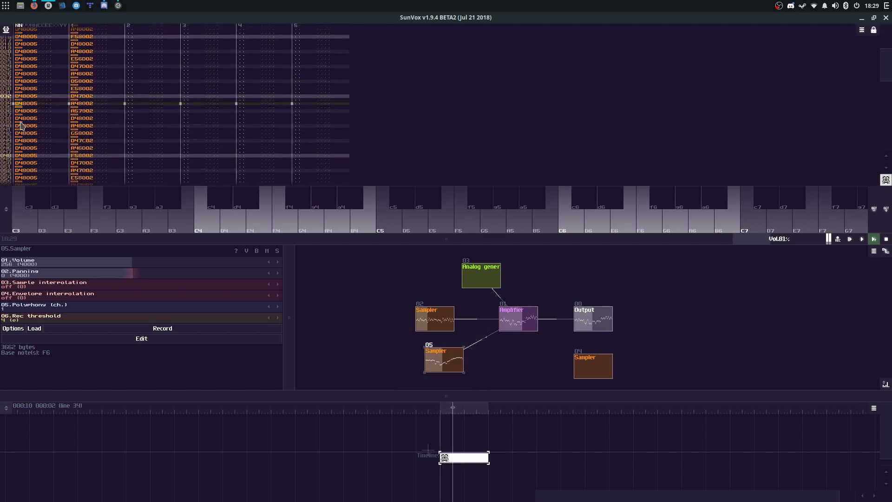
# Step: Transpose the block of track 0 notes ending at line 095 down two semitones to C4
pyautogui.moveTo(24, 145); pyautogui.dragTo(22, 231)
pyautogui.rightClick(25, 116)
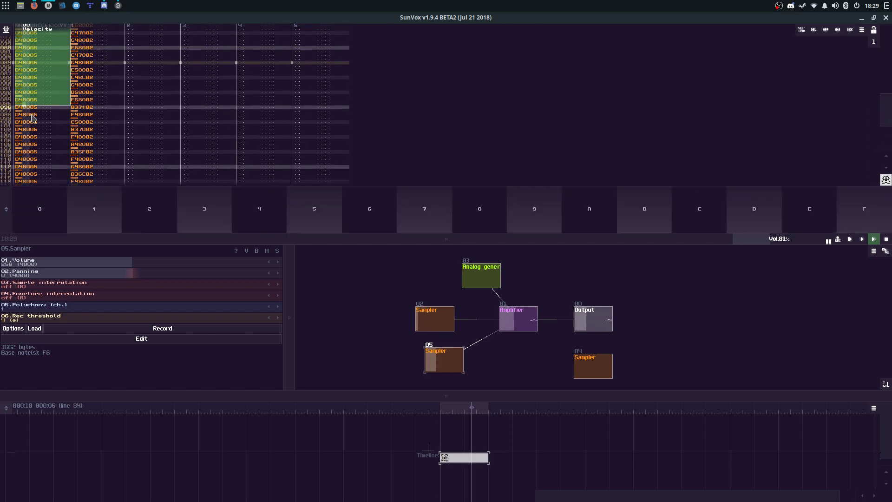
pyautogui.click(43, 174)
pyautogui.click(412, 266)
pyautogui.click(412, 266)
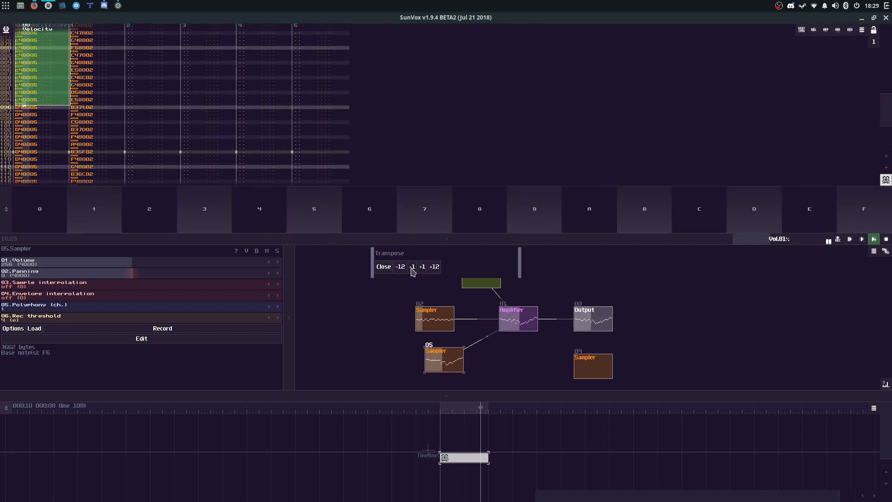
# Step: Transpose track 0's notes from line 096 to line 127 down to B and close the Transpose dialog
pyautogui.moveTo(37, 107); pyautogui.dragTo(27, 222)
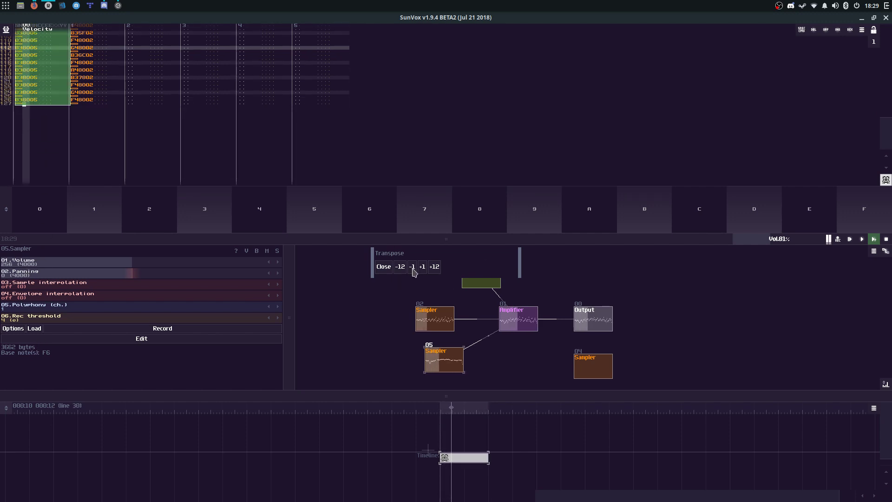
pyautogui.click(207, 58)
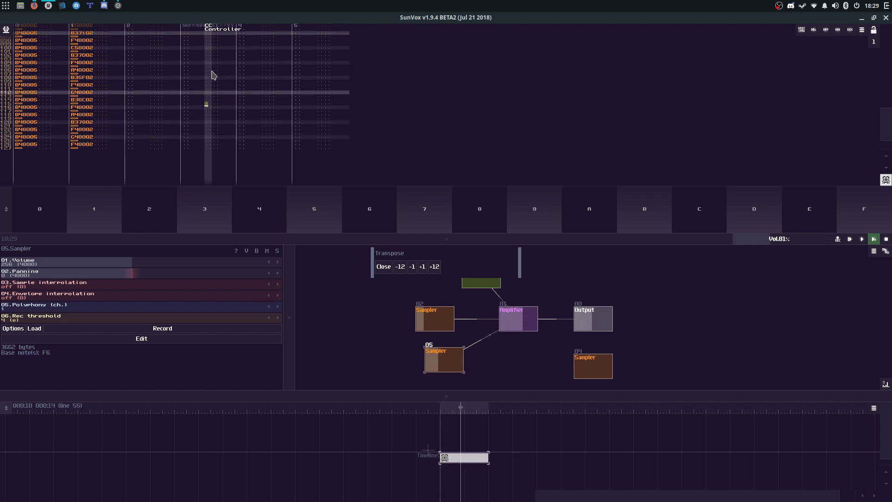
pyautogui.click(383, 266)
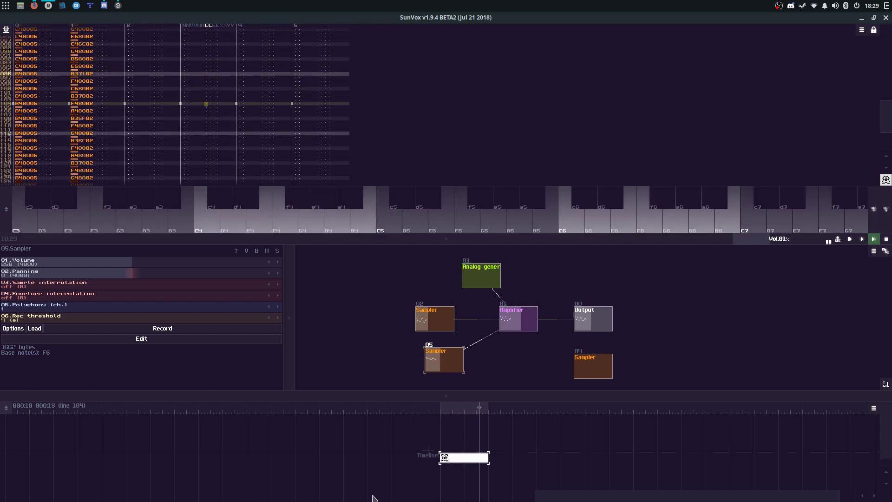
# Step: Lower track 0's notes from line 096 to line 127 to B3 and play the pattern from the start
pyautogui.press('space')
pyautogui.hotkey('ctrl', 'z')
pyautogui.press('space')
pyautogui.press('space')
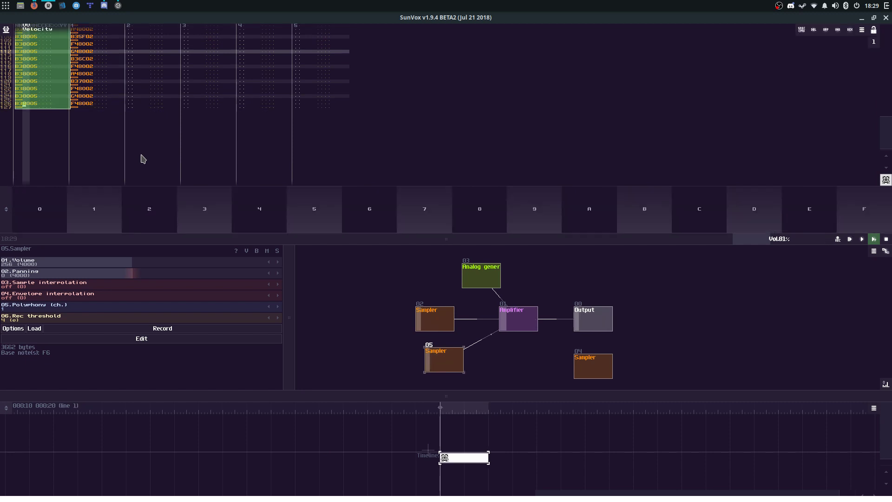
pyautogui.press('space')
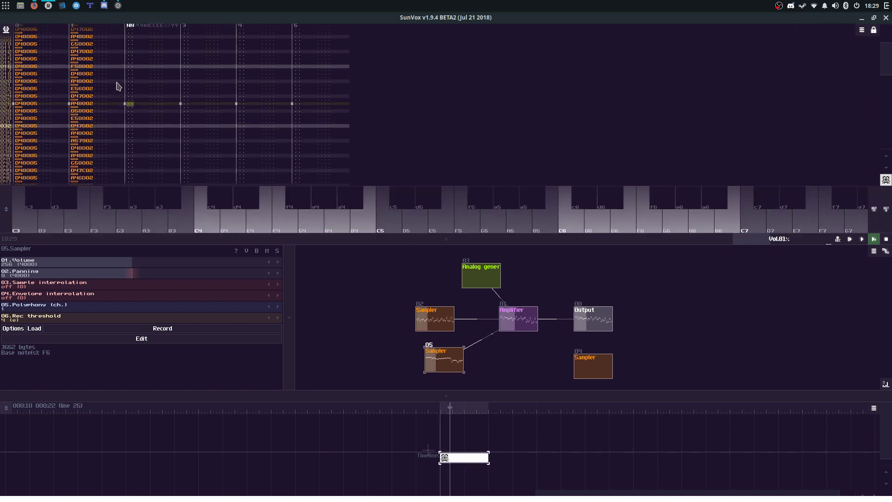
# Step: Solo module 05 Sampler during playback, widen its controller pane and load bass15.wav as its sample
pyautogui.click(277, 251)
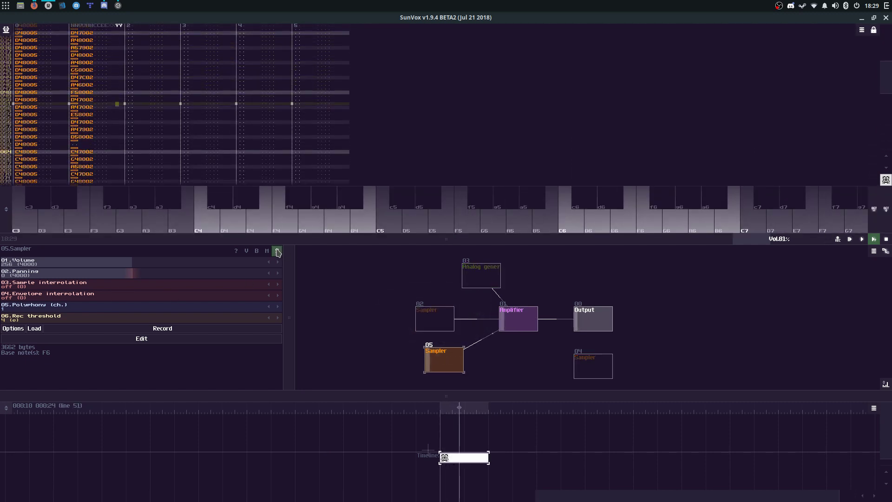
pyautogui.moveTo(287, 267); pyautogui.dragTo(402, 215)
pyautogui.click(34, 276)
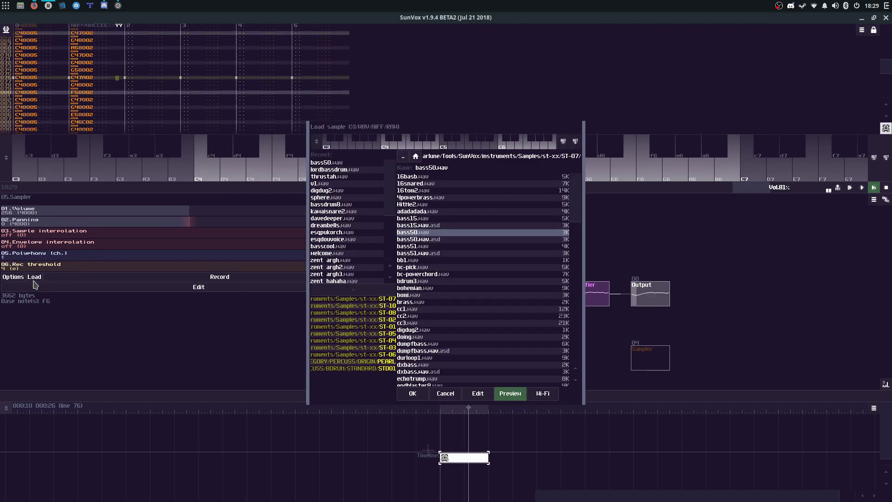
pyautogui.click(418, 218)
pyautogui.click(417, 218)
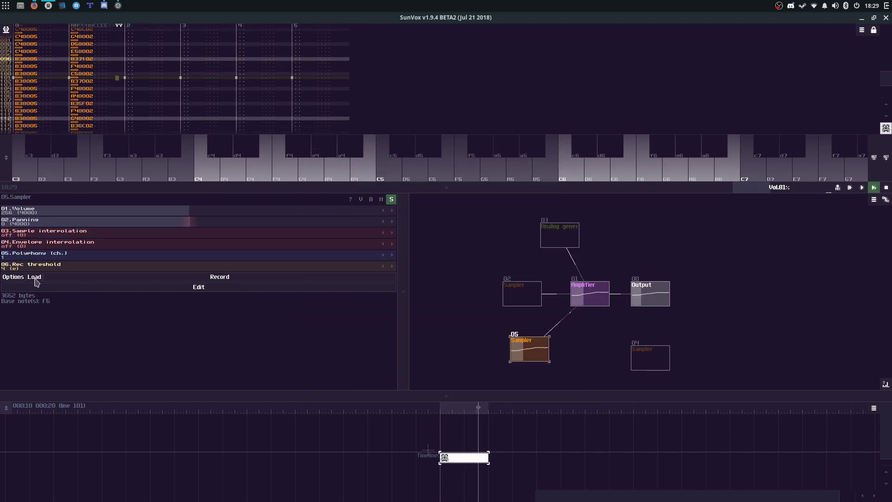
# Step: Try the samples bass51.wav and 4powerbrass.wav in the soloed 05 Sampler while the pattern plays
pyautogui.click(34, 278)
pyautogui.click(415, 247)
pyautogui.click(415, 248)
pyautogui.click(35, 277)
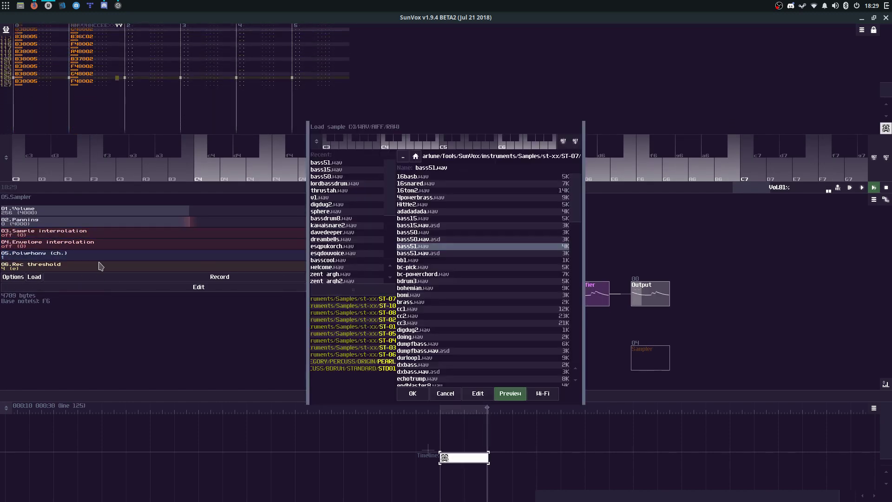
pyautogui.click(421, 197)
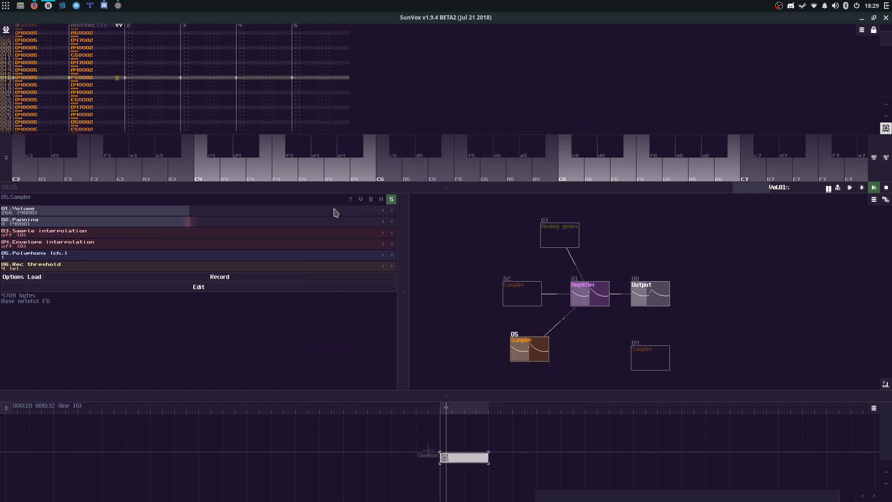
# Step: Audition bohemian.wav, load dumpfbass.wav into module 05 Sampler instead, and play the pattern with the module's solo turned off
pyautogui.click(35, 276)
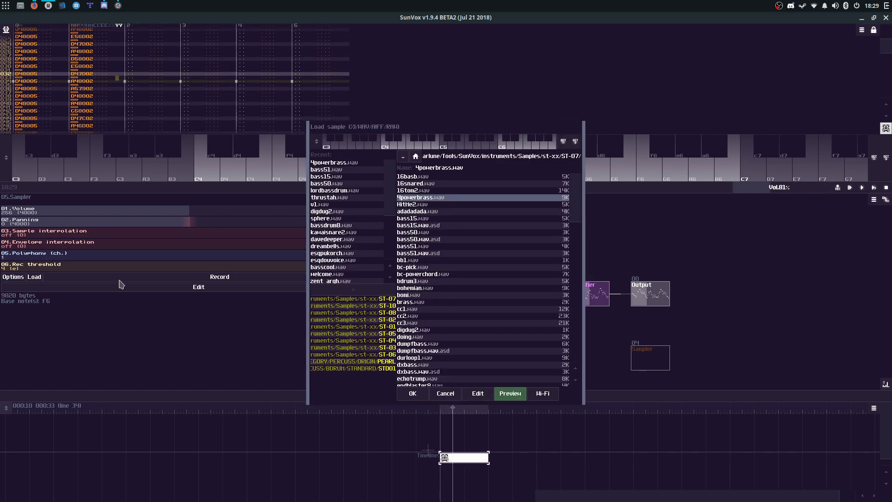
pyautogui.click(431, 287)
pyautogui.scroll(-4, 428, 318)
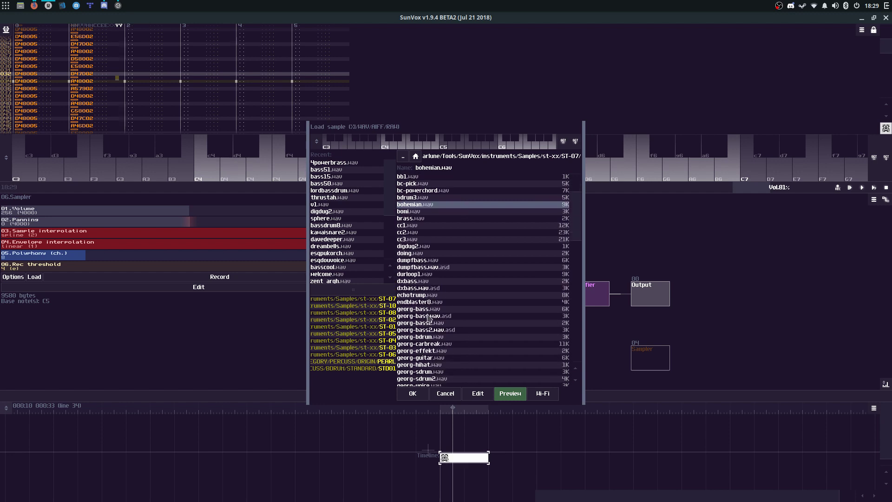
pyautogui.click(431, 263)
pyautogui.press('x')
pyautogui.press('Escape')
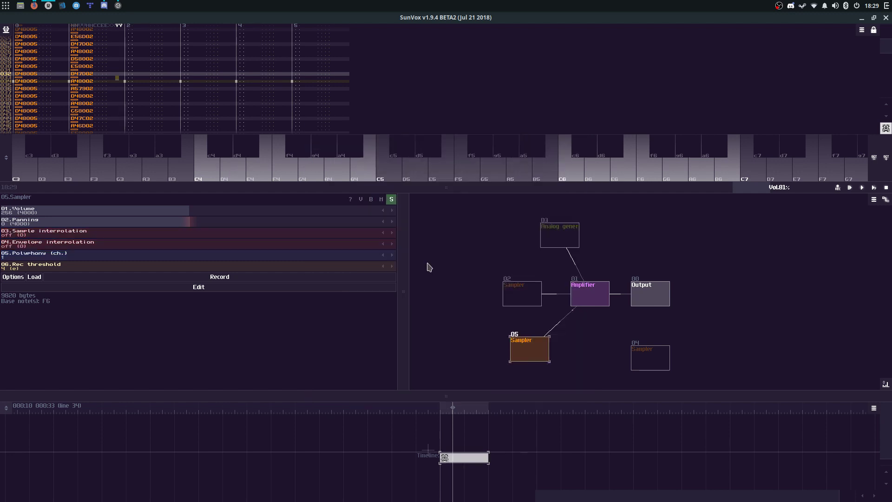
pyautogui.press('space')
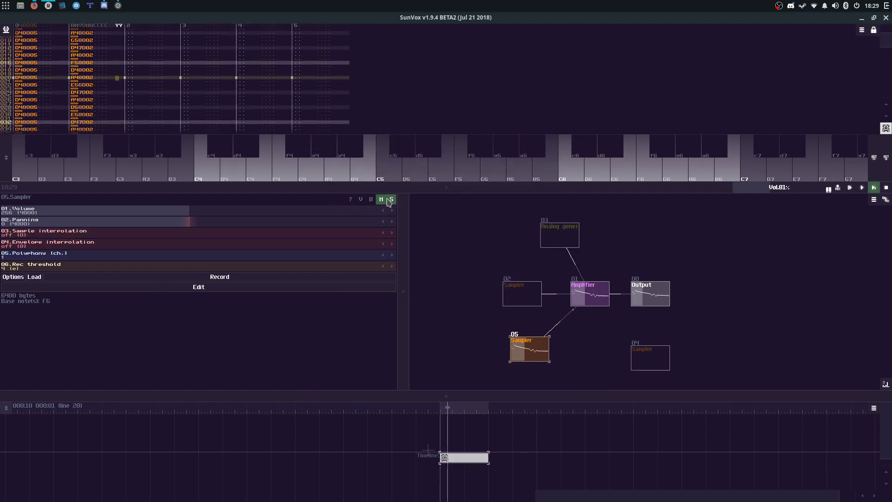
pyautogui.click(391, 200)
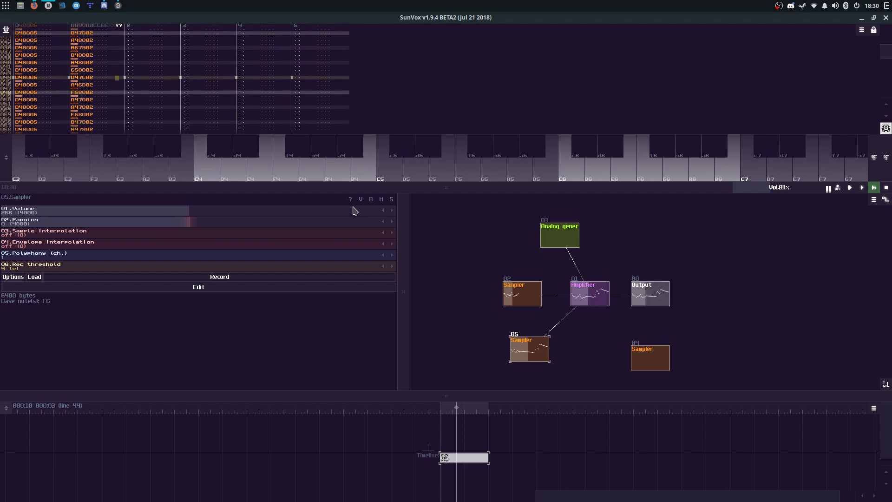
# Step: Set module 05 Sampler's volume to 156 and look at its volume envelope in the instrument editor
pyautogui.moveTo(355, 211); pyautogui.dragTo(116, 260)
pyautogui.click(61, 288)
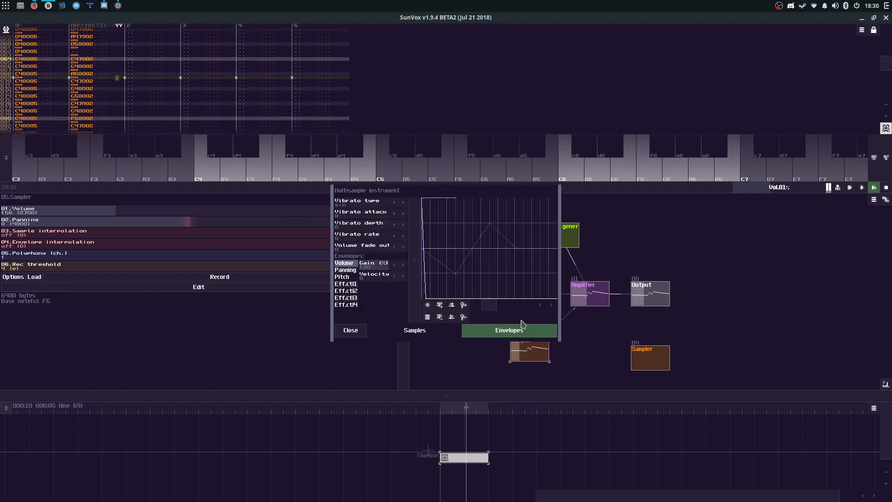
pyautogui.click(361, 333)
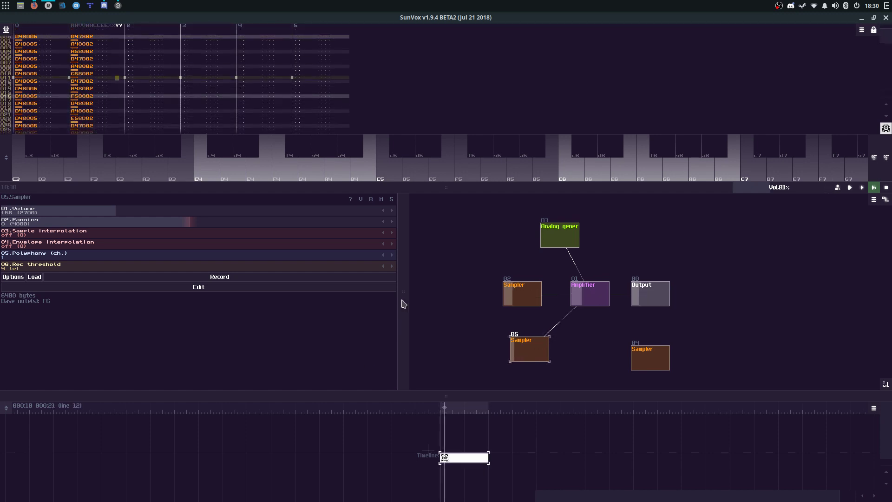
# Step: Save the project as glowing.sunvox in the The Shadows folder
pyautogui.hotkey('ctrl', 's')
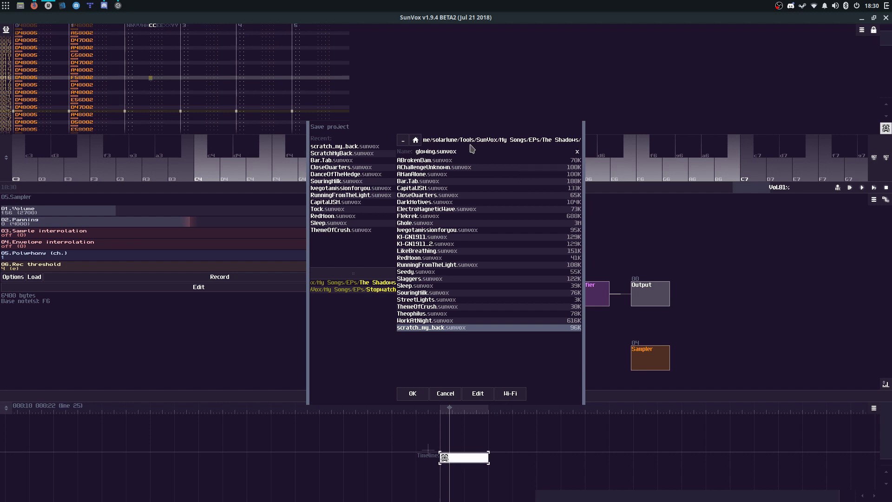
pyautogui.click(423, 395)
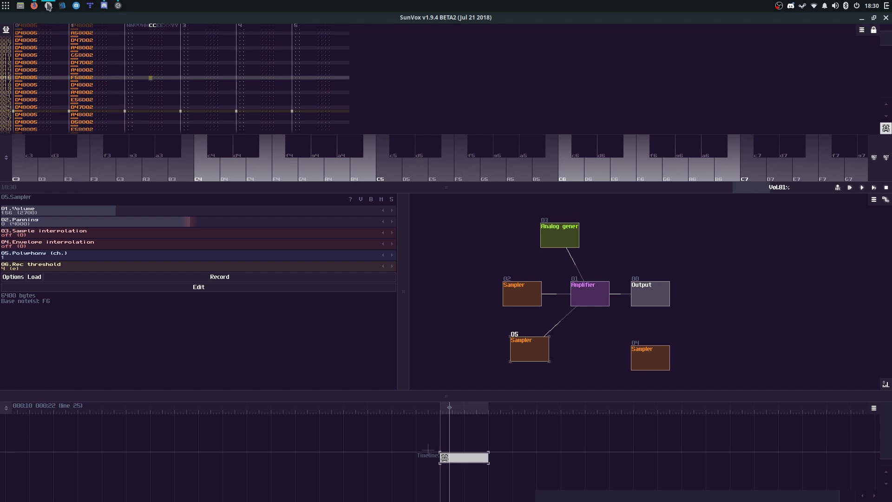
# Step: Launch a second, maximized SunVox window and open the project CloseQuarters.sunvox from the The Shadows folder in it
pyautogui.click(5, 5)
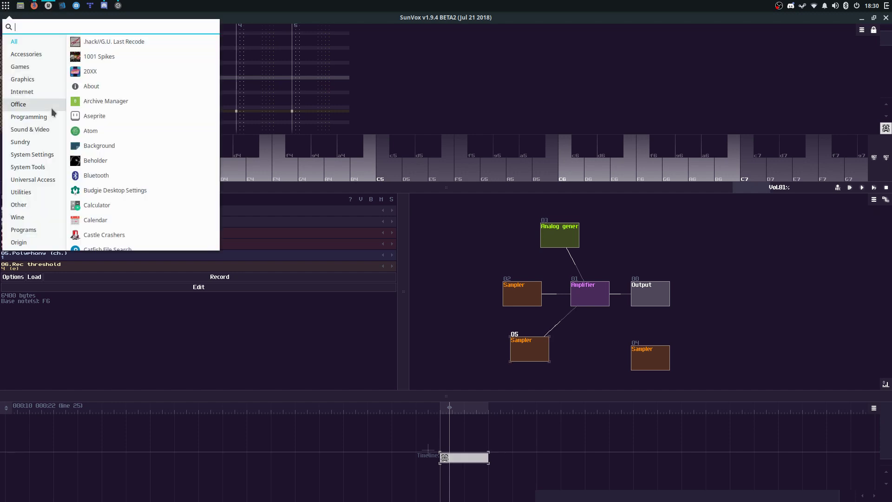
pyautogui.write('sun')
pyautogui.press('Return')
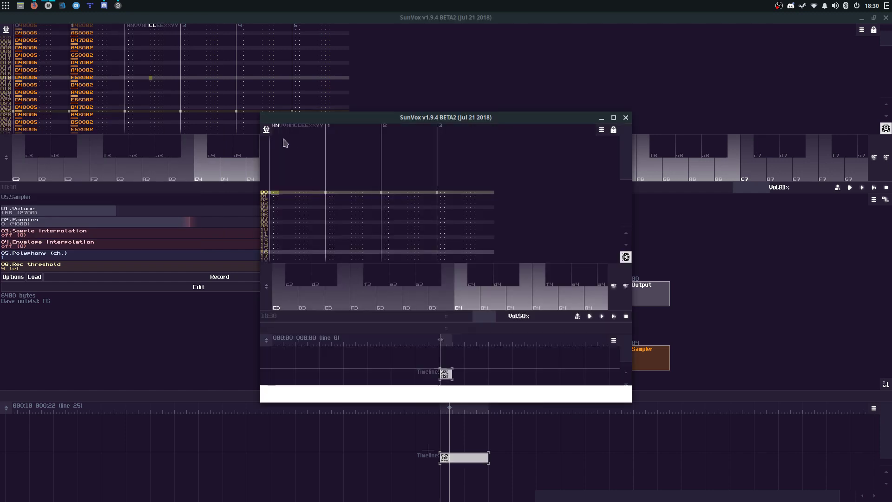
pyautogui.doubleClick(278, 118)
pyautogui.click(6, 29)
pyautogui.click(14, 41)
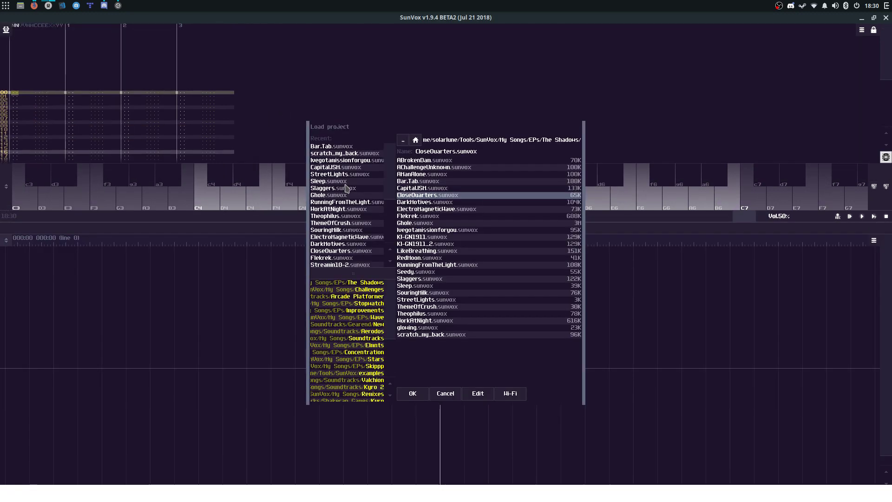
pyautogui.doubleClick(424, 196)
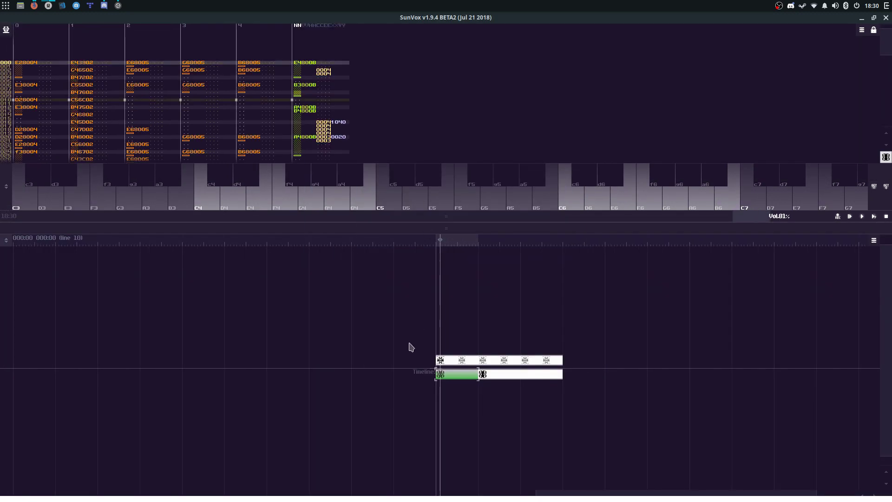
# Step: Play the first pattern of CloseQuarters.sunvox to examine its bass and melody tracks, and close that second SunVox window
pyautogui.click(451, 376)
pyautogui.press('space')
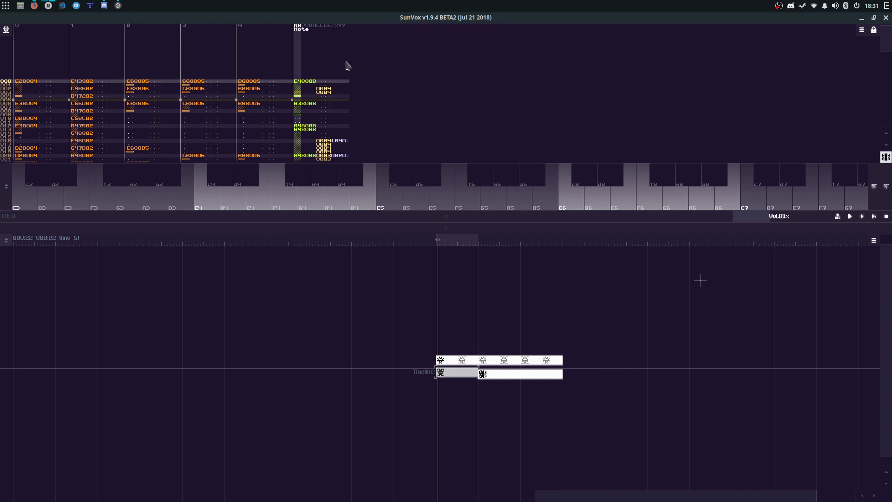
pyautogui.click(359, 111)
pyautogui.press('space')
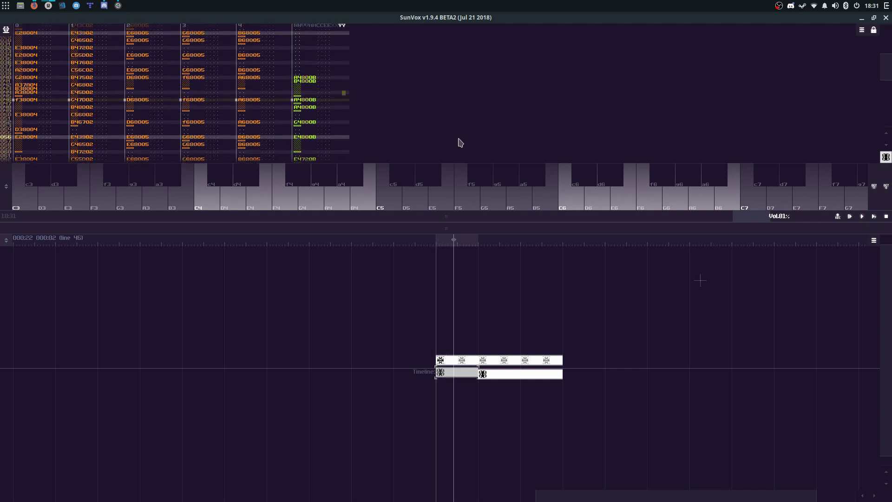
pyautogui.moveTo(477, 219); pyautogui.dragTo(473, 372)
pyautogui.click(886, 17)
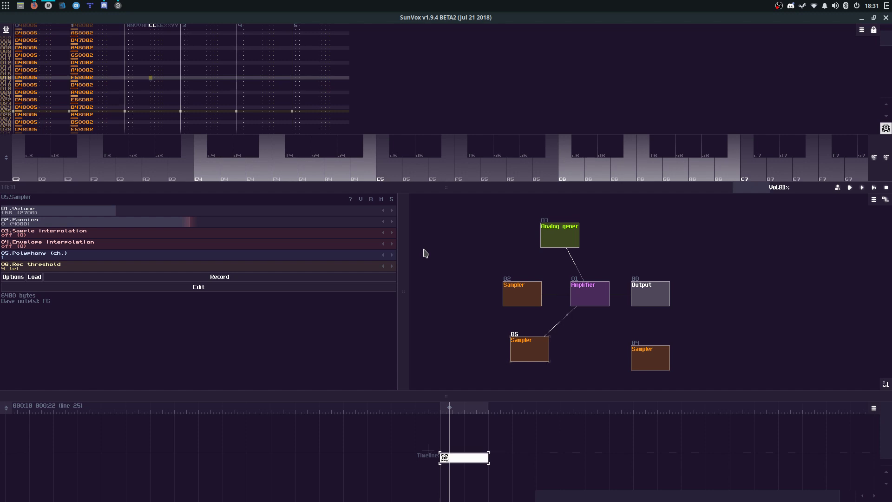
# Step: Resize the pattern and controller panes and move module 04 Sampler directly beneath the Amplifier
pyautogui.moveTo(438, 187); pyautogui.dragTo(352, 169)
pyautogui.moveTo(298, 191); pyautogui.dragTo(224, 237)
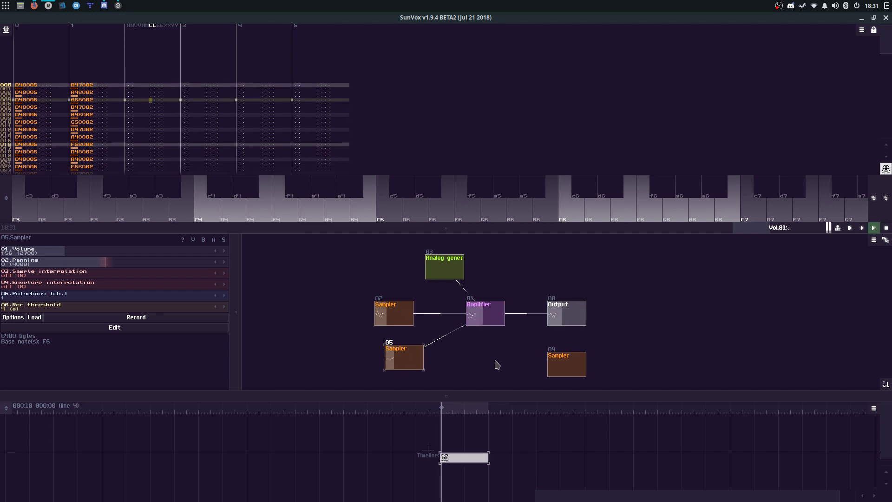
pyautogui.moveTo(561, 371); pyautogui.dragTo(483, 370)
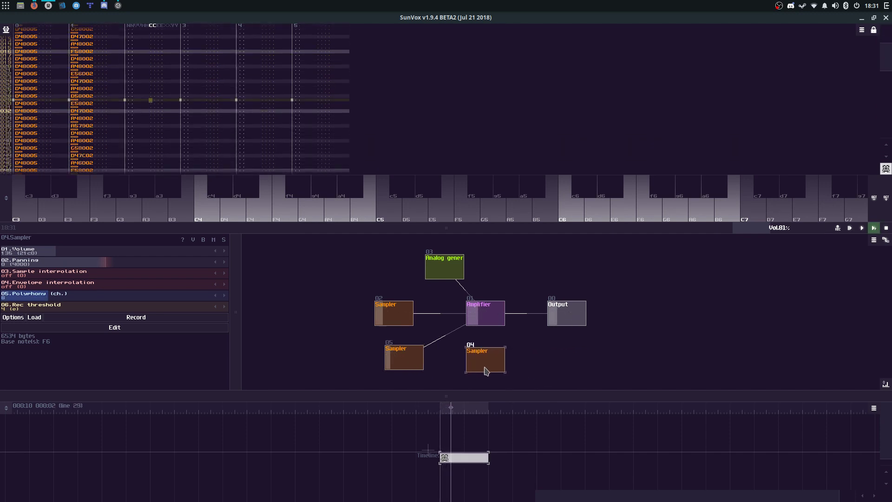
# Step: Toggle solo on module 02 Sampler during playback and select module 05 Sampler again
pyautogui.click(402, 325)
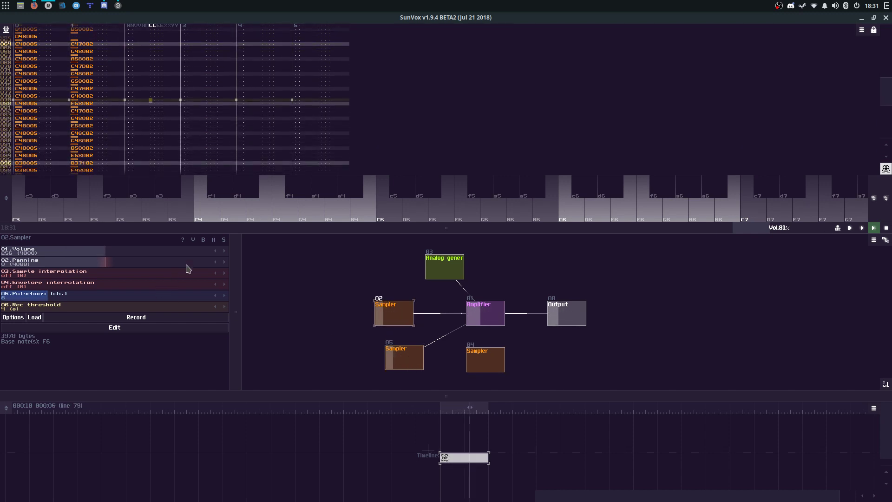
pyautogui.click(224, 240)
pyautogui.click(411, 352)
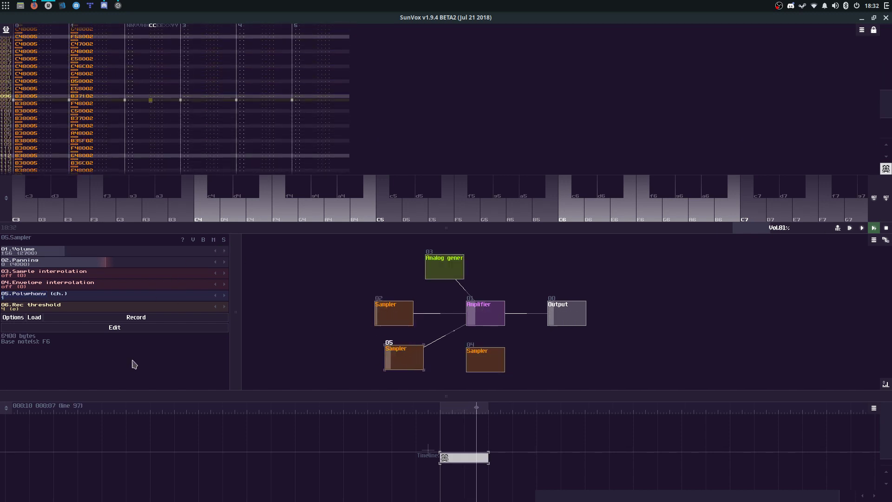
# Step: Browse the ST-07 sample list for module 05 Sampler and leave without loading another sample
pyautogui.click(35, 318)
pyautogui.scroll(-5, 435, 315)
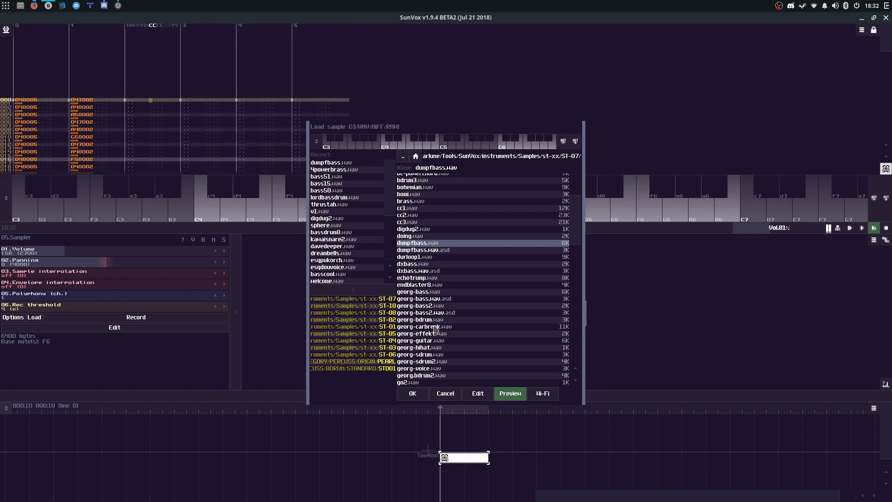
pyautogui.scroll(7, 435, 325)
pyautogui.click(445, 393)
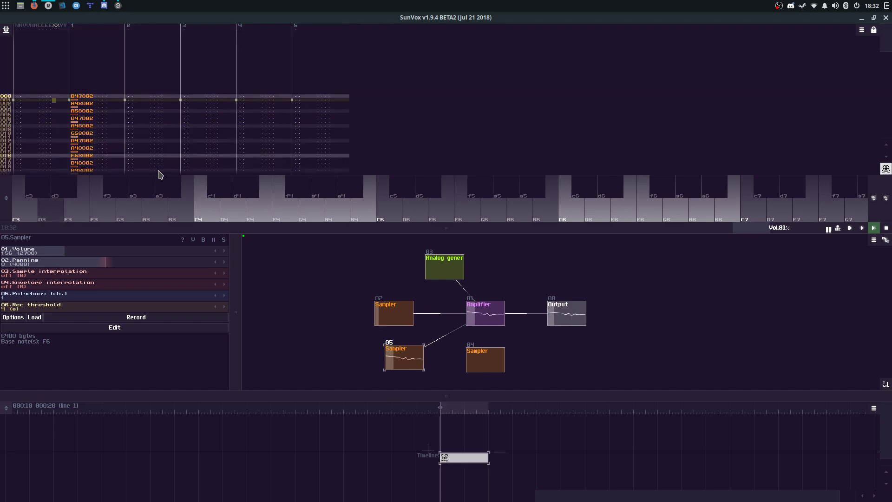
# Step: Write a bass line in track 0 with D3, A3, C4, D4, G3 and E3 every six lines from line 000 and play it
pyautogui.press('space')
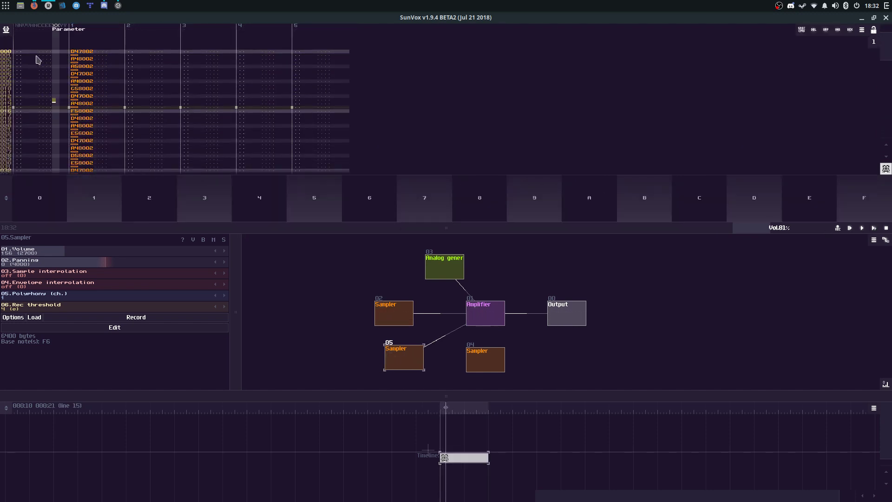
pyautogui.click(29, 39)
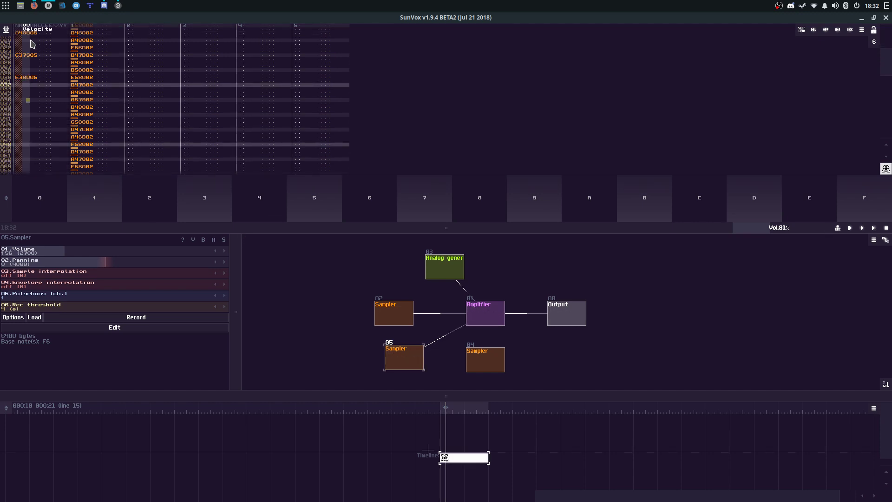
pyautogui.moveTo(231, 228); pyautogui.dragTo(254, 490)
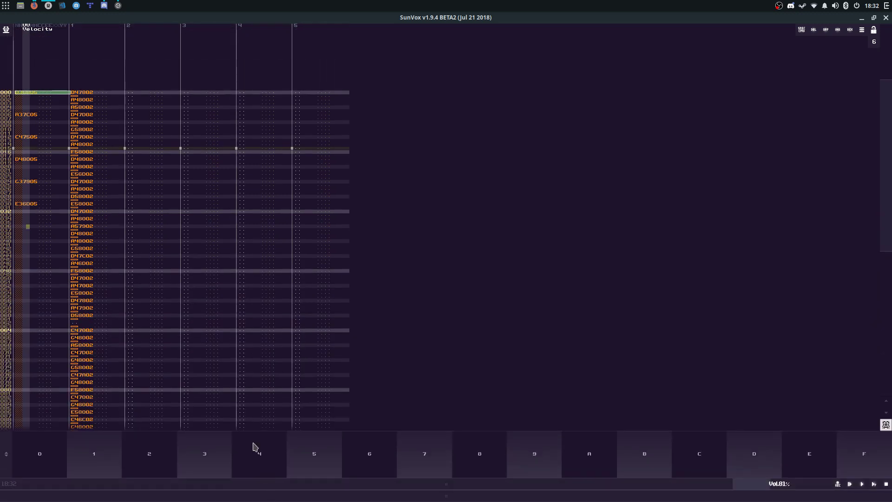
pyautogui.press('space')
pyautogui.click(30, 318)
pyautogui.click(30, 319)
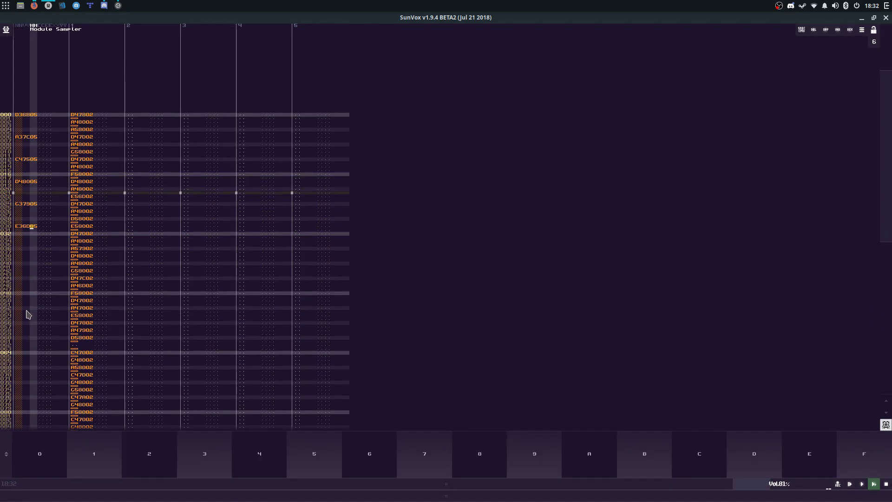
# Step: Move the bass line's E3 to line 28, copy track 0's lines 000 to 031 to lines 032, 064 and 096, and play the pattern
pyautogui.moveTo(43, 90); pyautogui.dragTo(38, 240)
pyautogui.hotkey('ctrl', 'e')
pyautogui.press('space')
pyautogui.press('space')
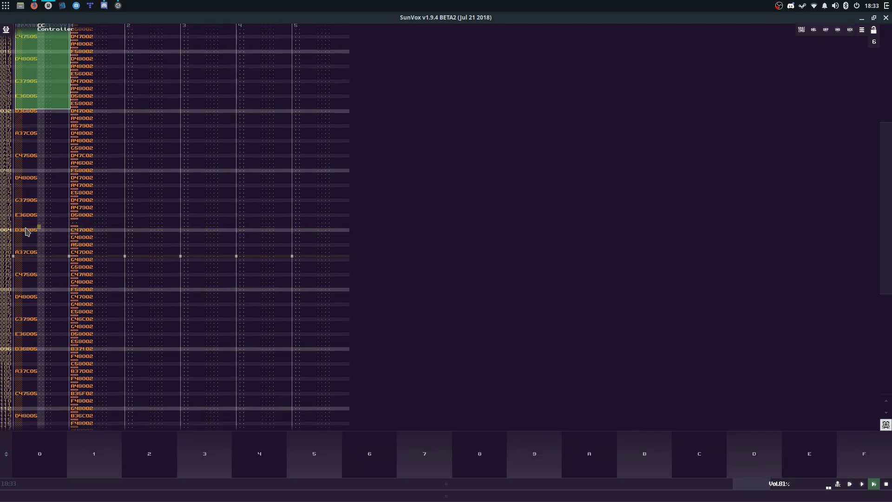
pyautogui.hotkey('ctrl', 'e')
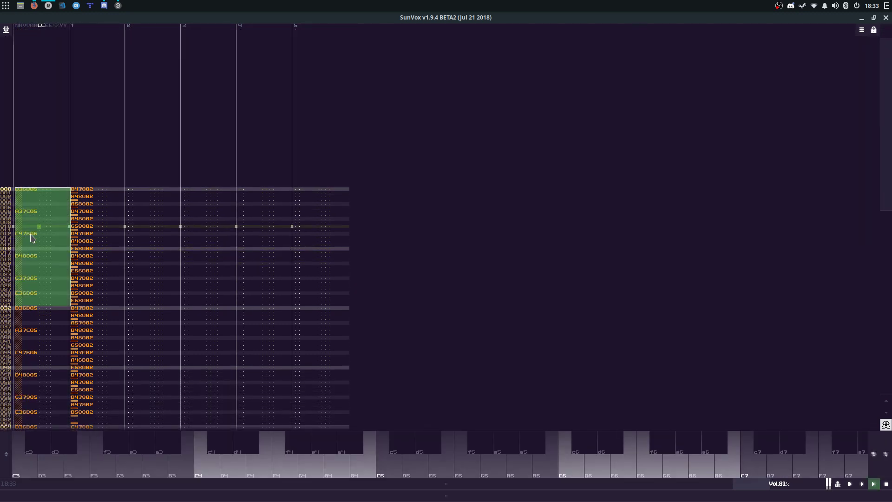
# Step: Change the bass note on line 28 of track 0 to F3
pyautogui.hotkey('ctrl', 'e')
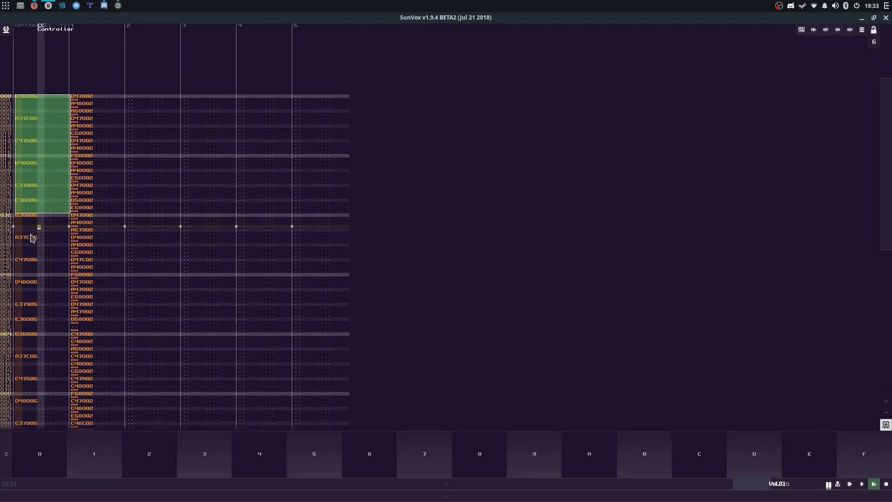
pyautogui.click(32, 226)
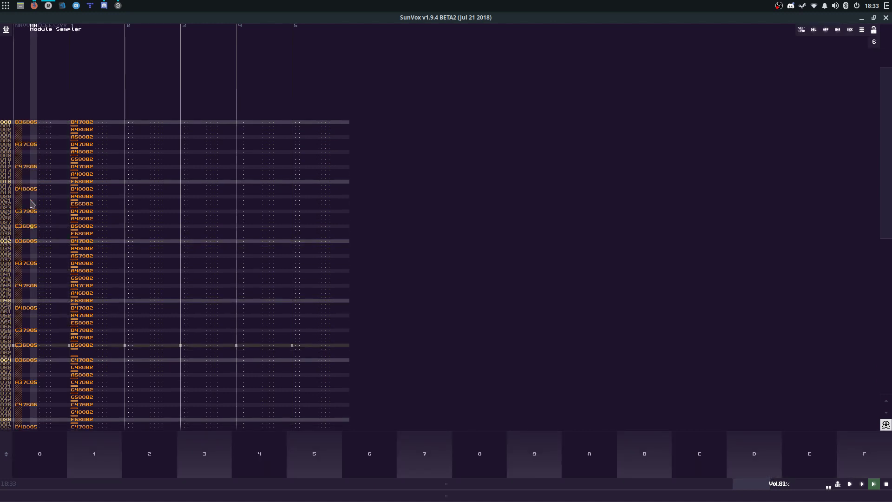
pyautogui.press('x')
pyautogui.hotkey('ctrl', 'z')
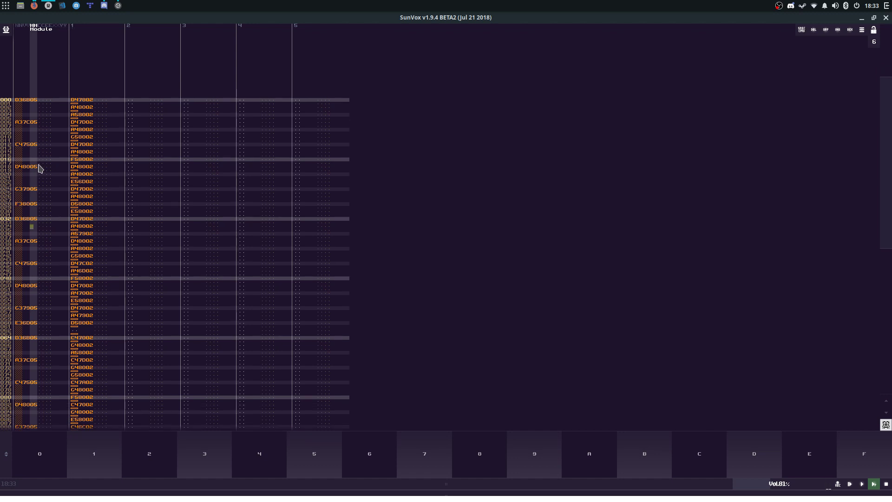
# Step: Try copying track 0's lines 000 to 031 to lines 032, 064 and 096, and undo the copies
pyautogui.moveTo(41, 122); pyautogui.dragTo(41, 219)
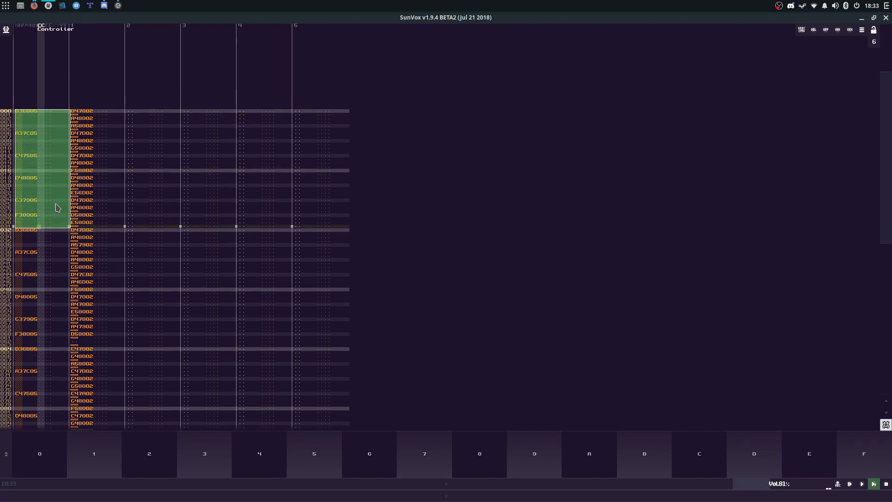
pyautogui.scroll(-10, 41, 355)
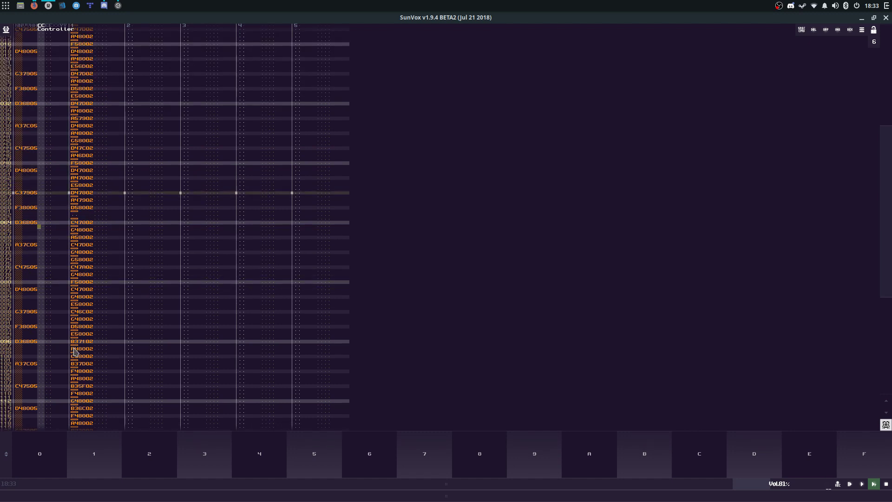
pyautogui.scroll(12, 75, 352)
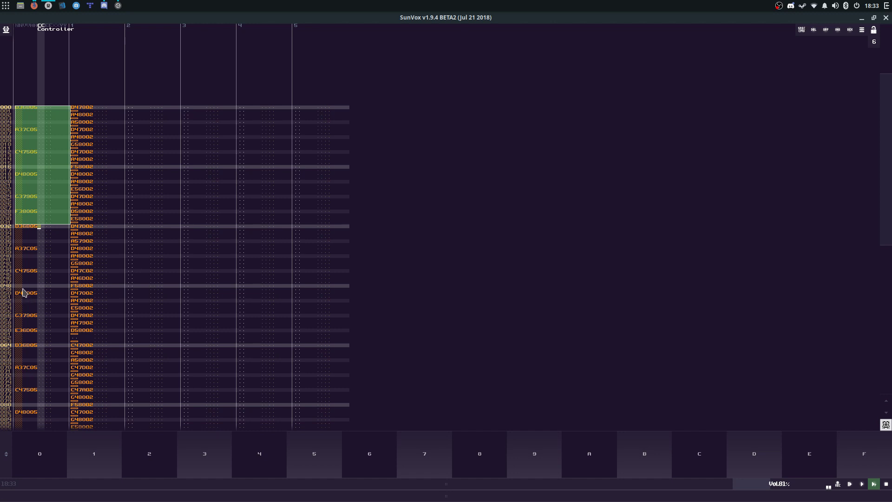
# Step: Change the bass notes on lines 064 and 096 of track 0 to C3 and B2
pyautogui.hotkey('ctrl', 'v')
pyautogui.press('Up')
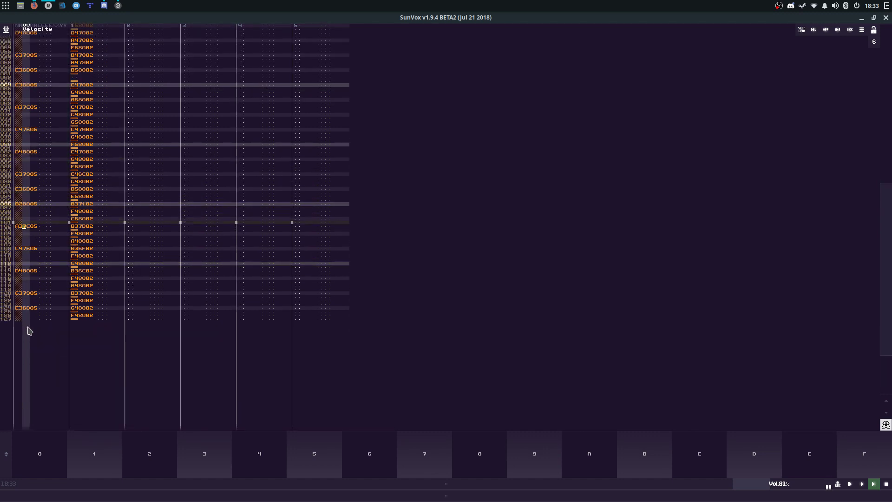
# Step: Stop playback and try out bass notes for the section after line 096 without recording them in the pattern
pyautogui.click(29, 330)
pyautogui.press('n')
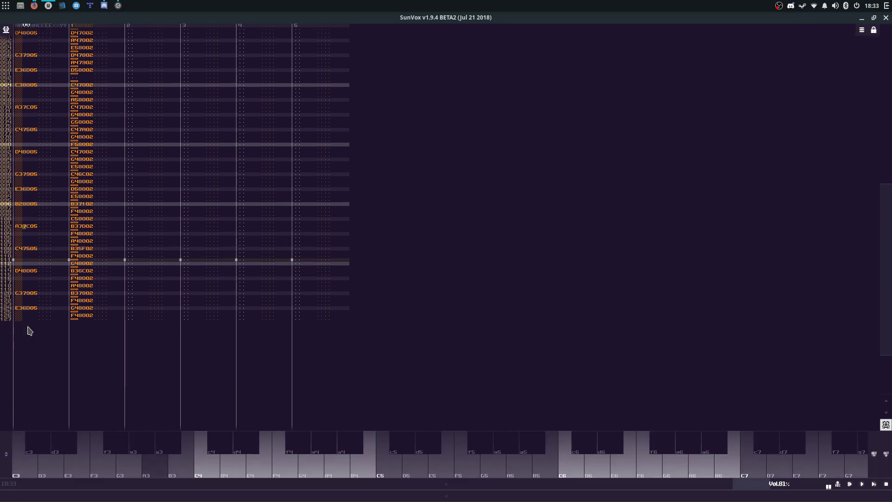
pyautogui.press('m')
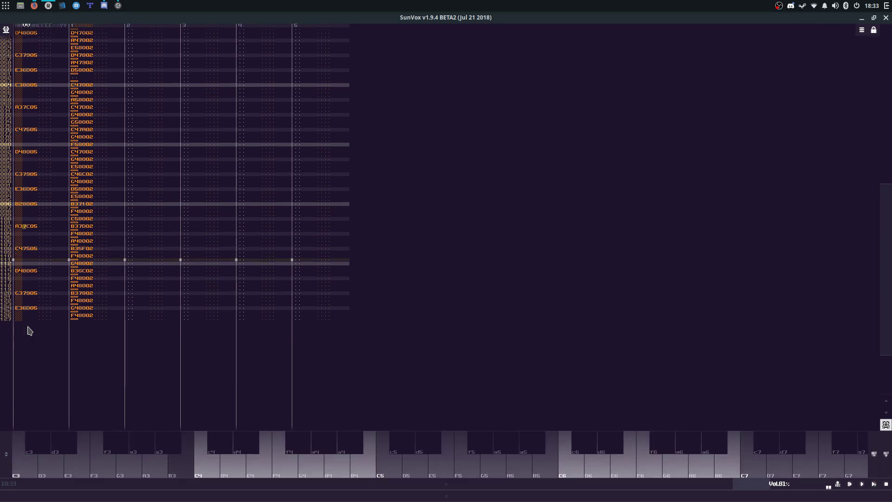
pyautogui.press('n')
pyautogui.press('n')
pyautogui.press(',')
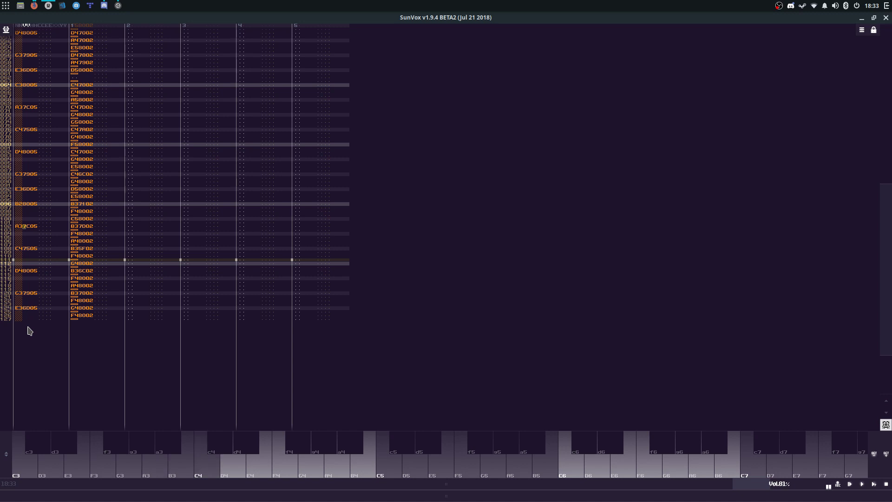
pyautogui.press('.')
pyautogui.press('b')
pyautogui.press('v')
pyautogui.press('c')
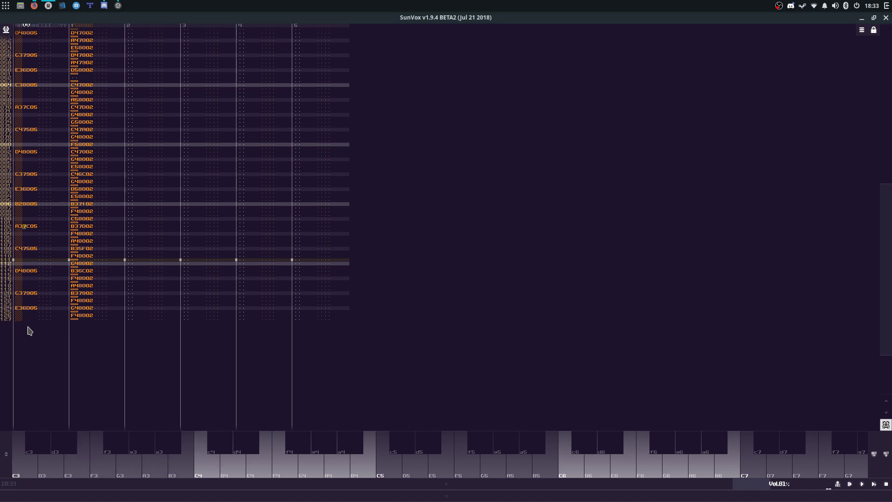
pyautogui.press('c')
pyautogui.press('b')
pyautogui.press('n')
pyautogui.press('m')
pyautogui.press('b')
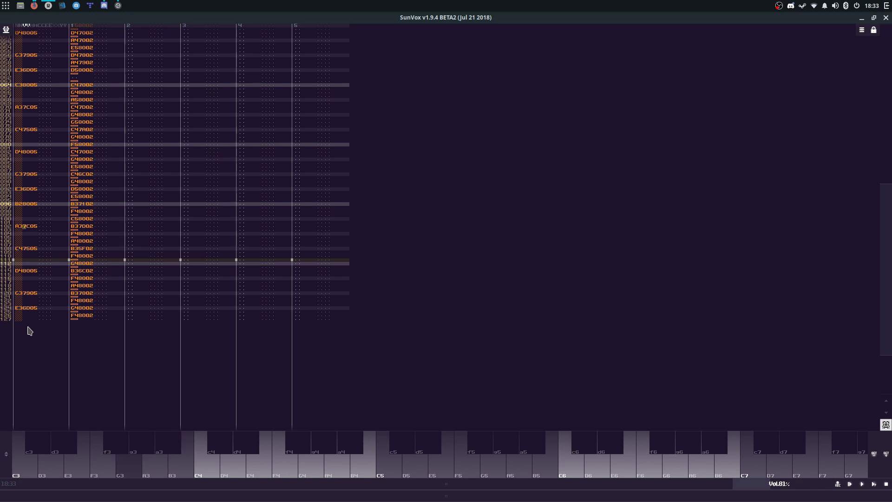
pyautogui.press('c')
pyautogui.press('b')
pyautogui.press('n')
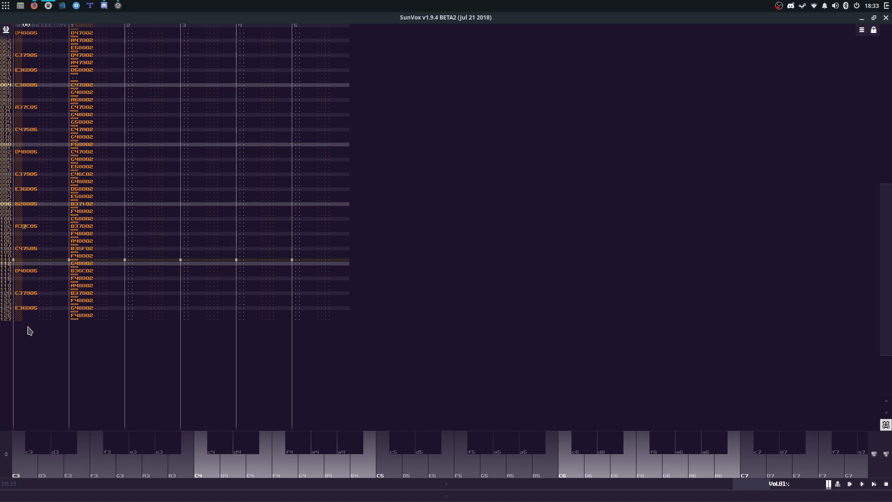
pyautogui.press('c')
pyautogui.press('b')
pyautogui.press('n')
pyautogui.press('b')
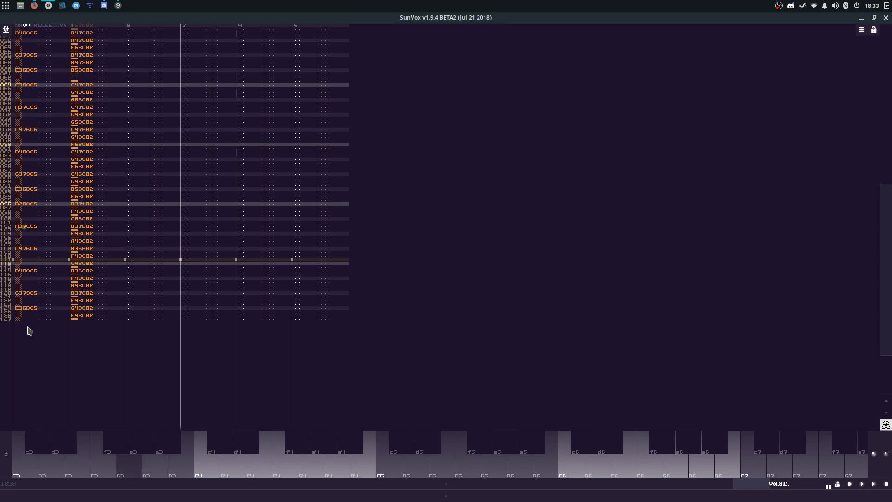
pyautogui.press('v')
pyautogui.press('c')
pyautogui.press('c')
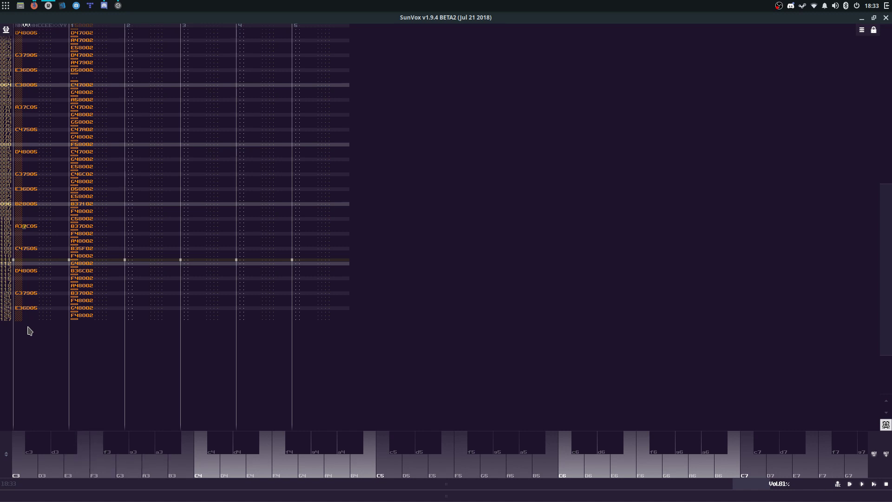
# Step: Change the bass notes on lines 102 and 108 of track 0 to F3 and G3
pyautogui.press('space')
pyautogui.press('Up')
pyautogui.press('Up')
pyautogui.press('Left')
pyautogui.press('Up')
pyautogui.press('Up')
pyautogui.press('Up')
pyautogui.press('Up')
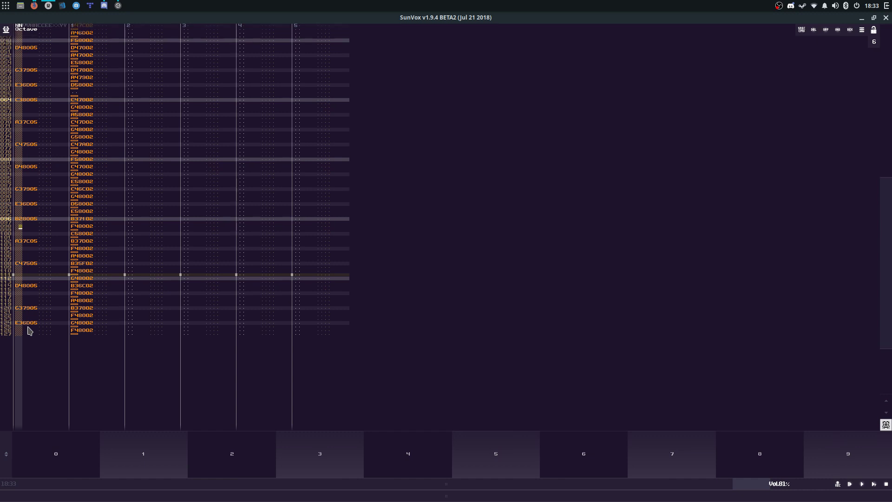
pyautogui.press('Down')
pyautogui.press('Down')
pyautogui.press('Down')
pyautogui.press('Down')
pyautogui.press('Down')
pyautogui.press('Down')
pyautogui.press('v')
pyautogui.press('z')
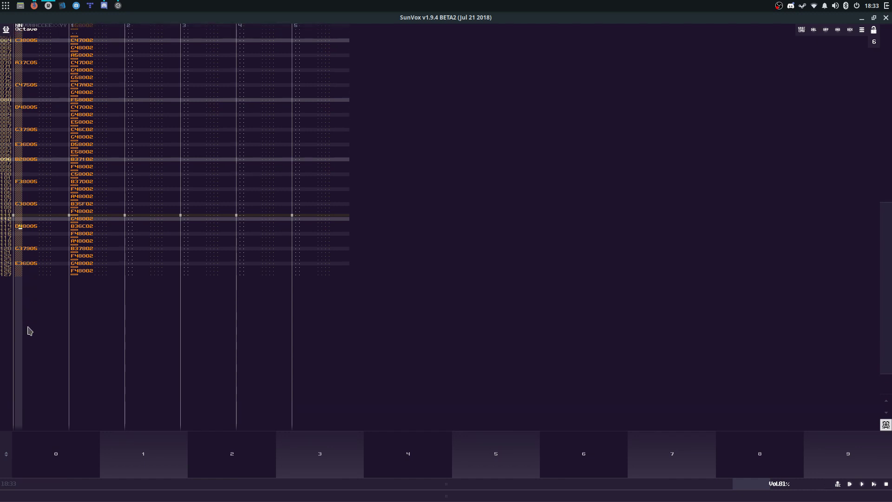
# Step: Set the bass notes on lines 114 and 120 to A3 and F3, replace line 124's note and play the pattern
pyautogui.press('n')
pyautogui.press('v')
pyautogui.press('Up')
pyautogui.press('Up')
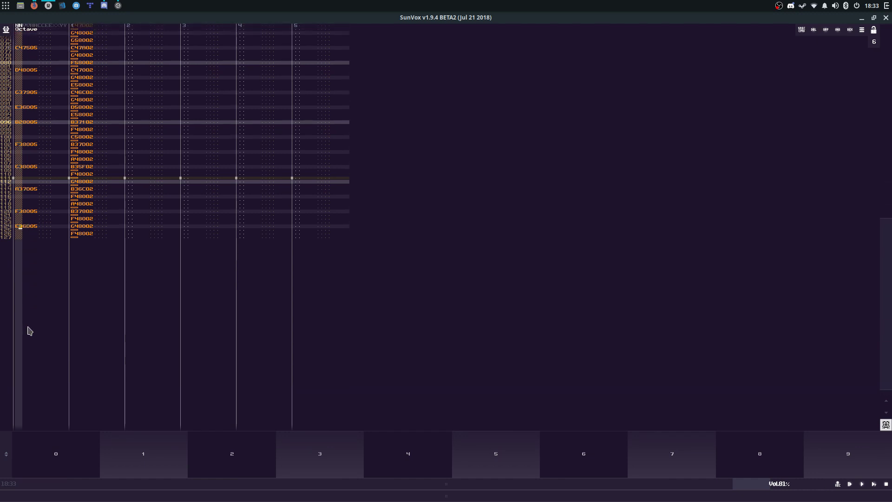
pyautogui.press('x')
pyautogui.press('Up')
pyautogui.press('space')
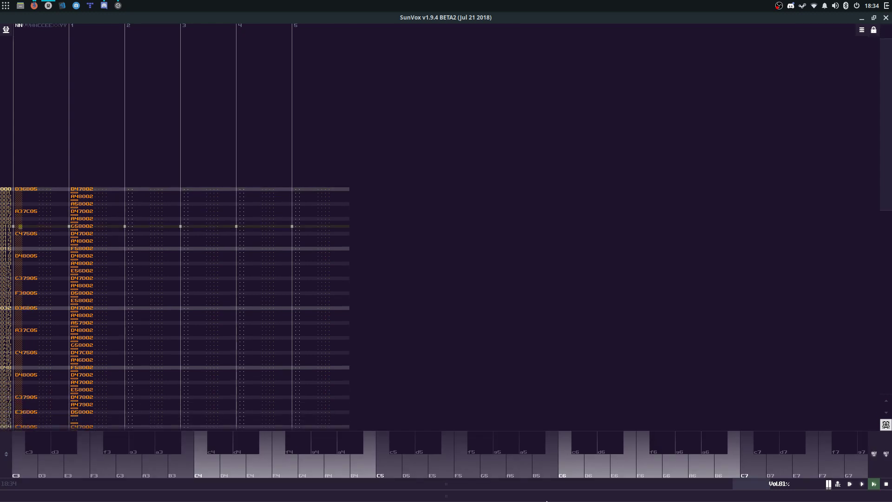
# Step: Bring the module view back, connect module 04 Sampler to the Amplifier and select module 05 Sampler again
pyautogui.moveTo(488, 484); pyautogui.dragTo(520, 238)
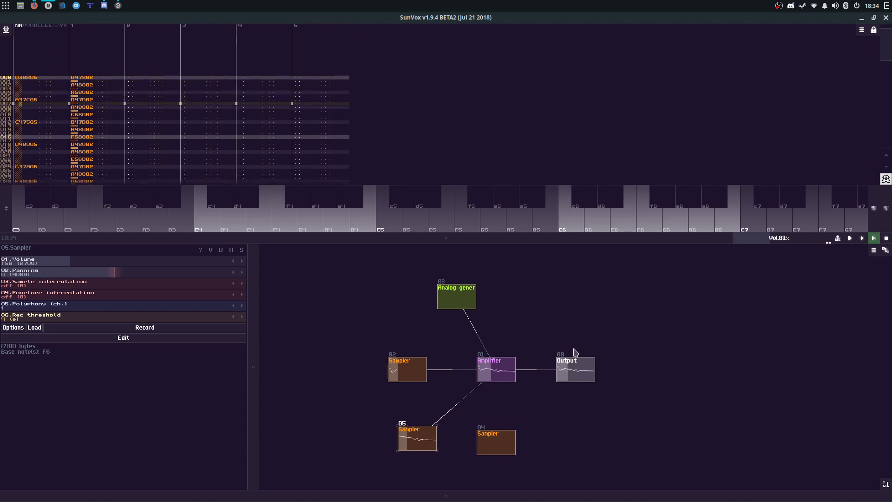
pyautogui.click(498, 451)
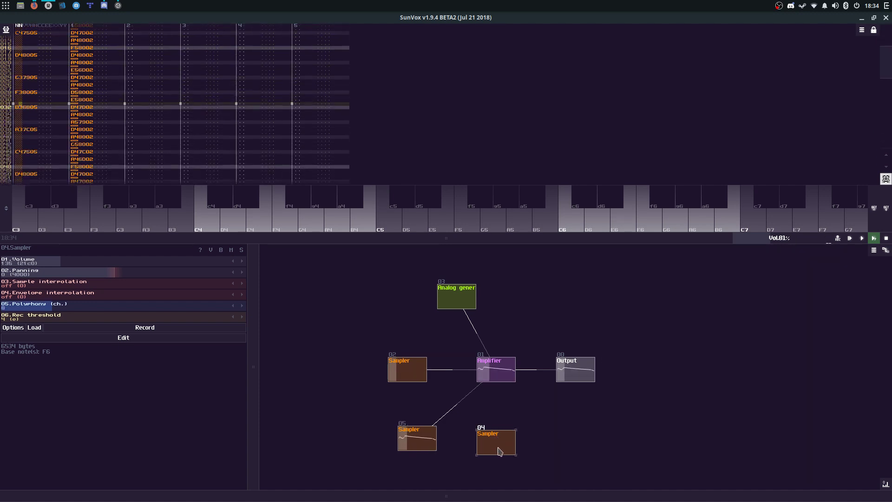
pyautogui.moveTo(428, 452); pyautogui.dragTo(428, 448)
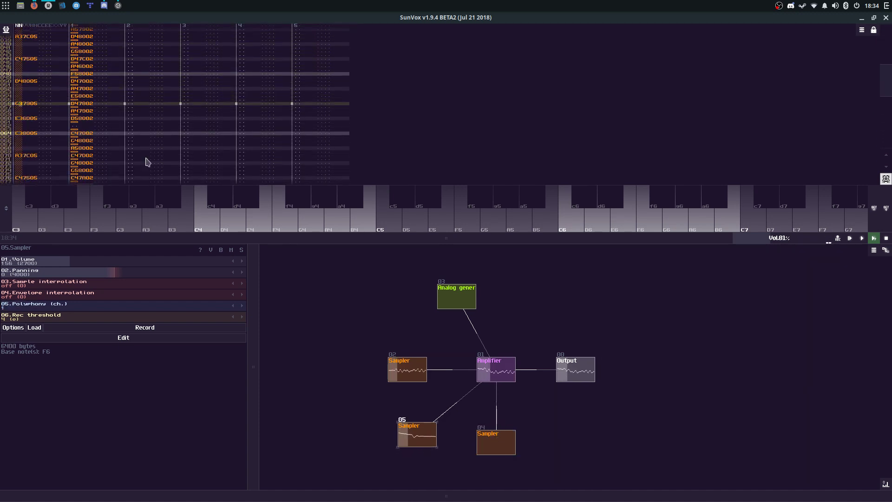
# Step: Set the edit step to 1 and add a D3 on line 004 of track 0, with note-offs on lines 002 and 005
pyautogui.click(32, 43)
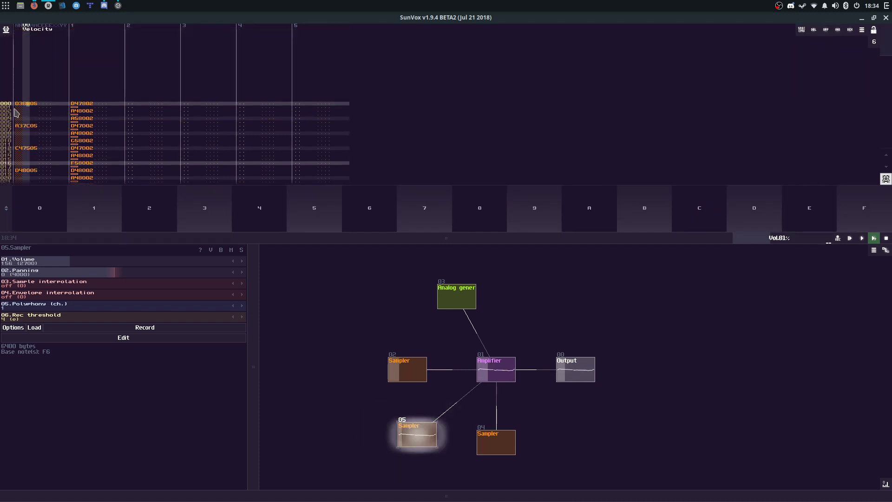
pyautogui.click(21, 98)
pyautogui.click(23, 85)
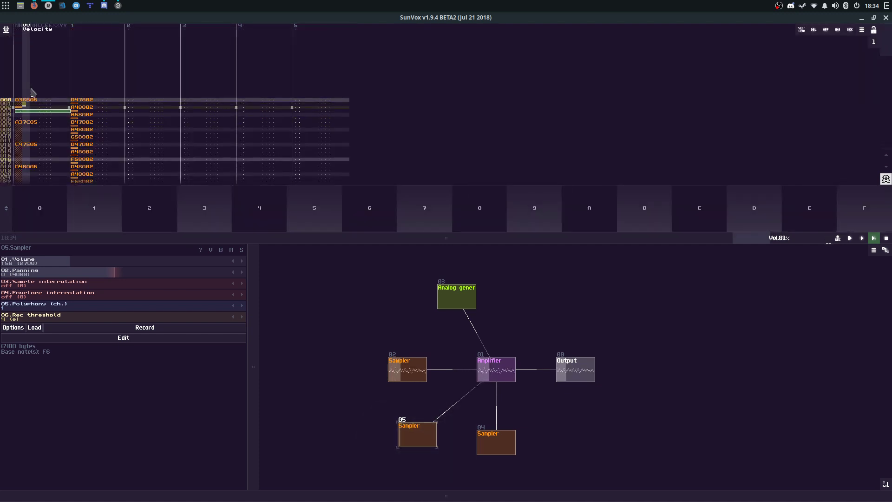
pyautogui.press('F10')
pyautogui.press('space')
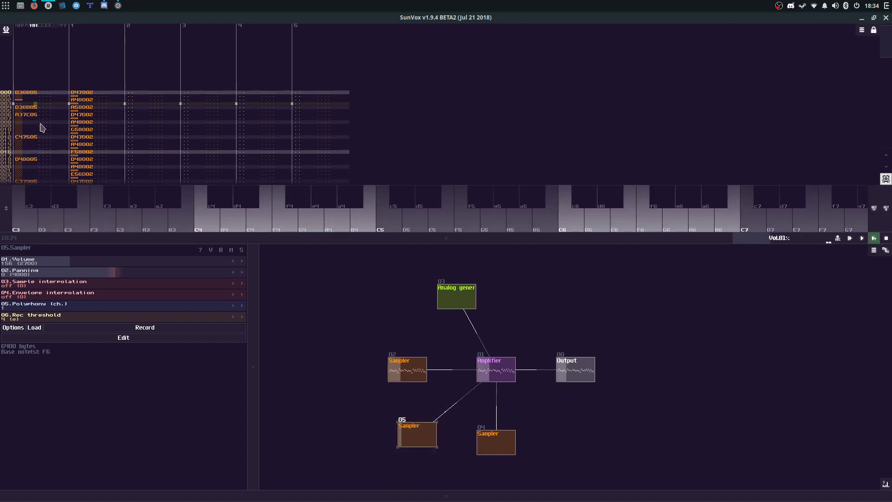
pyautogui.press('space')
pyautogui.press('F10')
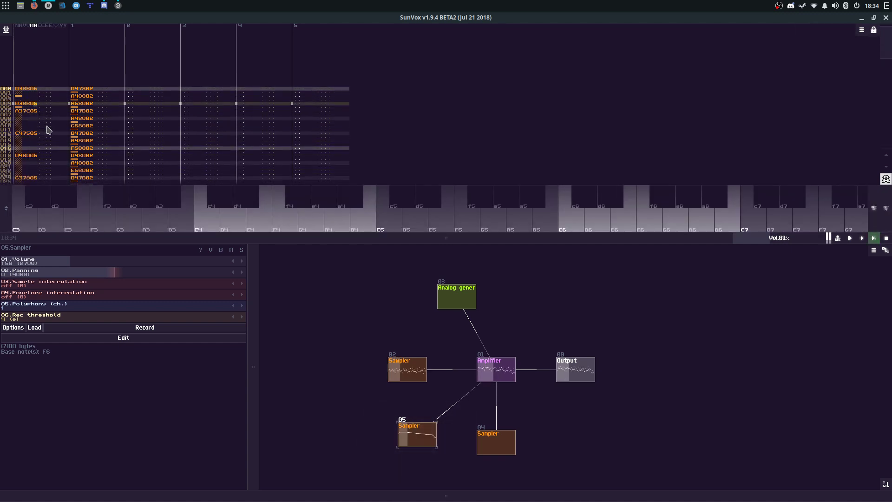
# Step: Try repeating C4 on lines 015, 016 and 017 of track 0 during playback, and undo the added notes
pyautogui.click(37, 107)
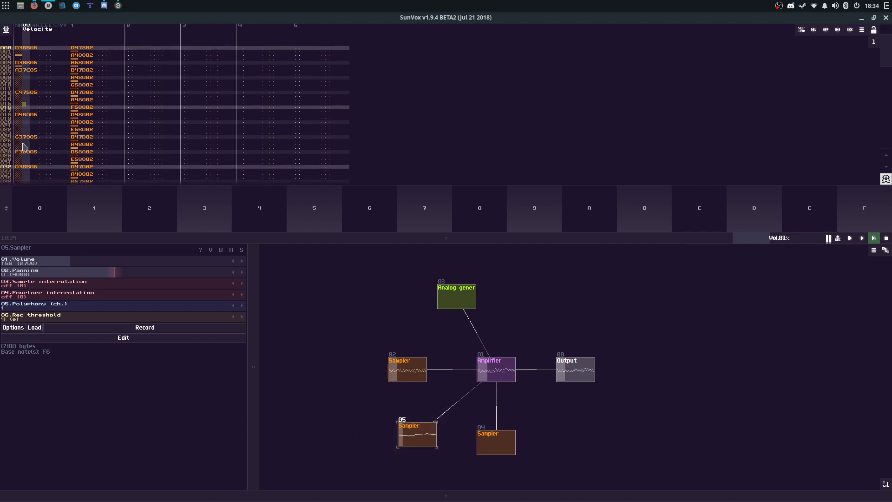
pyautogui.press('Down')
pyautogui.press('Down')
pyautogui.press('Up')
pyautogui.press('Up')
pyautogui.press('Down')
pyautogui.press('Down')
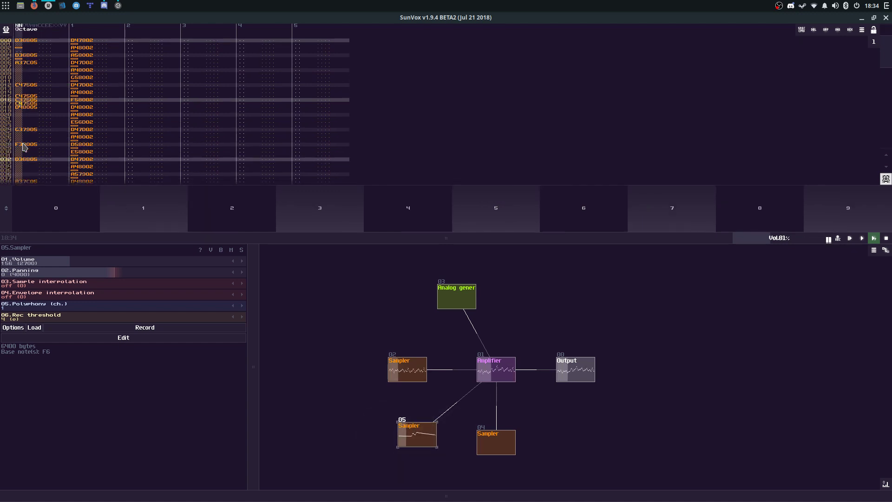
pyautogui.press('F10')
pyautogui.press('space')
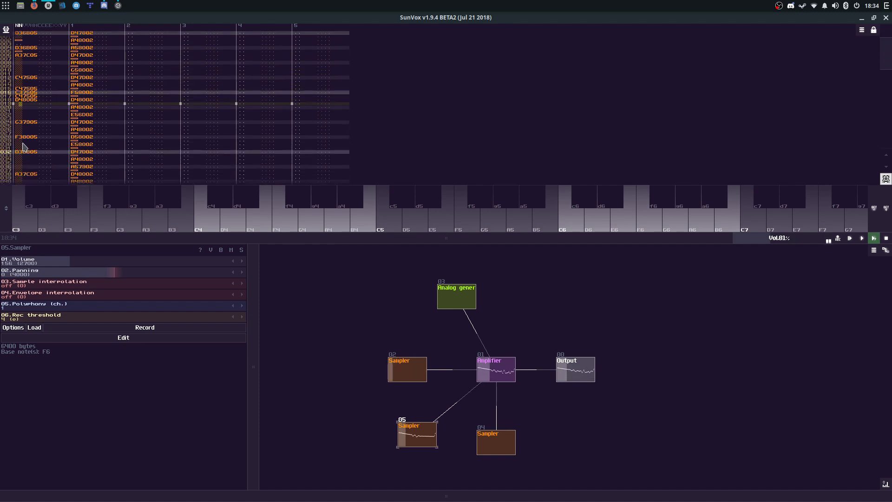
pyautogui.press('F10')
pyautogui.press('Right')
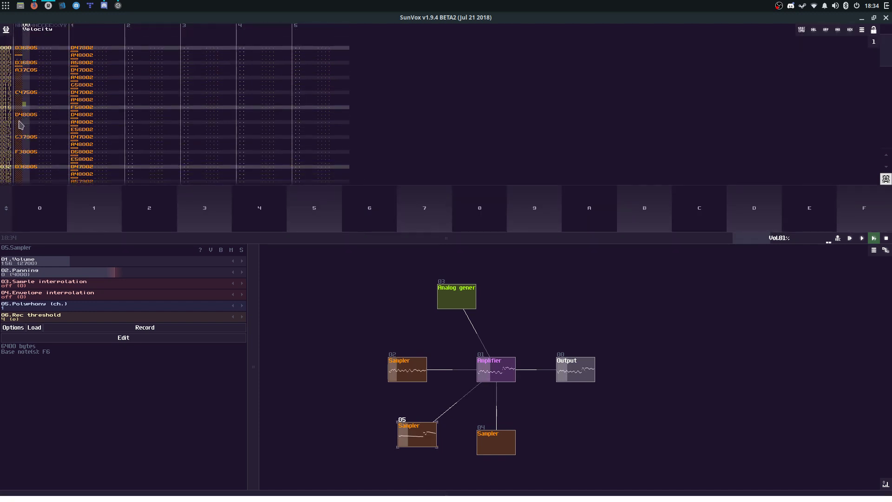
# Step: Add a D3 on line 020 and a D4 on line 022 of track 0's bass line
pyautogui.press('Left')
pyautogui.press('Up')
pyautogui.press('Up')
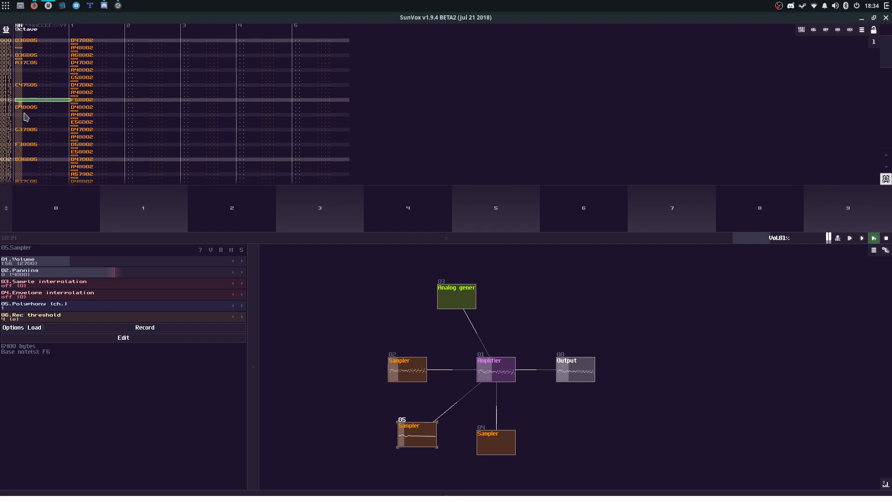
pyautogui.press('Down')
pyautogui.press('x')
pyautogui.press('Down')
pyautogui.press('w')
pyautogui.press('Up')
pyautogui.press('Up')
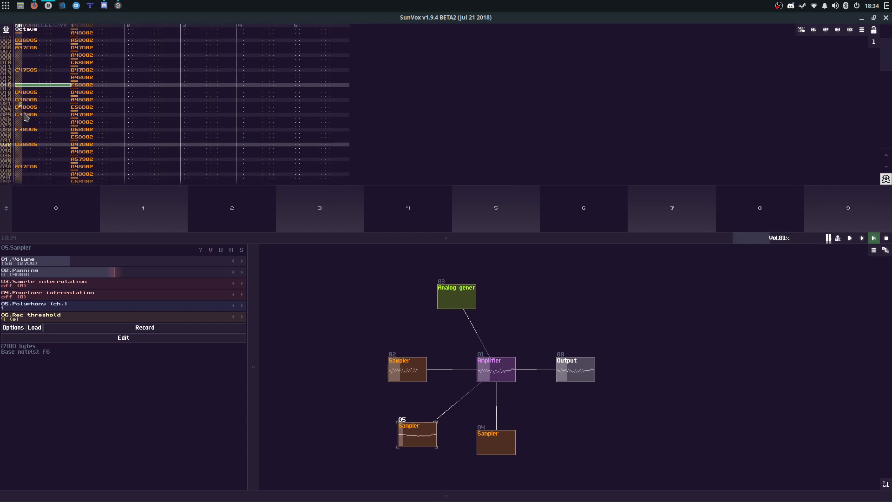
# Step: Enlarge the pattern editor and add a note-off on line 026 of track 0's bass line
pyautogui.moveTo(154, 244); pyautogui.dragTo(158, 367)
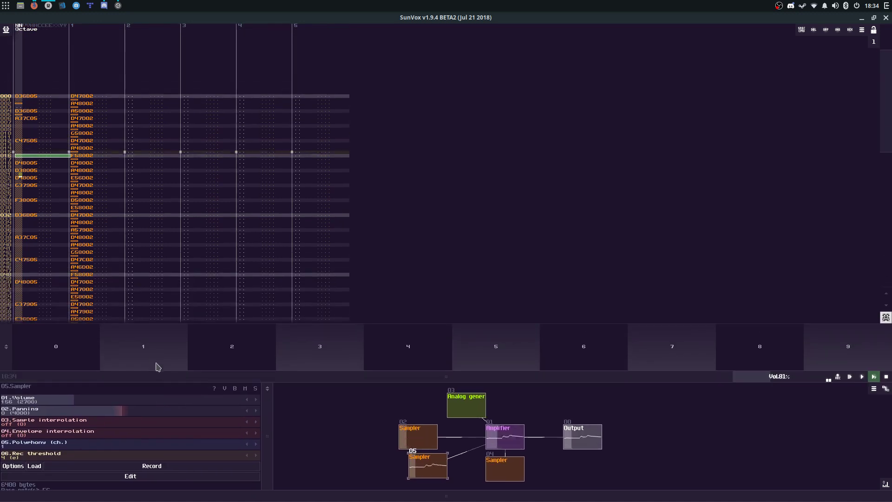
pyautogui.click(24, 174)
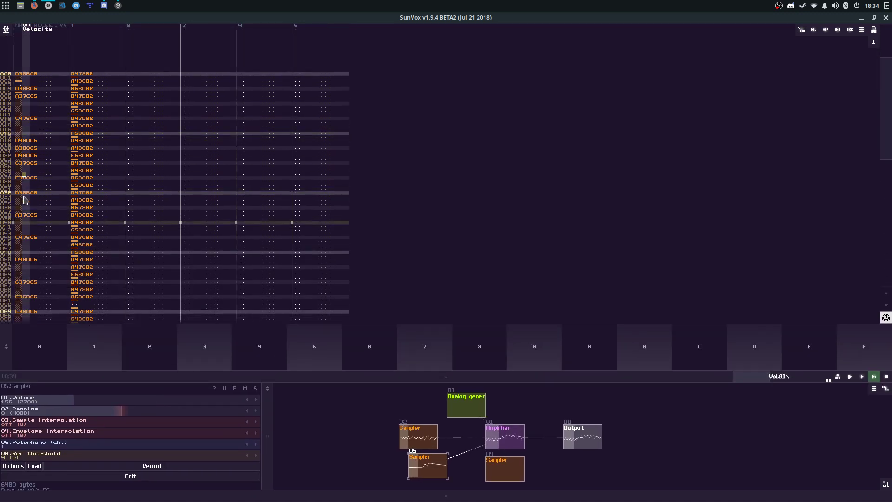
pyautogui.press('Up')
pyautogui.press('Down')
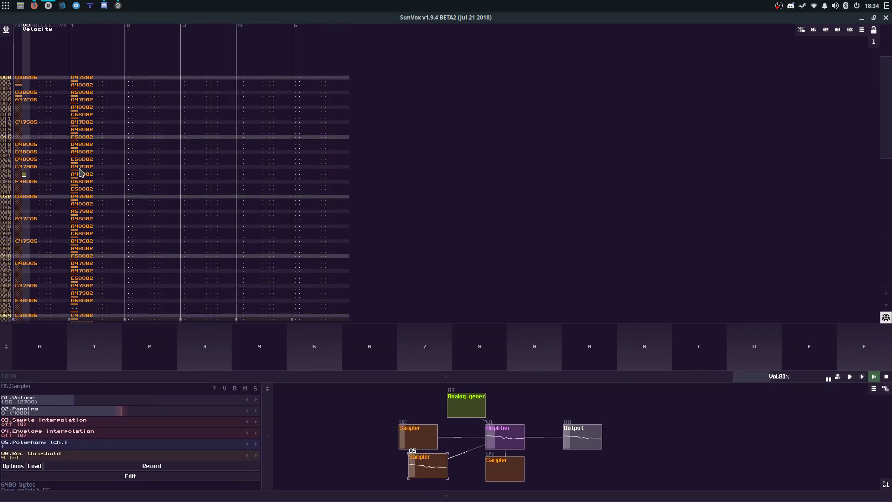
pyautogui.press('capslock')
pyautogui.click(31, 163)
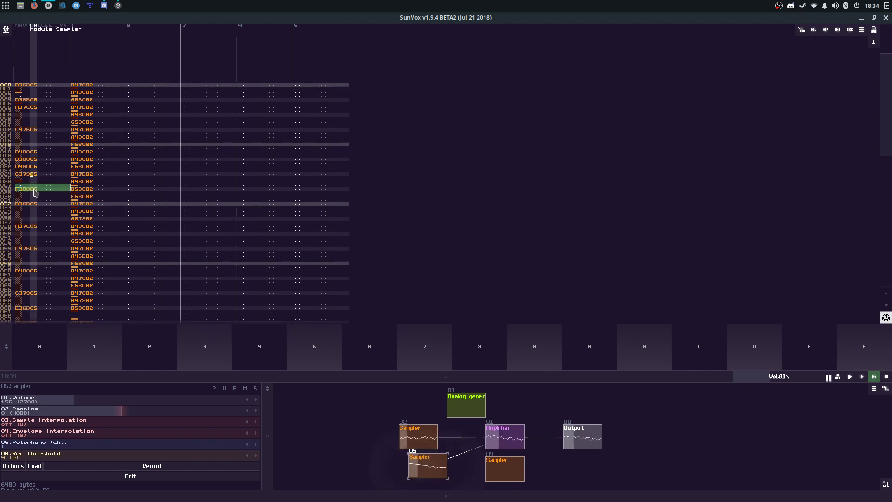
# Step: Try repeating the F3 of line 028 on line 031 of track 0 with a note-off on line 030, and undo the additions
pyautogui.moveTo(33, 189); pyautogui.dragTo(33, 190)
pyautogui.hotkey('ctrl', 'c')
pyautogui.click(27, 179)
pyautogui.press('capslock')
pyautogui.hotkey('ctrl', 'v')
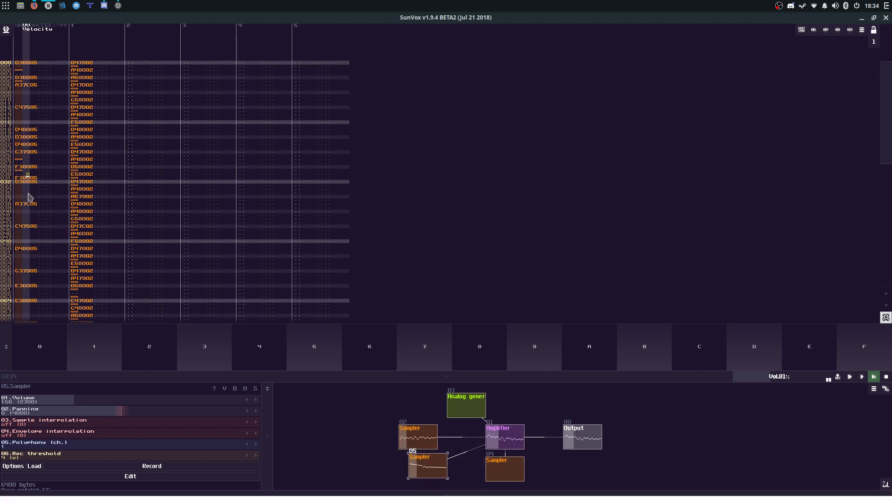
pyautogui.press('Up')
pyautogui.press('Delete')
pyautogui.press('capslock')
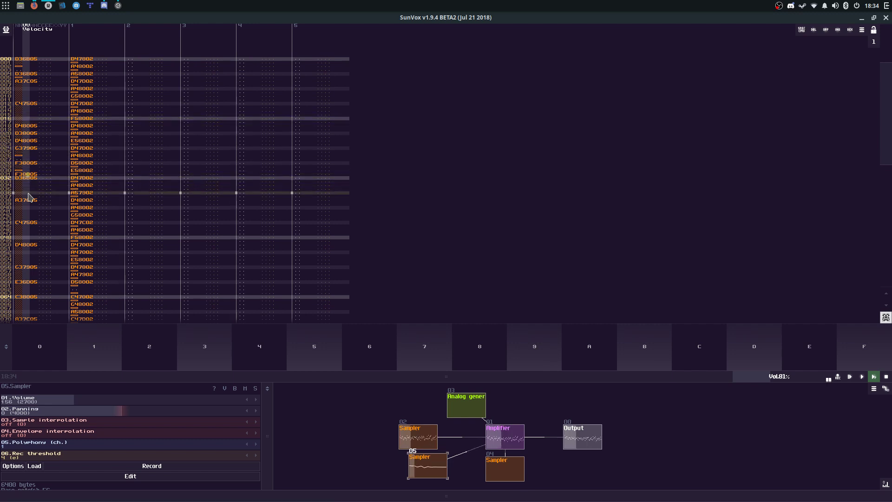
pyautogui.hotkey('ctrl', 'z')
pyautogui.hotkey('ctrl', 'z')
pyautogui.hotkey('ctrl', 'z')
pyautogui.hotkey('ctrl', 'z')
pyautogui.hotkey('ctrl', 'z')
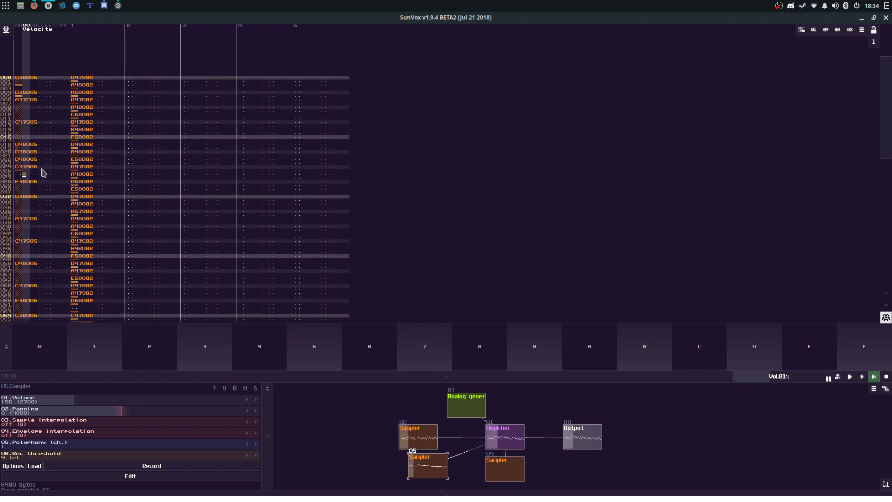
# Step: Copy the G3 on line 024 of track 0 to line 026
pyautogui.click(49, 167)
pyautogui.hotkey('ctrl', 'c')
pyautogui.click(40, 181)
pyautogui.hotkey('ctrl', 'v')
pyautogui.press('Down')
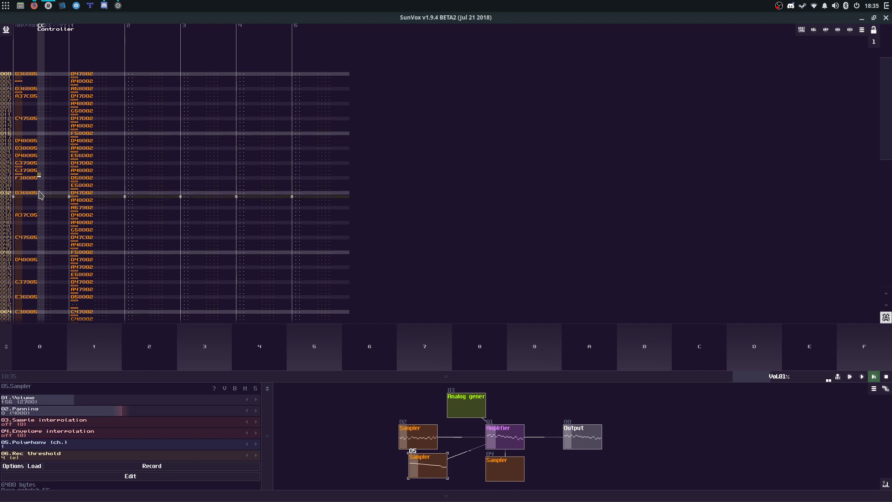
# Step: Try replacing the A3 on line 038 of track 0 with a note-off, and undo the replacement
pyautogui.click(22, 172)
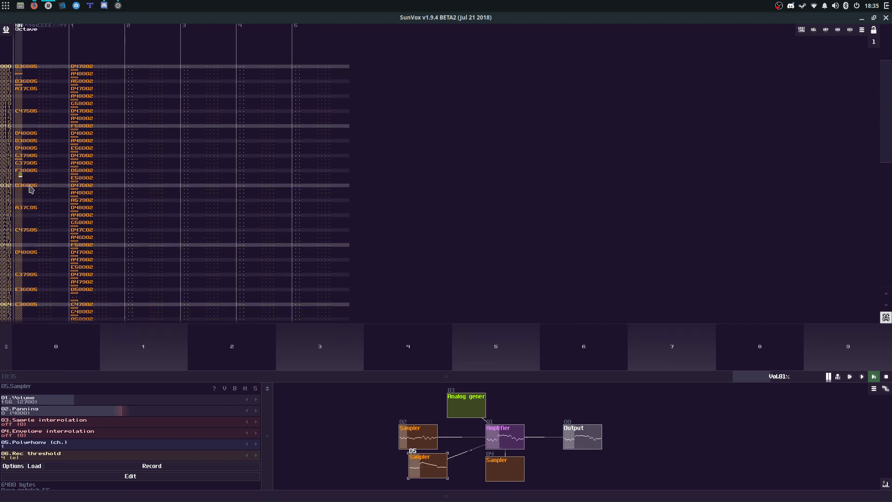
pyautogui.click(31, 185)
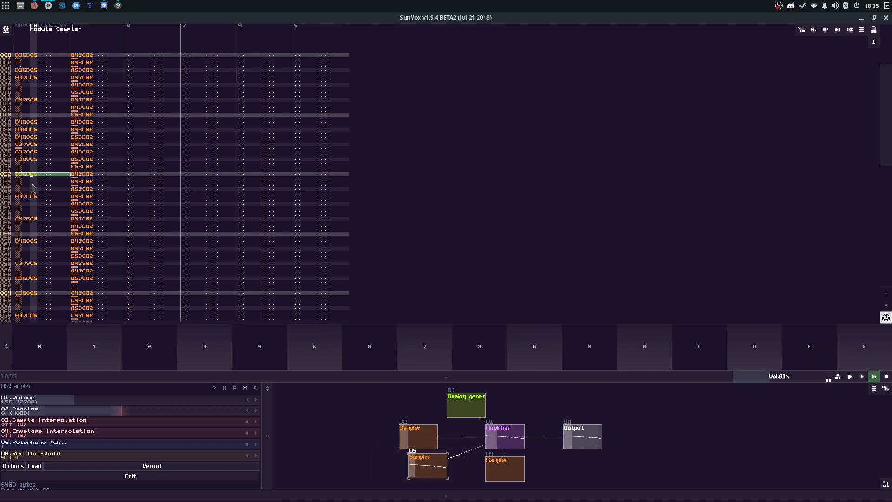
pyautogui.click(24, 192)
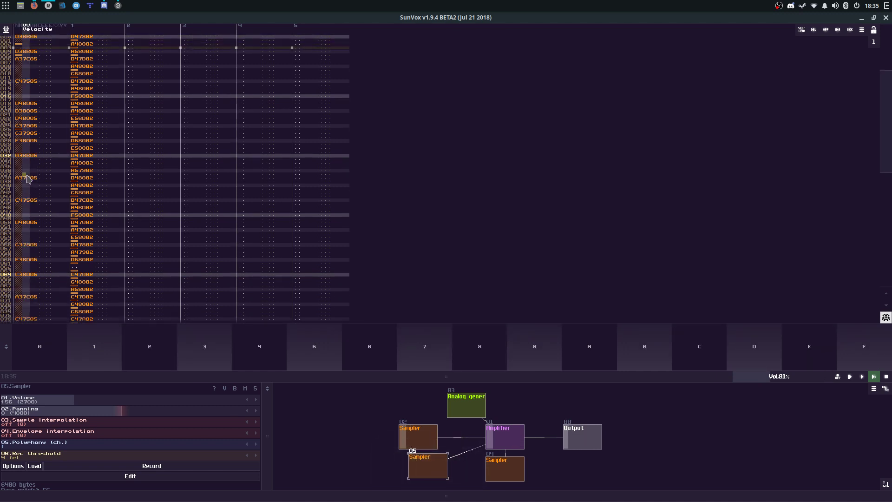
pyautogui.click(24, 177)
pyautogui.press('capslock')
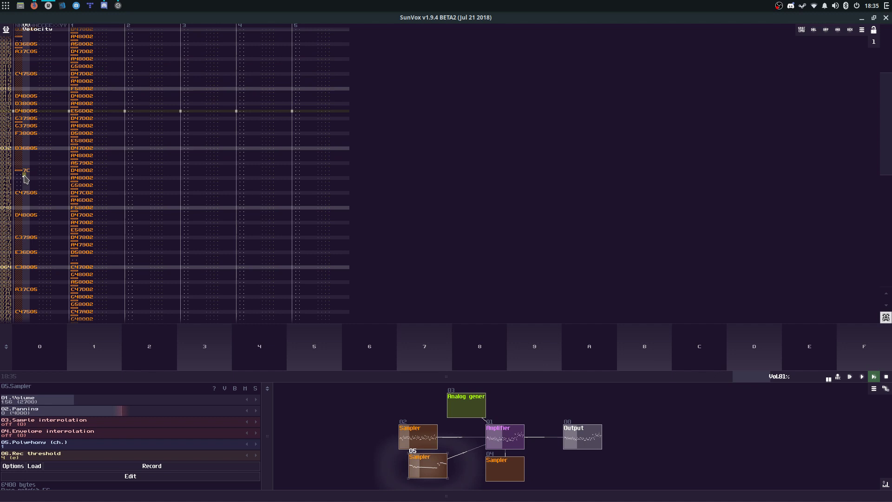
pyautogui.click(31, 149)
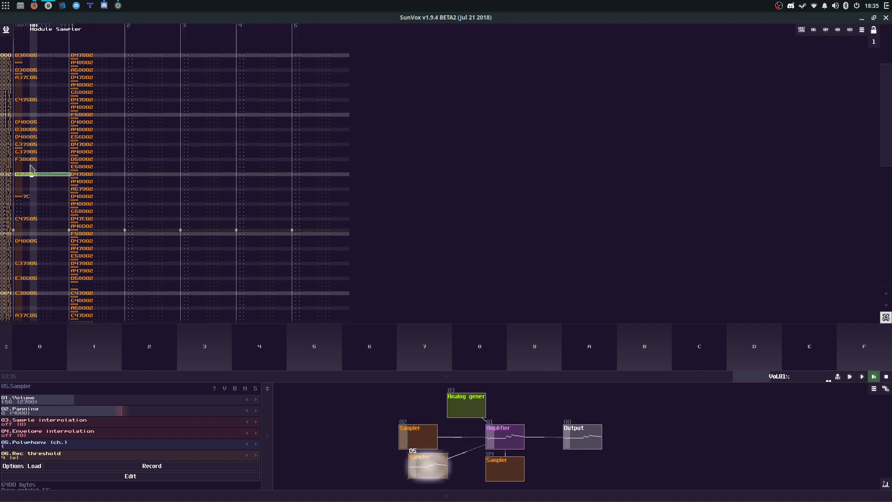
pyautogui.click(25, 211)
pyautogui.hotkey('ctrl', 'z')
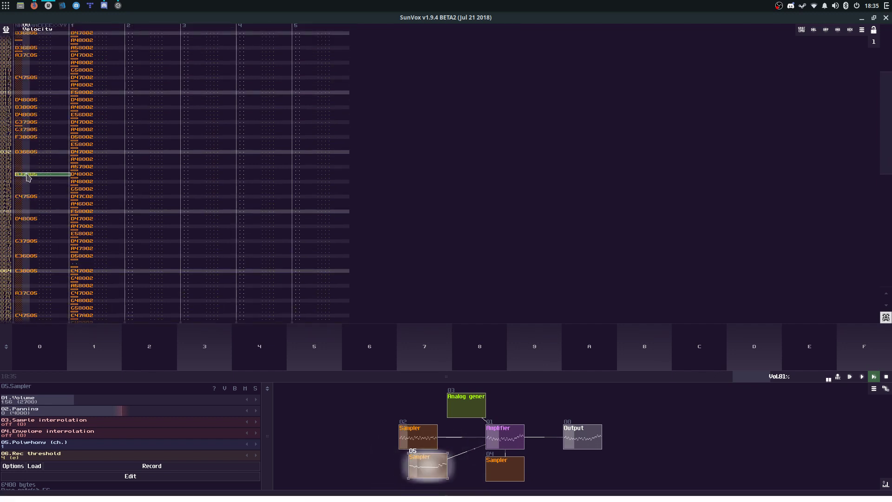
# Step: Put a note-off on line 038 of track 0 and place the A3 on line 040 instead
pyautogui.press('capslock')
pyautogui.press('n')
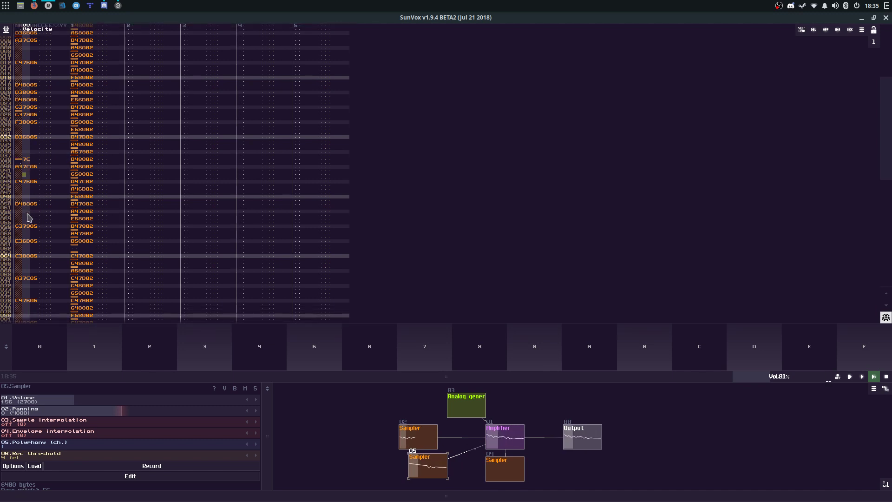
pyautogui.press('Right')
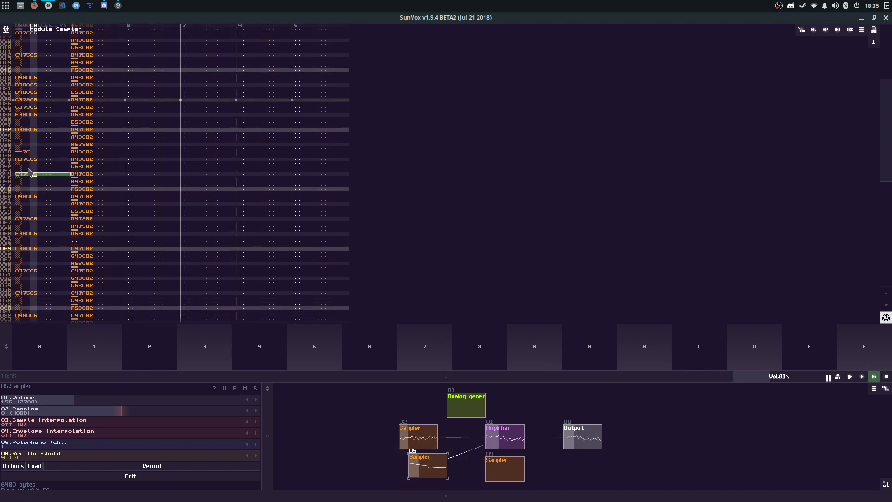
pyautogui.press('Left')
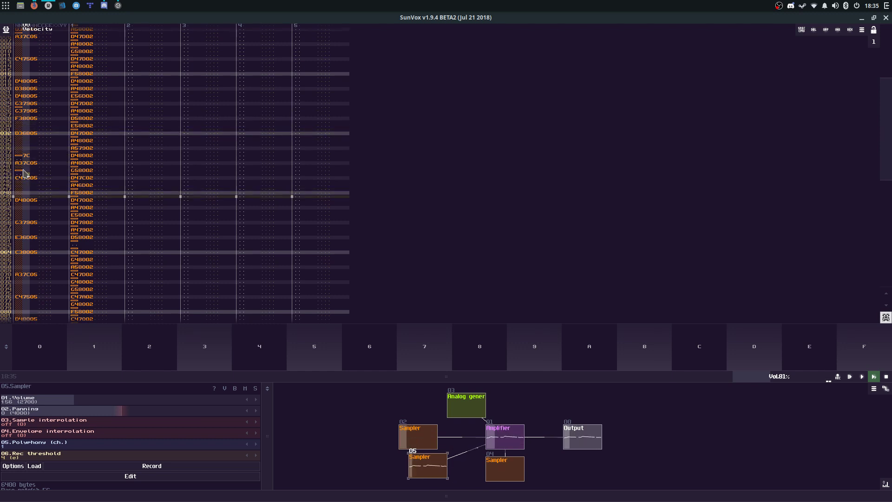
# Step: Repeat the A3 on line 042 of track 0, with a note-off on line 041
pyautogui.click(24, 164)
pyautogui.scroll(1, 22, 182)
pyautogui.click(22, 181)
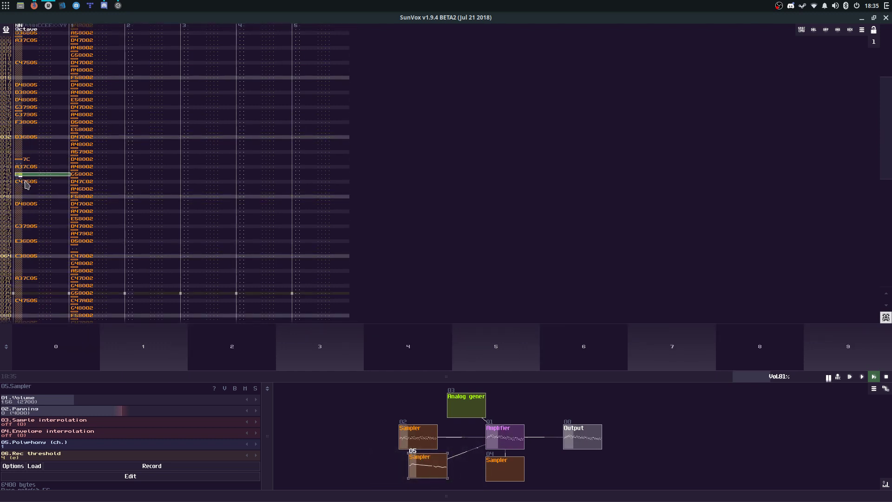
pyautogui.hotkey('ctrl', 'v')
pyautogui.press('Up')
pyautogui.press('Up')
pyautogui.press('a')
pyautogui.press('Down')
pyautogui.press('Down')
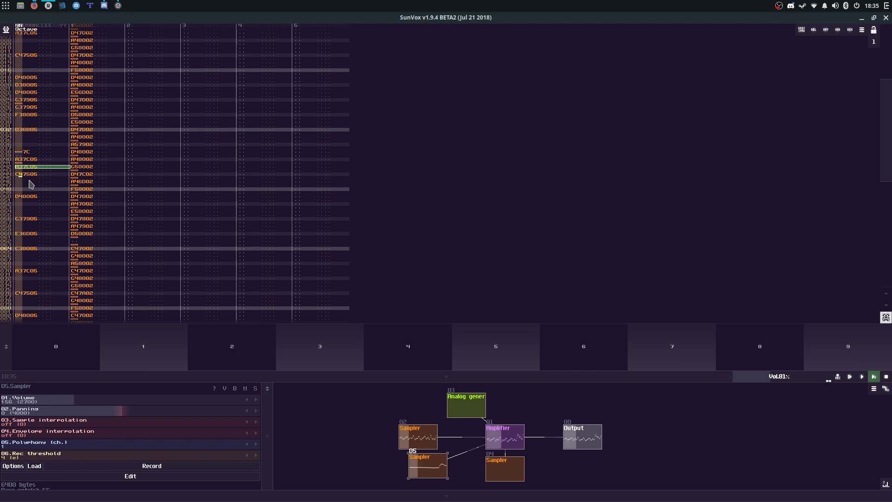
# Step: Try repeating the C4 of line 044 around lines 047 and 048 of track 0 with a note-off, and delete the added entries
pyautogui.click(32, 186)
pyautogui.hotkey('ctrl', 'v')
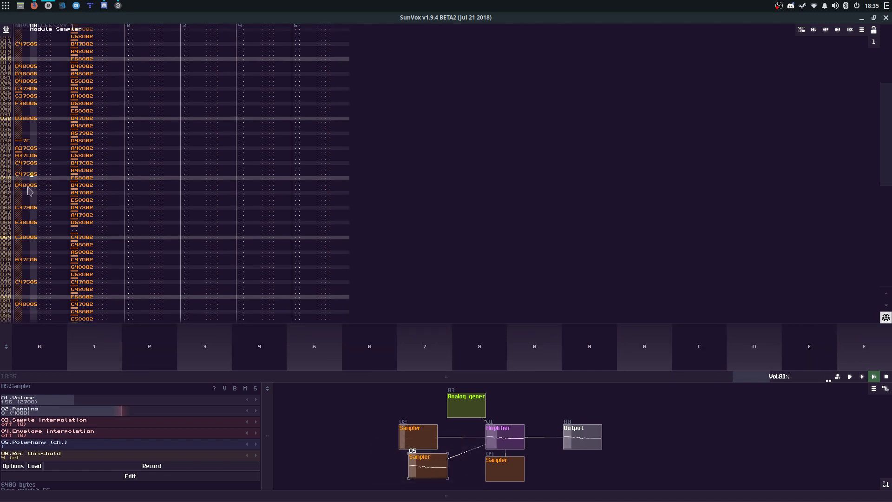
pyautogui.press('Delete')
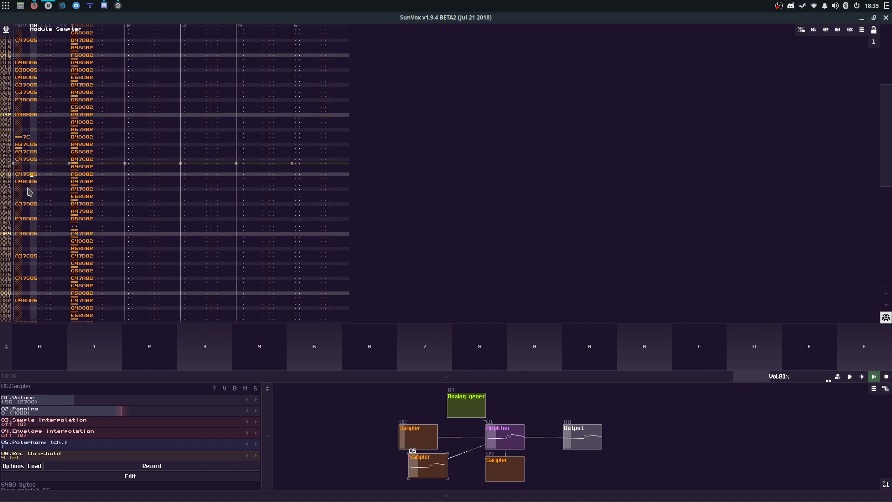
pyautogui.press('Up')
pyautogui.press('Delete')
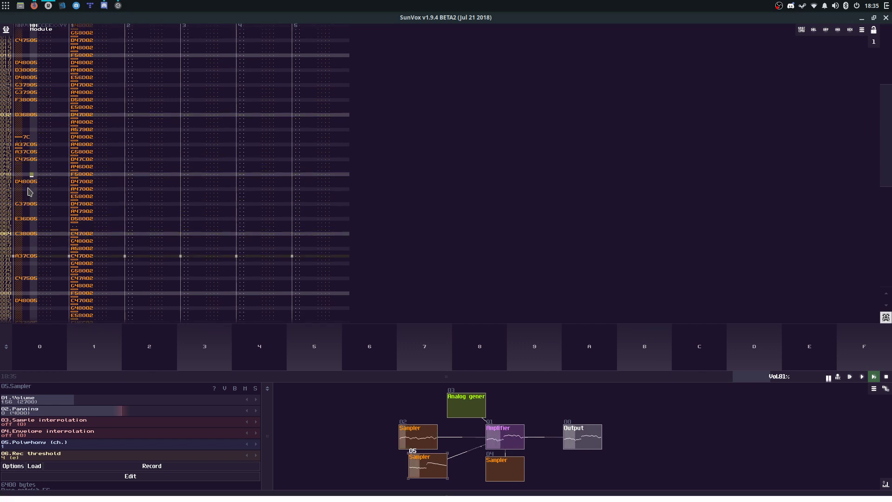
pyautogui.press('Delete')
pyautogui.press('Down')
pyautogui.press('Down')
# Step: Add the slide-to-note effect 0003 on lines 050 and 051 of track 0, starting at the D4
pyautogui.click(42, 172)
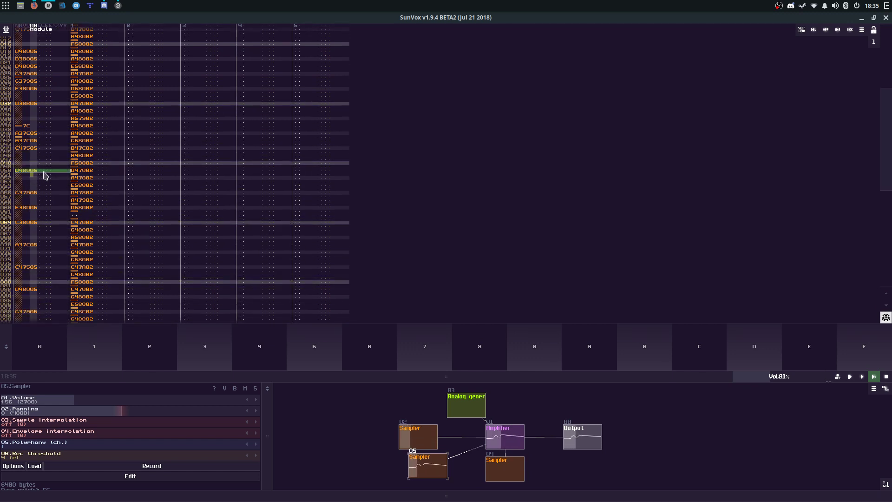
pyautogui.write('3')
pyautogui.hotkey('ctrl', 'z')
pyautogui.press('Right')
pyautogui.press('Right')
pyautogui.write('33')
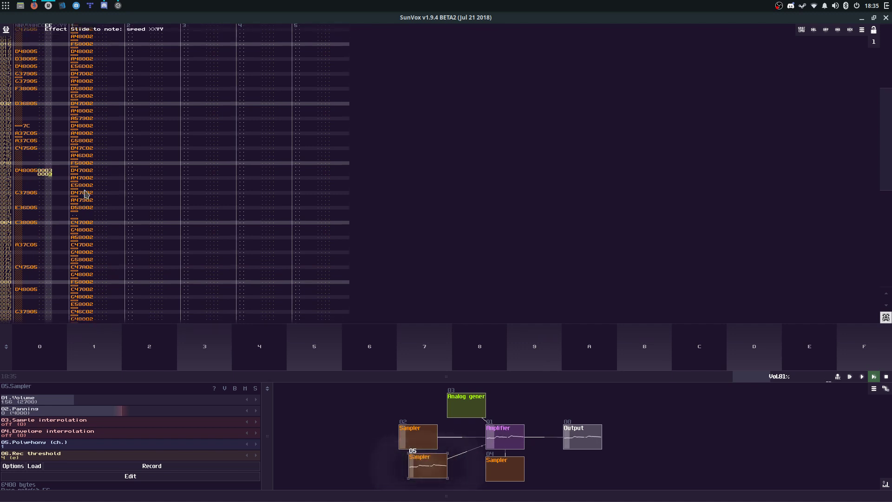
# Step: Set the slide-to-note parameter of the D4 on line 050 to 0008
pyautogui.press('Up')
pyautogui.press('Up')
pyautogui.press('Right')
pyautogui.press('Right')
pyautogui.press('Right')
pyautogui.write('4')
pyautogui.press('Up')
pyautogui.write('0')
pyautogui.press('Up')
pyautogui.press('Right')
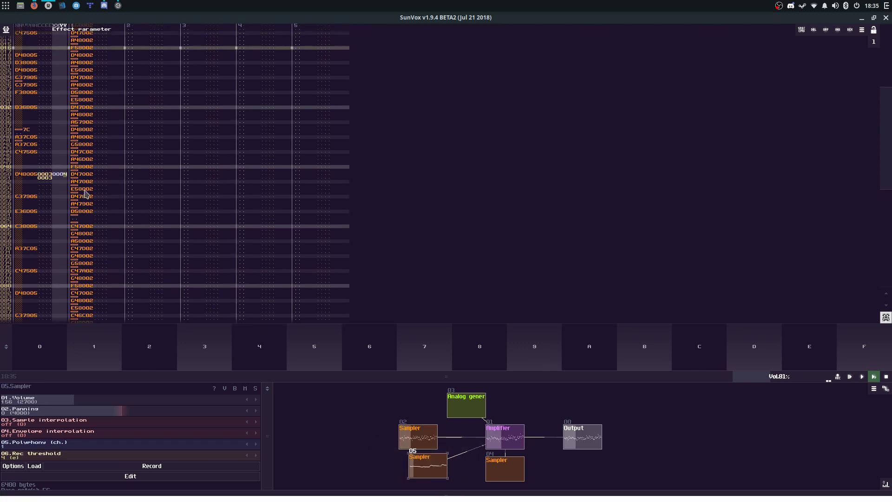
pyautogui.write('8')
pyautogui.press('Up')
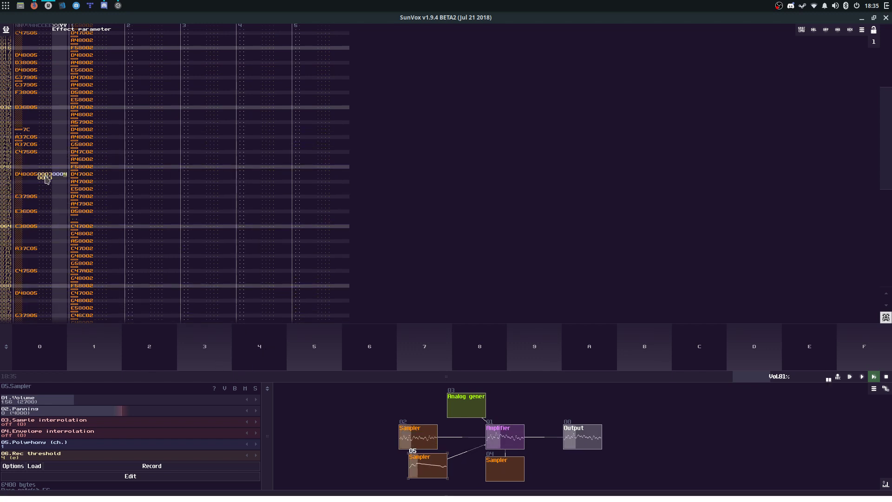
# Step: Undo the last slide effect edits around line 050 of track 0 and redo them
pyautogui.hotkey('ctrl', 'z')
pyautogui.hotkey('ctrl', 'z')
pyautogui.hotkey('ctrl', 'z')
pyautogui.hotkey('ctrl', 'z')
pyautogui.hotkey('ctrl', 'z')
pyautogui.hotkey('ctrl', 'y')
pyautogui.hotkey('ctrl', 'y')
pyautogui.hotkey('ctrl', 'y')
pyautogui.hotkey('ctrl', 'y')
pyautogui.hotkey('ctrl', 'y')
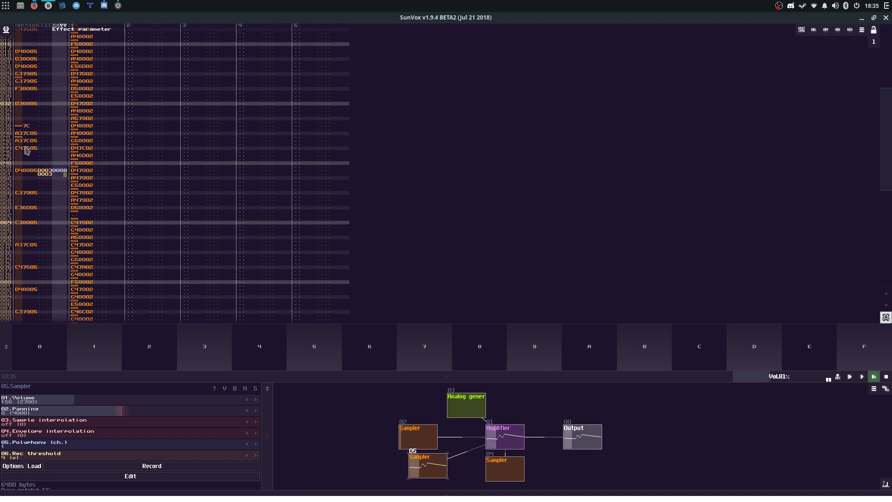
# Step: Place a C4 on line 050 of track 0 and shift the sliding D4 to line 051, keeping the G3 on line 056
pyautogui.hotkey('ctrl', 'c')
pyautogui.click(32, 193)
pyautogui.hotkey('ctrl', 'v')
pyautogui.moveTo(30, 171); pyautogui.dragTo(29, 181)
pyautogui.click(28, 160)
pyautogui.press('Insert')
pyautogui.click(27, 201)
pyautogui.press('BackSpace')
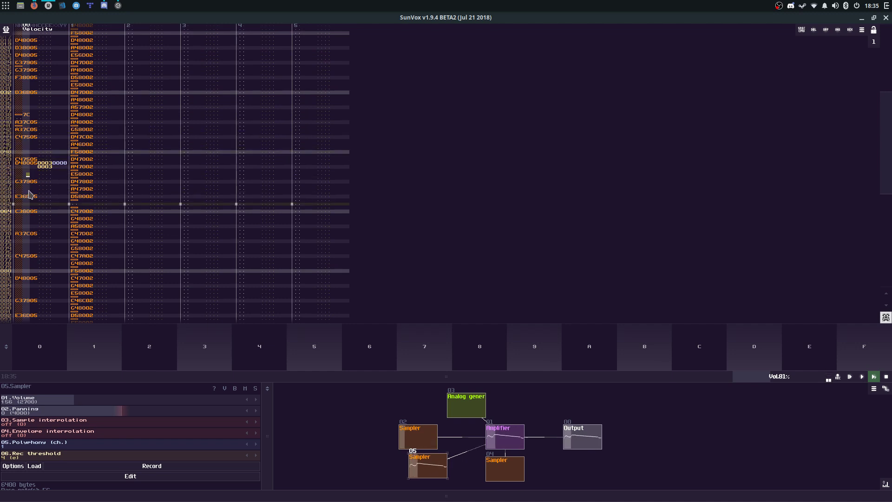
# Step: Stop playback, extend the slide with another 0003 effect on line 053 of track 0, and restart playback
pyautogui.press('space')
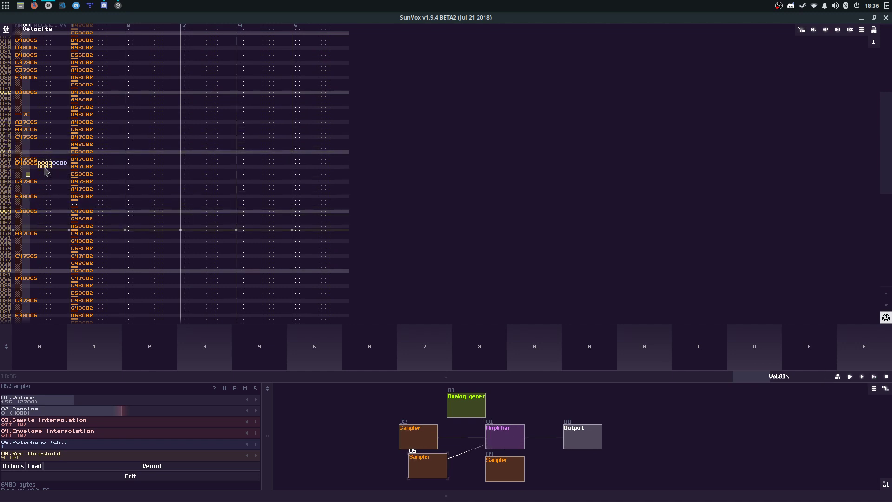
pyautogui.click(50, 171)
pyautogui.write('3')
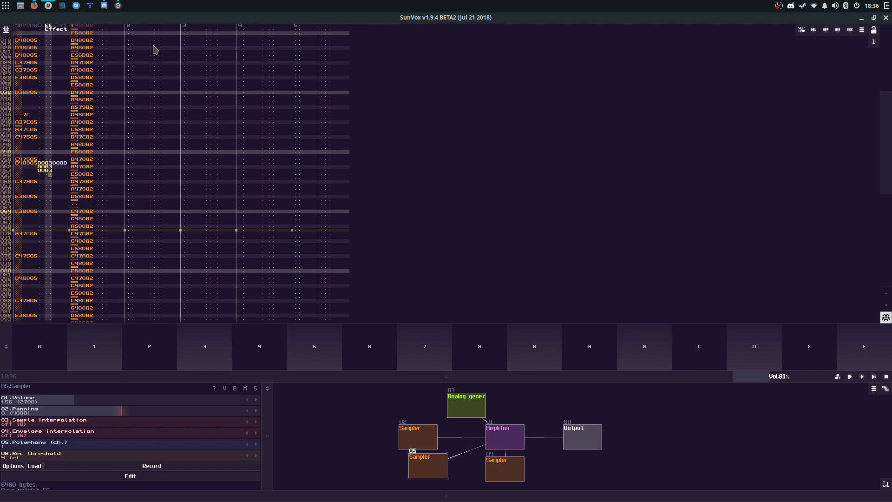
pyautogui.press('Return')
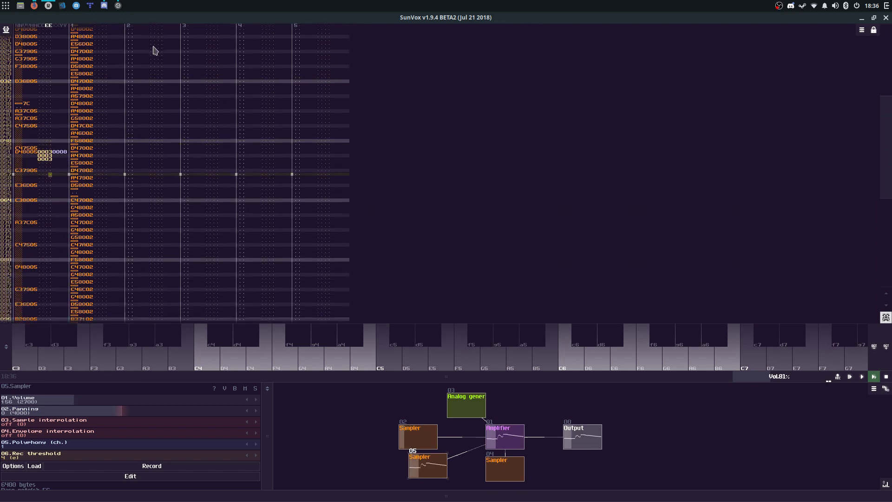
# Step: Repeat the G3 of line 056 on line 058 of track 0
pyautogui.click(29, 159)
pyautogui.moveTo(29, 157); pyautogui.dragTo(28, 148)
pyautogui.click(32, 181)
pyautogui.hotkey('ctrl', 'z')
pyautogui.press('Down')
pyautogui.press('Down')
pyautogui.press('Down')
pyautogui.press('Down')
pyautogui.press('Down')
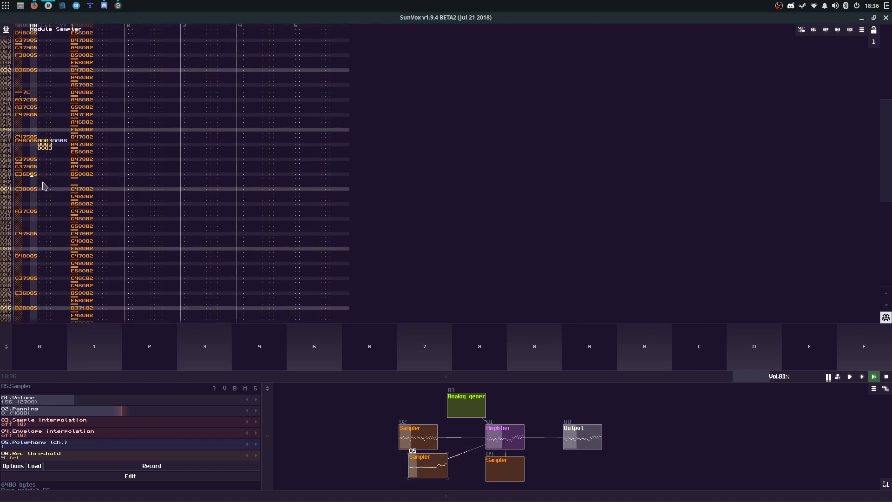
# Step: Repeat the C3 of line 064 on line 068 of track 0, with a note-off on line 067
pyautogui.click(44, 184)
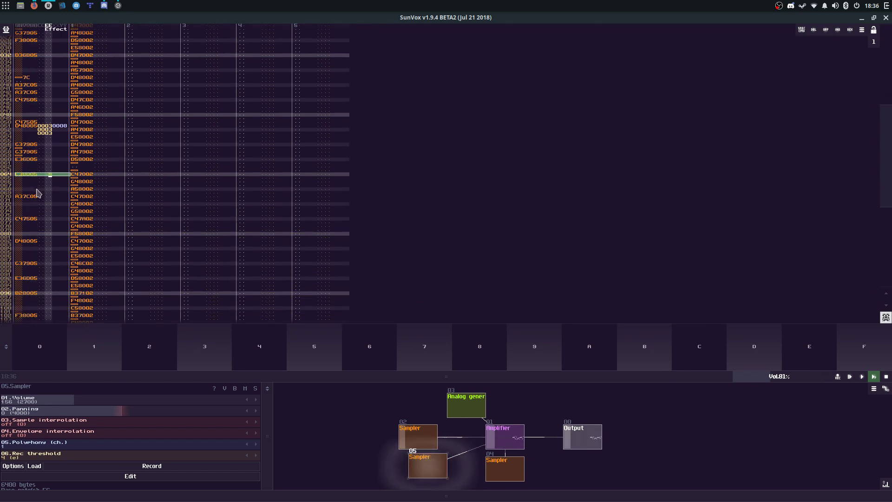
pyautogui.click(36, 189)
pyautogui.write('C38005')
pyautogui.press('Up')
pyautogui.press('capslock')
pyautogui.press('Down')
pyautogui.press('capslock')
pyautogui.press('Up')
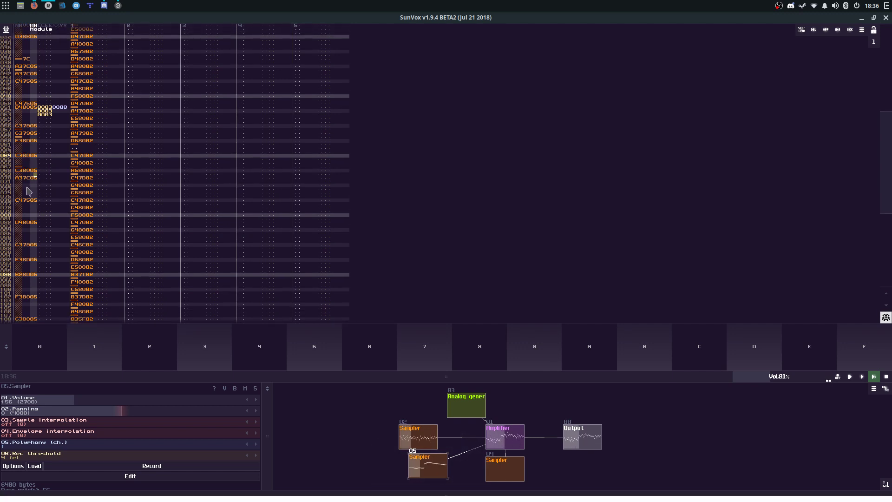
# Step: Copy the A3 on line 070 of track 0 to line 074
pyautogui.moveTo(27, 175); pyautogui.dragTo(28, 179)
pyautogui.hotkey('ctrl', 'c')
pyautogui.click(27, 186)
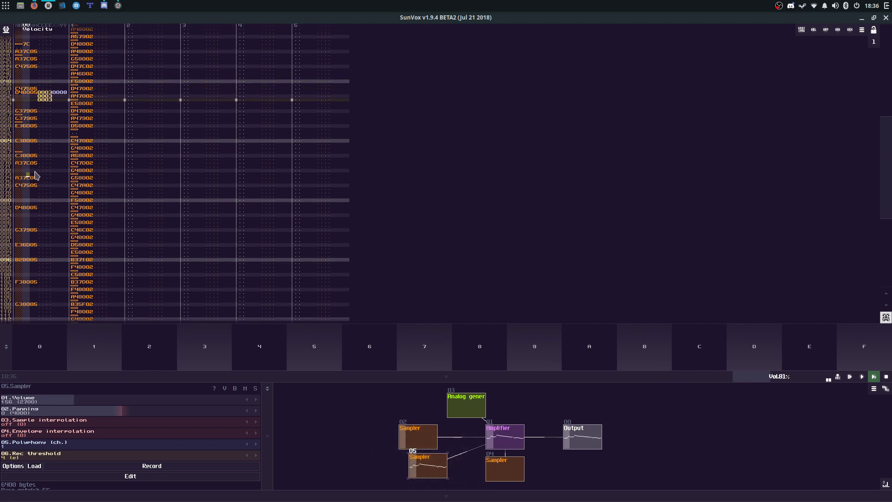
# Step: Paste the A3 on line 072 of track 0 and repeat the C4 of line 076 on line 080, with a note-off on line 079
pyautogui.hotkey('ctrl', 'v')
pyautogui.press('Up')
pyautogui.press('space')
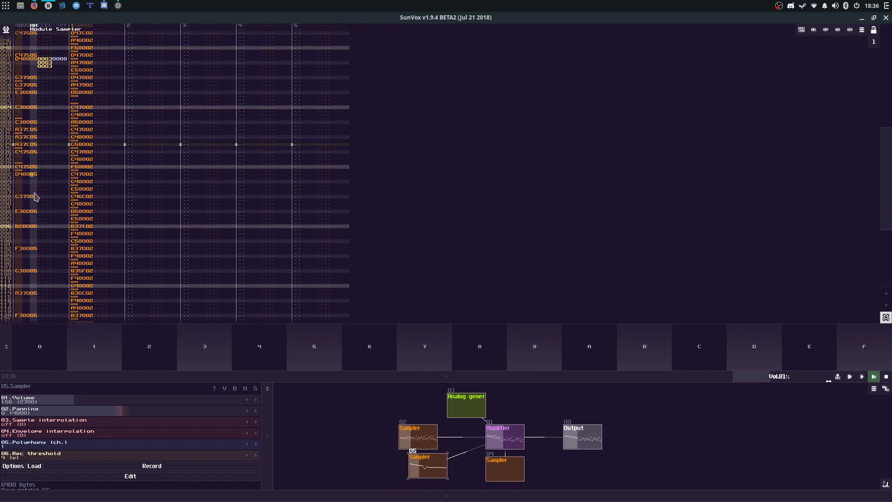
# Step: Move the G3 on line 088 of track 0 up to line 086
pyautogui.moveTo(34, 196); pyautogui.dragTo(36, 197)
pyautogui.hotkey('ctrl', 'x')
pyautogui.click(34, 167)
pyautogui.hotkey('ctrl', 'v')
# Step: Move the E3 on line 092 of track 0 up to line 090
pyautogui.click(28, 170)
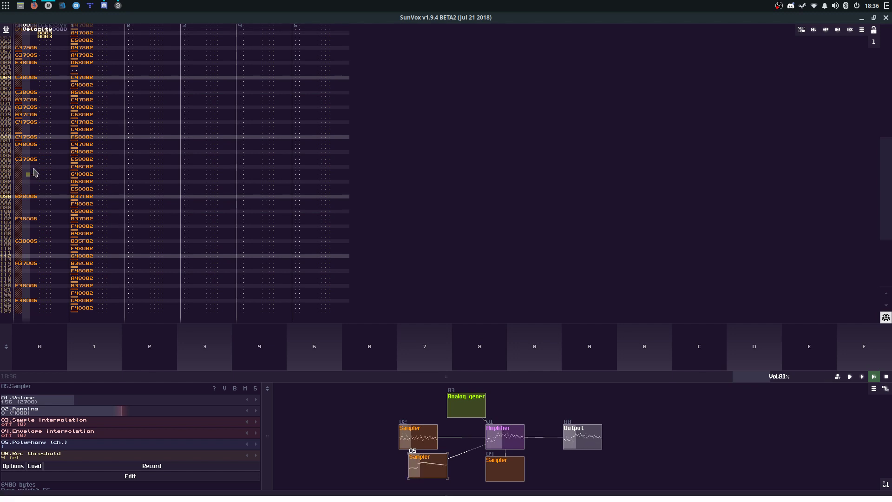
pyautogui.moveTo(29, 167); pyautogui.dragTo(33, 168)
pyautogui.hotkey('ctrl', 'v')
pyautogui.hotkey('ctrl', 'z')
pyautogui.click(31, 177)
pyautogui.hotkey('ctrl', 'v')
# Step: Move the B2 on line 096 of track 0 up to line 094
pyautogui.moveTo(30, 199); pyautogui.dragTo(34, 200)
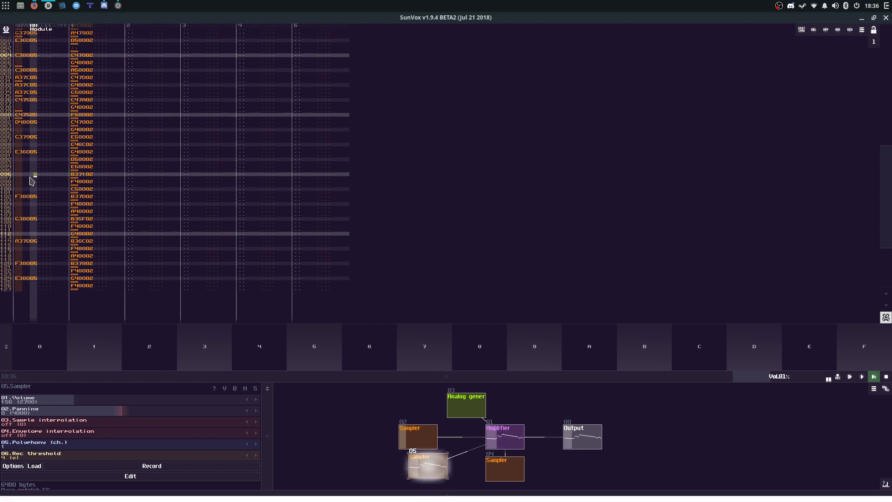
pyautogui.hotkey('ctrl', 'x')
pyautogui.click(33, 166)
pyautogui.hotkey('ctrl', 'v')
pyautogui.press('Up')
pyautogui.press('Up')
pyautogui.press('Left')
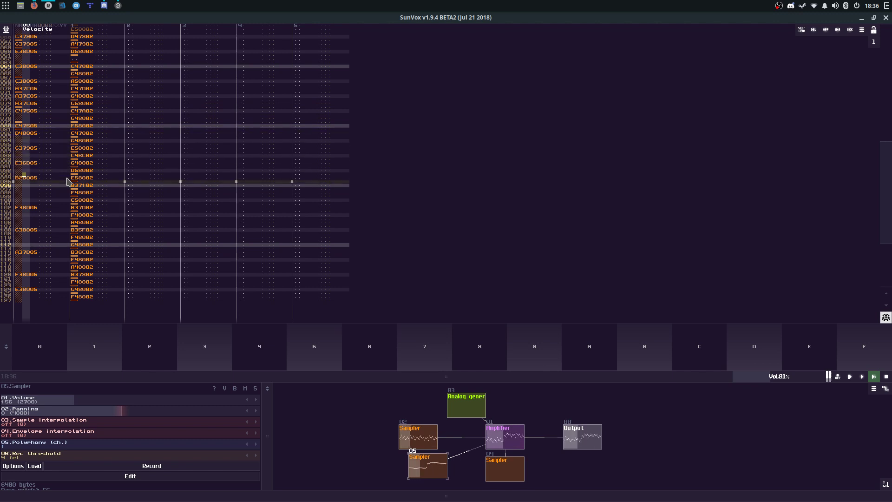
# Step: Insert a note-off on line 092 of track 0, between the E3 and the B2
pyautogui.moveTo(27, 167); pyautogui.dragTo(32, 167)
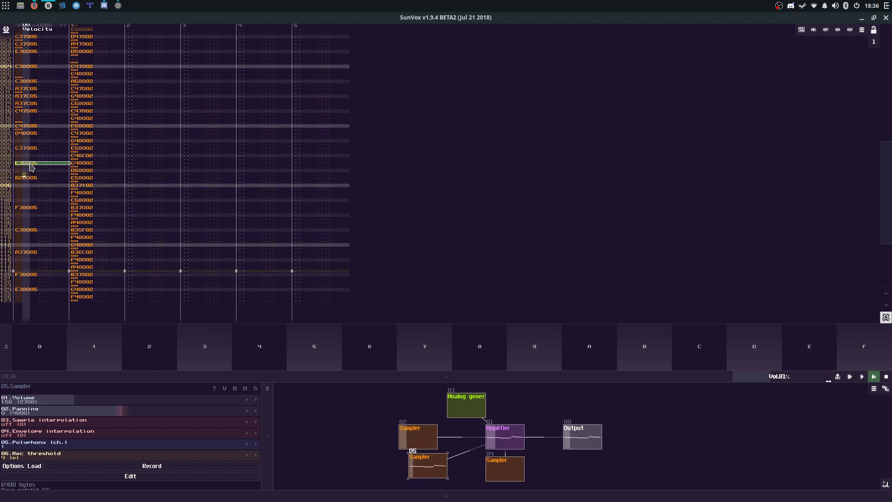
pyautogui.click(30, 186)
pyautogui.press('Up')
pyautogui.press('Up')
pyautogui.press('Up')
pyautogui.press('Up')
pyautogui.press('Up')
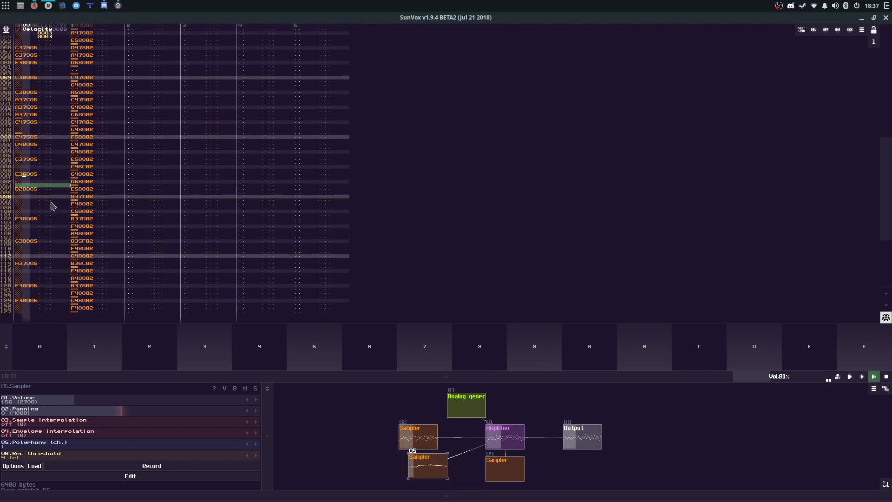
# Step: Insert note-offs on lines 088 and 084 of track 0
pyautogui.press('`')
pyautogui.press('Up')
pyautogui.press('Up')
pyautogui.press('Up')
pyautogui.press('Up')
pyautogui.press('Up')
pyautogui.press('`')
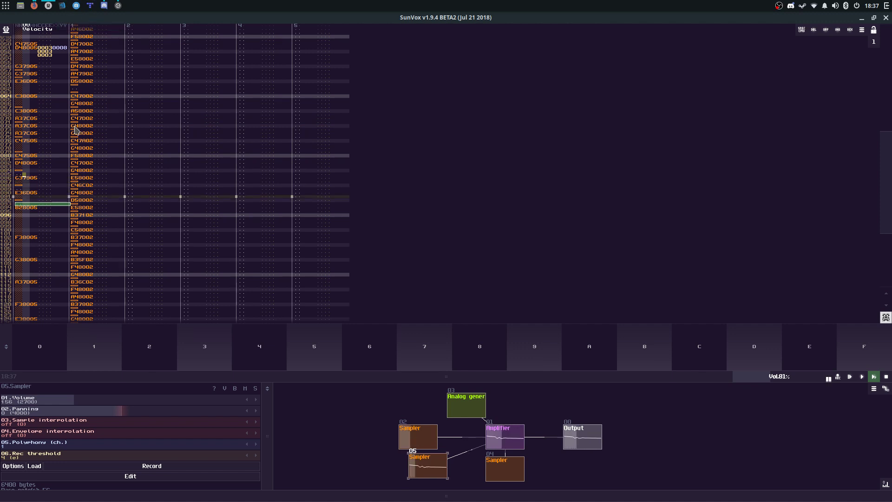
# Step: Copy the B2 on line 094 of track 0 to line 096
pyautogui.click(30, 207)
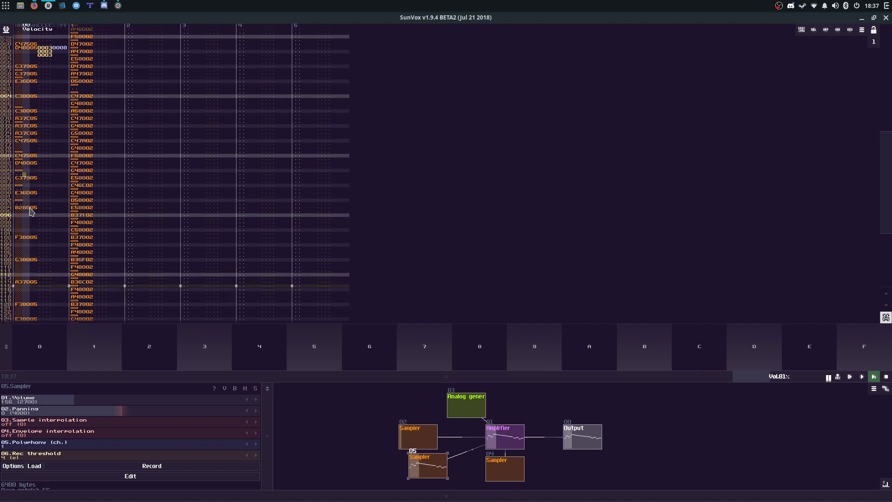
pyautogui.hotkey('ctrl', 'c')
pyautogui.click(26, 181)
pyautogui.hotkey('ctrl', 'v')
pyautogui.press('Down')
pyautogui.press('Down')
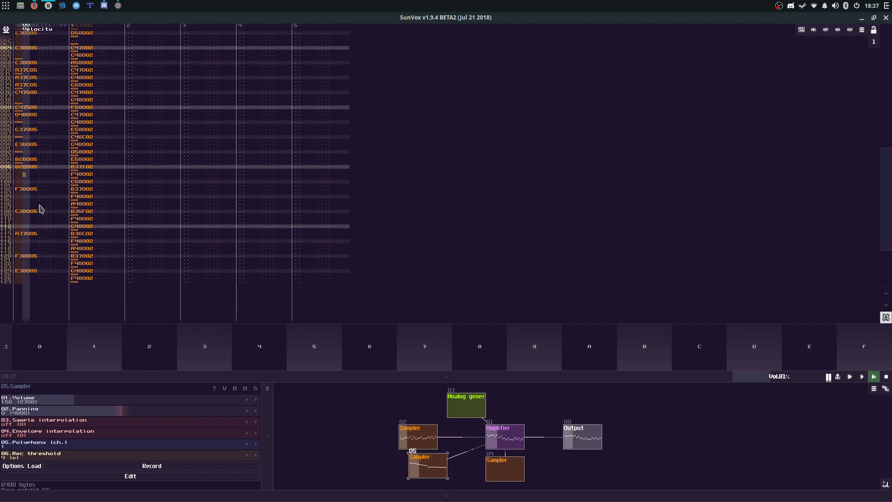
# Step: Change the B notes on lines 094 and 096 of track 0 to octave 3, and save the song
pyautogui.click(22, 155)
pyautogui.press('Down')
pyautogui.write('3')
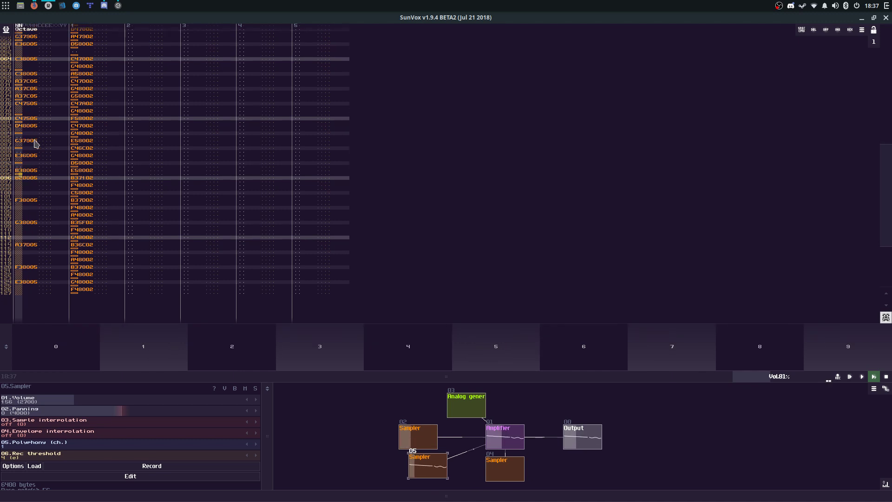
pyautogui.press('Up')
pyautogui.press('Down')
pyautogui.press('Down')
pyautogui.write('3')
pyautogui.hotkey('ctrl', 's')
pyautogui.press('Return')
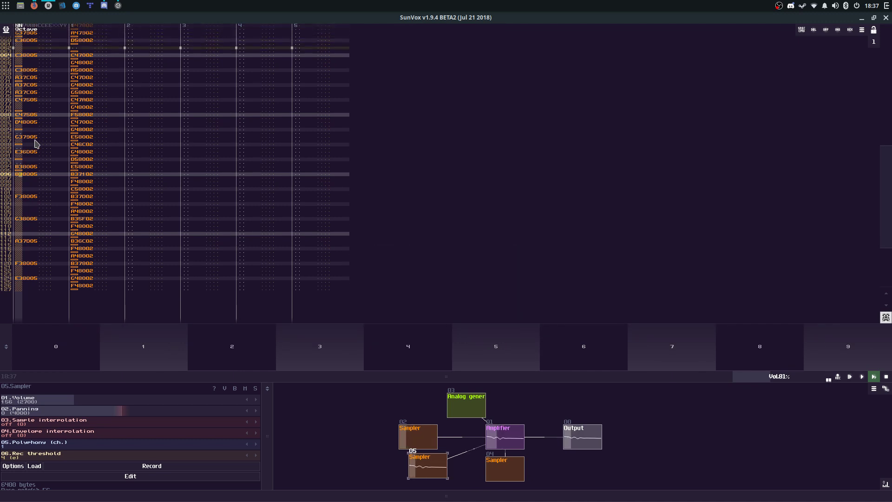
# Step: Move the F3 on line 102 of track 0 down to line 106
pyautogui.moveTo(67, 192); pyautogui.dragTo(69, 192)
pyautogui.click(73, 192)
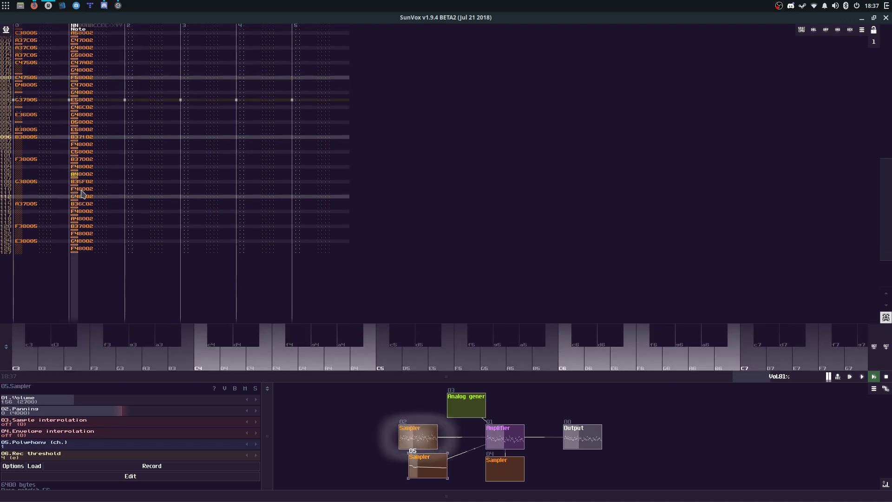
pyautogui.click(29, 158)
pyautogui.click(30, 157)
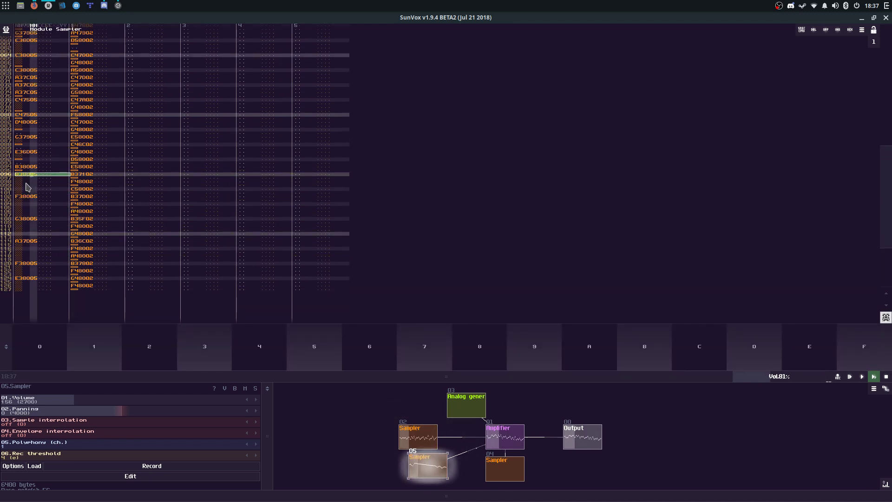
pyautogui.click(26, 189)
pyautogui.moveTo(26, 177); pyautogui.dragTo(30, 182)
pyautogui.press('Delete')
pyautogui.hotkey('ctrl', 'x')
pyautogui.click(31, 181)
pyautogui.hotkey('ctrl', 'v')
# Step: Repeat the B3 of line 096 on line 102 of track 0, with note-offs on lines 100 and 105
pyautogui.press('Left')
pyautogui.press('Up')
pyautogui.press('Up')
pyautogui.press('Up')
pyautogui.press('Up')
pyautogui.press('Up')
pyautogui.press('Up')
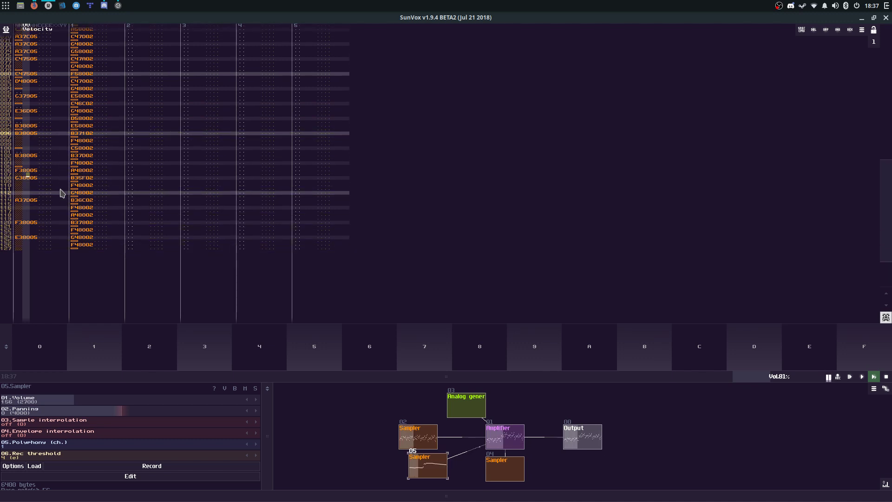
# Step: Copy the A3 on line 114 of track 0 to lines 116 and 118, adding note-offs between the repeated notes
pyautogui.click(25, 196)
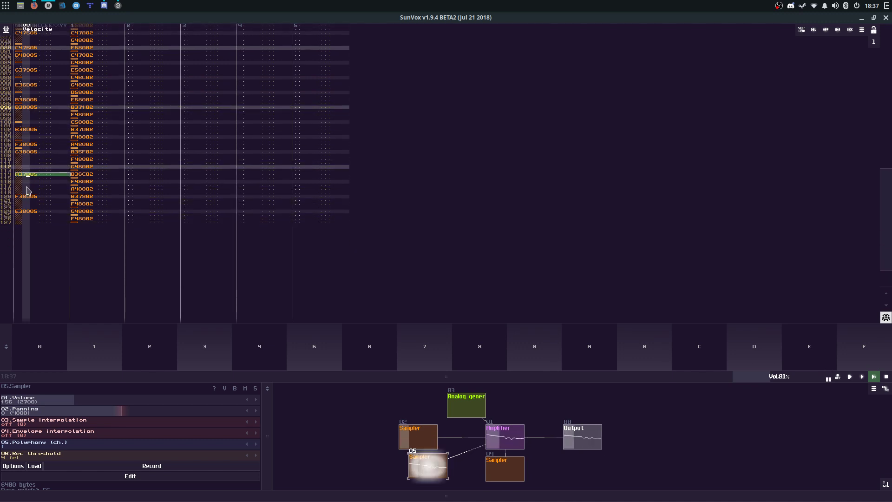
pyautogui.press('Down')
pyautogui.press('Down')
pyautogui.hotkey('ctrl', 'v')
pyautogui.press('Down')
pyautogui.press('Down')
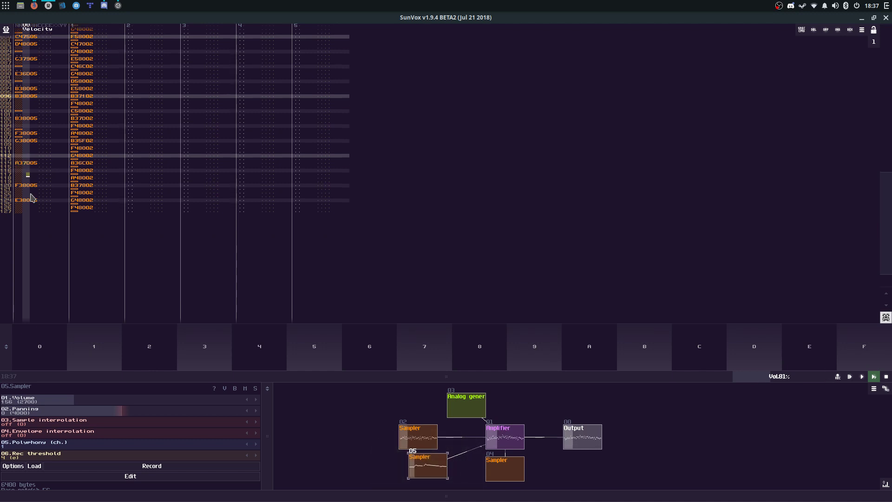
pyautogui.hotkey('ctrl', 'v')
pyautogui.press('Up')
pyautogui.press('Up')
pyautogui.press('Up')
pyautogui.press('capslock')
pyautogui.press('Down')
pyautogui.press('capslock')
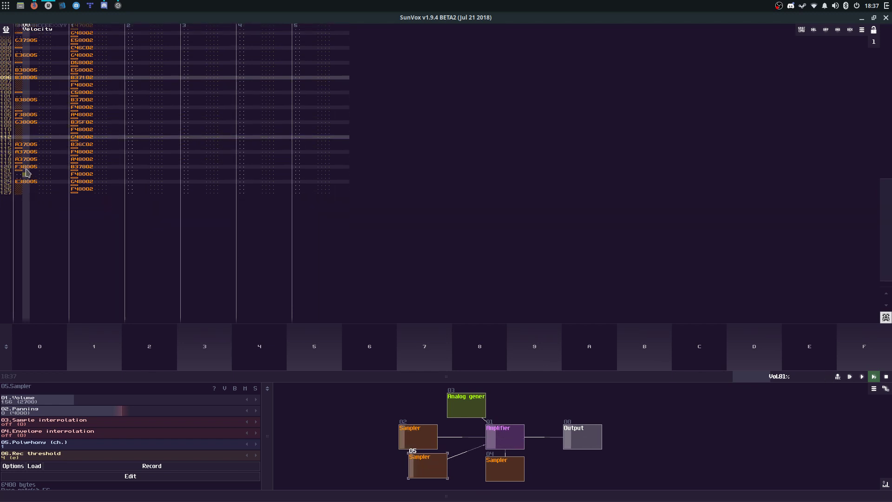
# Step: Copy the F3 and its note-off on lines 120 and 121 of track 0 to line 122
pyautogui.click(32, 173)
pyautogui.hotkey('ctrl', 'c')
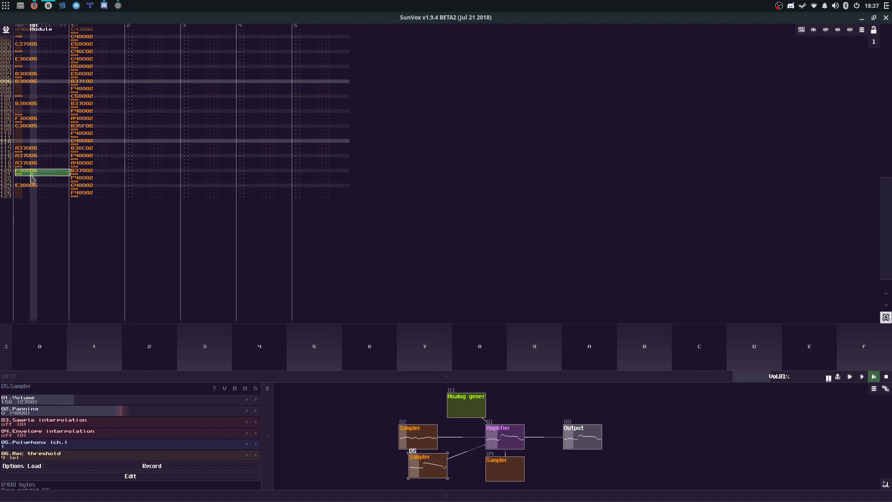
pyautogui.click(28, 178)
pyautogui.hotkey('ctrl', 'v')
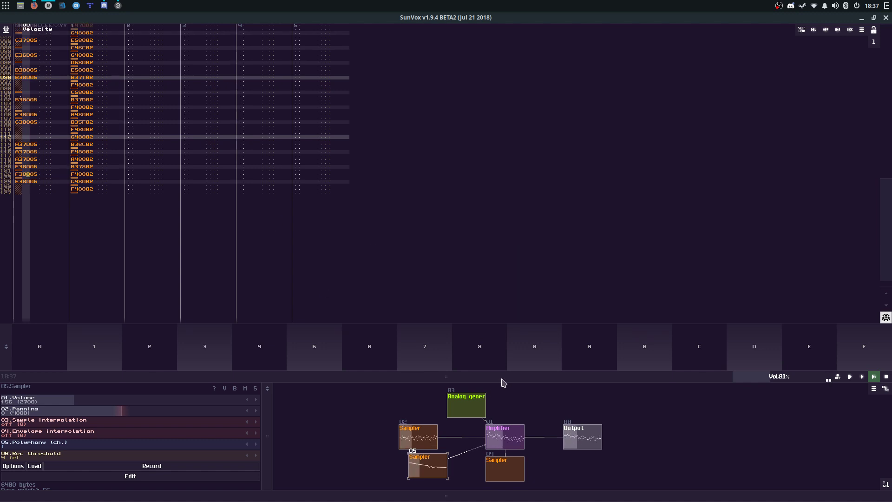
# Step: Enlarge the module view and set the volume of Sampler 02 to 191
pyautogui.moveTo(502, 377); pyautogui.dragTo(491, 288)
pyautogui.click(424, 392)
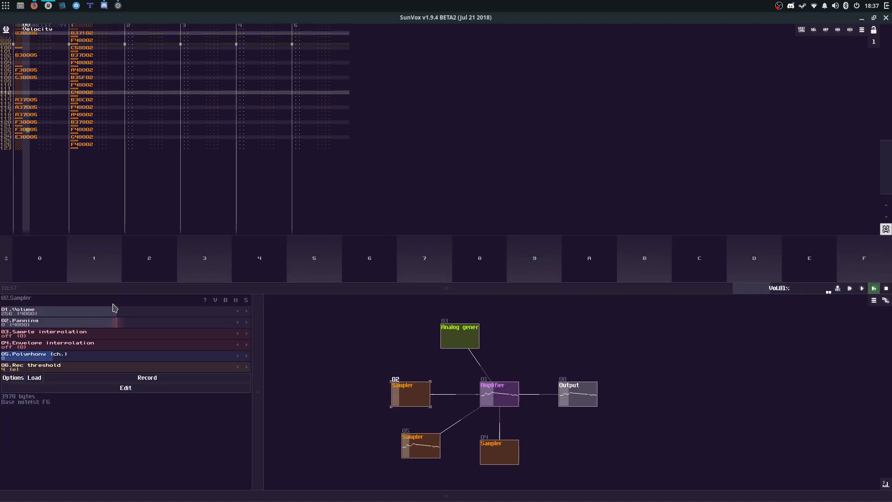
pyautogui.moveTo(112, 311); pyautogui.dragTo(99, 309)
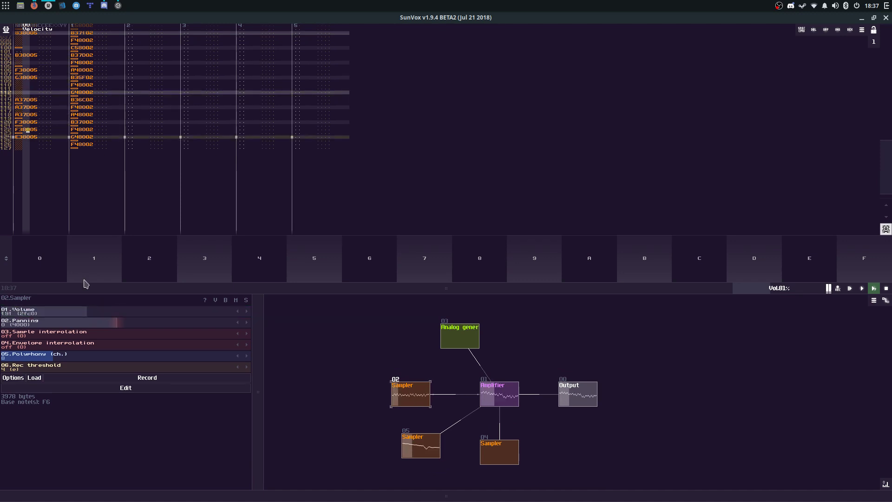
# Step: Insert a note-off on line 126 of track 0 and turn off pattern edit mode
pyautogui.click(43, 145)
pyautogui.press('capslock')
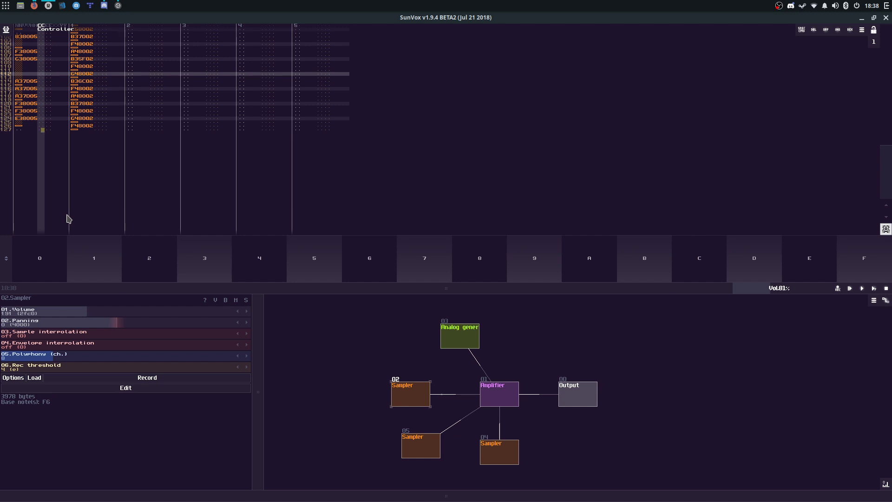
pyautogui.press('space')
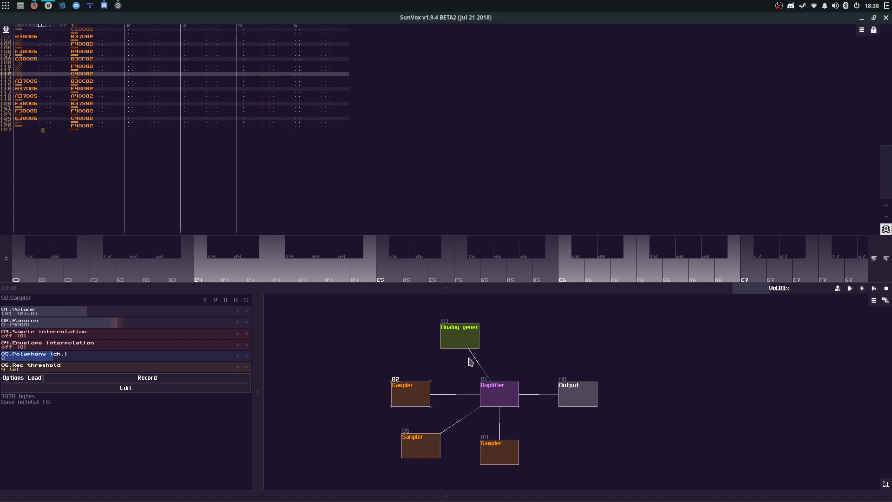
# Step: Select Sampler 02 and audition chord and melody ideas by playing notes live without recording them
pyautogui.click(488, 451)
pyautogui.click(409, 402)
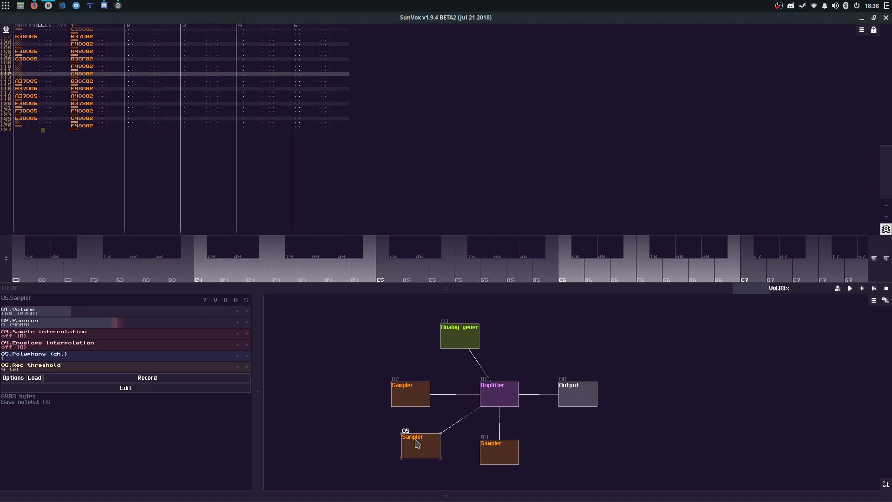
pyautogui.press('c')
pyautogui.press('m')
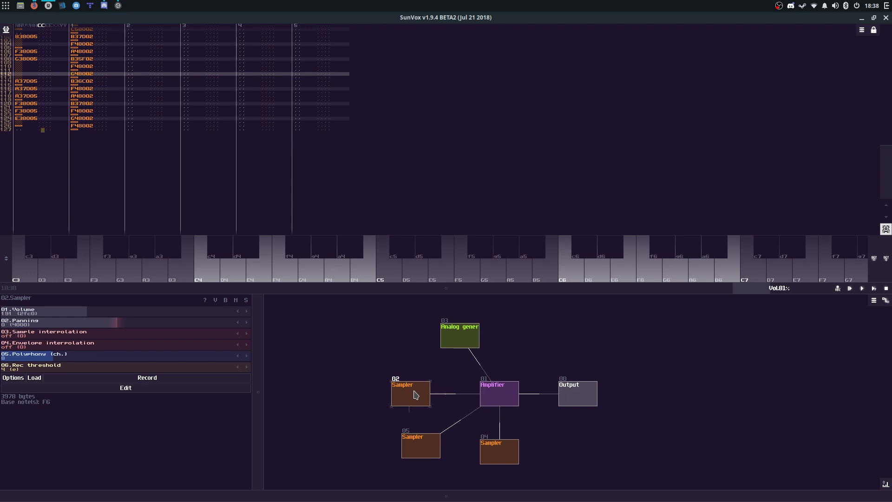
pyautogui.press('2')
pyautogui.press('s')
pyautogui.press('c')
pyautogui.press('m')
pyautogui.press('3')
pyautogui.press('s')
pyautogui.press('c')
pyautogui.press('m')
pyautogui.press('3')
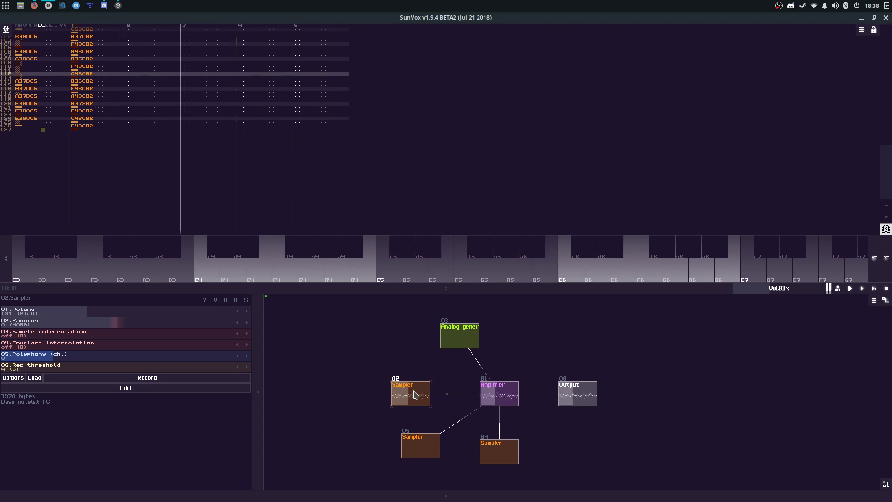
pyautogui.press('s')
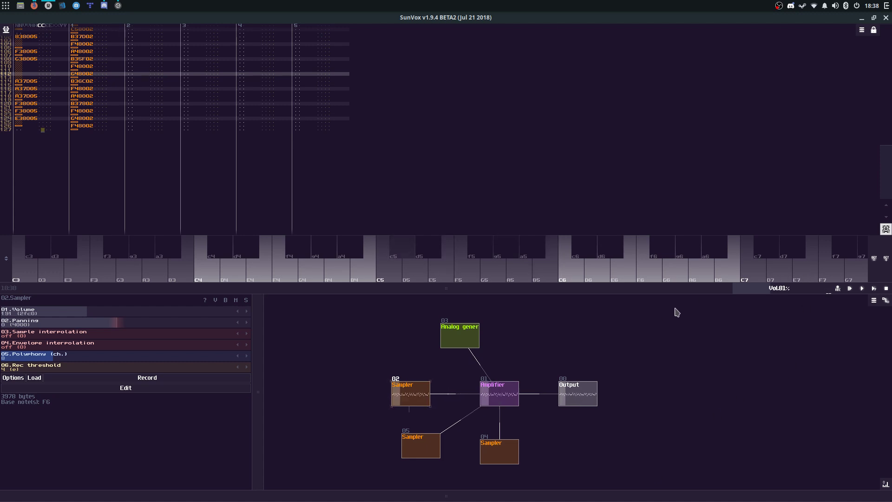
pyautogui.press('c')
pyautogui.press('m')
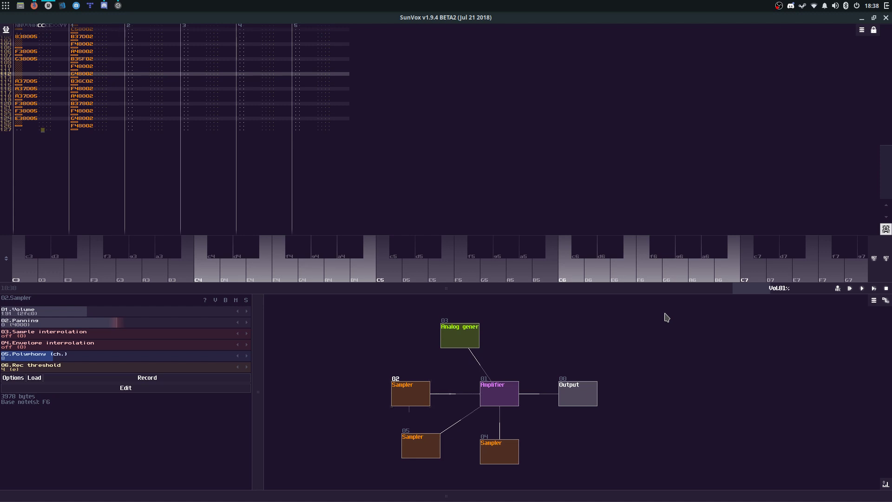
pyautogui.press('c')
pyautogui.press('m')
pyautogui.press('s')
pyautogui.press('s')
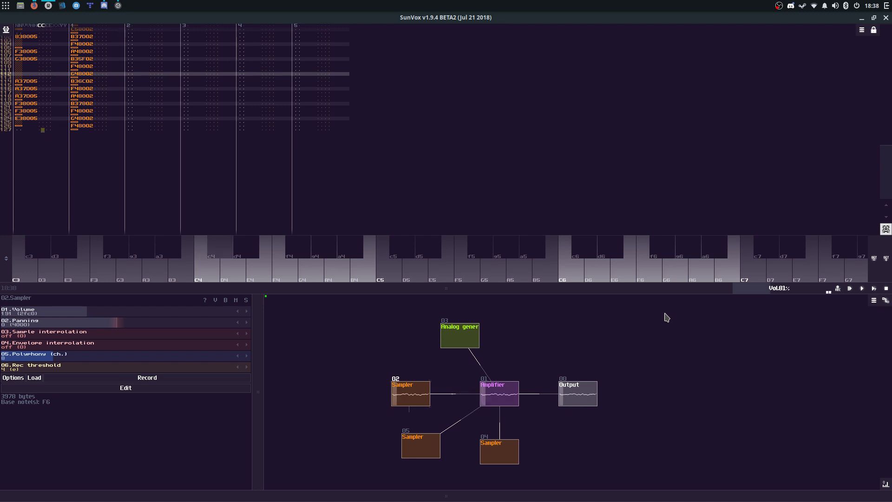
pyautogui.press('d')
pyautogui.press('c')
pyautogui.press('h')
pyautogui.press('n')
pyautogui.press('m')
pyautogui.press('l')
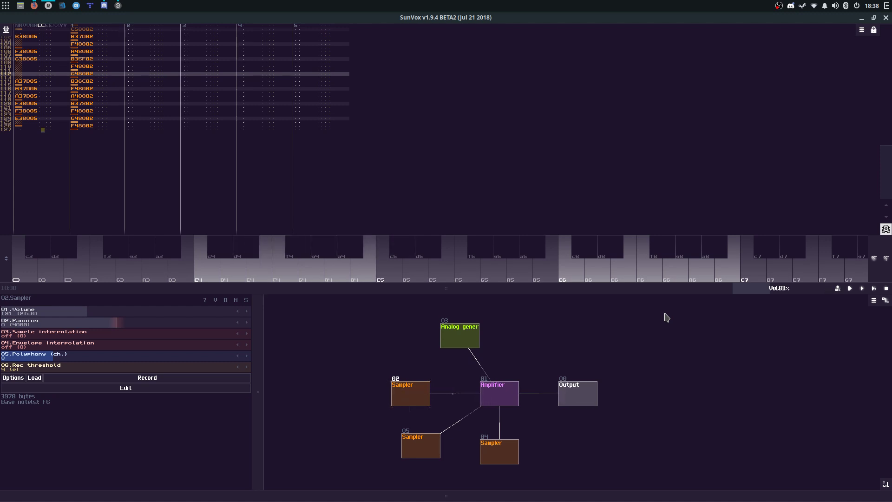
pyautogui.press('s')
pyautogui.press('d')
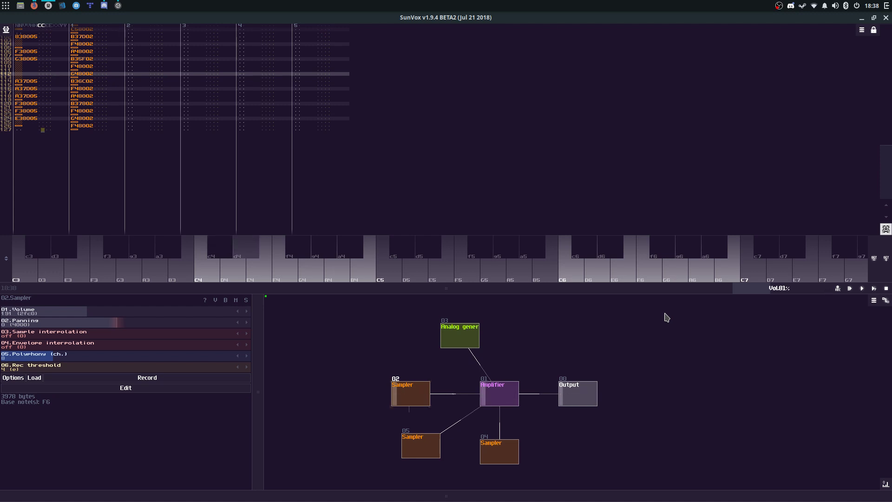
pyautogui.press('c')
pyautogui.press('m')
pyautogui.press('l')
pyautogui.press('h')
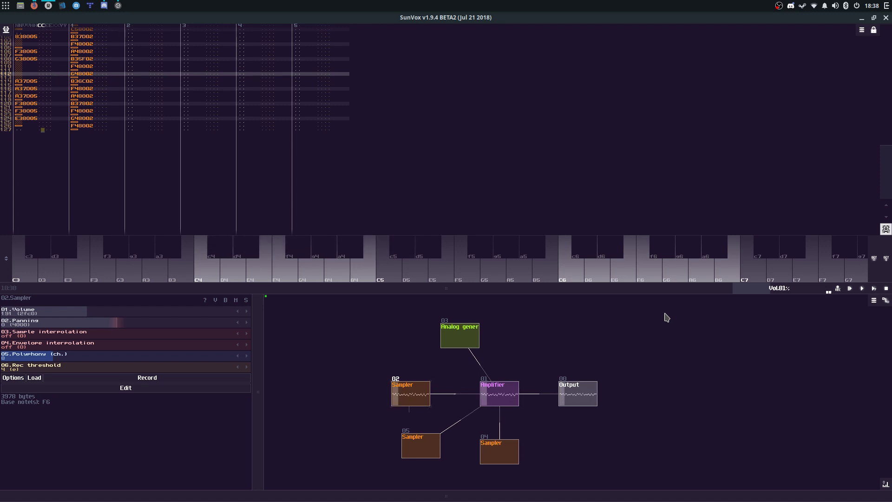
pyautogui.press('s')
pyautogui.press('s')
pyautogui.press('c')
pyautogui.press('s')
pyautogui.press('c')
pyautogui.press('h')
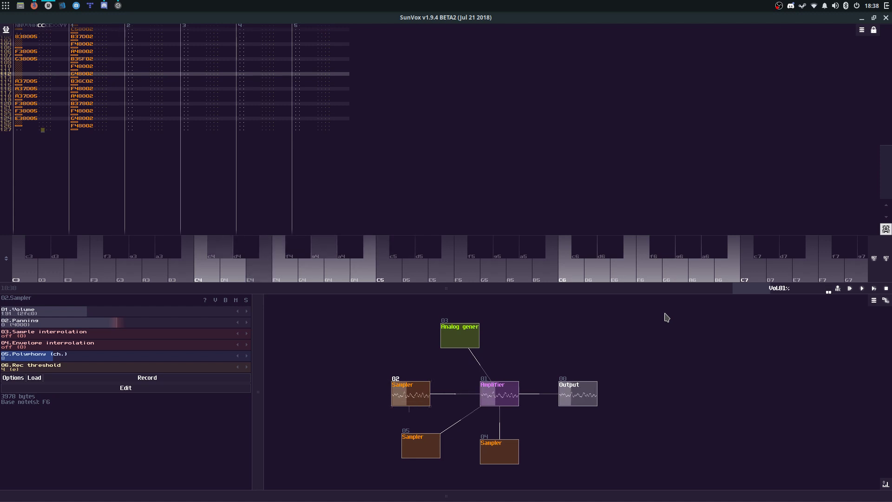
pyautogui.press('6')
pyautogui.press('5')
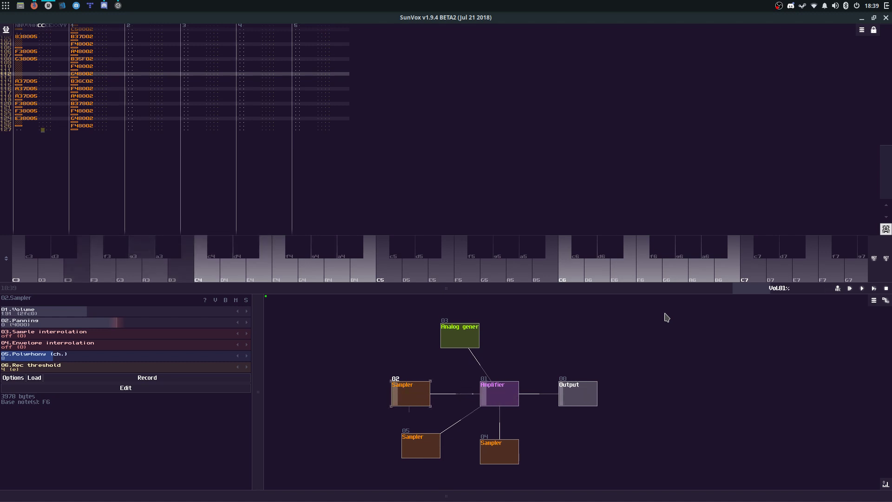
pyautogui.press('space')
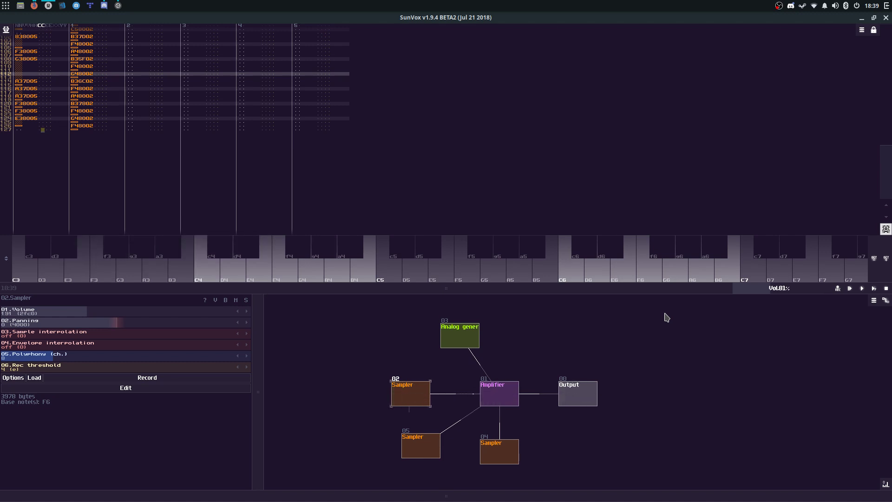
# Step: Set the Analog generator's waveform to square and lower its volume to 24, testing the sound with a few notes
pyautogui.click(465, 345)
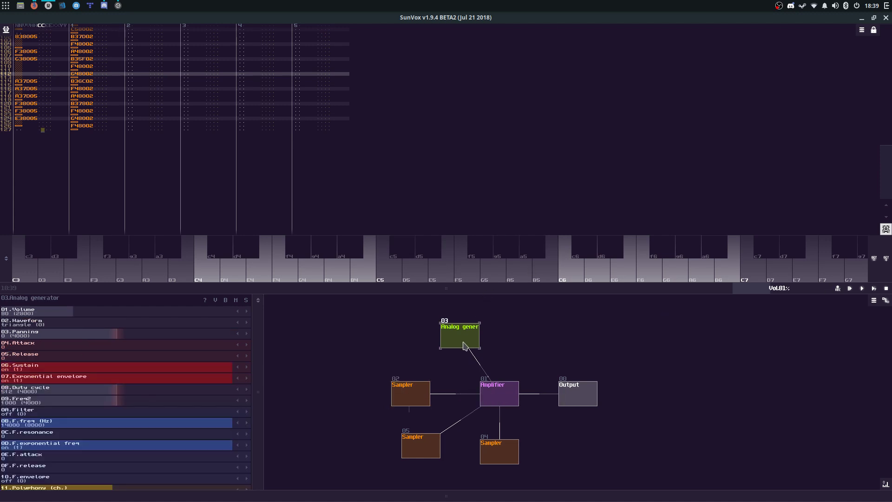
pyautogui.scroll(2, 201, 331)
pyautogui.scroll(2, 200, 324)
pyautogui.scroll(-2, 195, 334)
pyautogui.moveTo(88, 312); pyautogui.dragTo(59, 317)
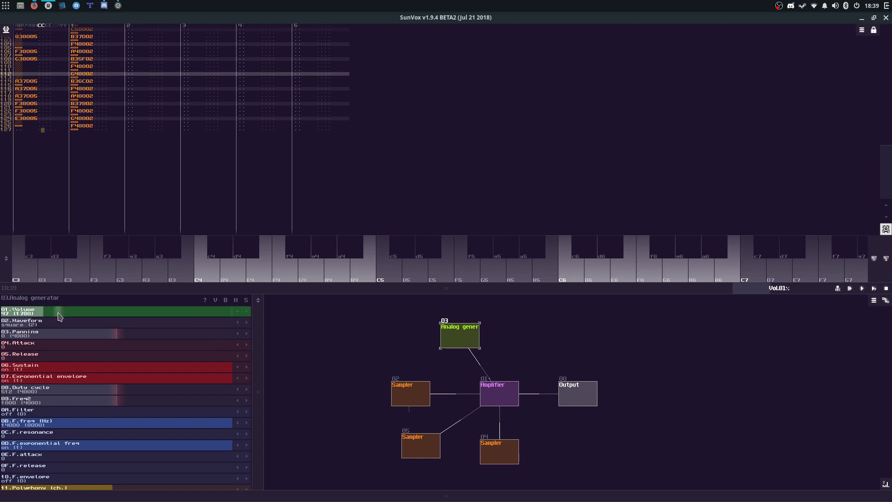
pyautogui.press('e')
pyautogui.press('u')
pyautogui.press('e')
pyautogui.press('u')
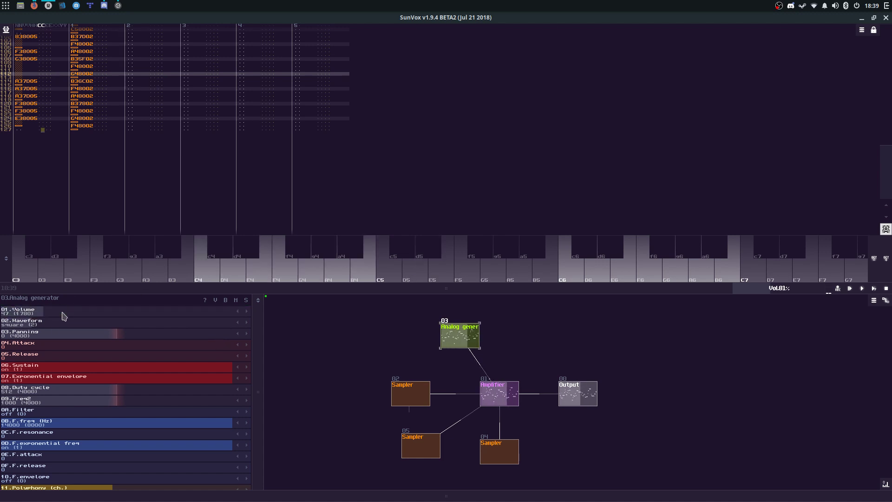
pyautogui.moveTo(96, 314); pyautogui.dragTo(81, 321)
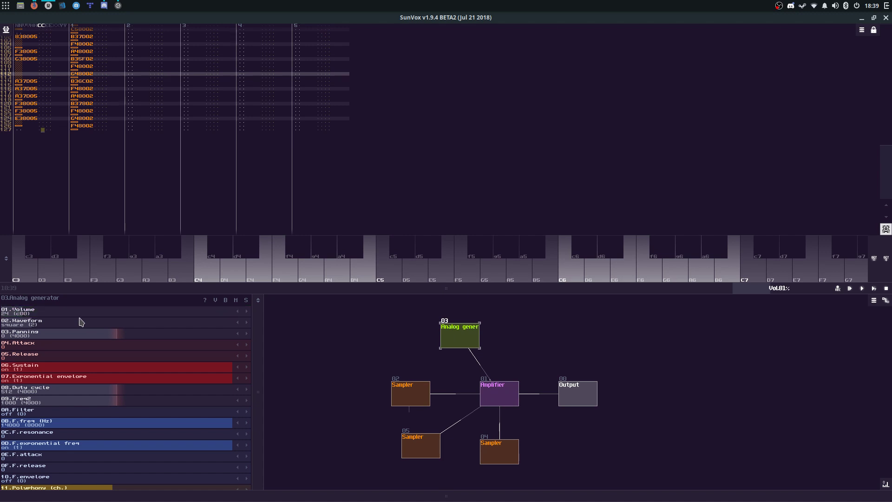
# Step: Audition melody ideas on the Analog generator by playing notes live without recording them
pyautogui.press('e')
pyautogui.press('u')
pyautogui.press('e')
pyautogui.press('u')
pyautogui.press('q')
pyautogui.press('e')
pyautogui.press('n')
pyautogui.press('e')
pyautogui.press('q')
pyautogui.press('u')
pyautogui.press('3')
pyautogui.press('c')
pyautogui.press('m')
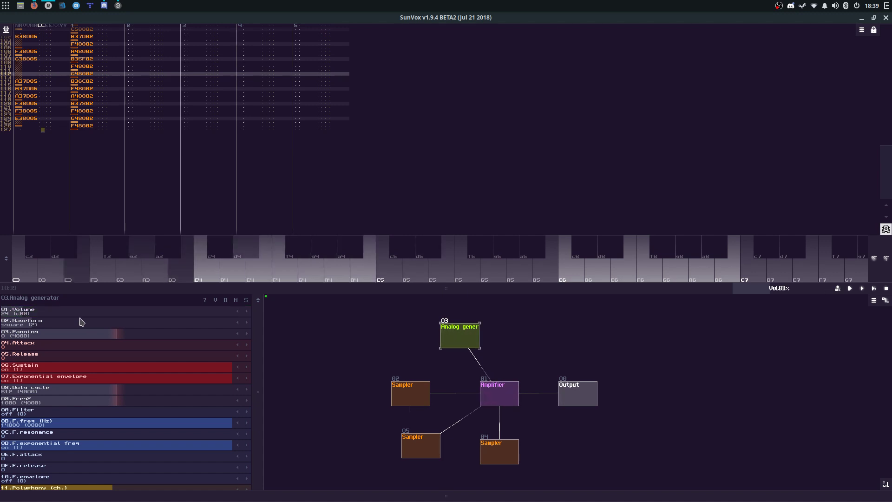
pyautogui.press('n')
pyautogui.press('e')
pyautogui.press('m')
pyautogui.press('e')
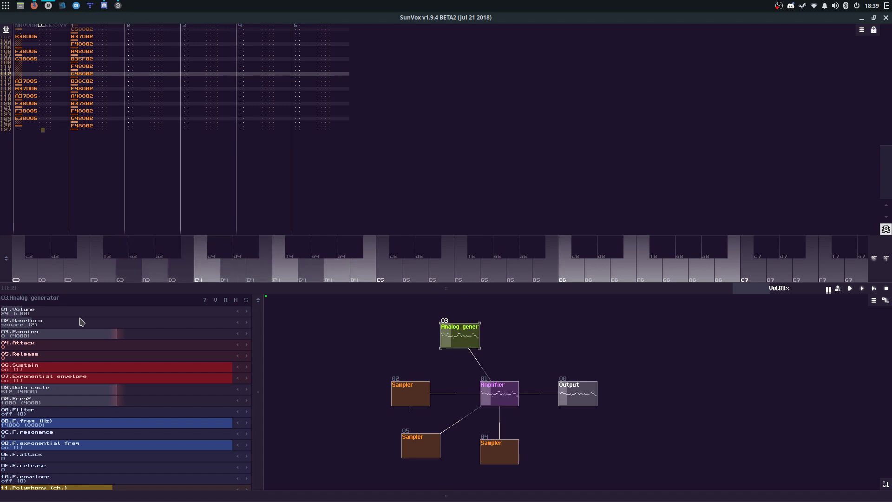
pyautogui.press('n')
pyautogui.press('e')
pyautogui.press('n')
pyautogui.press('e')
pyautogui.press('e')
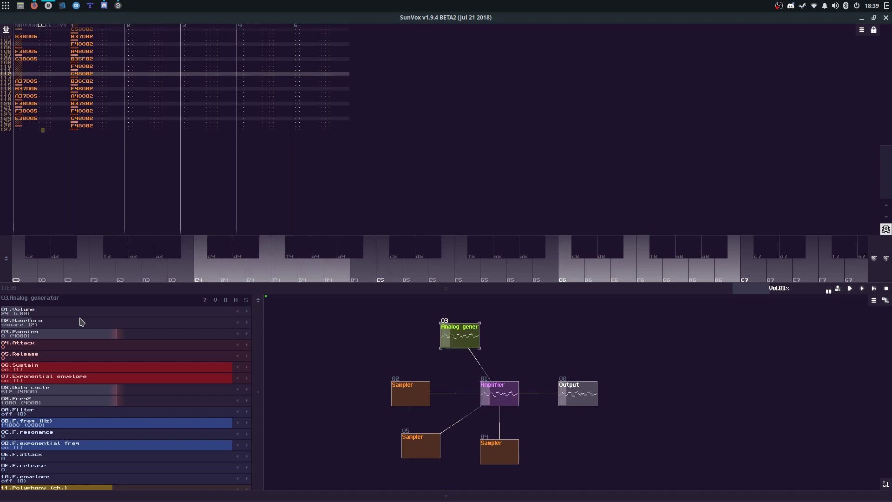
pyautogui.press('m')
pyautogui.press('3')
pyautogui.press('m')
pyautogui.press('w')
pyautogui.press('n')
pyautogui.press('e')
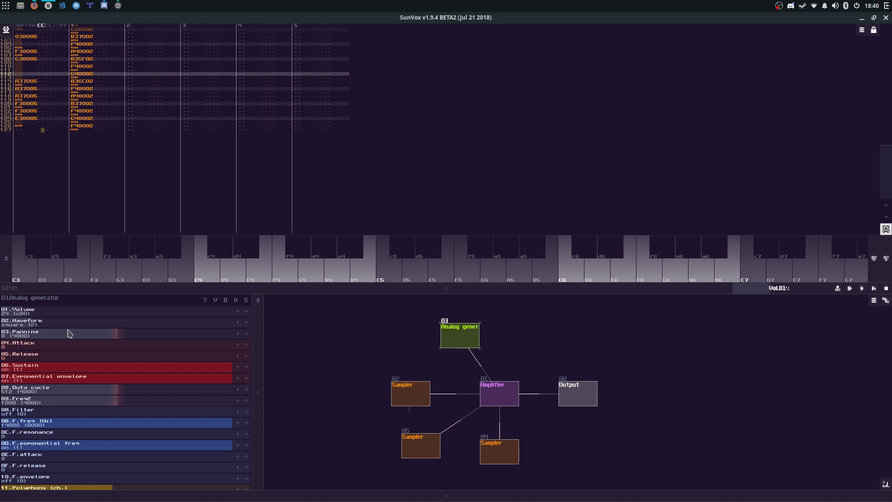
# Step: Select Sampler 04, resize the pattern, module and timeline areas to leave a tall module view, and start pattern playback
pyautogui.click(494, 449)
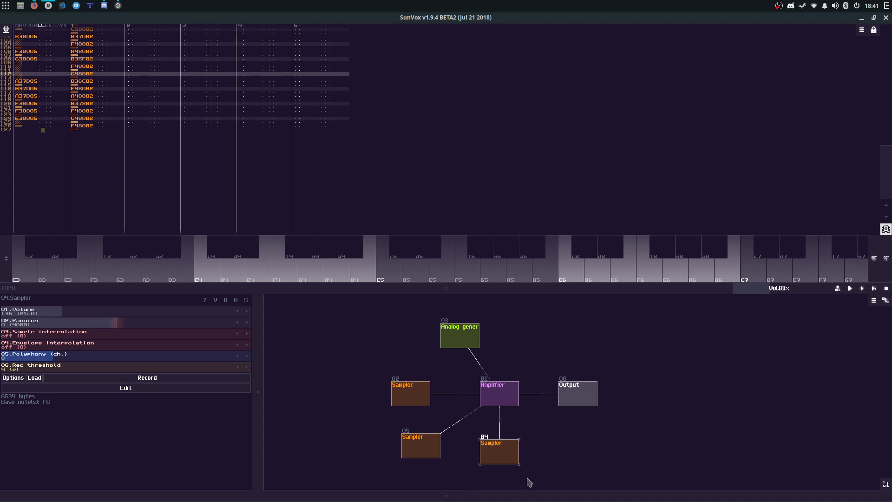
pyautogui.moveTo(527, 495); pyautogui.dragTo(533, 399)
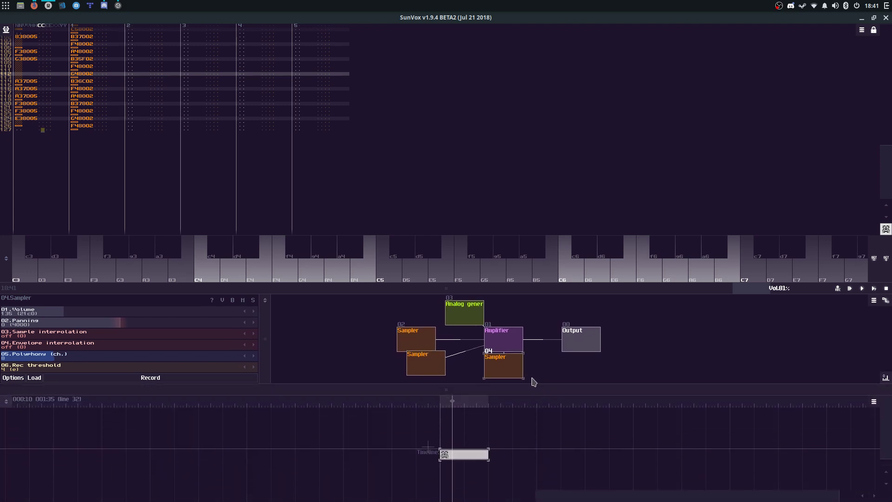
pyautogui.moveTo(553, 289); pyautogui.dragTo(556, 232)
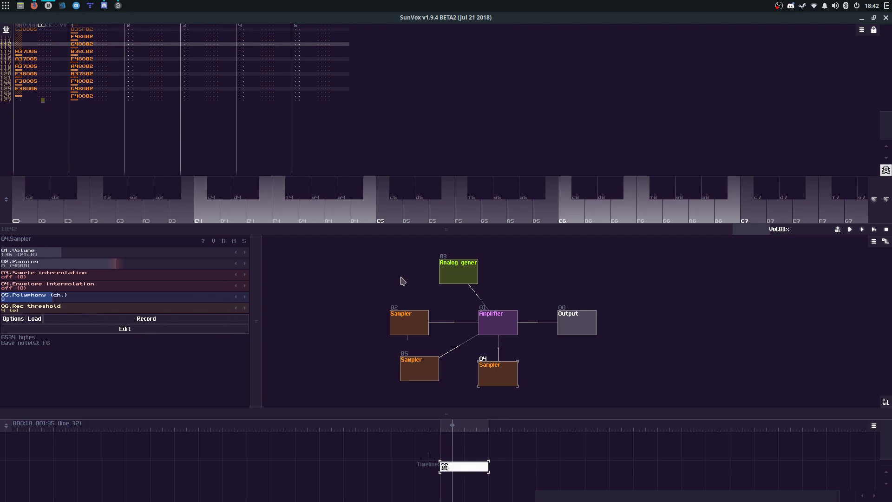
pyautogui.moveTo(415, 230); pyautogui.dragTo(431, 157)
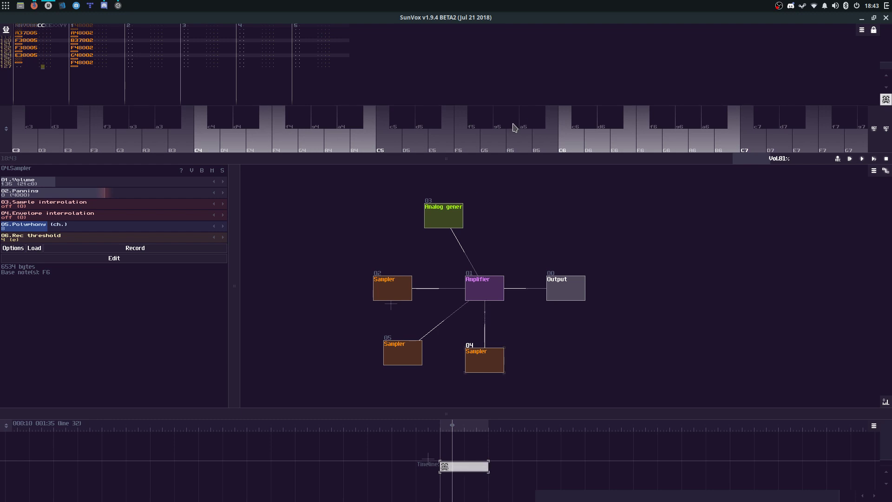
pyautogui.moveTo(512, 161); pyautogui.dragTo(512, 441)
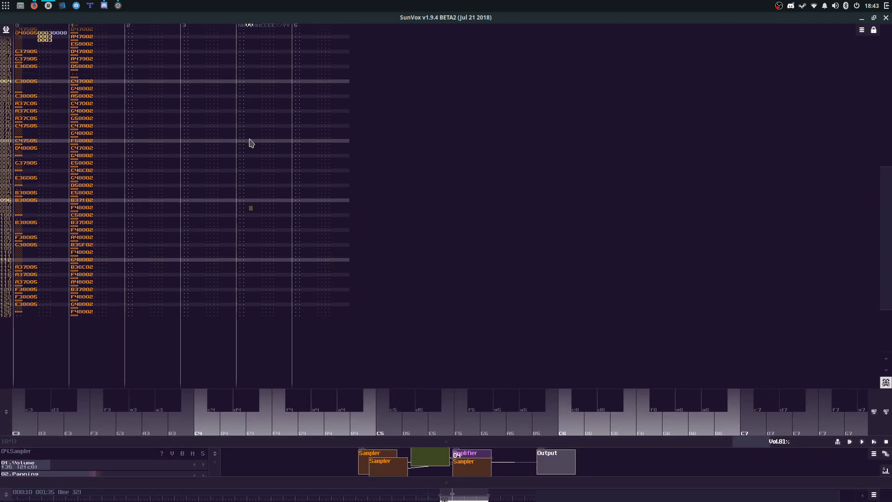
pyautogui.press('space')
pyautogui.moveTo(438, 441); pyautogui.dragTo(430, 339)
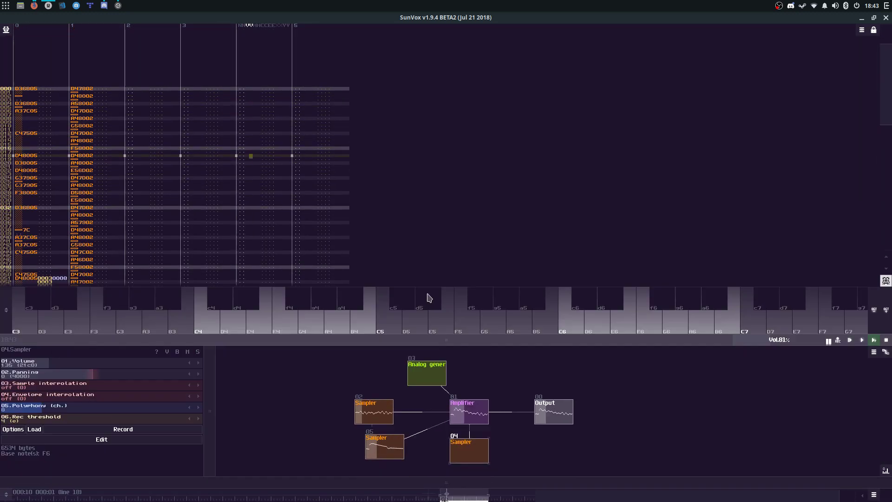
pyautogui.moveTo(428, 297); pyautogui.dragTo(428, 289)
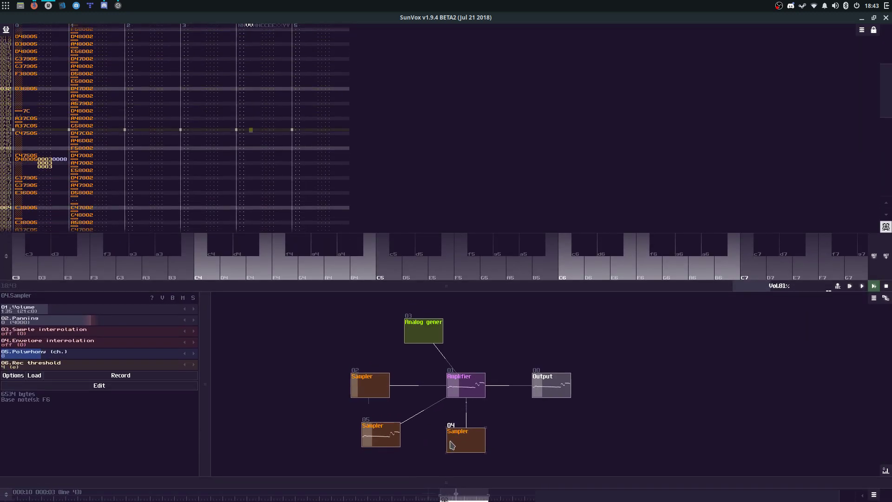
# Step: Paste a copy of Sampler 04 beside the Analog generator as a new module and connect it to the Amplifier
pyautogui.moveTo(452, 445)
pyautogui.mouseDown()
pyautogui.moveTo(442, 444)
pyautogui.moveTo(469, 448)
pyautogui.mouseUp()
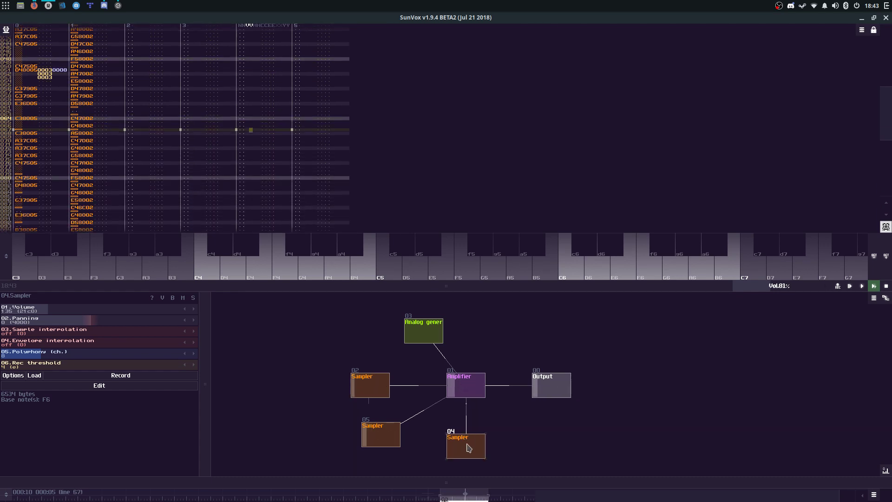
pyautogui.moveTo(488, 363); pyautogui.dragTo(491, 332)
pyautogui.hotkey('ctrl', 'v')
pyautogui.moveTo(493, 334); pyautogui.dragTo(469, 385)
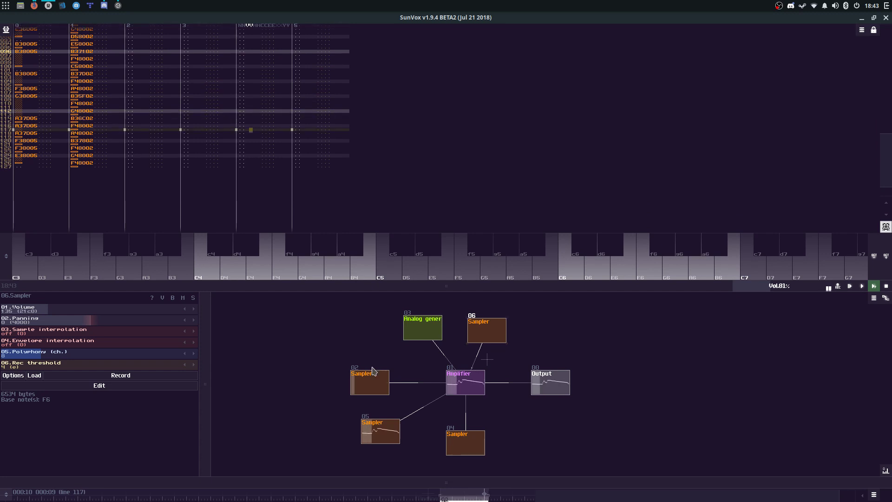
# Step: Move Sampler 02 slightly farther from the Amplifier and lower its volume to 136
pyautogui.moveTo(372, 371); pyautogui.dragTo(362, 371)
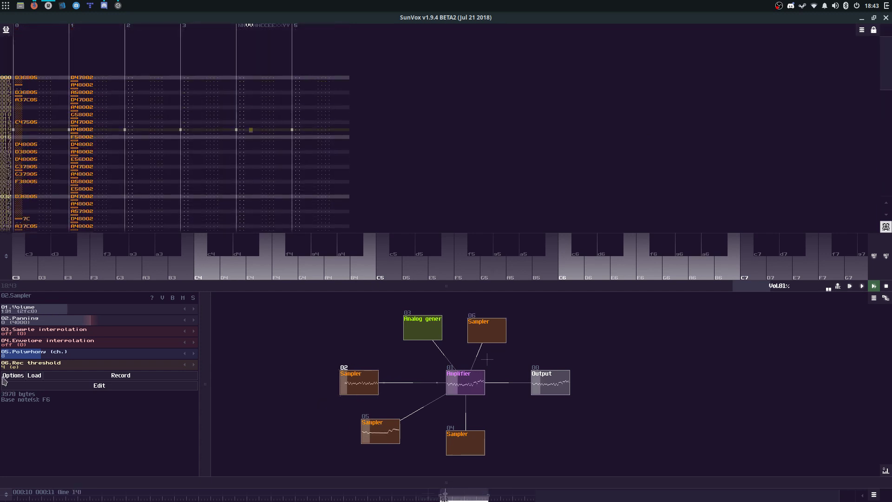
pyautogui.moveTo(67, 309); pyautogui.dragTo(48, 309)
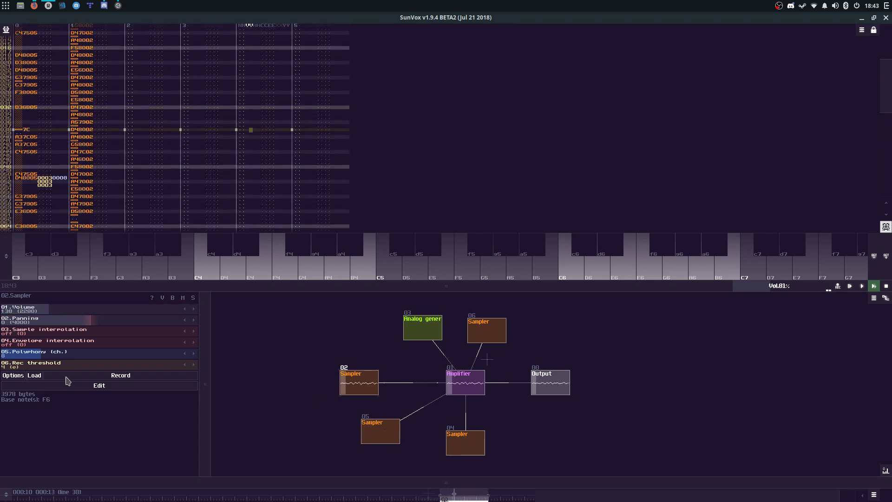
# Step: Try transposing all of track 1 by -12 semitones and set Sampler 02's volume to 168
pyautogui.doubleClick(76, 148)
pyautogui.rightClick(76, 147)
pyautogui.click(93, 199)
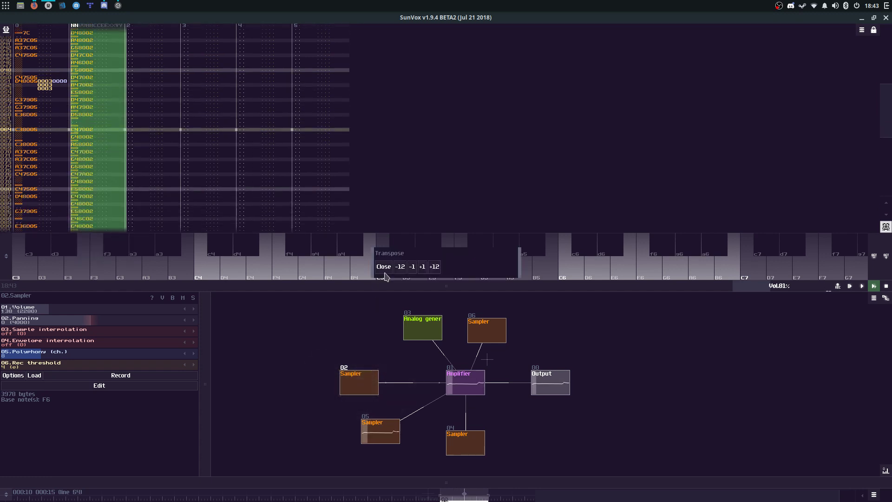
pyautogui.click(400, 267)
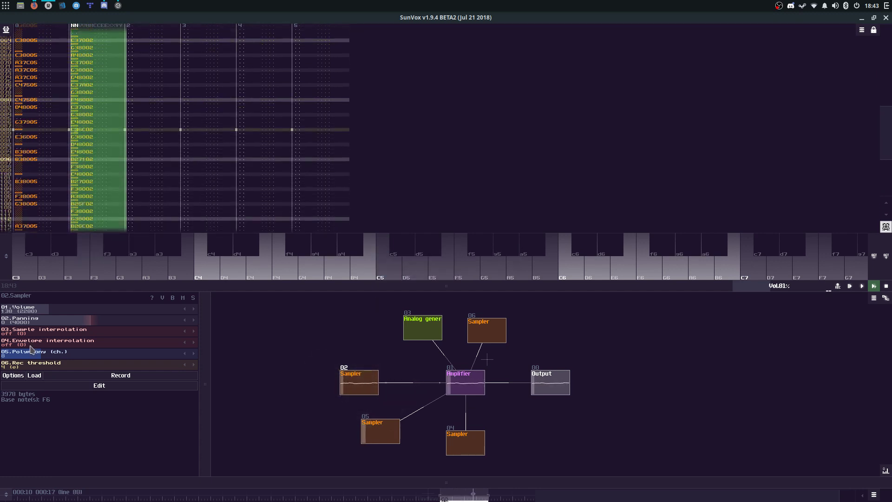
pyautogui.moveTo(38, 307); pyautogui.dragTo(48, 307)
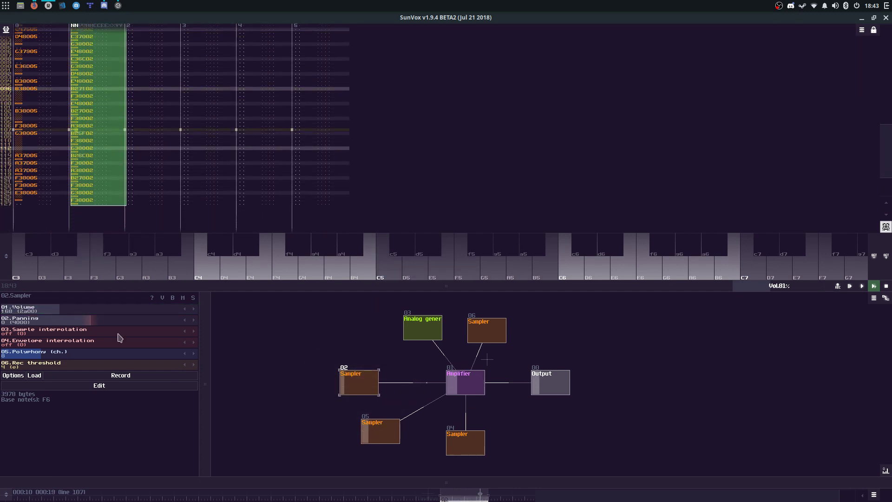
# Step: Preview bdrum3.wav and bohemian.wav from the ST-07 folder and load bohemian.wav into Sampler 06
pyautogui.click(489, 341)
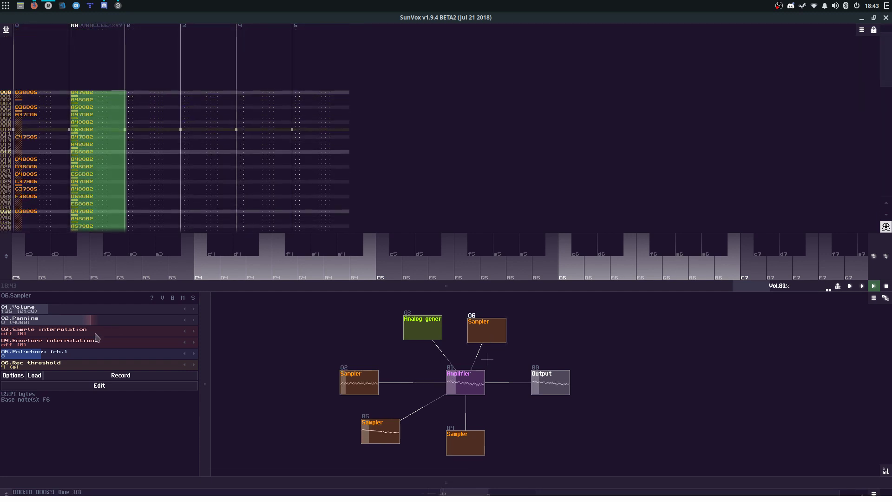
pyautogui.click(35, 375)
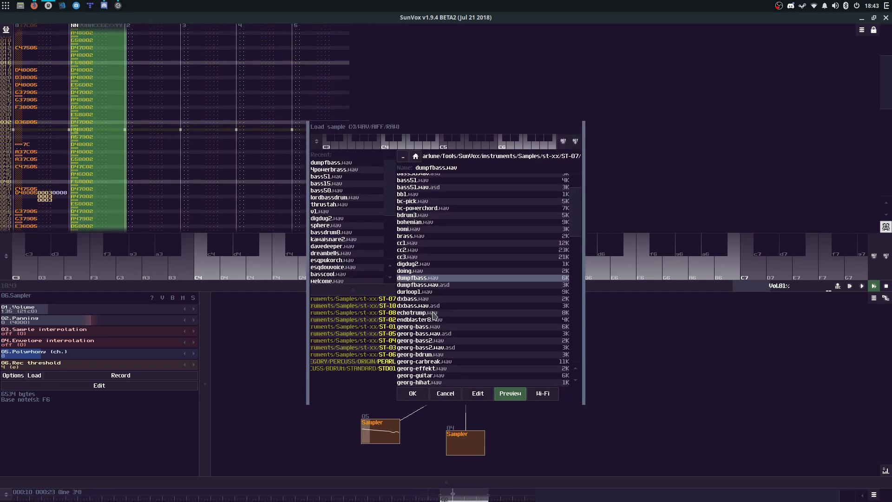
pyautogui.click(442, 217)
pyautogui.scroll(-5, 443, 247)
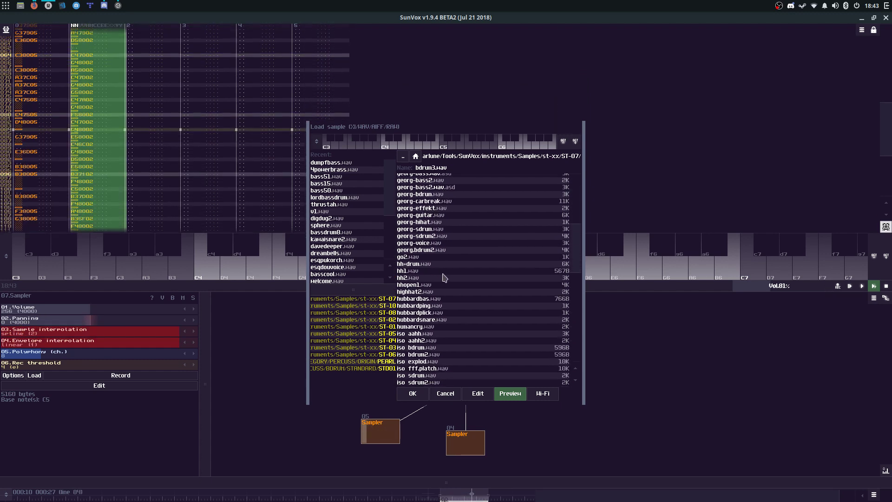
pyautogui.scroll(6, 444, 278)
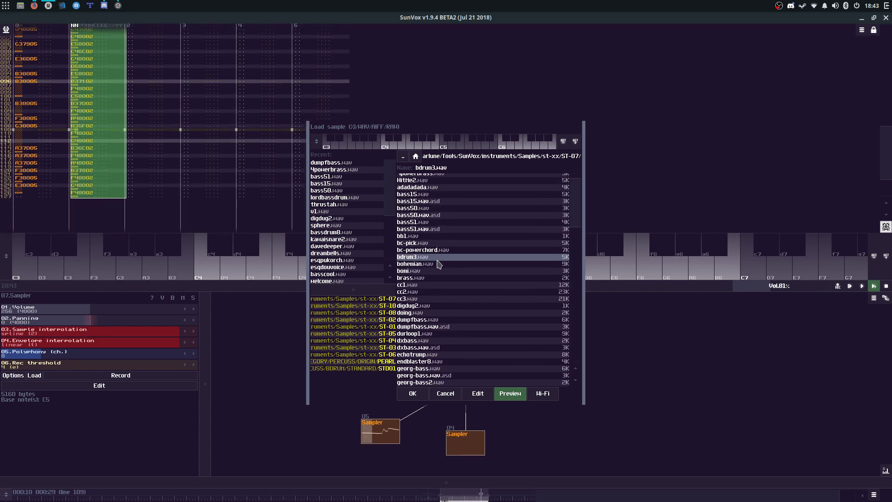
pyautogui.click(438, 263)
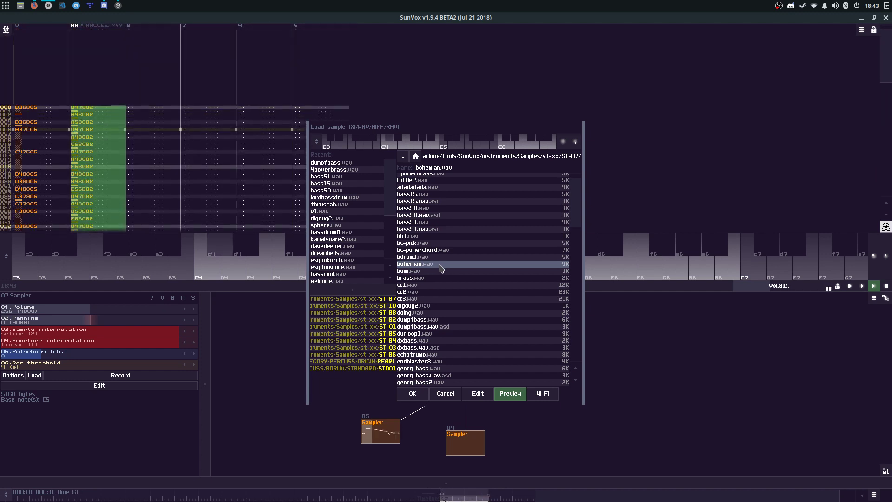
pyautogui.doubleClick(440, 264)
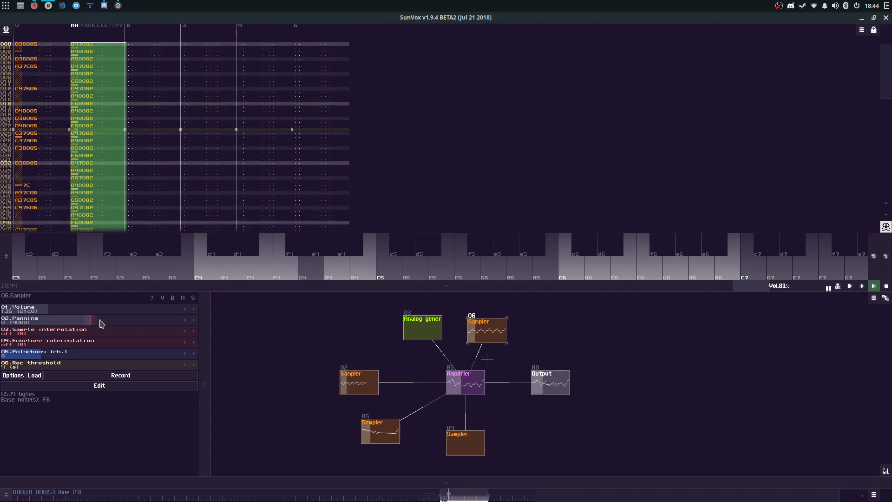
# Step: Set Sampler 06's polyphony to 1 and its sample's loop mode to ping-pong, then close the sample editor
pyautogui.click(5, 353)
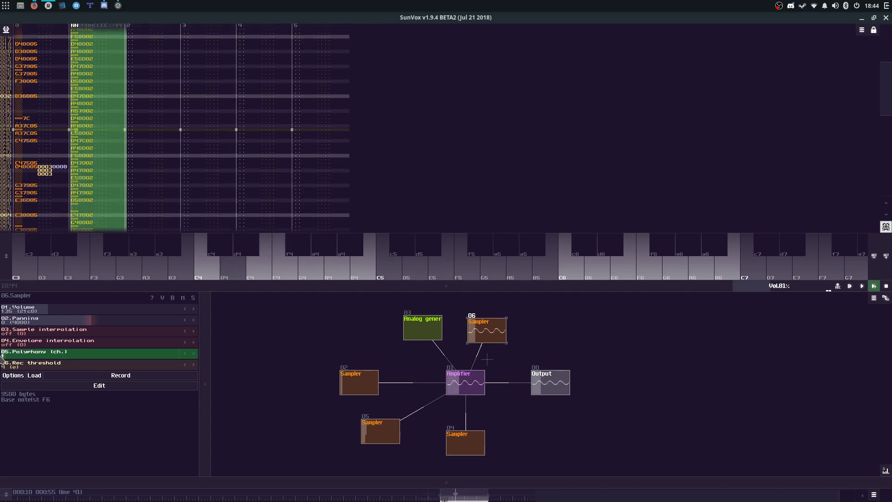
pyautogui.click(90, 386)
pyautogui.click(414, 328)
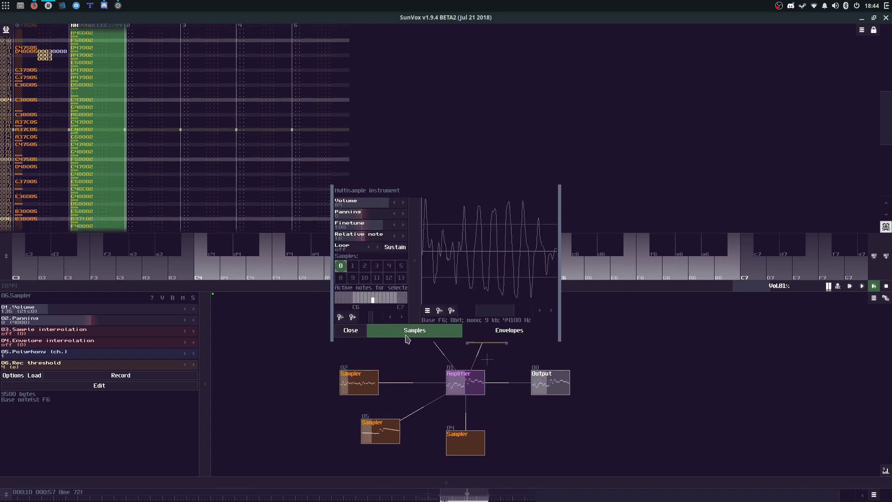
pyautogui.moveTo(353, 246)
pyautogui.mouseDown()
pyautogui.moveTo(449, 270)
pyautogui.moveTo(466, 256)
pyautogui.moveTo(519, 256)
pyautogui.mouseUp()
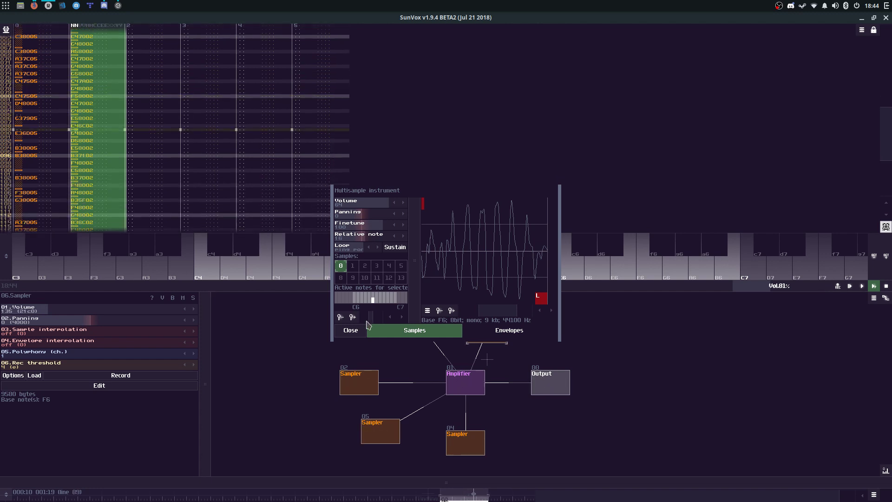
pyautogui.click(352, 330)
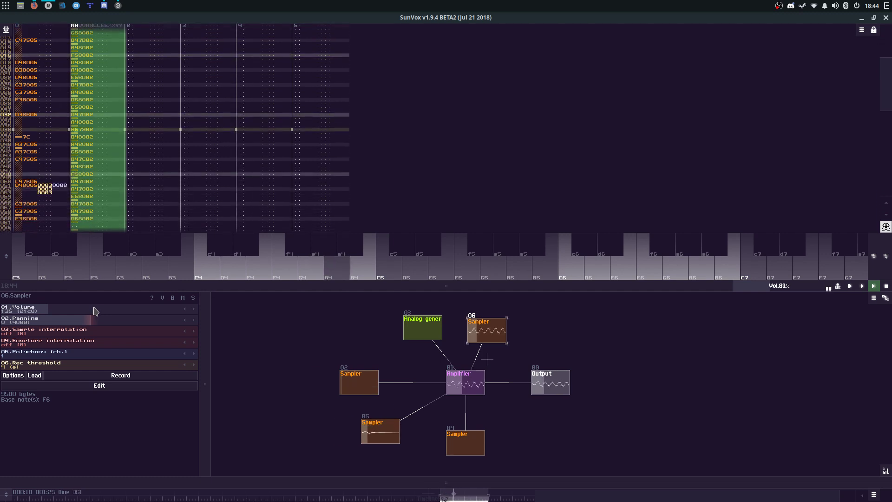
# Step: Reopen Sampler 06's sample and shorten its loop by moving the end marker earlier and the start marker later in the waveform
pyautogui.click(55, 386)
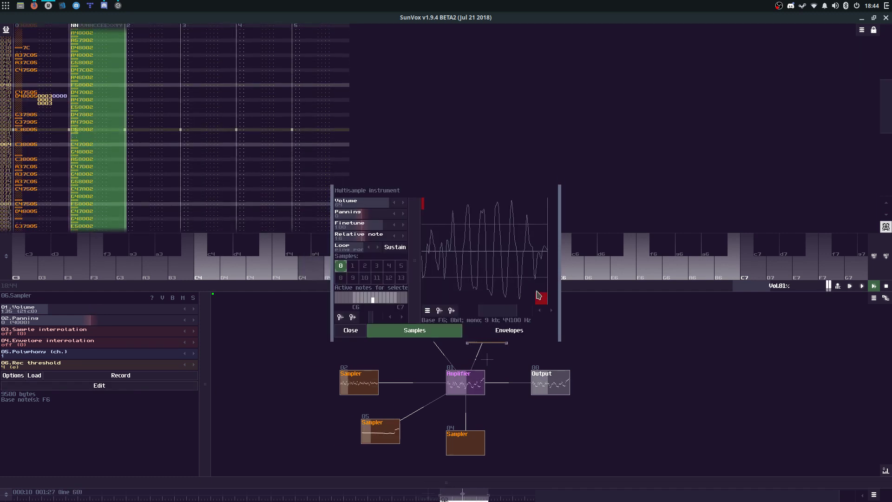
pyautogui.moveTo(542, 301); pyautogui.dragTo(506, 301)
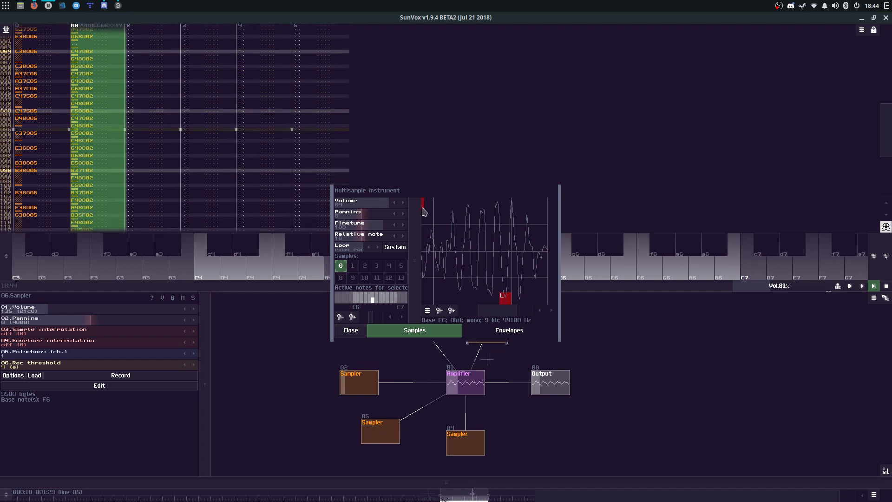
pyautogui.moveTo(424, 204); pyautogui.dragTo(458, 203)
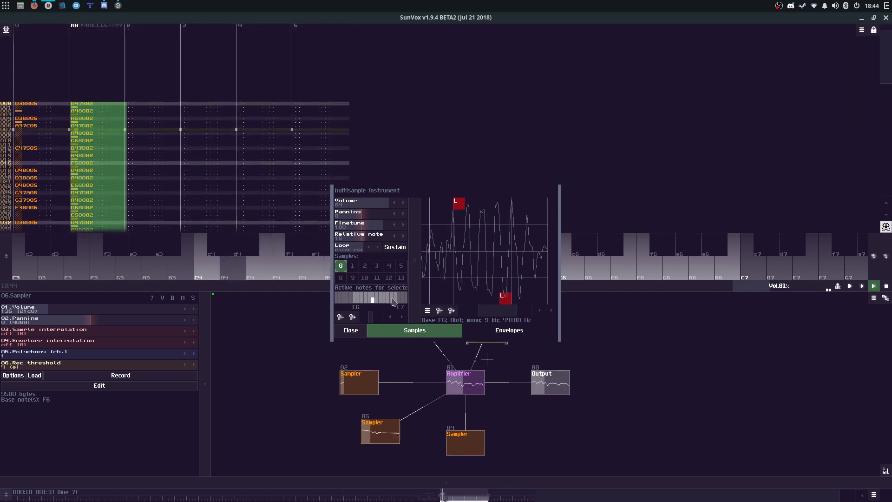
# Step: Close Sampler 06's sample editor, enlarge the module view by shrinking the pattern area above it, and stop playback
pyautogui.click(350, 330)
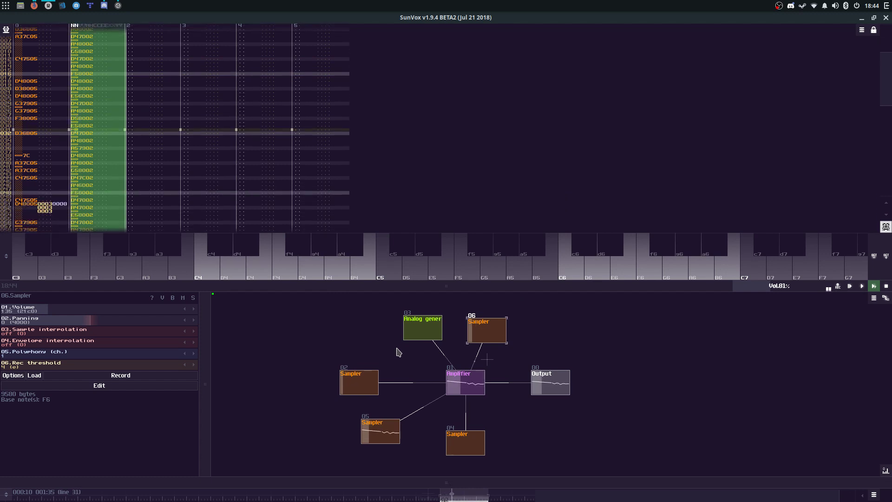
pyautogui.moveTo(460, 286); pyautogui.dragTo(481, 168)
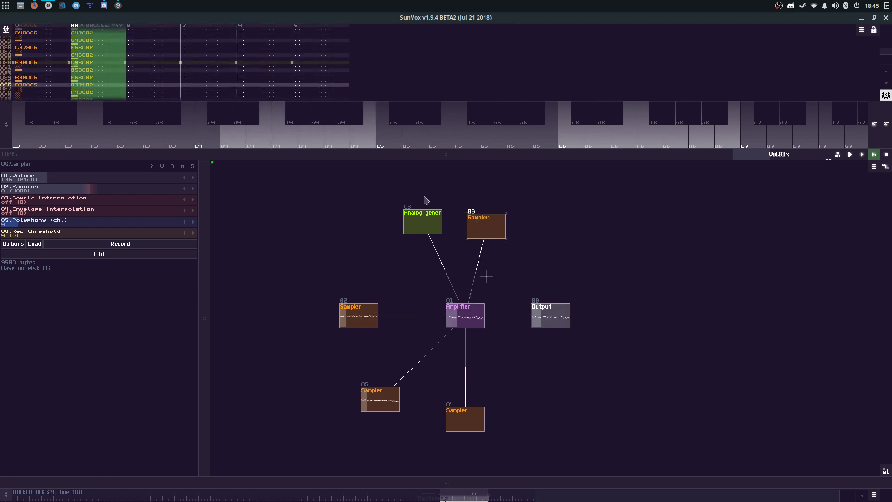
pyautogui.press('space')
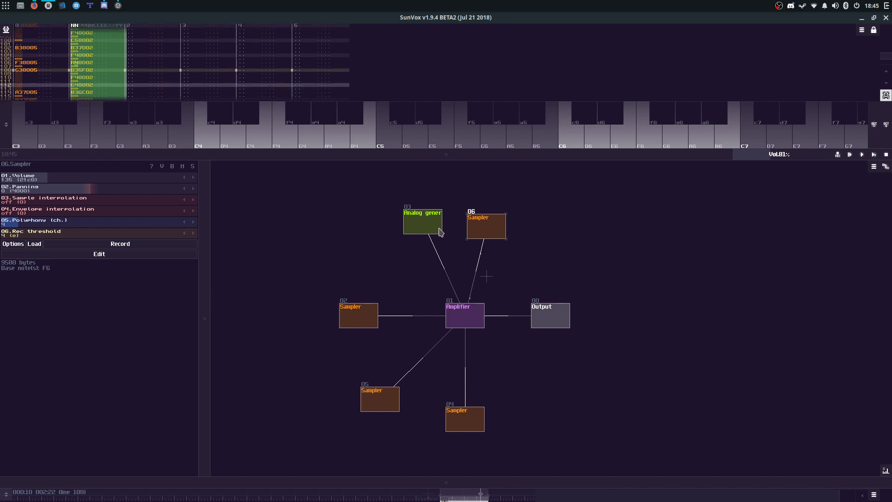
# Step: Duplicate Sampler 06, place the copy beside it with its Amplifier connection, and rename the original module to Acc
pyautogui.press('e')
pyautogui.press('w')
pyautogui.press('e')
pyautogui.hotkey('ctrl', 'v')
pyautogui.moveTo(529, 246); pyautogui.dragTo(526, 260)
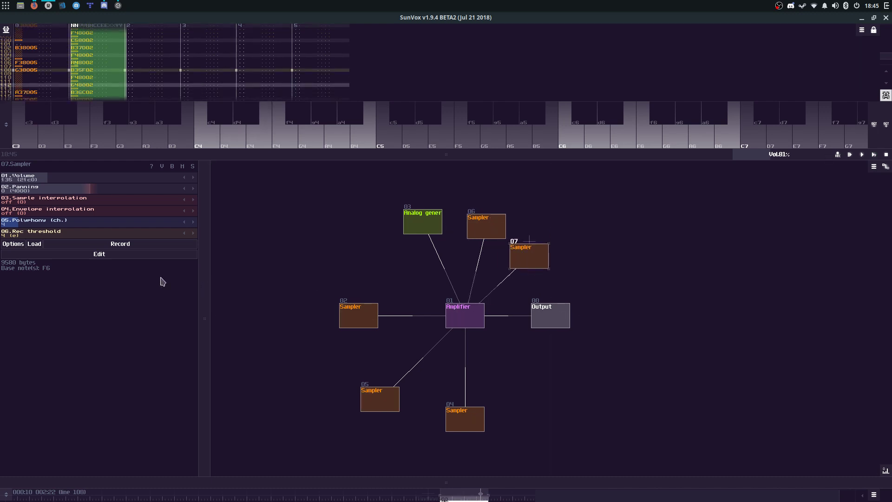
pyautogui.doubleClick(484, 235)
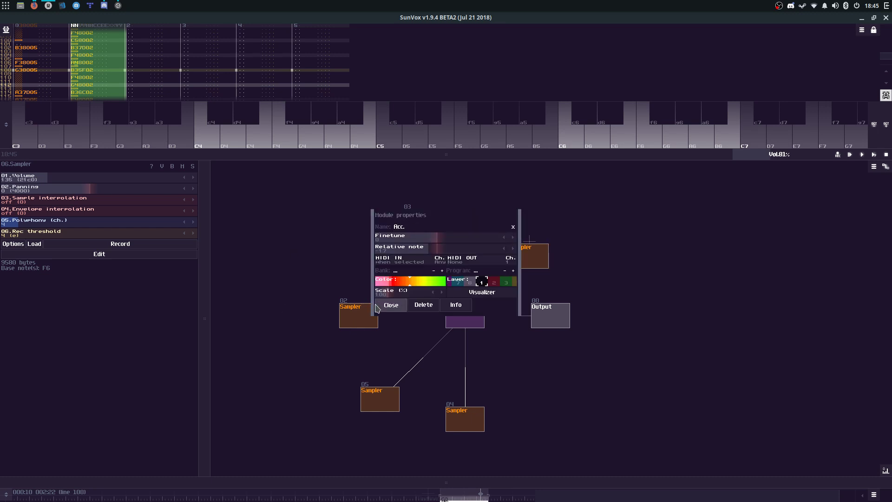
pyautogui.click(389, 305)
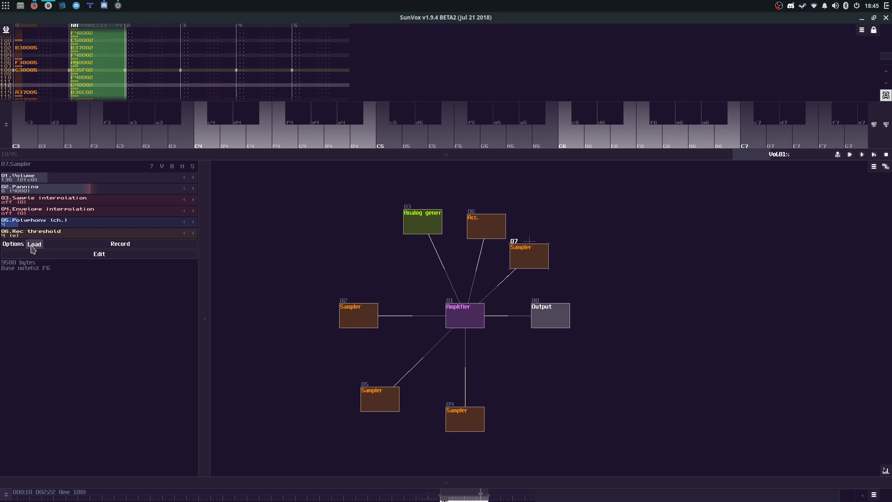
# Step: Browse the ST-07 folder for a new sample for Sampler 07 and preview digdug2.wav
pyautogui.click(34, 244)
pyautogui.scroll(-3, 432, 279)
pyautogui.click(433, 260)
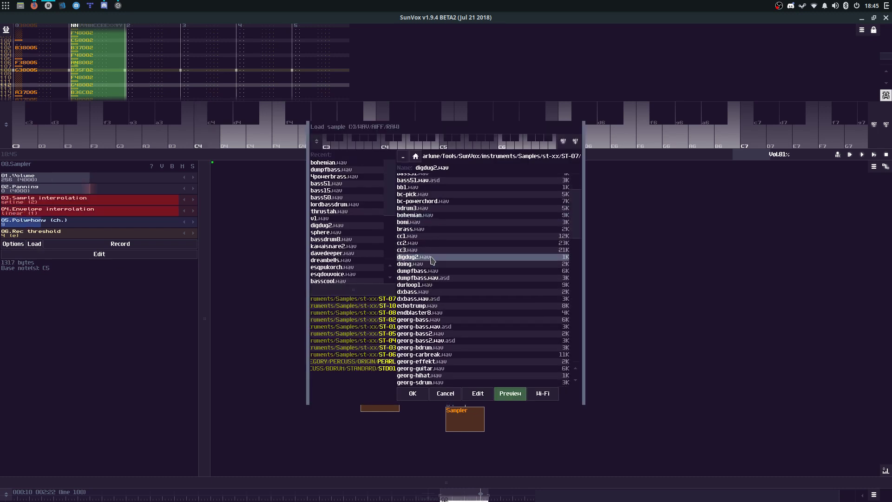
# Step: Preview the endblaster8.wav and iso aahh.wav samples in the ST-07 folder
pyautogui.scroll(-3, 433, 265)
pyautogui.click(439, 264)
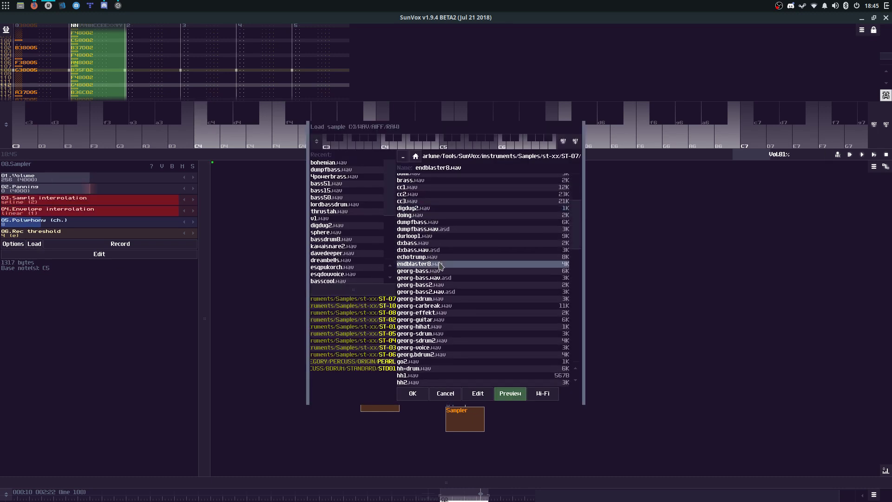
pyautogui.scroll(-6, 440, 265)
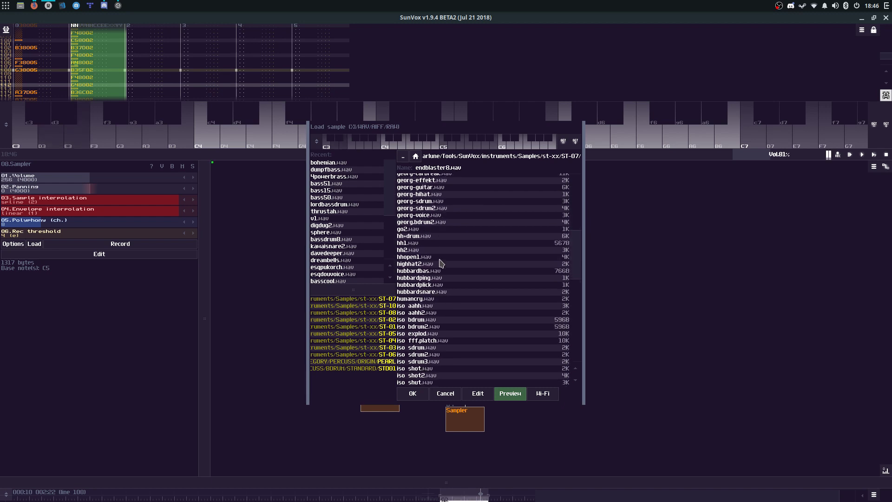
pyautogui.scroll(-3, 441, 278)
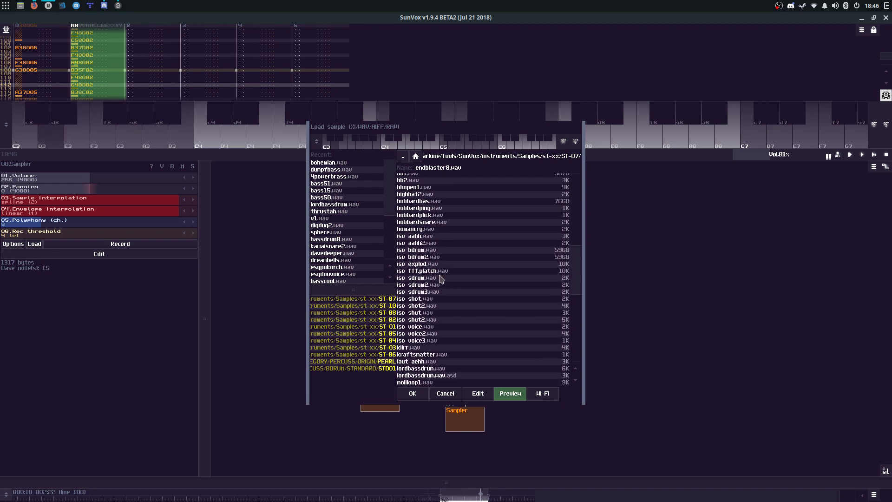
pyautogui.click(438, 238)
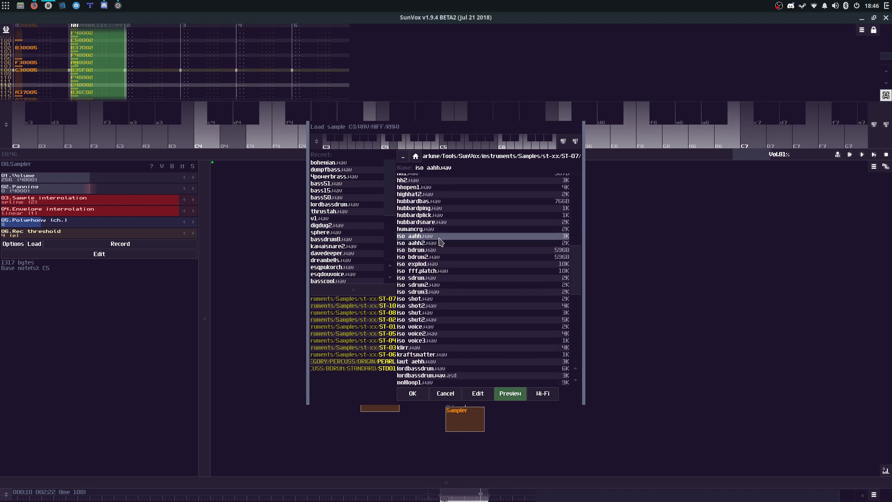
# Step: Audition sdrum2, scnep, skriik, skrook, snare17 and snurre5, and load snare5.wav into Sampler 07
pyautogui.scroll(-8, 436, 260)
pyautogui.click(433, 257)
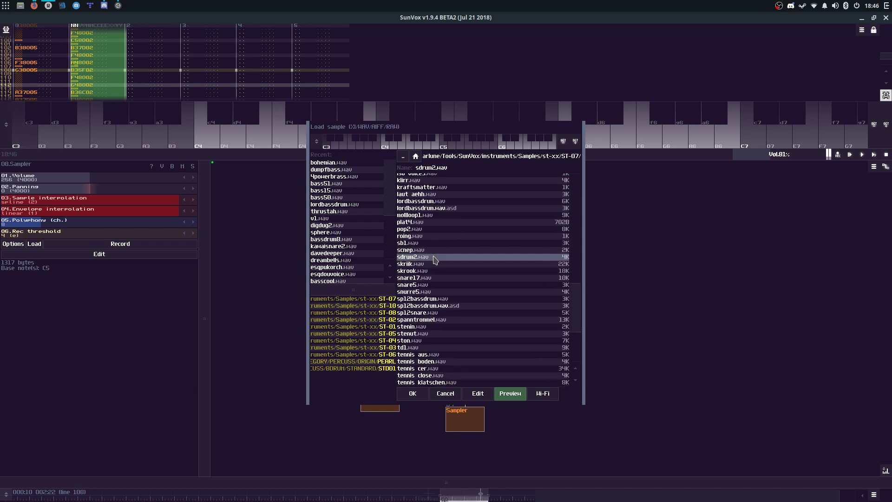
pyautogui.click(435, 250)
pyautogui.click(422, 263)
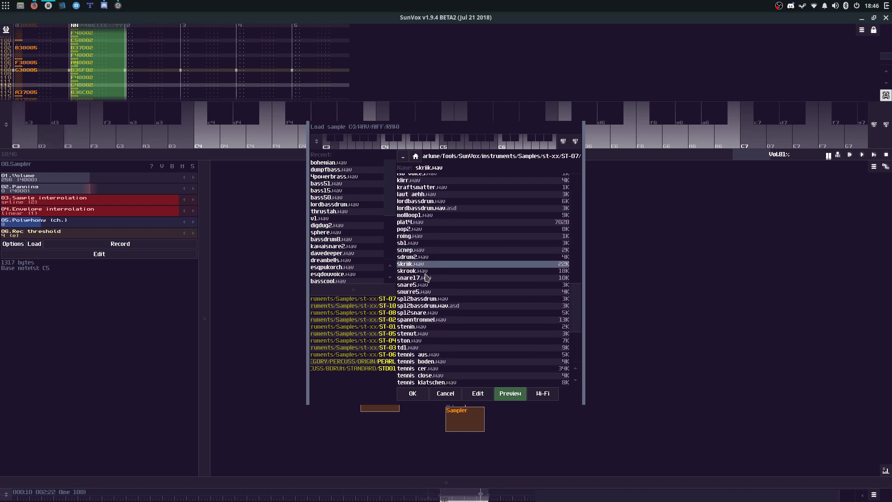
pyautogui.click(423, 271)
pyautogui.click(427, 278)
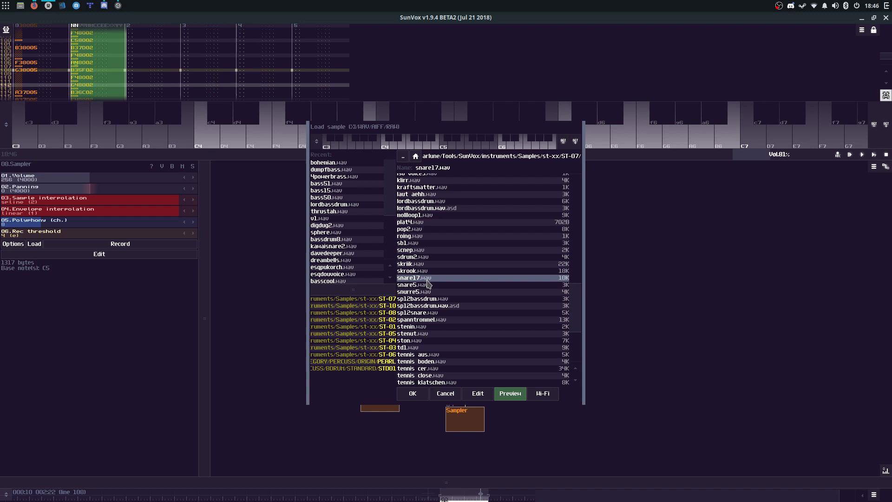
pyautogui.click(430, 257)
pyautogui.click(428, 285)
pyautogui.click(426, 292)
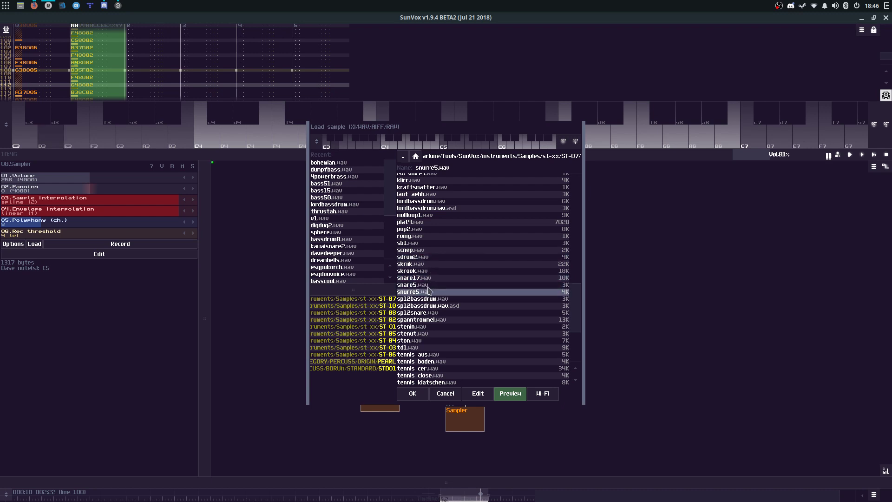
pyautogui.click(411, 287)
pyautogui.press('Return')
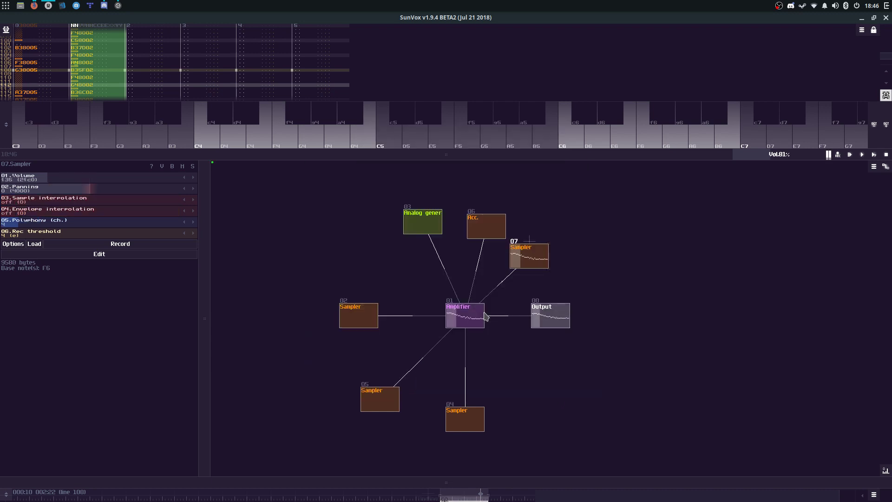
# Step: Move Sampler 07 beside Sampler 04 below the Amplifier, and paste a copy of it above, linked to the Amplifier
pyautogui.moveTo(527, 257); pyautogui.dragTo(538, 416)
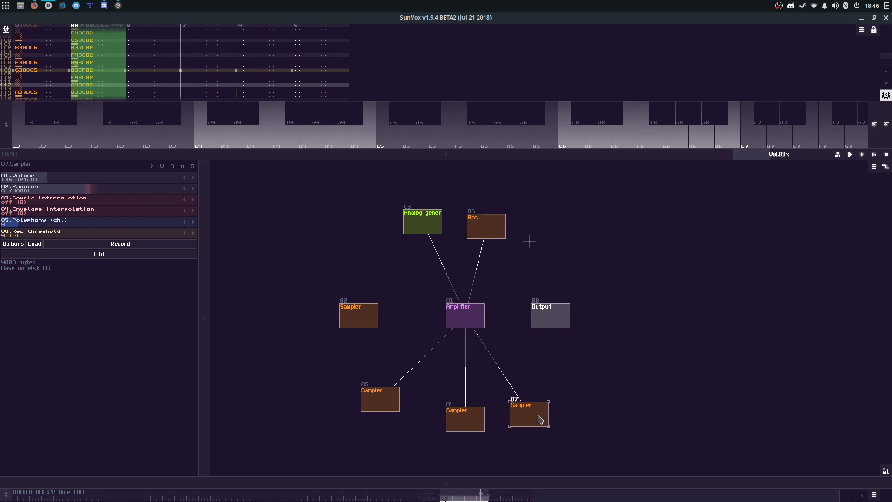
pyautogui.click(547, 261)
pyautogui.hotkey('ctrl', 'v')
pyautogui.moveTo(546, 261); pyautogui.dragTo(460, 311)
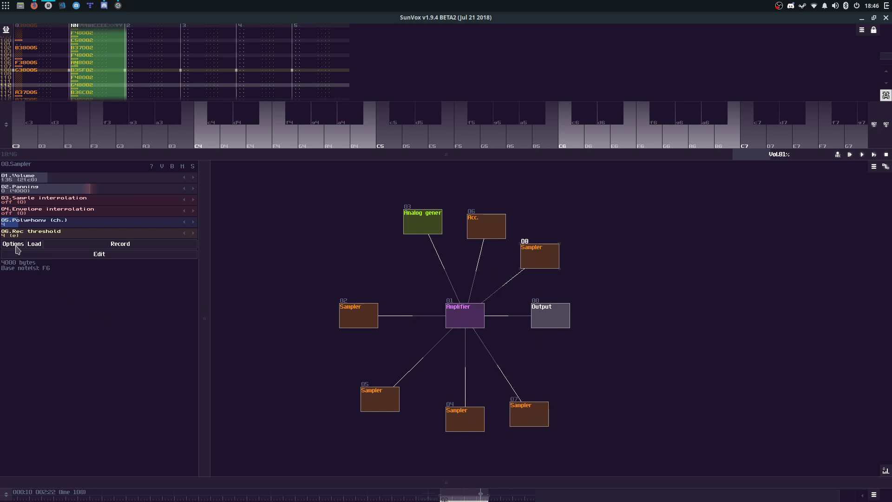
# Step: Open sample loading for Sampler 08 and preview tennis aus.wav, tennis boden.wav, tennissay0.wav and thrustah.wav
pyautogui.click(35, 244)
pyautogui.scroll(-5, 423, 309)
pyautogui.click(445, 238)
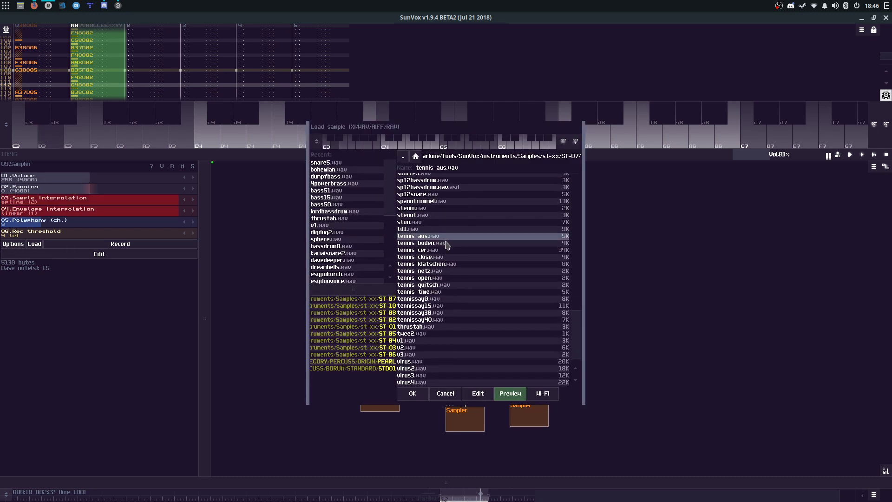
pyautogui.press('Down')
pyautogui.press('Down')
pyautogui.press('Up')
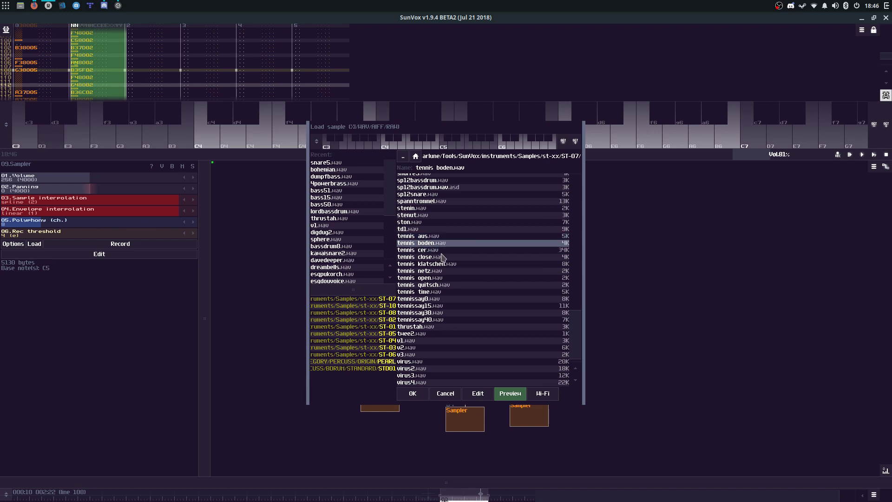
pyautogui.click(442, 298)
pyautogui.scroll(-2, 437, 318)
pyautogui.click(436, 314)
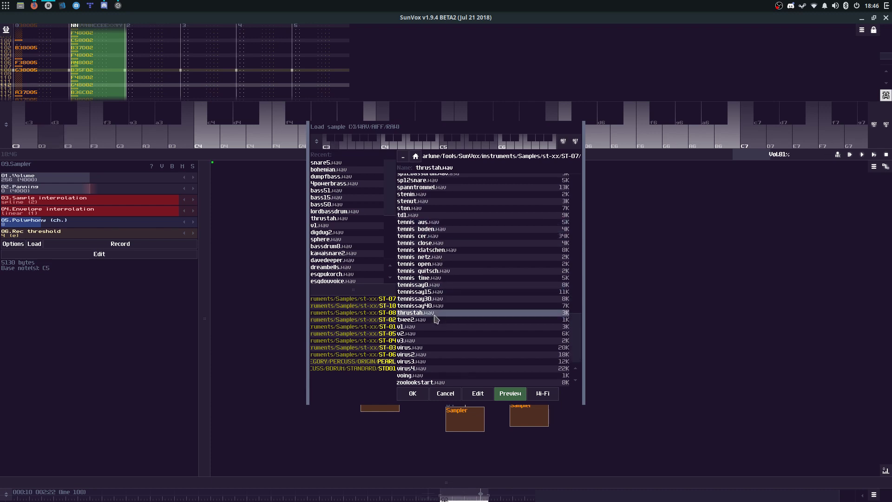
# Step: Audition twee2.wav, virus.wav and zoolookstart.wav by playing a test note on each
pyautogui.click(431, 320)
pyautogui.press('x')
pyautogui.click(424, 355)
pyautogui.click(423, 350)
pyautogui.press('x')
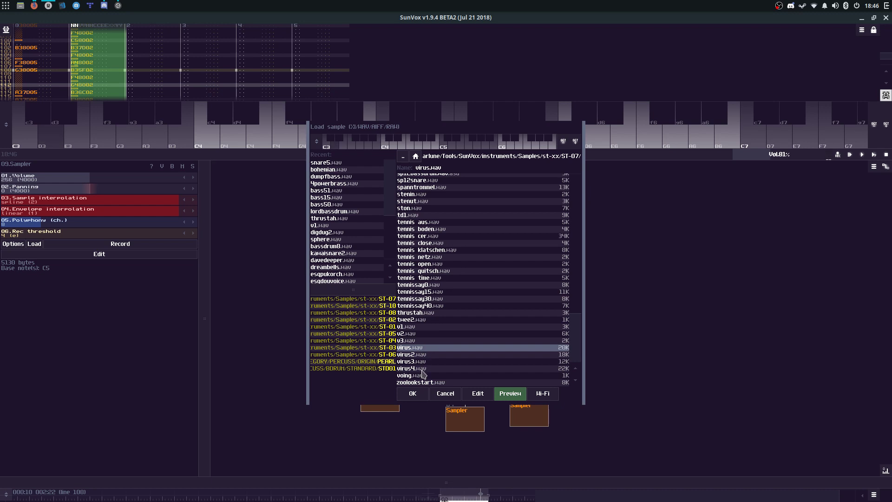
pyautogui.click(424, 382)
pyautogui.press('x')
pyautogui.press('x')
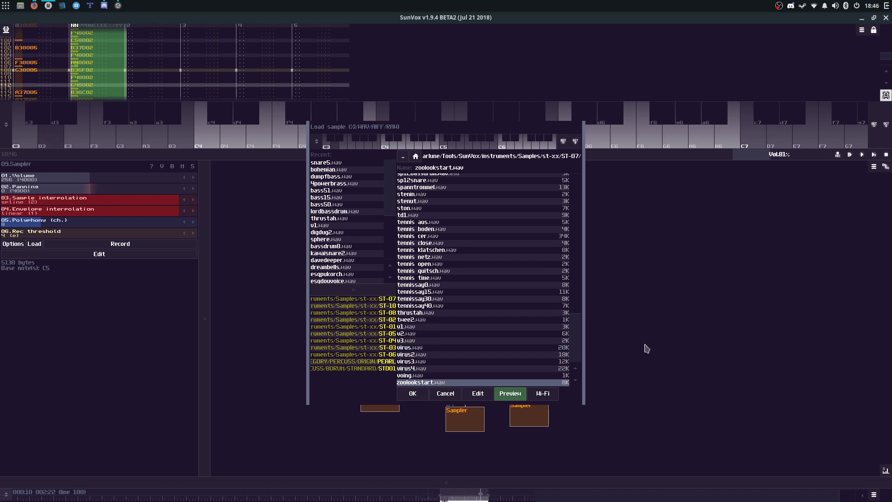
# Step: Audition 16tom2.wav, 16snared.wav, 16basb.wav and 4powerbrass.wav, and select zoolookstart.wav again for preview
pyautogui.moveTo(581, 344); pyautogui.dragTo(579, 195)
pyautogui.click(438, 190)
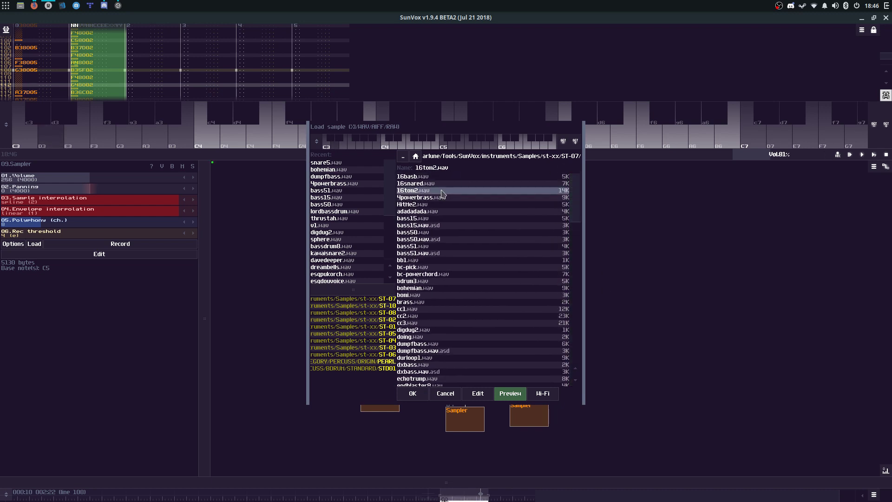
pyautogui.press('x')
pyautogui.press('Up')
pyautogui.press('x')
pyautogui.press('Up')
pyautogui.press('x')
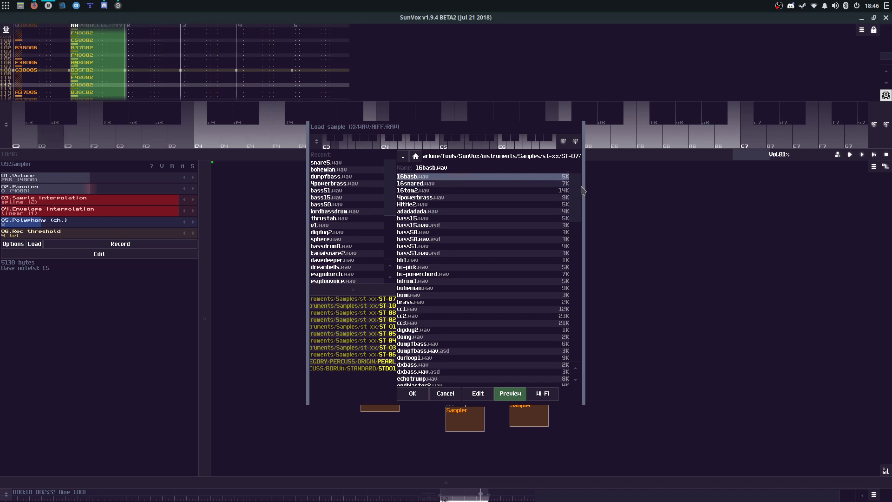
pyautogui.press('x')
pyautogui.moveTo(580, 187); pyautogui.dragTo(574, 346)
pyautogui.click(495, 196)
pyautogui.press('x')
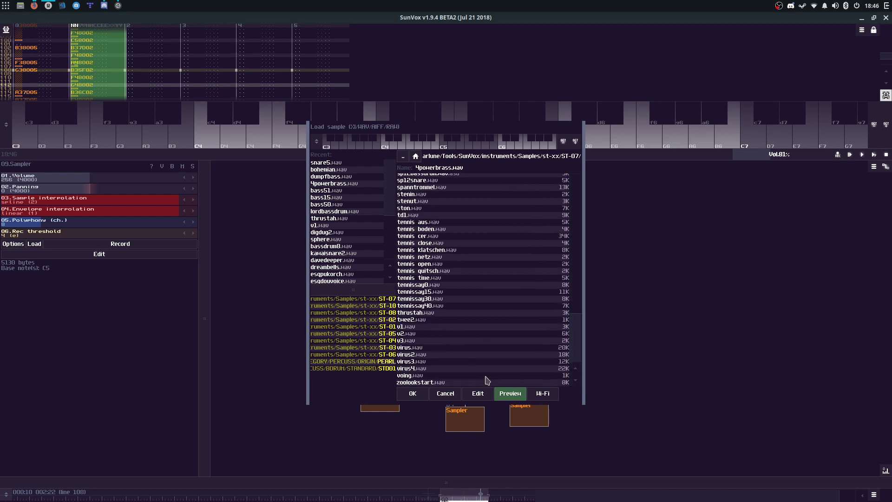
pyautogui.click(487, 380)
# Step: Go up to the st-xx folder and turn off sample and envelope interpolation on the preview Sampler while playing test notes
pyautogui.click(403, 160)
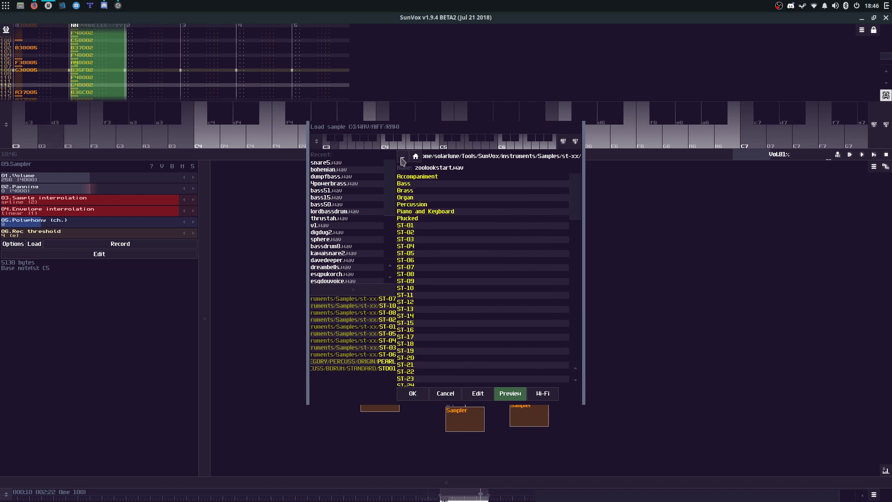
pyautogui.press('x')
pyautogui.press('x')
pyautogui.scroll(-2, 83, 222)
pyautogui.press('x')
pyautogui.scroll(-2, 84, 200)
pyautogui.press('x')
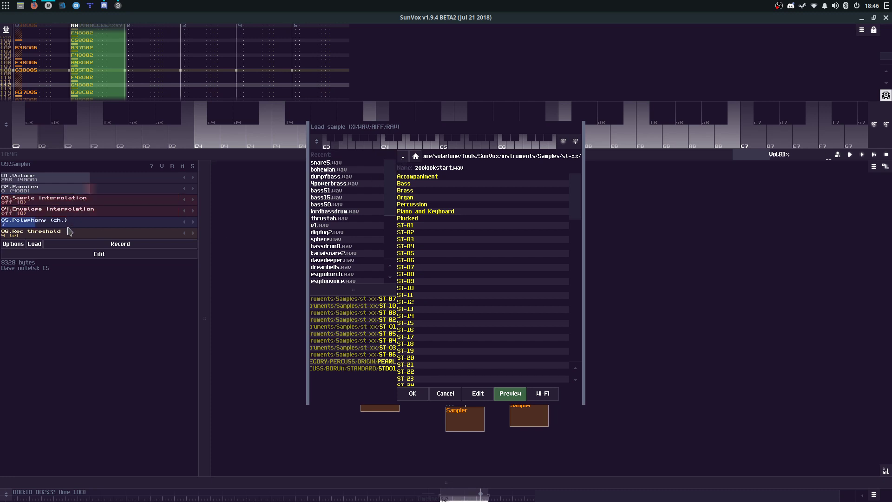
# Step: Play melodies with the zoolookstart.wav preview to judge its sound, and close the sample loader without loading a file
pyautogui.press('x')
pyautogui.press('b')
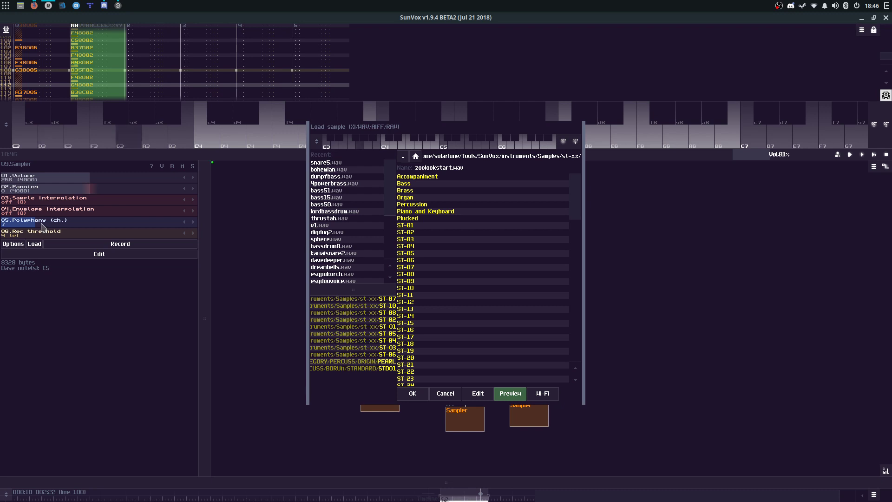
pyautogui.press('b')
pyautogui.press('x')
pyautogui.press('x')
pyautogui.press('n')
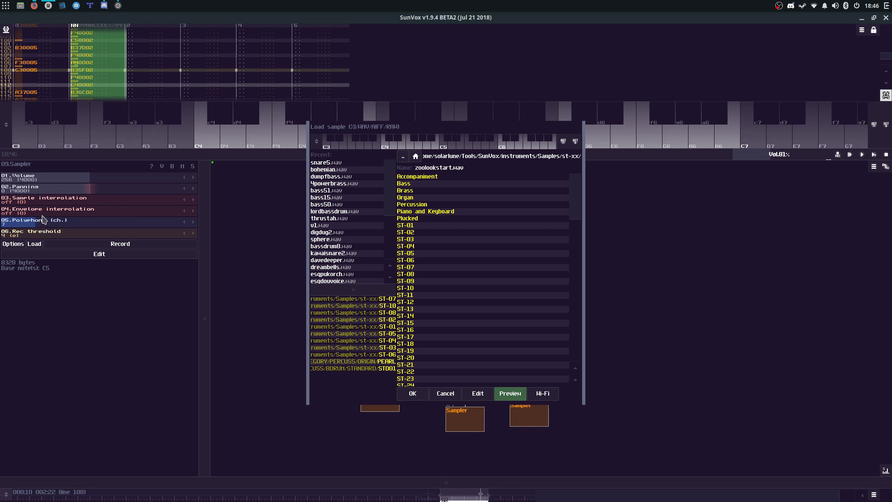
pyautogui.press('6')
pyautogui.press('s')
pyautogui.press('h')
pyautogui.press('c')
pyautogui.press('c')
pyautogui.press('g')
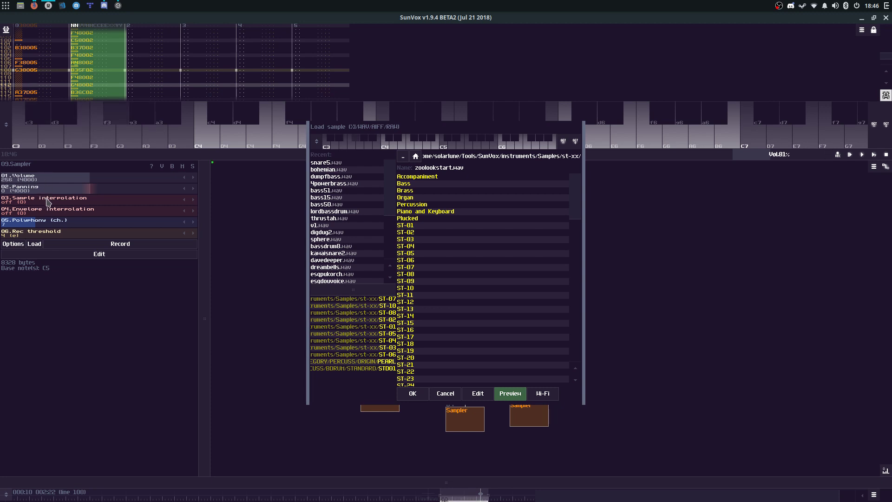
pyautogui.press('m')
pyautogui.press('h')
pyautogui.press('c')
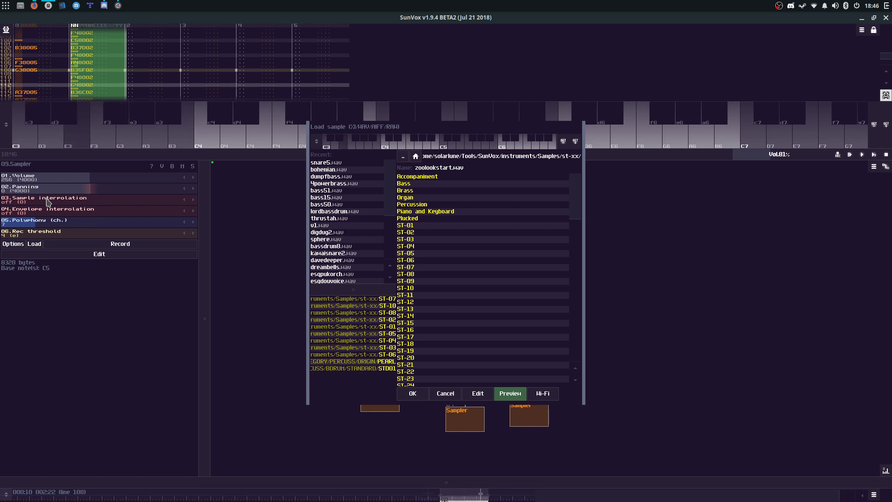
pyautogui.press('c')
pyautogui.press('g')
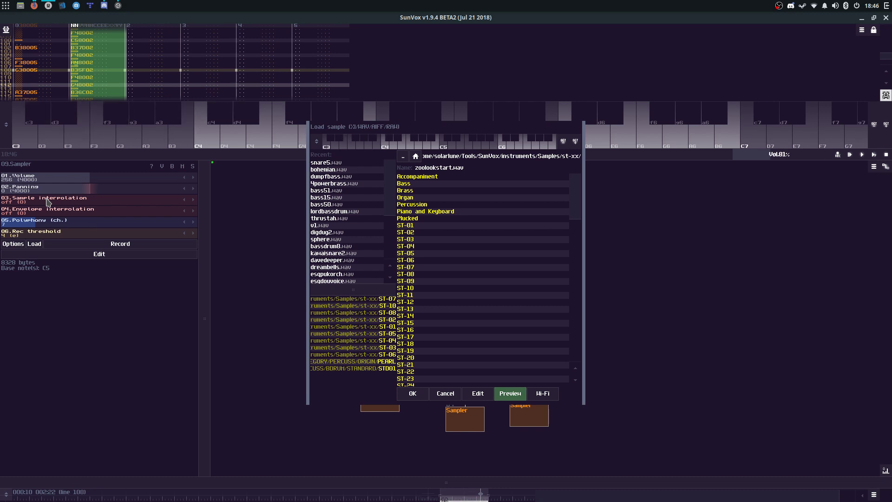
pyautogui.press('m')
pyautogui.press('g')
pyautogui.press('h')
pyautogui.press('g')
pyautogui.press('h')
pyautogui.press('s')
pyautogui.press('c')
pyautogui.press('h')
pyautogui.press('d')
pyautogui.press('m')
pyautogui.press('c')
pyautogui.press('h')
pyautogui.press('c')
pyautogui.press('h')
pyautogui.press('z')
pyautogui.press('m')
pyautogui.press('z')
pyautogui.press('m')
pyautogui.click(433, 393)
# Step: Launch a second SunVox window without restoring the previous session
pyautogui.rightClick(48, 6)
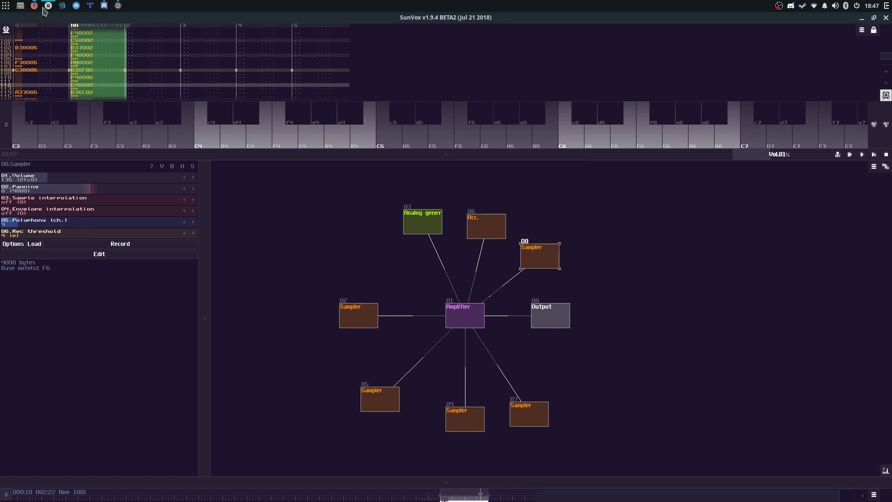
pyautogui.click(5, 5)
pyautogui.click(48, 6)
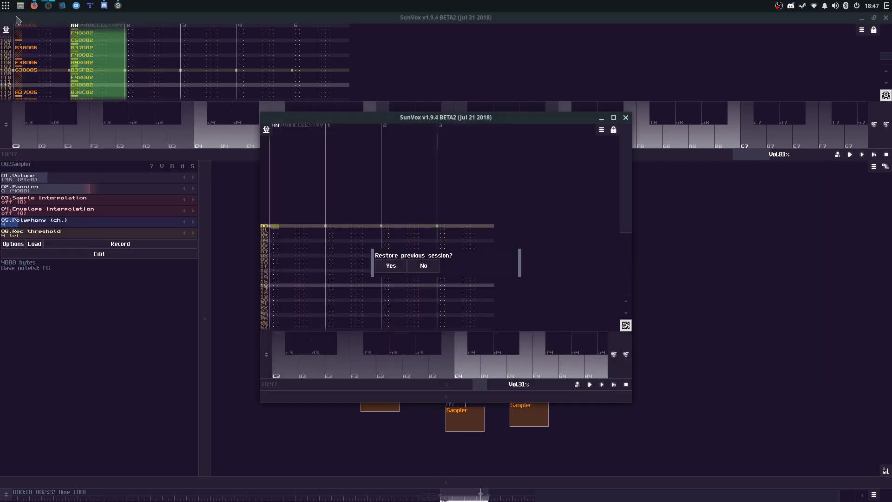
pyautogui.click(424, 267)
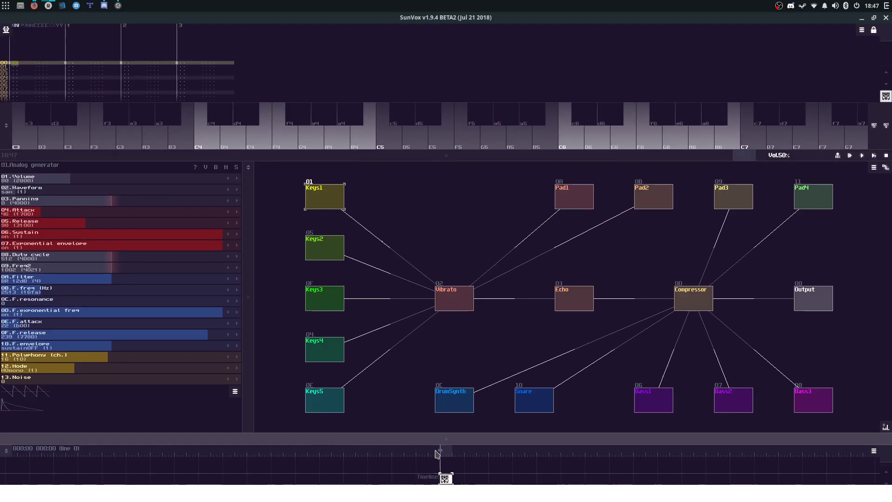
# Step: Enlarge the timeline area and start a new empty project in the second window
pyautogui.moveTo(436, 451); pyautogui.dragTo(439, 422)
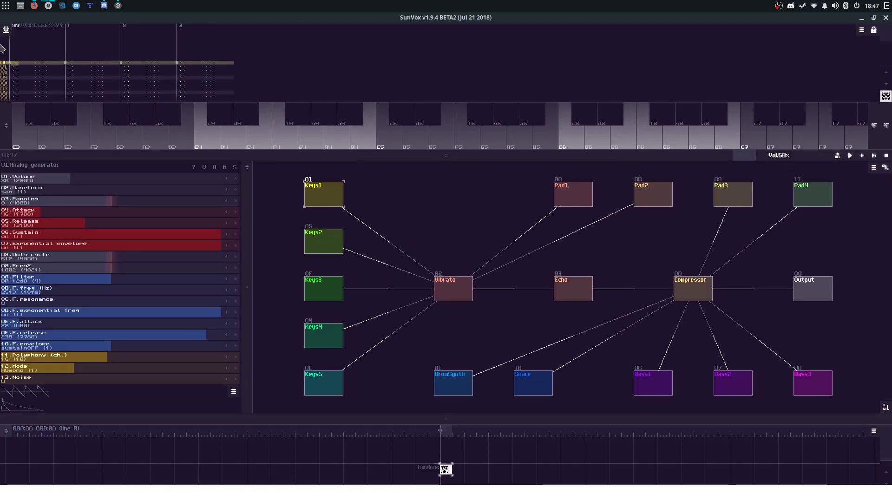
pyautogui.click(6, 31)
pyautogui.click(5, 40)
pyautogui.press('Escape')
pyautogui.click(6, 30)
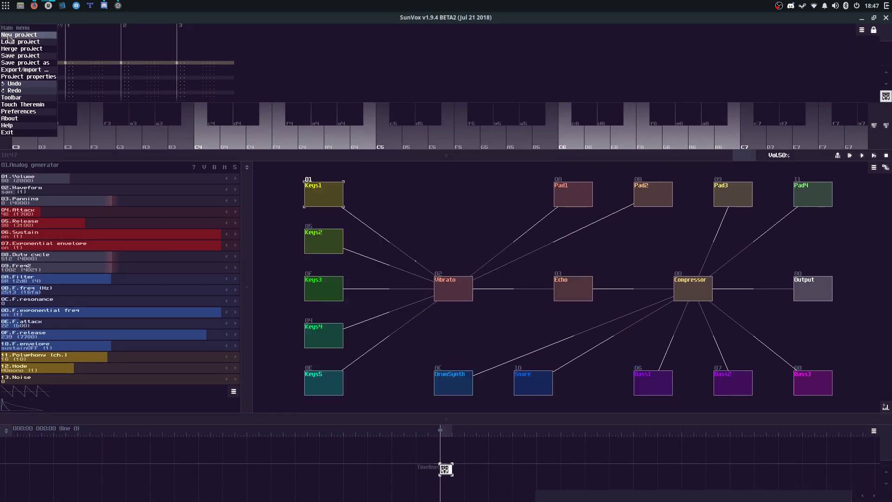
pyautogui.click(6, 34)
pyautogui.click(411, 265)
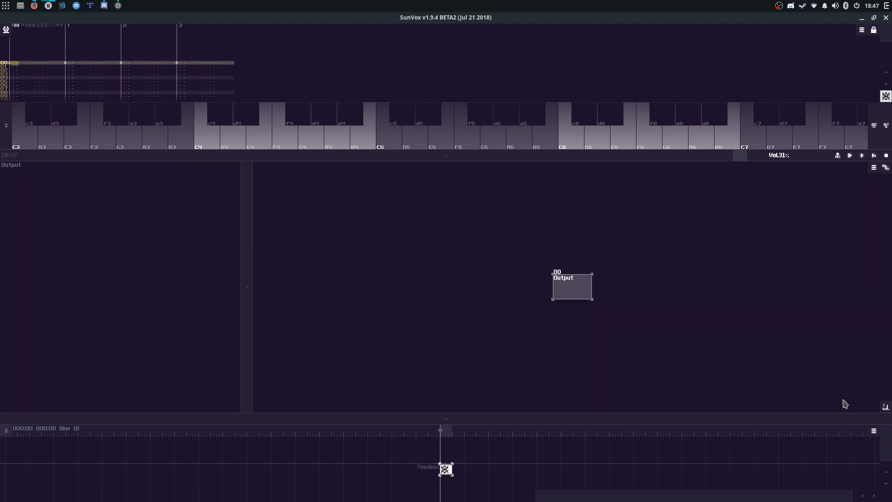
# Step: Add an Amplifier module linked to the Output and a Sampler module linked to the Amplifier
pyautogui.doubleClick(505, 297)
pyautogui.doubleClick(395, 203)
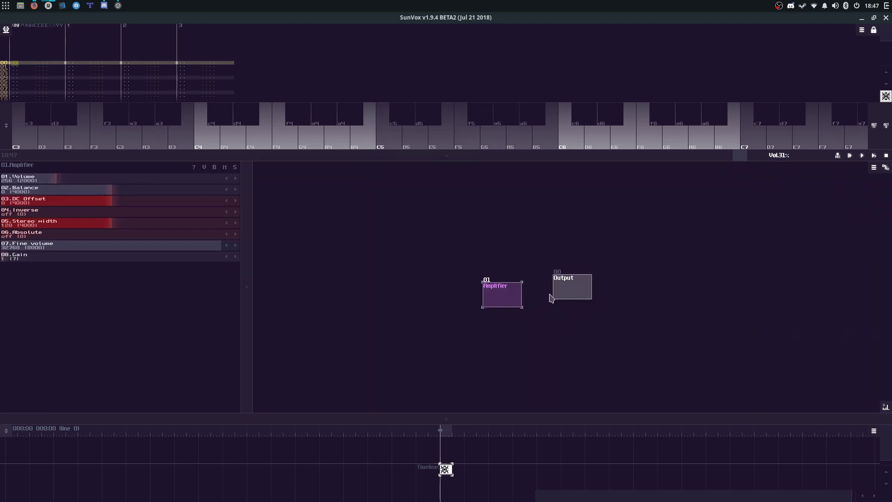
pyautogui.doubleClick(377, 283)
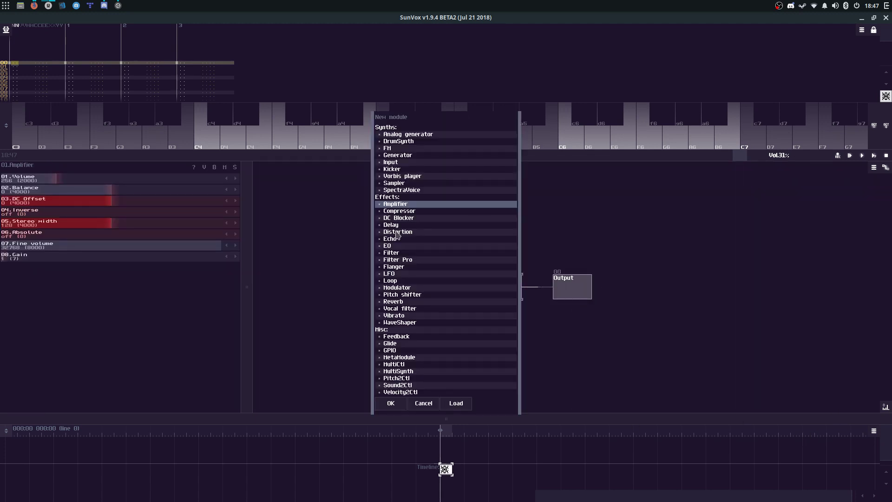
pyautogui.doubleClick(404, 183)
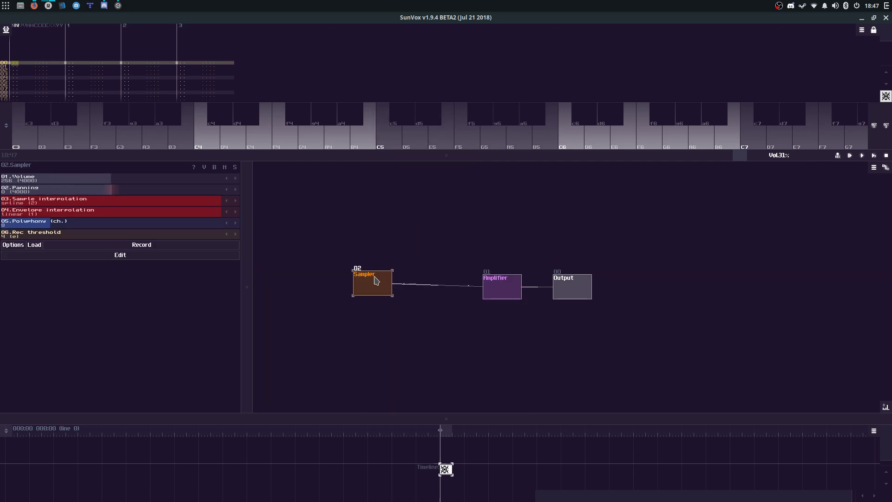
# Step: Turn off the Sampler's sample and envelope interpolation and load a sample from the st-xx ST-07 folder into it
pyautogui.scroll(-2, 61, 199)
pyautogui.scroll(-1, 69, 212)
pyautogui.click(34, 245)
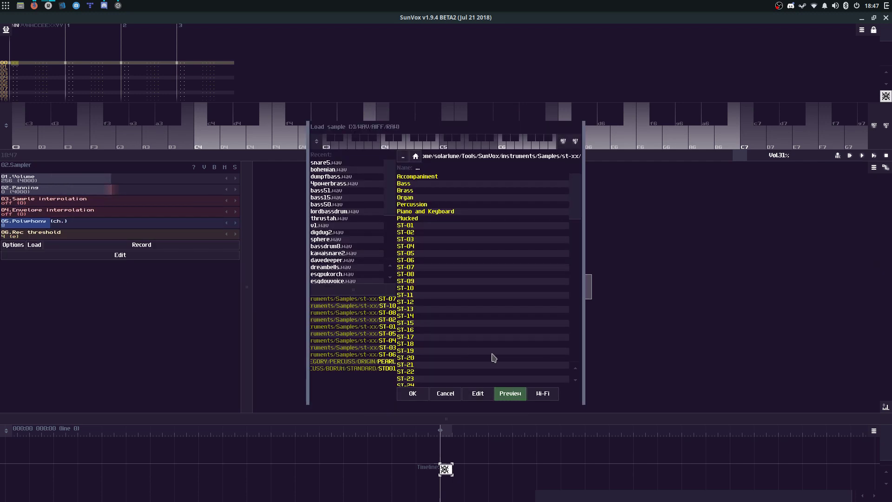
pyautogui.scroll(-2, 425, 232)
pyautogui.click(330, 162)
pyautogui.click(331, 176)
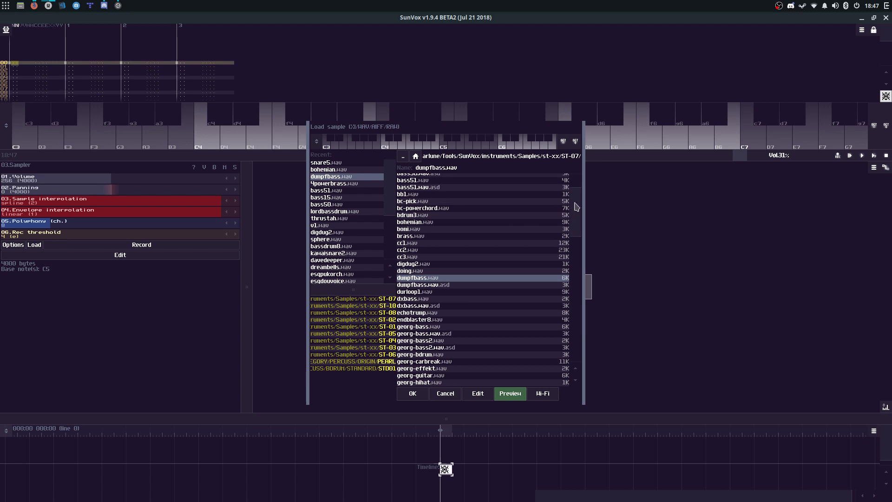
pyautogui.moveTo(576, 208); pyautogui.dragTo(575, 372)
pyautogui.click(414, 382)
pyautogui.click(412, 393)
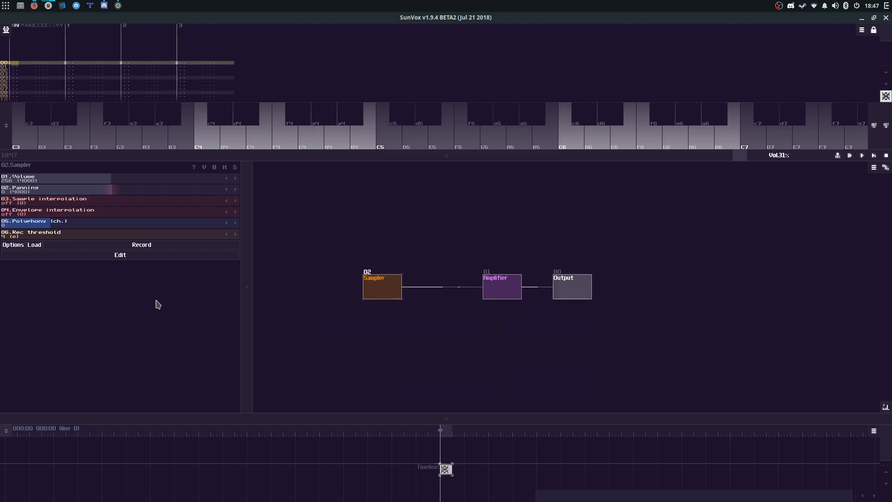
# Step: Audition the loaded sample in the Sampler's editor and delete the loud attack at its start
pyautogui.click(22, 255)
pyautogui.click(412, 331)
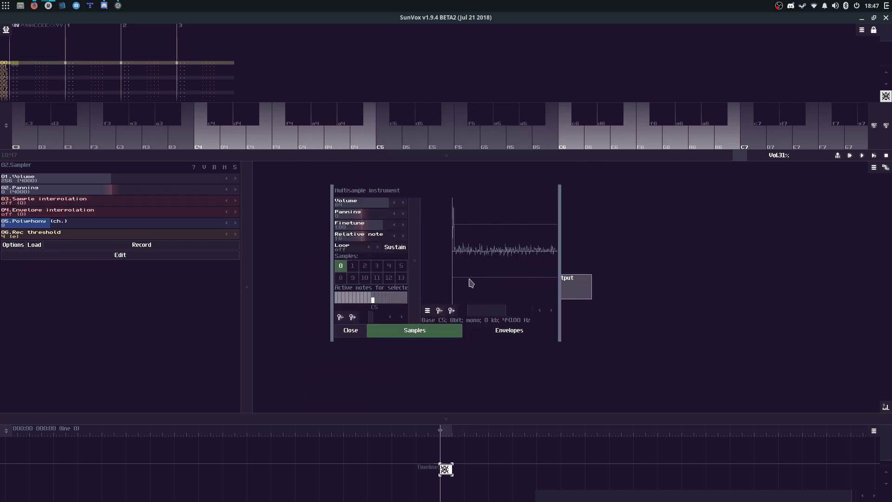
pyautogui.press('s')
pyautogui.press('s')
pyautogui.moveTo(476, 269); pyautogui.dragTo(485, 249)
pyautogui.press('Delete')
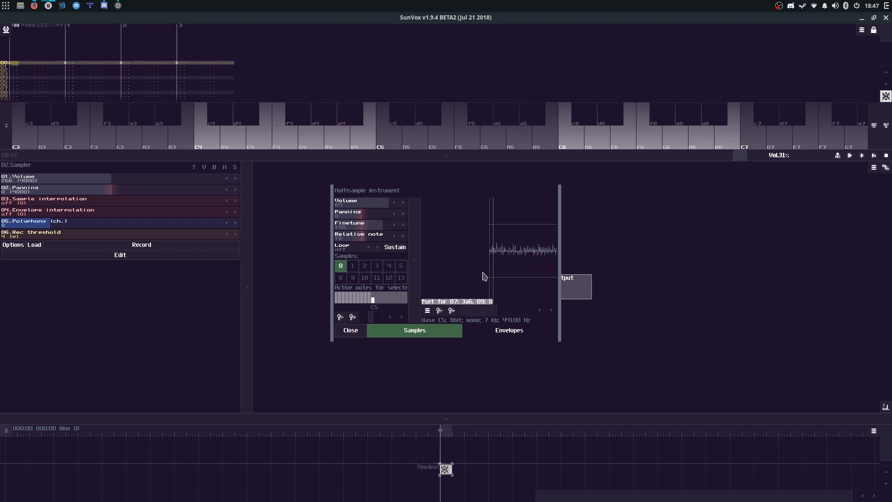
pyautogui.click(345, 331)
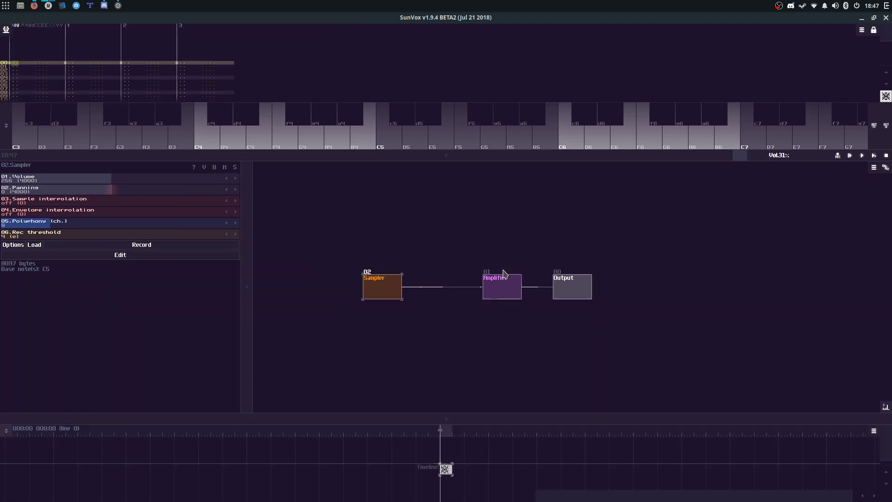
# Step: Switch to the first SunVox project and add another Sampler module linked to the Amplifier
pyautogui.click(501, 295)
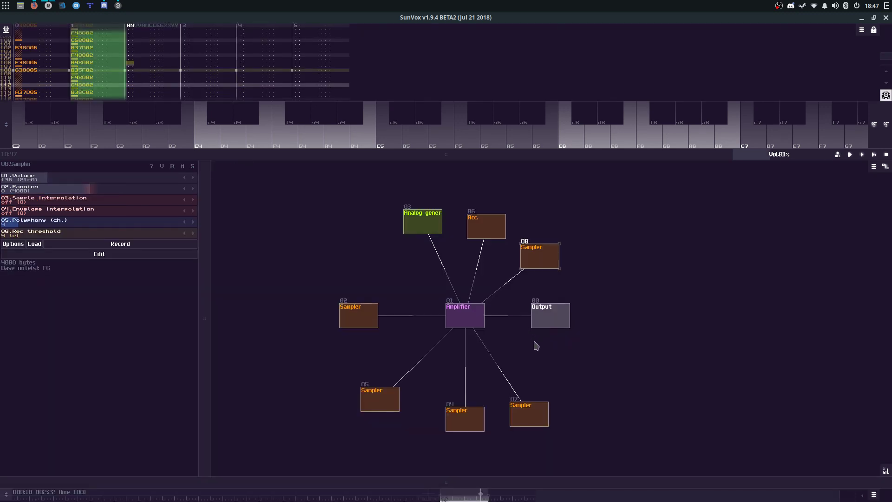
pyautogui.doubleClick(544, 361)
pyautogui.doubleClick(394, 182)
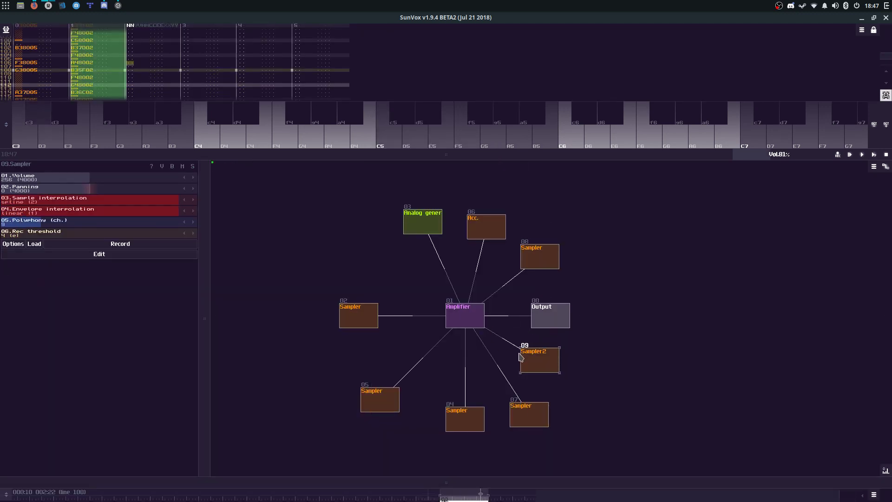
pyautogui.click(521, 356)
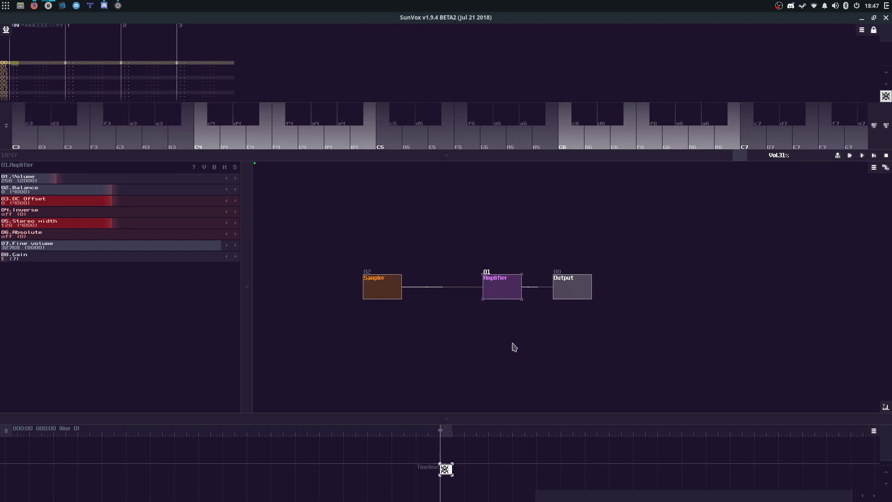
# Step: Raise the second project's master volume to 80% and inspect the Sampler's sample and envelope settings
pyautogui.moveTo(788, 159)
pyautogui.mouseDown()
pyautogui.moveTo(817, 165)
pyautogui.moveTo(805, 162)
pyautogui.mouseUp()
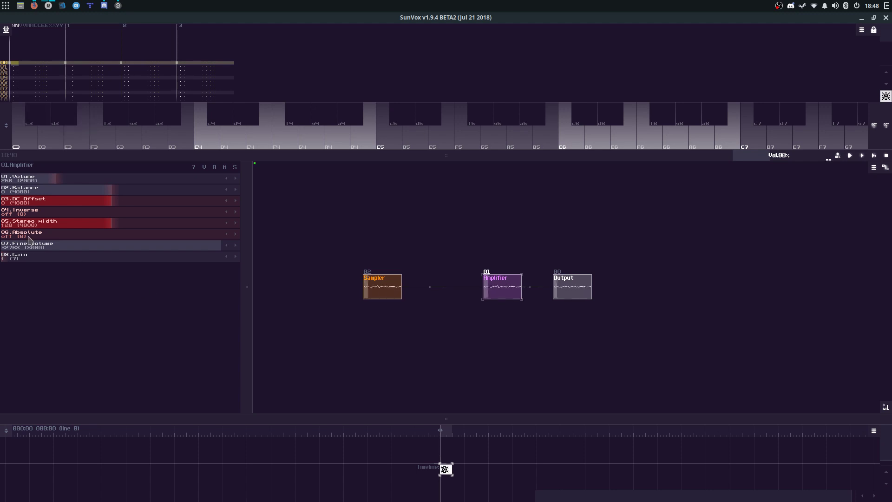
pyautogui.click(397, 289)
pyautogui.click(42, 257)
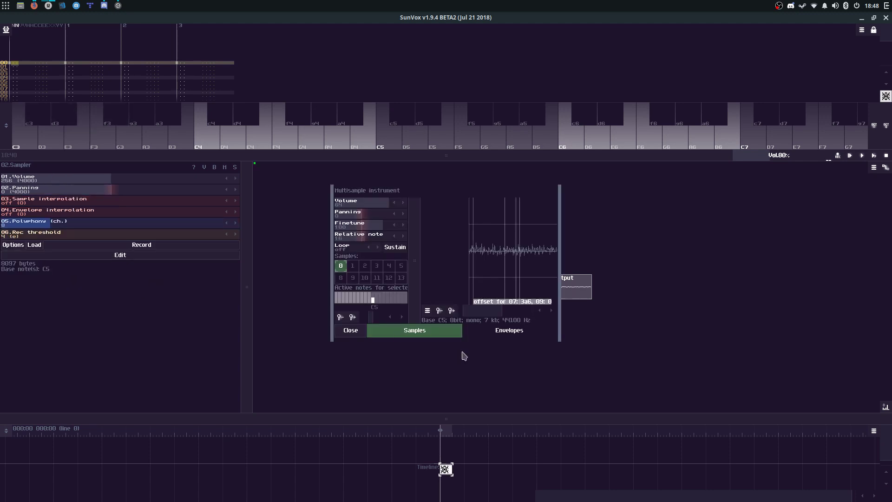
pyautogui.click(510, 329)
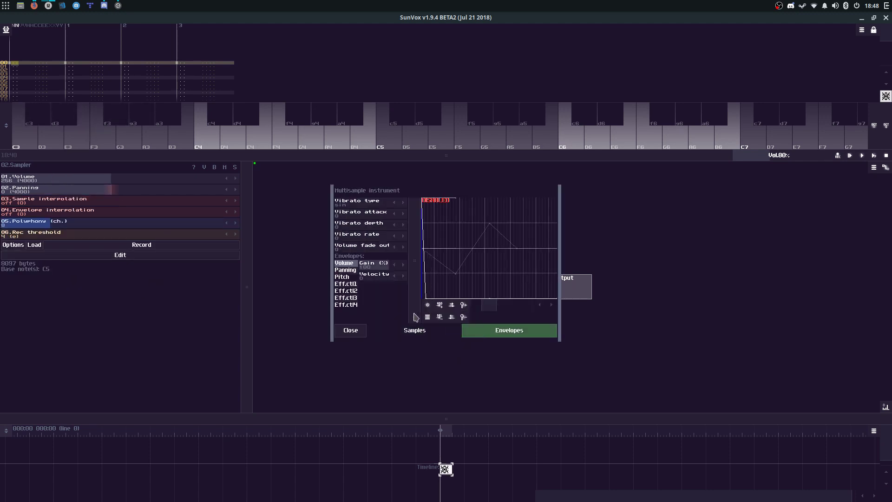
pyautogui.click(357, 331)
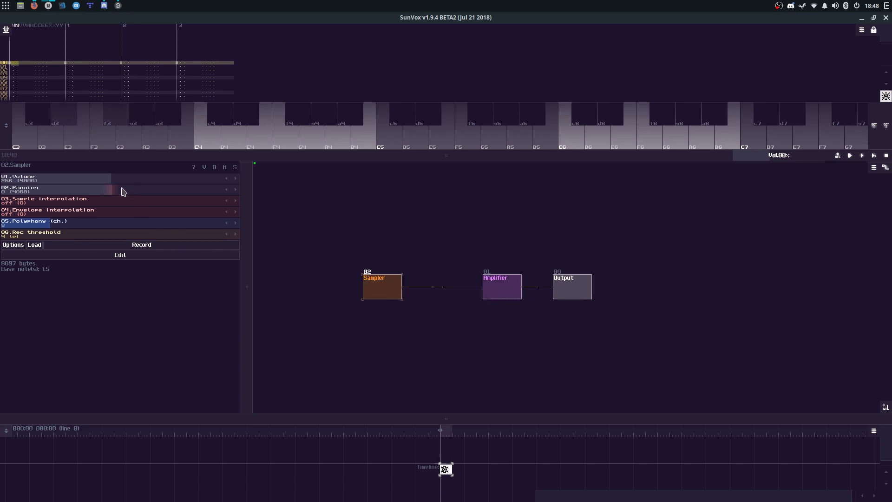
# Step: Play notes on the second project's Sampler to judge the trimmed sample
pyautogui.press('m')
pyautogui.press('d')
pyautogui.press('s')
pyautogui.press('c')
pyautogui.press('h')
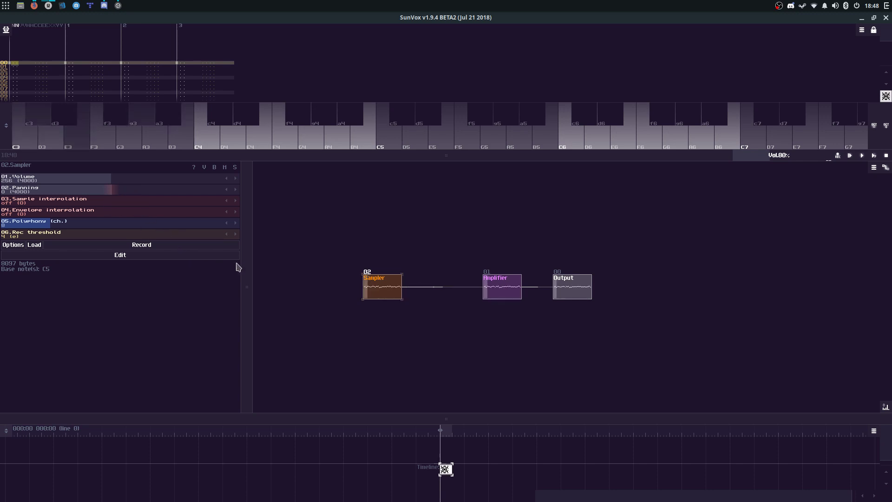
pyautogui.press('s')
pyautogui.press('c')
pyautogui.press('h')
pyautogui.press('n')
pyautogui.press('2')
pyautogui.press('e')
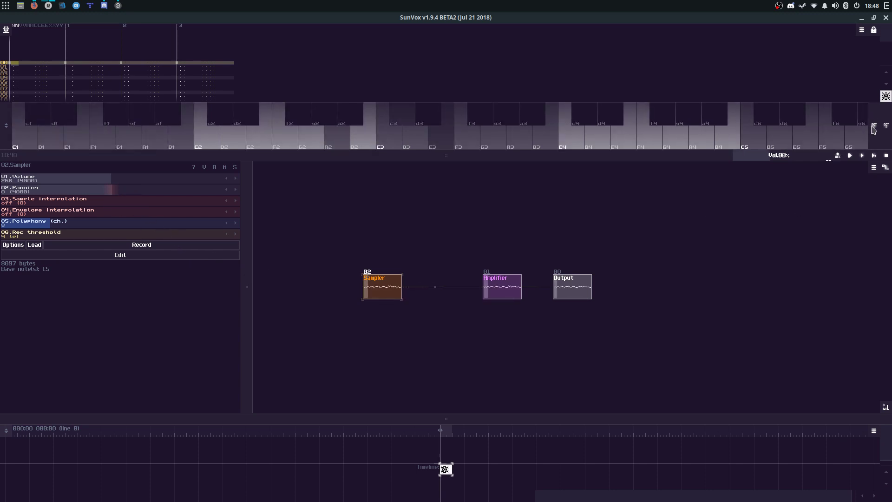
# Step: Play repeated three-note chords on the Sampler with the keyboard range starting at C1
pyautogui.press('m')
pyautogui.press('3')
pyautogui.press('5')
pyautogui.press('m')
pyautogui.press('3')
pyautogui.press('5')
pyautogui.press('m')
pyautogui.press('3')
pyautogui.press('5')
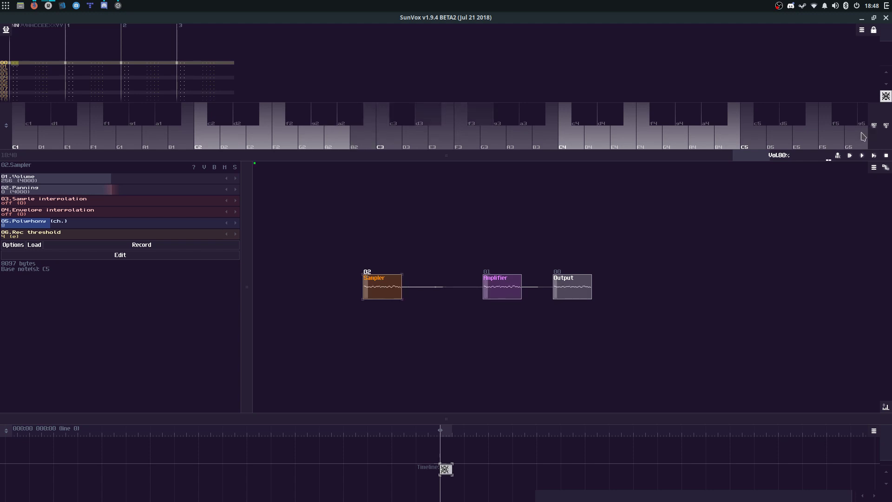
pyautogui.press('n')
pyautogui.press('2')
pyautogui.press('e')
pyautogui.press('n')
pyautogui.press('2')
pyautogui.press('e')
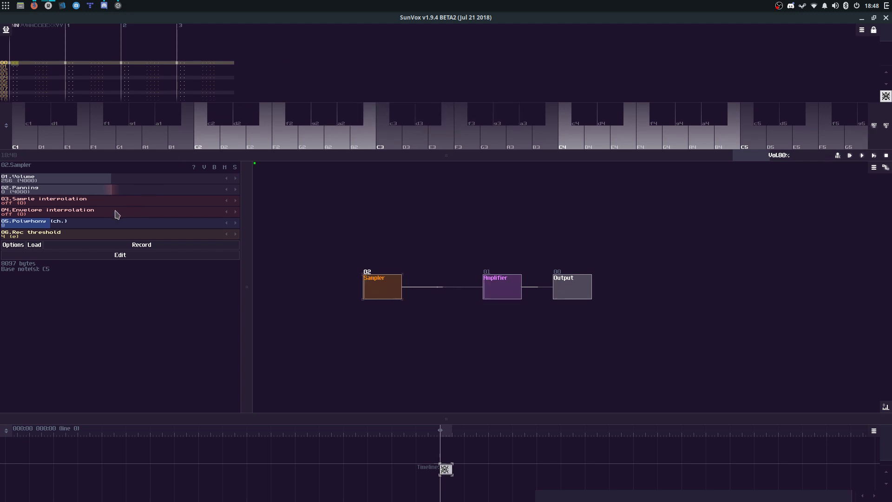
pyautogui.press('n')
pyautogui.press('2')
pyautogui.press('e')
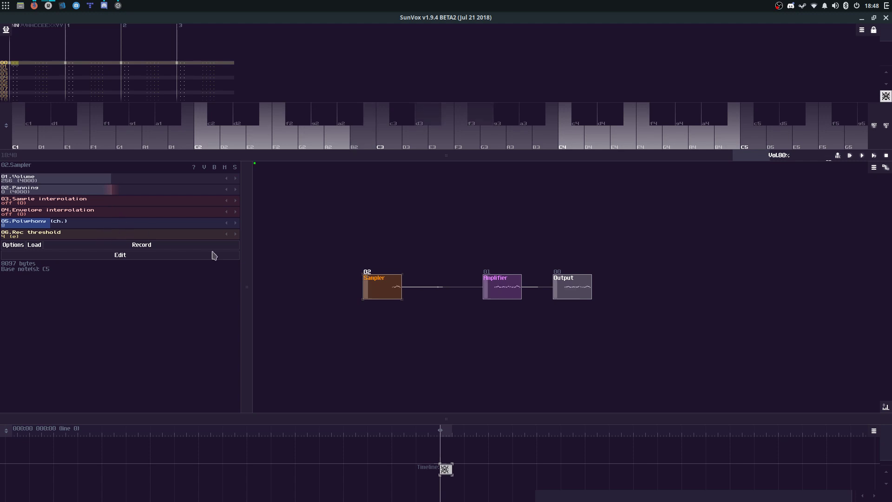
# Step: Lower the Sampler's relative note to give base note F6 and audition chords with the keyboard range starting at C3
pyautogui.doubleClick(378, 287)
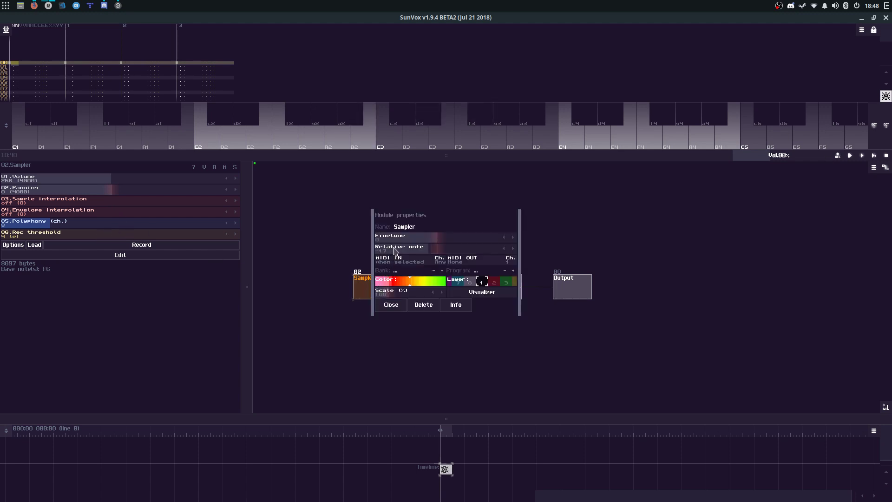
pyautogui.click(390, 305)
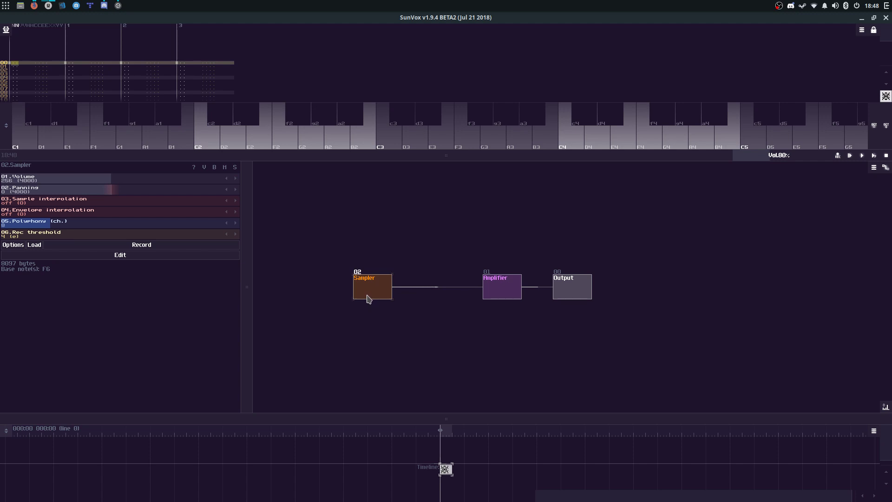
pyautogui.press('n')
pyautogui.press('2')
pyautogui.press('e')
pyautogui.press('n')
pyautogui.press('2')
pyautogui.press('e')
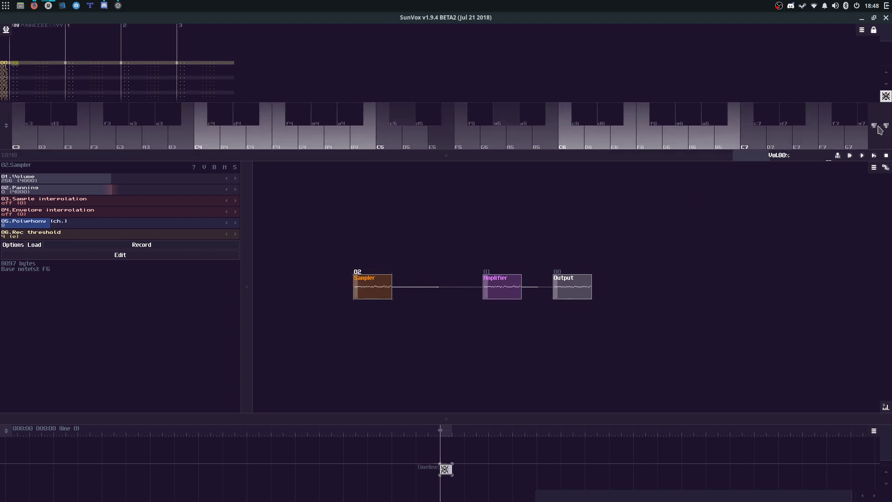
pyautogui.press('n')
pyautogui.press('2')
pyautogui.press('e')
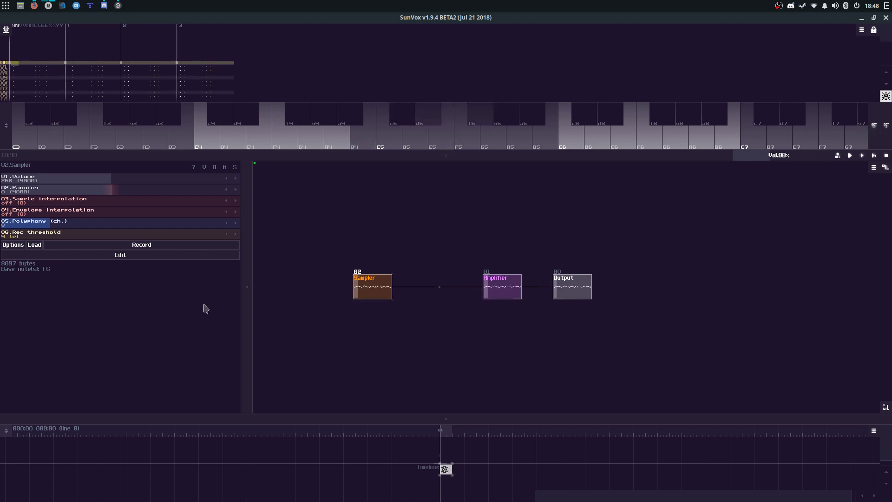
# Step: Set the sample's loop mode to ping-pong in the Sampler's editor and audition it with a chord
pyautogui.click(54, 254)
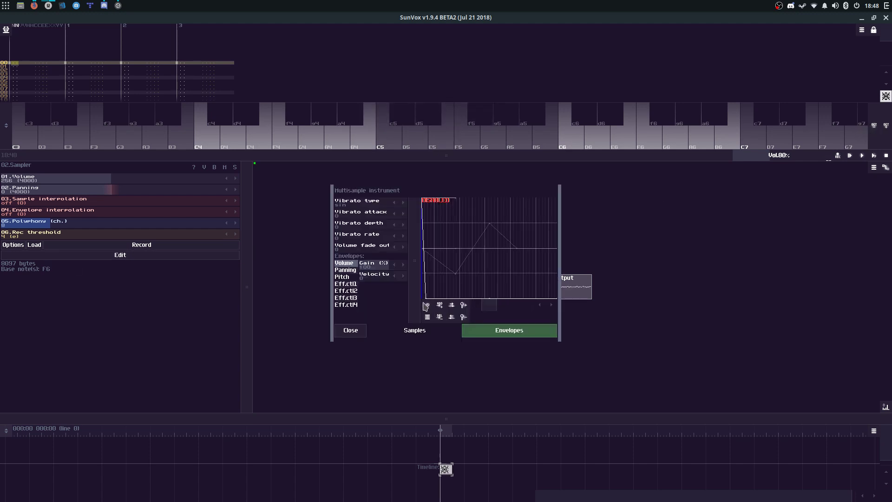
pyautogui.click(415, 329)
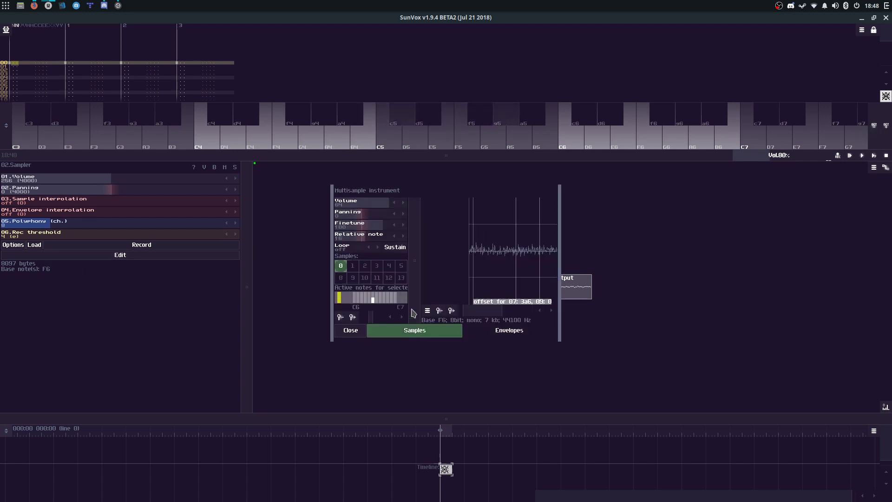
pyautogui.click(360, 248)
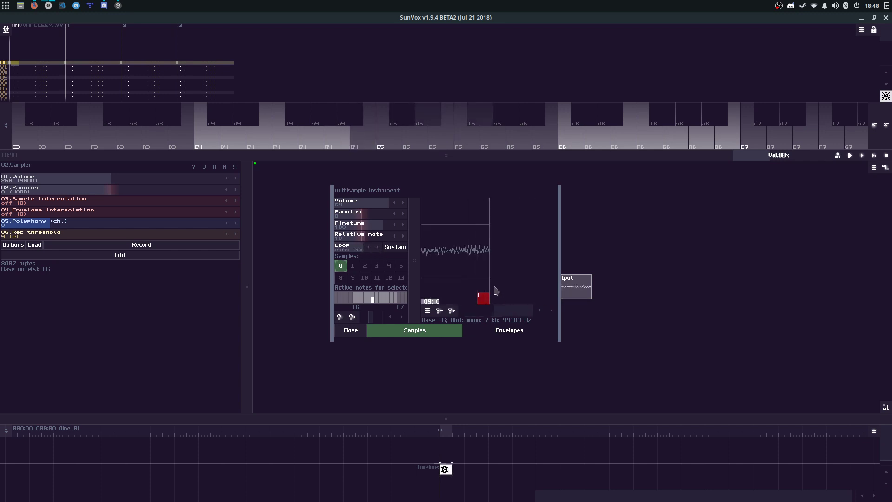
pyautogui.press('q')
pyautogui.press('2')
pyautogui.press('e')
pyautogui.press('6')
# Step: Select the entire sample, normalize its level with a sample effect, and close the editor
pyautogui.click(457, 273)
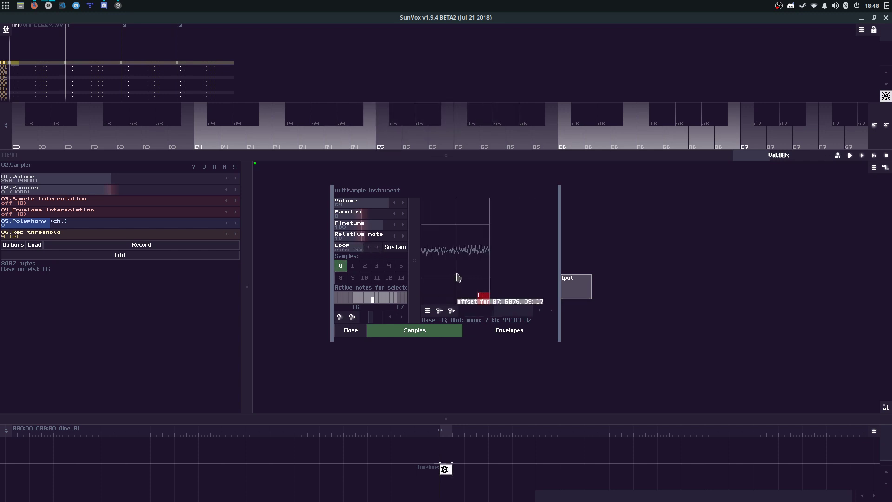
pyautogui.hotkey('ctrl', 'a')
pyautogui.click(428, 311)
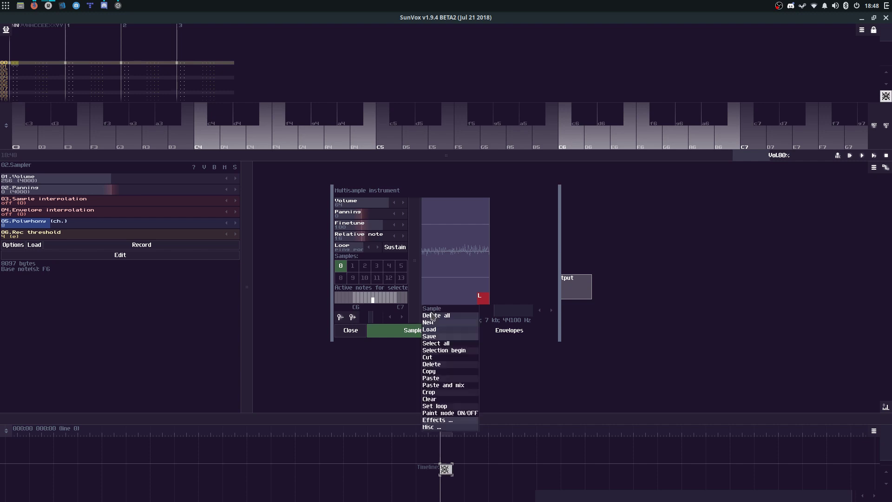
pyautogui.click(440, 420)
pyautogui.click(443, 446)
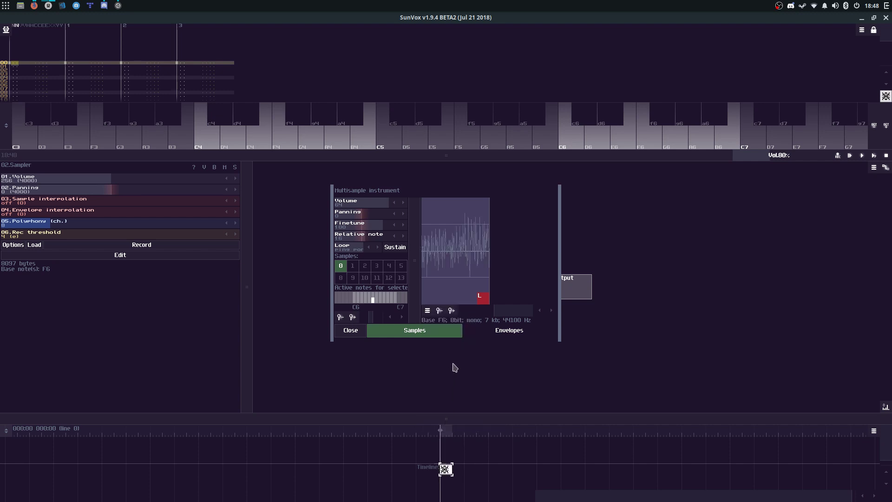
pyautogui.click(350, 331)
# Step: Set the Sampler's volume to 119 and lower its relative note to give base note F7, auditioning the result
pyautogui.moveTo(160, 177); pyautogui.dragTo(113, 201)
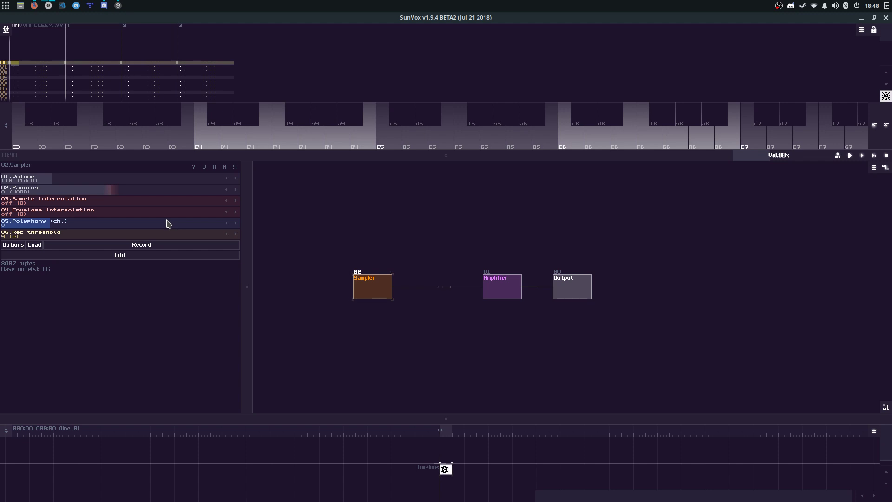
pyautogui.press('s')
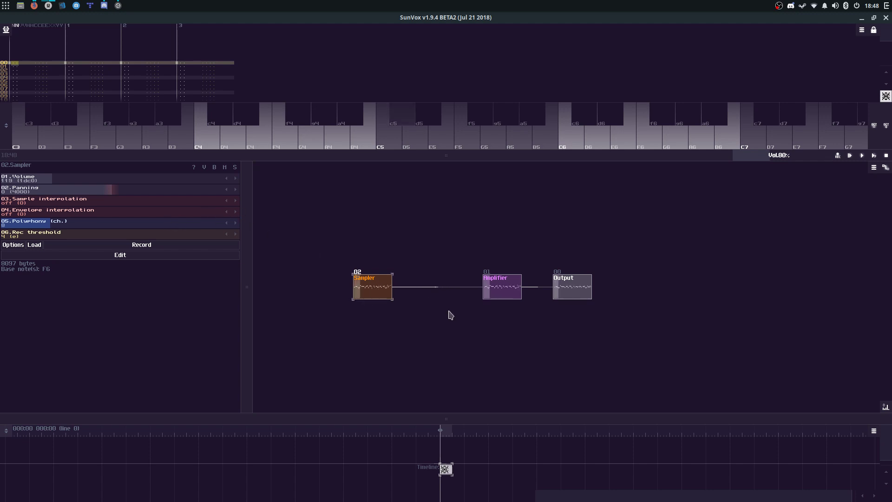
pyautogui.doubleClick(371, 290)
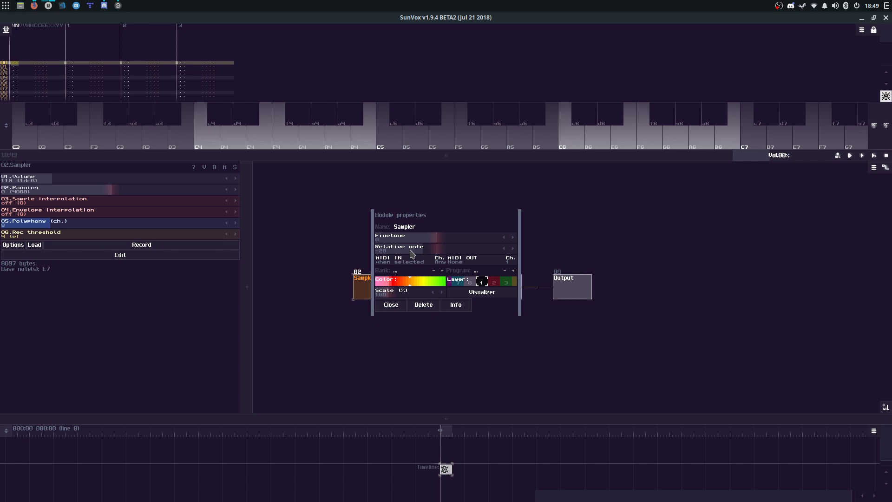
pyautogui.press('d')
pyautogui.press('s')
pyautogui.press('c')
pyautogui.press('h')
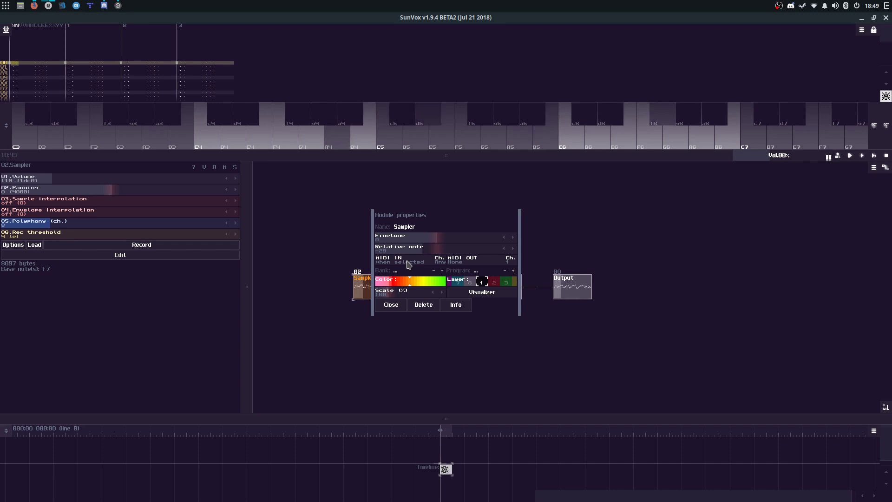
pyautogui.click(404, 305)
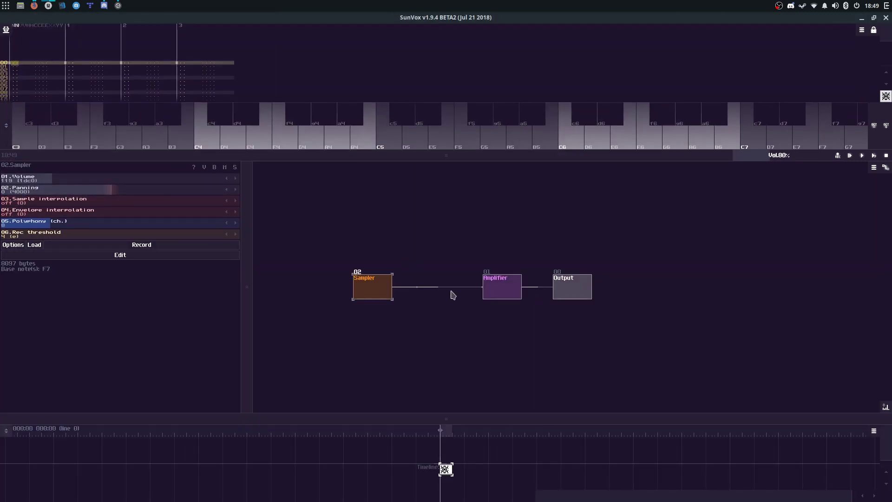
# Step: Switch back to the first SunVox project and play its song
pyautogui.moveTo(385, 291); pyautogui.dragTo(512, 282)
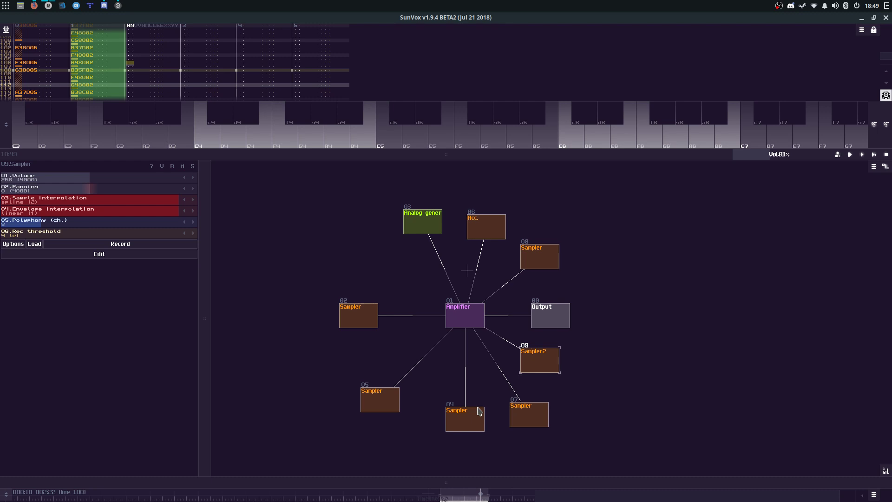
pyautogui.press('space')
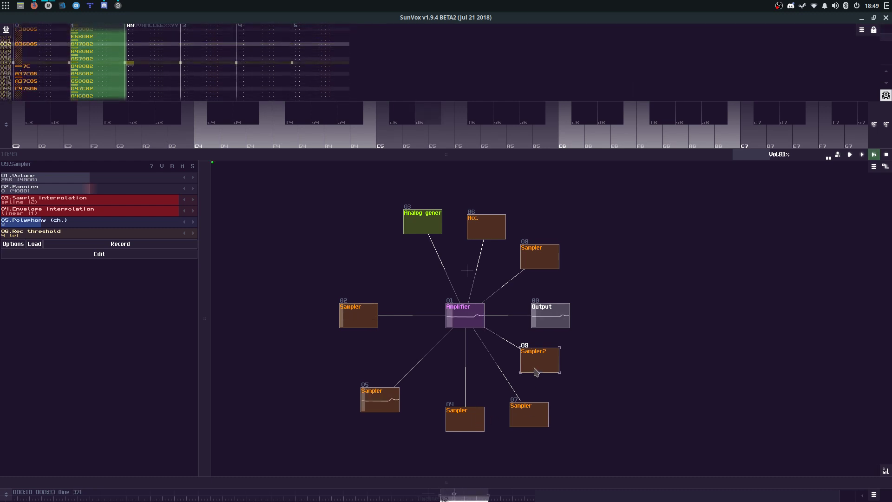
# Step: Reposition the Sampler modules around the Amplifier, delete Sampler2, and select Sampler 08
pyautogui.moveTo(543, 370); pyautogui.dragTo(533, 367)
pyautogui.click(538, 254)
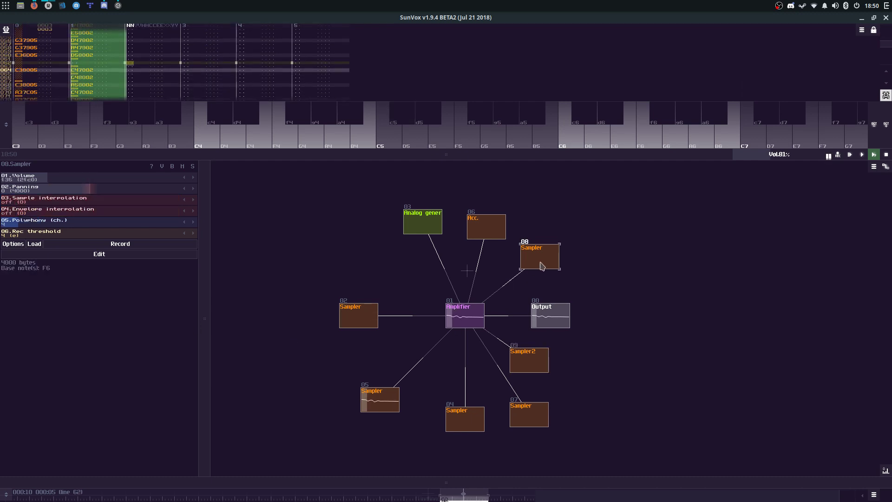
pyautogui.moveTo(535, 263); pyautogui.dragTo(536, 292)
pyautogui.moveTo(520, 412); pyautogui.dragTo(520, 407)
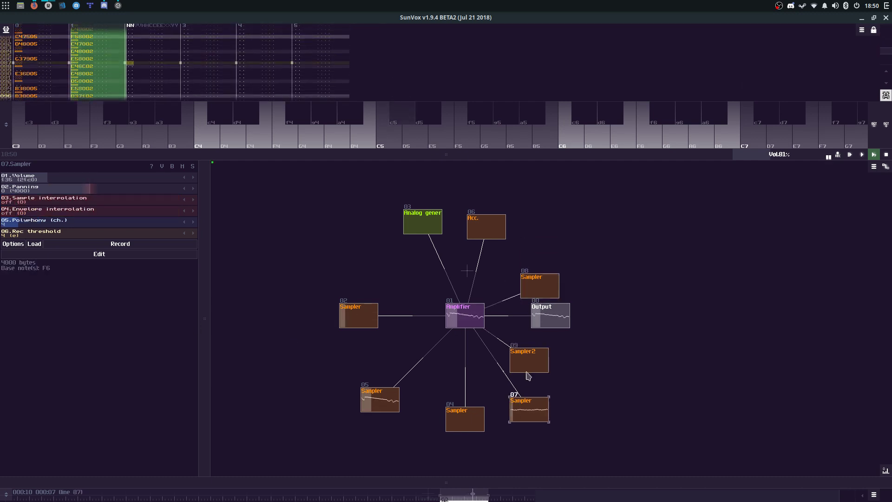
pyautogui.click(536, 296)
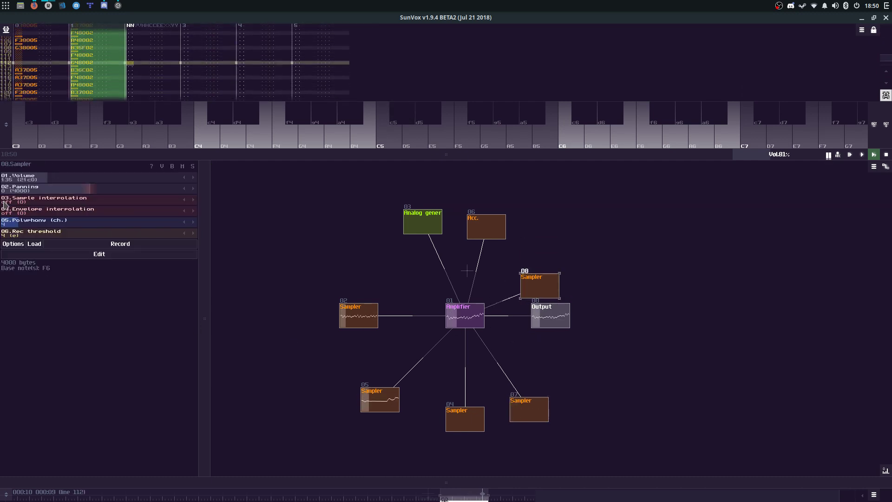
# Step: Browse to the st-xx ST-01 sample folder for Sampler 08 and preview Asia.wav, BigBow.wav and Blast.wav
pyautogui.click(35, 244)
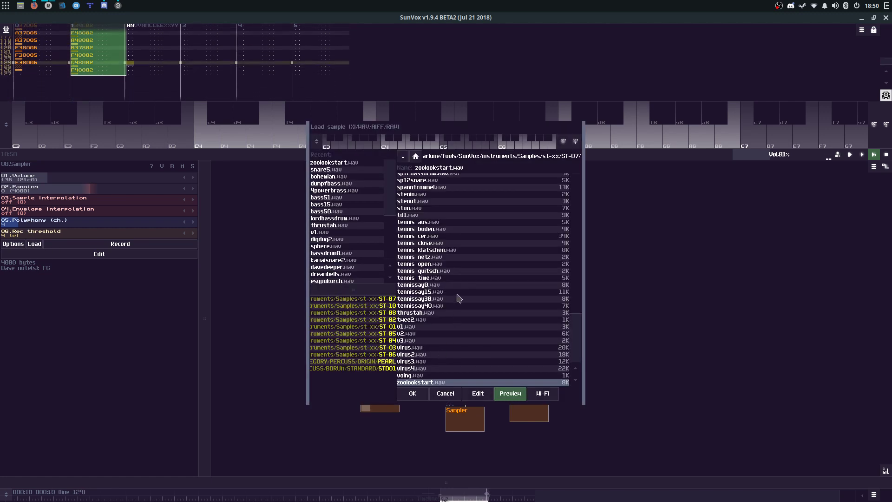
pyautogui.click(404, 158)
pyautogui.click(419, 226)
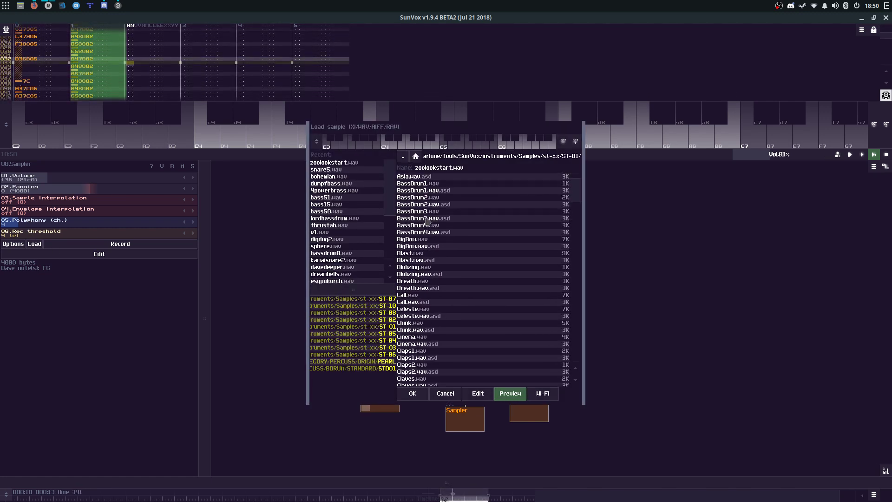
pyautogui.click(426, 206)
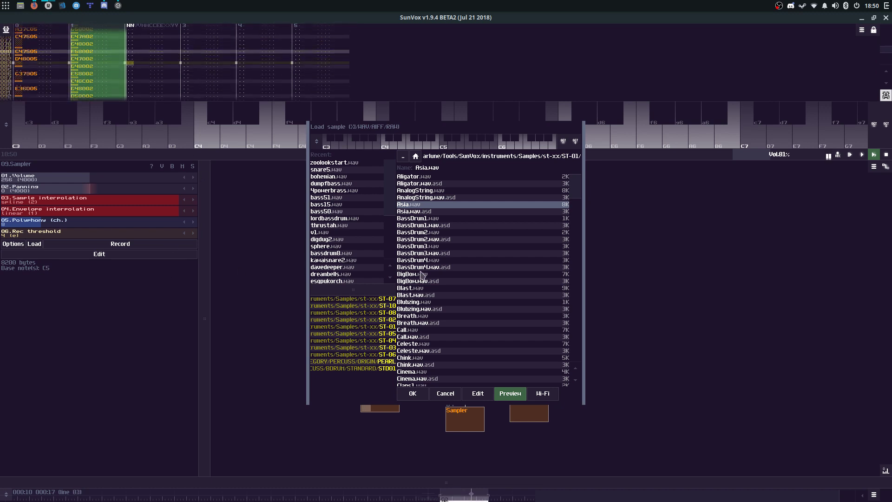
pyautogui.scroll(-2, 432, 277)
pyautogui.click(433, 240)
pyautogui.click(432, 255)
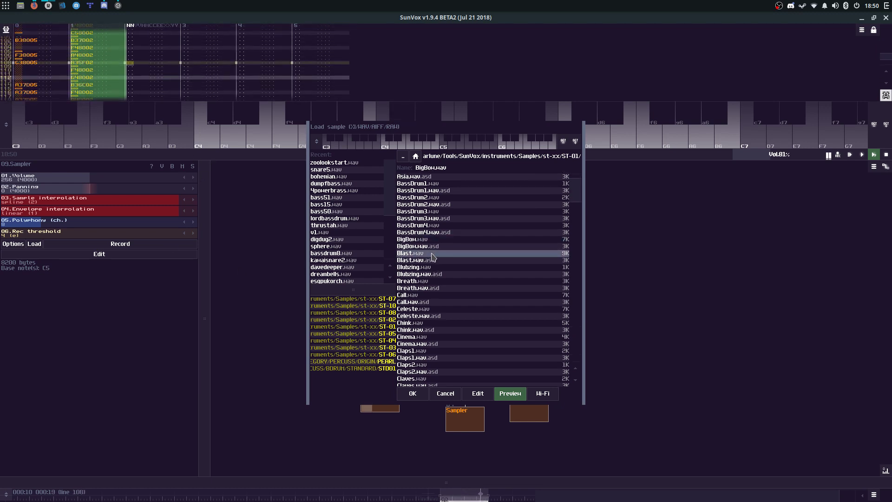
# Step: Preview Blubzing.wav, Celeste.wav and Chink.wav, and load Call.wav into Sampler 08
pyautogui.scroll(-1, 432, 257)
pyautogui.click(432, 261)
pyautogui.scroll(-2, 434, 286)
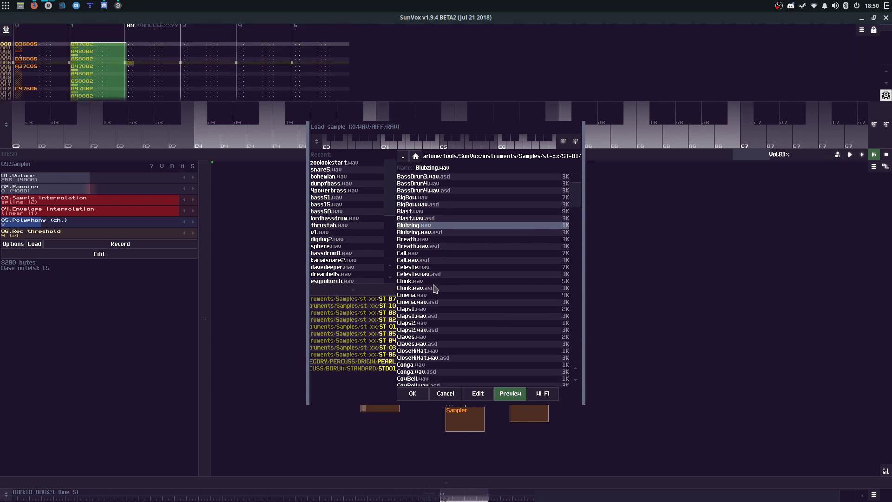
pyautogui.scroll(-1, 435, 289)
pyautogui.click(430, 253)
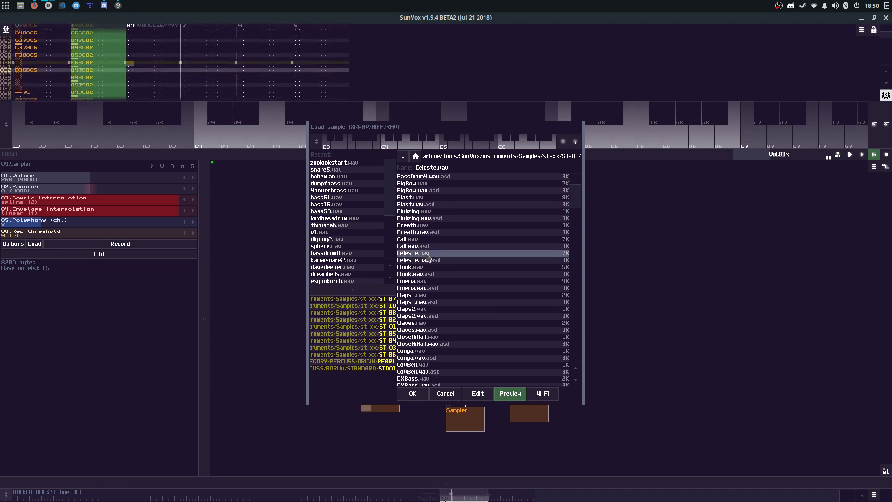
pyautogui.click(425, 267)
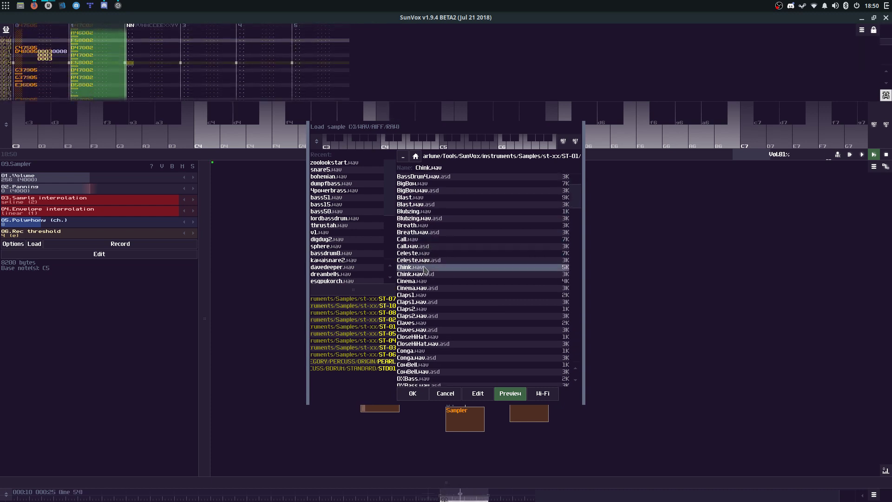
pyautogui.doubleClick(434, 245)
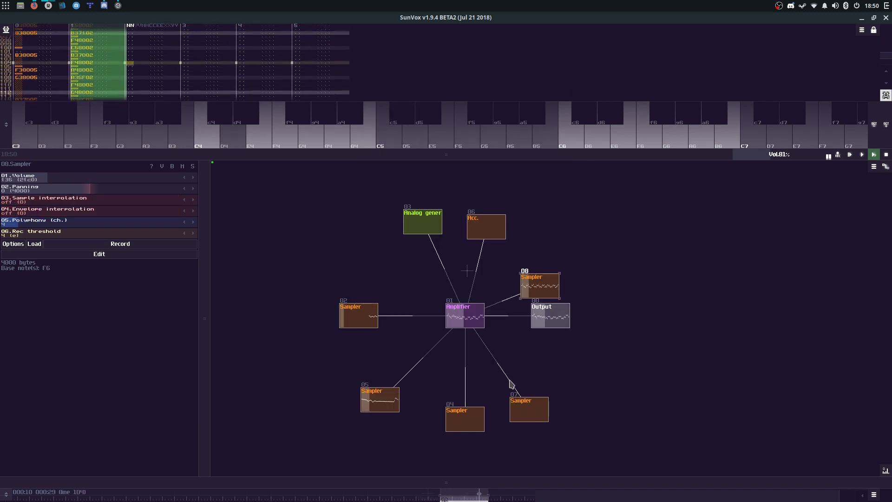
# Step: Spread out Sampler 08 and the Acc. module, duplicate Sampler 08, and connect the copy to the Amplifier
pyautogui.moveTo(561, 282); pyautogui.dragTo(573, 248)
pyautogui.moveTo(503, 229); pyautogui.dragTo(497, 229)
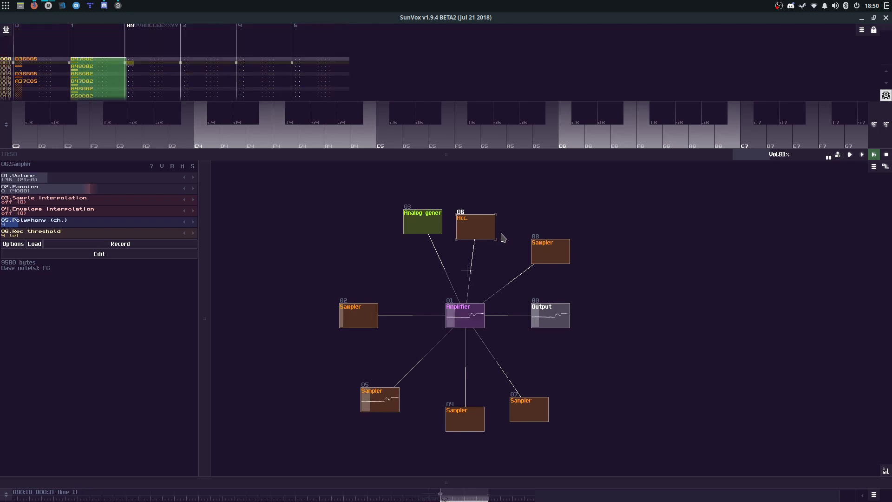
pyautogui.moveTo(542, 254); pyautogui.dragTo(613, 238)
pyautogui.hotkey('ctrl', 'c')
pyautogui.hotkey('ctrl', 'v')
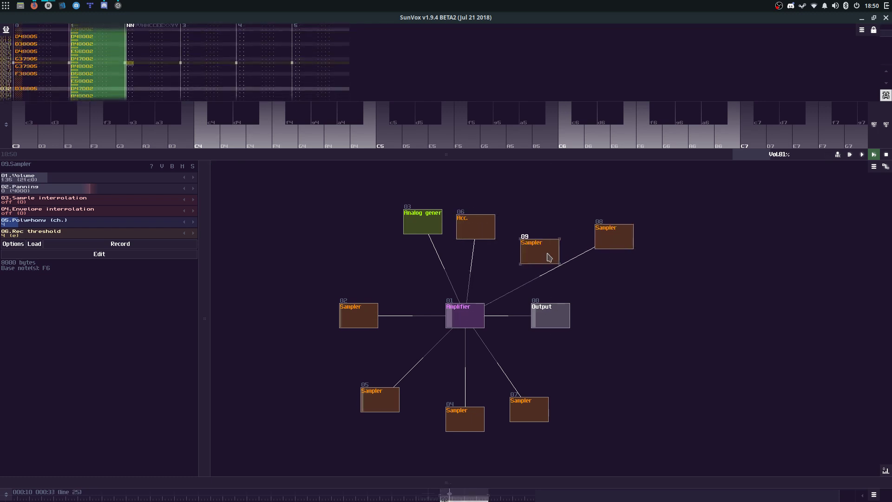
pyautogui.moveTo(547, 254); pyautogui.dragTo(475, 322)
# Step: Preview Dangerous.wav from ST-01 and load Detune.wav into the duplicated Sampler
pyautogui.click(28, 245)
pyautogui.scroll(-5, 441, 330)
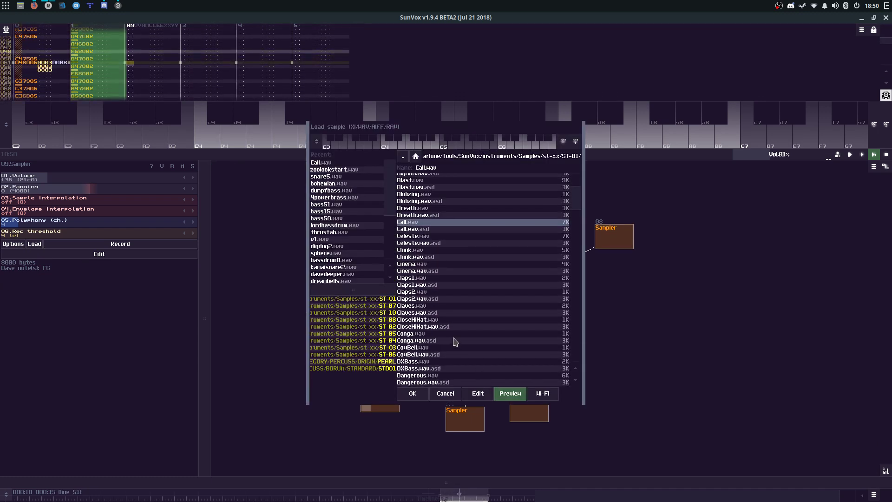
pyautogui.scroll(-3, 436, 323)
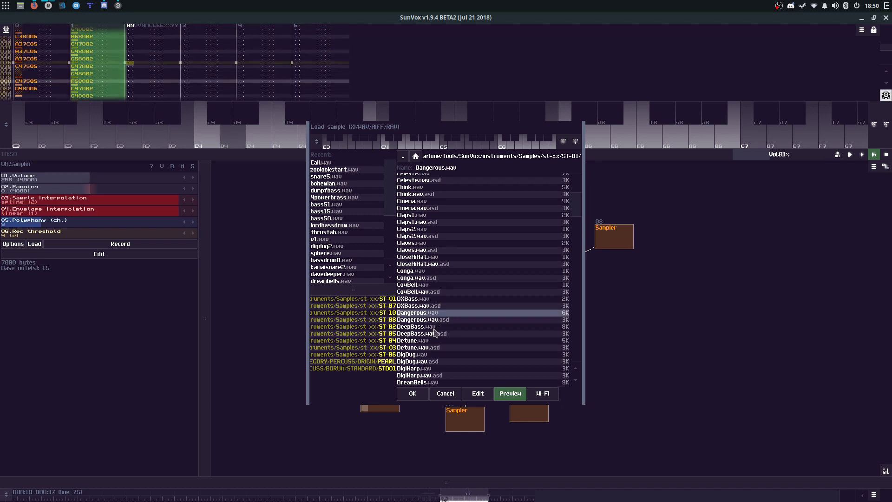
pyautogui.click(433, 313)
pyautogui.scroll(-2, 433, 314)
pyautogui.click(433, 313)
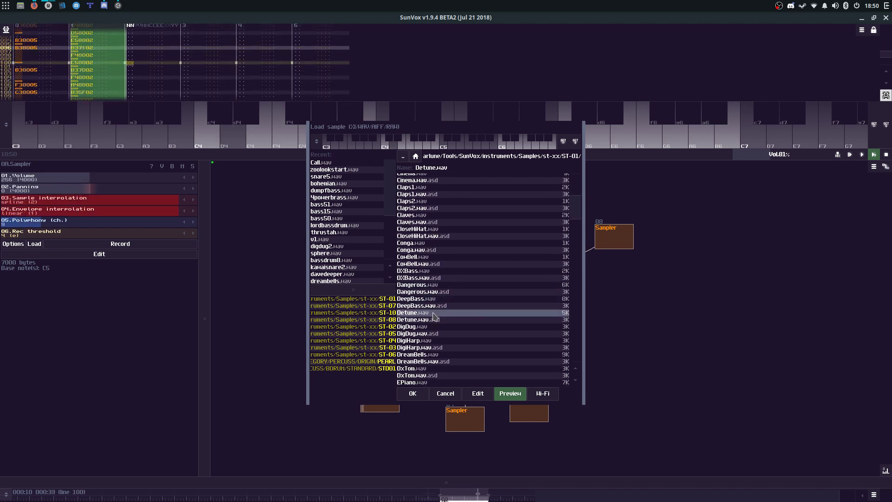
pyautogui.doubleClick(433, 313)
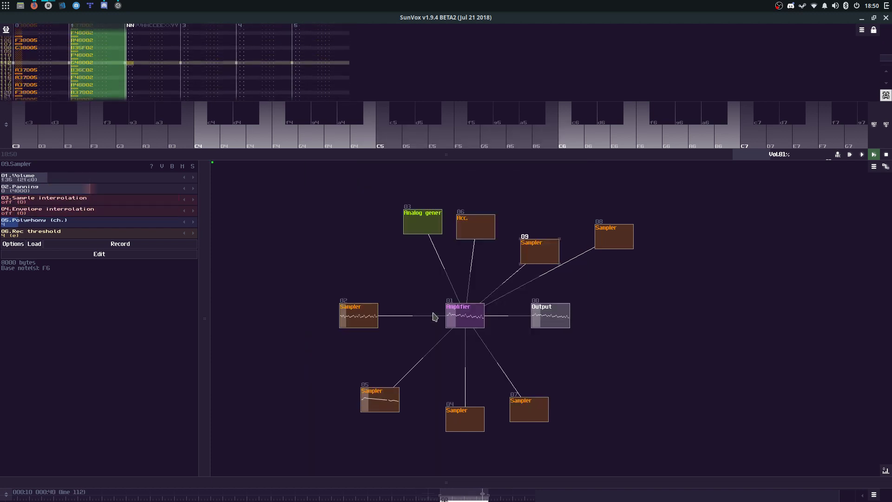
# Step: Inspect the Detune sample's loop in the Sampler's editor, adjust its relative note to give base note F6, and close the editor
pyautogui.click(54, 254)
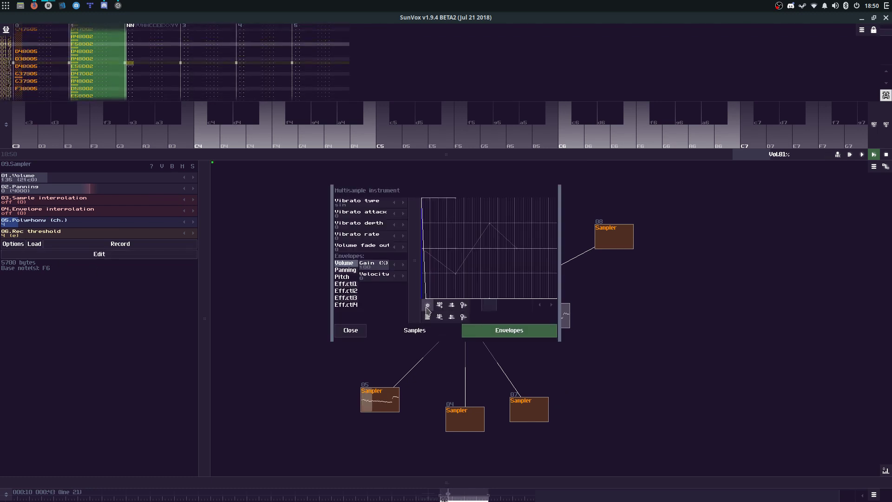
pyautogui.click(419, 333)
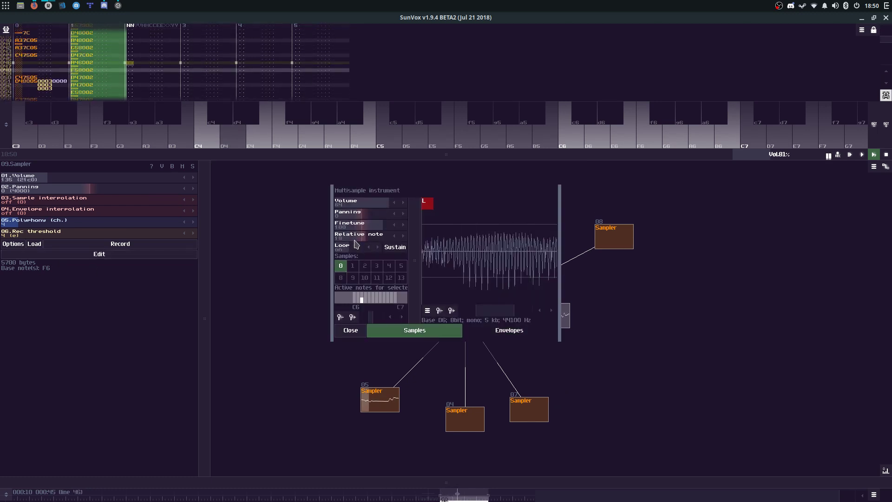
pyautogui.scroll(-2, 361, 234)
pyautogui.moveTo(482, 310); pyautogui.dragTo(502, 306)
pyautogui.press('w')
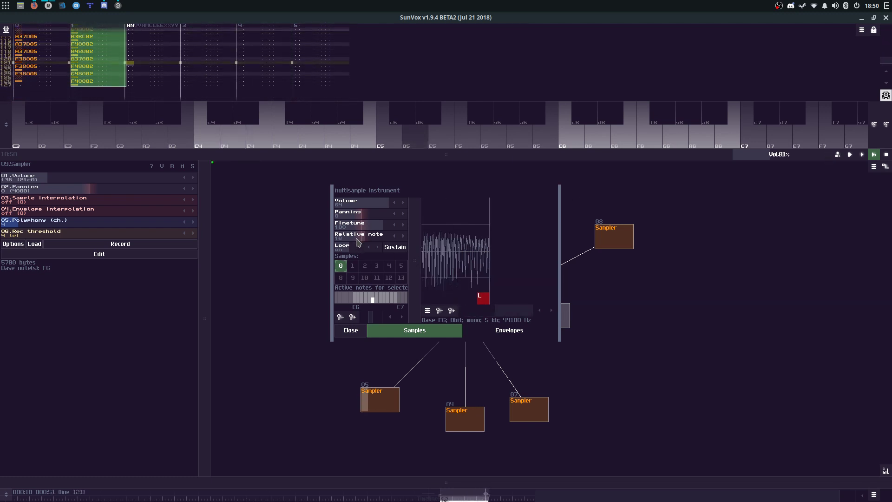
pyautogui.click(349, 331)
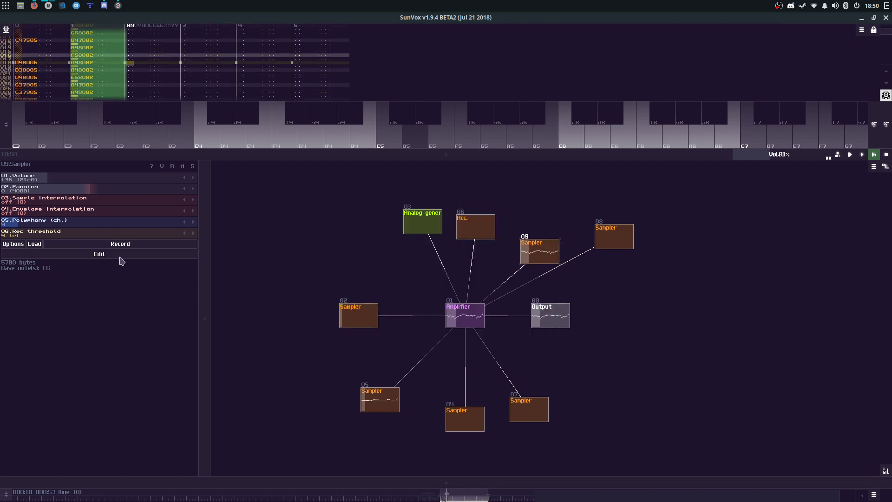
pyautogui.click(36, 254)
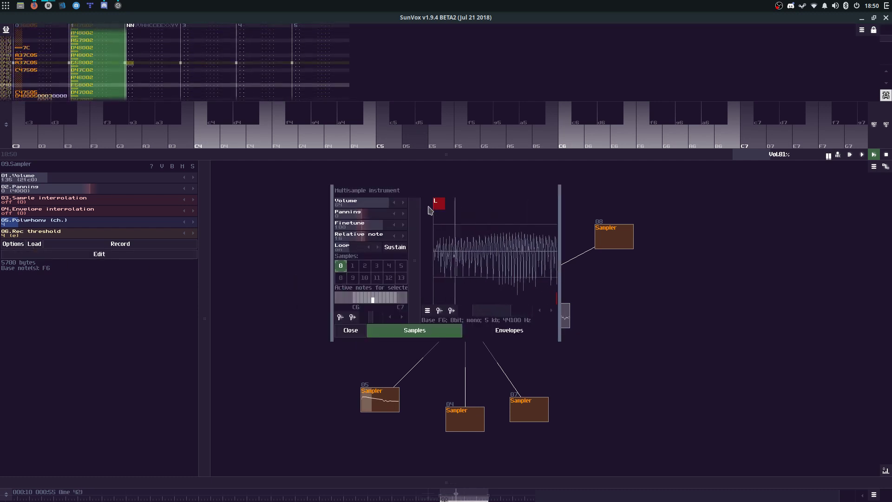
pyautogui.click(350, 330)
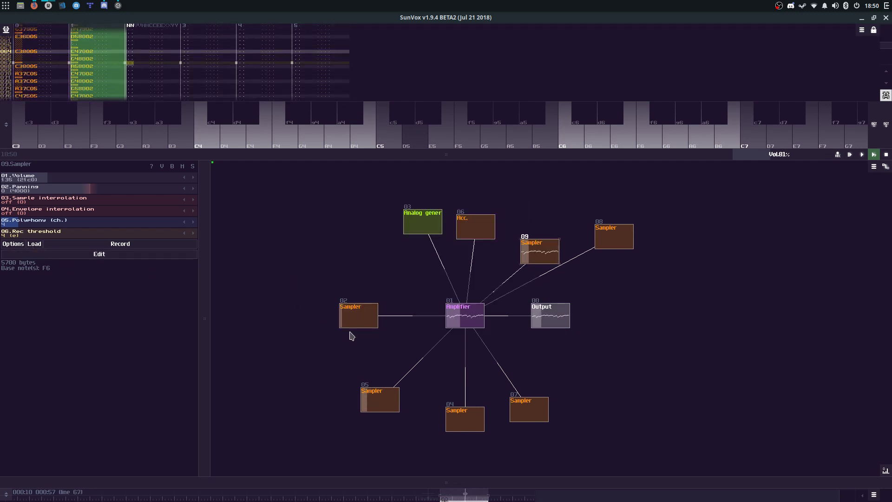
# Step: Set Sampler 09's volume to 73 and enlarge the pattern editor area
pyautogui.moveTo(434, 154); pyautogui.dragTo(436, 367)
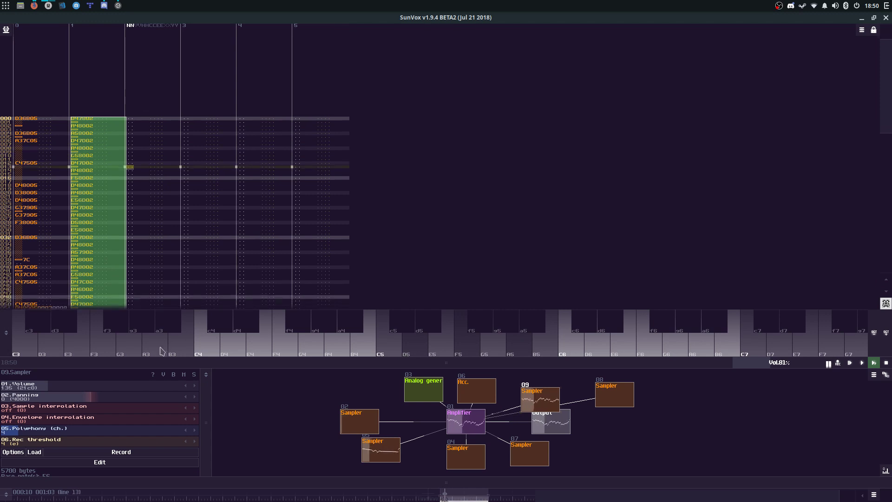
pyautogui.moveTo(173, 362); pyautogui.dragTo(185, 318)
pyautogui.moveTo(143, 341); pyautogui.dragTo(122, 345)
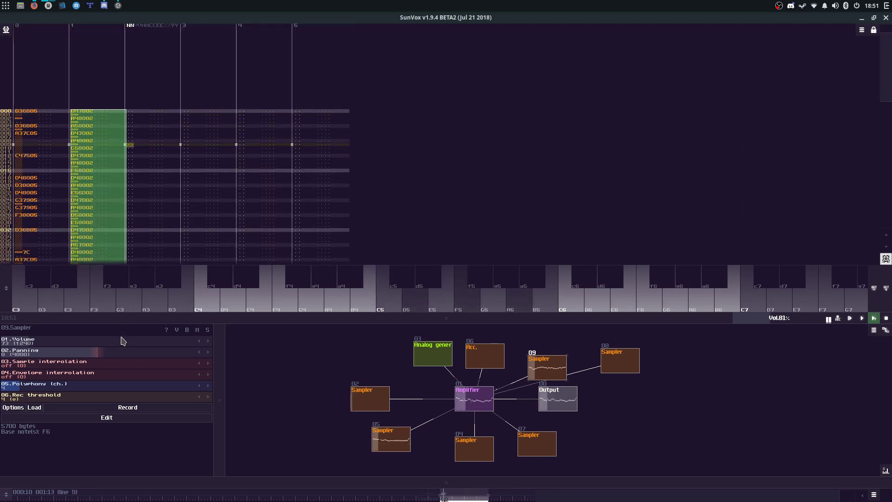
pyautogui.moveTo(202, 318); pyautogui.dragTo(205, 385)
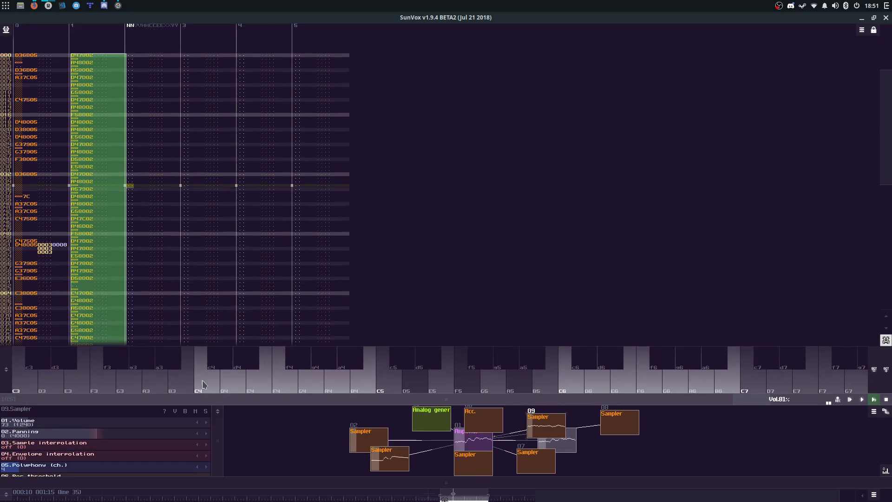
# Step: Enable edit mode and enter a D5, F5 and A5 chord with Sampler 09 on line 0 in tracks 2, 3 and 5
pyautogui.click(214, 130)
pyautogui.click(219, 130)
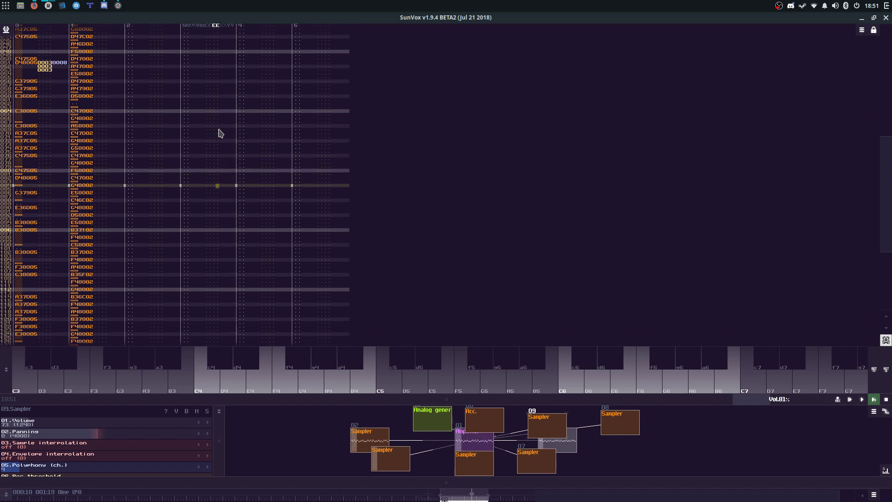
pyautogui.click(220, 133)
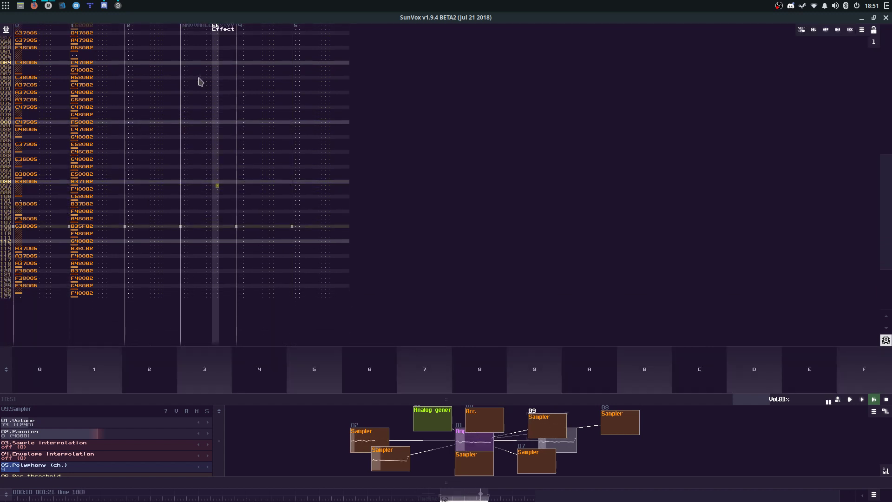
pyautogui.click(172, 66)
pyautogui.click(172, 65)
pyautogui.click(173, 65)
pyautogui.click(221, 76)
pyautogui.click(303, 56)
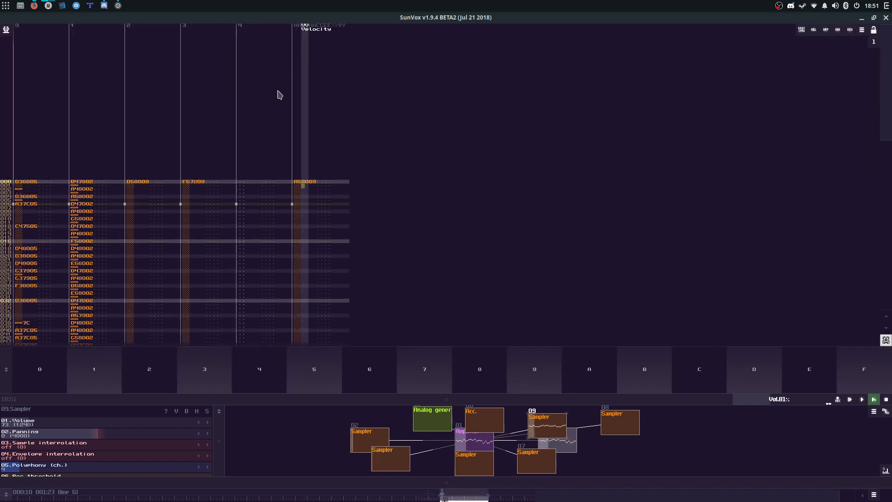
# Step: Move the A5 note on line 0 from track 5 to track 4 and stop playback
pyautogui.click(317, 101)
pyautogui.hotkey('ctrl', 'x')
pyautogui.click(249, 122)
pyautogui.hotkey('ctrl', 'v')
pyautogui.press('space')
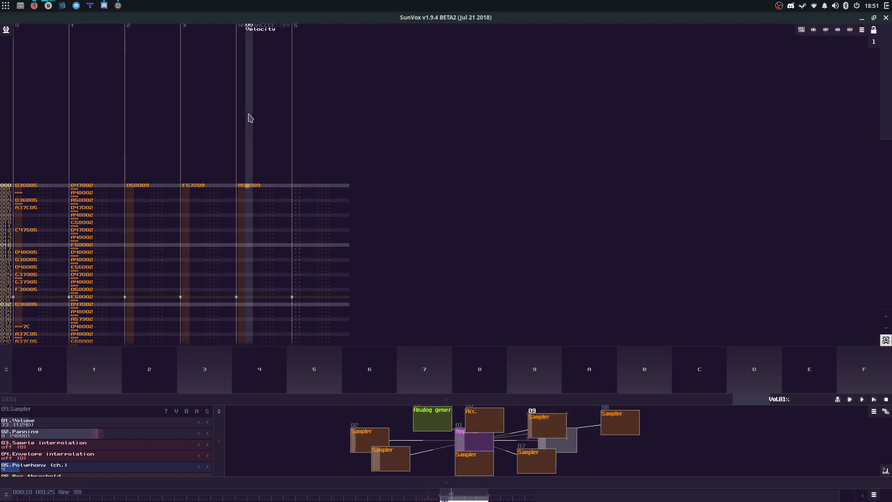
# Step: Play the song from the start and try an F5 note on line 32 of track 4
pyautogui.press('Return')
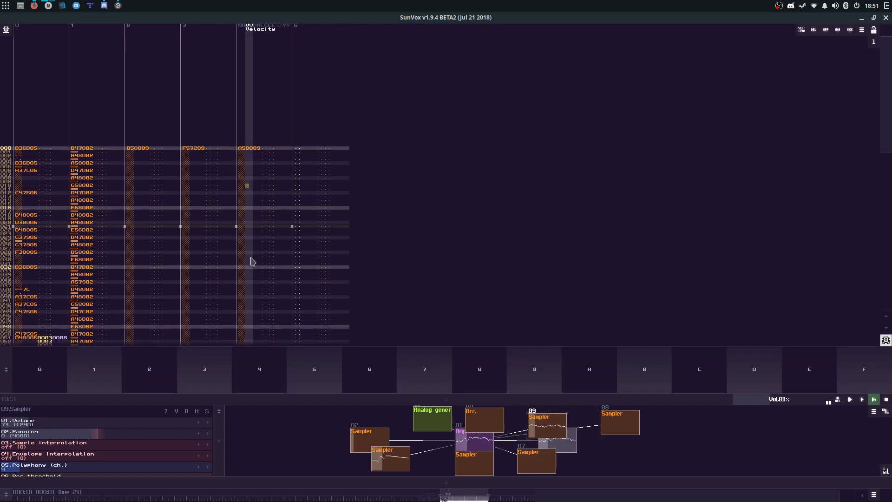
pyautogui.click(250, 267)
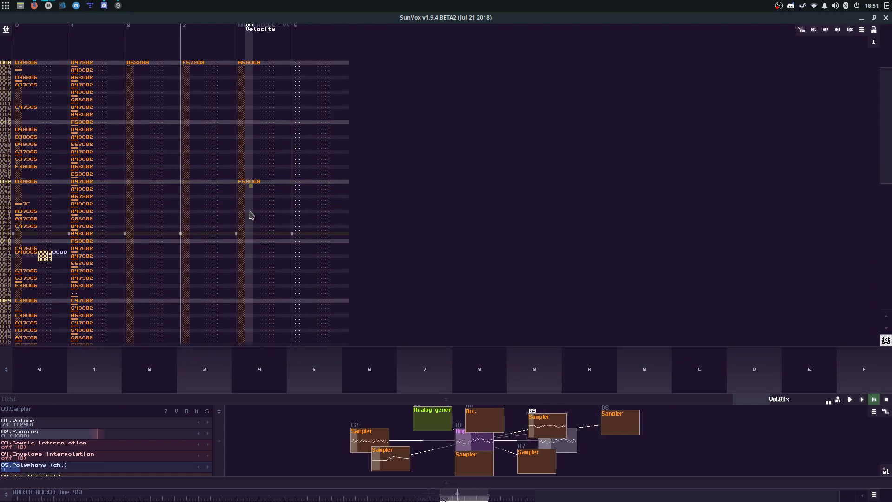
pyautogui.hotkey('ctrl', 'z')
# Step: Audition chord candidates such as C–E–G and D–F–A on Sampler 09 with edit mode off
pyautogui.press('z')
pyautogui.press('c')
pyautogui.press('b')
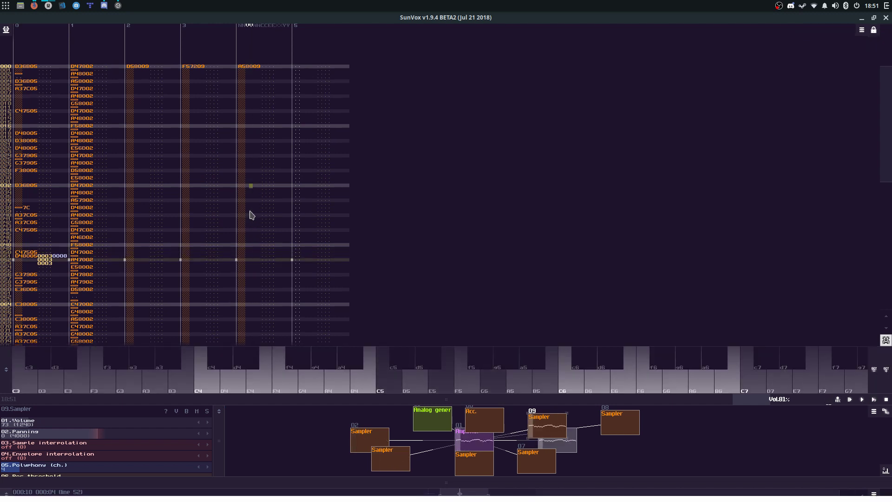
pyautogui.press('x')
pyautogui.press('v')
pyautogui.press('n')
pyautogui.press('b')
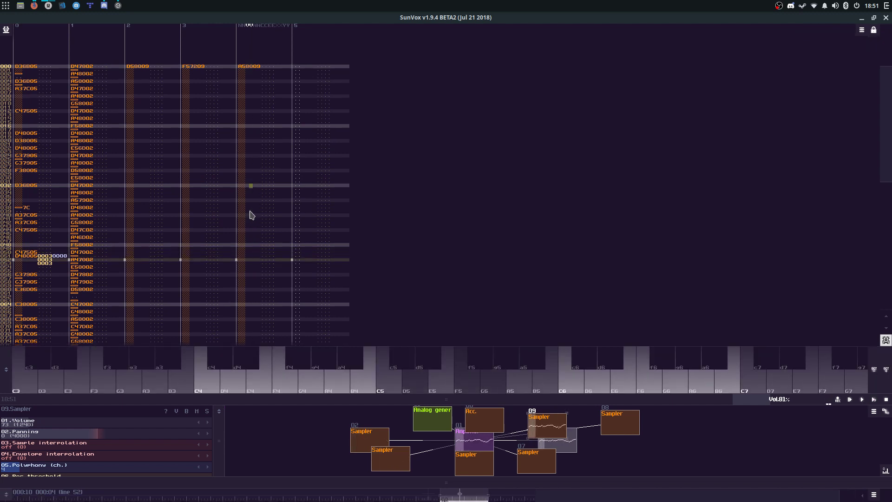
pyautogui.press('x')
pyautogui.press('c')
pyautogui.press('b')
pyautogui.press('x')
pyautogui.press('v')
pyautogui.press('n')
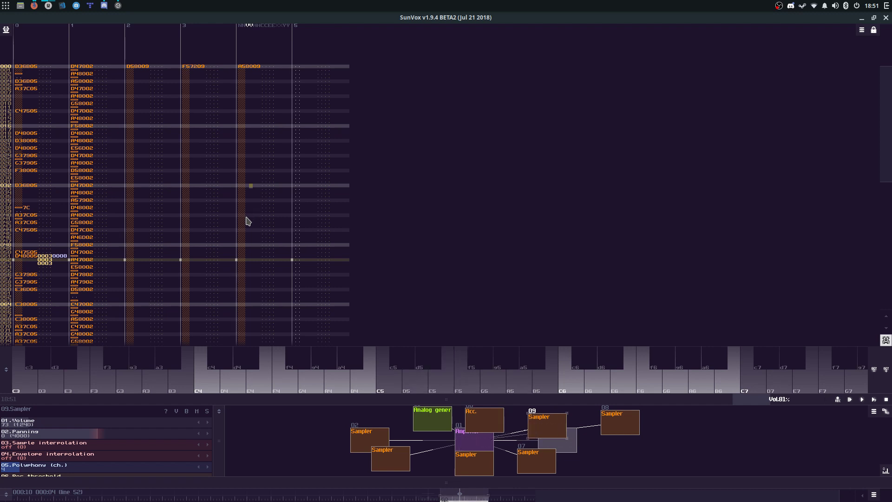
# Step: Enter an E5 note with Sampler 09 on line 32 of track 3
pyautogui.press('Right')
pyautogui.click(229, 186)
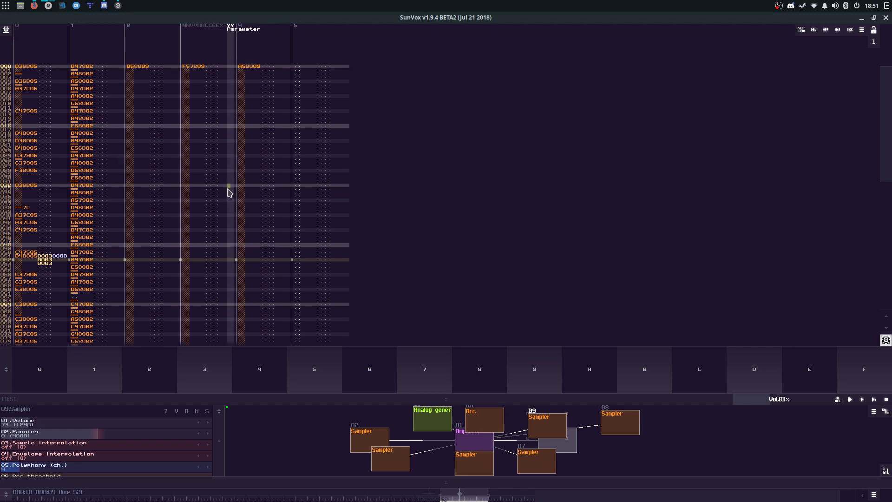
pyautogui.press('c')
# Step: Audition combinations of C, D, E and F notes on Sampler 09 for line 64 with edit mode off
pyautogui.click(147, 301)
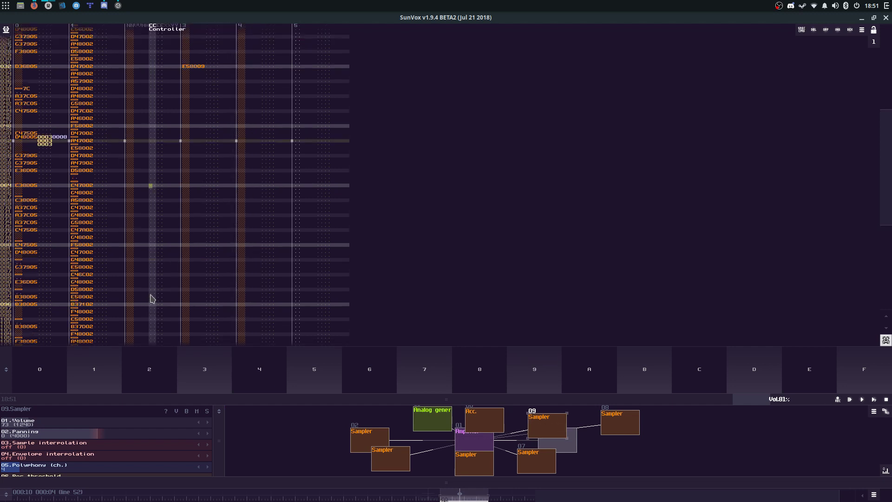
pyautogui.press('space')
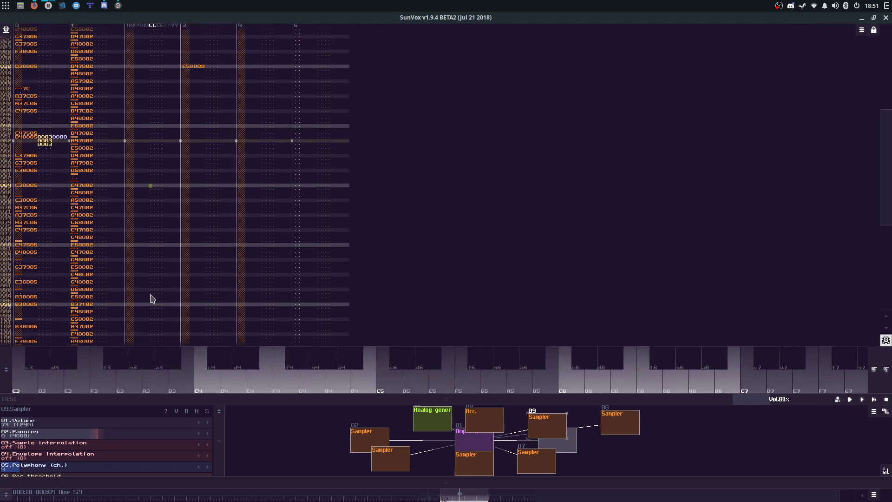
pyautogui.press('x')
pyautogui.press('v')
pyautogui.press('z')
pyautogui.press('c')
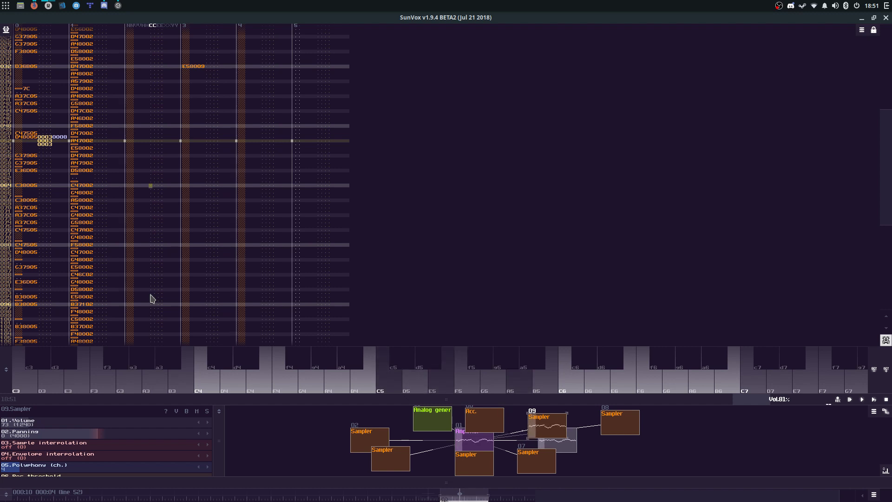
pyautogui.press('z')
pyautogui.press('v')
pyautogui.press('z')
pyautogui.press('v')
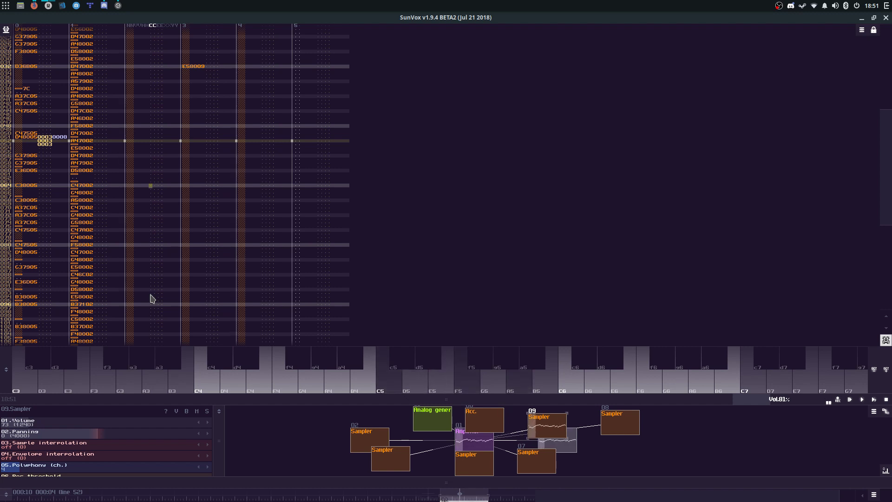
pyautogui.press('c')
pyautogui.press('z')
# Step: Enter a C5, E5 and A5 chord on line 64 in tracks 2, 3 and 4 and delete the stray E5 just above it
pyautogui.press('space')
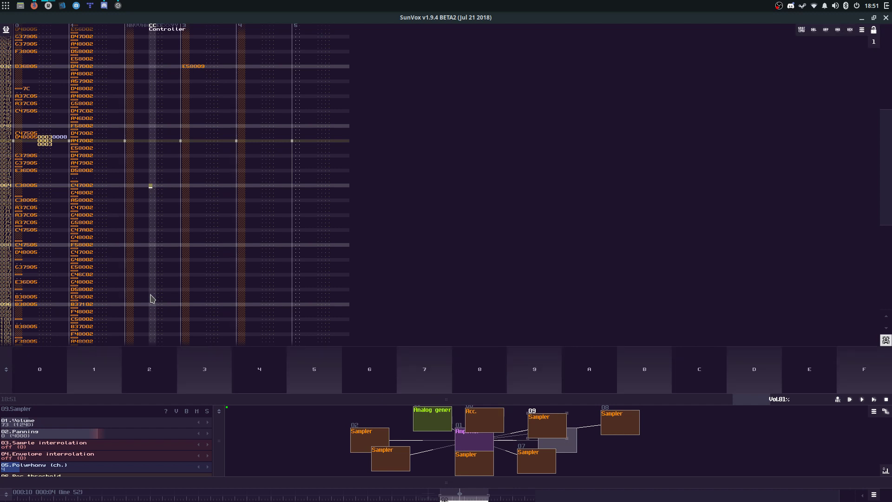
pyautogui.press('z')
pyautogui.click(225, 179)
pyautogui.press('c')
pyautogui.press('c')
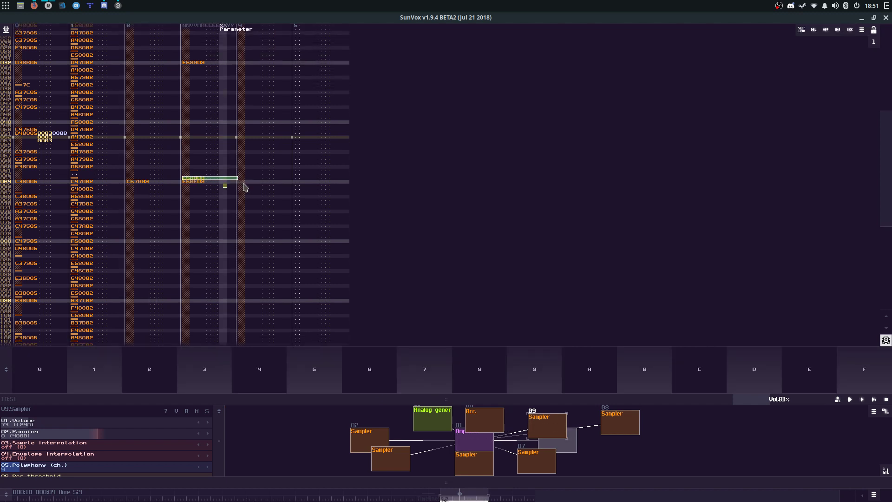
pyautogui.click(243, 182)
pyautogui.press('n')
pyautogui.moveTo(200, 179); pyautogui.dragTo(209, 179)
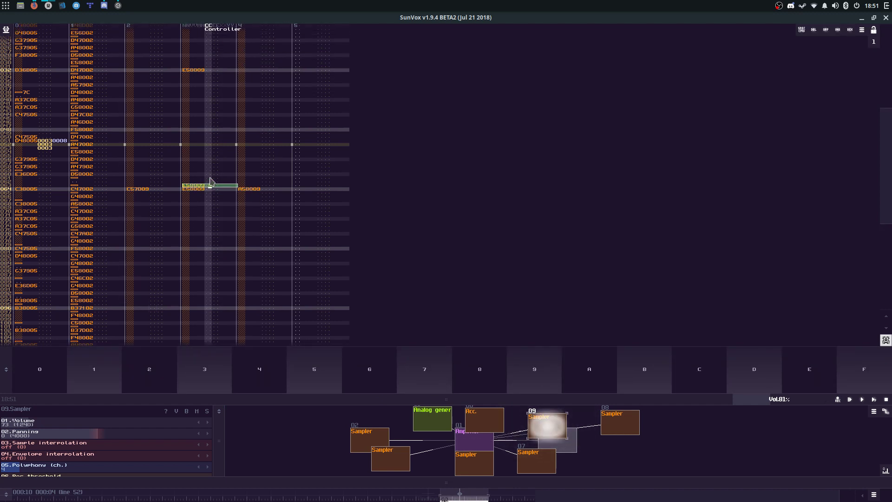
pyautogui.press('Delete')
# Step: Audition C, E and A notes on Sampler 09 with edit mode off and play the song up to line 96
pyautogui.doubleClick(205, 261)
pyautogui.press('space')
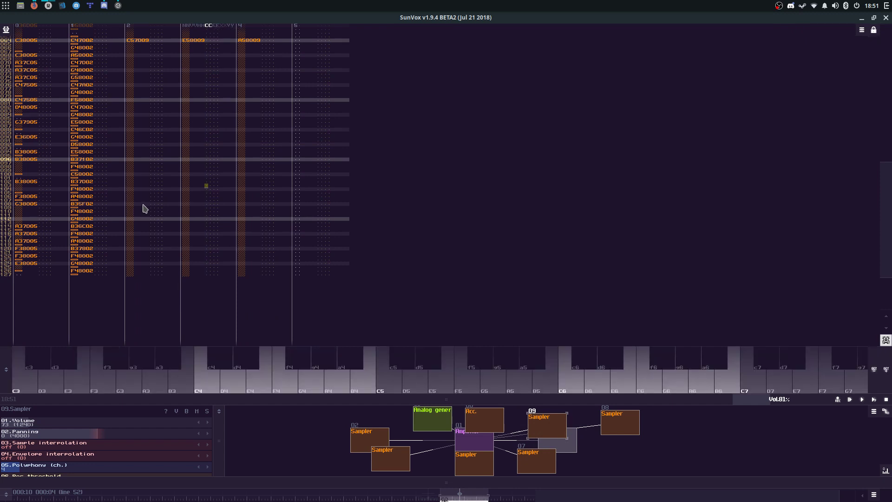
pyautogui.press('z')
pyautogui.press('c')
pyautogui.press('n')
pyautogui.press('space')
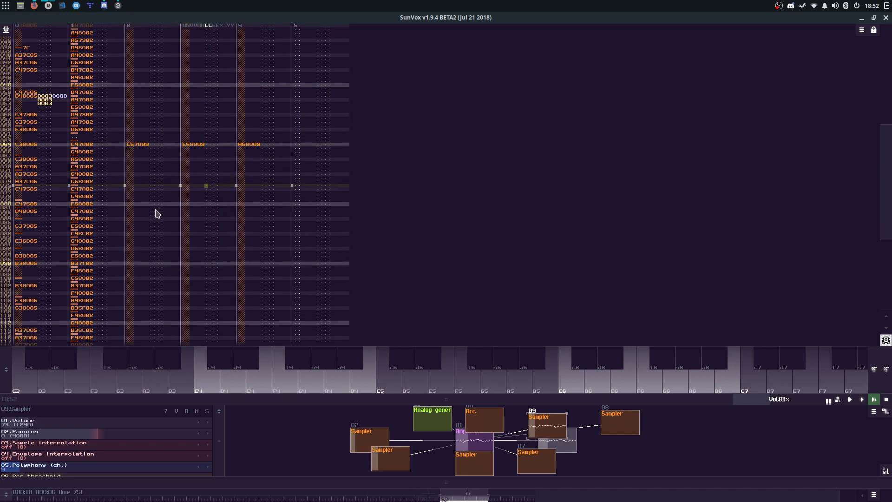
pyautogui.press('space')
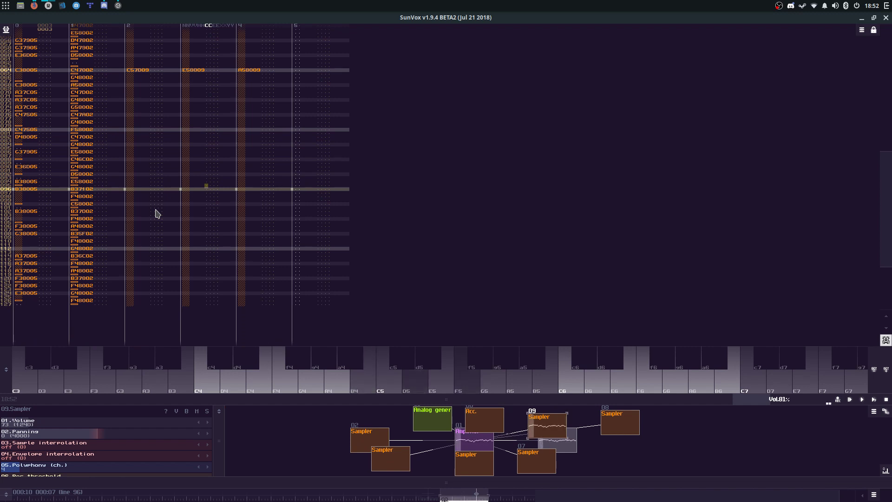
# Step: Enter a B4, D5 and G5 chord with Sampler 09 on line 96 in tracks 2, 3 and 4
pyautogui.press('space')
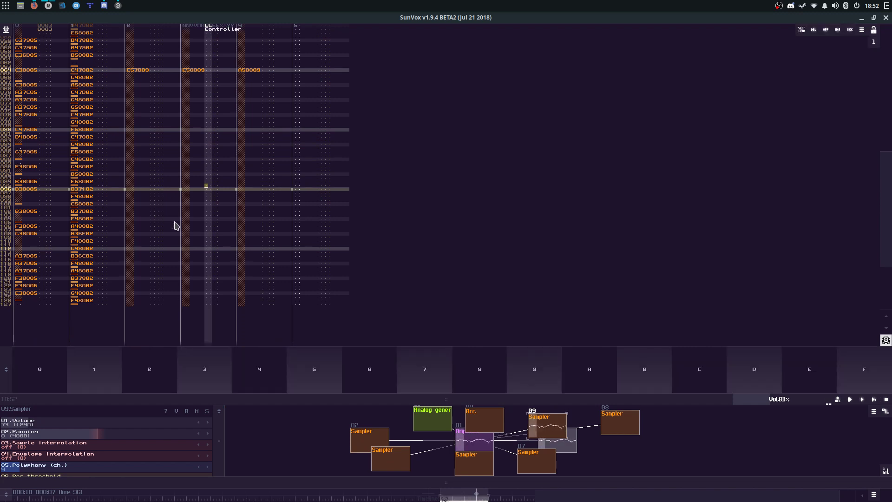
pyautogui.click(261, 190)
pyautogui.press('t')
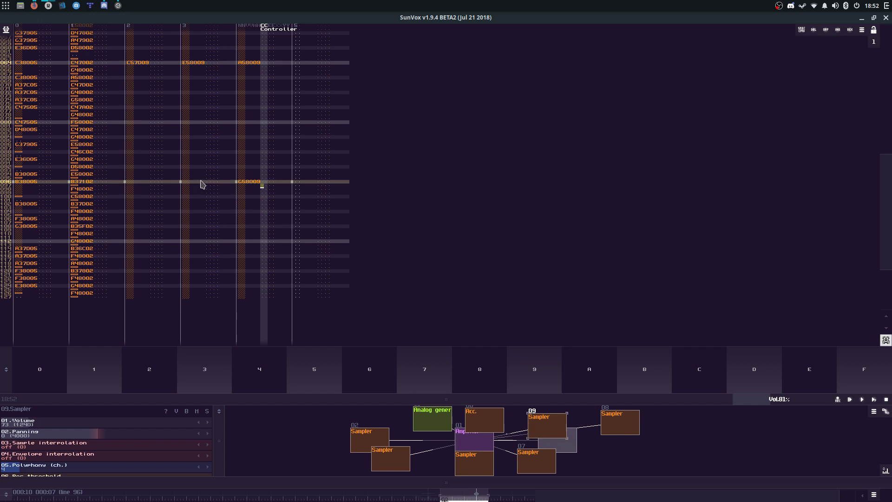
pyautogui.click(201, 182)
pyautogui.press('w')
pyautogui.click(157, 180)
pyautogui.press('m')
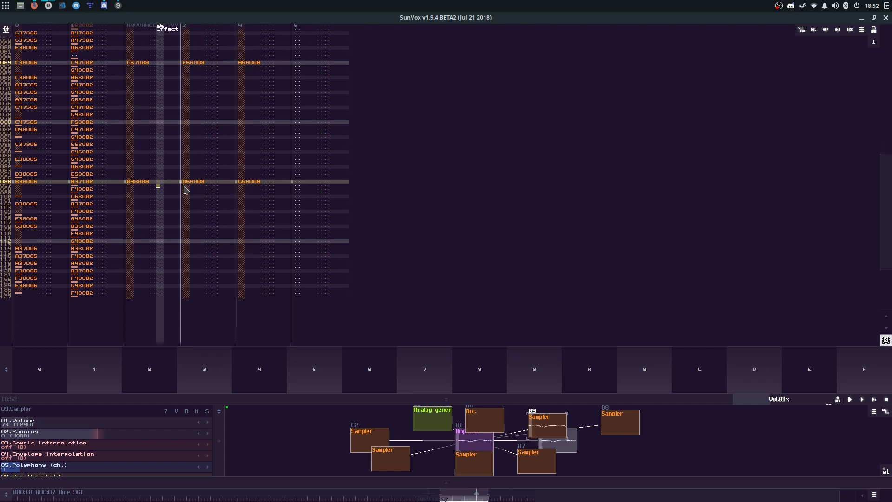
# Step: Play the song from the start and enter note-offs on line 28 in tracks 2, 3 and 4
pyautogui.press('F10')
pyautogui.press('space')
pyautogui.press('space')
pyautogui.click(177, 231)
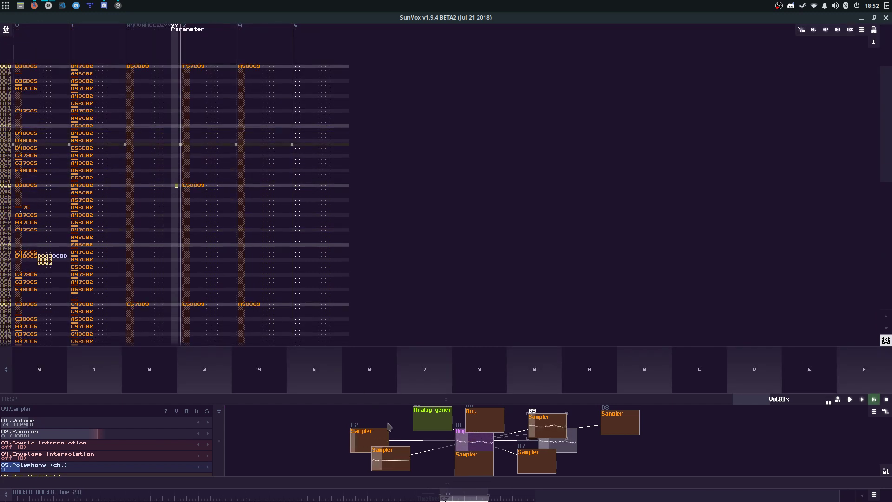
pyautogui.click(133, 171)
pyautogui.press('capslock')
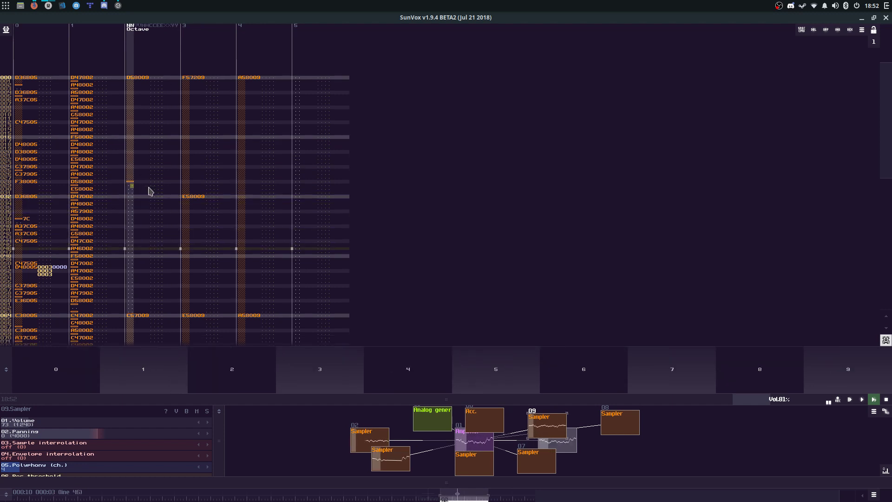
pyautogui.press('Up')
pyautogui.press('Tab')
pyautogui.press('capslock')
pyautogui.press('Up')
pyautogui.press('Tab')
pyautogui.press('capslock')
# Step: Complete the chord on line 32 by adding the D5 and A5 notes from line 0 in tracks 2 and 4
pyautogui.moveTo(241, 75); pyautogui.dragTo(186, 67)
pyautogui.click(160, 77)
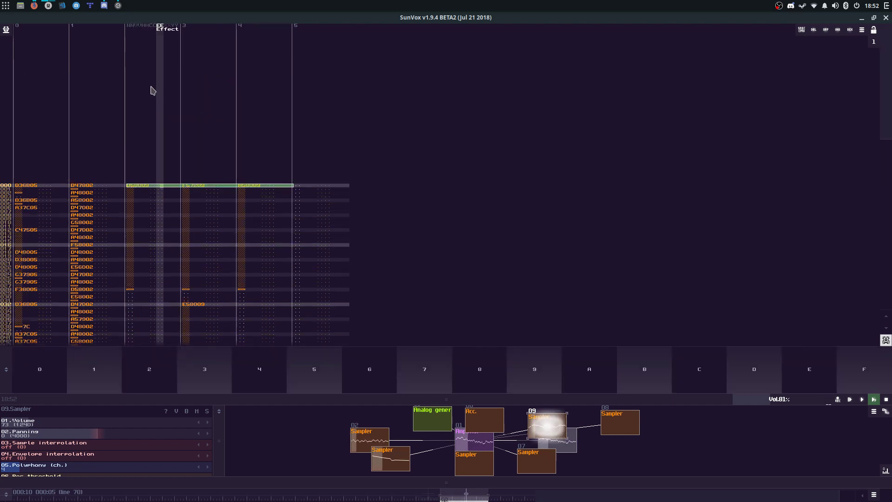
pyautogui.click(159, 305)
pyautogui.hotkey('ctrl', 'v')
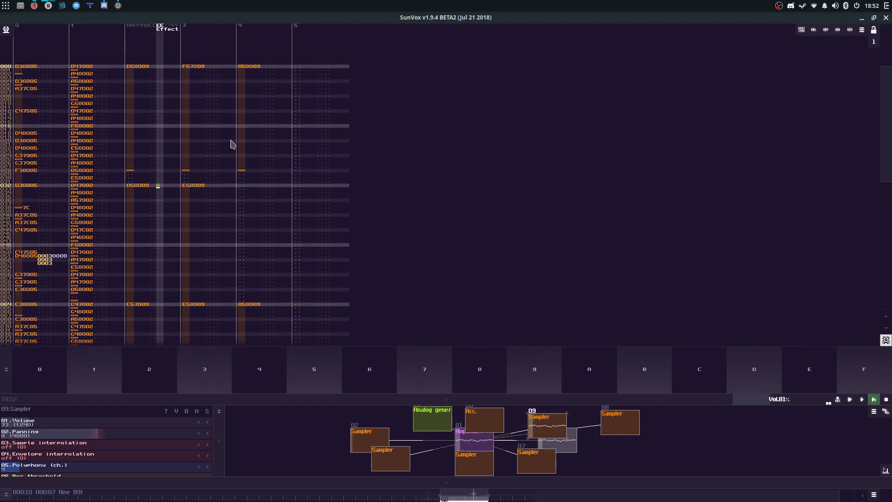
pyautogui.click(249, 65)
pyautogui.click(249, 305)
pyautogui.write('A58009')
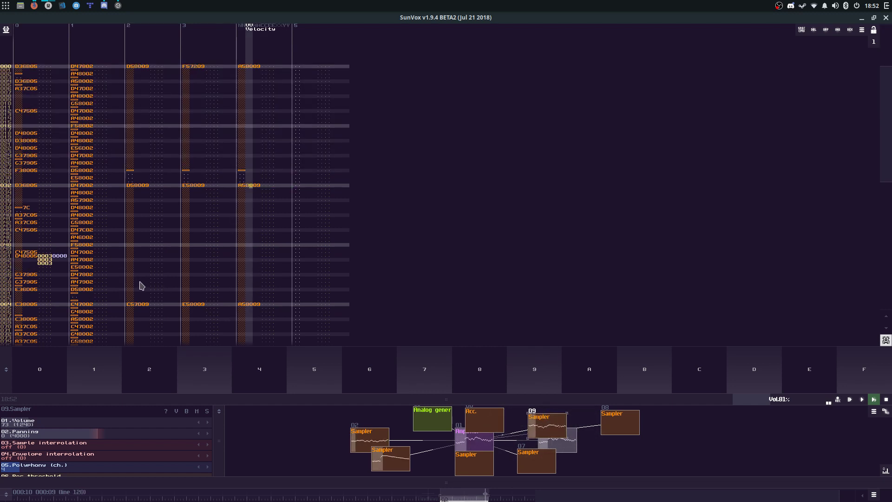
# Step: Enter note-offs on line 60 in tracks 2, 3 and 4
pyautogui.moveTo(142, 291); pyautogui.dragTo(148, 296)
pyautogui.press('Up')
pyautogui.press('Up')
pyautogui.press('capslock')
pyautogui.press('Tab')
pyautogui.press('capslock')
pyautogui.press('Tab')
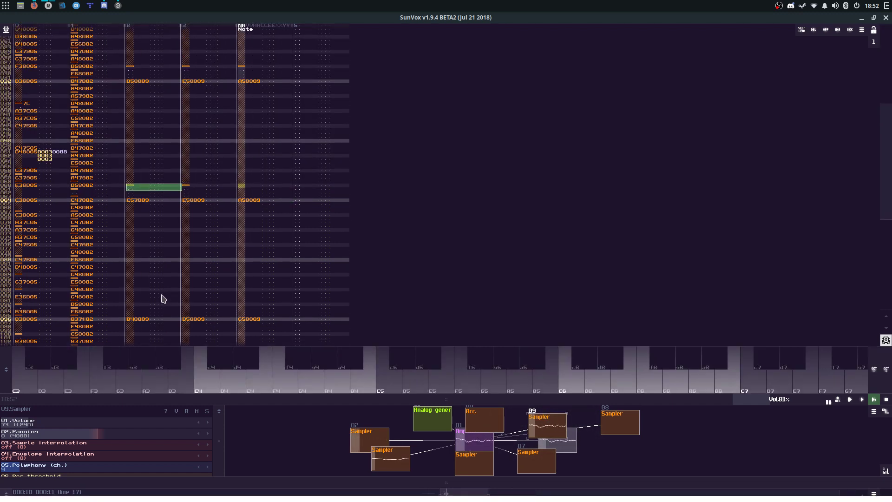
pyautogui.press('capslock')
pyautogui.press('Down')
# Step: Move the three chord note-offs from line 28 to line 24
pyautogui.moveTo(249, 64); pyautogui.dragTo(145, 67)
pyautogui.hotkey('ctrl', 'x')
pyautogui.click(131, 164)
pyautogui.hotkey('ctrl', 'v')
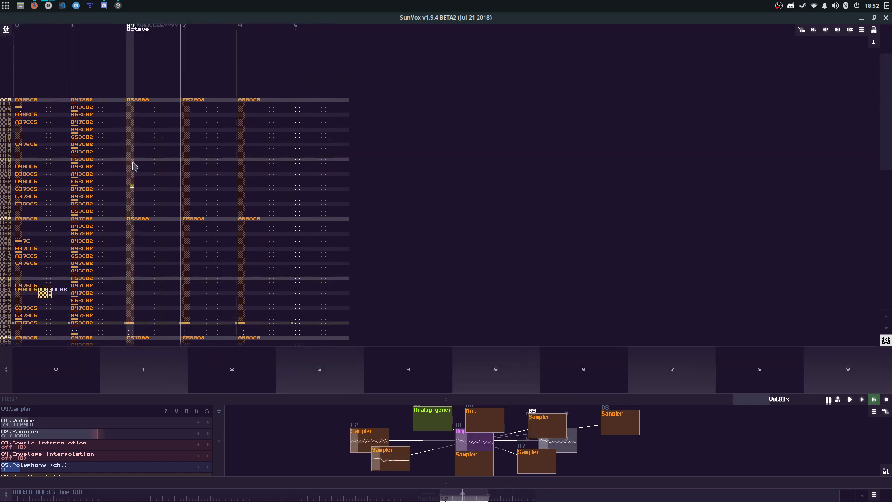
# Step: Move the three chord note-offs from line 60 to line 56
pyautogui.click(151, 293)
pyautogui.moveTo(243, 219); pyautogui.dragTo(160, 215)
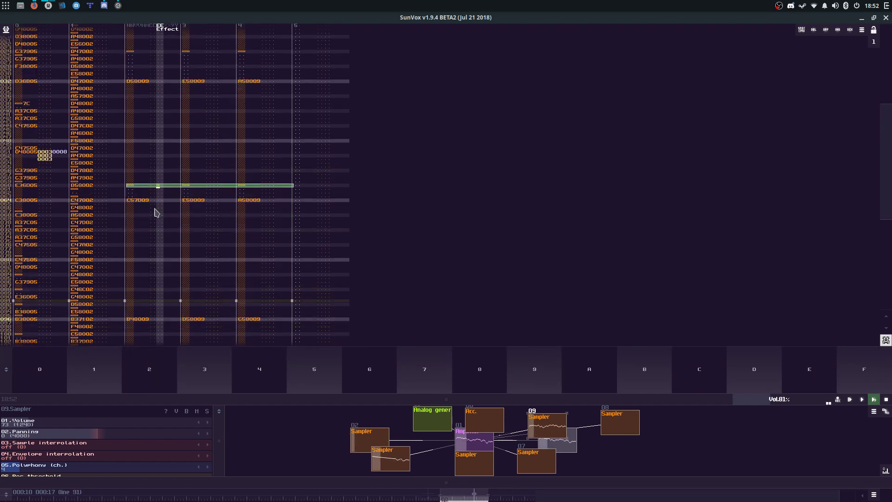
pyautogui.hotkey('ctrl', 'x')
pyautogui.click(137, 170)
pyautogui.hotkey('ctrl', 'v')
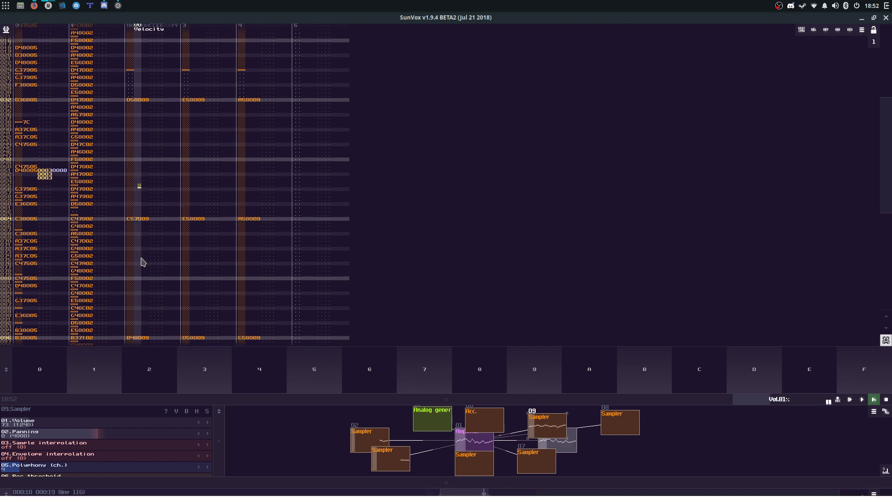
# Step: Paste the three note-offs on lines 88 and 120 of tracks 2 to 4 and turn off edit mode
pyautogui.click(140, 305)
pyautogui.hotkey('ctrl', 'v')
pyautogui.click(140, 305)
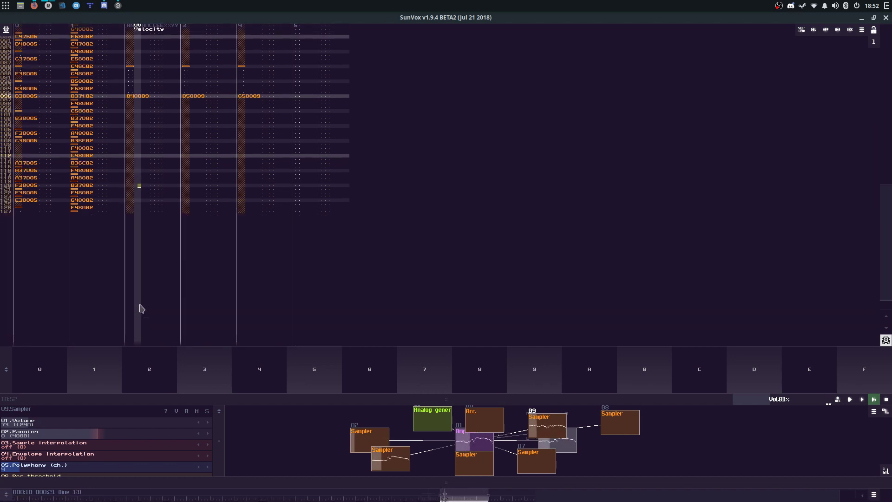
pyautogui.hotkey('ctrl', 'v')
pyautogui.press('space')
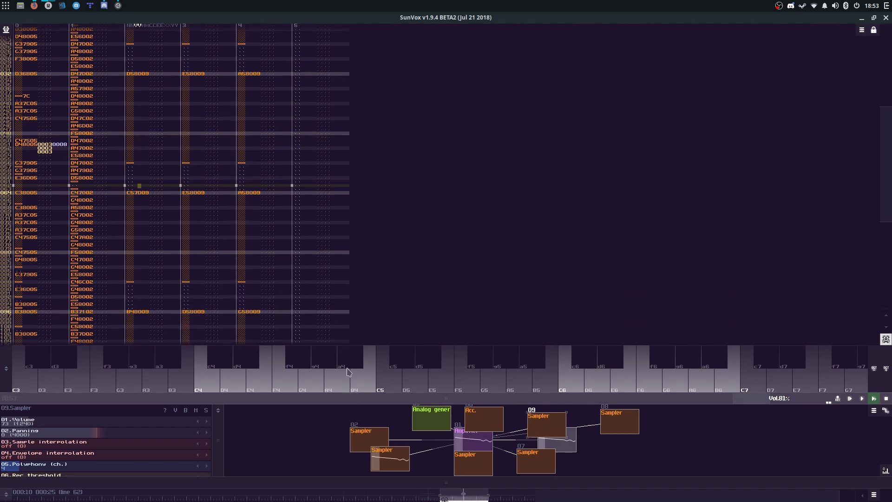
# Step: Enlarge the module view, add a Delay module below Sampler 09, and route the sampler only through it into Amplifier 01
pyautogui.moveTo(333, 398); pyautogui.dragTo(333, 148)
pyautogui.moveTo(551, 249); pyautogui.dragTo(563, 213)
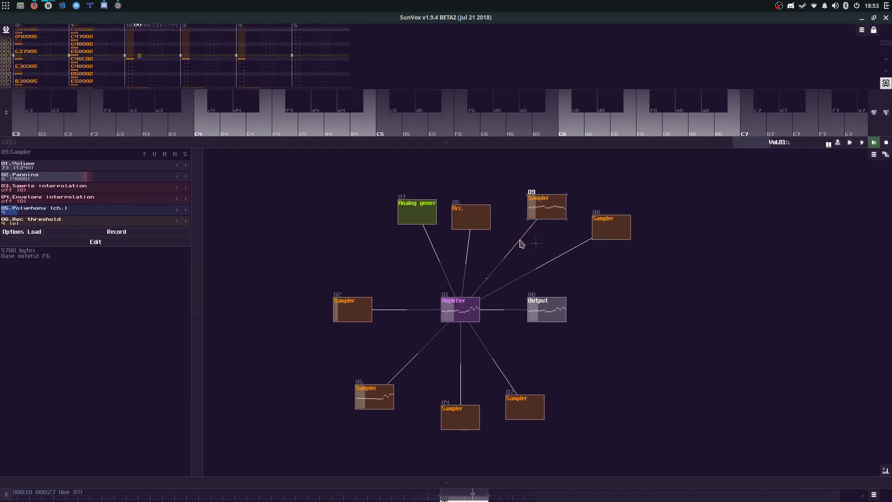
pyautogui.doubleClick(450, 243)
pyautogui.click(458, 224)
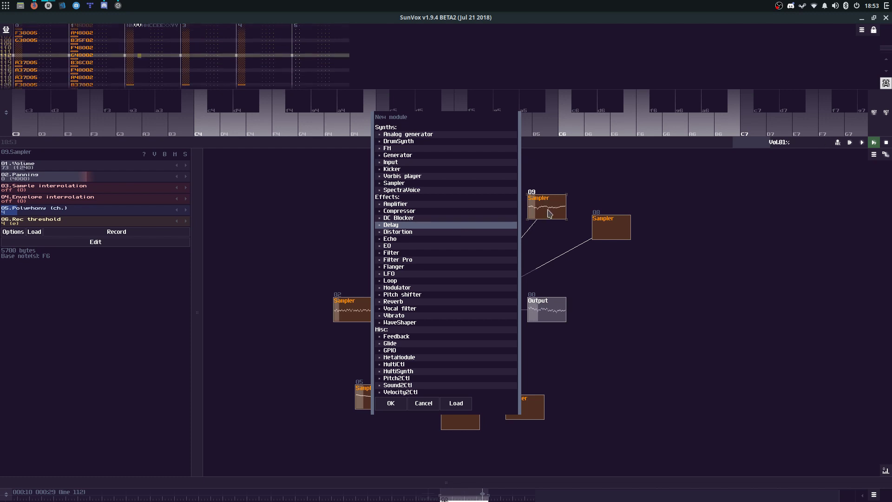
pyautogui.click(477, 218)
pyautogui.doubleClick(476, 225)
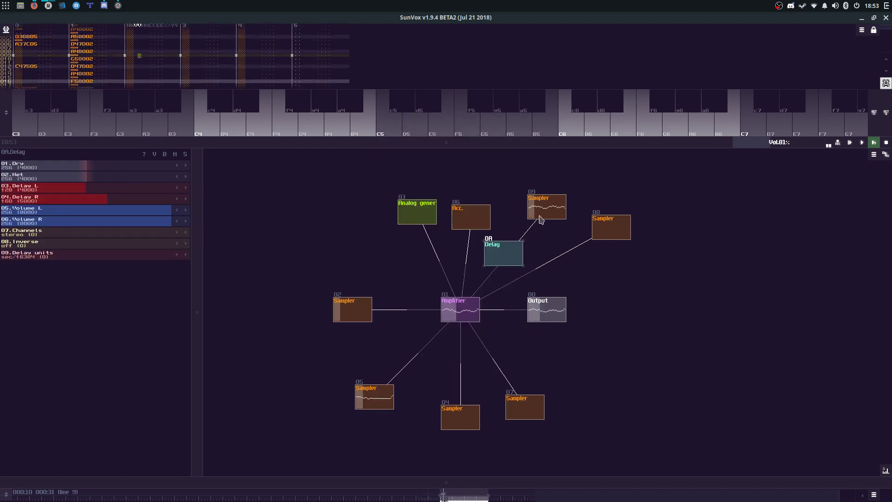
pyautogui.moveTo(537, 215); pyautogui.dragTo(478, 293)
pyautogui.moveTo(502, 255); pyautogui.dragTo(513, 261)
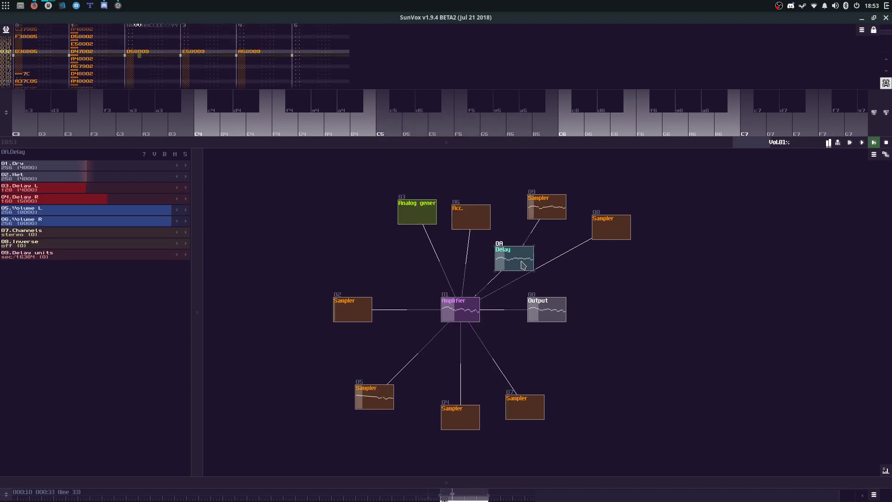
# Step: Set the Delay module's Dry to 0, Delay L to 0 and Delay R to 93
pyautogui.moveTo(86, 166); pyautogui.dragTo(45, 172)
pyautogui.moveTo(99, 188); pyautogui.dragTo(12, 191)
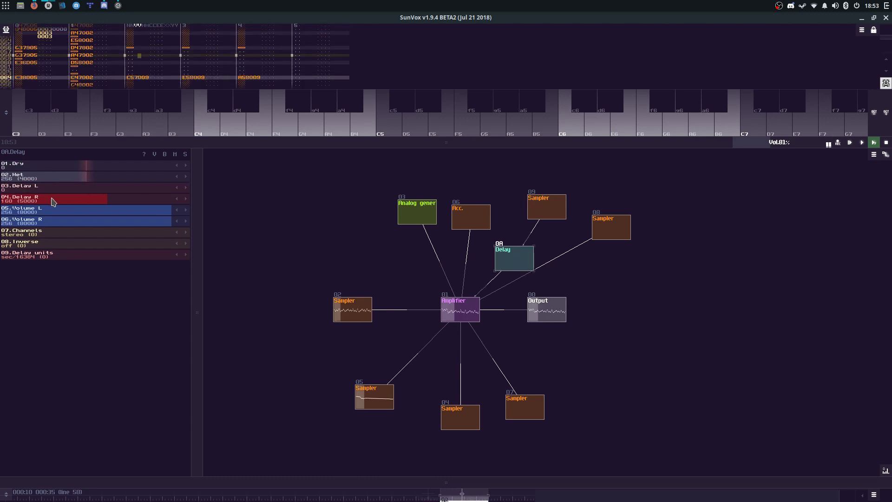
pyautogui.moveTo(145, 199); pyautogui.dragTo(100, 205)
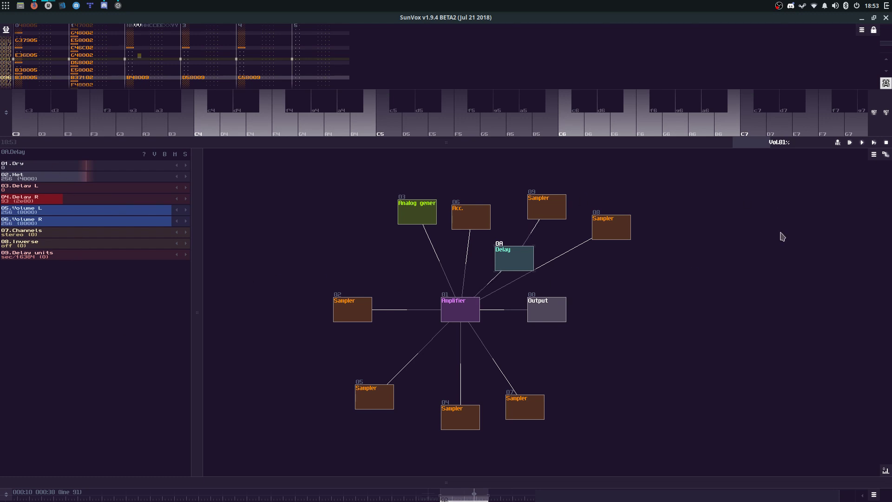
# Step: Arrange Sampler 09 directly above the Delay module, shrink the module view and start playback
pyautogui.moveTo(553, 211); pyautogui.dragTo(528, 207)
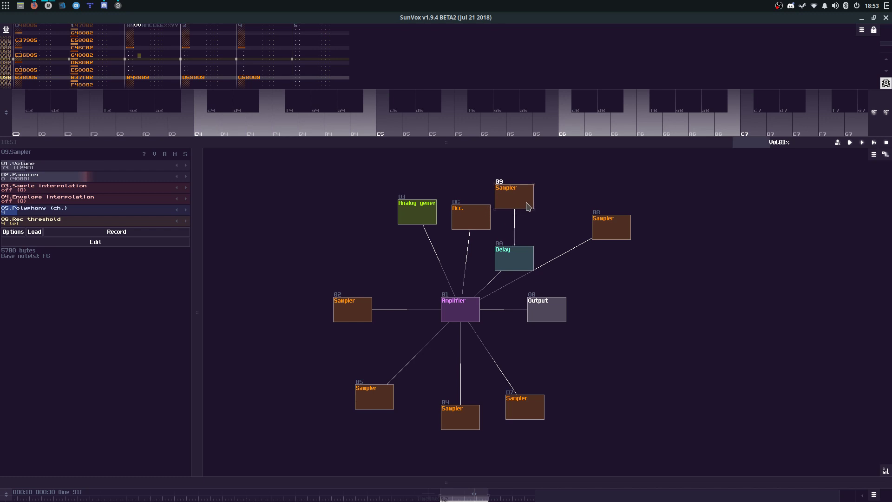
pyautogui.moveTo(504, 254); pyautogui.dragTo(549, 196)
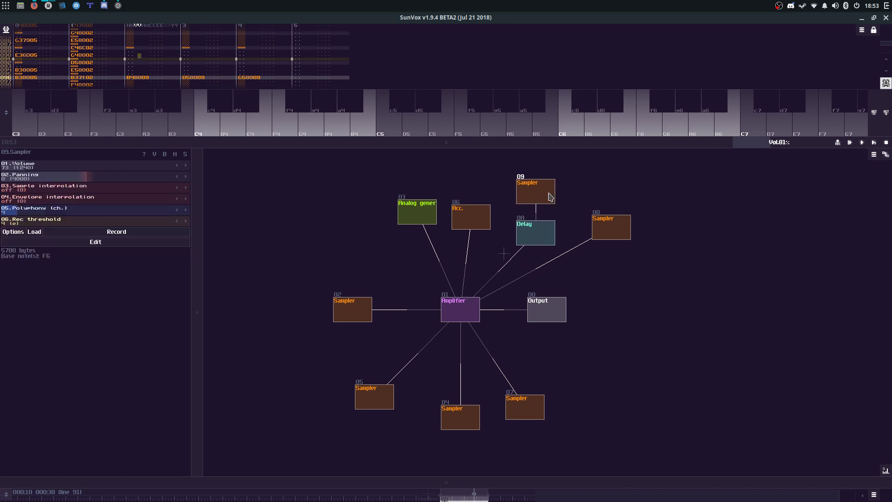
pyautogui.moveTo(474, 143); pyautogui.dragTo(488, 165)
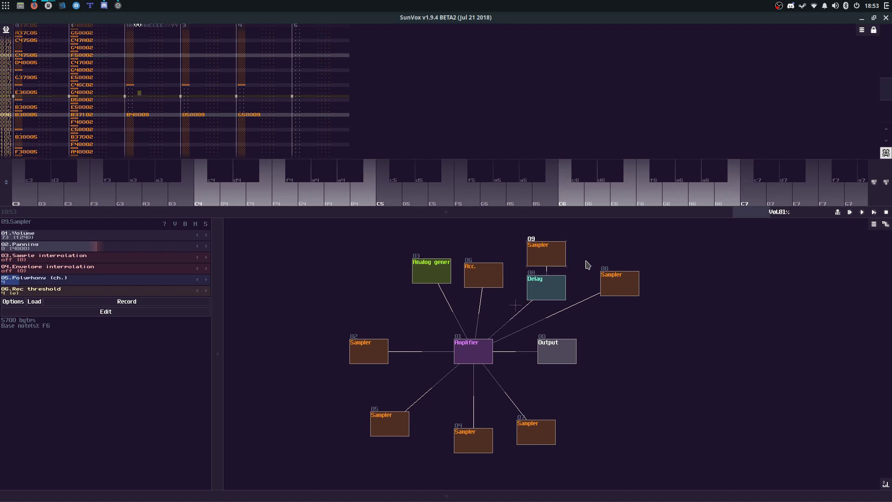
pyautogui.press('space')
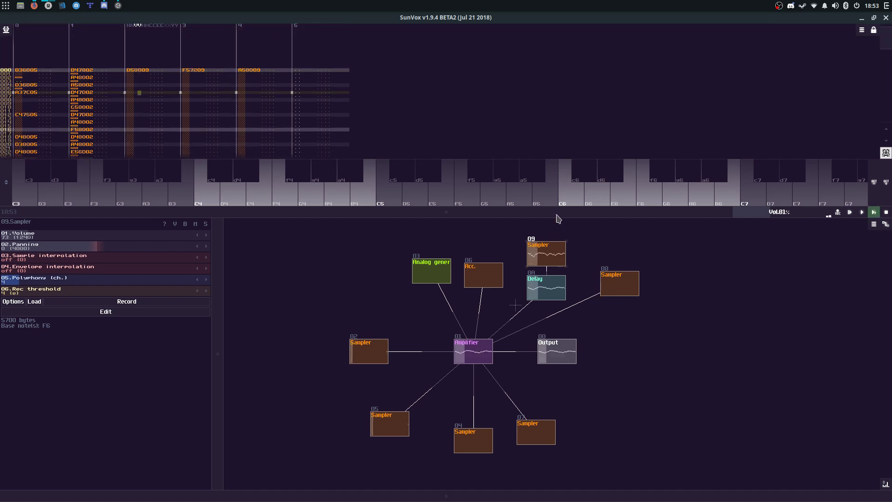
# Step: Set Sampler 09's Volume to 55
pyautogui.moveTo(134, 235); pyautogui.dragTo(130, 240)
pyautogui.click(245, 79)
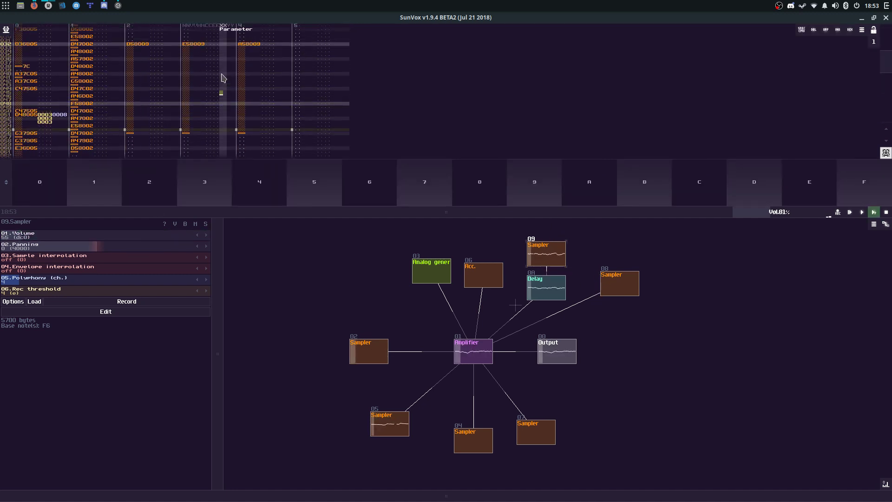
pyautogui.moveTo(248, 64); pyautogui.dragTo(256, 124)
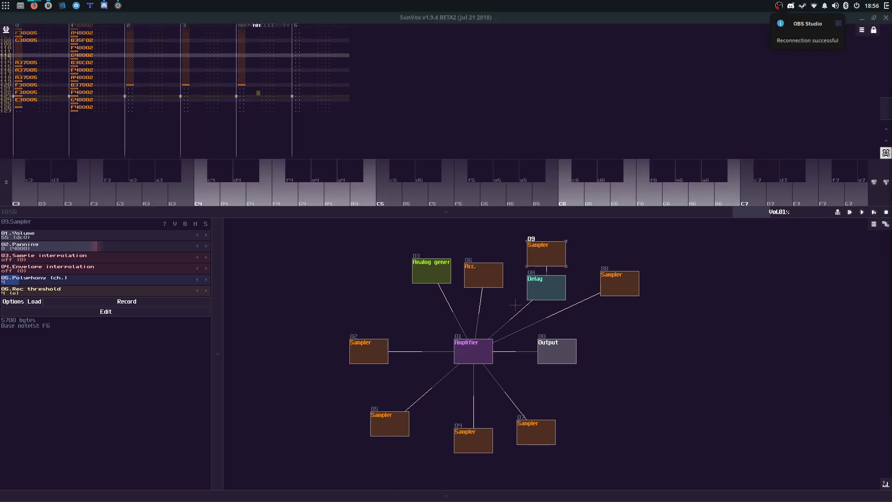
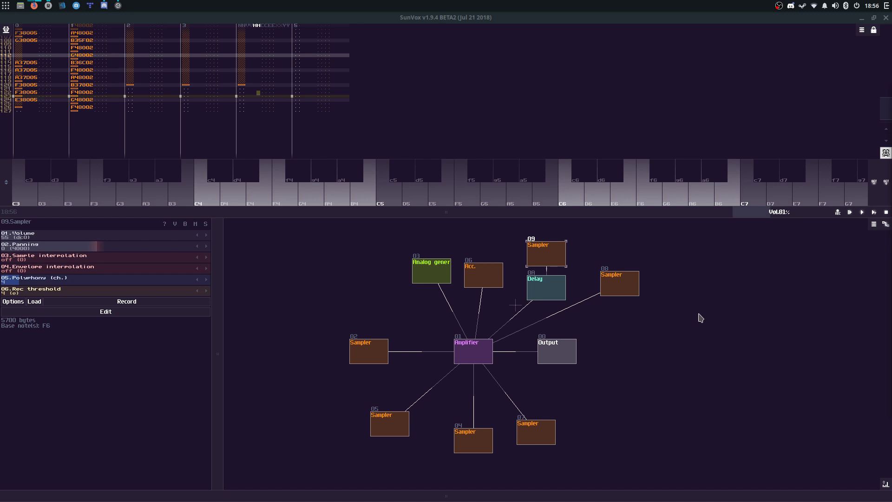
# Step: Bring up the timeline below the modules, enlarge the pattern editor and start playback
pyautogui.moveTo(657, 495); pyautogui.dragTo(653, 301)
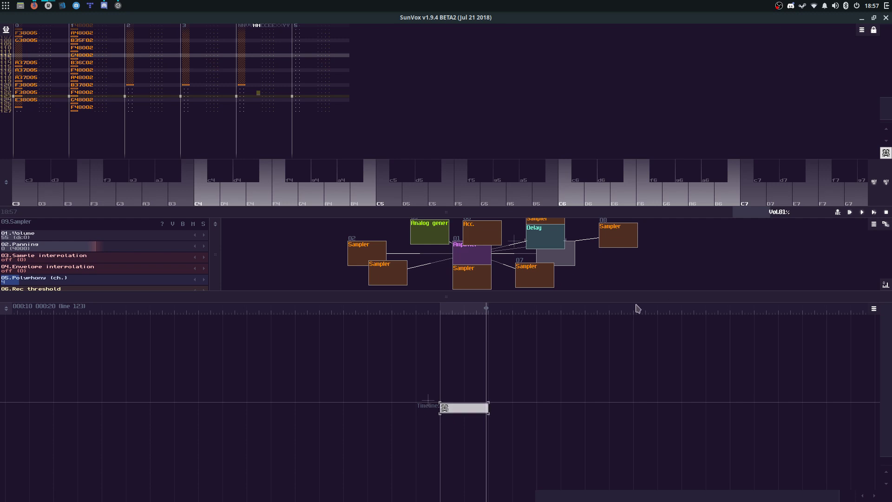
pyautogui.press('s')
pyautogui.moveTo(586, 268); pyautogui.dragTo(586, 268)
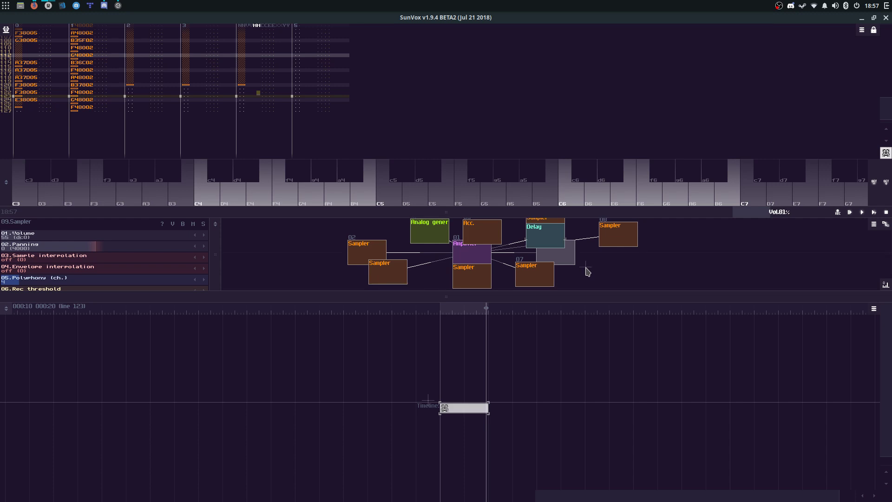
pyautogui.moveTo(585, 215); pyautogui.dragTo(597, 276)
pyautogui.scroll(-4, 608, 130)
pyautogui.scroll(5, 609, 128)
pyautogui.scroll(-1, 605, 123)
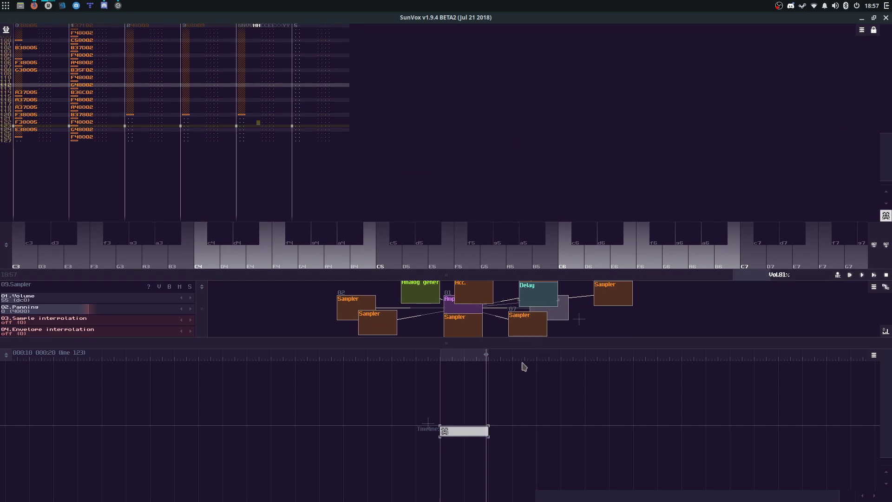
pyautogui.press('space')
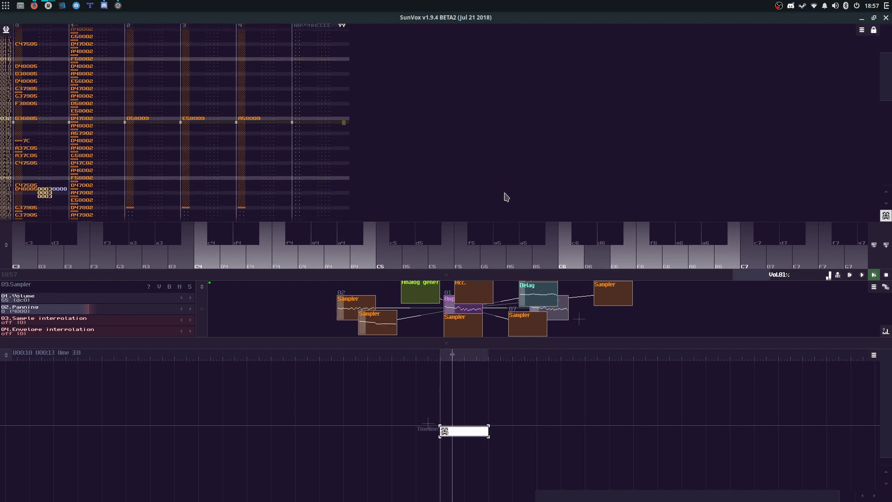
# Step: Enlarge the module view, set Sampler 09's Polyphony to 32 and stop playback
pyautogui.moveTo(514, 274); pyautogui.dragTo(519, 98)
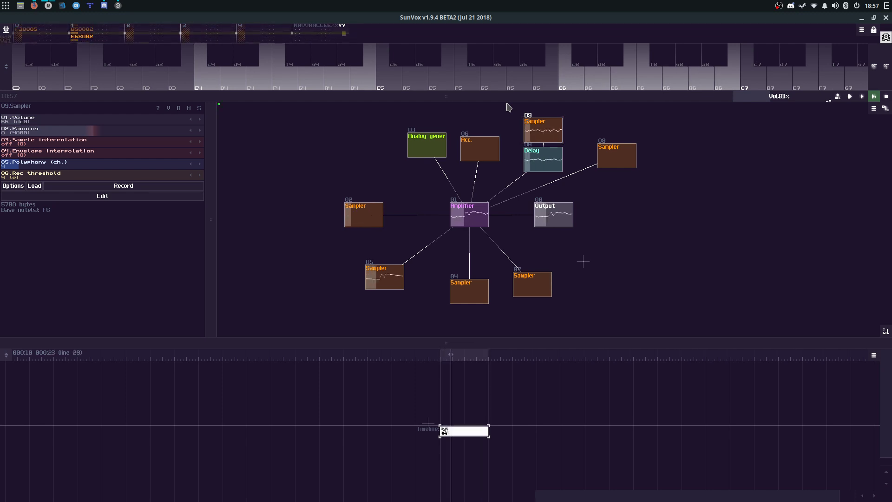
pyautogui.moveTo(76, 163); pyautogui.dragTo(439, 189)
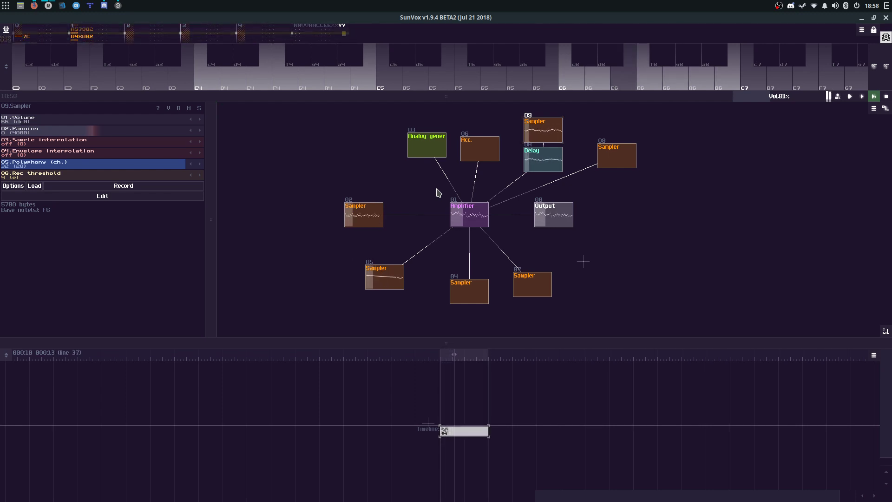
pyautogui.press('space')
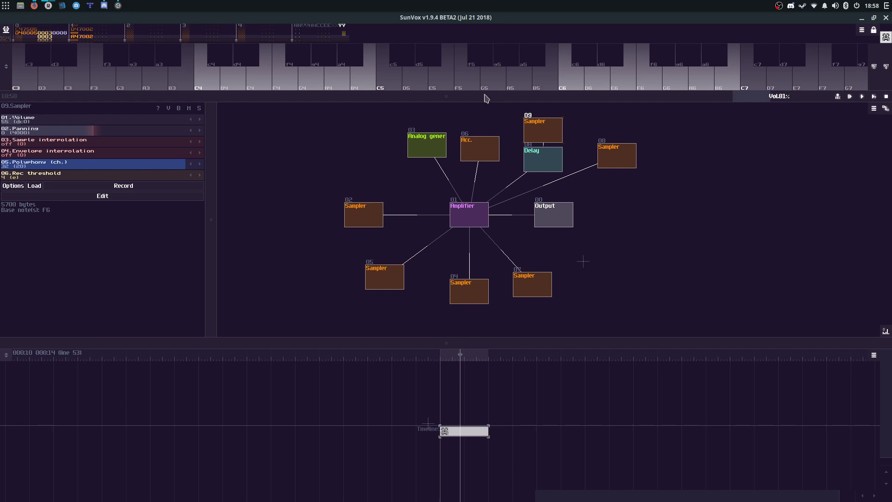
# Step: Enlarge the pattern editor, turn on edit mode and enter G6 and A6 on lines 0 and 1 of track 5
pyautogui.click(485, 89)
pyautogui.moveTo(484, 96); pyautogui.dragTo(464, 483)
pyautogui.click(309, 36)
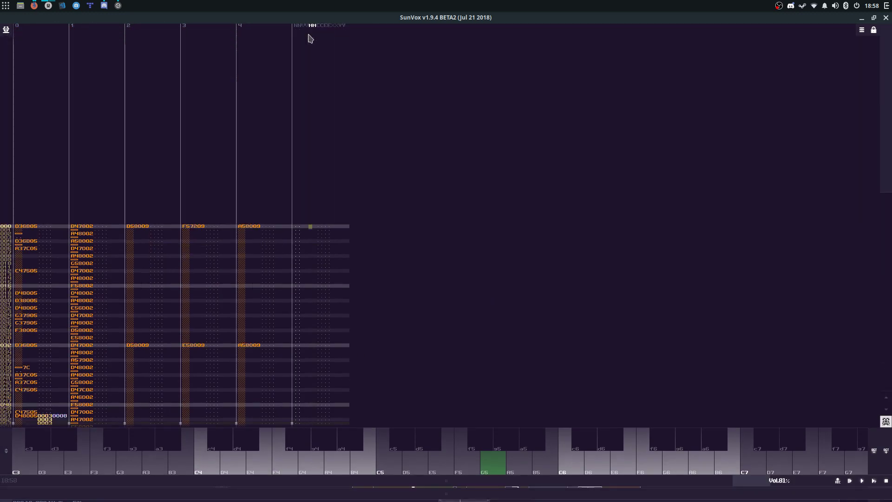
pyautogui.press('t')
pyautogui.press('y')
pyautogui.press('space')
pyautogui.press('t')
pyautogui.press('y')
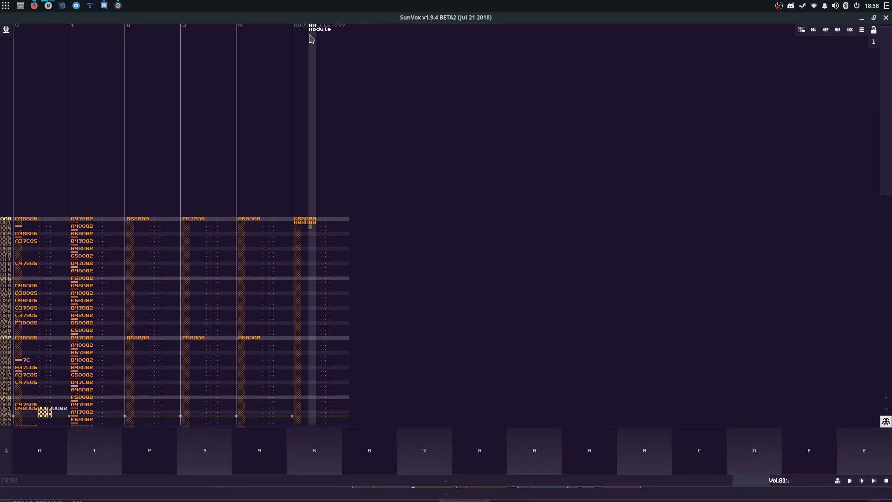
# Step: Enter G6, F6 and D6 on lines 28, 30 and 32 of track 5, using an edit step of 2
pyautogui.press('space')
pyautogui.press('space')
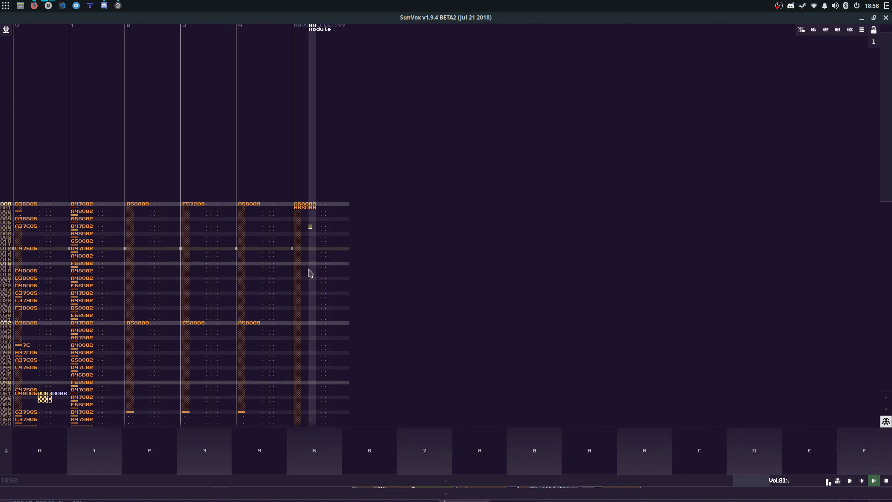
pyautogui.click(305, 304)
pyautogui.press('Down')
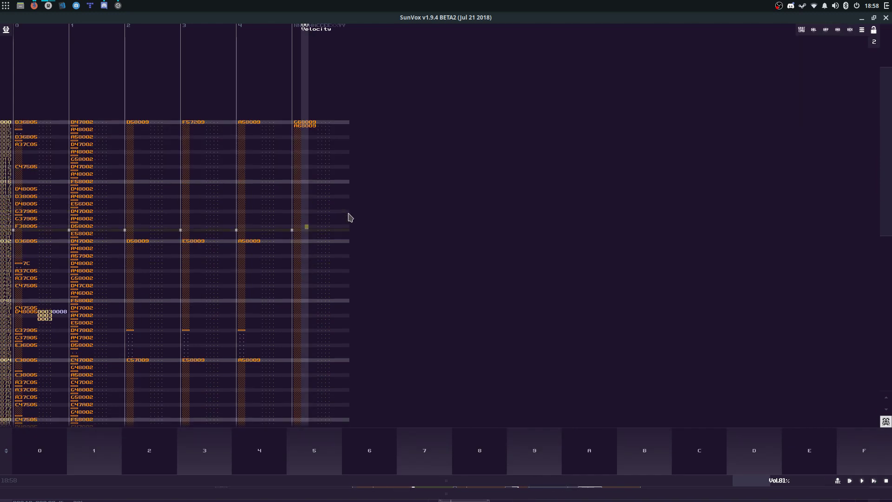
pyautogui.press('t')
pyautogui.press('r')
pyautogui.press('w')
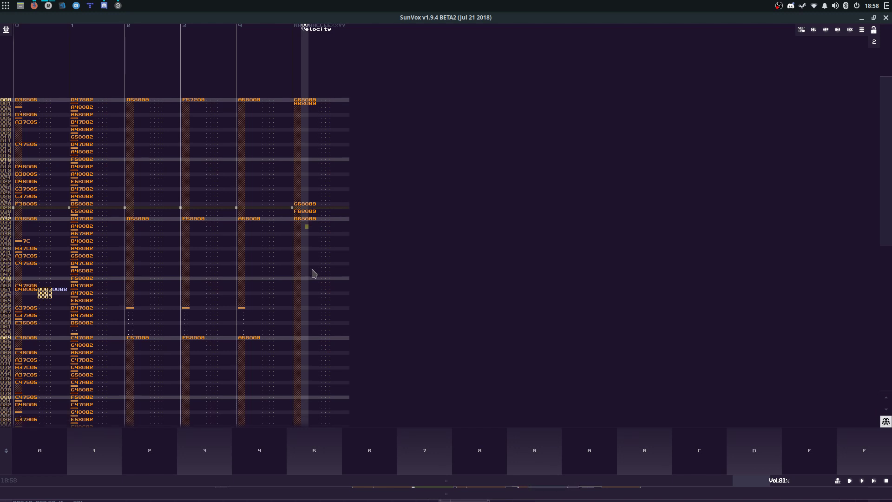
# Step: Place a note-off on line 58 of track 5
pyautogui.click(300, 309)
pyautogui.click(296, 242)
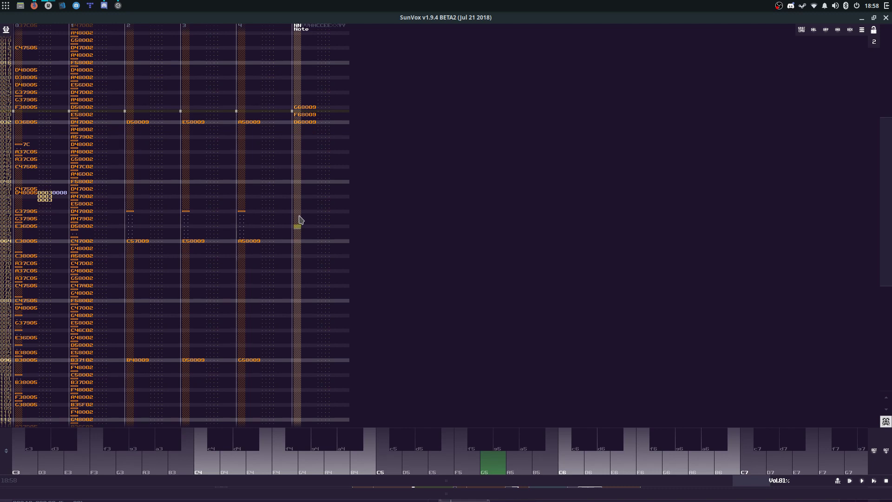
pyautogui.click(299, 216)
pyautogui.press('capslock')
pyautogui.hotkey('ctrl', 'z')
pyautogui.press('Down')
pyautogui.press('capslock')
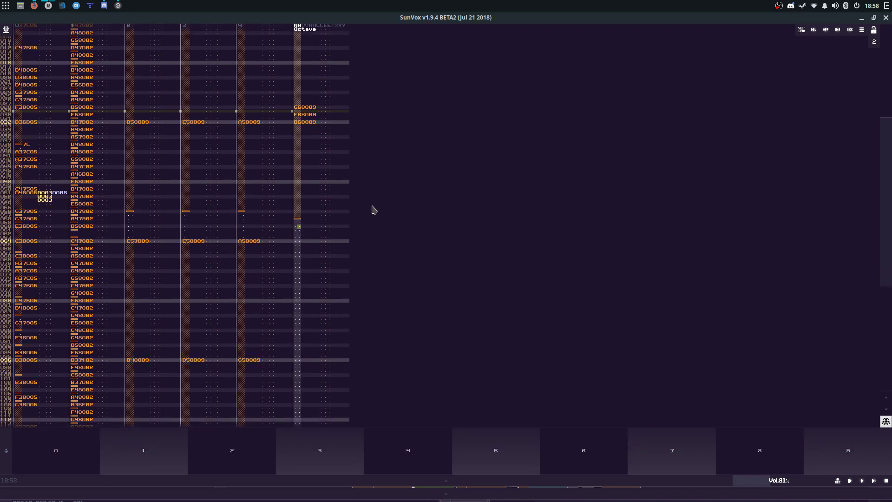
# Step: Enter D6, E6, G6 and A6 on lines 60, 62, 64 and 65 of track 5
pyautogui.press('w')
pyautogui.press('e')
pyautogui.press('t')
pyautogui.press('Up')
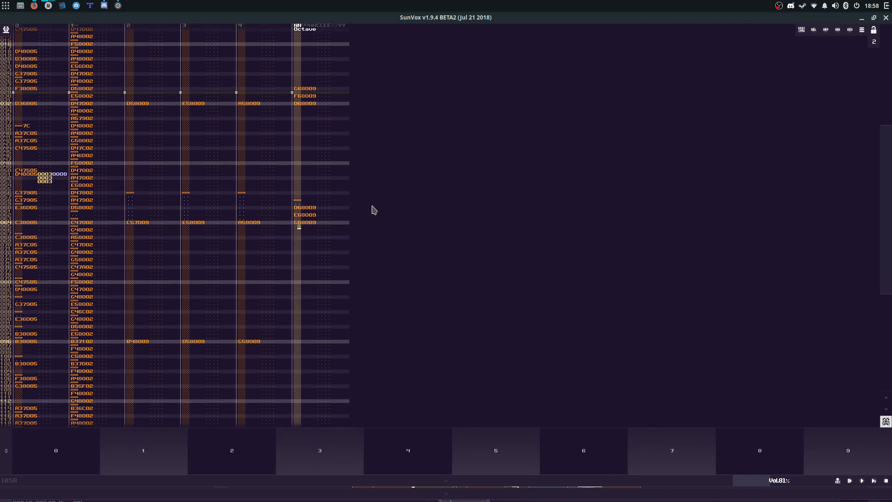
pyautogui.press('y')
# Step: Enter G6, F6 and G6 on lines 92, 94 and 96 of track 5
pyautogui.press('Down')
pyautogui.press('Down')
pyautogui.press('Down')
pyautogui.press('Down')
pyautogui.press('Down')
pyautogui.press('Down')
pyautogui.press('Down')
pyautogui.press('Down')
pyautogui.press('Down')
pyautogui.press('Down')
pyautogui.press('Down')
pyautogui.press('Down')
pyautogui.press('Down')
pyautogui.press('Down')
pyautogui.press('Down')
pyautogui.press('Down')
pyautogui.press('Down')
pyautogui.press('Down')
pyautogui.press('Down')
pyautogui.press('Down')
pyautogui.press('Down')
pyautogui.press('Down')
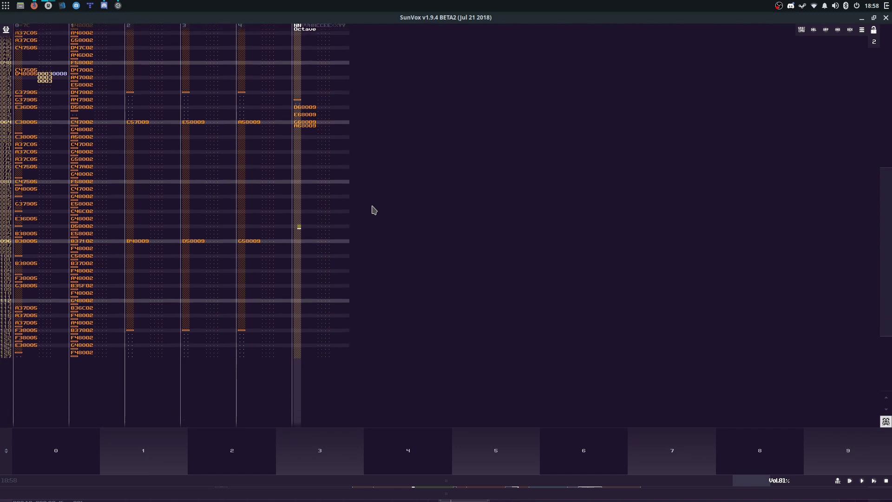
pyautogui.press('t')
pyautogui.press('r')
pyautogui.press('t')
# Step: Enter D6 and E6 on lines 124 and 126 of track 5
pyautogui.press('Down')
pyautogui.press('Down')
pyautogui.press('Down')
pyautogui.press('Down')
pyautogui.press('Down')
pyautogui.press('Down')
pyautogui.press('Down')
pyautogui.press('Down')
pyautogui.press('Down')
pyautogui.press('Down')
pyautogui.press('Down')
pyautogui.press('Down')
pyautogui.press('Down')
pyautogui.press('Down')
pyautogui.press('Down')
pyautogui.press('Down')
pyautogui.press('Down')
pyautogui.press('Down')
pyautogui.press('Down')
pyautogui.press('Down')
pyautogui.press('Down')
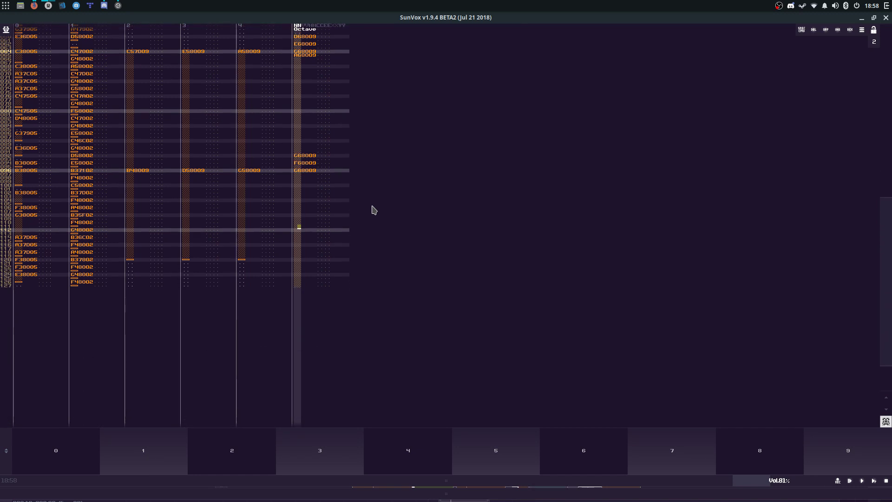
pyautogui.press('w')
pyautogui.press('e')
# Step: Place a note-off on line 122 of track 5, turn off edit mode and start playback
pyautogui.press('Up')
pyautogui.press('Up')
pyautogui.press('Up')
pyautogui.press('Up')
pyautogui.press('Up')
pyautogui.press('Up')
pyautogui.press('Up')
pyautogui.press('Up')
pyautogui.press('Up')
pyautogui.press('Up')
pyautogui.press('Up')
pyautogui.press('Up')
pyautogui.press('Up')
pyautogui.press('Up')
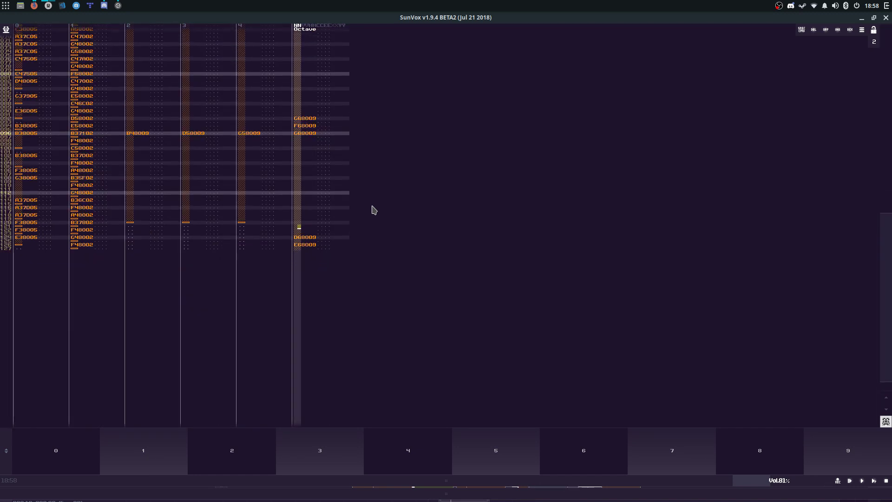
pyautogui.press('Down')
pyautogui.press('Down')
pyautogui.press('Down')
pyautogui.press('Down')
pyautogui.press('Down')
pyautogui.press('Down')
pyautogui.press('Down')
pyautogui.press('Down')
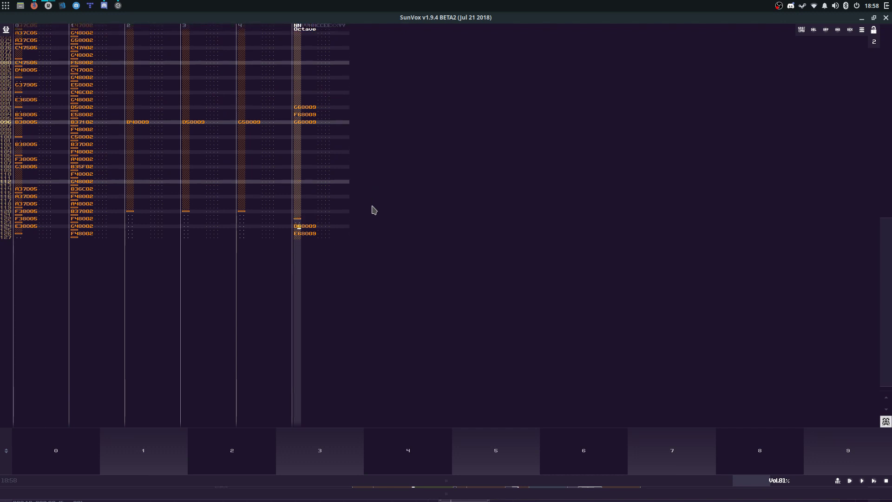
pyautogui.press('Return')
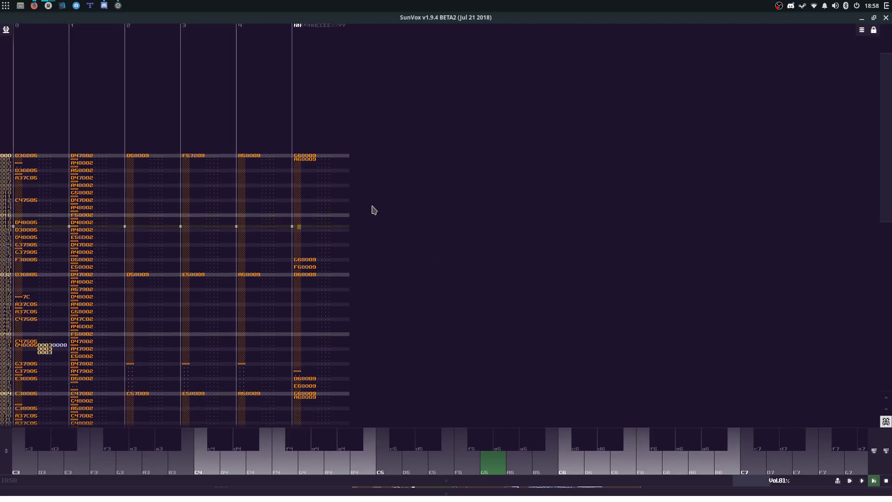
# Step: Move track 5's first note-off to line 56, level with those of tracks 2 to 4, and turn off edit mode
pyautogui.press('space')
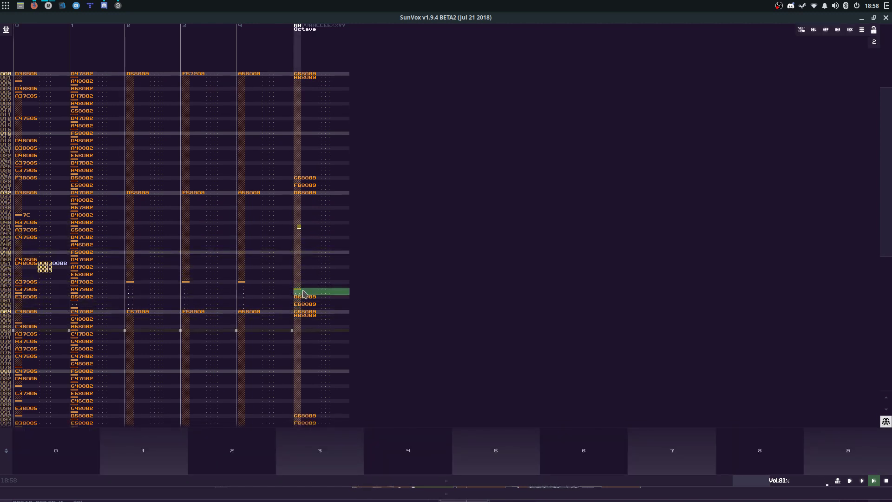
pyautogui.click(303, 290)
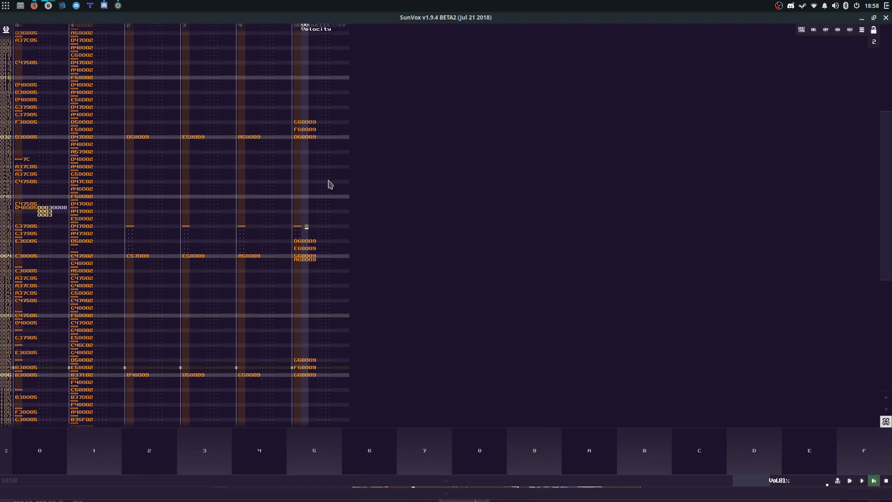
pyautogui.press('space')
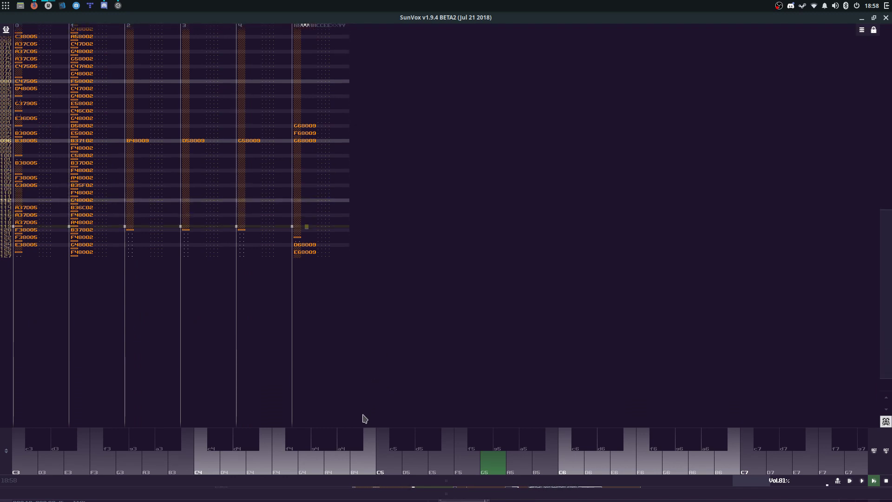
# Step: Select all of track 5 and transpose its notes by +12
pyautogui.hotkey('ctrl', 'a')
pyautogui.rightClick(339, 241)
pyautogui.click(362, 300)
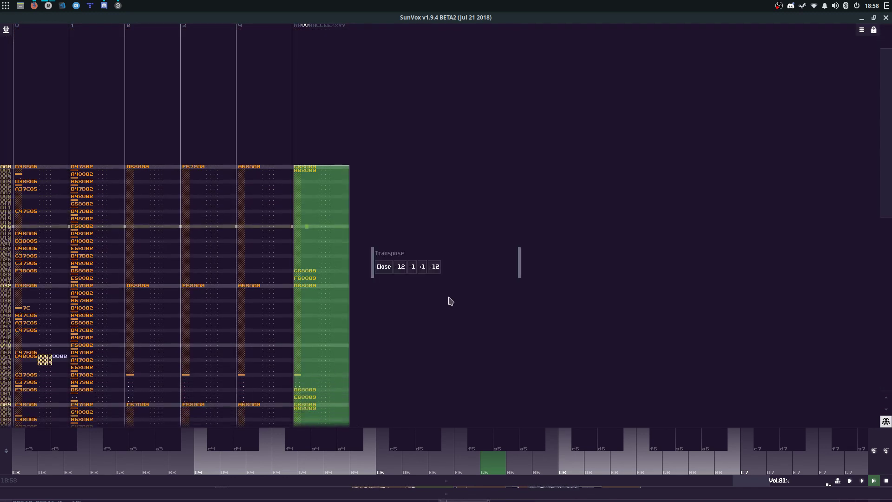
pyautogui.click(434, 266)
pyautogui.click(384, 267)
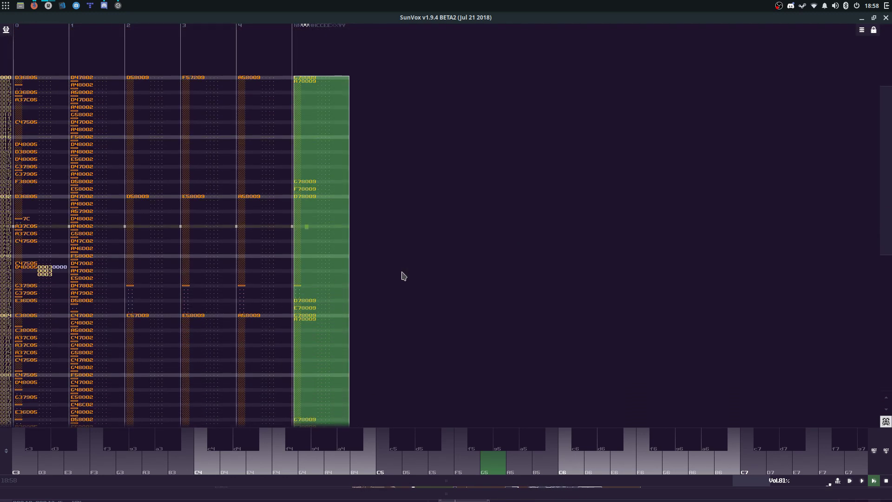
# Step: Enlarge the module view and set the Loop mode of Sampler 09's sample to ping-pong
pyautogui.moveTo(462, 480); pyautogui.dragTo(456, 223)
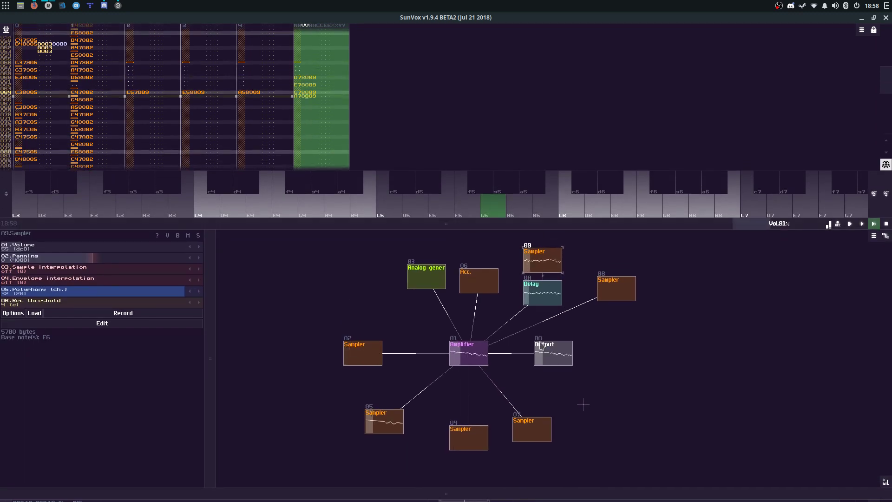
pyautogui.press('space')
pyautogui.press('space')
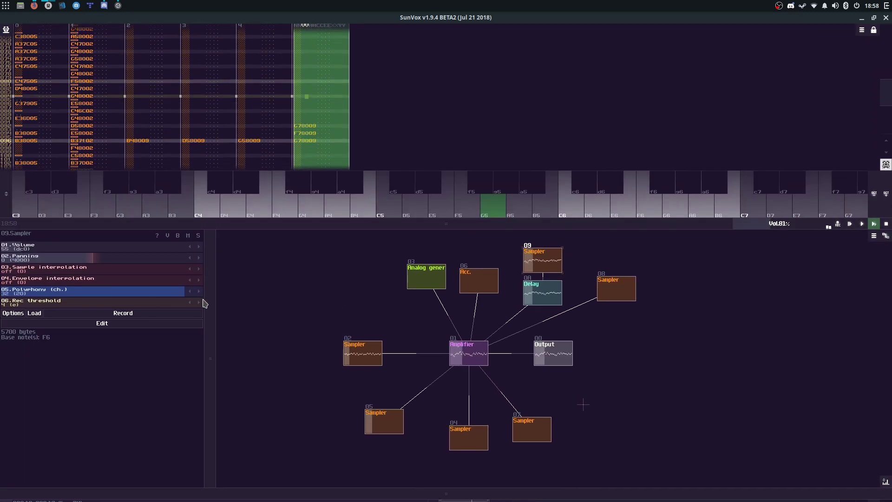
pyautogui.click(132, 324)
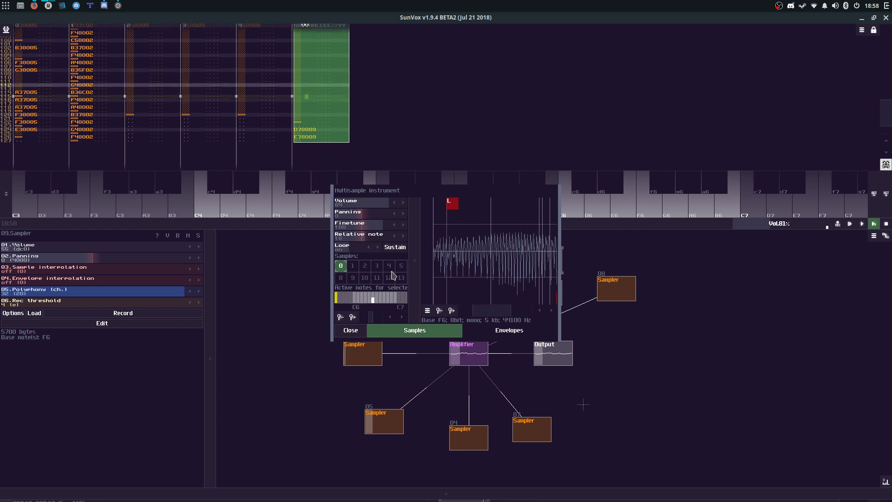
pyautogui.click(355, 249)
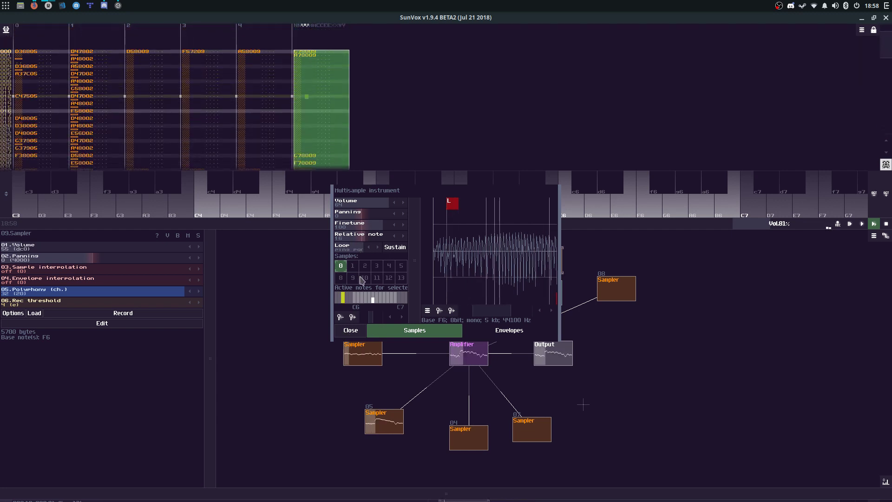
pyautogui.click(350, 330)
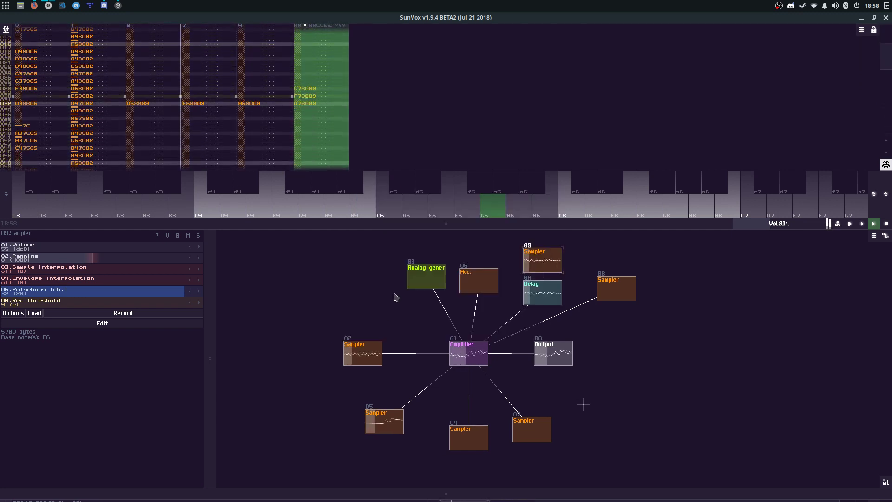
# Step: Select Sampler 08 and move it slightly upward in the module view
pyautogui.click(486, 281)
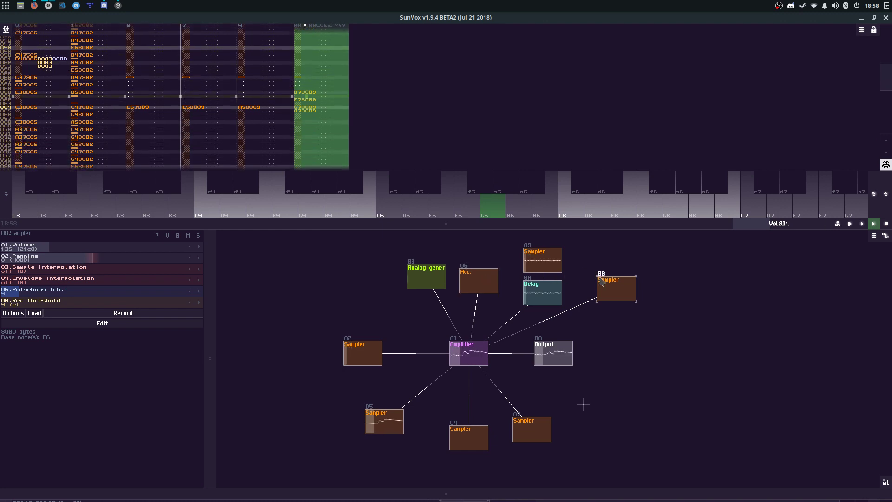
pyautogui.moveTo(601, 282); pyautogui.dragTo(599, 275)
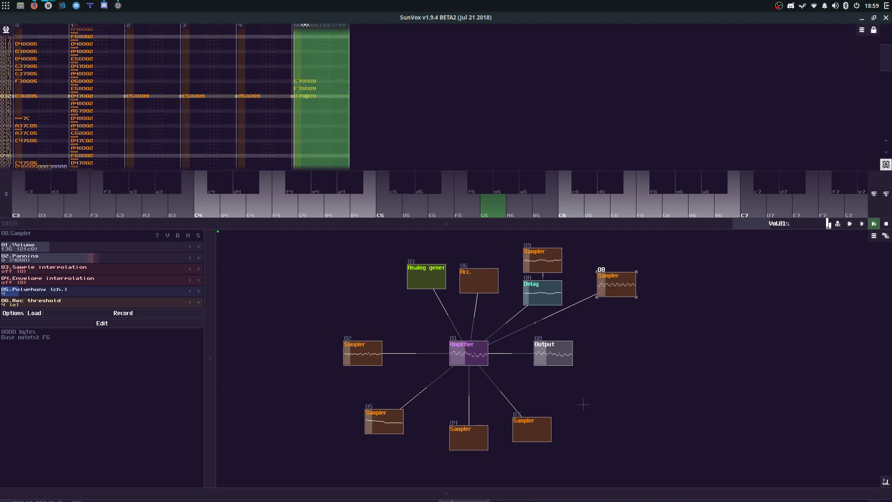
# Step: Select Sampler 04, reveal the timeline and create a new pattern directly above the start of the main pattern
pyautogui.click(875, 195)
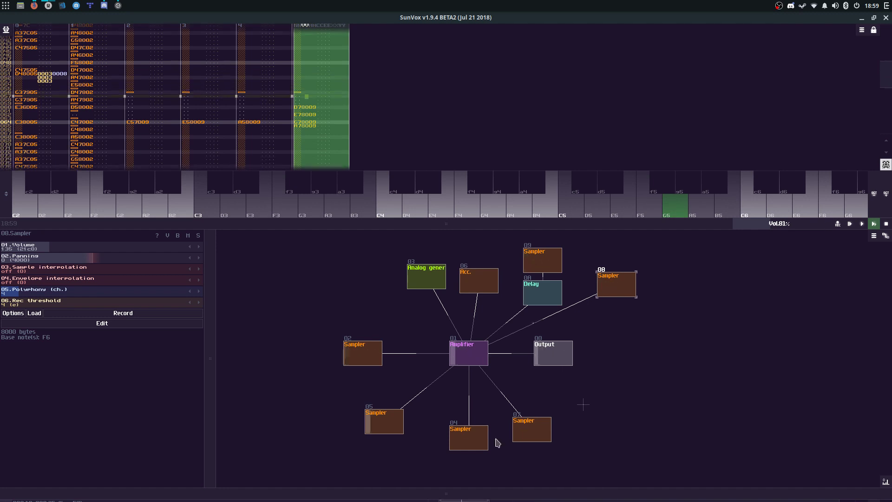
pyautogui.click(469, 440)
pyautogui.click(485, 493)
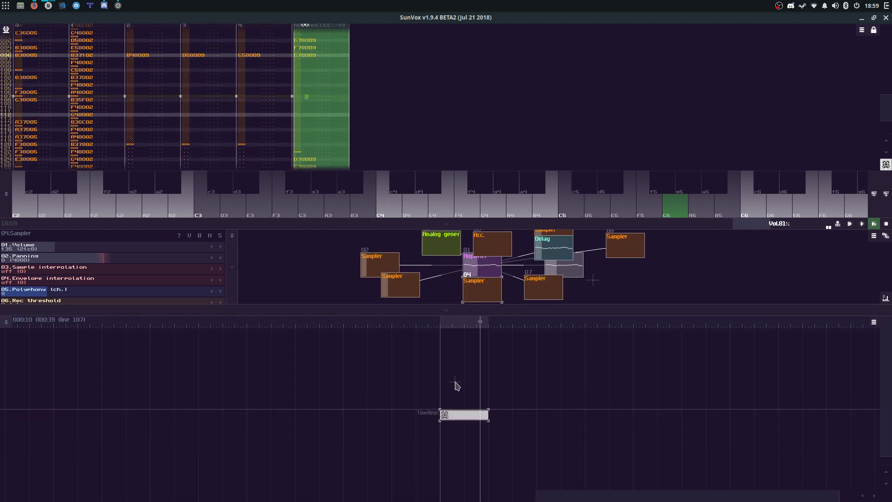
pyautogui.doubleClick(455, 385)
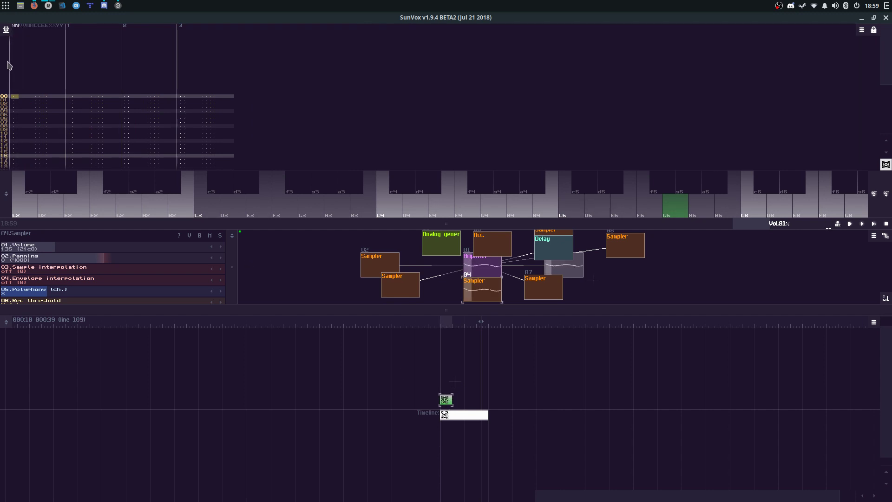
# Step: Turn on editing in the new pattern and enter an E4 note for Sampler 04 on line 00 of track 0
pyautogui.press('space')
pyautogui.press('c')
pyautogui.press('Return')
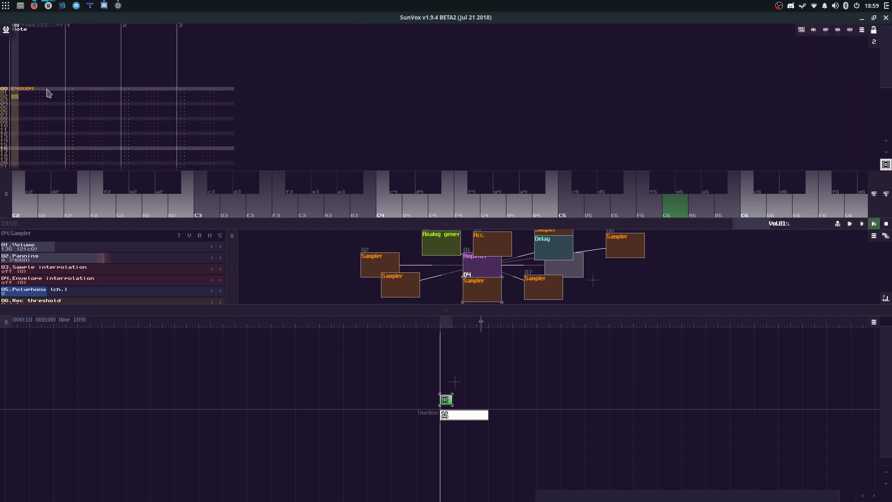
pyautogui.press('space')
pyautogui.press('space')
# Step: Copy the Sampler 04 note from line 00 to lines 14, 18 and 20 of the same track
pyautogui.click(43, 80)
pyautogui.click(25, 141)
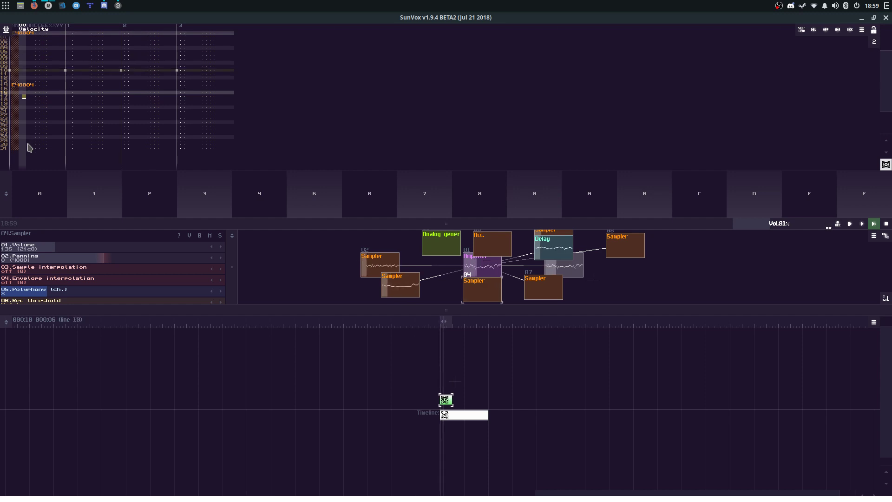
pyautogui.press('Down')
pyautogui.press('Down')
pyautogui.press('Up')
pyautogui.hotkey('ctrl', 'v')
pyautogui.press('Down')
pyautogui.hotkey('ctrl', 'v')
pyautogui.press('Down')
pyautogui.press('Down')
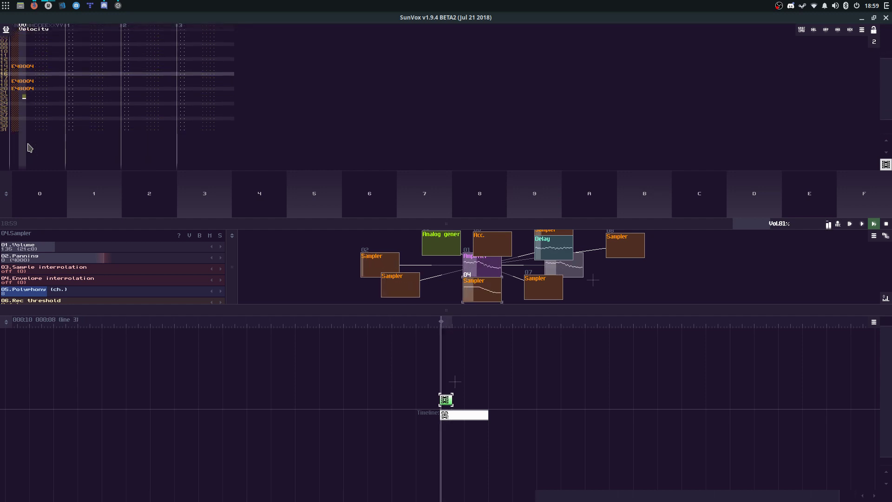
# Step: Enter an E4 note for Sampler 07 on line 08 of track 1 and copy it to line 24
pyautogui.click(538, 297)
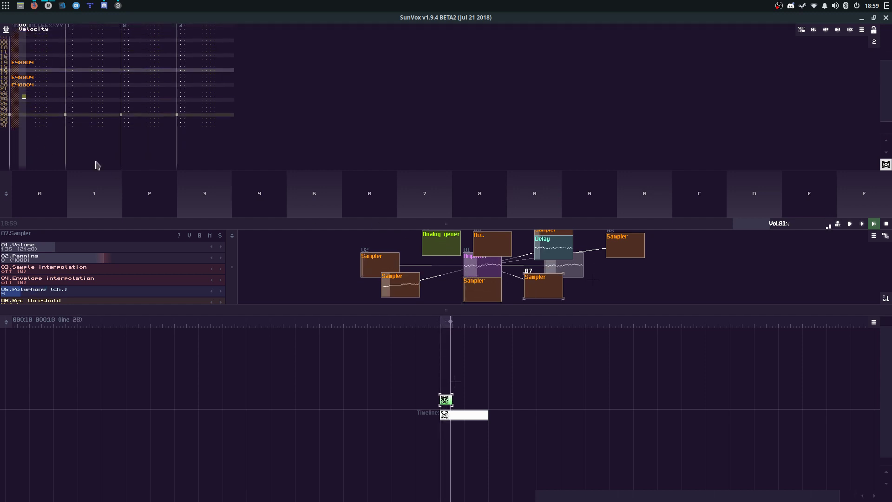
pyautogui.press('space')
pyautogui.press('t')
pyautogui.click(69, 99)
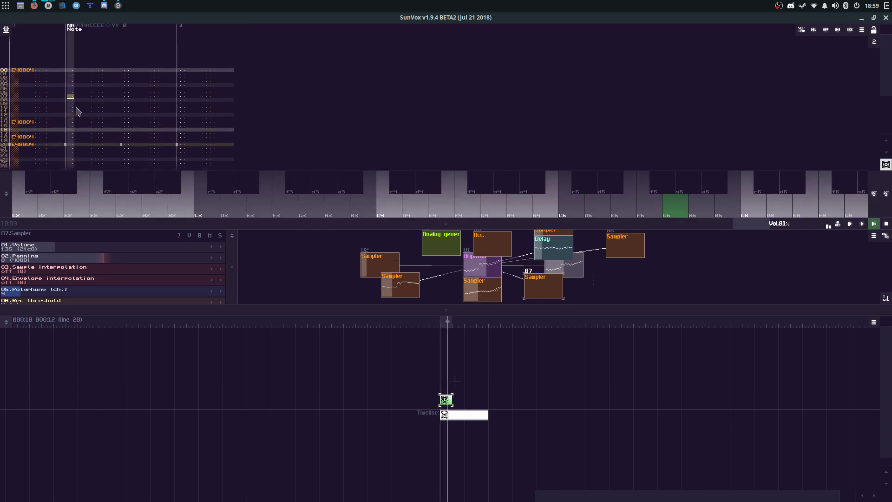
pyautogui.press('c')
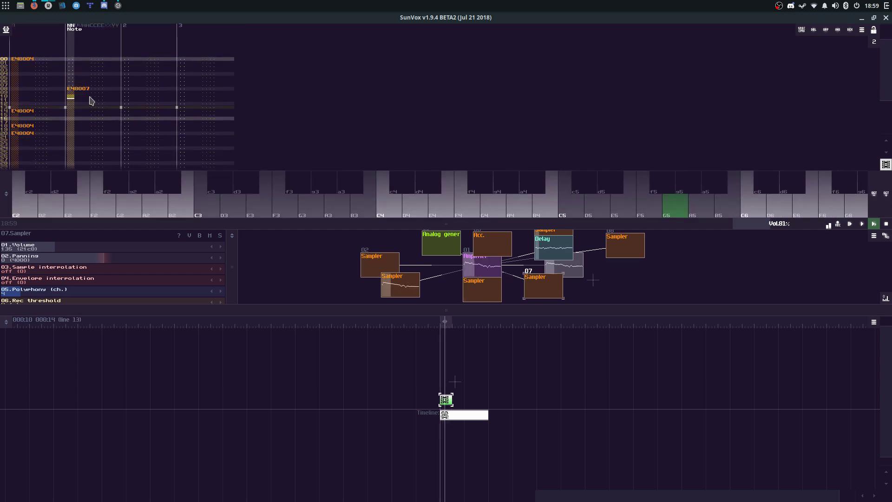
pyautogui.rightClick(91, 90)
pyautogui.hotkey('ctrl', 'c')
pyautogui.click(87, 156)
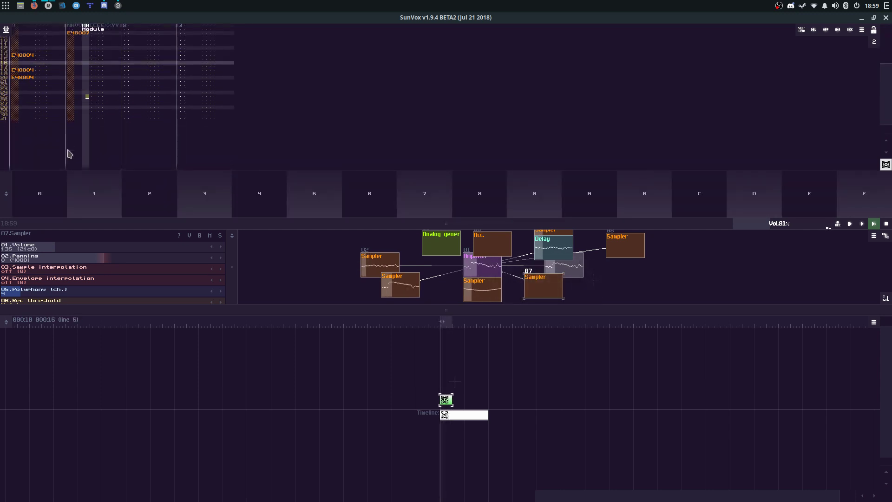
pyautogui.hotkey('ctrl', 'v')
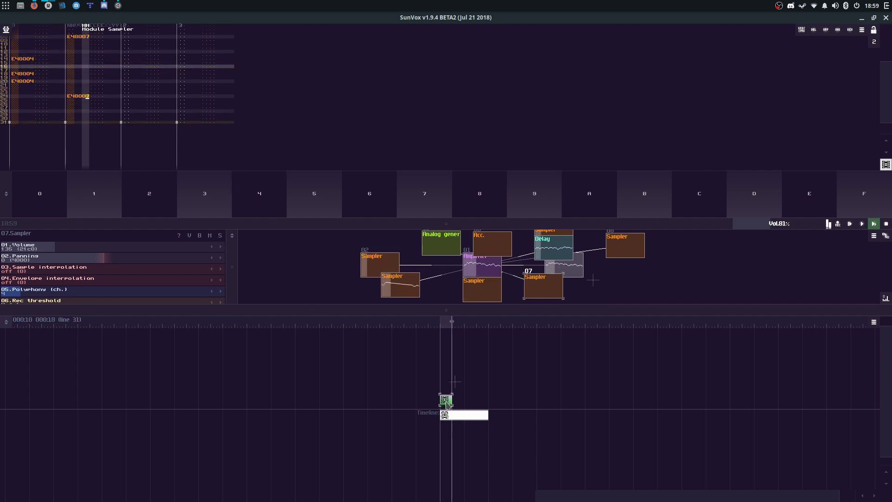
# Step: Stop playback, repeat the drum pattern so four copies span the main pattern, and select the main pattern
pyautogui.click(886, 224)
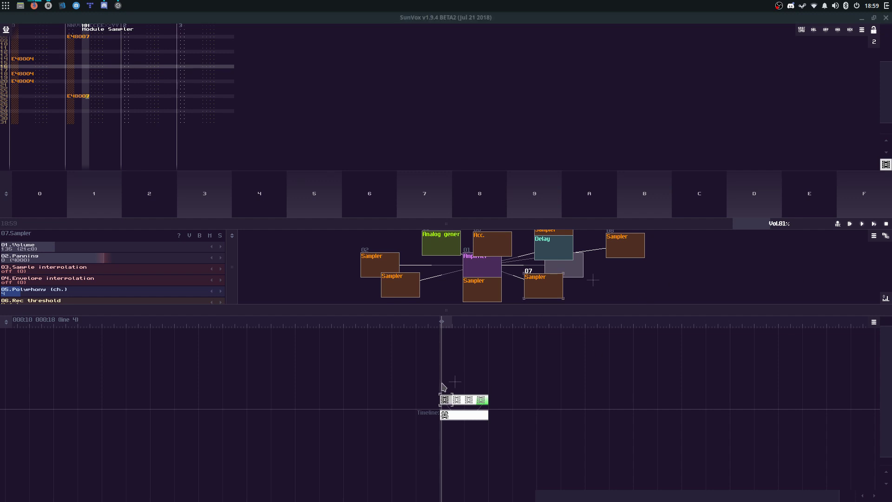
pyautogui.click(466, 418)
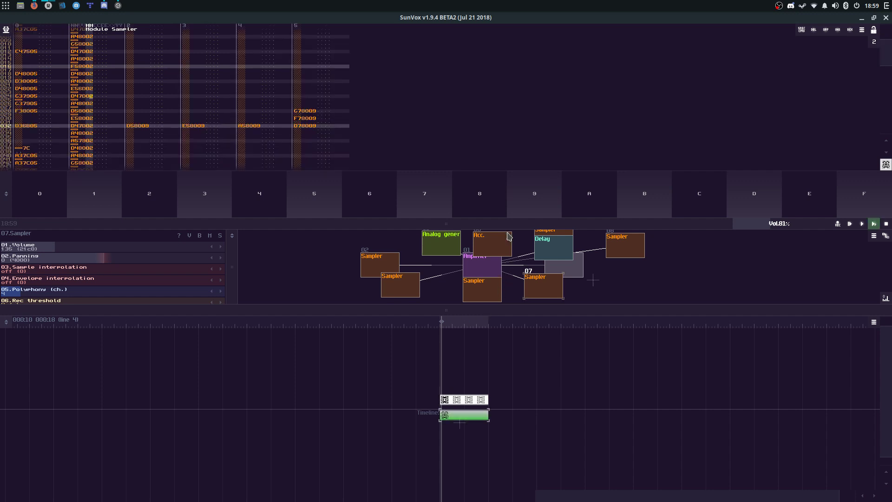
# Step: Move the Output module aside and add a new Amplifier in the signal path between Amplifier 01 and Output
pyautogui.moveTo(514, 221); pyautogui.dragTo(521, 122)
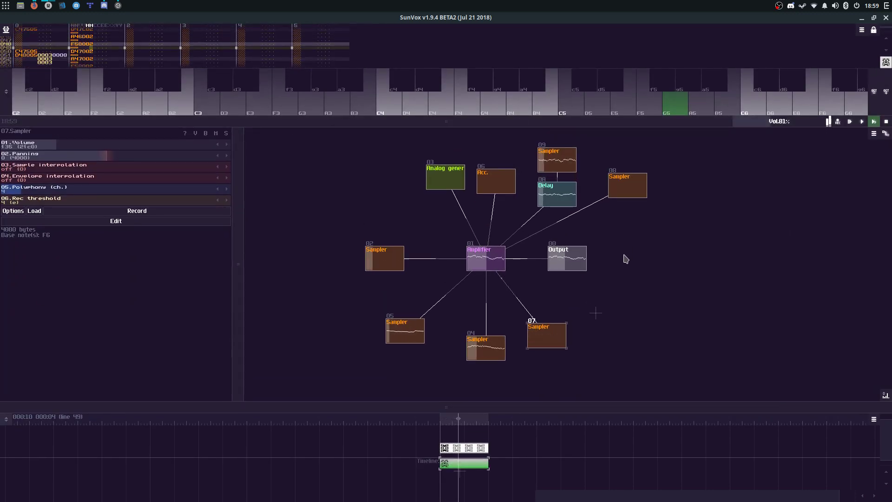
pyautogui.scroll(3, 626, 252)
pyautogui.scroll(-3, 626, 242)
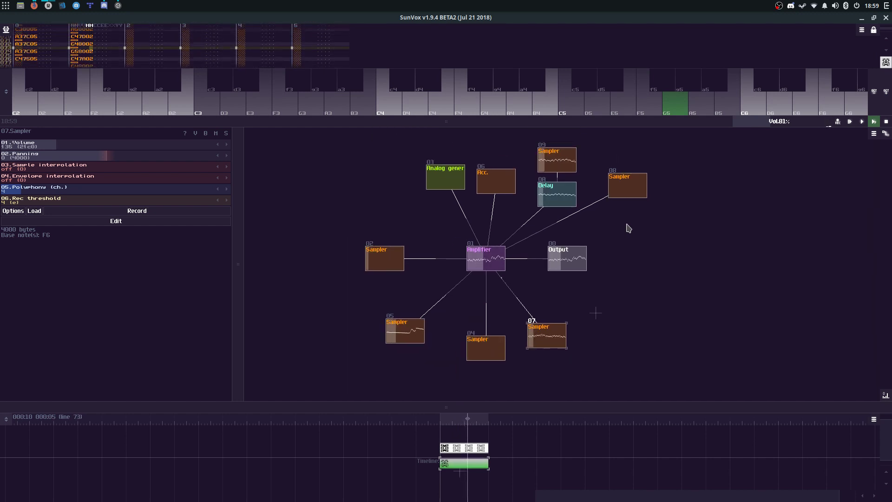
pyautogui.moveTo(565, 255); pyautogui.dragTo(635, 255)
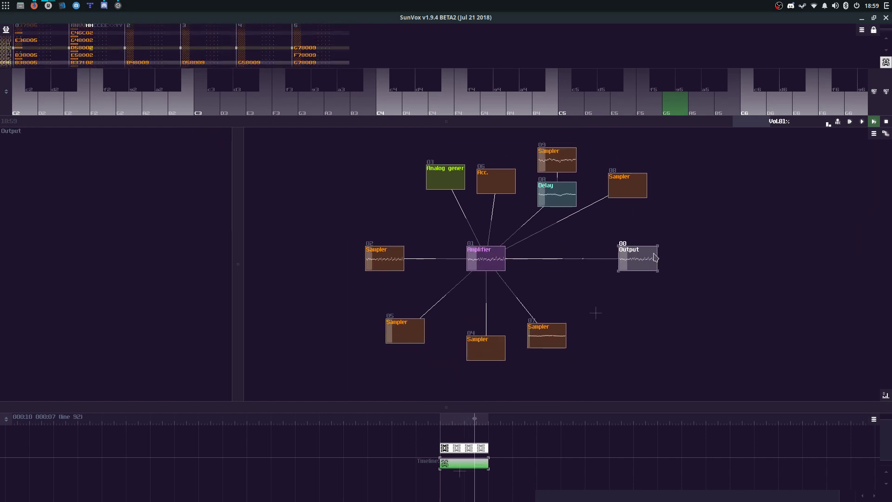
pyautogui.click(484, 253)
pyautogui.doubleClick(569, 259)
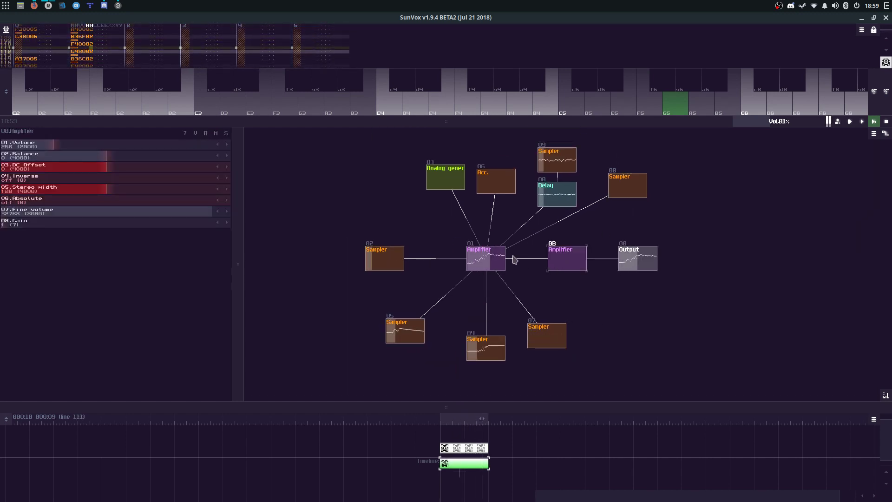
pyautogui.click(639, 256)
pyautogui.click(571, 265)
# Step: Save the song over glowing.sunvox
pyautogui.press('Delete')
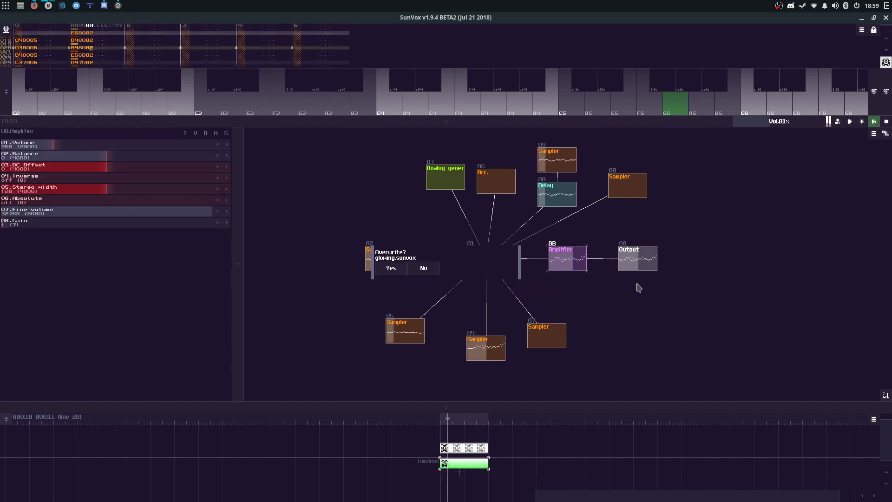
pyautogui.press('Escape')
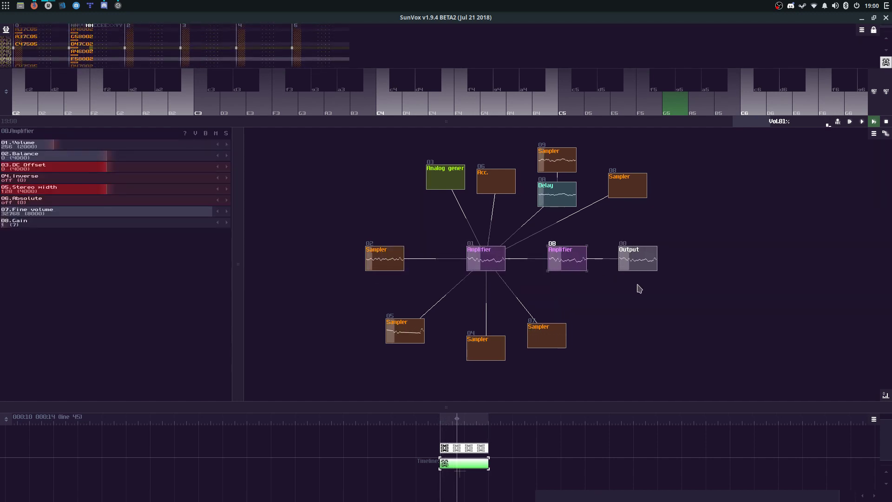
# Step: Reconnect Samplers 04 and 07 from Amplifier 01 to the new Amplifier and arrange both samplers beneath it
pyautogui.click(624, 183)
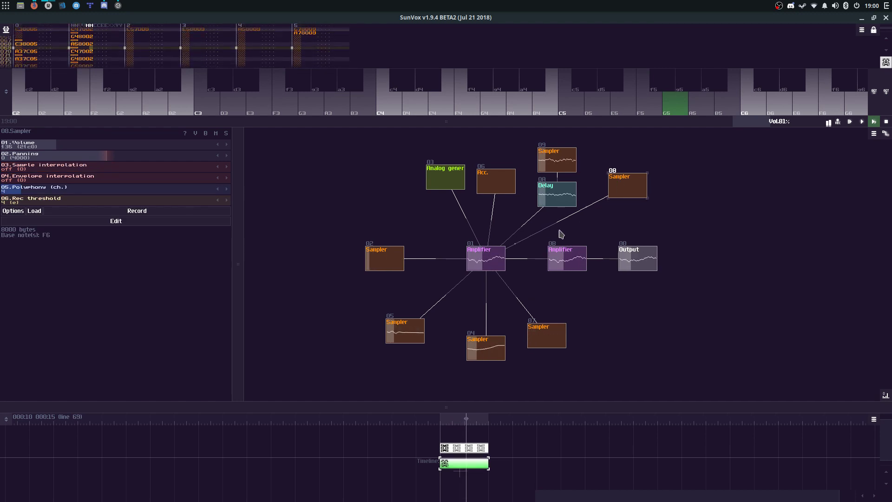
pyautogui.moveTo(494, 350); pyautogui.dragTo(483, 264)
pyautogui.moveTo(492, 306); pyautogui.dragTo(493, 345)
pyautogui.moveTo(493, 287); pyautogui.dragTo(499, 265)
pyautogui.moveTo(488, 347); pyautogui.dragTo(558, 261)
pyautogui.moveTo(545, 335); pyautogui.dragTo(480, 263)
pyautogui.moveTo(554, 282); pyautogui.dragTo(565, 261)
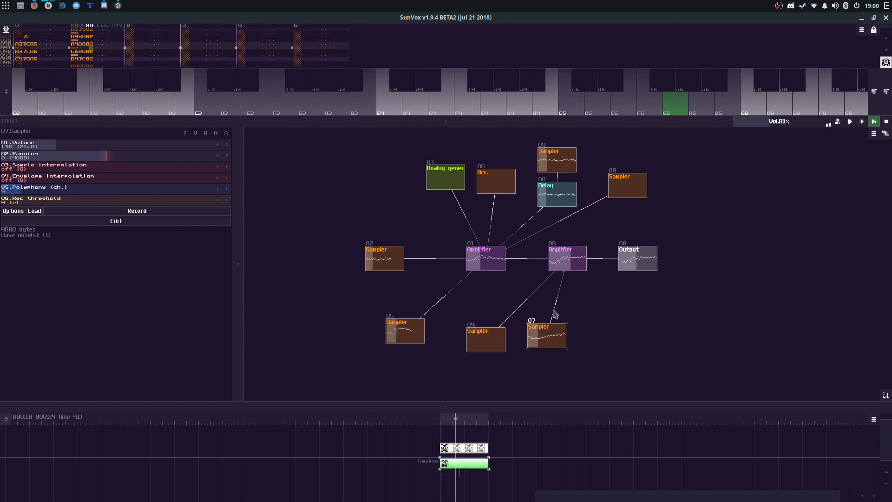
pyautogui.moveTo(556, 329); pyautogui.dragTo(587, 333)
pyautogui.moveTo(500, 337); pyautogui.dragTo(626, 323)
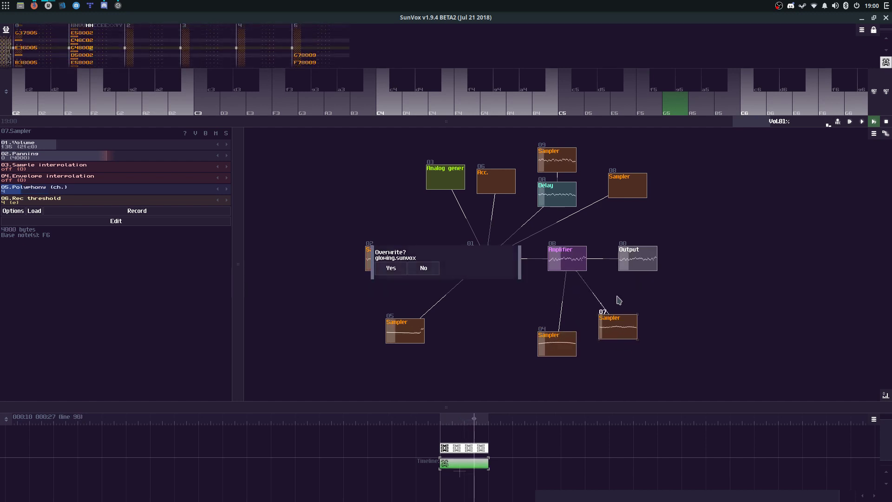
# Step: Set the Polyphony of Samplers 04 and 07 to 1 channel
pyautogui.click(552, 340)
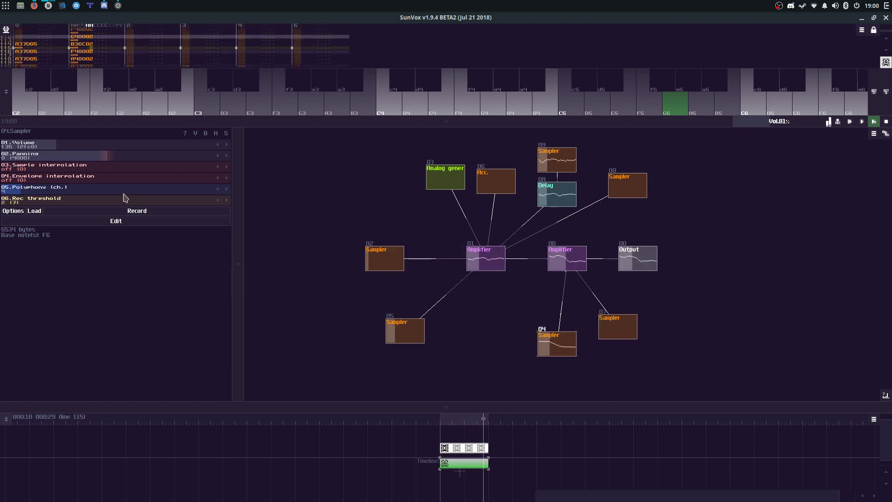
pyautogui.click(614, 332)
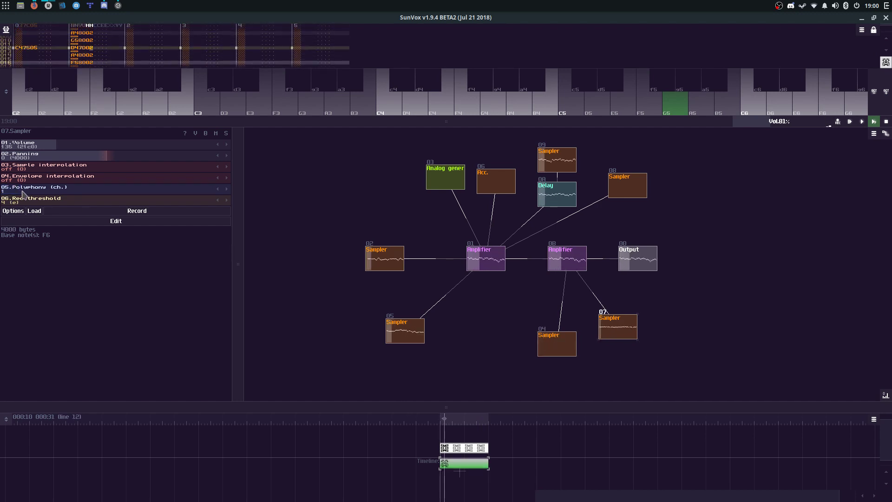
# Step: Inspect the volume envelope of Sampler 04 and close its editor
pyautogui.click(116, 220)
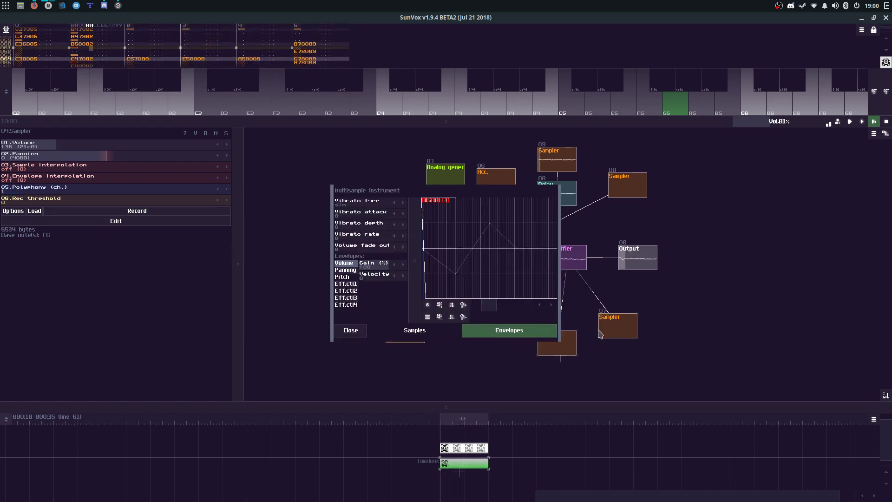
pyautogui.click(338, 330)
pyautogui.click(543, 350)
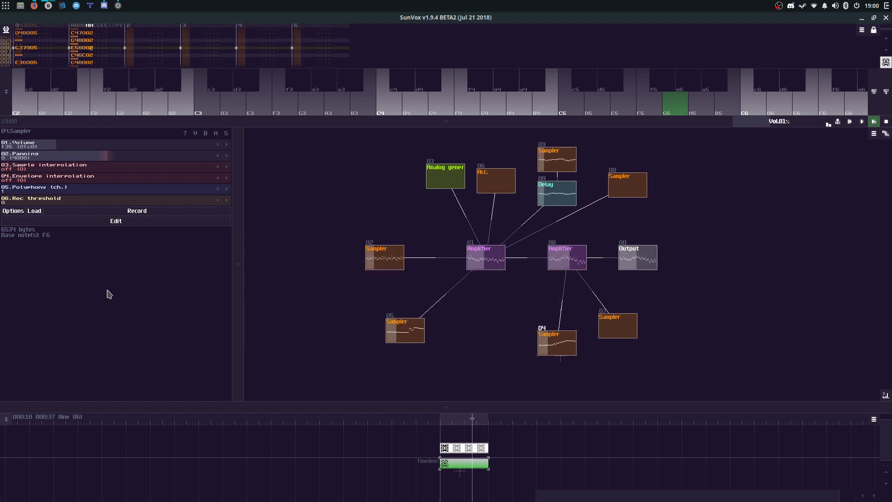
pyautogui.click(31, 222)
pyautogui.click(428, 304)
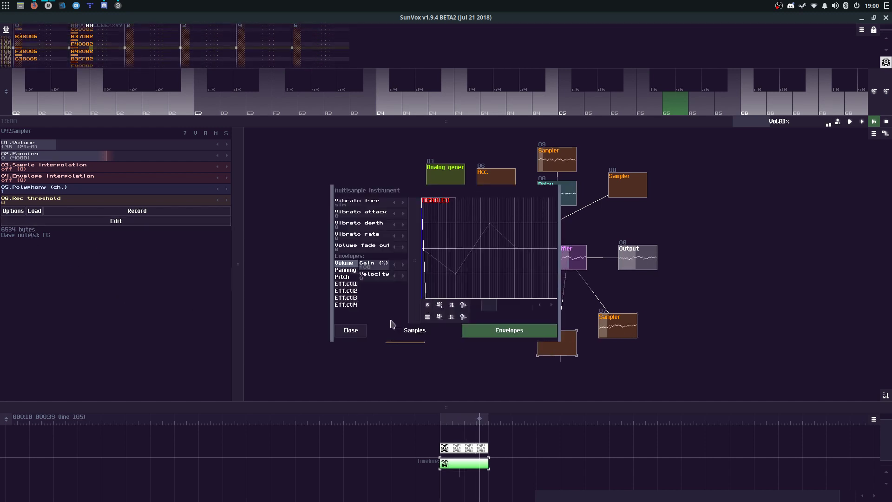
pyautogui.click(351, 330)
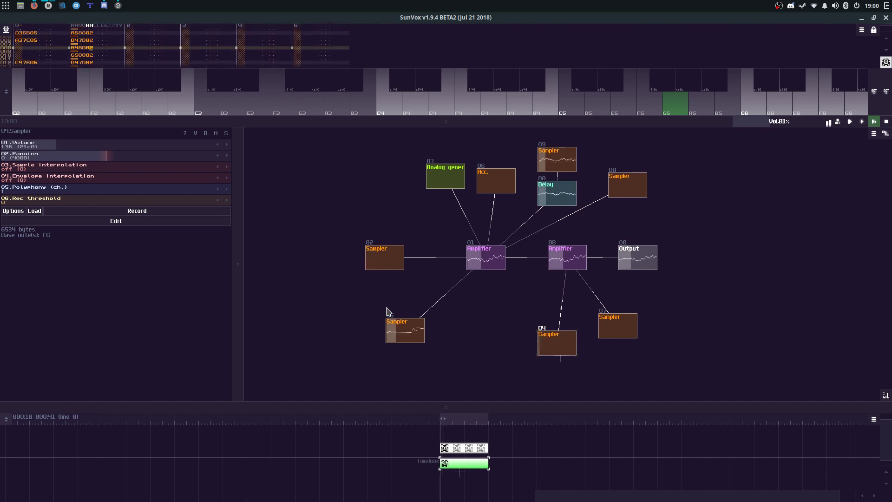
# Step: Restart playback to listen to the main pattern together with the drum patterns, and select Sampler 08
pyautogui.press('space')
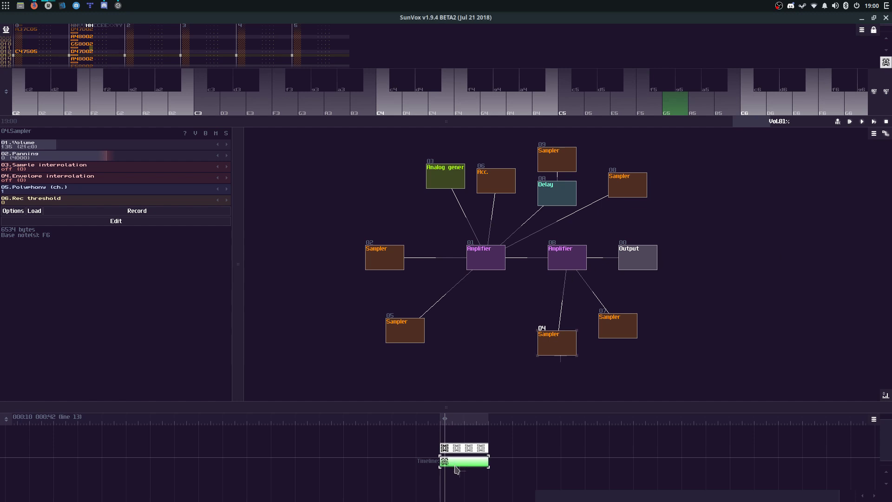
pyautogui.press('space')
pyautogui.scroll(6, 460, 470)
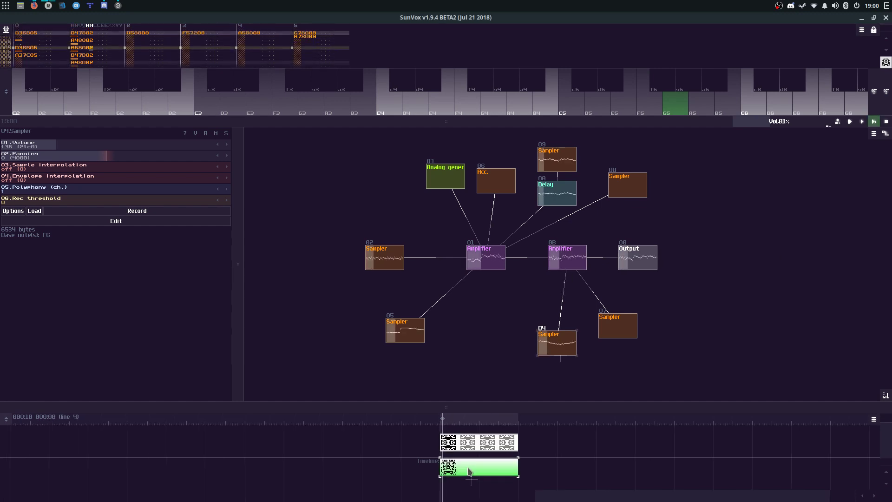
pyautogui.click(641, 190)
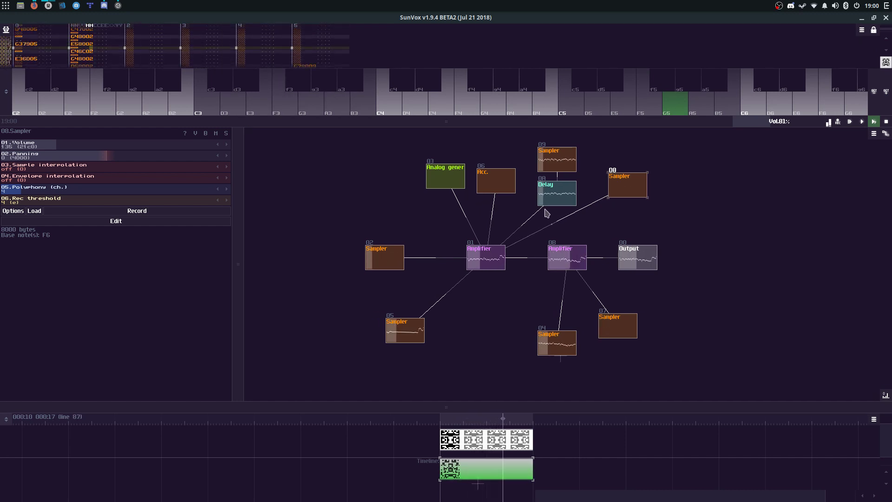
# Step: Select Sampler 09 and transpose all notes of track 5 in the main pattern by -12
pyautogui.click(563, 169)
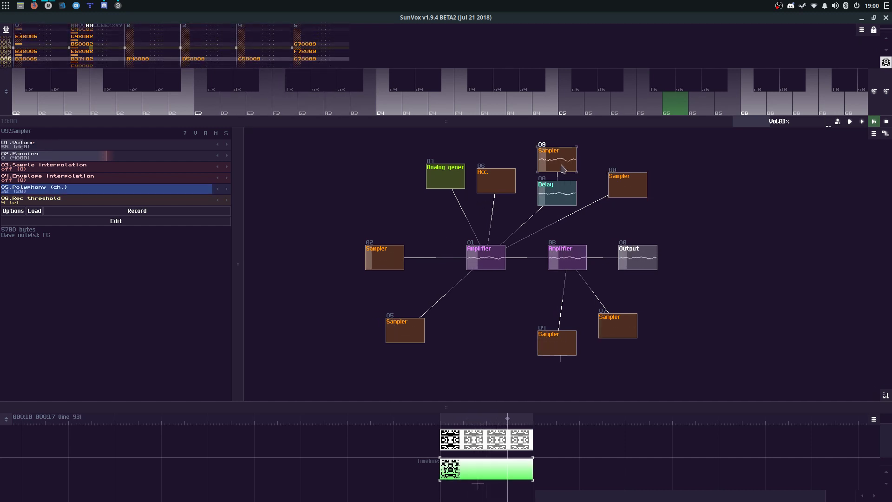
pyautogui.rightClick(304, 45)
pyautogui.click(321, 103)
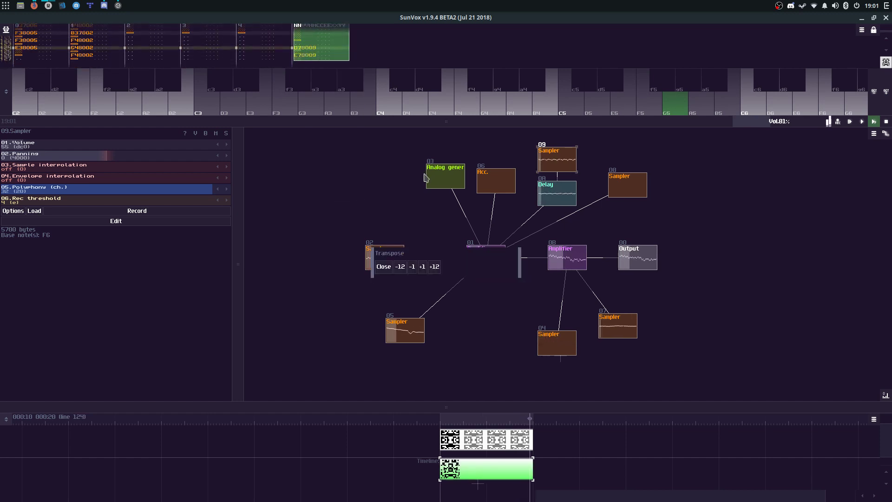
pyautogui.click(390, 268)
# Step: Enlarge the pattern view, clear the track selection, and select Sampler 08 while nudging it slightly upward
pyautogui.moveTo(432, 122); pyautogui.dragTo(435, 247)
pyautogui.click(408, 159)
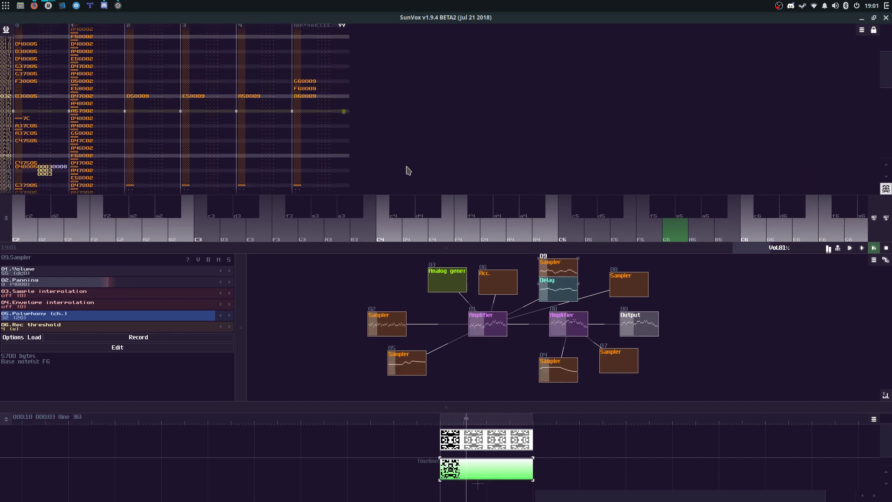
pyautogui.moveTo(628, 285); pyautogui.dragTo(628, 280)
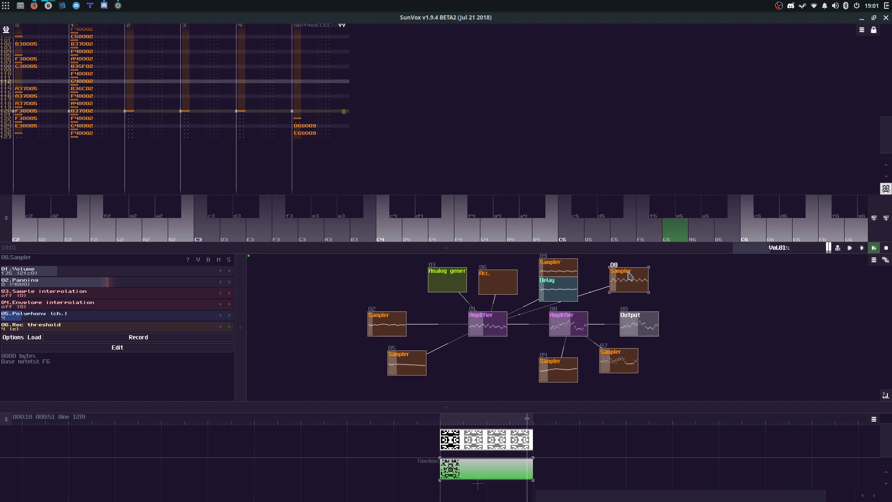
# Step: Increase the main pattern's number of tracks to 8 in its pattern properties
pyautogui.rightClick(386, 138)
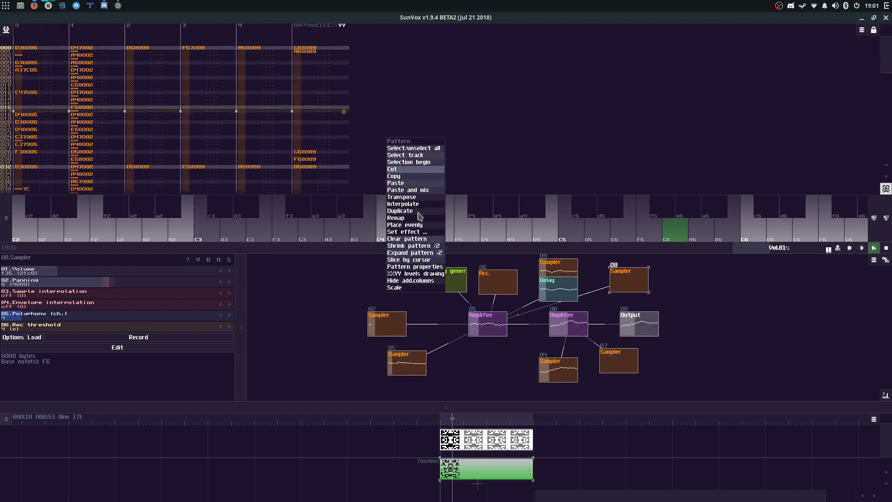
pyautogui.click(439, 268)
pyautogui.click(514, 253)
pyautogui.click(514, 253)
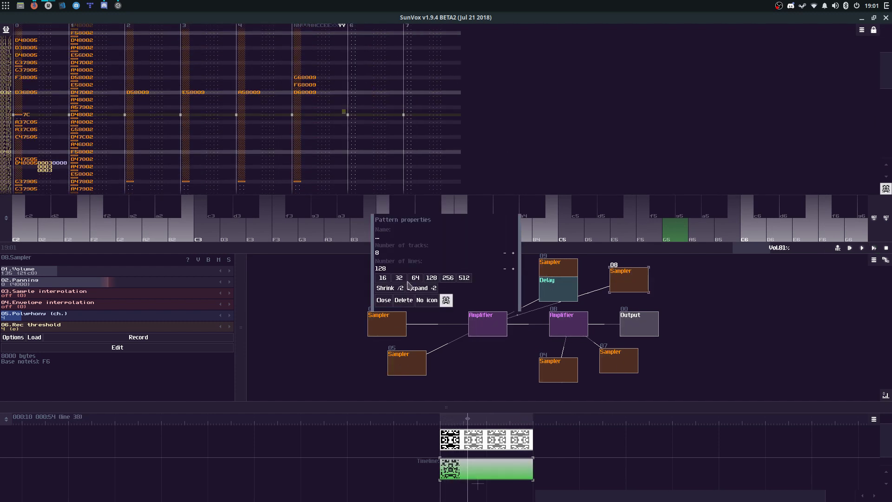
pyautogui.click(389, 301)
# Step: Enlarge the pattern editor, stop playback and place the cursor on line 28 of track 6
pyautogui.moveTo(420, 249); pyautogui.dragTo(406, 374)
pyautogui.press('F11')
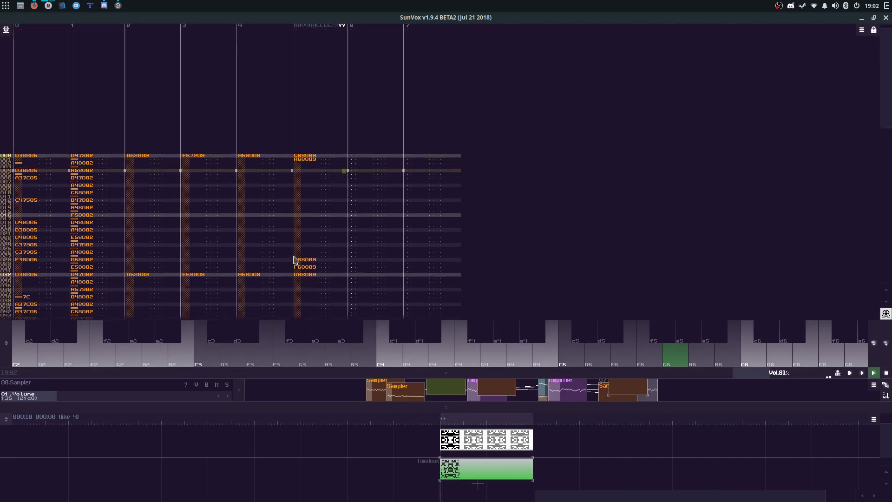
pyautogui.press('space')
pyautogui.moveTo(361, 208); pyautogui.dragTo(363, 214)
pyautogui.scroll(-5, 365, 211)
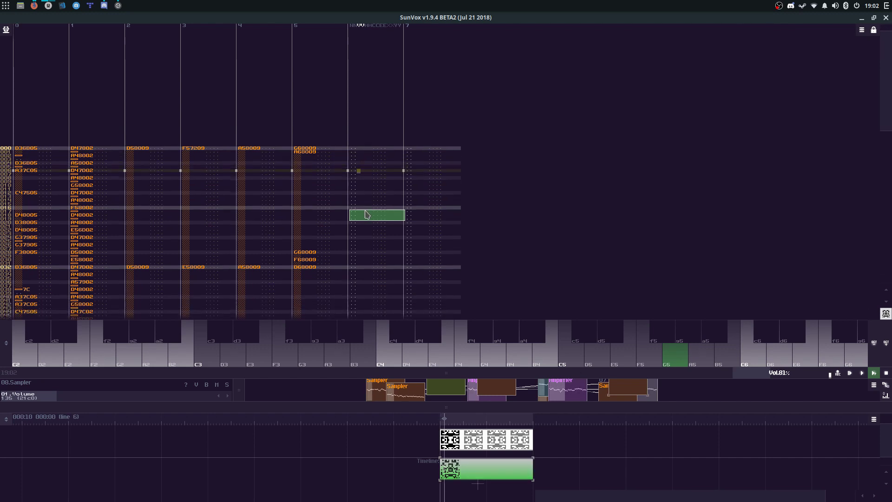
pyautogui.press('space')
pyautogui.click(366, 255)
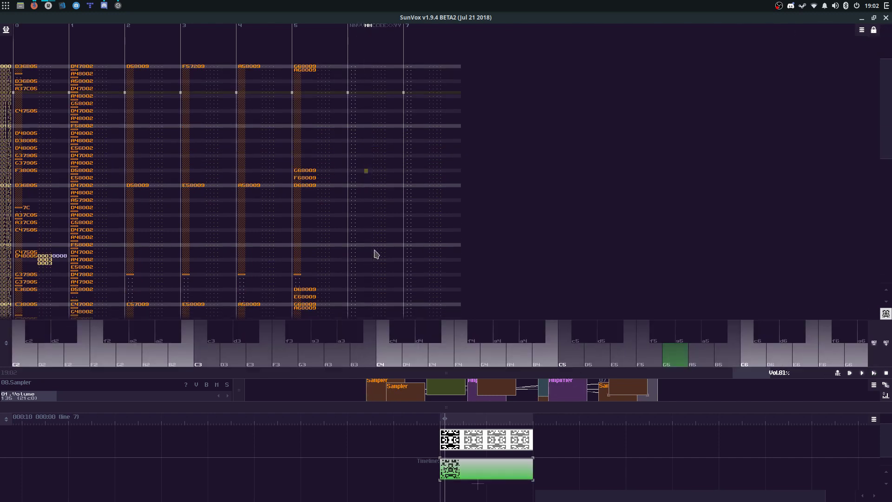
# Step: Audition several notes of Sampler 08 to find the opening of a new melody
pyautogui.press('b')
pyautogui.press('n')
pyautogui.press('n')
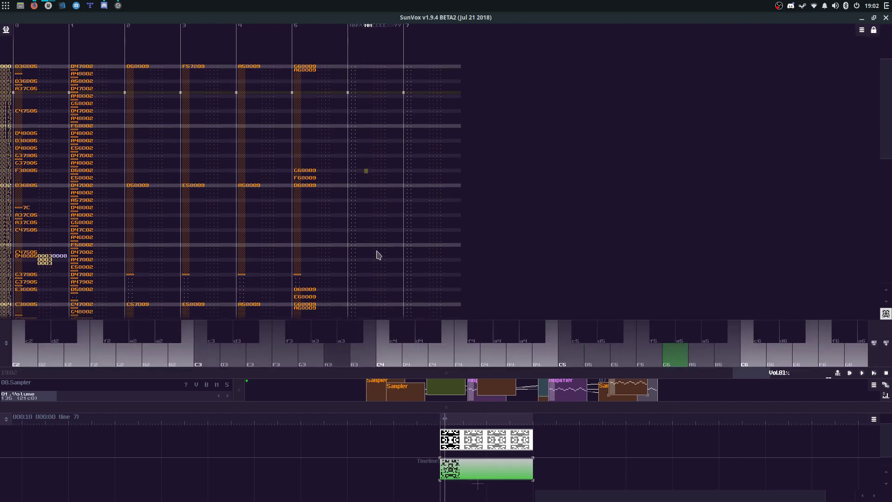
pyautogui.press('m')
pyautogui.press('x')
pyautogui.press('n')
# Step: With Sampler 08, enter D3, A3, C4, D4, C4 and A3 on lines 28, 30, 32, 36, 38 and 42 of track 6
pyautogui.press('space')
pyautogui.press('x')
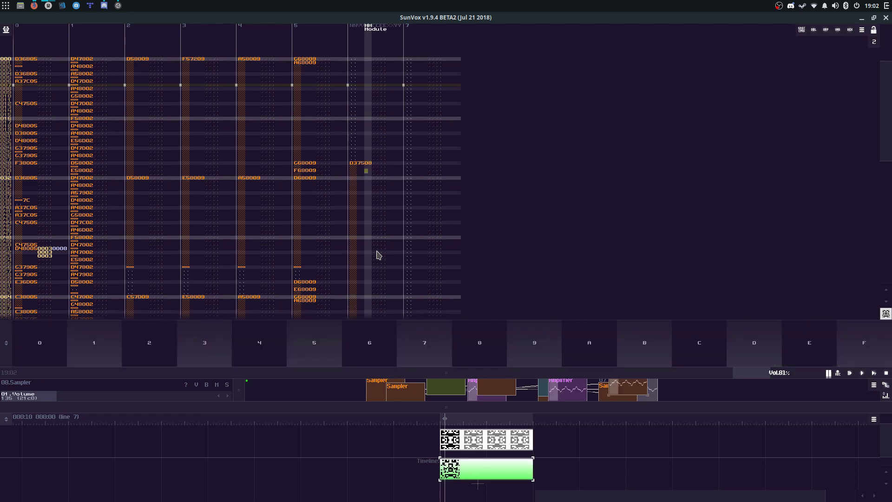
pyautogui.press('n')
pyautogui.press('q')
pyautogui.press('w')
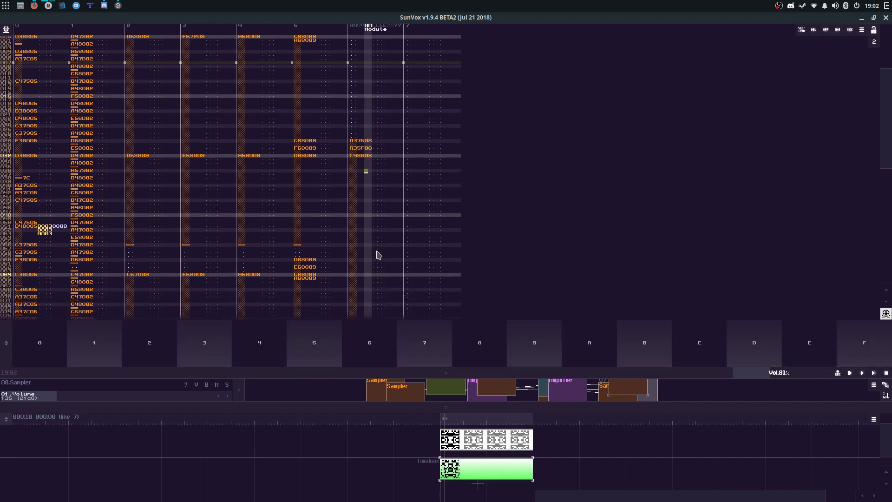
pyautogui.press('q')
pyautogui.press('Down')
pyautogui.press('Down')
pyautogui.press('n')
pyautogui.press('Down')
pyautogui.press('Down')
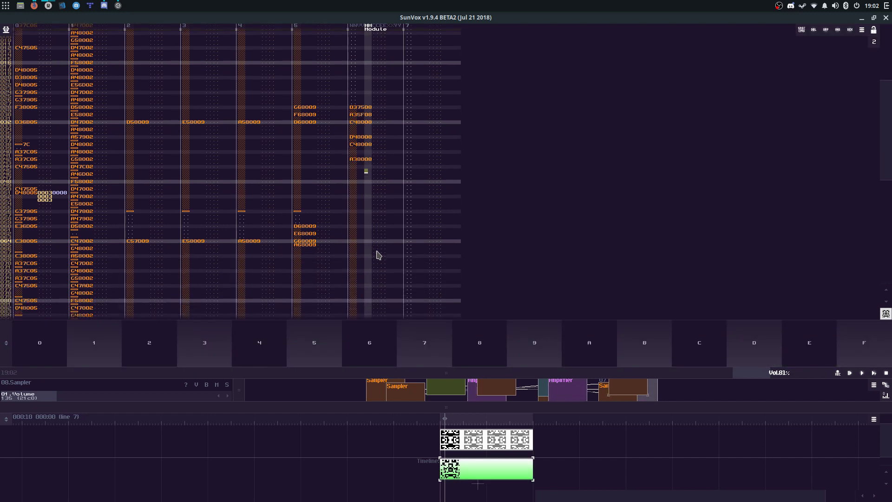
# Step: Continue the track 6 melody with D4 on line 46 and C4 on line 50, removing the misplaced C4 from line 48
pyautogui.press('w')
pyautogui.press('q')
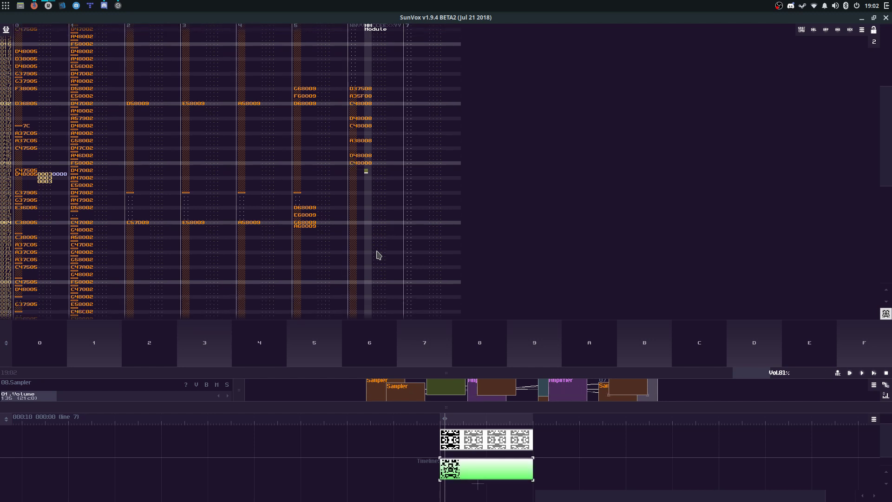
pyautogui.press('Up')
pyautogui.press('Up')
pyautogui.press('Left')
pyautogui.press('Left')
pyautogui.press('Left')
pyautogui.press('Delete')
pyautogui.press('Down')
pyautogui.press('Down')
pyautogui.press('q')
pyautogui.press('Down')
pyautogui.press('Down')
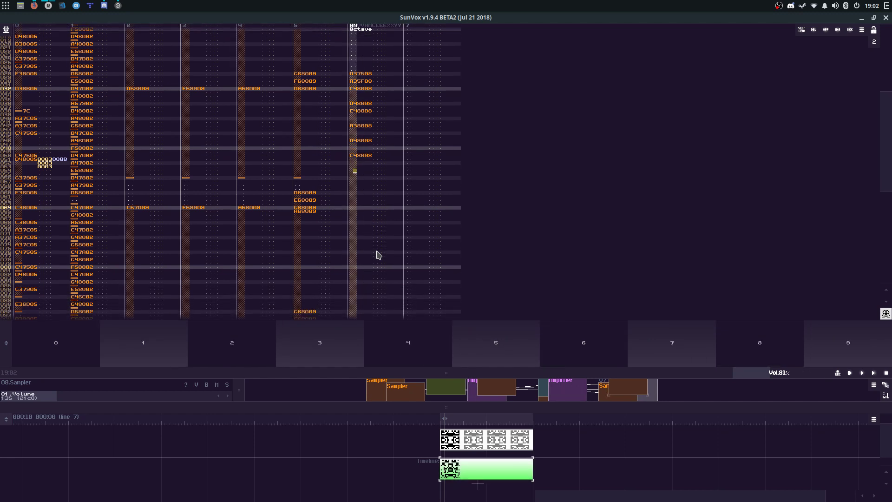
# Step: Finish the first track 6 phrase with A3 on line 54, G3 on line 58, and A3 on lines 62 and 64
pyautogui.press('q')
pyautogui.press('Up')
pyautogui.press('Up')
pyautogui.press('n')
pyautogui.press('Down')
pyautogui.press('Down')
pyautogui.press('Up')
pyautogui.press('Up')
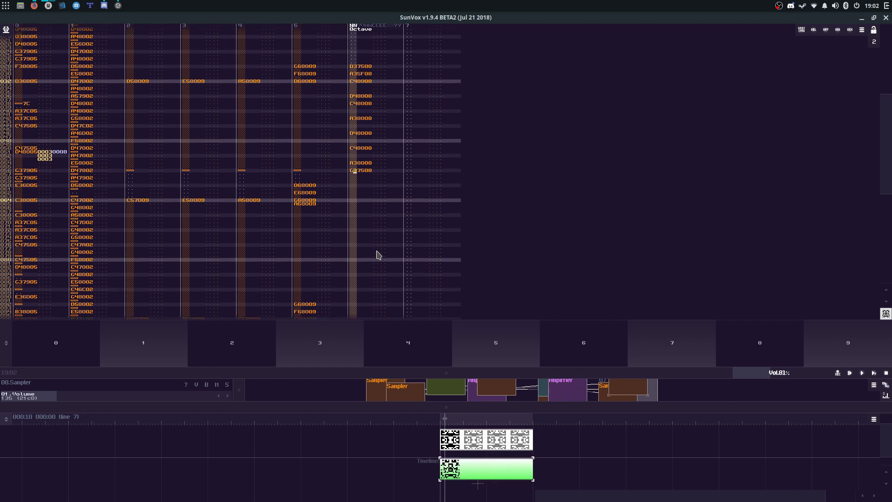
pyautogui.press('Down')
pyautogui.press('Down')
pyautogui.press('Down')
pyautogui.press('n')
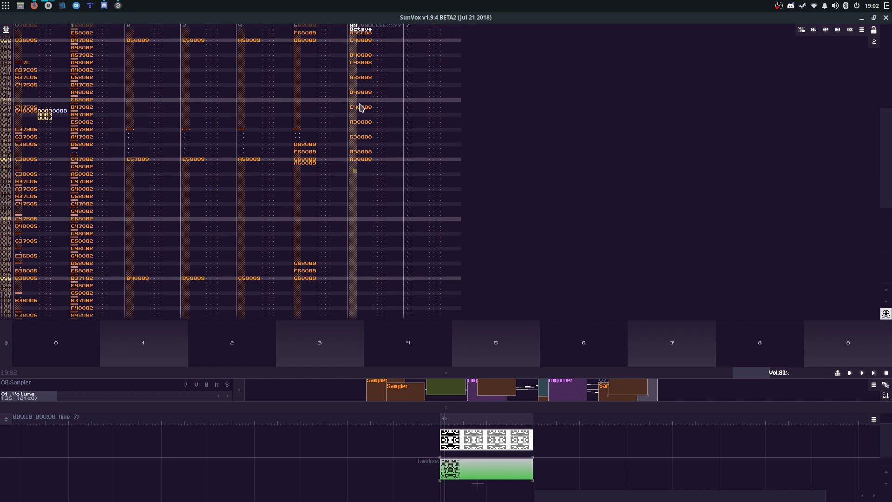
# Step: Copy the track 6 phrase to line 92 onward, put A3 on line 0, and listen to the result
pyautogui.tripleClick(359, 104)
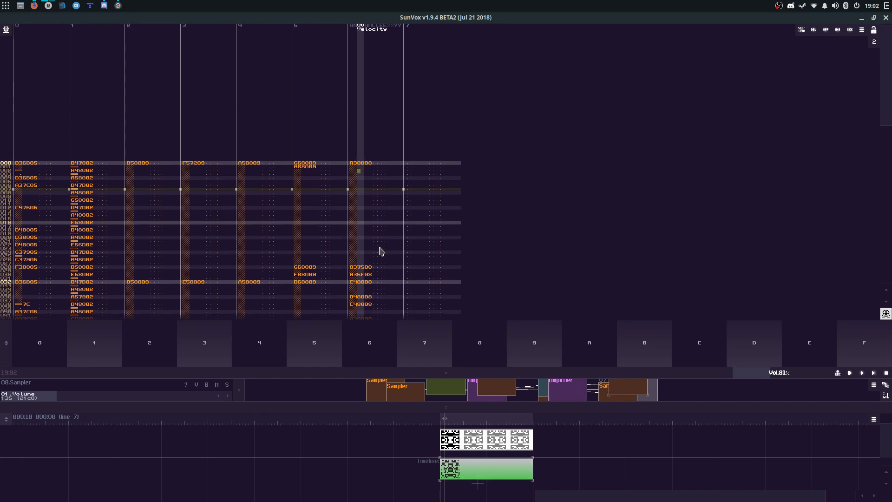
pyautogui.doubleClick(381, 251)
pyautogui.scroll(-7, 372, 232)
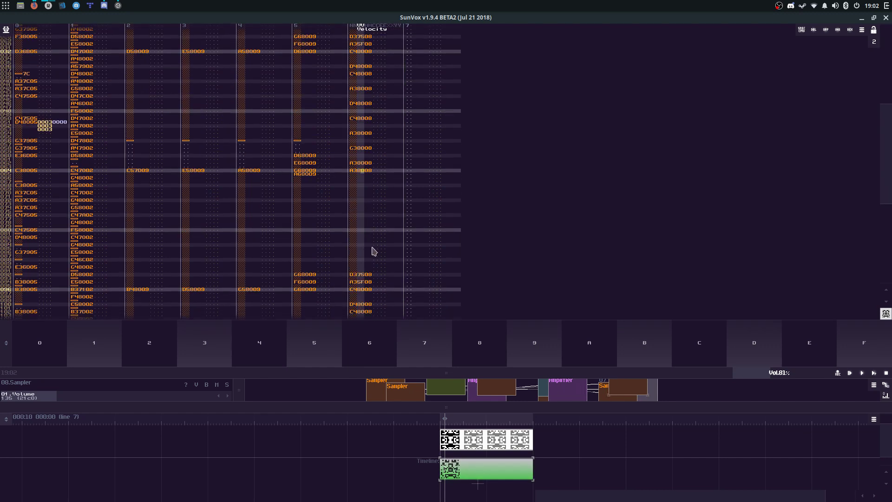
pyautogui.press('space')
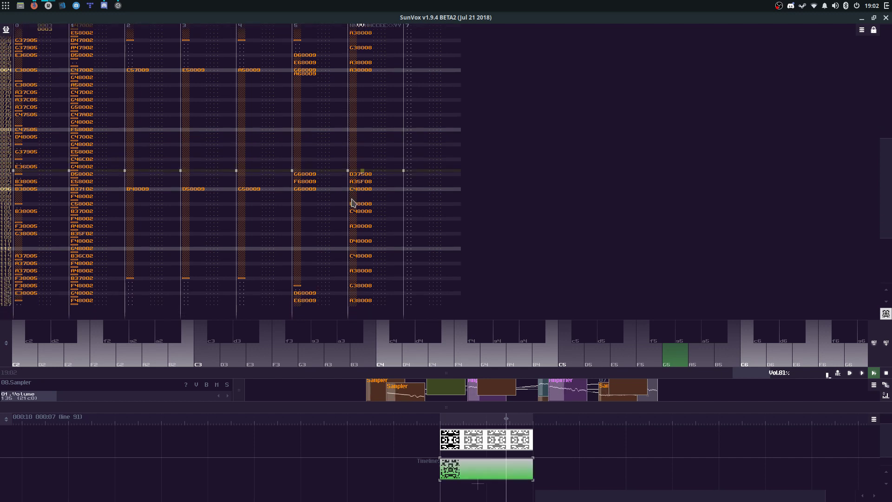
pyautogui.press('space')
pyautogui.press('Escape')
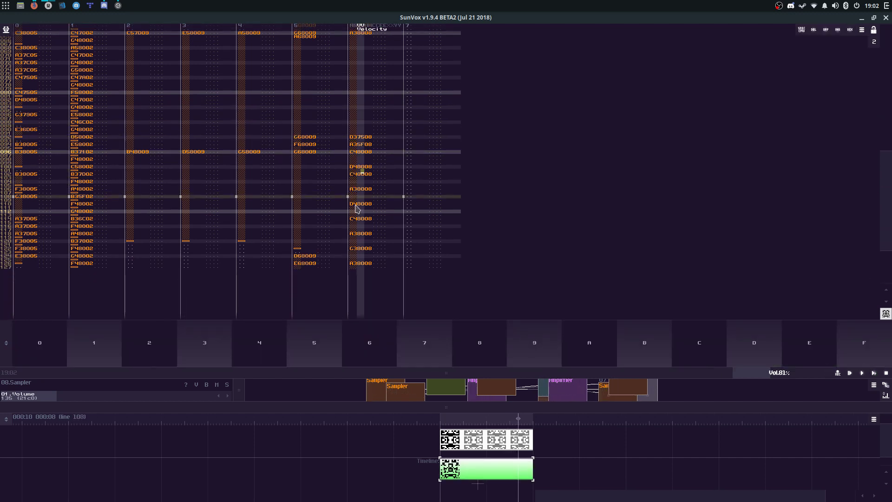
# Step: Vary the repeated track 6 phrase with G4, F4 and E4 on lines 110, 114 and 118, and change line 0 to D4
pyautogui.click(357, 209)
pyautogui.press('z')
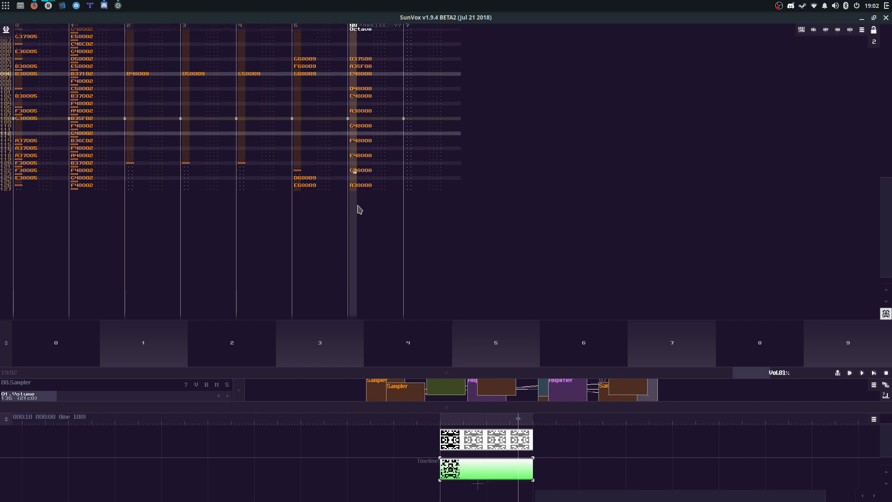
pyautogui.press('4')
pyautogui.press('Up')
pyautogui.press('Down')
pyautogui.press('Down')
pyautogui.press('Down')
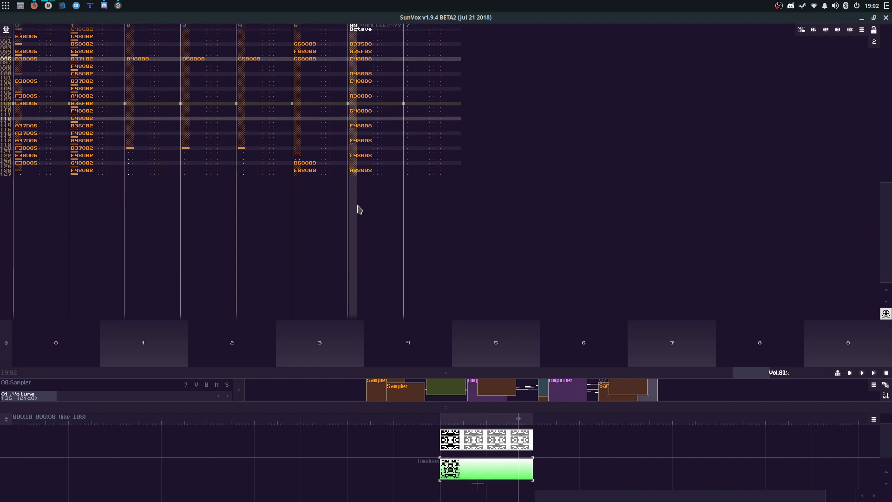
pyautogui.press('Down')
pyautogui.press('Down')
pyautogui.press('Down')
pyautogui.press('Down')
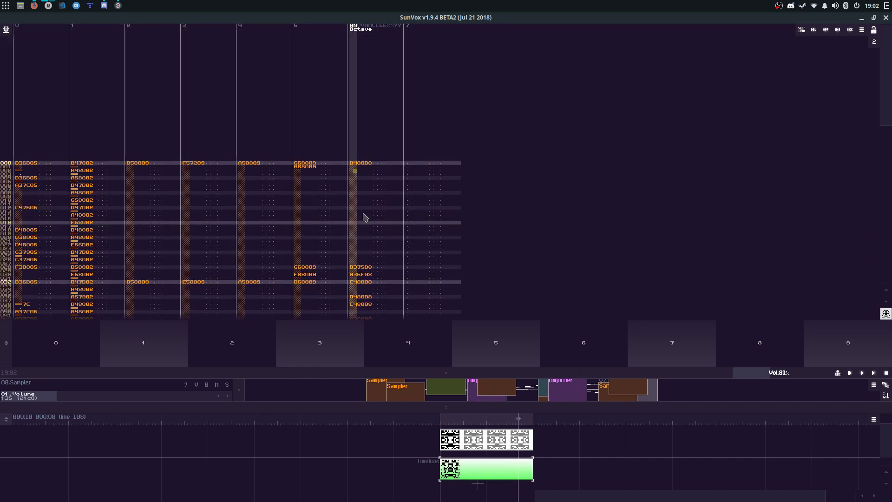
# Step: Start playback, enlarge the module view and set Sampler 08's polyphony to 1
pyautogui.press('Return')
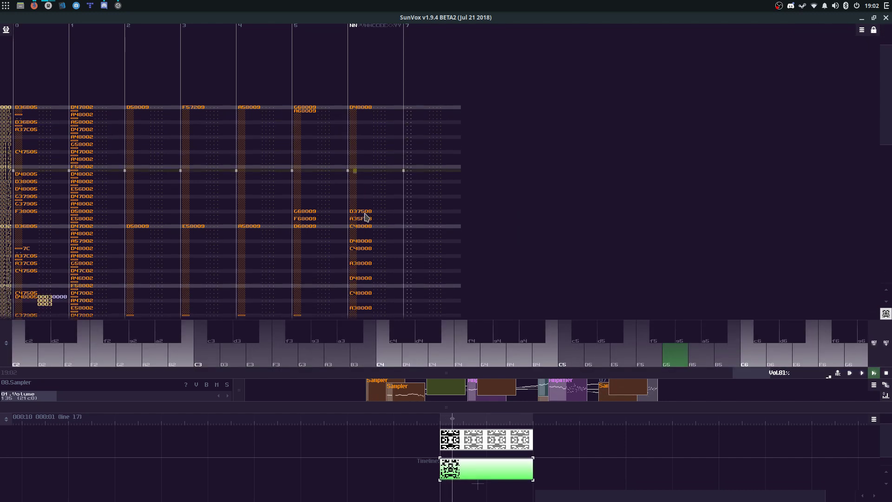
pyautogui.moveTo(398, 370); pyautogui.dragTo(408, 155)
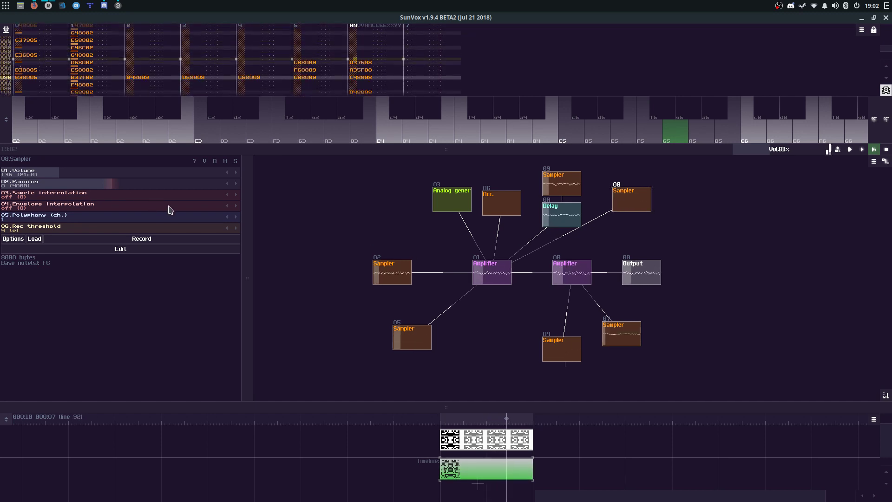
# Step: Try adding an Echo module between Sampler 08 and the Amplifier
pyautogui.moveTo(632, 203); pyautogui.dragTo(651, 213)
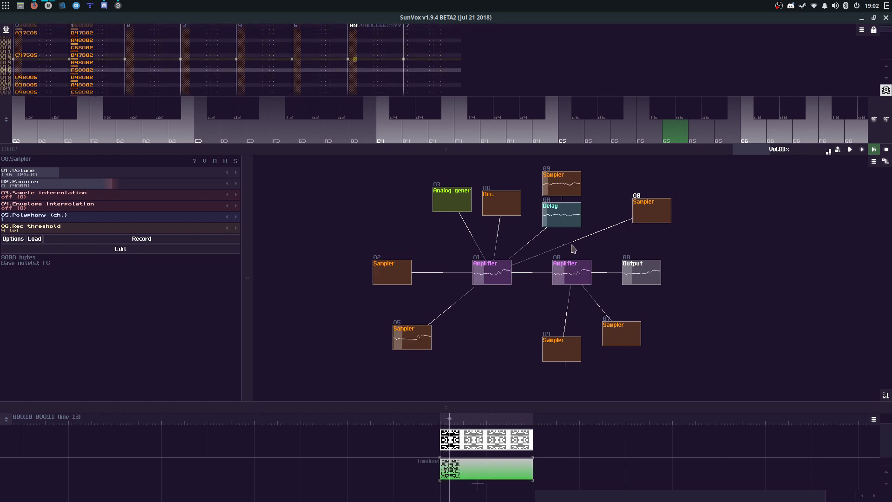
pyautogui.doubleClick(572, 246)
pyautogui.click(421, 238)
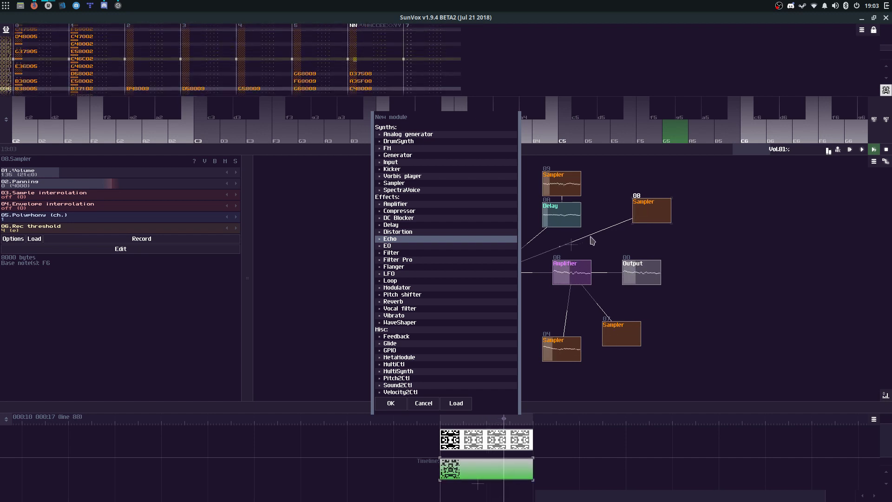
pyautogui.press('Return')
pyautogui.moveTo(590, 245); pyautogui.dragTo(570, 234)
pyautogui.press('Delete')
pyautogui.press('Return')
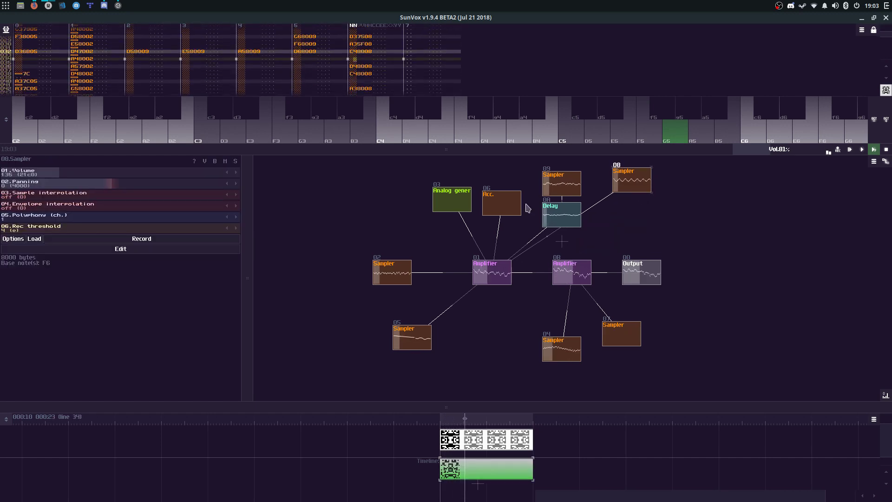
# Step: Inspect the volume envelope and sample waveform of Sampler 08 and close its editor
pyautogui.click(41, 249)
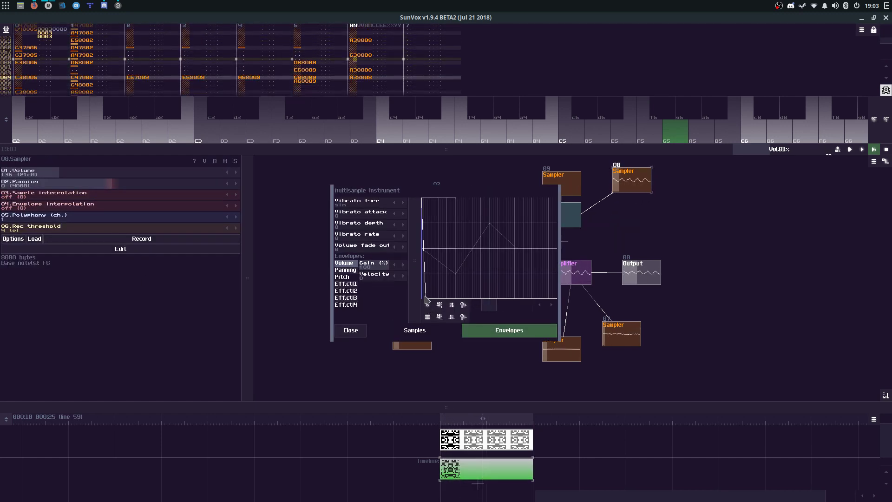
pyautogui.moveTo(426, 300); pyautogui.dragTo(427, 295)
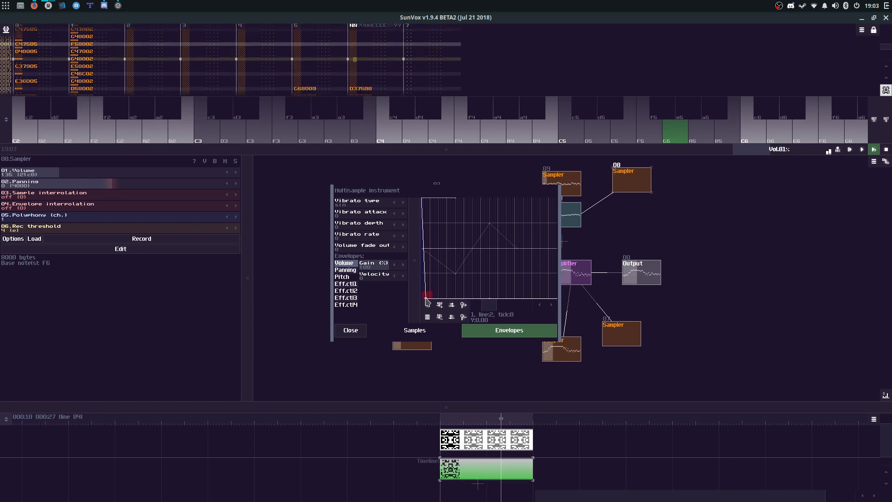
pyautogui.click(430, 330)
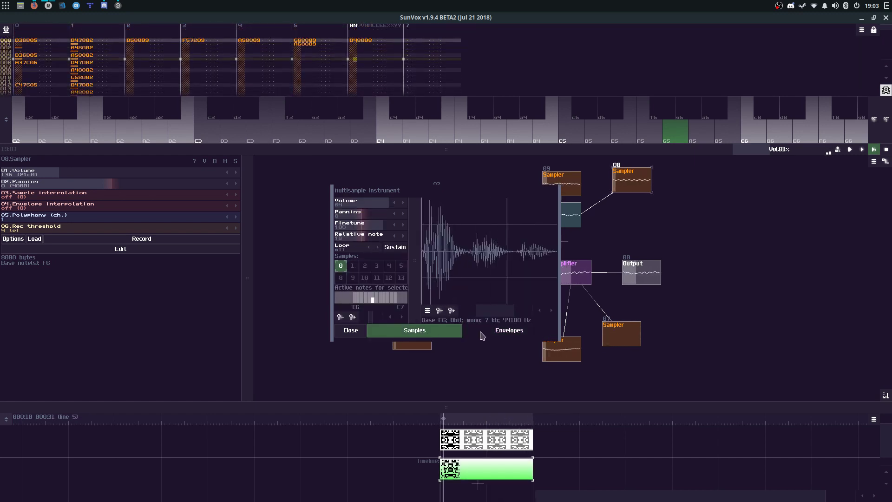
pyautogui.click(352, 330)
# Step: Save the song and make the pattern view slightly taller
pyautogui.hotkey('ctrl', 's')
pyautogui.press('Return')
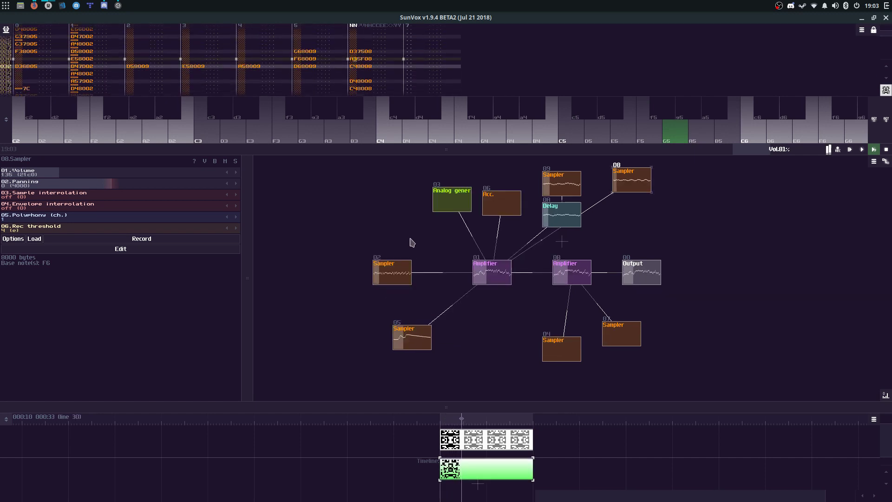
pyautogui.moveTo(427, 155); pyautogui.dragTo(460, 180)
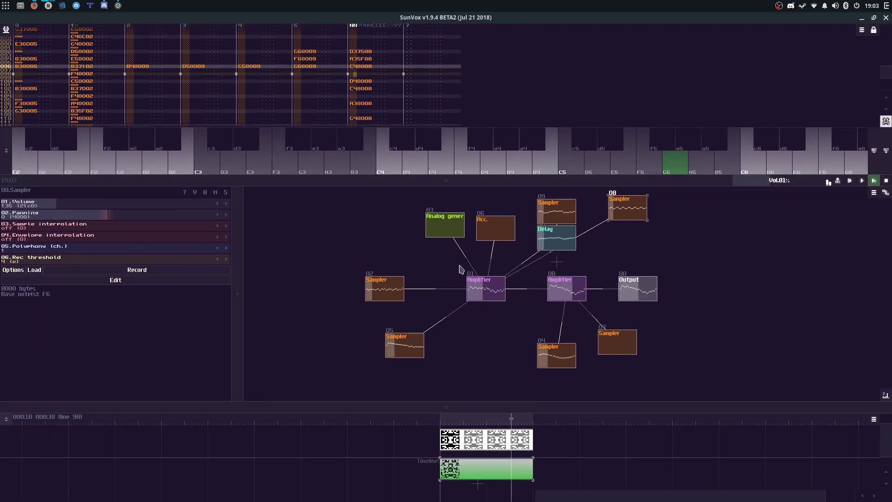
# Step: Select the Analog generator and clone the main pattern directly behind itself on the timeline
pyautogui.click(446, 227)
pyautogui.click(523, 447)
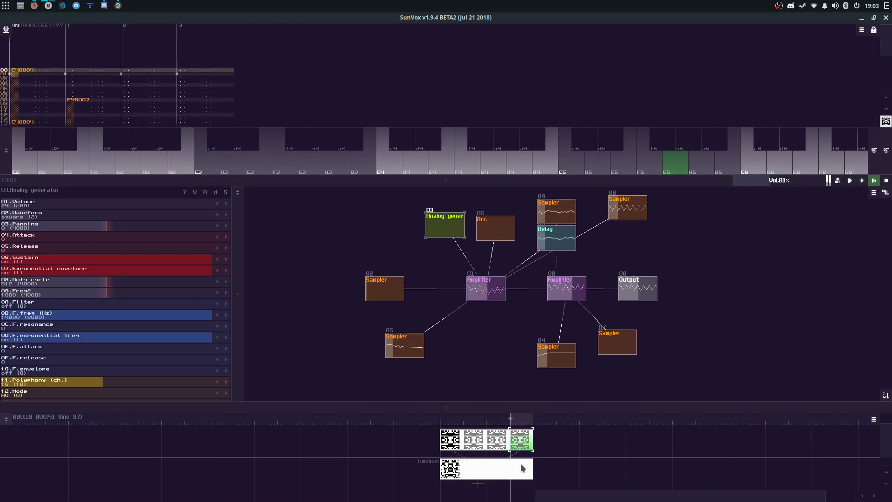
pyautogui.click(521, 466)
pyautogui.hotkey('ctrl', 'd')
pyautogui.hotkey('ctrl', 'd')
pyautogui.press('space')
pyautogui.hotkey('ctrl', 'z')
# Step: Duplicate the last drum pattern four times along the timeline
pyautogui.click(529, 443)
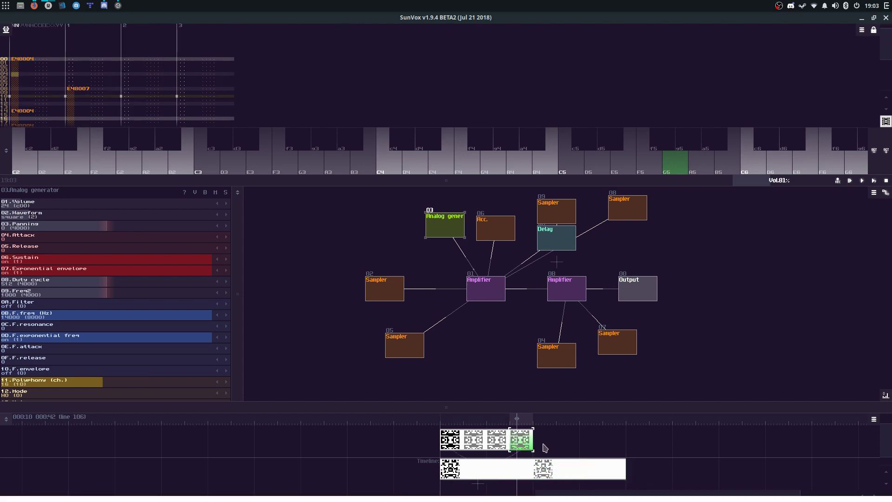
pyautogui.hotkey('ctrl', 'd')
pyautogui.hotkey('ctrl', 'd')
pyautogui.hotkey('ctrl', 'd')
pyautogui.hotkey('ctrl', 'd')
# Step: Replace the cloned main pattern with an independent copy starting at line 128, and play from there
pyautogui.click(550, 470)
pyautogui.press('Delete')
pyautogui.click(527, 475)
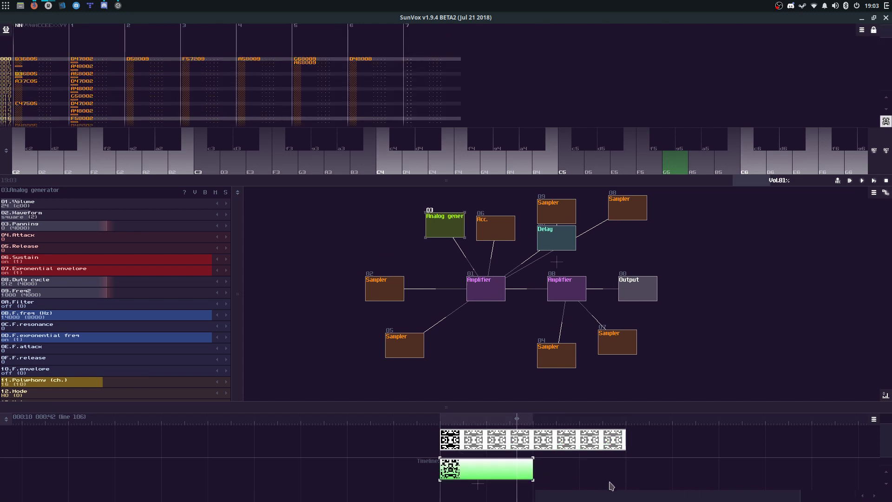
pyautogui.hotkey('ctrl', 'd')
pyautogui.press('space')
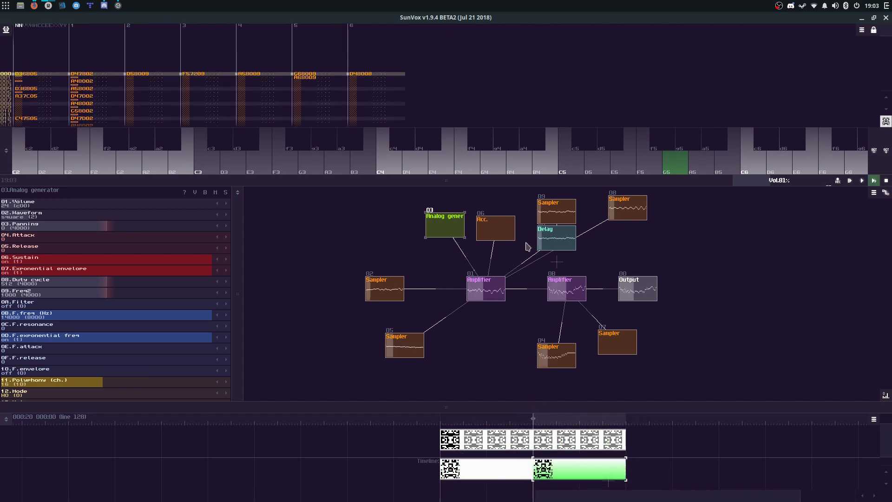
# Step: Enlarge the pattern view, delete all track 6 notes from the copied main pattern, and shrink the view again
pyautogui.moveTo(543, 181); pyautogui.dragTo(525, 471)
pyautogui.moveTo(362, 222); pyautogui.dragTo(384, 440)
pyautogui.press('Delete')
pyautogui.press('space')
pyautogui.moveTo(529, 469); pyautogui.dragTo(526, 261)
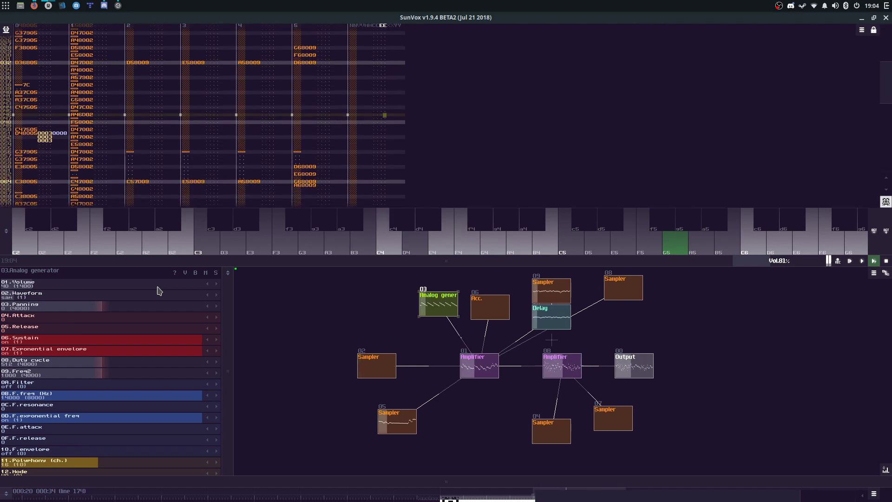
# Step: Enter Analog generator notes A3, C4 and D4 at lines 4, 6 and 8 on track 6 of the copied main pattern
pyautogui.click(886, 232)
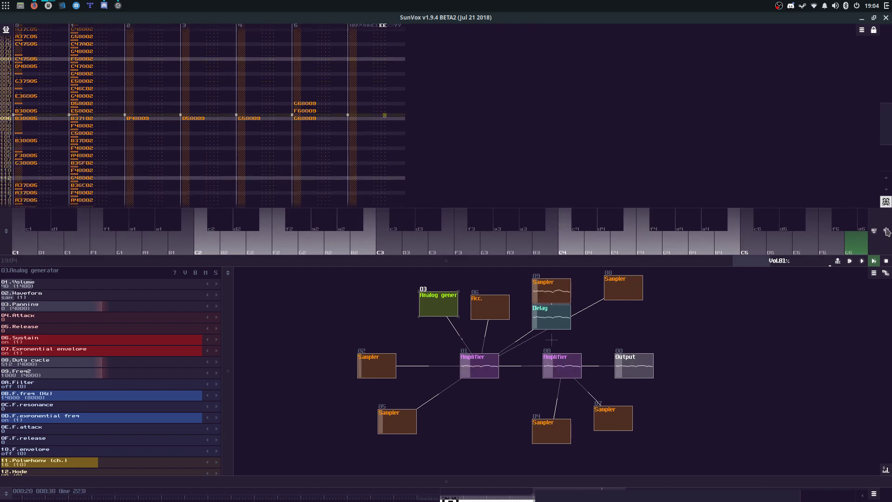
pyautogui.click(886, 232)
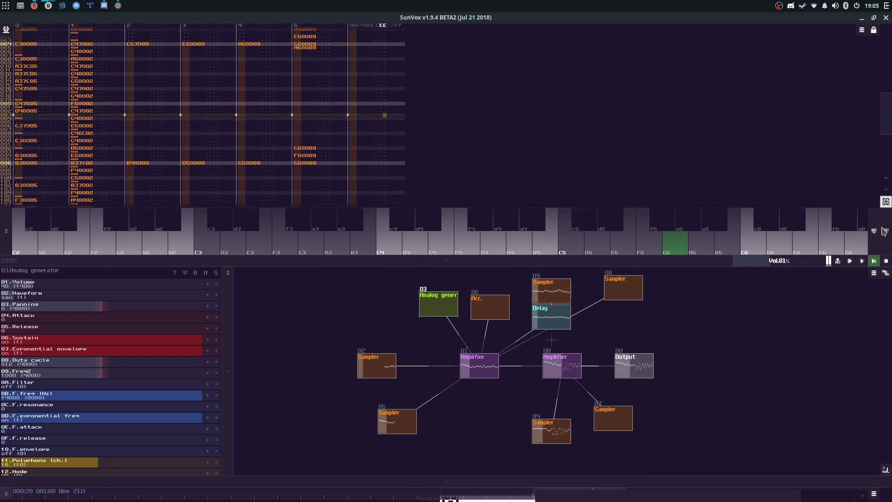
pyautogui.click(885, 231)
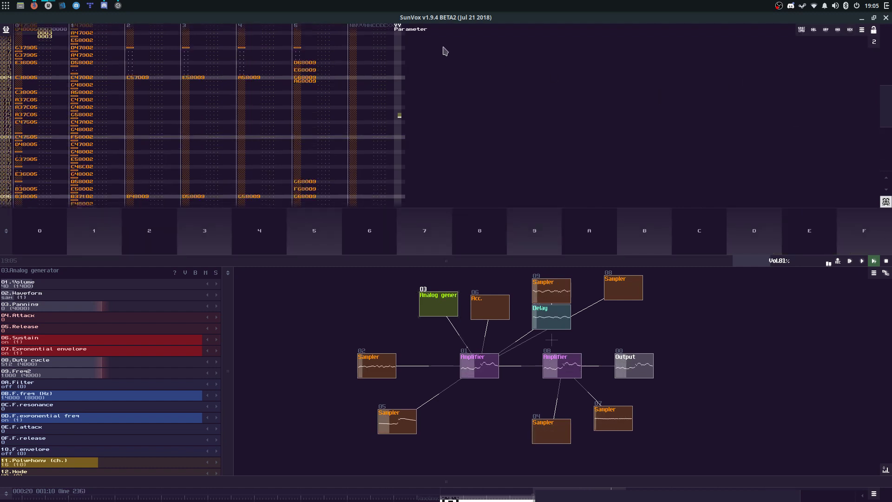
pyautogui.scroll(12, 444, 47)
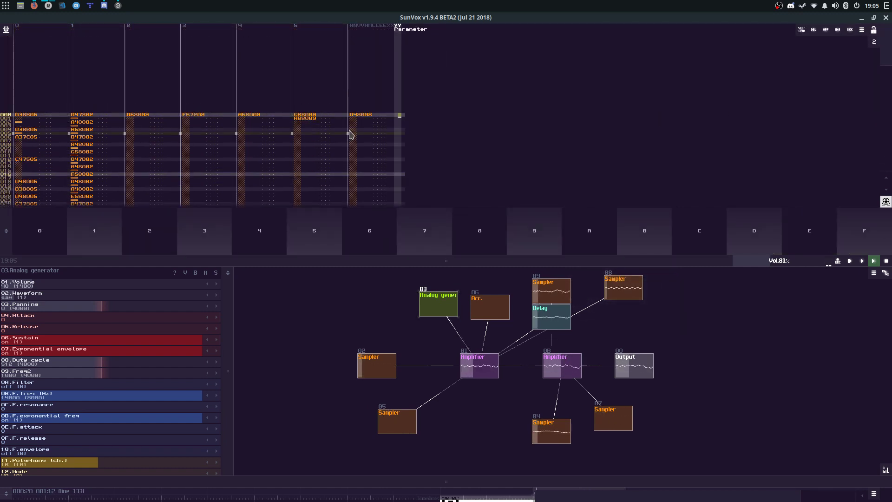
pyautogui.click(354, 132)
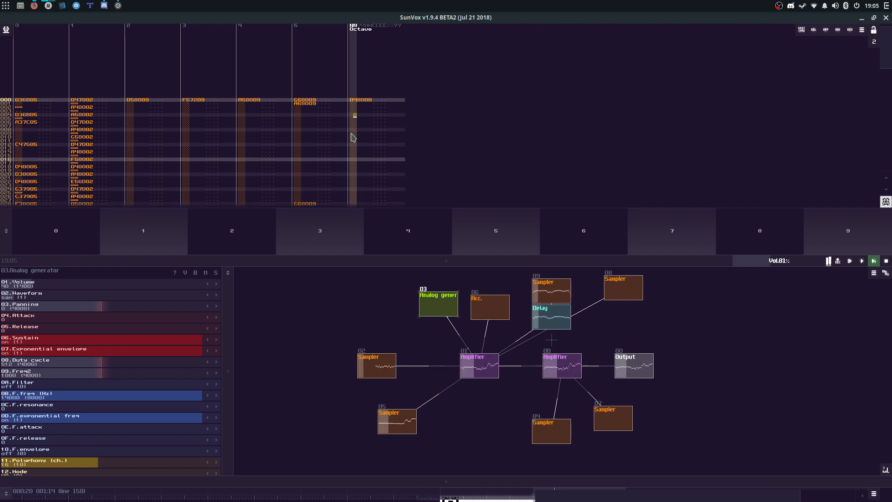
pyautogui.press('q')
pyautogui.press('w')
pyautogui.press('space')
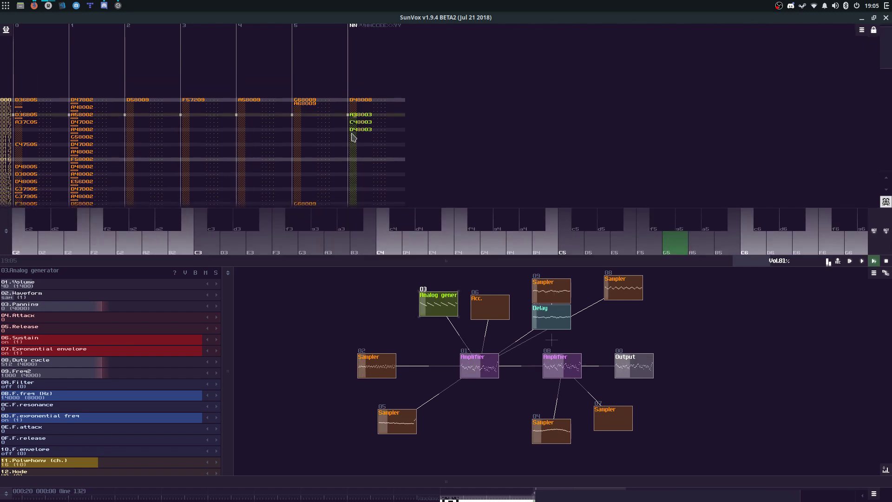
# Step: Continue the Analog generator melody on track 6 with A3, C4, D4, A4, G4 and F4 at every second line from 10 to 20
pyautogui.press('space')
pyautogui.press('Up')
pyautogui.press('Up')
pyautogui.press('n')
pyautogui.press('q')
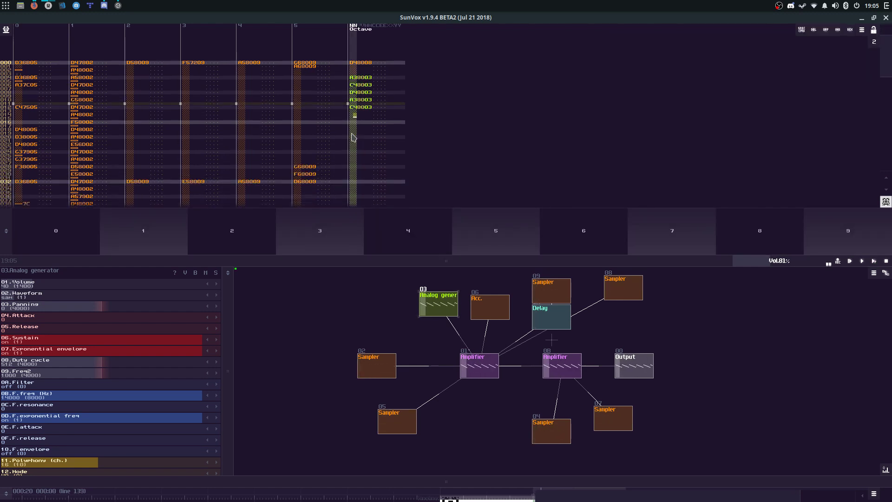
pyautogui.press('w')
pyautogui.press('y')
pyautogui.press('q')
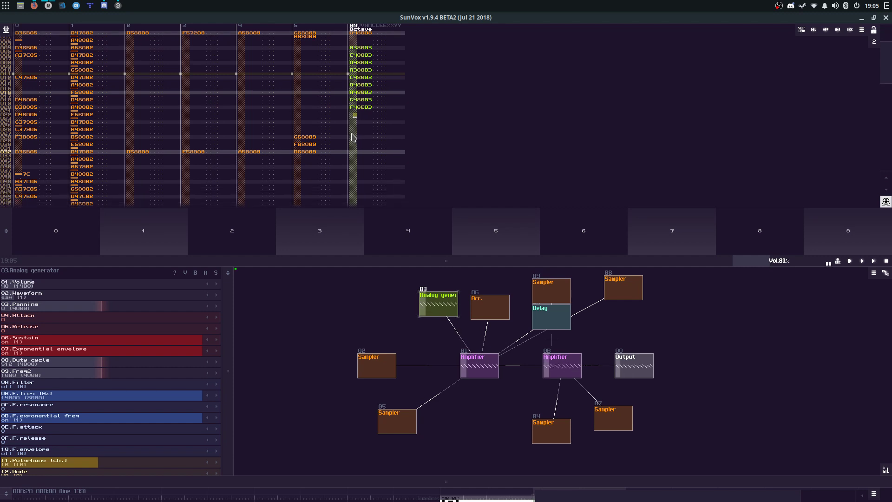
# Step: Finish the track 6 phrase with D4, C4, A3, C4 and D4 at every second line from 22 to 30, and play it
pyautogui.press('r')
pyautogui.press('w')
pyautogui.press('q')
pyautogui.press('n')
pyautogui.press('q')
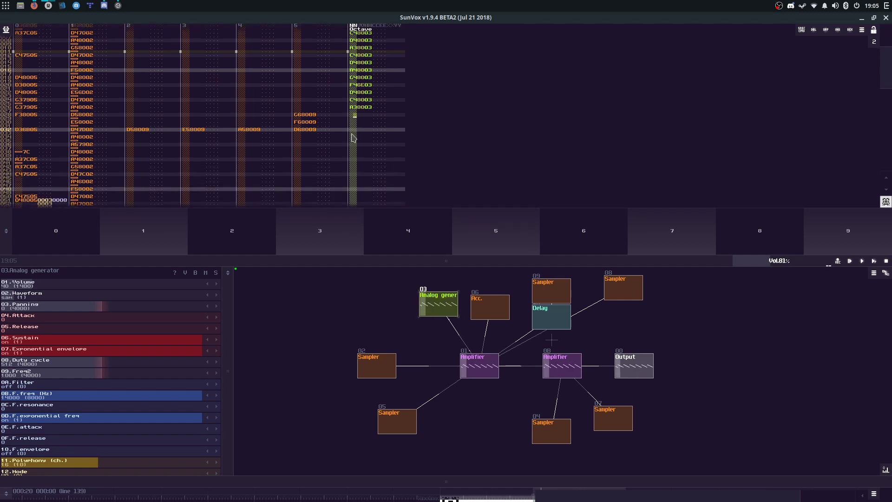
pyautogui.press('w')
pyautogui.press('F11')
pyautogui.press('space')
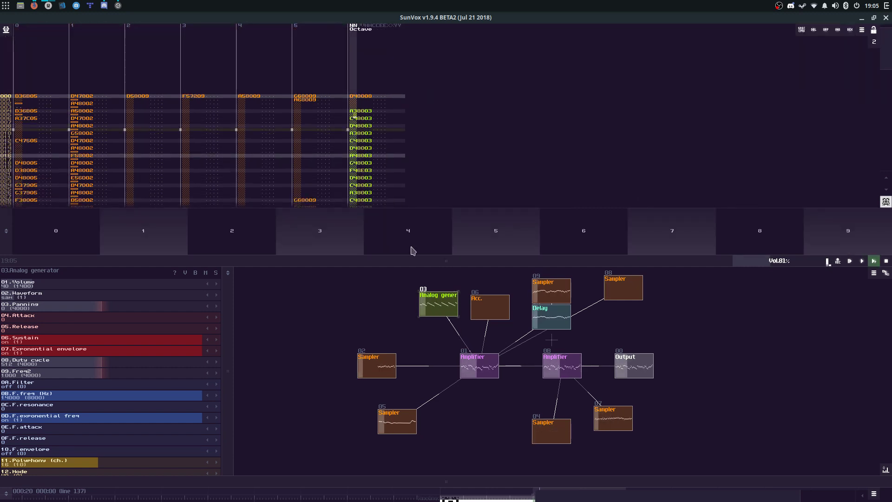
# Step: Enlarge the pattern view, set the edit step to 1, and add G4 notes at lines 15 and 17 of track 6
pyautogui.moveTo(411, 259); pyautogui.dragTo(406, 474)
pyautogui.click(360, 264)
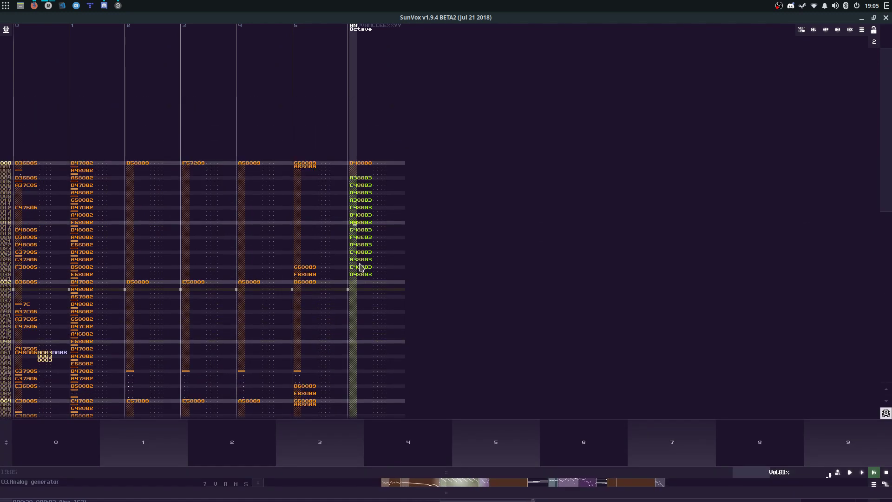
pyautogui.hotkey('ctrl', '1')
pyautogui.press('Escape')
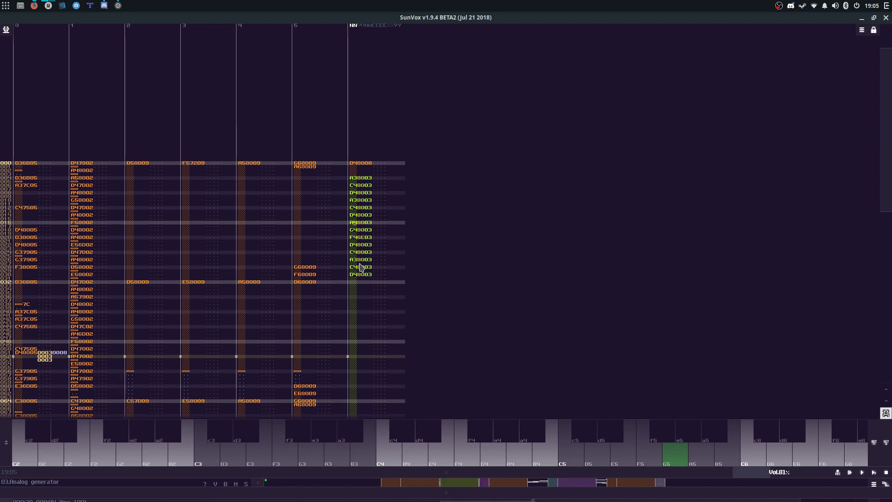
pyautogui.click(360, 267)
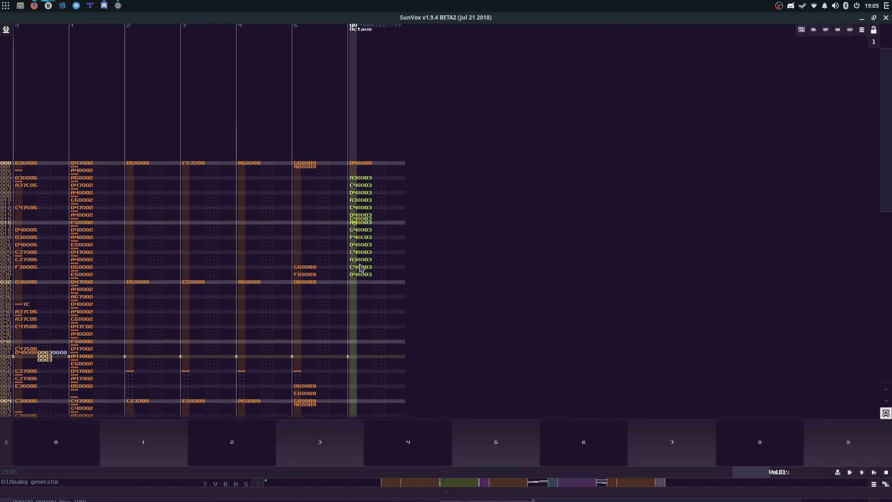
pyautogui.press('Down')
pyautogui.press('t')
pyautogui.press('space')
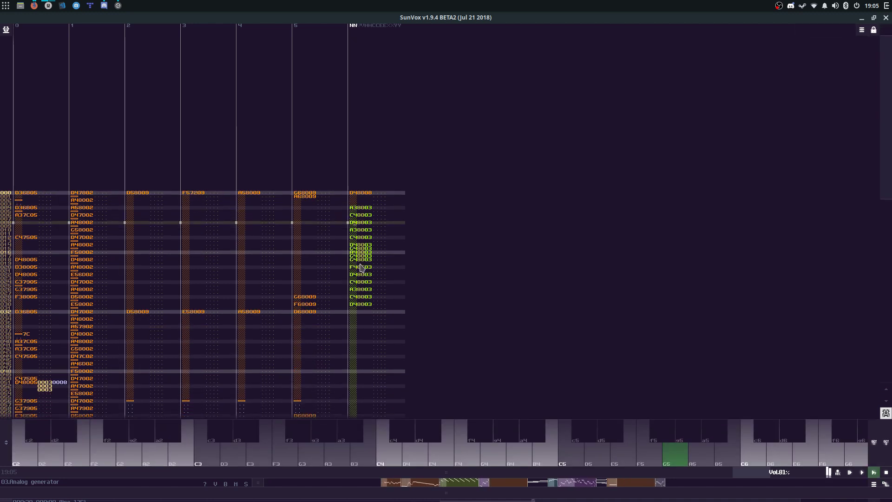
# Step: Try effect 1D with parameter 0002 on the track 6 note at line 15
pyautogui.click(383, 179)
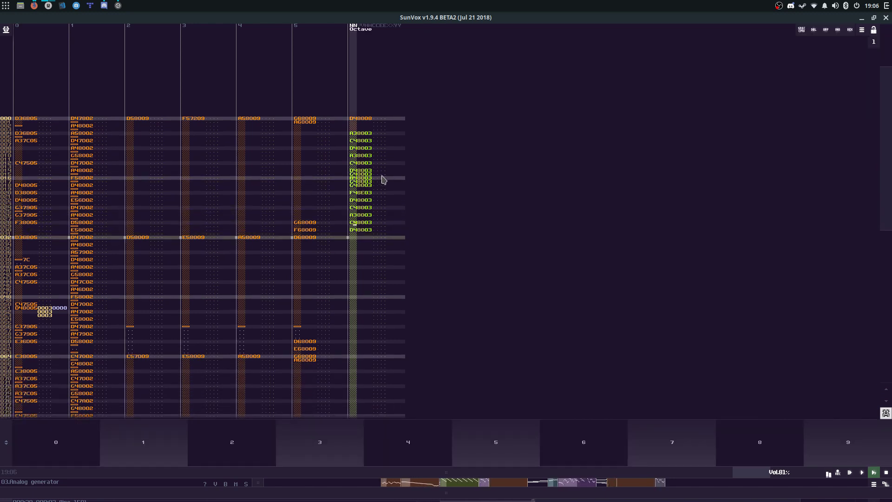
pyautogui.click(398, 178)
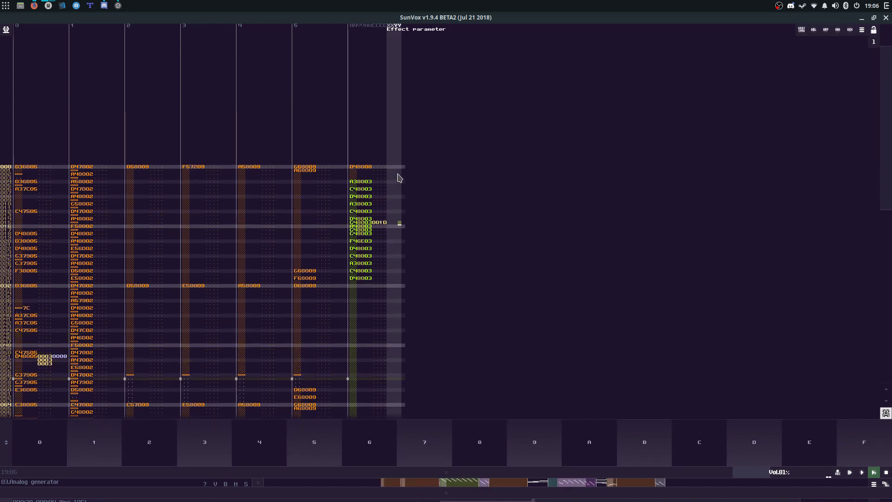
pyautogui.press('Right')
pyautogui.press('Left')
pyautogui.write('2')
pyautogui.press('space')
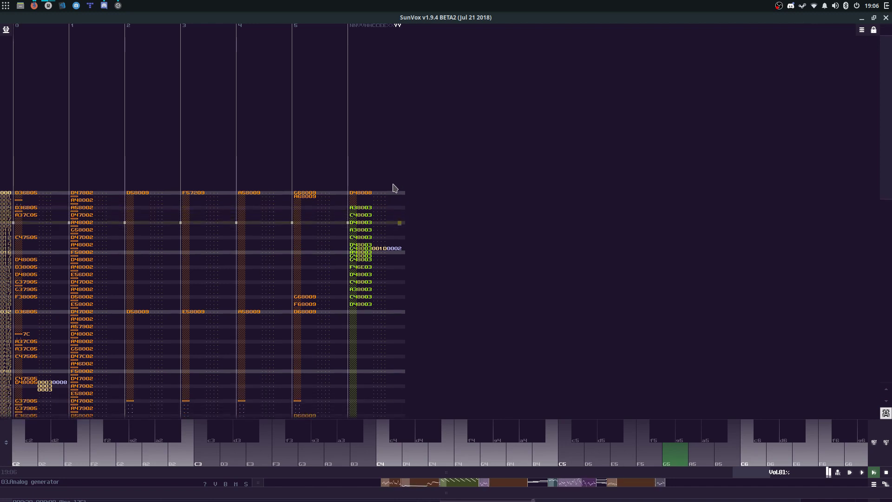
# Step: Clear the effect and its parameter from the track 6 note at line 15
pyautogui.click(395, 188)
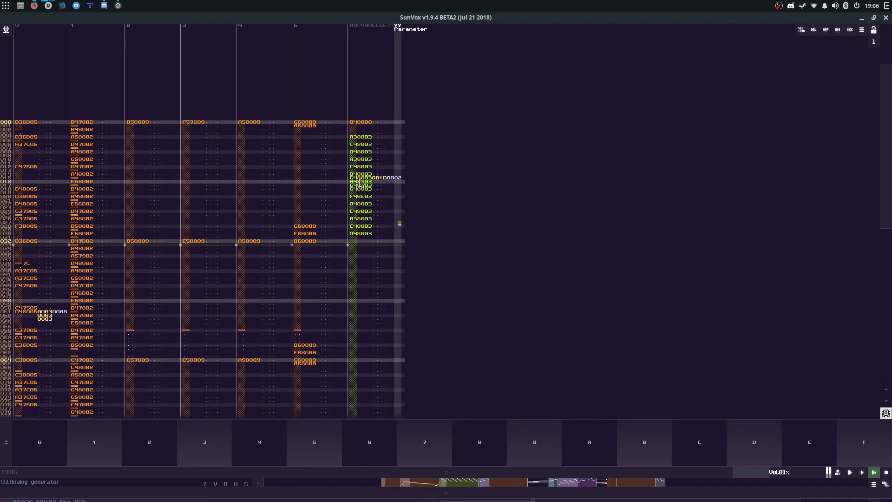
pyautogui.click(364, 185)
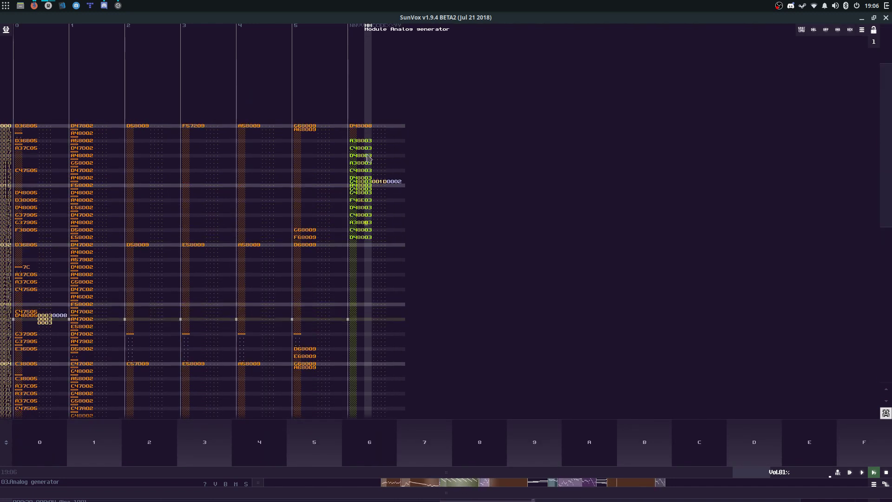
pyautogui.click(363, 182)
pyautogui.press('Right')
pyautogui.press('Right')
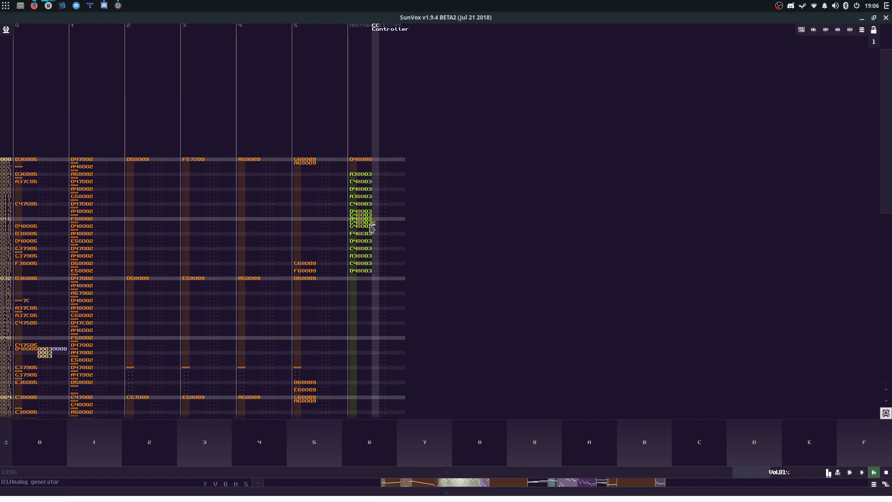
# Step: Rearrange the track 6 ornament with line 15 empty, G4 at line 16 and A4 at line 17, and play the result
pyautogui.click(366, 222)
pyautogui.press('space')
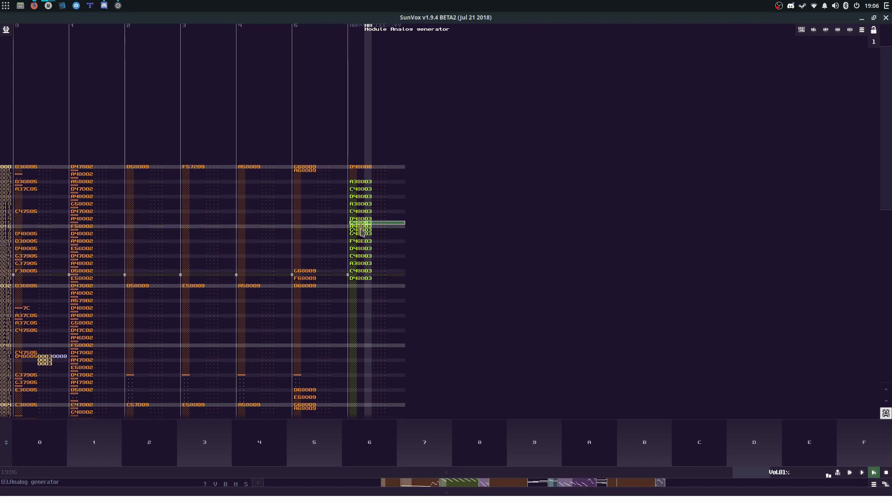
pyautogui.click(361, 222)
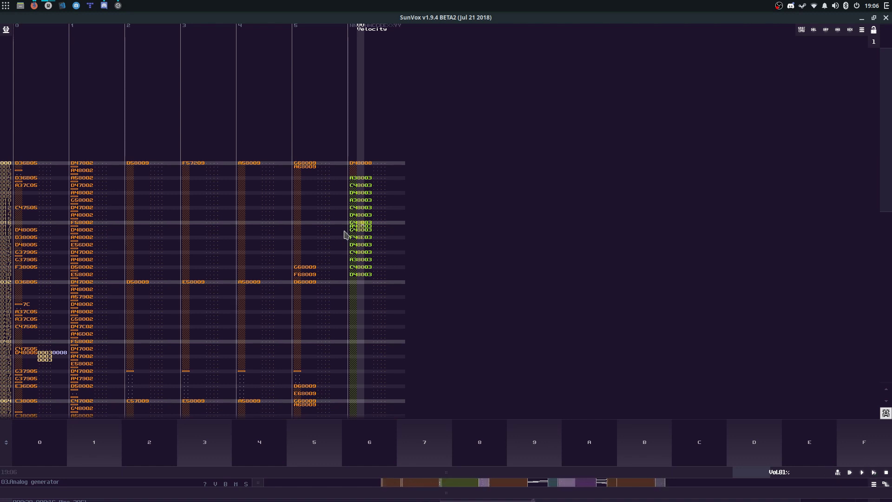
pyautogui.press('Escape')
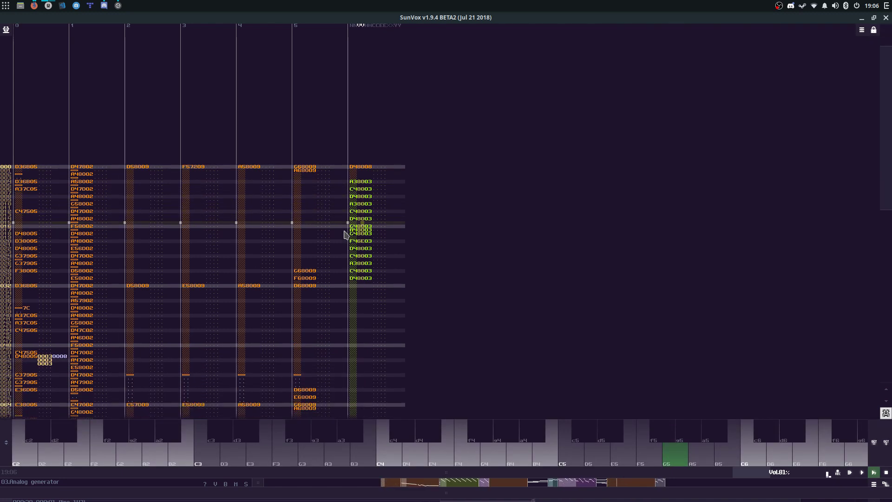
pyautogui.press('Escape')
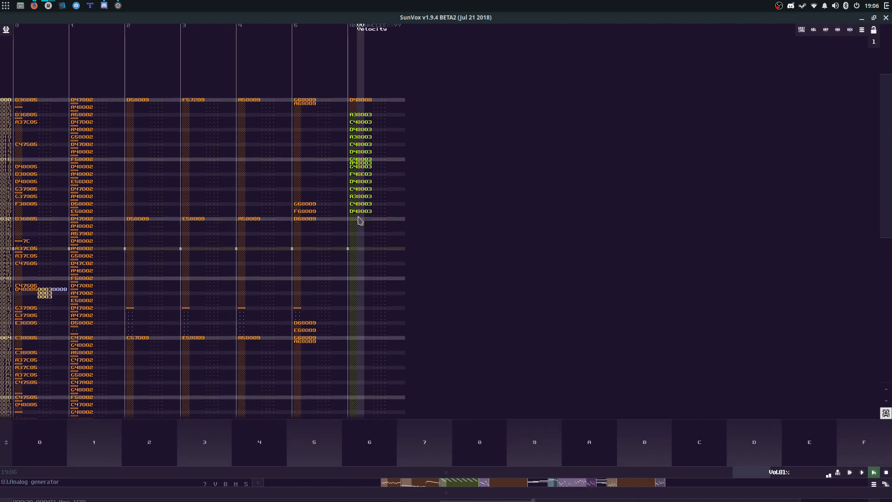
# Step: Copy the track 6 phrase from lines 0 to 30 and paste it at lines 32, 64 and 96
pyautogui.moveTo(366, 101); pyautogui.dragTo(374, 214)
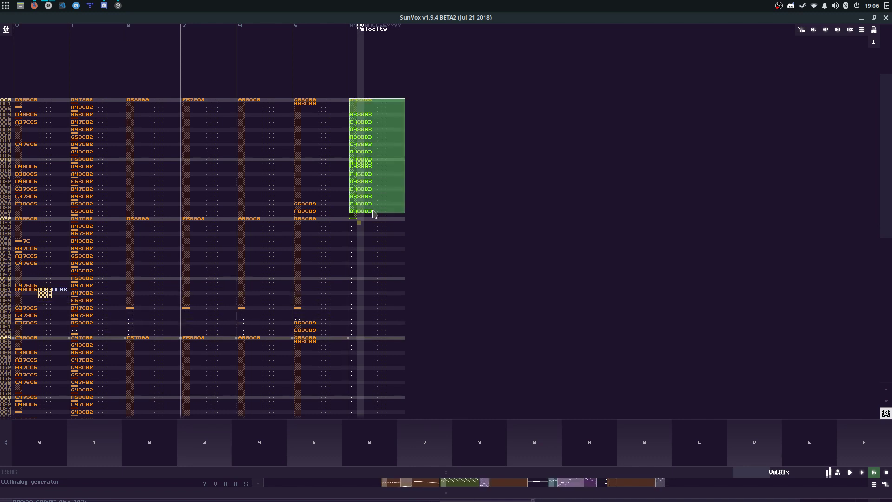
pyautogui.hotkey('ctrl', 'c')
pyautogui.hotkey('ctrl', 'v')
pyautogui.click(359, 225)
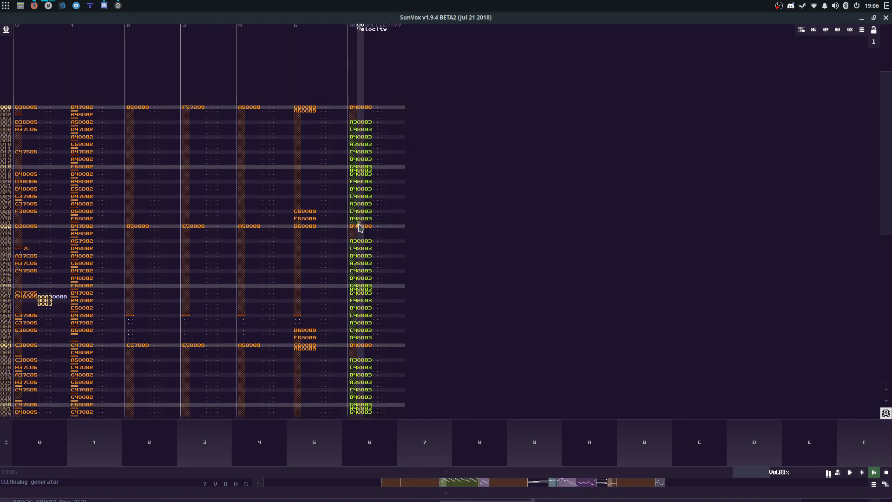
# Step: Replace the pasted Sampler 08 notes on track 6 with note-offs at lines 32, 64 and 96
pyautogui.click(360, 227)
pyautogui.press('capslock')
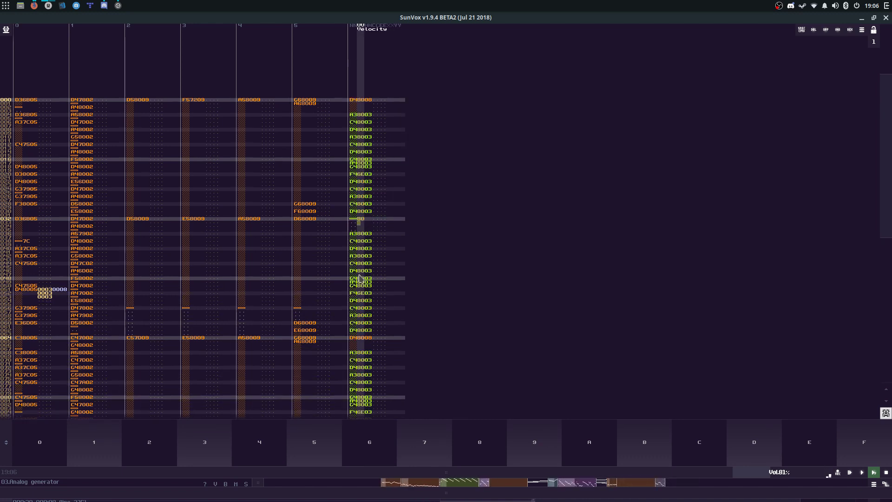
pyautogui.click(351, 338)
pyautogui.press('capslock')
pyautogui.click(352, 339)
pyautogui.press('capslock')
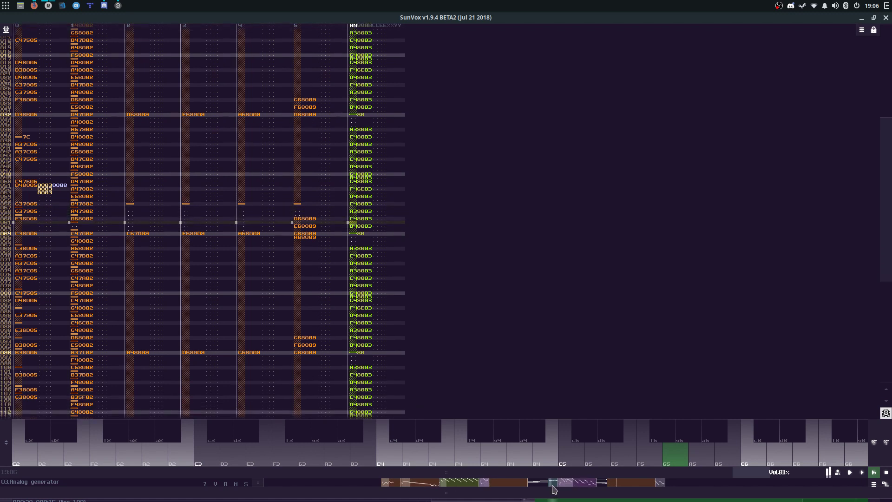
# Step: Enlarge the timeline, open the original main pattern, and add a note-off on track 6 near line 64
pyautogui.moveTo(553, 496); pyautogui.dragTo(560, 306)
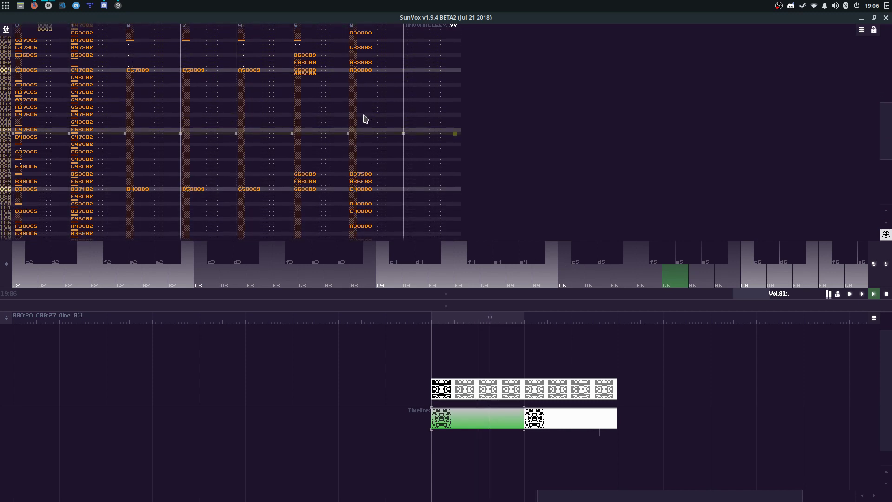
pyautogui.click(373, 31)
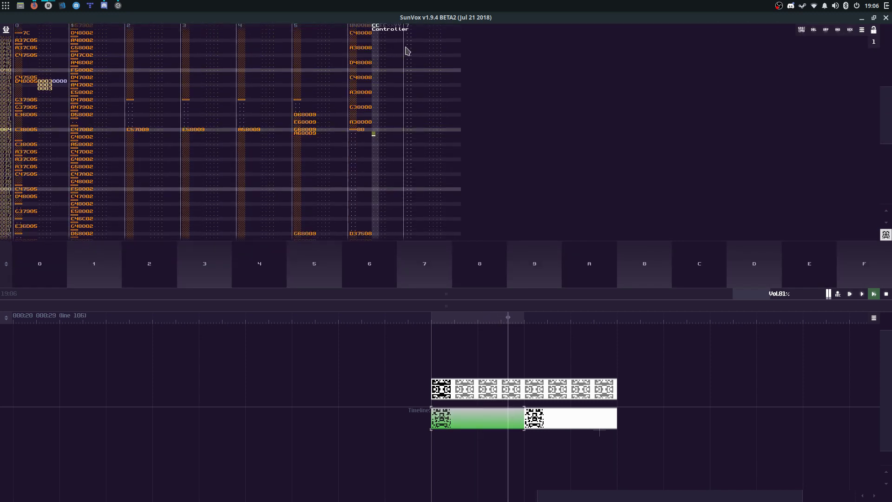
pyautogui.press('space')
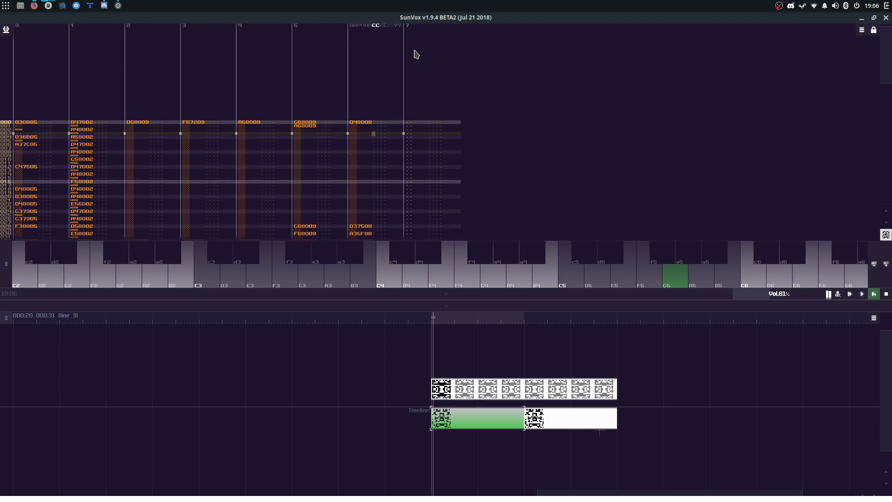
pyautogui.press('space')
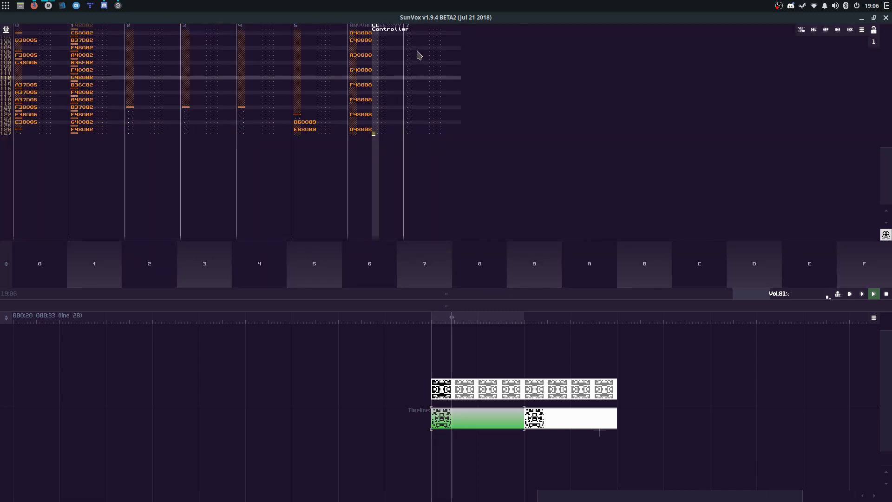
pyautogui.press('space')
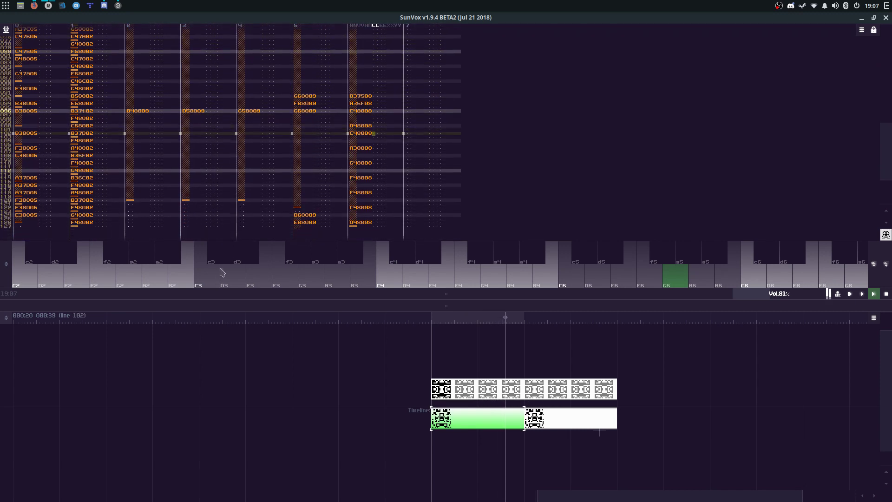
# Step: Transpose all of track 0 in the original main pattern up by 12 semitones
pyautogui.doubleClick(42, 188)
pyautogui.rightClick(42, 188)
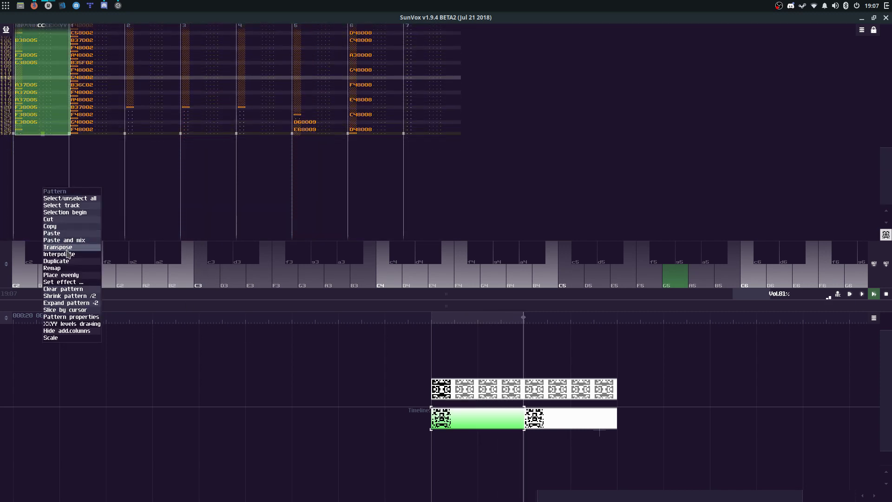
pyautogui.click(66, 249)
pyautogui.click(434, 267)
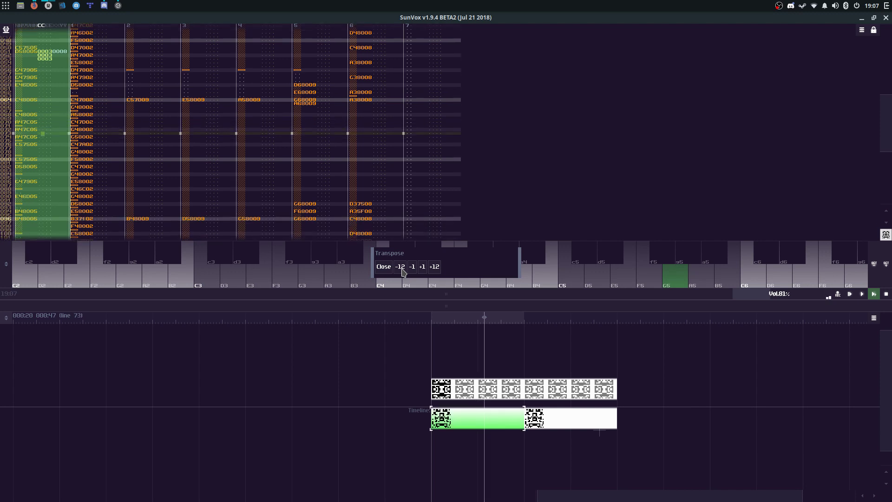
# Step: Transpose track 0 of the original main pattern back down by 12 semitones and close the transpose dialog
pyautogui.click(402, 268)
pyautogui.click(385, 269)
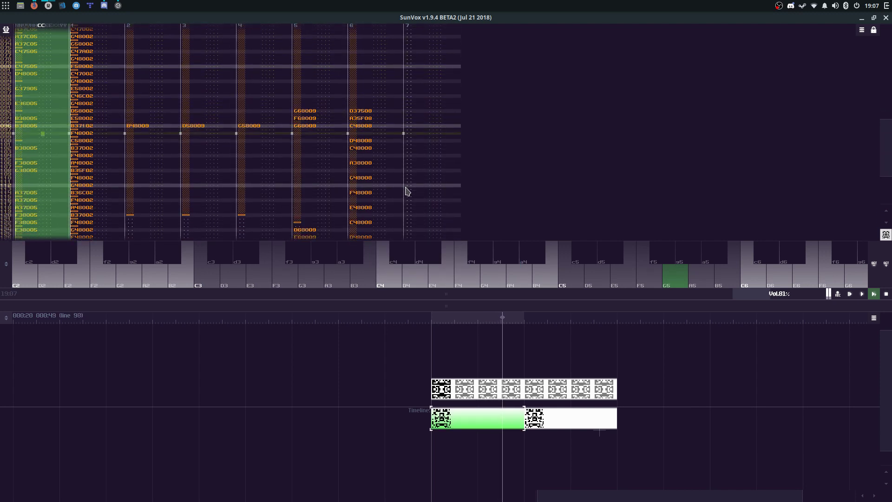
# Step: With the copied main pattern open, set the Analog generator's waveform to triangle and enlarge the pattern editor again
pyautogui.click(565, 417)
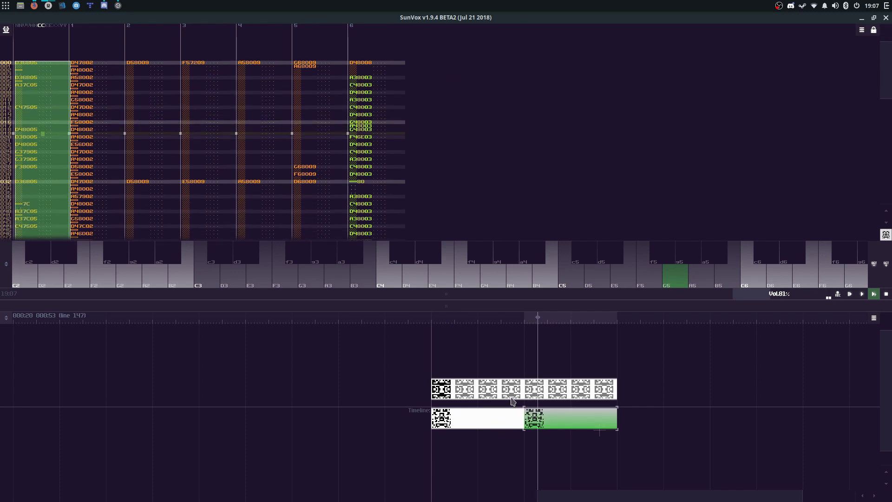
pyautogui.moveTo(510, 294); pyautogui.dragTo(495, 143)
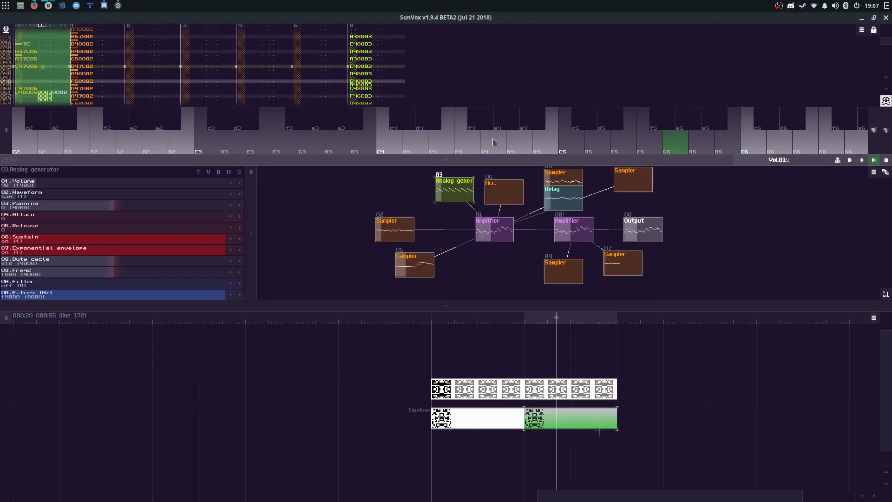
pyautogui.click(20, 161)
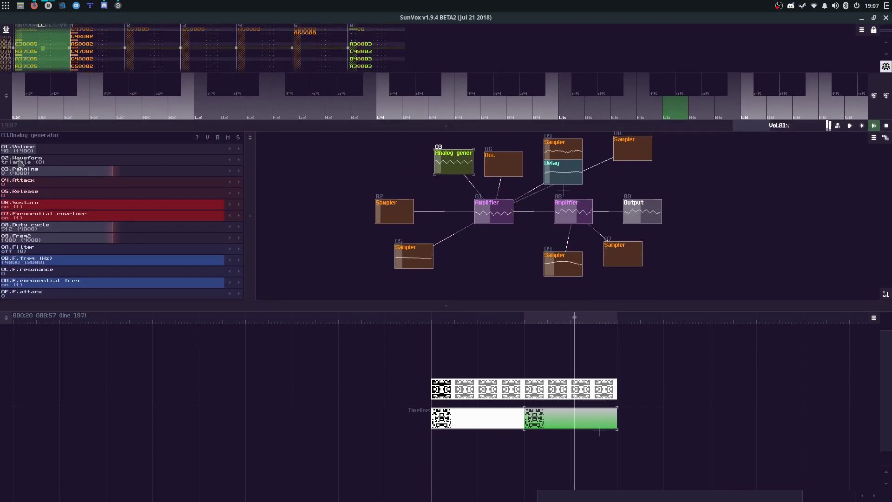
pyautogui.moveTo(32, 149); pyautogui.dragTo(59, 325)
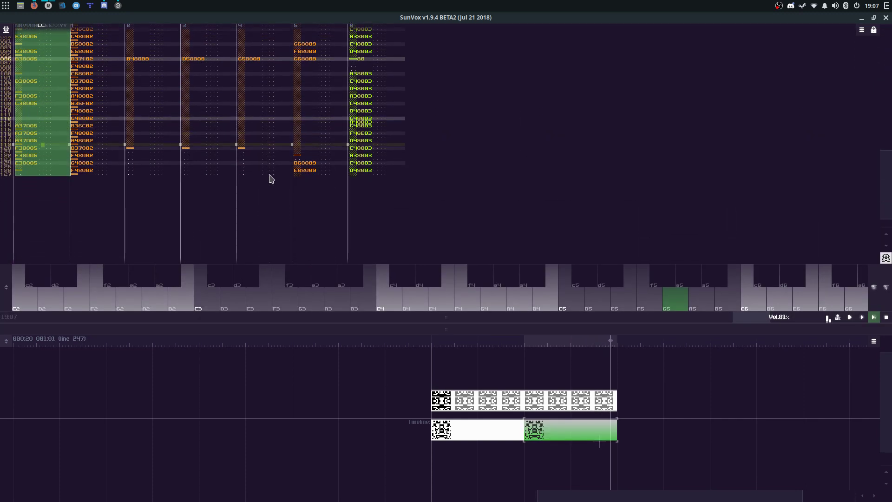
# Step: Transpose every note on all tracks of the original main pattern up by 3 semitones
pyautogui.click(504, 433)
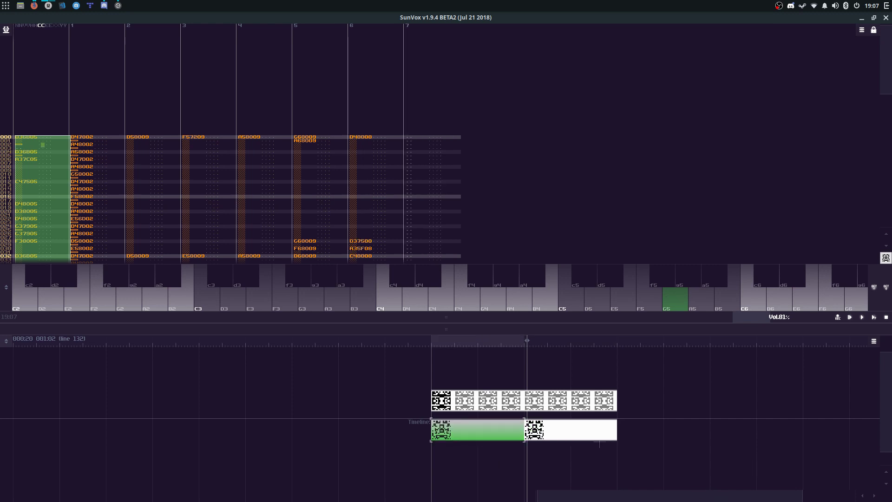
pyautogui.click(874, 317)
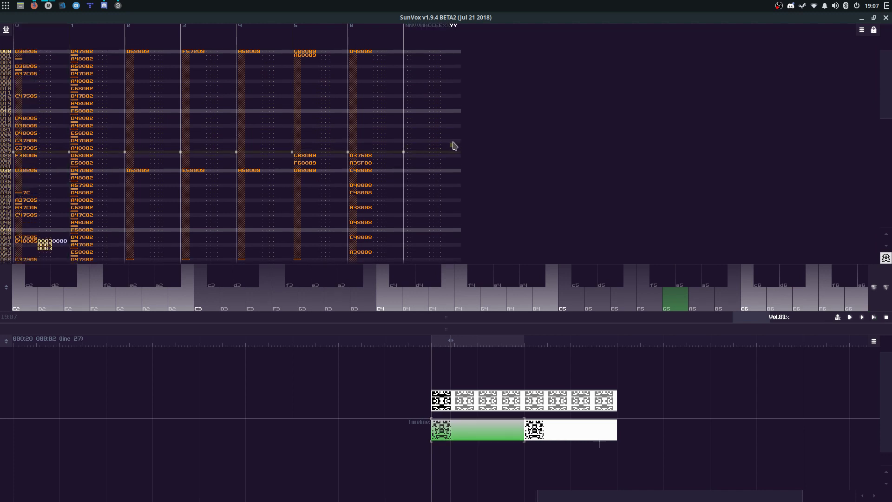
pyautogui.hotkey('ctrl', 'a')
pyautogui.rightClick(454, 145)
pyautogui.click(478, 200)
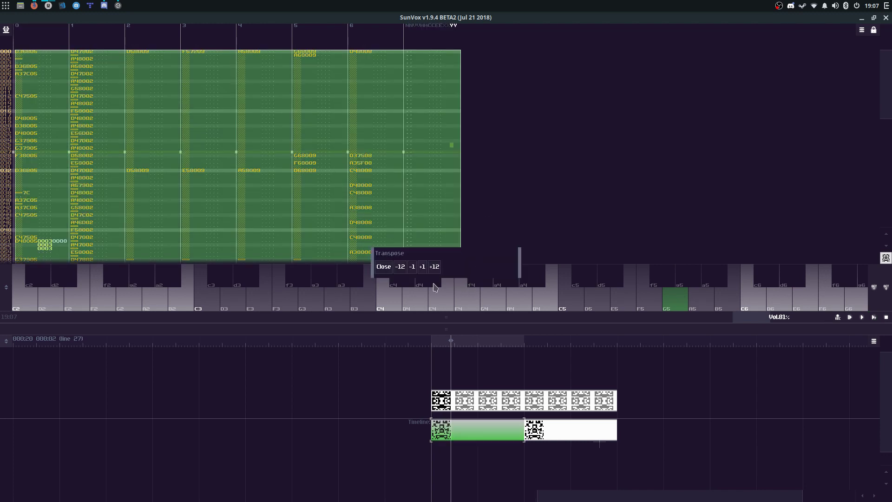
# Step: Transpose every note on all tracks of the copied main pattern up by 3 semitones
pyautogui.click(551, 436)
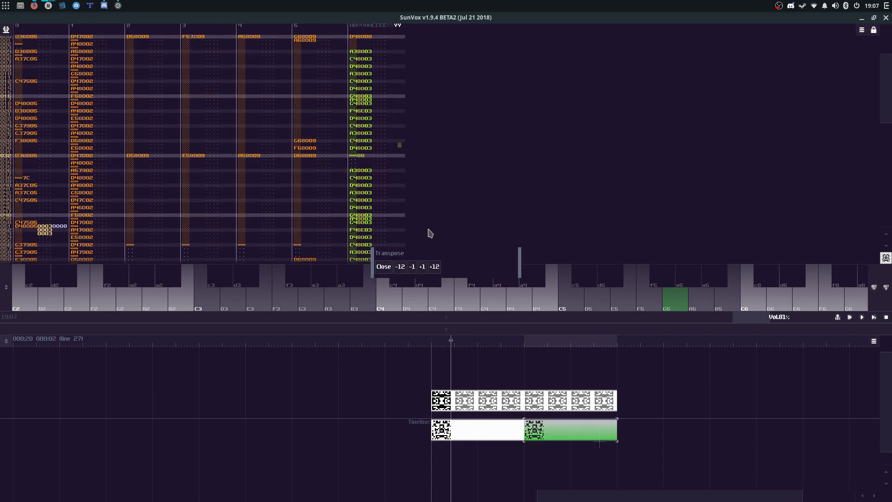
pyautogui.hotkey('ctrl', 'a')
pyautogui.click(423, 269)
pyautogui.click(424, 269)
pyautogui.click(424, 269)
# Step: Play the song through both transposed main patterns, viewing the original and the copy in turn
pyautogui.click(476, 425)
pyautogui.press('space')
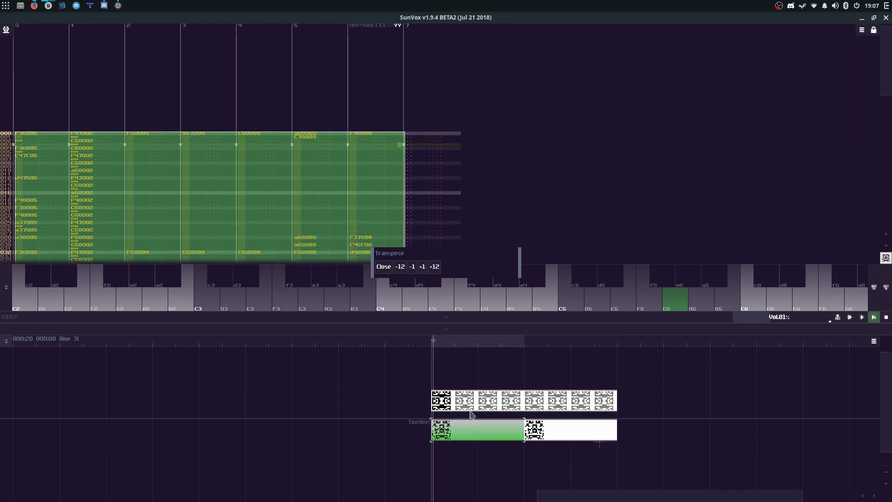
pyautogui.click(455, 217)
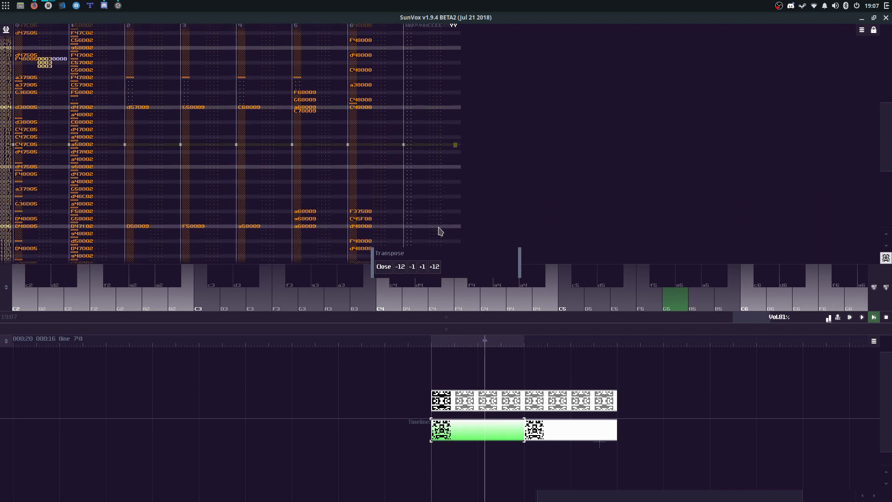
pyautogui.click(545, 425)
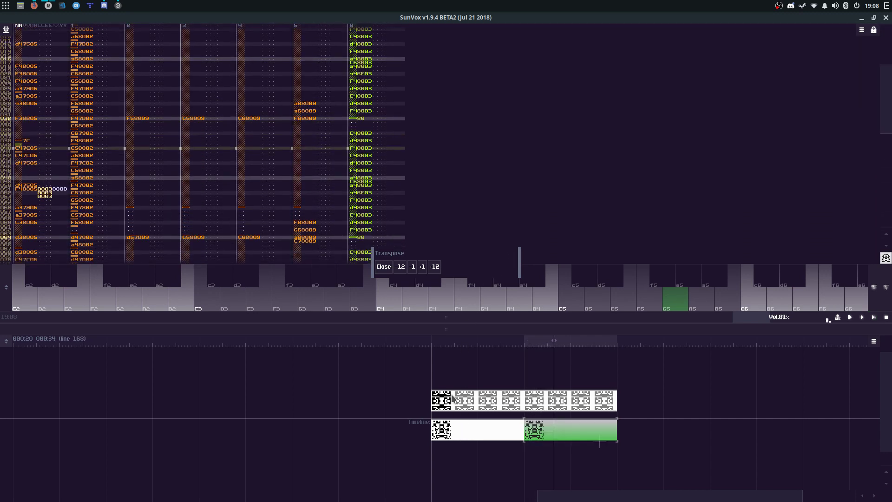
# Step: Check the BPM in the project properties, then close the properties and the transpose dialog
pyautogui.click(6, 29)
pyautogui.click(18, 77)
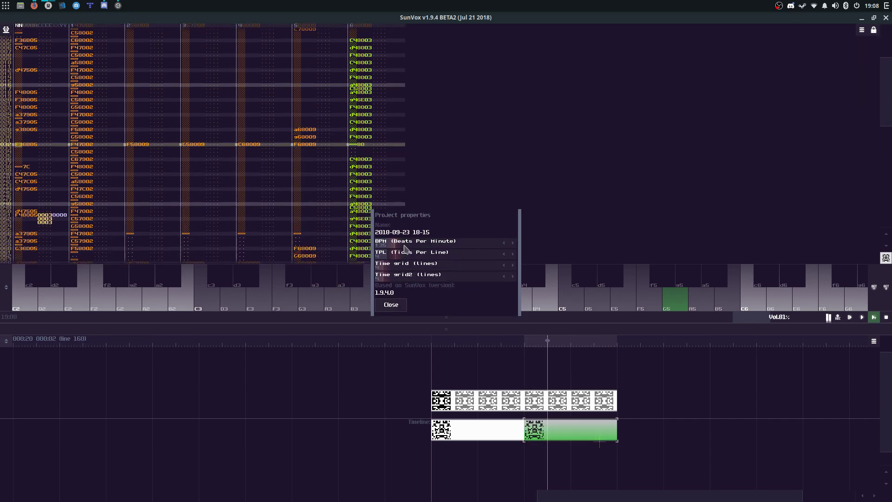
pyautogui.click(392, 304)
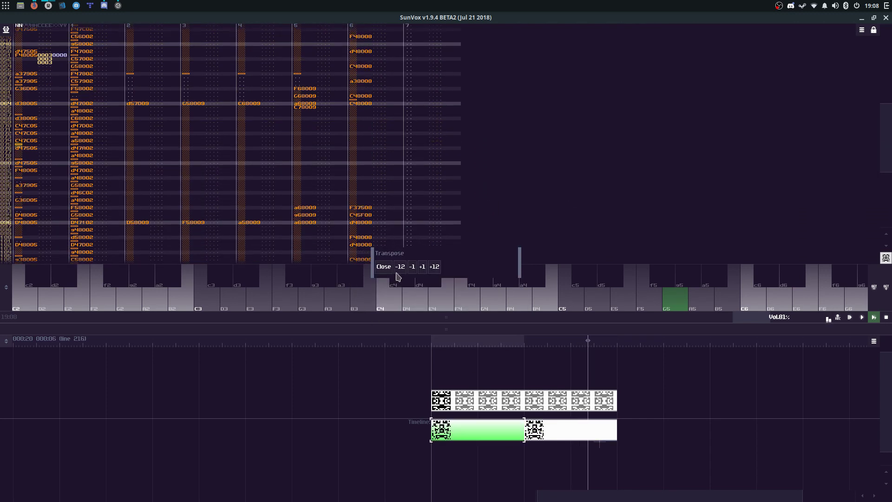
pyautogui.click(381, 269)
pyautogui.click(564, 430)
pyautogui.click(487, 435)
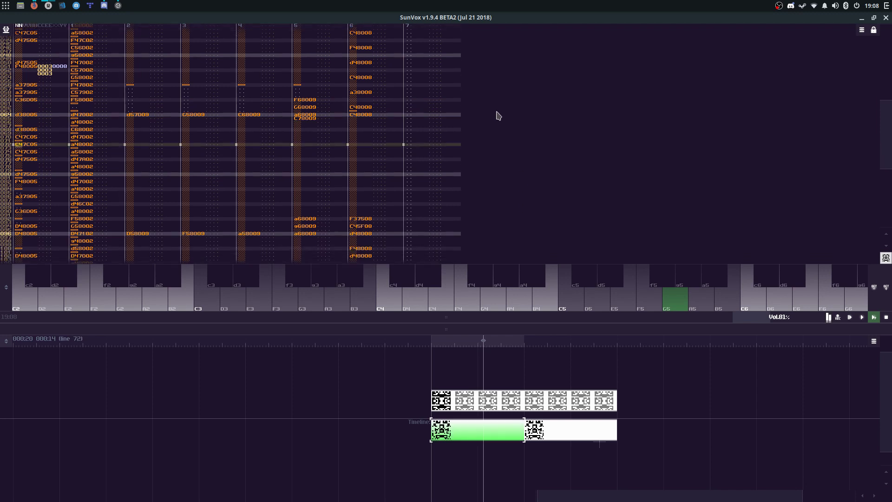
pyautogui.click(6, 30)
pyautogui.click(7, 42)
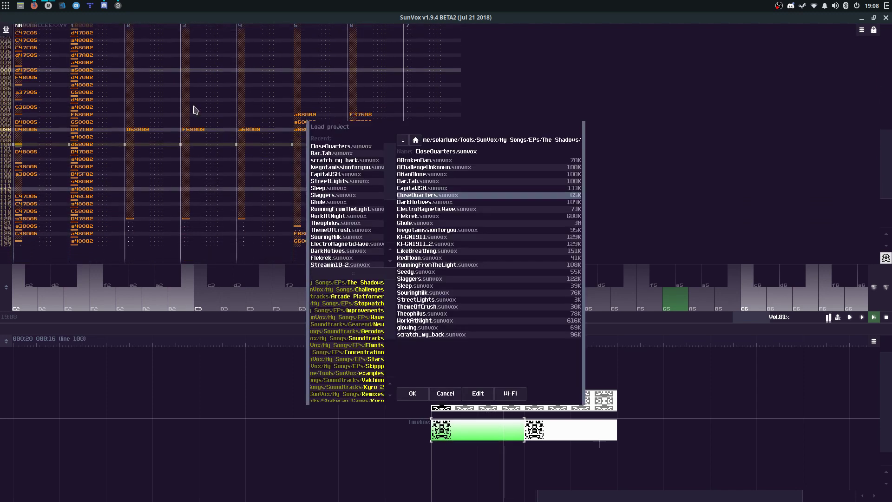
pyautogui.click(442, 334)
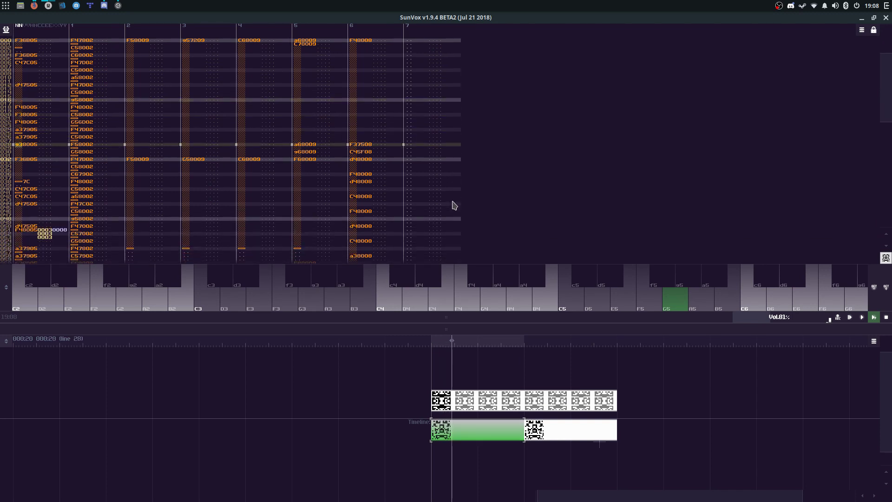
pyautogui.click(567, 436)
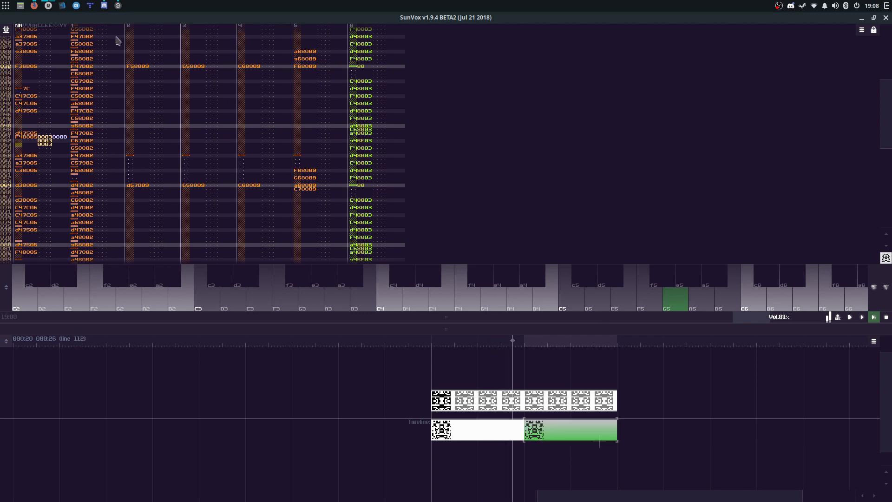
pyautogui.click(6, 29)
pyautogui.click(521, 130)
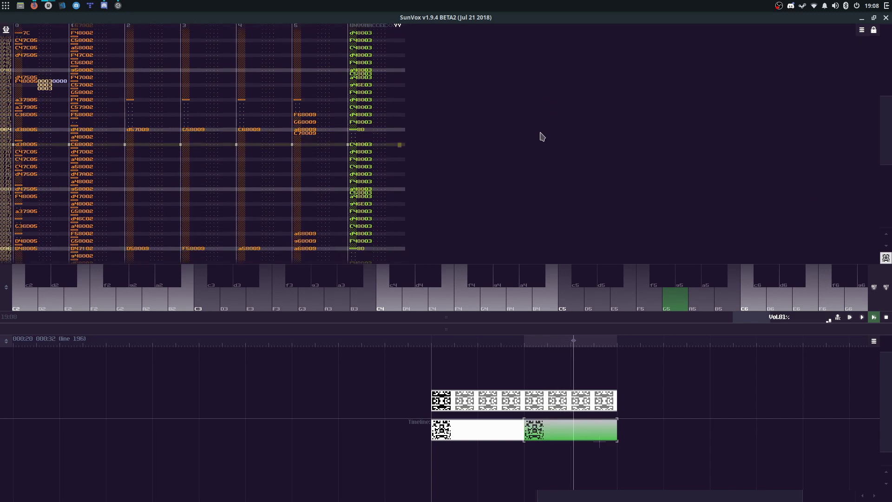
# Step: Load the saved project glowing.sunvox in place of the transposed version
pyautogui.click(5, 30)
pyautogui.click(19, 38)
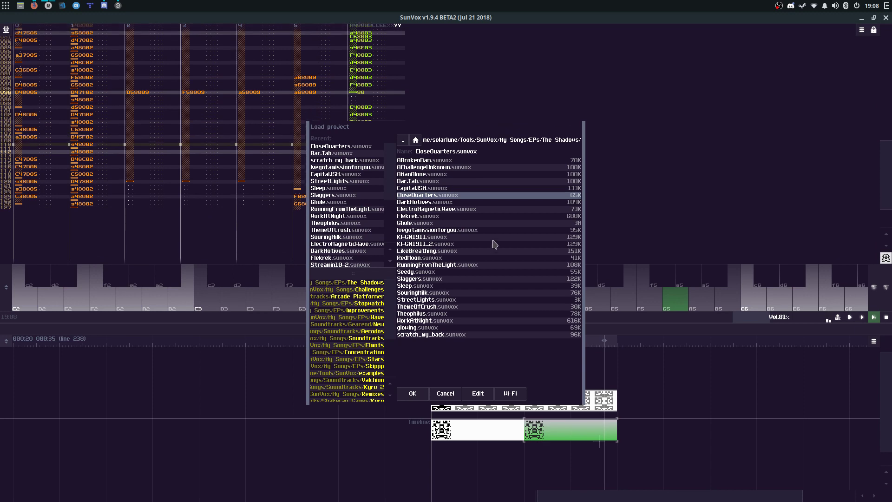
pyautogui.click(449, 328)
pyautogui.click(449, 328)
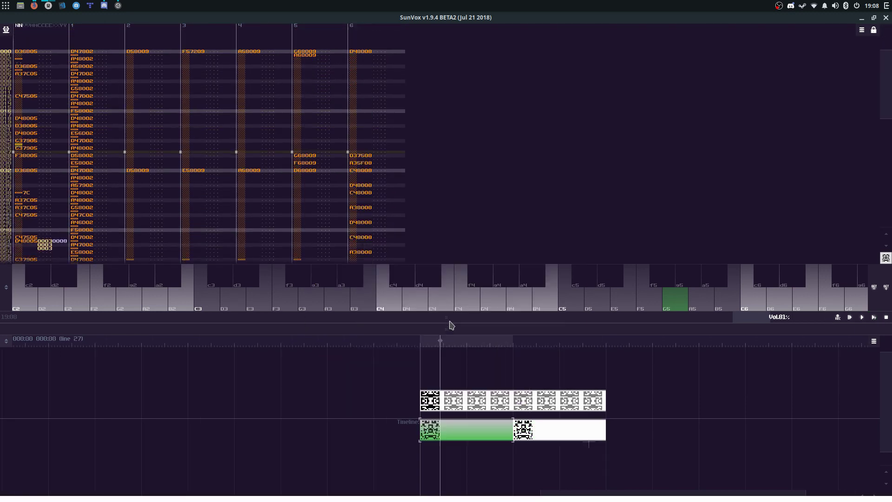
# Step: Play the reloaded song and check its BPM in the project properties
pyautogui.click(6, 31)
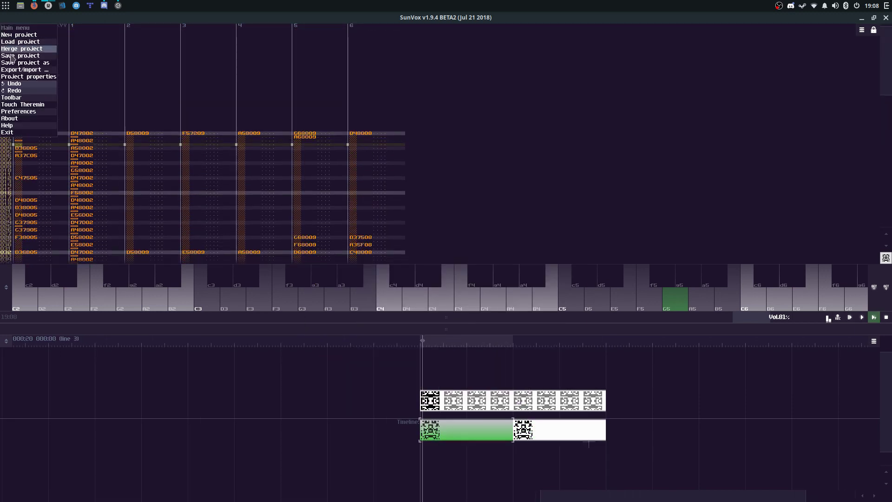
pyautogui.click(21, 84)
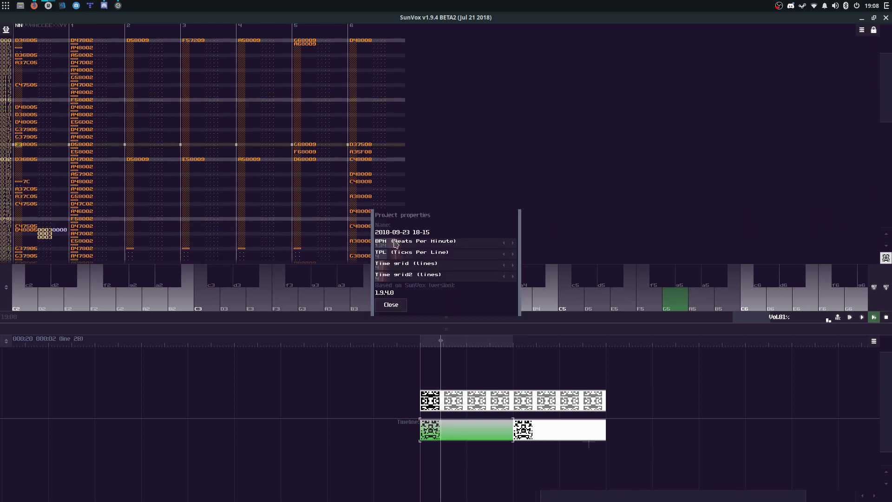
pyautogui.click(394, 304)
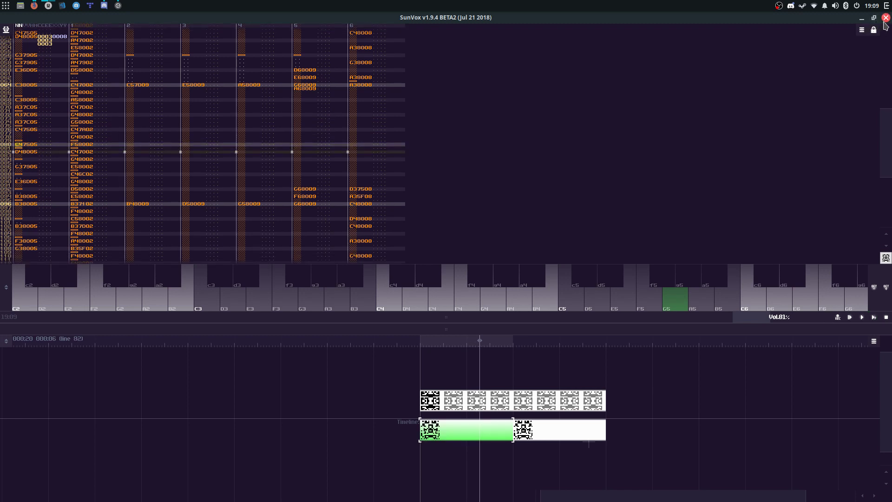
# Step: Quit SunVox and confirm the exit
pyautogui.click(886, 18)
pyautogui.click(393, 265)
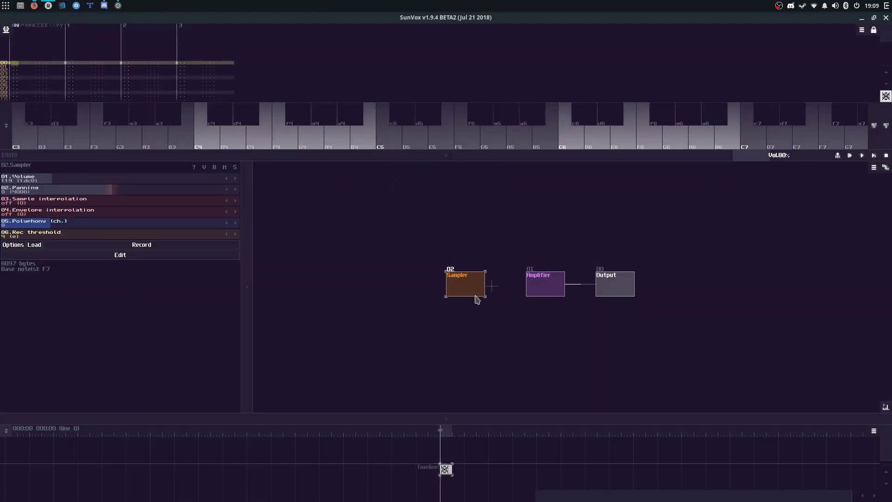
# Step: Connect the Sampler to the Amplifier in the new project and audition its sound by playing a repeated melody
pyautogui.moveTo(478, 299); pyautogui.dragTo(520, 290)
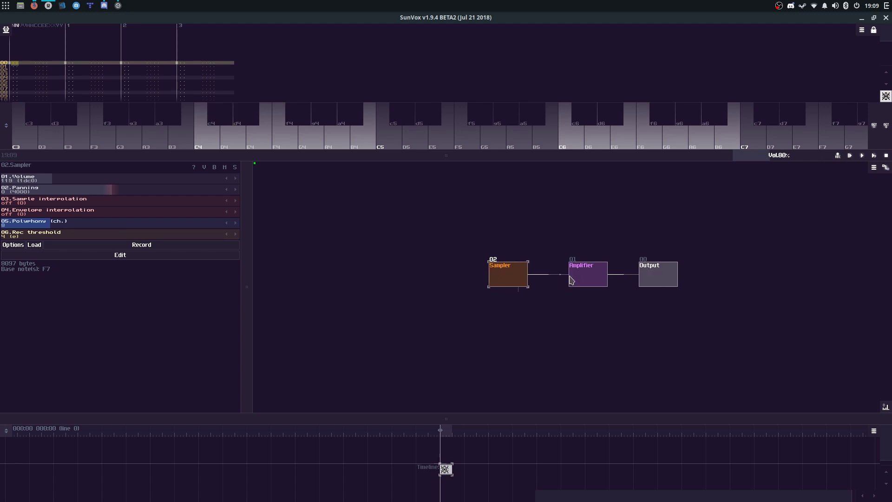
pyautogui.press('e')
pyautogui.press('6')
pyautogui.press('2')
pyautogui.press('e')
pyautogui.press('6')
pyautogui.press('m')
pyautogui.press('3')
pyautogui.press('5')
pyautogui.press('u')
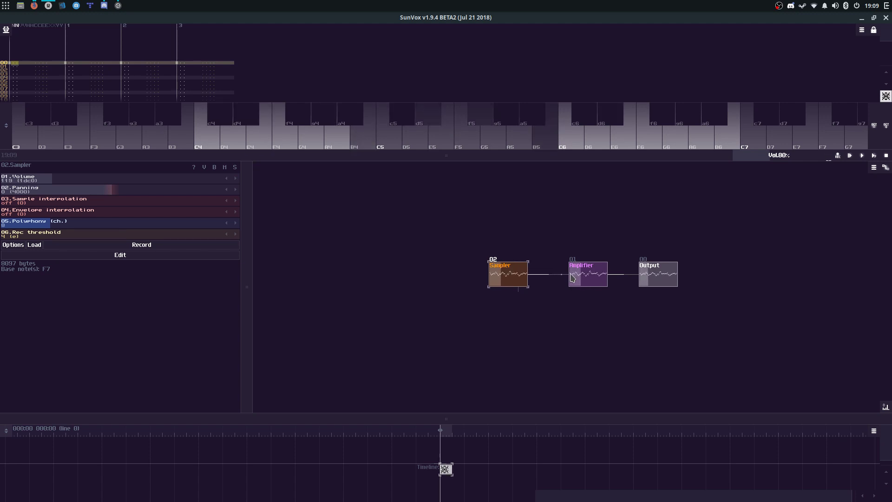
pyautogui.press('h')
pyautogui.press('q')
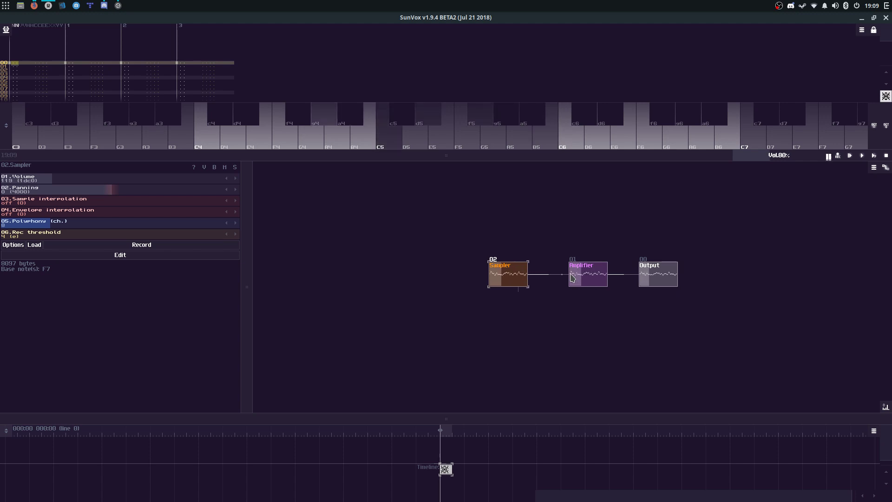
pyautogui.press('n')
pyautogui.press('2')
pyautogui.press('e')
pyautogui.press('6')
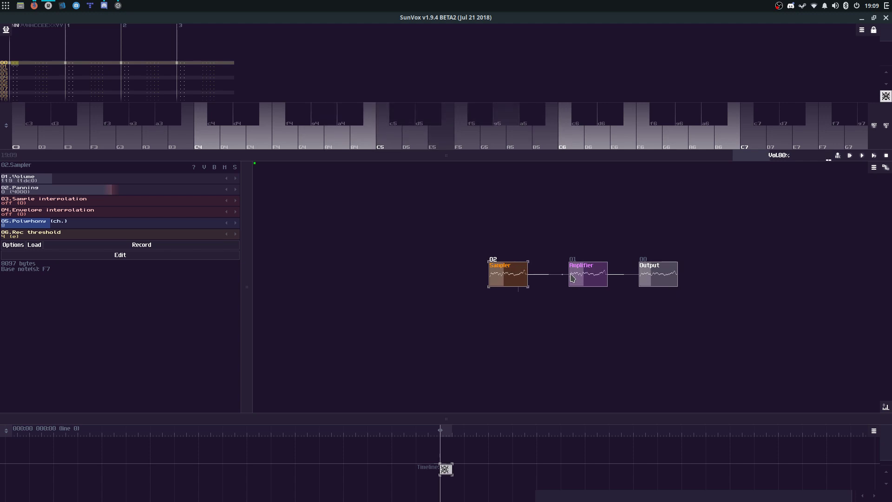
pyautogui.press('2')
pyautogui.press('e')
pyautogui.press('6')
pyautogui.press('m')
pyautogui.press('3')
pyautogui.press('5')
pyautogui.press('u')
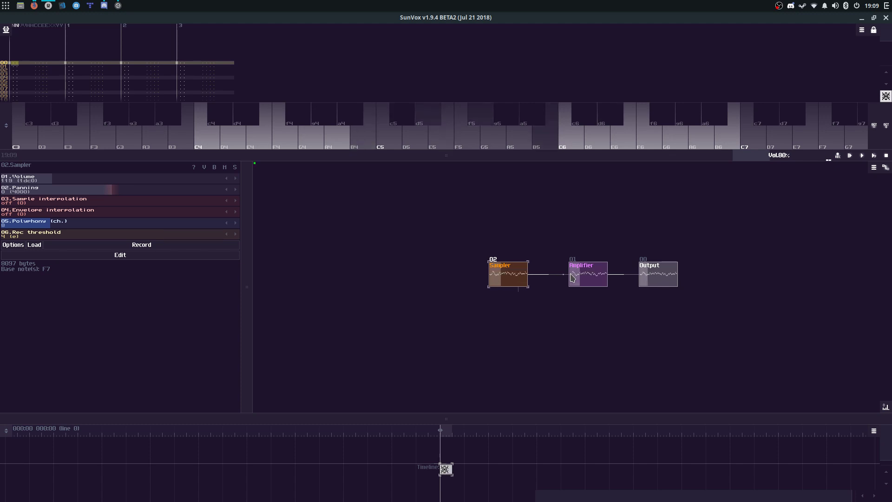
pyautogui.press('h')
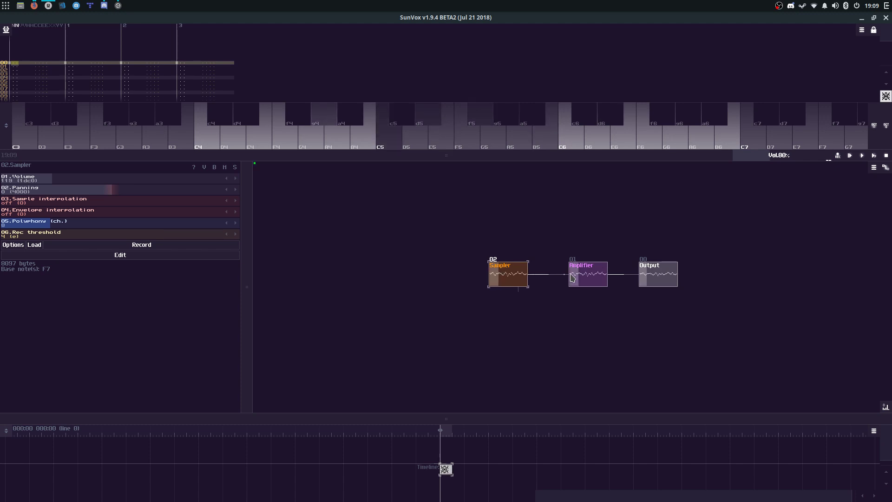
pyautogui.press('2')
pyautogui.press('e')
pyautogui.press('6')
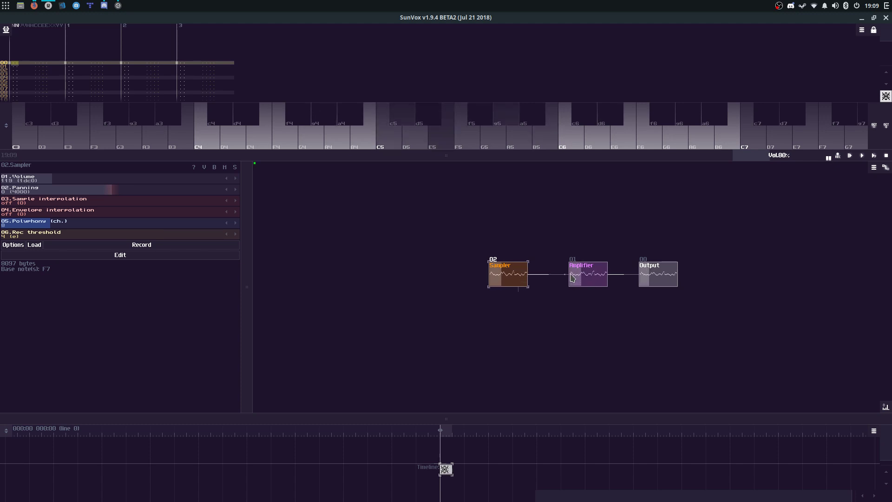
pyautogui.press('2')
pyautogui.press('e')
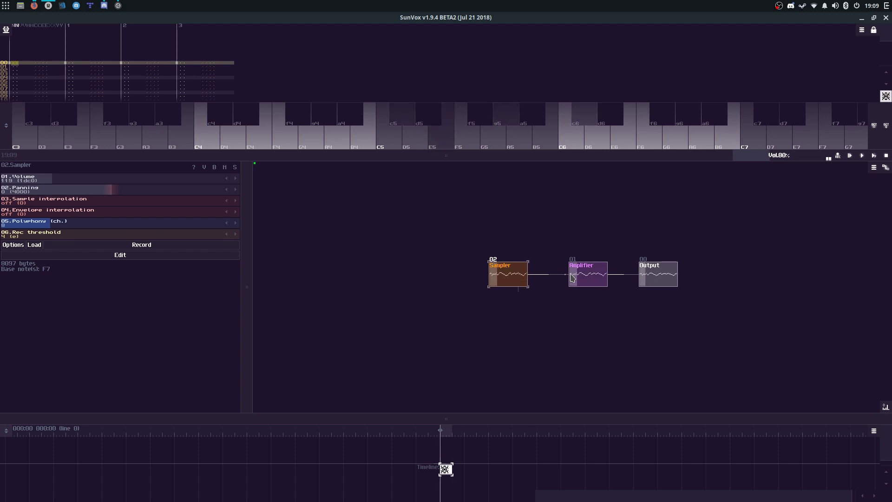
pyautogui.press('0')
pyautogui.press('m')
pyautogui.press('3')
pyautogui.press('5')
pyautogui.press('u')
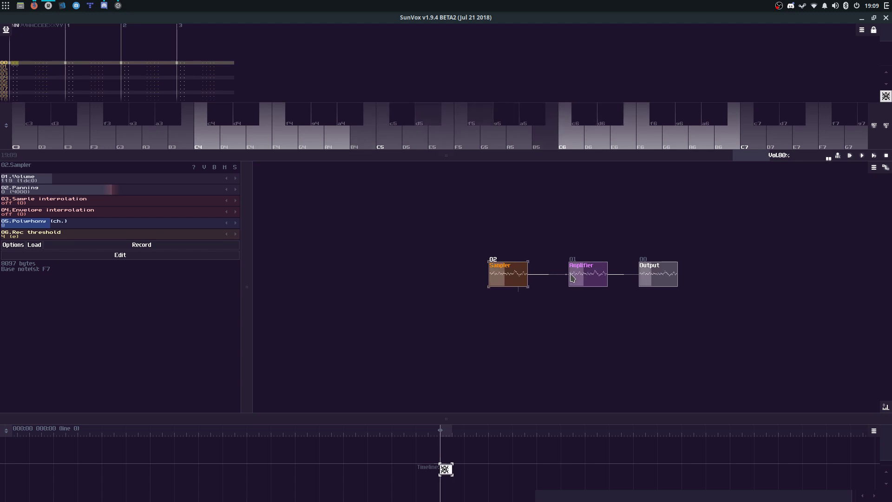
pyautogui.press('m')
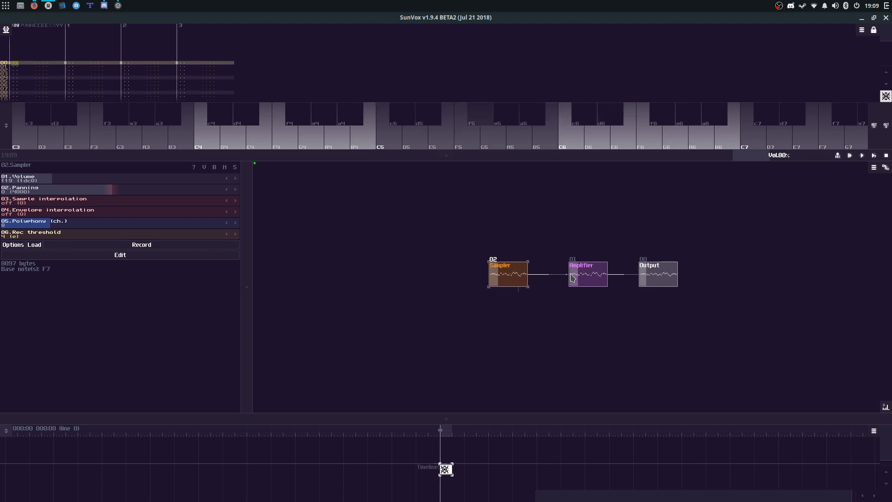
# Step: Audition the Sampler's sound further by improvising short melodic phrases with low and high notes
pyautogui.press('6')
pyautogui.press('h')
pyautogui.press('q')
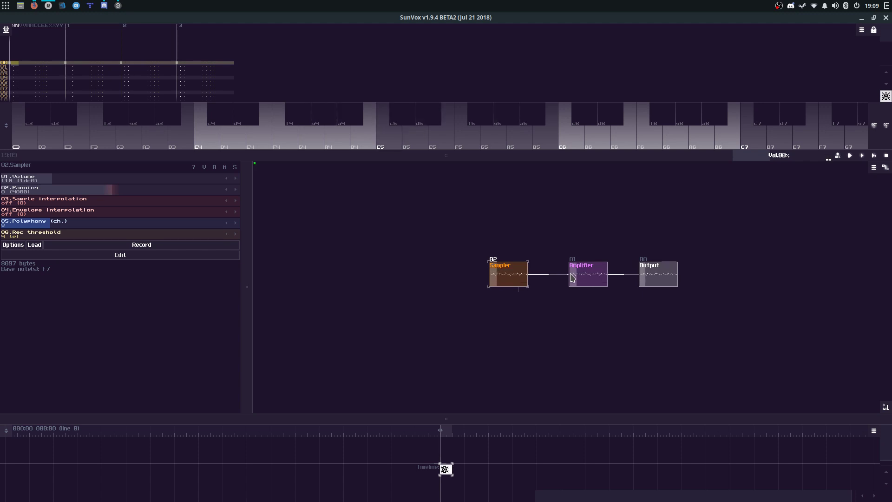
pyautogui.press('2')
pyautogui.press('e')
pyautogui.press('u')
pyautogui.press('y')
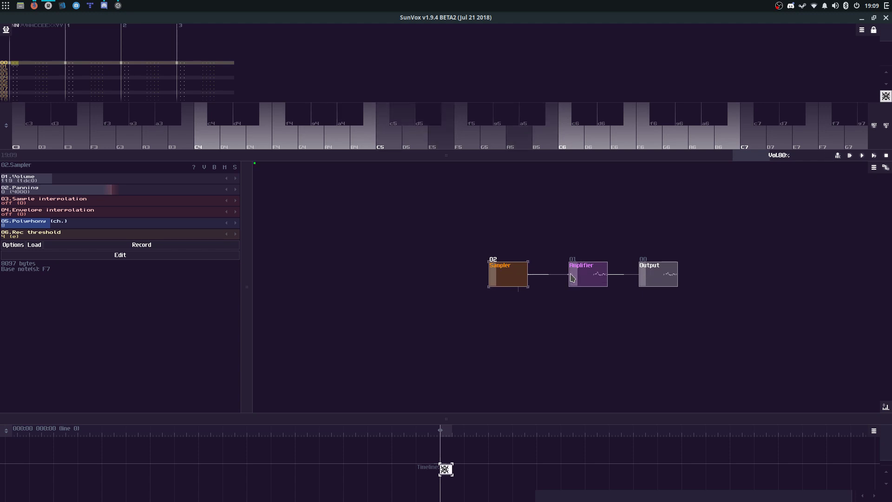
pyautogui.press('2')
pyautogui.press('5')
pyautogui.press('u')
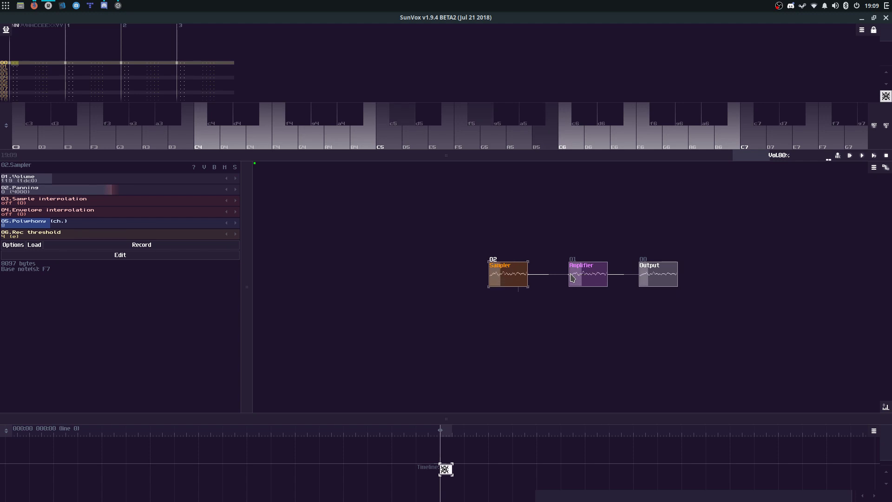
pyautogui.press('2')
pyautogui.press('e')
pyautogui.press('6')
pyautogui.press('2')
pyautogui.press('e')
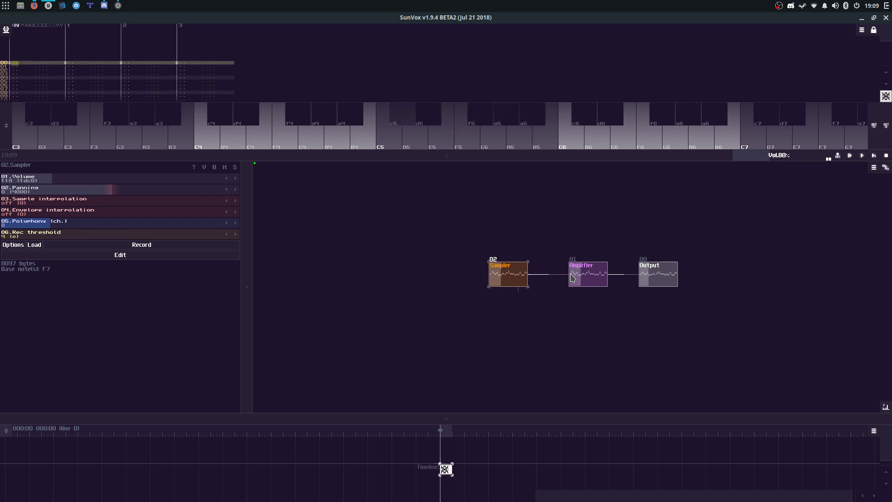
pyautogui.press('m')
pyautogui.press('u')
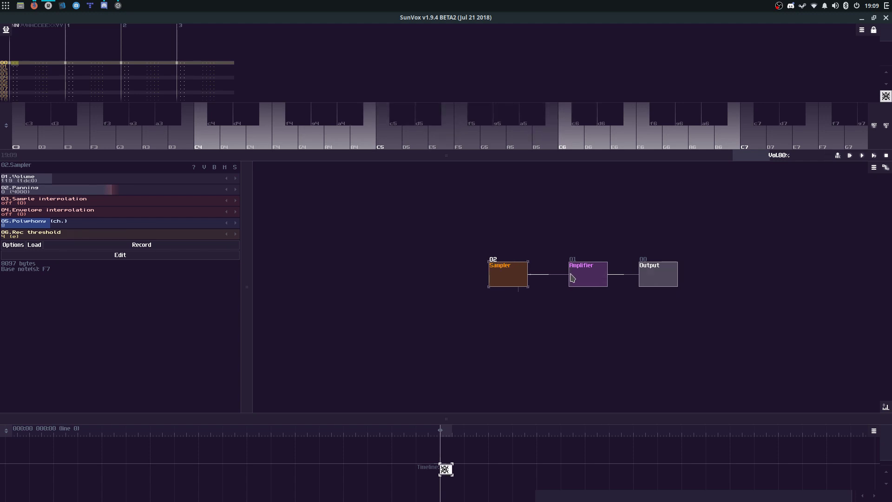
pyautogui.press('9')
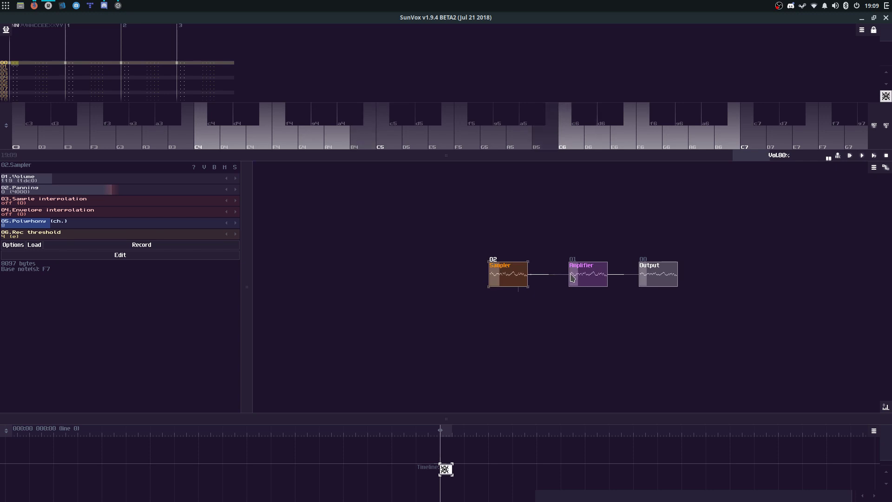
pyautogui.press('6')
pyautogui.press('h')
pyautogui.press('6')
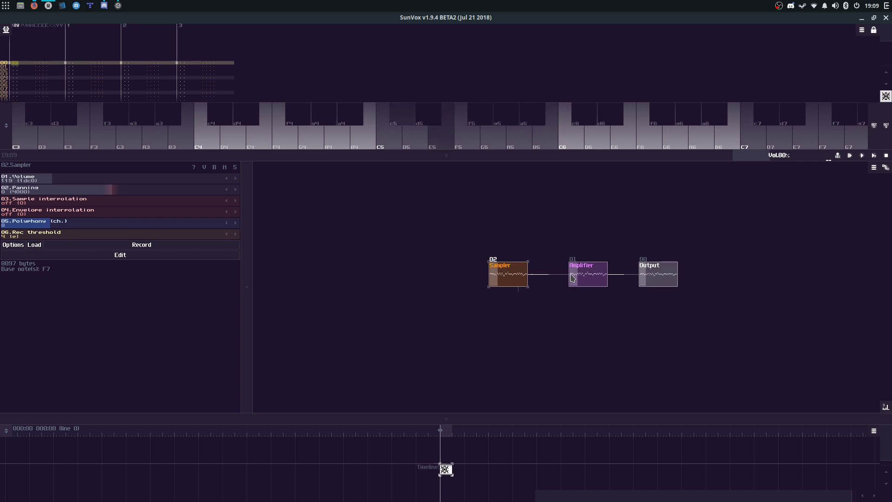
pyautogui.press('3')
pyautogui.press('2')
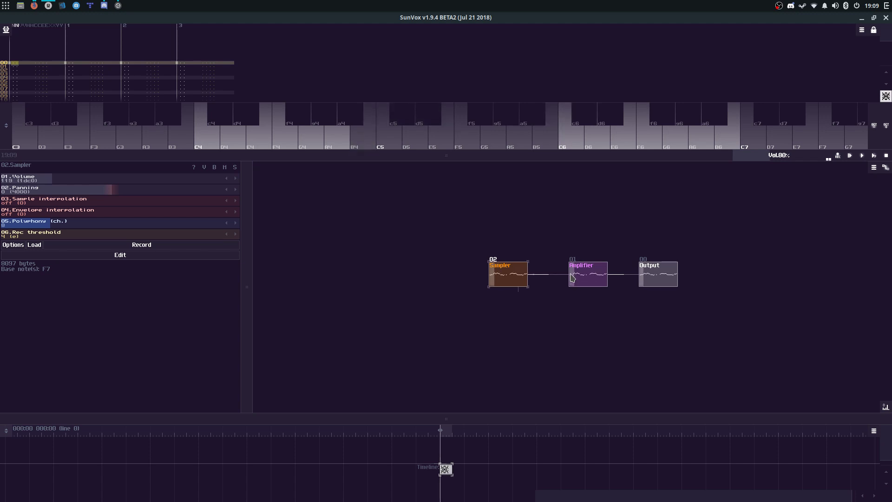
pyautogui.press('2')
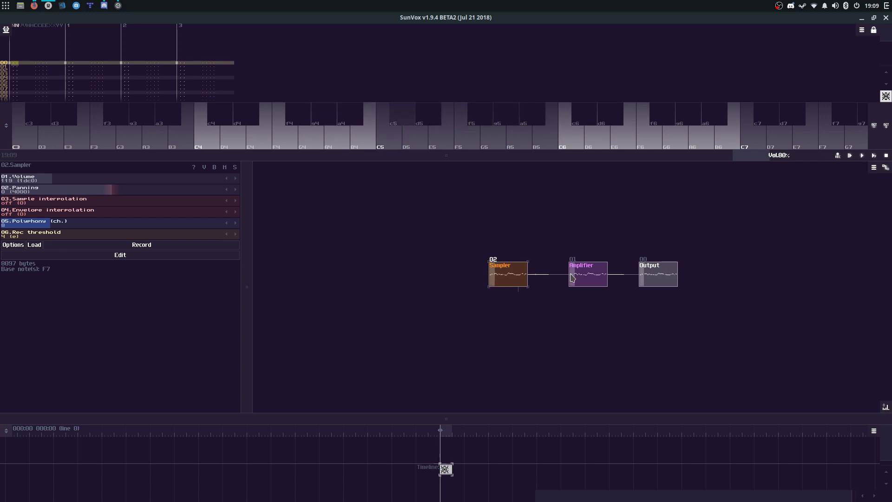
# Step: Inspect the Sampler's loaded sample waveform and its settings in the sample editor, and close the editor
pyautogui.click(102, 254)
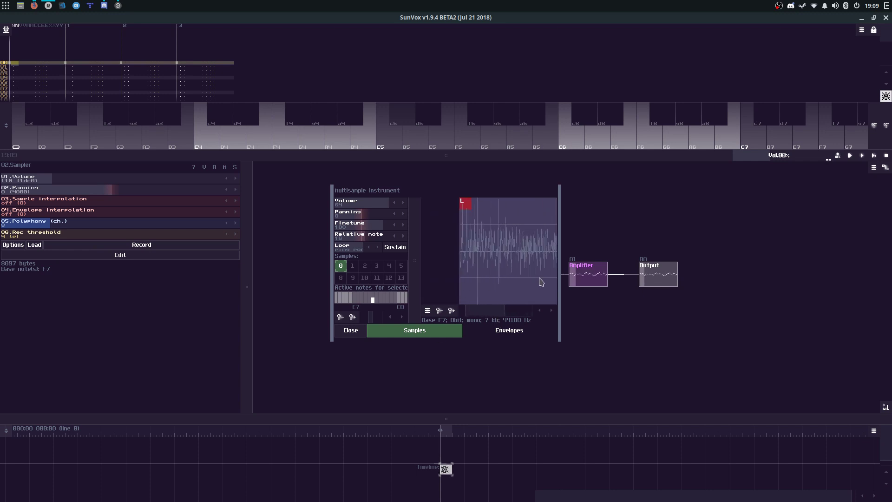
pyautogui.click(352, 333)
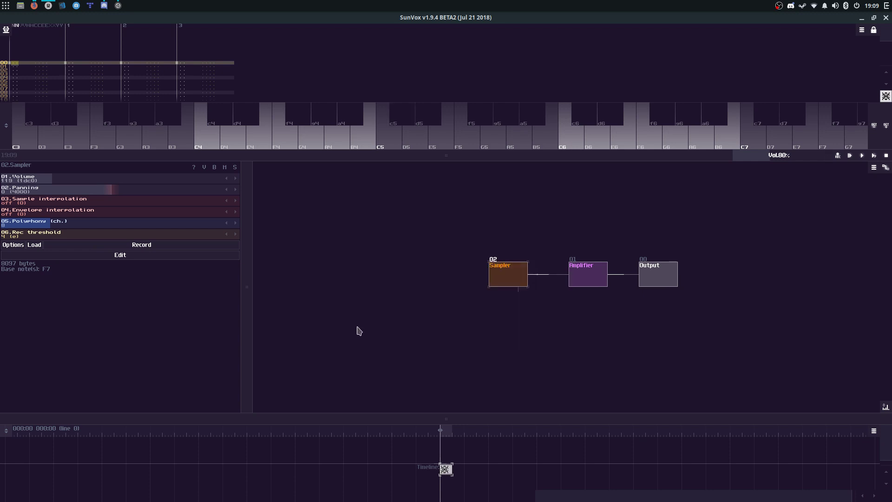
# Step: Work out a melody live on the Sampler, repeating the same descending phrase over low bass notes
pyautogui.press('m')
pyautogui.press('u')
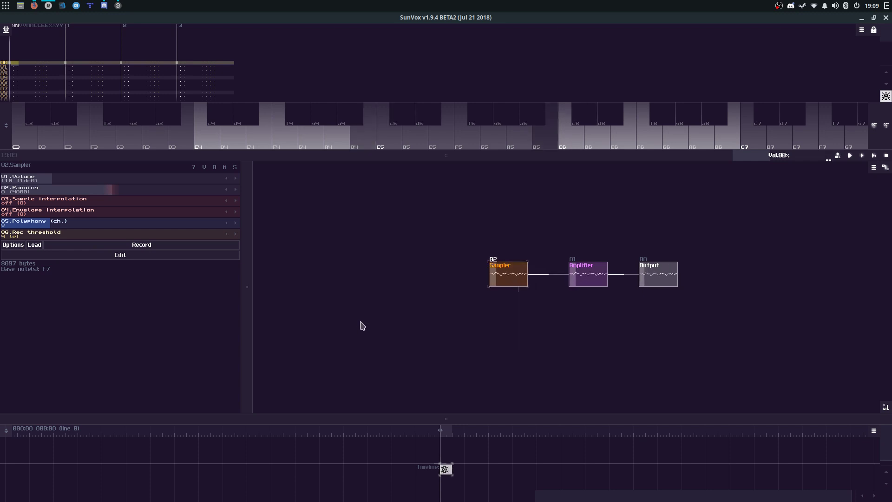
pyautogui.press('m')
pyautogui.press('u')
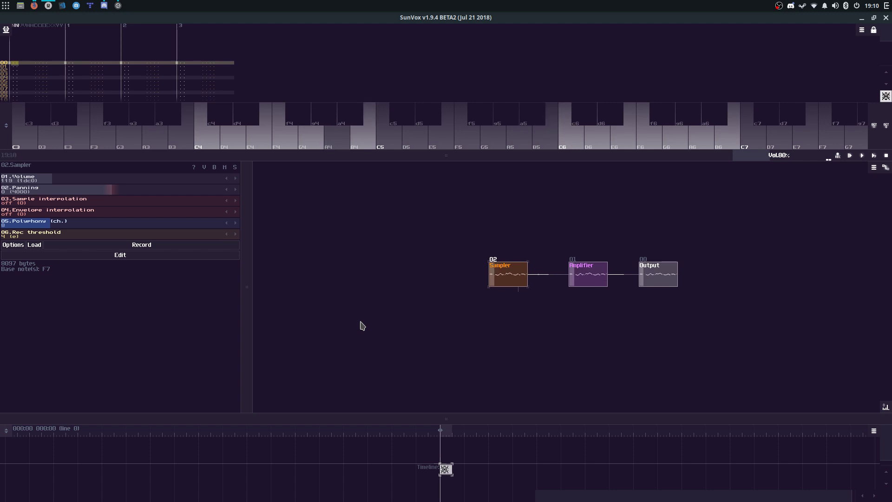
pyautogui.press('h')
pyautogui.press('5')
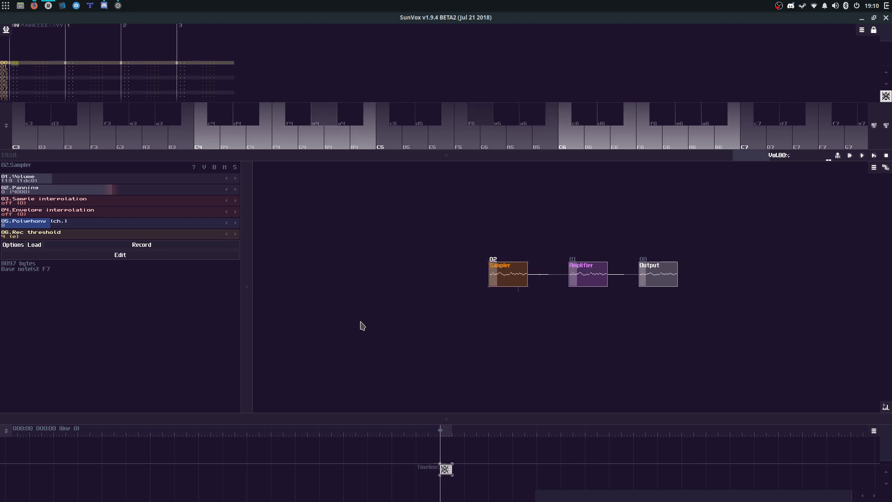
pyautogui.press('m')
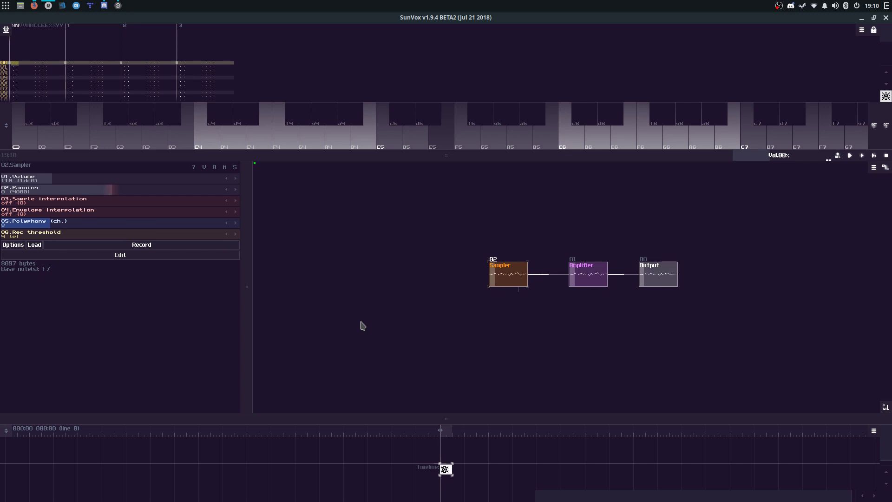
pyautogui.press('2')
pyautogui.press('9')
pyautogui.press('m')
pyautogui.press('u')
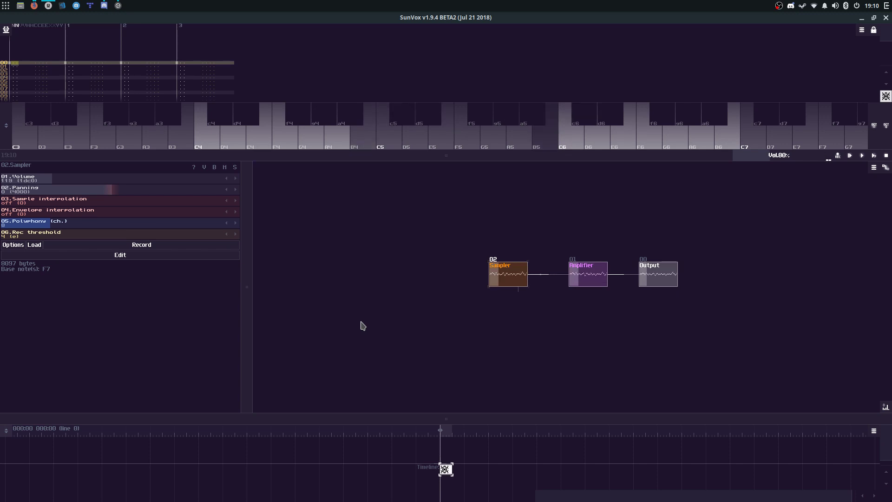
pyautogui.press('6')
pyautogui.press('u')
pyautogui.press('h')
pyautogui.press('m')
pyautogui.press('6')
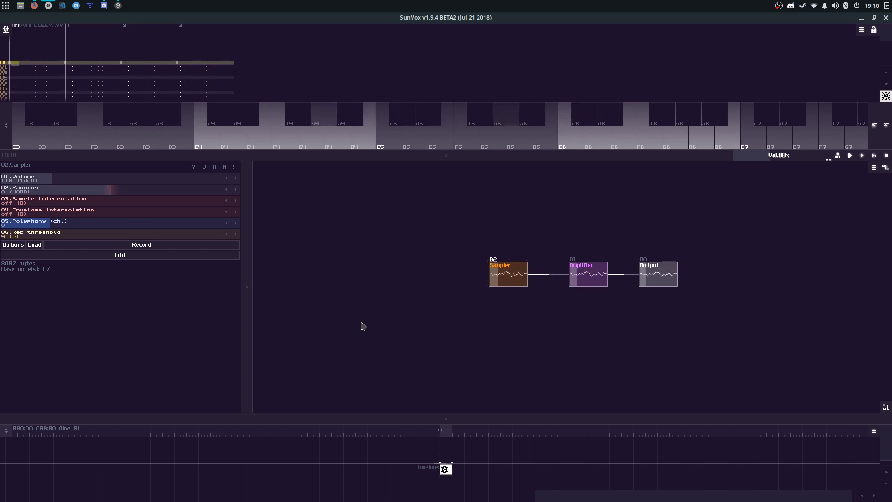
pyautogui.press('5')
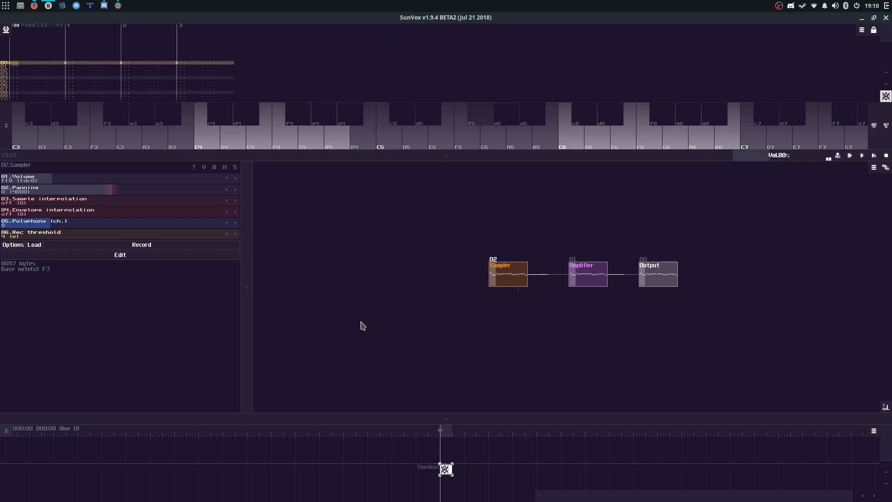
pyautogui.press('m')
pyautogui.press('2')
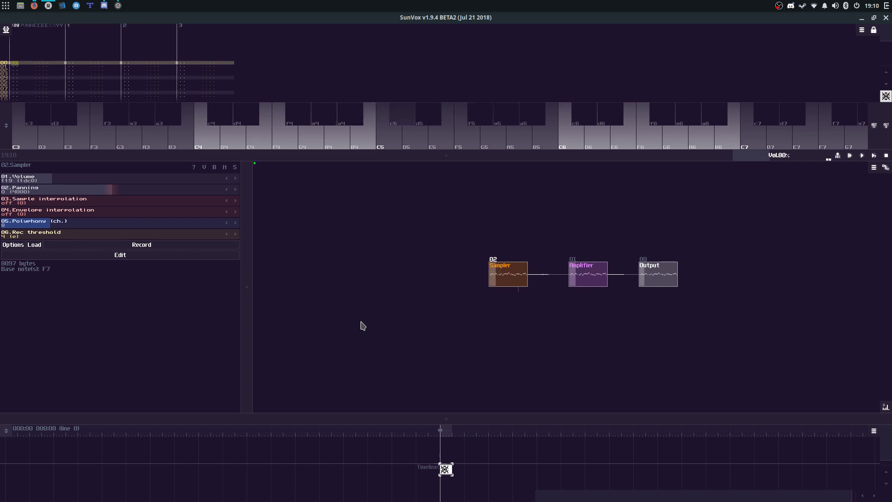
pyautogui.press('9')
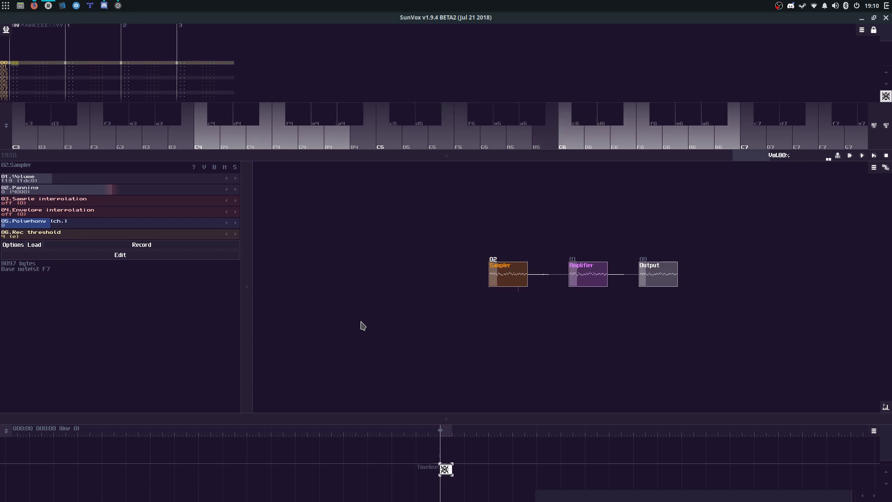
pyautogui.press('y')
pyautogui.press('h')
pyautogui.press('6')
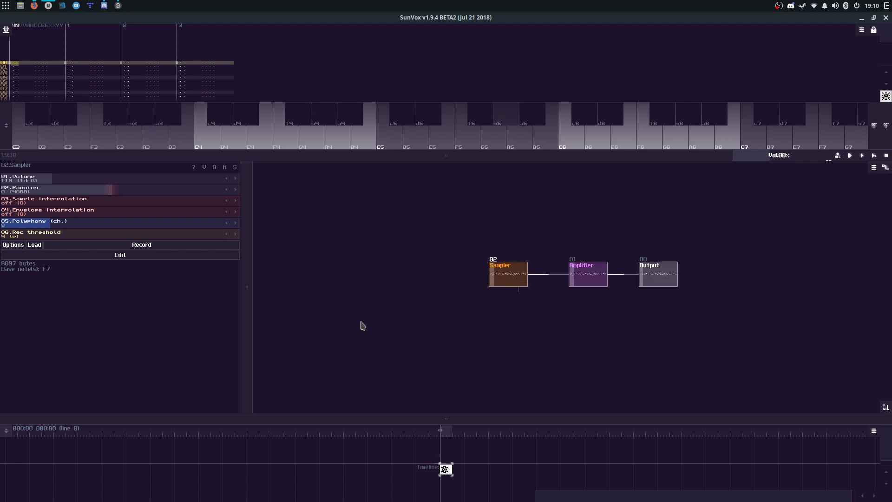
pyautogui.press('m')
pyautogui.press('e')
pyautogui.press('3')
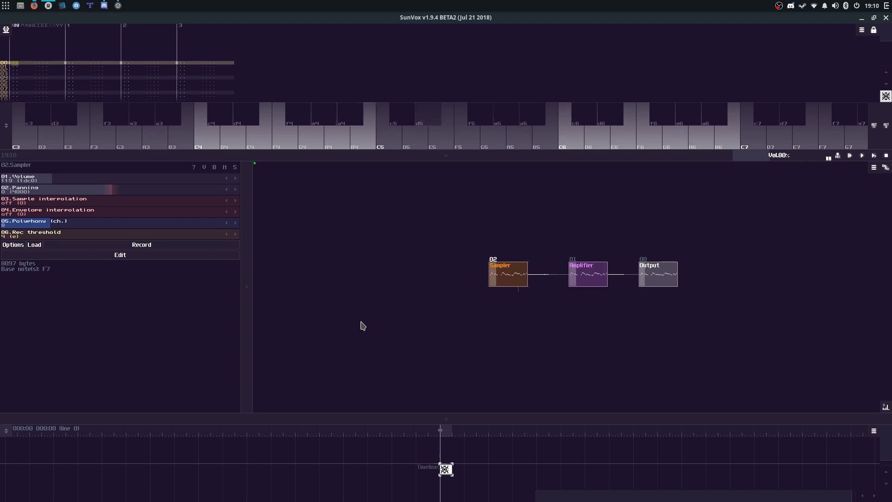
pyautogui.press('m')
pyautogui.press('6')
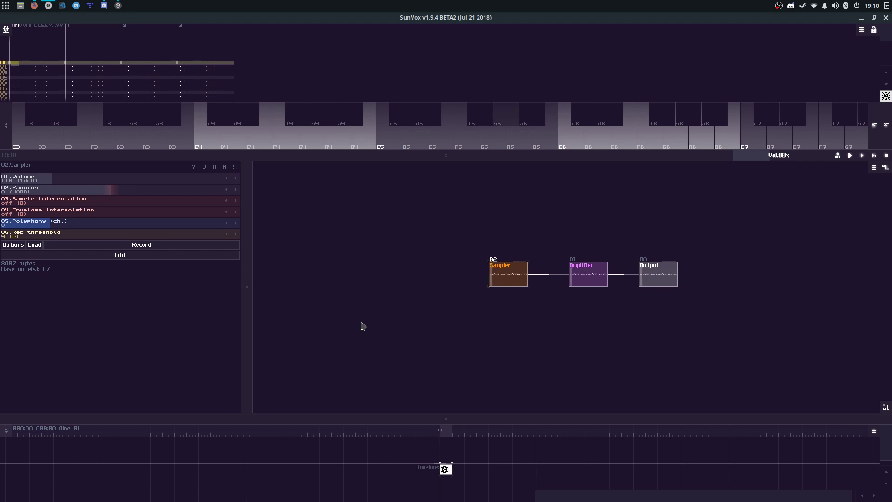
pyautogui.press('e')
pyautogui.press('e')
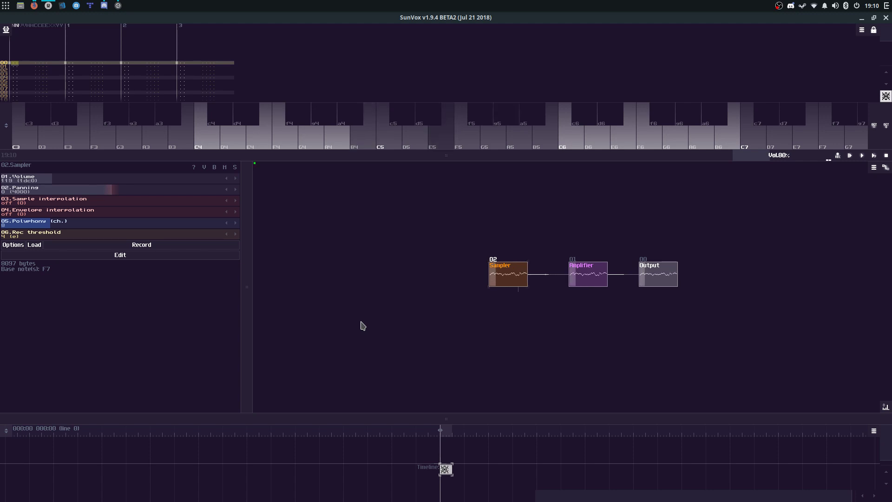
pyautogui.press('3')
pyautogui.press('2')
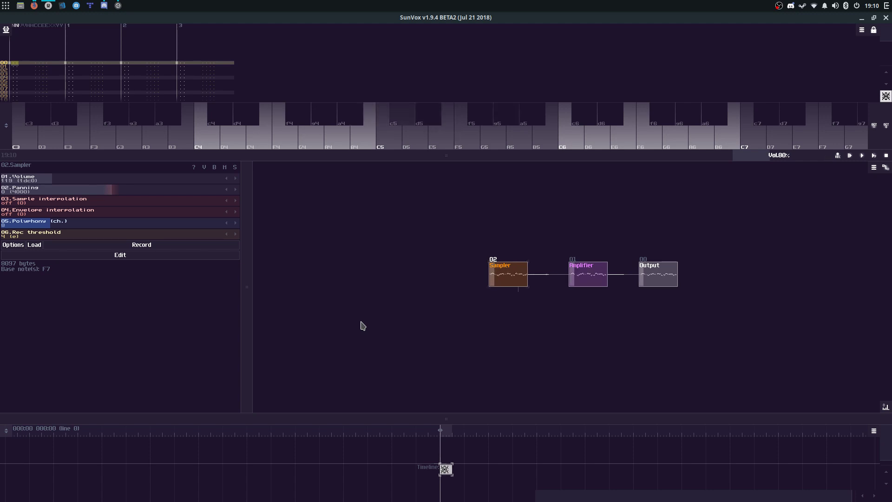
pyautogui.press('9')
pyautogui.press('m')
pyautogui.press('u')
pyautogui.press('6')
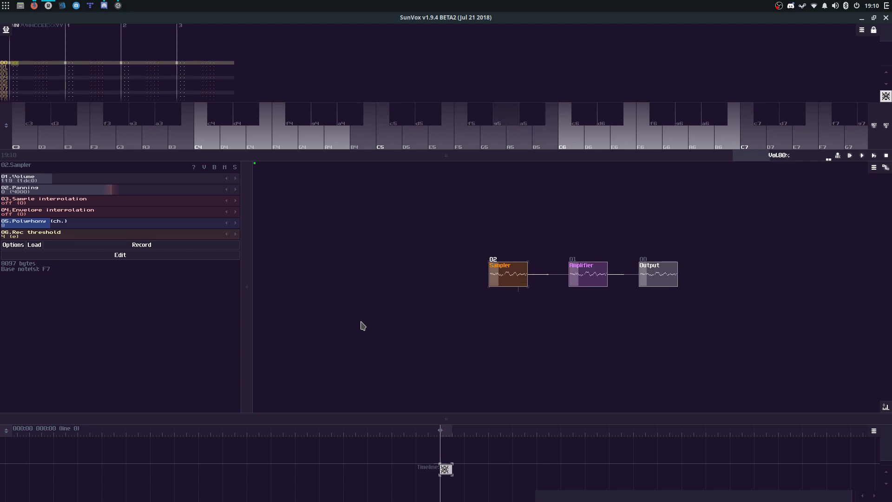
pyautogui.press('m')
pyautogui.press('h')
pyautogui.press('5')
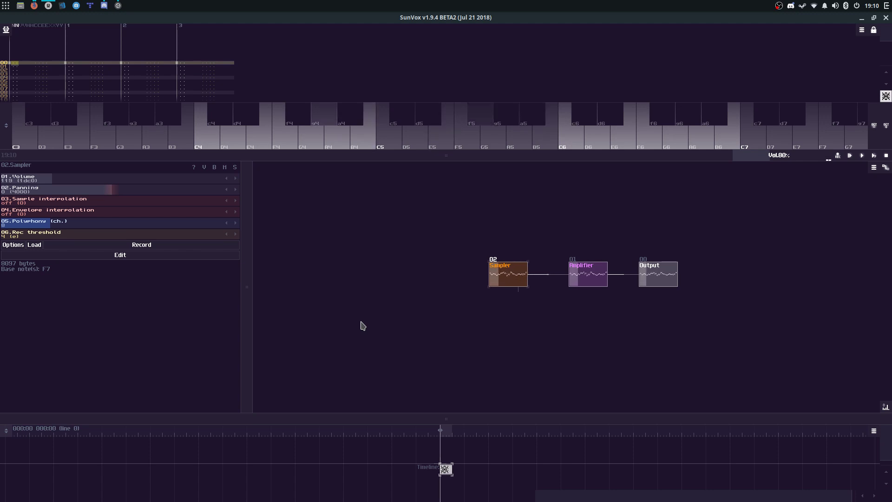
pyautogui.press('6')
pyautogui.press('m')
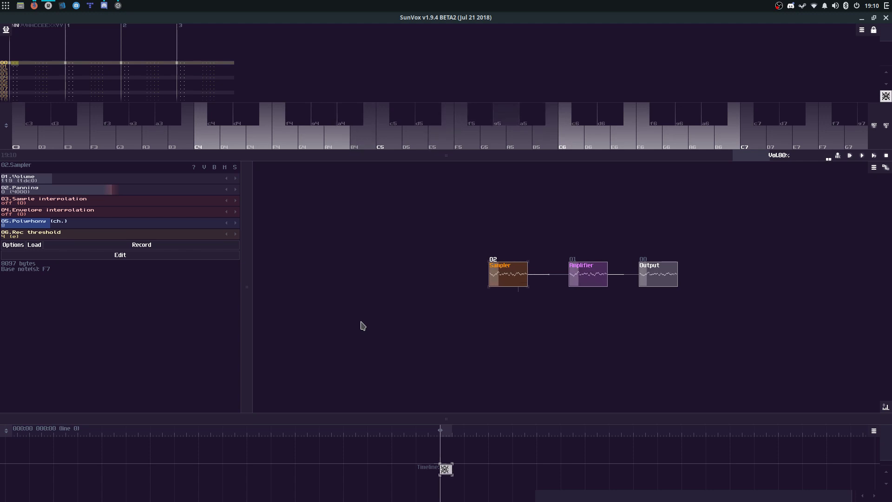
pyautogui.press('m')
pyautogui.press('3')
pyautogui.press('9')
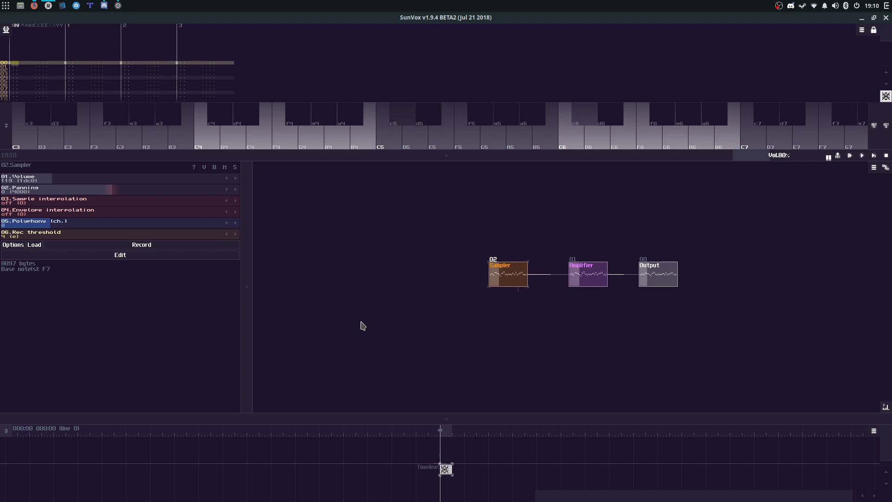
pyautogui.press('6')
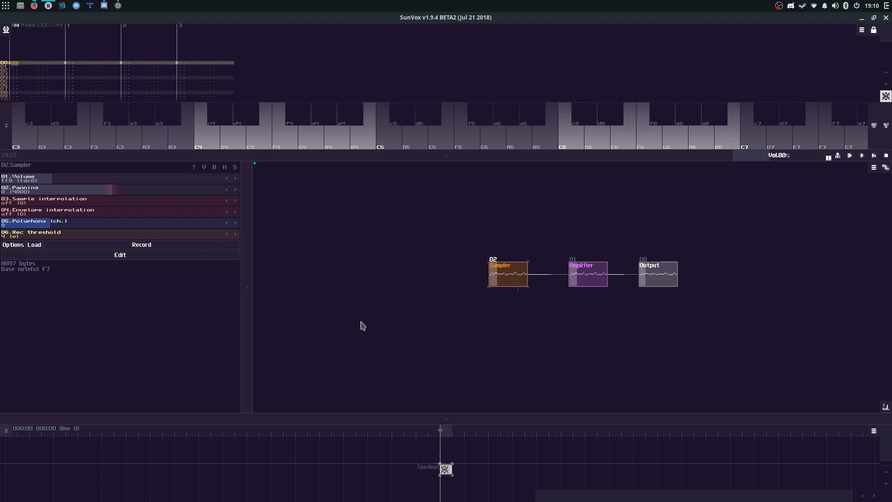
pyautogui.press('h')
pyautogui.press('5')
pyautogui.press('e')
pyautogui.press('m')
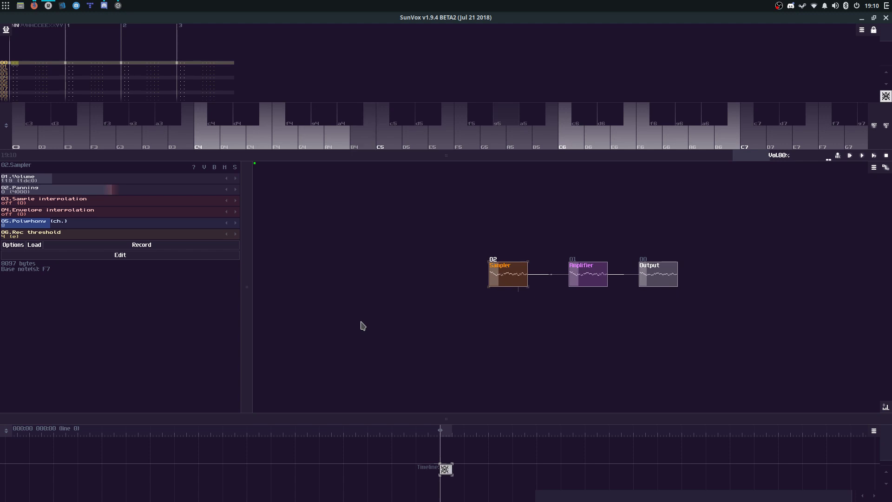
pyautogui.press('3')
pyautogui.press('2')
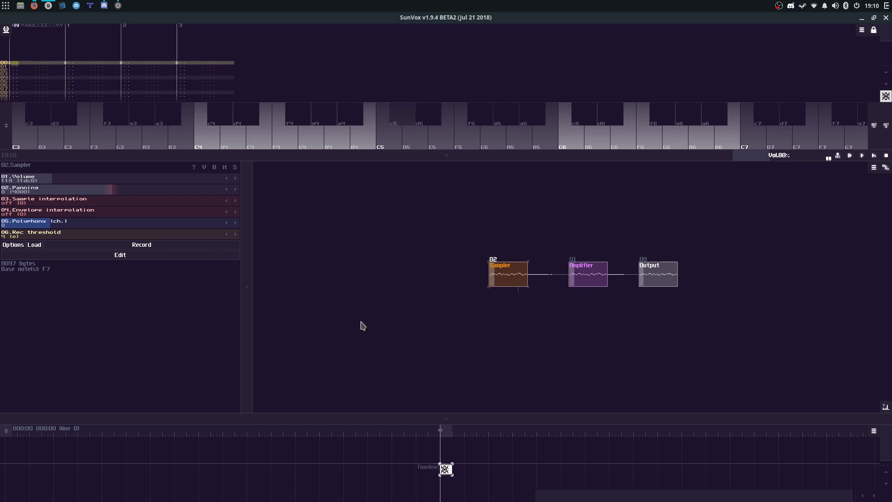
pyautogui.press('9')
pyautogui.press('m')
pyautogui.press('u')
pyautogui.press('6')
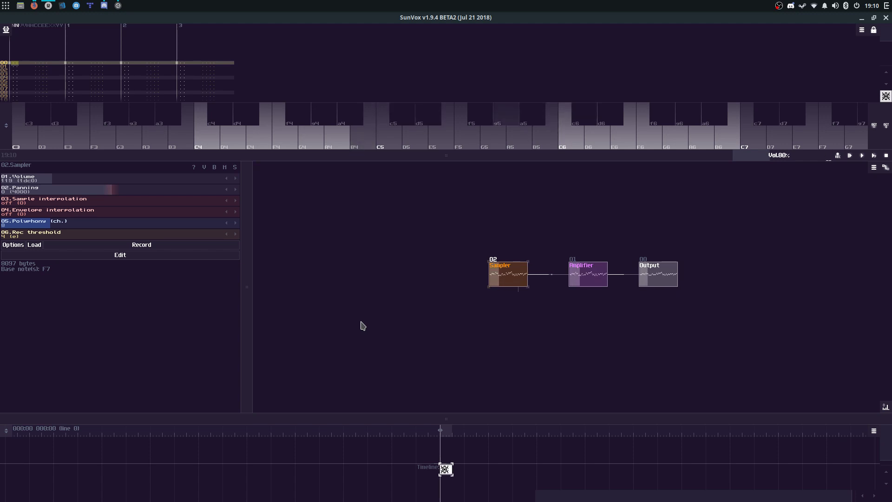
pyautogui.press('h')
pyautogui.press('5')
pyautogui.press('e')
pyautogui.press('m')
pyautogui.press('3')
pyautogui.press('2')
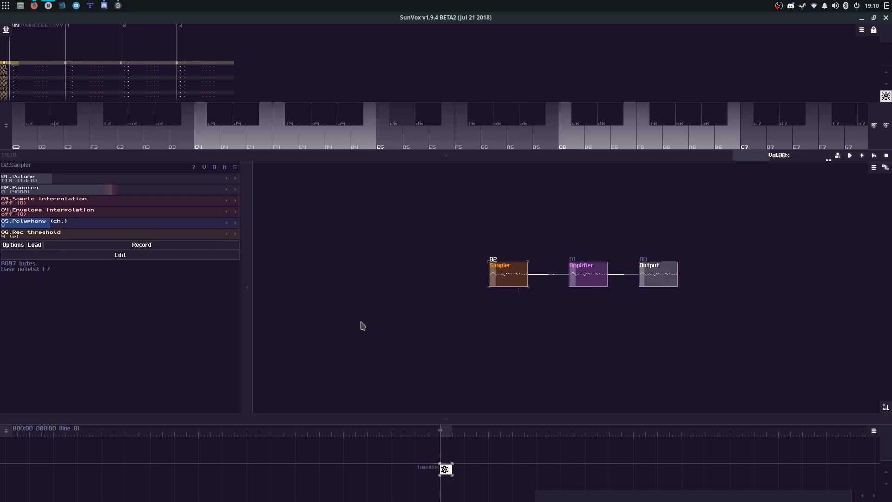
pyautogui.press('9')
pyautogui.press('m')
pyautogui.press('u')
pyautogui.press('6')
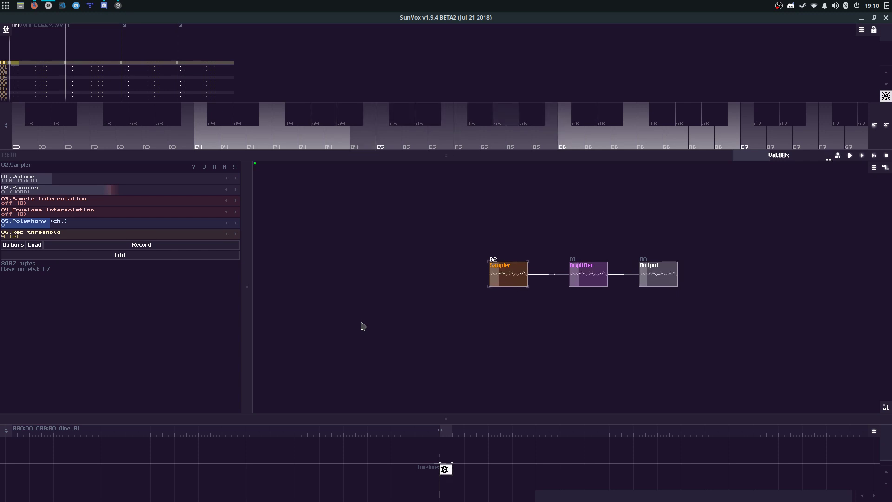
# Step: Audition notes and note pairs around B4 on the Sampler to try out a melody
pyautogui.press('5')
pyautogui.press('h')
pyautogui.press('e')
pyautogui.press('m')
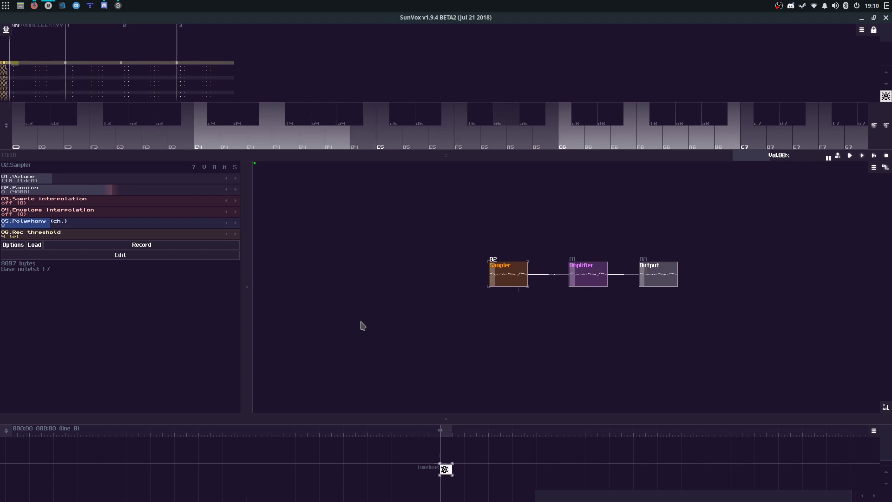
pyautogui.press('m')
pyautogui.press('6')
pyautogui.press('3')
pyautogui.press('m')
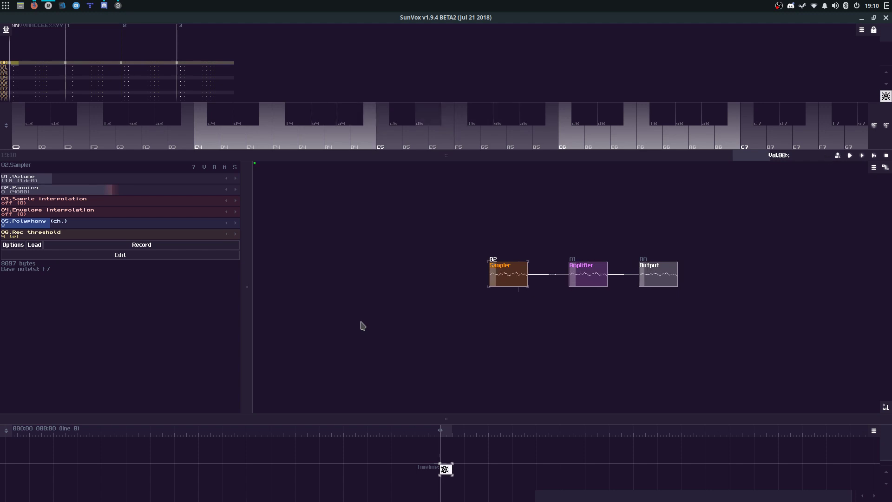
pyautogui.press('2')
# Step: Enlarge the pattern editor and enter the Sampler note c5 (C#5) at line 0 of track 0
pyautogui.moveTo(458, 153); pyautogui.dragTo(454, 442)
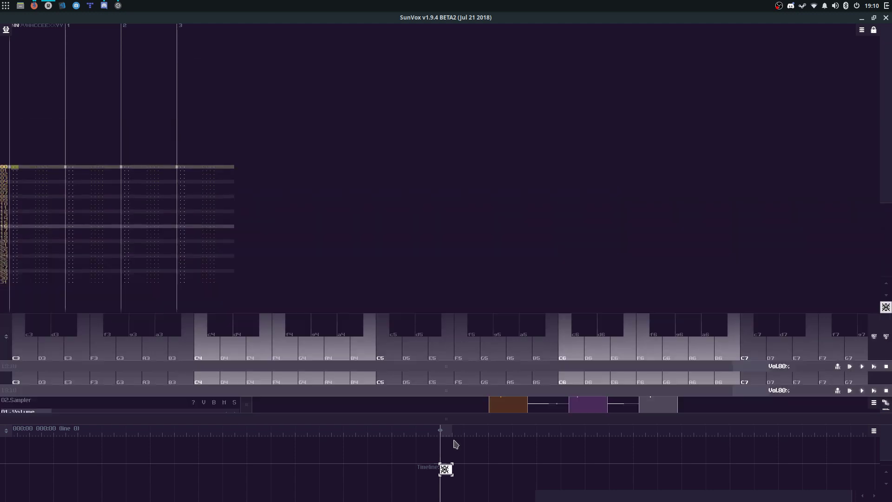
pyautogui.click(21, 200)
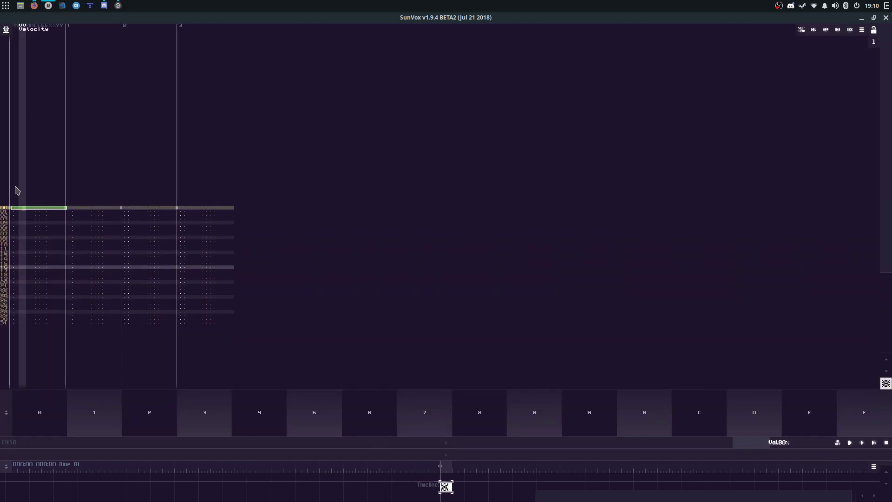
pyautogui.click(14, 193)
pyautogui.press('q')
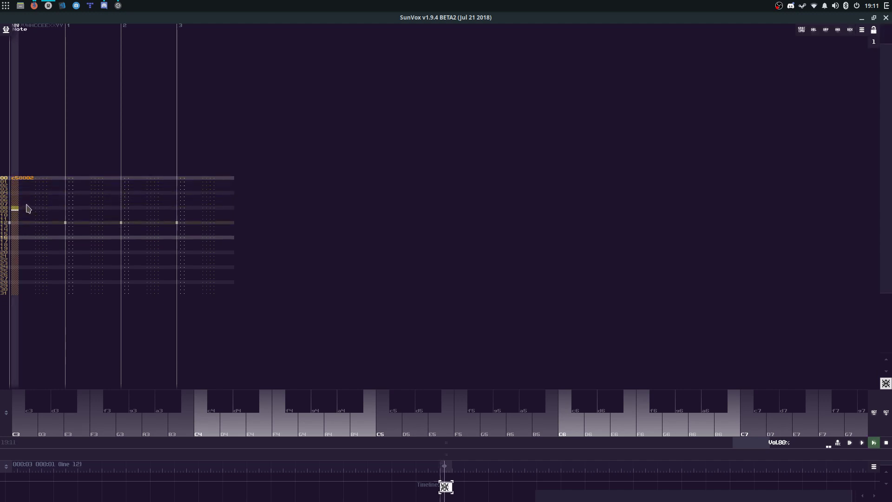
# Step: Enter c6 (C#6) at line 6 and B5 at line 12 of track 0
pyautogui.click(25, 207)
pyautogui.press('space')
pyautogui.press('l')
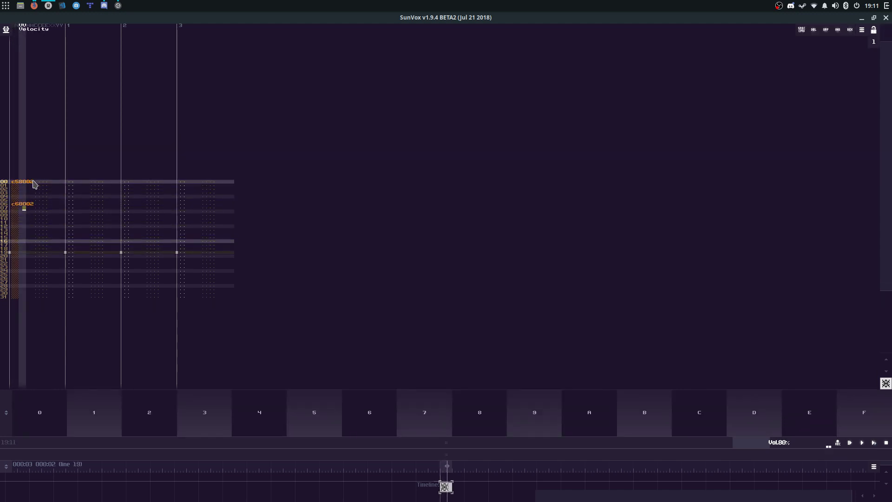
pyautogui.press('u')
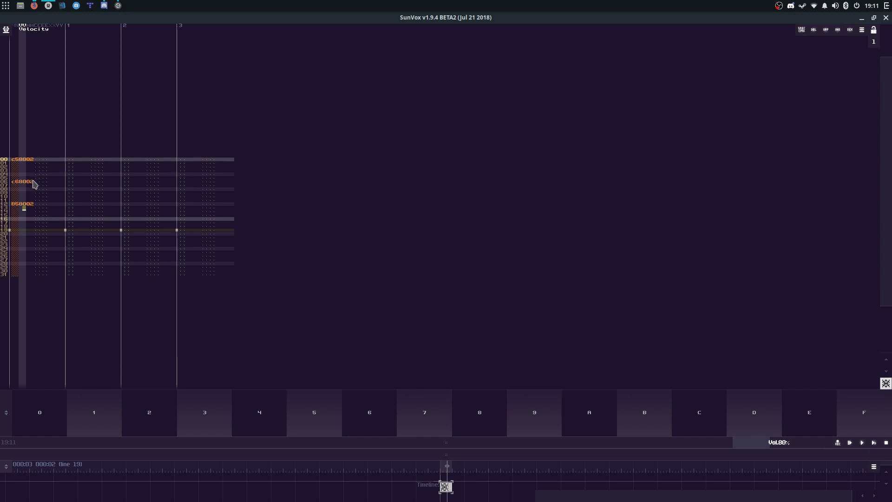
# Step: Replace the note at line 12 of track 0 with B4 and add B5 on the same line in track 1
pyautogui.press('space')
pyautogui.press('l')
pyautogui.press('9')
pyautogui.press('m')
pyautogui.press('u')
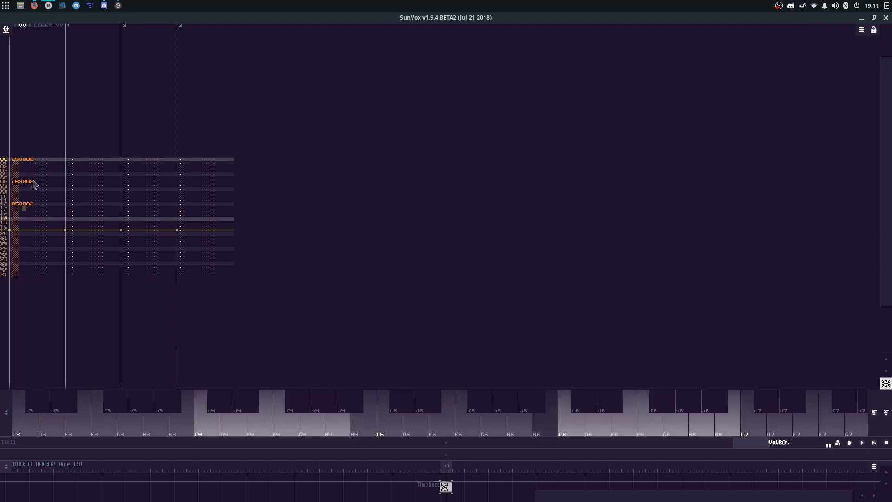
pyautogui.press('space')
pyautogui.press('Up')
pyautogui.press('m')
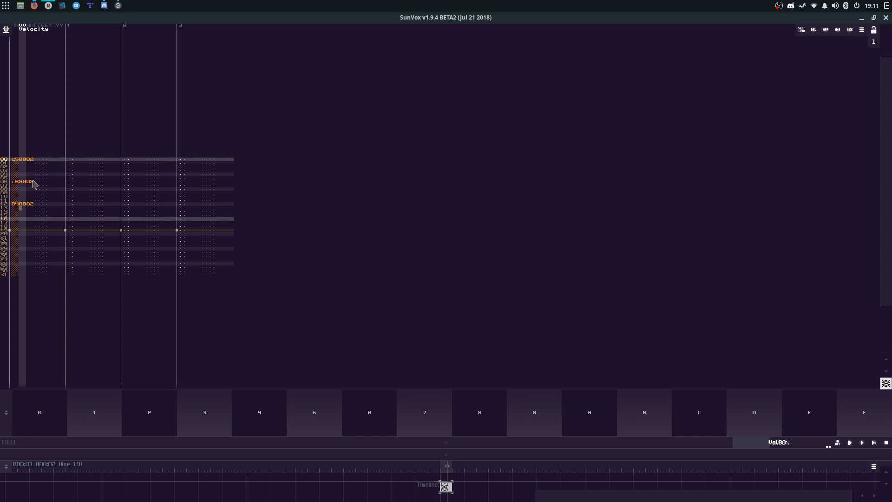
pyautogui.click(110, 205)
pyautogui.press('u')
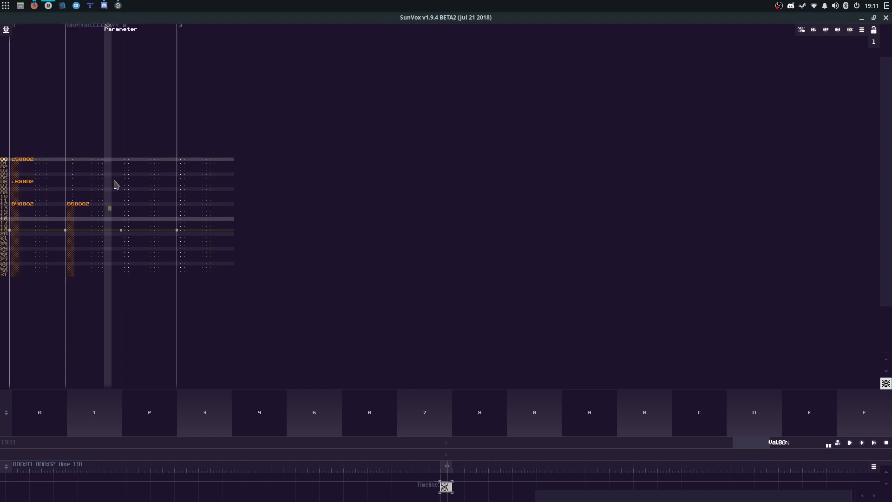
# Step: Move the c6 note from track 0 to the same line in track 1 and play the pattern
pyautogui.click(29, 182)
pyautogui.hotkey('ctrl', 'x')
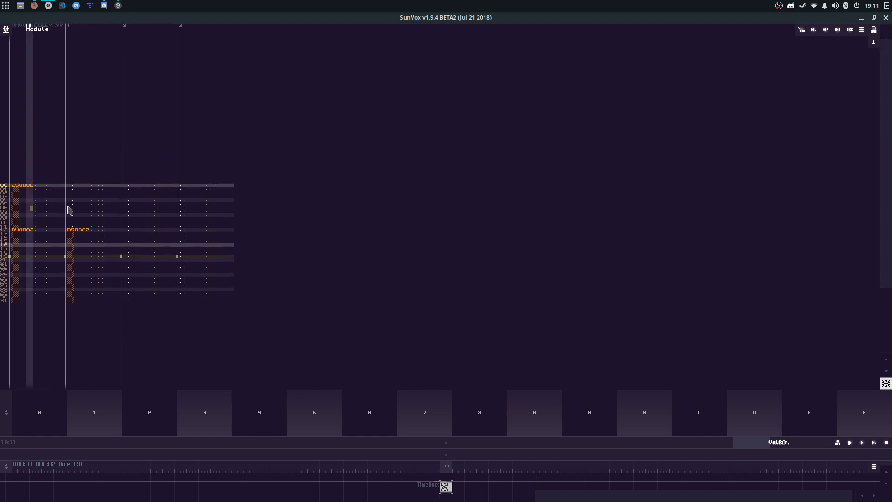
pyautogui.click(68, 207)
pyautogui.hotkey('ctrl', 'v')
pyautogui.press('space')
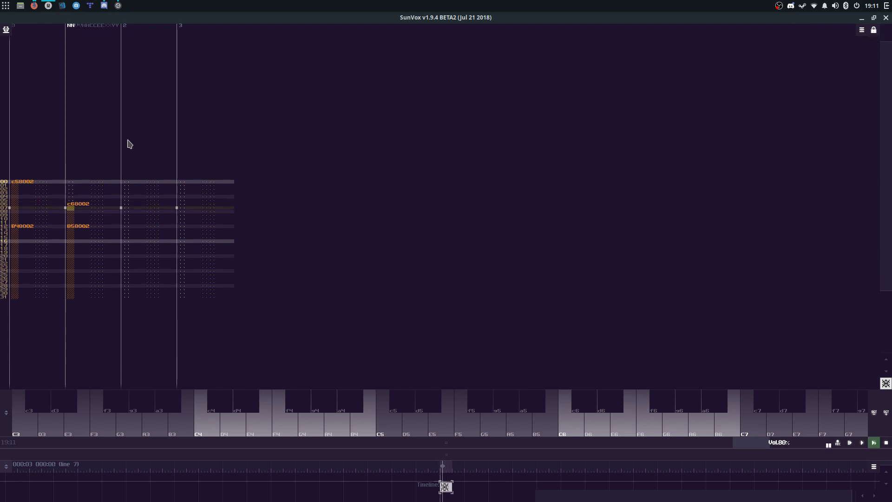
# Step: Insert two empty lines in tracks 0 and 1 so c6 falls on line 8 and the B4 and B5 notes on line 14
pyautogui.click(75, 175)
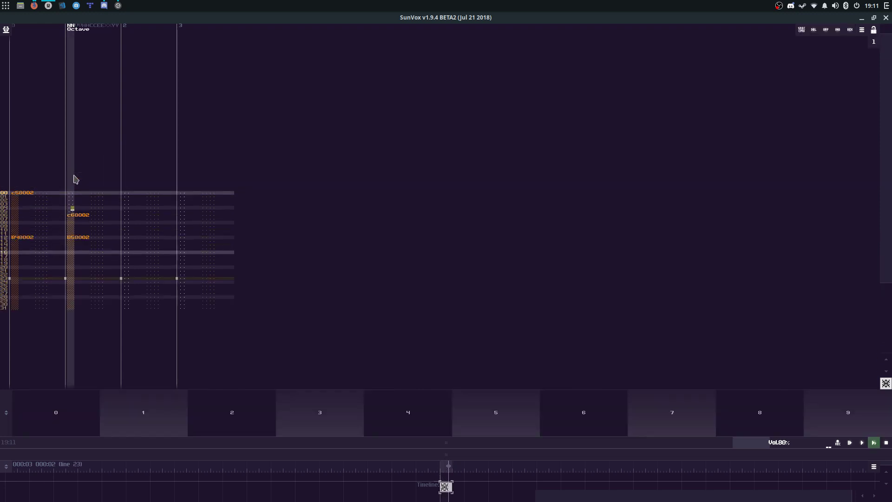
pyautogui.press('Insert')
pyautogui.press('Insert')
pyautogui.click(34, 216)
pyautogui.press('Insert')
pyautogui.press('Insert')
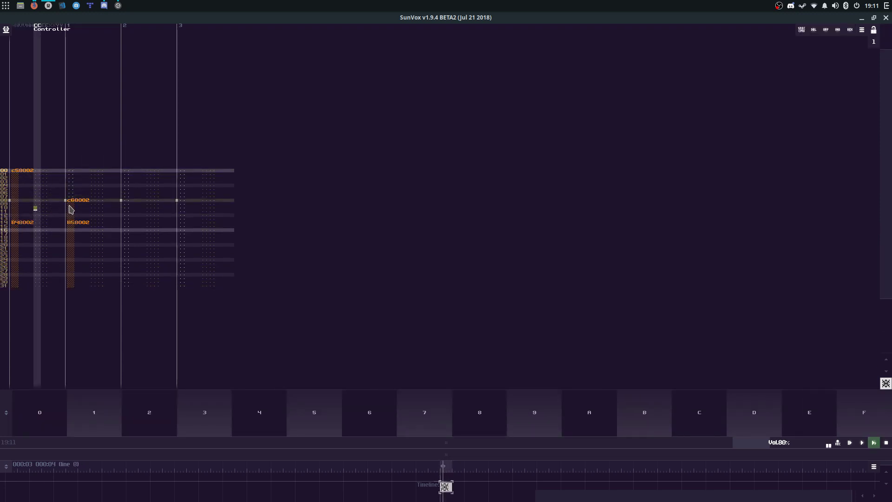
# Step: Enter A5 at line 24 of track 1 and a note-off on the same line in track 0, and play the result
pyautogui.click(74, 260)
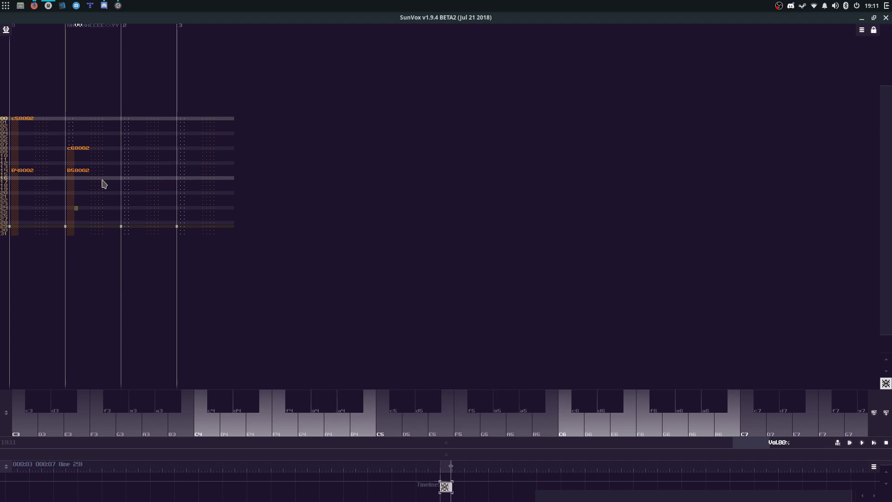
pyautogui.press('space')
pyautogui.press('y')
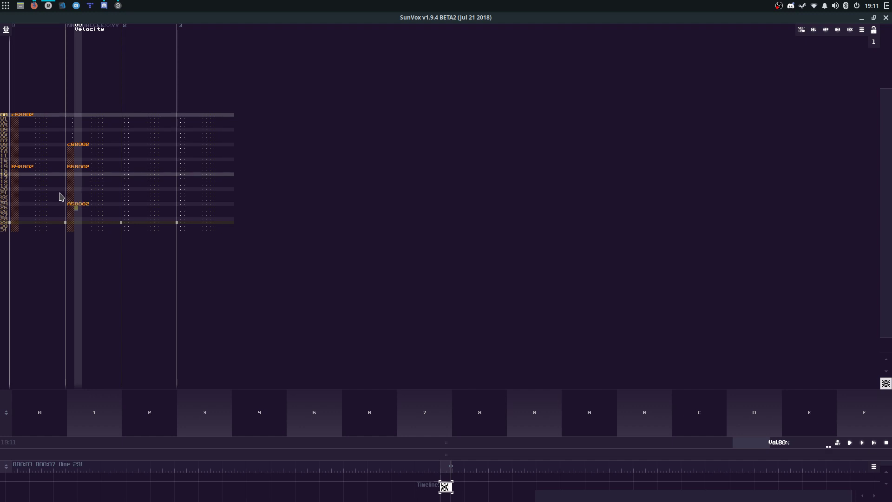
pyautogui.click(18, 206)
pyautogui.press('space')
pyautogui.press('F10')
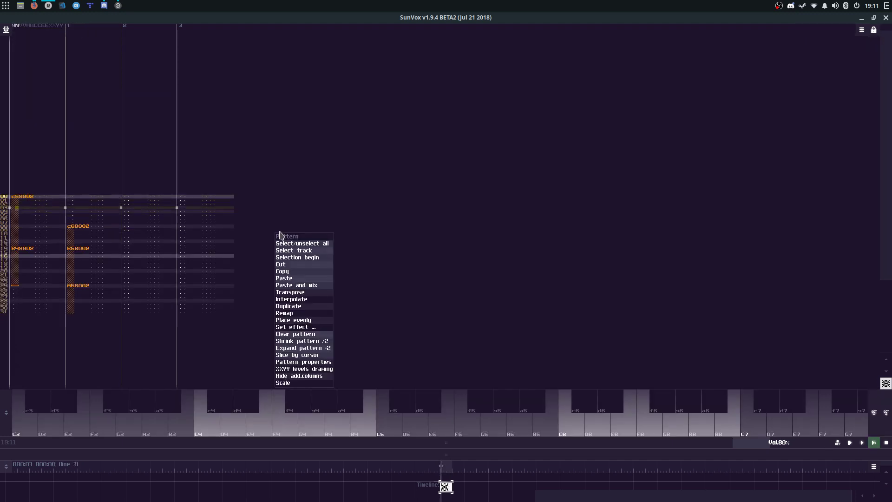
# Step: Set the pattern's number of lines to 64 in its properties
pyautogui.rightClick(276, 234)
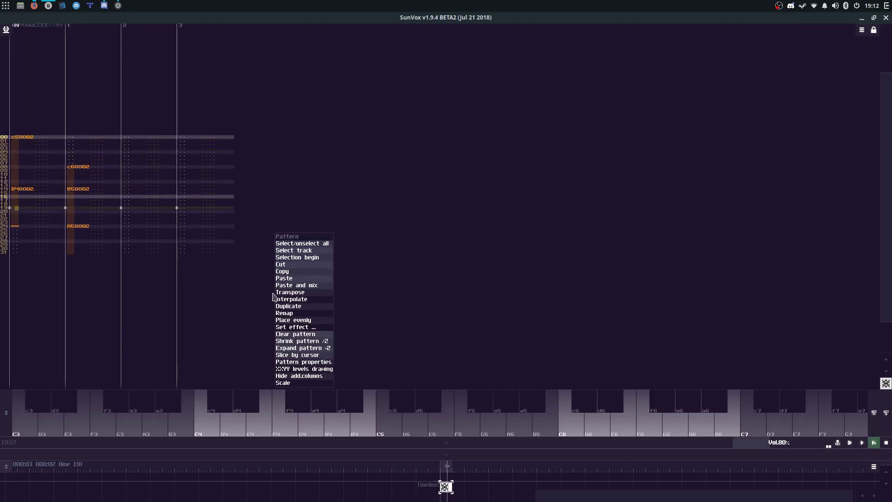
pyautogui.click(298, 362)
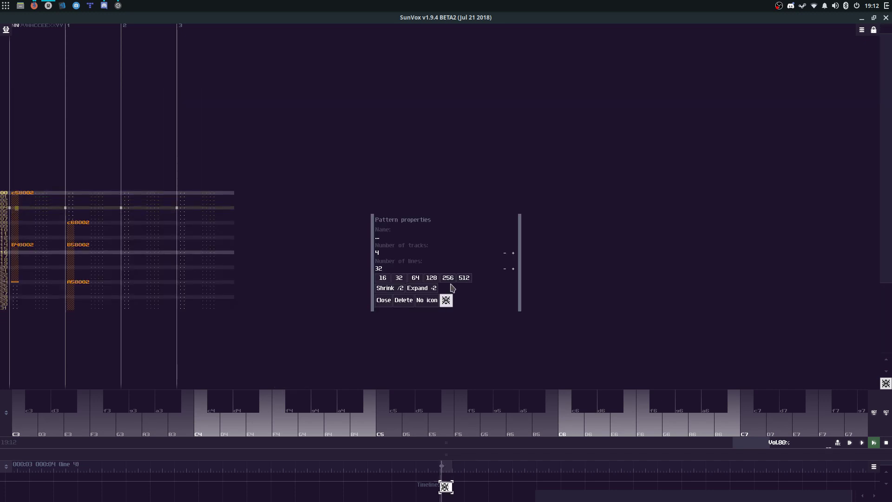
pyautogui.click(410, 276)
pyautogui.click(385, 299)
# Step: Enter g4 (G#4) in track 0 and g5 (G#5) in track 1 at line 32
pyautogui.click(41, 299)
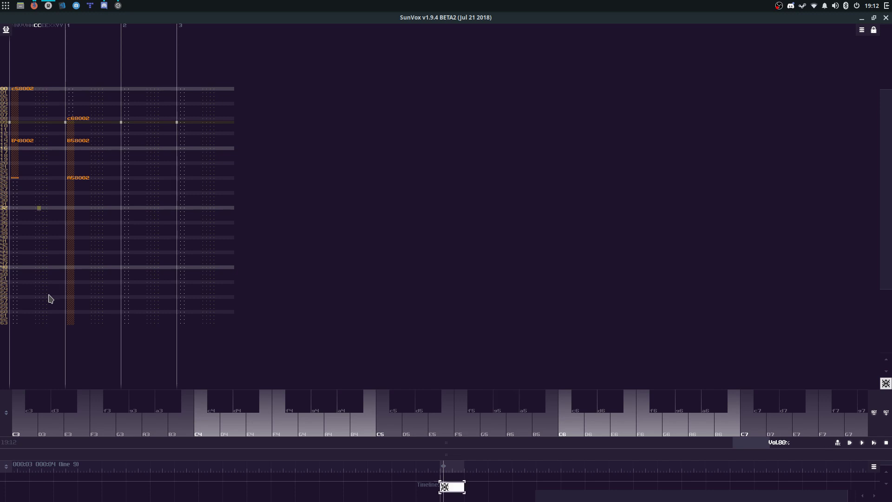
pyautogui.click(51, 299)
pyautogui.click(96, 208)
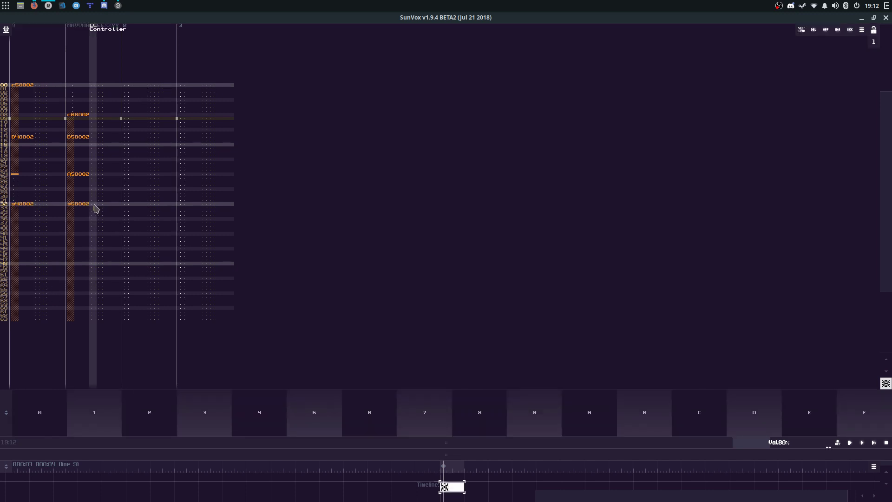
# Step: Enter f5 (F#5) at line 40 and g5 (G#5) at line 46 of track 1
pyautogui.click(74, 238)
pyautogui.press('5')
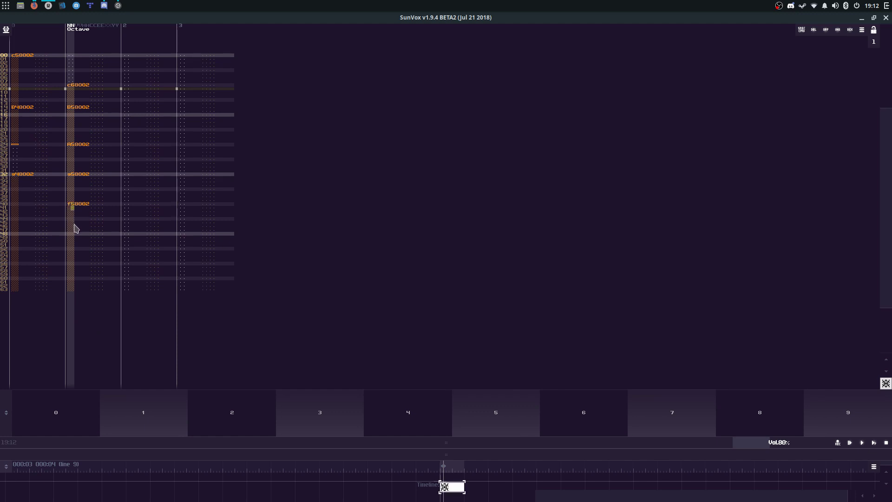
pyautogui.click(73, 226)
pyautogui.press('6')
# Step: Enter B4 at line 46 of track 0 and place a note-off at line 41 in the same track
pyautogui.press('space')
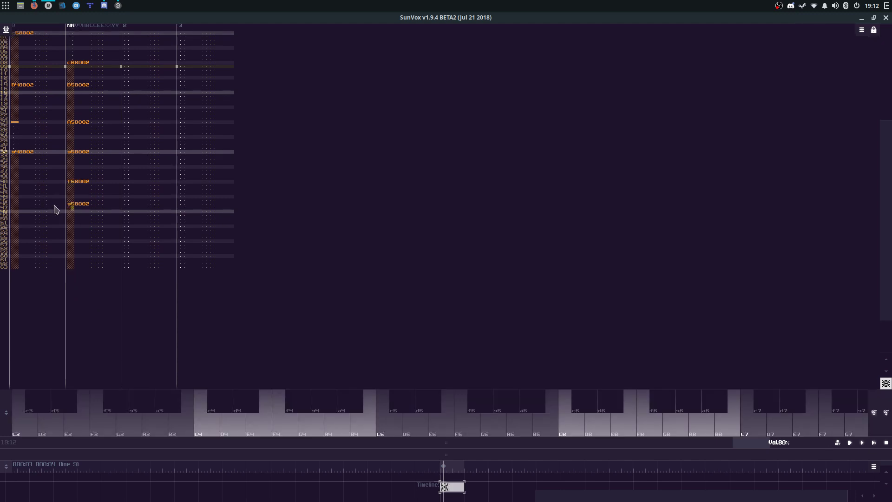
pyautogui.press('h')
pyautogui.press('6')
pyautogui.press('5')
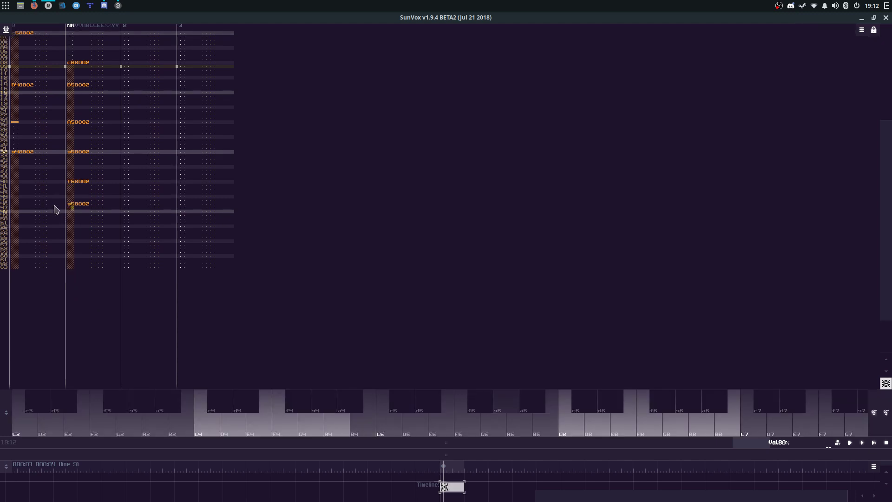
pyautogui.press('space')
pyautogui.click(48, 204)
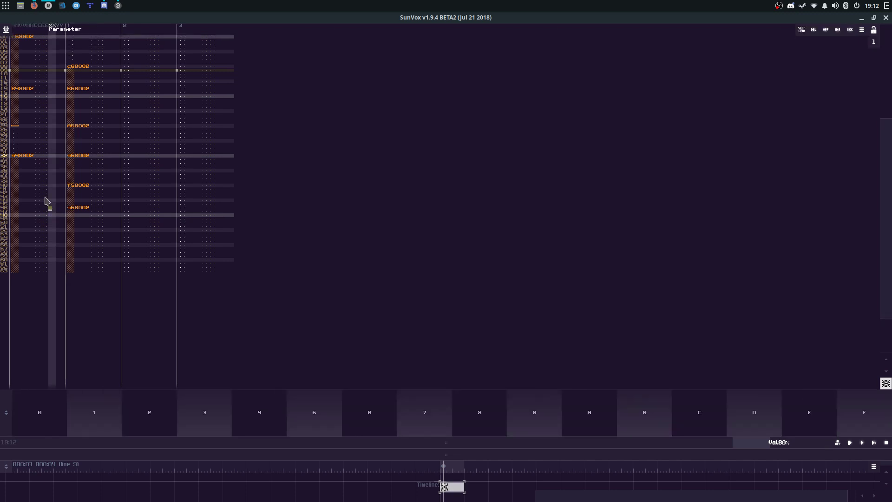
pyautogui.press('m')
pyautogui.click(45, 178)
pyautogui.press('Down')
pyautogui.press('Down')
pyautogui.press('capslock')
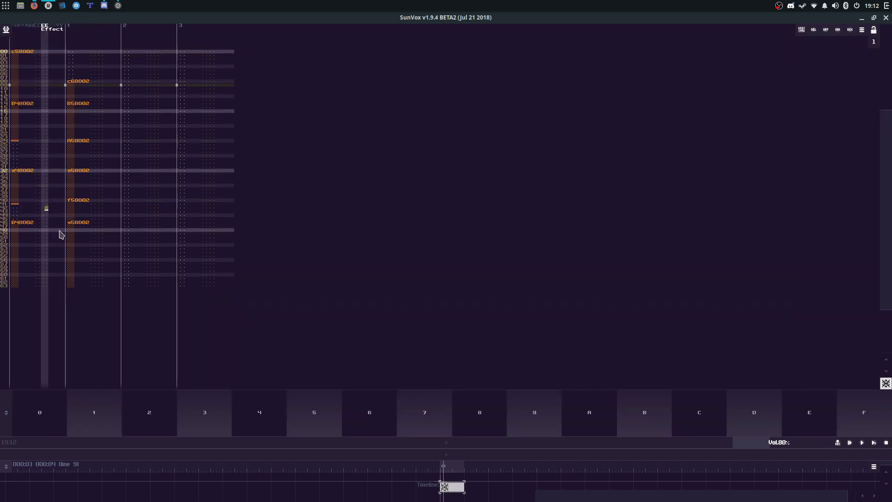
# Step: Enter d5 (D#5) at line 56 of track 1 with a note-off on that line in track 0, and play the pattern
pyautogui.press('space')
pyautogui.press('m')
pyautogui.press('5')
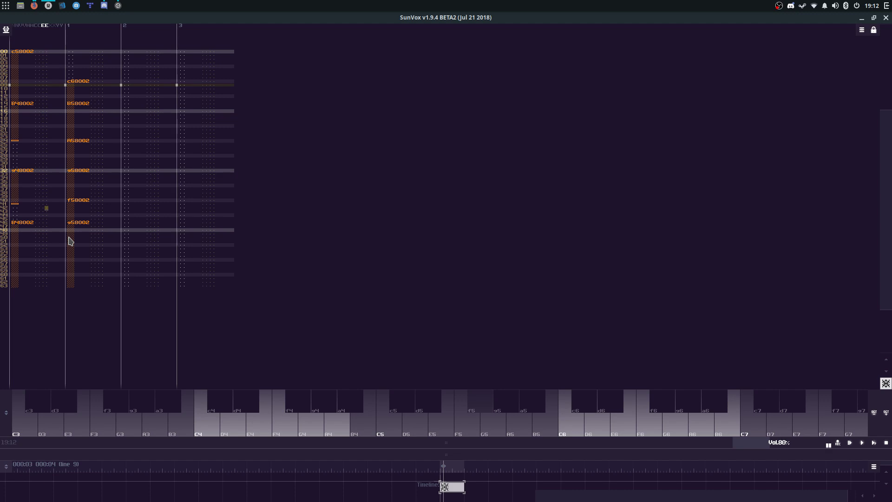
pyautogui.press('m')
pyautogui.press('6')
pyautogui.press('3')
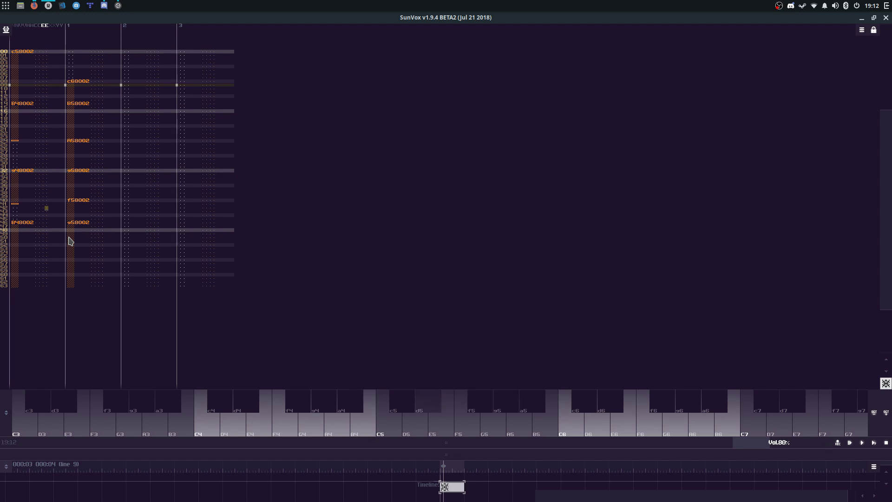
pyautogui.press('space')
pyautogui.click(86, 260)
pyautogui.press('3')
pyautogui.click(54, 205)
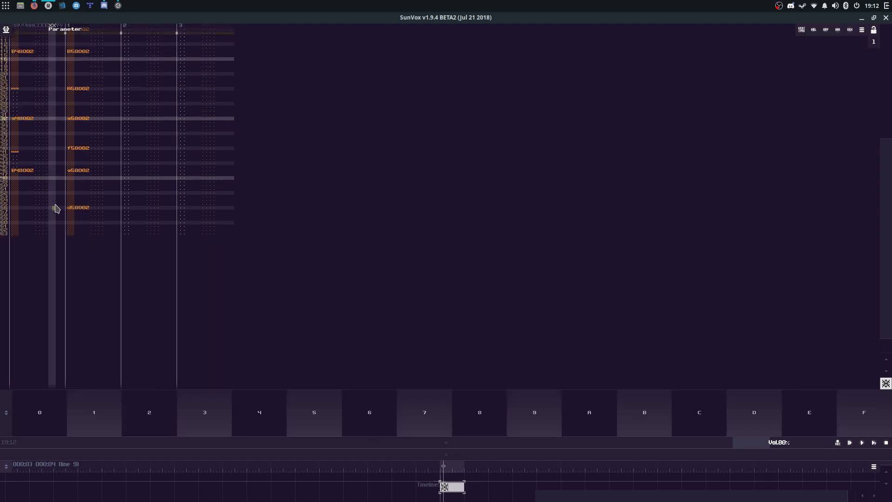
pyautogui.press('capslock')
pyautogui.press('space')
pyautogui.press('F10')
# Step: Adjust the song's tempo in the project properties while the pattern plays
pyautogui.click(6, 29)
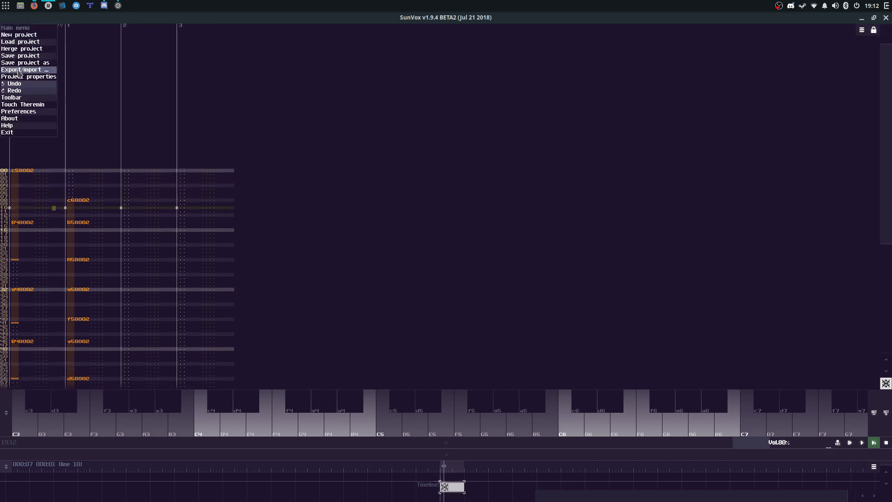
pyautogui.click(26, 67)
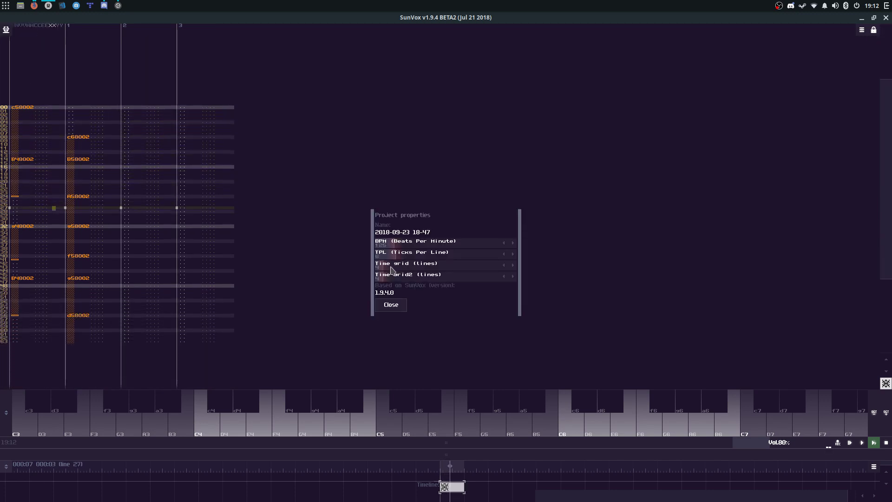
pyautogui.scroll(-2, 401, 256)
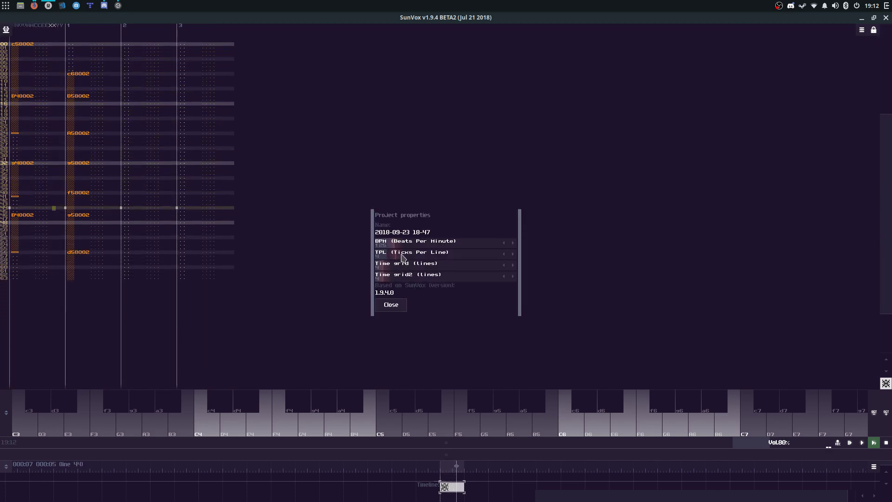
pyautogui.scroll(15, 405, 243)
pyautogui.scroll(-20, 408, 244)
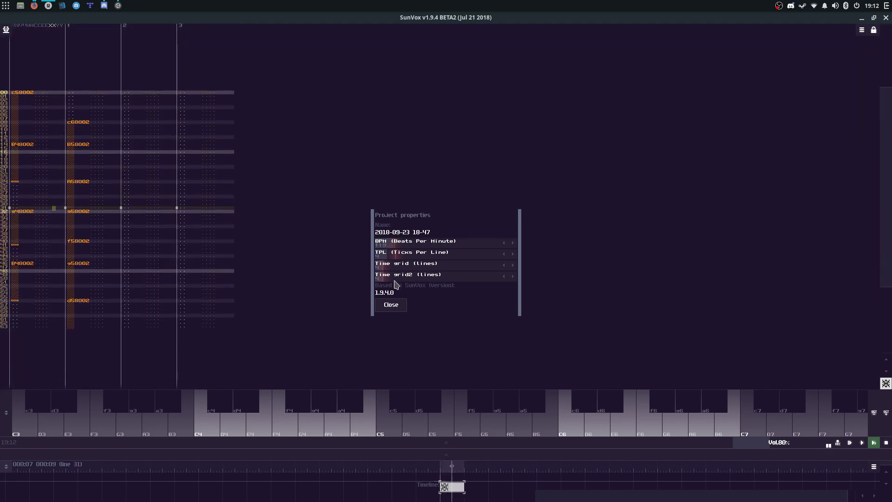
pyautogui.click(391, 304)
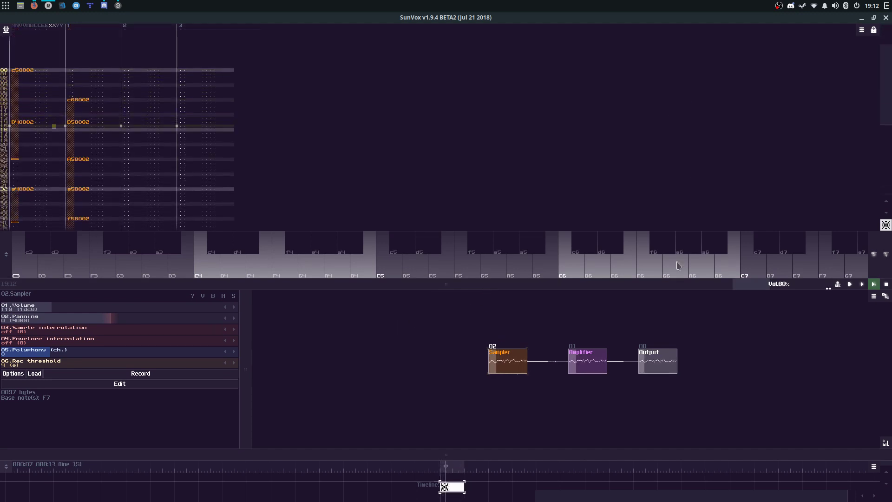
# Step: Move the Sampler module farther away from the Amplifier to leave space between them
pyautogui.scroll(4, 604, 345)
pyautogui.moveTo(434, 351); pyautogui.dragTo(337, 352)
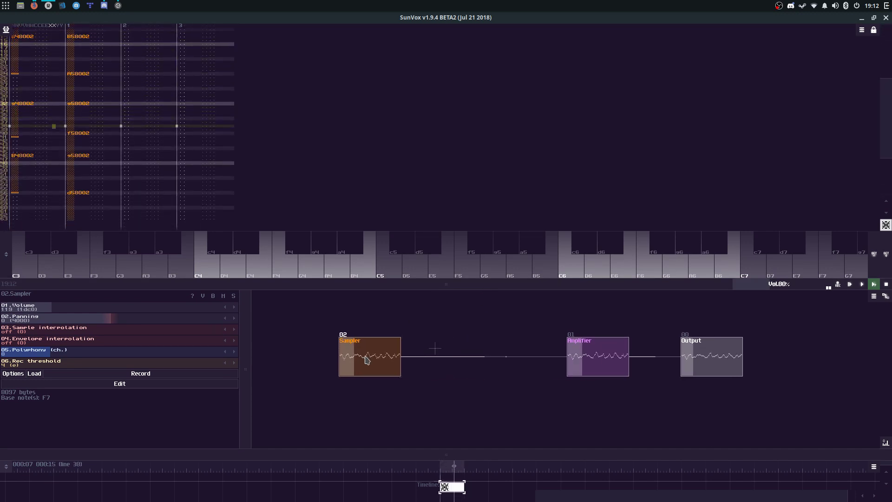
# Step: Add a Filter Pro module between the Sampler and the Amplifier and route the Sampler through it
pyautogui.doubleClick(487, 361)
pyautogui.click(409, 257)
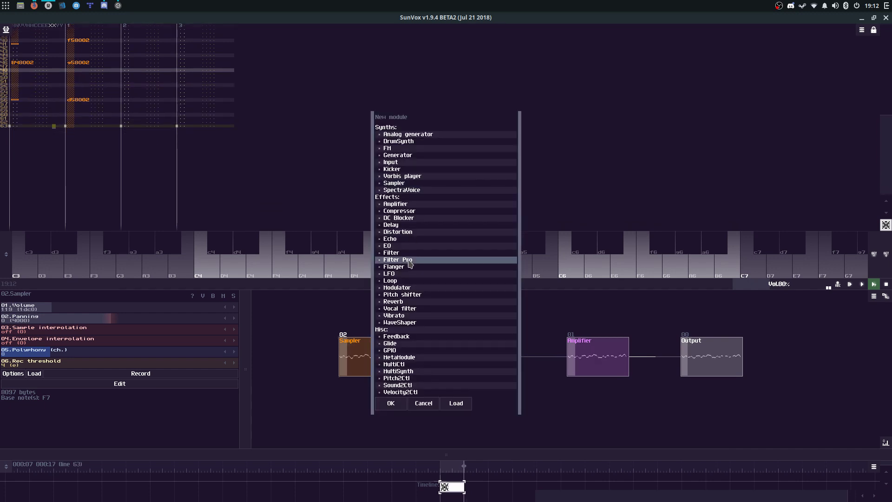
pyautogui.click(389, 401)
pyautogui.moveTo(408, 358); pyautogui.dragTo(481, 358)
pyautogui.moveTo(486, 358)
pyautogui.mouseDown()
pyautogui.moveTo(638, 354)
pyautogui.moveTo(379, 358)
pyautogui.moveTo(469, 360)
pyautogui.mouseUp()
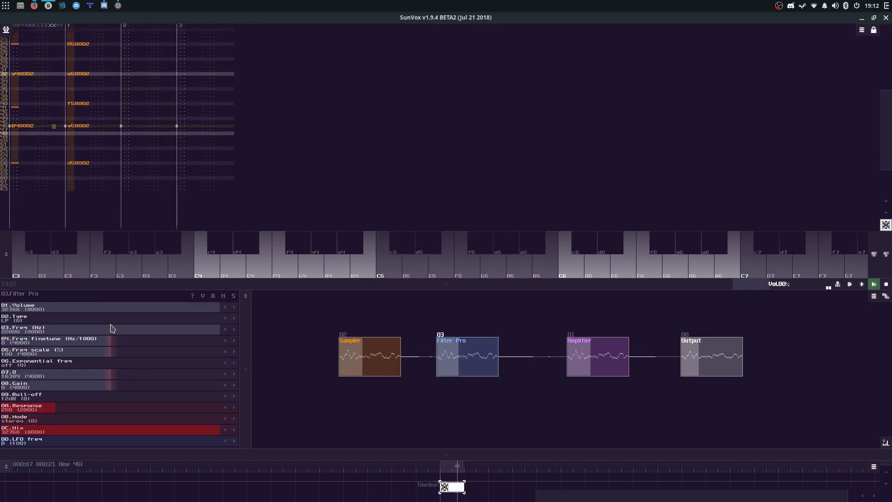
# Step: Turn on the Filter Pro's exponential frequency, lower its cutoff to 2212 Hz and enlarge the module view
pyautogui.click(121, 365)
pyautogui.moveTo(176, 336); pyautogui.dragTo(34, 332)
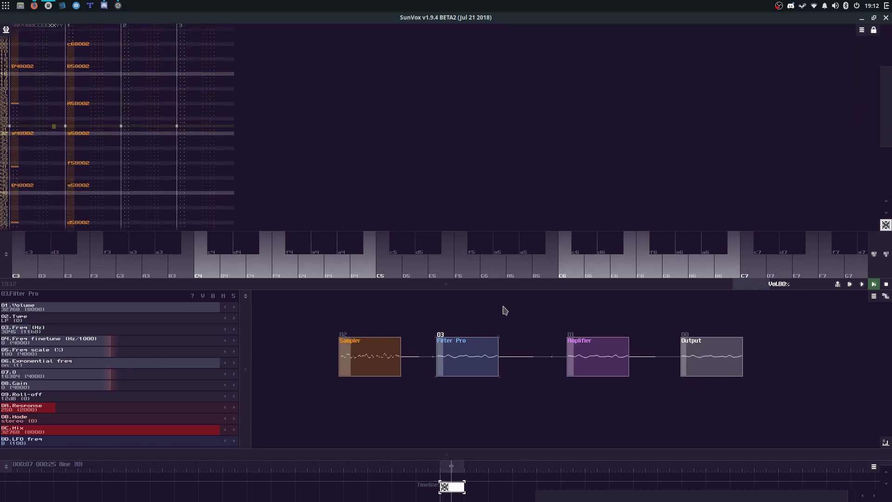
pyautogui.moveTo(511, 284); pyautogui.dragTo(560, 114)
pyautogui.moveTo(189, 158); pyautogui.dragTo(173, 159)
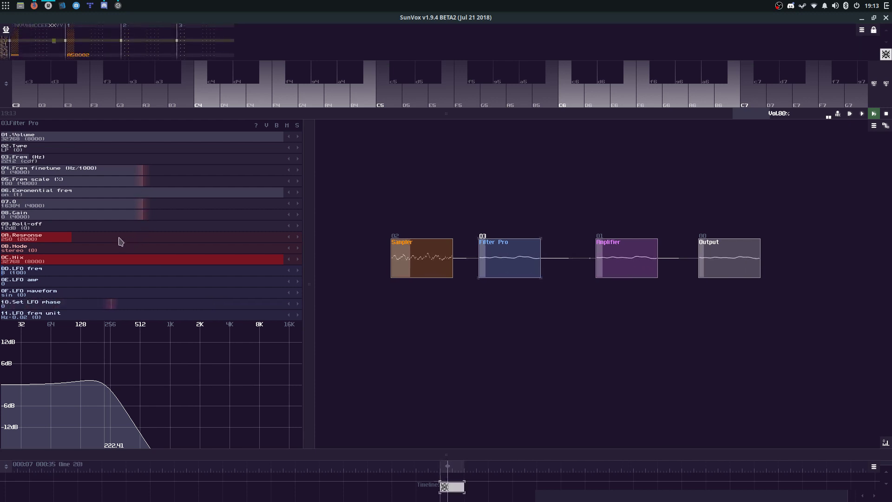
# Step: Set the Filter Pro's roll-off to 48dB, its frequency to 2824 Hz and its Q to 15312
pyautogui.scroll(3, 124, 227)
pyautogui.moveTo(118, 160); pyautogui.dragTo(129, 164)
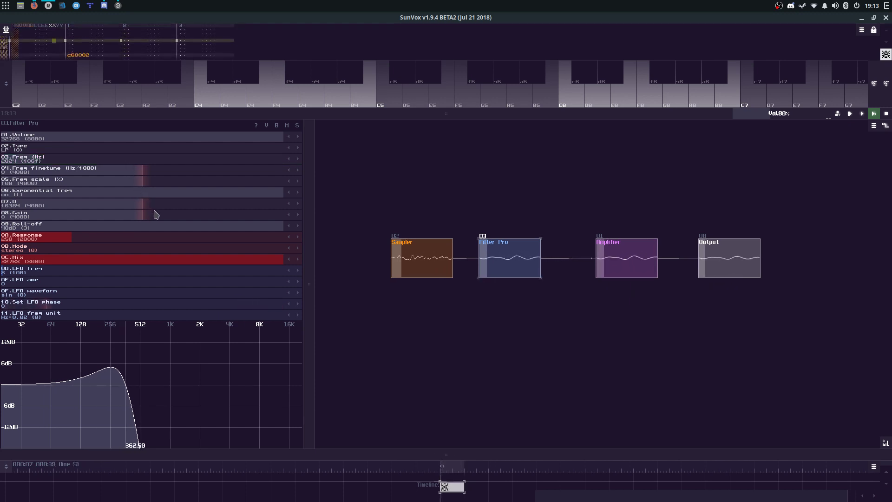
pyautogui.moveTo(153, 206); pyautogui.dragTo(150, 207)
pyautogui.click(410, 262)
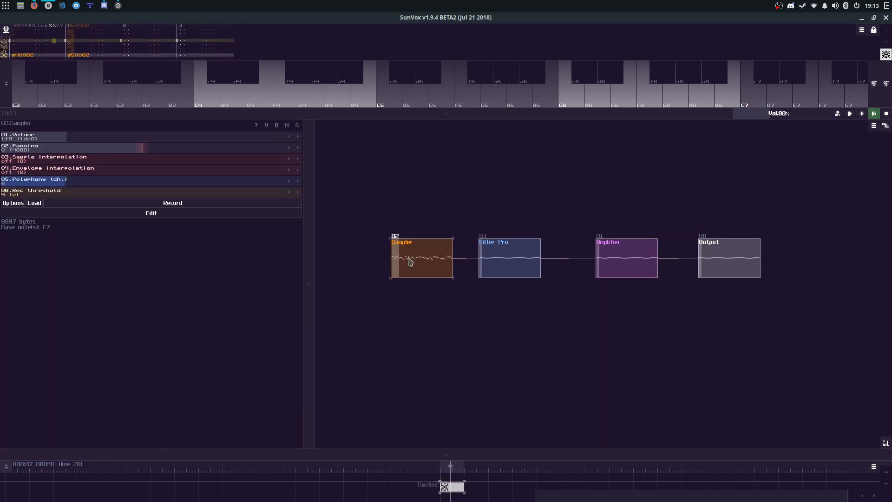
pyautogui.hotkey('ctrl', 'v')
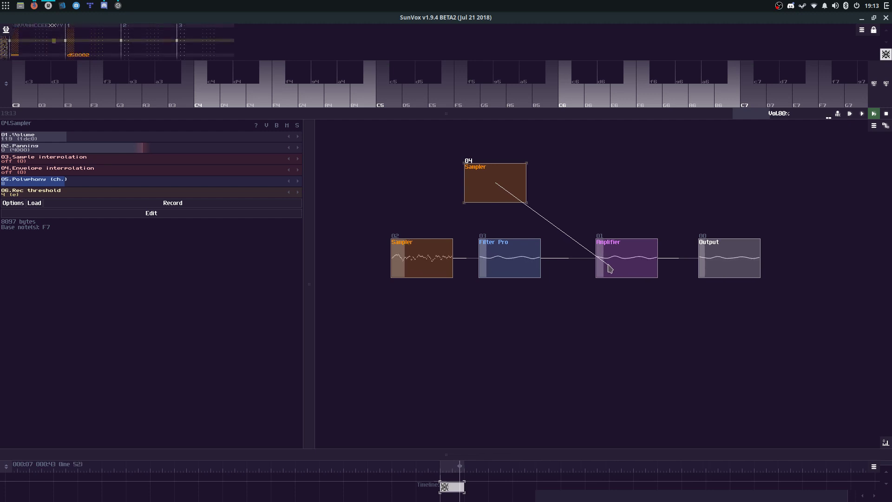
pyautogui.click(34, 203)
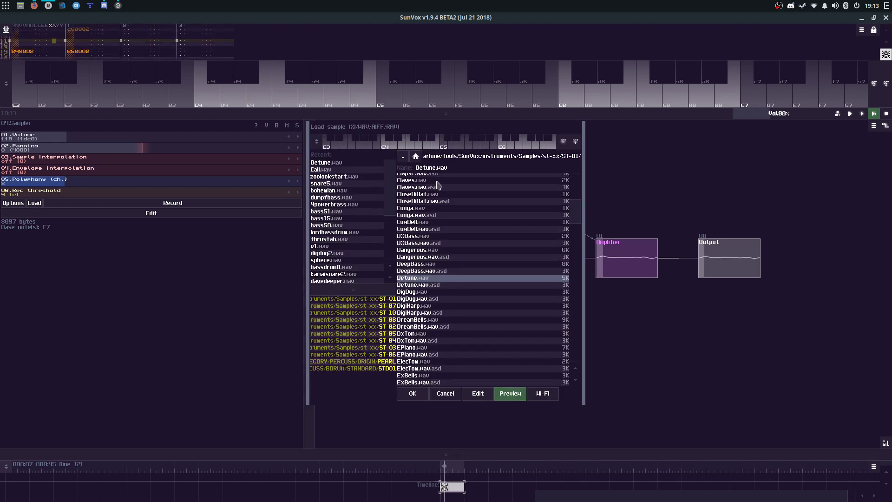
pyautogui.scroll(3, 414, 191)
pyautogui.click(405, 160)
pyautogui.click(404, 160)
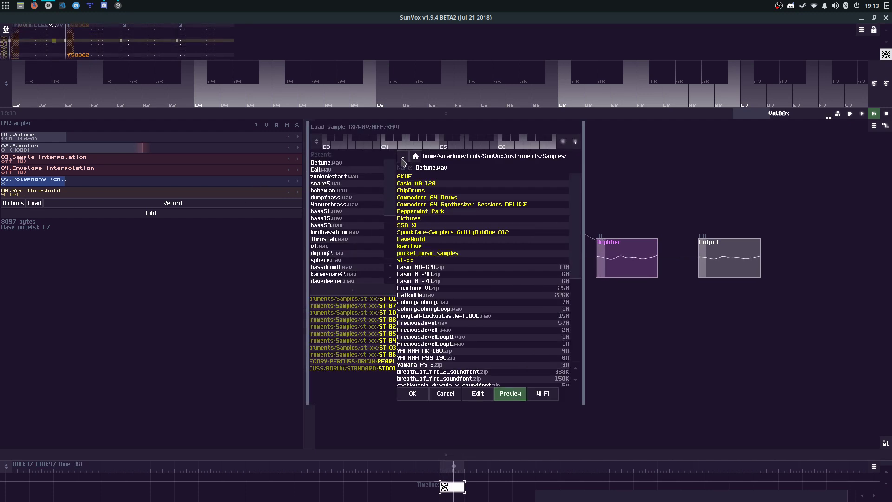
pyautogui.click(451, 394)
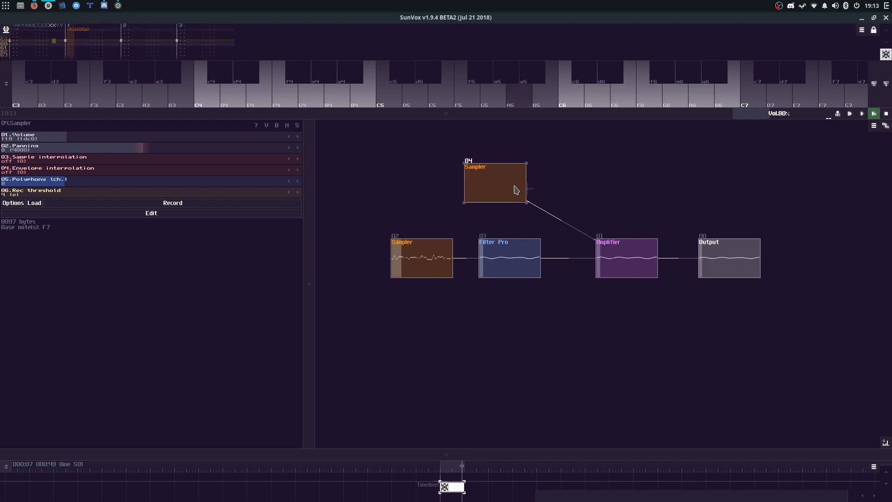
pyautogui.press('Delete')
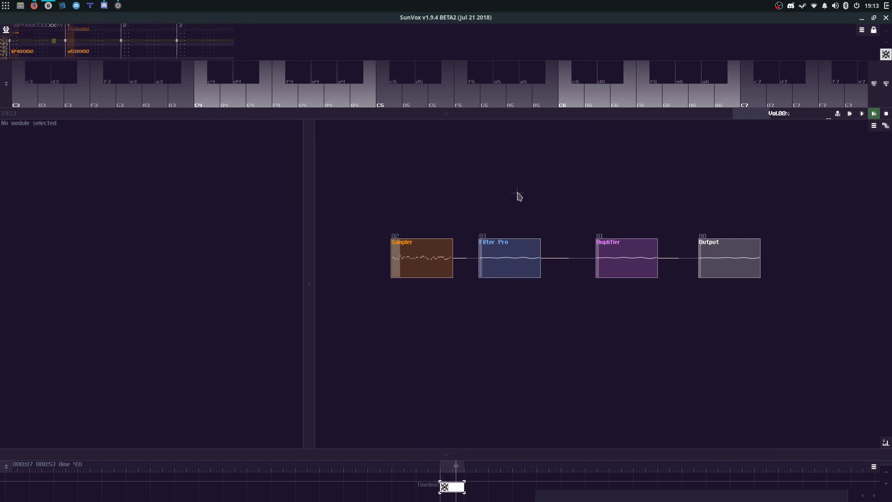
# Step: Load Syne.sunsynth from the SolarSynths Bass folder as a new module above the Filter Pro, feeding the Amplifier
pyautogui.doubleClick(516, 196)
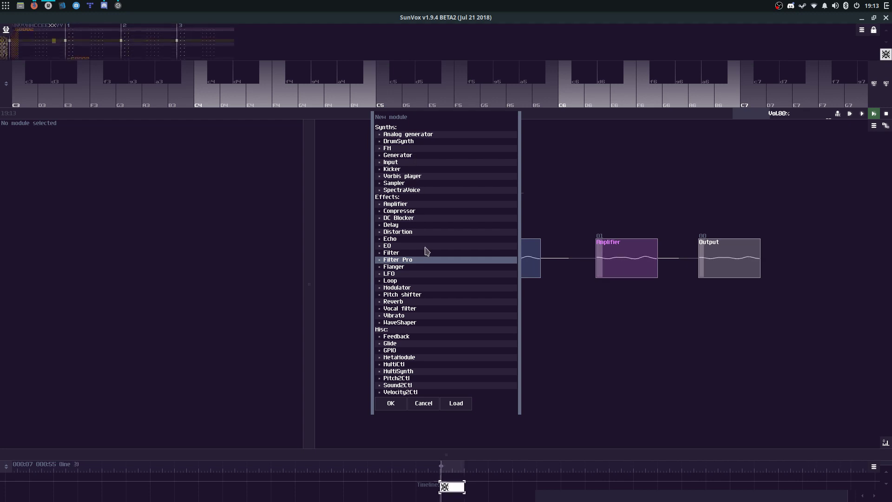
pyautogui.click(454, 404)
pyautogui.click(401, 157)
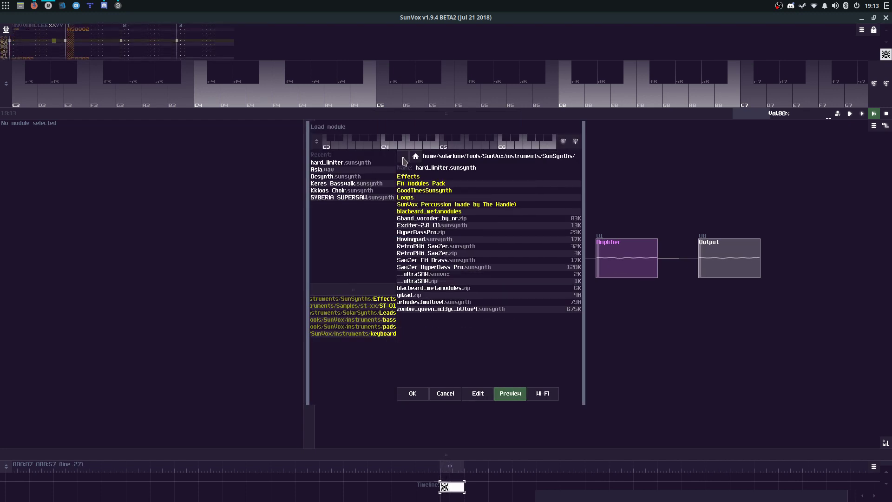
pyautogui.click(409, 174)
pyautogui.click(402, 159)
pyautogui.click(401, 160)
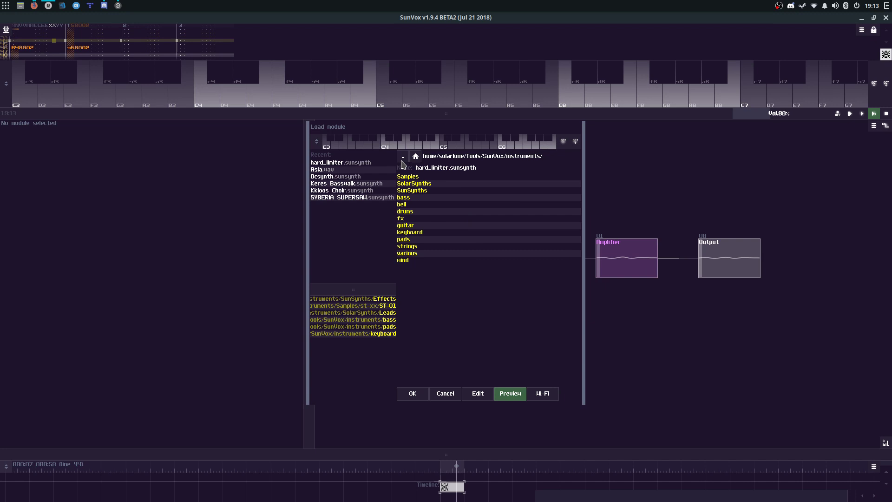
pyautogui.click(412, 184)
pyautogui.click(411, 183)
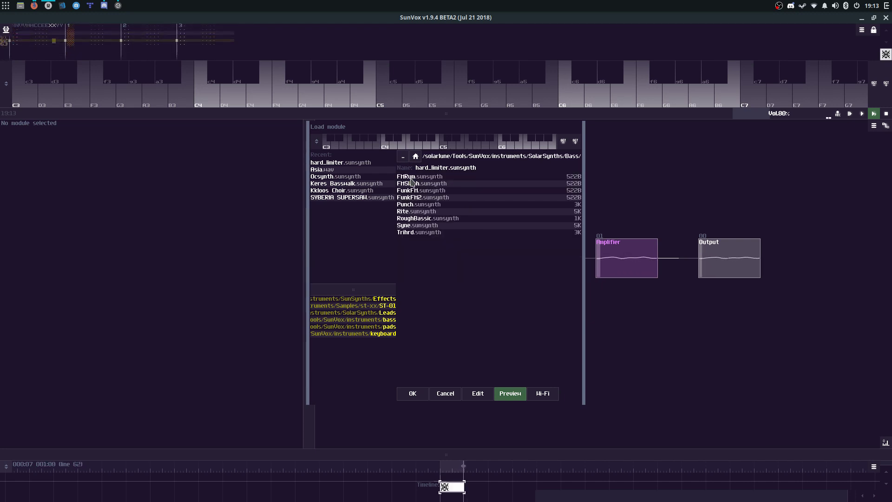
pyautogui.doubleClick(415, 227)
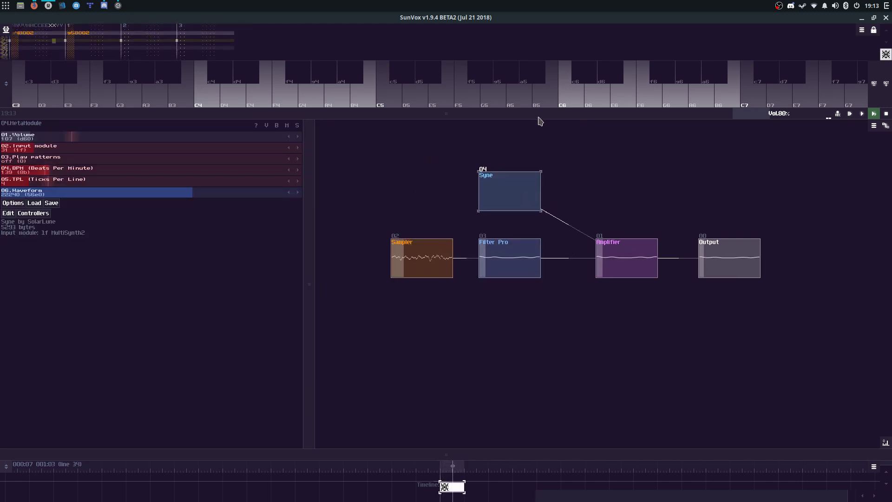
# Step: Enlarge the pattern view, lower the note keyboard by two octaves and shift the melody one track over to free track 0
pyautogui.moveTo(538, 115); pyautogui.dragTo(465, 455)
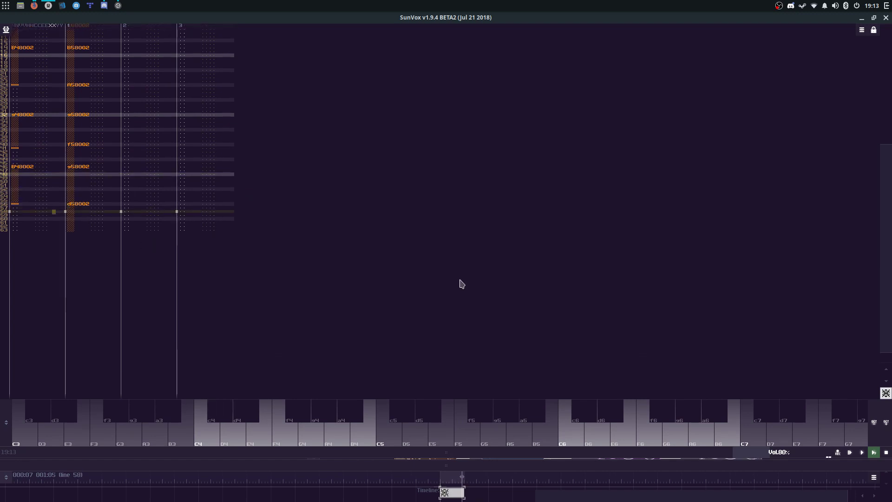
pyautogui.click(875, 421)
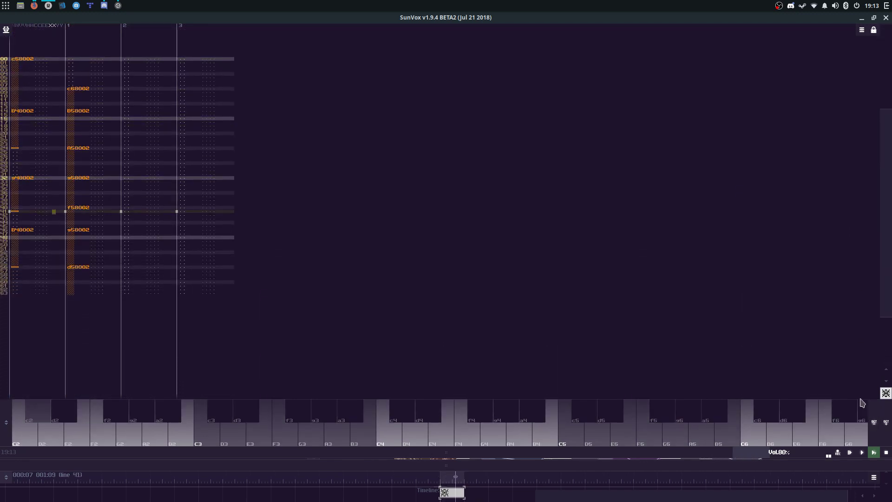
pyautogui.click(874, 422)
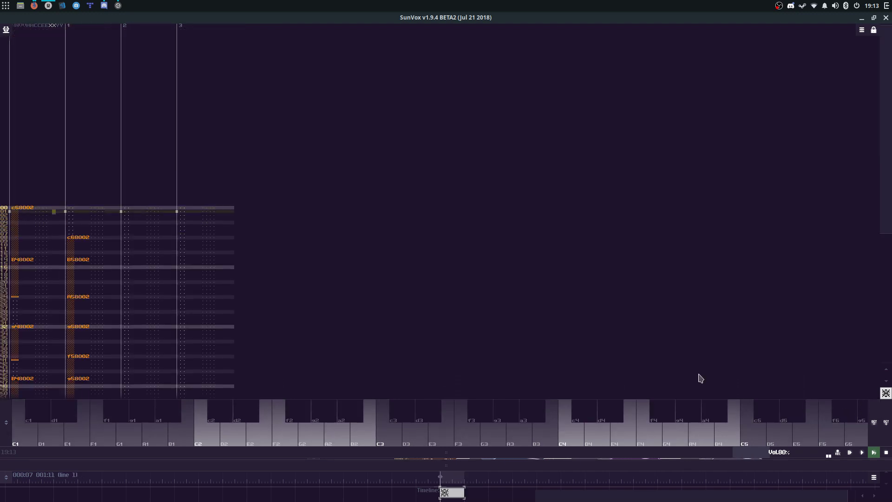
pyautogui.click(87, 200)
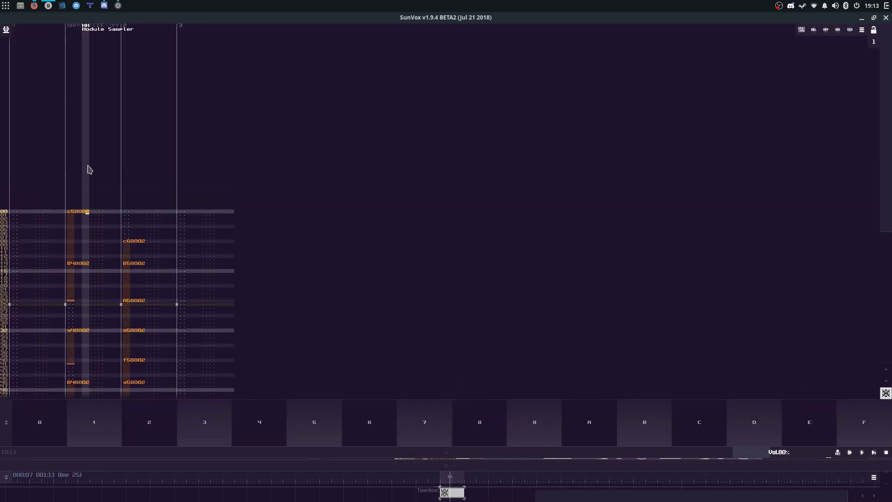
# Step: Play the pattern repeatedly to audition a bass line against the melody
pyautogui.press('space')
pyautogui.press('space')
pyautogui.press('space')
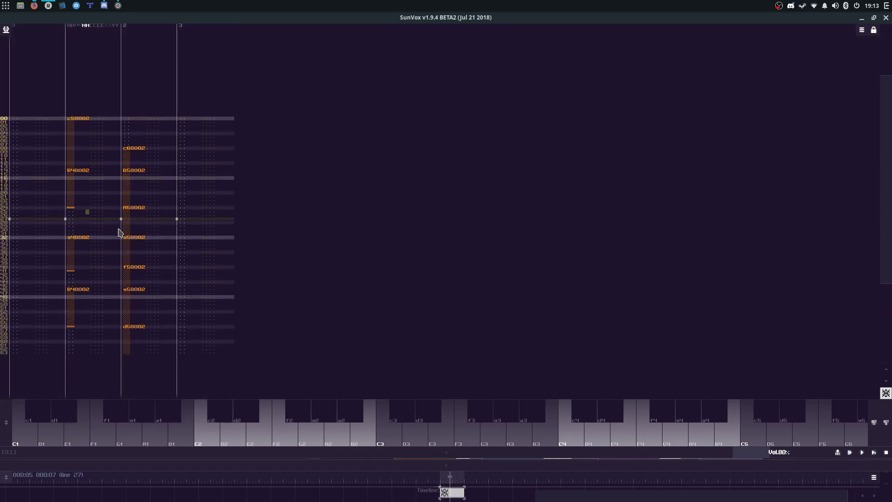
pyautogui.press('space')
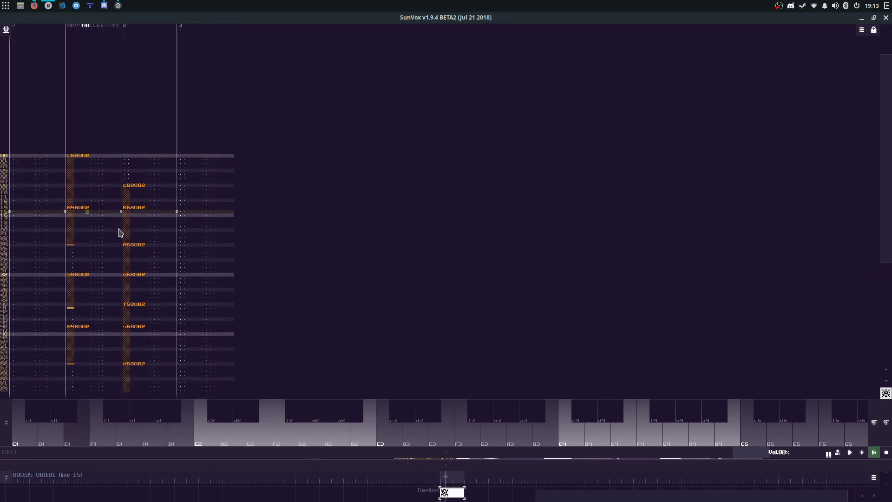
pyautogui.press('space')
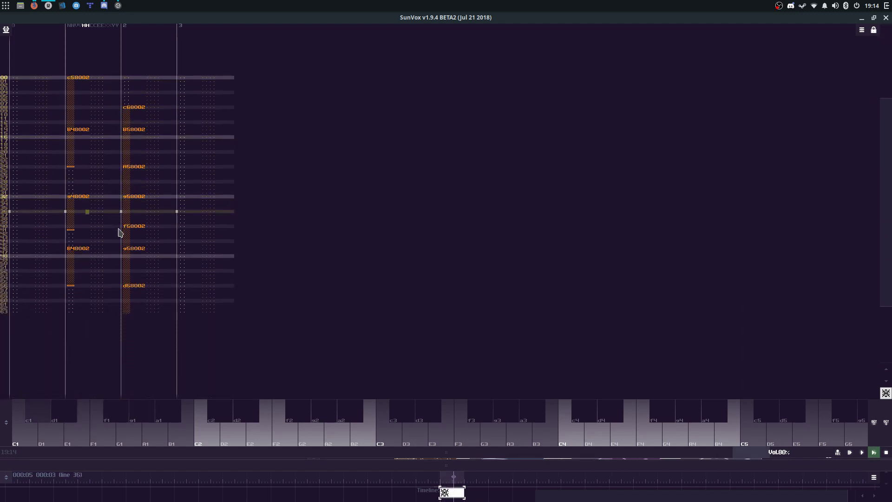
pyautogui.press('space')
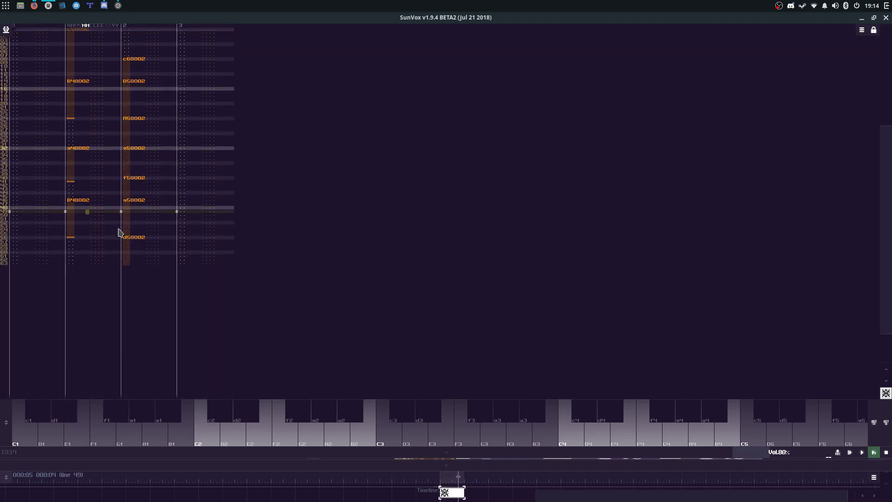
pyautogui.press('space')
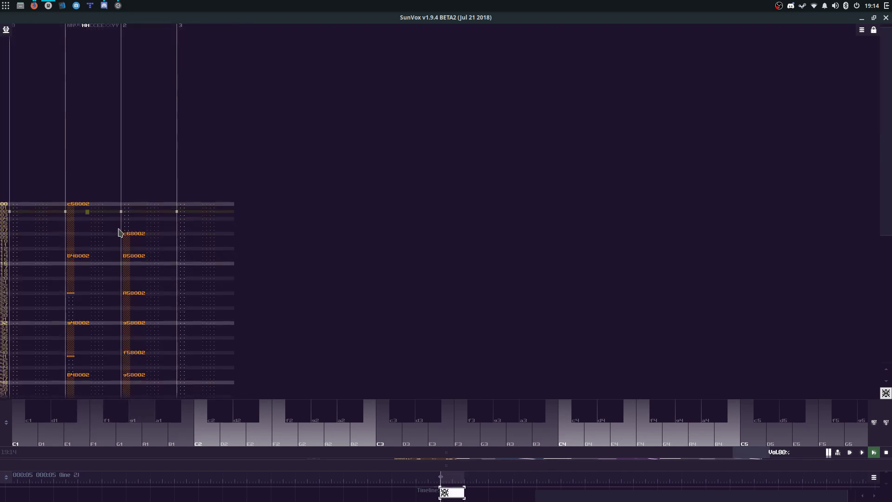
# Step: Enter Syne bass notes g1 (G#1), f1 (F#1), E1 and f1 in track 0 at lines 0, 14, 32 and 46
pyautogui.press('space')
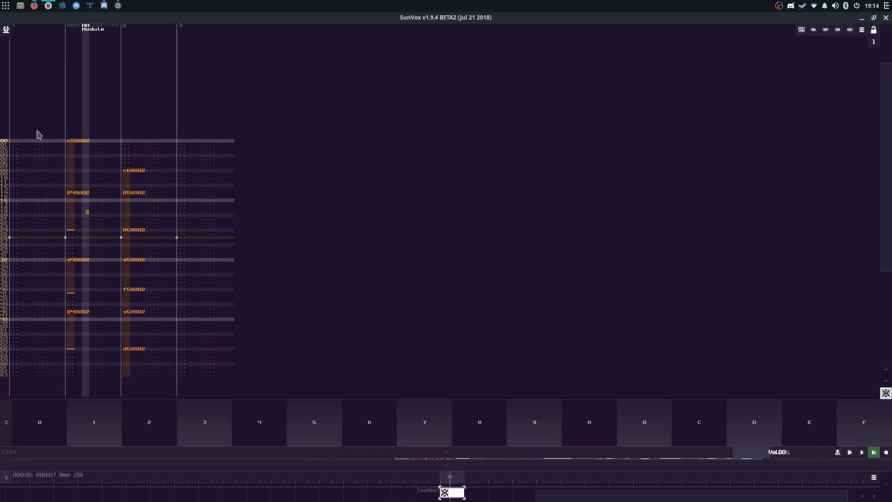
pyautogui.click(37, 138)
pyautogui.press('h')
pyautogui.click(39, 259)
pyautogui.press('g')
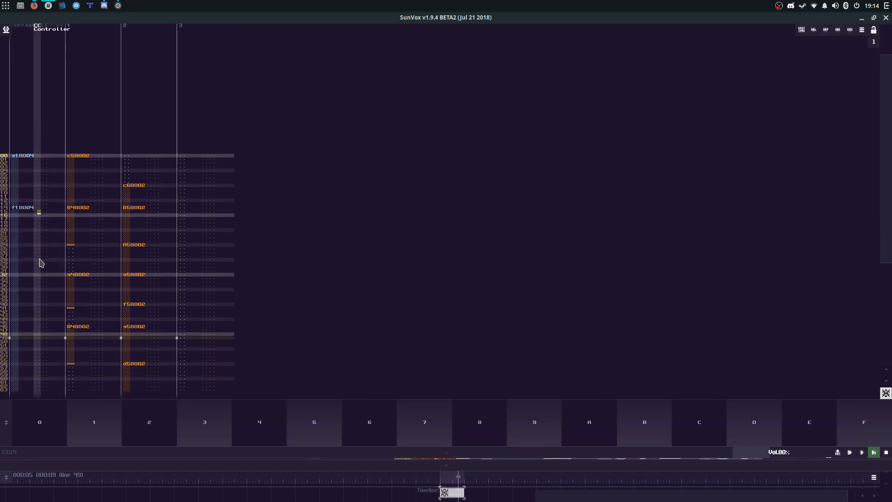
pyautogui.click(41, 274)
pyautogui.press('c')
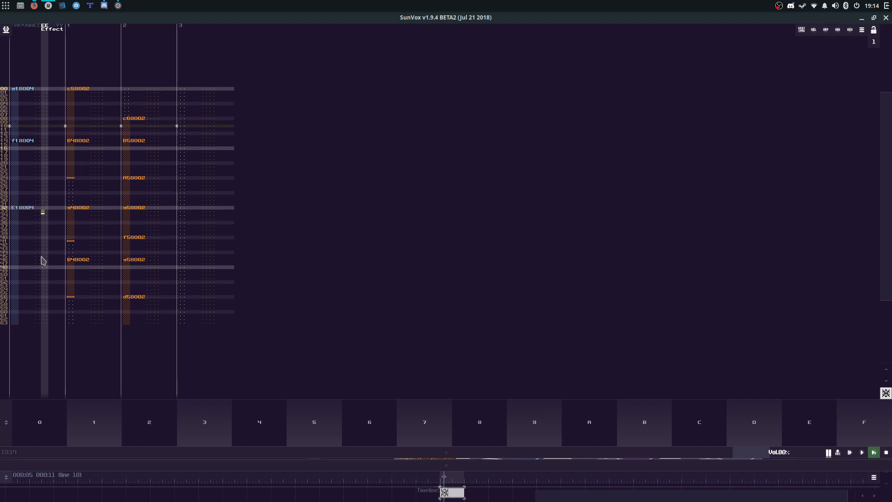
pyautogui.click(42, 259)
pyautogui.press('g')
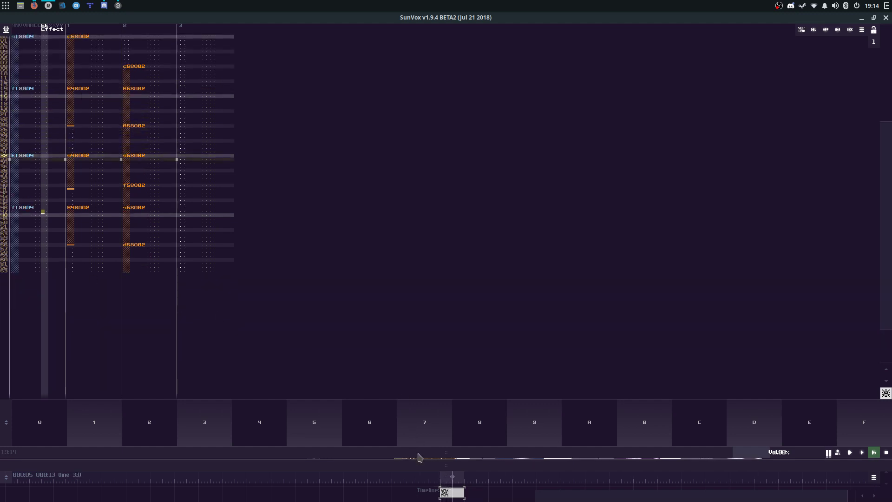
# Step: Bring the module view back and raise the Filter Pro's frequency to 22000 Hz
pyautogui.moveTo(420, 458); pyautogui.dragTo(418, 223)
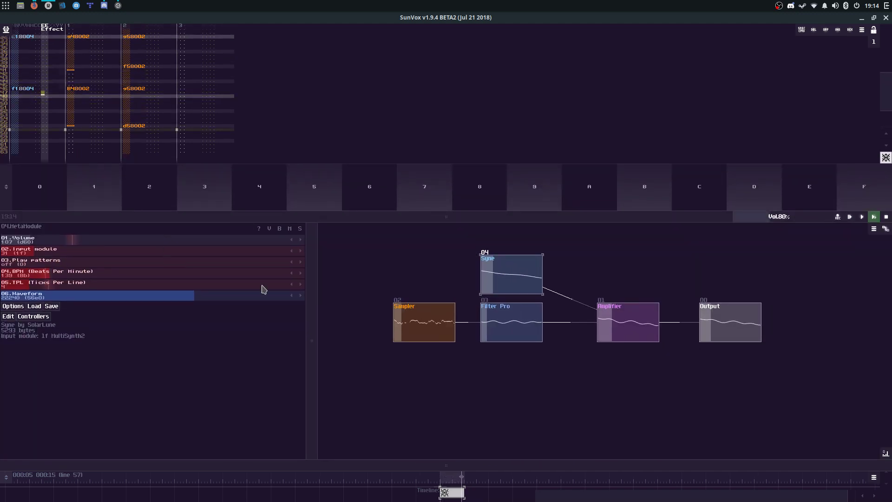
pyautogui.click(433, 328)
pyautogui.click(487, 319)
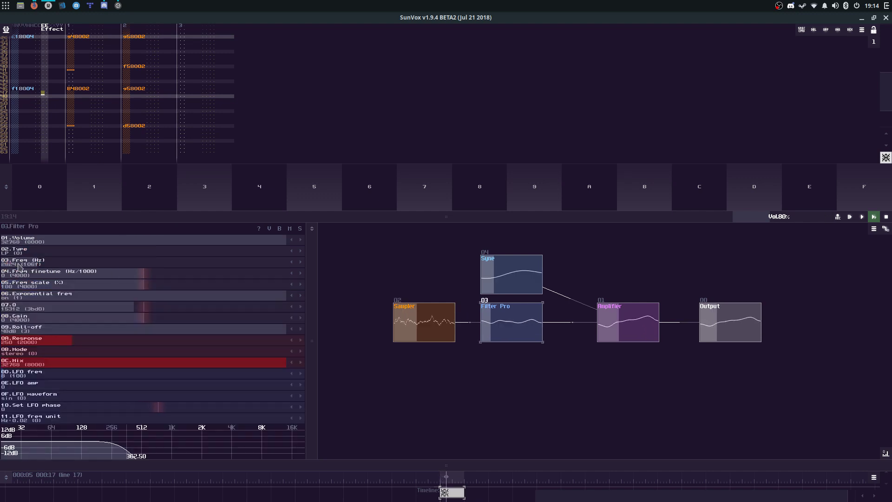
pyautogui.moveTo(19, 266); pyautogui.dragTo(310, 244)
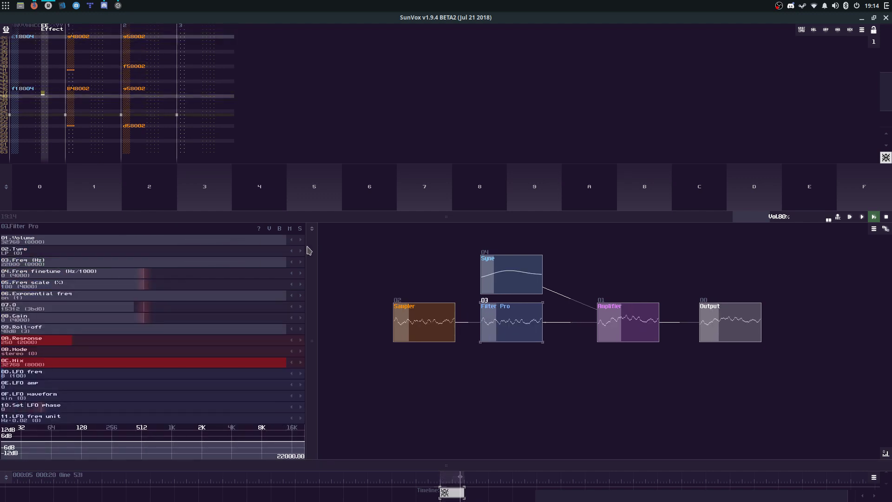
# Step: Set the Sampler's relative note to -24 in its module properties while auditioning the pattern
pyautogui.click(436, 327)
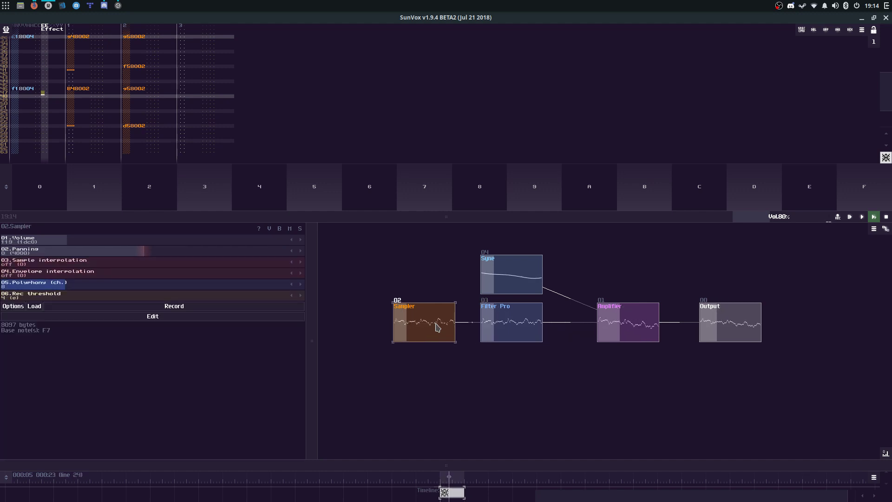
pyautogui.click(436, 327)
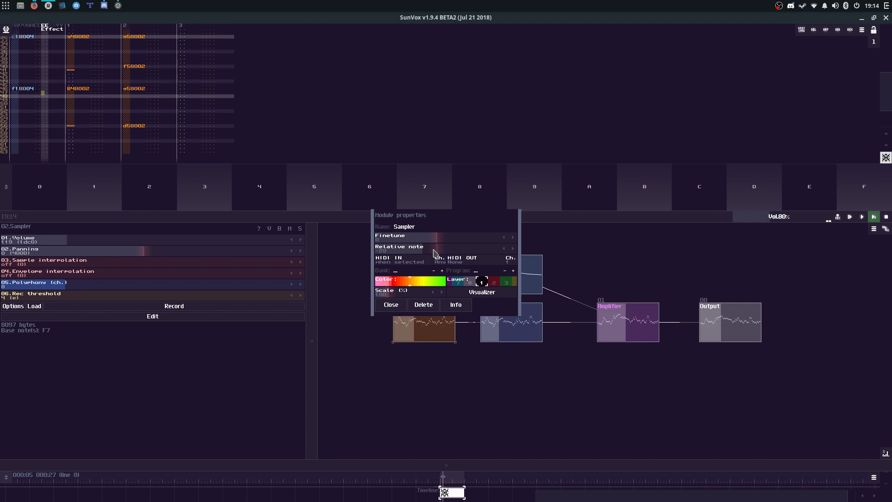
pyautogui.press('space')
pyautogui.press('space')
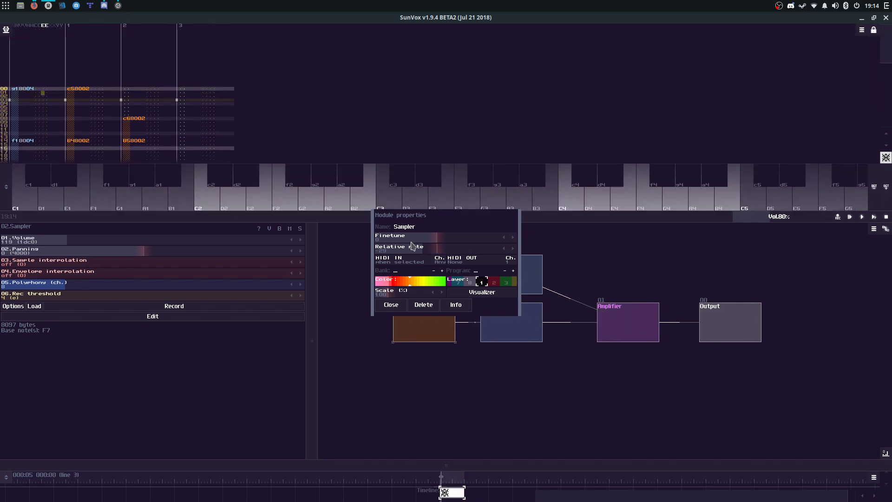
pyautogui.click(61, 77)
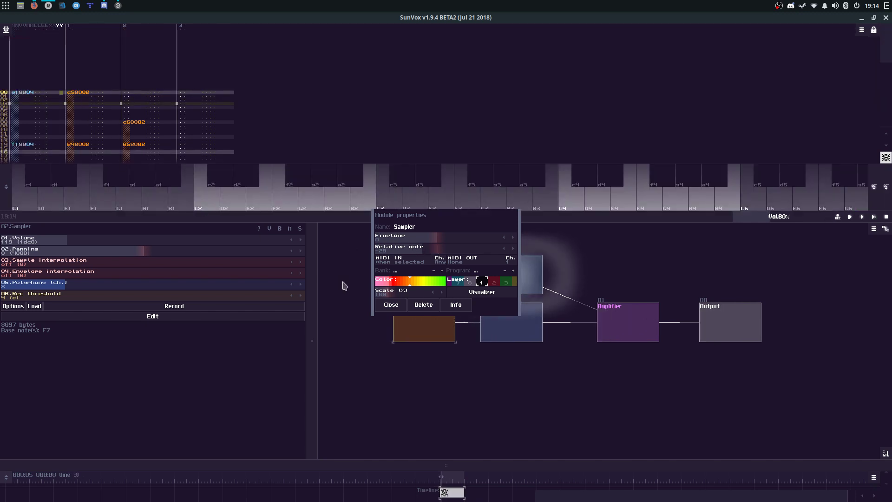
pyautogui.click(390, 304)
pyautogui.press('space')
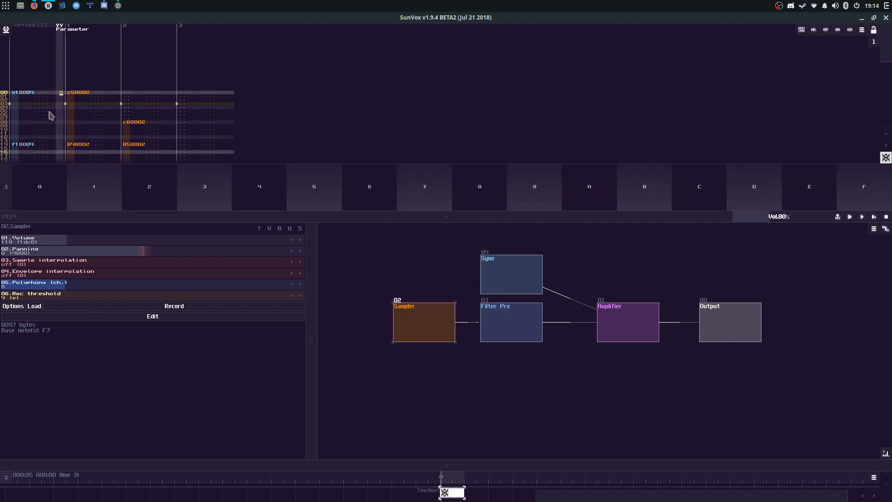
pyautogui.press('space')
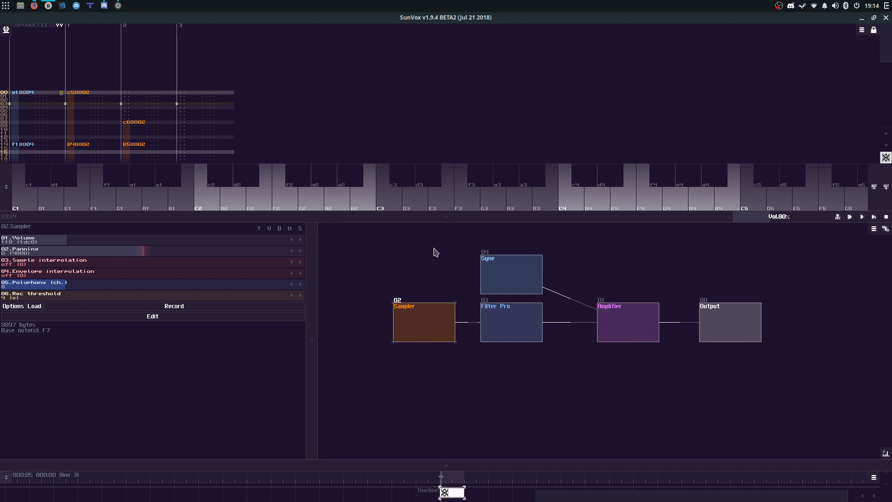
pyautogui.doubleClick(425, 322)
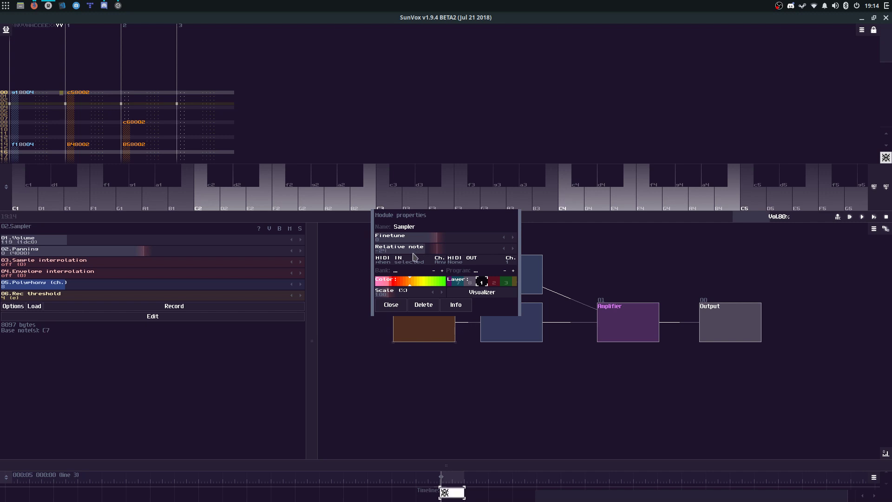
pyautogui.press('F9')
pyautogui.click(391, 305)
# Step: Transpose the whole Sampler melody in tracks 1 and 2 down five semitones
pyautogui.press('space')
pyautogui.moveTo(81, 91); pyautogui.dragTo(144, 232)
pyautogui.rightClick(165, 146)
pyautogui.click(186, 195)
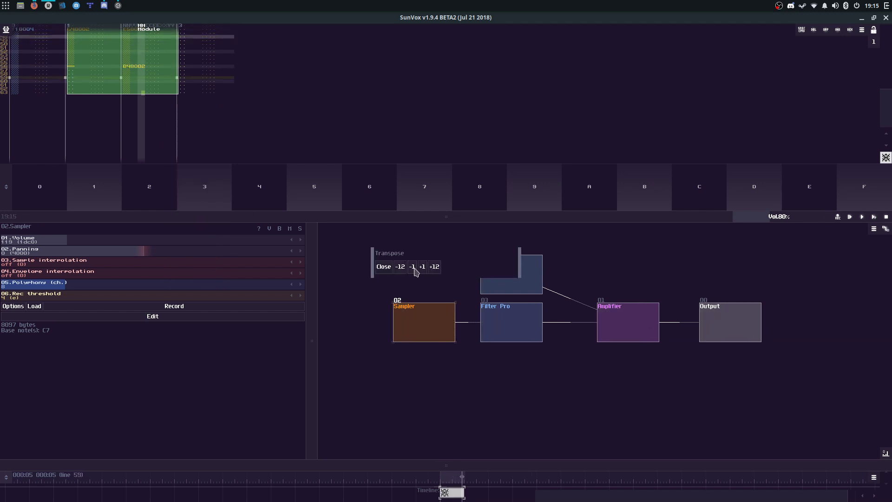
pyautogui.press('space')
pyautogui.click(273, 107)
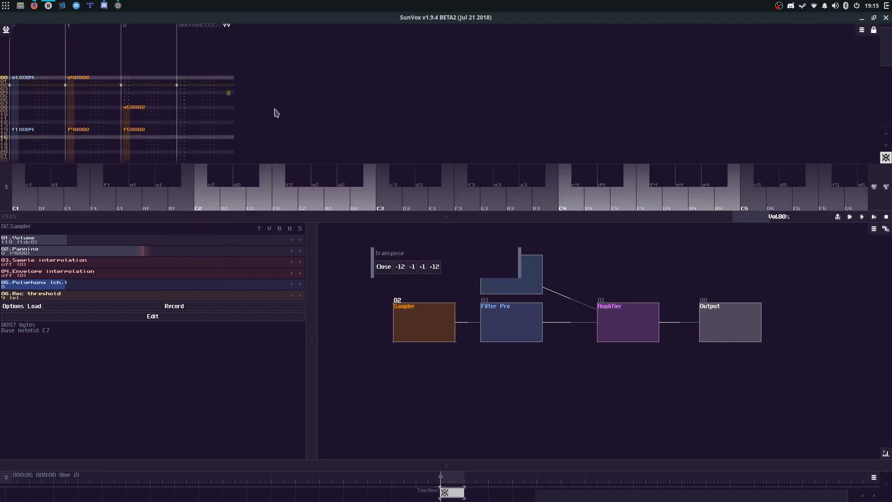
pyautogui.press('space')
pyautogui.click(380, 268)
# Step: Enlarge the pattern view and enter Syne note-offs in track 0 at lines 24 and 56
pyautogui.click(180, 76)
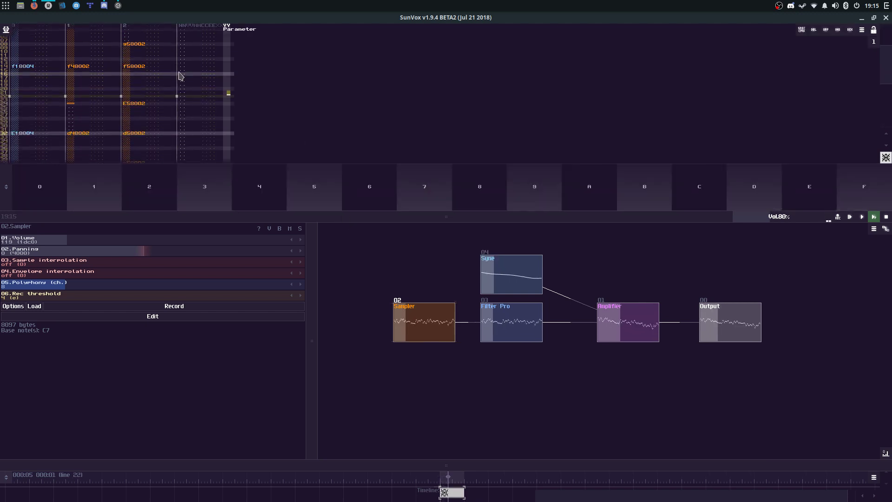
pyautogui.click(180, 94)
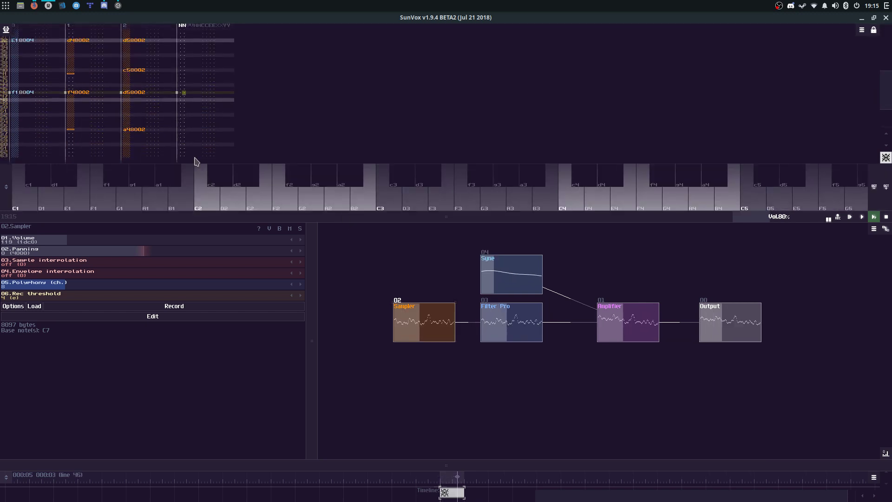
pyautogui.moveTo(314, 227); pyautogui.dragTo(313, 358)
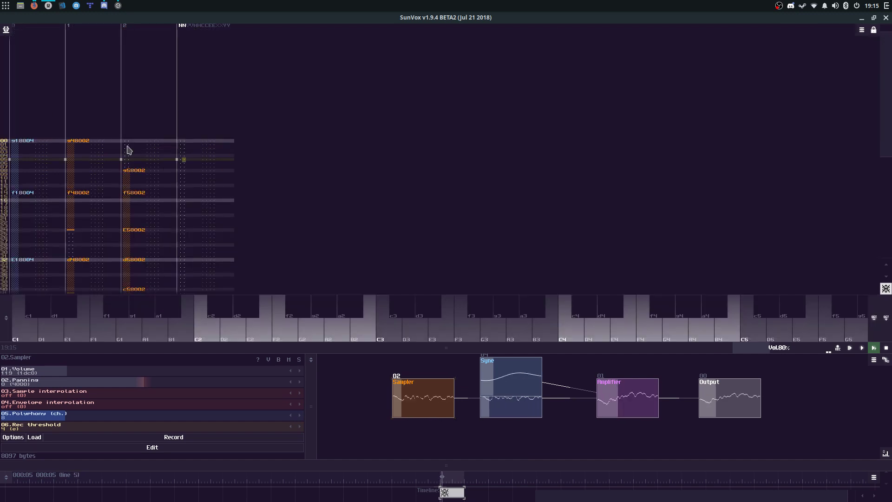
pyautogui.click(493, 367)
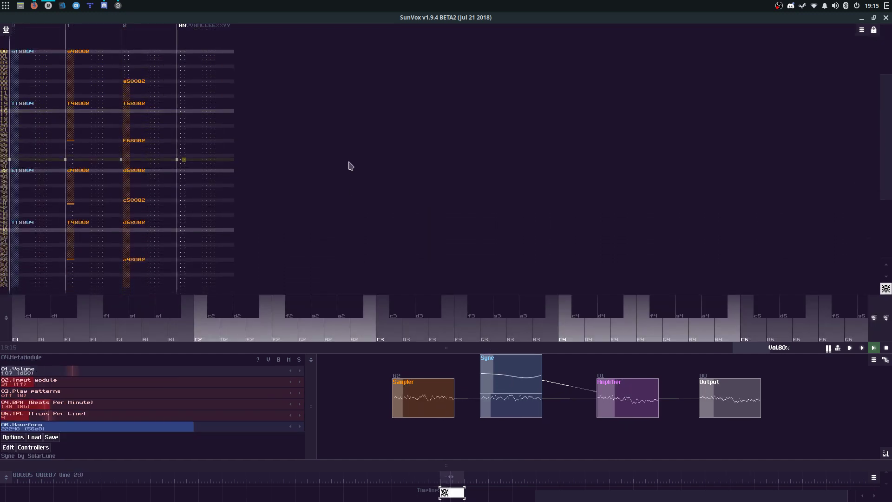
pyautogui.click(36, 160)
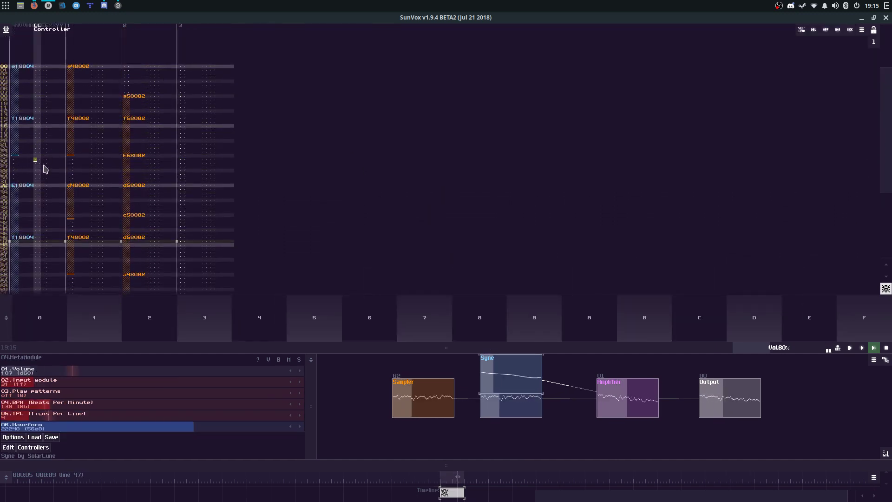
pyautogui.click(29, 278)
pyautogui.press('space')
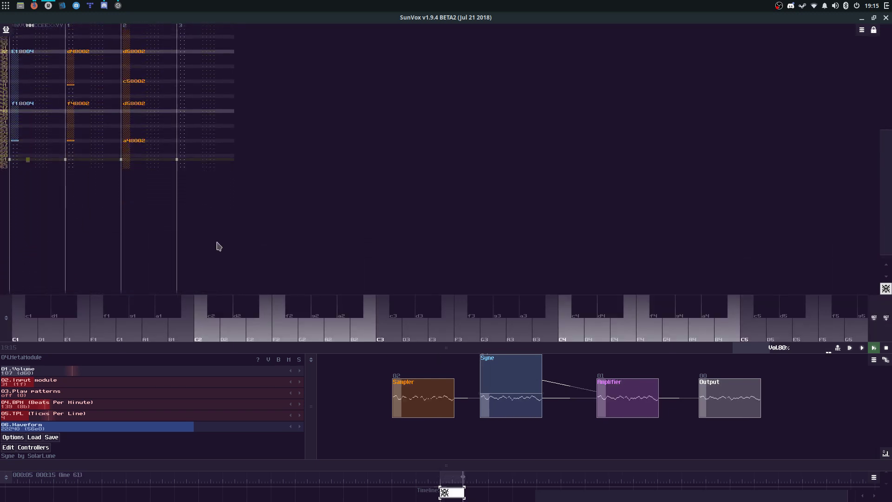
# Step: Bring the module view back and set the Syne module's volume to 67
pyautogui.moveTo(525, 347); pyautogui.dragTo(527, 225)
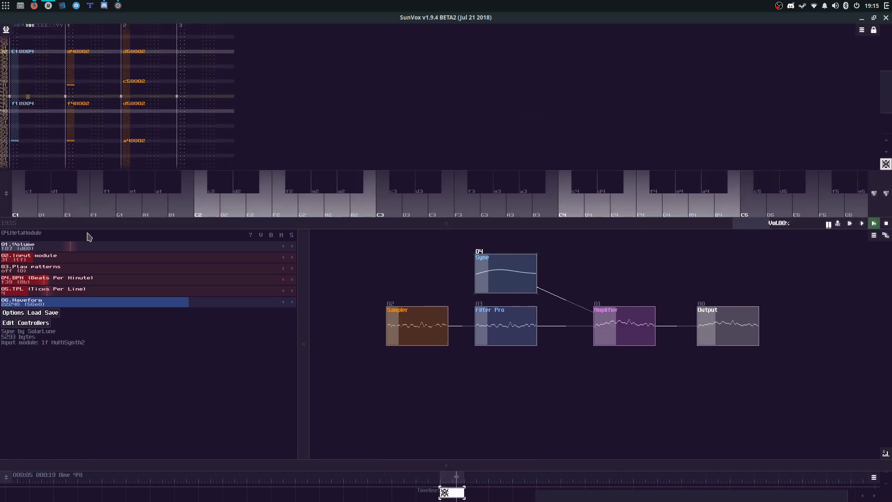
pyautogui.click(90, 250)
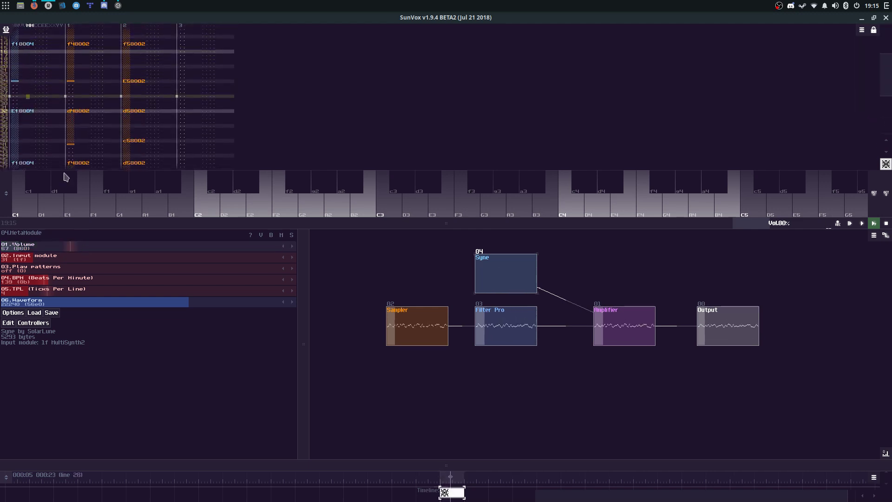
# Step: Change the Syne bass note in track 0 at line 14 to d1 (D#1)
pyautogui.click(11, 66)
pyautogui.click(15, 58)
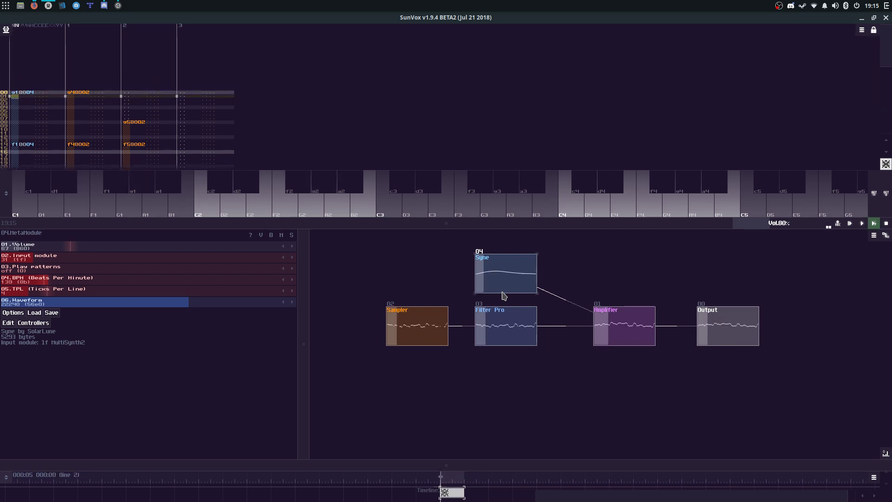
pyautogui.press('space')
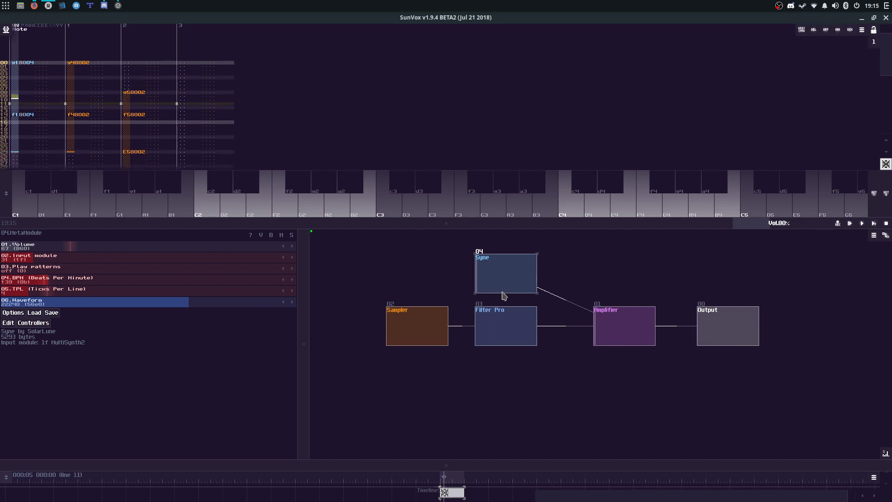
pyautogui.press('Return')
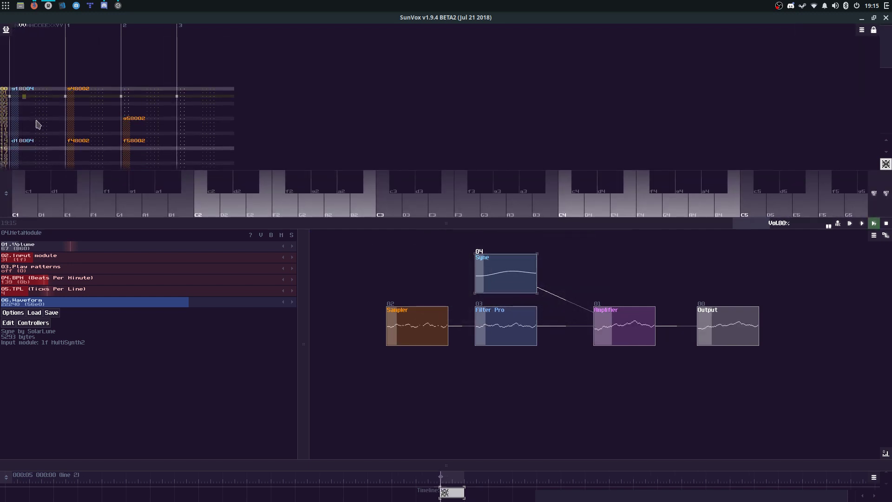
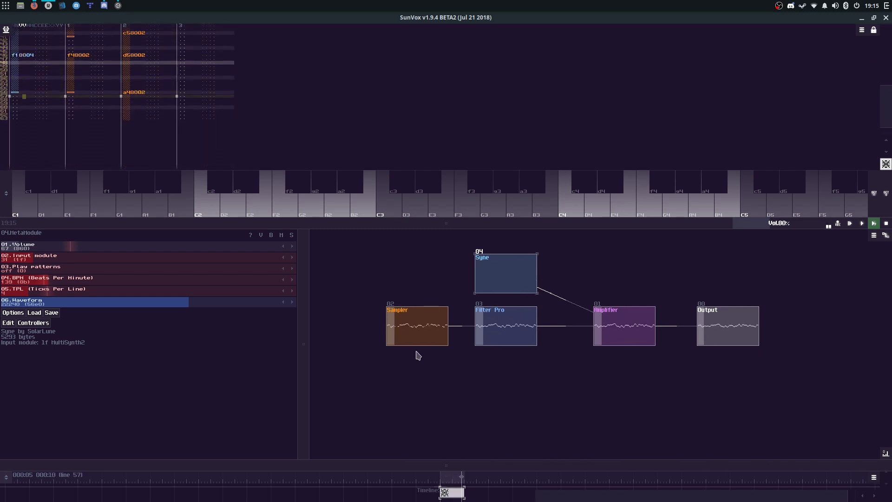
pyautogui.click(430, 329)
pyautogui.hotkey('ctrl', 'c')
pyautogui.hotkey('ctrl', 'v')
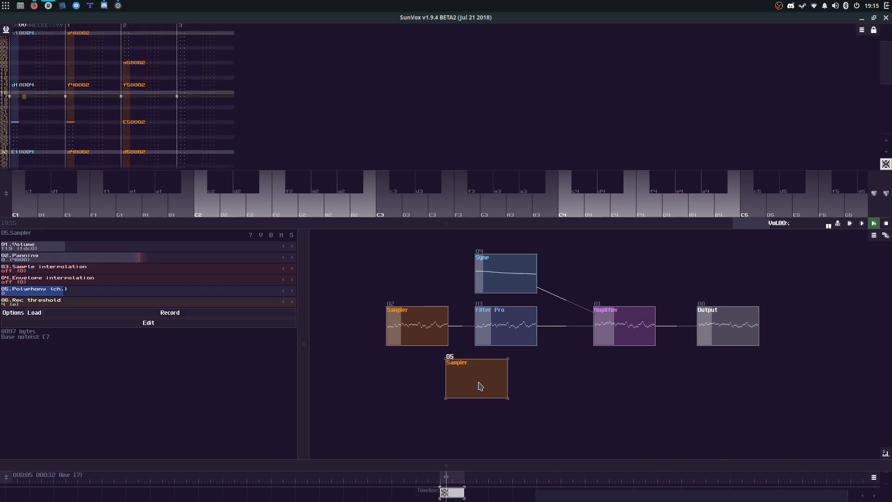
pyautogui.doubleClick(548, 386)
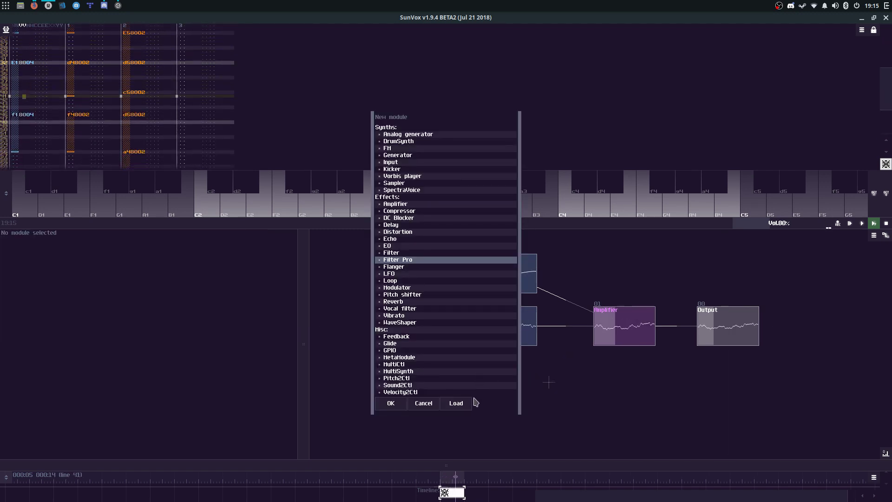
pyautogui.click(457, 403)
pyautogui.press('Return')
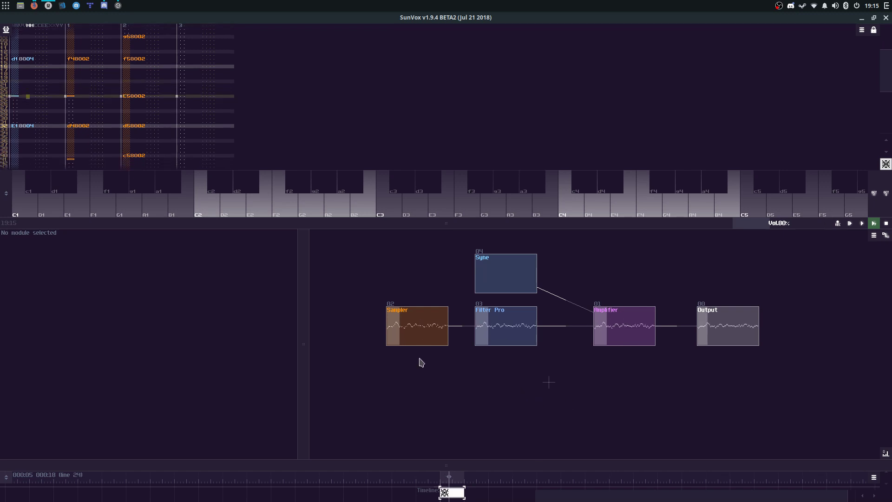
# Step: Duplicate the Sampler module below the Amplifier and connect the copy to the Amplifier
pyautogui.click(420, 334)
pyautogui.hotkey('ctrl', 'c')
pyautogui.click(632, 401)
pyautogui.hotkey('ctrl', 'v')
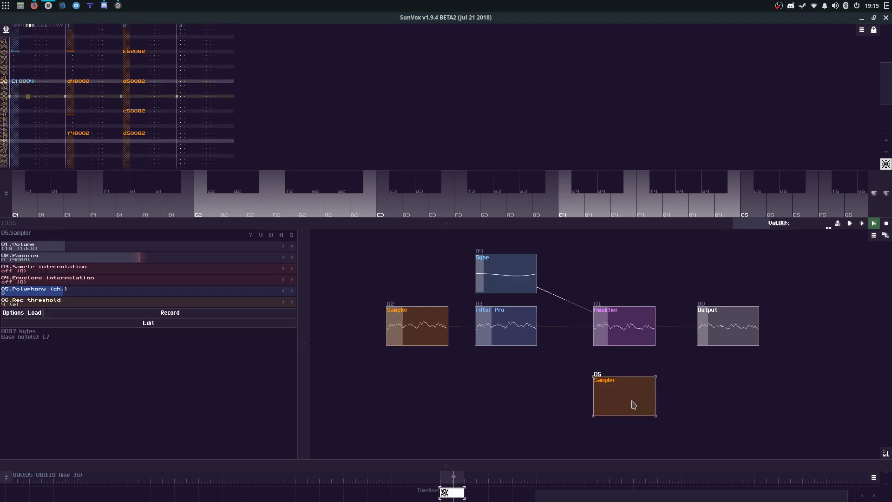
# Step: Load bdrum002.xi from kiarchive/CATEGORY/PERCUSS/BDRUM/STANDARD/STD01 into the duplicated Sampler
pyautogui.click(38, 313)
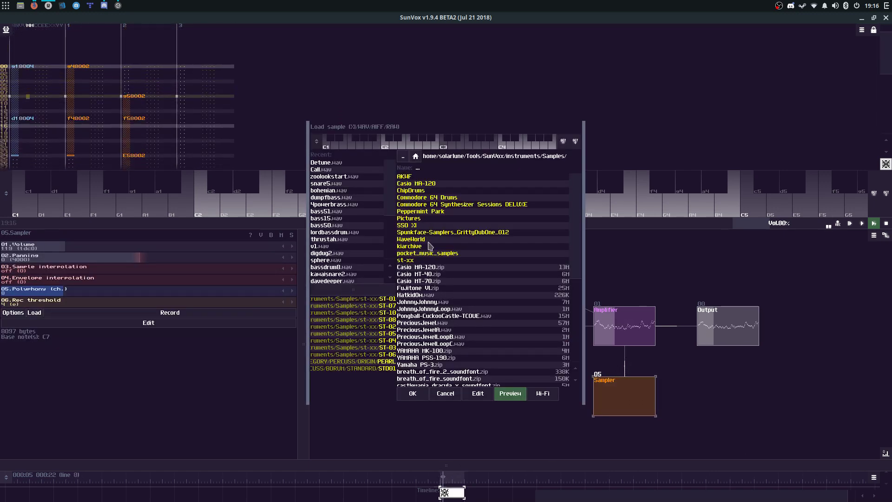
pyautogui.click(429, 246)
pyautogui.click(423, 185)
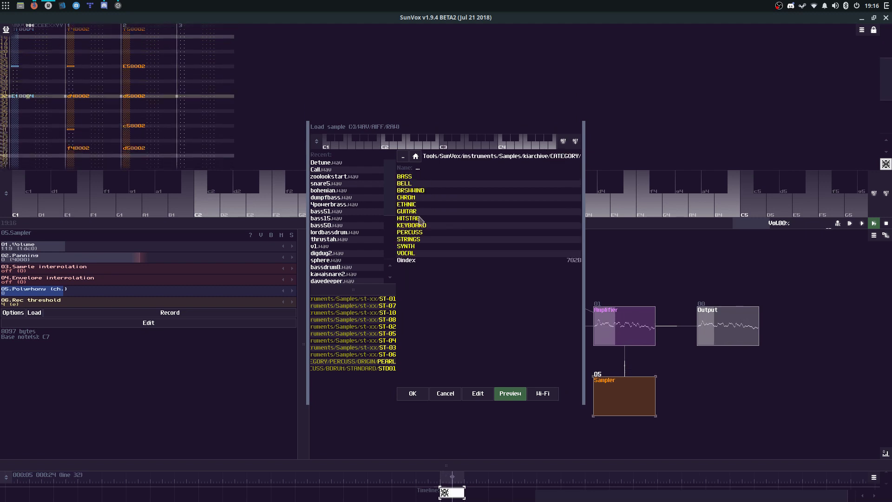
pyautogui.click(421, 232)
pyautogui.click(422, 196)
pyautogui.click(424, 198)
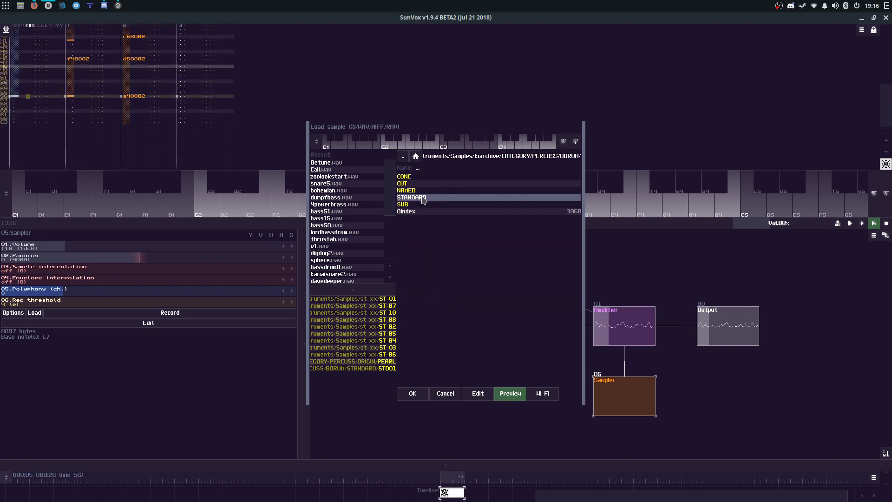
pyautogui.click(422, 177)
pyautogui.click(422, 190)
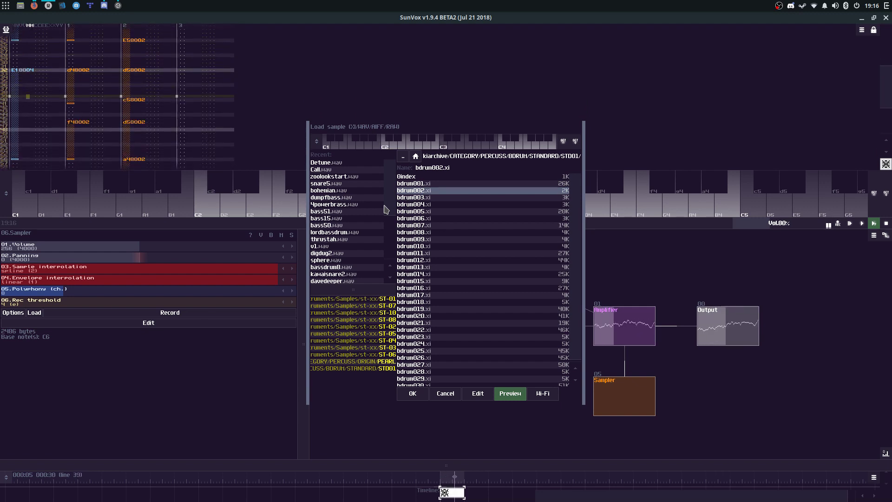
pyautogui.press('Return')
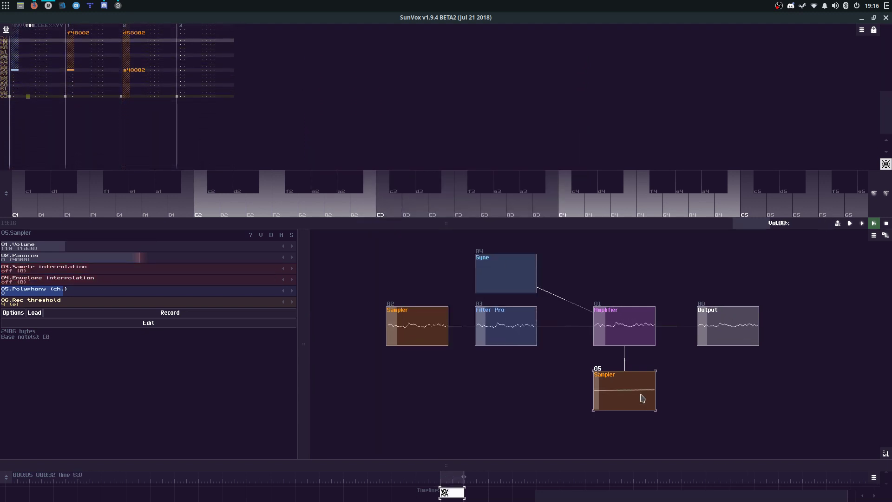
# Step: Reset the bass drum Sampler's relative note to 0 in its module properties
pyautogui.doubleClick(612, 385)
pyautogui.moveTo(449, 248); pyautogui.dragTo(455, 248)
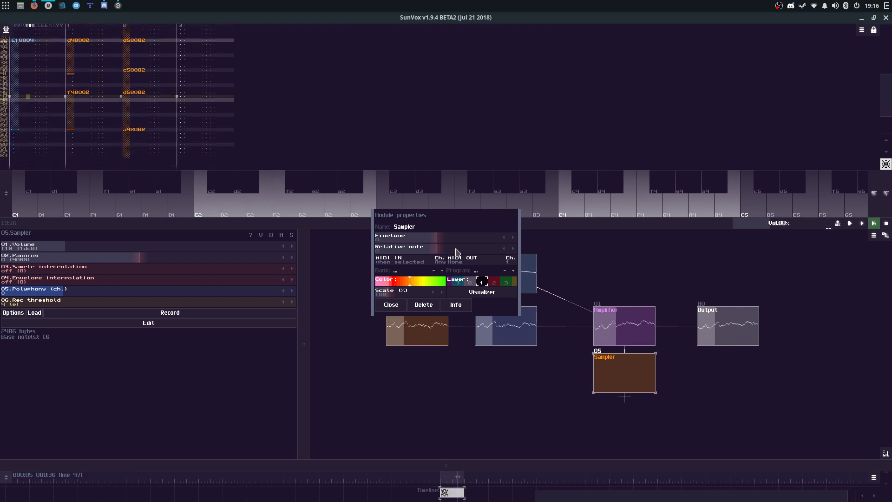
pyautogui.click(395, 306)
# Step: Move Output farther from the Amplifier and insert a duplicate Amplifier in the signal chain between them
pyautogui.moveTo(703, 391); pyautogui.dragTo(569, 373)
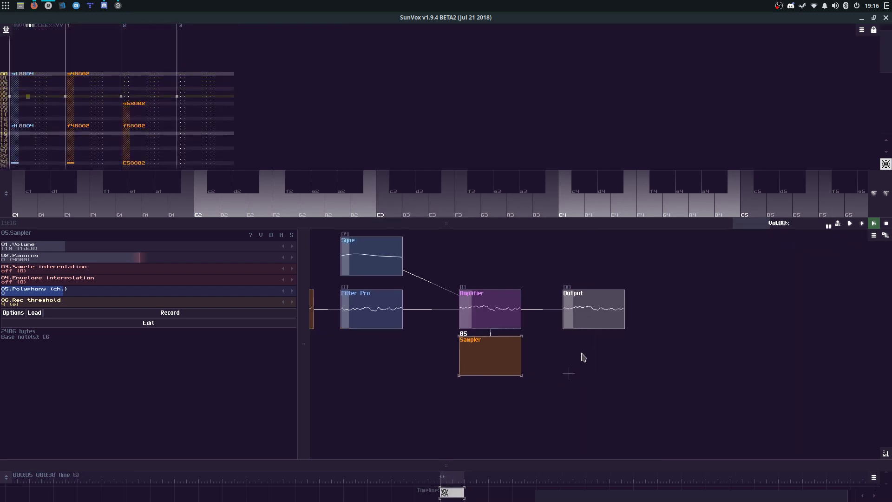
pyautogui.moveTo(603, 330); pyautogui.dragTo(691, 329)
pyautogui.click(520, 316)
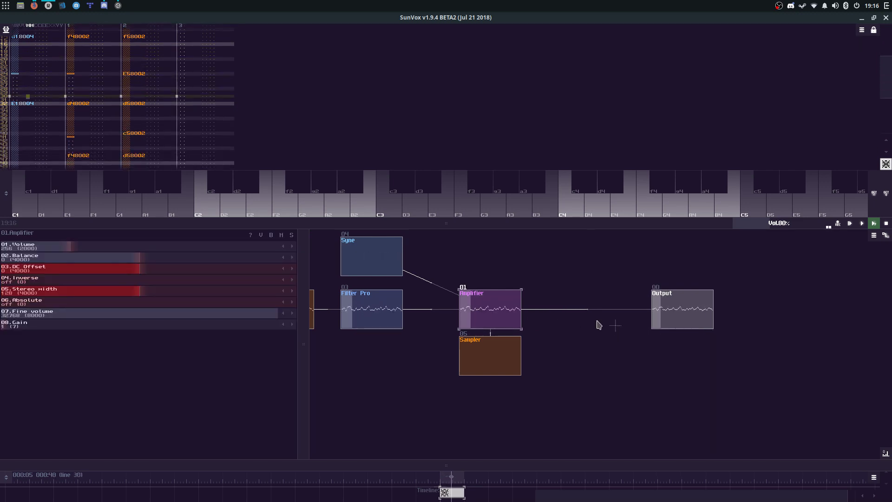
pyautogui.hotkey('ctrl', 'v')
pyautogui.moveTo(479, 307); pyautogui.dragTo(582, 317)
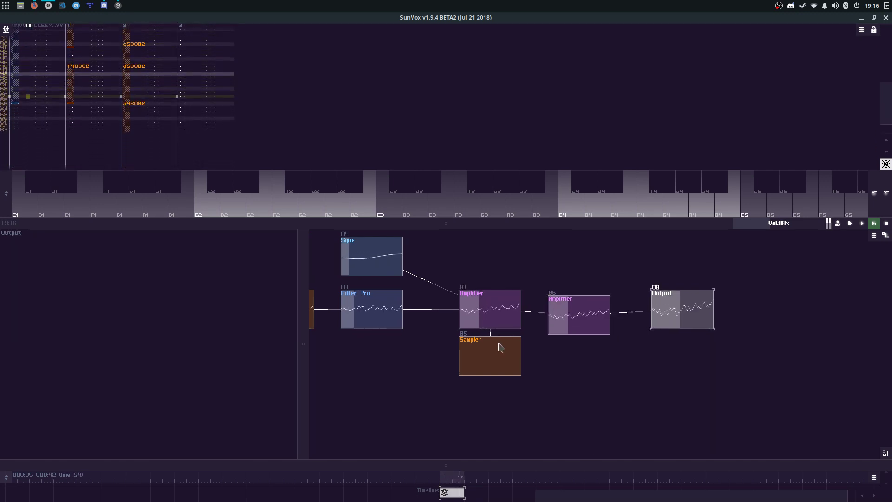
# Step: Place the bass drum Sampler beneath the second Amplifier, route it into that Amplifier and align the Amplifier with the chain
pyautogui.click(483, 359)
pyautogui.moveTo(493, 361); pyautogui.dragTo(578, 361)
pyautogui.moveTo(587, 326); pyautogui.dragTo(586, 320)
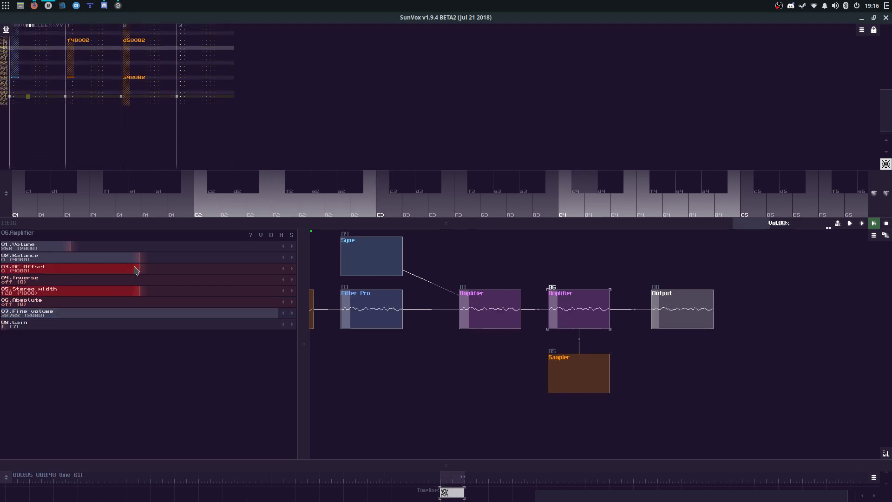
# Step: Lower the volume of the Syne bass module and reselect the melody Sampler
pyautogui.moveTo(458, 362); pyautogui.dragTo(526, 371)
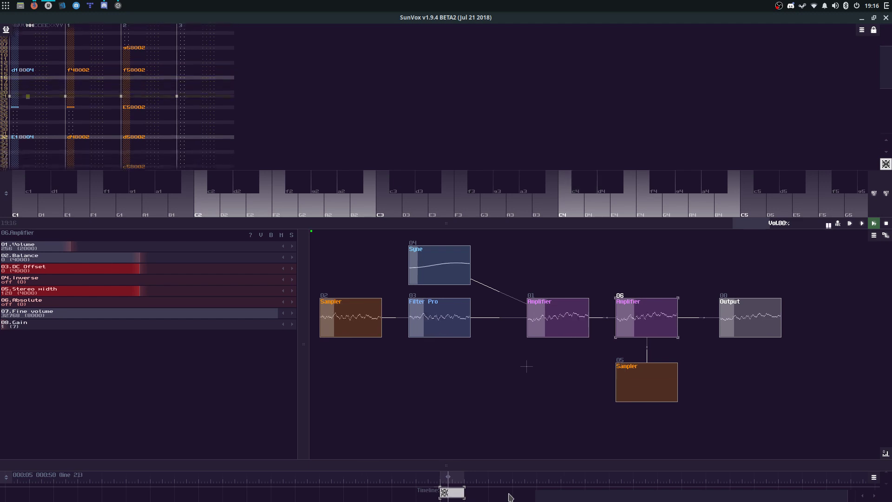
pyautogui.click(419, 275)
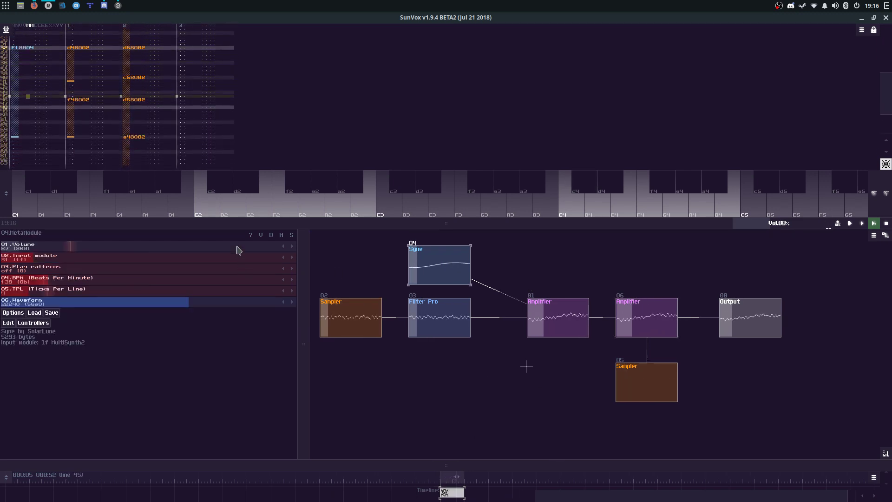
pyautogui.moveTo(238, 251); pyautogui.dragTo(161, 249)
pyautogui.click(328, 309)
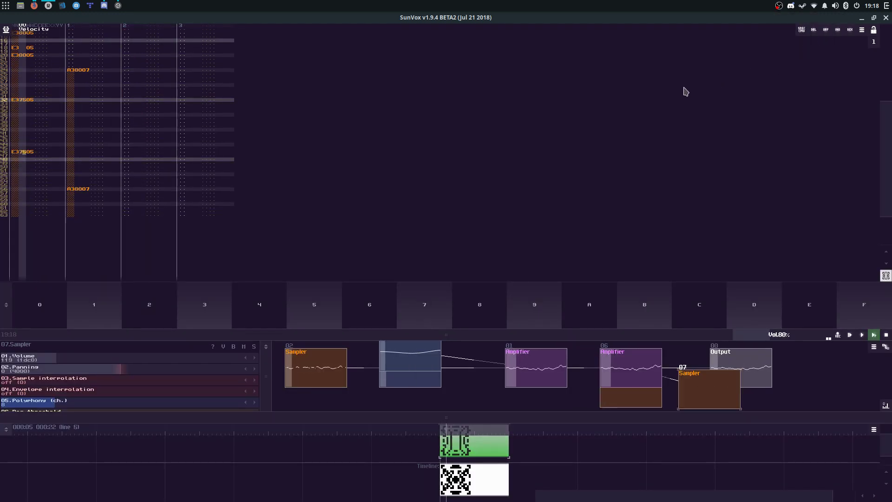
# Step: Duplicate lines 0 to 31 of the bass drum track into lines 32 to 63 of the drum pattern
pyautogui.press('space')
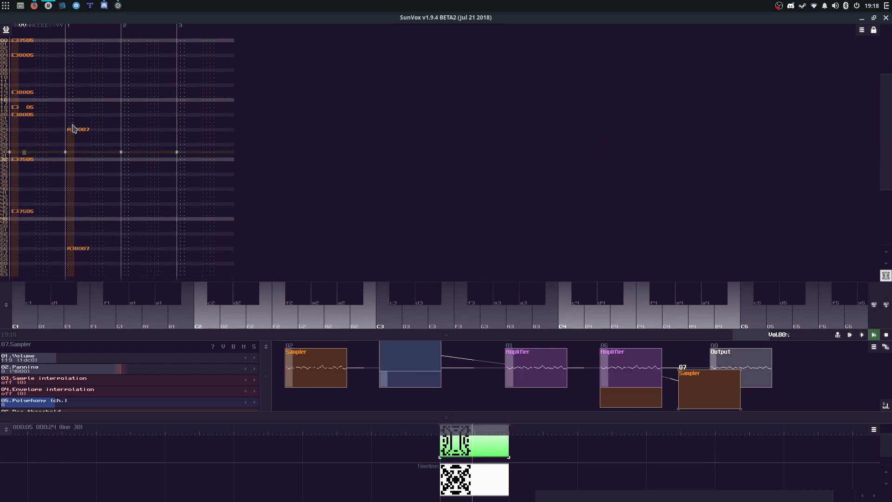
pyautogui.press('space')
pyautogui.click(99, 120)
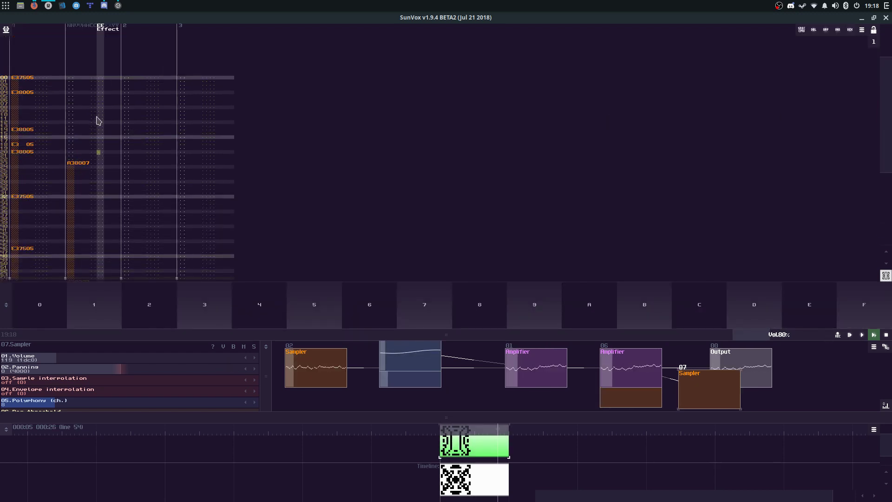
pyautogui.moveTo(15, 78); pyautogui.dragTo(29, 193)
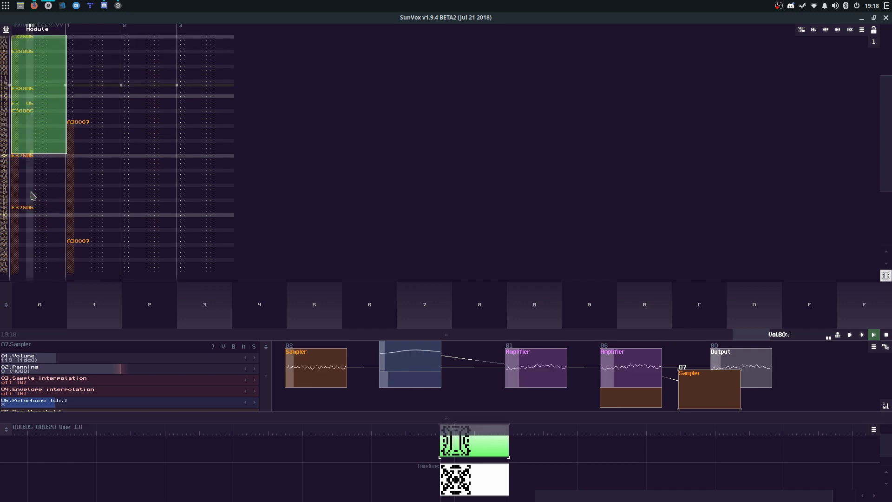
pyautogui.hotkey('ctrl', 'd')
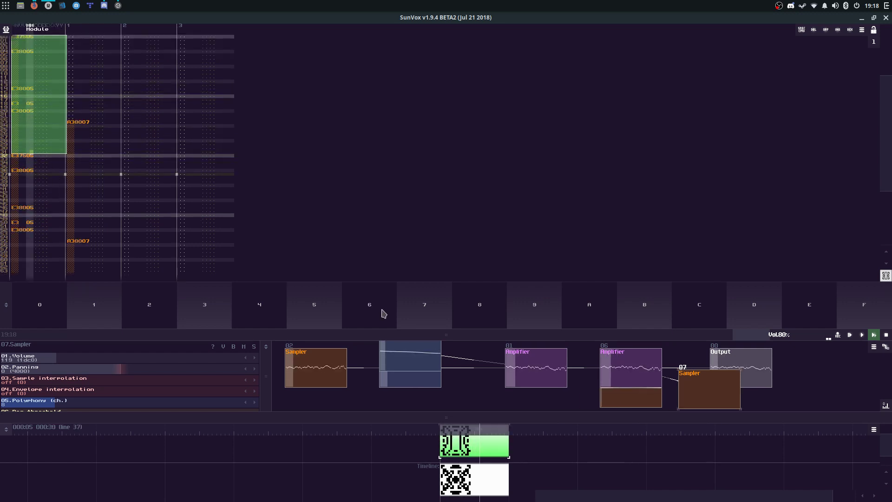
# Step: Space out the second Amplifier and Output, leaving room after the first Amplifier, and line up both drum Samplers in a row beneath the second Amplifier
pyautogui.moveTo(387, 337); pyautogui.dragTo(372, 143)
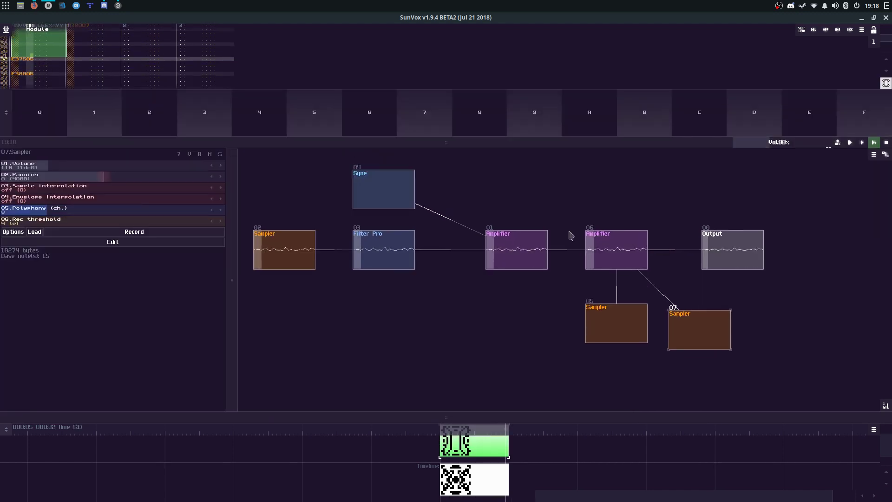
pyautogui.moveTo(612, 250); pyautogui.dragTo(645, 251)
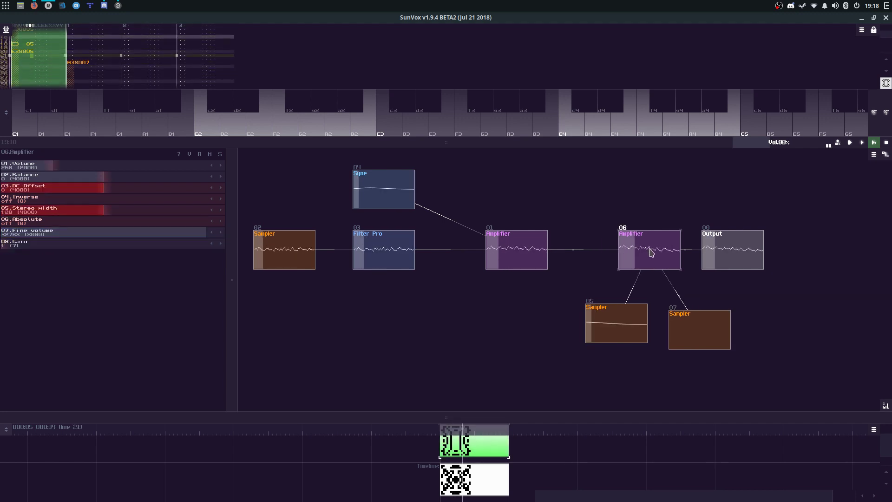
pyautogui.moveTo(725, 251); pyautogui.dragTo(791, 251)
pyautogui.moveTo(709, 321); pyautogui.dragTo(743, 322)
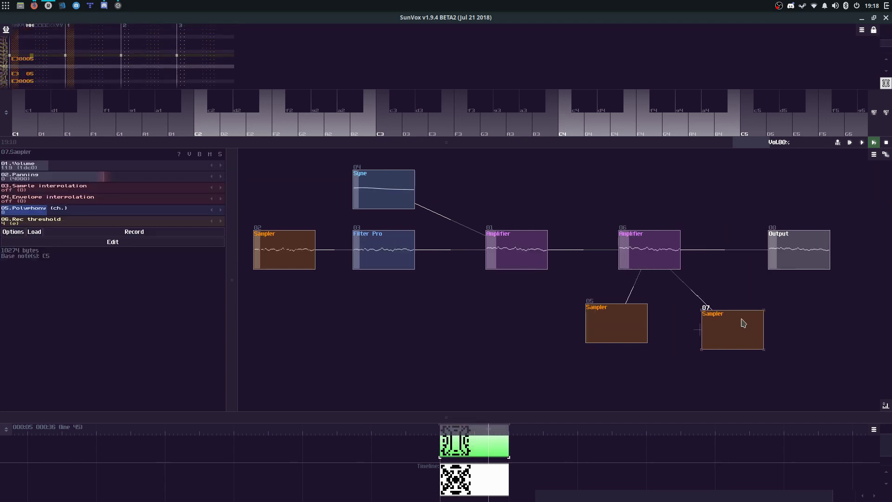
pyautogui.moveTo(633, 336); pyautogui.dragTo(669, 348)
pyautogui.moveTo(647, 253); pyautogui.dragTo(698, 253)
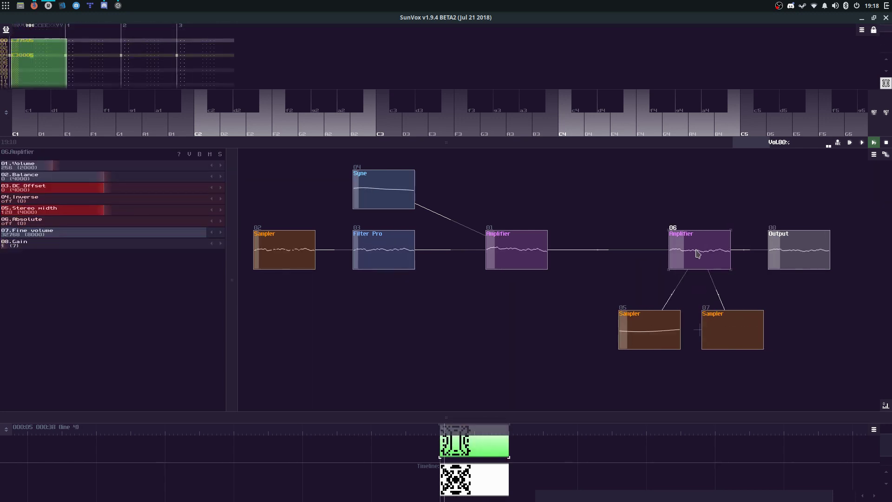
pyautogui.moveTo(646, 346); pyautogui.dragTo(679, 346)
pyautogui.moveTo(757, 334); pyautogui.dragTo(774, 334)
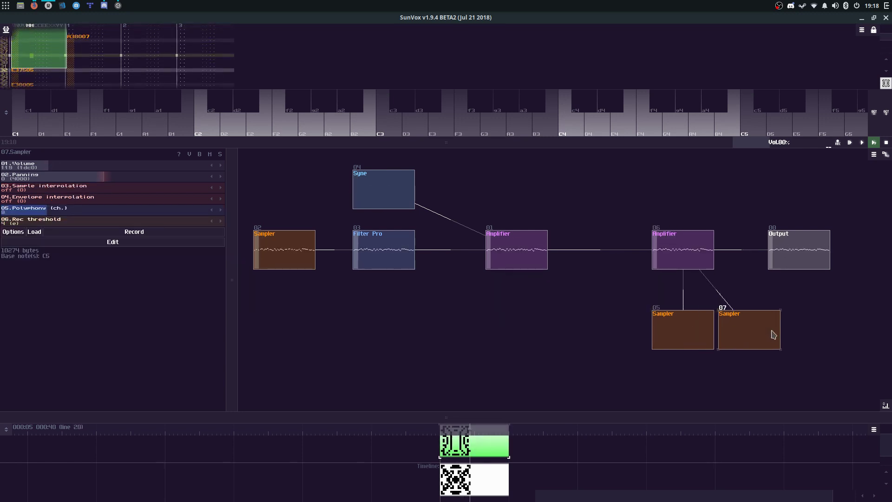
# Step: Add a Compressor and insert it in line between the two Amplifiers in the signal chain
pyautogui.doubleClick(596, 254)
pyautogui.doubleClick(412, 210)
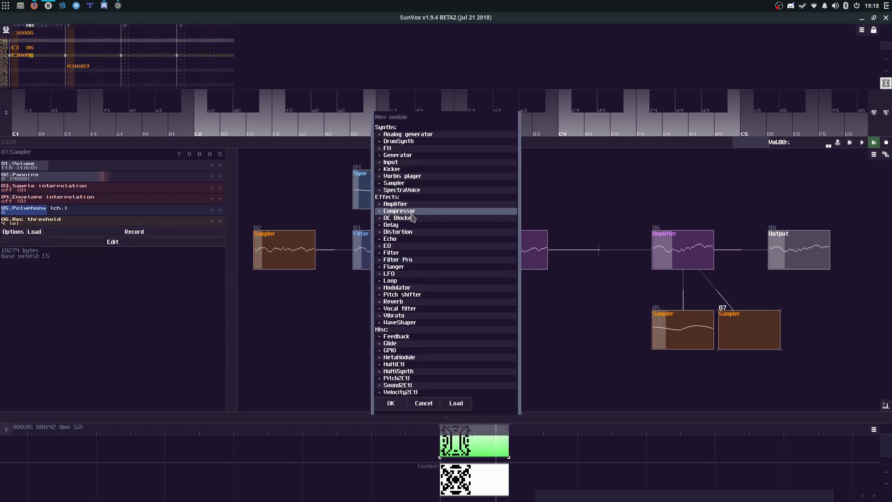
pyautogui.moveTo(700, 265); pyautogui.dragTo(688, 261)
pyautogui.moveTo(676, 259); pyautogui.dragTo(523, 257)
pyautogui.moveTo(587, 262); pyautogui.dragTo(589, 263)
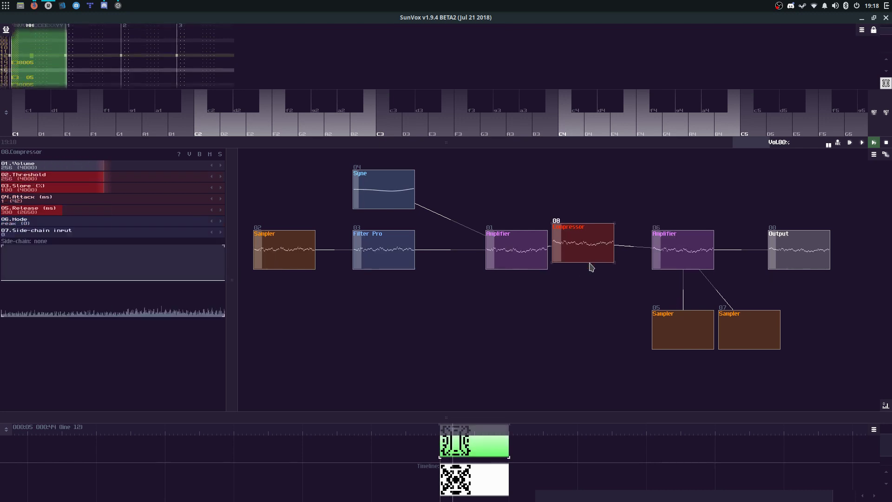
# Step: Add an Amplifier beneath the Compressor, route the bass drum Sampler through it and make it the Compressor's side-chain input
pyautogui.doubleClick(593, 330)
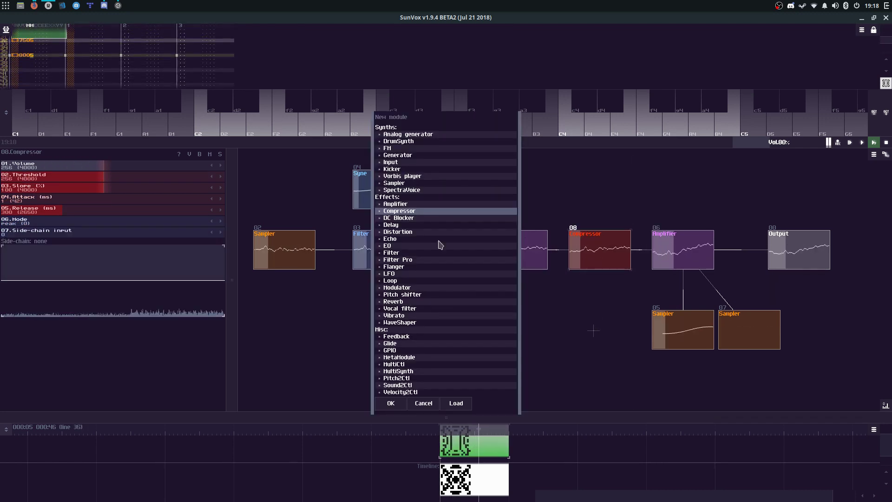
pyautogui.click(437, 208)
pyautogui.doubleClick(437, 208)
pyautogui.moveTo(583, 329); pyautogui.dragTo(590, 241)
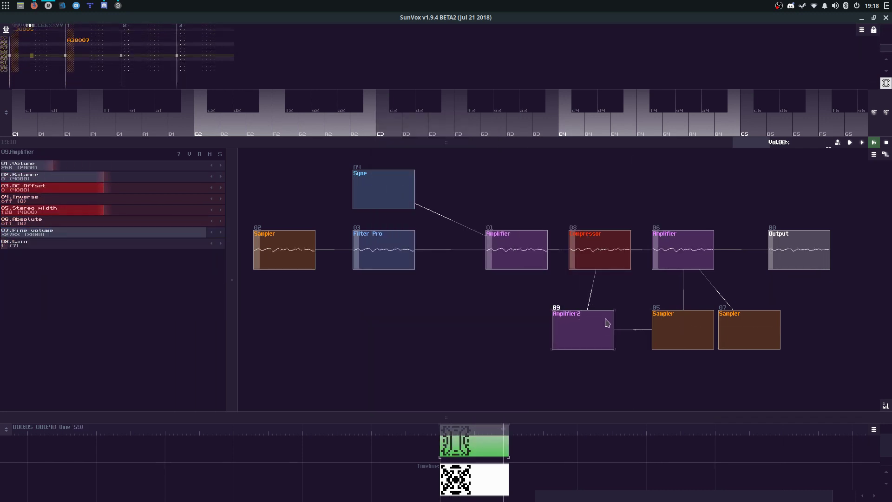
pyautogui.moveTo(607, 323); pyautogui.dragTo(624, 322)
pyautogui.click(607, 265)
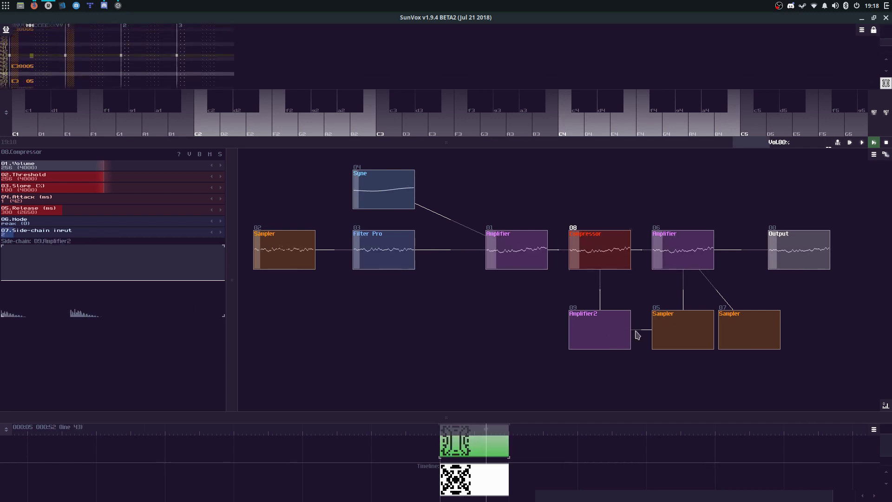
# Step: Set the bass drum Sampler's volume to 256 and the neighbouring drum Sampler's volume to 258
pyautogui.click(684, 339)
pyautogui.moveTo(106, 164); pyautogui.dragTo(146, 170)
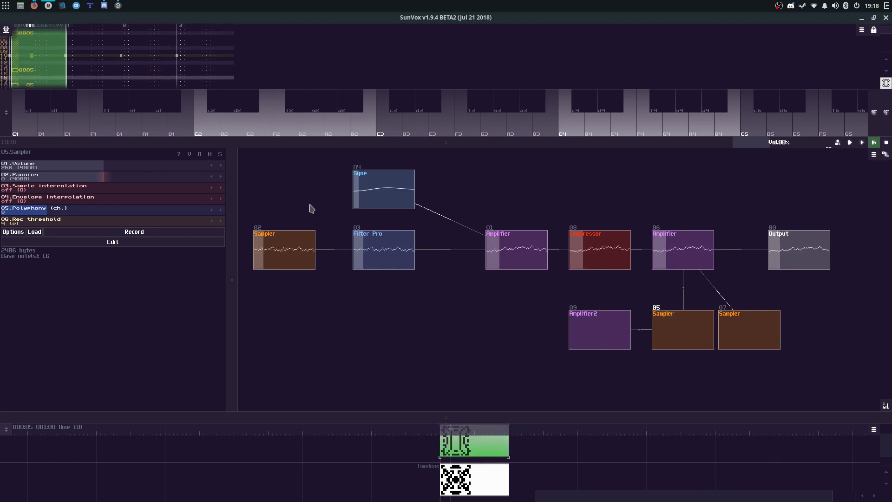
pyautogui.moveTo(76, 167); pyautogui.dragTo(131, 169)
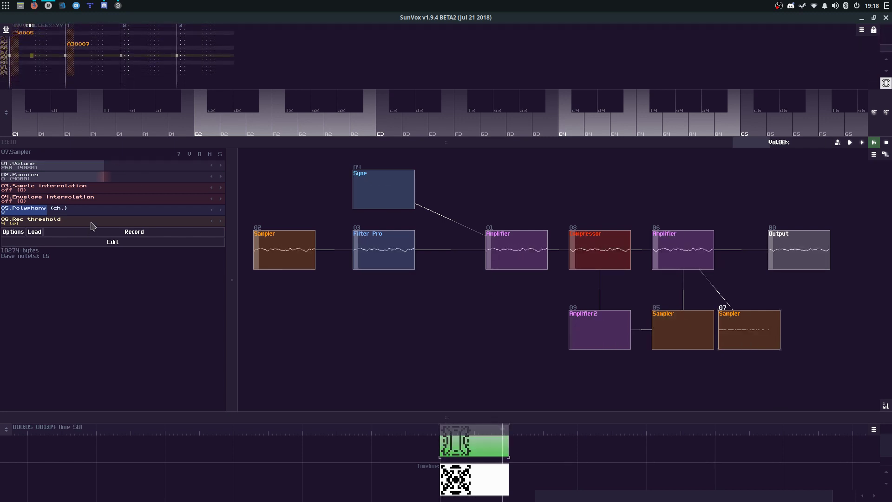
# Step: Save the project as Paint.sunvox in the My Songs/EPs/Stopwatch folder
pyautogui.hotkey('ctrl', 's')
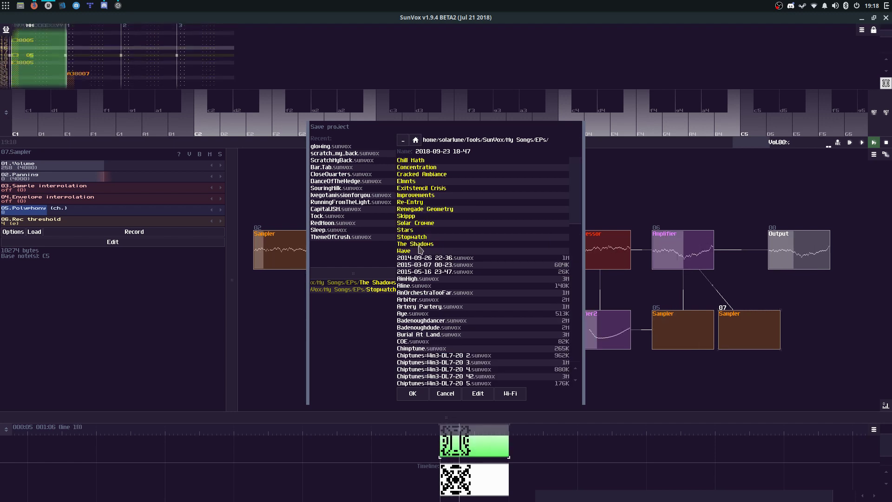
pyautogui.click(420, 245)
pyautogui.click(403, 140)
pyautogui.click(427, 251)
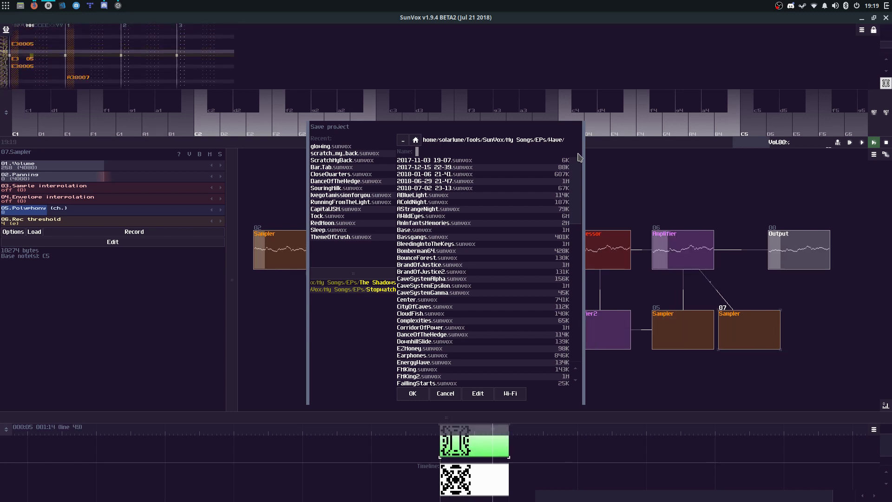
pyautogui.click(404, 142)
pyautogui.click(427, 237)
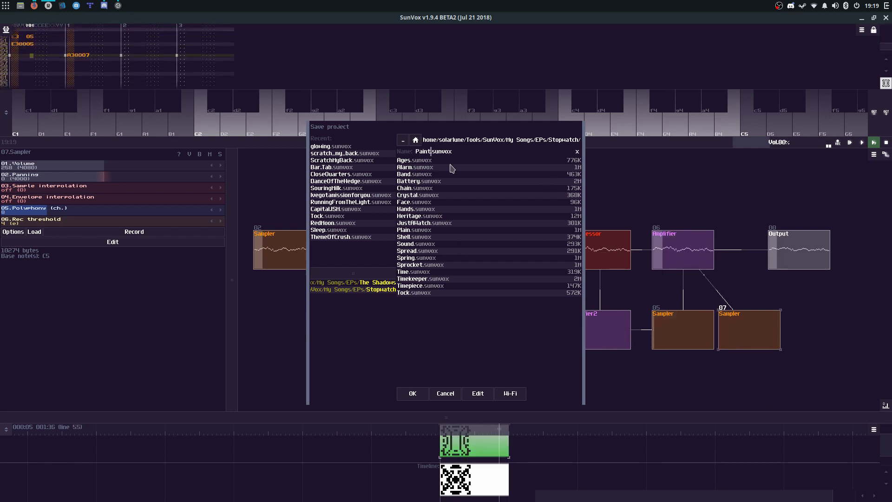
pyautogui.click(413, 393)
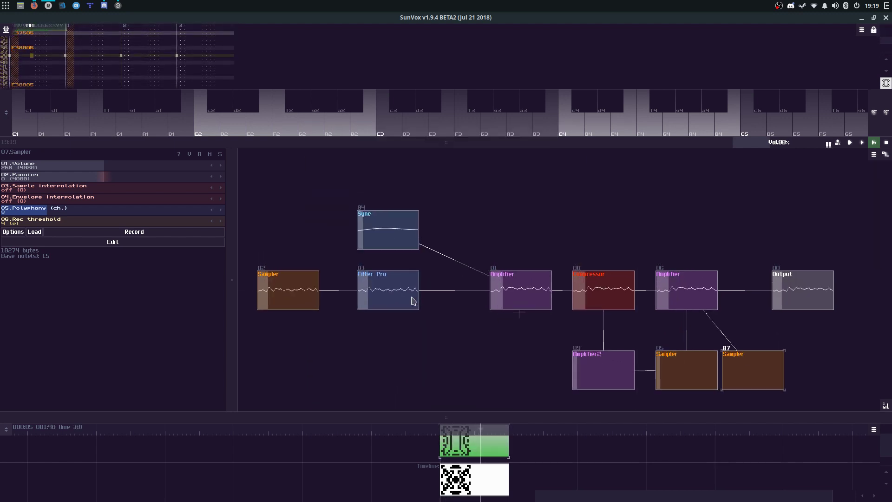
# Step: Set the Filter Pro after the melody Sampler to type HP with a frequency of 3496 Hz
pyautogui.click(412, 302)
pyautogui.click(104, 176)
pyautogui.moveTo(159, 188); pyautogui.dragTo(50, 201)
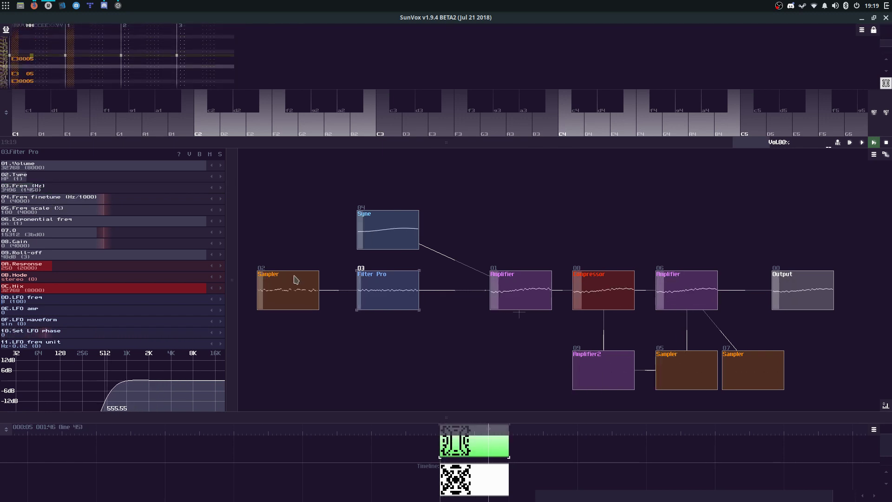
# Step: Enter an A3 note with velocity 80 for module 07 on line 61 of the drum pattern's second track
pyautogui.press('space')
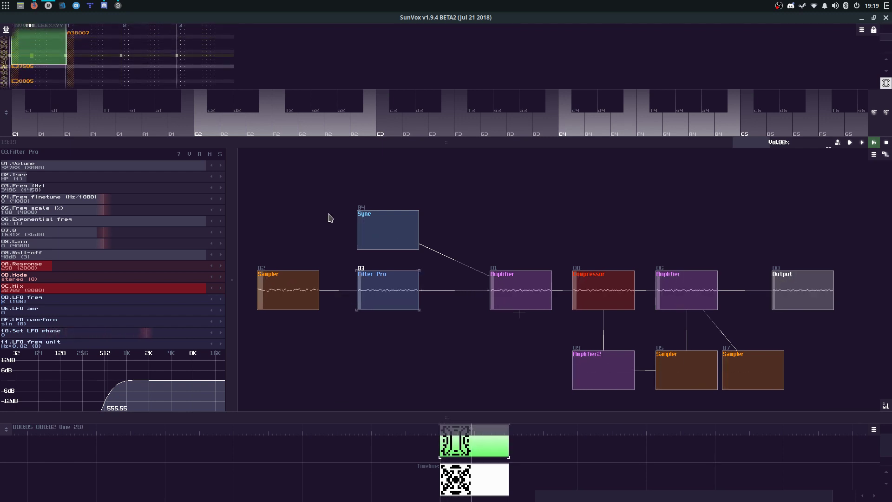
pyautogui.moveTo(350, 143); pyautogui.dragTo(352, 157)
pyautogui.moveTo(369, 283); pyautogui.dragTo(368, 375)
pyautogui.press('space')
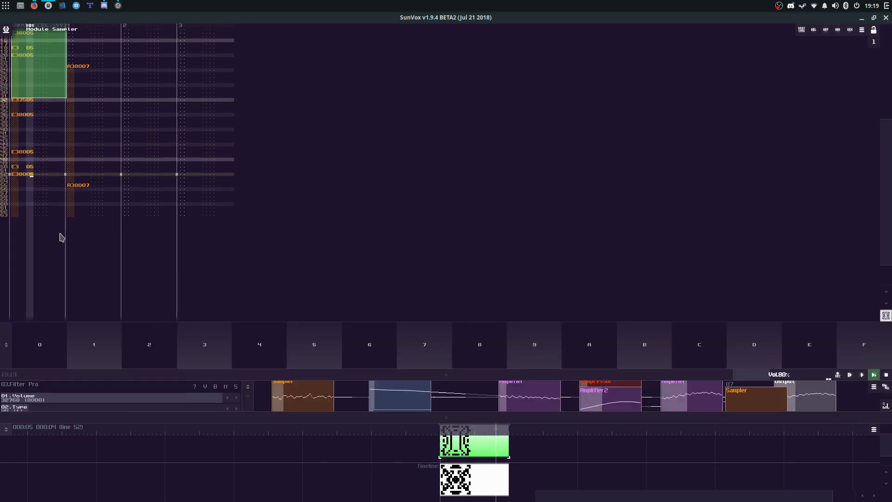
pyautogui.click(81, 187)
pyautogui.click(81, 185)
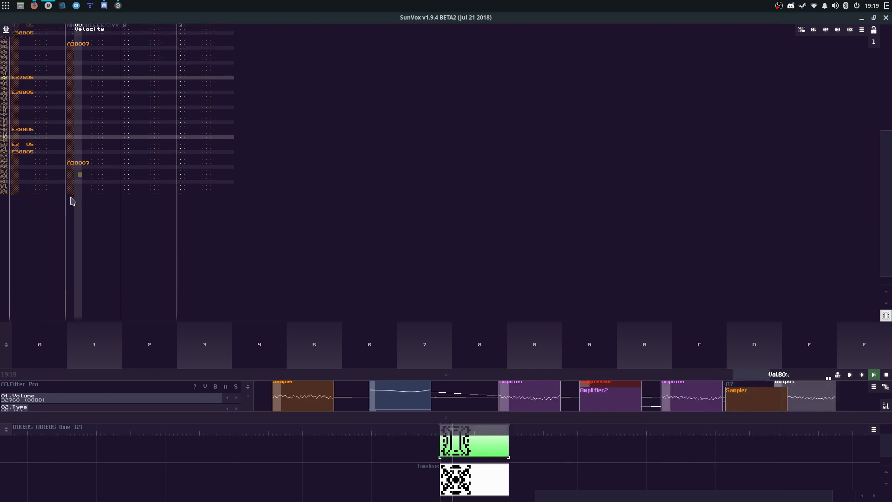
pyautogui.press('Down')
pyautogui.press('Down')
pyautogui.press('Down')
pyautogui.write('A38007')
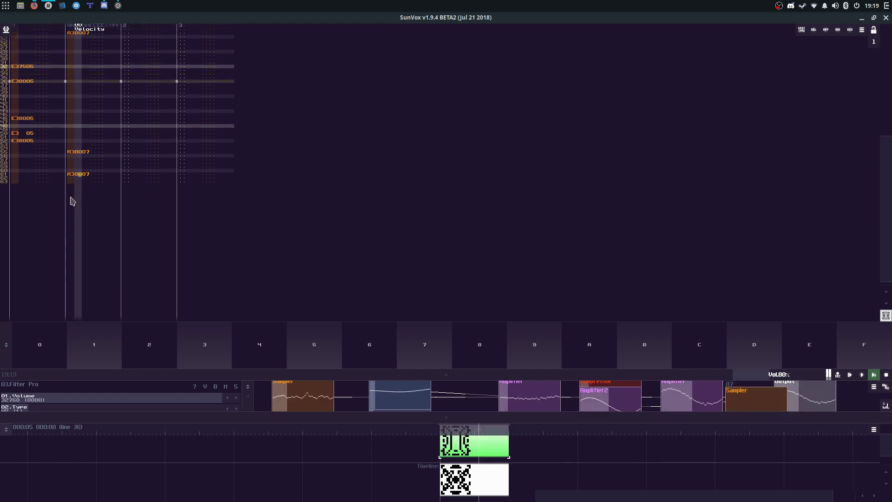
# Step: Copy the bass drum note from line 46 and paste it on lines 40, 42 and 44 of the first track
pyautogui.moveTo(28, 118); pyautogui.dragTo(32, 118)
pyautogui.hotkey('ctrl', 'c')
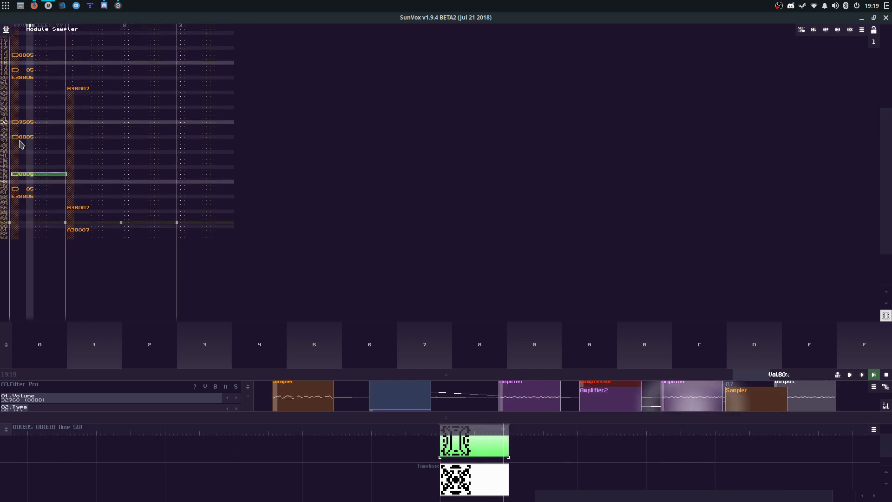
pyautogui.click(21, 155)
pyautogui.press('Up')
pyautogui.hotkey('ctrl', 'v')
pyautogui.press('Down')
pyautogui.press('Down')
pyautogui.hotkey('ctrl', 'v')
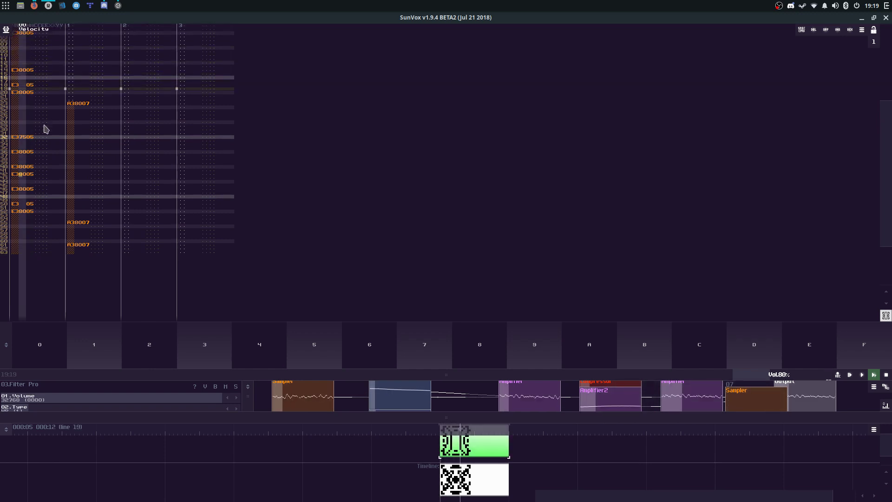
pyautogui.press('Down')
pyautogui.press('Down')
pyautogui.hotkey('ctrl', 'v')
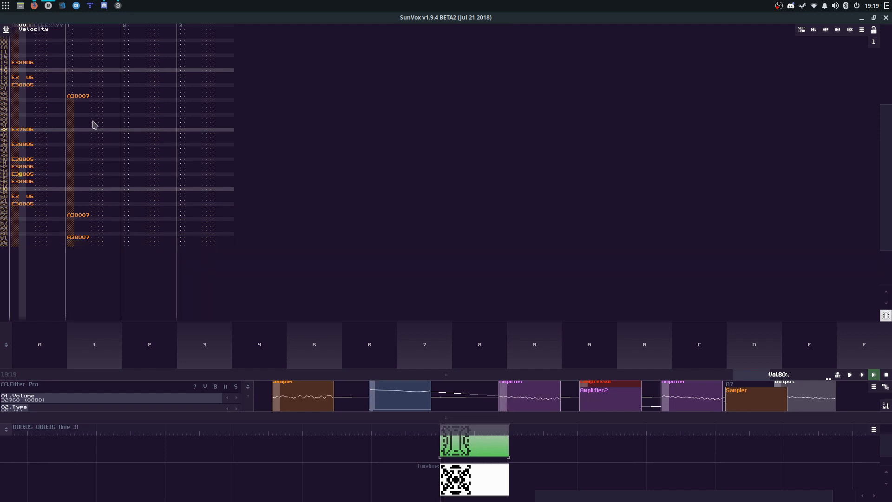
# Step: Duplicate the melody Sampler and route the copy into the first Amplifier
pyautogui.press('space')
pyautogui.moveTo(451, 371); pyautogui.dragTo(432, 192)
pyautogui.click(304, 313)
pyautogui.hotkey('ctrl', 'v')
pyautogui.moveTo(512, 255); pyautogui.dragTo(522, 317)
pyautogui.moveTo(470, 197); pyautogui.dragTo(436, 403)
# Step: Delete the bass drum note on line 44 and move the one on line 42 to line 43
pyautogui.press('space')
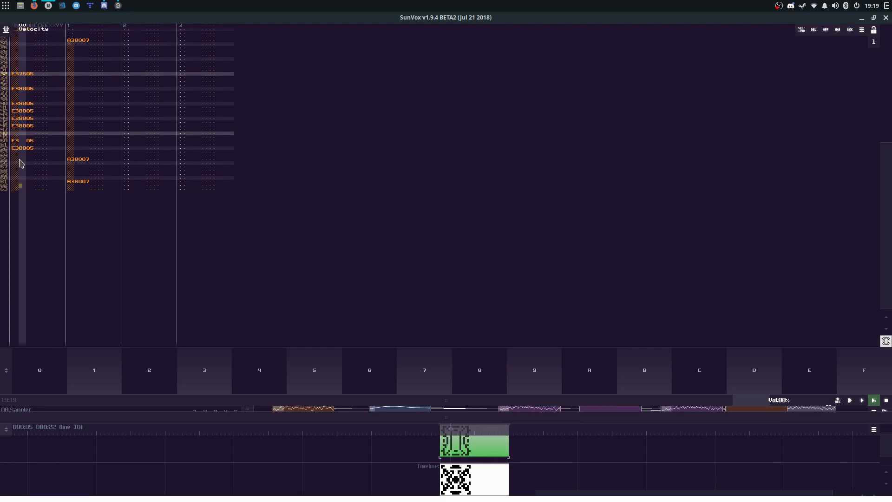
pyautogui.click(18, 119)
pyautogui.press('Delete')
pyautogui.click(35, 159)
pyautogui.click(21, 203)
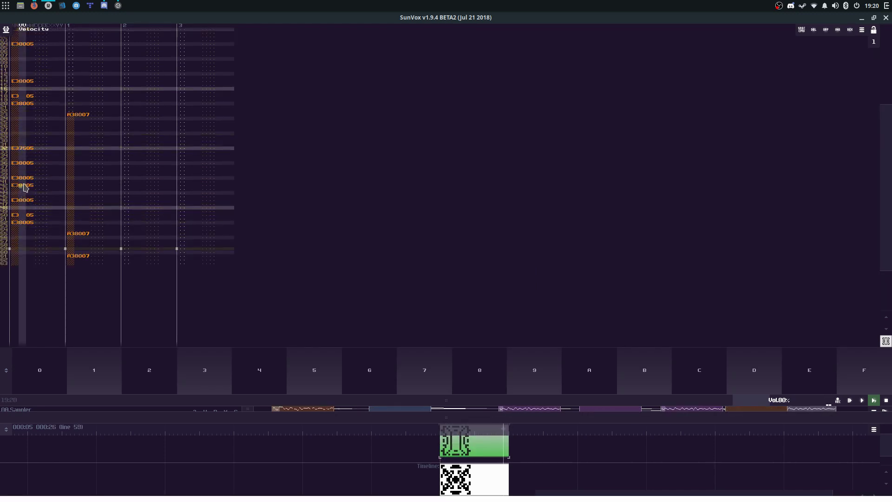
pyautogui.moveTo(36, 185); pyautogui.dragTo(49, 190)
pyautogui.press('Delete')
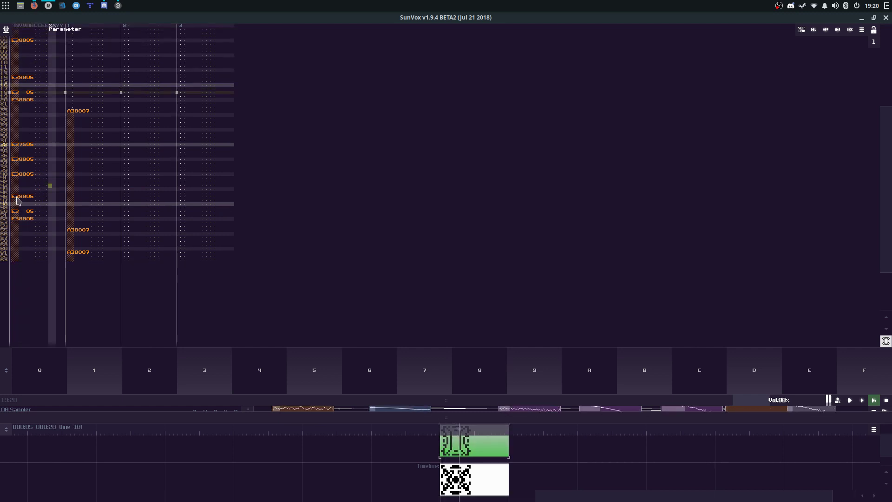
pyautogui.hotkey('ctrl', 'v')
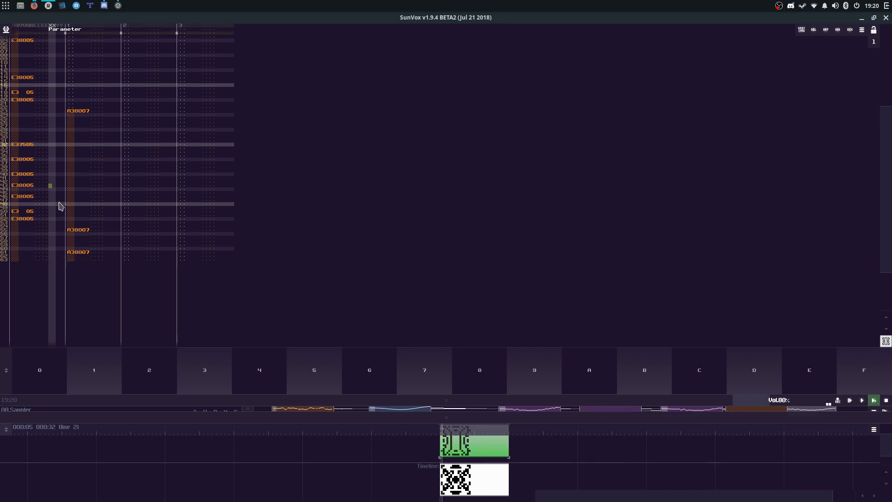
# Step: Undo the last bass drum note move, and delete the second track's note on line 55 and the first track's note on line 40
pyautogui.hotkey('ctrl', 'z')
pyautogui.hotkey('ctrl', 'z')
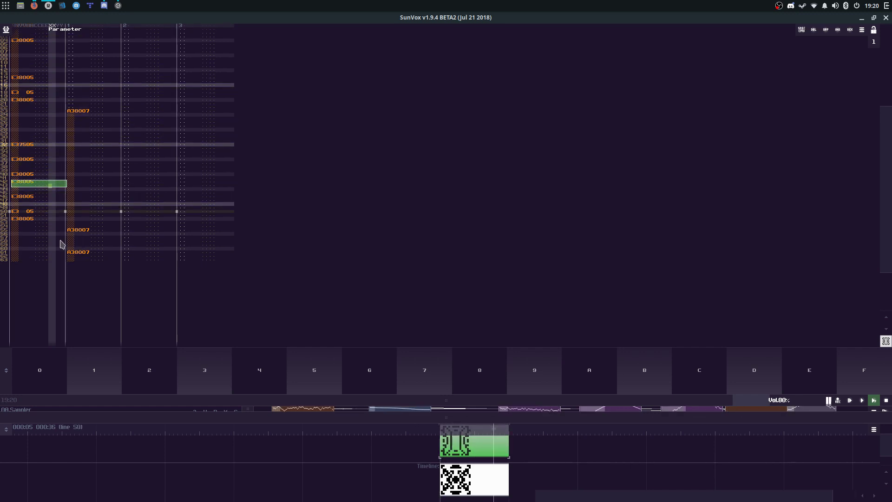
pyautogui.click(76, 234)
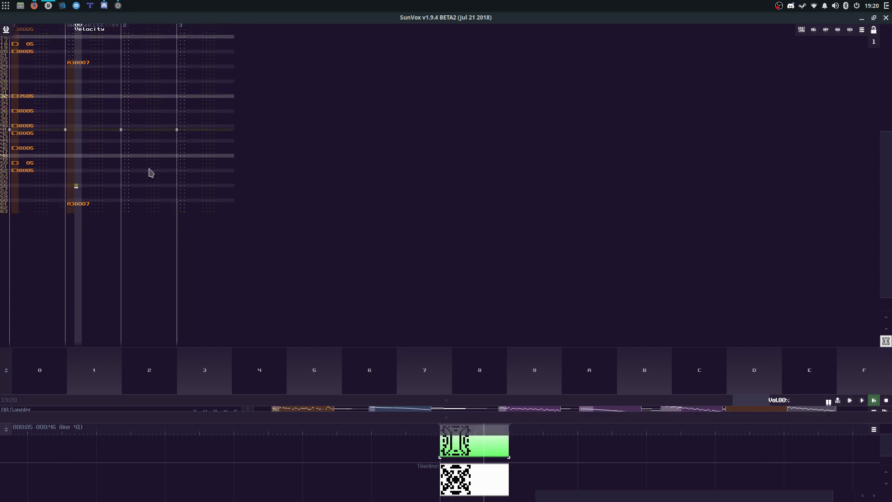
pyautogui.click(33, 124)
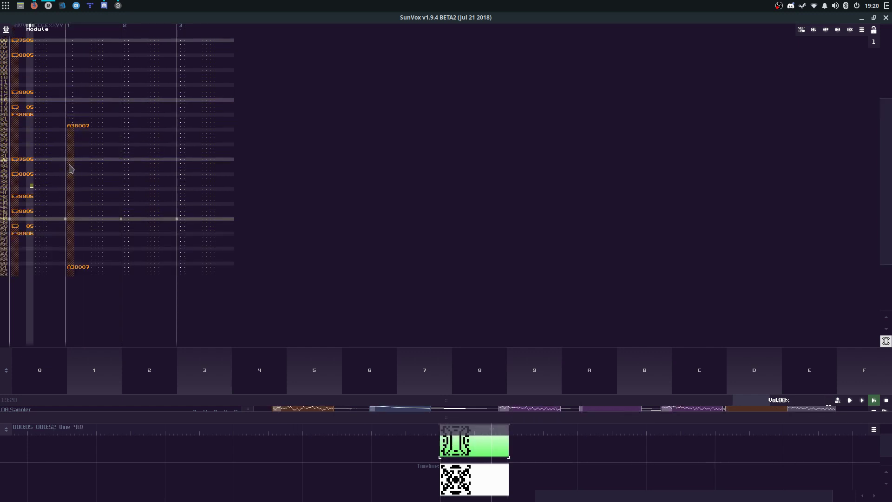
# Step: Add an Analog generator module above the first Amplifier and connect it to that Amplifier
pyautogui.click(400, 409)
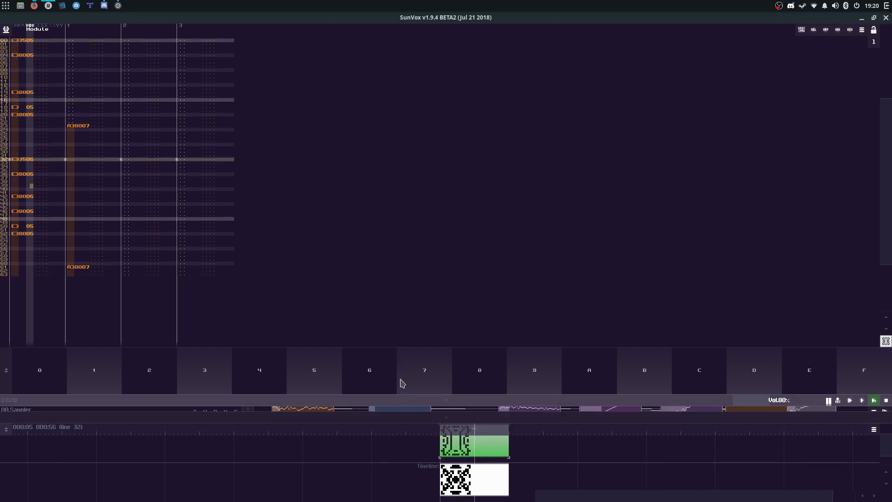
pyautogui.doubleClick(502, 262)
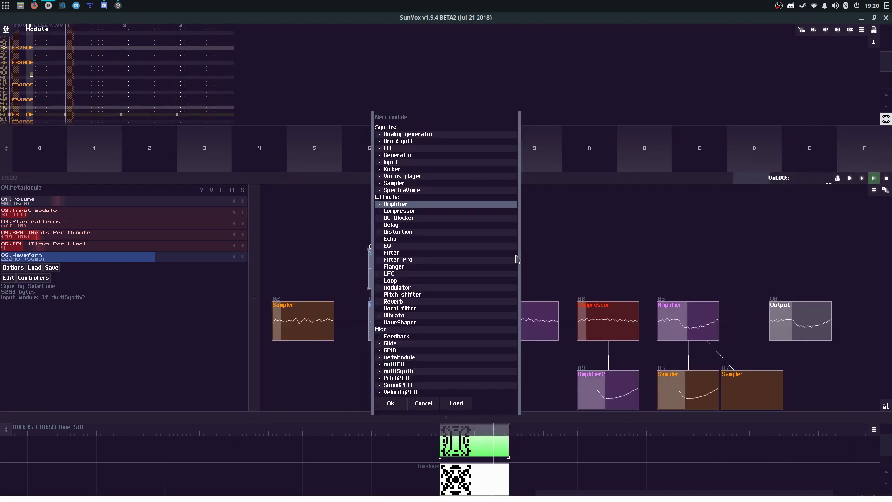
pyautogui.doubleClick(452, 139)
pyautogui.moveTo(511, 251); pyautogui.dragTo(529, 319)
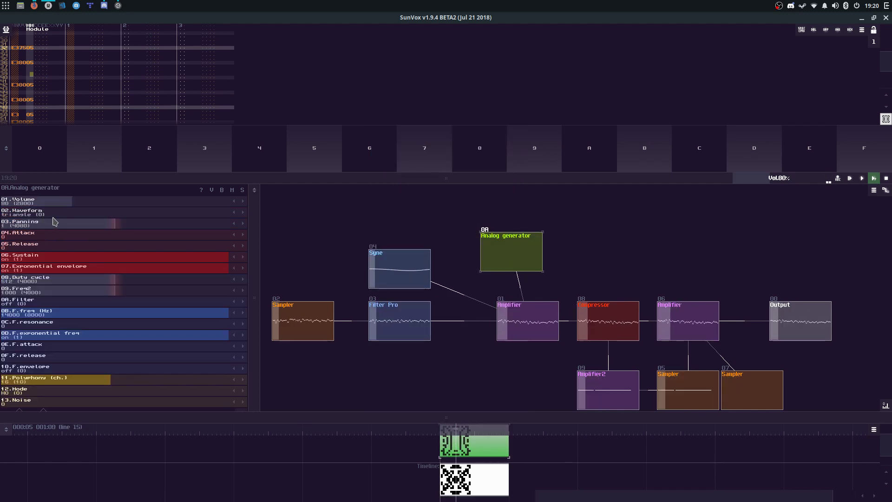
# Step: Set the Analog generator's waveform to square and its volume to 17
pyautogui.scroll(2, 53, 220)
pyautogui.scroll(1, 55, 215)
pyautogui.scroll(-1, 52, 224)
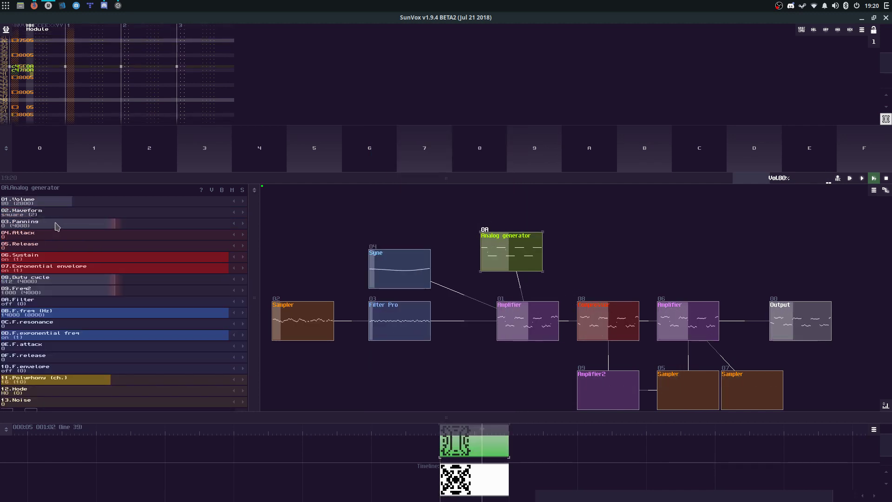
pyautogui.moveTo(73, 204); pyautogui.dragTo(22, 219)
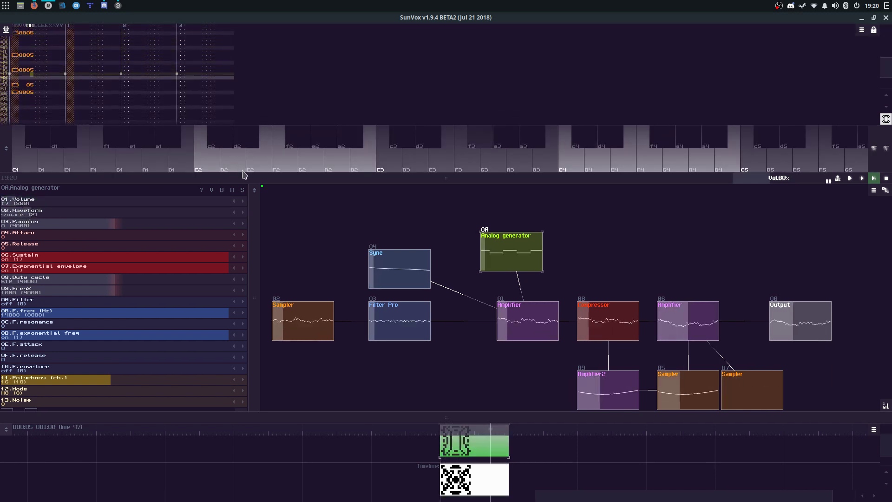
# Step: Transpose the bass note on line 32 of the melody pattern's first track up by one semitone
pyautogui.click(453, 478)
pyautogui.moveTo(404, 177); pyautogui.dragTo(431, 317)
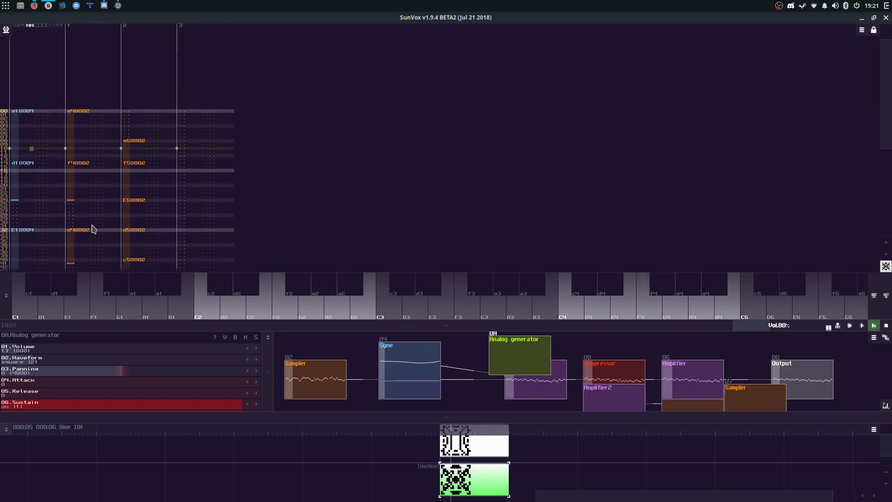
pyautogui.moveTo(35, 219); pyautogui.dragTo(34, 259)
pyautogui.rightClick(54, 205)
pyautogui.click(65, 257)
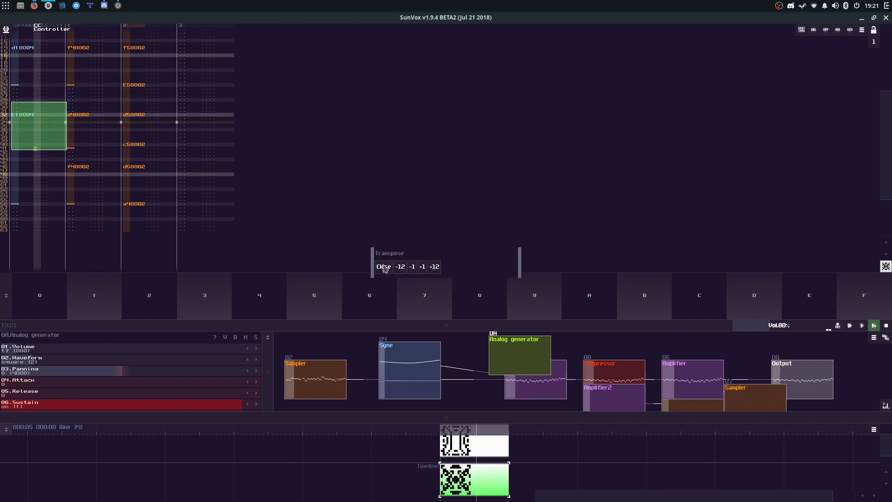
pyautogui.click(383, 270)
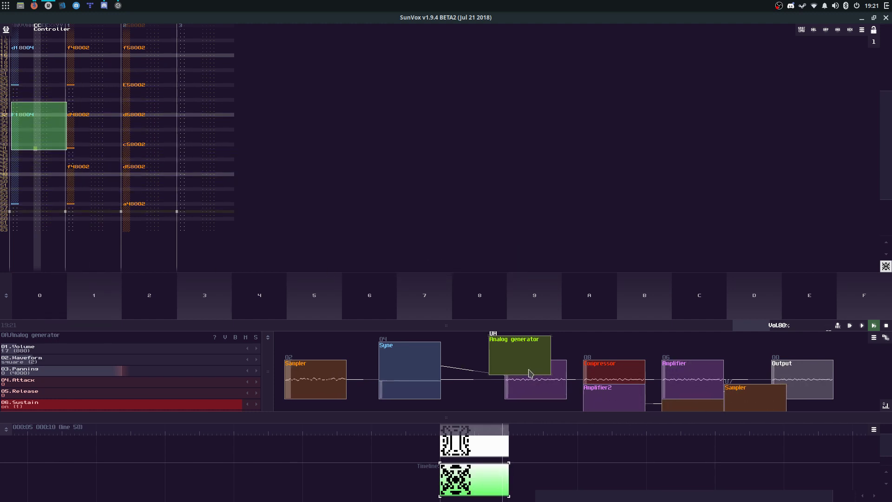
pyautogui.click(529, 374)
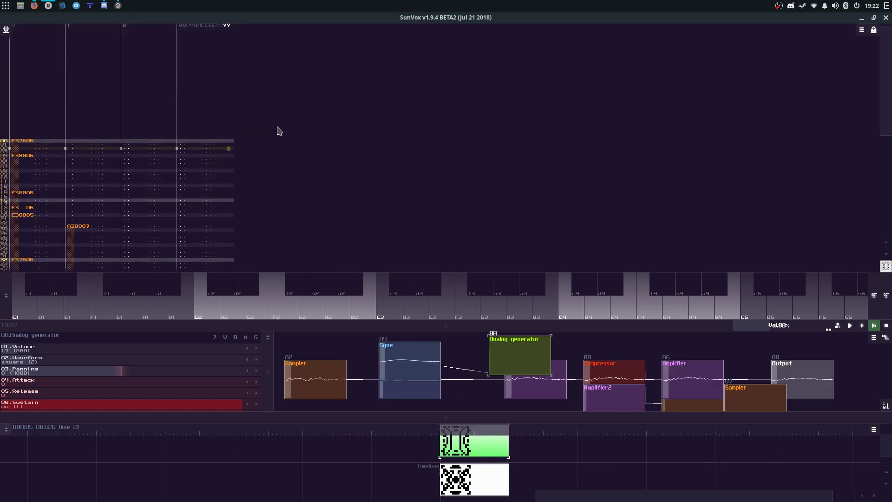
# Step: Copy the A3 note from line 23 of the drum pattern's second track to line 7 and play the result
pyautogui.click(490, 485)
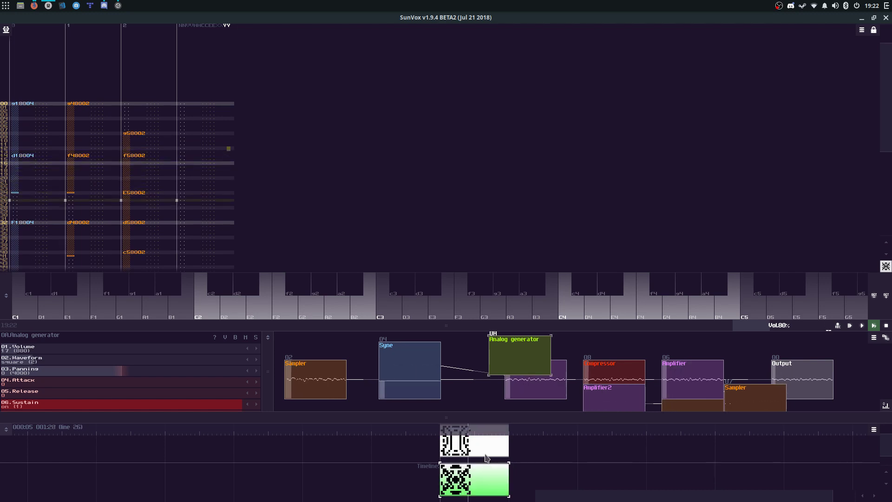
pyautogui.click(487, 455)
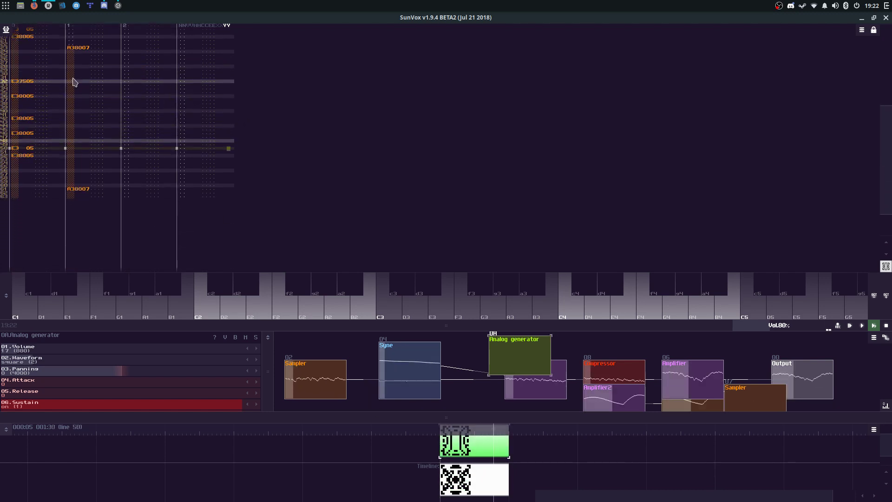
pyautogui.click(76, 50)
pyautogui.click(84, 141)
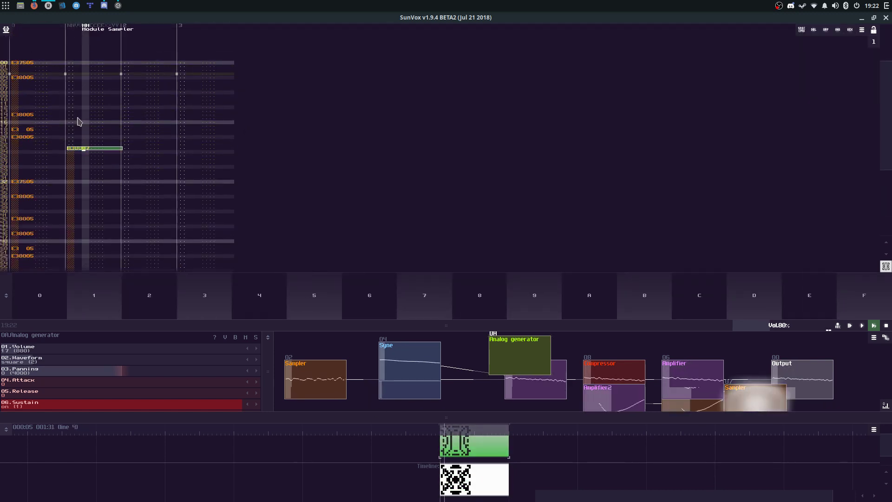
pyautogui.click(80, 90)
pyautogui.hotkey('ctrl', 'v')
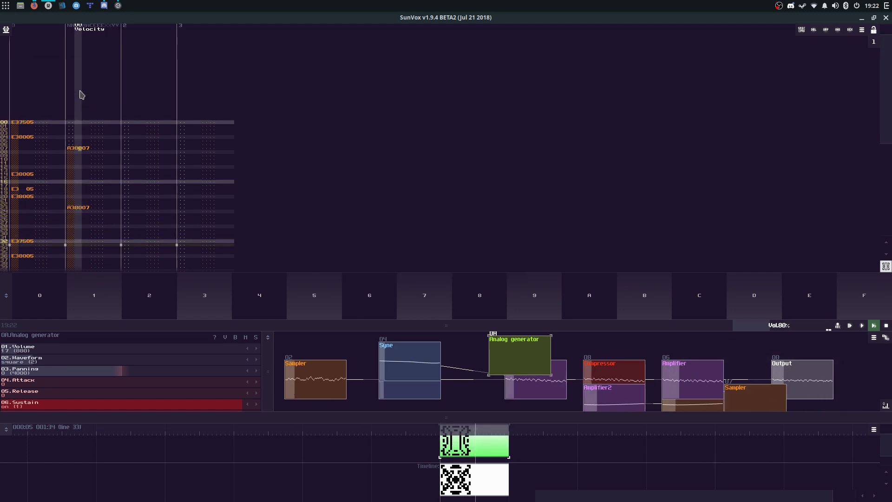
pyautogui.press('space')
pyautogui.press('space')
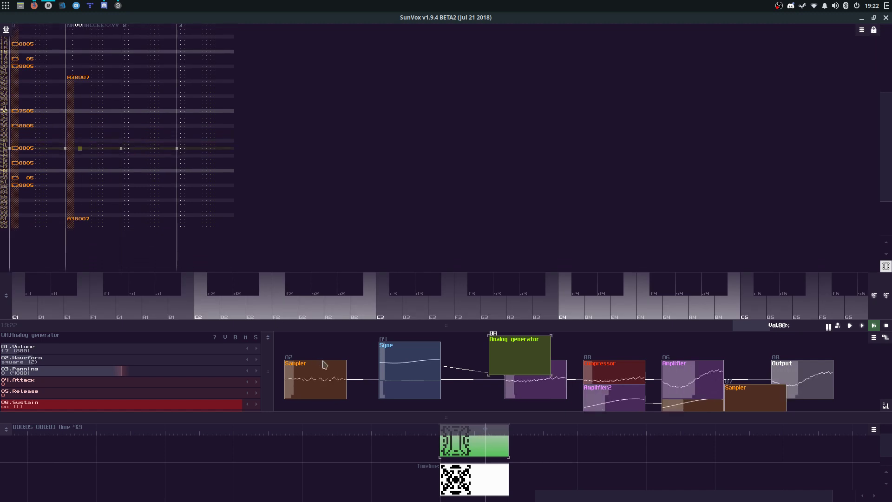
# Step: Copy the entire content of the melody pattern and extend the pattern to 128 lines
pyautogui.click(460, 479)
pyautogui.click(195, 83)
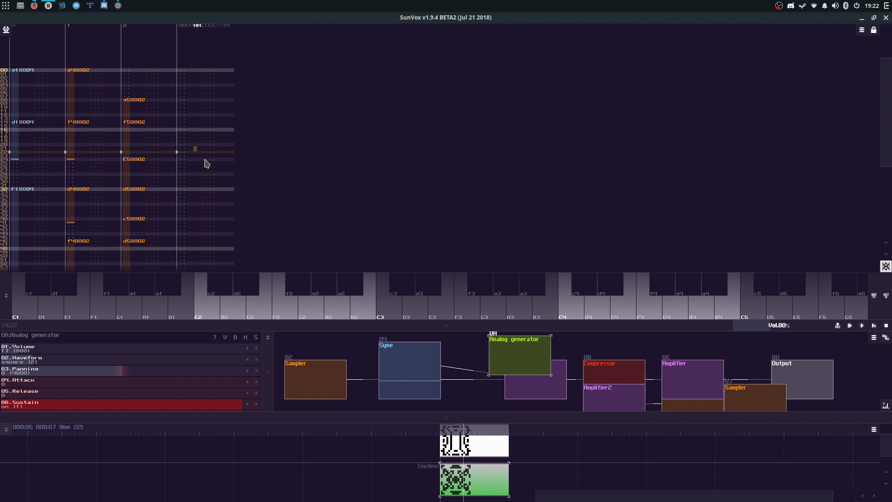
pyautogui.press('Return')
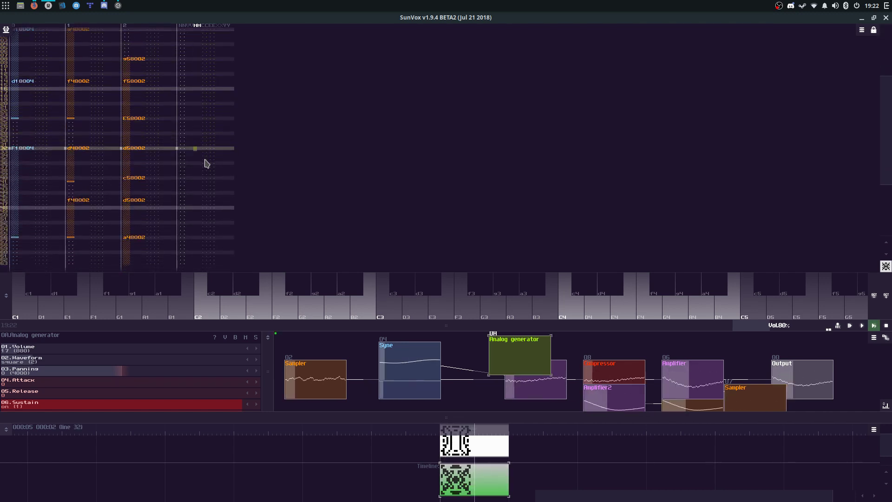
pyautogui.hotkey('ctrl', 'a')
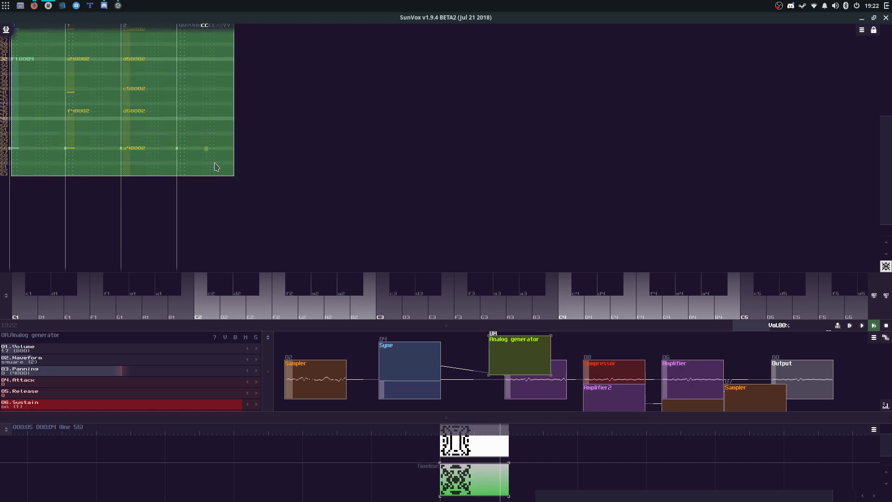
pyautogui.rightClick(215, 163)
pyautogui.click(251, 292)
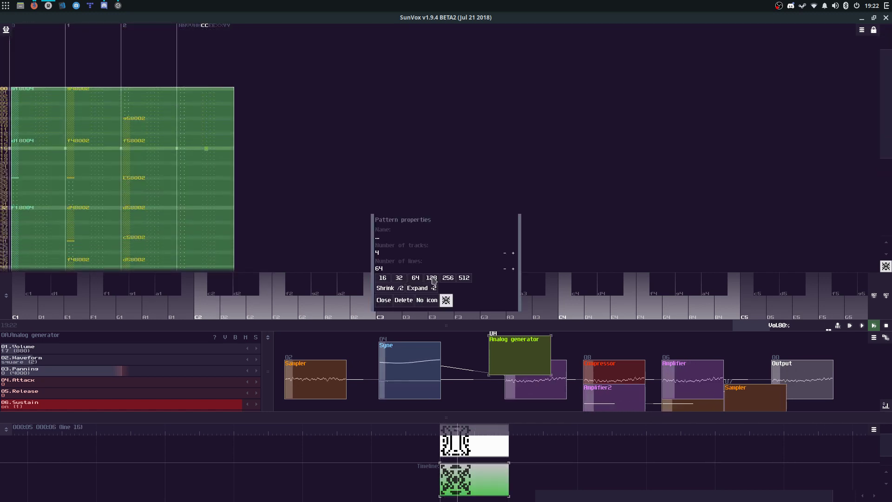
pyautogui.click(433, 280)
pyautogui.click(384, 300)
# Step: Paste the copied melody and bass notes into the extended pattern from line 64 of the first track
pyautogui.click(125, 226)
pyautogui.click(126, 226)
pyautogui.click(37, 172)
pyautogui.hotkey('ctrl', 'v')
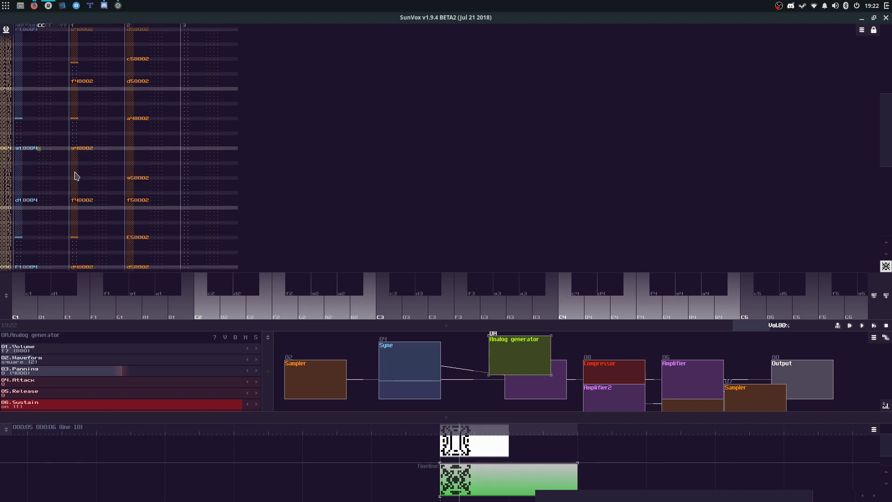
# Step: Enlarge the pattern editor and play the extended melody pattern from its start
pyautogui.click(207, 116)
pyautogui.moveTo(207, 115); pyautogui.dragTo(206, 122)
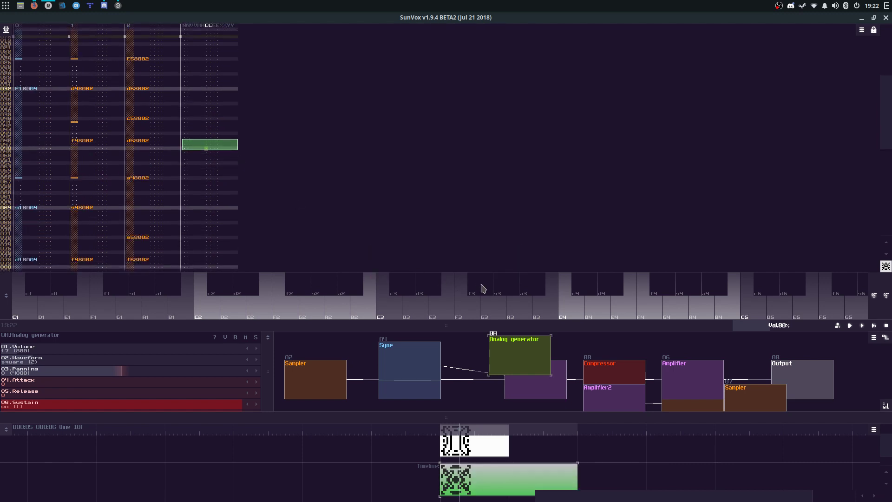
pyautogui.moveTo(489, 327); pyautogui.dragTo(486, 398)
pyautogui.click(474, 232)
pyautogui.press('space')
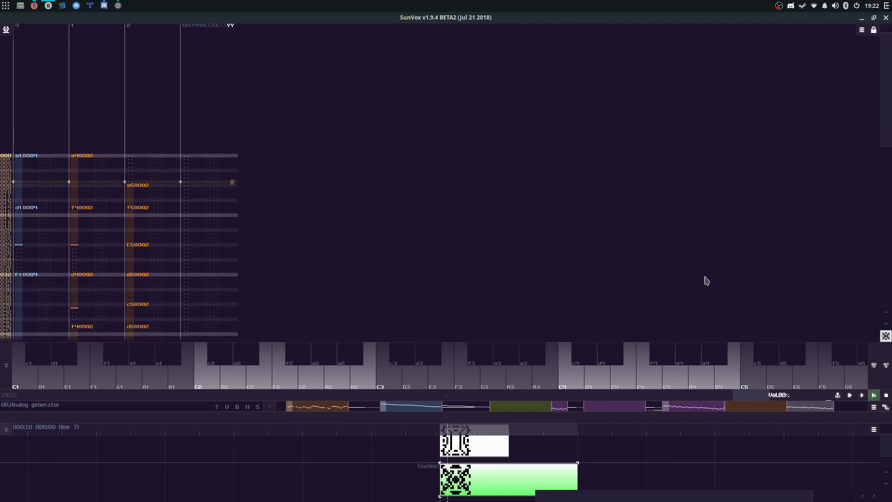
pyautogui.press('space')
pyautogui.press('space')
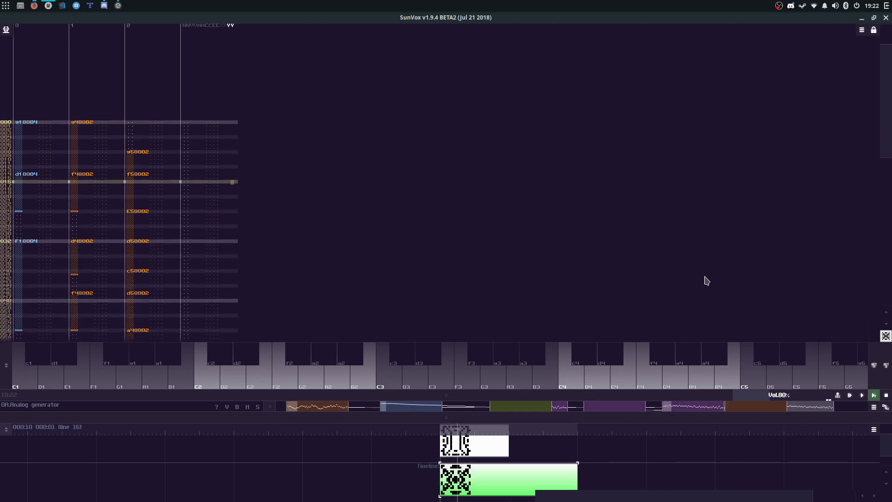
pyautogui.press('space')
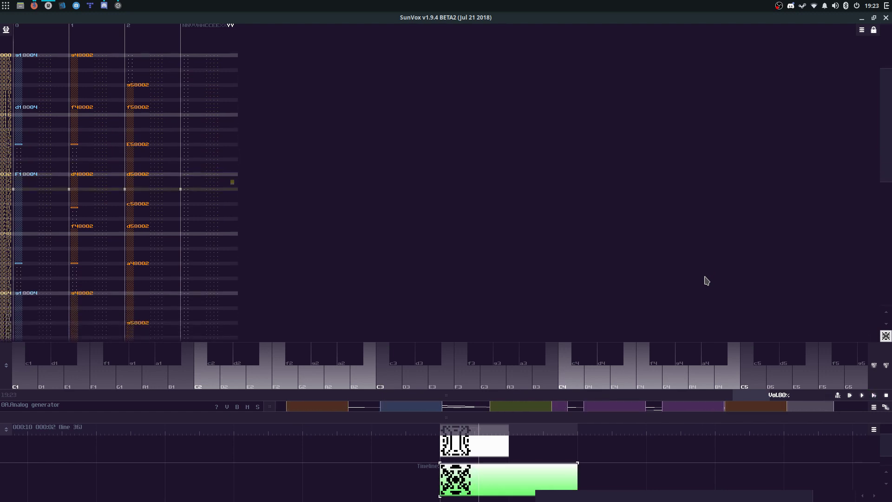
pyautogui.press('space')
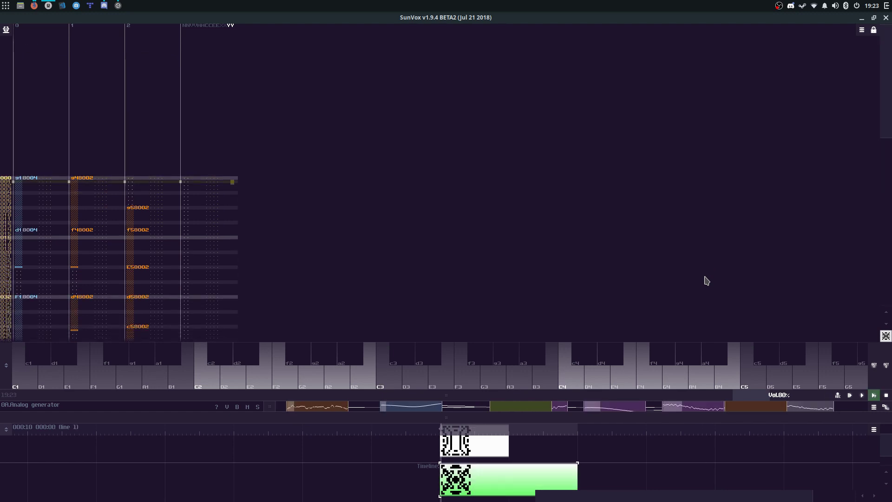
# Step: Enter F6, a6, a6 and C7 for the Analog generator on lines 26, 28, 32 and 36 of the melody pattern's fourth track
pyautogui.press('Escape')
pyautogui.click(194, 258)
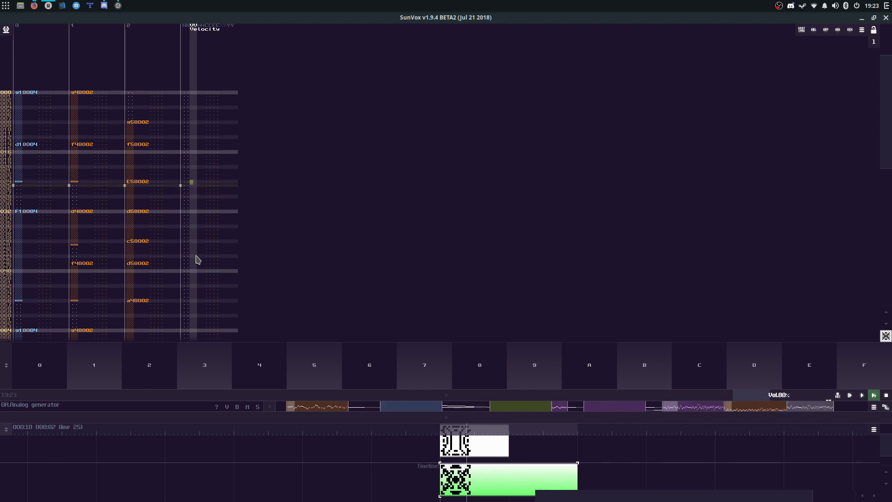
pyautogui.press('Down')
pyautogui.press('Down')
pyautogui.press('Down')
pyautogui.press('Down')
pyautogui.press('Down')
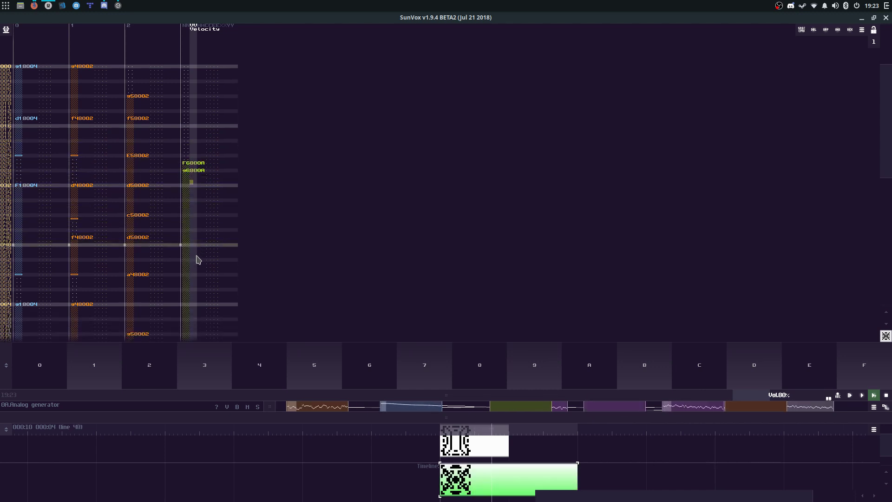
pyautogui.press('Down')
pyautogui.press('Down')
pyautogui.press('Down')
pyautogui.press('space')
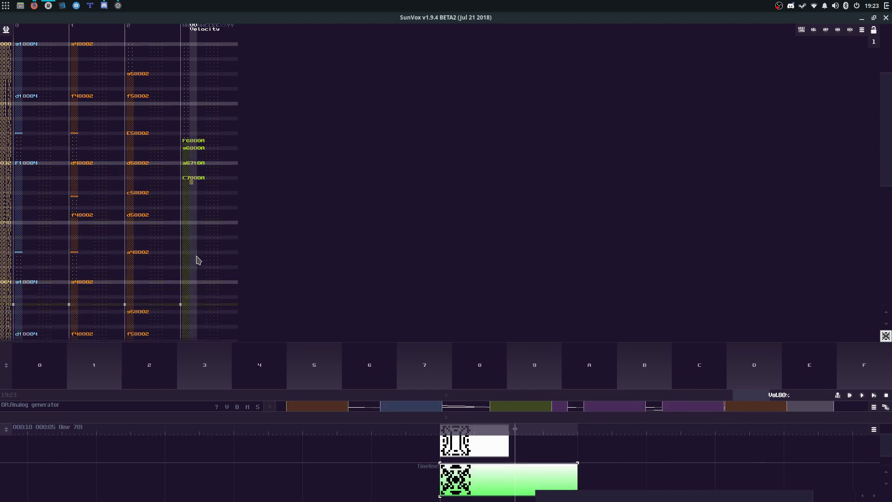
# Step: Duplicate the drum pattern directly after the original on the timeline and return to playing the melody pattern
pyautogui.press('Escape')
pyautogui.press('space')
pyautogui.click(498, 452)
pyautogui.hotkey('ctrl', 'd')
pyautogui.press('space')
pyautogui.click(493, 482)
pyautogui.press('space')
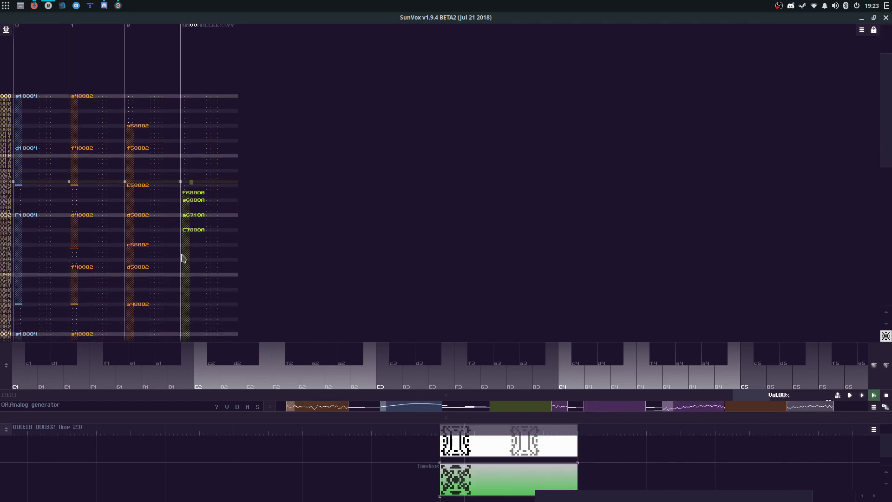
# Step: Shift the Analog generator notes in the fourth track down by two lines and add a note-off after each one
pyautogui.press('Escape')
pyautogui.click(194, 163)
pyautogui.press('Insert')
pyautogui.press('Insert')
pyautogui.press('space')
pyautogui.press('Escape')
pyautogui.press('space')
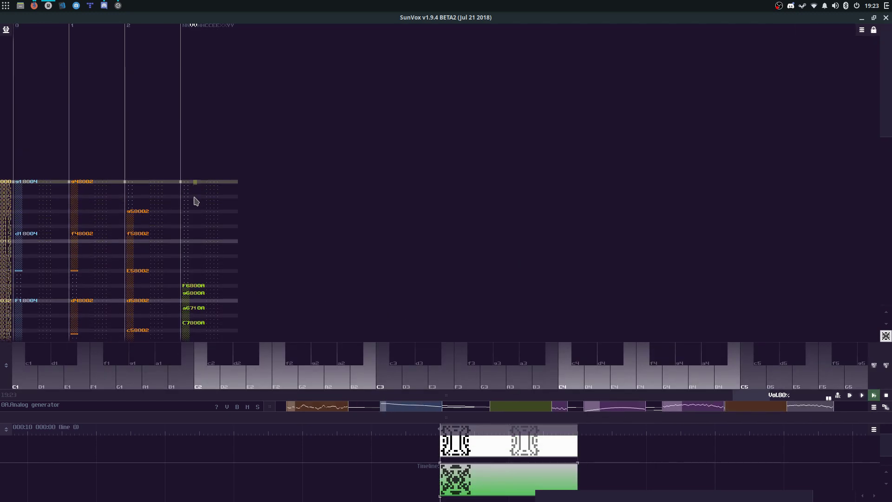
pyautogui.press('Escape')
pyautogui.press('Left')
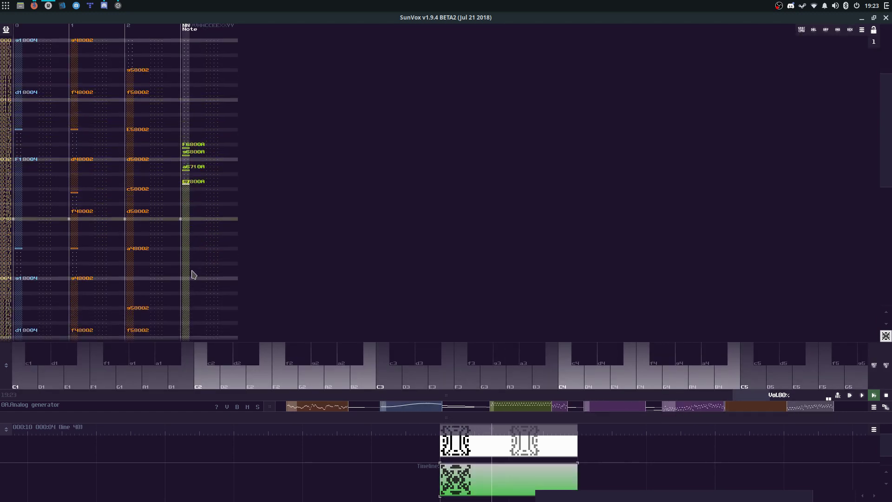
# Step: Copy the a6 and C7 notes with their note-offs from lines 34 and 38 of the fourth track to lines 2 and 6
pyautogui.moveTo(193, 249); pyautogui.dragTo(193, 279)
pyautogui.hotkey('ctrl', 'c')
pyautogui.click(185, 71)
pyautogui.click(188, 147)
pyautogui.hotkey('ctrl', 'v')
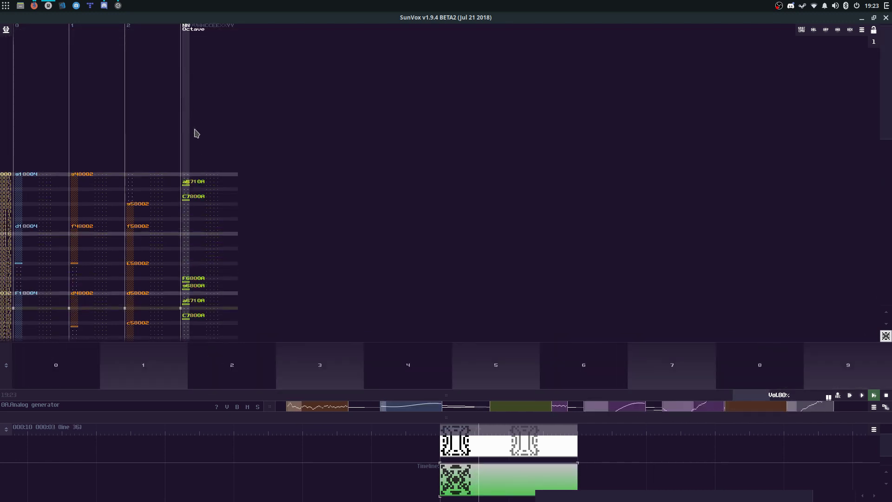
# Step: Copy the a6, a6 and C7 notes with note-offs from lines 30 to 38 of the fourth track to lines 62, 66 and 70
pyautogui.click(182, 143)
pyautogui.scroll(-6, 191, 151)
pyautogui.click(187, 185)
pyautogui.hotkey('ctrl', 'a')
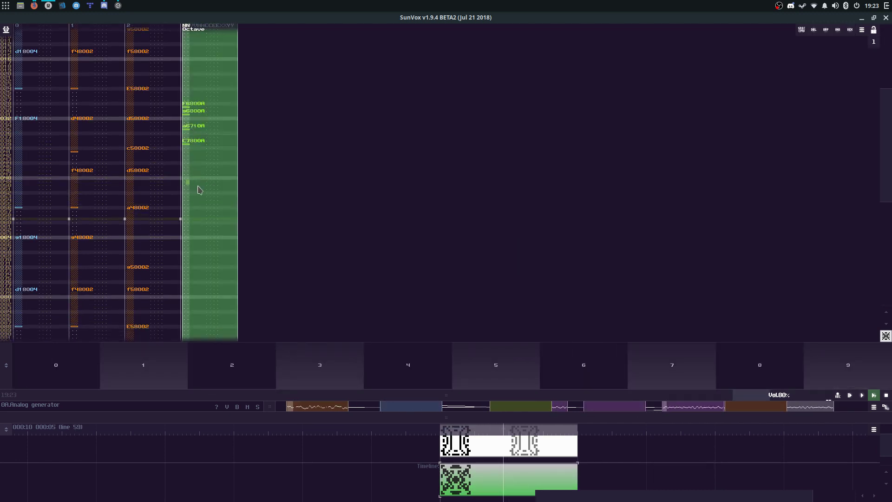
pyautogui.moveTo(189, 112); pyautogui.dragTo(193, 149)
pyautogui.click(188, 257)
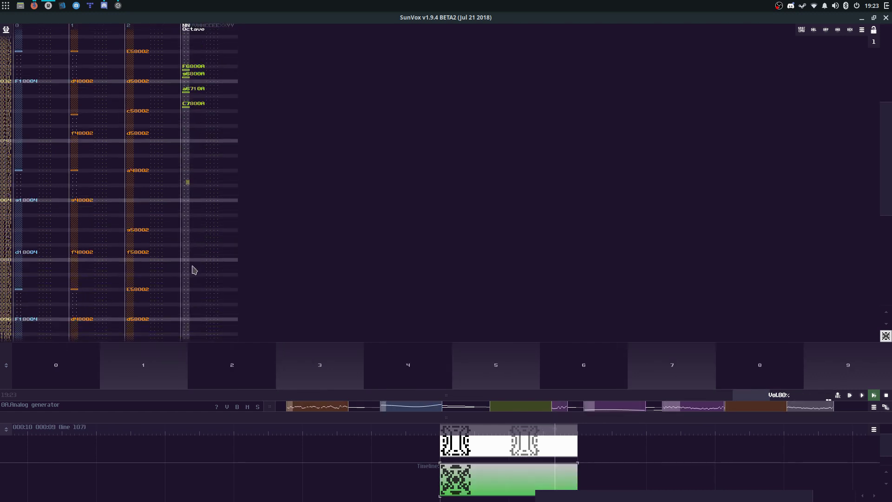
pyautogui.press('Down')
pyautogui.press('Down')
pyautogui.press('Down')
pyautogui.hotkey('ctrl', 'v')
pyautogui.press('Down')
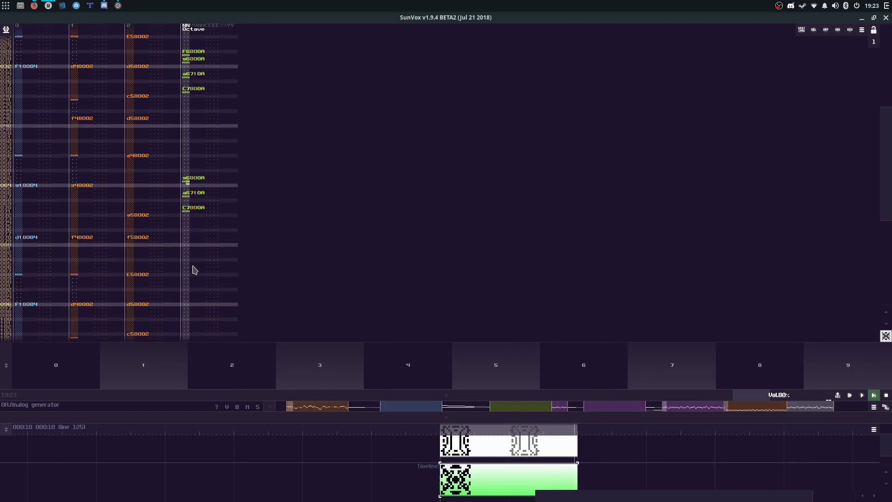
# Step: Paste the same a6, a6 and C7 phrase with its note-offs at lines 94, 98 and 102 of the fourth track
pyautogui.click(190, 296)
pyautogui.press('Insert')
pyautogui.press('Down')
pyautogui.press('Down')
pyautogui.press('Down')
pyautogui.press('Down')
pyautogui.press('Down')
pyautogui.press('Down')
pyautogui.press('Down')
pyautogui.press('Down')
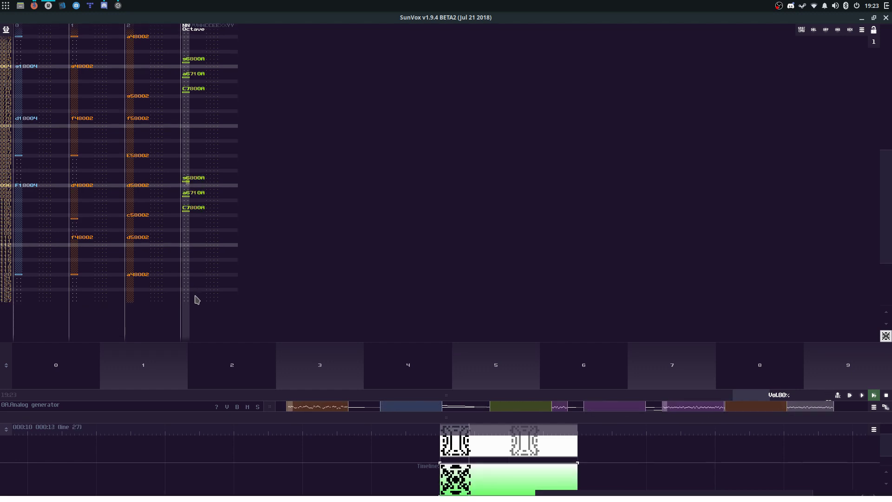
pyautogui.press('Down')
# Step: With the Analog generator selected, set line 102 to a6 and line 98 to F6, and add F6 with a note-off on line 92
pyautogui.press('t')
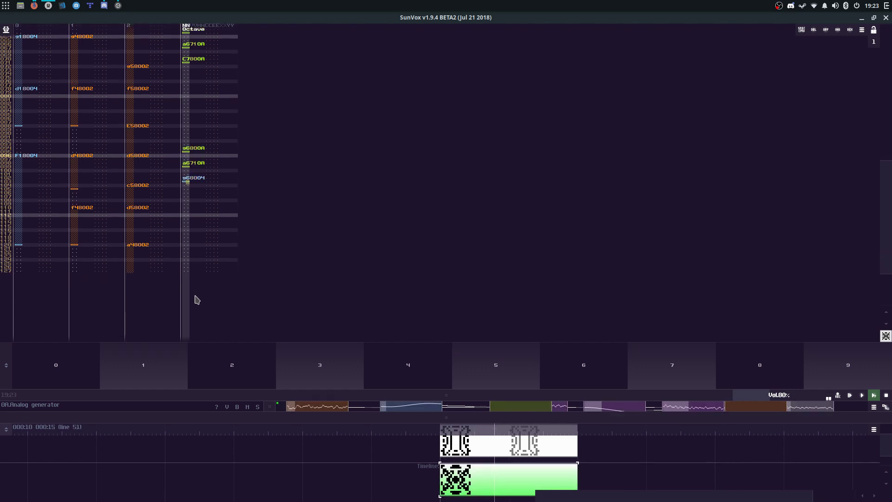
pyautogui.moveTo(462, 393); pyautogui.dragTo(463, 299)
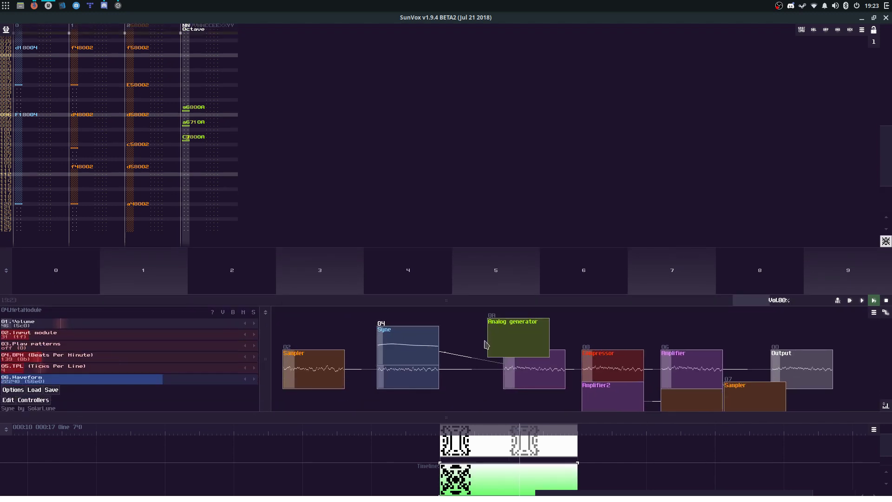
pyautogui.press('6')
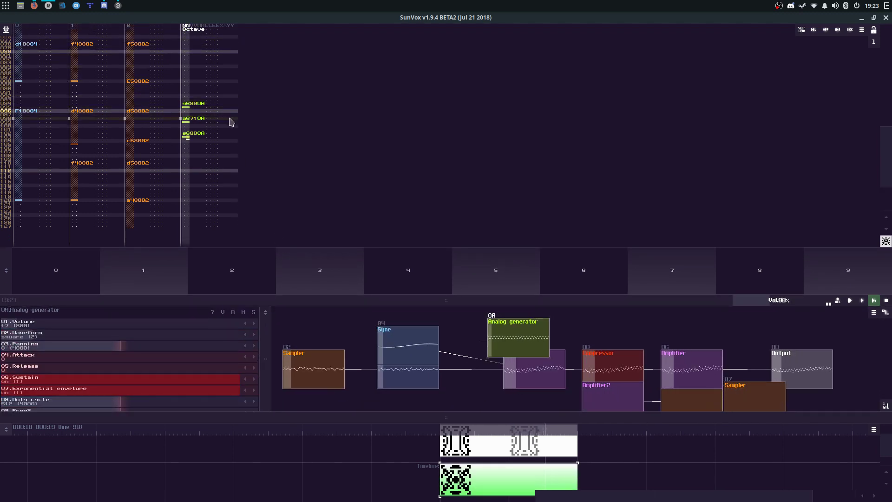
pyautogui.click(186, 98)
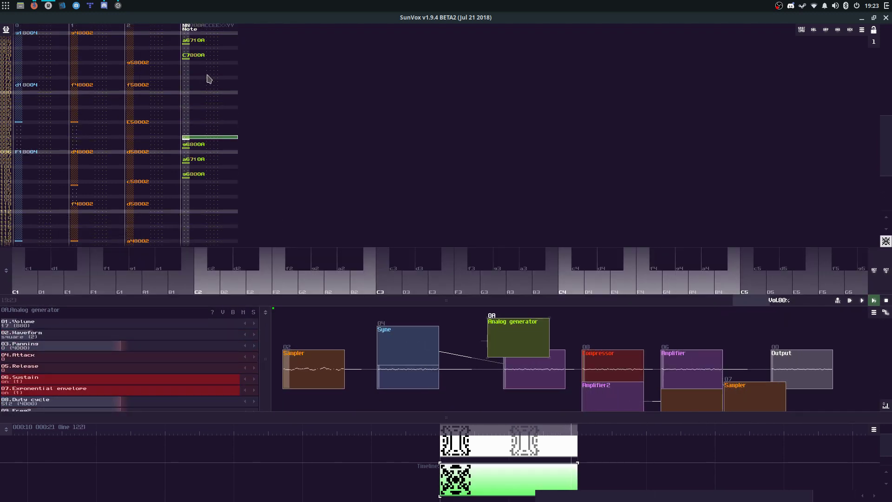
pyautogui.press('e')
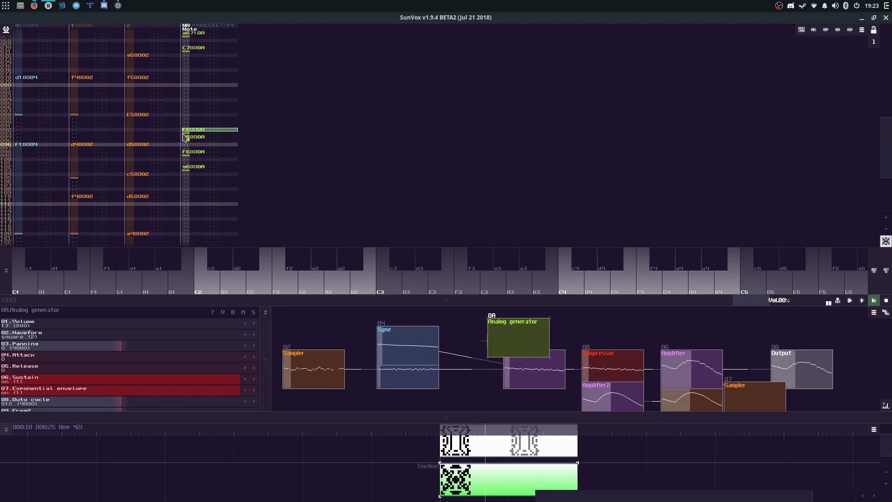
# Step: Enter an F6 Analog generator note with a note-off on line 126 of the fourth track
pyautogui.click(194, 174)
pyautogui.click(188, 221)
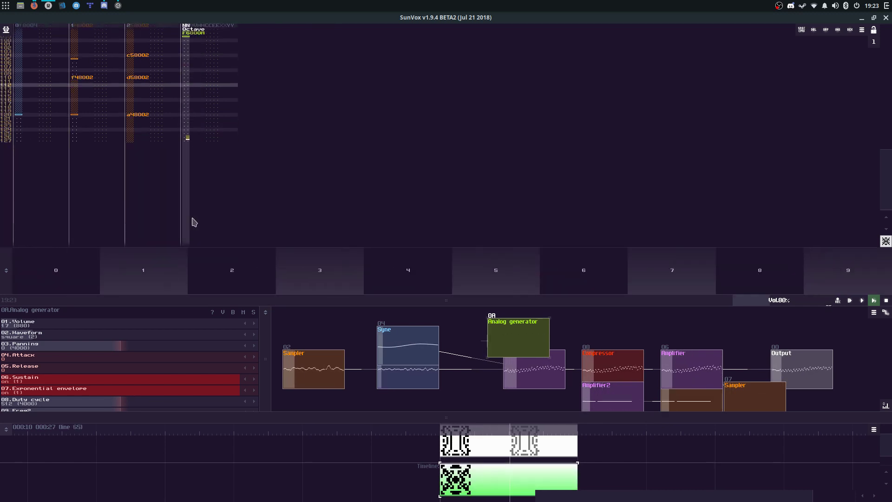
pyautogui.press('Down')
pyautogui.press('Up')
pyautogui.press('Up')
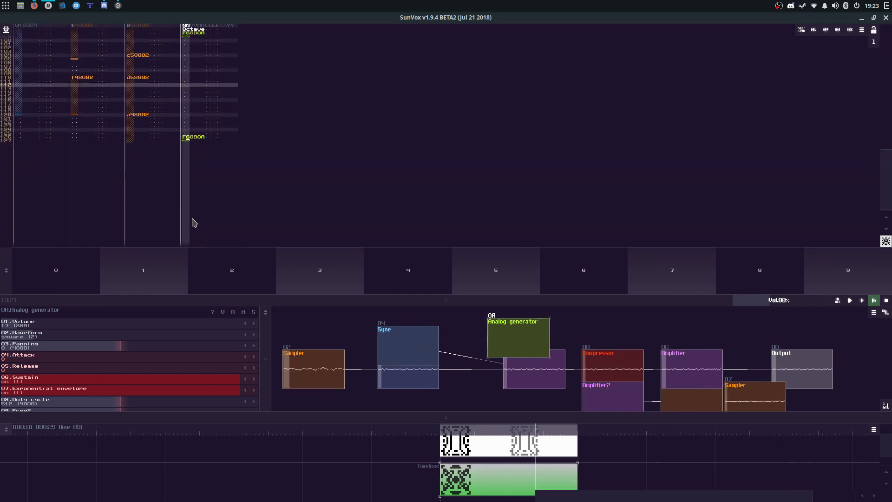
pyautogui.press('space')
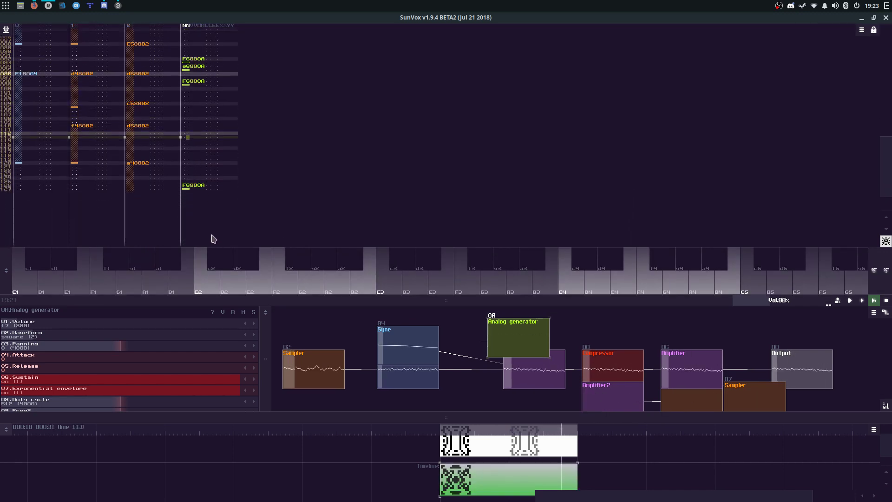
# Step: Save the song project over the existing file
pyautogui.click(195, 120)
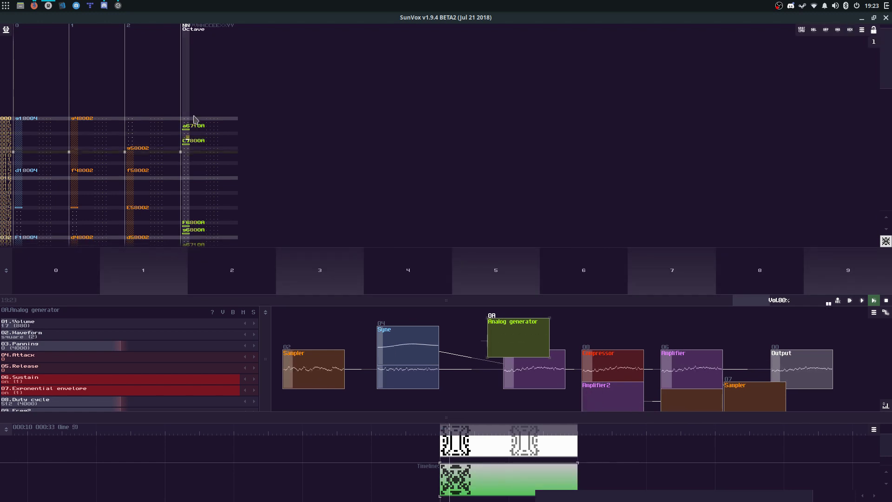
pyautogui.press('space')
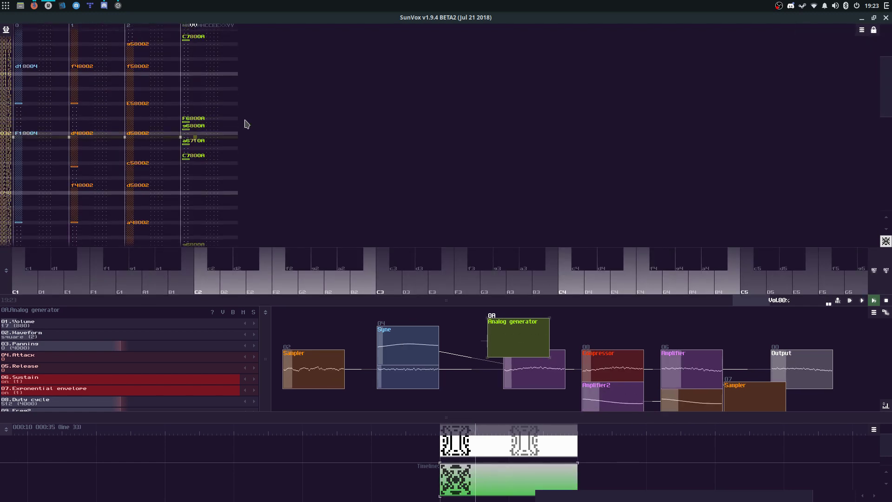
pyautogui.hotkey('ctrl', 's')
pyautogui.press('Return')
# Step: Increase the melody pattern's number of tracks to 8 in the pattern properties
pyautogui.click(221, 140)
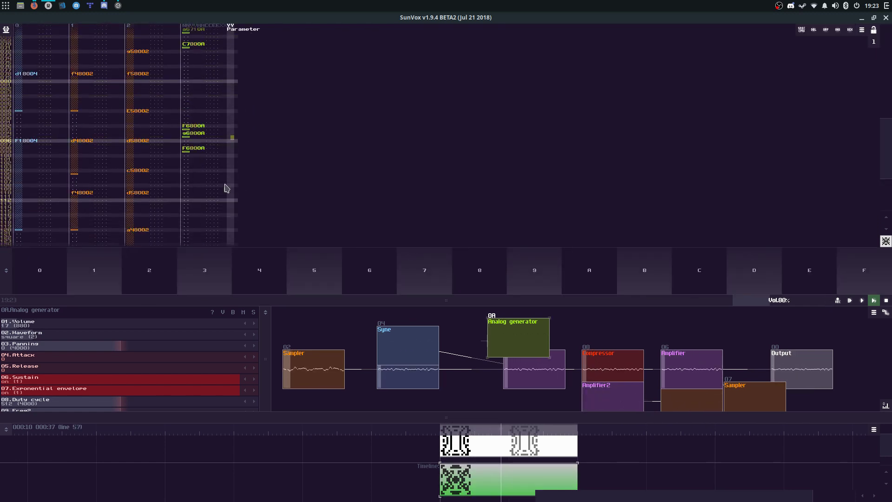
pyautogui.press('space')
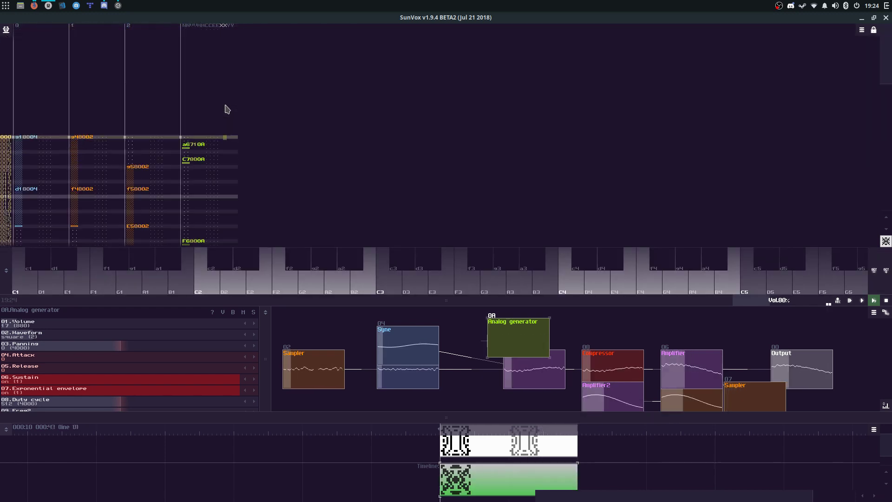
pyautogui.press('space')
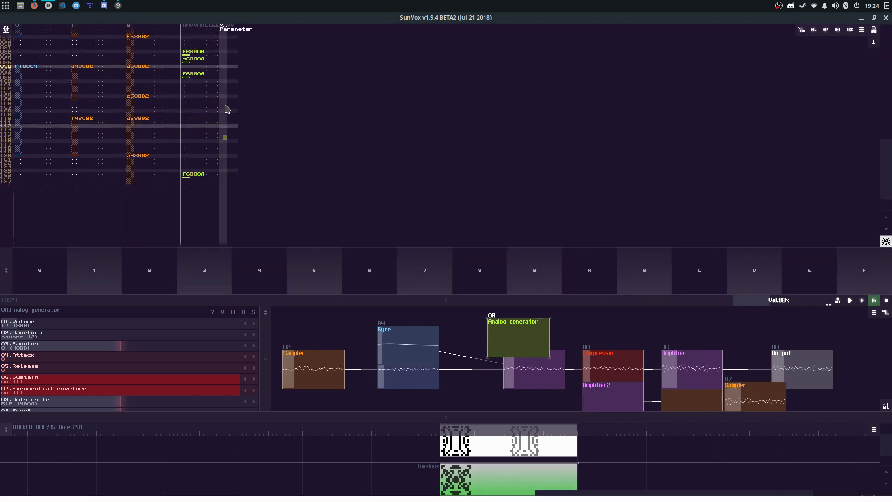
pyautogui.rightClick(227, 109)
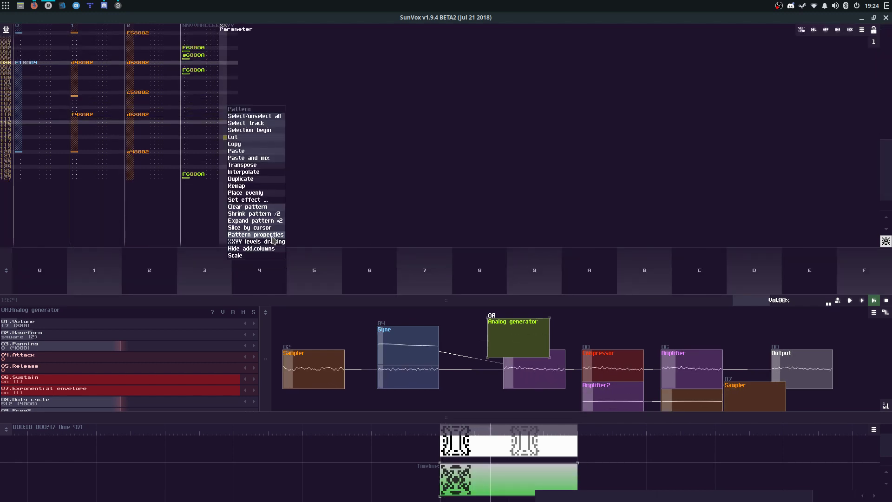
pyautogui.click(272, 236)
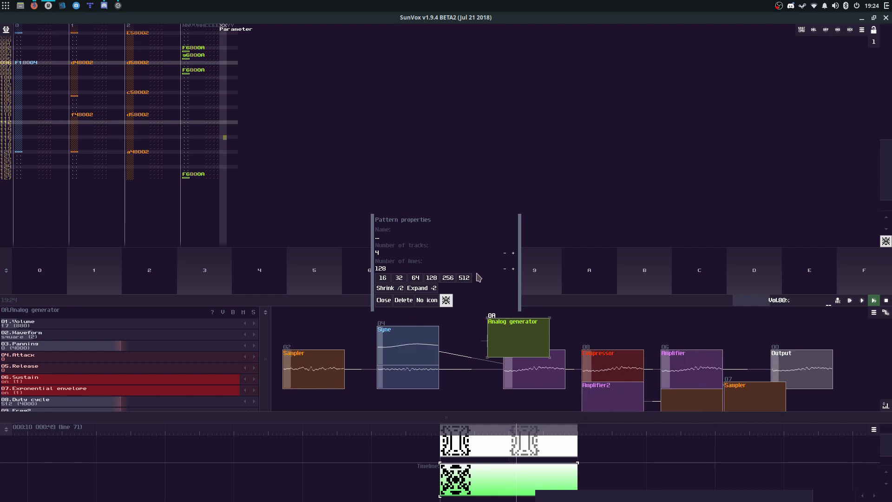
pyautogui.click(513, 253)
pyautogui.click(513, 253)
pyautogui.click(513, 252)
pyautogui.click(513, 253)
pyautogui.press('space')
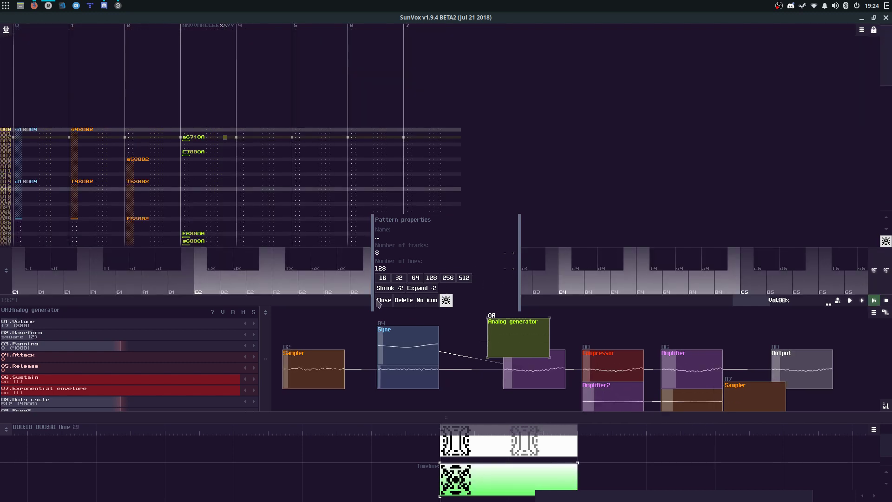
pyautogui.click(384, 301)
# Step: Enlarge the module view, move the Analog generator above the other modules and reroute its output from the first Amplifier to Filter Pro
pyautogui.moveTo(446, 301); pyautogui.dragTo(449, 167)
pyautogui.moveTo(520, 180); pyautogui.dragTo(397, 276)
pyautogui.moveTo(508, 113); pyautogui.dragTo(531, 275)
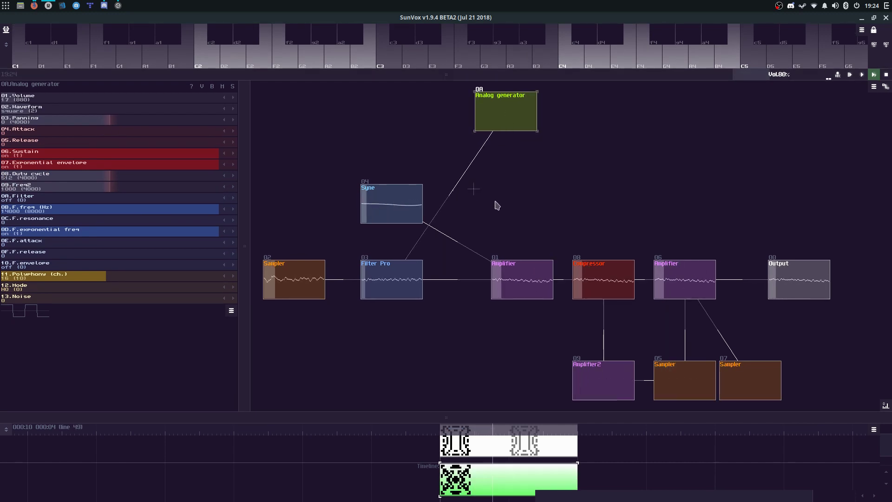
pyautogui.moveTo(510, 187); pyautogui.dragTo(500, 209)
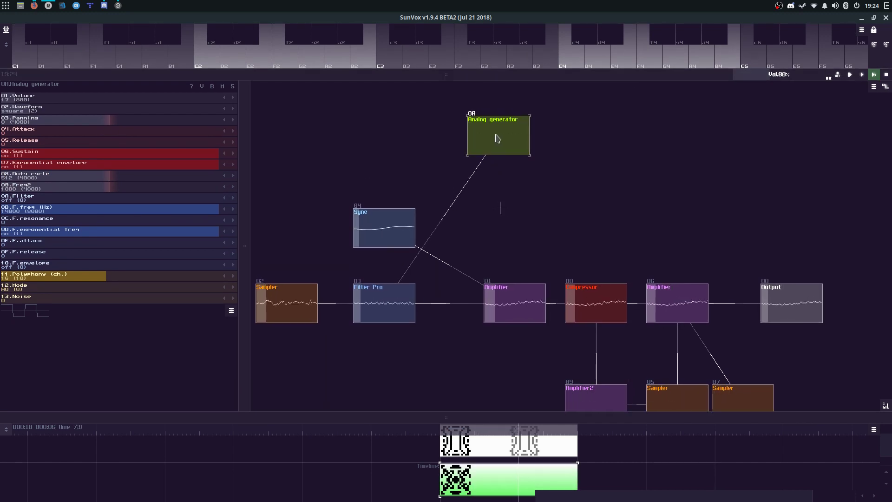
# Step: Load Ocsynth.sunsynth from the SolarSynths Leads folder as a new module and connect it to the first Amplifier
pyautogui.doubleClick(523, 213)
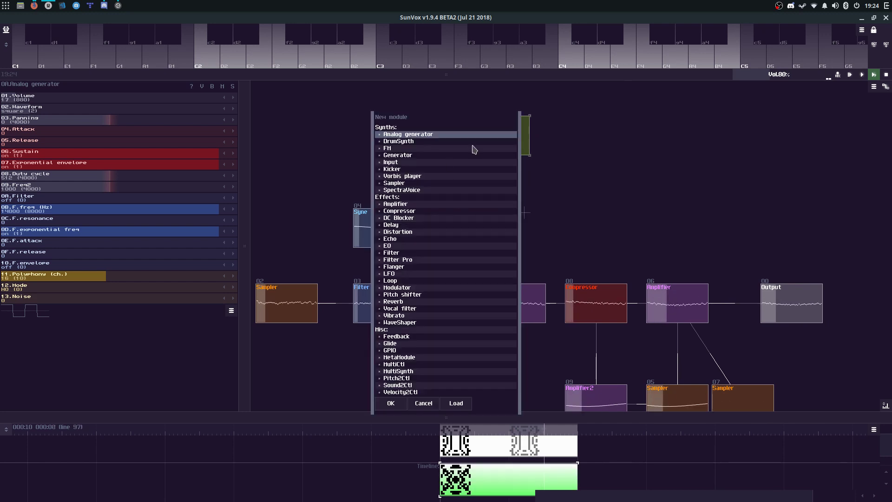
pyautogui.click(453, 404)
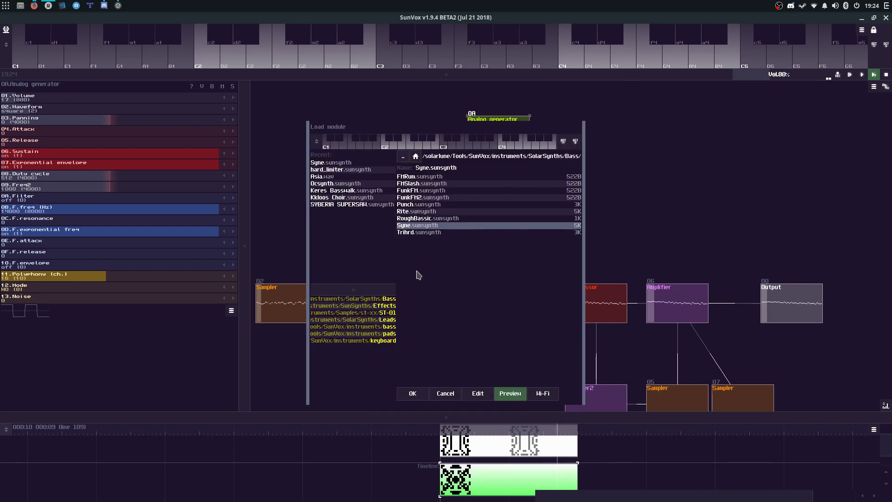
pyautogui.click(403, 157)
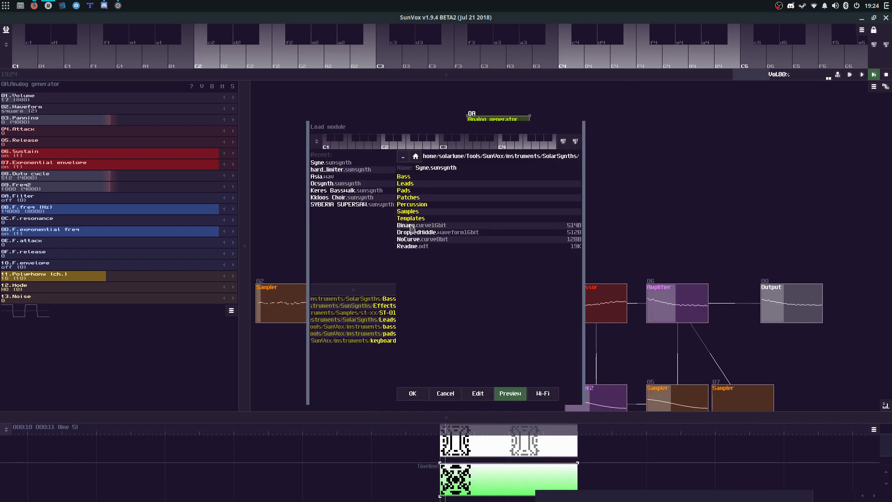
pyautogui.click(410, 199)
pyautogui.click(403, 158)
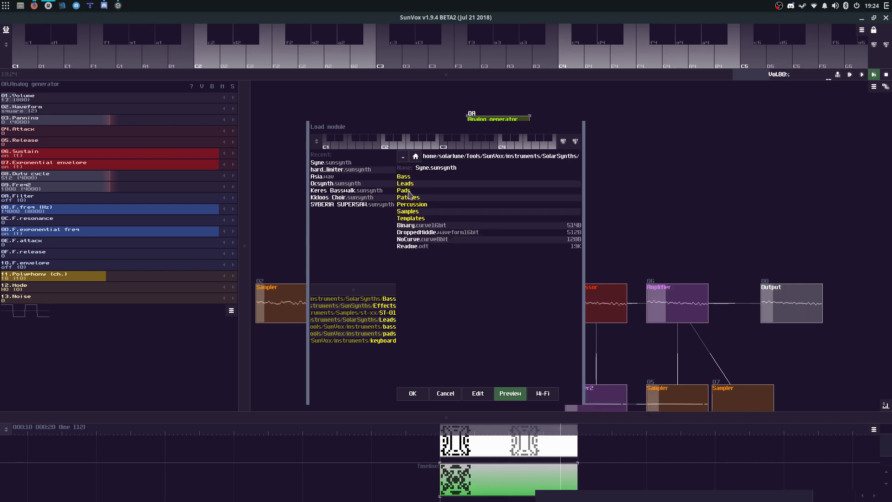
pyautogui.click(409, 191)
pyautogui.click(409, 191)
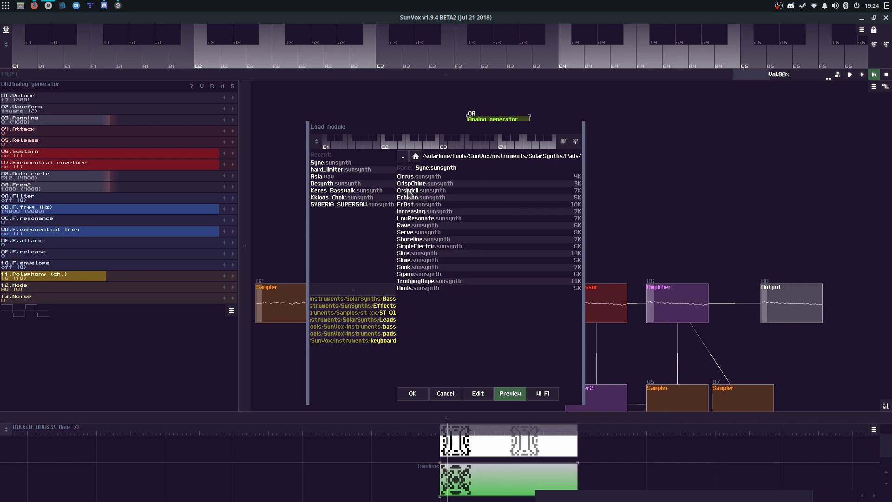
pyautogui.click(404, 159)
pyautogui.doubleClick(413, 184)
pyautogui.scroll(-3, 441, 300)
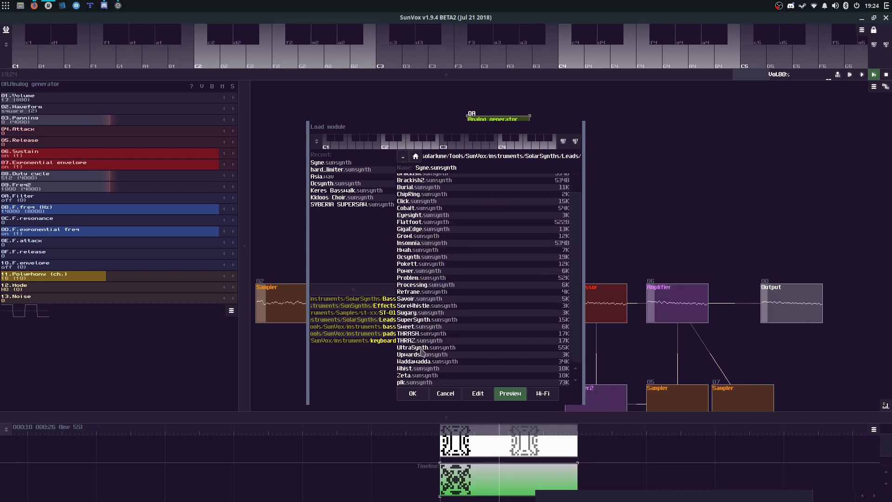
pyautogui.doubleClick(432, 257)
pyautogui.moveTo(509, 193)
pyautogui.mouseDown()
pyautogui.moveTo(535, 207)
pyautogui.moveTo(528, 274)
pyautogui.moveTo(528, 147)
pyautogui.moveTo(513, 153)
pyautogui.moveTo(506, 194)
pyautogui.mouseUp()
# Step: Enlarge the pattern editor again, stop playback and audition a note on the Ocsynth module
pyautogui.moveTo(485, 75); pyautogui.dragTo(481, 363)
pyautogui.press('space')
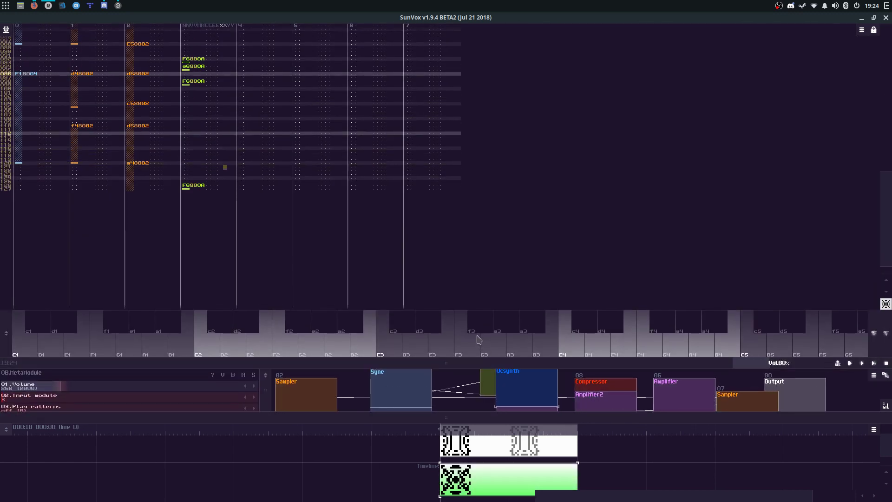
pyautogui.press('F9')
pyautogui.press('space')
pyautogui.press('h')
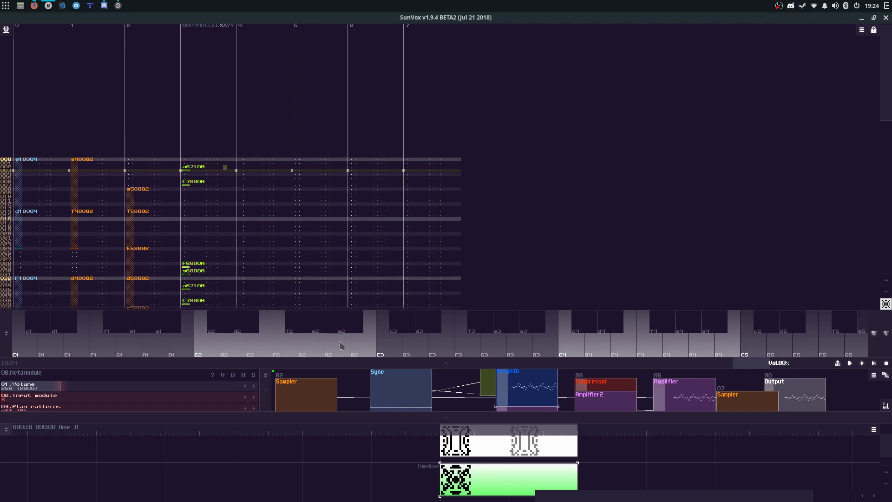
# Step: Lower the Ocsynth module's volume to 43 and test it with a note
pyautogui.moveTo(345, 363); pyautogui.dragTo(346, 222)
pyautogui.moveTo(157, 254); pyautogui.dragTo(140, 257)
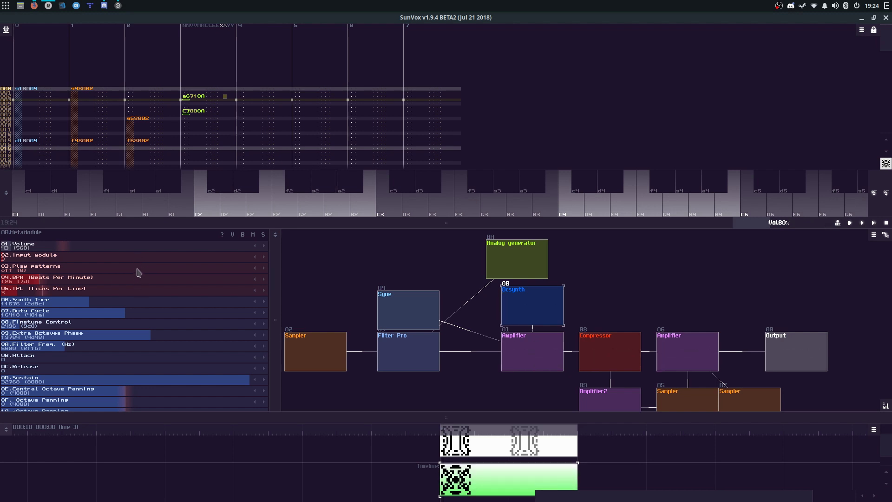
pyautogui.press('h')
# Step: Give the pattern editor more room, stop playback and try out melody notes and chords on the Ocsynth
pyautogui.moveTo(333, 228); pyautogui.dragTo(344, 413)
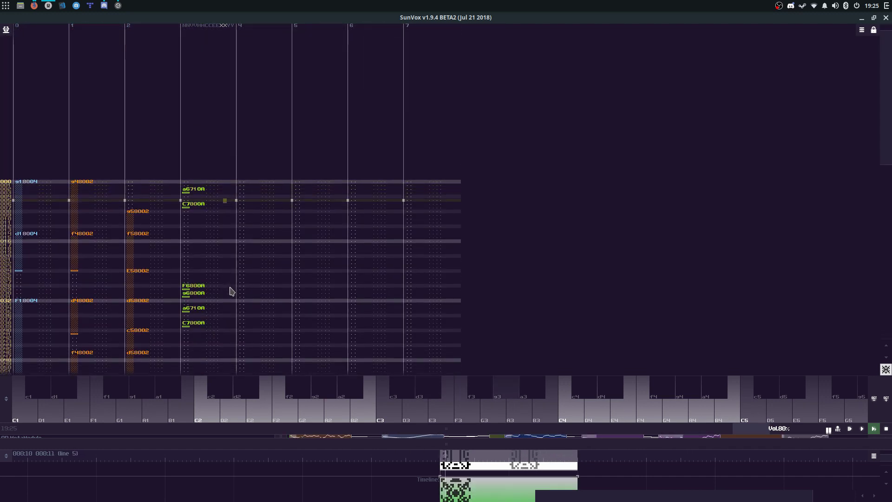
pyautogui.click(230, 291)
pyautogui.press('space')
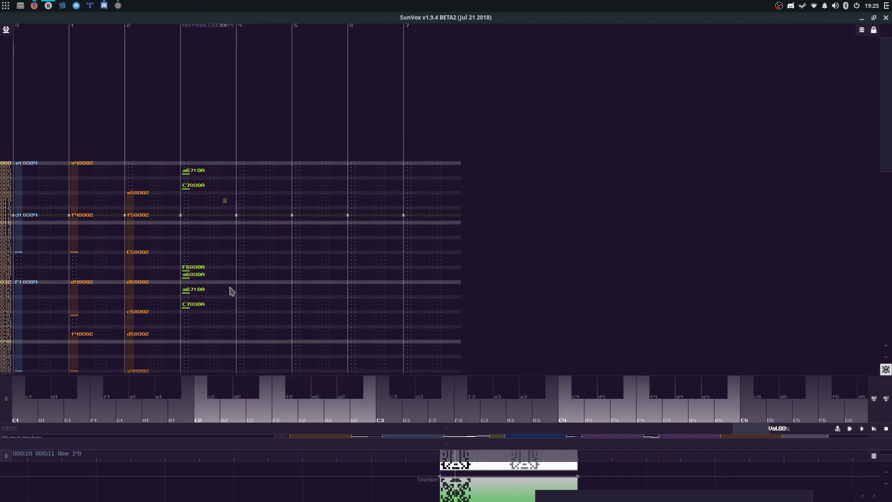
pyautogui.press('d')
pyautogui.press('v')
pyautogui.press('g')
pyautogui.press('h')
pyautogui.press('j')
pyautogui.press(',')
pyautogui.press('l')
pyautogui.press(';')
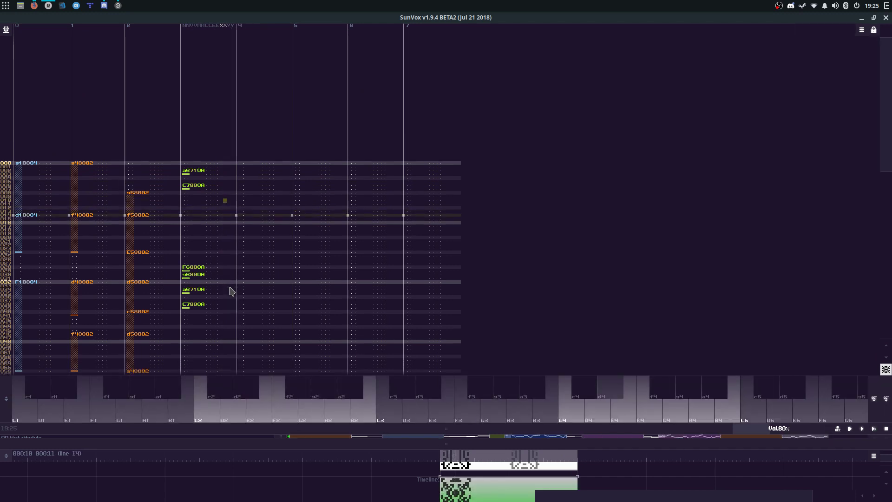
pyautogui.press('h')
pyautogui.press(',')
pyautogui.press(';')
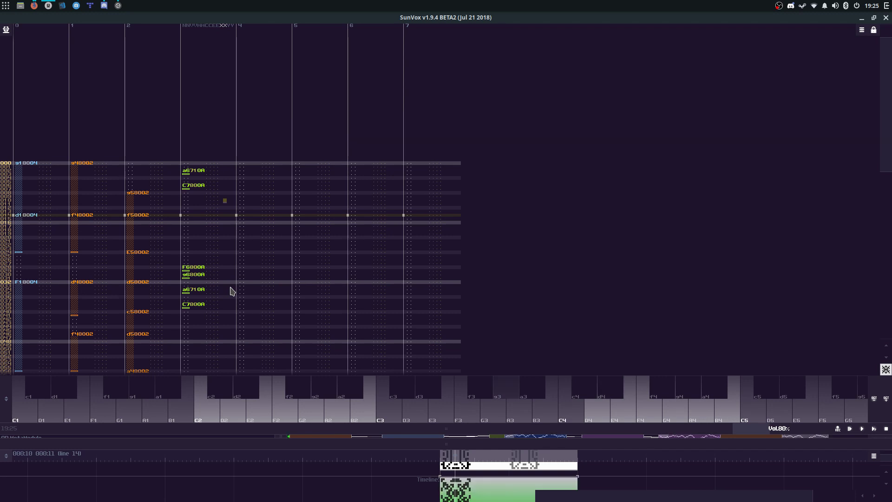
# Step: Play the pattern repeatedly and try out Ocsynth notes and chords that fit over the existing parts
pyautogui.press('F9')
pyautogui.press(',')
pyautogui.press(';')
pyautogui.press(',')
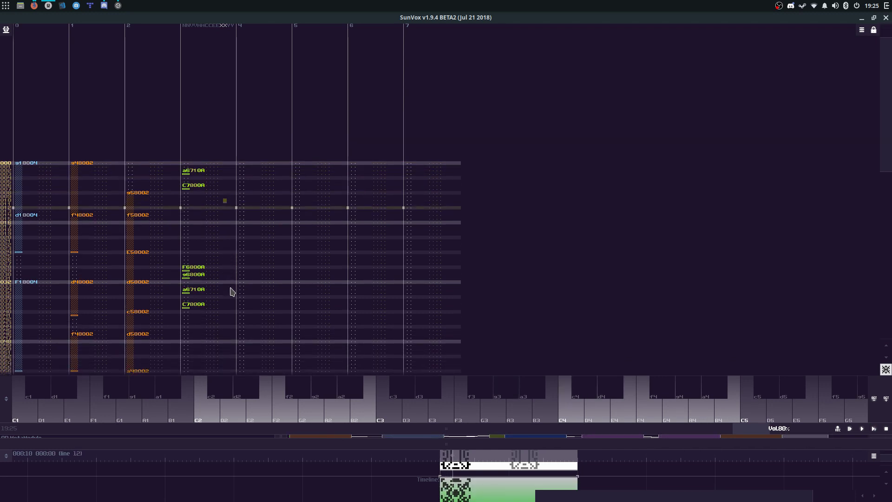
pyautogui.press('F9')
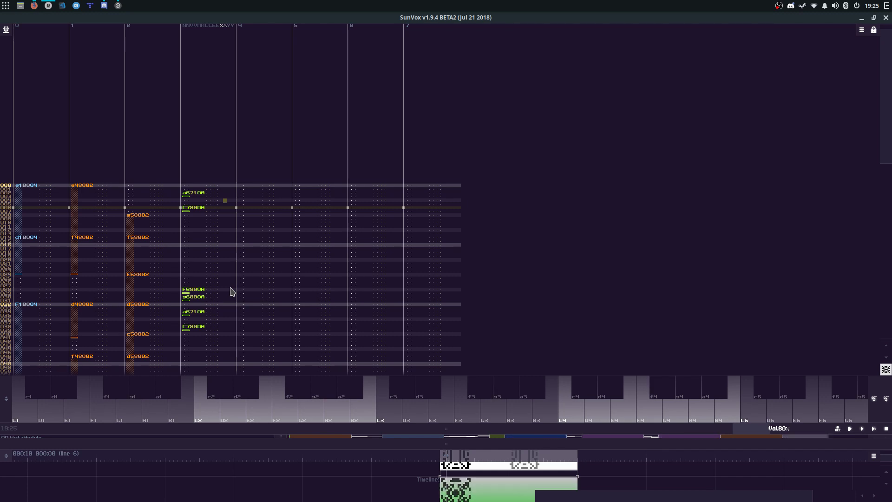
pyautogui.press('F9')
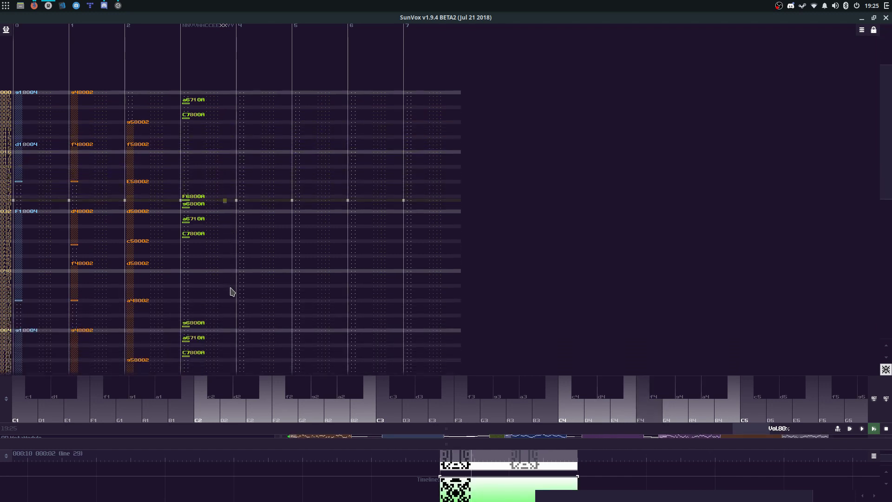
pyautogui.press('space')
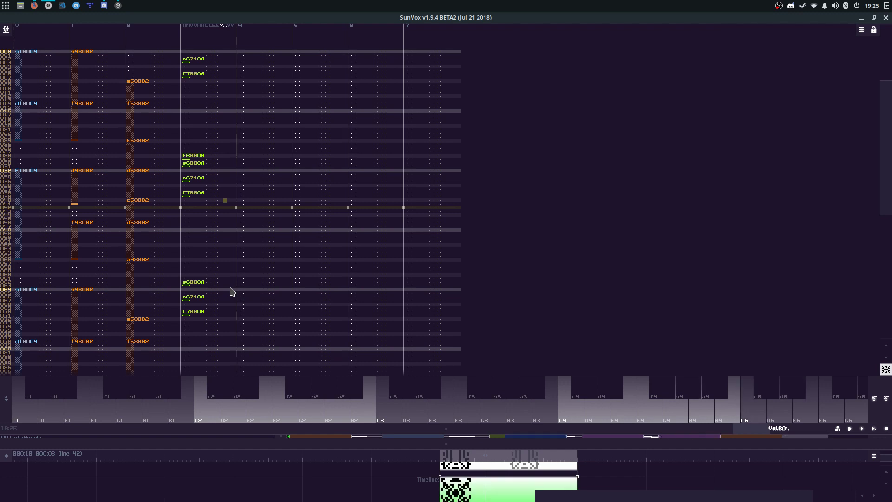
pyautogui.press('Return')
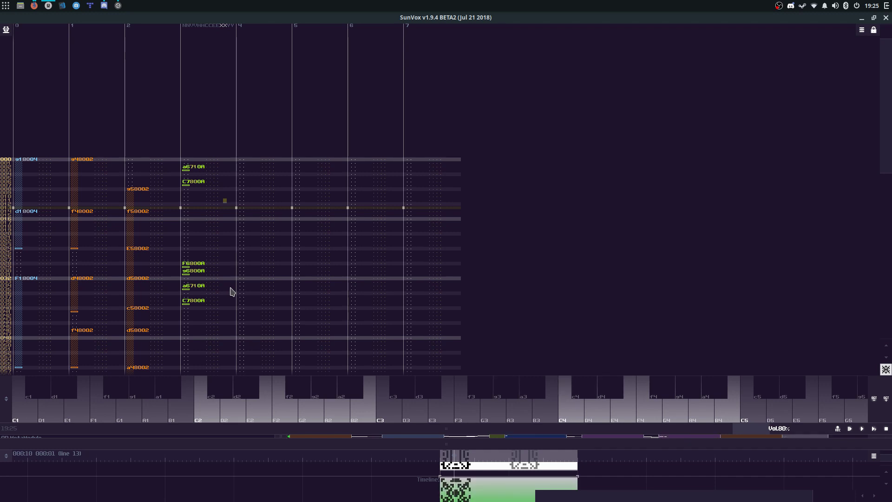
# Step: Enter a three-note Ocsynth chord on line 0 across tracks 4 to 6 and clear the stray note on line 1 of track 5
pyautogui.click(223, 287)
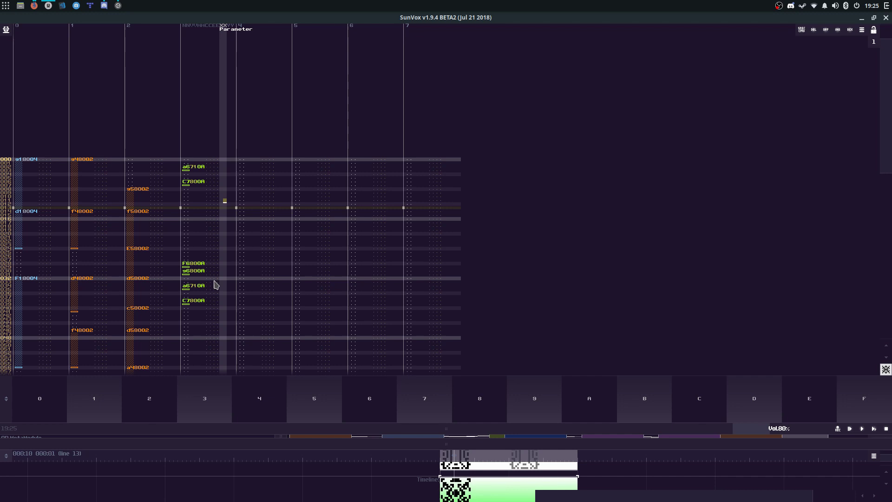
pyautogui.click(264, 145)
pyautogui.click(305, 146)
pyautogui.click(327, 152)
pyautogui.click(361, 154)
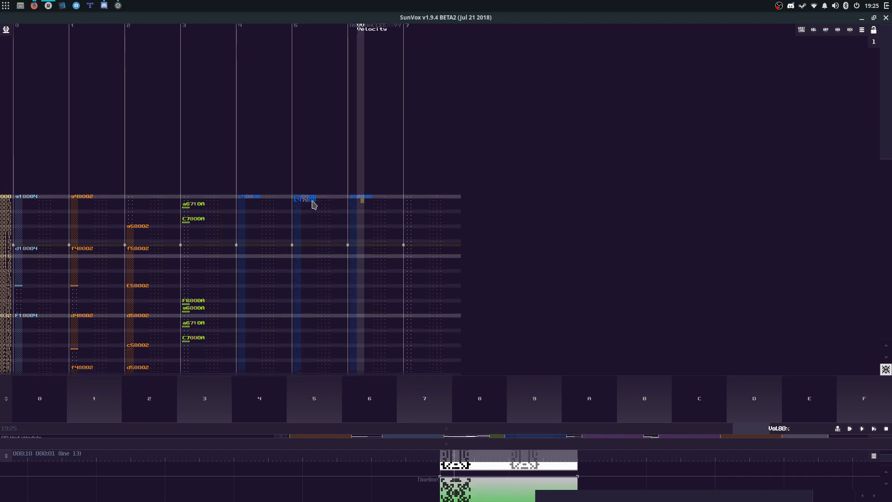
pyautogui.click(313, 202)
# Step: Work out and enter a second Ocsynth chord on line 14, with a low note in track 4, C4 in track 5 and d4 in track 6
pyautogui.click(258, 249)
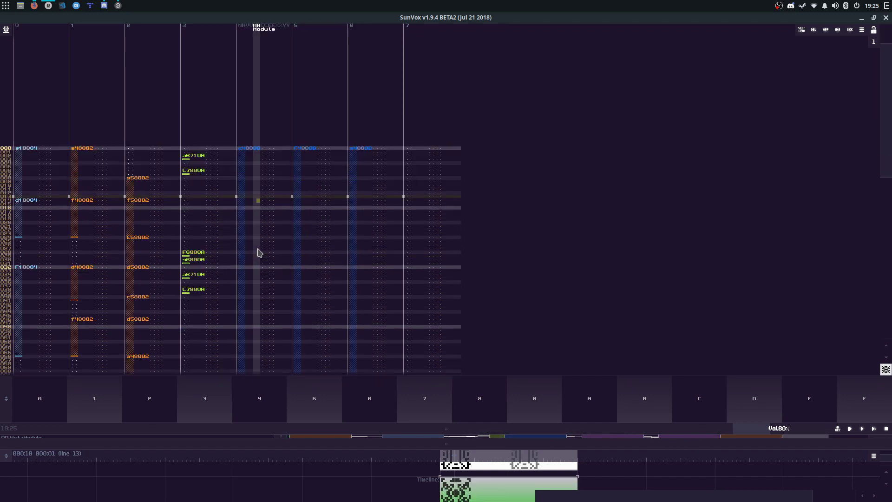
pyautogui.press('b')
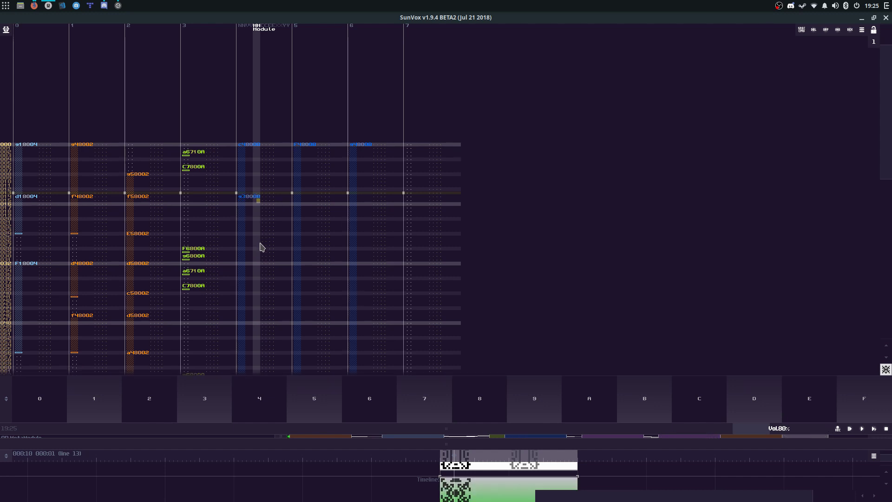
pyautogui.press('space')
pyautogui.press('2')
pyautogui.press('r')
pyautogui.press('6')
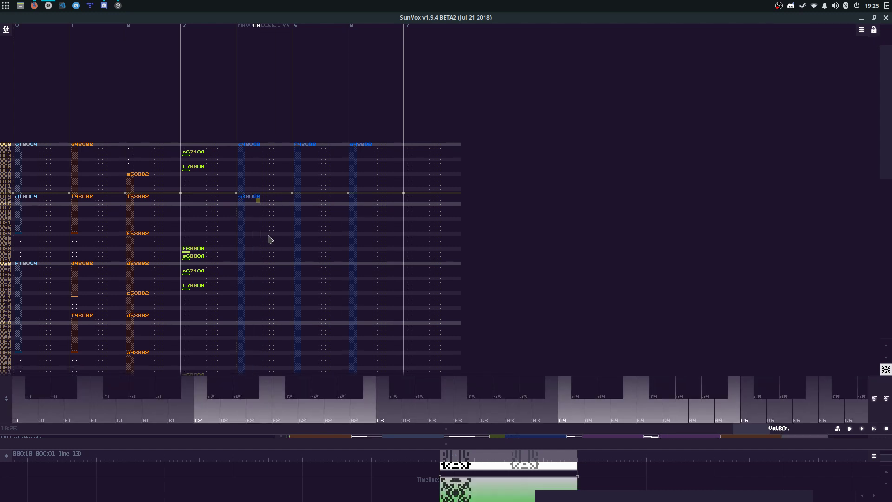
pyautogui.press('space')
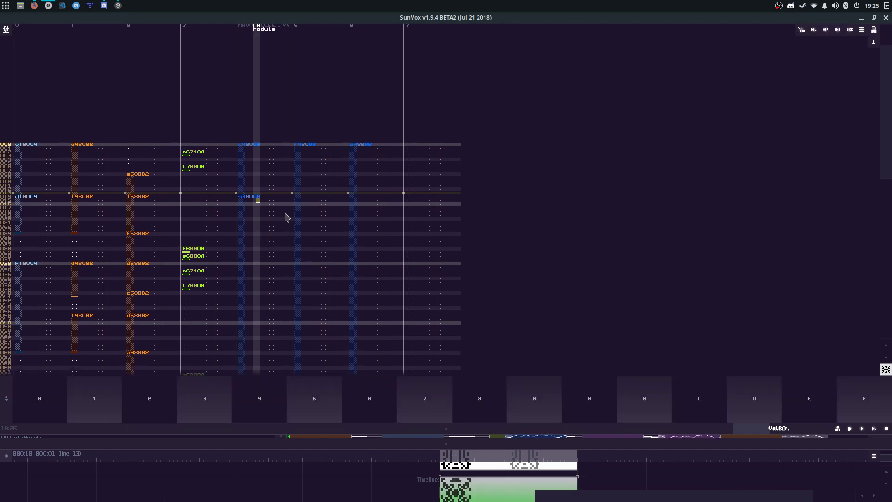
pyautogui.click(302, 197)
pyautogui.press('q')
pyautogui.click(351, 200)
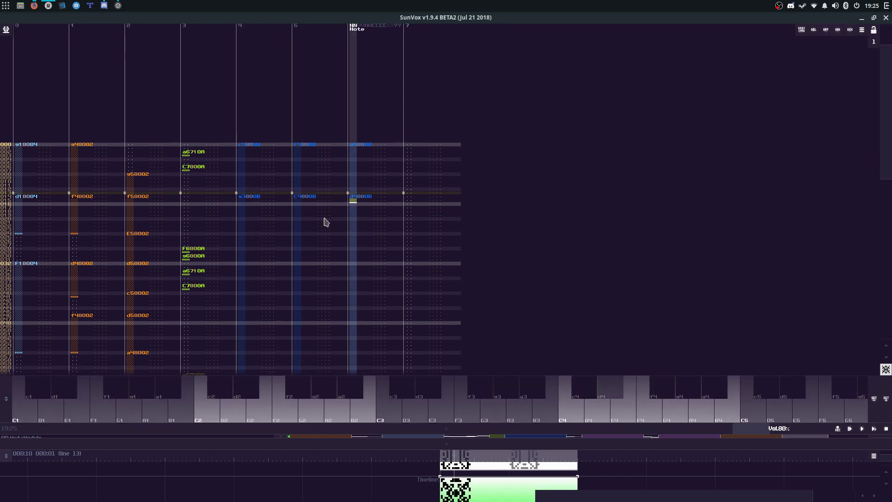
# Step: Enter a third Ocsynth chord on line 32 across tracks 4 to 6 and play the pattern
pyautogui.click(246, 264)
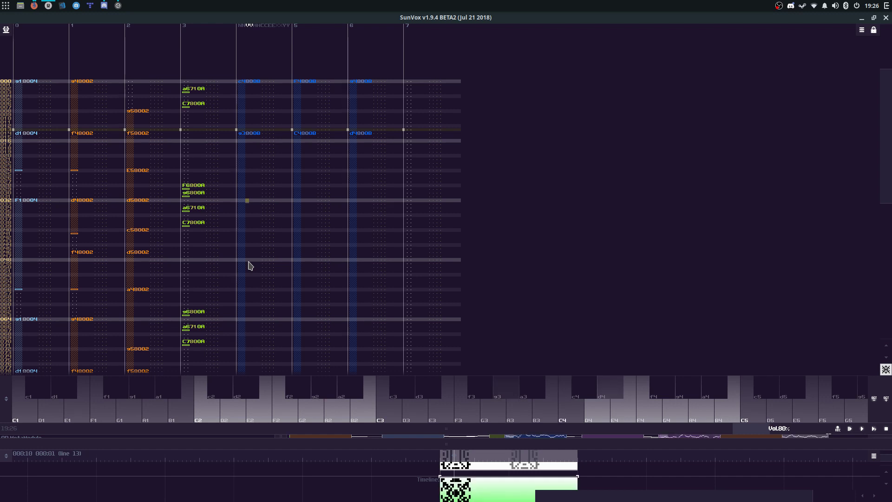
pyautogui.click(250, 266)
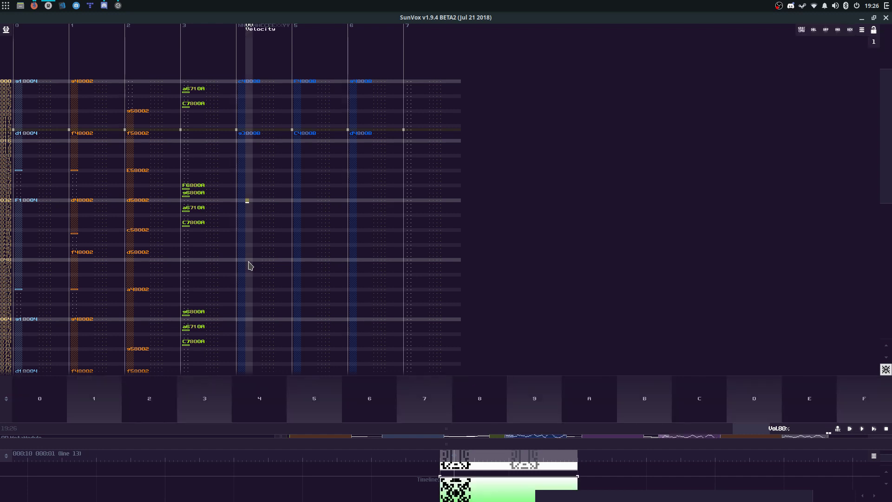
pyautogui.click(303, 198)
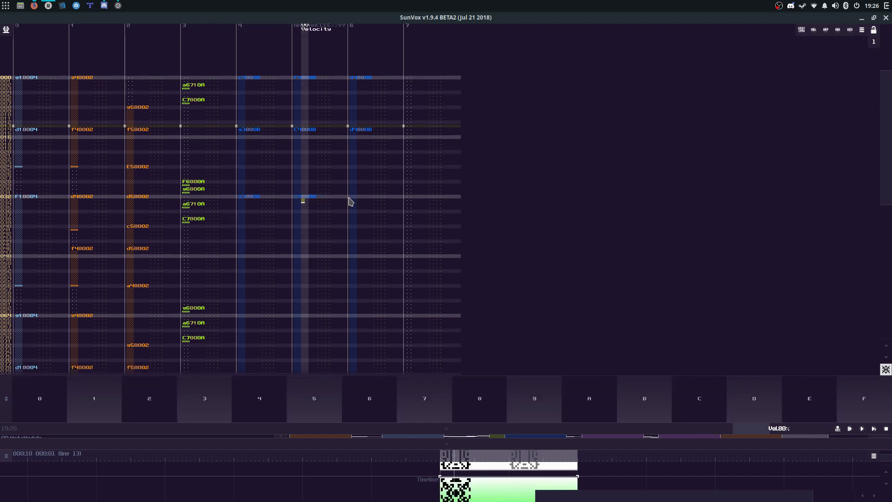
pyautogui.click(351, 201)
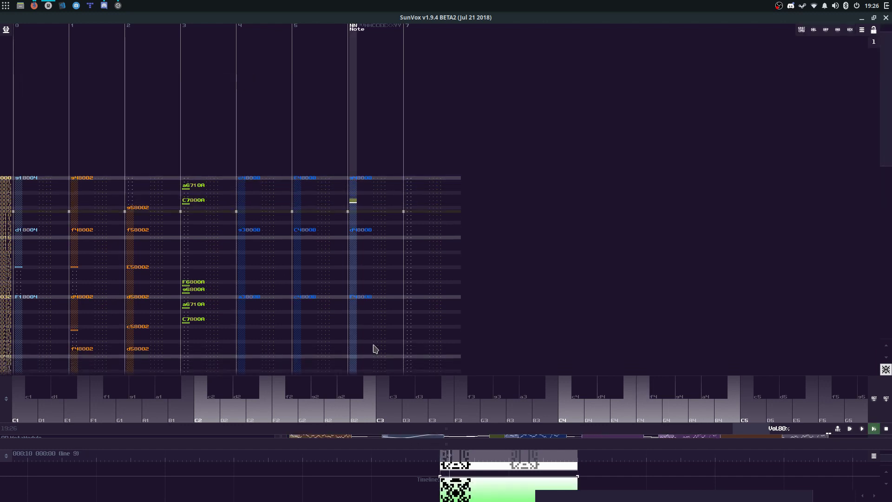
# Step: Add note-offs on lines 24 and 56 of tracks 4 to 6 and copy the chord progression from lines 0–63 to line 64
pyautogui.moveTo(433, 429); pyautogui.dragTo(229, 283)
pyautogui.moveTo(251, 260); pyautogui.dragTo(265, 384)
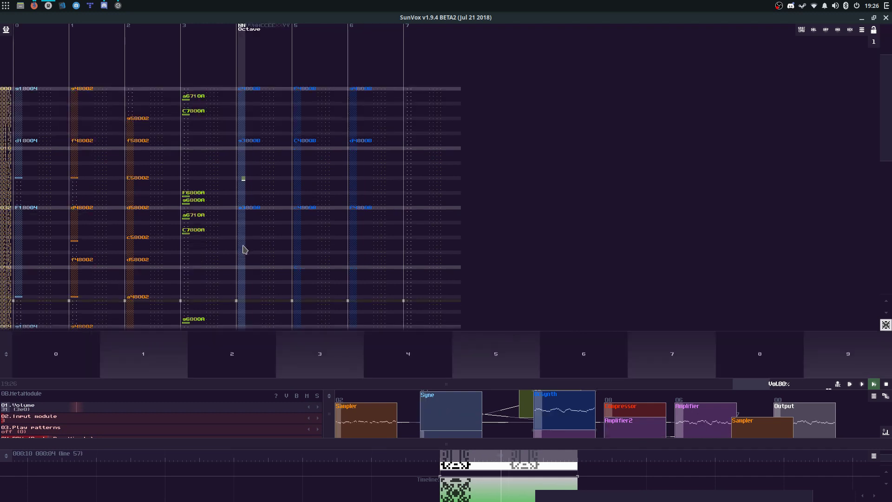
pyautogui.moveTo(374, 175); pyautogui.dragTo(265, 188)
pyautogui.click(254, 283)
pyautogui.doubleClick(265, 85)
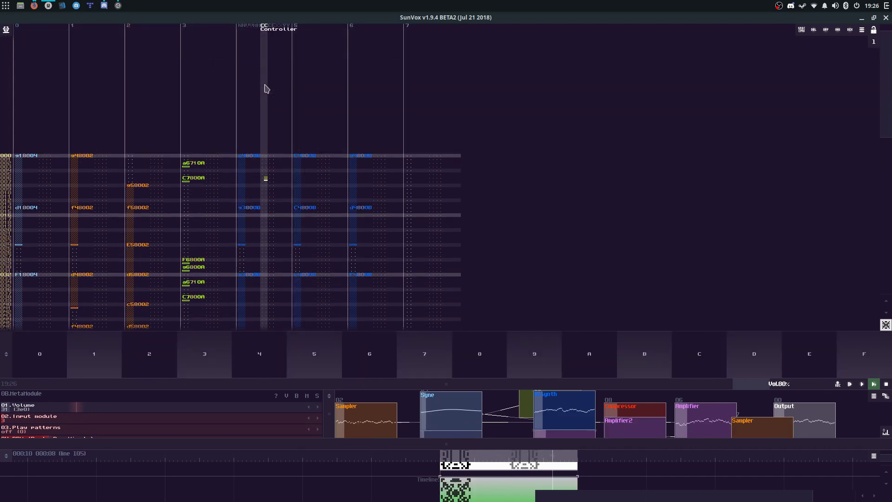
pyautogui.moveTo(259, 155); pyautogui.dragTo(367, 299)
pyautogui.click(372, 253)
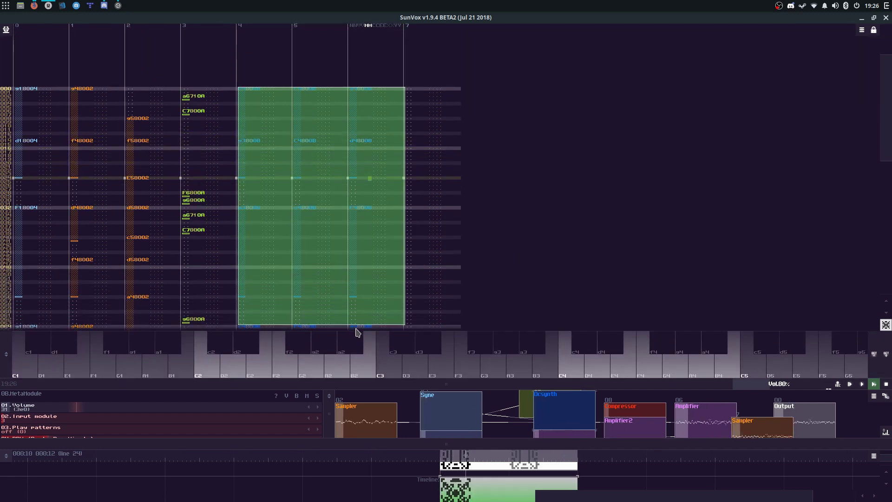
# Step: Insert a Delay module between Ocsynth and the first Amplifier, replacing their direct connection, and adjust its Dry level and delay time
pyautogui.moveTo(380, 384); pyautogui.dragTo(353, 174)
pyautogui.moveTo(535, 262); pyautogui.dragTo(628, 224)
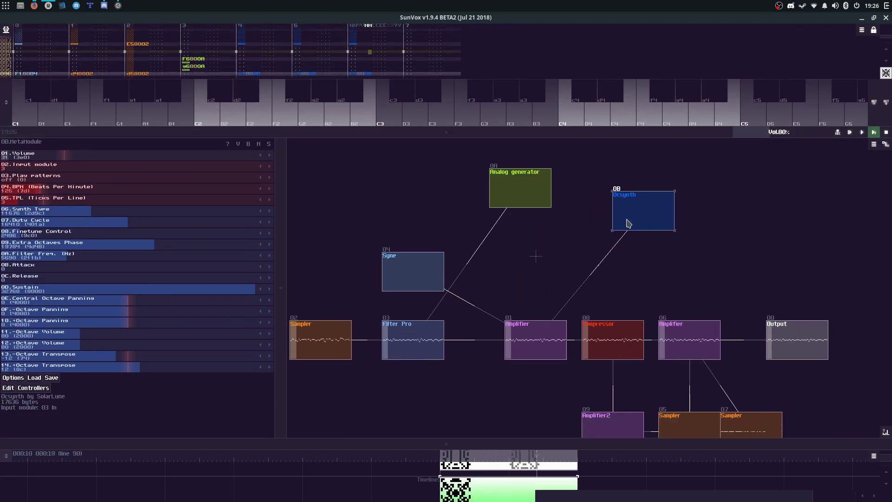
pyautogui.doubleClick(550, 275)
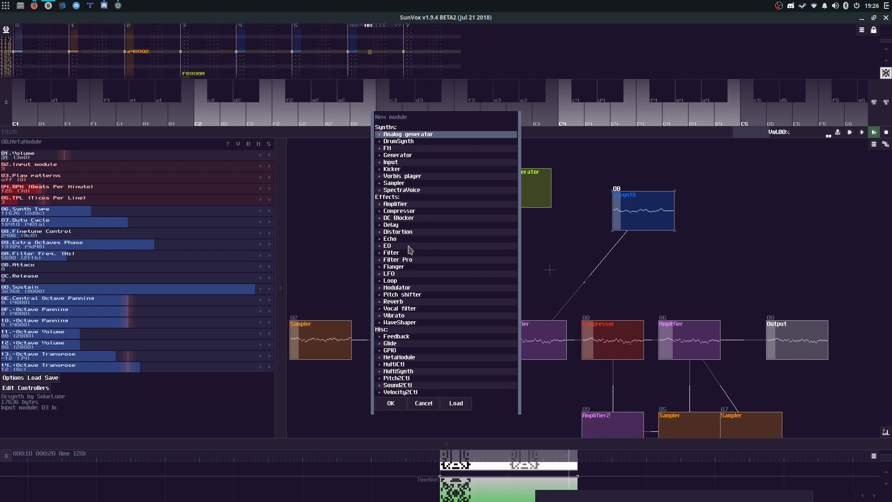
pyautogui.click(393, 224)
pyautogui.press('Return')
pyautogui.moveTo(639, 224); pyautogui.dragTo(550, 269)
pyautogui.moveTo(548, 265); pyautogui.dragTo(545, 341)
pyautogui.moveTo(545, 341); pyautogui.dragTo(631, 210)
pyautogui.click(549, 267)
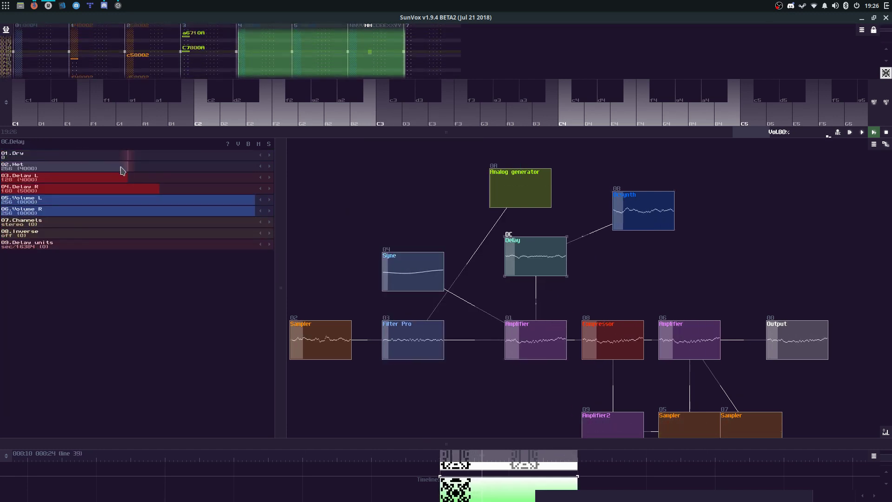
pyautogui.moveTo(173, 188); pyautogui.dragTo(47, 190)
# Step: Place the Ocsynth module beside the Delay and lower its volume to 22 while it is temporarily soloed
pyautogui.click(653, 219)
pyautogui.moveTo(654, 219); pyautogui.dragTo(631, 271)
pyautogui.moveTo(268, 147); pyautogui.dragTo(285, 303)
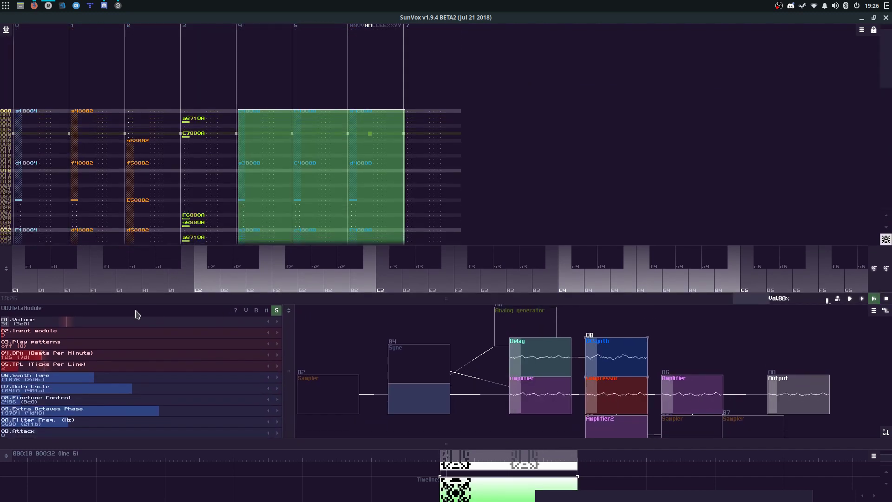
pyautogui.moveTo(136, 322); pyautogui.dragTo(134, 320)
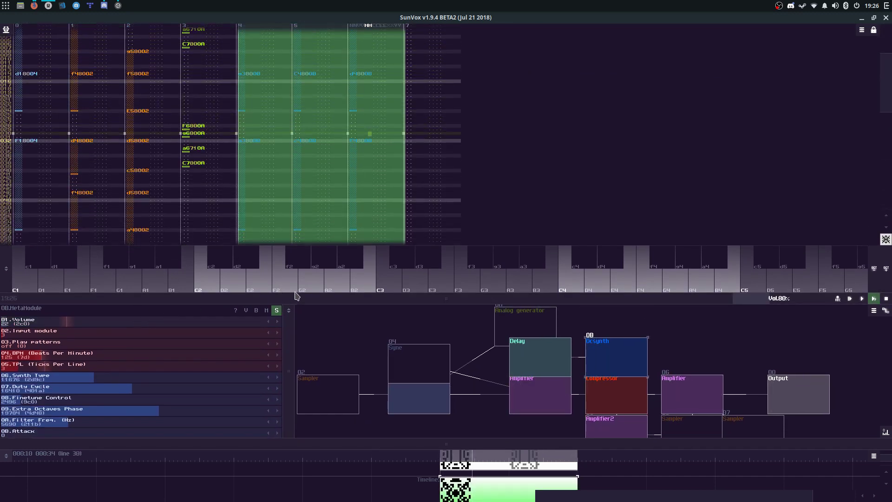
pyautogui.click(277, 310)
pyautogui.moveTo(279, 311); pyautogui.dragTo(299, 358)
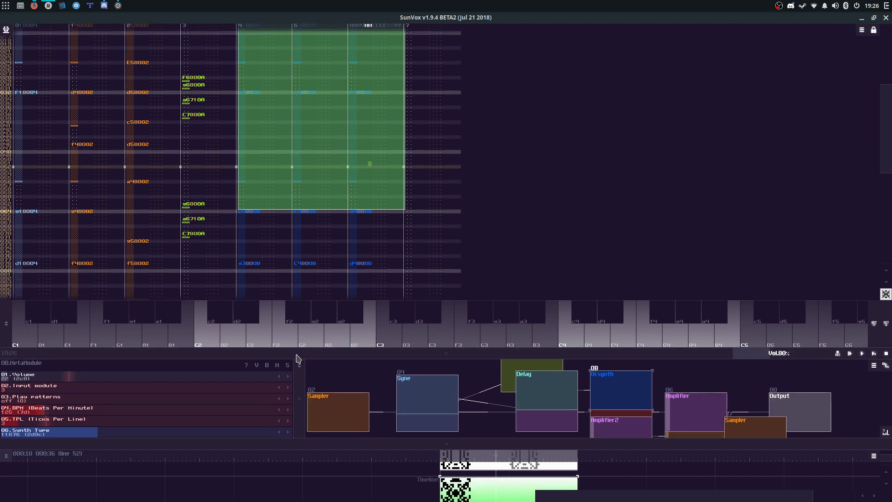
# Step: Try transposing all the Ocsynth chords in tracks 4 to 6 up by 12 semitones and listen to them
pyautogui.click(295, 292)
pyautogui.press('space')
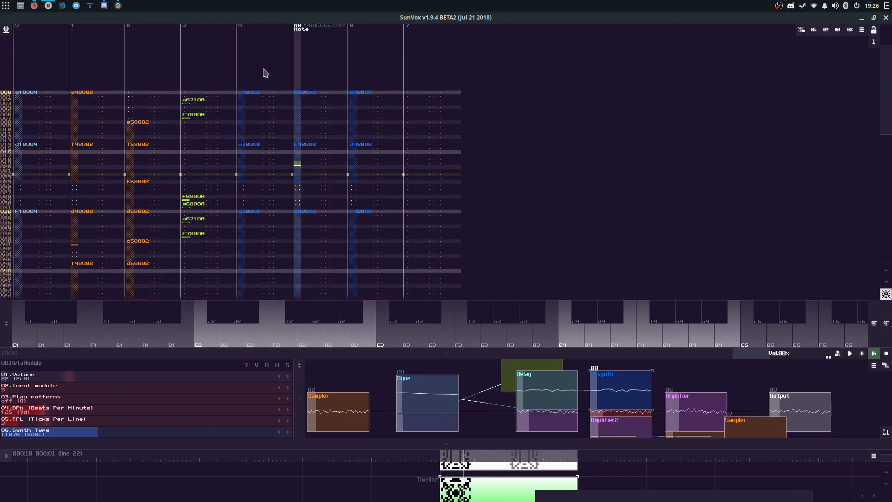
pyautogui.moveTo(263, 72); pyautogui.dragTo(350, 315)
pyautogui.rightClick(351, 315)
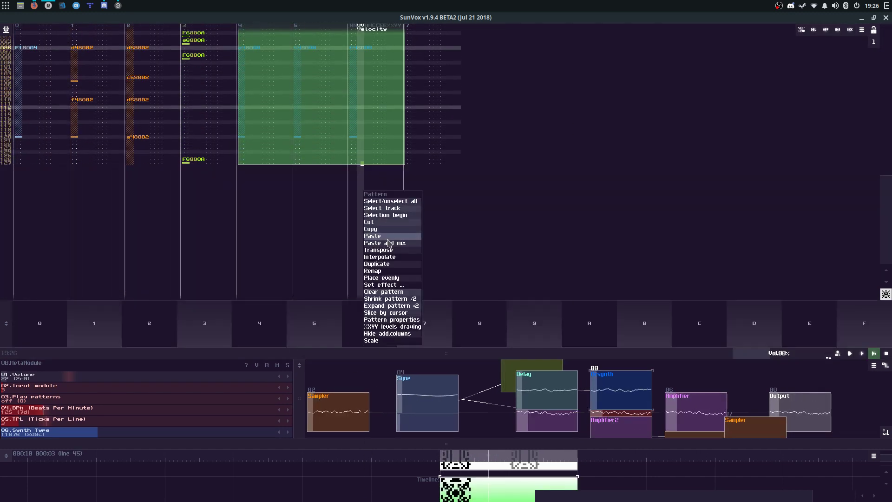
pyautogui.click(377, 250)
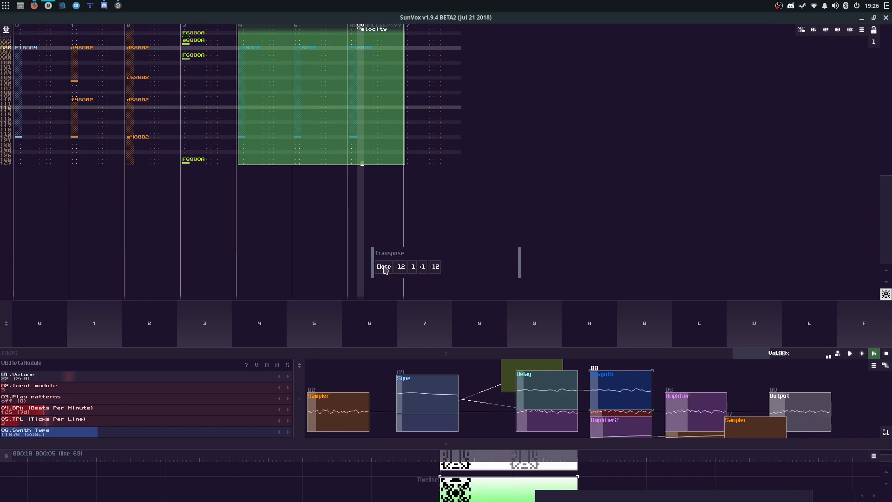
pyautogui.press('Return')
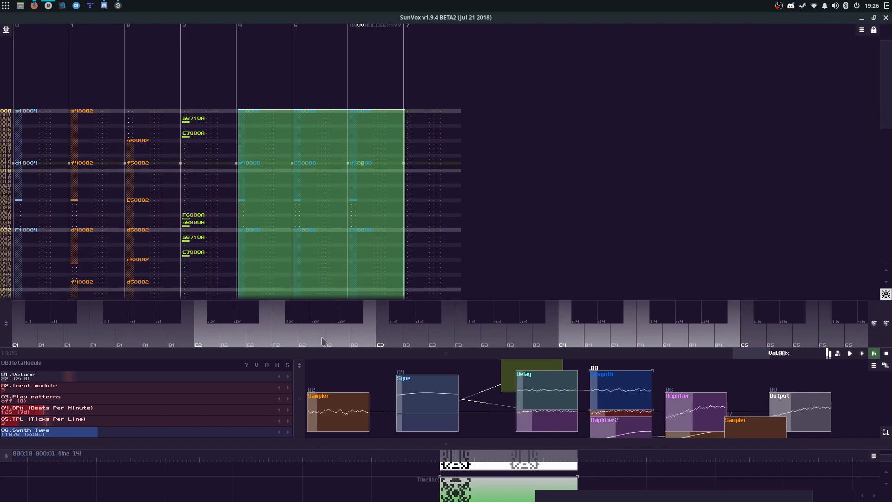
pyautogui.press('space')
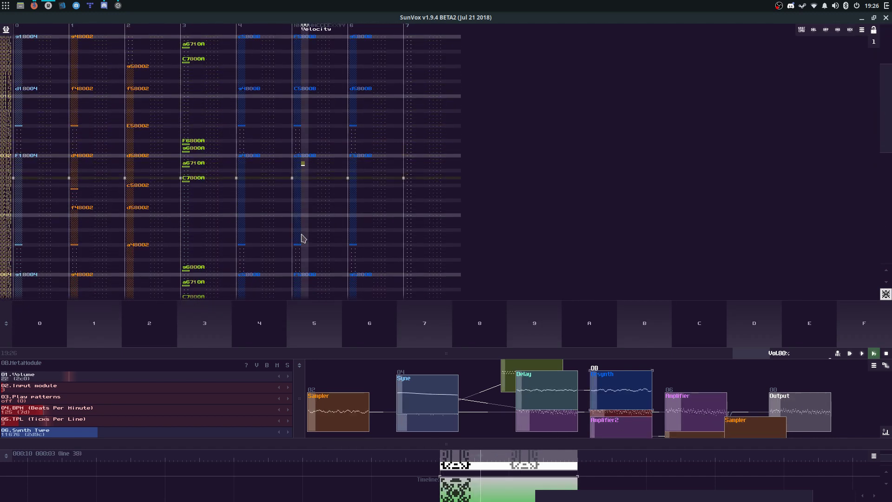
pyautogui.press('space')
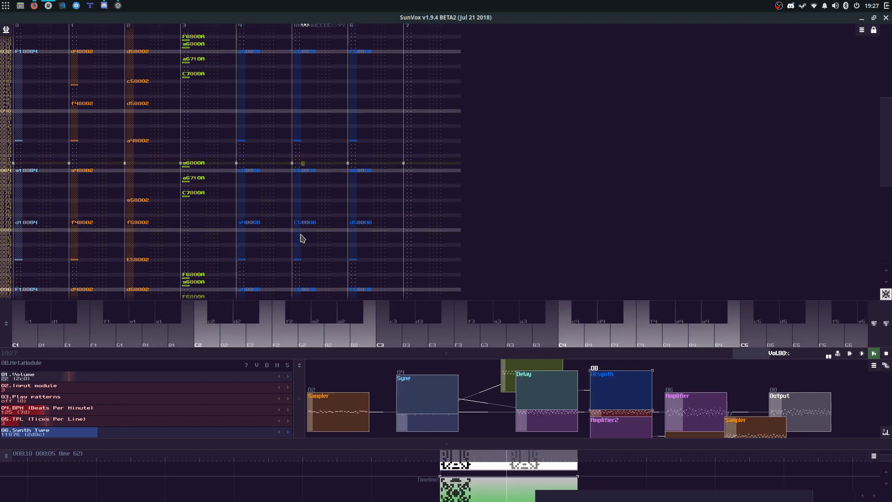
# Step: Lower the Ocsynth volume to 17 and undo the octave transposition of its chords
pyautogui.moveTo(229, 375); pyautogui.dragTo(229, 373)
pyautogui.hotkey('ctrl', 'z')
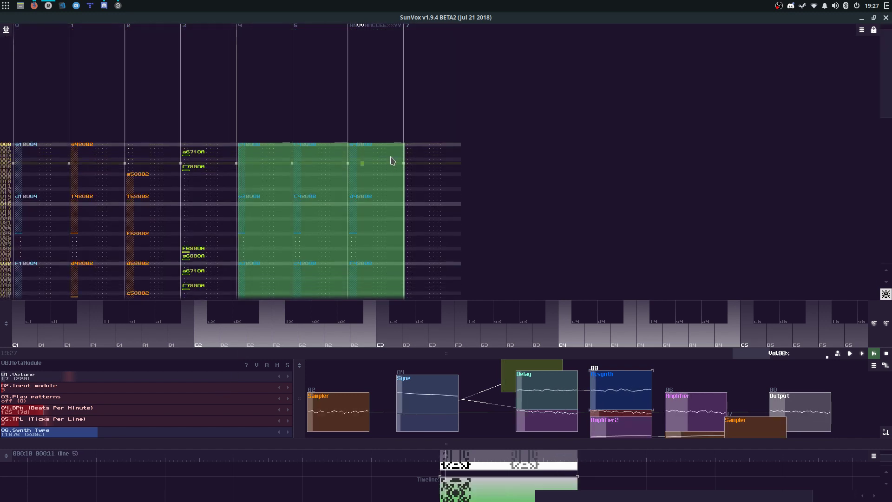
# Step: Copy the notes of track 6 into track 7 and transpose the copy up by 12 semitones
pyautogui.click(397, 141)
pyautogui.hotkey('ctrl', 'l')
pyautogui.hotkey('ctrl', 'c')
pyautogui.click(431, 136)
pyautogui.hotkey('ctrl', 'v')
pyautogui.rightClick(431, 136)
pyautogui.click(446, 196)
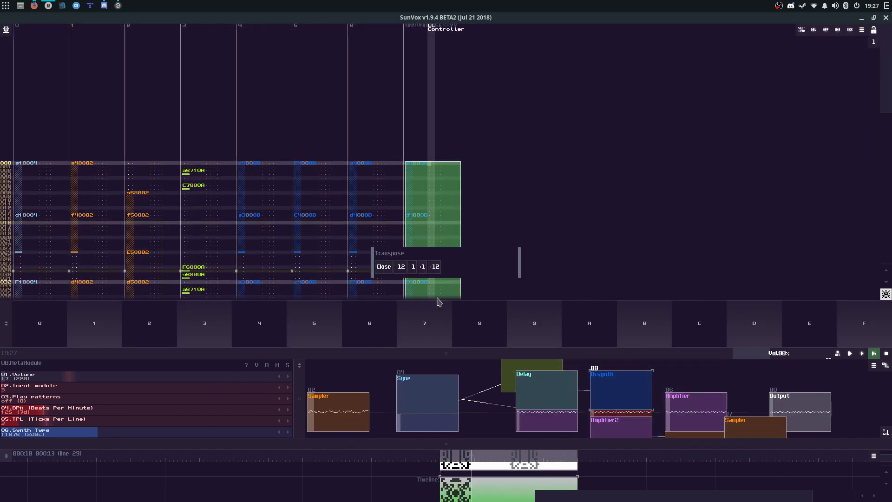
pyautogui.press('space')
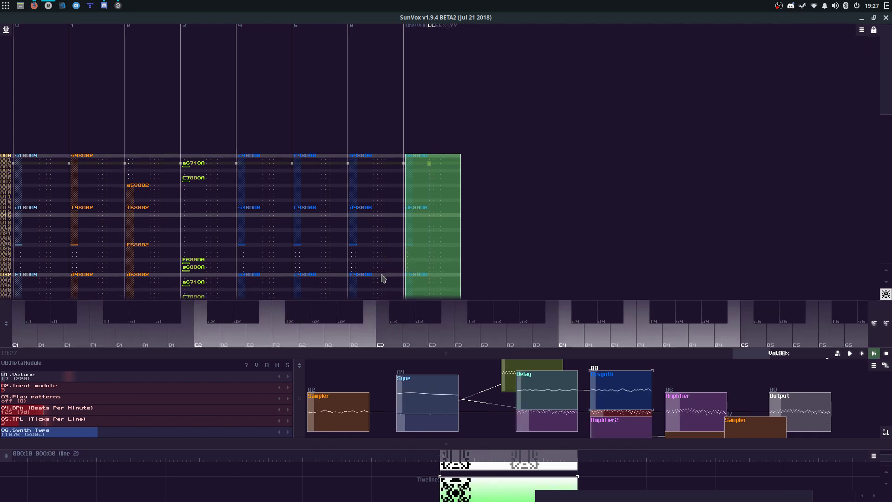
# Step: Save the song
pyautogui.hotkey('ctrl', 's')
pyautogui.click(383, 273)
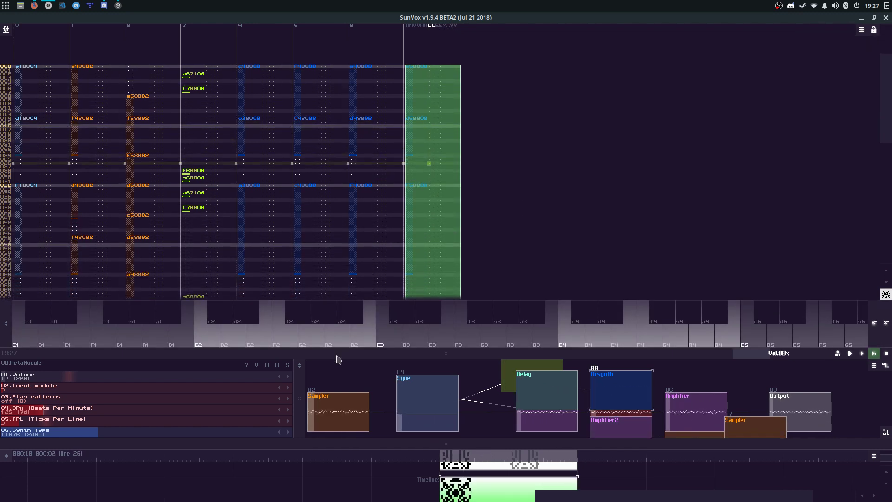
# Step: Insert an Echo module between the Analog generator and Filter Pro, and move the Syne module clear of it
pyautogui.moveTo(339, 355); pyautogui.dragTo(333, 164)
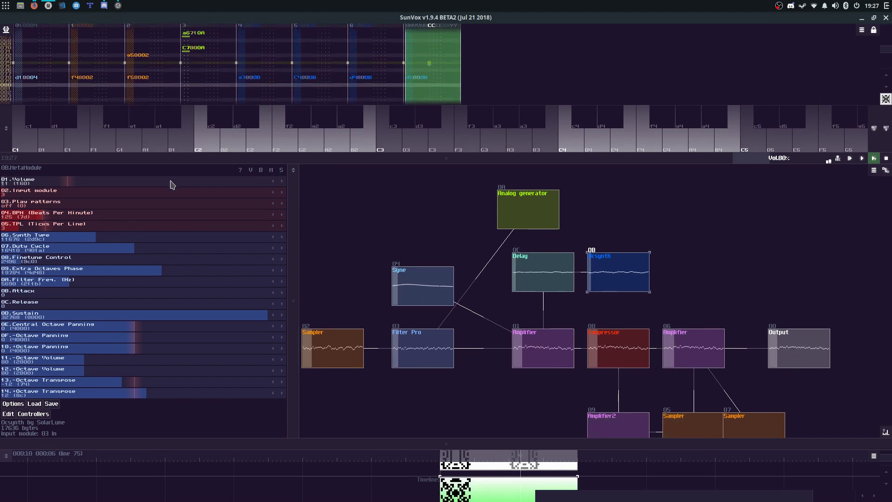
pyautogui.moveTo(518, 223); pyautogui.dragTo(352, 203)
pyautogui.doubleClick(380, 252)
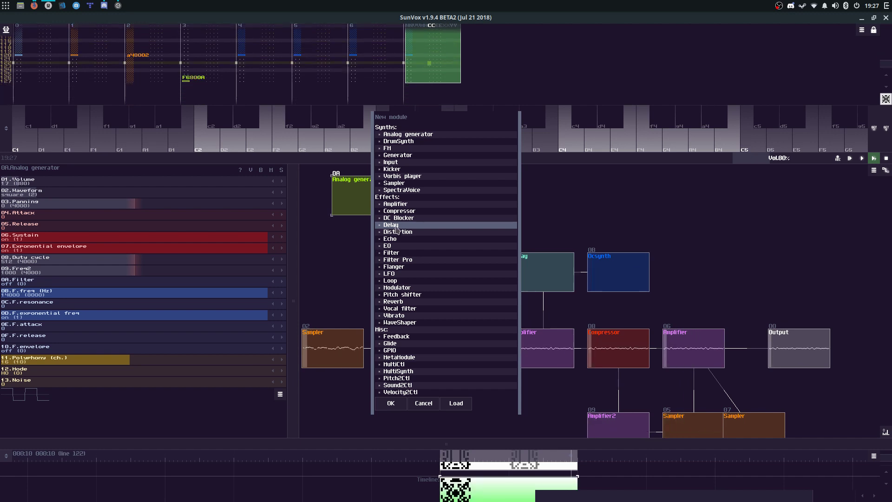
pyautogui.doubleClick(390, 239)
pyautogui.moveTo(390, 239); pyautogui.dragTo(373, 361)
pyautogui.moveTo(373, 359); pyautogui.dragTo(315, 211)
pyautogui.moveTo(342, 260)
pyautogui.mouseDown()
pyautogui.moveTo(312, 259)
pyautogui.moveTo(326, 268)
pyautogui.mouseUp()
pyautogui.moveTo(389, 292); pyautogui.dragTo(391, 278)
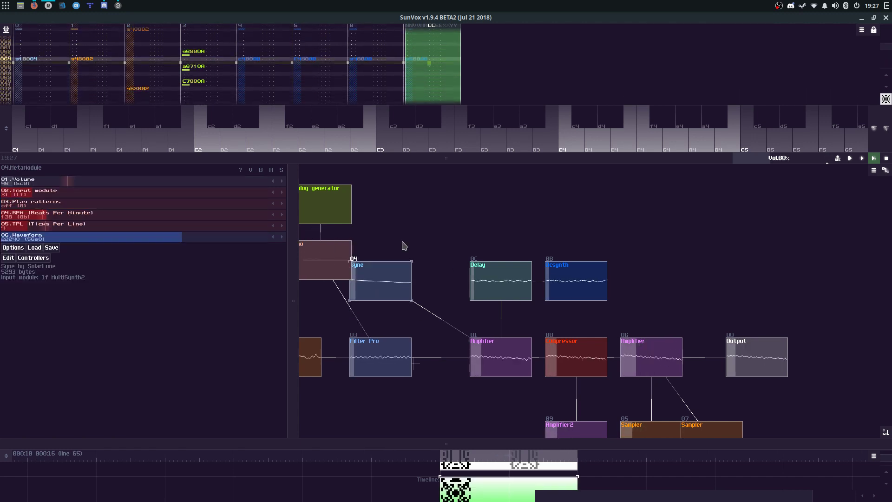
pyautogui.moveTo(403, 242); pyautogui.dragTo(421, 223)
pyautogui.moveTo(398, 277); pyautogui.dragTo(531, 280)
# Step: Set the Echo's wet level to 97 and save the song, overwriting Paint.sunvox
pyautogui.click(455, 264)
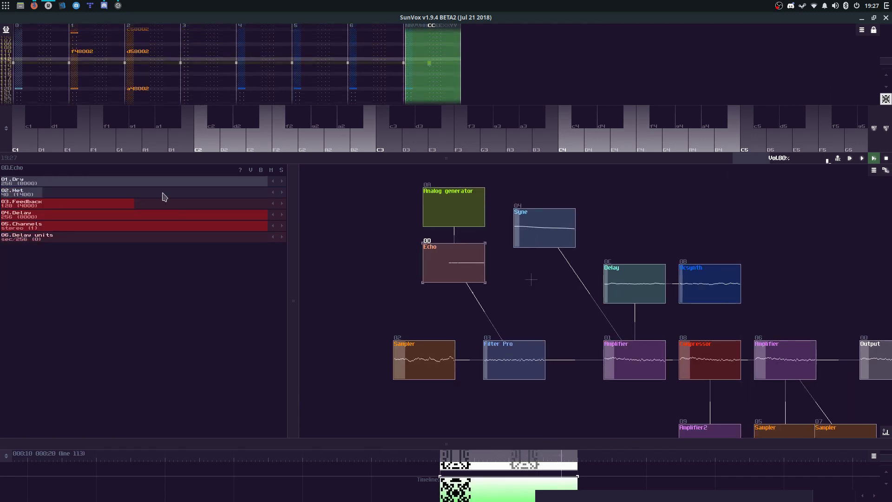
pyautogui.moveTo(163, 197); pyautogui.dragTo(221, 201)
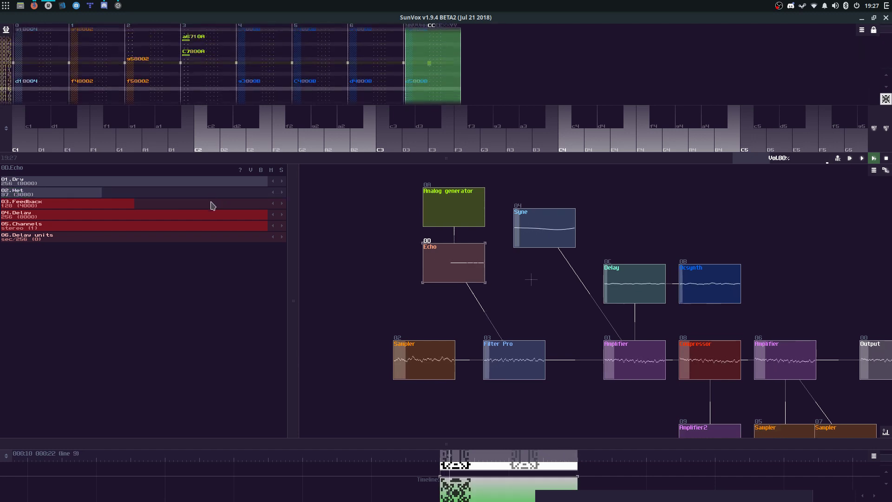
pyautogui.hotkey('ctrl', 's')
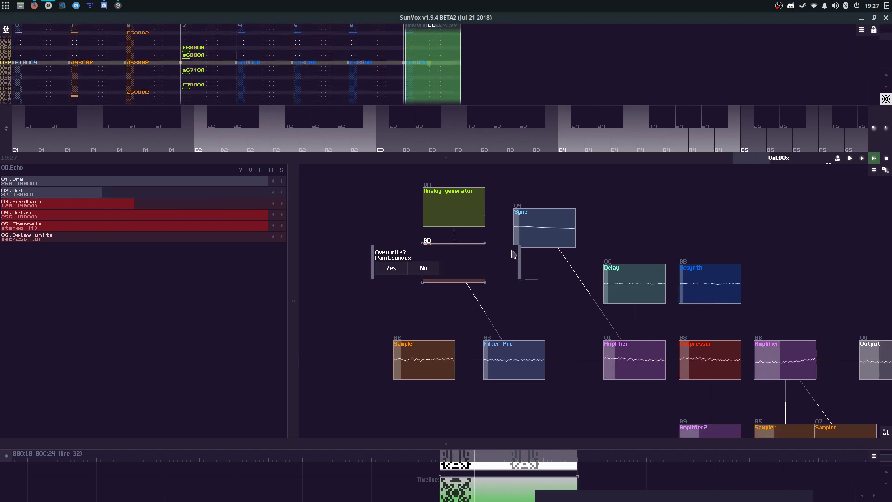
pyautogui.press('Return')
pyautogui.moveTo(577, 432); pyautogui.dragTo(497, 376)
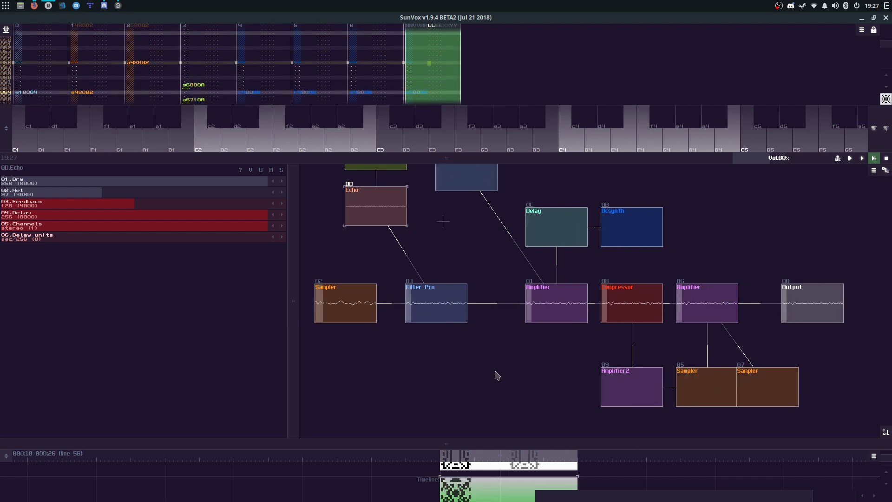
pyautogui.doubleClick(489, 384)
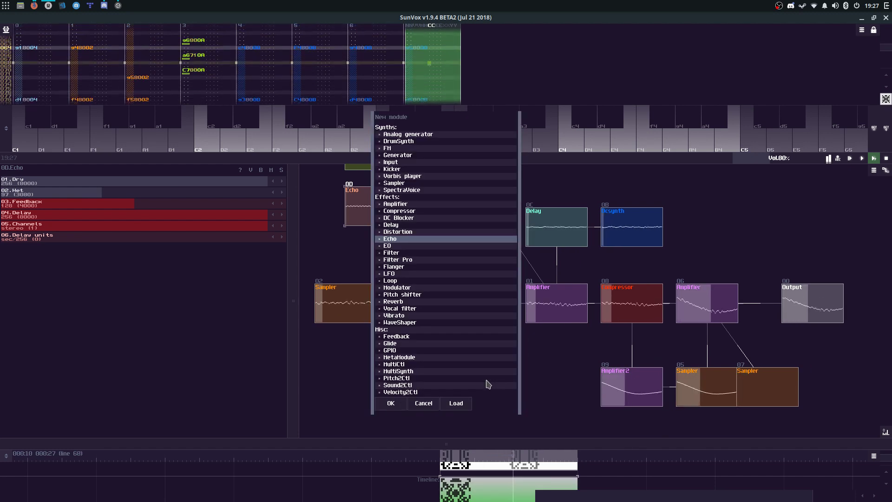
pyautogui.click(460, 135)
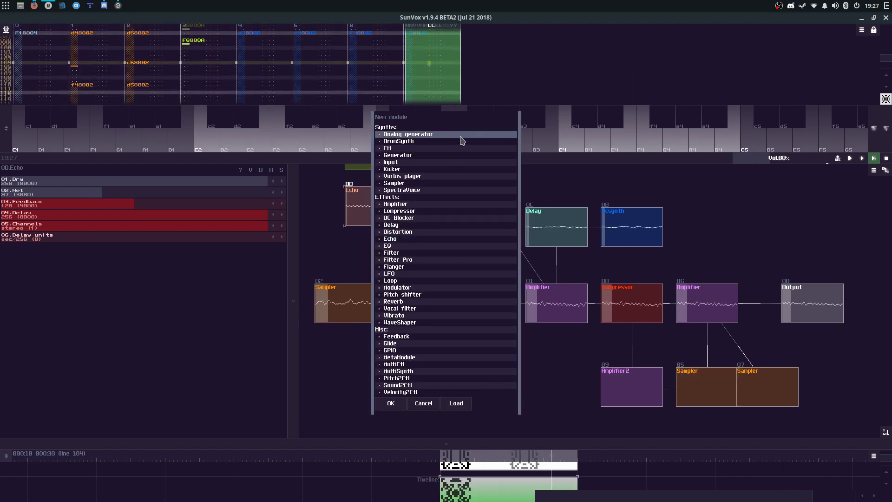
pyautogui.click(426, 404)
# Step: Try lower Filter Pro frequencies during playback, set the frequency to 2452 Hz and stop the song
pyautogui.click(442, 306)
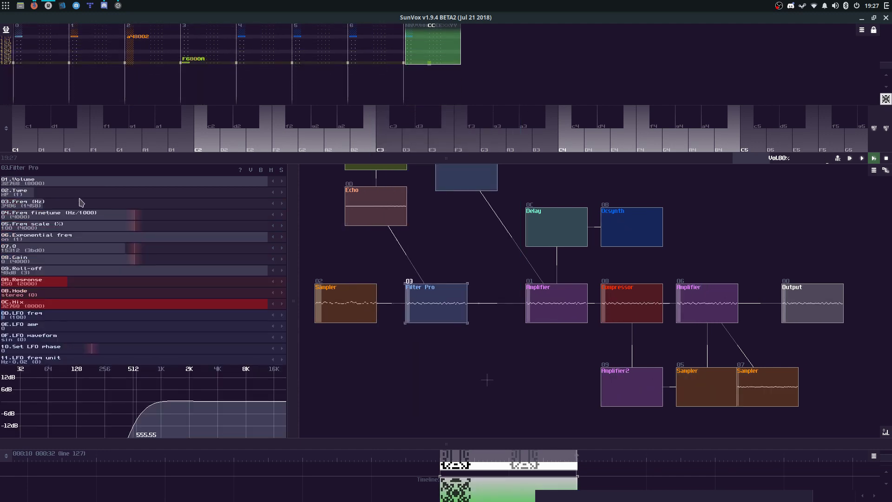
pyautogui.moveTo(86, 204); pyautogui.dragTo(57, 210)
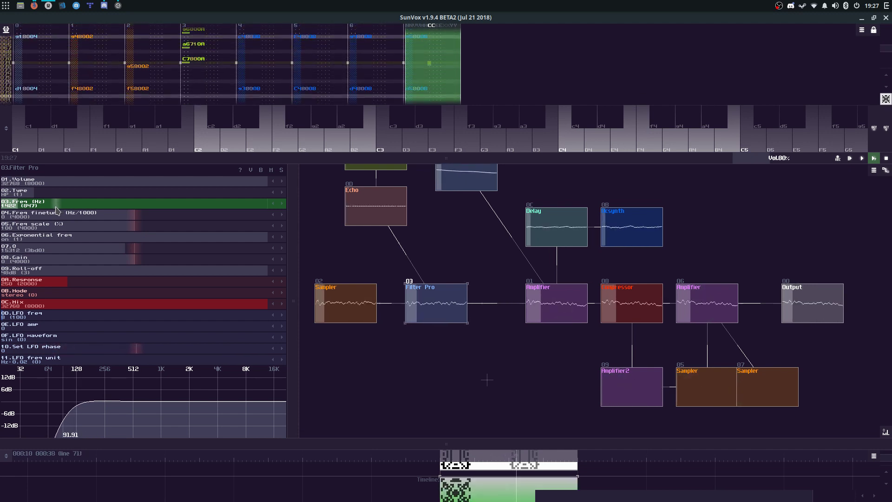
pyautogui.moveTo(56, 209); pyautogui.dragTo(56, 210)
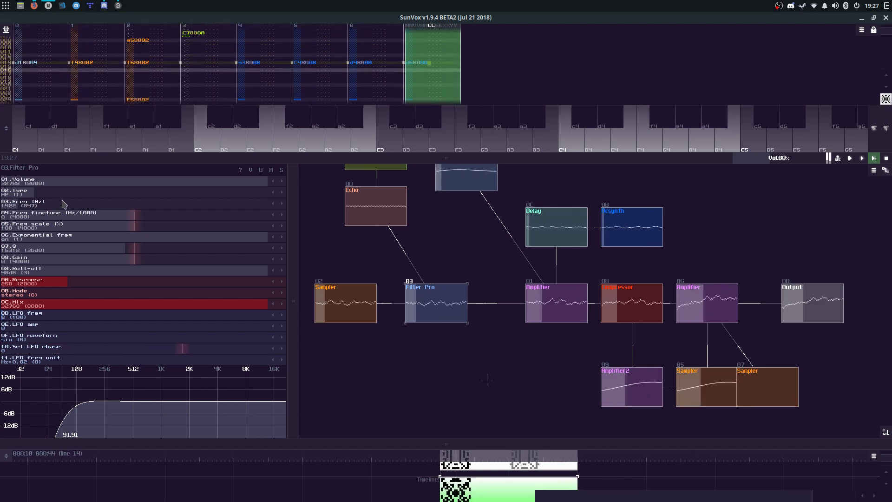
pyautogui.moveTo(64, 204); pyautogui.dragTo(76, 207)
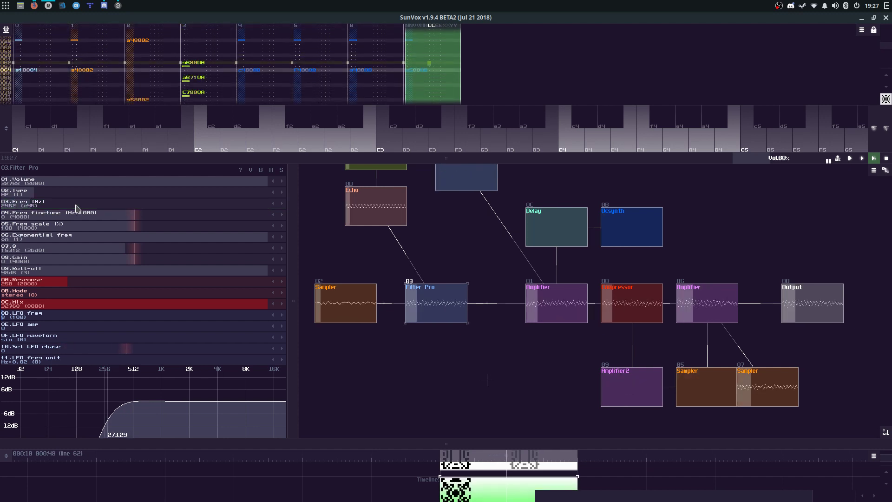
pyautogui.press('space')
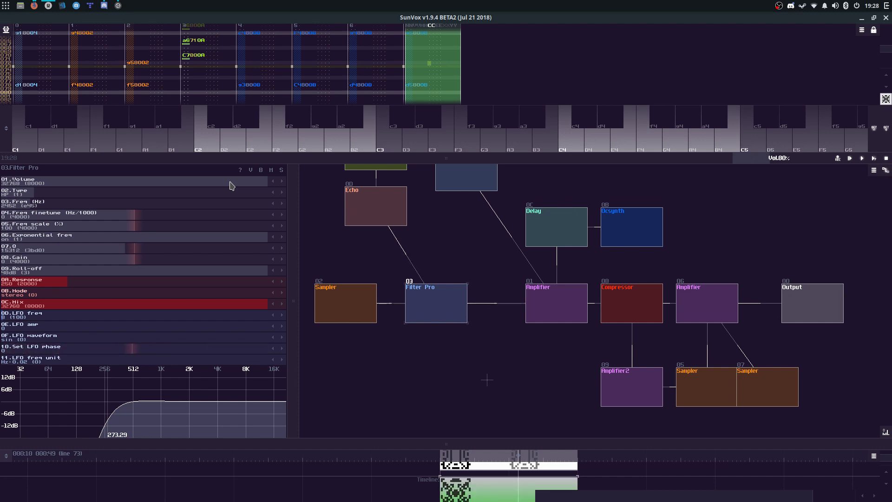
# Step: Play the song from the start and save it over the existing file
pyautogui.press('F6')
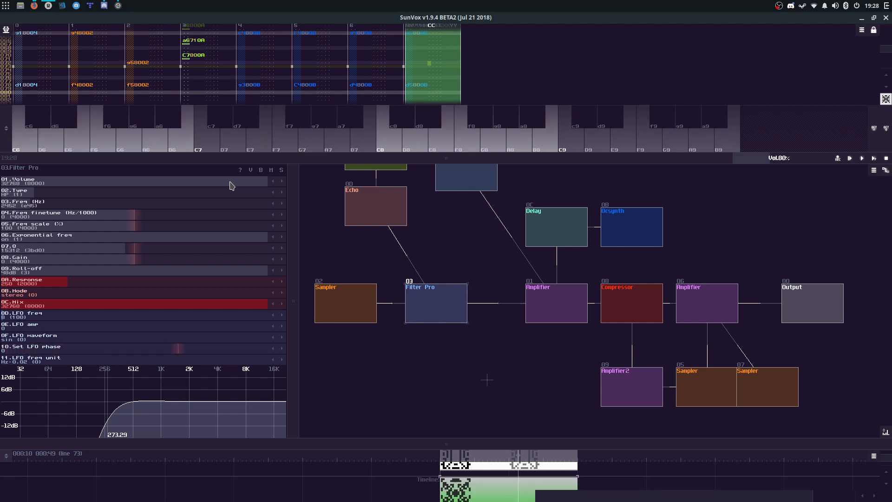
pyautogui.press('Return')
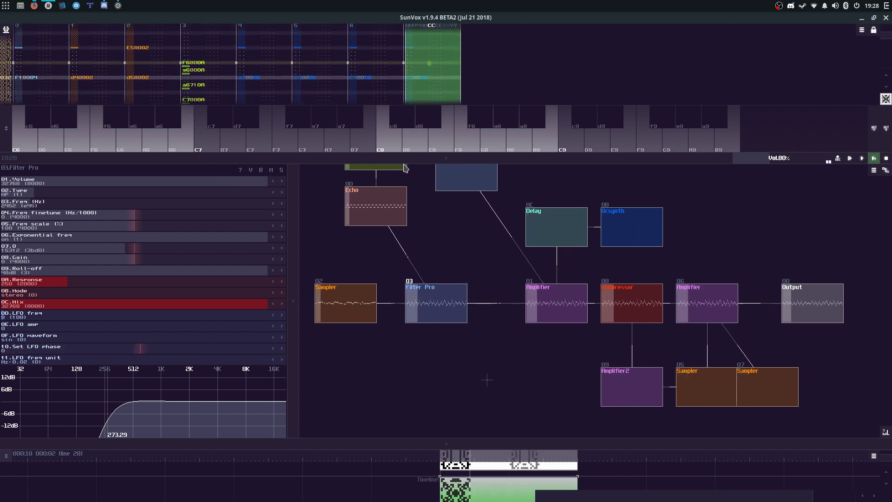
pyautogui.moveTo(405, 159)
pyautogui.mouseDown()
pyautogui.moveTo(395, 393)
pyautogui.moveTo(385, 251)
pyautogui.moveTo(408, 147)
pyautogui.mouseUp()
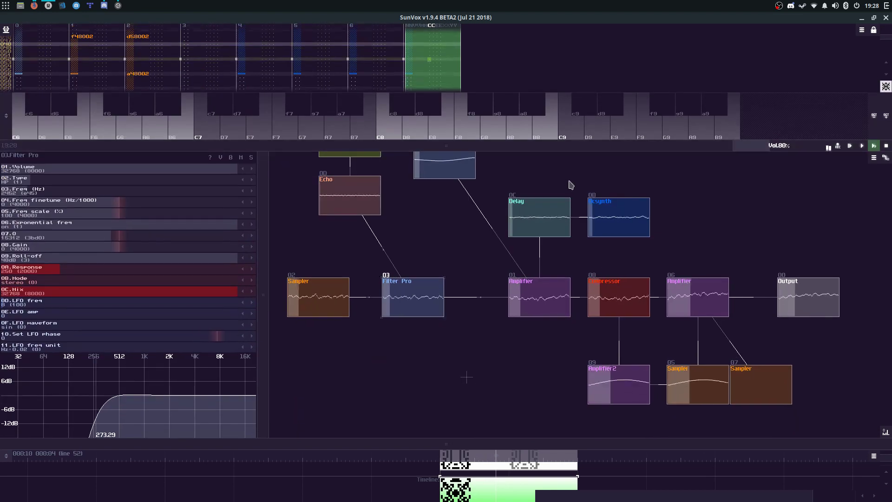
pyautogui.hotkey('ctrl', 's')
pyautogui.press('Return')
# Step: Mute the Ocsynth and set the volume of drum Sampler 07 to 411
pyautogui.click(603, 215)
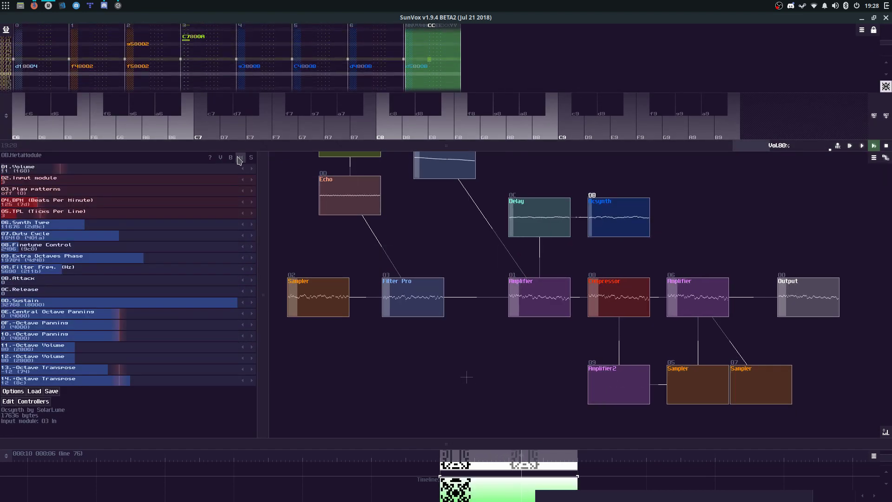
pyautogui.click(241, 158)
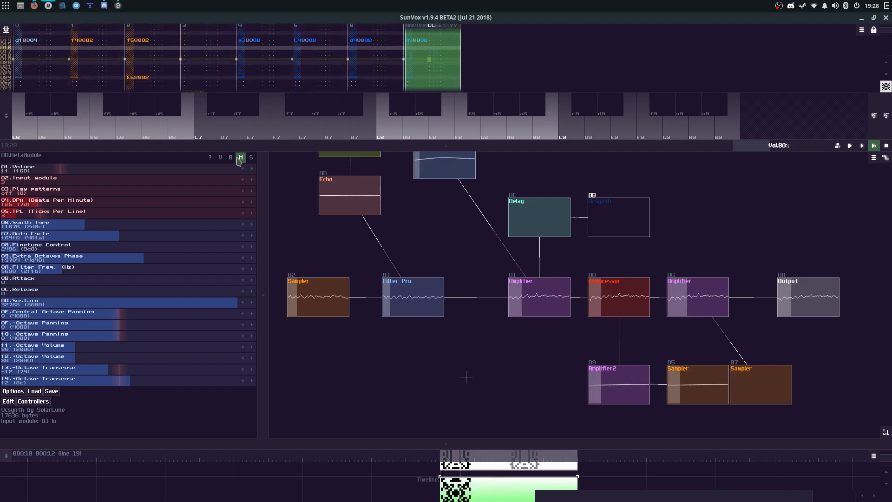
pyautogui.click(776, 372)
pyautogui.moveTo(193, 173); pyautogui.dragTo(261, 176)
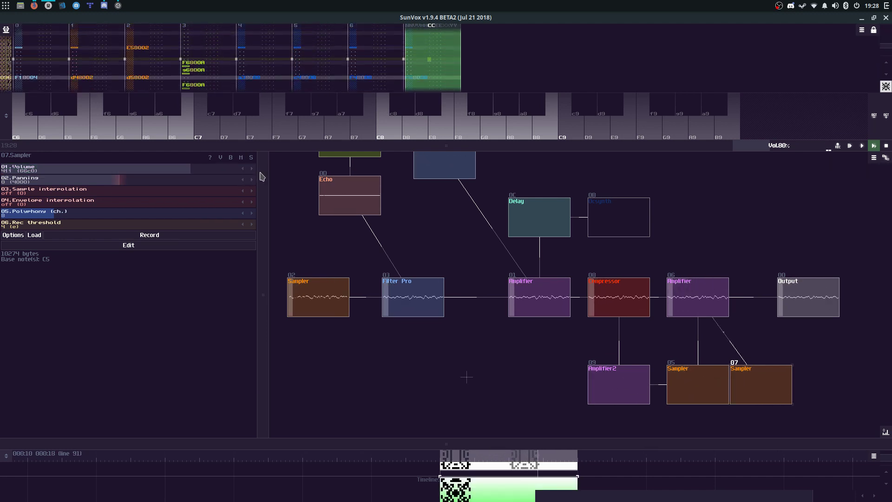
# Step: Transpose the Analog generator notes in track 3 down by 12 semitones
pyautogui.moveTo(389, 164); pyautogui.dragTo(422, 233)
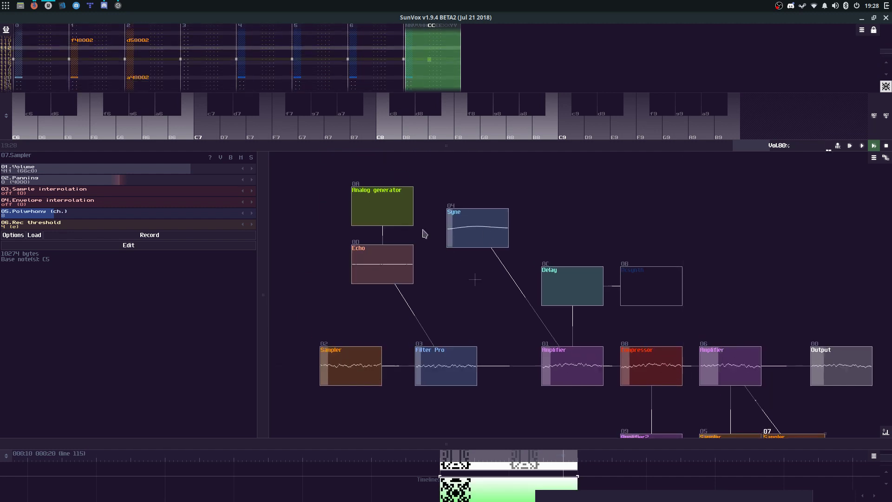
pyautogui.rightClick(199, 64)
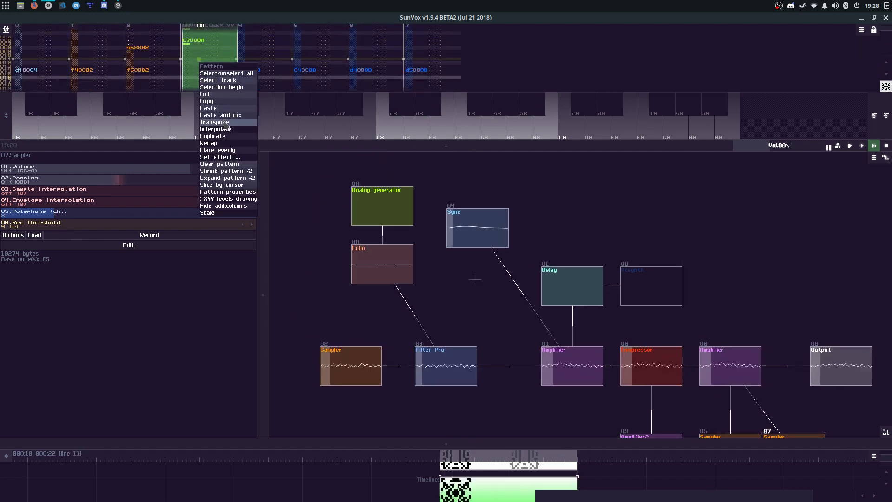
pyautogui.click(214, 122)
pyautogui.click(391, 269)
# Step: Set the Analog generator's volume to 20 and its waveform to sin
pyautogui.click(381, 206)
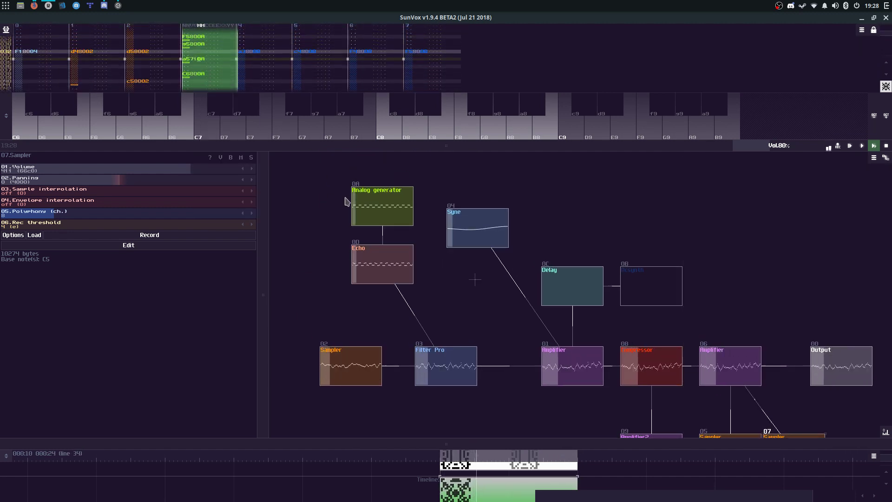
pyautogui.moveTo(178, 172); pyautogui.dragTo(194, 175)
pyautogui.scroll(3, 176, 178)
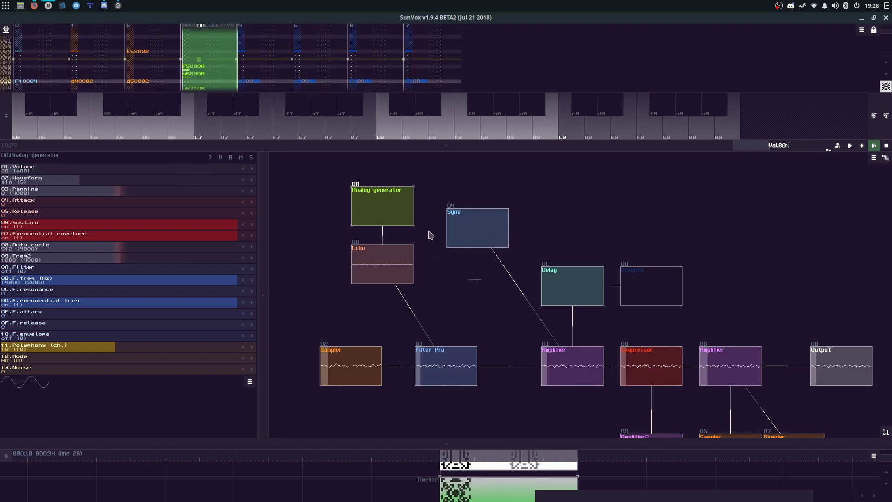
# Step: Adjust the Filter Pro frequency and unmute the Ocsynth
pyautogui.click(424, 372)
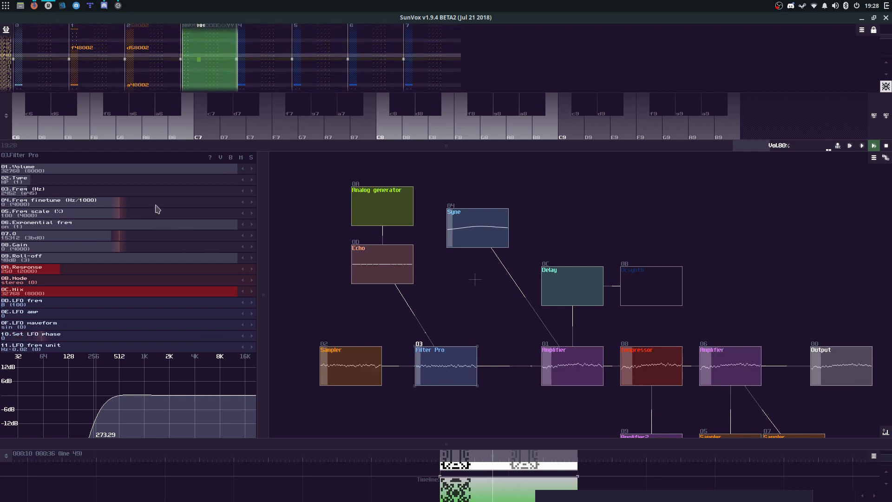
pyautogui.moveTo(167, 191); pyautogui.dragTo(183, 192)
pyautogui.click(660, 288)
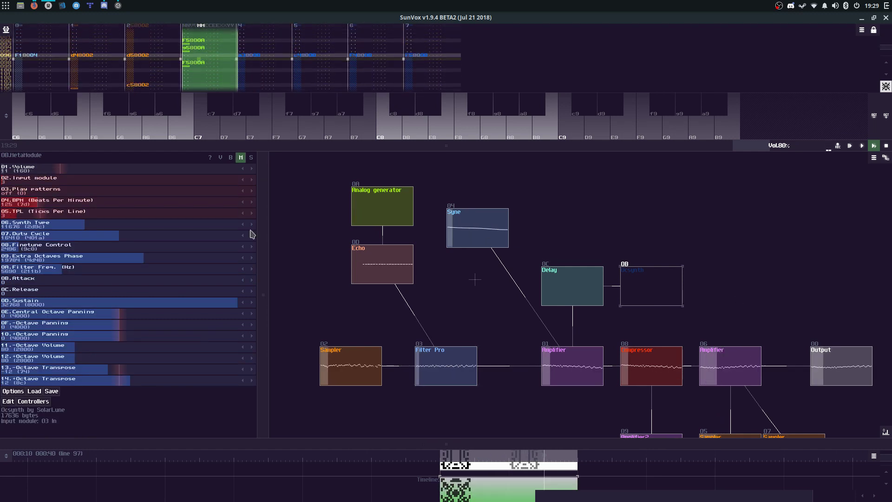
pyautogui.click(241, 157)
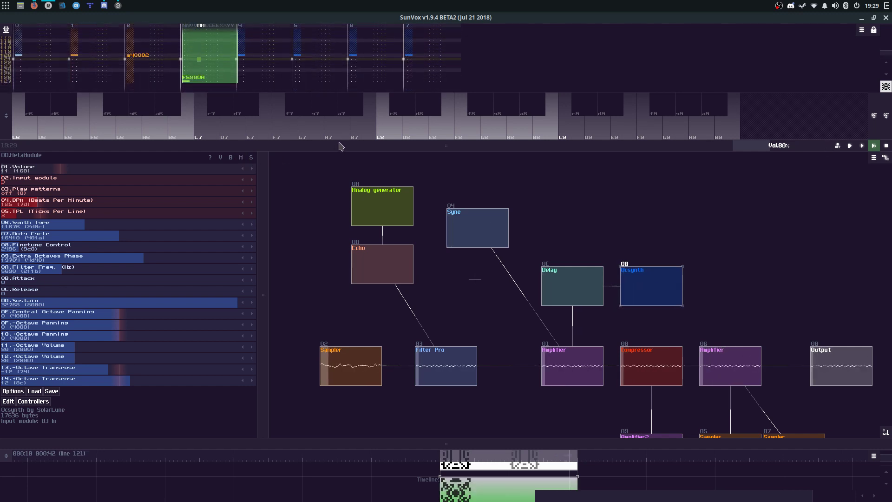
# Step: Stop playback and place a copy of the song's pattern before the original on the timeline
pyautogui.moveTo(340, 146); pyautogui.dragTo(341, 251)
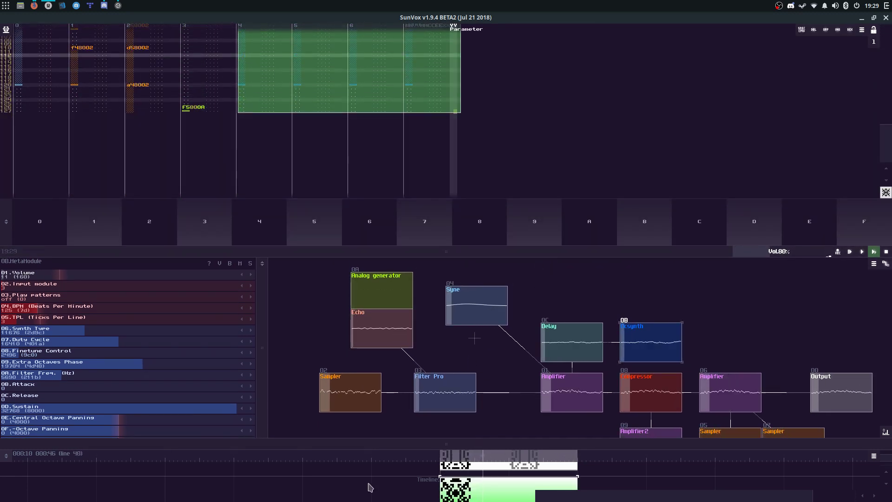
pyautogui.press('space')
pyautogui.hotkey('ctrl', 'v')
pyautogui.moveTo(361, 483); pyautogui.dragTo(348, 482)
pyautogui.click(458, 486)
# Step: Delete the Ocsynth chords from tracks 4 to 7 of the original pattern and remove the Ocsynth and Delay modules
pyautogui.click(383, 75)
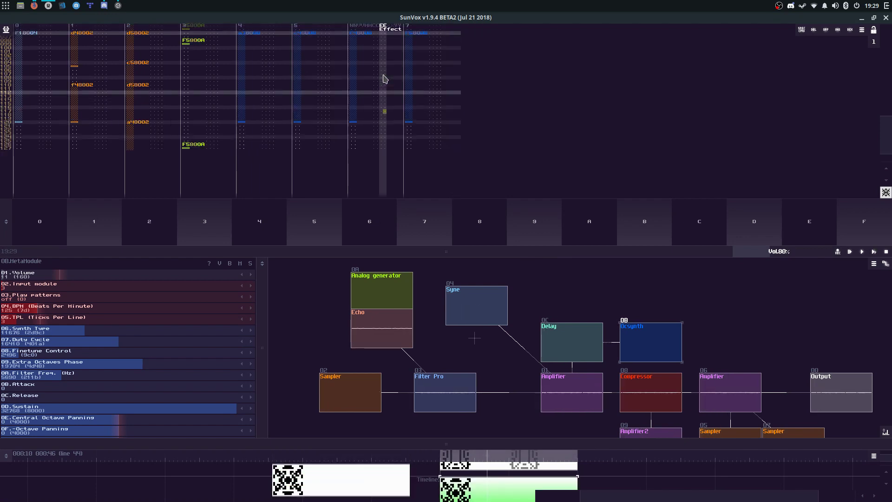
pyautogui.moveTo(383, 75); pyautogui.dragTo(253, 43)
pyautogui.moveTo(253, 43); pyautogui.dragTo(501, 399)
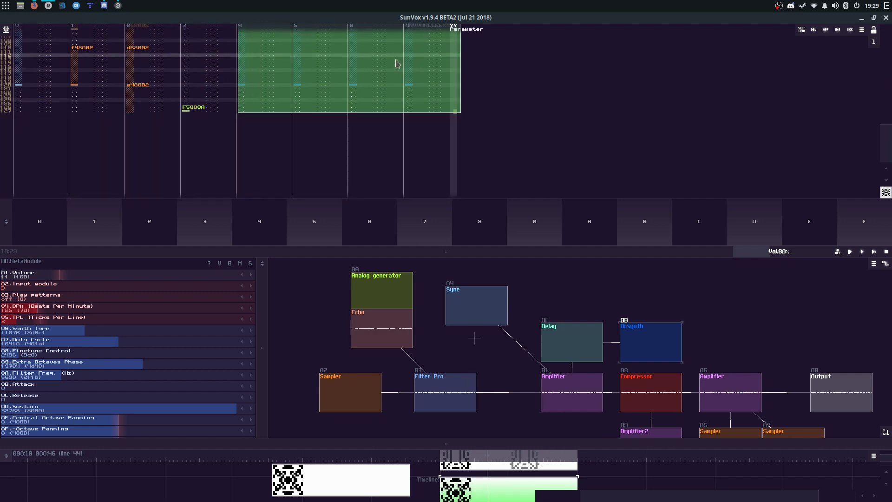
pyautogui.click(430, 176)
pyautogui.press('space')
pyautogui.click(592, 352)
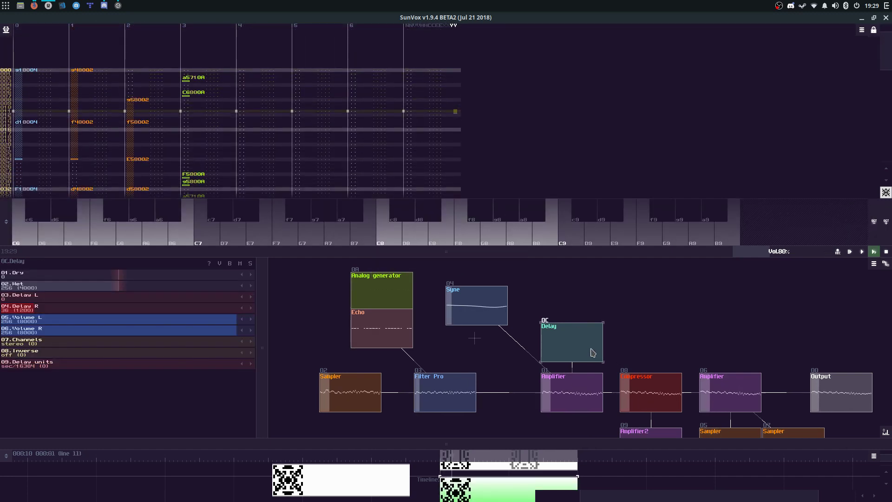
pyautogui.press('Delete')
# Step: Add a new Sampler module above the first Amplifier, feeding into it
pyautogui.doubleClick(588, 349)
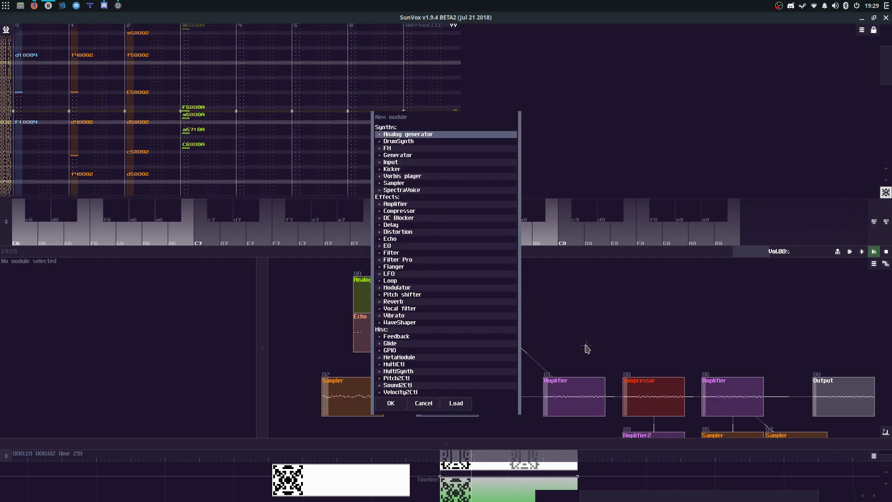
pyautogui.click(450, 184)
pyautogui.press('Return')
pyautogui.moveTo(571, 346); pyautogui.dragTo(578, 322)
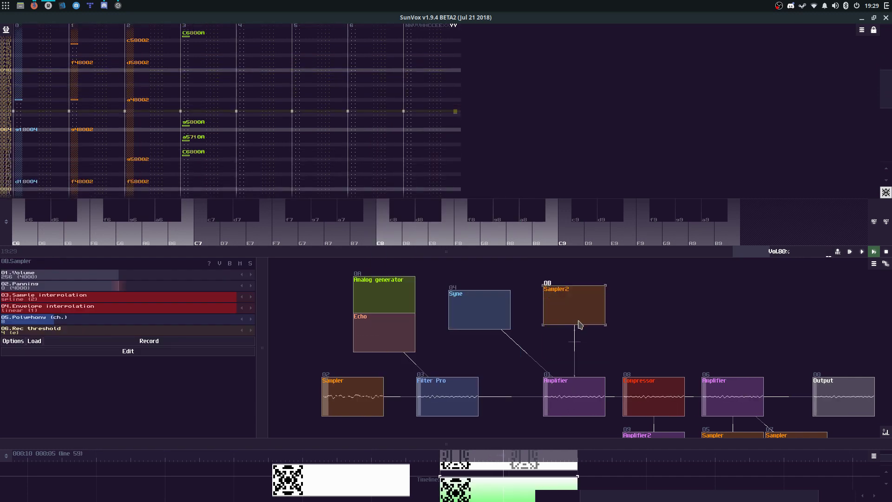
# Step: Load the strs03.xi sample from the STRINGS/VARIOUS/VARI01 category into the new Sampler
pyautogui.click(36, 341)
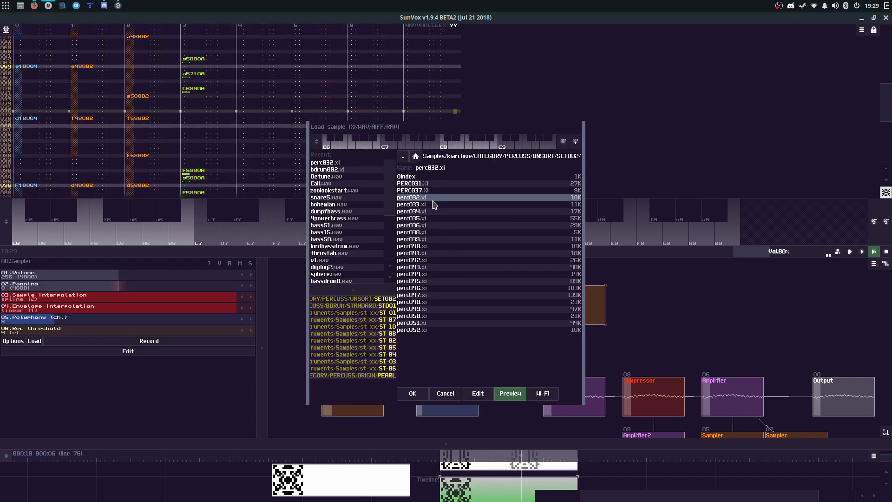
pyautogui.click(404, 156)
pyautogui.click(404, 156)
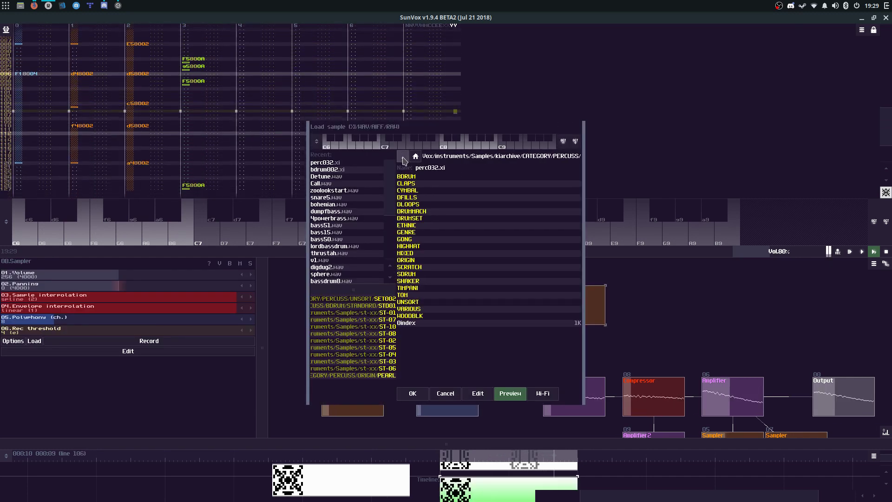
pyautogui.click(403, 158)
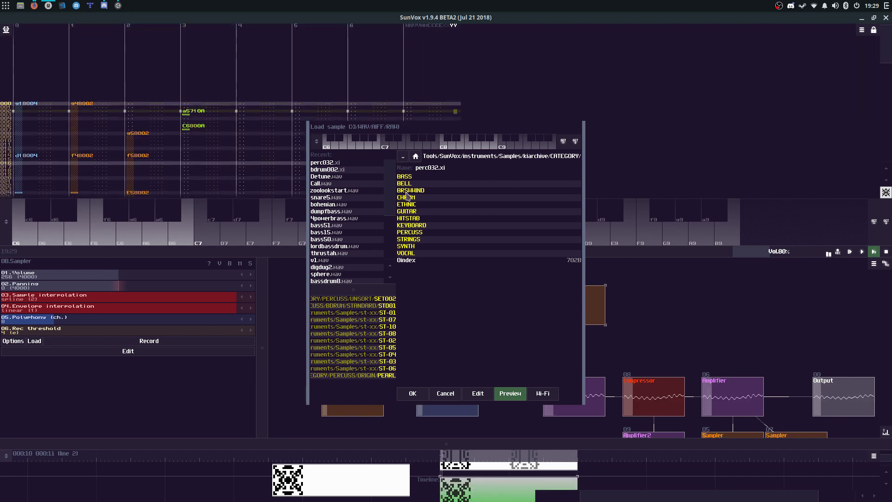
pyautogui.click(414, 239)
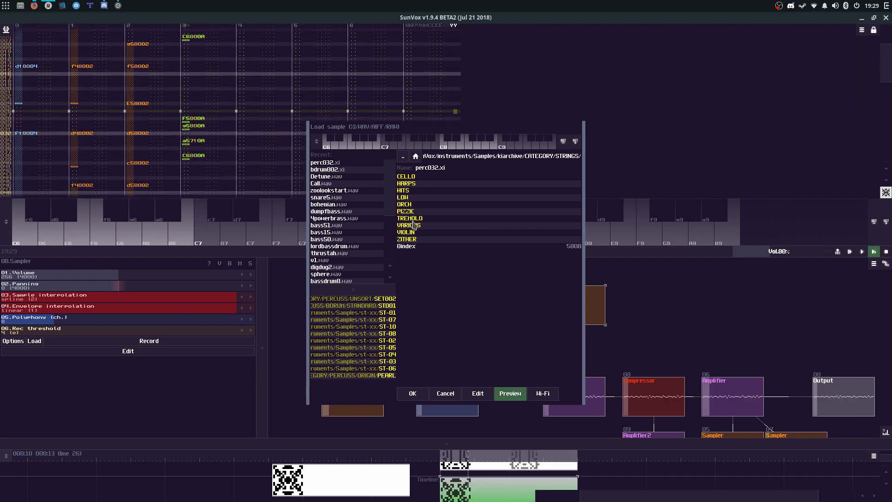
pyautogui.click(409, 225)
pyautogui.click(414, 180)
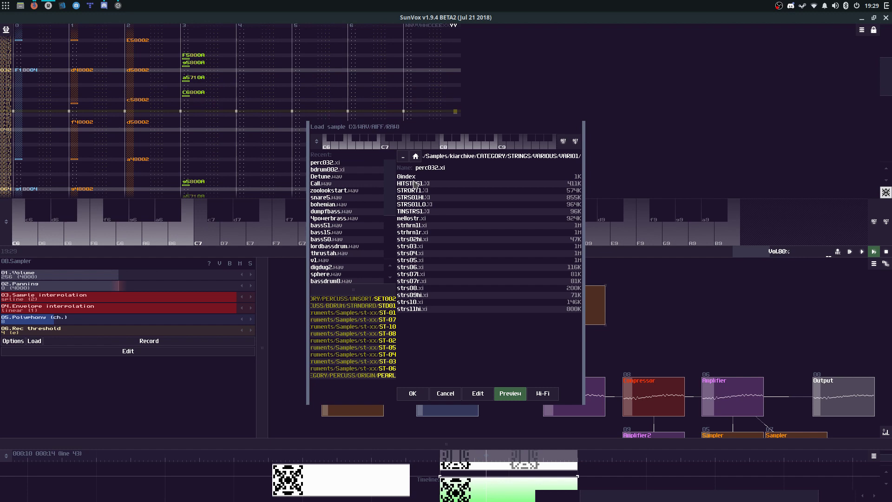
pyautogui.click(416, 230)
pyautogui.click(409, 248)
pyautogui.click(409, 248)
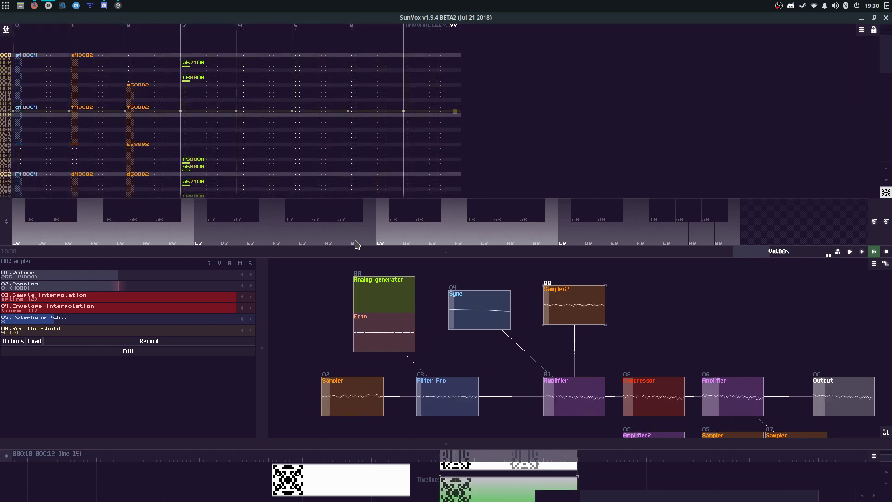
# Step: Enter Sampler2 notes on track 4 of the pattern: a4 at lines 0 and 14, and C5 at line 24
pyautogui.press('space')
pyautogui.click(273, 50)
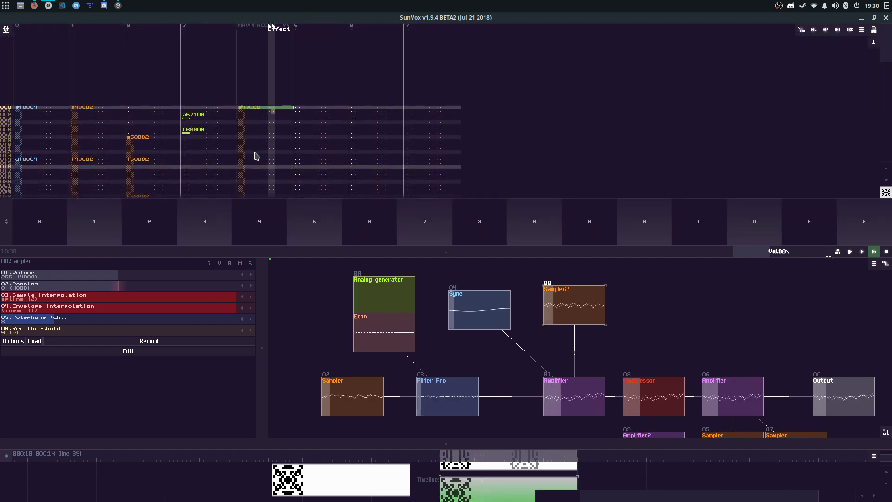
pyautogui.click(252, 161)
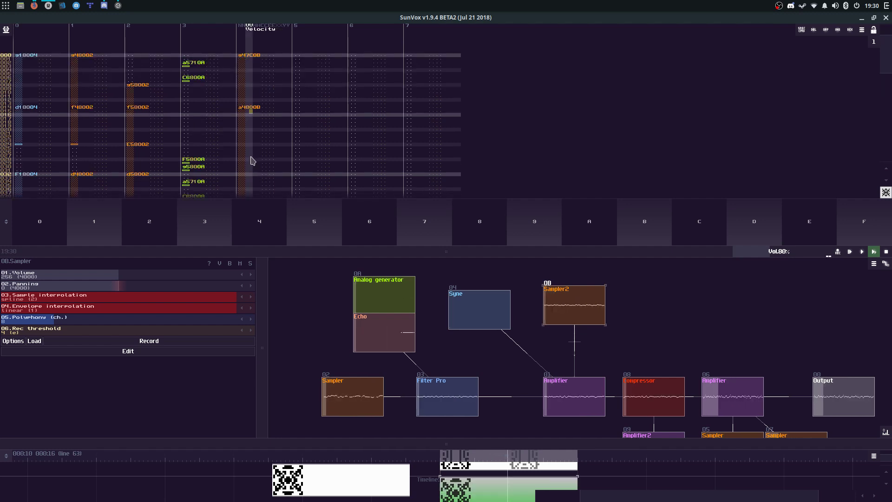
pyautogui.click(250, 142)
pyautogui.press('Left')
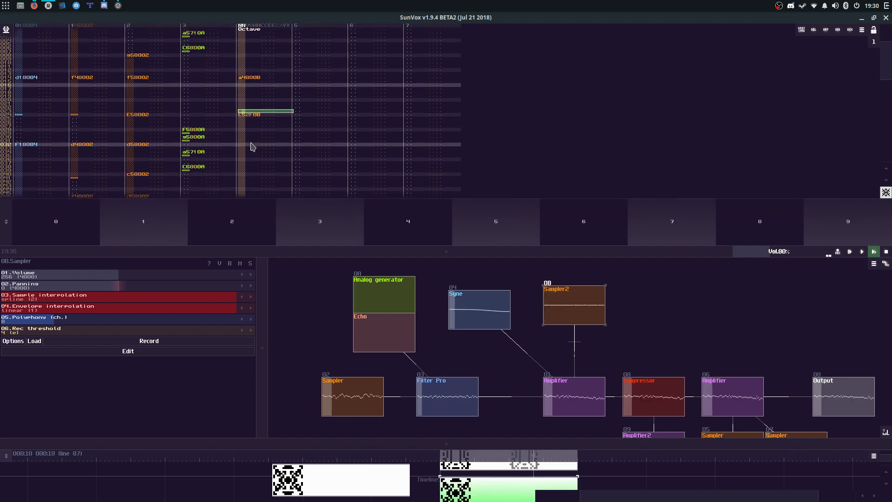
pyautogui.press('Return')
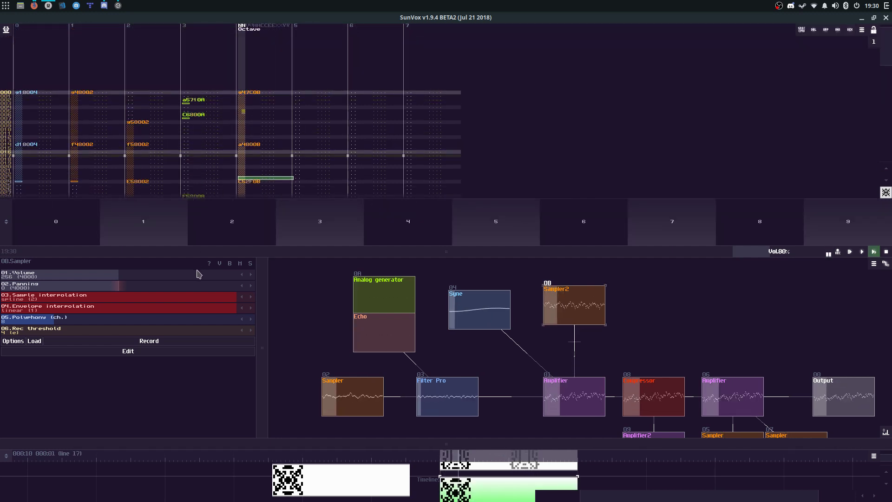
# Step: Lower Sampler2's volume to 145 and remove the C5 note at line 24 of track 4
pyautogui.moveTo(199, 275); pyautogui.dragTo(147, 275)
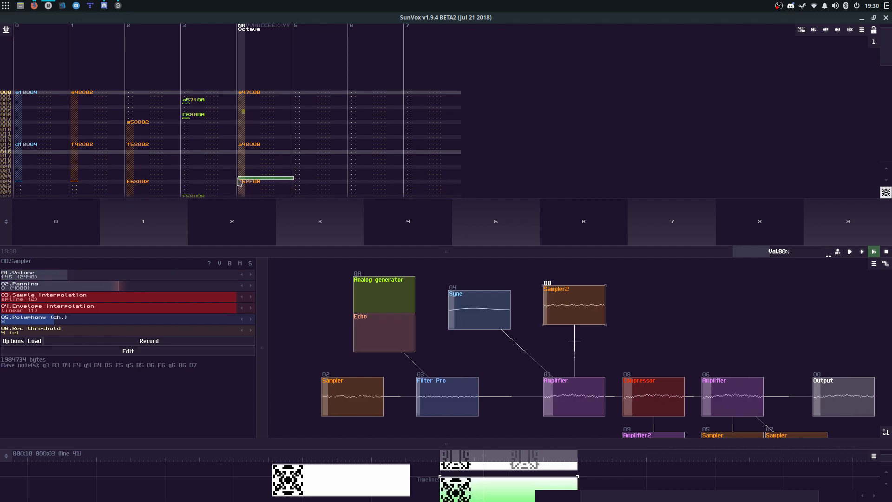
pyautogui.click(239, 179)
pyautogui.press('Right')
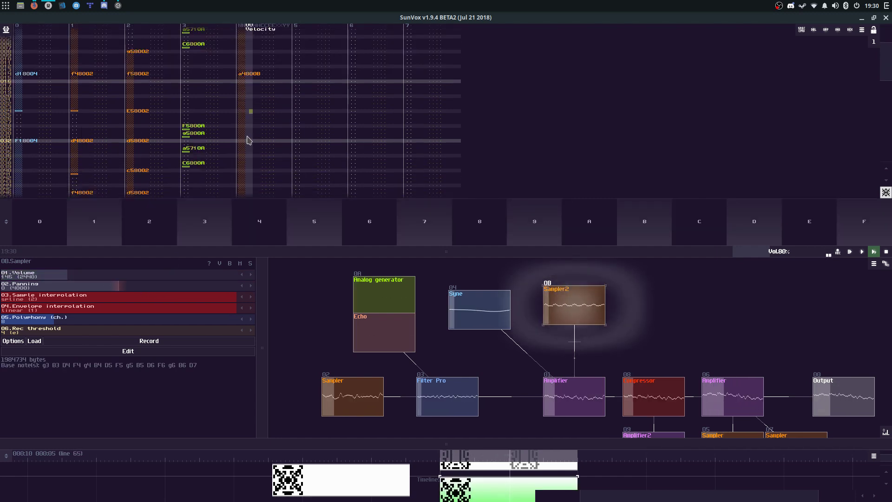
# Step: Add Sampler2 notes on track 4: C5 at line 32, g5 at line 64, f5 at line 78 and F5 at line 96
pyautogui.click(246, 137)
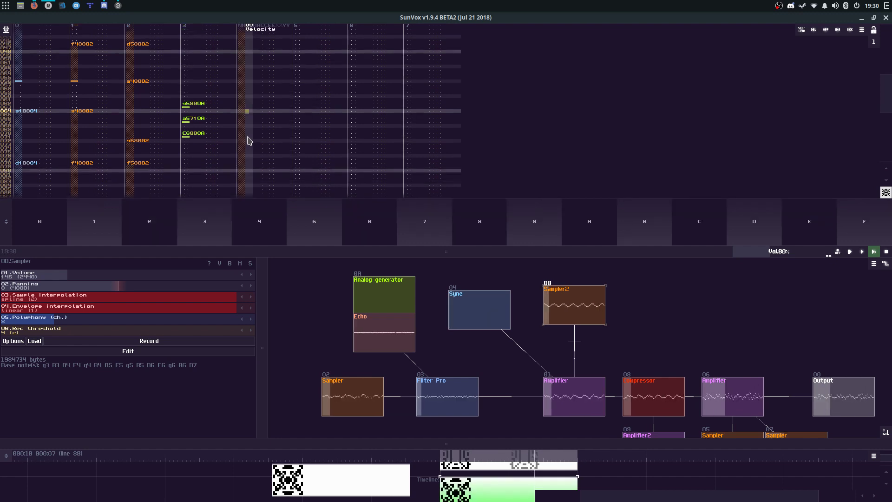
pyautogui.write('g56E0B')
pyautogui.press('Down')
pyautogui.scroll(-7, 247, 129)
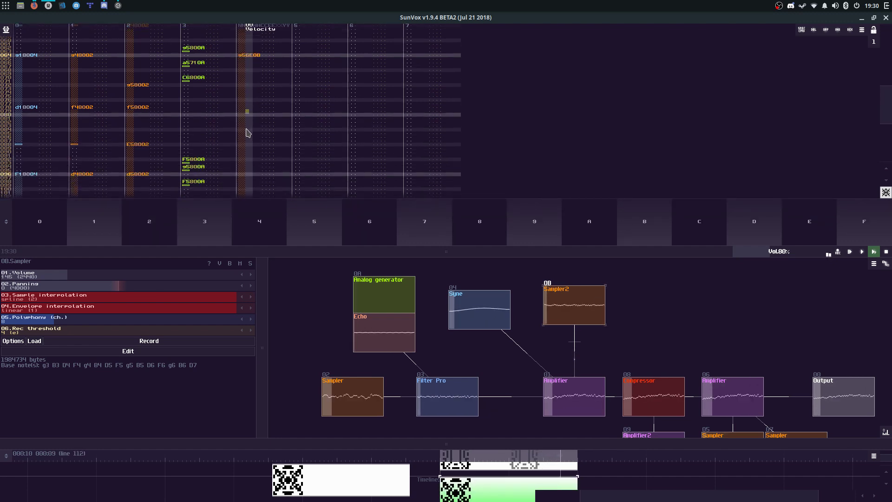
pyautogui.scroll(1, 247, 129)
pyautogui.scroll(-8, 248, 134)
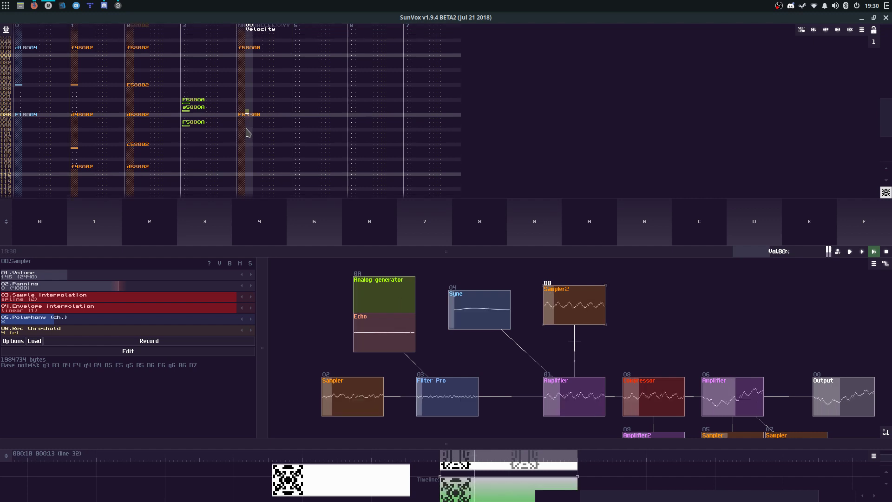
# Step: Move track 4's C5 note from line 32 up to line 30 and leave edit mode
pyautogui.scroll(20, 246, 129)
pyautogui.click(247, 75)
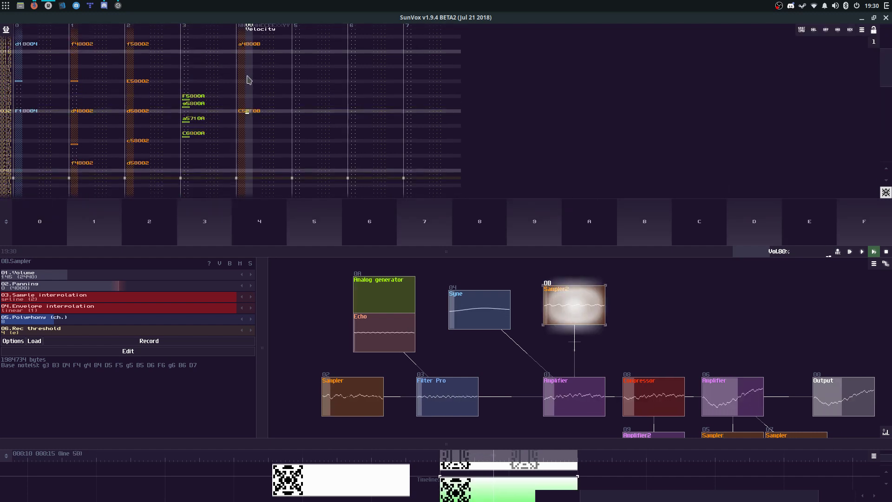
pyautogui.click(248, 112)
pyautogui.scroll(1, 248, 110)
pyautogui.hotkey('ctrl', 'v')
pyautogui.press('space')
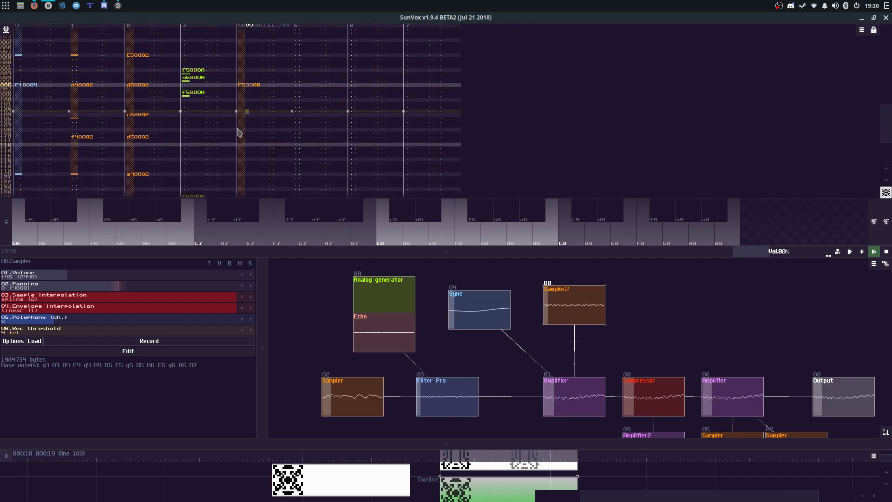
# Step: Move all Sampler2 notes from track 4 to track 7 and restart the pattern's playback
pyautogui.click(257, 72)
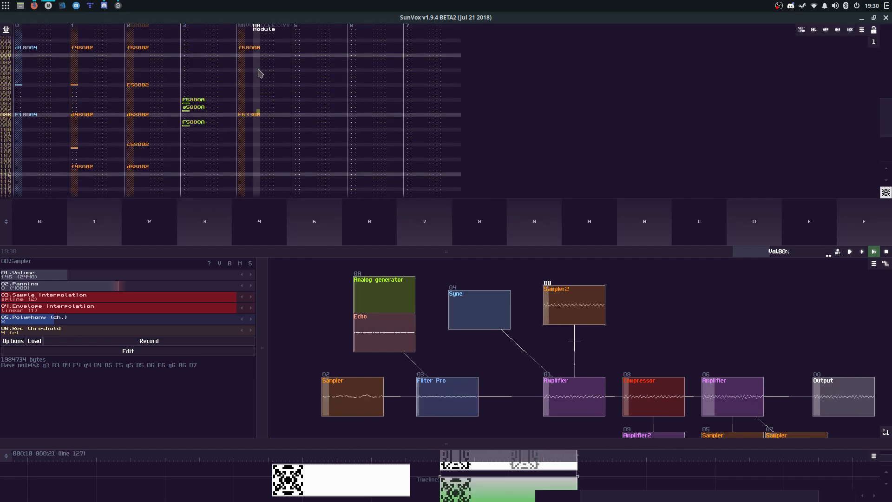
pyautogui.click(259, 70)
pyautogui.hotkey('ctrl', 'a')
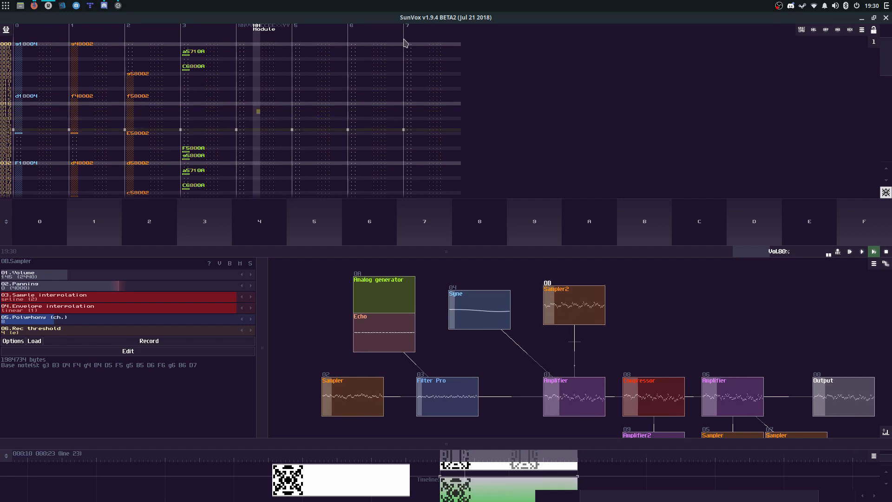
pyautogui.click(407, 41)
pyautogui.hotkey('ctrl', 'v')
pyautogui.press('space')
pyautogui.press('space')
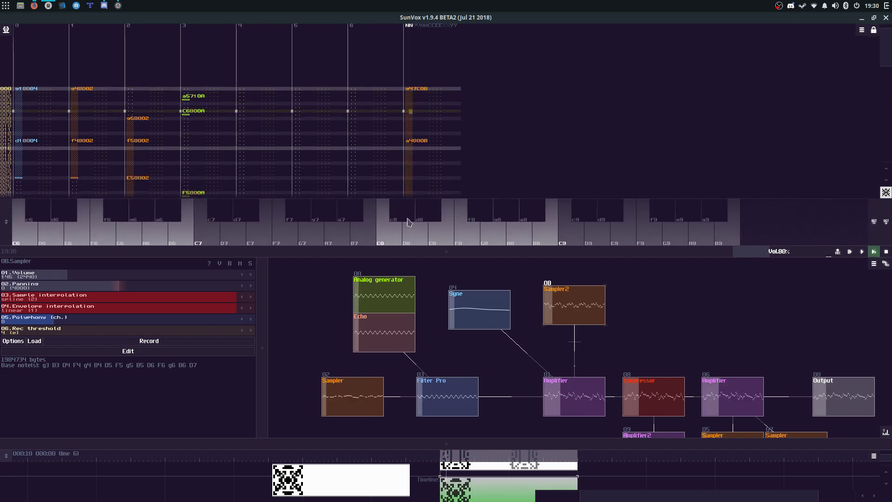
# Step: Lower Sampler2's volume to 71 while replaying the pattern
pyautogui.moveTo(174, 274); pyautogui.dragTo(175, 283)
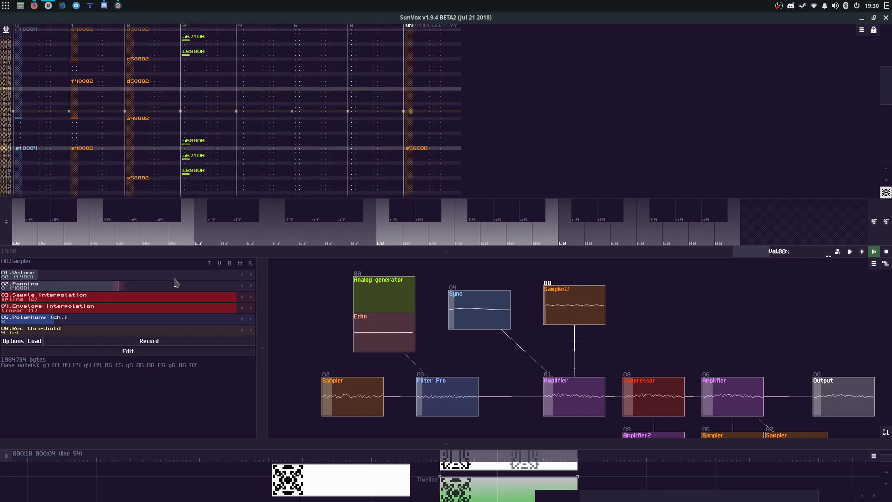
pyautogui.press('space')
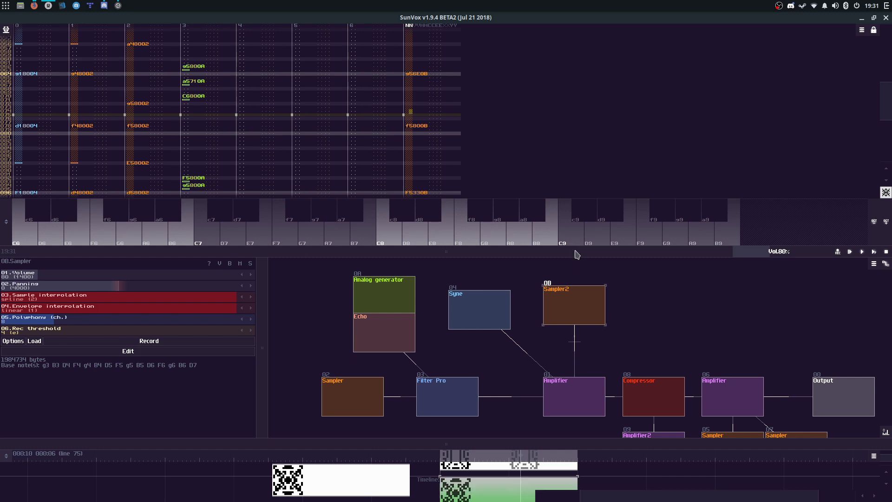
pyautogui.press('Return')
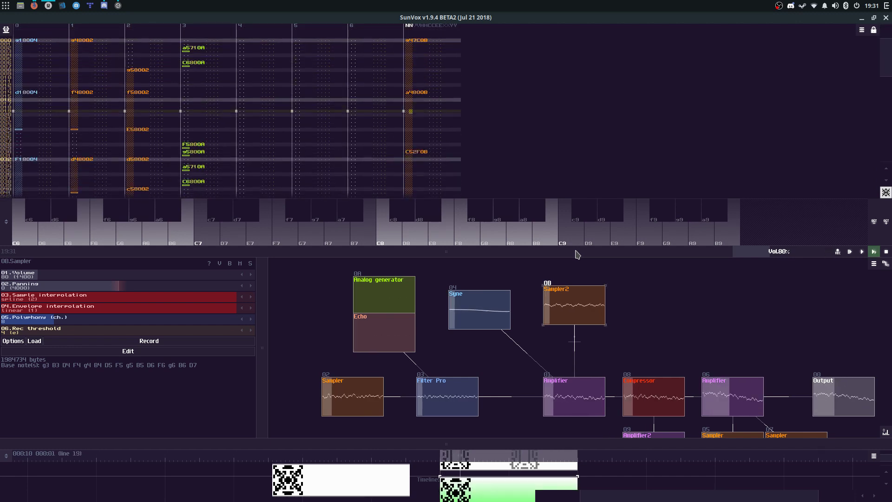
pyautogui.moveTo(129, 277); pyautogui.dragTo(125, 276)
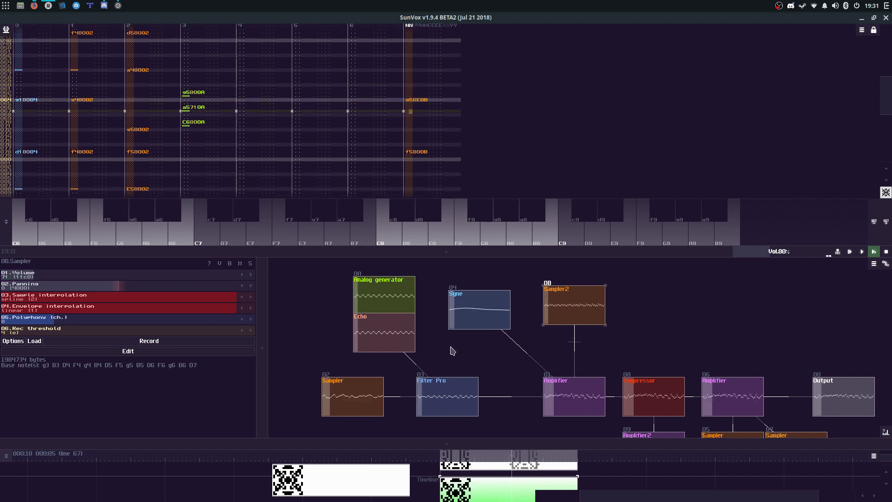
# Step: Lower the Filter Pro frequency to 2188 Hz
pyautogui.click(447, 392)
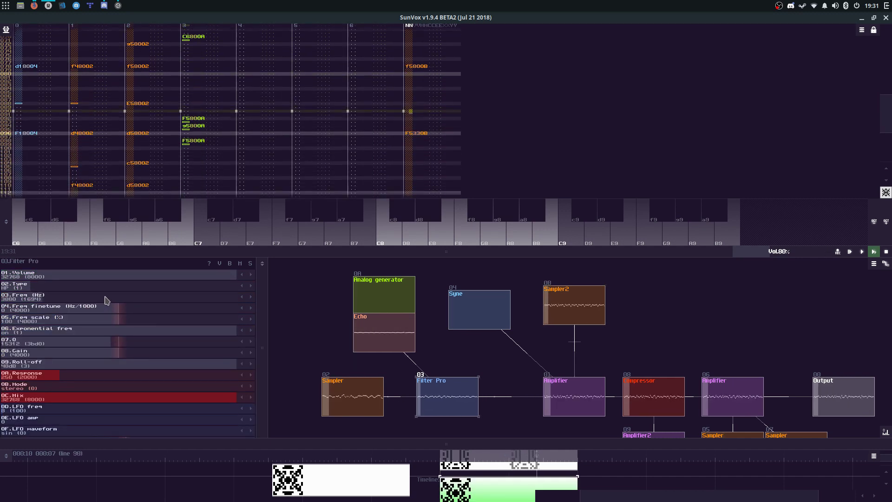
pyautogui.moveTo(107, 300); pyautogui.dragTo(88, 303)
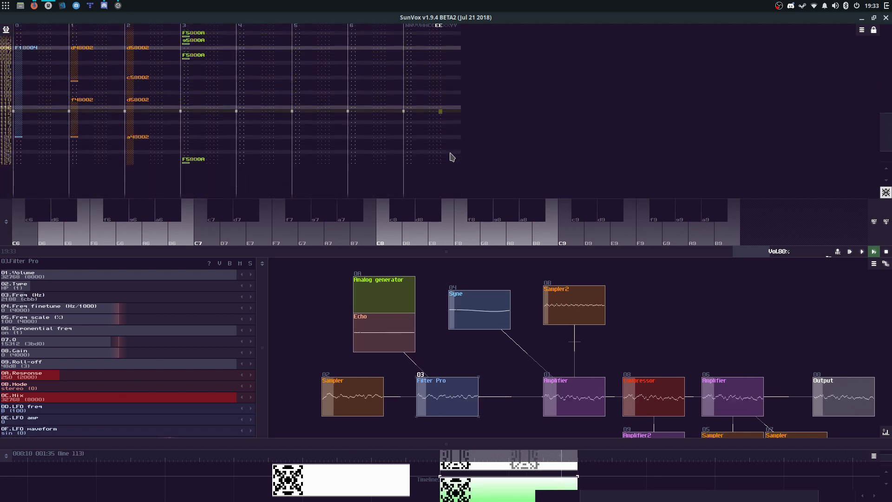
# Step: Shift the on-screen keyboard down two octaves so it starts at C4, and play the song again
pyautogui.click(874, 221)
pyautogui.click(874, 222)
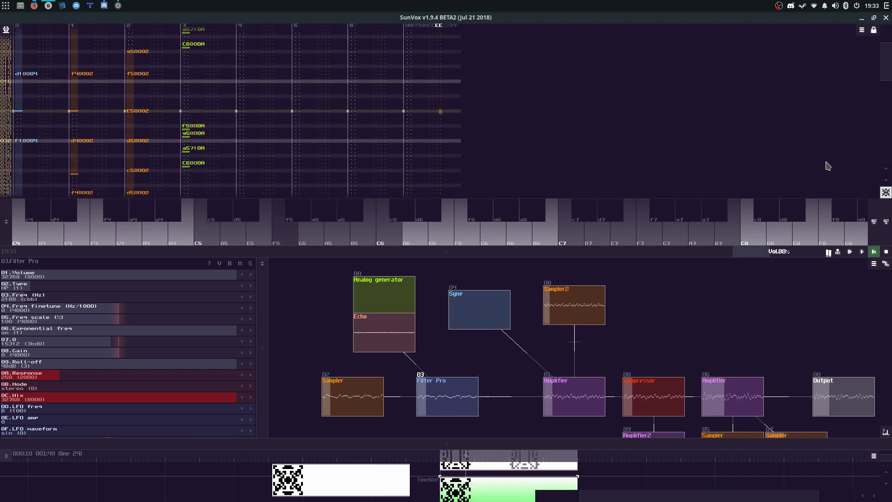
pyautogui.press('F9')
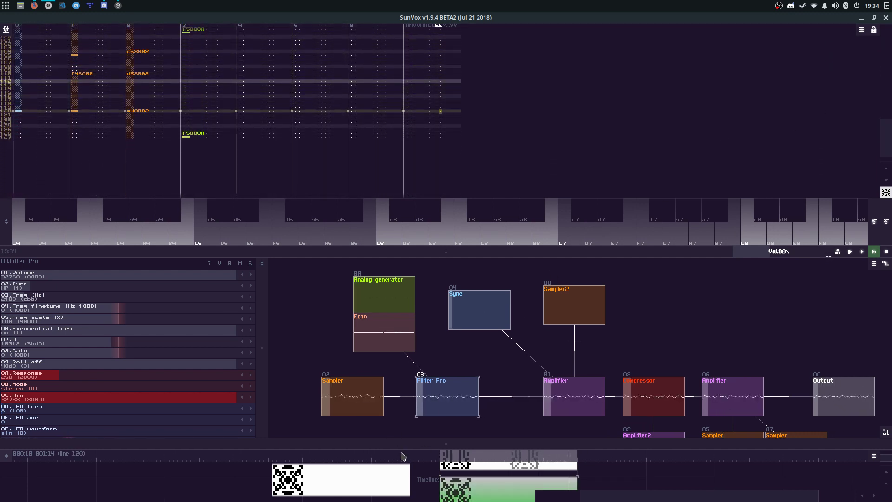
# Step: Reduce the volume of Sampler 07, which feeds the second Amplifier, to 258
pyautogui.moveTo(443, 251); pyautogui.dragTo(460, 60)
pyautogui.moveTo(660, 232); pyautogui.dragTo(630, 146)
pyautogui.click(740, 358)
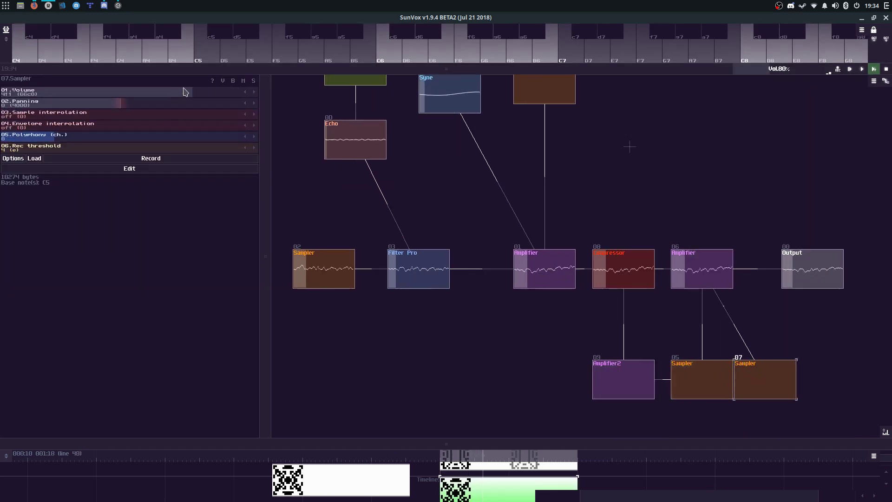
pyautogui.click(118, 92)
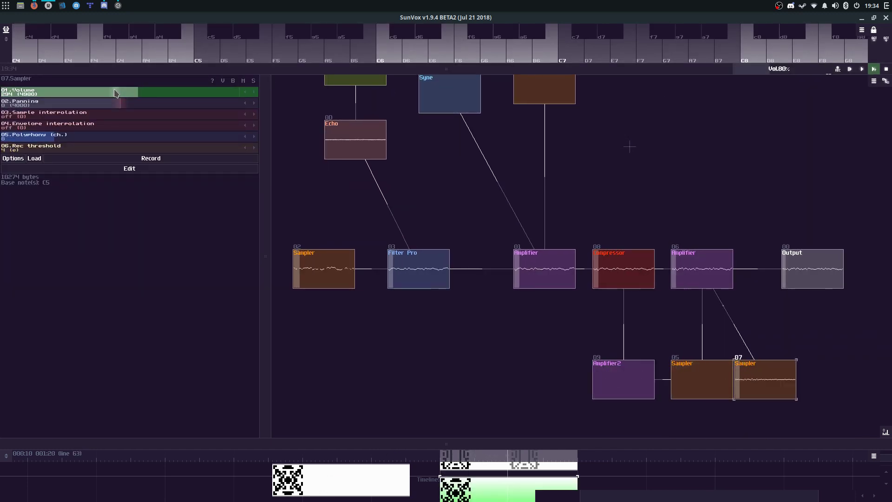
pyautogui.moveTo(402, 195); pyautogui.dragTo(407, 223)
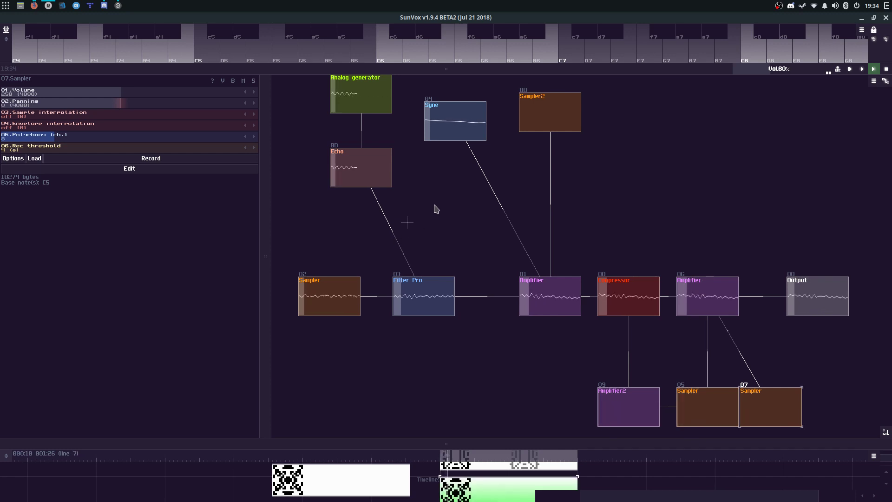
# Step: Restore the pattern editor's space, raise the Filter Pro frequency to 4787 Hz and save the song
pyautogui.moveTo(440, 70); pyautogui.dragTo(444, 348)
pyautogui.moveTo(444, 293); pyautogui.dragTo(440, 185)
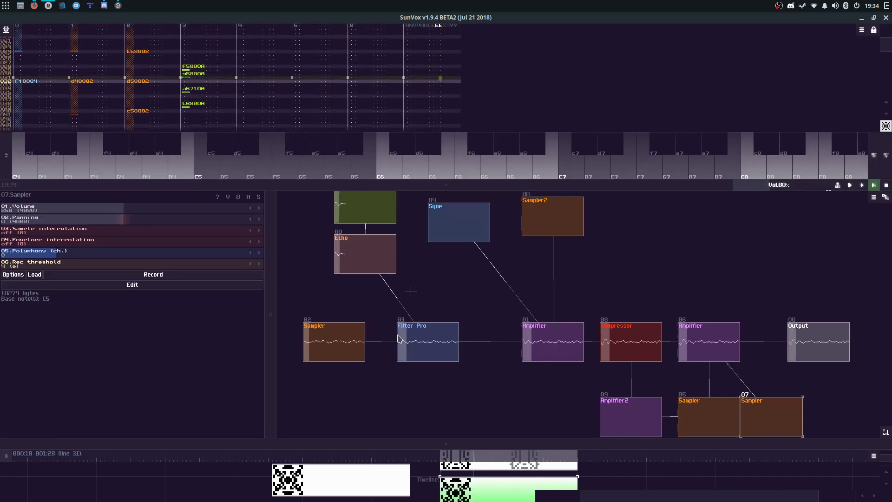
pyautogui.click(400, 337)
pyautogui.moveTo(89, 222); pyautogui.dragTo(123, 234)
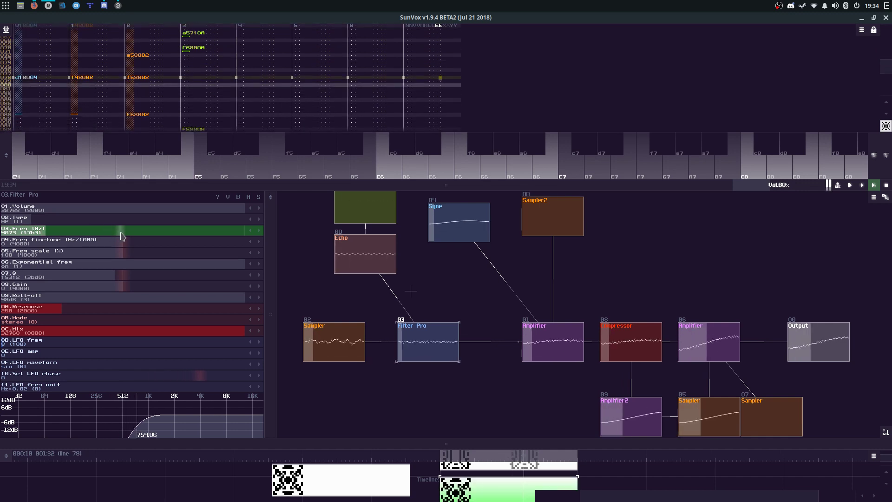
pyautogui.hotkey('ctrl', 's')
pyautogui.press('Return')
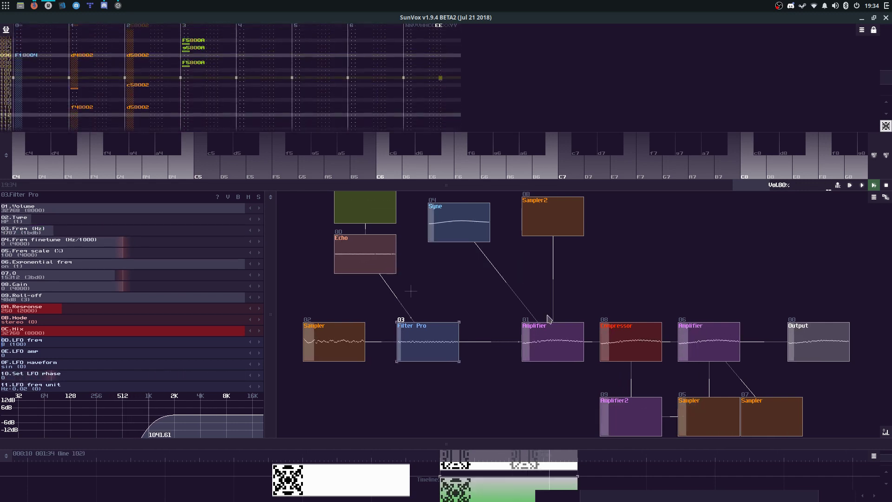
# Step: Check the settings of Sampler2, Sampler 02 and the Filter Pro while the song plays
pyautogui.moveTo(545, 301); pyautogui.dragTo(535, 363)
pyautogui.click(549, 284)
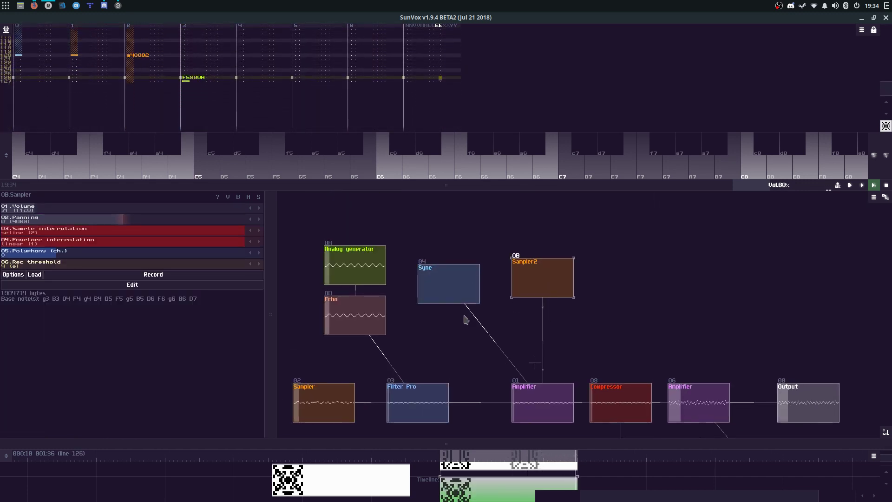
pyautogui.click(302, 406)
pyautogui.click(421, 415)
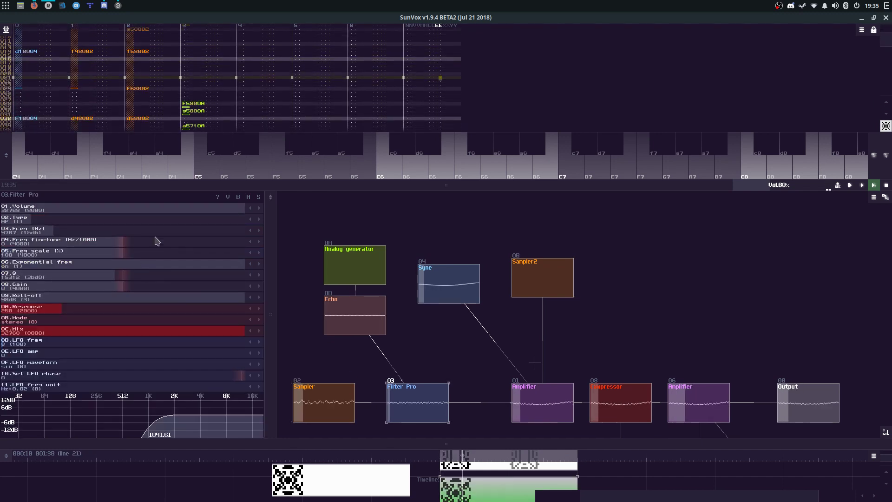
pyautogui.click(569, 282)
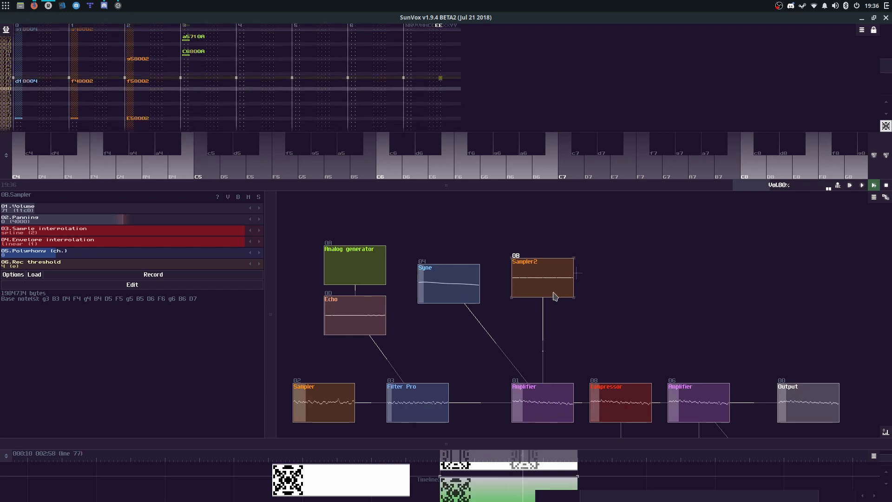
# Step: Enlarge the module view over the pattern editor and raise Amplifier2's volume to 506
pyautogui.moveTo(534, 183); pyautogui.dragTo(530, 76)
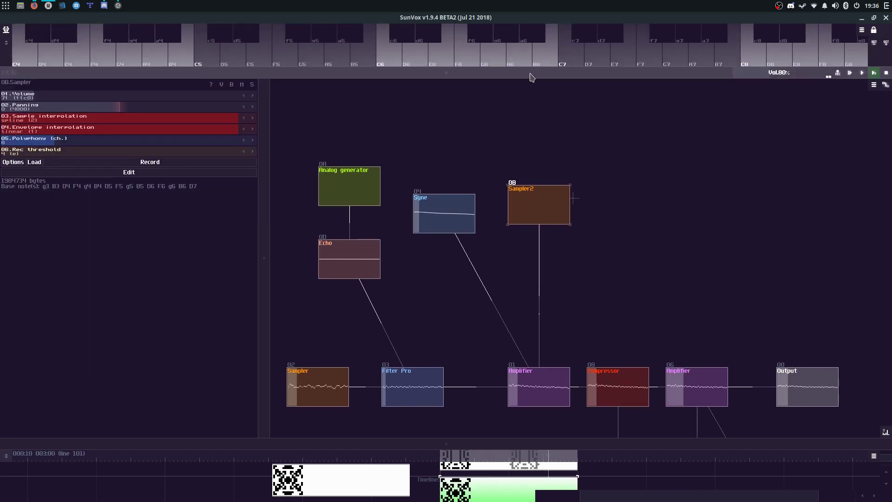
pyautogui.moveTo(660, 317); pyautogui.dragTo(662, 227)
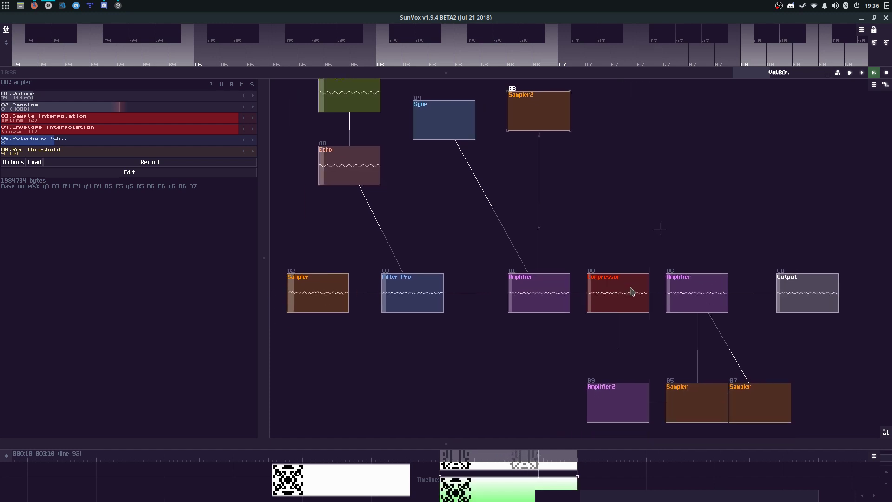
pyautogui.click(631, 292)
pyautogui.click(597, 399)
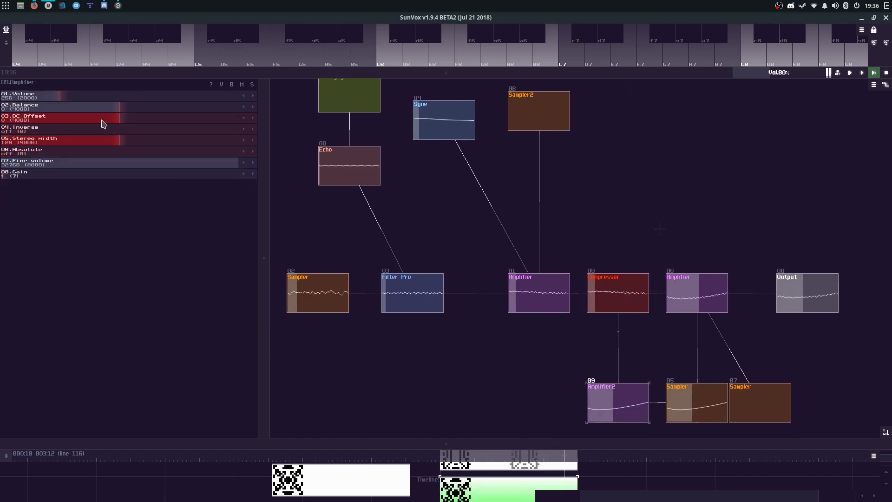
pyautogui.moveTo(109, 96); pyautogui.dragTo(50, 149)
# Step: Lower the frequency of the Filter Pro after Sampler 02 to 2996 Hz
pyautogui.click(616, 293)
pyautogui.click(406, 295)
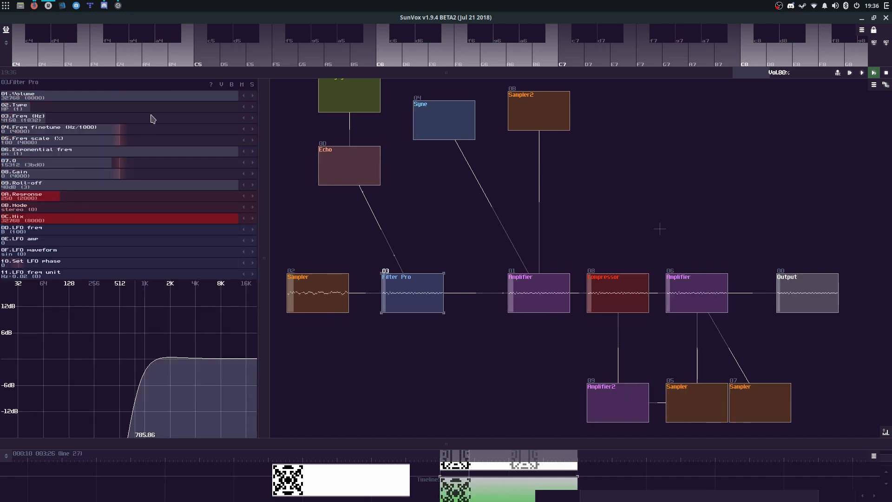
pyautogui.moveTo(150, 121); pyautogui.dragTo(118, 127)
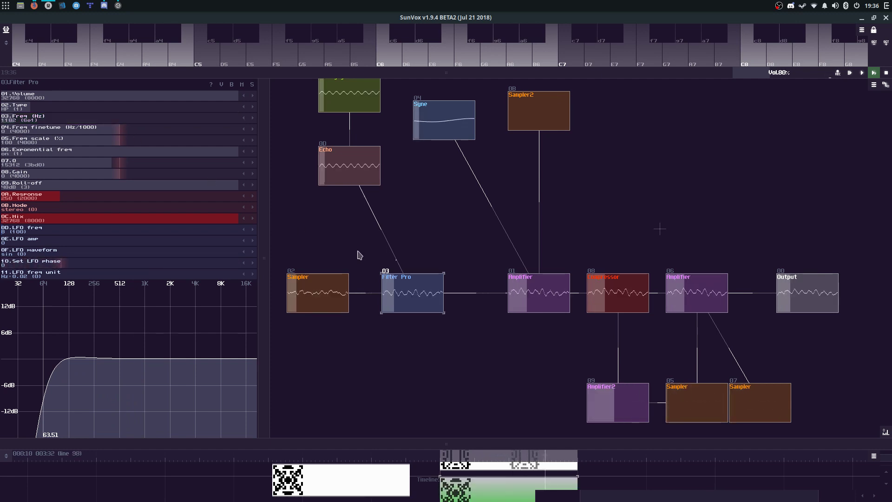
pyautogui.click(99, 113)
pyautogui.moveTo(99, 122); pyautogui.dragTo(32, 144)
pyautogui.click(211, 114)
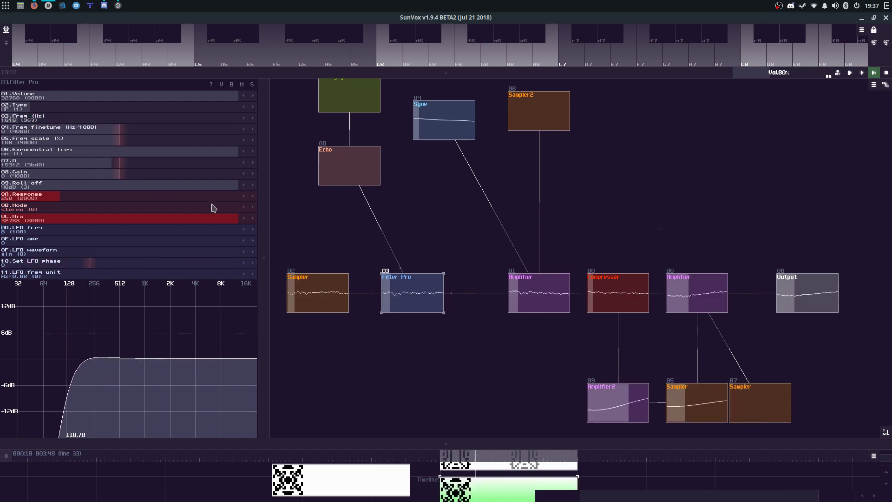
pyautogui.moveTo(486, 221); pyautogui.dragTo(484, 261)
pyautogui.scroll(-2, 484, 260)
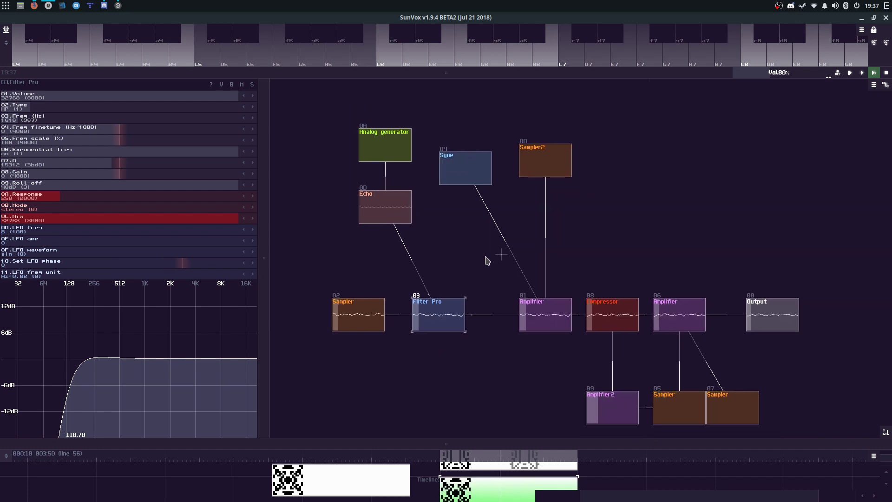
pyautogui.scroll(1, 463, 256)
pyautogui.moveTo(79, 119); pyautogui.dragTo(99, 120)
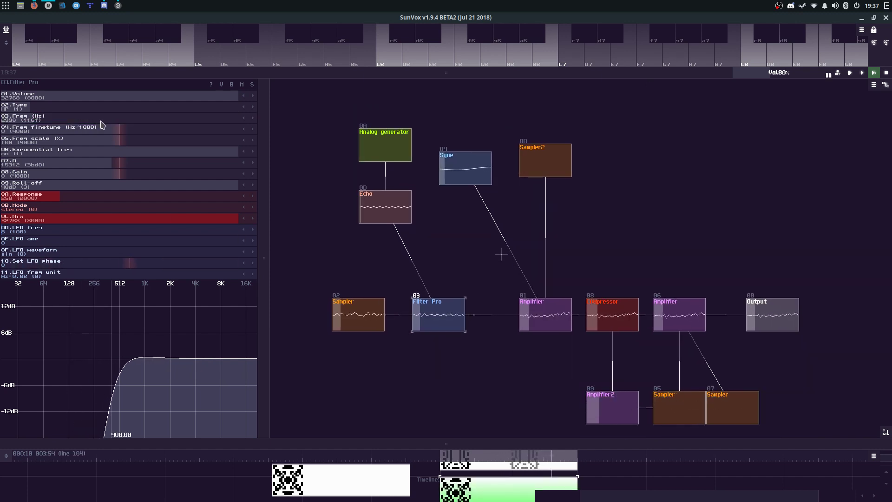
# Step: Mute the Analog generator and the Syne module
pyautogui.click(397, 155)
pyautogui.click(242, 85)
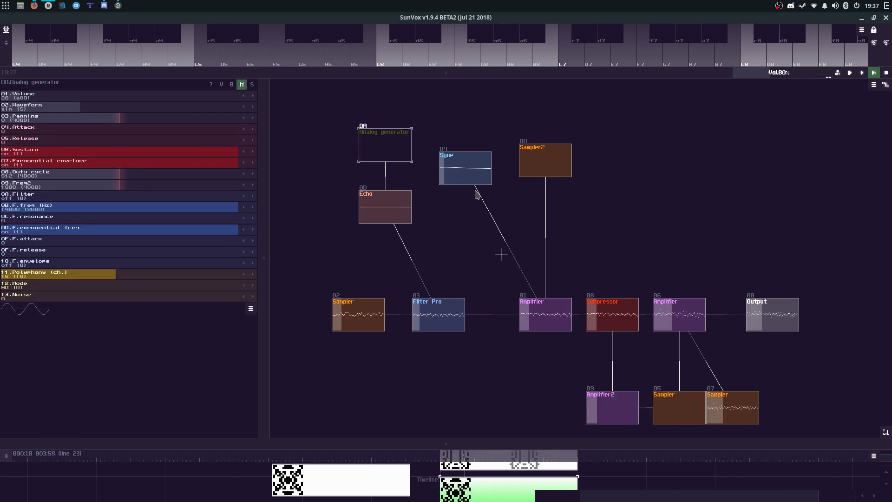
pyautogui.click(465, 167)
pyautogui.click(242, 84)
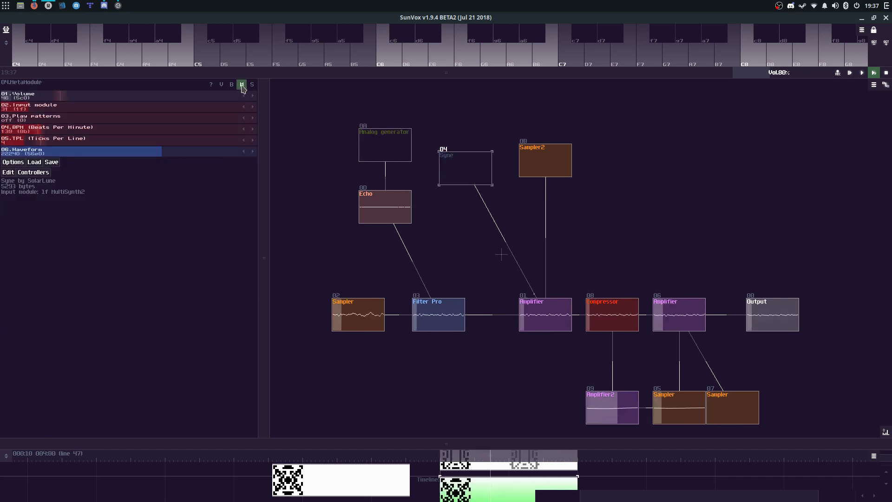
# Step: Inspect the multisample instrument settings of Sampler 05, then close them
pyautogui.click(666, 408)
pyautogui.click(79, 173)
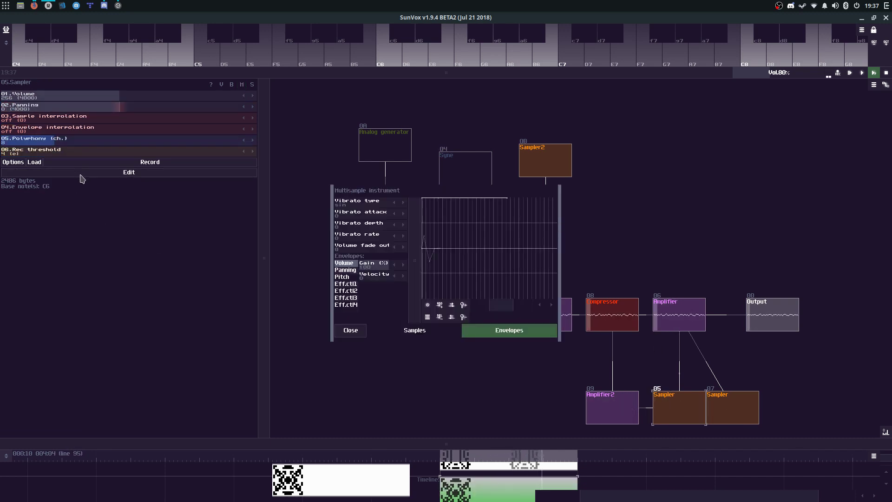
pyautogui.click(377, 330)
pyautogui.click(350, 330)
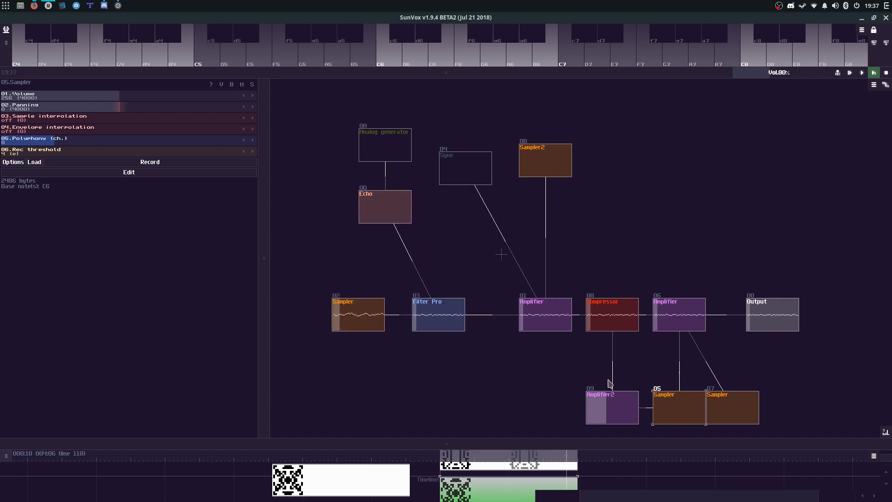
# Step: Add a second Filter Pro module between the second Amplifier and Sampler 05
pyautogui.doubleClick(678, 360)
pyautogui.click(418, 259)
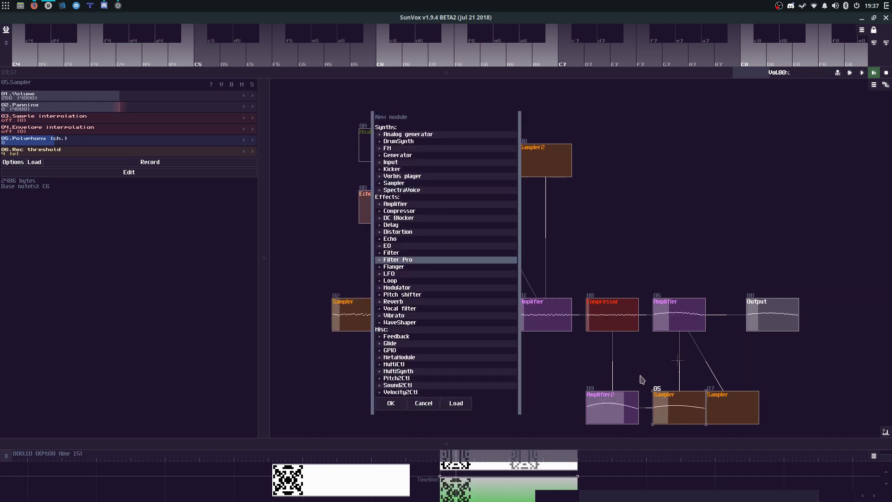
pyautogui.press('Return')
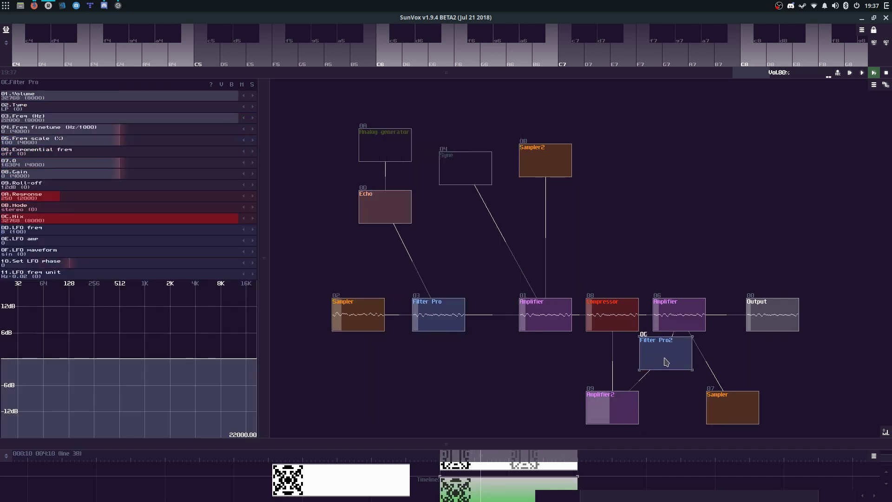
# Step: Route Sampler 05 through Filter Pro2 into the second Amplifier, replacing the direct connection
pyautogui.moveTo(666, 353); pyautogui.dragTo(676, 402)
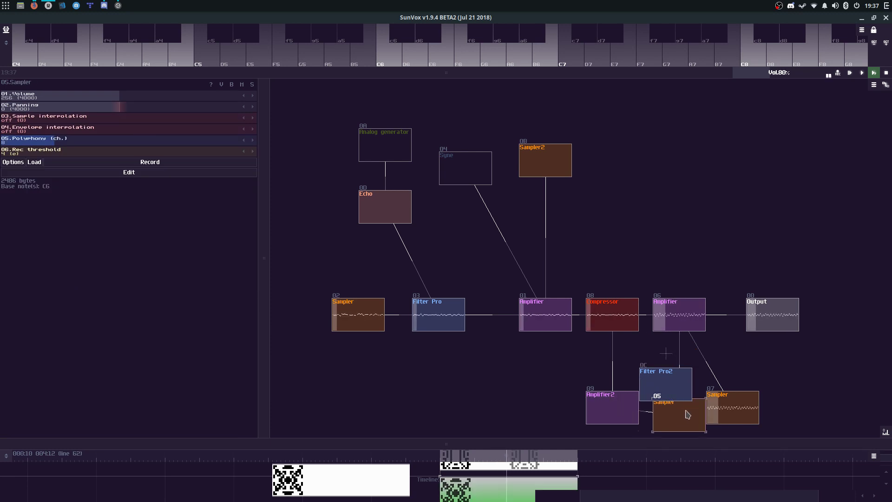
pyautogui.click(687, 399)
pyautogui.moveTo(682, 388); pyautogui.dragTo(667, 356)
pyautogui.click(694, 415)
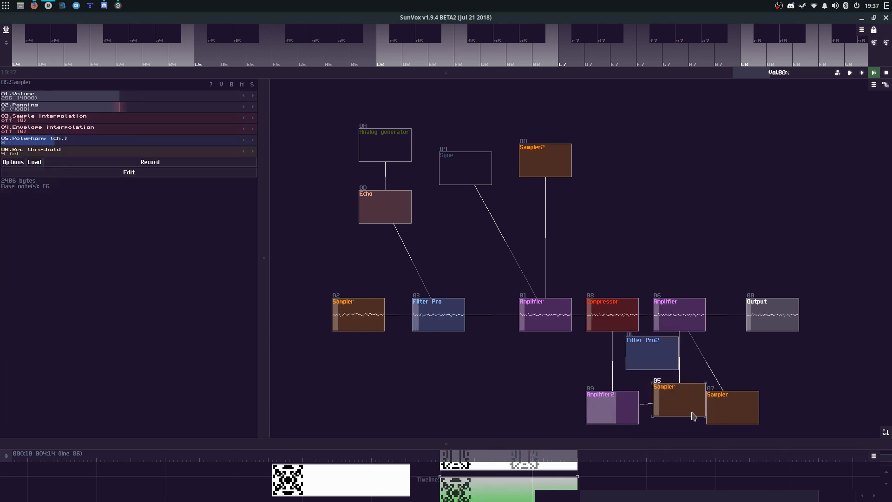
pyautogui.click(651, 356)
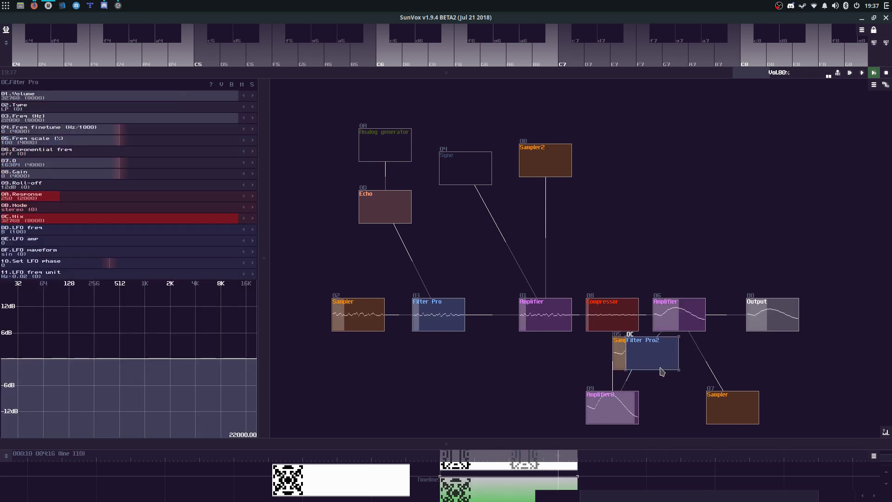
pyautogui.click(670, 415)
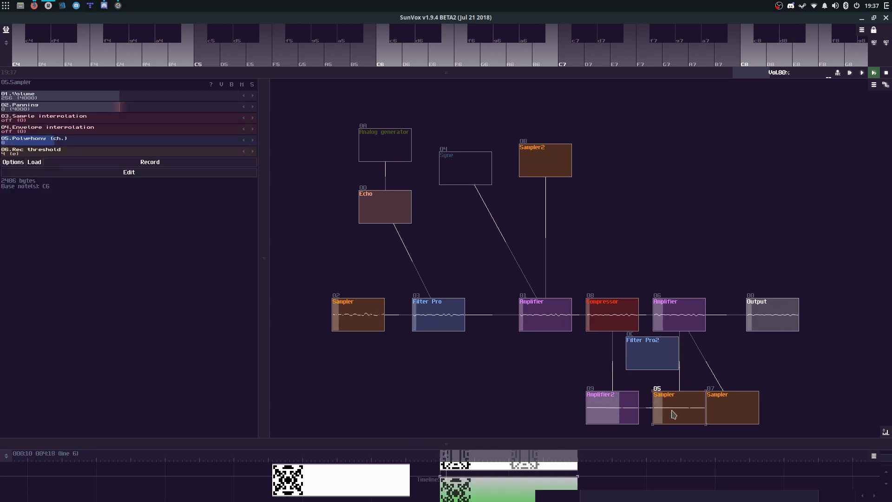
pyautogui.click(654, 362)
pyautogui.click(674, 405)
# Step: Align Filter Pro2 above Sampler 05, set its frequency to 6219 Hz and turn on its exponential frequency
pyautogui.moveTo(667, 368); pyautogui.dragTo(680, 369)
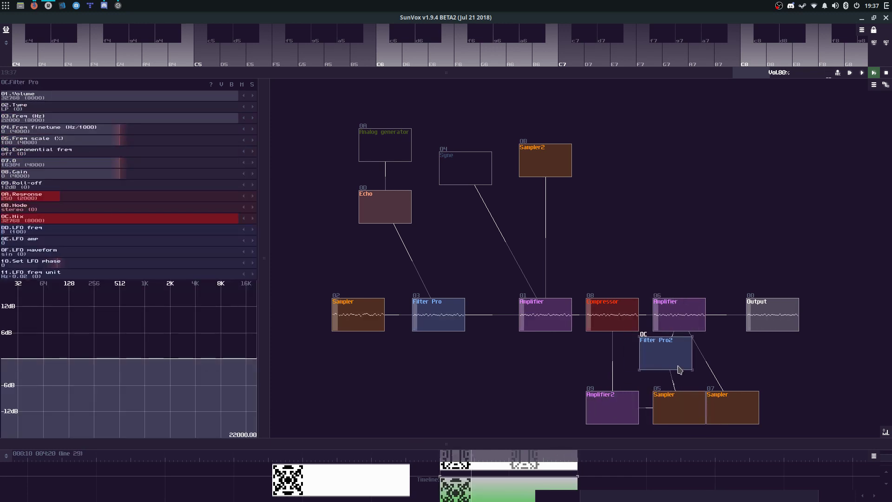
pyautogui.moveTo(68, 121); pyautogui.dragTo(84, 132)
pyautogui.click(82, 151)
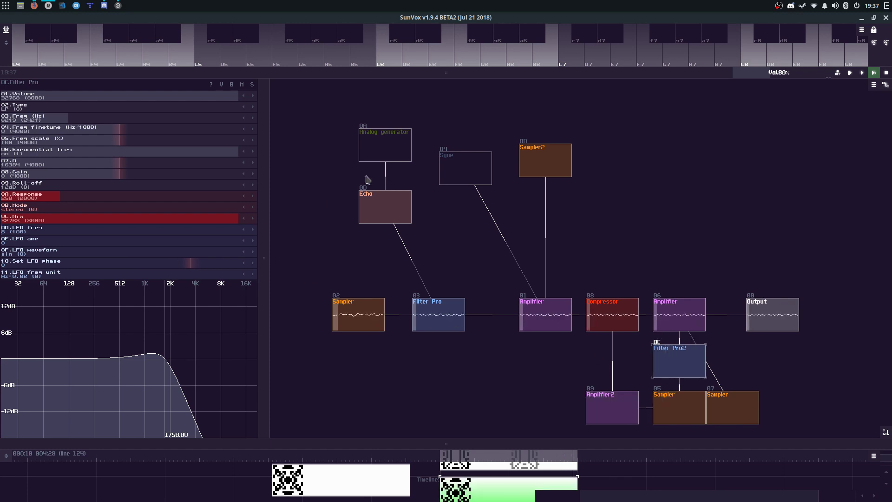
# Step: Unmute the Analog generator and the Syne module
pyautogui.click(374, 153)
pyautogui.click(242, 86)
pyautogui.click(472, 175)
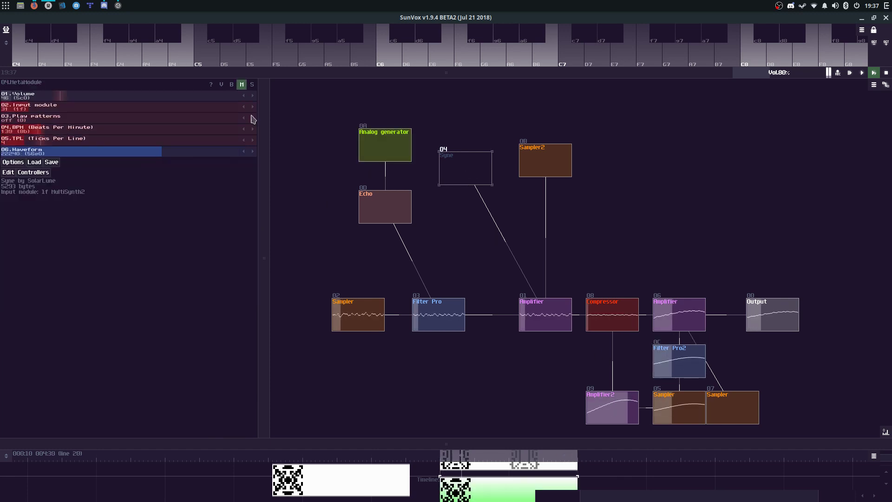
pyautogui.click(242, 85)
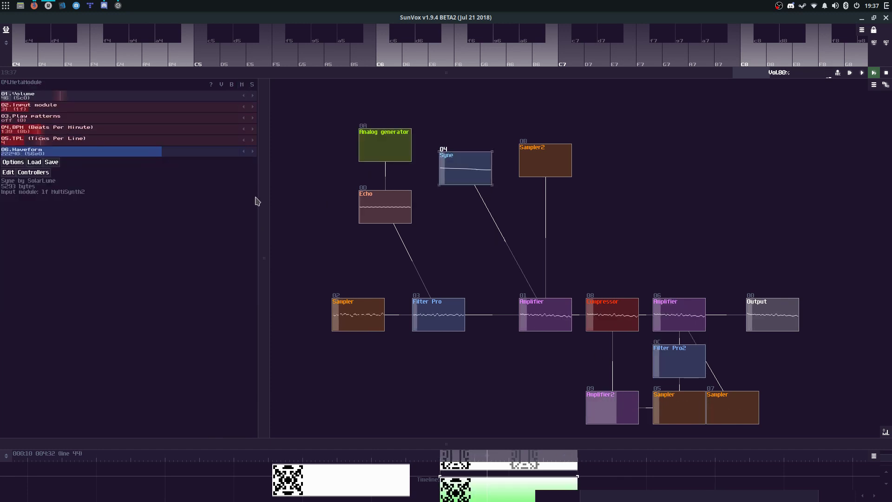
# Step: Try Filter Pro2's volume at 19856, then raise it back up
pyautogui.moveTo(674, 403); pyautogui.dragTo(675, 411)
pyautogui.click(679, 365)
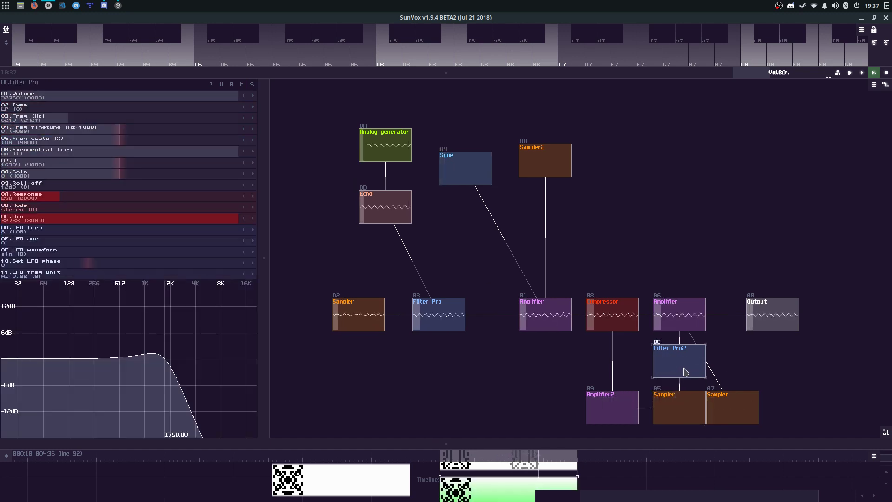
pyautogui.moveTo(11, 85); pyautogui.dragTo(36, 84)
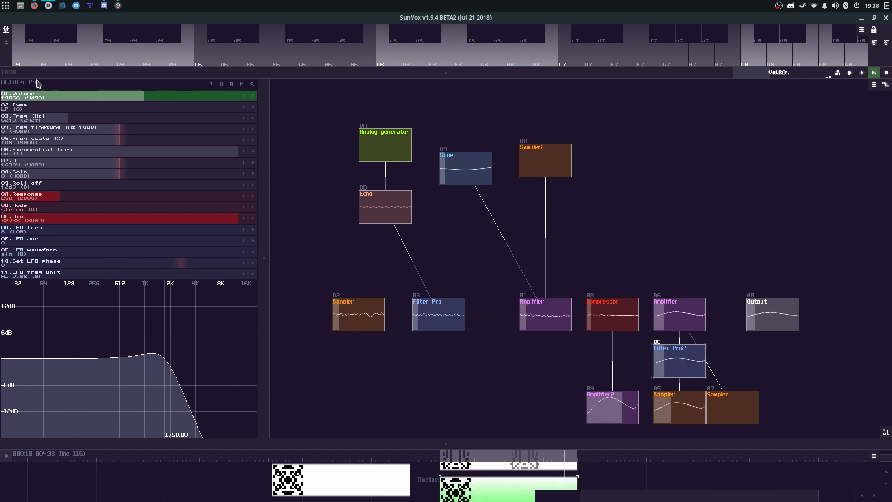
pyautogui.moveTo(158, 96); pyautogui.dragTo(460, 135)
# Step: Reduce the volume of Sampler 05 to 171
pyautogui.click(679, 403)
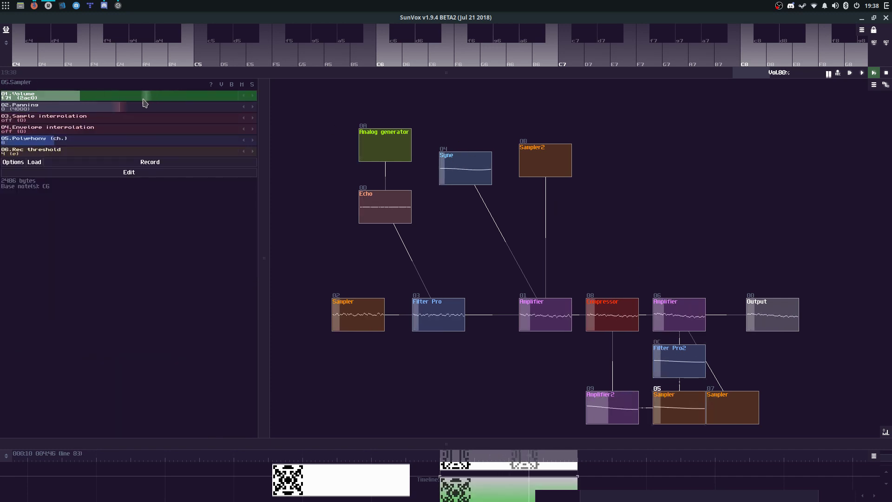
pyautogui.click(625, 409)
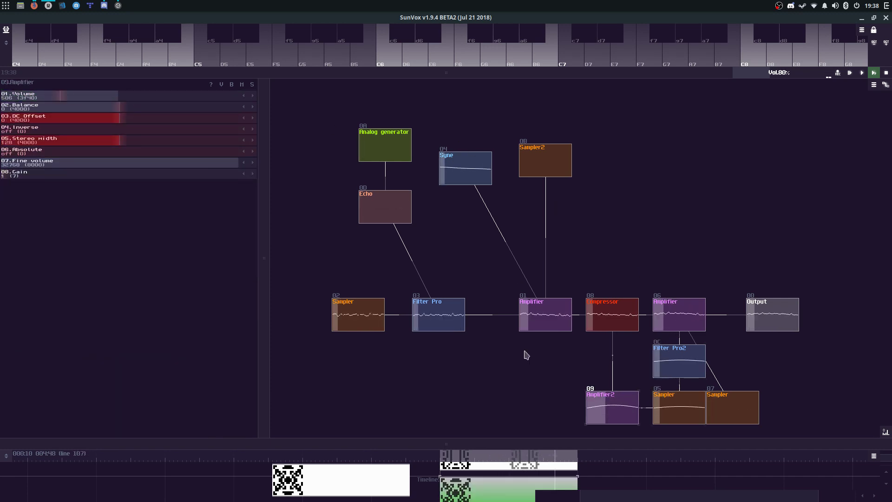
# Step: Lower the Compressor's threshold to 21
pyautogui.click(618, 317)
pyautogui.click(93, 108)
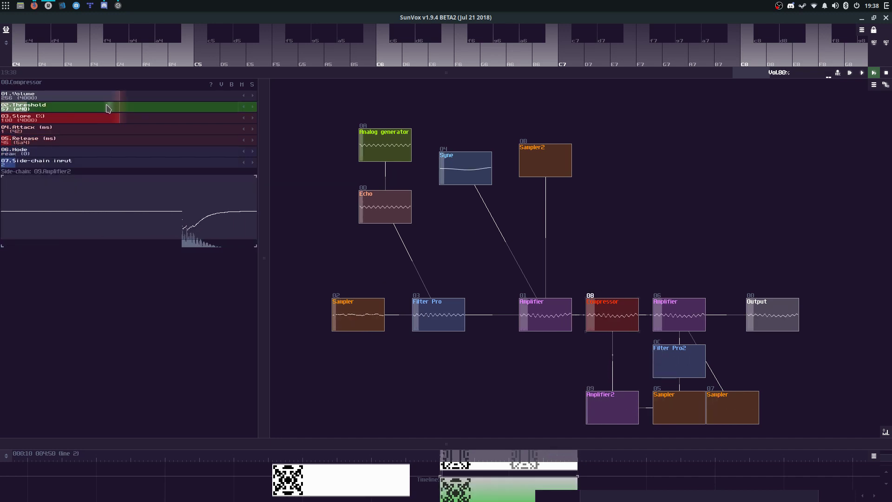
pyautogui.moveTo(93, 111); pyautogui.dragTo(93, 108)
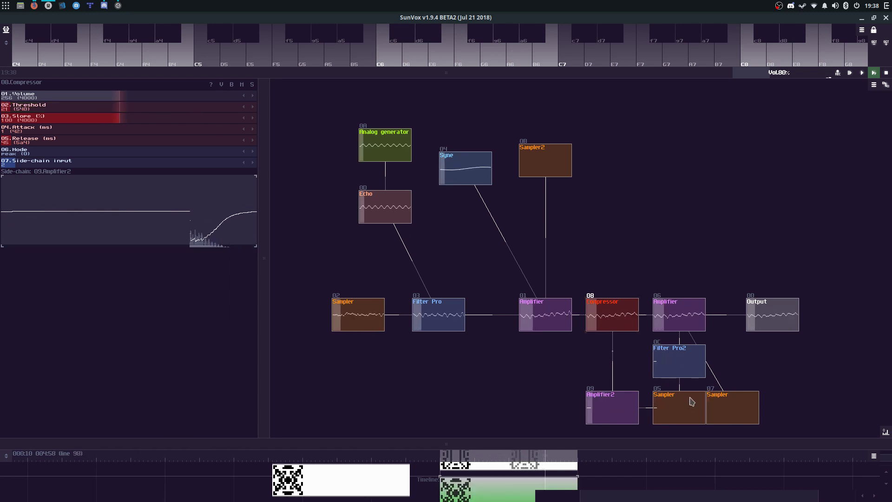
# Step: Make room beside Sampler 02, insert a copy of its Filter Pro between the two, and set the copy's type to LP
pyautogui.moveTo(444, 158); pyautogui.dragTo(443, 151)
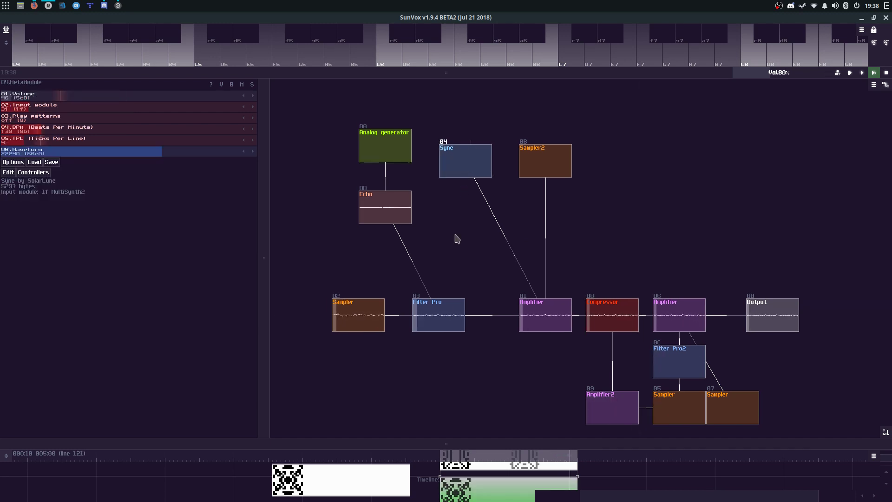
pyautogui.click(444, 314)
pyautogui.moveTo(370, 319); pyautogui.dragTo(326, 321)
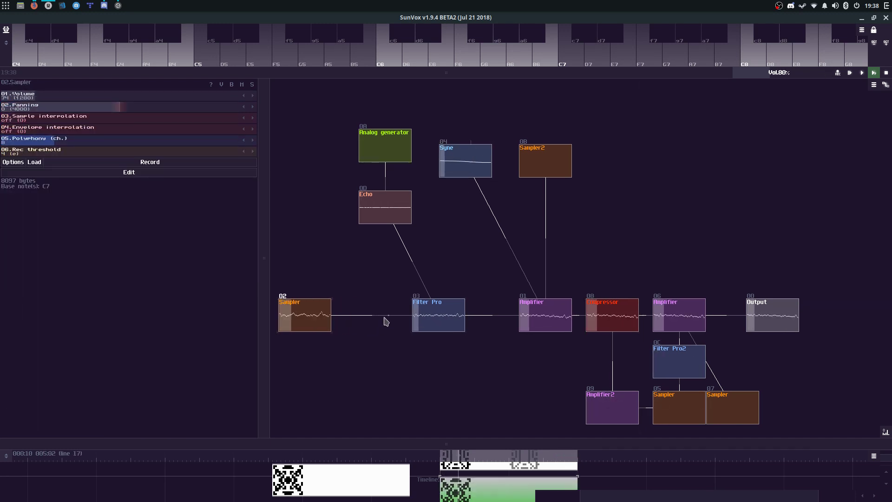
pyautogui.click(420, 319)
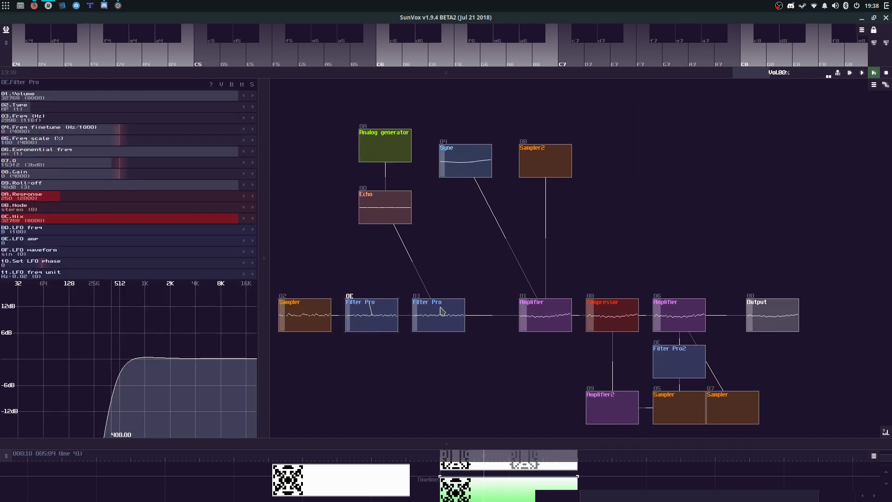
pyautogui.scroll(-1, 106, 111)
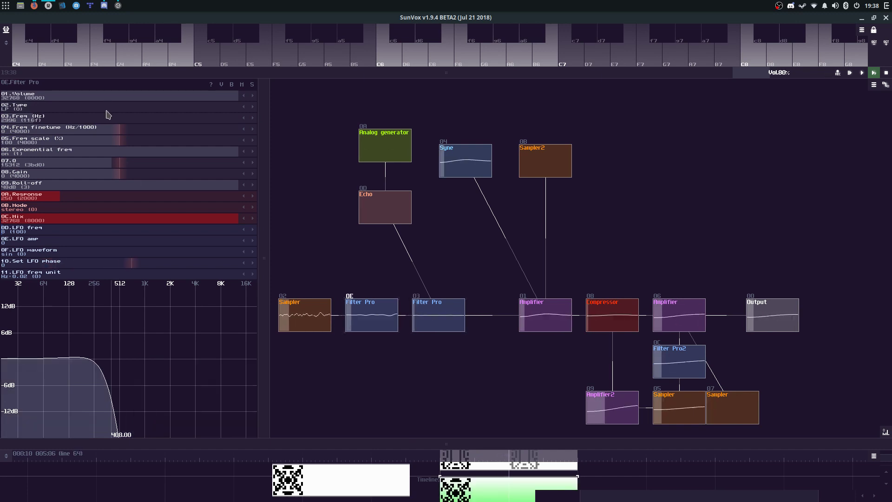
# Step: Set the frequency of the Filter Pro beside Sampler 02 to 10674 Hz and its roll-off to 12dB
pyautogui.moveTo(136, 117); pyautogui.dragTo(170, 118)
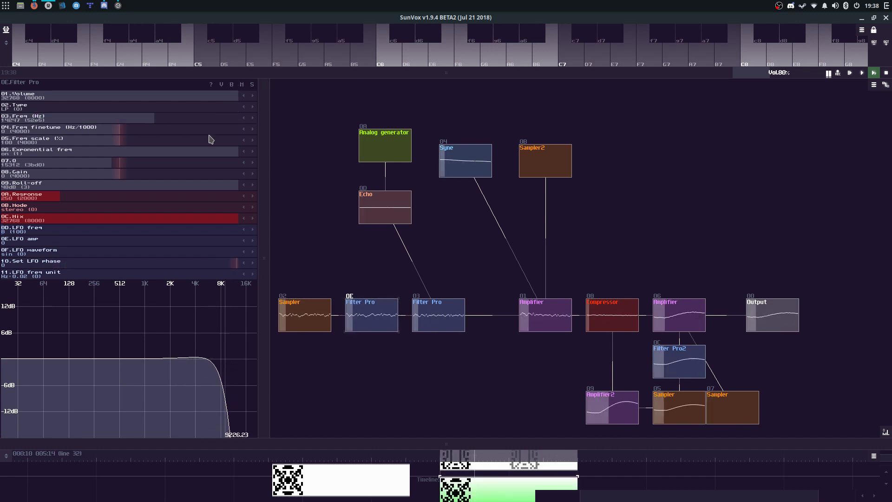
pyautogui.moveTo(150, 122); pyautogui.dragTo(138, 122)
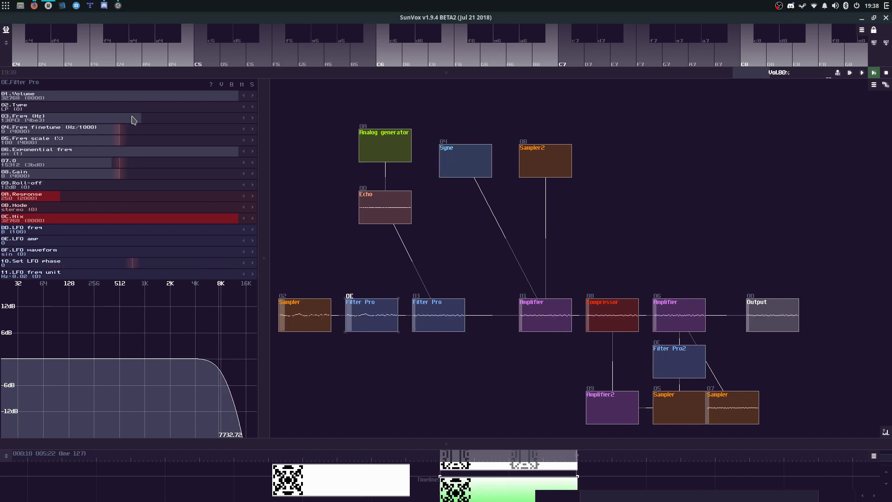
pyautogui.moveTo(133, 120); pyautogui.dragTo(110, 127)
pyautogui.click(393, 265)
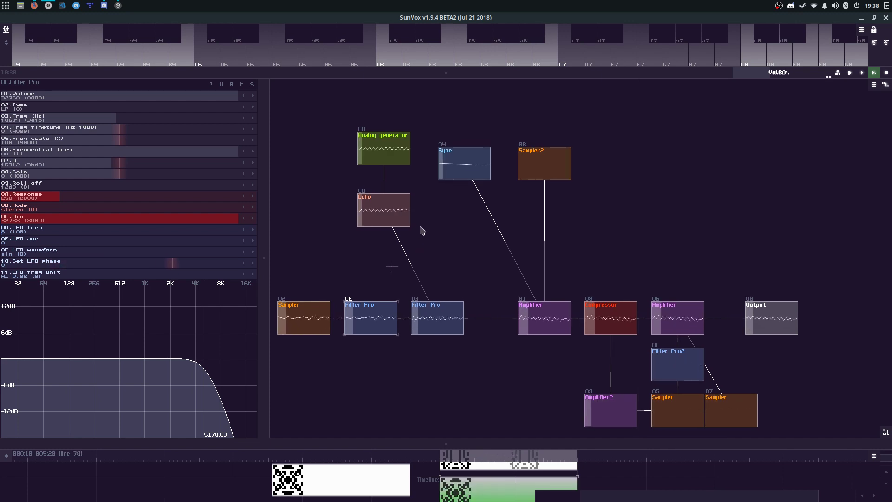
# Step: With Sampler2 selected, enlarge the pattern editor and open the Transpose options for the selected pattern notes
pyautogui.click(465, 179)
pyautogui.click(547, 163)
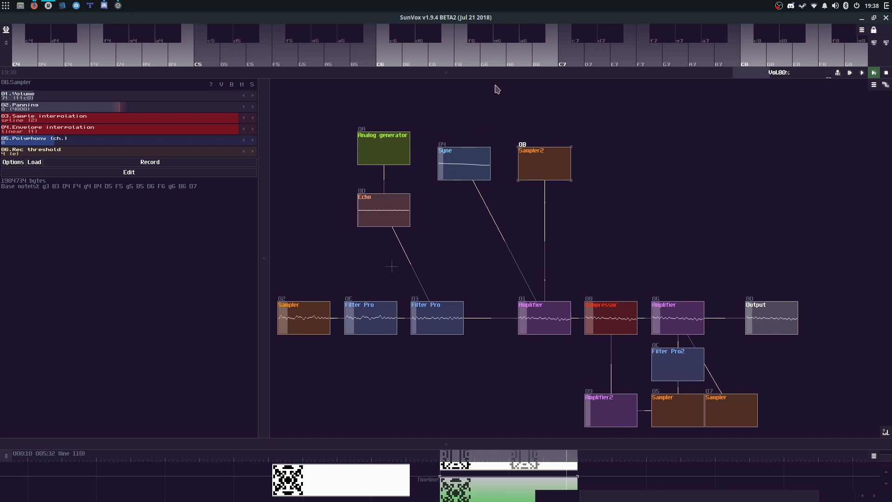
pyautogui.moveTo(504, 75); pyautogui.dragTo(504, 386)
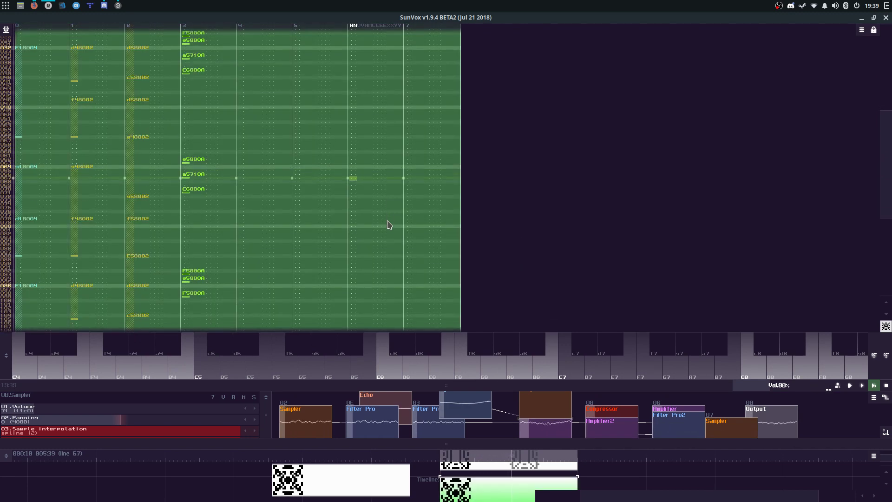
pyautogui.rightClick(389, 226)
pyautogui.click(417, 283)
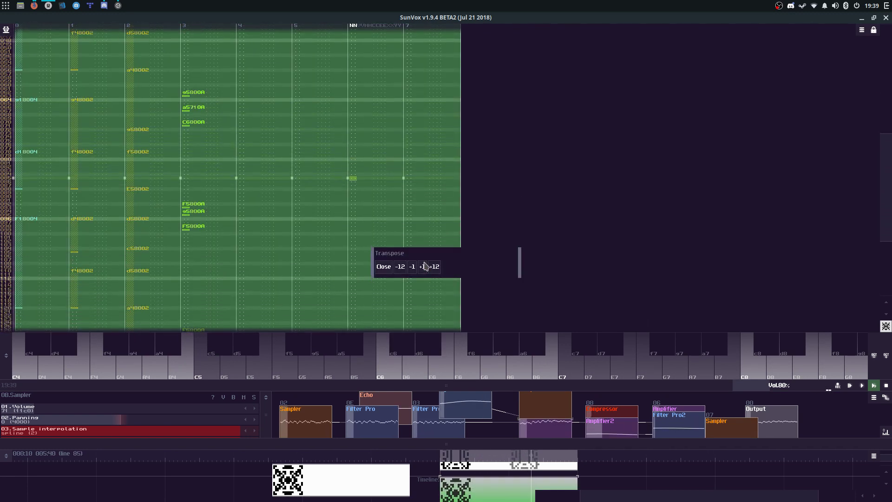
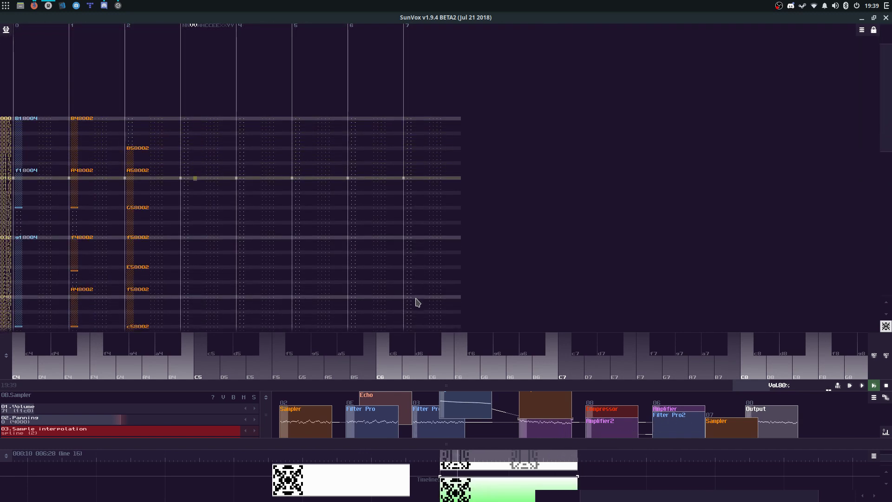
pyautogui.click(120, 246)
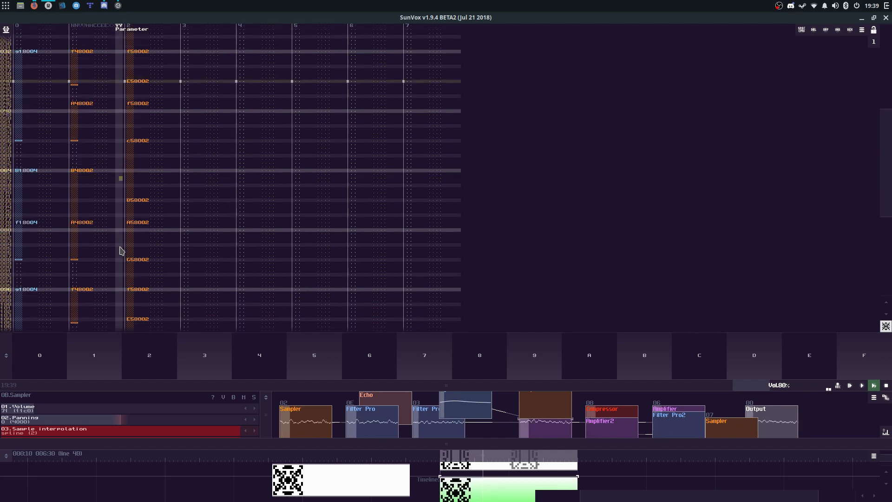
pyautogui.click(130, 278)
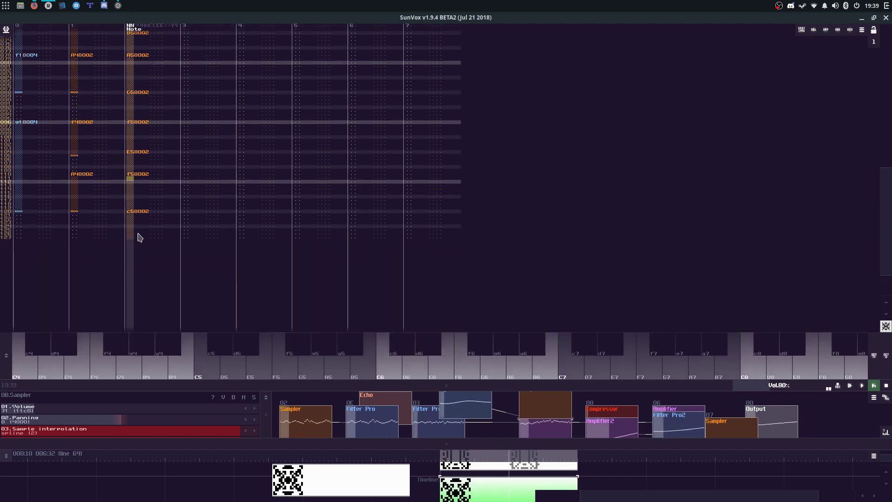
pyautogui.click(54, 219)
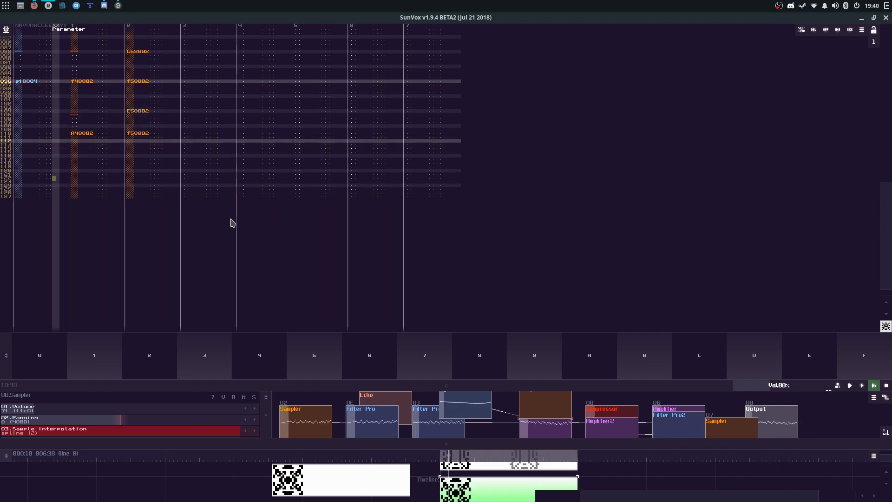
# Step: Look through the project folders and reload the saved glowing.sunvox project
pyautogui.click(6, 29)
pyautogui.click(21, 41)
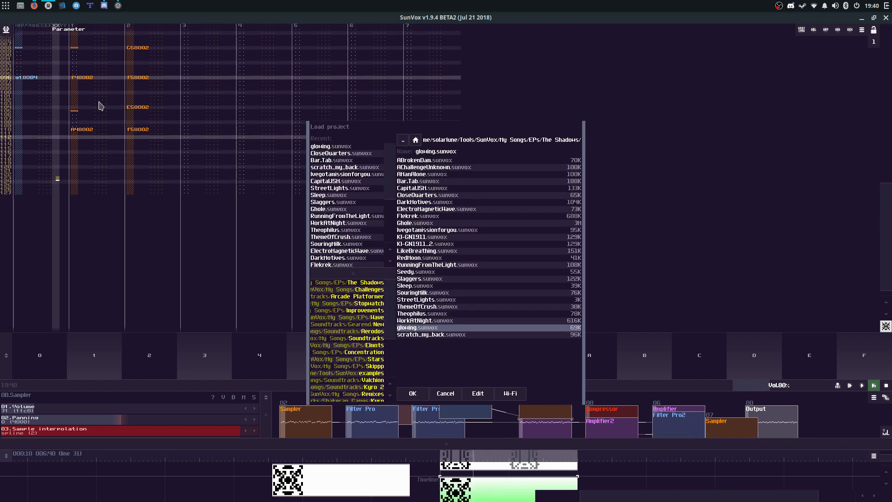
pyautogui.click(435, 313)
pyautogui.click(403, 140)
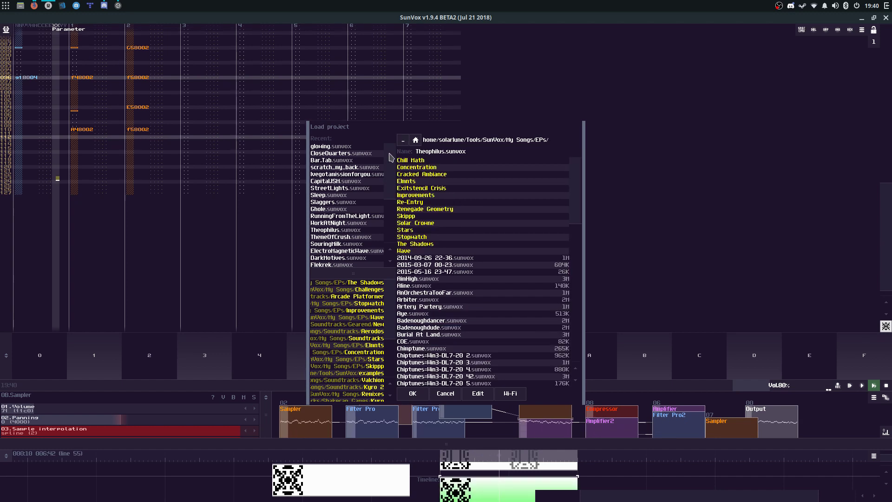
pyautogui.click(415, 238)
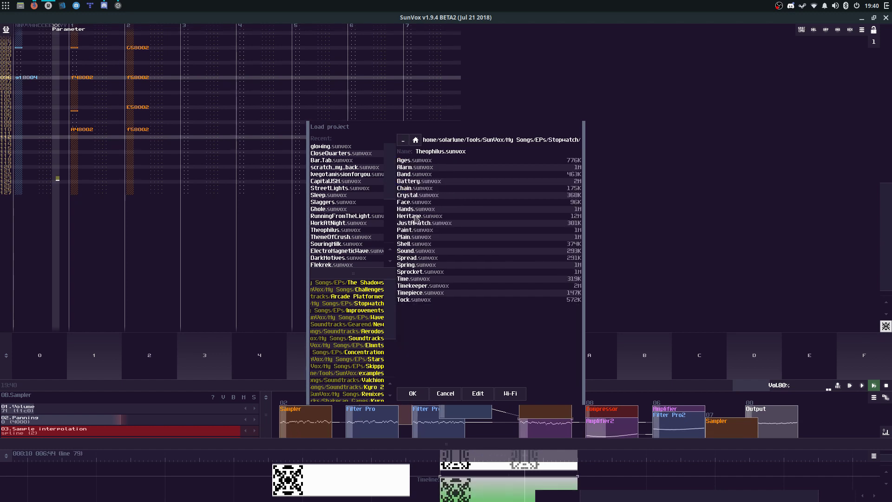
pyautogui.click(415, 237)
pyautogui.doubleClick(415, 231)
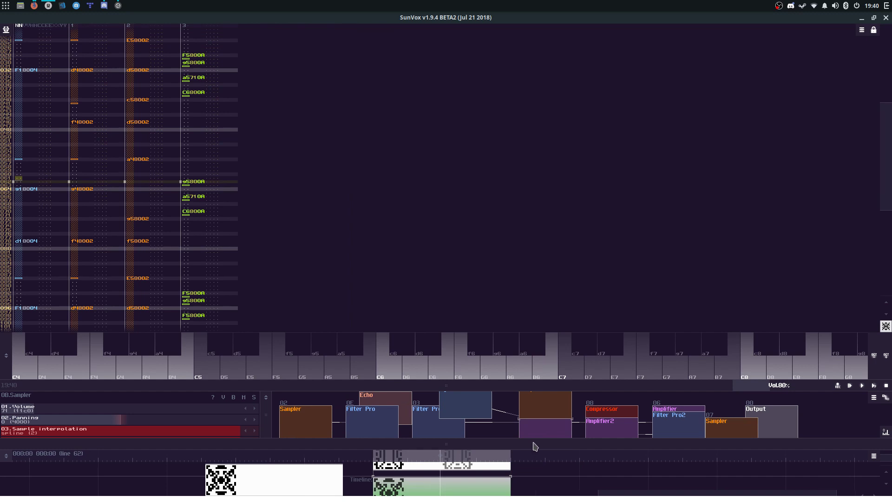
# Step: Enlarge the timeline and delete the second of the two short patterns above the melody pattern
pyautogui.press('F9')
pyautogui.moveTo(533, 444); pyautogui.dragTo(516, 293)
pyautogui.click(465, 389)
pyautogui.press('Delete')
pyautogui.click(441, 401)
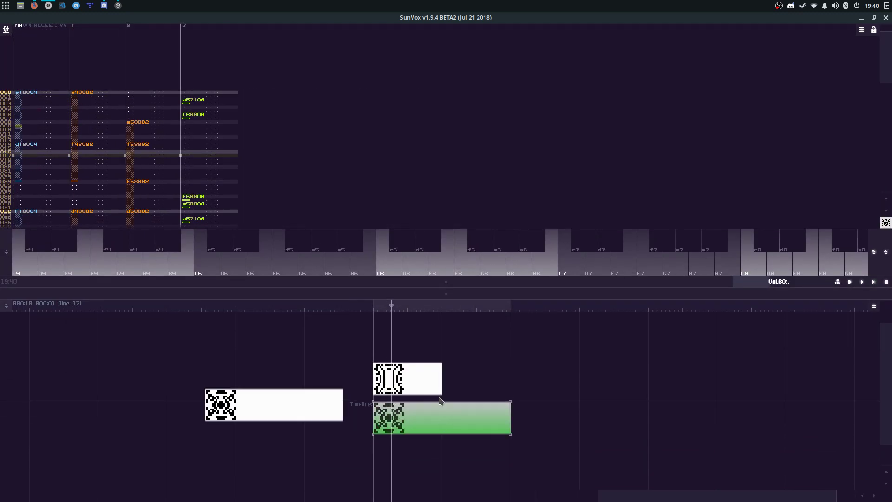
# Step: Copy all notes of the remaining short drum pattern and extend the pattern to 128 lines in its properties
pyautogui.click(440, 392)
pyautogui.click(388, 208)
pyautogui.hotkey('ctrl', 'a')
pyautogui.rightClick(385, 196)
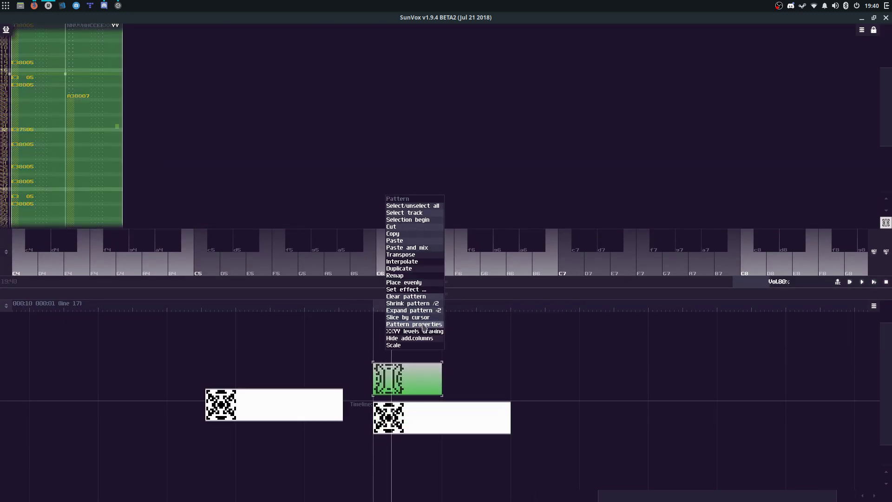
pyautogui.click(413, 324)
pyautogui.click(431, 277)
pyautogui.click(383, 301)
# Step: Paste the copied drum notes into the second half of the upper pattern, starting at line 64
pyautogui.click(64, 222)
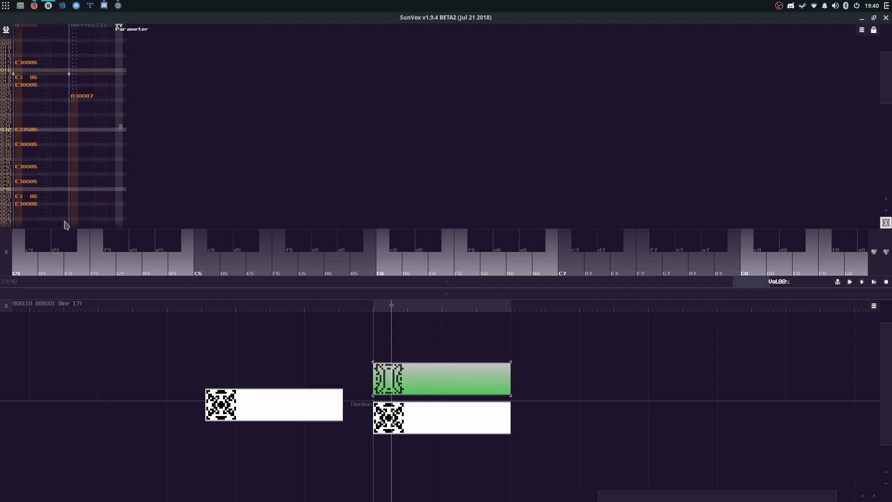
pyautogui.click(22, 149)
pyautogui.hotkey('ctrl', 'v')
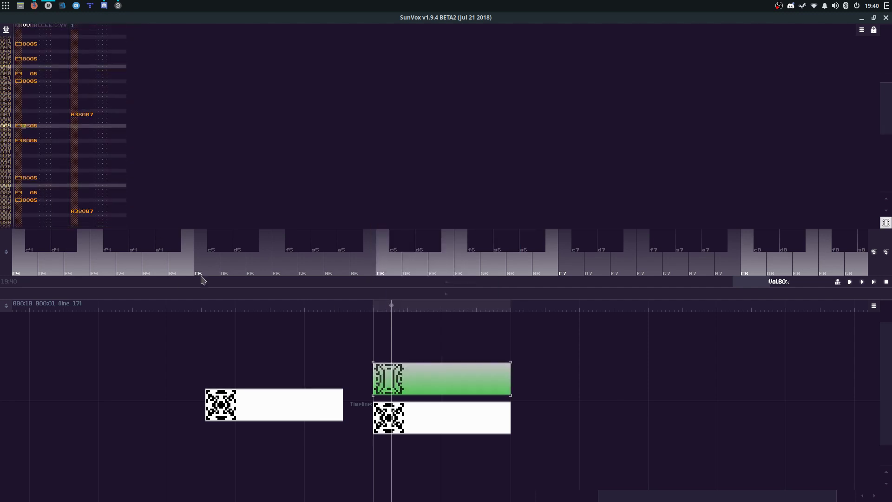
# Step: Play the lower melody pattern from the start and clear the note and note-offs at line 120 in tracks 0 to 2
pyautogui.click(390, 427)
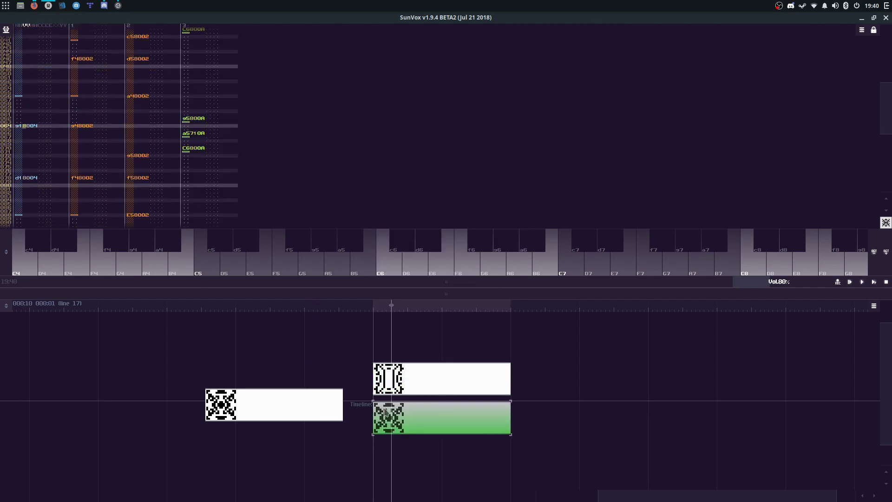
pyautogui.press('F9')
pyautogui.press('space')
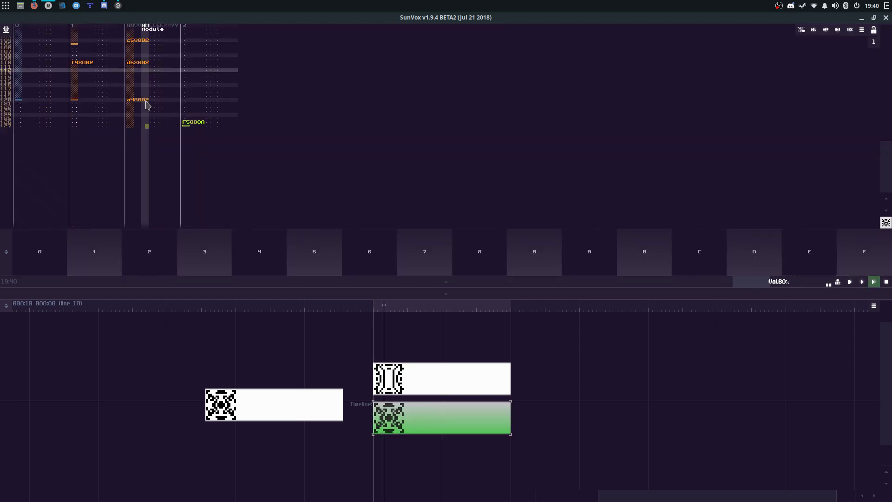
pyautogui.press('Left')
pyautogui.click(231, 108)
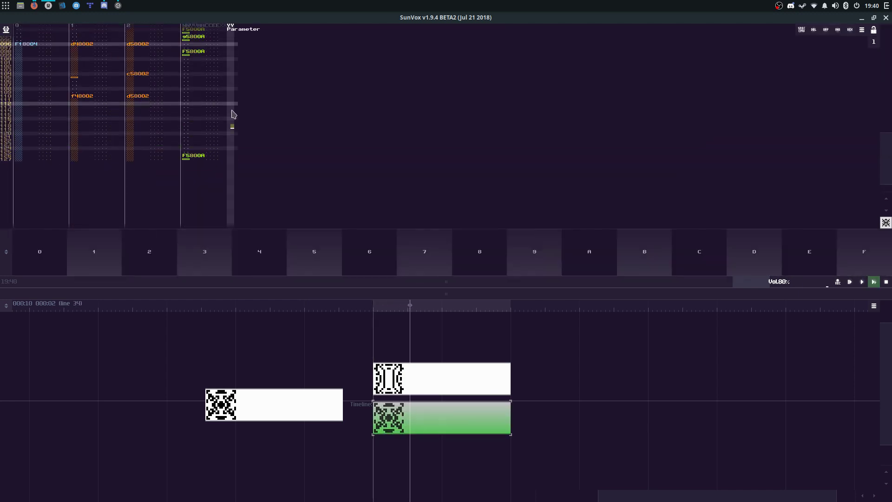
pyautogui.moveTo(231, 133); pyautogui.dragTo(210, 186)
pyautogui.click(221, 45)
pyautogui.hotkey('ctrl', 'z')
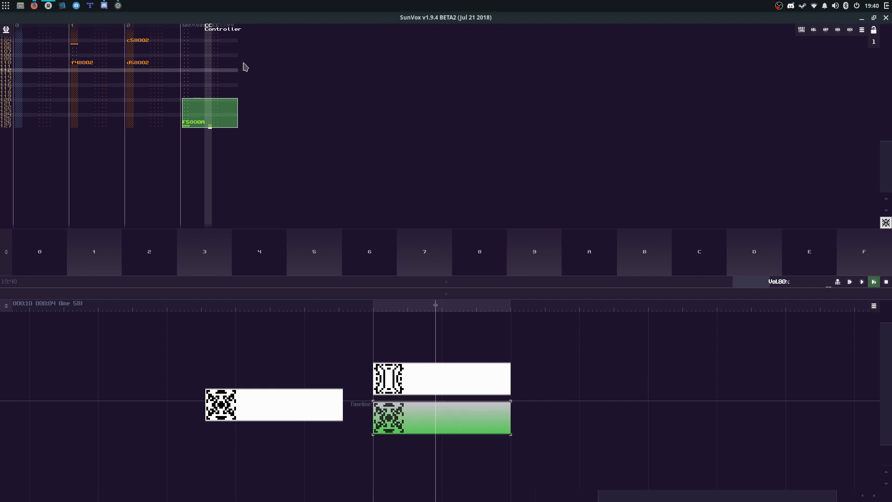
# Step: Try a copy of the line 116 hit at line 118 in track 0 of the upper drum pattern, and undo it
pyautogui.click(474, 380)
pyautogui.moveTo(33, 84); pyautogui.dragTo(39, 86)
pyautogui.hotkey('ctrl', 'c')
pyautogui.click(28, 134)
pyautogui.hotkey('ctrl', 'v')
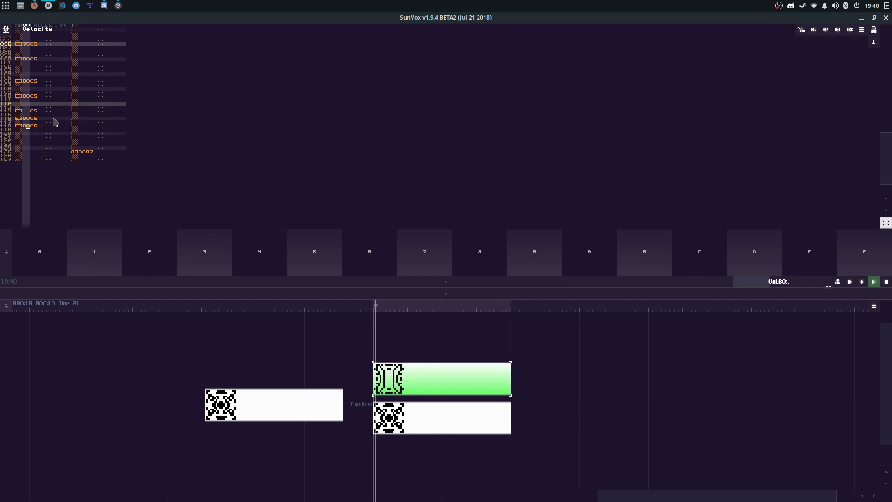
pyautogui.hotkey('ctrl', 'z')
# Step: Copy lines 116 to 118 of the drum pattern's track 0 and paste them at lines 119, 122 and 125
pyautogui.moveTo(29, 123); pyautogui.dragTo(27, 126)
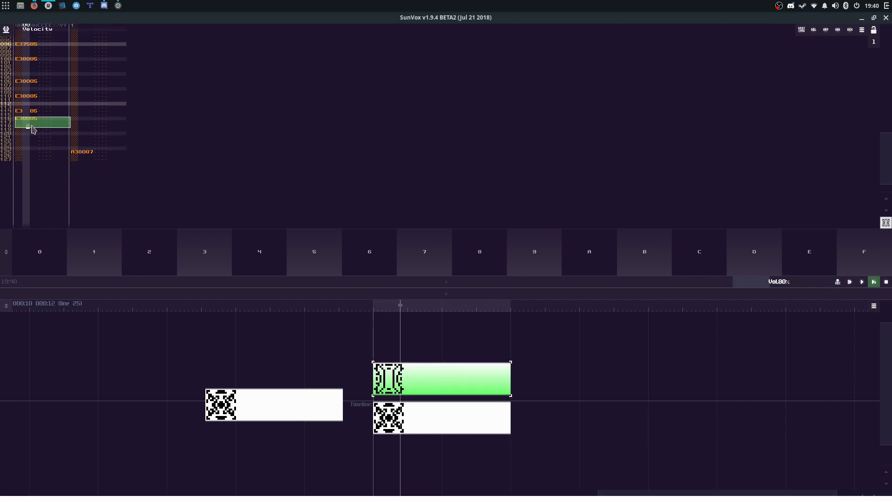
pyautogui.hotkey('ctrl', 'c')
pyautogui.click(34, 129)
pyautogui.hotkey('ctrl', 'v')
pyautogui.hotkey('ctrl', 'v')
pyautogui.hotkey('ctrl', 'v')
# Step: Delete the last A3 note at line 125 in track 1 of the drum pattern
pyautogui.moveTo(94, 134); pyautogui.dragTo(98, 157)
pyautogui.press('Delete')
pyautogui.click(82, 115)
# Step: Copy the two-line hit at line 116 in track 0 and repeat it every two lines from line 118 to 126
pyautogui.moveTo(407, 282); pyautogui.dragTo(404, 391)
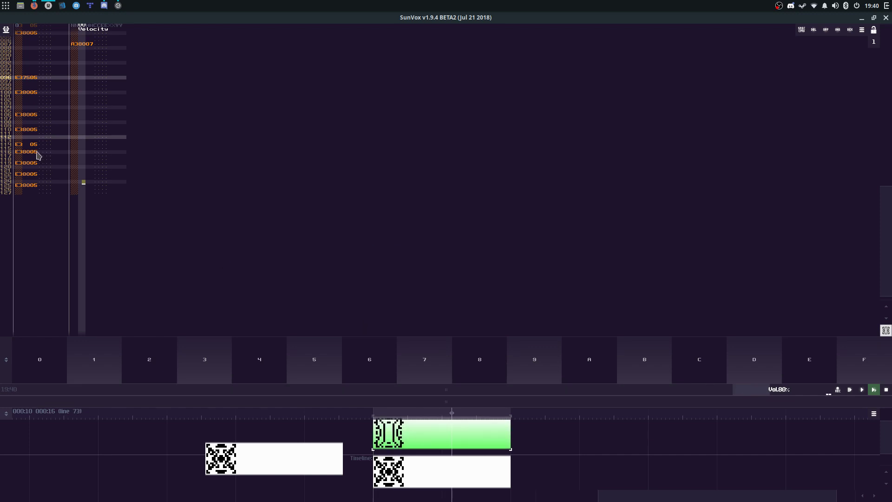
pyautogui.moveTo(38, 152); pyautogui.dragTo(37, 179)
pyautogui.hotkey('ctrl', 'c')
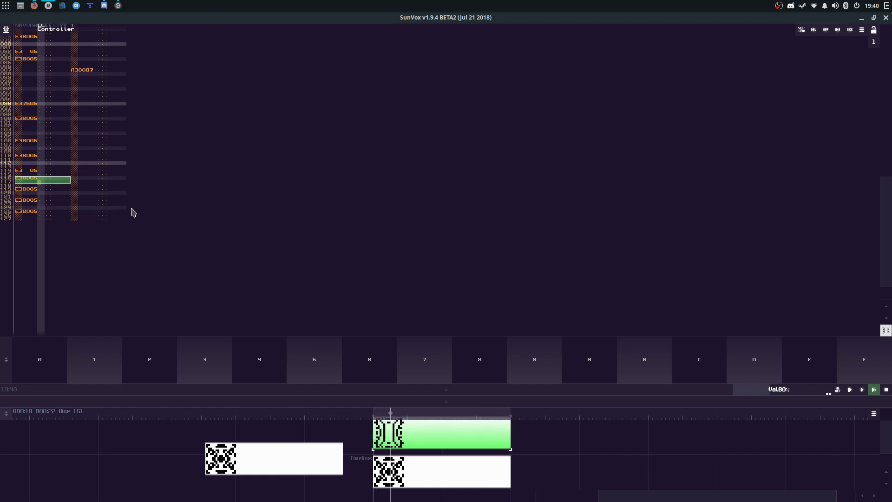
pyautogui.hotkey('ctrl', 'b')
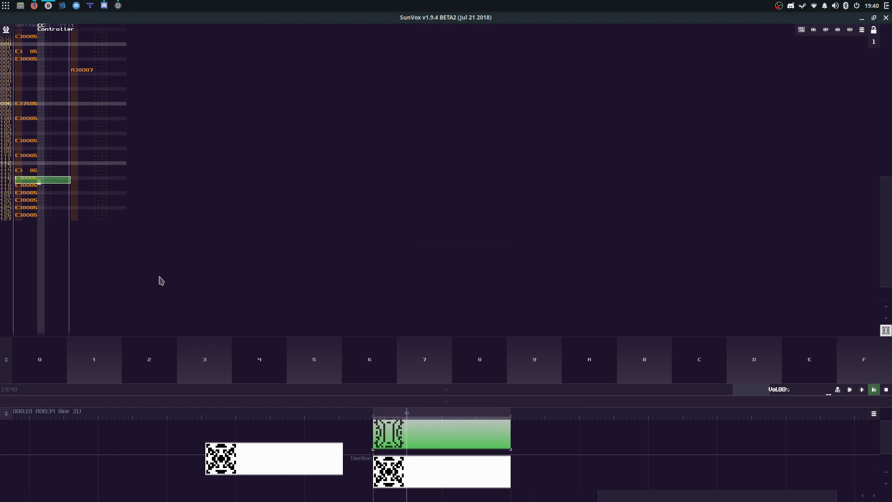
# Step: Select the lower melody pattern and review the notes in its closing lines during playback
pyautogui.click(365, 467)
pyautogui.click(386, 466)
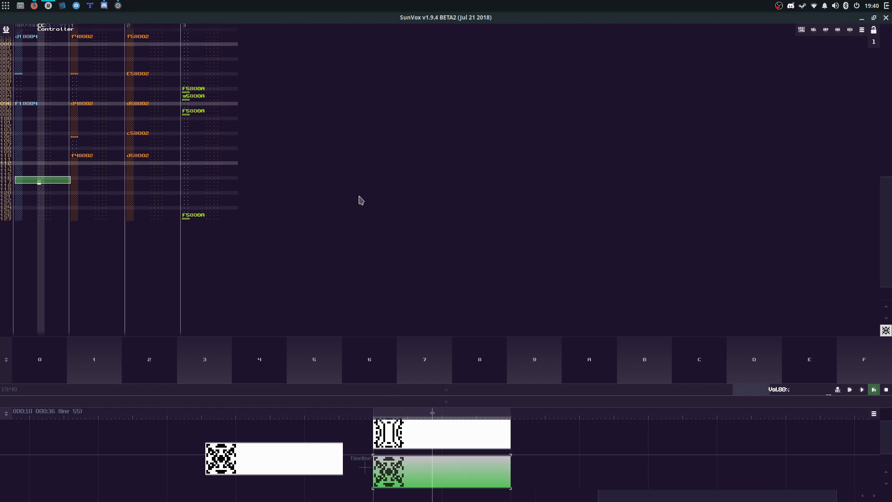
pyautogui.doubleClick(332, 78)
pyautogui.tripleClick(551, 281)
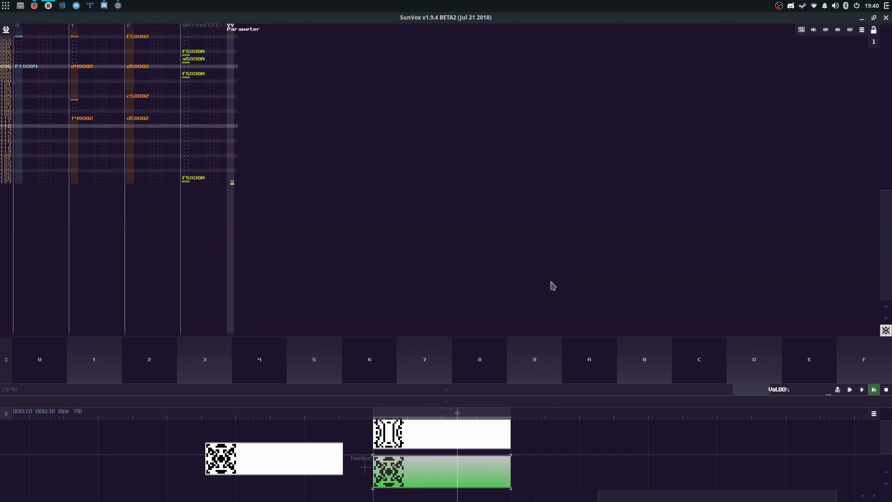
pyautogui.click(431, 176)
pyautogui.click(428, 134)
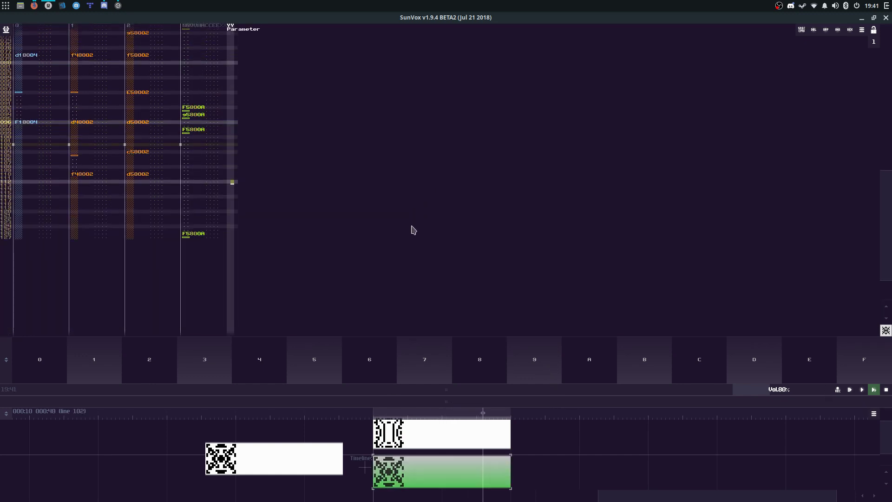
# Step: Examine the module routing and the sample browser of Sampler2 without loading a sample, and return to a large pattern view
pyautogui.moveTo(494, 394); pyautogui.dragTo(484, 140)
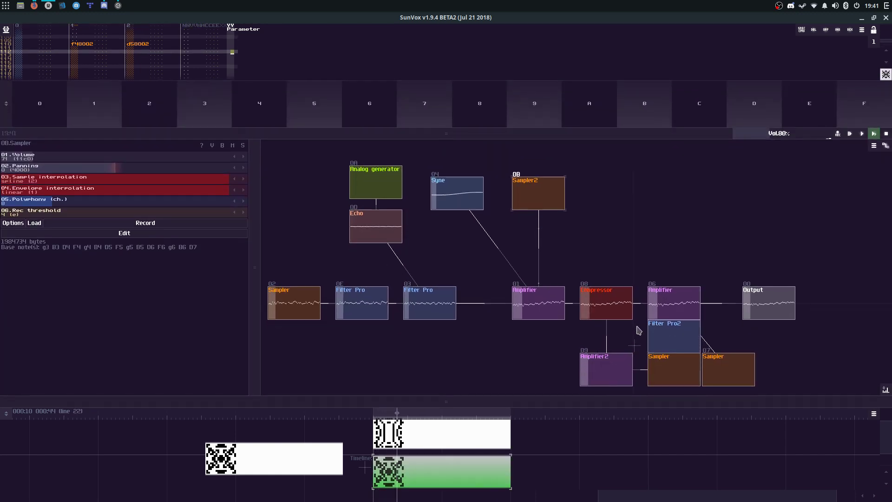
pyautogui.scroll(-3, 636, 321)
pyautogui.scroll(3, 639, 303)
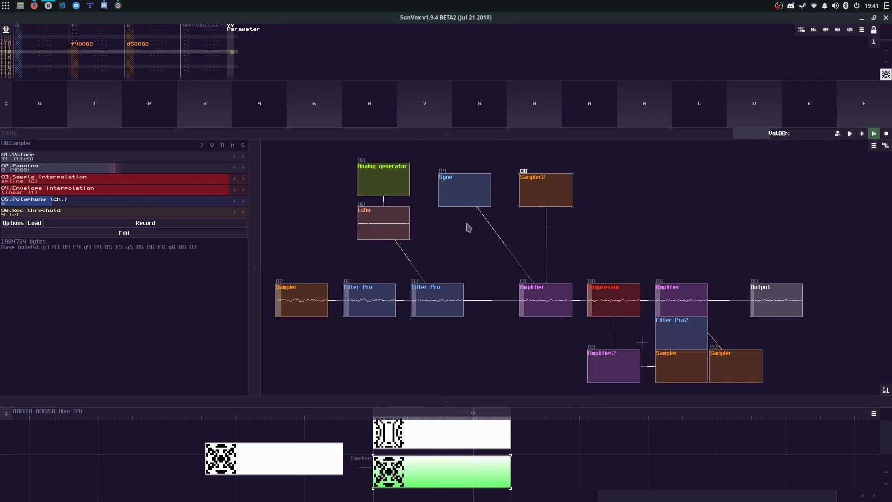
pyautogui.moveTo(498, 134)
pyautogui.mouseDown()
pyautogui.moveTo(496, 293)
pyautogui.moveTo(498, 144)
pyautogui.mouseUp()
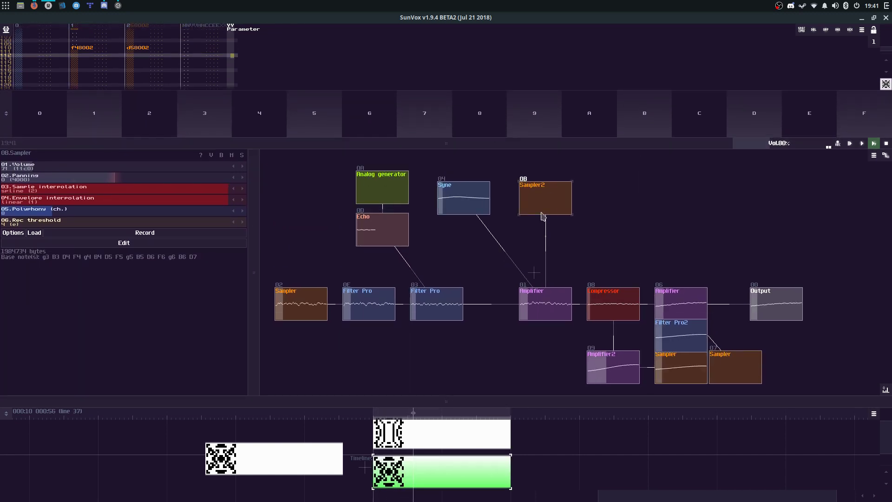
pyautogui.click(34, 232)
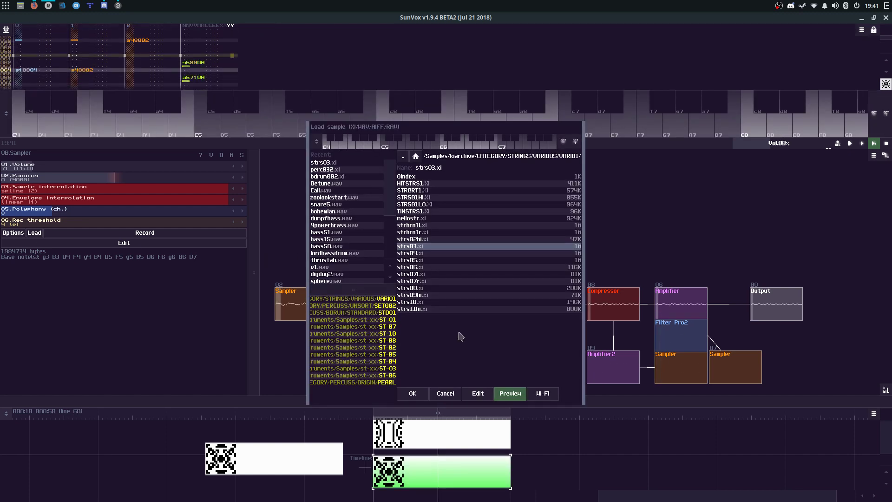
pyautogui.click(458, 393)
pyautogui.moveTo(489, 143); pyautogui.dragTo(447, 483)
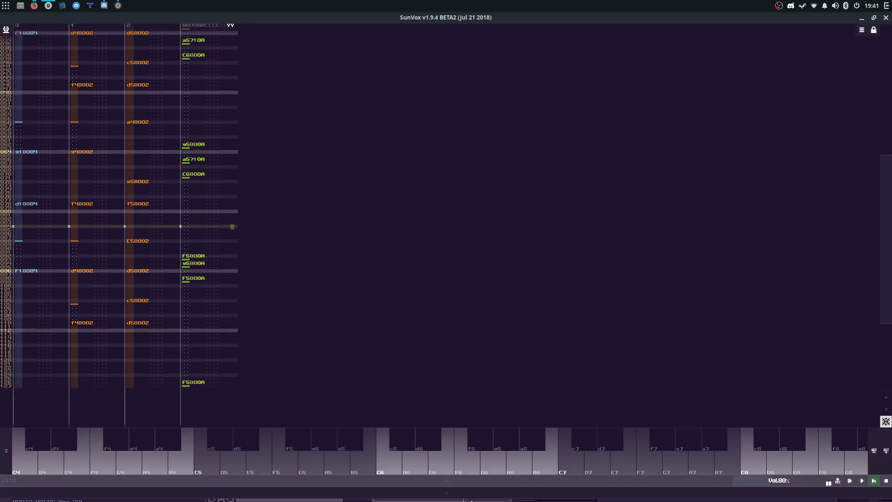
# Step: Insert a note-off at line 64 in track 2 of the melody pattern
pyautogui.click(119, 81)
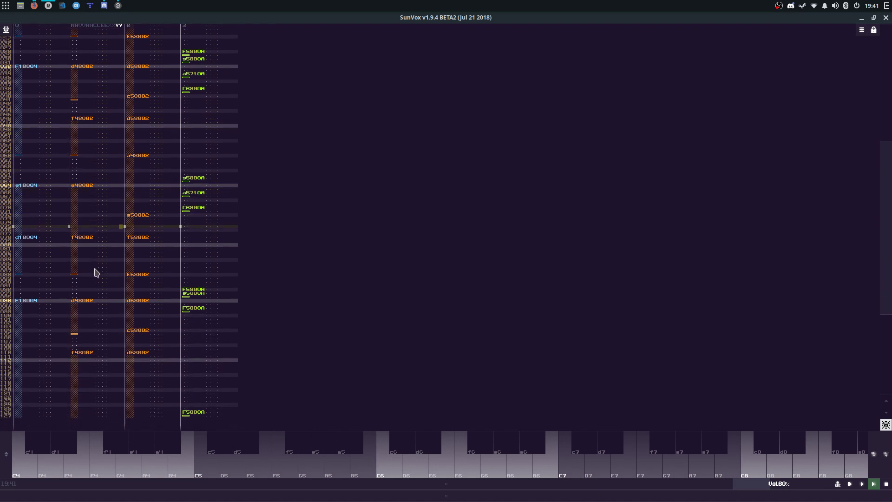
pyautogui.click(129, 83)
pyautogui.click(129, 82)
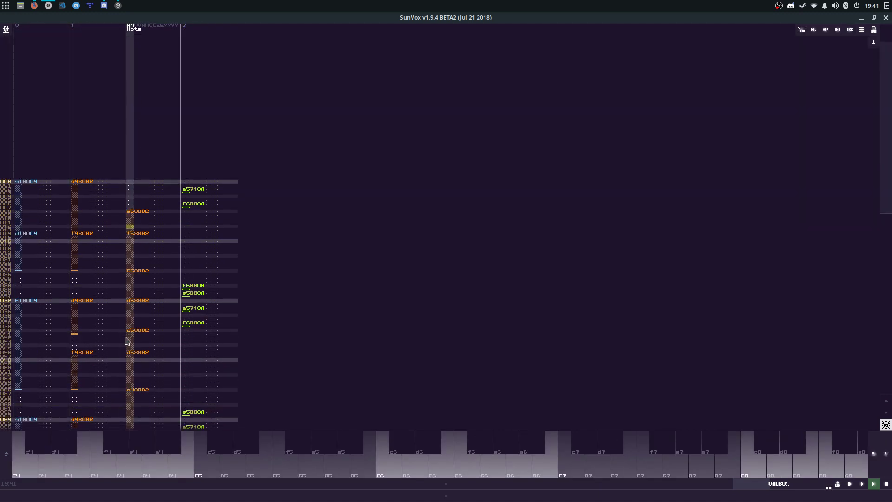
pyautogui.click(135, 294)
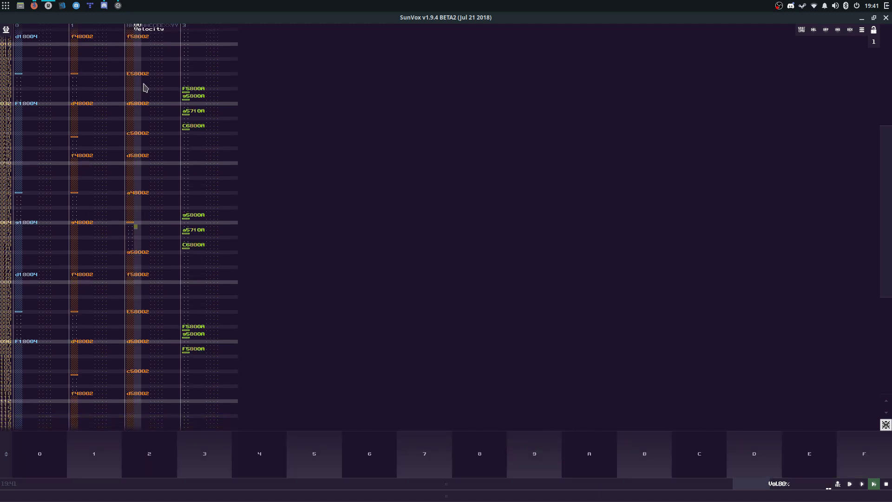
pyautogui.click(145, 70)
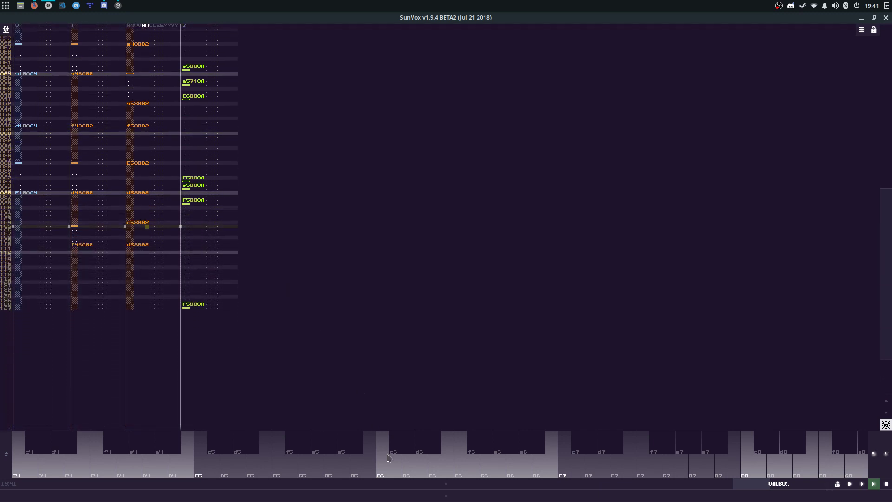
# Step: Adjust the high-pass cutoff frequency of Filter Pro 03, between the other Filter Pro and the Amplifier, to about 329 Hz
pyautogui.moveTo(388, 484); pyautogui.dragTo(422, 212)
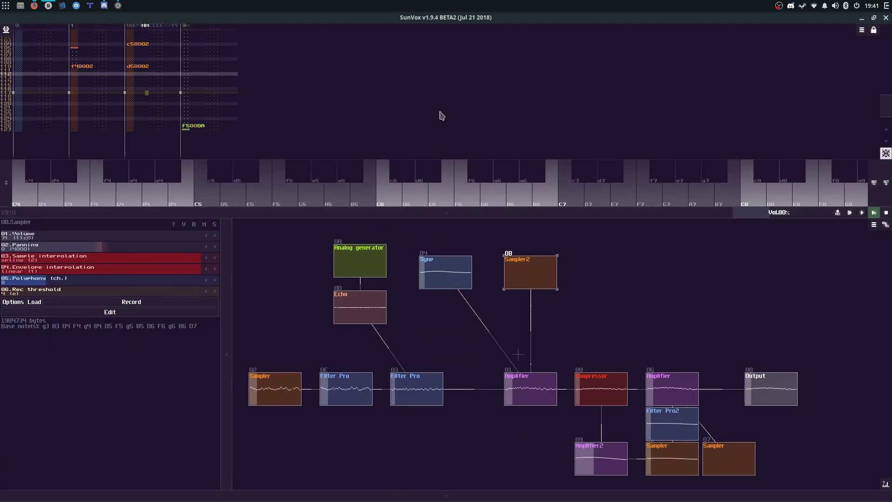
pyautogui.click(396, 400)
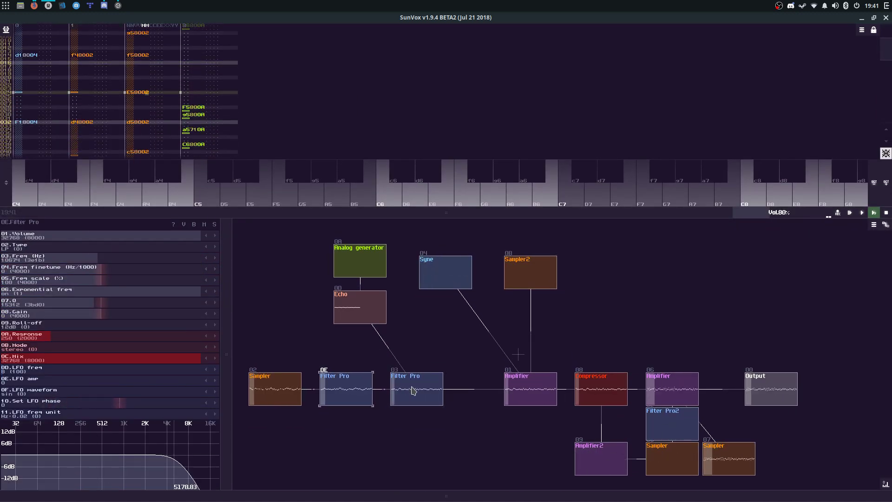
pyautogui.moveTo(141, 259)
pyautogui.mouseDown()
pyautogui.moveTo(119, 269)
pyautogui.moveTo(151, 267)
pyautogui.moveTo(145, 259)
pyautogui.moveTo(145, 267)
pyautogui.mouseUp()
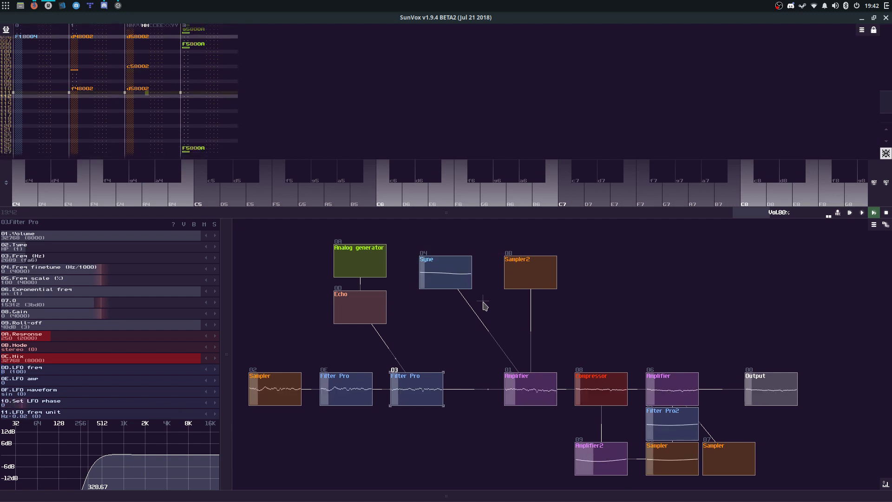
# Step: Move the Syne and Sampler2 modules level with the Analog generator and restore the combined pattern, module and timeline layout
pyautogui.moveTo(504, 495); pyautogui.dragTo(503, 214)
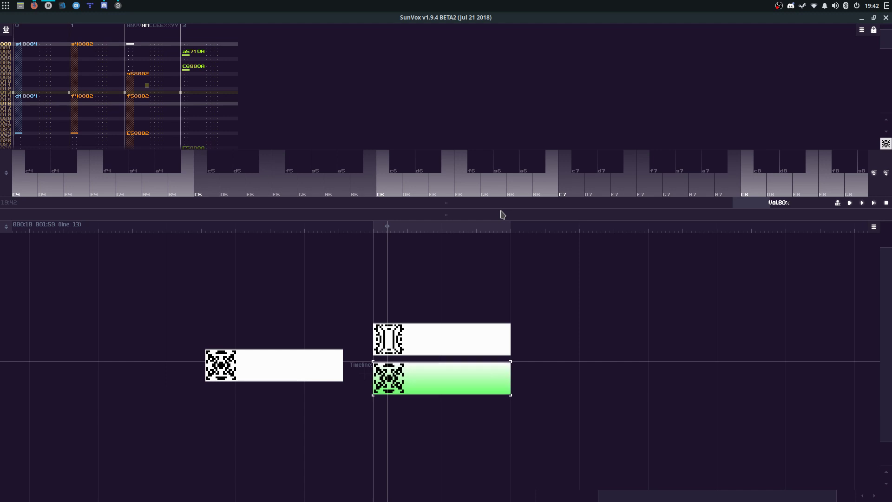
pyautogui.moveTo(464, 202); pyautogui.dragTo(510, 56)
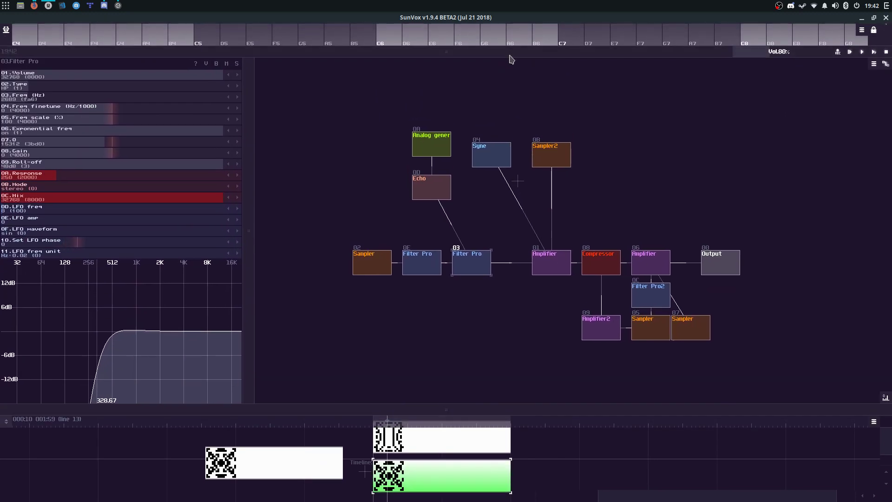
pyautogui.click(502, 165)
pyautogui.click(435, 135)
pyautogui.click(429, 181)
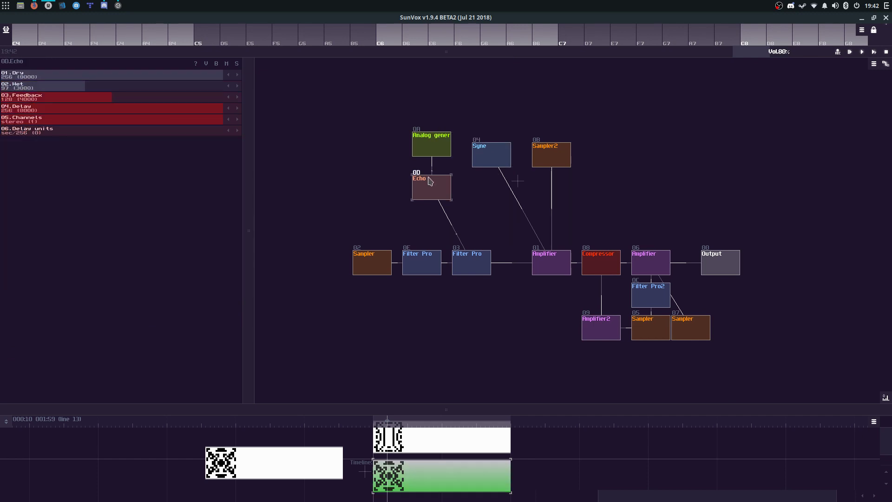
pyautogui.click(462, 273)
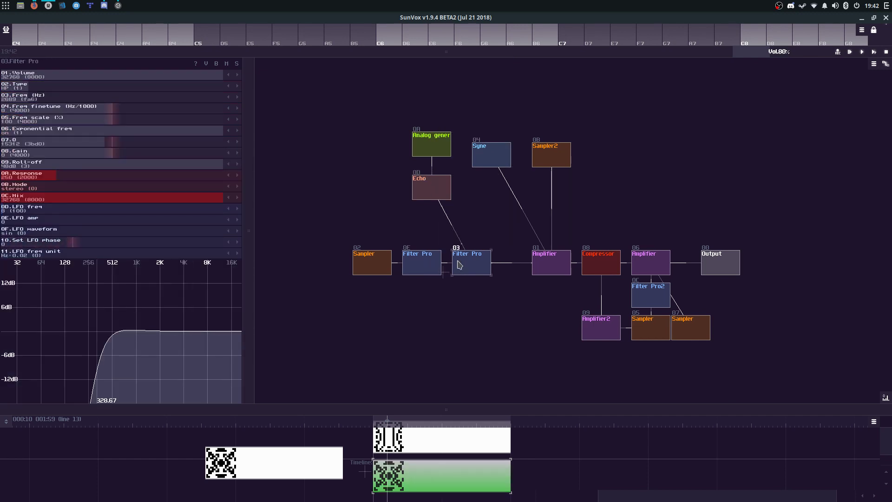
pyautogui.moveTo(489, 154); pyautogui.dragTo(490, 143)
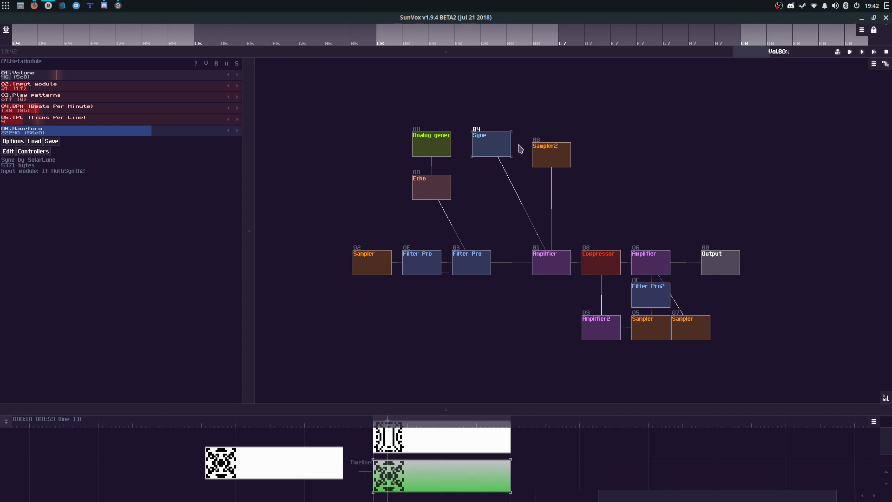
pyautogui.moveTo(552, 157); pyautogui.dragTo(553, 147)
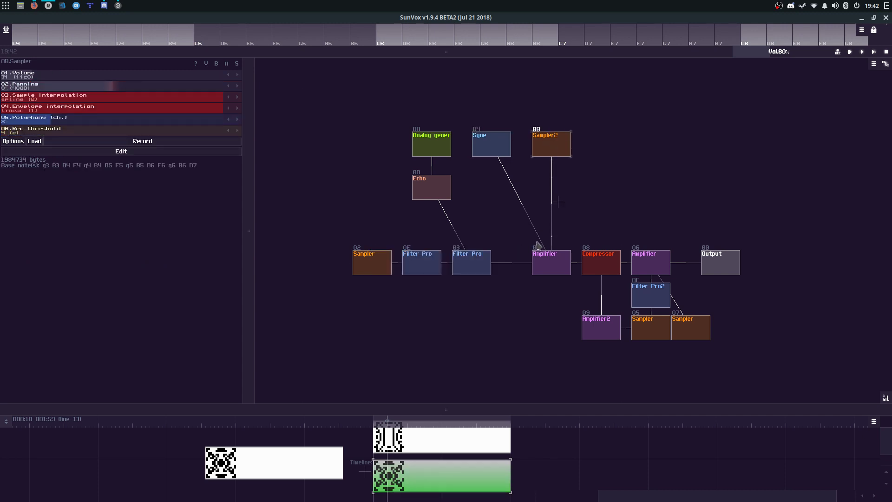
pyautogui.moveTo(518, 409); pyautogui.dragTo(519, 338)
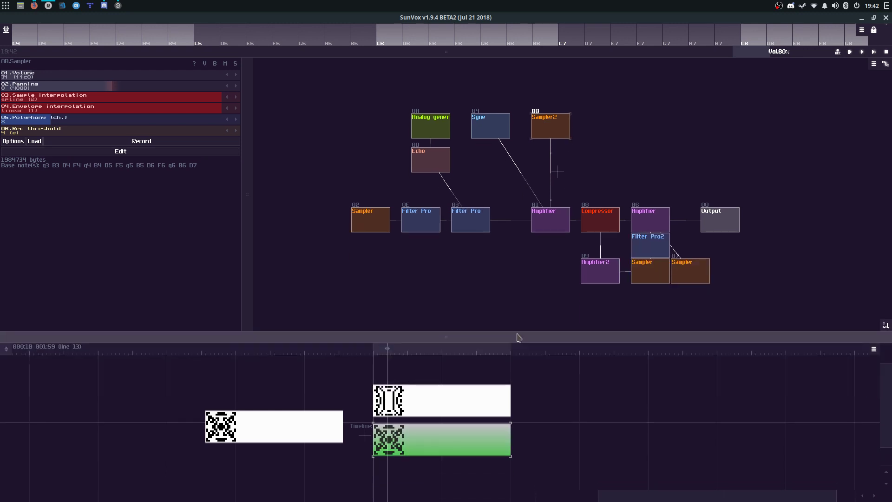
pyautogui.moveTo(439, 52); pyautogui.dragTo(421, 256)
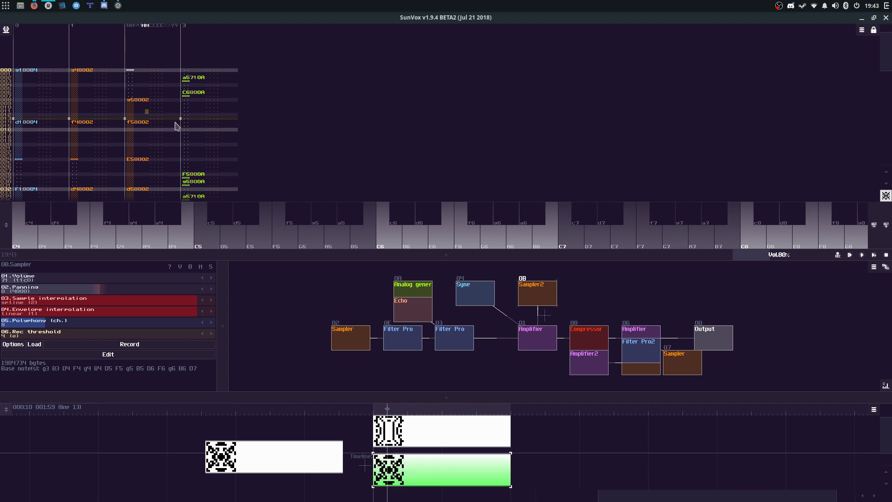
pyautogui.click(9, 30)
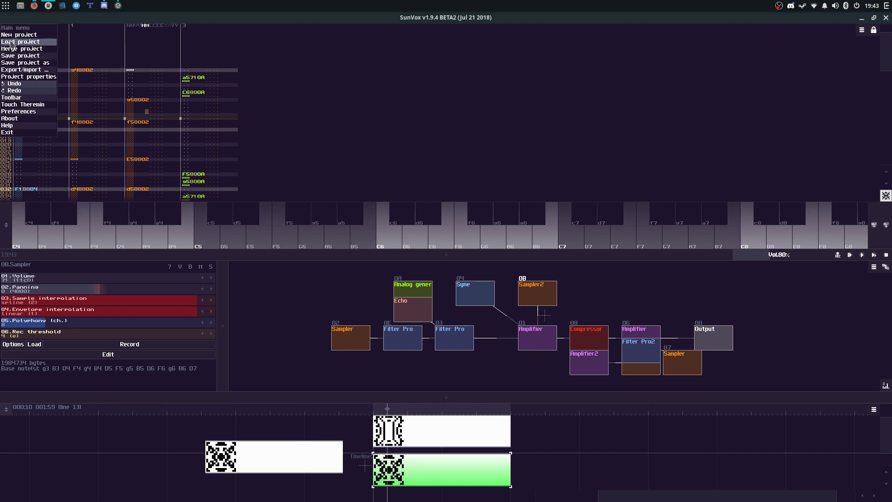
pyautogui.click(10, 42)
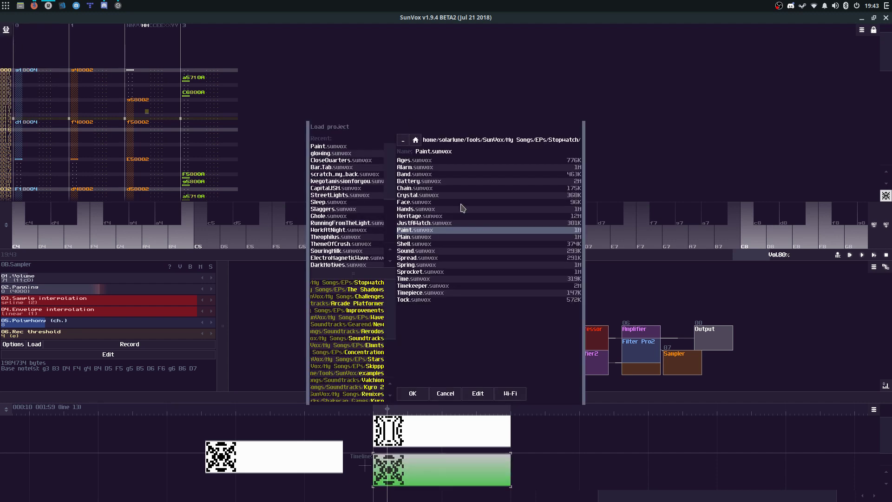
pyautogui.click(403, 140)
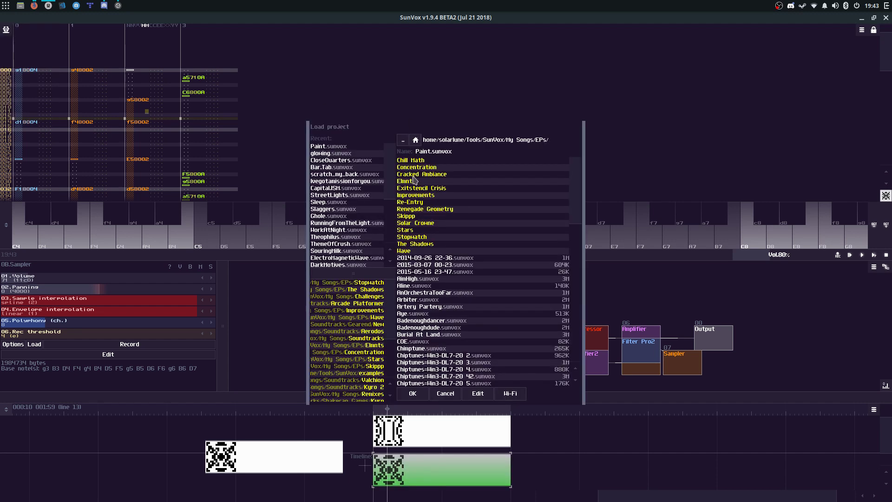
pyautogui.click(445, 394)
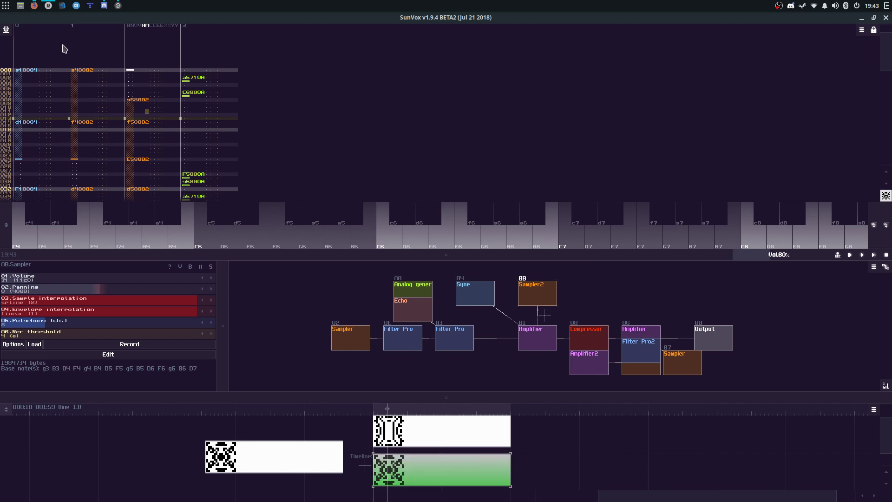
pyautogui.click(6, 30)
pyautogui.click(10, 42)
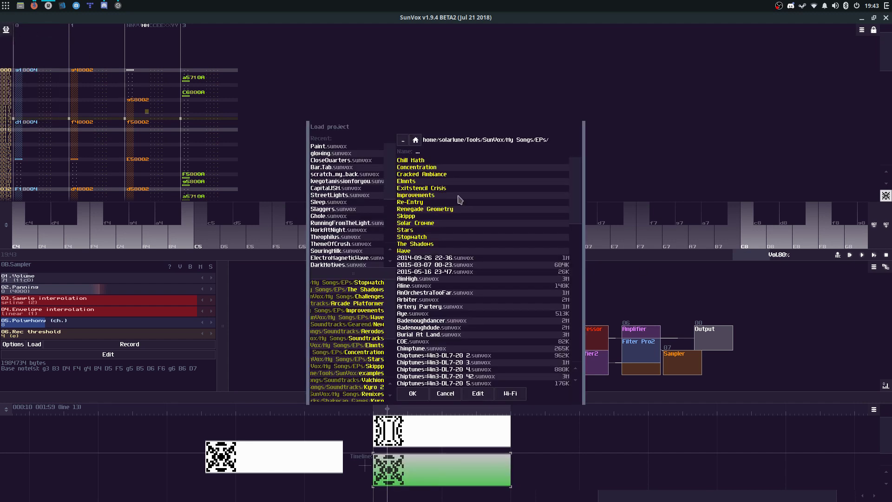
pyautogui.click(445, 394)
# Step: Load glowing.sunvox from the recent projects and preview its playback, selecting the second melody pattern
pyautogui.click(6, 29)
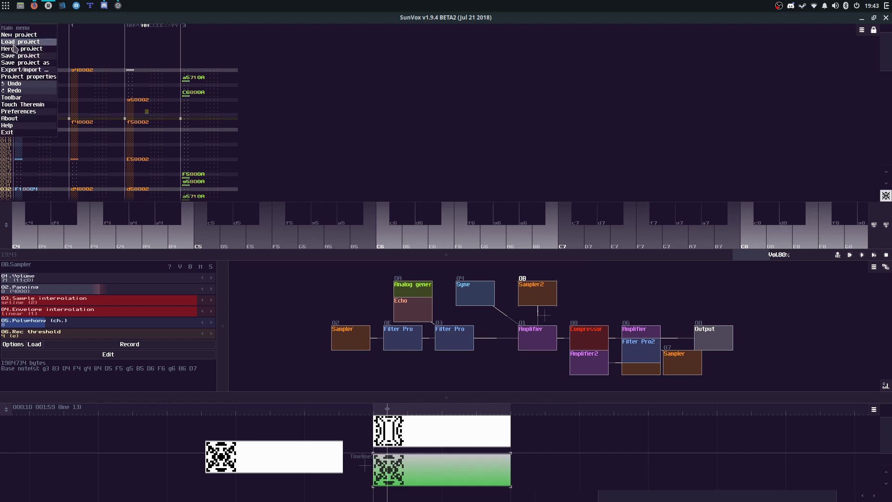
pyautogui.click(10, 42)
pyautogui.click(362, 160)
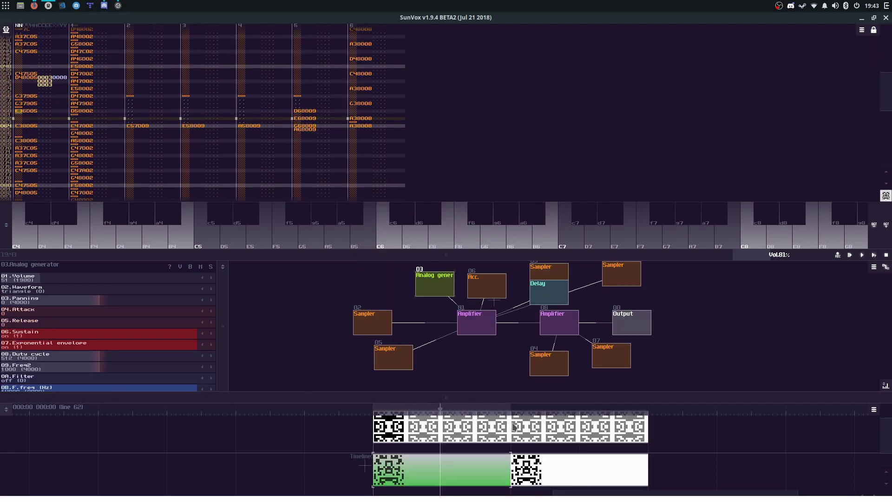
pyautogui.press('space')
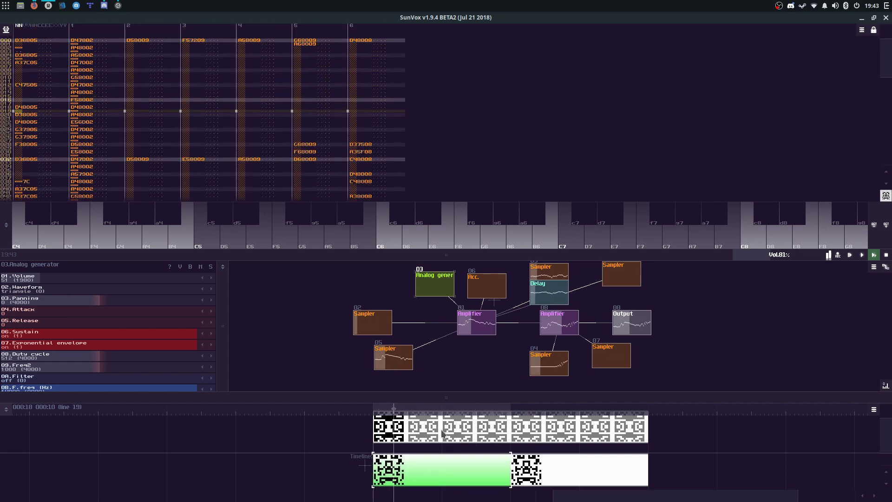
pyautogui.click(568, 469)
pyautogui.press('space')
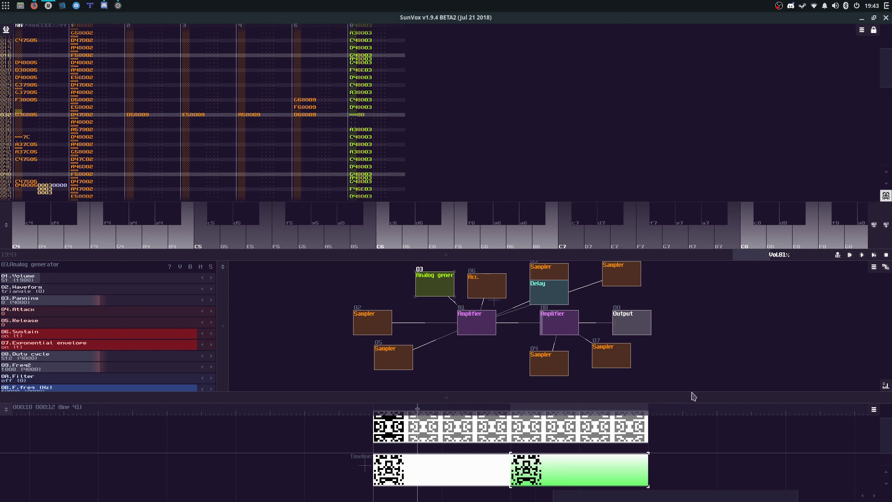
# Step: Shift both melody patterns along the timeline by one pattern length and place a copy of the first one at the start
pyautogui.moveTo(692, 396); pyautogui.dragTo(679, 152)
pyautogui.moveTo(696, 250); pyautogui.dragTo(372, 390)
pyautogui.moveTo(722, 377); pyautogui.dragTo(420, 348)
pyautogui.click(485, 352)
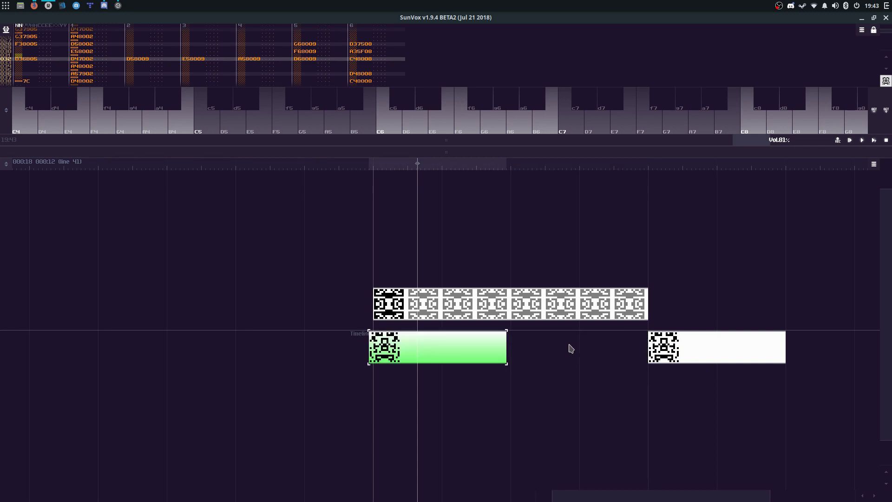
pyautogui.click(430, 344)
pyautogui.hotkey('ctrl', 'v')
pyautogui.moveTo(549, 354); pyautogui.dragTo(648, 349)
# Step: Duplicate the last drum pattern four times so the drum row extends to the end of the melody row
pyautogui.click(645, 308)
pyautogui.hotkey('ctrl', 'd')
pyautogui.hotkey('ctrl', 'd')
pyautogui.hotkey('ctrl', 'd')
pyautogui.hotkey('ctrl', 'd')
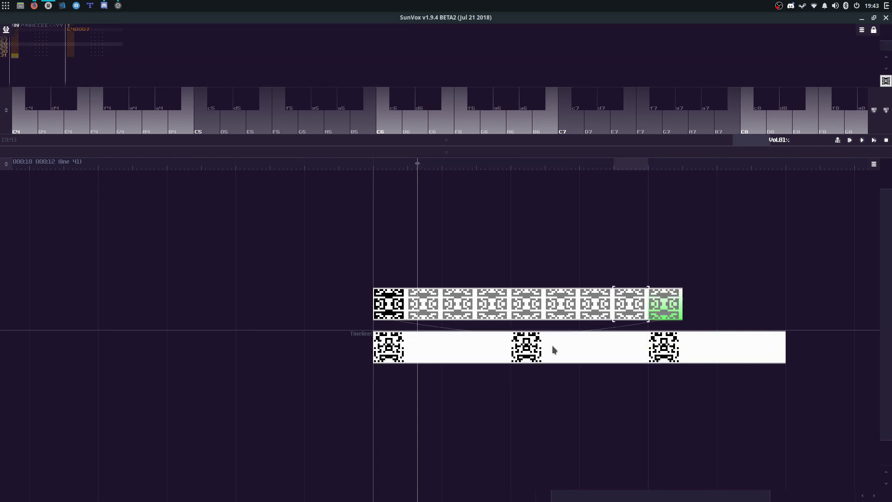
# Step: Clear tracks 6, 5, 4, 3 and 2 of the first melody pattern during playback
pyautogui.click(421, 355)
pyautogui.press('F11')
pyautogui.click(404, 139)
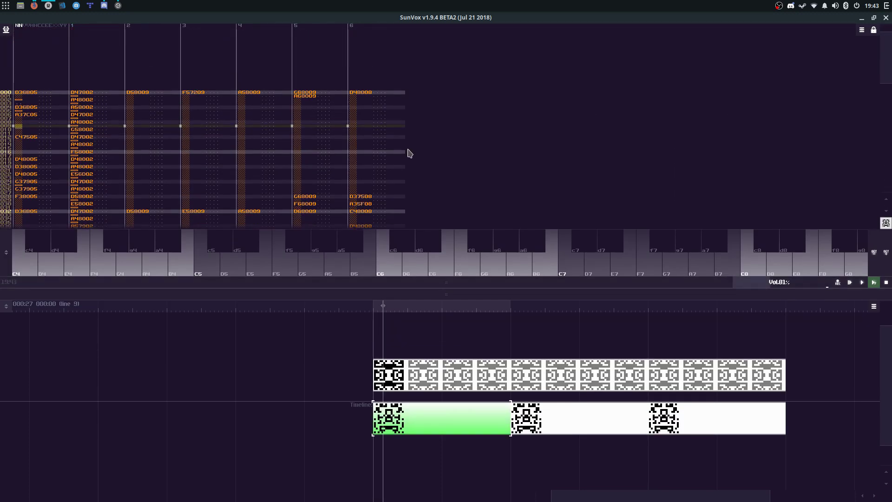
pyautogui.click(394, 133)
pyautogui.hotkey('ctrl', 'a')
pyautogui.hotkey('ctrl', 'x')
pyautogui.click(313, 96)
pyautogui.hotkey('ctrl', 'a')
pyautogui.hotkey('ctrl', 'x')
pyautogui.click(251, 77)
pyautogui.hotkey('ctrl', 'a')
pyautogui.hotkey('ctrl', 'x')
pyautogui.click(205, 76)
pyautogui.hotkey('ctrl', 'a')
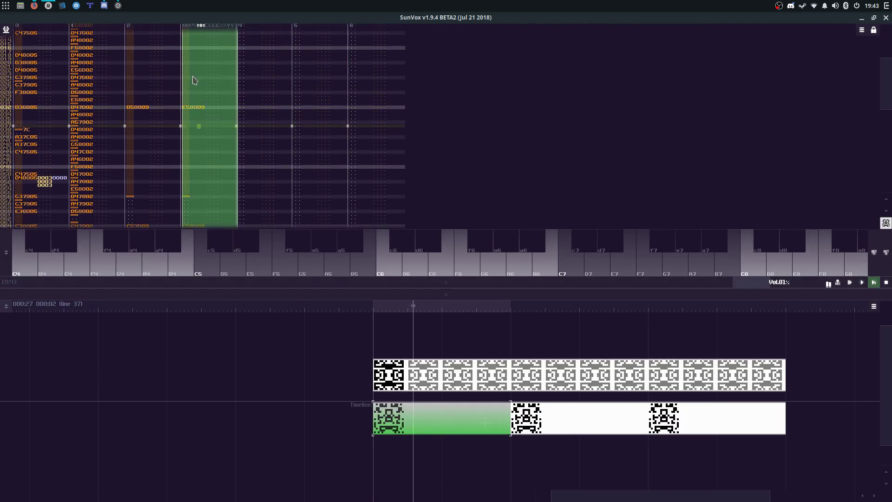
pyautogui.hotkey('ctrl', 'x')
pyautogui.click(163, 90)
pyautogui.hotkey('ctrl', 'a')
pyautogui.hotkey('ctrl', 'x')
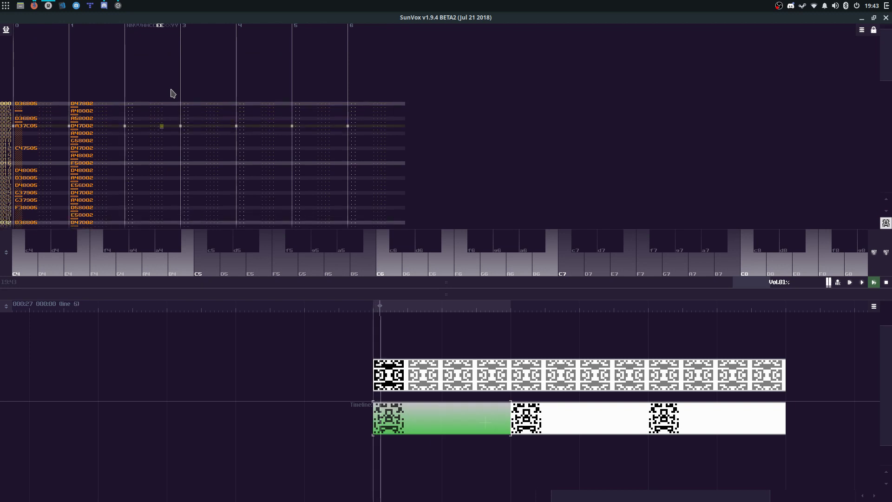
# Step: Clear track 1 of the first melody pattern
pyautogui.click(107, 89)
pyautogui.hotkey('ctrl', 'a')
pyautogui.hotkey('ctrl', 'x')
# Step: Save the project by overwriting glowing.sunvox, and show the module area between the pattern and timeline views
pyautogui.press('F11')
pyautogui.hotkey('ctrl', 's')
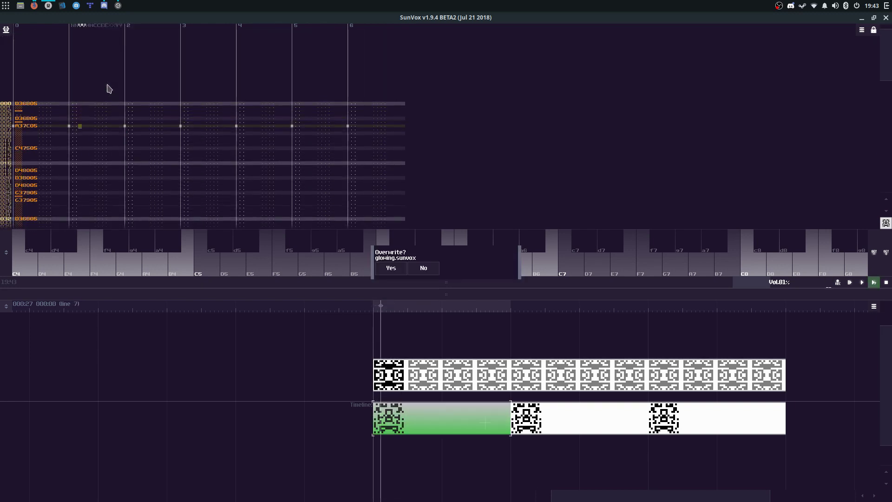
pyautogui.press('Return')
pyautogui.moveTo(453, 285); pyautogui.dragTo(452, 190)
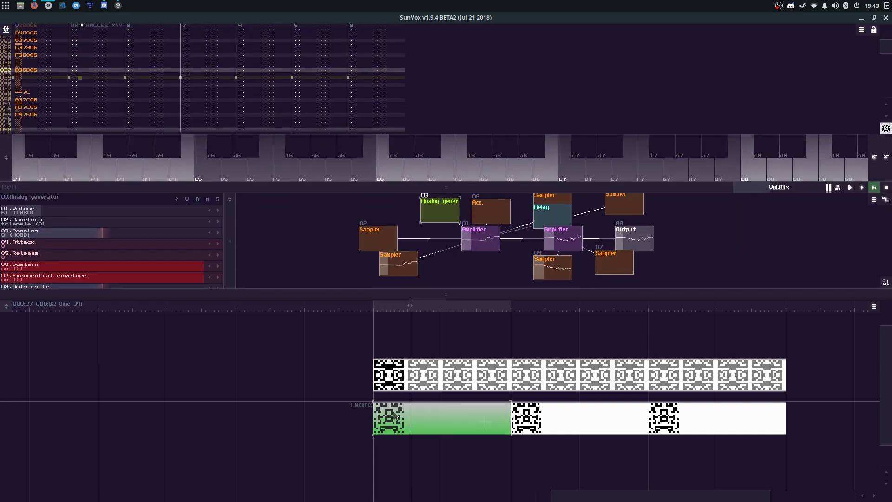
# Step: Delete the second, third and fourth drum patterns above the first melody pattern
pyautogui.click(425, 375)
pyautogui.press('Delete')
pyautogui.press('Return')
pyautogui.click(459, 374)
pyautogui.press('Delete')
pyautogui.press('Return')
pyautogui.click(491, 371)
pyautogui.press('Delete')
pyautogui.press('Return')
# Step: Delete the drum pattern above the start of the second melody pattern and move the first drum pattern into its place
pyautogui.click(547, 376)
pyautogui.click(536, 378)
pyautogui.press('Delete')
pyautogui.press('Return')
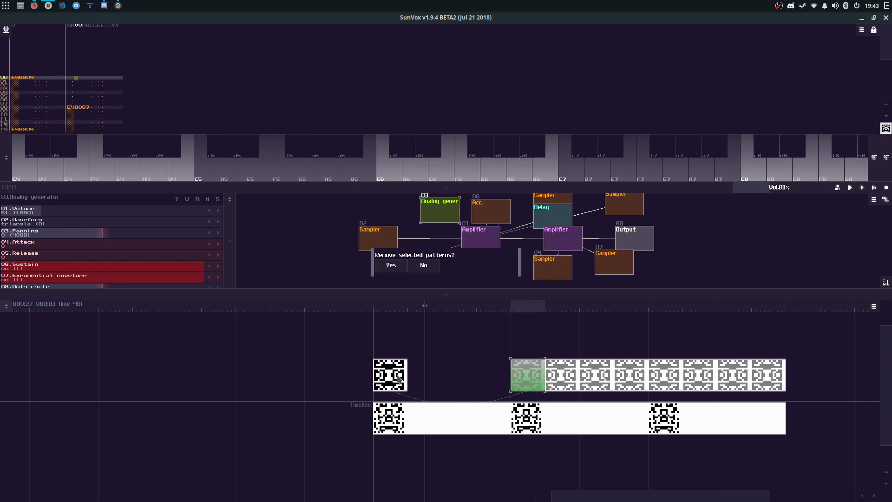
pyautogui.moveTo(392, 377); pyautogui.dragTo(525, 376)
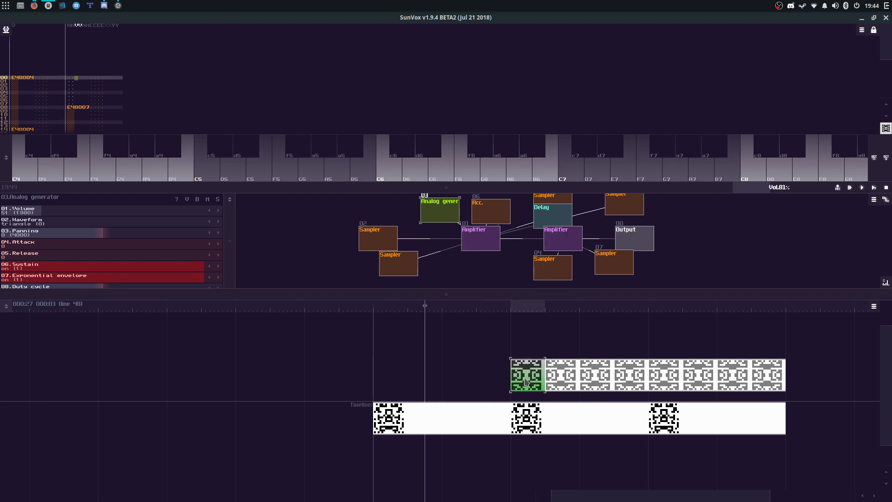
# Step: Copy all of track 1 from the second melody pattern into track 1 of the first melody pattern
pyautogui.click(468, 420)
pyautogui.press('F11')
pyautogui.moveTo(455, 188); pyautogui.dragTo(460, 323)
pyautogui.press('space')
pyautogui.click(526, 442)
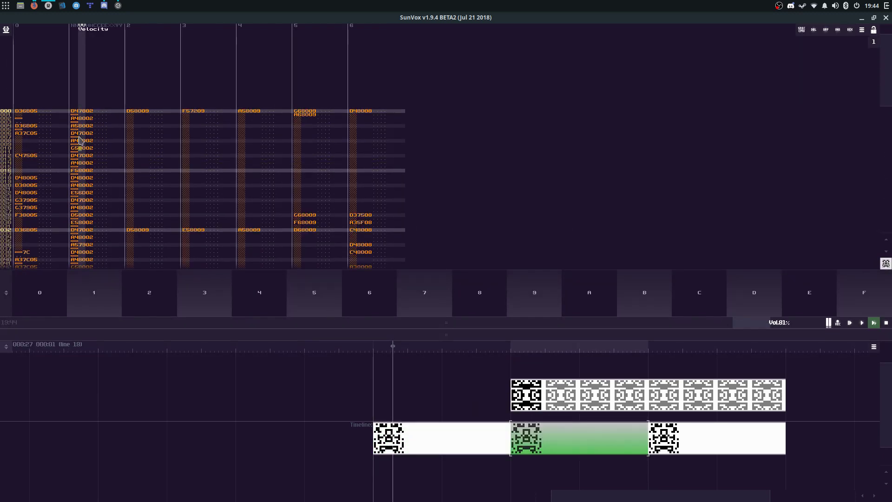
pyautogui.click(80, 137)
pyautogui.hotkey('ctrl', 'a')
pyautogui.hotkey('ctrl', 'c')
pyautogui.click(483, 442)
pyautogui.hotkey('ctrl', 'v')
pyautogui.press('space')
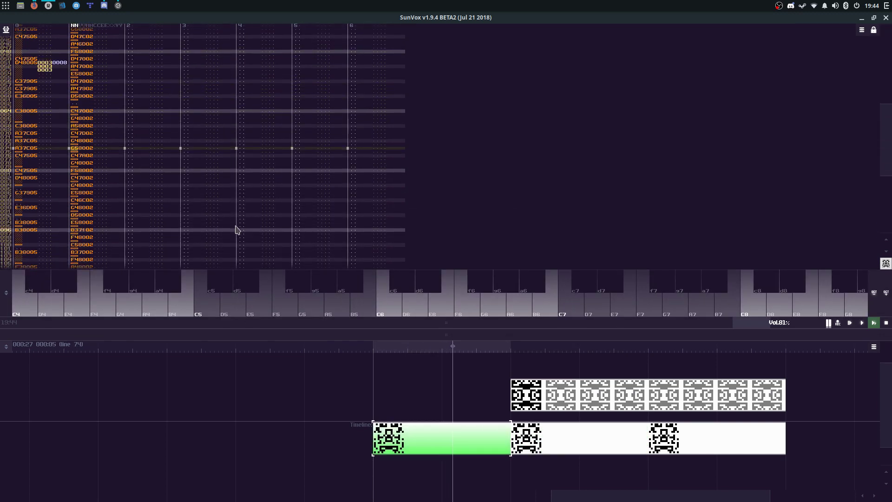
# Step: Transpose all notes in the three melody patterns up two semitones
pyautogui.hotkey('ctrl', 'a')
pyautogui.rightClick(277, 177)
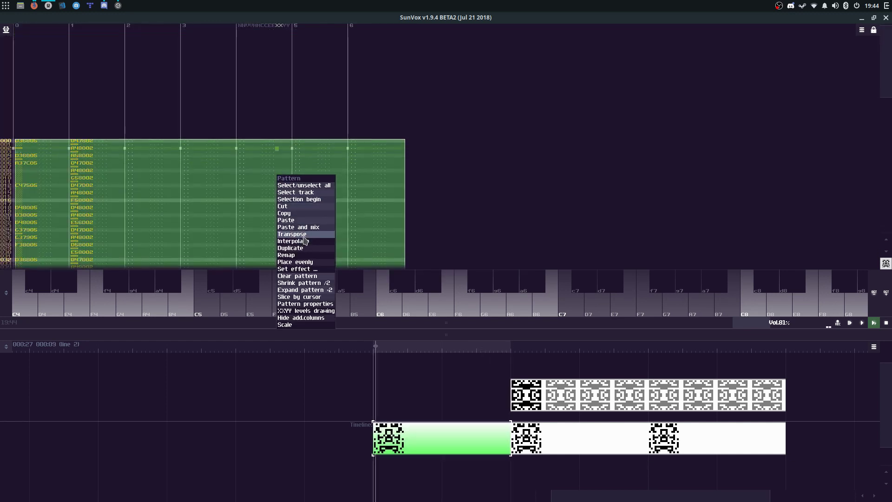
pyautogui.click(303, 235)
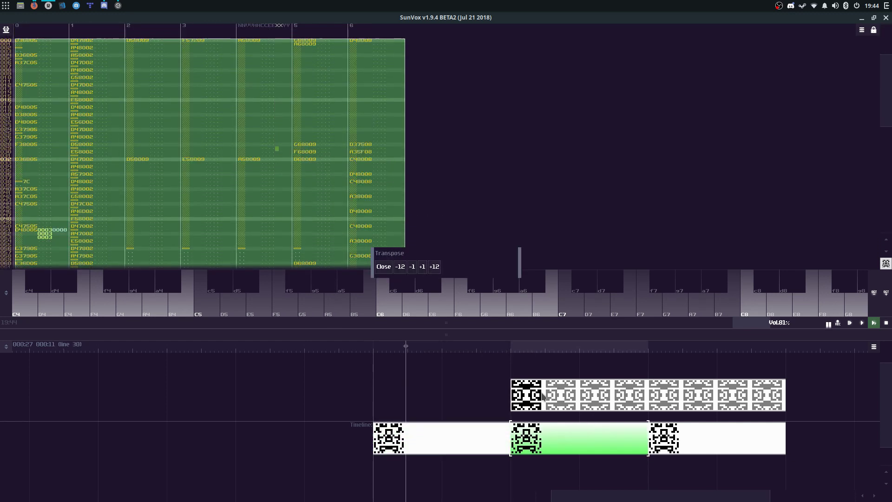
pyautogui.click(754, 444)
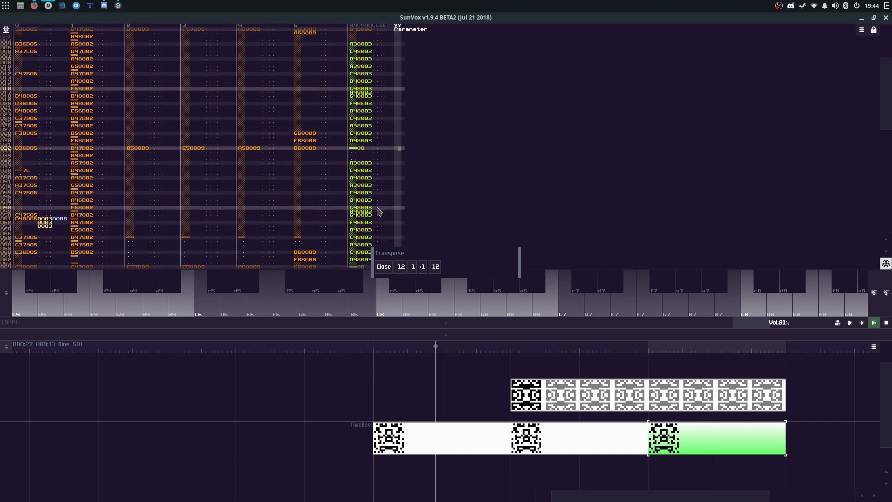
pyautogui.hotkey('ctrl', 'a')
pyautogui.click(461, 434)
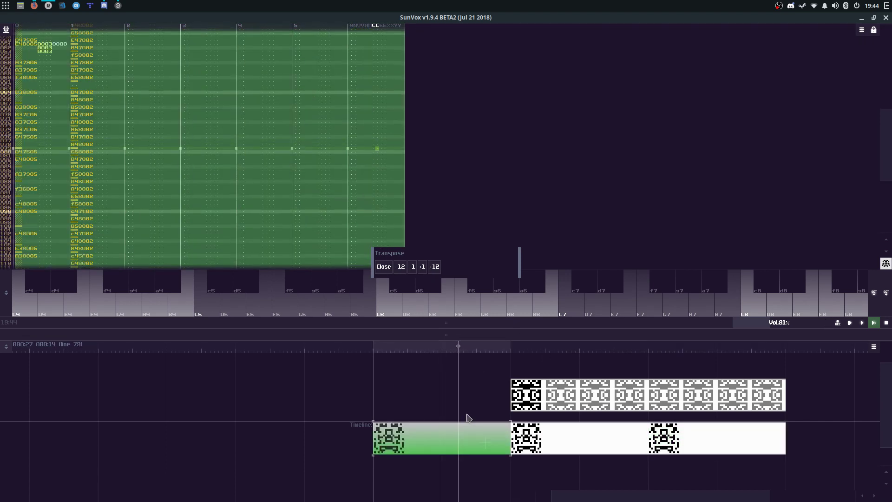
pyautogui.click(383, 269)
# Step: Play through the second and third melody patterns to check how they sound
pyautogui.click(557, 439)
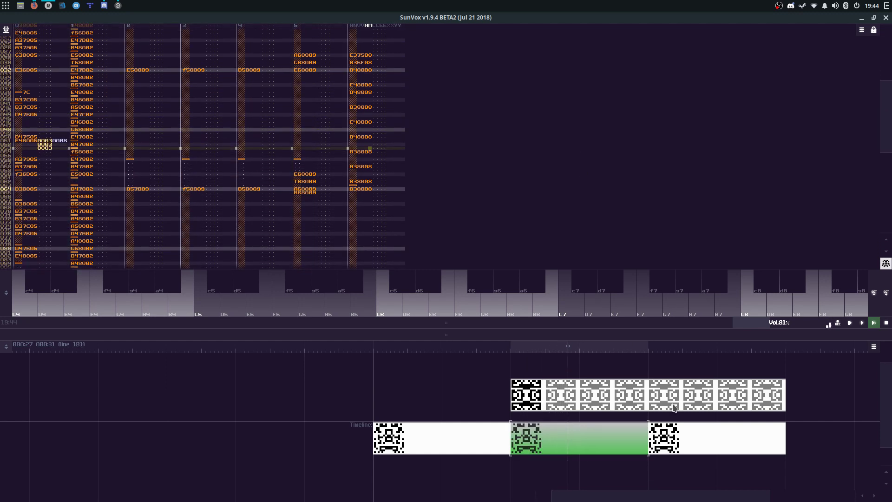
pyautogui.click(708, 452)
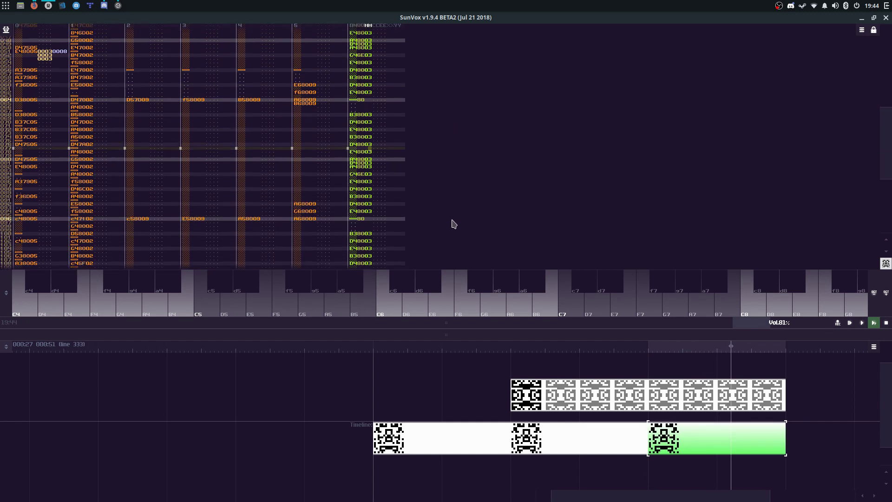
pyautogui.click(610, 442)
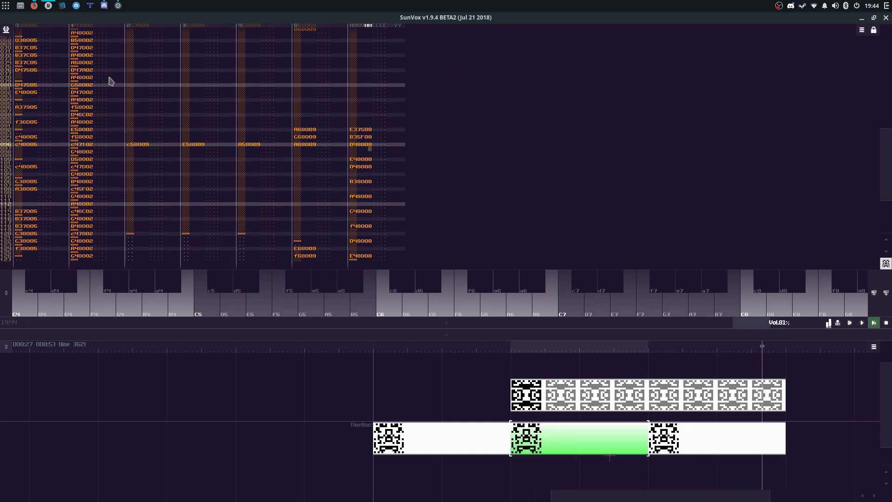
pyautogui.click(6, 29)
pyautogui.click(10, 42)
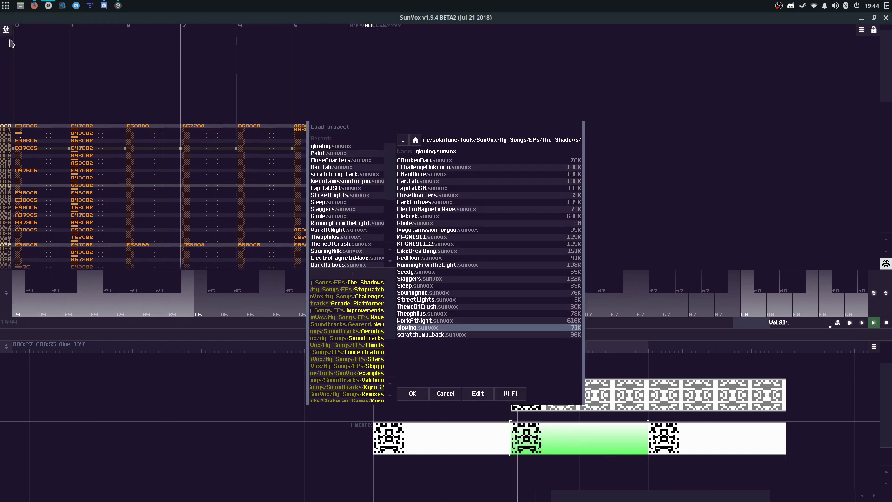
pyautogui.moveTo(540, 128); pyautogui.dragTo(713, 85)
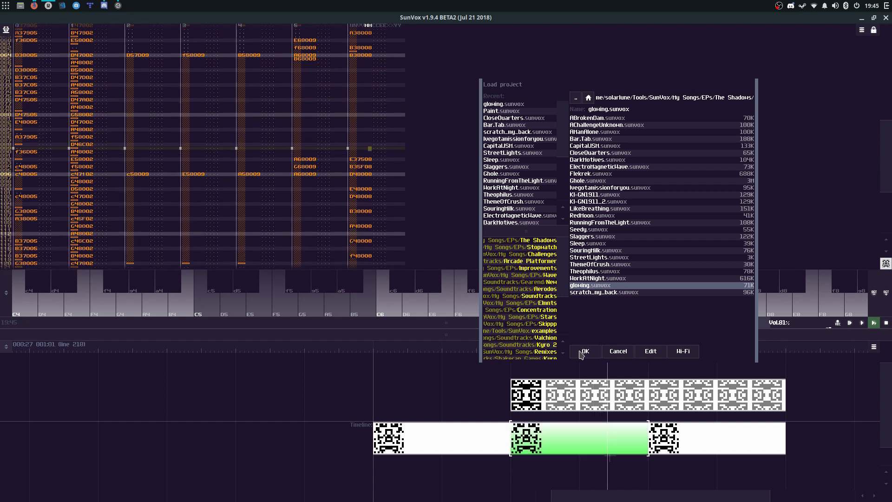
pyautogui.click(619, 353)
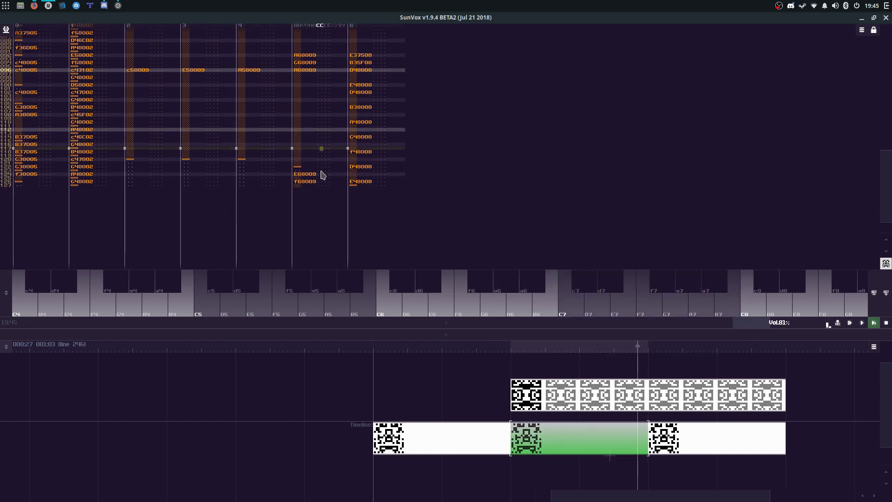
# Step: Transpose all of track 5 in the second melody pattern up 12 semitones
pyautogui.rightClick(322, 175)
pyautogui.click(351, 231)
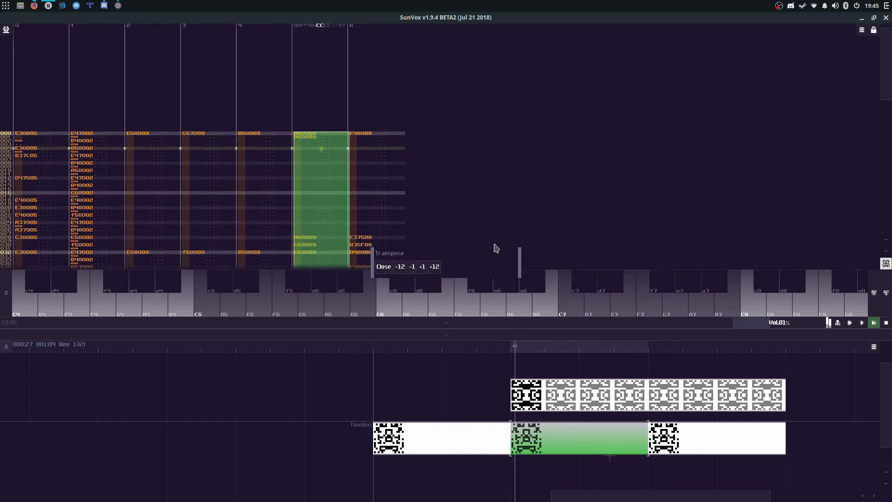
pyautogui.click(433, 267)
pyautogui.click(383, 267)
pyautogui.click(316, 119)
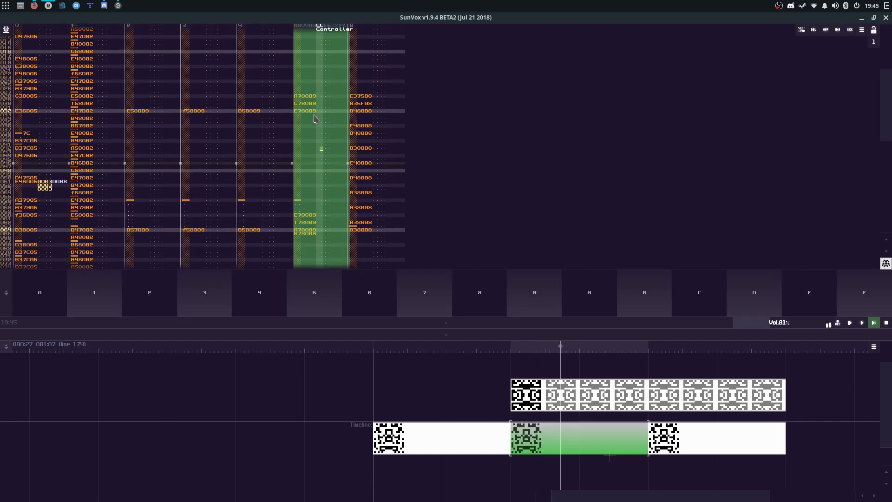
pyautogui.press('space')
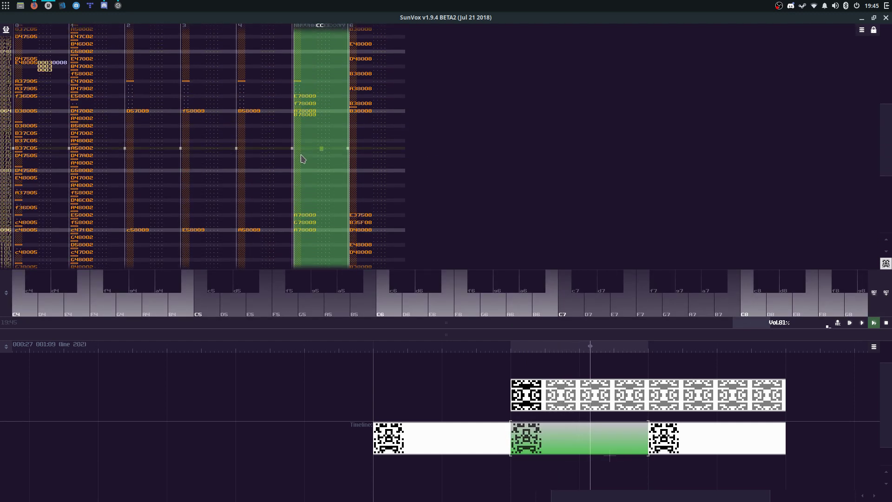
pyautogui.click(304, 192)
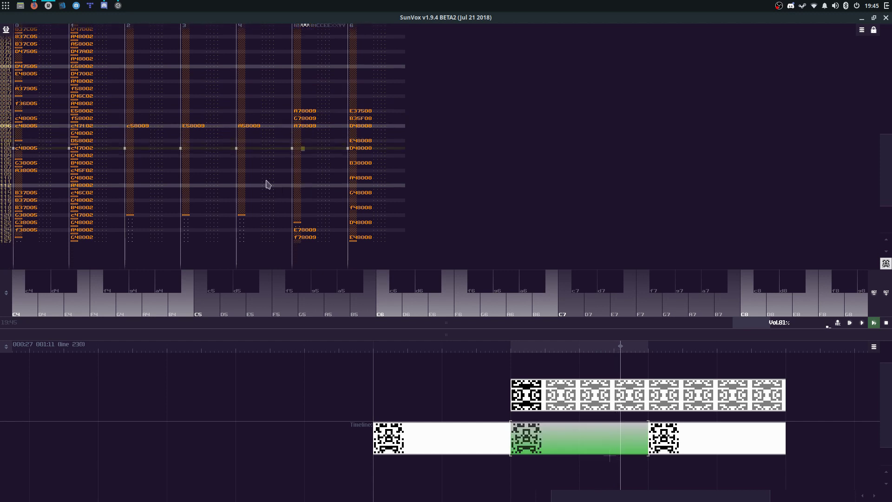
# Step: Reload glowing.sunvox to discard the unsaved transpositions
pyautogui.click(425, 444)
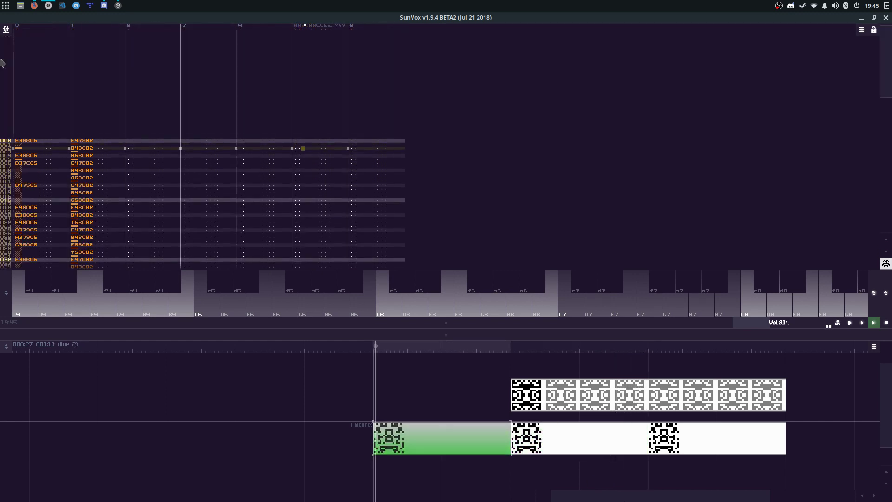
pyautogui.click(4, 31)
pyautogui.click(19, 41)
pyautogui.press('Return')
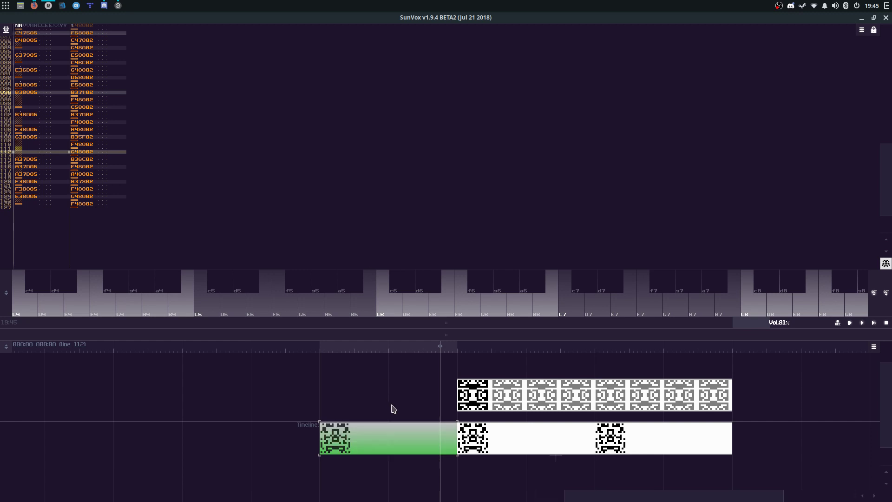
# Step: Compare the note data of the second and third melody patterns
pyautogui.click(575, 440)
pyautogui.click(616, 427)
pyautogui.click(565, 437)
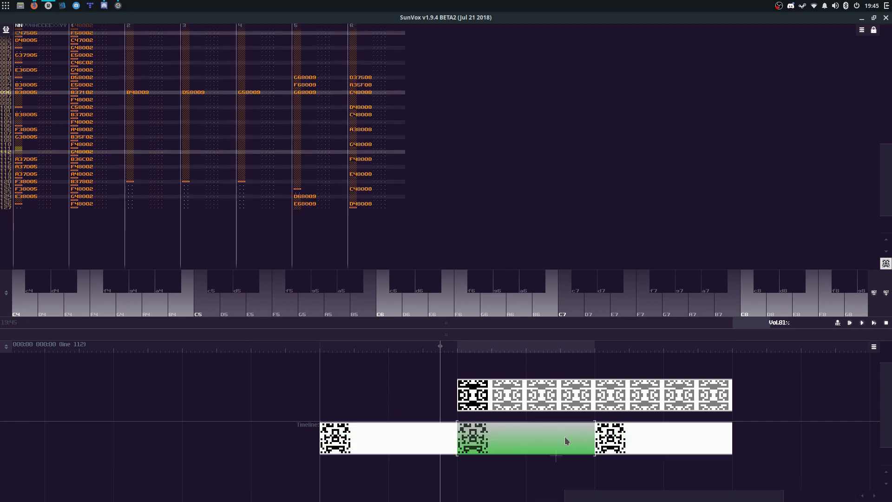
pyautogui.click(623, 447)
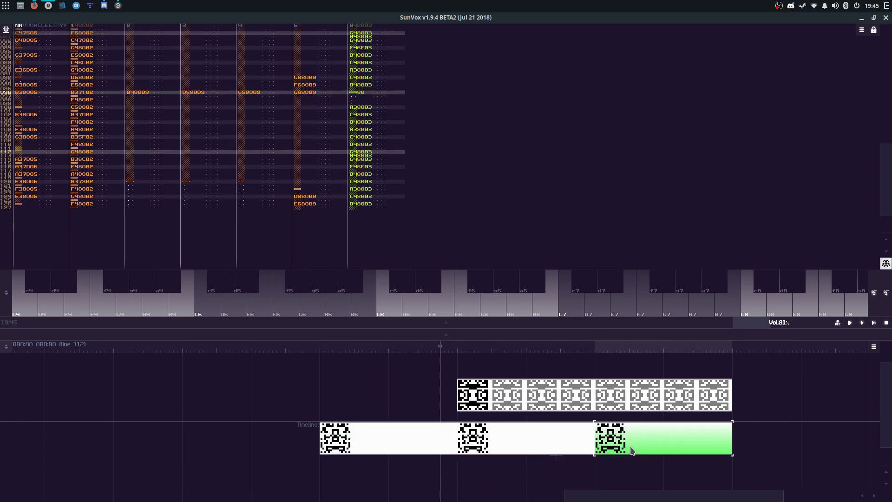
pyautogui.click(587, 447)
pyautogui.click(621, 446)
pyautogui.click(579, 444)
pyautogui.click(619, 443)
pyautogui.click(567, 440)
# Step: Move the third melody pattern aside before the song's start and paste a copy of the second melody pattern in its place
pyautogui.moveTo(603, 324); pyautogui.dragTo(605, 128)
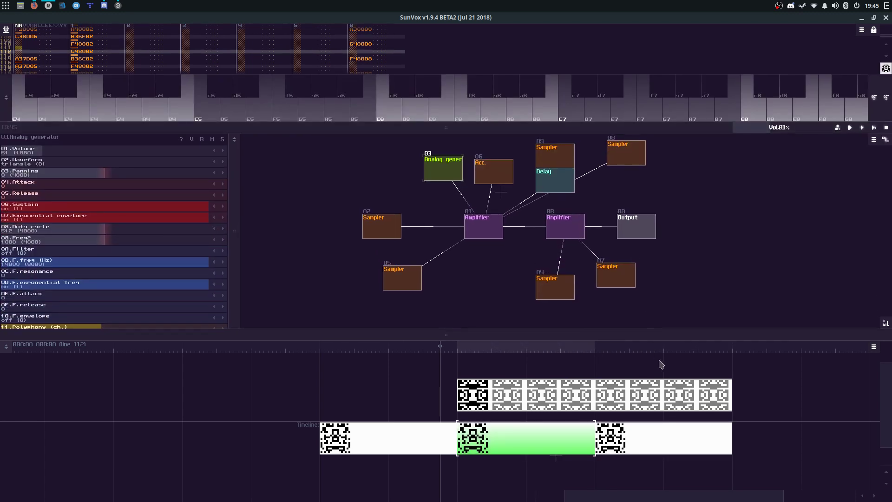
pyautogui.click(730, 367)
pyautogui.moveTo(675, 454); pyautogui.dragTo(118, 439)
pyautogui.moveTo(772, 378); pyautogui.dragTo(579, 452)
pyautogui.hotkey('ctrl', 'c')
pyautogui.click(659, 426)
pyautogui.hotkey('ctrl', 'v')
pyautogui.moveTo(664, 429); pyautogui.dragTo(669, 443)
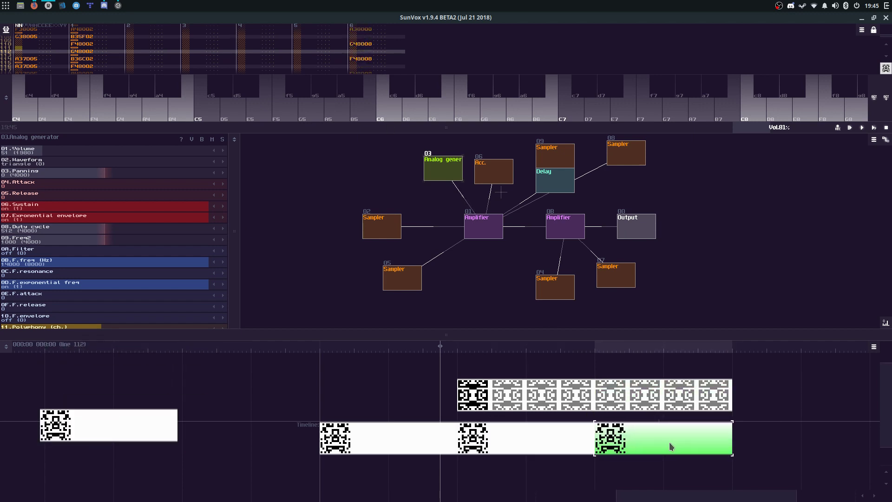
# Step: Solo Sampler 09 while playing the second melody pattern, and enlarge the pattern editor over the module area
pyautogui.click(503, 424)
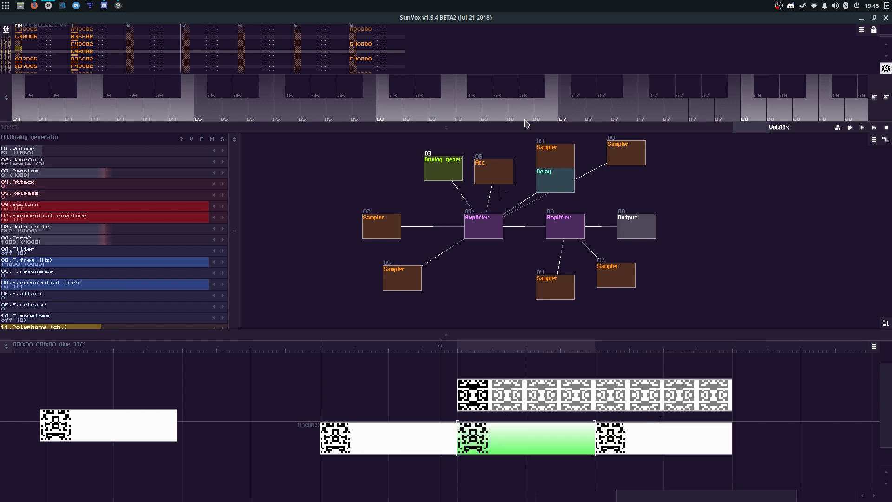
pyautogui.moveTo(525, 126); pyautogui.dragTo(514, 204)
pyautogui.press('space')
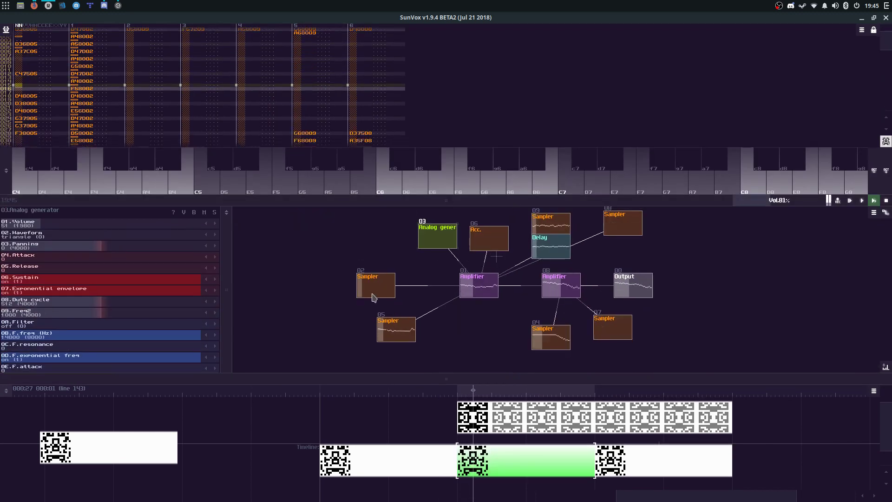
pyautogui.press('space')
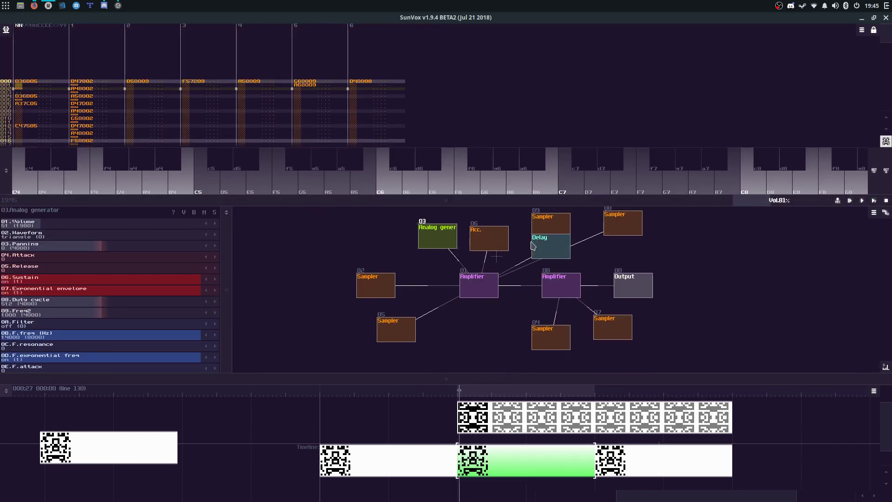
pyautogui.click(566, 222)
pyautogui.press('space')
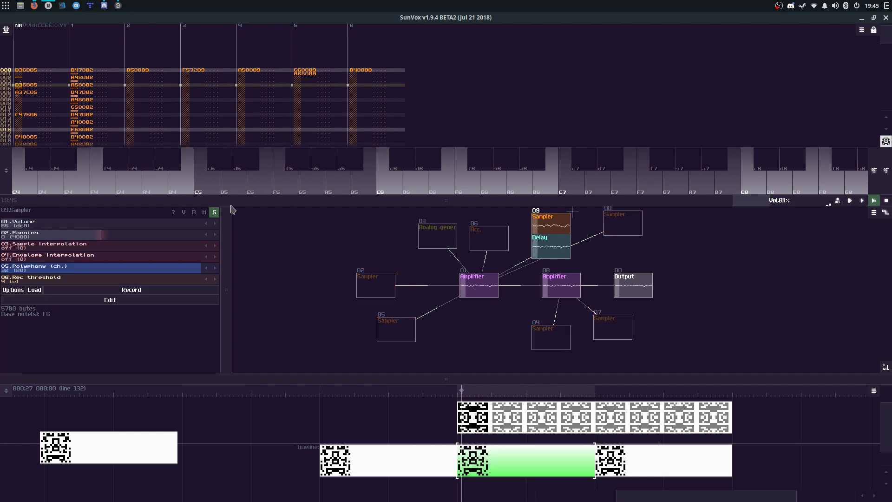
pyautogui.moveTo(219, 201); pyautogui.dragTo(269, 350)
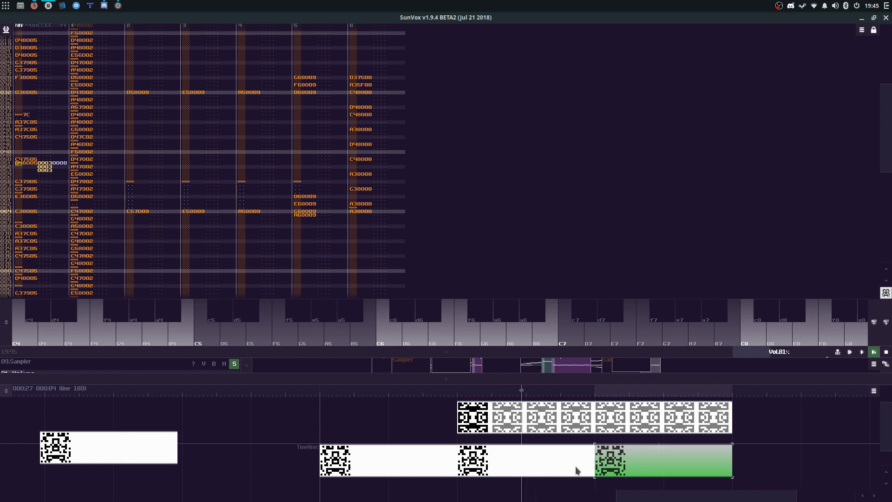
# Step: Clear the chord notes from tracks 2 to 5 of the third melody pattern
pyautogui.moveTo(394, 42); pyautogui.dragTo(387, 104)
pyautogui.moveTo(328, 156); pyautogui.dragTo(155, 384)
pyautogui.click(159, 161)
# Step: Enter the chord F5, A5, C6 for Sampler 09 on line 0 of tracks 2, 3 and 4 in the third melody pattern
pyautogui.click(544, 463)
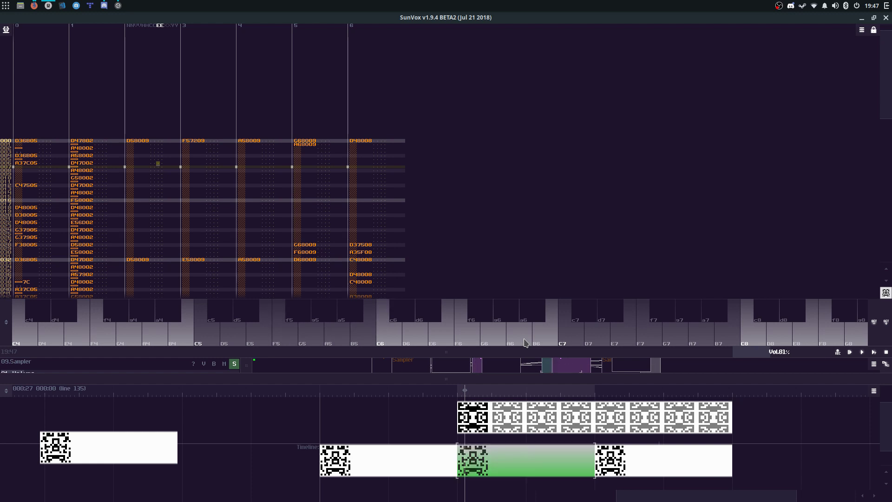
pyautogui.click(645, 468)
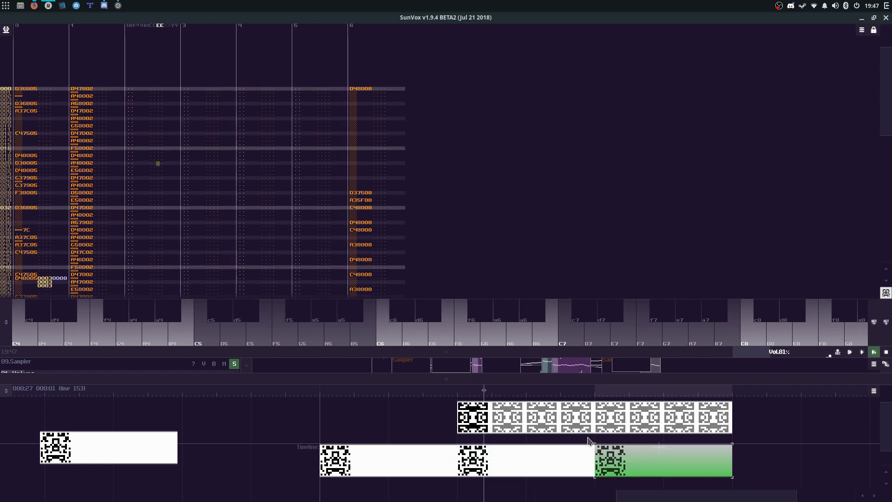
pyautogui.press('space')
pyautogui.click(135, 59)
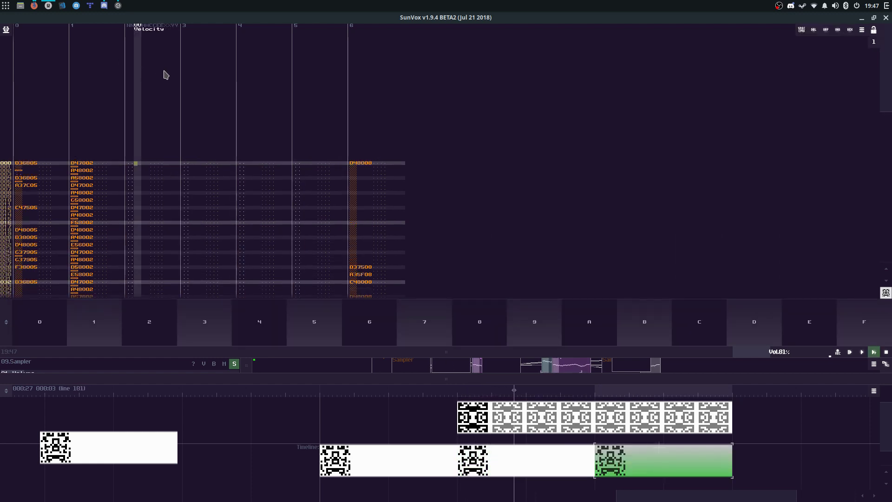
pyautogui.press('v')
pyautogui.click(188, 76)
pyautogui.press('n')
pyautogui.click(271, 93)
pyautogui.press('q')
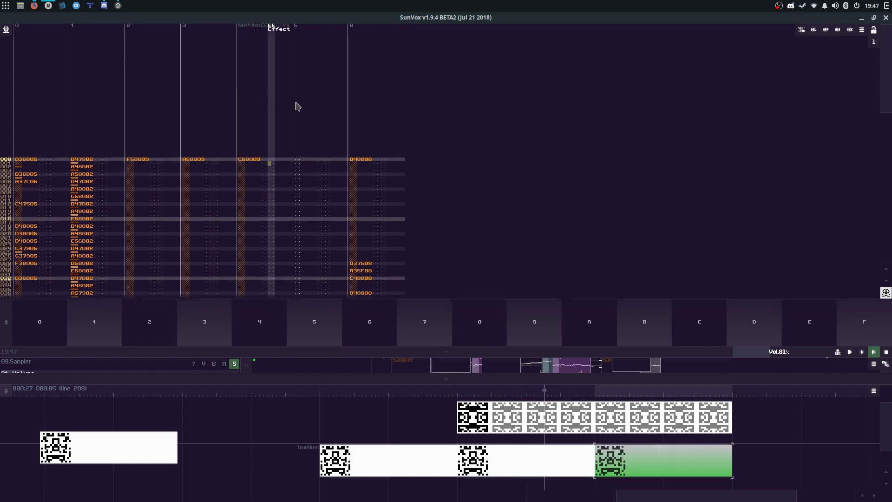
# Step: Enter the chord G5, B5, D6 on line 32 of tracks 2, 3 and 4
pyautogui.click(151, 221)
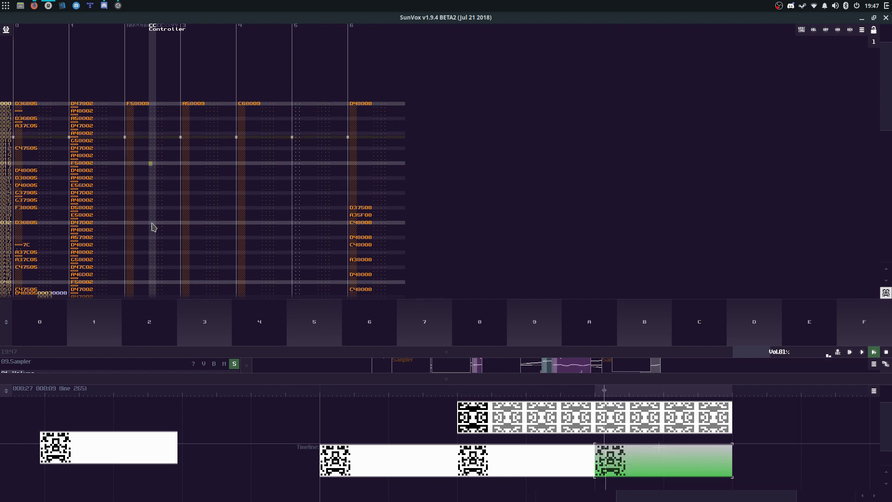
pyautogui.click(152, 223)
pyautogui.press('b')
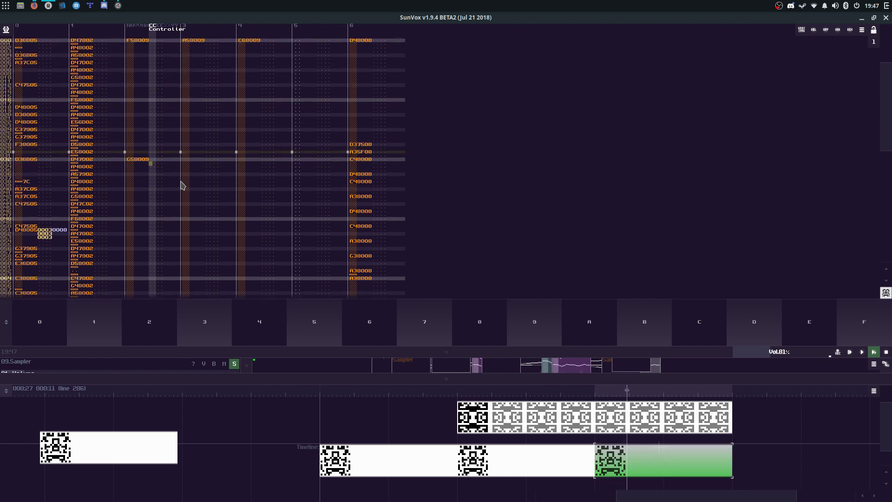
pyautogui.click(190, 159)
pyautogui.press('m')
pyautogui.click(240, 159)
pyautogui.press('w')
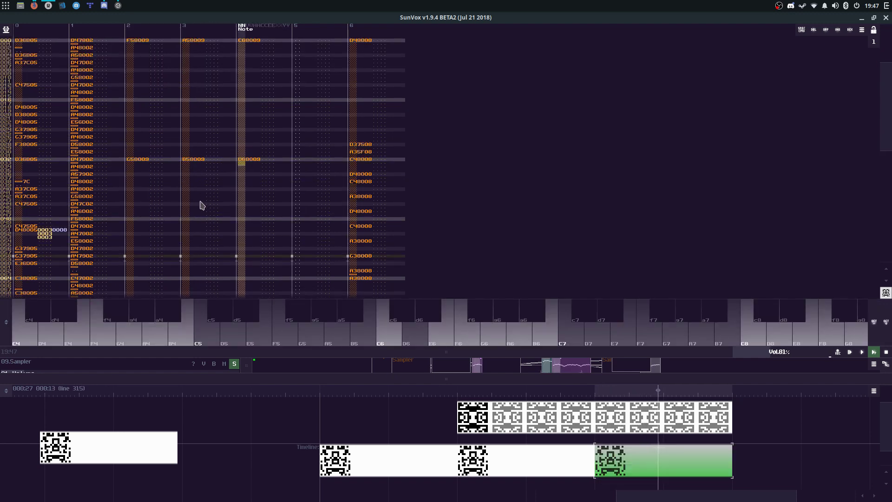
# Step: Enter the chord A5, C6, E6 on line 64 of tracks 2, 3 and 4
pyautogui.click(143, 278)
pyautogui.press('n')
pyautogui.click(193, 159)
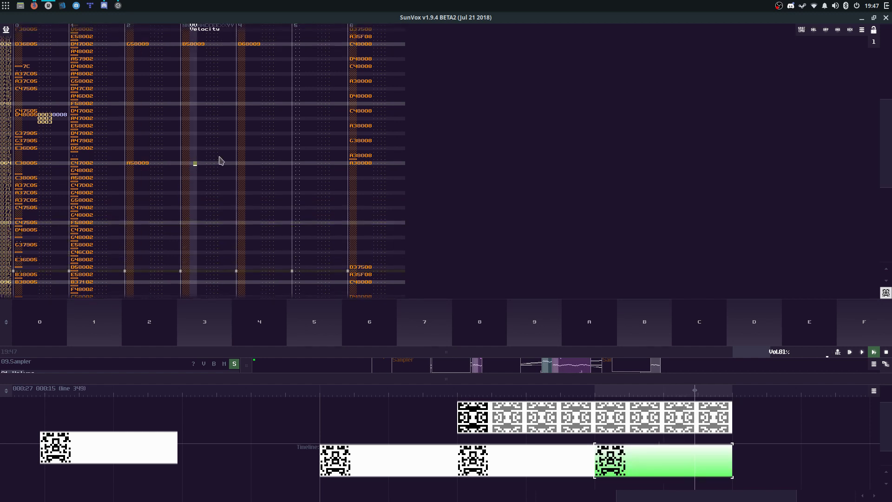
pyautogui.press('q')
pyautogui.click(247, 161)
pyautogui.press('w')
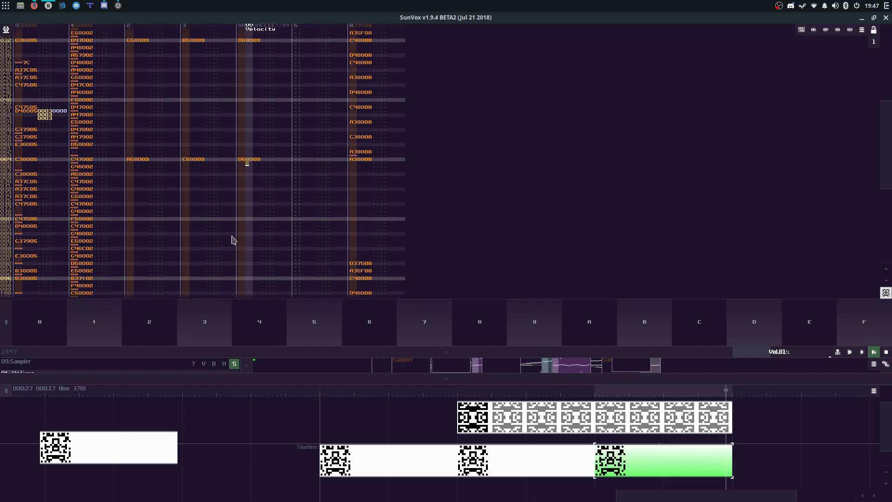
pyautogui.press('e')
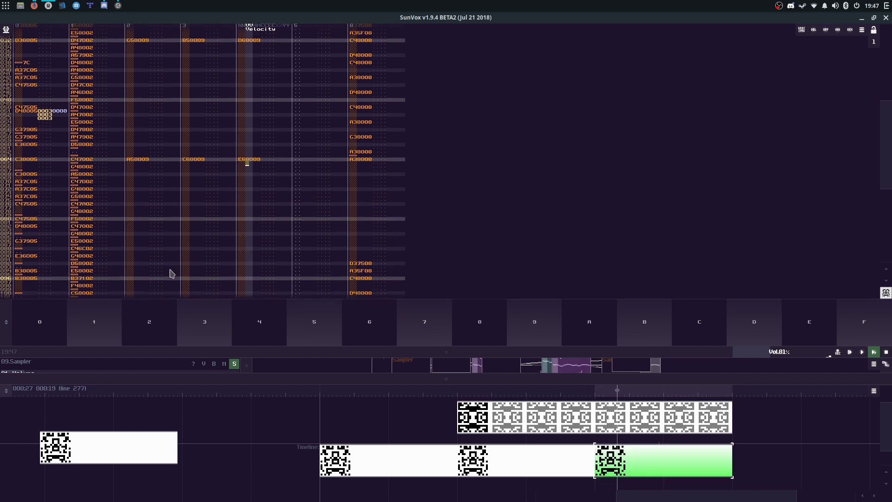
# Step: Enter the chord G5, B5, F6 for Sampler 09 on line 96 of tracks 2, 3 and 4
pyautogui.click(161, 279)
pyautogui.press('z')
pyautogui.click(197, 163)
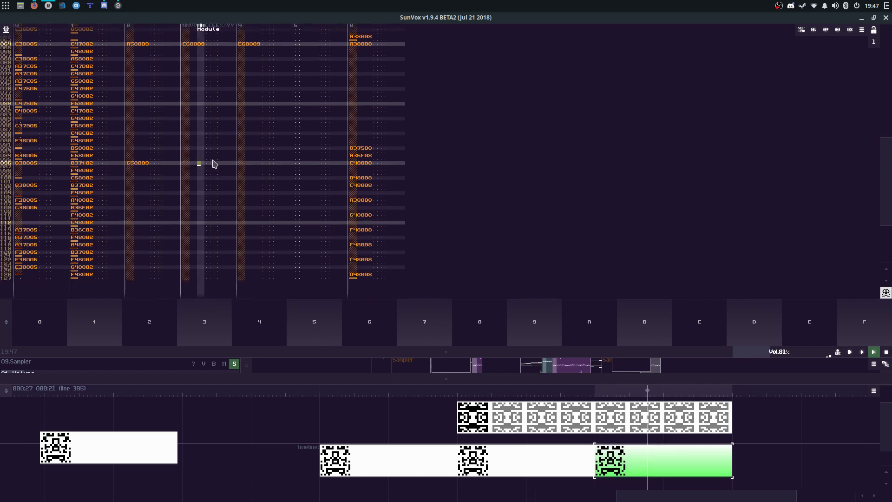
pyautogui.press('m')
pyautogui.click(242, 160)
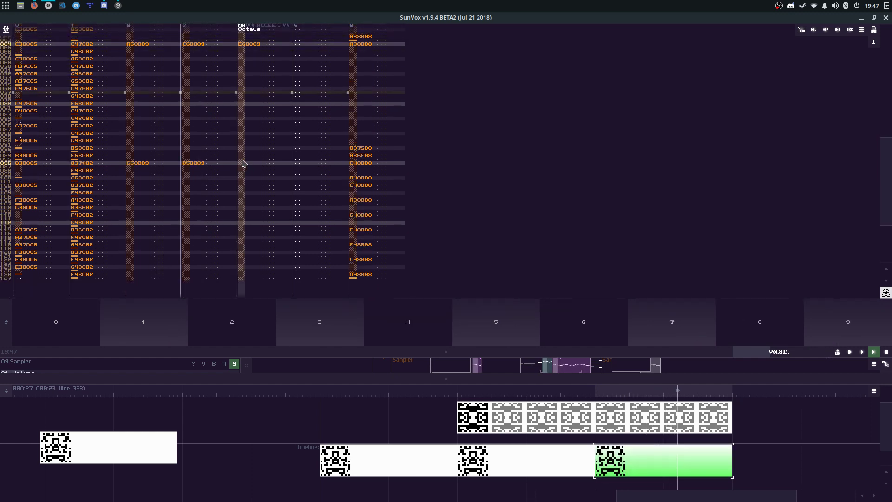
pyautogui.press('r')
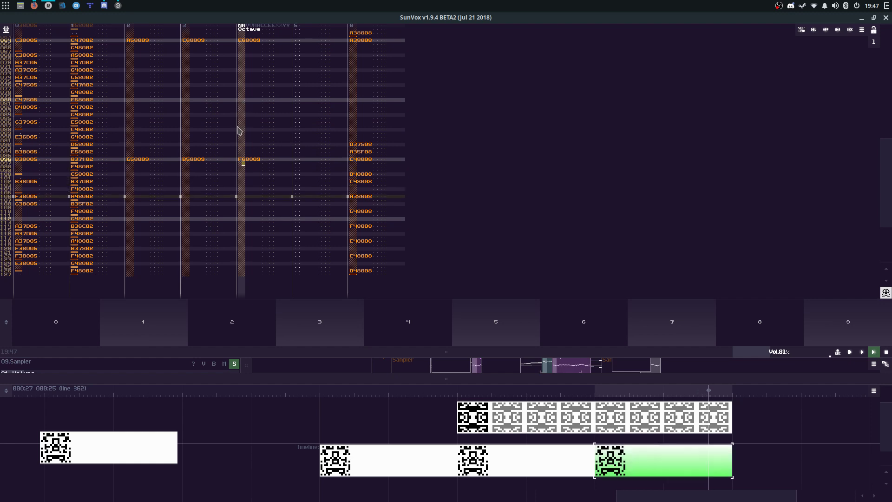
# Step: Replace the track 3 note of the line 96 chord, trying C6 and settling on D6
pyautogui.click(195, 162)
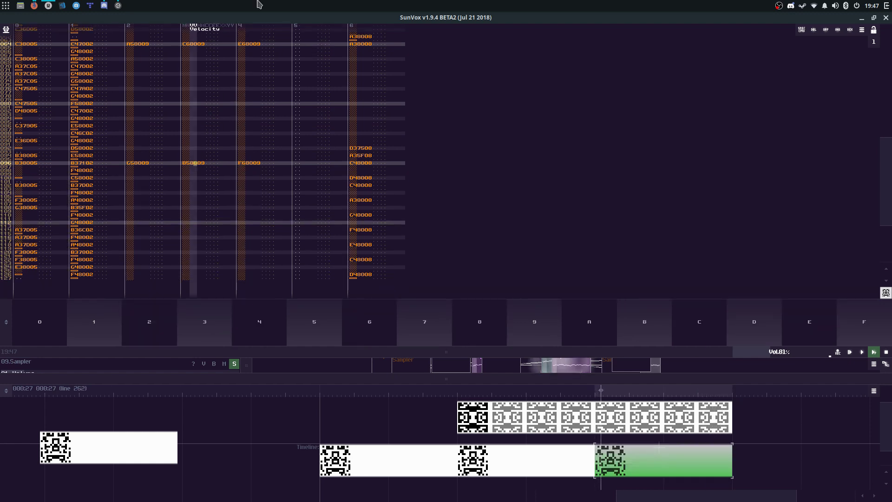
pyautogui.press('q')
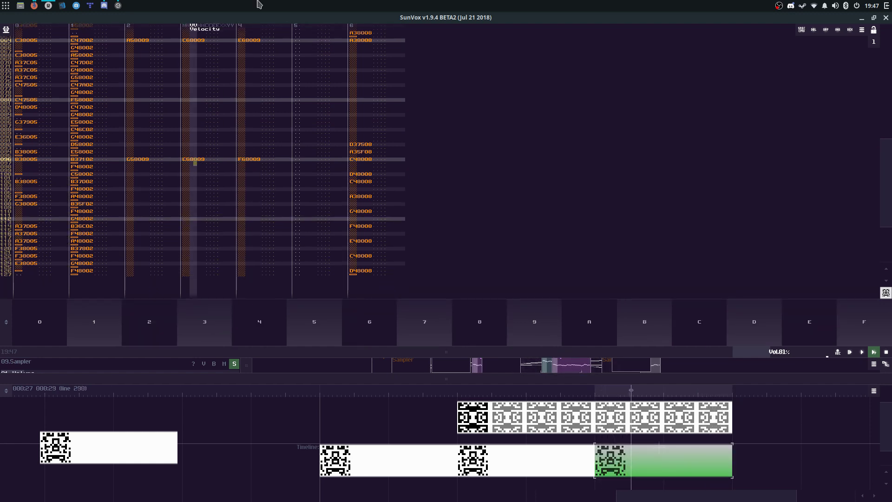
pyautogui.press('w')
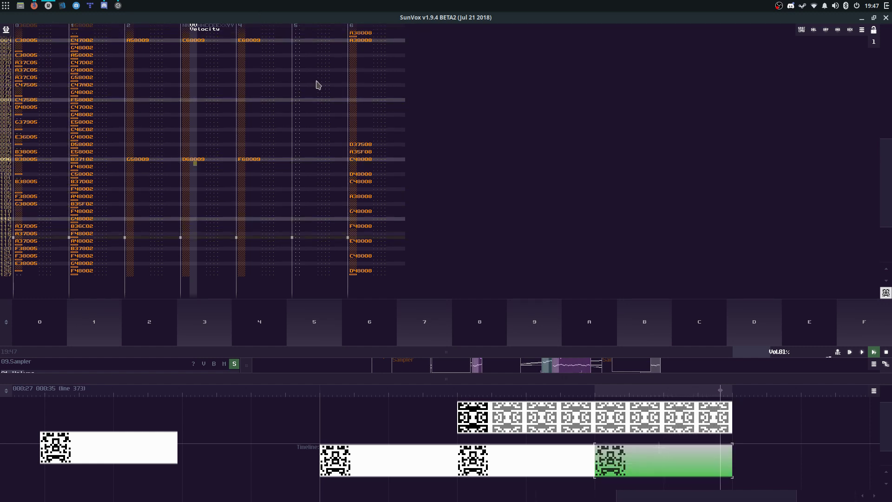
# Step: Play the third melody pattern to hear the new chord progression
pyautogui.press('space')
pyautogui.press('space')
pyautogui.press('space')
pyautogui.press('space')
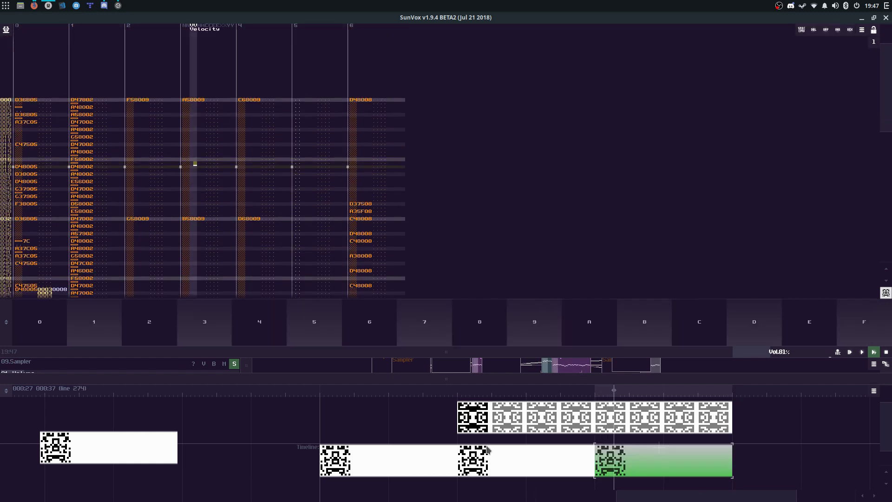
pyautogui.hotkey('ctrl', 'Left')
pyautogui.click(649, 462)
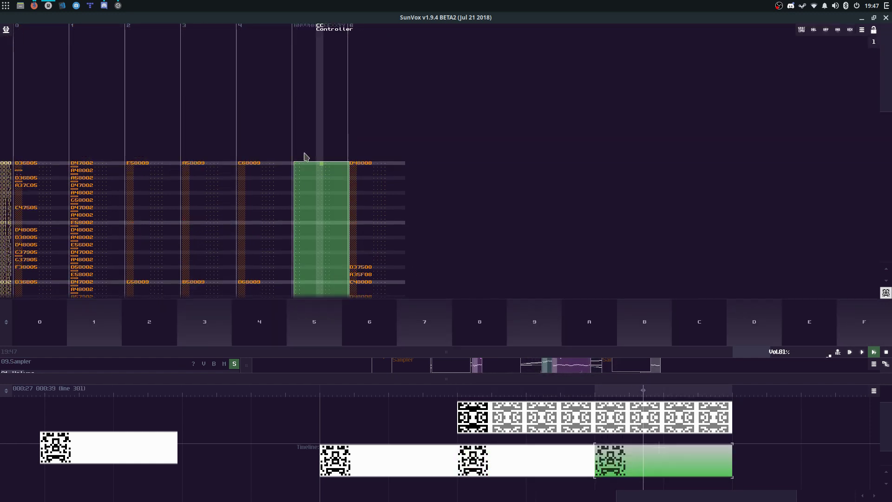
# Step: Turn off pattern editing and audition lead melody notes with Sampler 09 without recording them
pyautogui.click(303, 156)
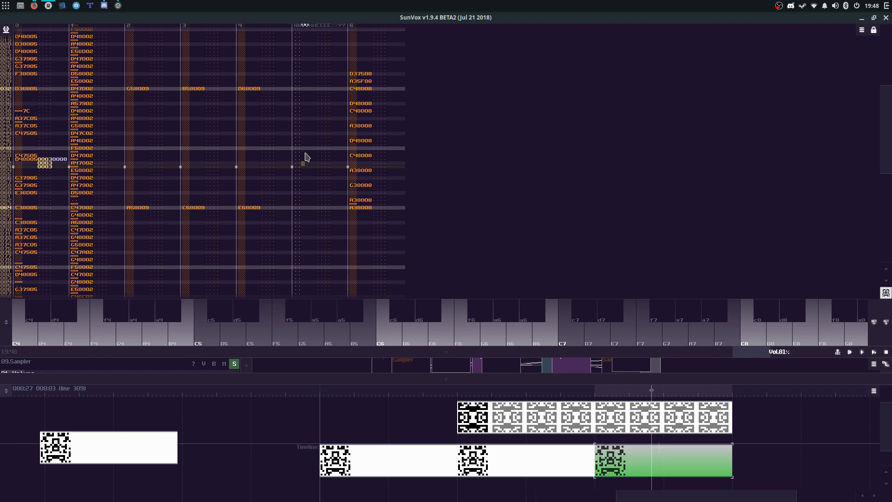
pyautogui.press('y')
pyautogui.press('t')
pyautogui.press('w')
pyautogui.press('s')
pyautogui.press('h')
pyautogui.press('s')
pyautogui.press('c')
pyautogui.press('r')
pyautogui.press('t')
pyautogui.press('y')
pyautogui.press('t')
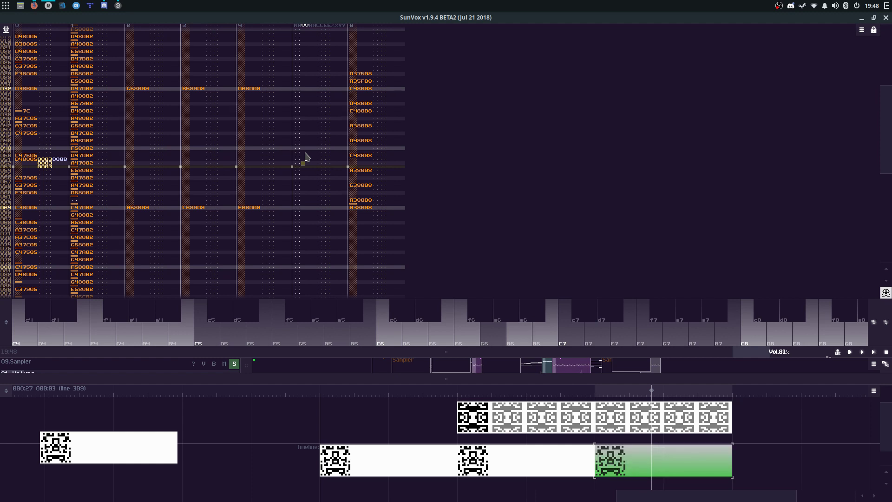
pyautogui.press('r')
pyautogui.press('w')
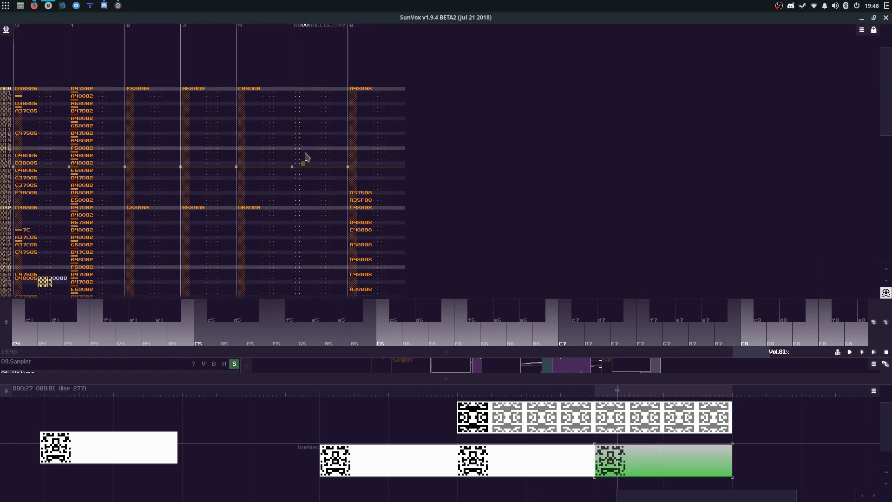
pyautogui.press('q')
pyautogui.press('t')
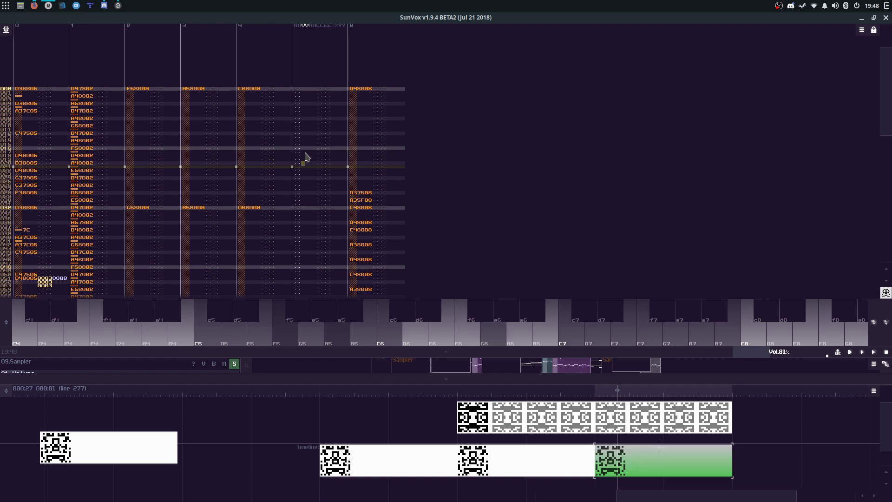
pyautogui.press('v')
pyautogui.press('n')
pyautogui.press('q')
pyautogui.press(']')
pyautogui.press('[')
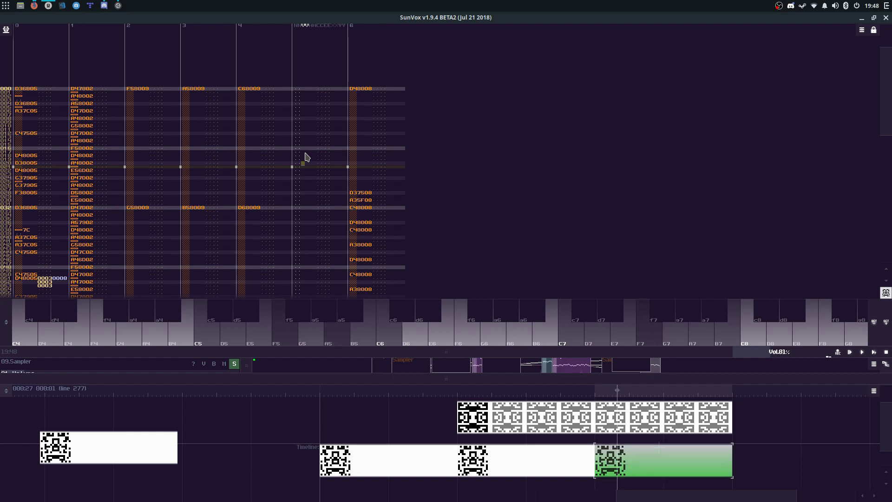
# Step: Rehearse a descending lead run from G7 down to G6 over the looping third melody pattern without recording it
pyautogui.press('space')
pyautogui.press(']')
pyautogui.press('[')
pyautogui.press('o')
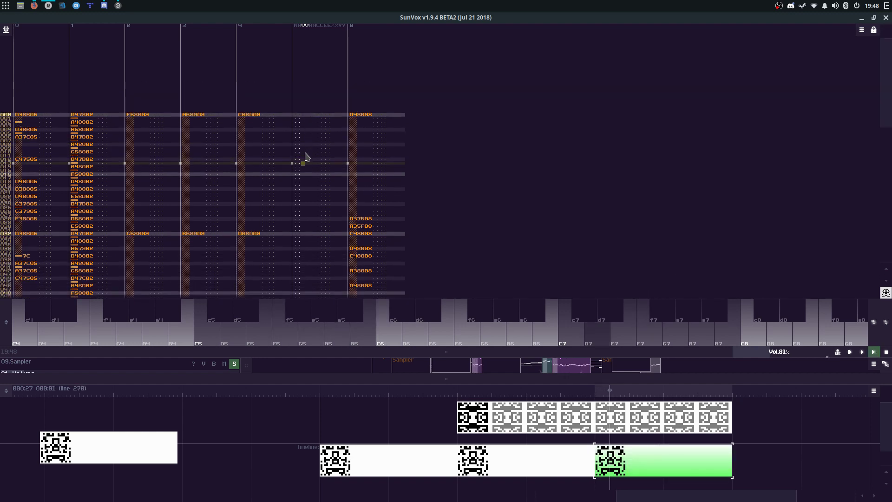
pyautogui.press('i')
pyautogui.press('space')
pyautogui.press('space')
pyautogui.press(']')
pyautogui.press('[')
pyautogui.press('p')
pyautogui.press('o')
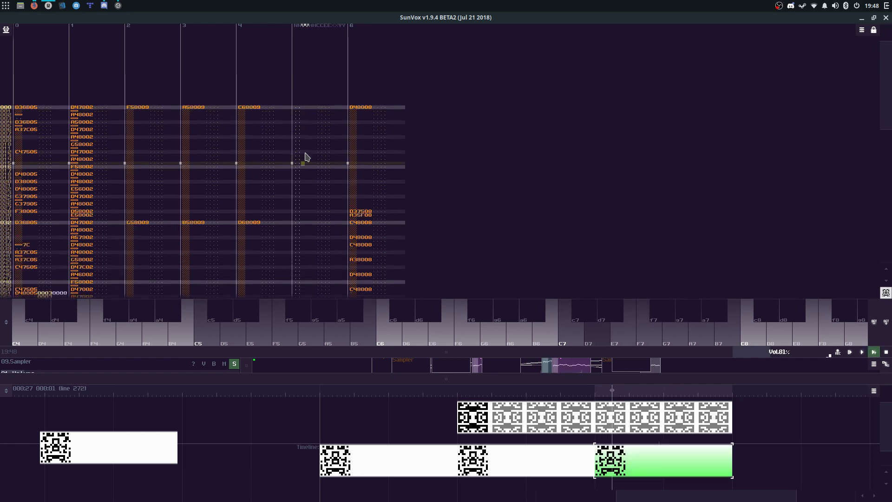
pyautogui.press('u')
pyautogui.press('y')
pyautogui.press('space')
pyautogui.press('space')
pyautogui.press(']')
pyautogui.press('[')
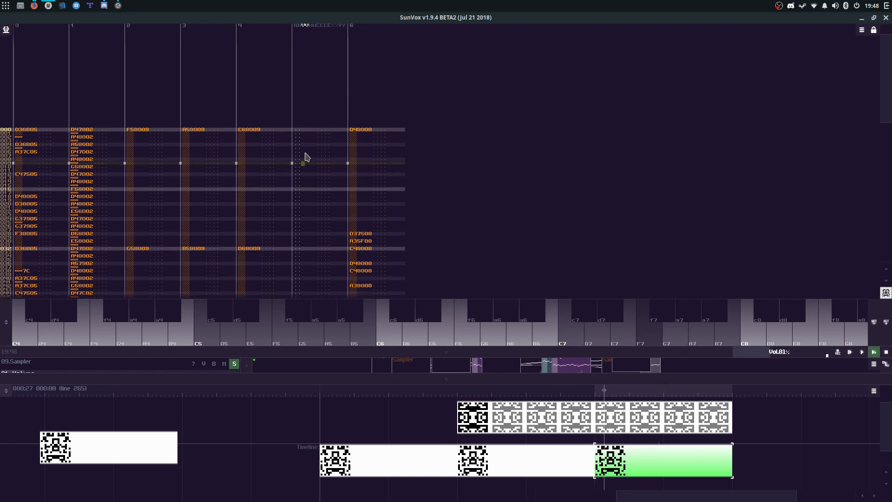
pyautogui.press('p')
pyautogui.press('o')
pyautogui.press('i')
pyautogui.press('y')
pyautogui.press('space')
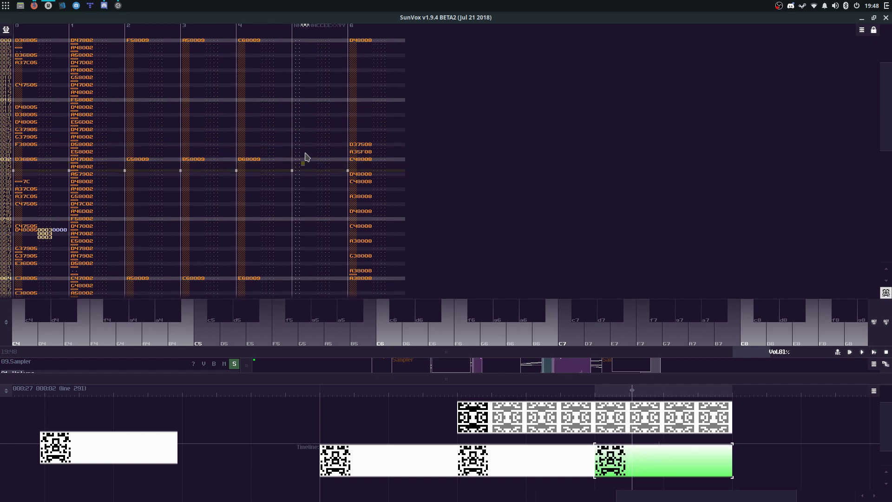
pyautogui.press('space')
pyautogui.press(']')
pyautogui.press('[')
pyautogui.press('p')
pyautogui.press('o')
pyautogui.press('i')
pyautogui.press('y')
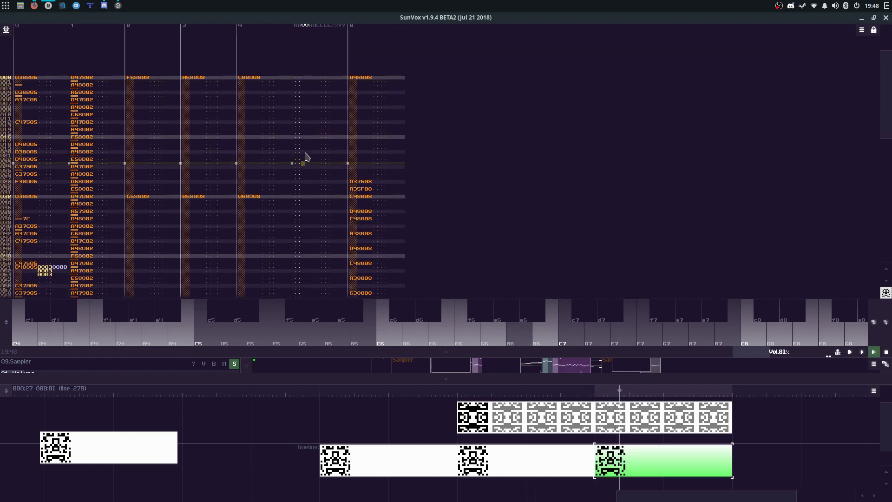
pyautogui.press('t')
pyautogui.press(']')
pyautogui.press('[')
pyautogui.press('p')
pyautogui.press('o')
pyautogui.press('i')
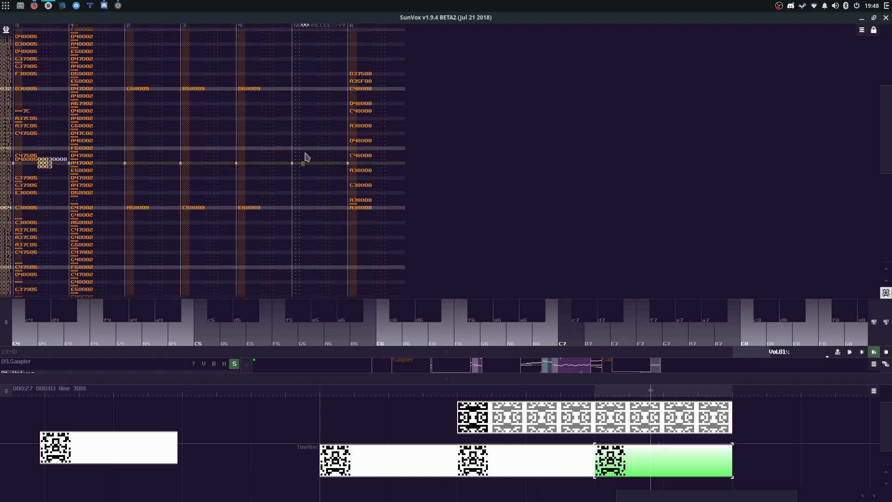
pyautogui.press('y')
pyautogui.press(']')
pyautogui.press('[')
pyautogui.press('p')
pyautogui.press('o')
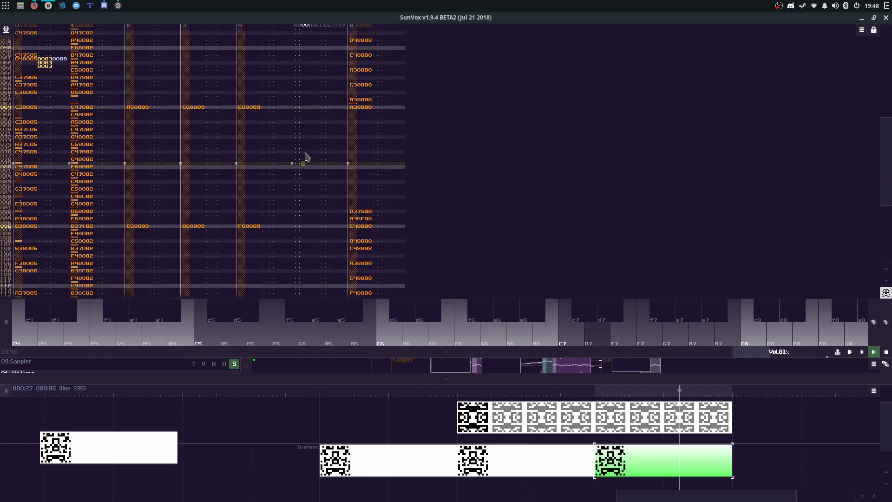
pyautogui.press(']')
pyautogui.press('[')
pyautogui.press('p')
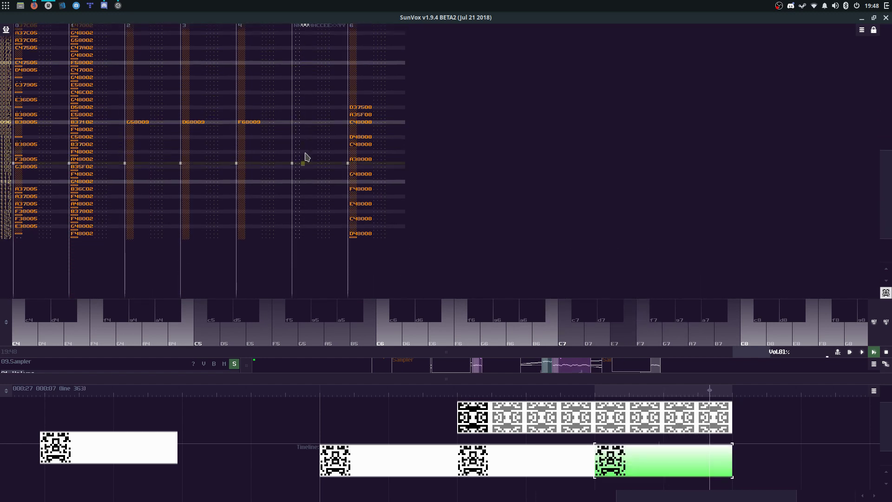
pyautogui.press('o')
pyautogui.press('i')
pyautogui.press('t')
pyautogui.press(']')
pyautogui.press('[')
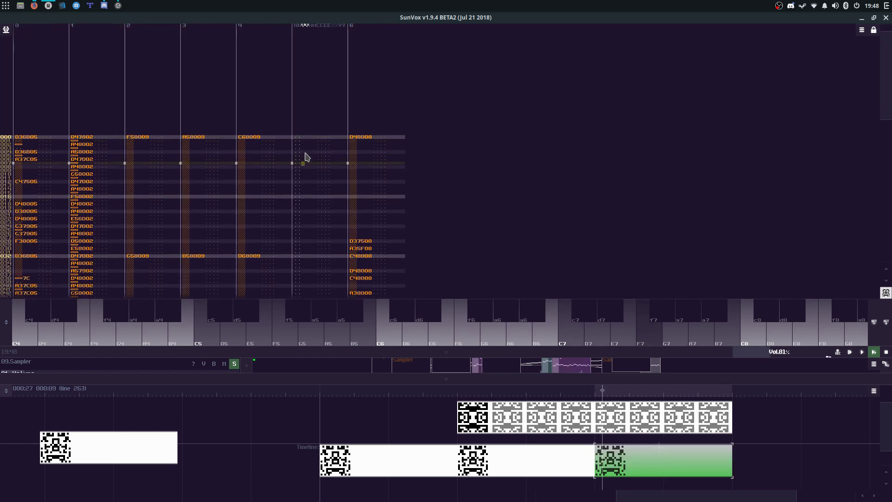
pyautogui.press('p')
pyautogui.press('o')
pyautogui.press('y')
pyautogui.press('t')
pyautogui.press(']')
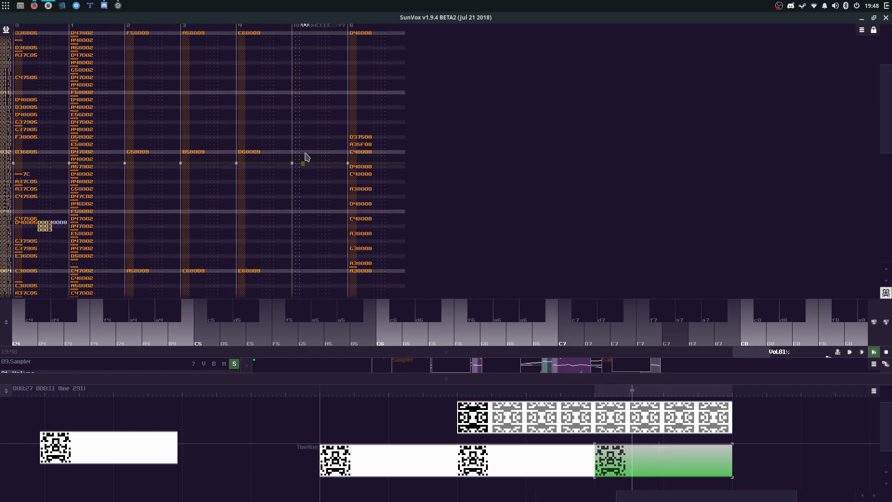
pyautogui.press('p')
pyautogui.press('7')
pyautogui.press('t')
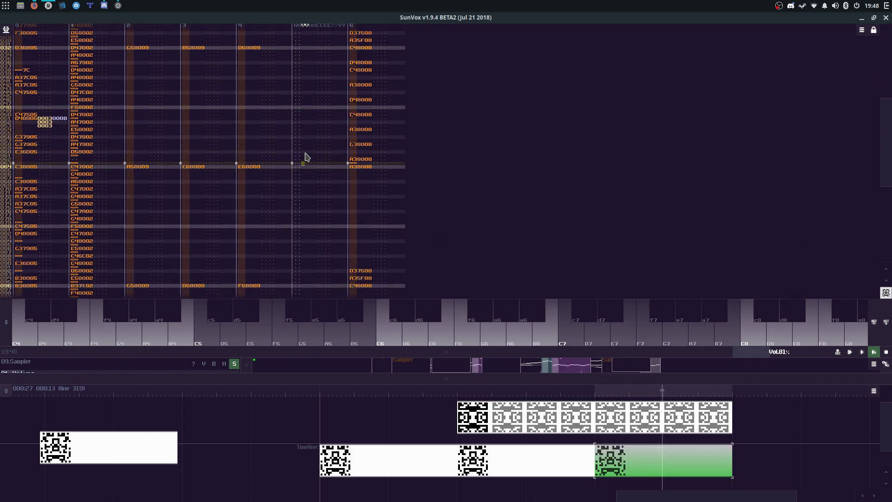
pyautogui.press('[')
pyautogui.press('o')
pyautogui.press('i')
pyautogui.press('u')
pyautogui.press('t')
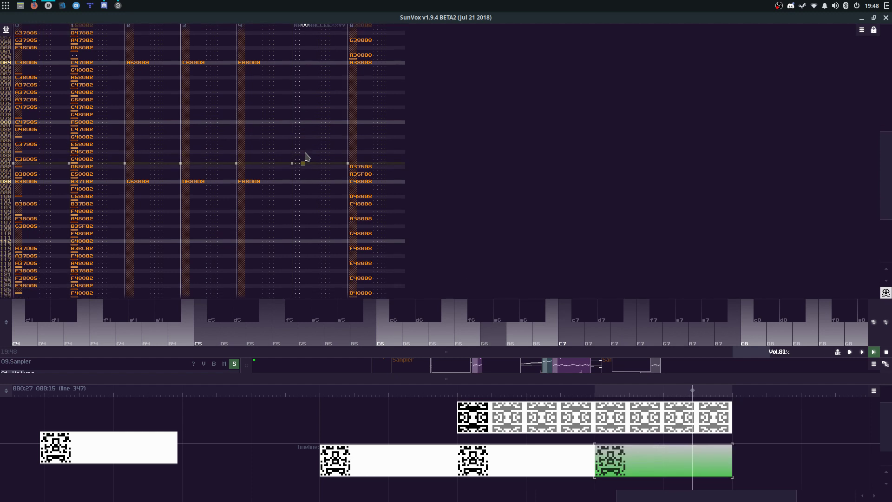
pyautogui.press(']')
pyautogui.press('[')
pyautogui.press('p')
pyautogui.press('o')
pyautogui.press('i')
pyautogui.press('y')
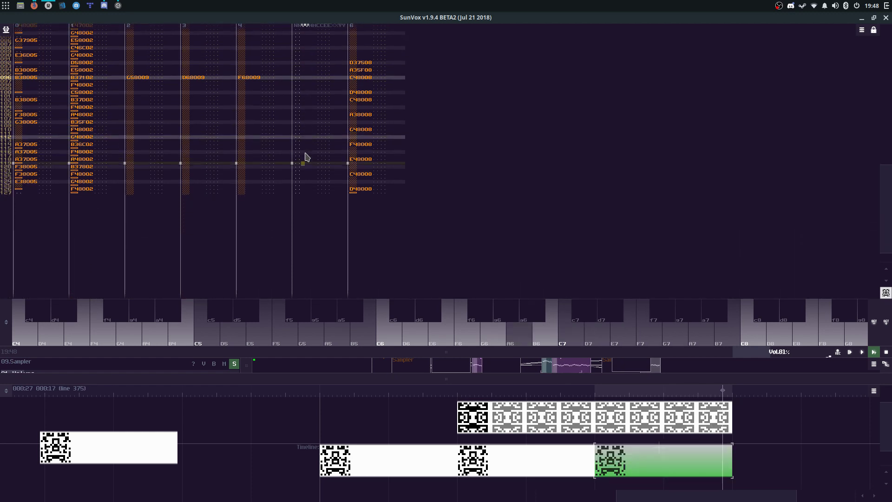
pyautogui.press('t')
pyautogui.press(']')
pyautogui.press('[')
pyautogui.press('p')
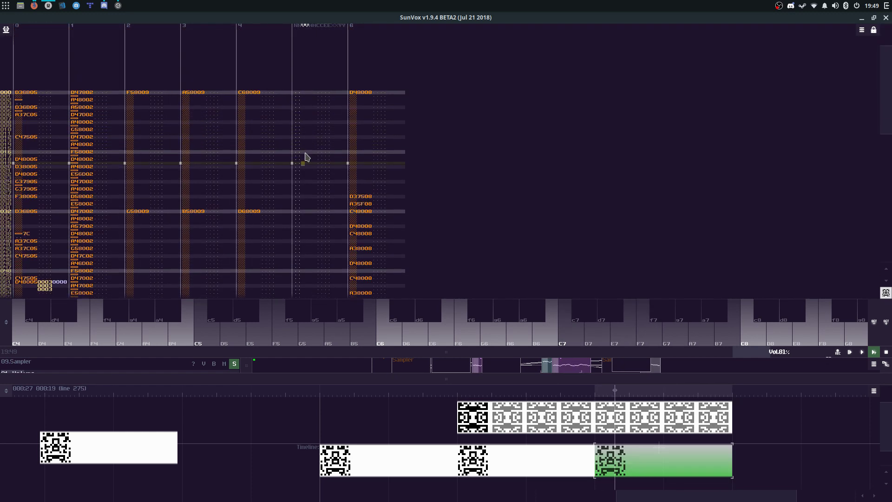
# Step: Enter the run G7, F7, E7, D7, C7, A6, G6 in track 5, every four lines from line 4
pyautogui.press('space')
pyautogui.press('space')
pyautogui.click(316, 107)
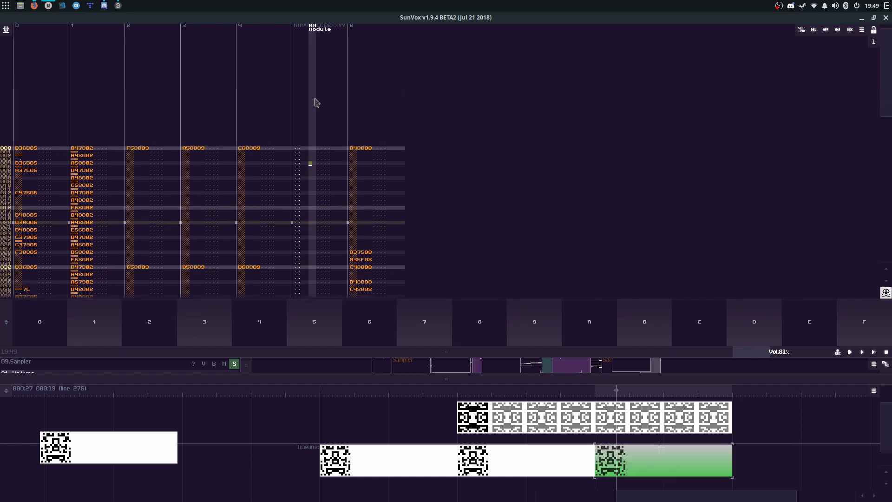
pyautogui.press(']')
pyautogui.press('[')
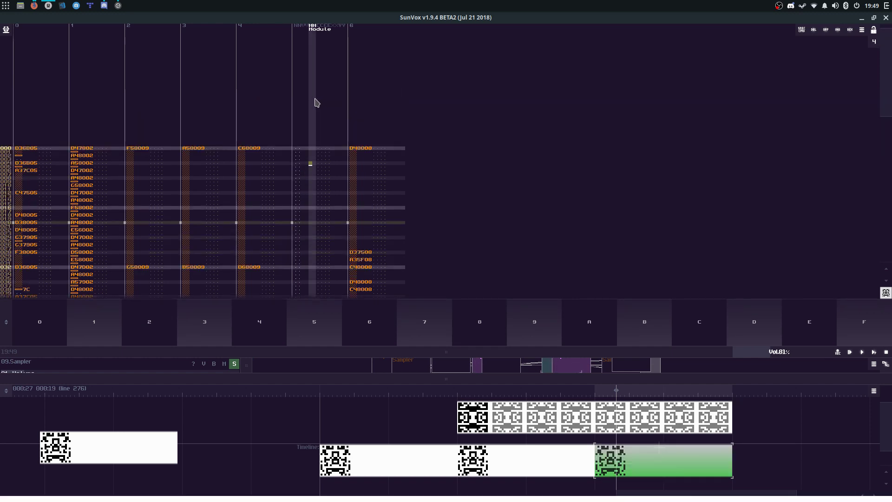
pyautogui.press('p')
pyautogui.press('o')
pyautogui.press('i')
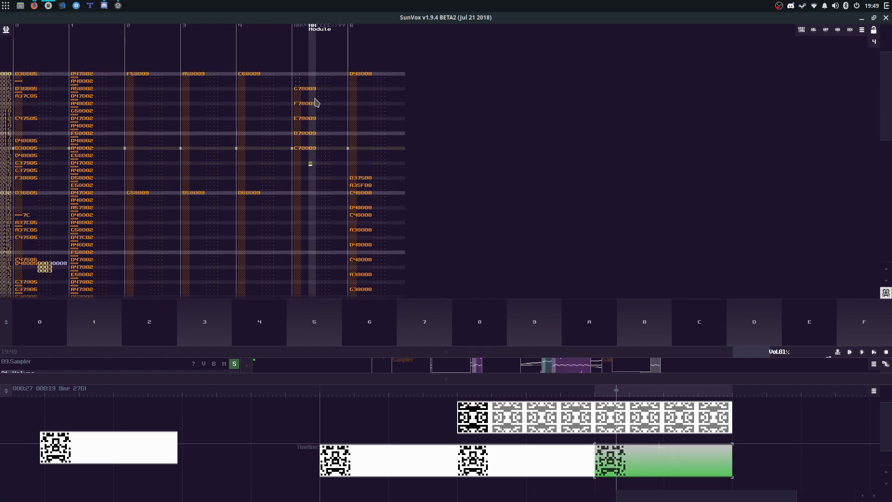
pyautogui.press('t')
# Step: Add a note-off on line 0 of track 5 and copy the run from the first 32 lines to line 32
pyautogui.press('Home')
pyautogui.press('capslock')
pyautogui.press('F6')
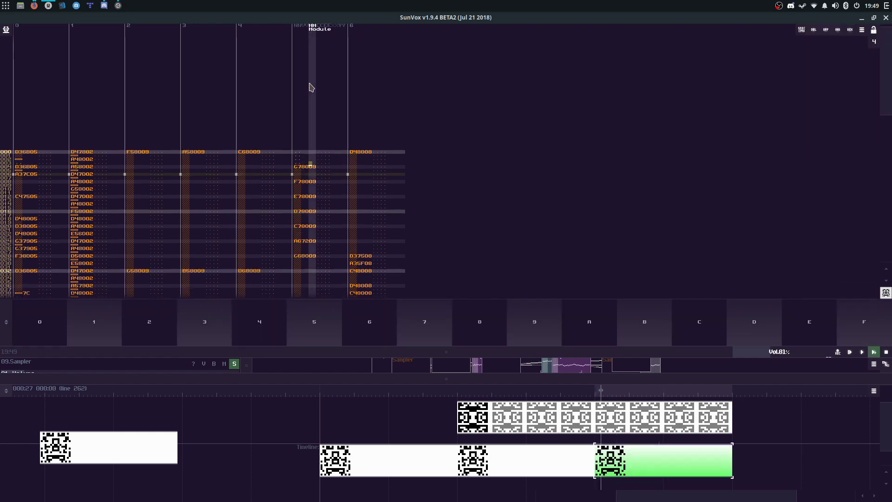
pyautogui.moveTo(310, 167); pyautogui.dragTo(313, 264)
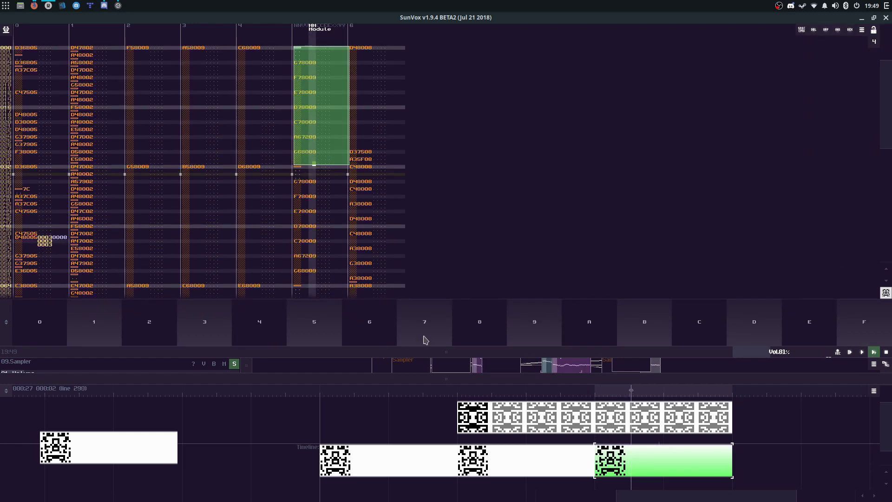
pyautogui.hotkey('ctrl', 'l')
# Step: Enlarge the module view to show the whole module network
pyautogui.moveTo(467, 356); pyautogui.dragTo(466, 219)
pyautogui.rightClick(464, 269)
pyautogui.click(479, 344)
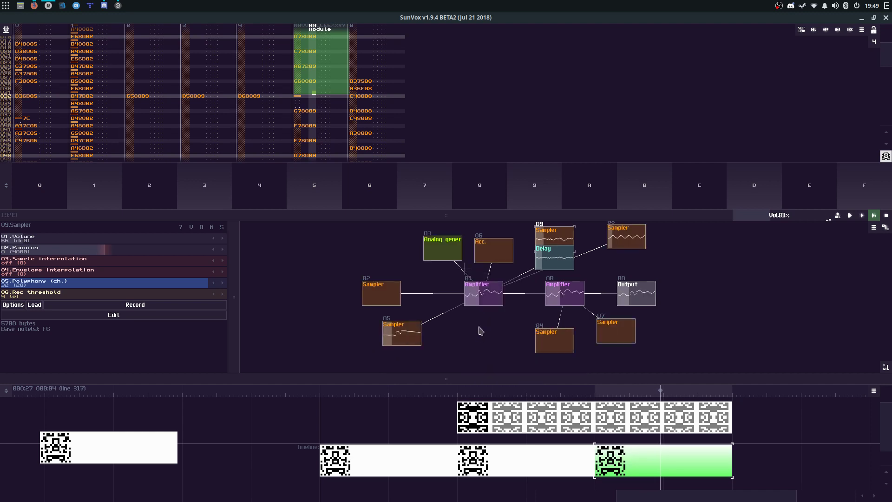
# Step: Play the second melody pattern with editing off and collapse the module view again
pyautogui.click(505, 473)
pyautogui.press('F6')
pyautogui.press('space')
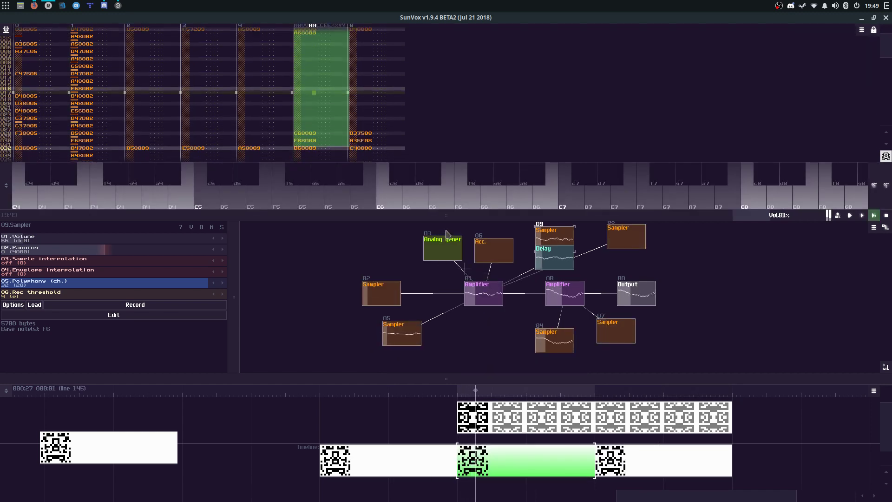
pyautogui.moveTo(450, 216); pyautogui.dragTo(441, 375)
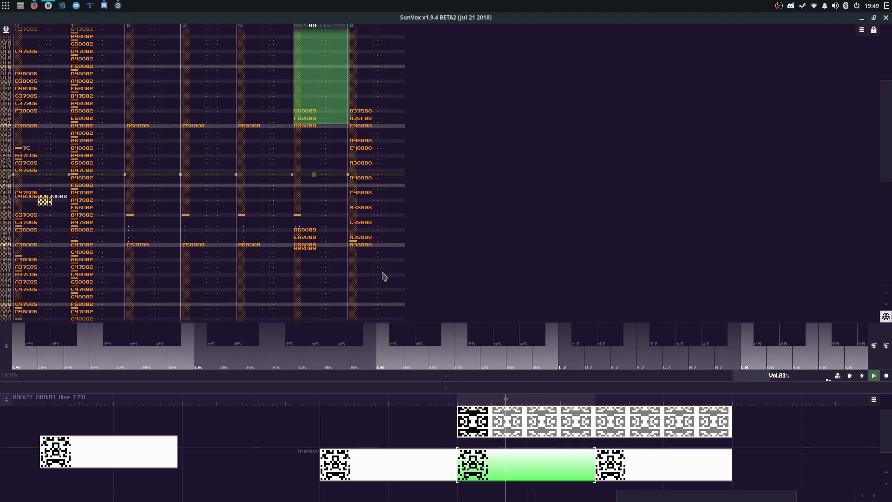
# Step: In the third melody pattern, cut the track 6 notes that follow the opening D4
pyautogui.click(382, 274)
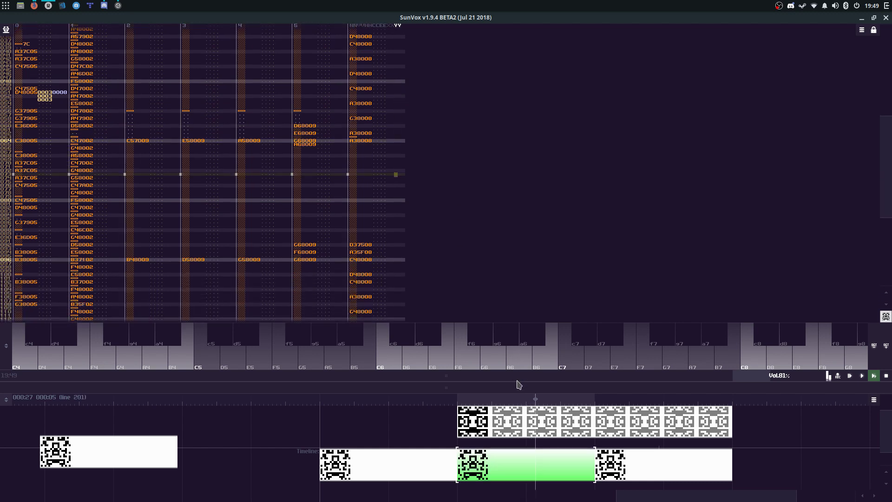
pyautogui.moveTo(518, 377)
pyautogui.mouseDown()
pyautogui.moveTo(514, 214)
pyautogui.moveTo(510, 385)
pyautogui.mouseUp()
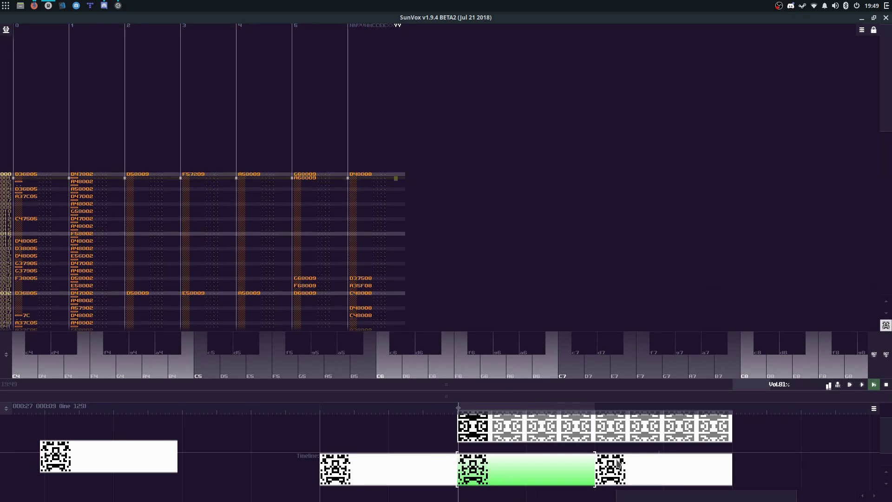
pyautogui.moveTo(608, 381)
pyautogui.mouseDown()
pyautogui.moveTo(604, 199)
pyautogui.moveTo(604, 364)
pyautogui.mouseUp()
pyautogui.click(608, 212)
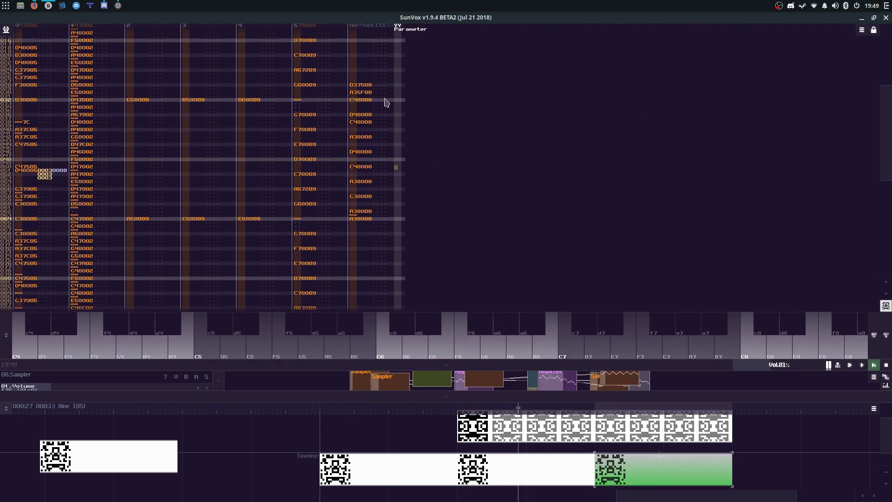
pyautogui.moveTo(381, 122); pyautogui.dragTo(374, 205)
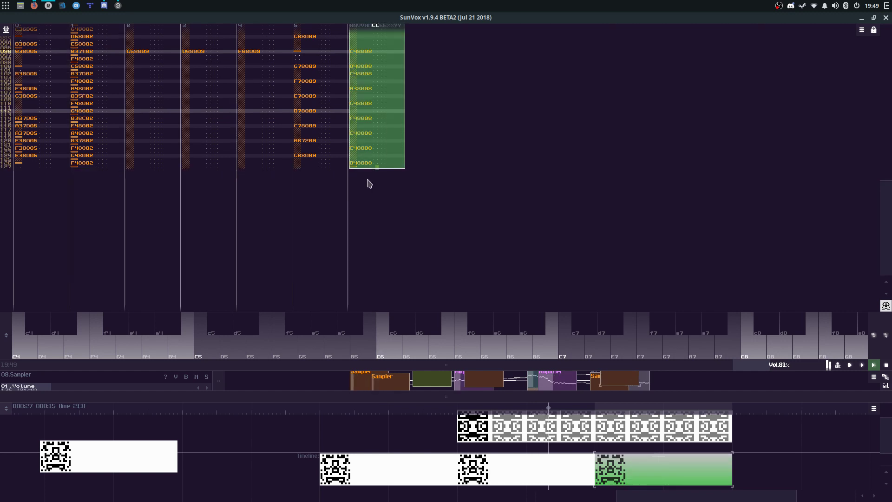
pyautogui.click(367, 117)
pyautogui.moveTo(367, 102); pyautogui.dragTo(370, 202)
pyautogui.hotkey('ctrl', 'x')
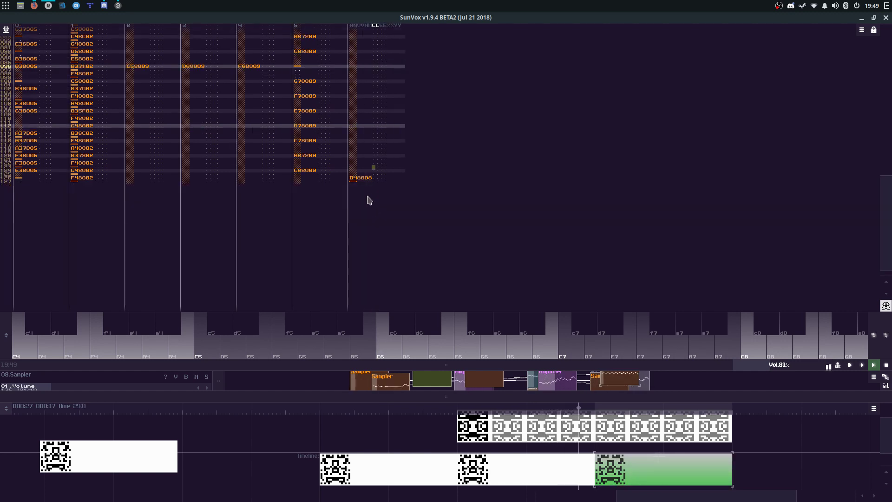
pyautogui.press('Right')
pyautogui.press('space')
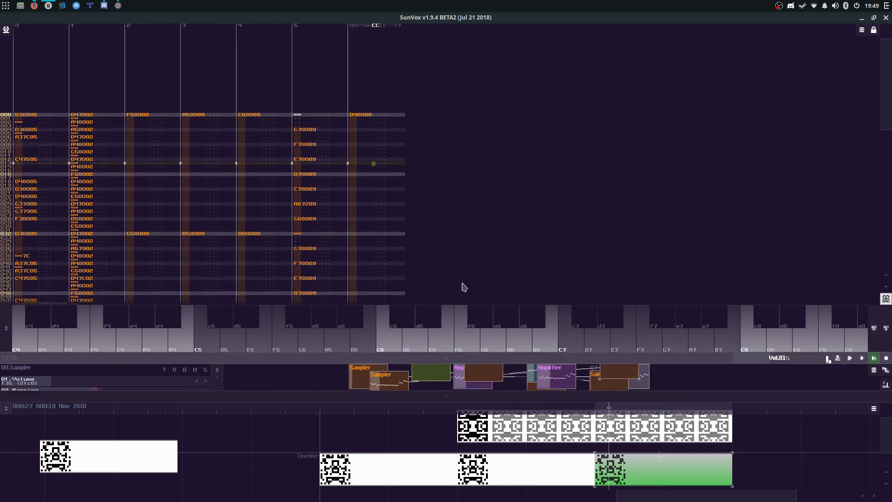
# Step: Copy the D4 on line 0 of track 6 to lines 32, 64 and 96
pyautogui.moveTo(461, 365); pyautogui.dragTo(441, 433)
pyautogui.click(441, 212)
pyautogui.press('space')
pyautogui.moveTo(367, 66); pyautogui.dragTo(397, 33)
pyautogui.hotkey('ctrl', 'c')
pyautogui.click(364, 319)
pyautogui.hotkey('ctrl', 'v')
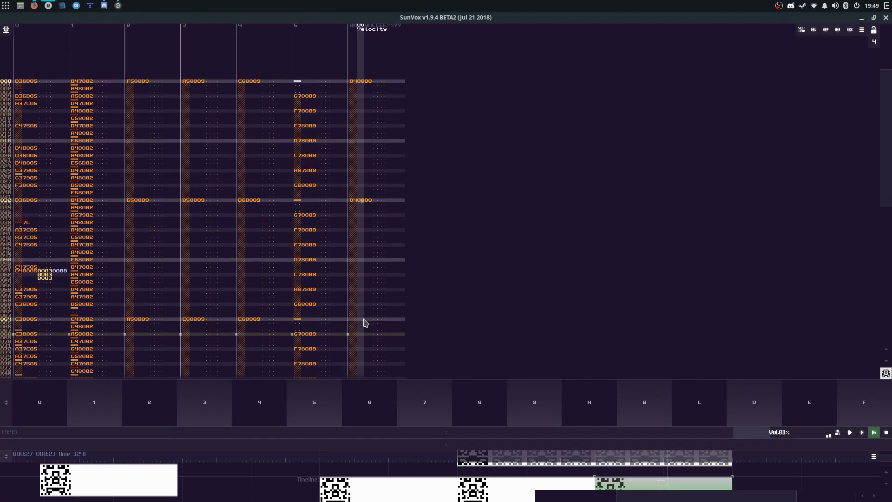
pyautogui.click(364, 319)
pyautogui.hotkey('ctrl', 'v')
pyautogui.click(364, 319)
pyautogui.hotkey('ctrl', 'v')
# Step: Save the song over glowing.sunvox and clear the leftover D4 at the end of track 6
pyautogui.hotkey('ctrl', 's')
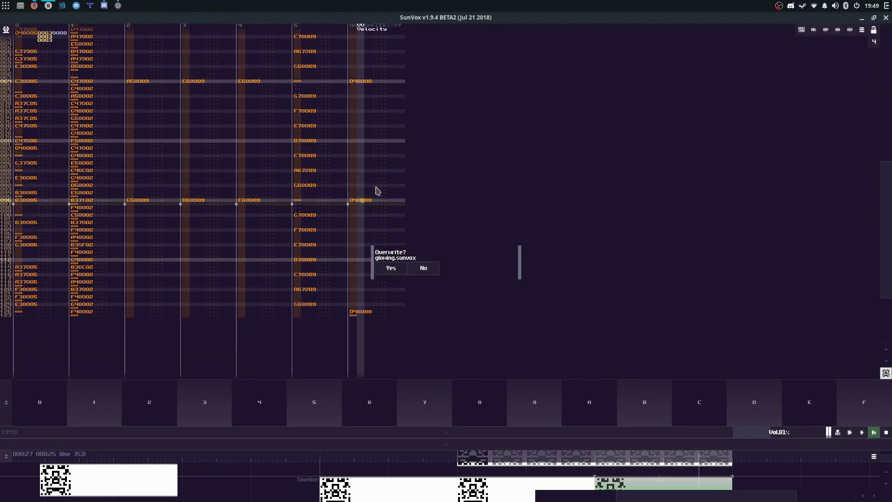
pyautogui.press('Return')
pyautogui.press('space')
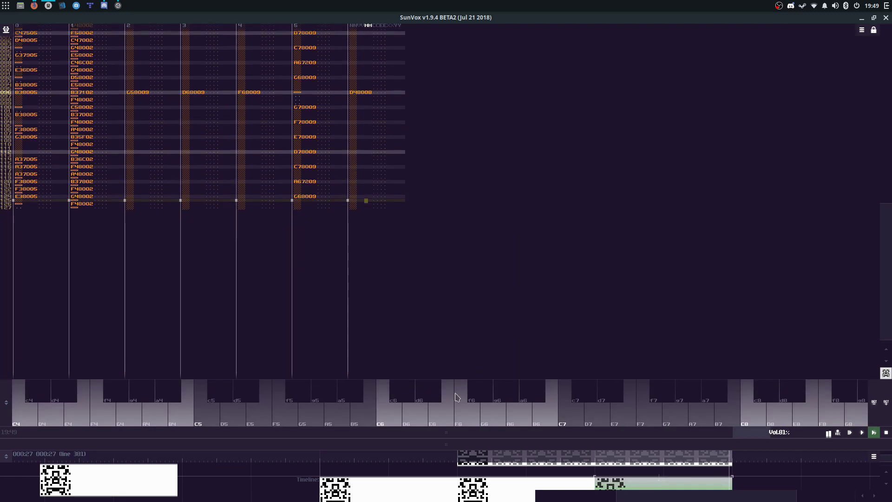
# Step: Set the Analog generator's volume to 49 and audition it against the third melody pattern
pyautogui.moveTo(446, 431); pyautogui.dragTo(446, 199)
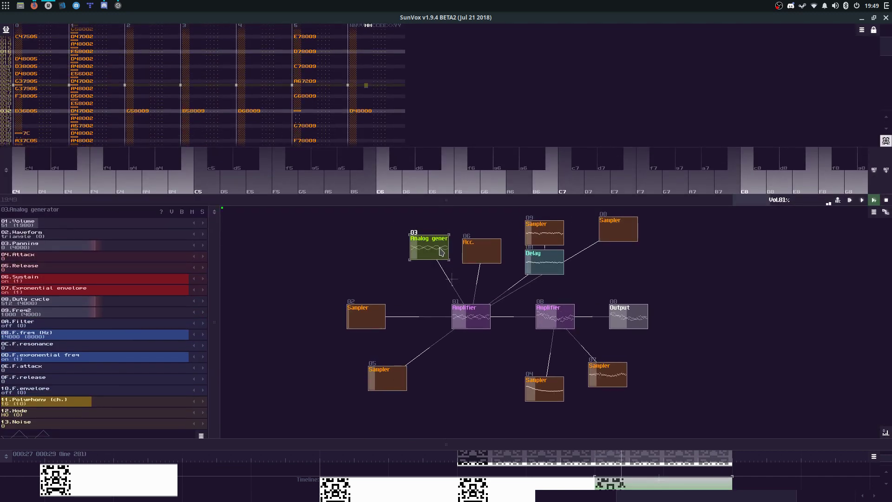
pyautogui.moveTo(109, 225); pyautogui.dragTo(108, 224)
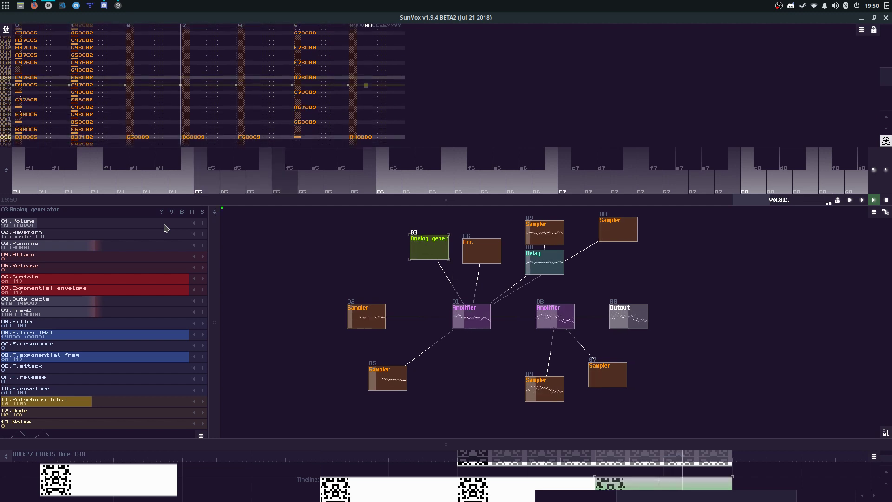
pyautogui.press('space')
pyautogui.press('space')
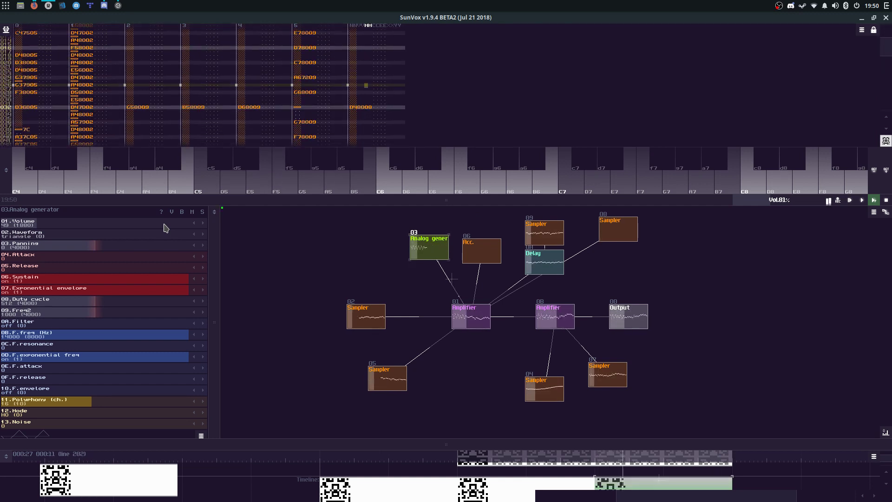
pyautogui.press('Return')
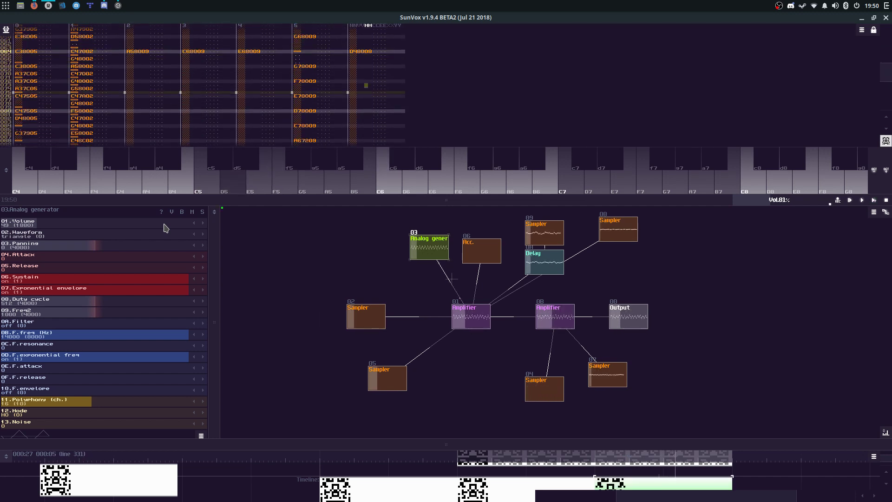
pyautogui.press('F9')
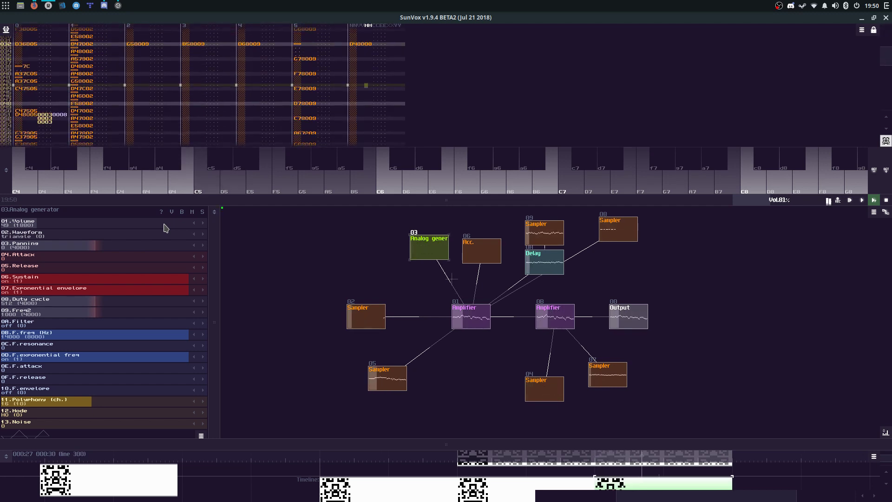
pyautogui.press('space')
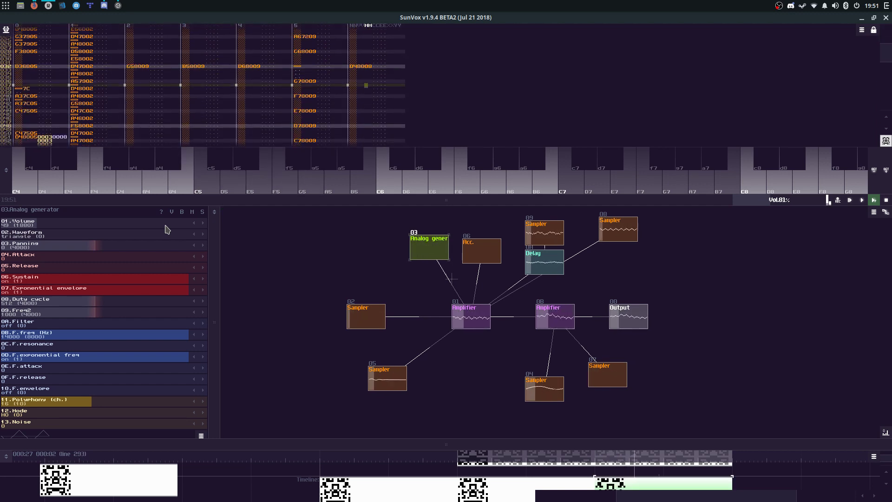
# Step: Change the Analog generator's waveform to saw and stop the playback
pyautogui.press('space')
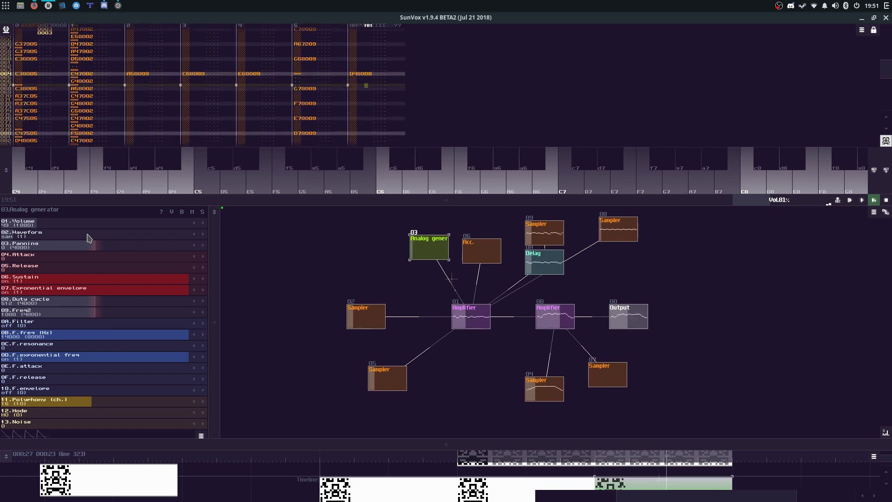
pyautogui.press('space')
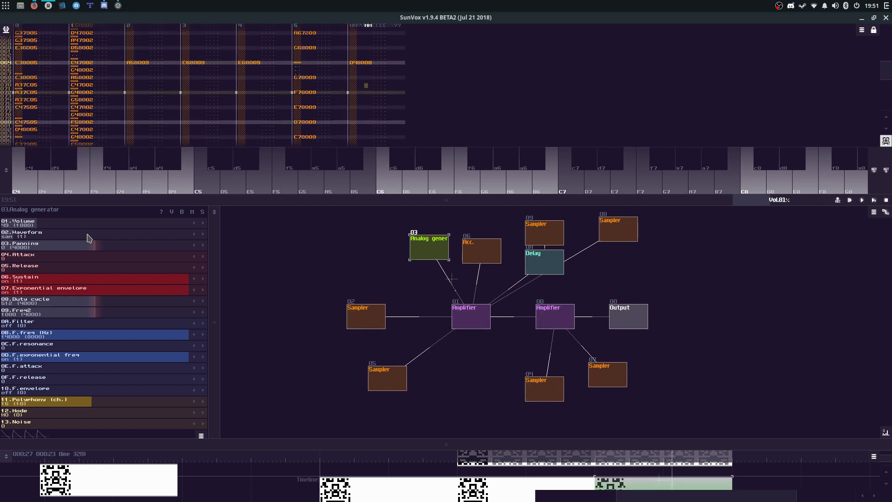
pyautogui.press('space')
pyautogui.press('space')
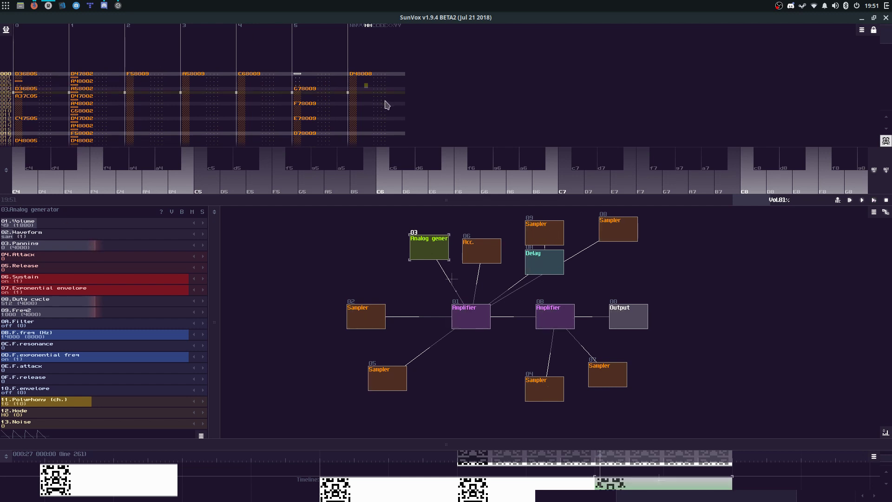
# Step: Collapse the module view and raise the third melody pattern's number of tracks to 8
pyautogui.click(377, 92)
pyautogui.moveTo(409, 199); pyautogui.dragTo(426, 425)
pyautogui.rightClick(434, 290)
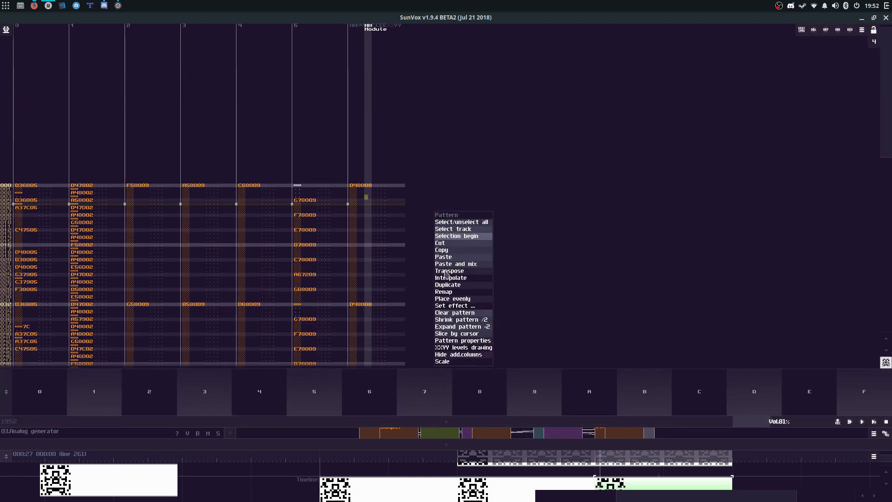
pyautogui.click(463, 341)
pyautogui.click(513, 253)
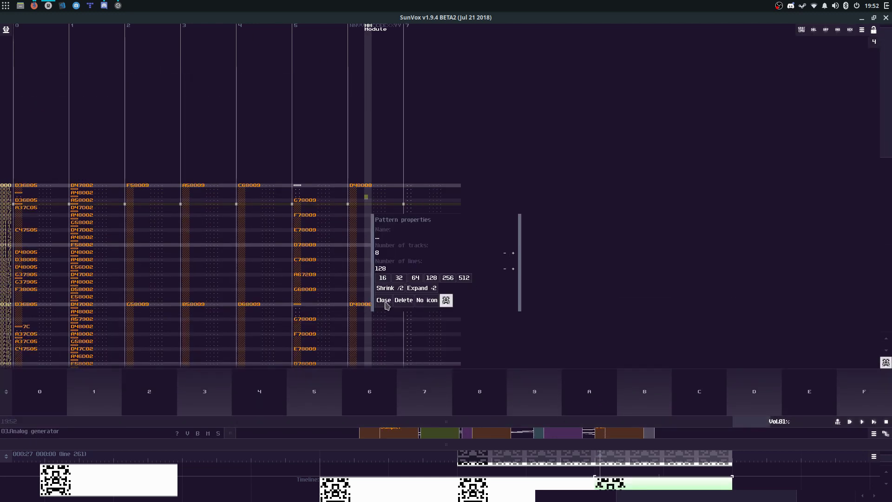
pyautogui.click(384, 301)
# Step: Enter the Analog generator lead notes A3, C4, D4, A3 in track 7 on lines 0, 6, 12 and 18
pyautogui.press('n')
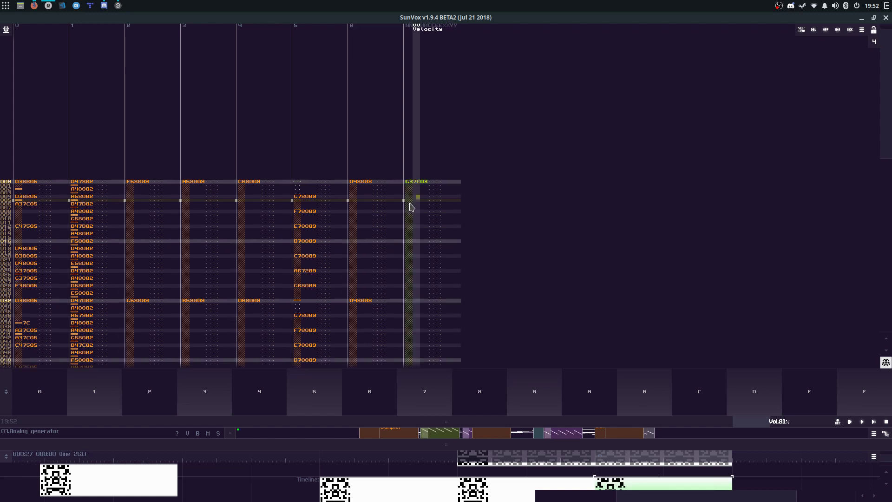
pyautogui.scroll(2, 410, 207)
pyautogui.scroll(-3, 410, 207)
pyautogui.press('q')
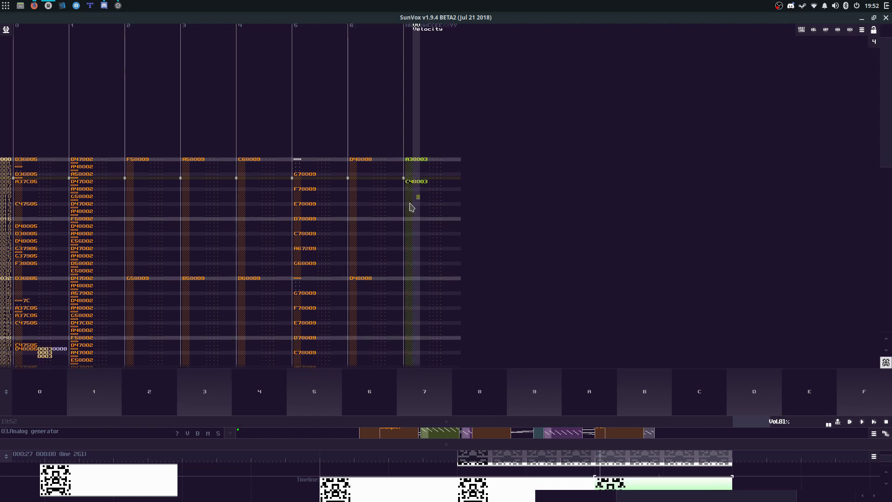
pyautogui.press('w')
pyautogui.scroll(1, 411, 208)
pyautogui.press('n')
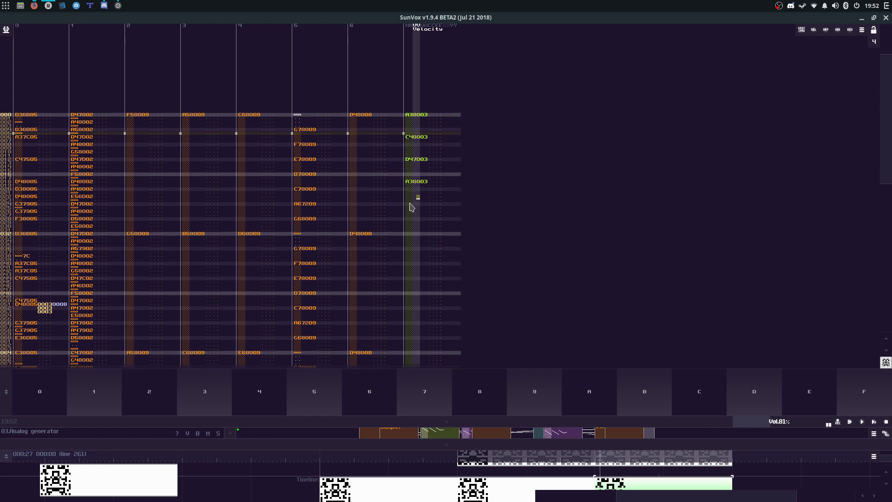
pyautogui.scroll(-2, 411, 207)
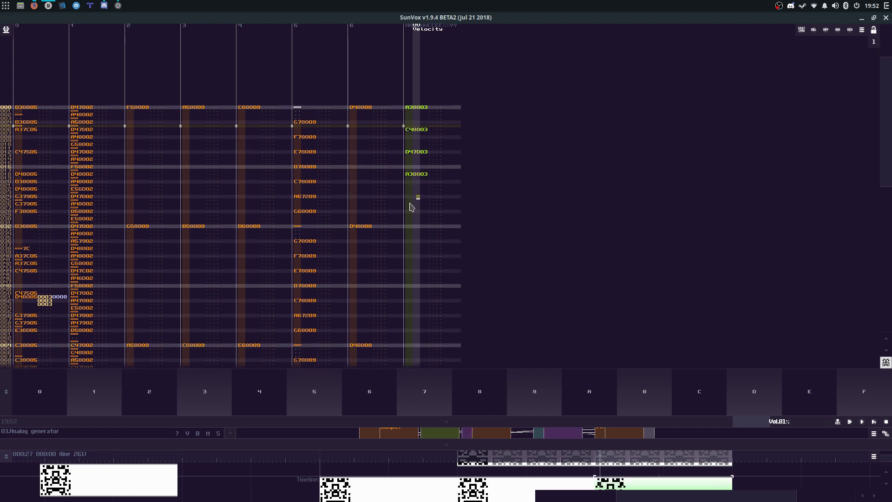
# Step: With an edit step of 1, add D4, E4 and D4 on lines 24, 25 and 30 of track 7, plus a note-off on line 32
pyautogui.hotkey('ctrl', '1')
pyautogui.press('w')
pyautogui.press('e')
pyautogui.press('Down')
pyautogui.press('Down')
pyautogui.press('Down')
pyautogui.press('Down')
pyautogui.press('w')
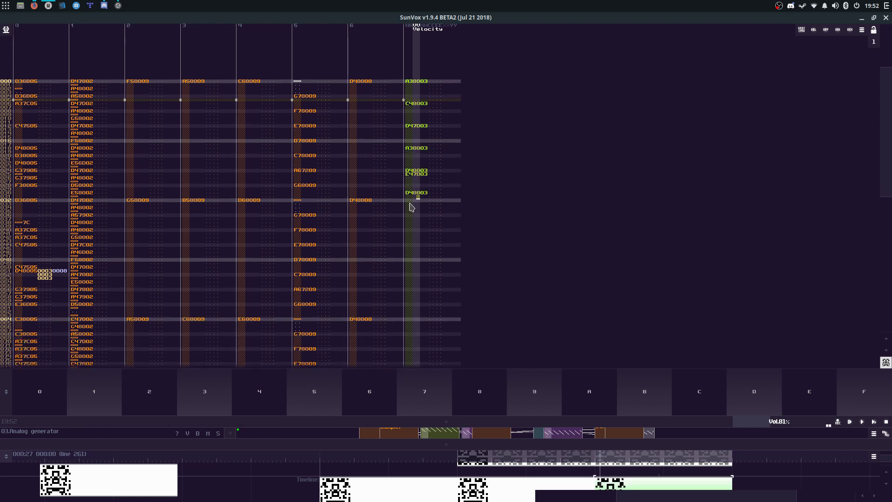
pyautogui.press('space')
pyautogui.hotkey('ctrl', 'z')
pyautogui.press('w')
pyautogui.press('Down')
pyautogui.press('capslock')
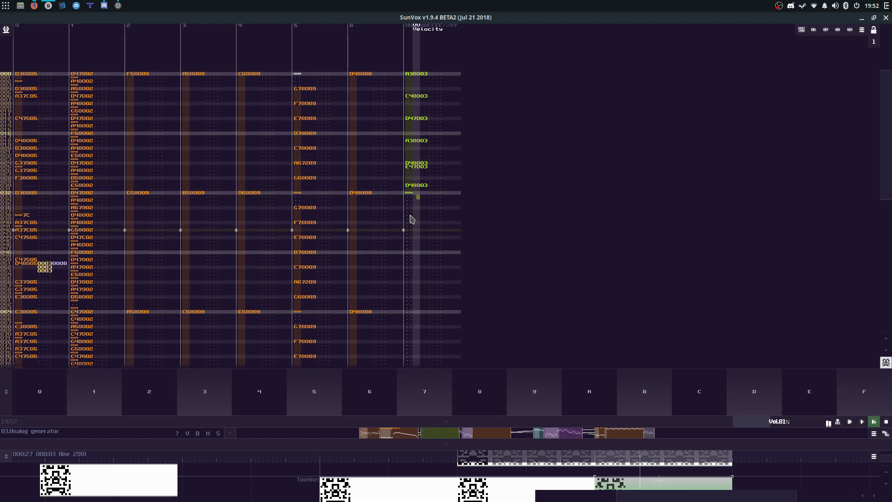
# Step: Try A3 and B3 on lines 44 and 45 of track 7
pyautogui.click(412, 243)
pyautogui.press('Up')
pyautogui.press('space')
pyautogui.press('n')
pyautogui.press('m')
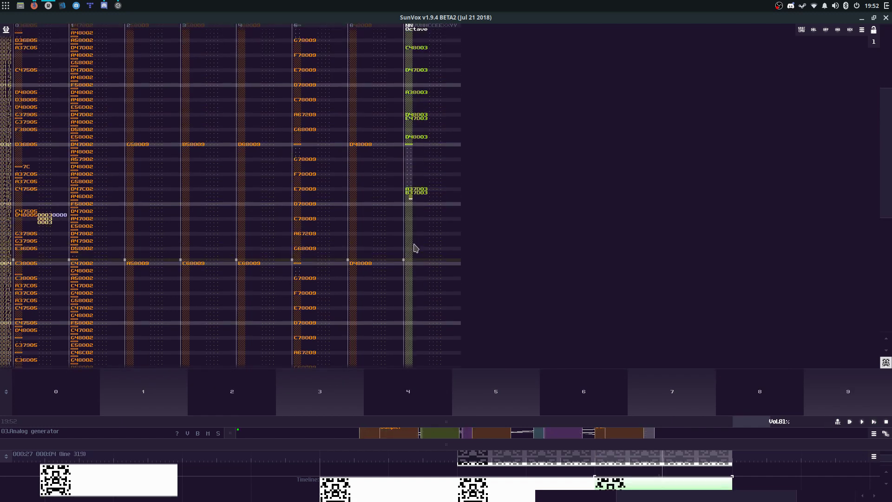
pyautogui.press('space')
pyautogui.press('space')
# Step: Enter D4 and E4 on lines 44 and 45 of track 7, followed by D4 on line 48
pyautogui.press('Up')
pyautogui.press('Up')
pyautogui.press('w')
pyautogui.press('e')
pyautogui.press('Down')
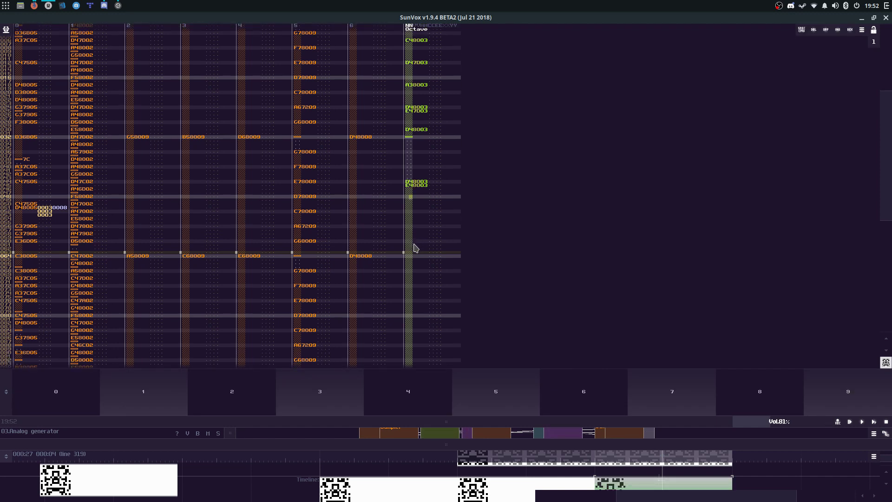
pyautogui.press('w')
# Step: Continue the track 7 lead with C4 on line 52 and A3 on line 54
pyautogui.press('Down')
pyautogui.press('Down')
pyautogui.press('Down')
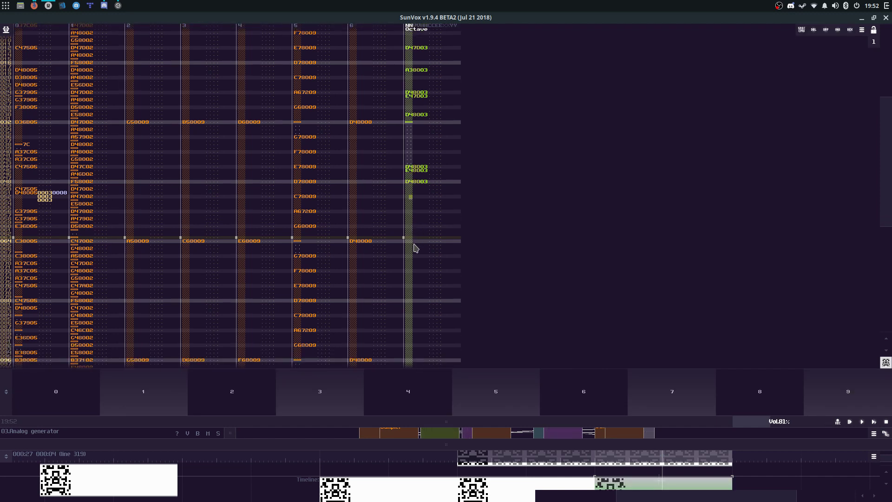
pyautogui.press('q')
pyautogui.press('Down')
pyautogui.press('m')
pyautogui.press('Down')
pyautogui.press('Up')
pyautogui.press('Up')
pyautogui.press('n')
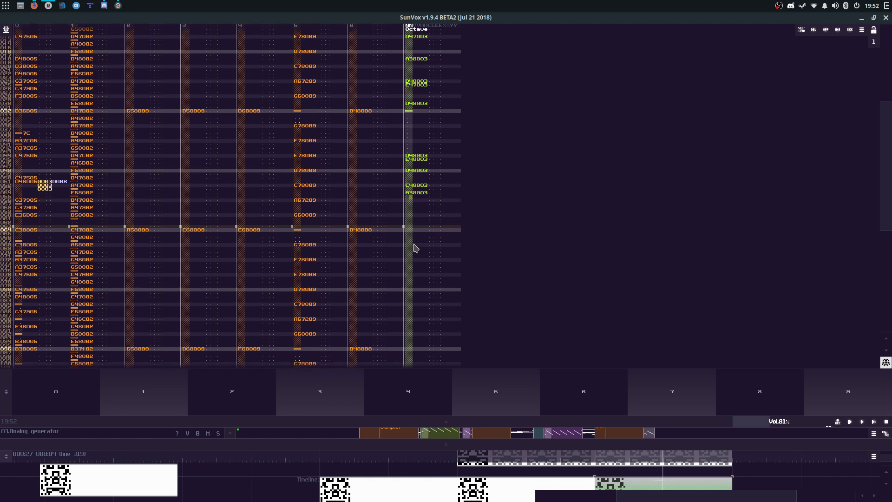
# Step: Extend the track 7 lead with G3, E3 and G3 on lines 58, 60 and 62
pyautogui.press('Down')
pyautogui.press('Down')
pyautogui.press('Down')
pyautogui.press('b')
pyautogui.press('Down')
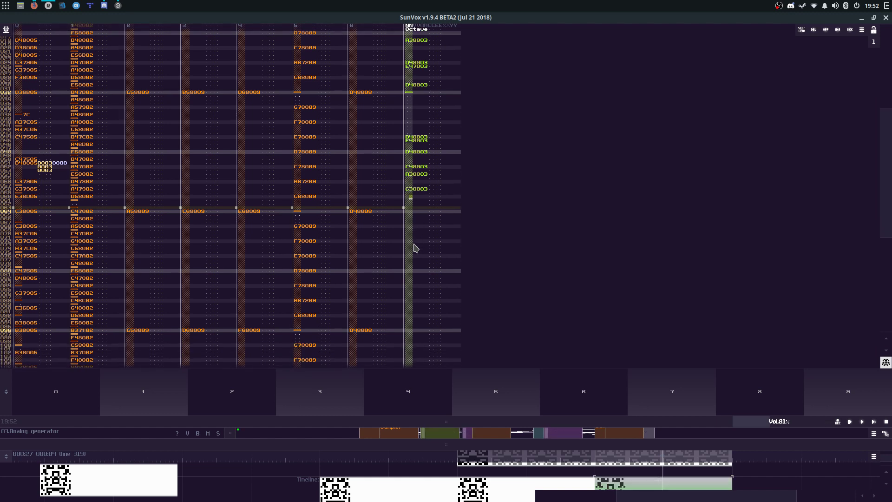
pyautogui.press('c')
pyautogui.press('Down')
pyautogui.press('b')
pyautogui.press('Up')
pyautogui.press('Up')
pyautogui.press('Up')
pyautogui.press('Down')
pyautogui.press('Down')
pyautogui.press('b')
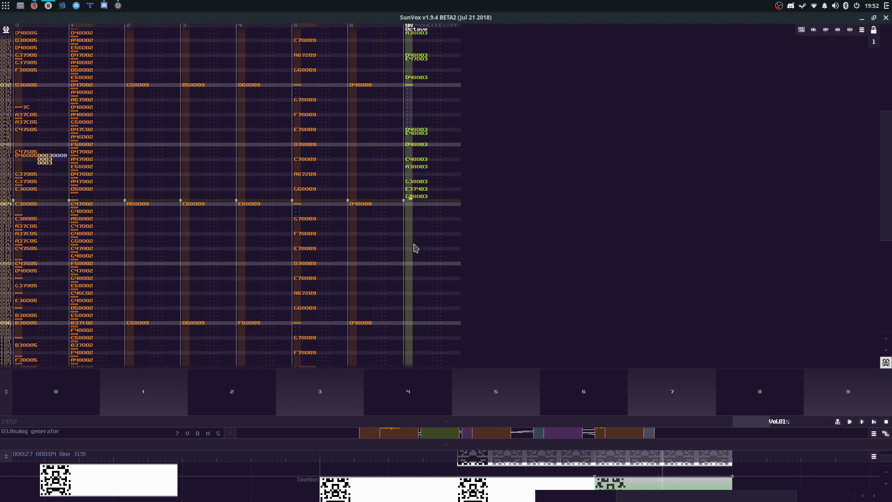
# Step: Add effect 04 to lines 4 and 5 of track 7 with parameter 1040 on line 4, and to lines 10 and 11
pyautogui.press('space')
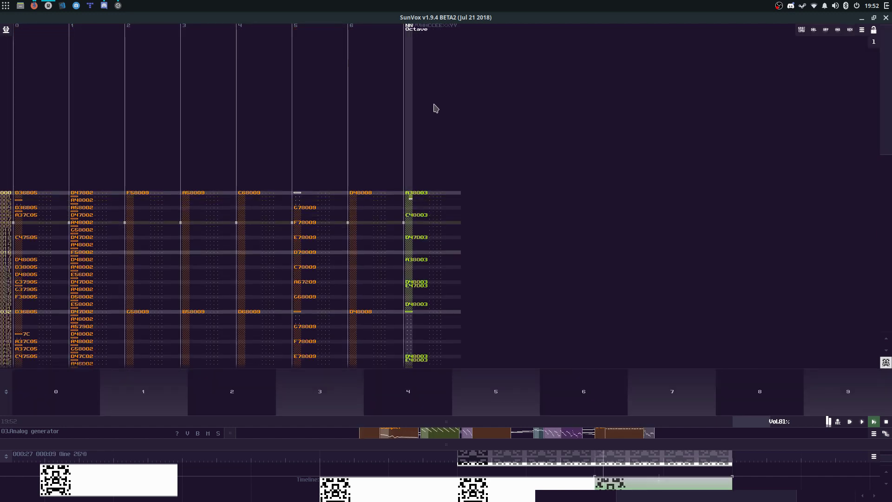
pyautogui.click(441, 212)
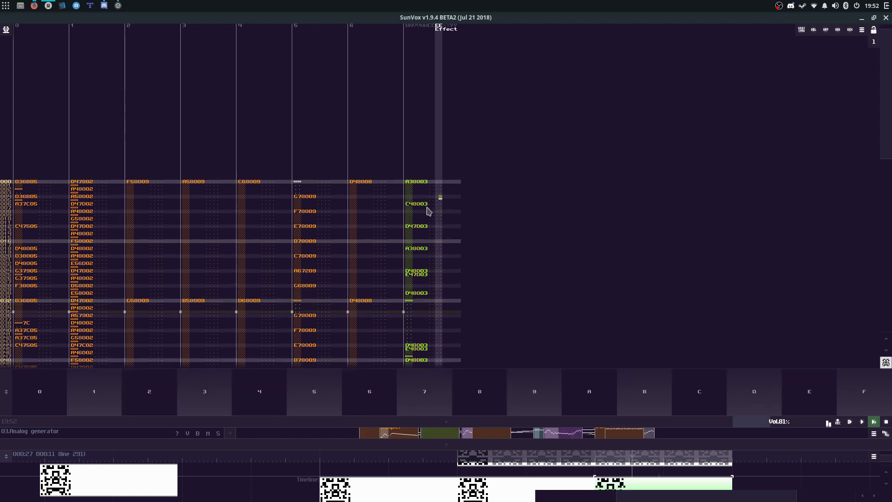
pyautogui.press('Right')
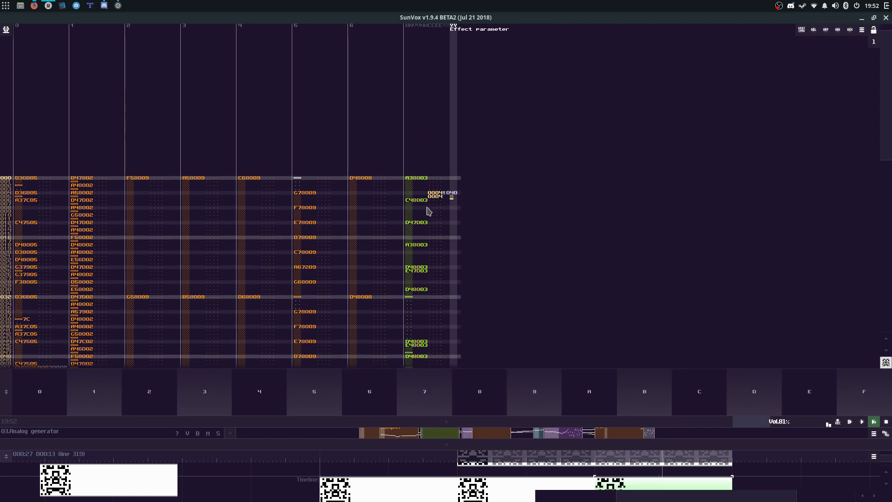
pyautogui.press('Left')
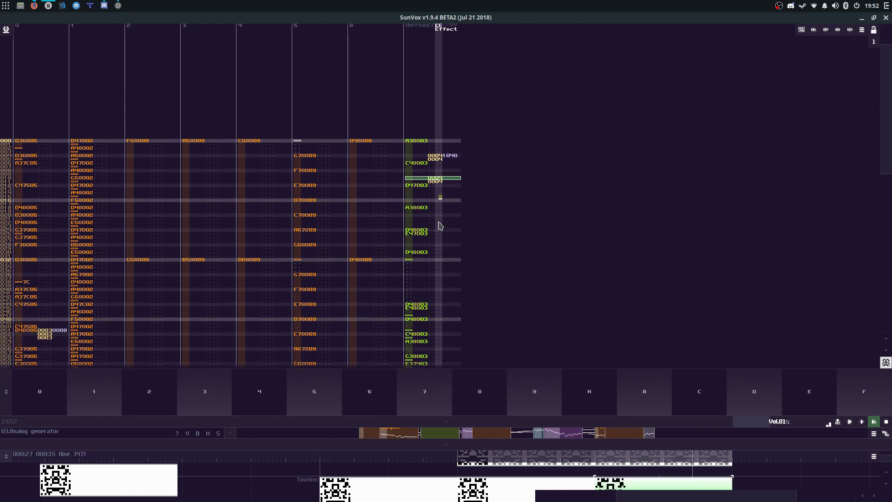
# Step: Repeat effect 04 on track 7 at lines 16 and 17, 22 and 23, and 28 and 29
pyautogui.press('Down')
pyautogui.write('44')
pyautogui.press('Down')
pyautogui.press('Down')
pyautogui.press('Down')
pyautogui.press('Down')
pyautogui.write('44')
pyautogui.press('Down')
pyautogui.press('Down')
pyautogui.press('Down')
pyautogui.press('Down')
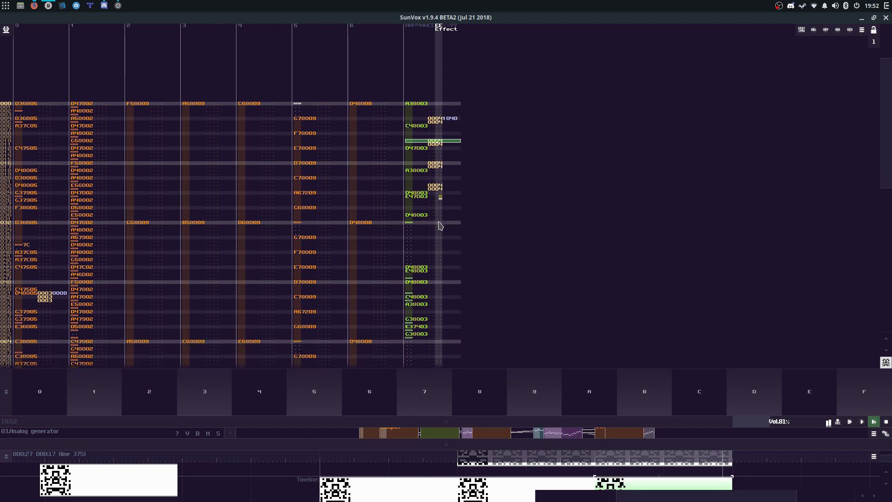
pyautogui.write('44')
pyautogui.press('Down')
pyautogui.press('Down')
pyautogui.press('Down')
pyautogui.press('Down')
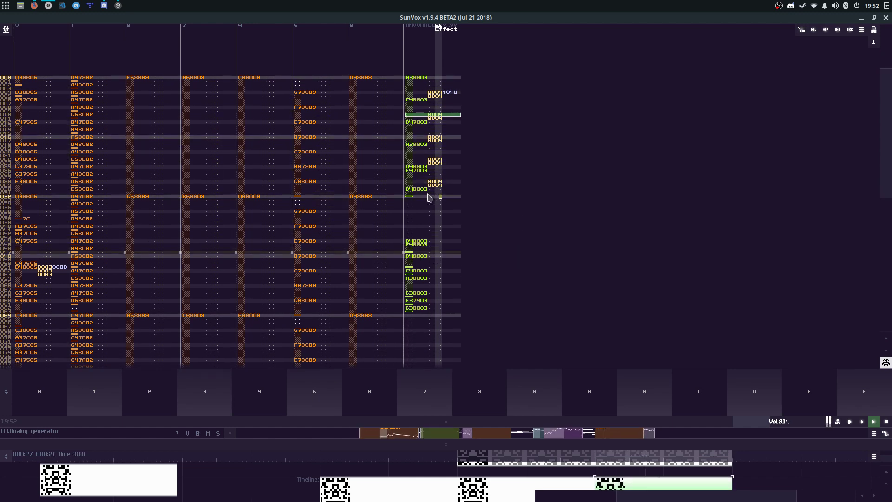
# Step: Move track 7's note-off to line 34 and add effect 02 on lines 32 and 33, with parameter 0080 on line 32
pyautogui.press('Left')
pyautogui.press('Left')
pyautogui.press('Down')
pyautogui.press('Down')
pyautogui.write('22')
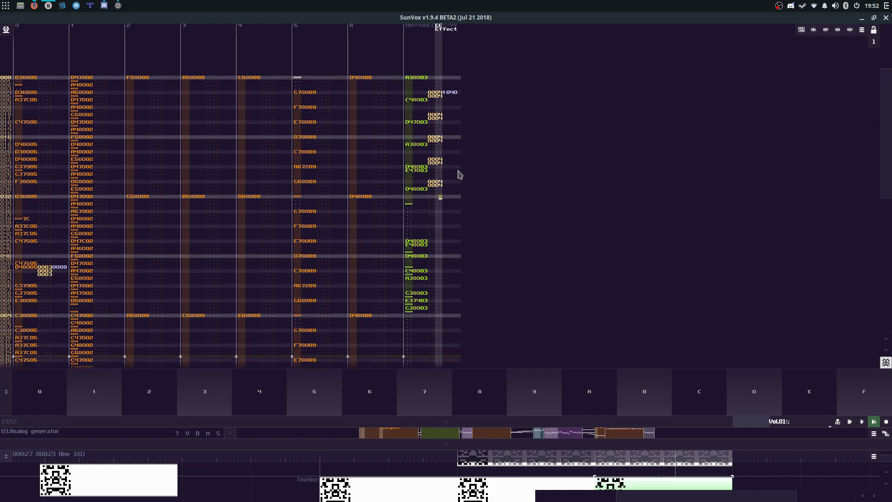
pyautogui.press('Right')
pyautogui.press('Right')
pyautogui.write('80')
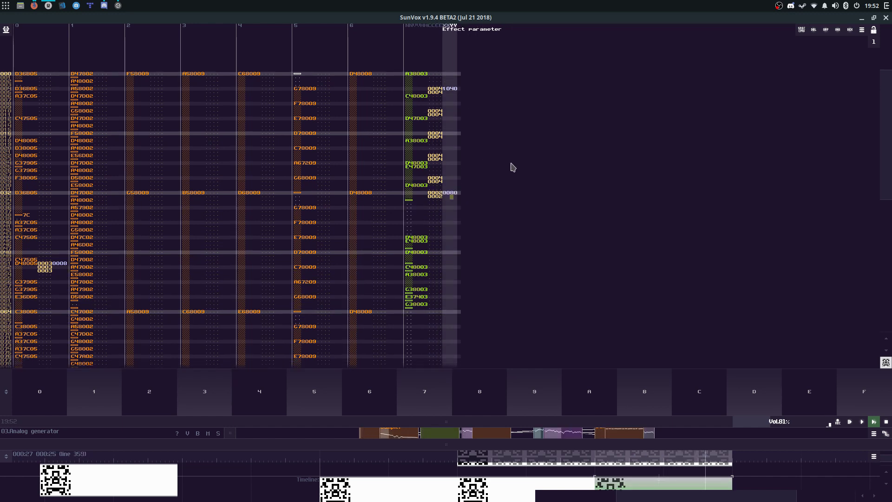
pyautogui.press('Return')
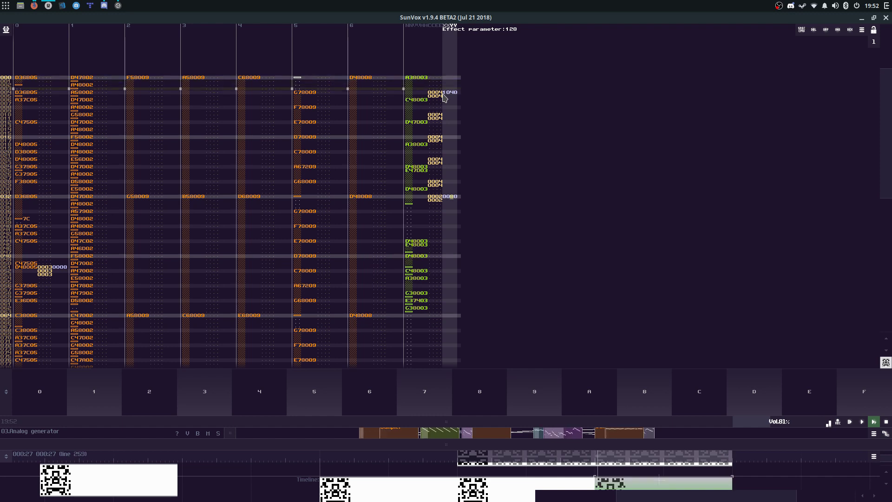
# Step: Change the effect on lines 4 and 5 of track 7 to 02, with parameter 0080 on line 4, and play the pattern
pyautogui.write('2')
pyautogui.press('Right')
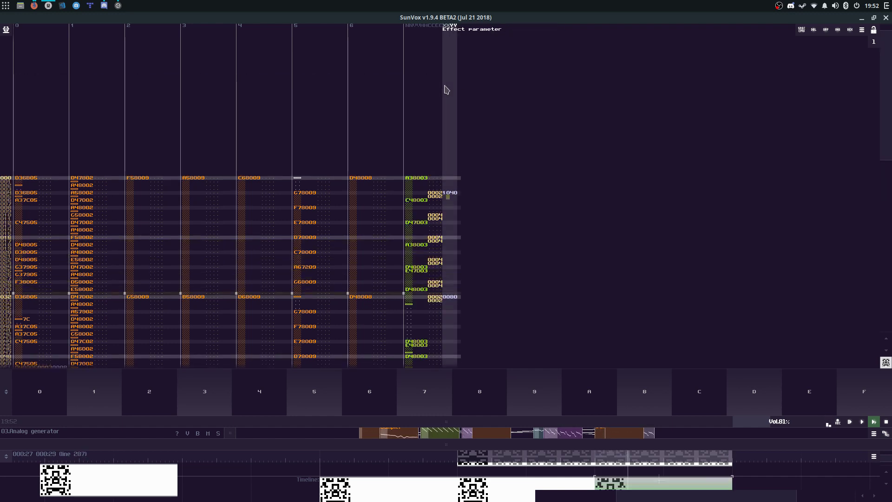
pyautogui.press('F9')
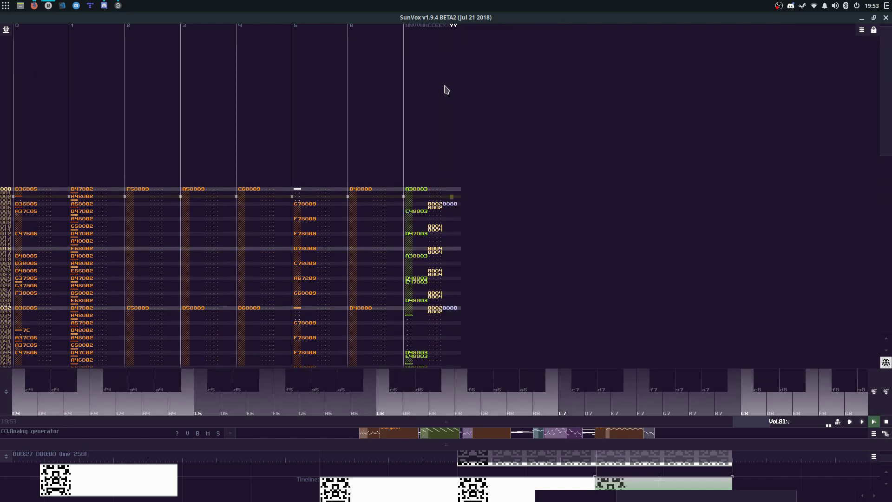
# Step: Give the effect on line 10 of track 7 the parameter 1040 and play the pattern from its start
pyautogui.press('space')
pyautogui.press('Up')
pyautogui.press('Up')
pyautogui.press('Up')
pyautogui.press('Up')
pyautogui.press('Up')
pyautogui.press('Up')
pyautogui.press('Up')
pyautogui.press('Up')
pyautogui.press('Up')
pyautogui.press('Left')
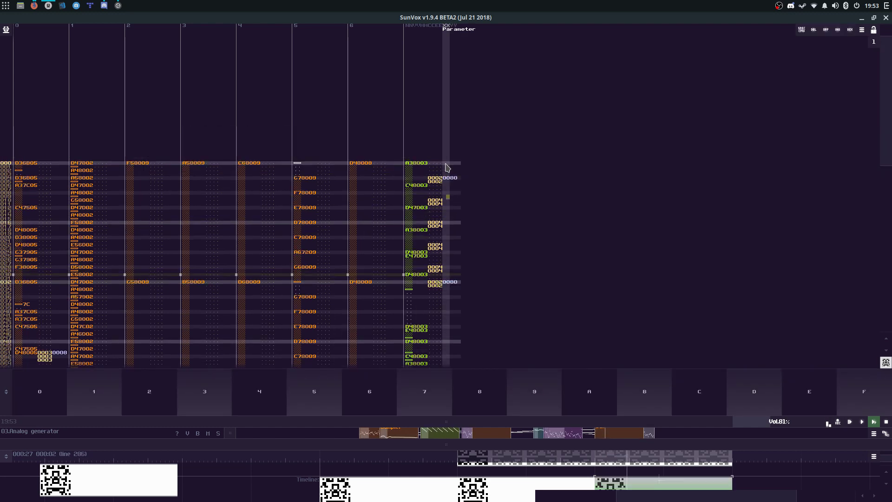
pyautogui.press('Down')
pyautogui.write('10')
pyautogui.press('Right')
pyautogui.write('40')
pyautogui.press('Down')
pyautogui.press('space')
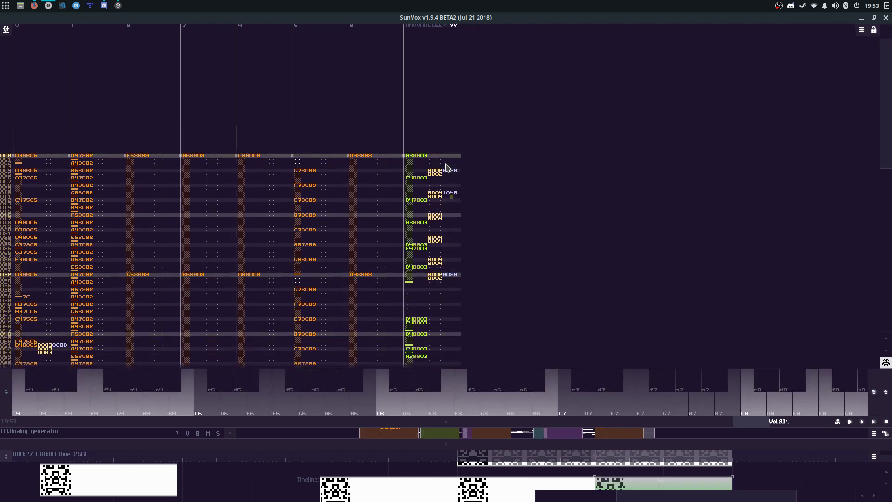
pyautogui.press('F9')
# Step: Raise the effect parameter on line 10 of track 7 to 1060 and replay the pattern
pyautogui.press('space')
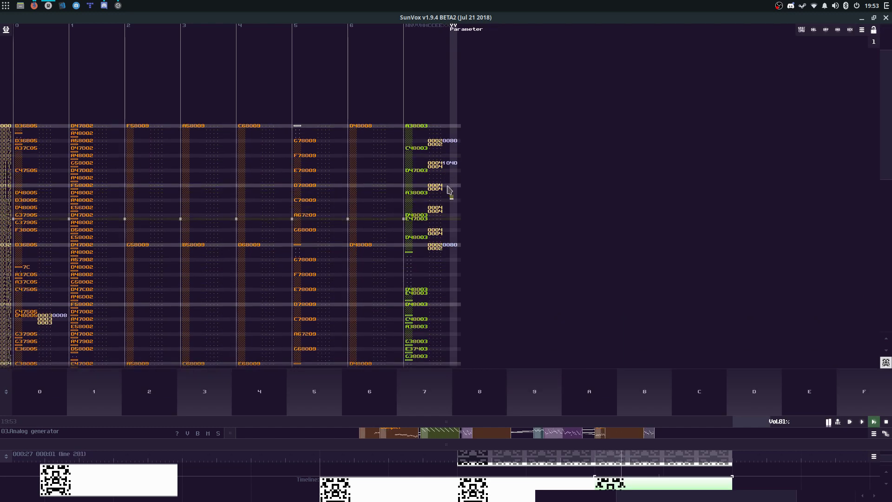
pyautogui.press('Up')
pyautogui.press('Up')
pyautogui.press('Up')
pyautogui.press('Up')
pyautogui.press('Up')
pyautogui.press('Up')
pyautogui.press('Up')
pyautogui.press('Up')
pyautogui.press('Up')
pyautogui.press('Down')
pyautogui.press('Down')
pyautogui.press('Up')
pyautogui.press('Up')
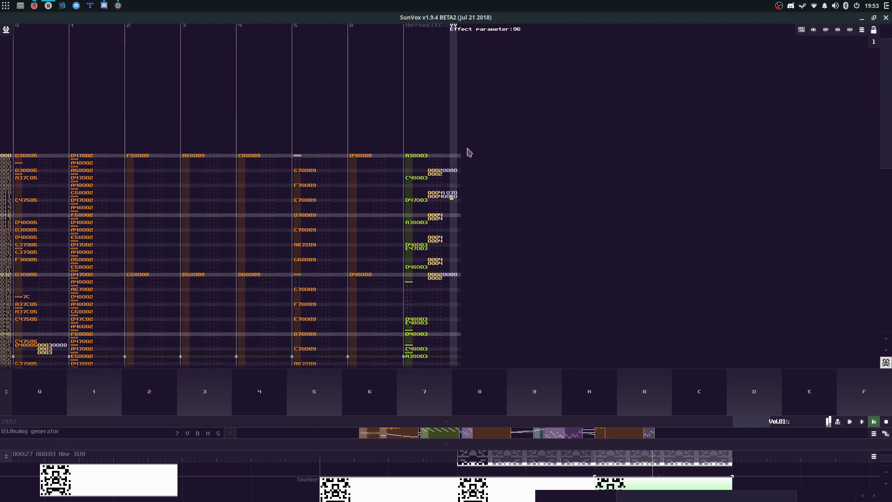
pyautogui.write('60')
pyautogui.press('space')
pyautogui.press('F9')
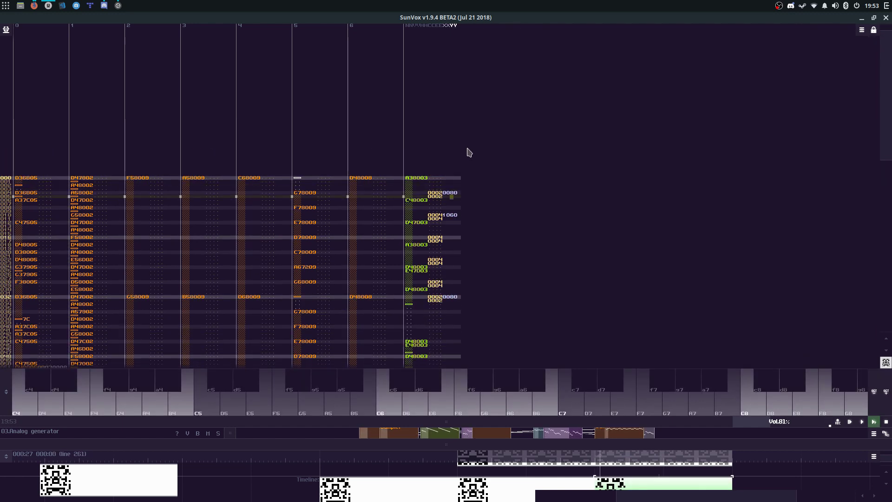
# Step: Make effect 04 run over lines 8 to 11 of track 7, with parameter 1060 on line 8, and replay the pattern
pyautogui.press('space')
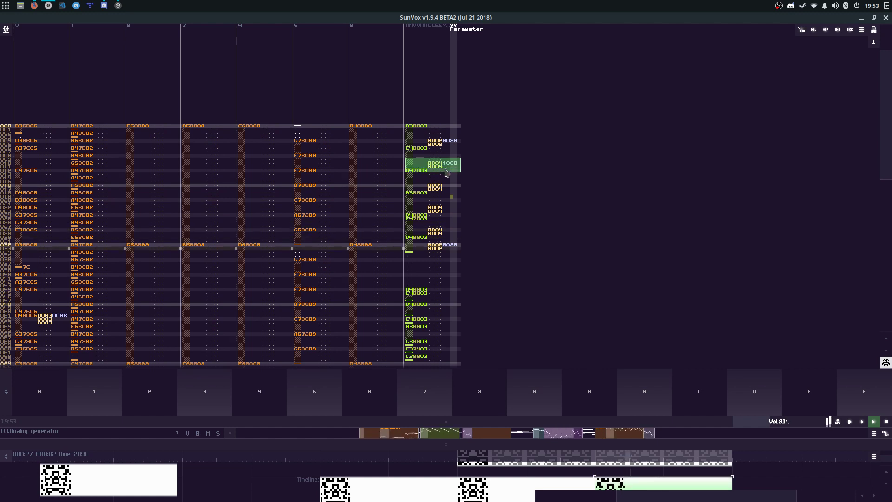
pyautogui.scroll(2, 445, 184)
pyautogui.scroll(1, 448, 195)
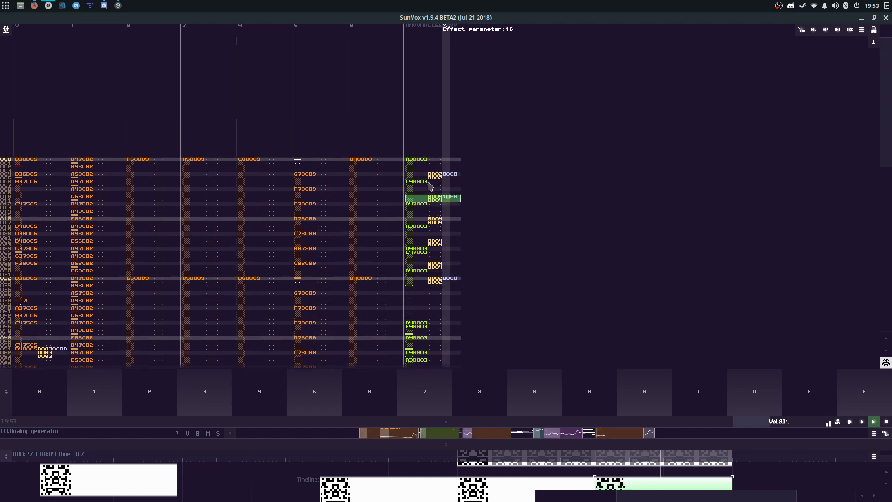
pyautogui.press('space')
pyautogui.press('F9')
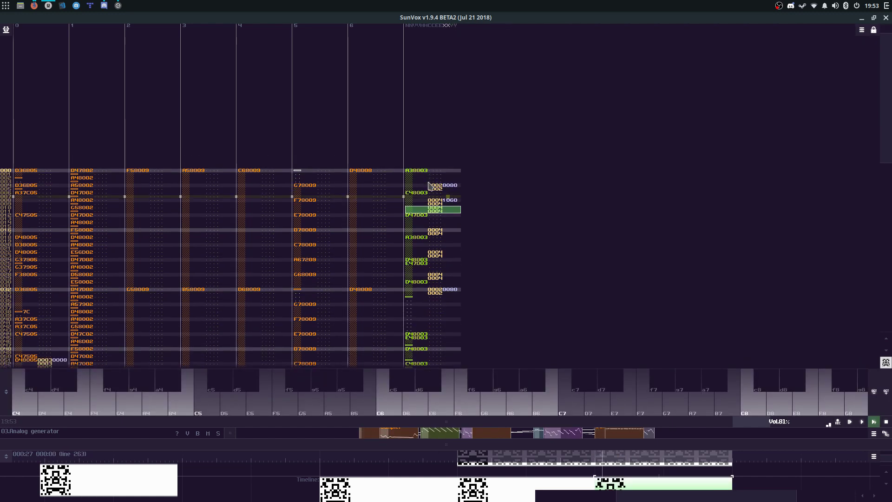
# Step: Add effect 03 on lines 12 and 13 of track 7, with a parameter on line 12
pyautogui.scroll(-8, 433, 190)
pyautogui.press('space')
pyautogui.click(441, 159)
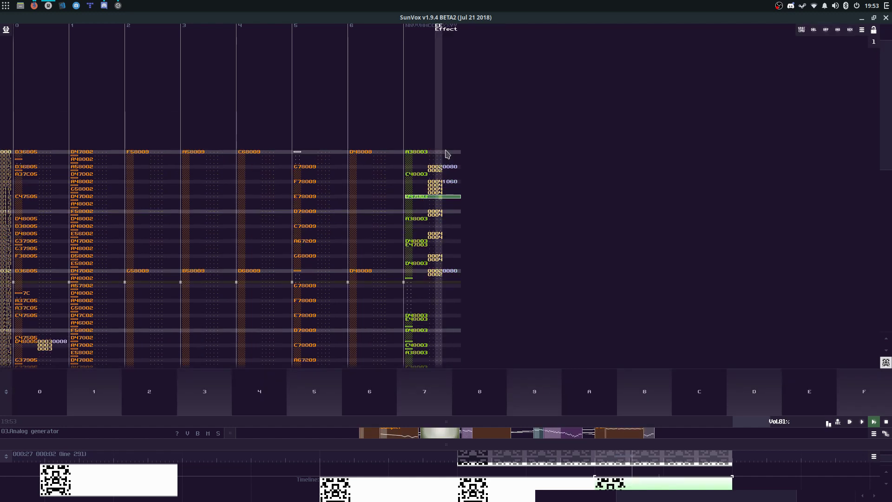
pyautogui.write('30003')
pyautogui.press('Up')
pyautogui.press('Up')
pyautogui.press('Right')
pyautogui.press('Right')
pyautogui.write('4')
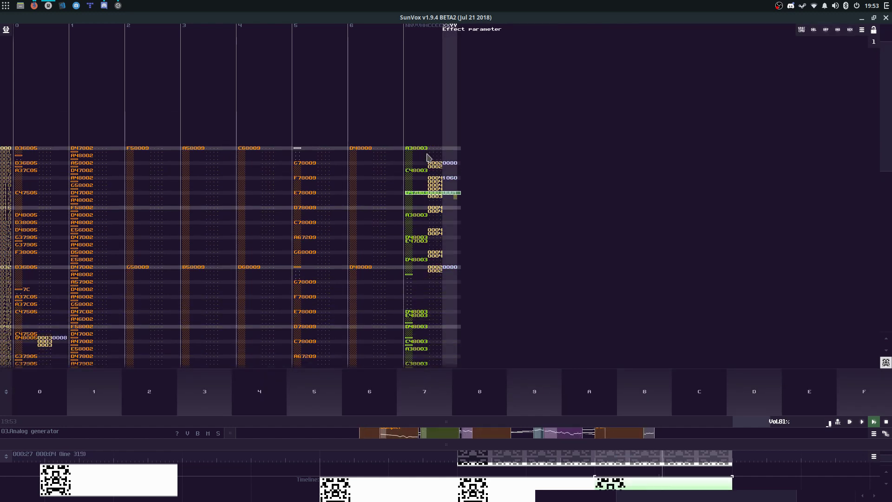
# Step: Extend effect 03 to lines 14 and 15 of track 7 and remove effect 04 from lines 16 and 17
pyautogui.press('Down')
pyautogui.press('Left')
pyautogui.press('Left')
pyautogui.press('Left')
pyautogui.write('3')
pyautogui.press('Left')
pyautogui.press('Up')
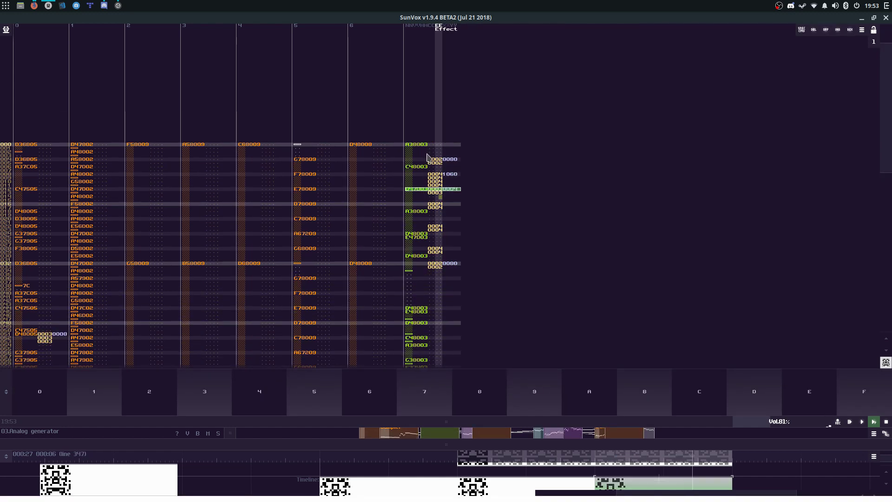
pyautogui.hotkey('ctrl', 'z')
pyautogui.press('Left')
pyautogui.write('33')
# Step: Replay the pattern and save the song over glowing.sunvox
pyautogui.press('space')
pyautogui.press('F11')
pyautogui.hotkey('ctrl', 's')
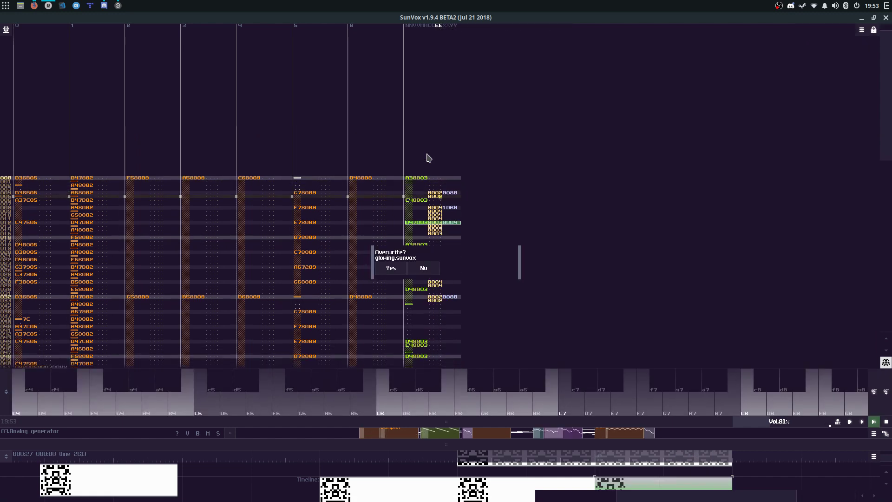
# Step: Set the parameter of effect 03 on line 12 of track 7 to 0008 and listen to the pattern
pyautogui.press('space')
pyautogui.click(455, 168)
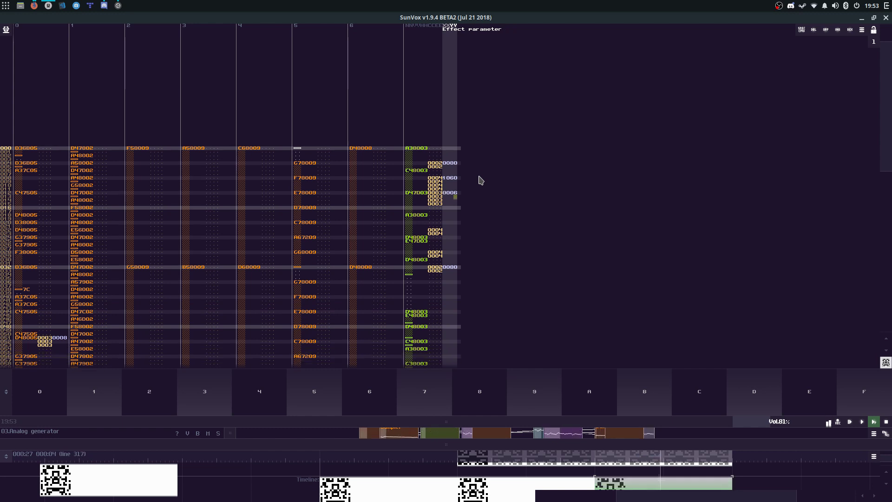
pyautogui.press('space')
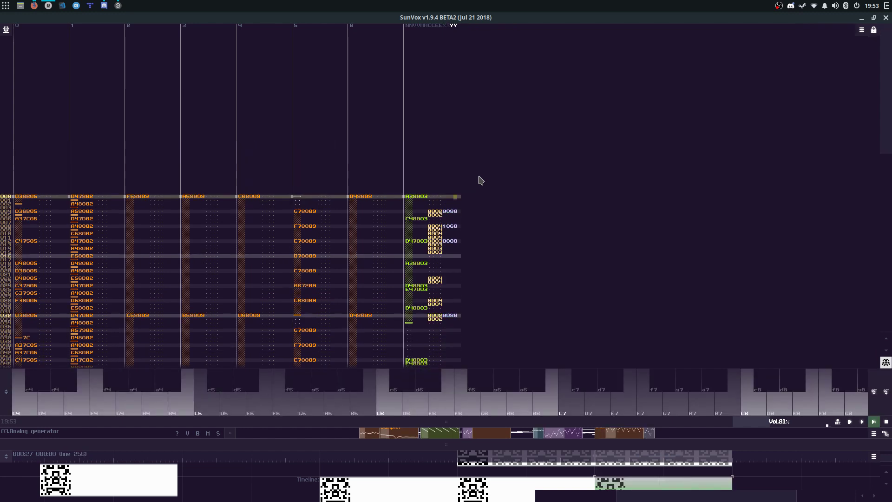
pyautogui.press('space')
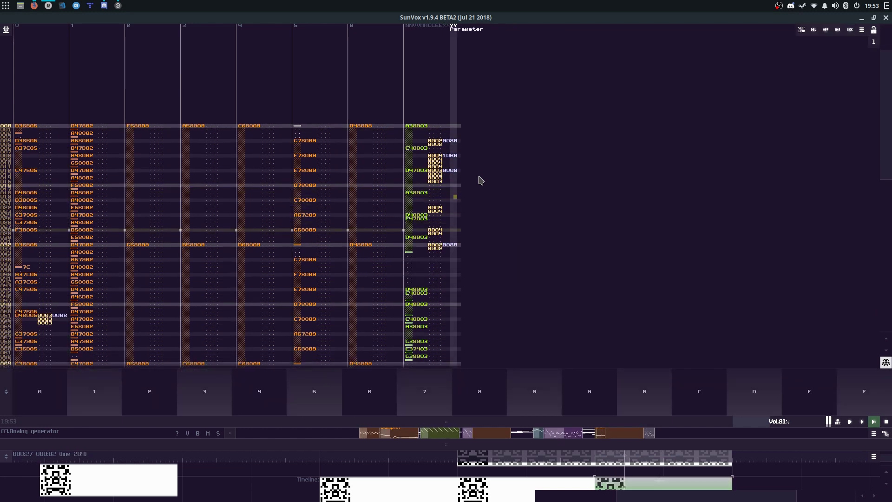
# Step: Copy the first 64 lines of the track 7 lead and paste them at line 64
pyautogui.press('space')
pyautogui.press('space')
pyautogui.hotkey('ctrl', 'a')
pyautogui.hotkey('ctrl', 'c')
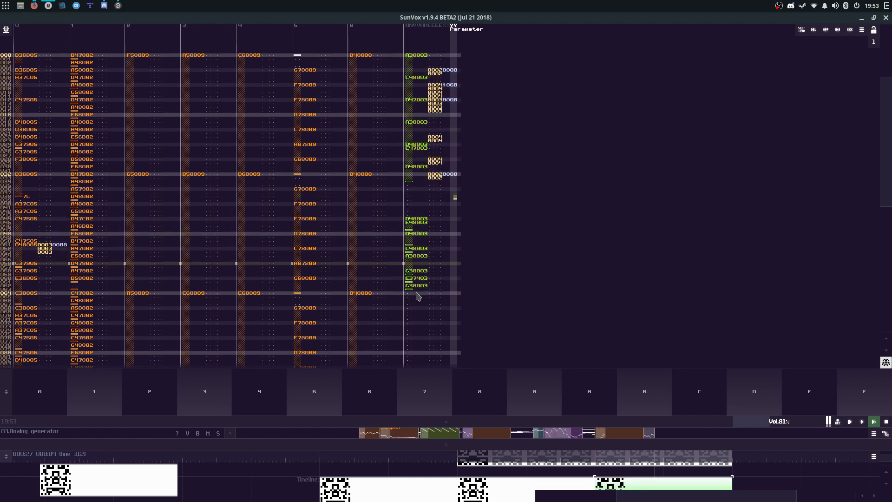
pyautogui.click(418, 296)
pyautogui.hotkey('ctrl', 'v')
pyautogui.press('space')
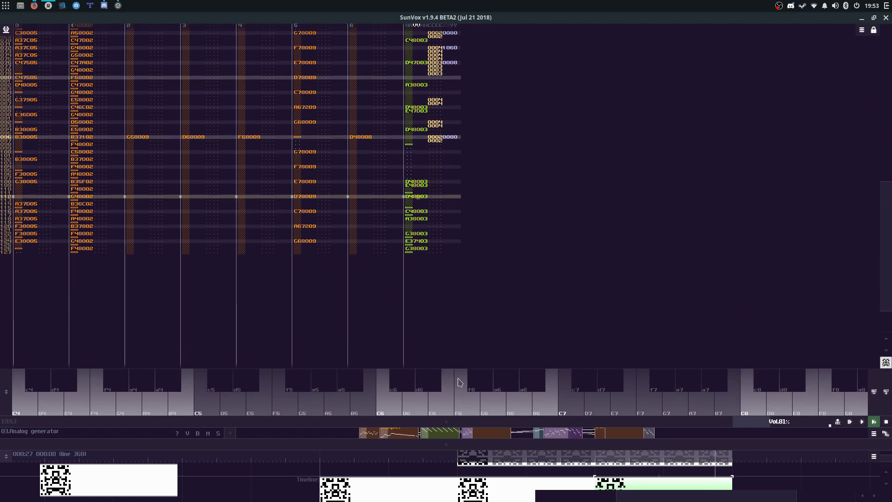
# Step: Transpose all of track 7 up one octave (+12)
pyautogui.moveTo(487, 445); pyautogui.dragTo(480, 384)
pyautogui.hotkey('ctrl', 'k')
pyautogui.rightClick(503, 223)
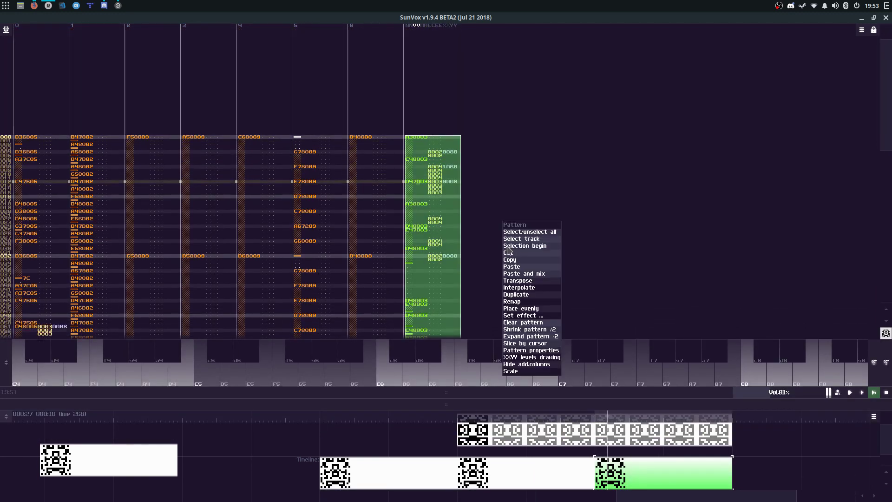
pyautogui.click(512, 280)
pyautogui.click(436, 266)
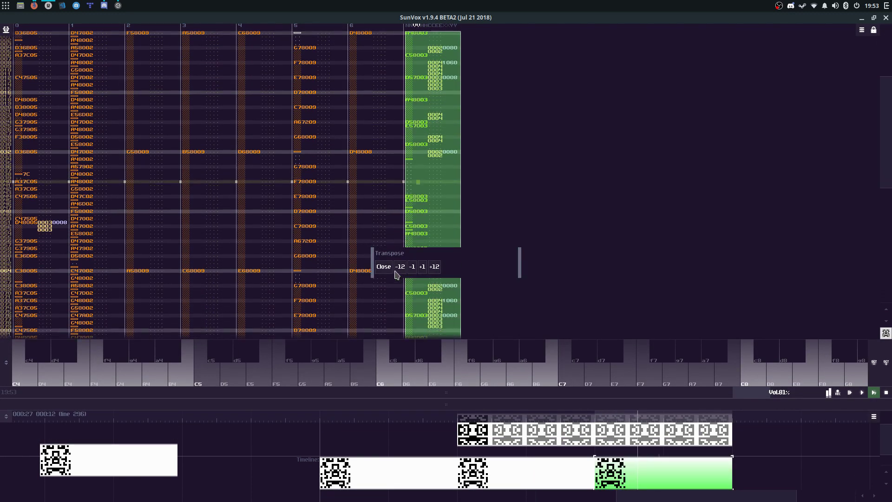
pyautogui.click(387, 268)
# Step: Switch the Analog generator's waveform to drawn and shape a custom wave with two broad humps alternating with two dips
pyautogui.moveTo(447, 395); pyautogui.dragTo(462, 122)
pyautogui.scroll(4, 113, 155)
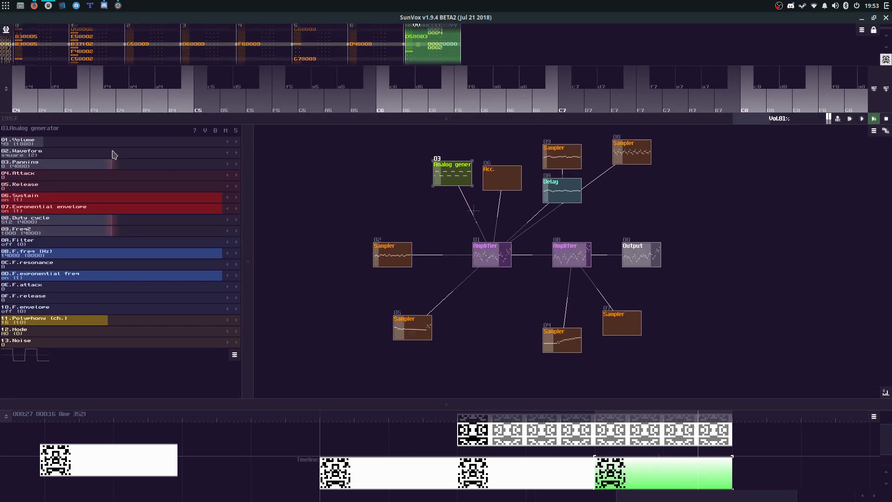
pyautogui.scroll(-1, 113, 155)
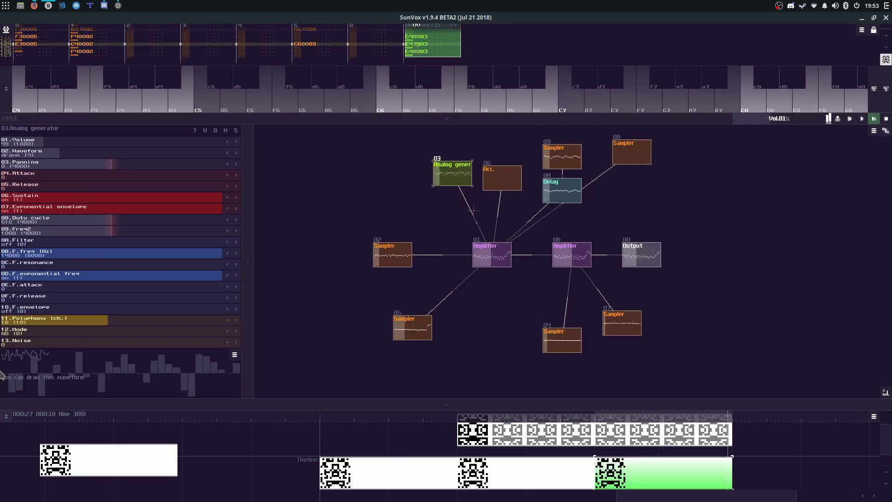
pyautogui.moveTo(55, 352)
pyautogui.mouseDown()
pyautogui.moveTo(129, 384)
pyautogui.moveTo(239, 375)
pyautogui.mouseUp()
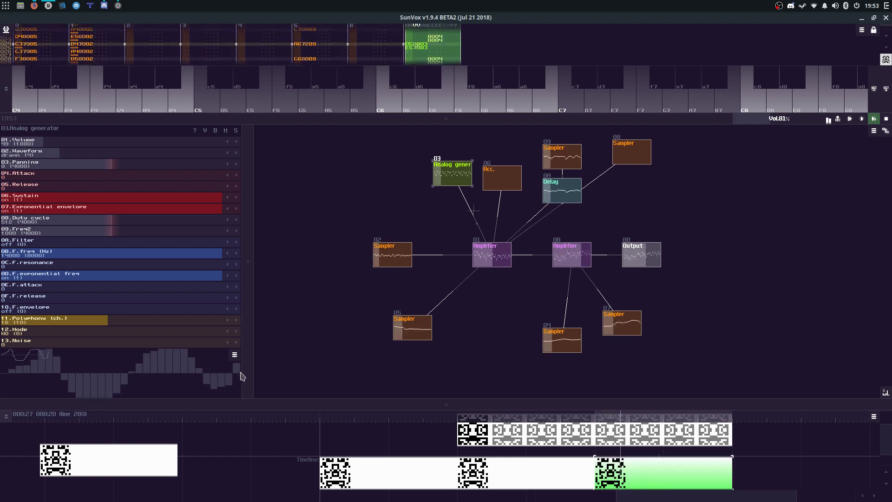
pyautogui.moveTo(285, 404); pyautogui.dragTo(398, 477)
pyautogui.moveTo(267, 367)
pyautogui.mouseDown()
pyautogui.moveTo(263, 472)
pyautogui.moveTo(261, 414)
pyautogui.moveTo(269, 404)
pyautogui.moveTo(265, 382)
pyautogui.moveTo(269, 464)
pyautogui.moveTo(256, 355)
pyautogui.mouseUp()
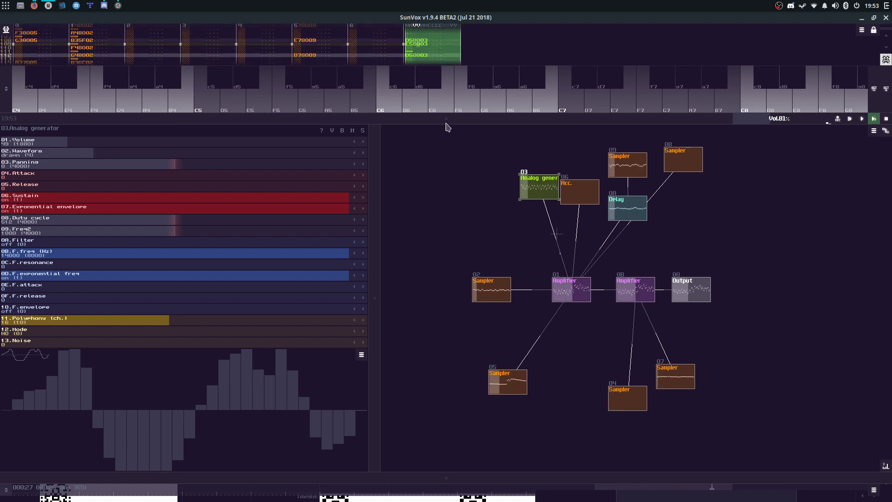
pyautogui.moveTo(446, 125); pyautogui.dragTo(452, 350)
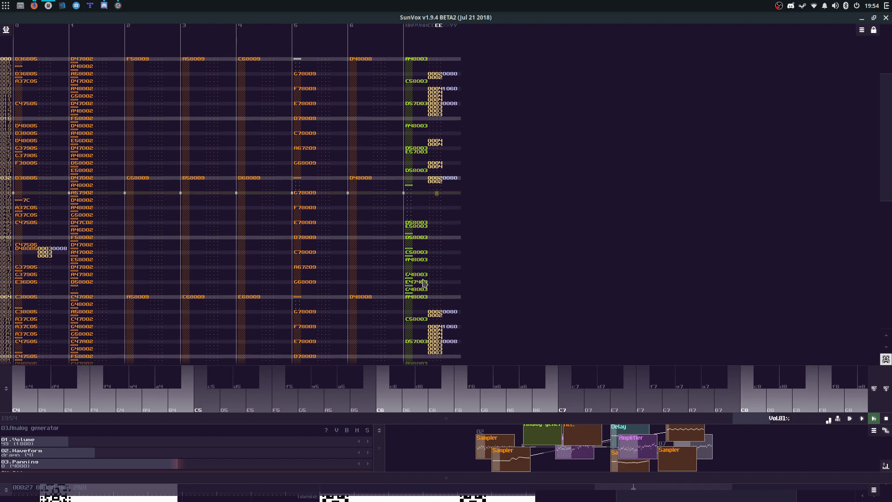
# Step: Open the second of the three adjoining patterns on the timeline for editing and play it
pyautogui.moveTo(589, 478); pyautogui.dragTo(581, 390)
pyautogui.click(550, 463)
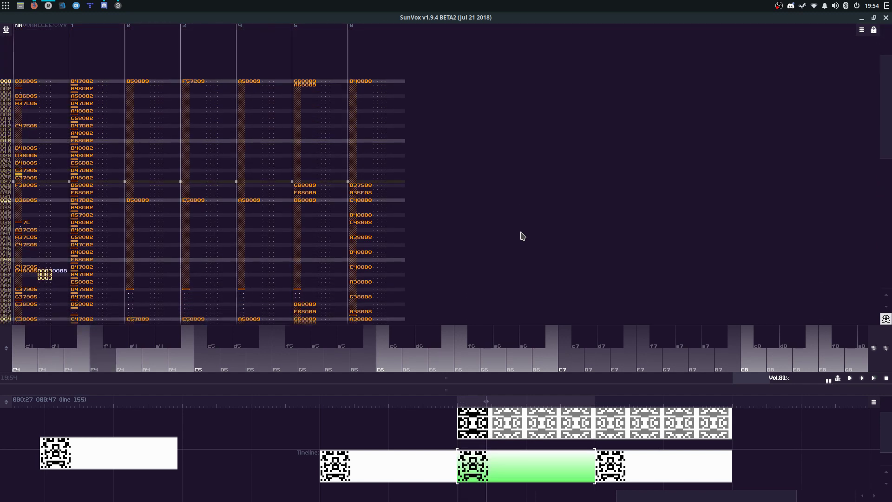
pyautogui.moveTo(551, 378); pyautogui.dragTo(547, 187)
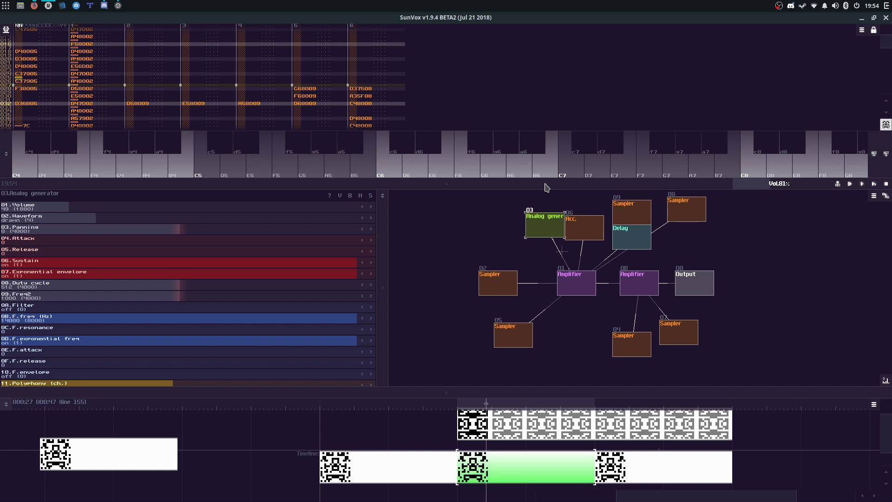
pyautogui.press('space')
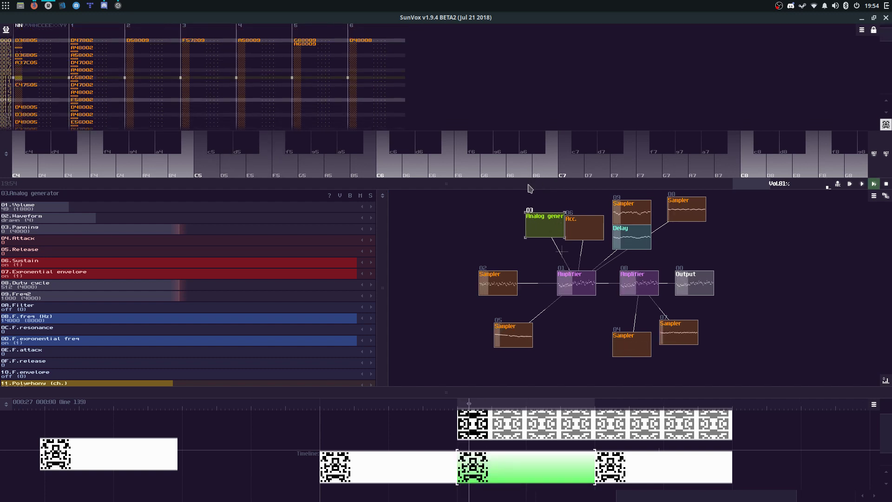
pyautogui.moveTo(530, 188); pyautogui.dragTo(532, 356)
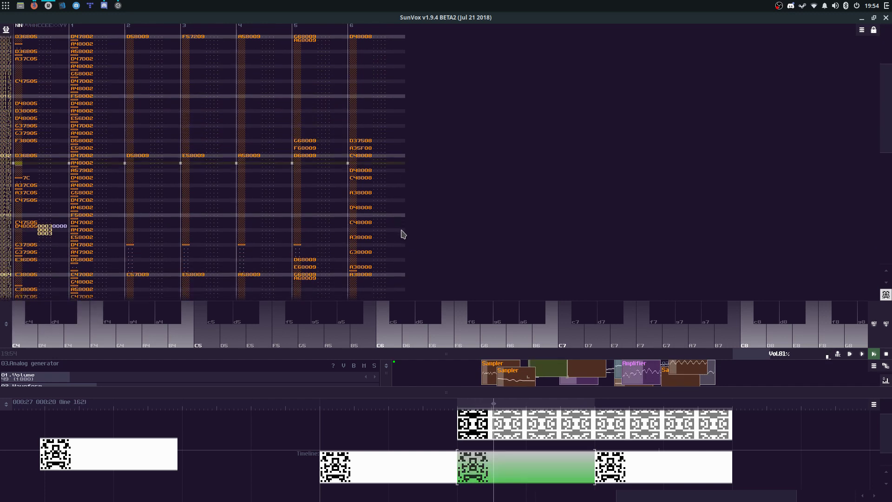
# Step: Increase the pattern to 8 tracks and record Analog generator notes F4, E4, D4, C4 and D4 on lines 12 to 28 of track 7
pyautogui.rightClick(432, 210)
pyautogui.click(471, 334)
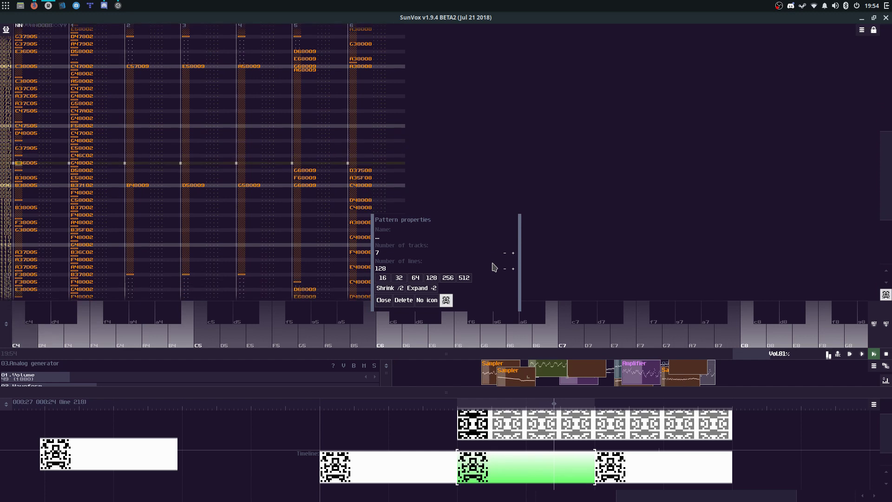
pyautogui.click(513, 254)
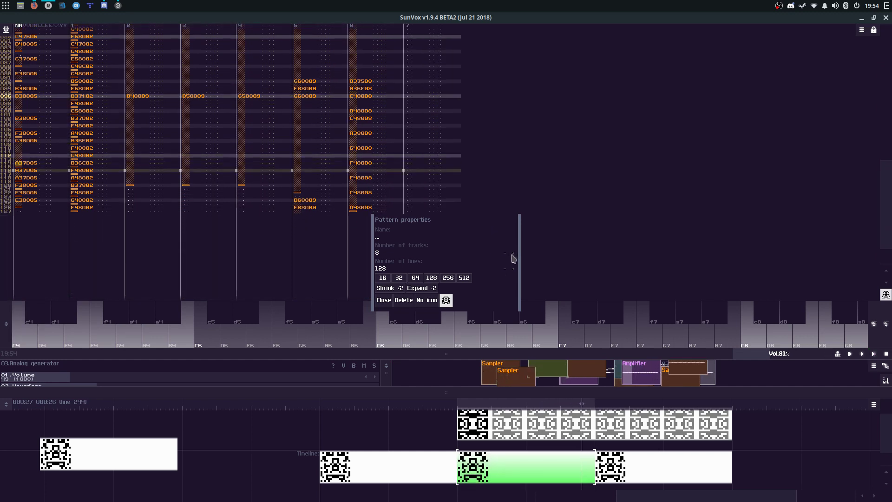
pyautogui.press('F11')
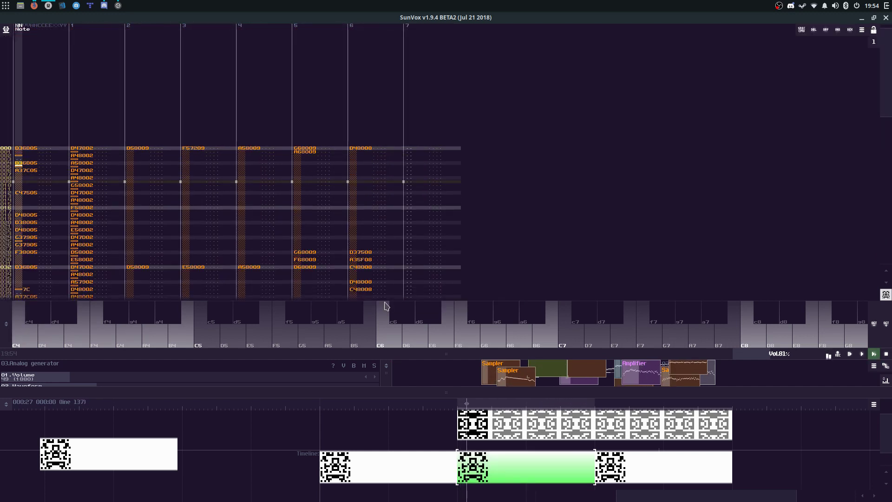
pyautogui.click(430, 196)
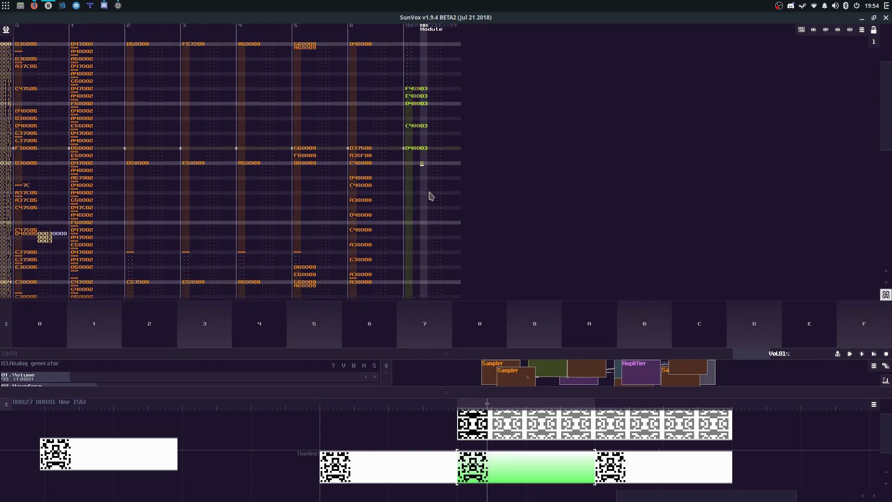
# Step: Enter the notes G3, A3 and F3 on lines 32, 33 and 34 of track 7
pyautogui.press('Up')
pyautogui.press('Up')
pyautogui.press('Down')
pyautogui.press('Up')
pyautogui.press('Left')
pyautogui.press('Up')
pyautogui.press('Up')
pyautogui.press('Left')
pyautogui.press('Left')
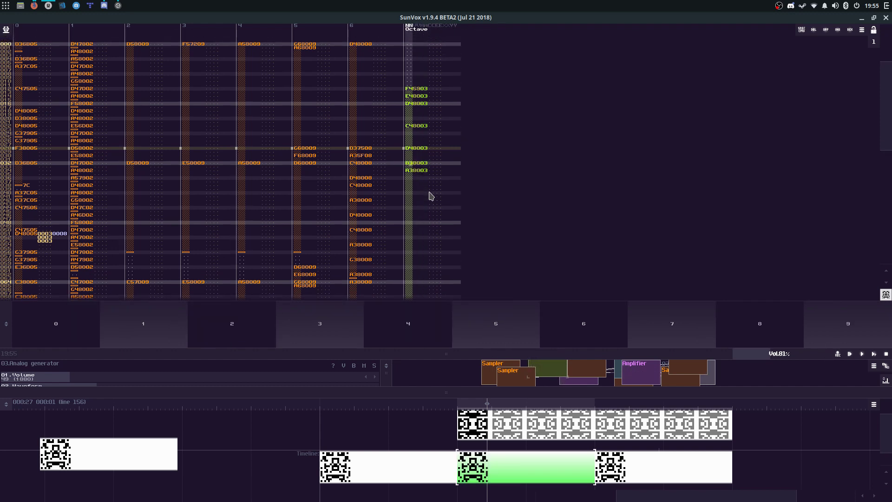
pyautogui.press('Down')
pyautogui.press('Up')
pyautogui.press('Up')
pyautogui.press('Up')
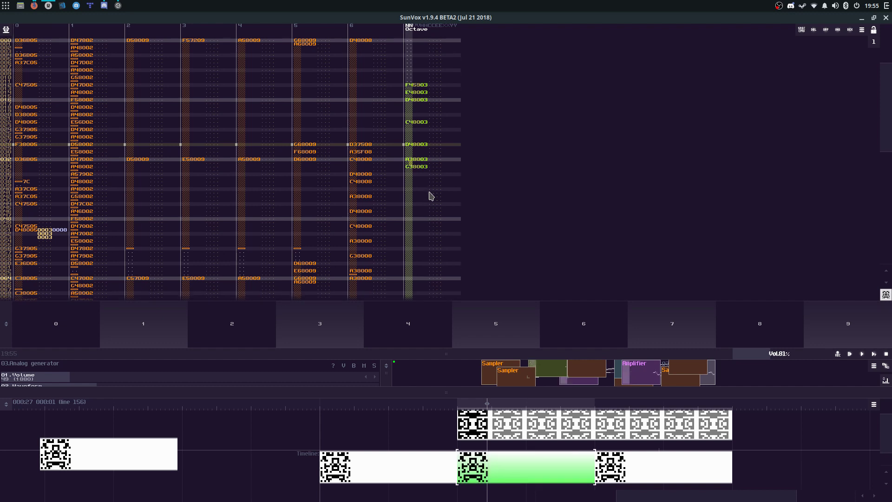
pyautogui.press('Down')
pyautogui.press('Up')
pyautogui.press('Up')
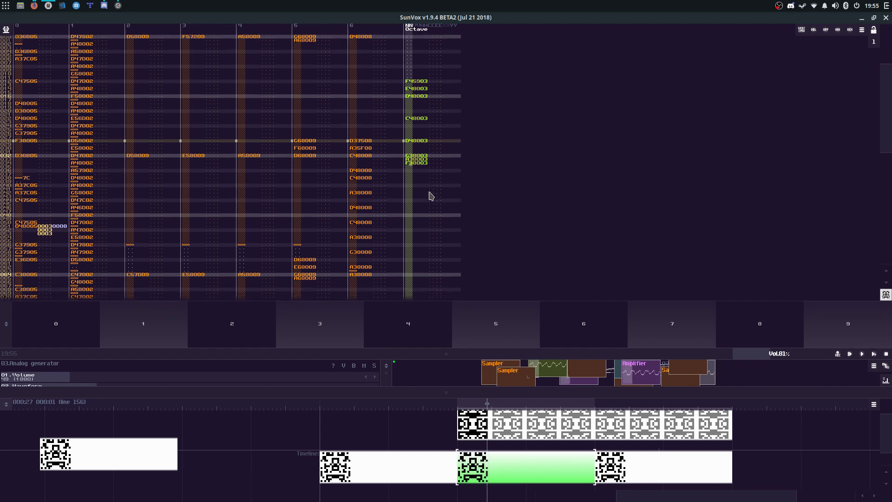
# Step: Move the F3 note of track 7 to line 36, put a note-off on line 38 and play the pattern
pyautogui.press('Up')
pyautogui.press('Up')
pyautogui.press('Delete')
pyautogui.press('Down')
pyautogui.press('v')
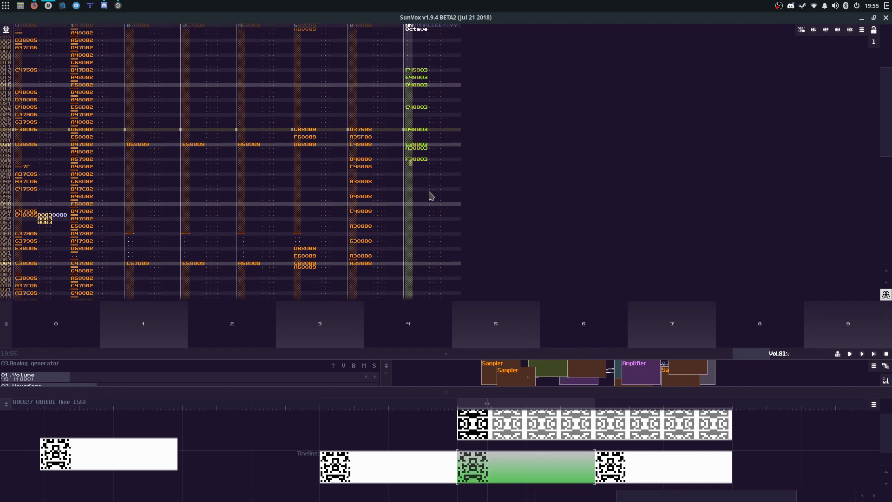
pyautogui.press('Up')
pyautogui.press('Down')
pyautogui.press('Down')
pyautogui.press('capslock')
pyautogui.press('space')
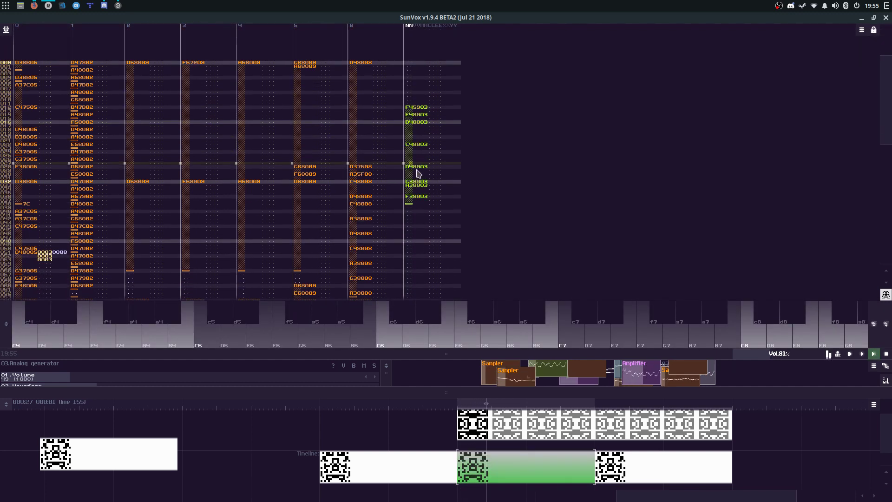
# Step: Shift the track 7 notes from the C4 on line 22 onward down by two lines
pyautogui.click(422, 164)
pyautogui.click(425, 138)
pyautogui.press('Insert')
pyautogui.press('Insert')
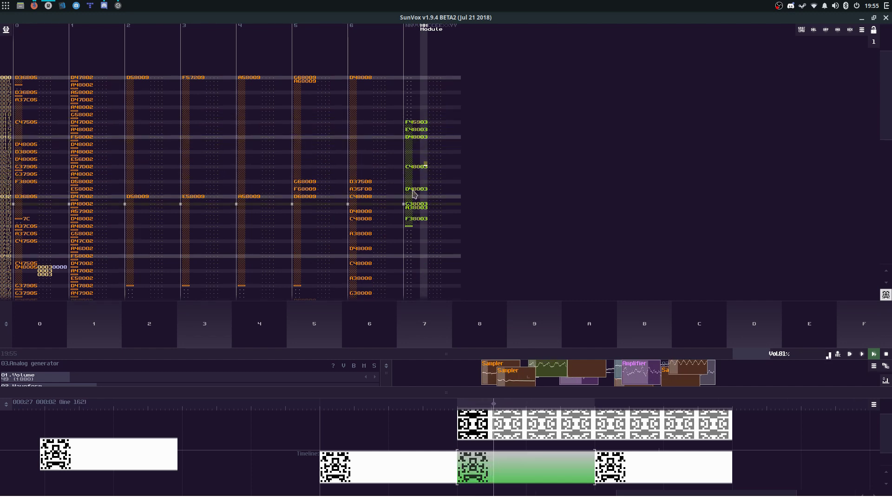
# Step: Pull the F3 note and its note-off in track 7 up two lines, to lines 36 and 38
pyautogui.click(417, 216)
pyautogui.press('Down')
pyautogui.press('BackSpace')
pyautogui.press('BackSpace')
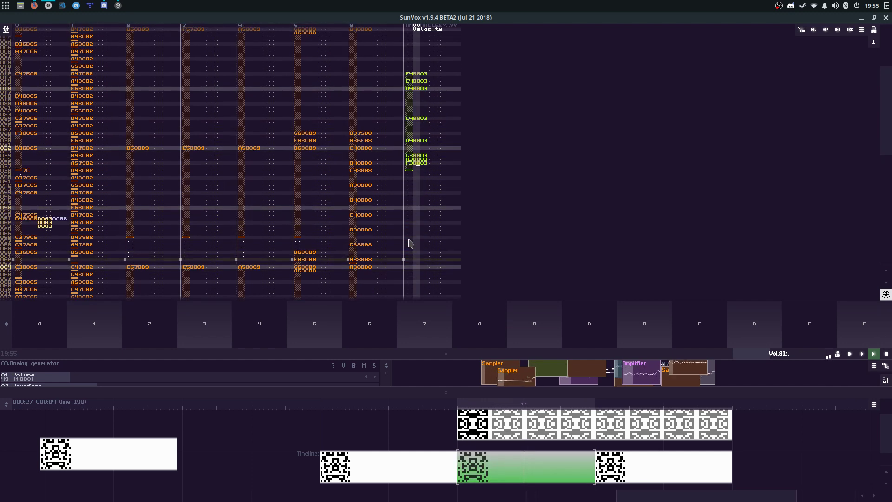
# Step: Change track 7's line 36 note to G3 with a note-off on line 44, and add effect 04 with parameter 1040 across lines 20 to 23
pyautogui.press('space')
pyautogui.press('F10')
pyautogui.press('space')
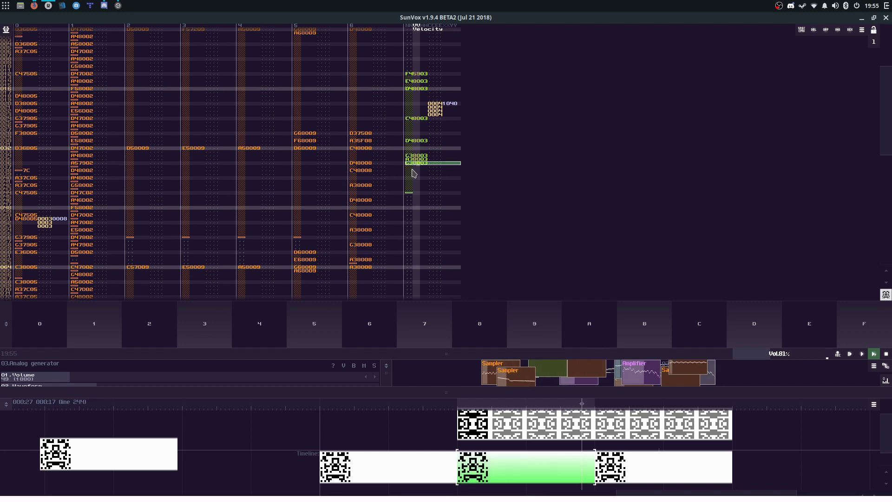
# Step: Add effect 03 with parameter 0100 to the A3 note on line 35 of track 7
pyautogui.click(437, 160)
pyautogui.write('3')
pyautogui.press('Up')
pyautogui.press('Right')
pyautogui.write('1')
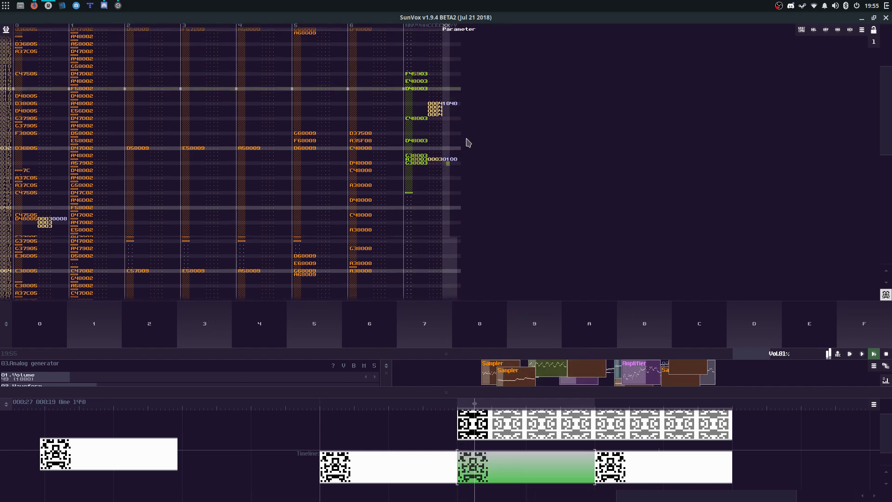
pyautogui.press('Up')
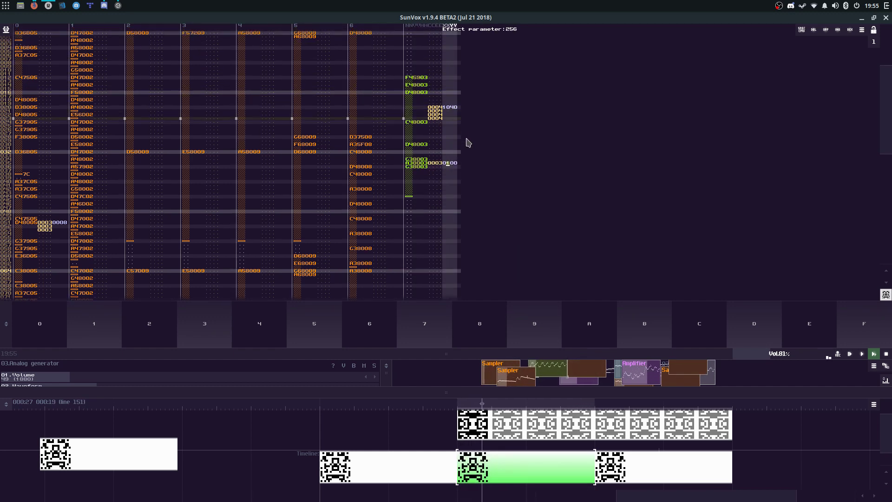
# Step: Put a note-off on line 32 of track 7 and add effect 04 on lines 40 to 43
pyautogui.click(411, 155)
pyautogui.press('Up')
pyautogui.press('capslock')
pyautogui.click(440, 186)
pyautogui.write('4444')
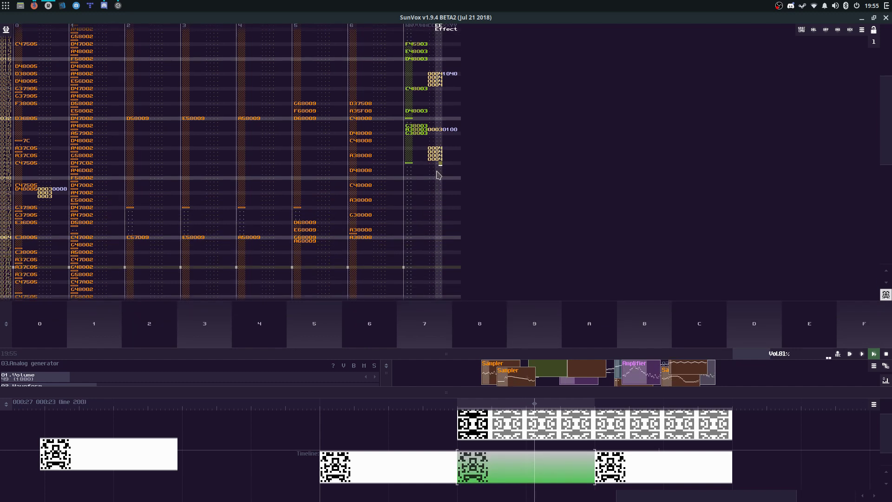
# Step: Copy the first 64 lines of the track 7 lead, paste them at line 64 and play the pattern
pyautogui.scroll(11, 432, 92)
pyautogui.moveTo(431, 73); pyautogui.dragTo(421, 243)
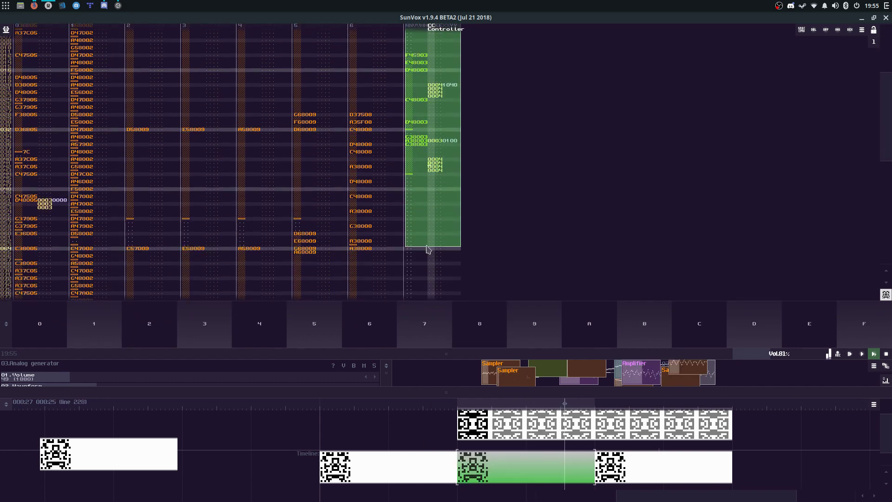
pyautogui.hotkey('ctrl', 'c')
pyautogui.hotkey('ctrl', 'v')
pyautogui.press('space')
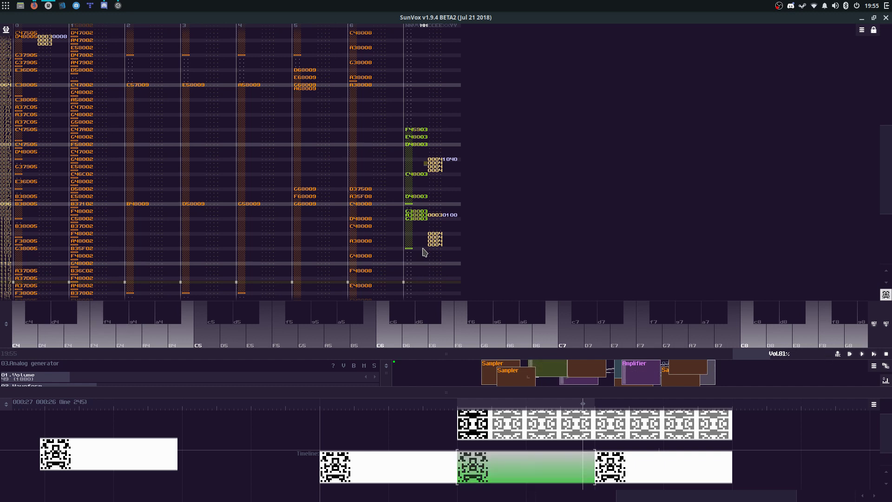
# Step: Change the pasted track 7 notes on lines 98, 99 and 100 to F4, G4 and D4
pyautogui.click(423, 250)
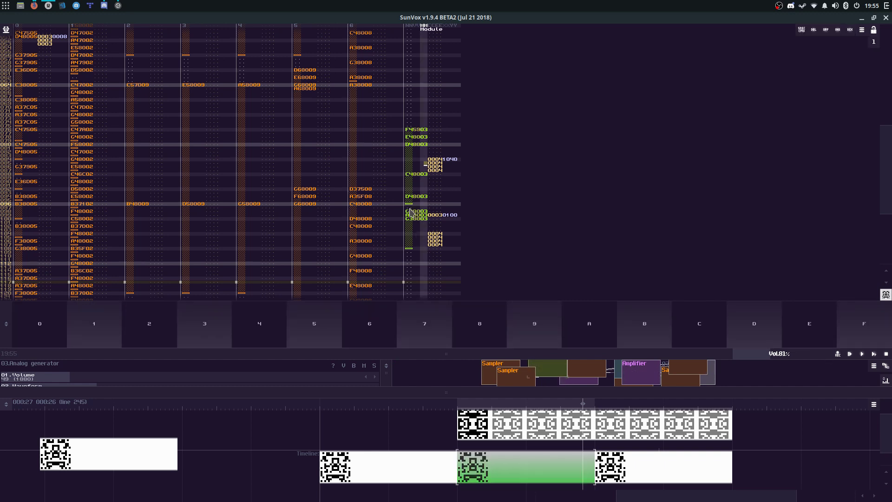
pyautogui.click(411, 213)
pyautogui.press('Down')
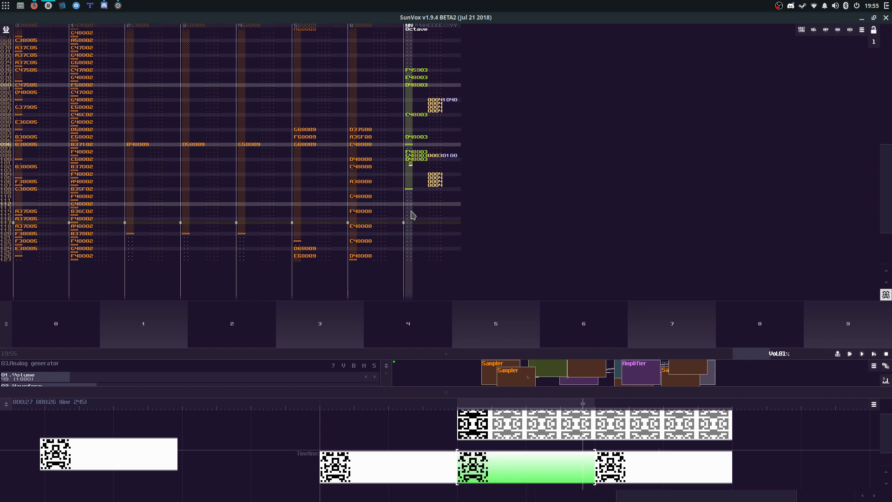
# Step: Delete the D4 note on line 100 of track 7 and listen to the pattern
pyautogui.press('space')
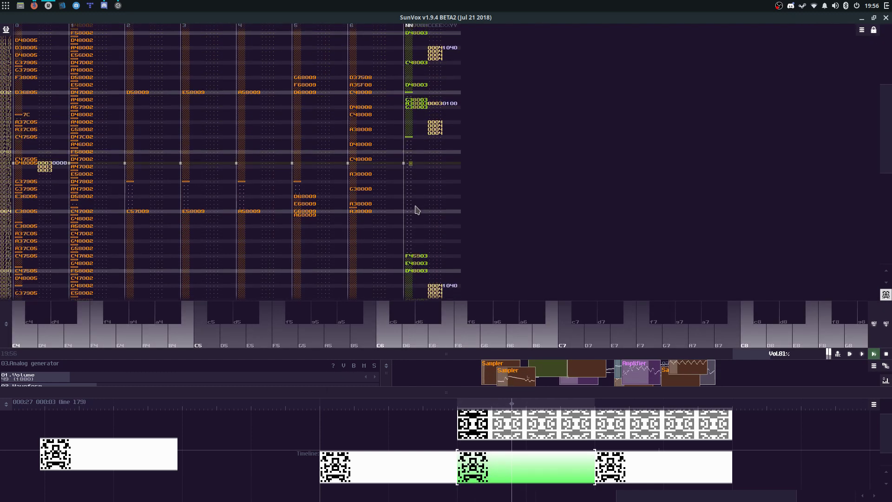
pyautogui.press('space')
pyautogui.press('space')
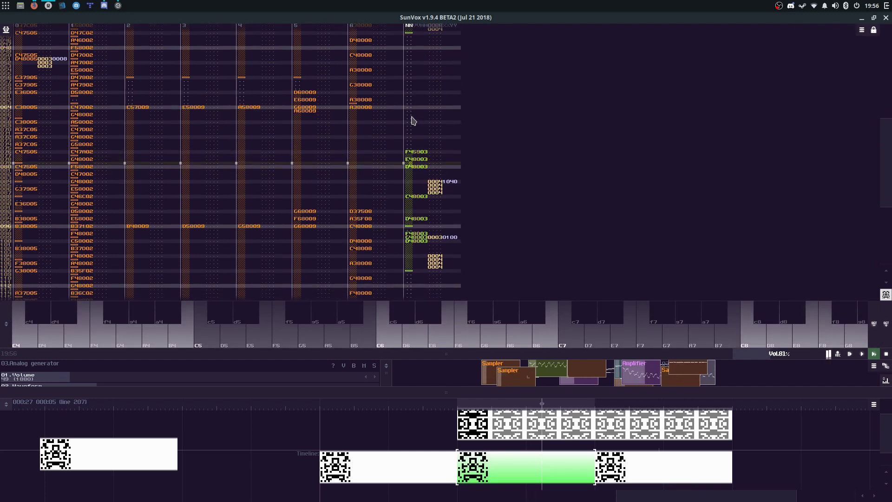
pyautogui.press('space')
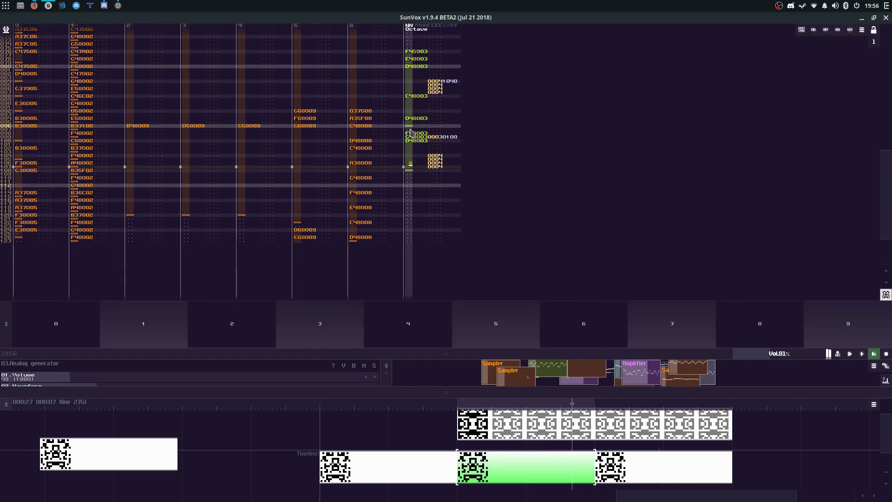
pyautogui.click(420, 147)
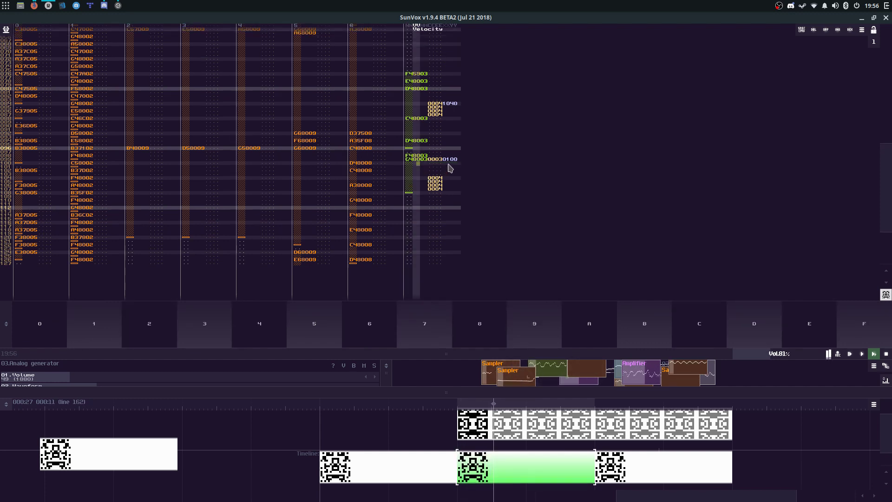
pyautogui.press('space')
pyautogui.press('space')
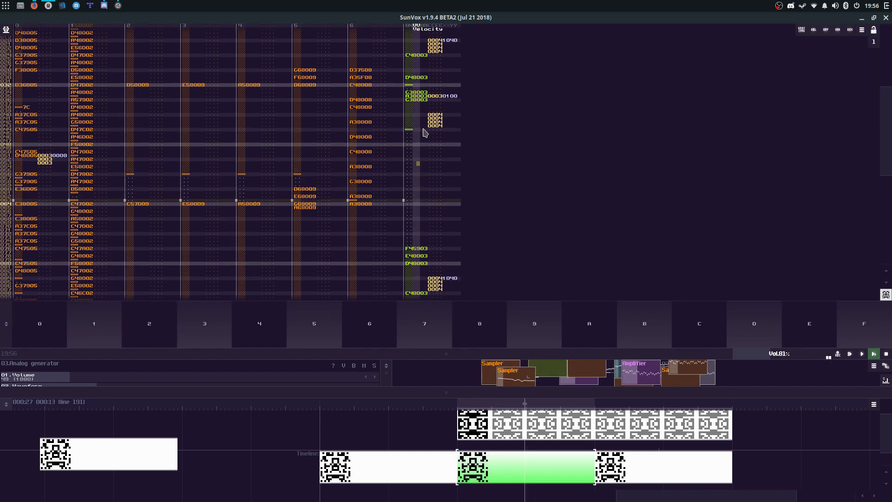
# Step: Extend the effect 04 run of the first track 7 phrase through line 48 and put a note-off on line 48
pyautogui.click(423, 130)
pyautogui.click(441, 162)
pyautogui.write('44444')
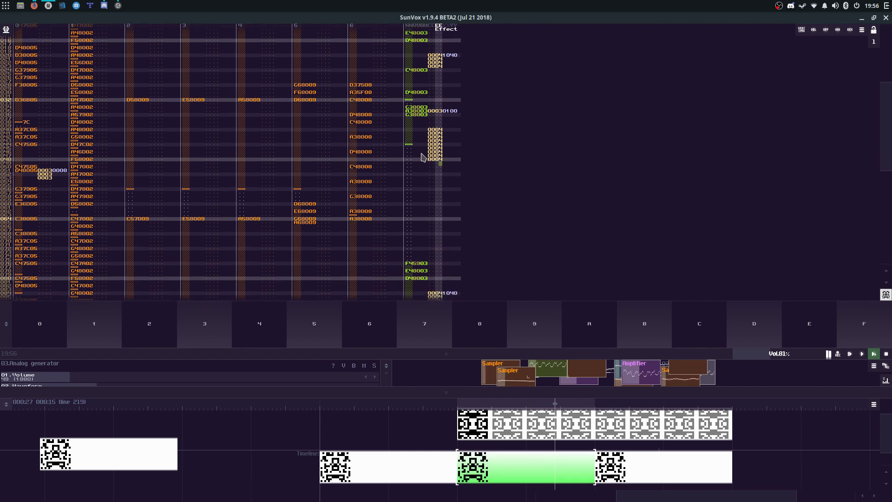
pyautogui.click(414, 159)
pyautogui.press('Up')
pyautogui.press('Up')
pyautogui.press('Up')
pyautogui.press('Left')
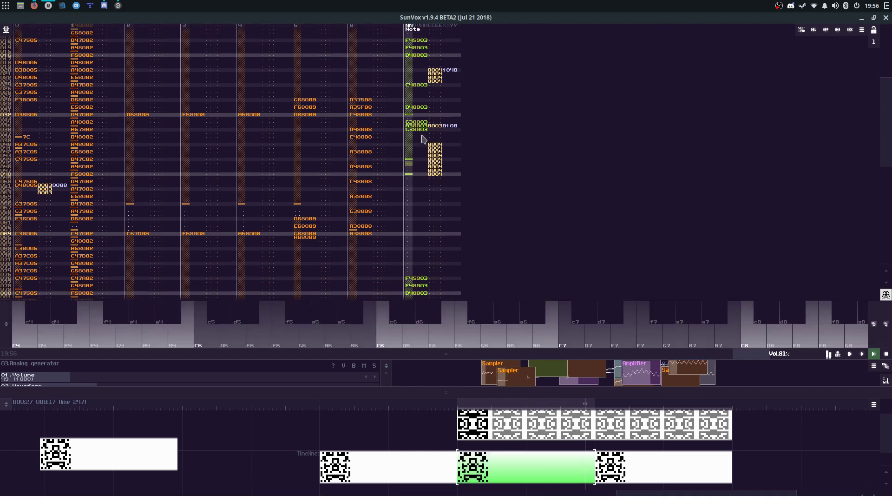
# Step: Extend effect 04 in the second track 7 phrase to line 111 with the note-off on line 112, and save over glowing.sunvox
pyautogui.press('space')
pyautogui.moveTo(423, 89); pyautogui.dragTo(422, 94)
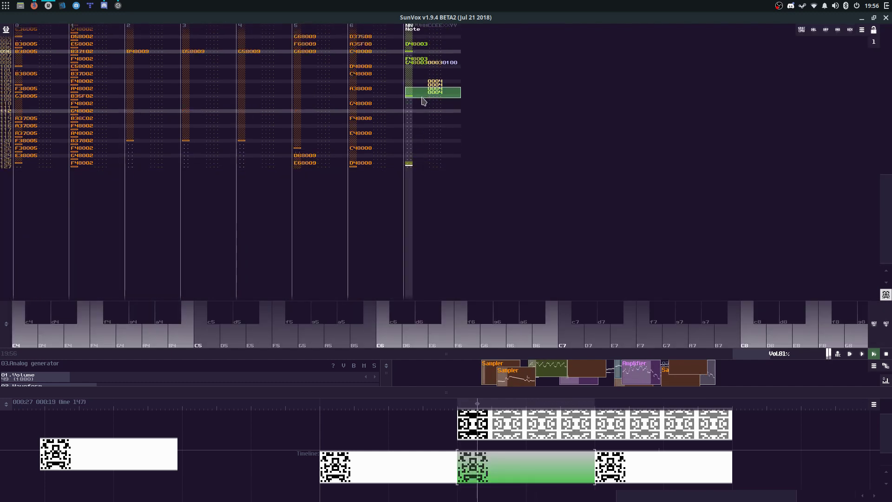
pyautogui.click(423, 101)
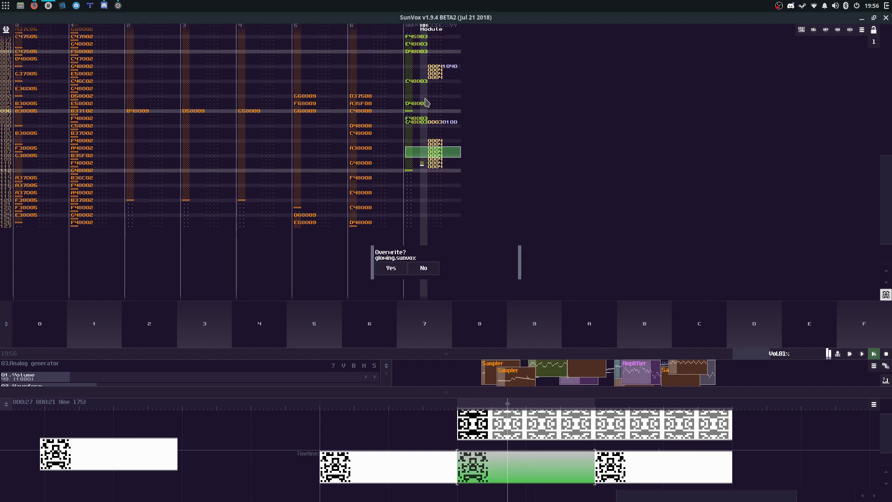
pyautogui.press('Return')
pyautogui.press('space')
pyautogui.press('space')
# Step: Lengthen effect 04 in the first track 7 phrase to line 50 with the note-off on line 51, and save over glowing.sunvox
pyautogui.click(420, 131)
pyautogui.press('Down')
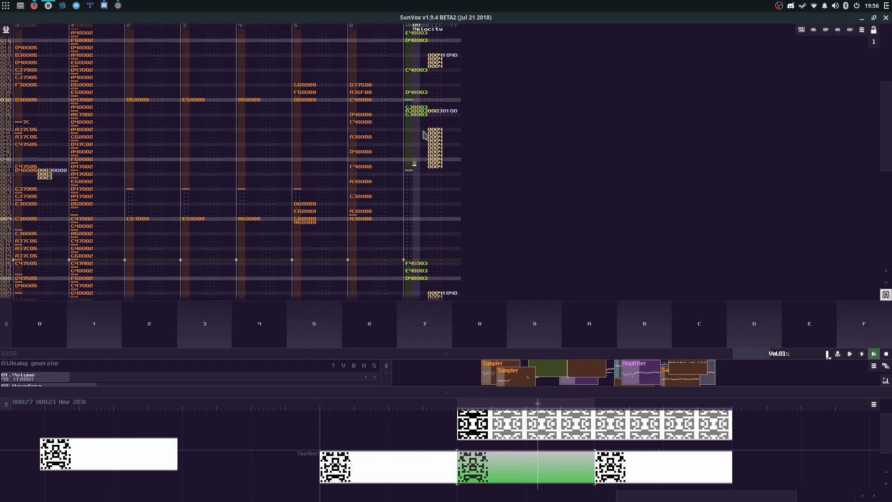
pyautogui.hotkey('ctrl', 's')
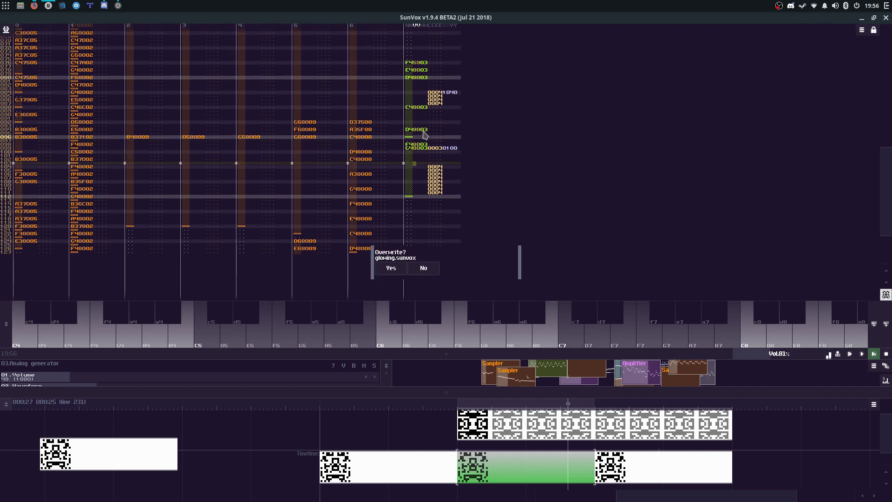
pyautogui.press('Return')
# Step: Lengthen effect 04 in the second track 7 phrase to line 113 with the note-off on line 114
pyautogui.click(431, 160)
pyautogui.hotkey('ctrl', 'v')
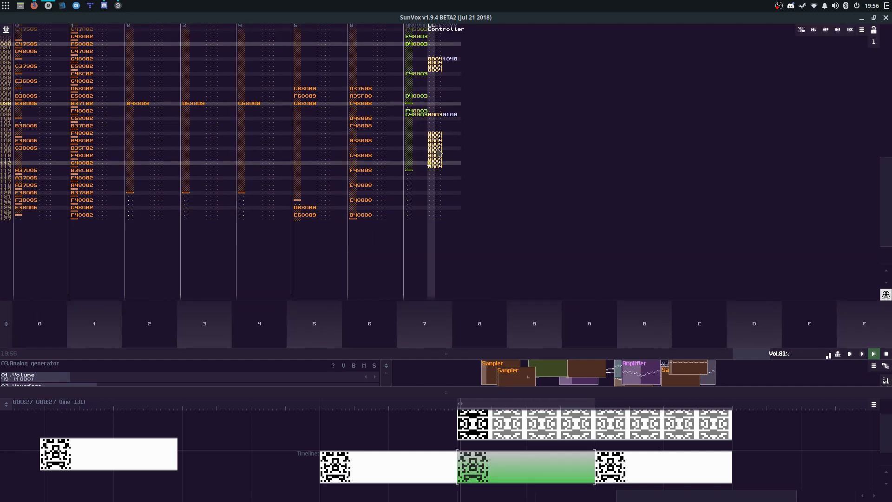
# Step: Extend effect 04 in the first track 7 phrase through line 55, with the note-off on line 56
pyautogui.press('Down')
pyautogui.press('Down')
pyautogui.hotkey('ctrl', 'v')
pyautogui.press('Down')
pyautogui.press('Down')
pyautogui.hotkey('ctrl', 'v')
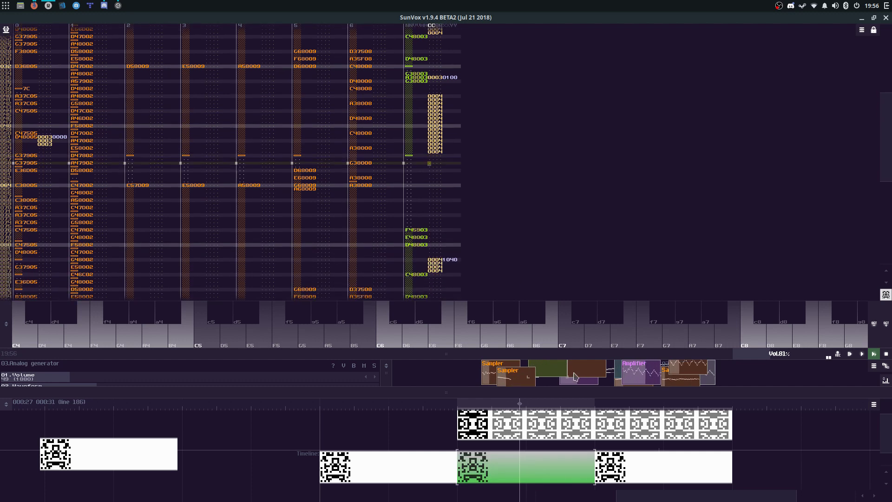
# Step: Increase the pattern's number of tracks to 9
pyautogui.rightClick(470, 109)
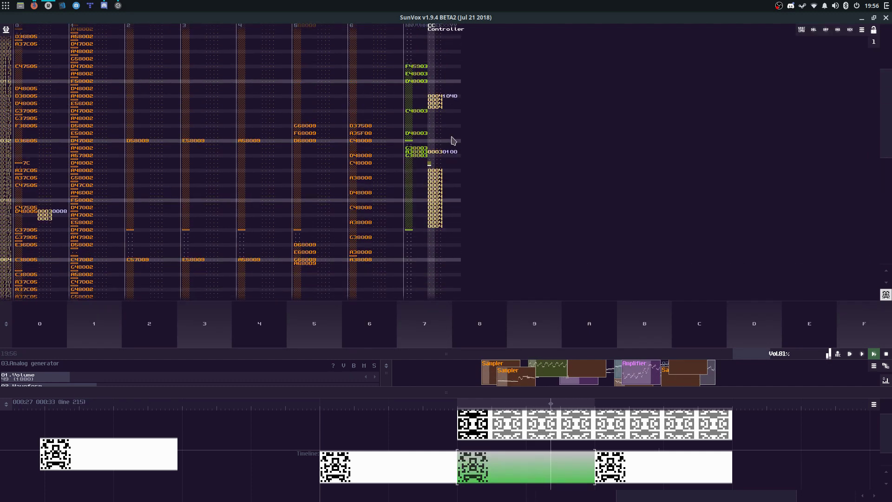
pyautogui.rightClick(450, 140)
pyautogui.click(494, 268)
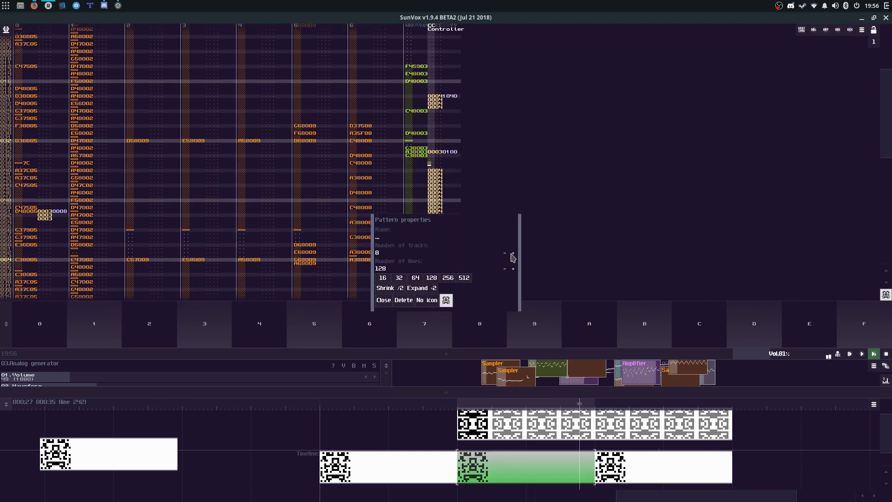
pyautogui.click(513, 253)
pyautogui.click(386, 301)
pyautogui.press('space')
# Step: Select all of track 7 and transpose it by -12
pyautogui.doubleClick(440, 218)
pyautogui.rightClick(440, 217)
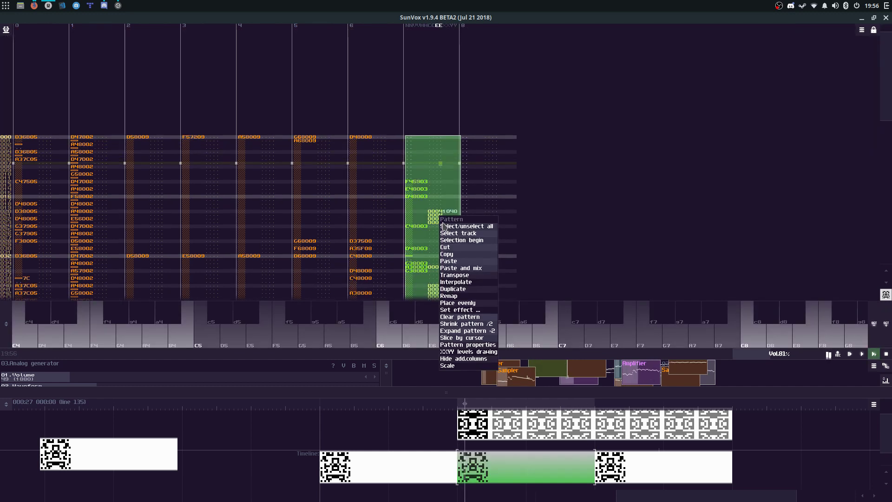
pyautogui.click(445, 275)
pyautogui.click(400, 266)
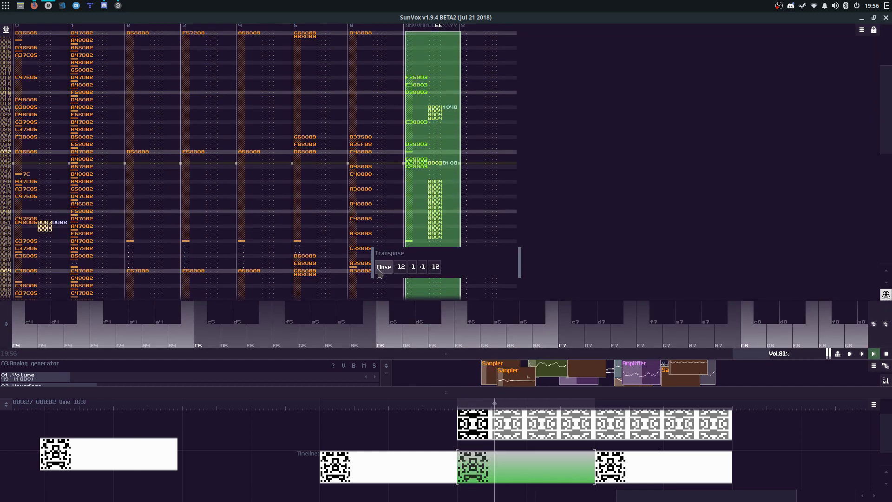
pyautogui.click(384, 266)
# Step: Enter previous-track commands (◄◄) on lines 48 to 55 of track 8
pyautogui.click(467, 135)
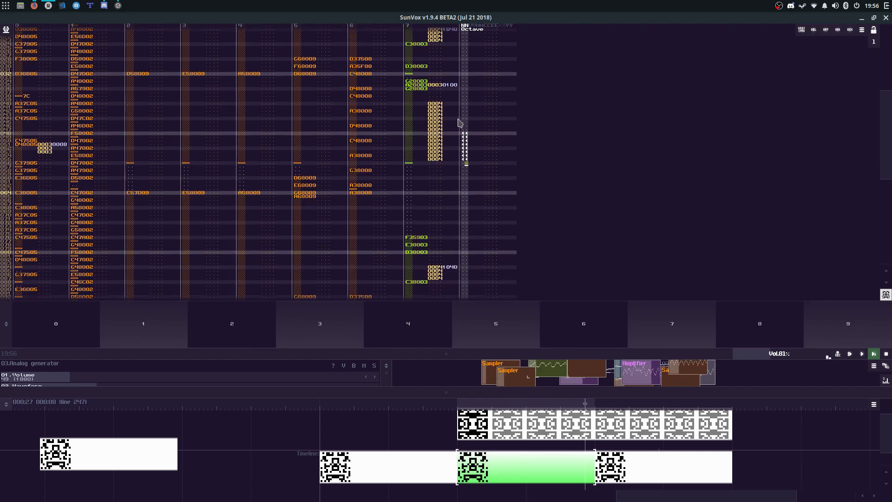
pyautogui.rightClick(477, 141)
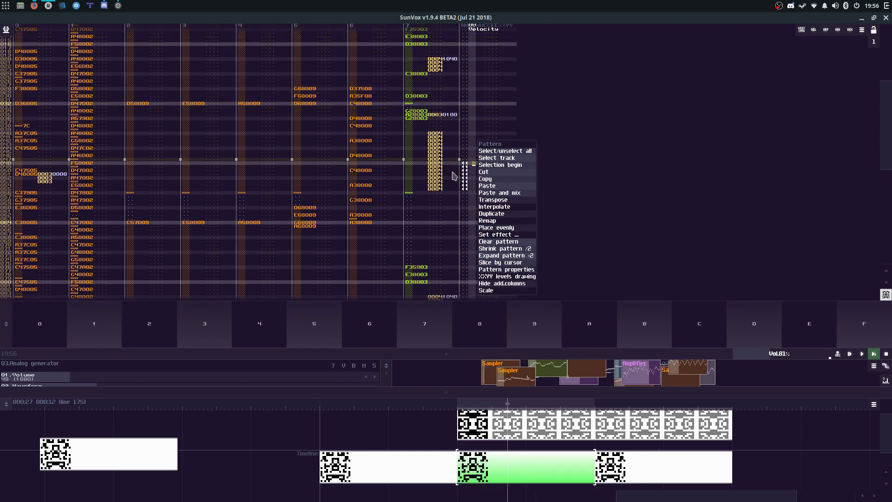
pyautogui.click(466, 161)
pyautogui.click(467, 163)
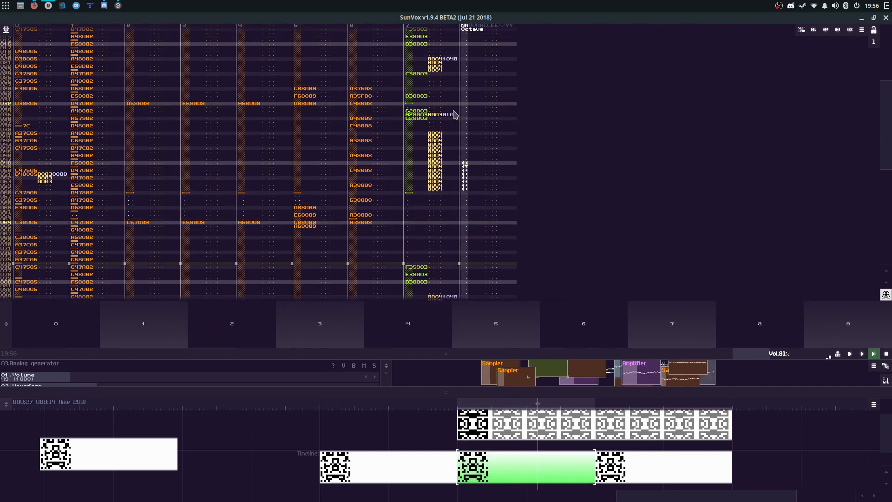
# Step: Try the vibrato parameters 0840 and 0A40 on line 20 of track 7
pyautogui.click(454, 60)
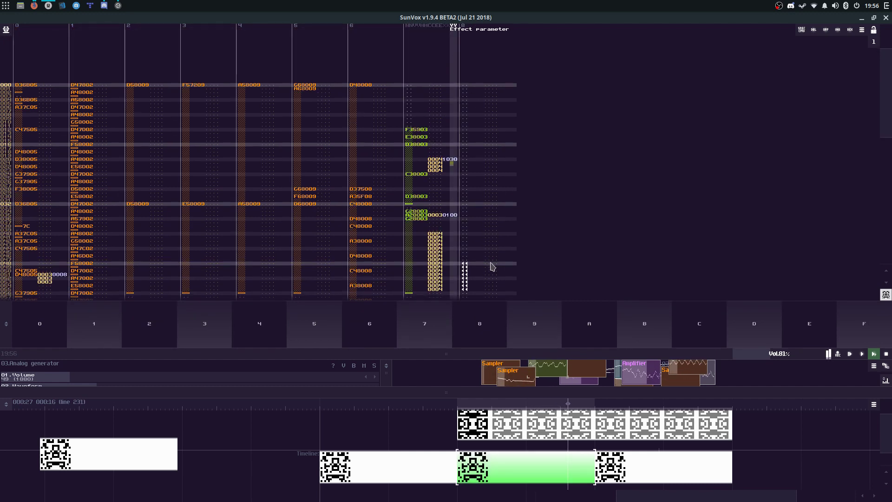
pyautogui.click(493, 267)
pyautogui.click(436, 120)
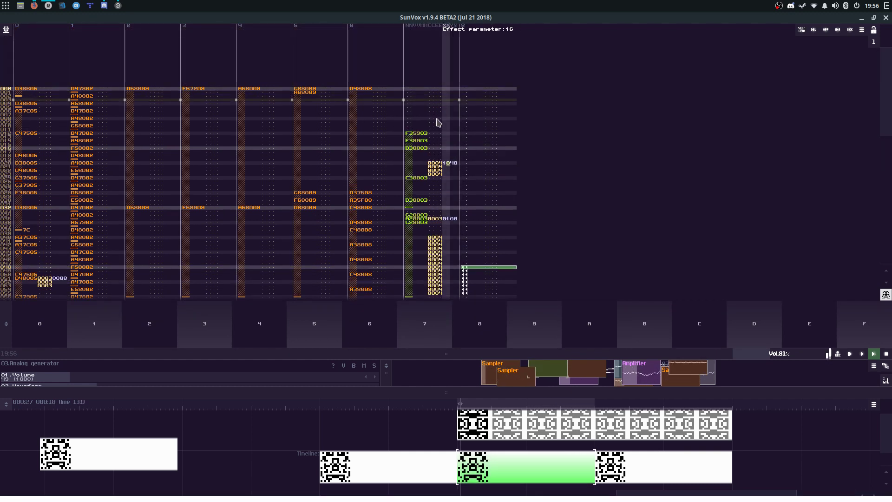
pyautogui.write('08')
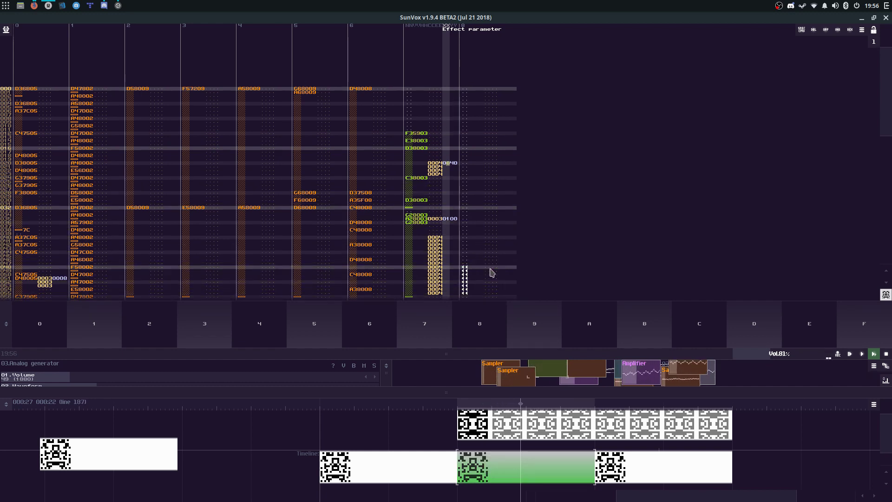
pyautogui.rightClick(492, 268)
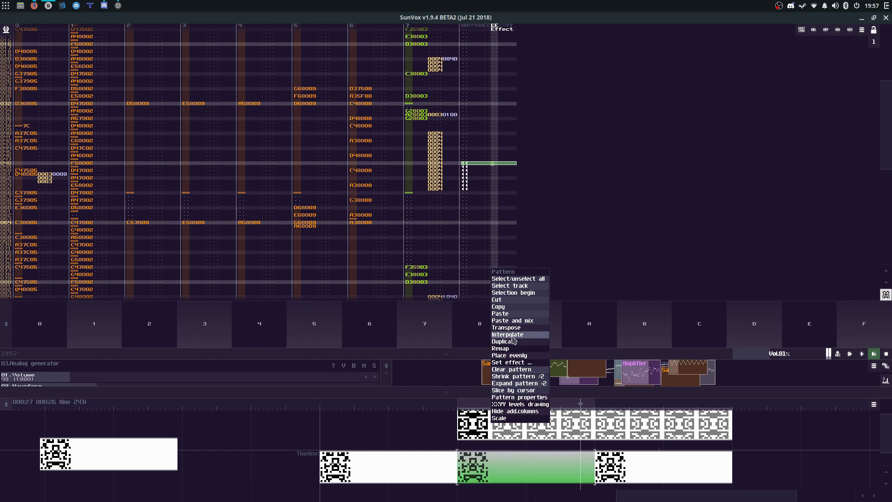
pyautogui.click(511, 362)
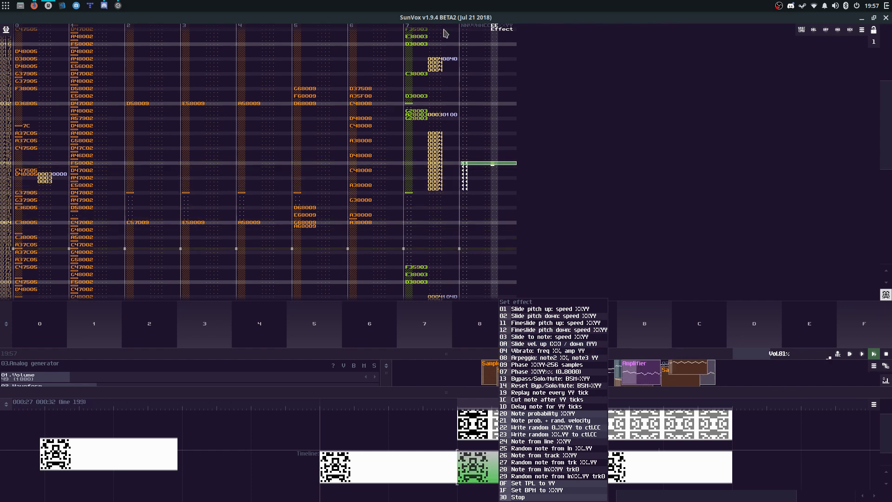
pyautogui.click(511, 343)
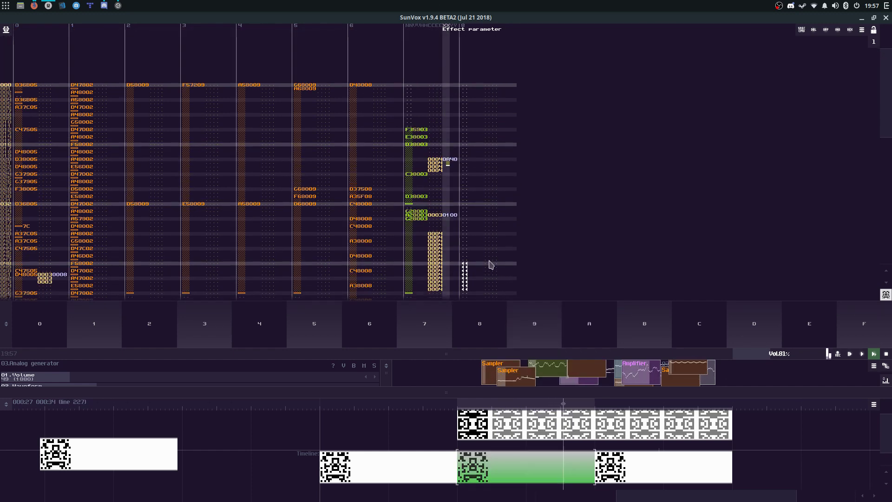
# Step: Set effect 0A, Slide vel. up/down, on line 48 of track 8 and go to its parameter
pyautogui.rightClick(488, 164)
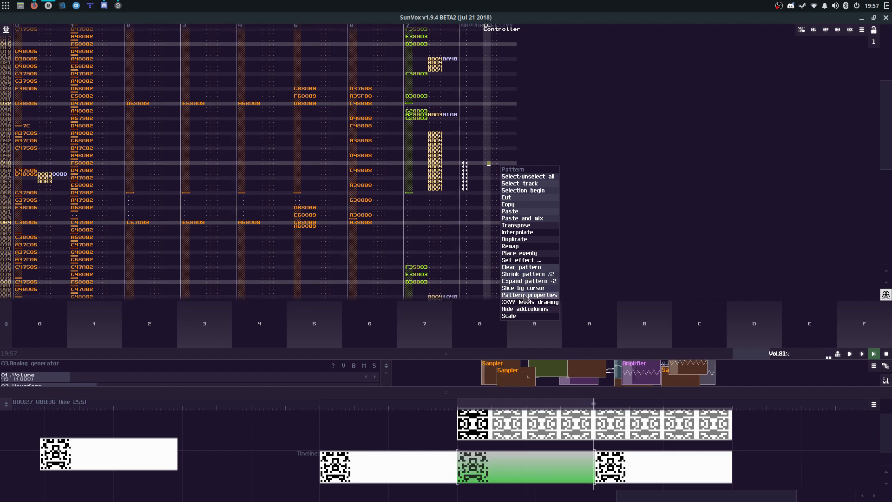
pyautogui.click(520, 260)
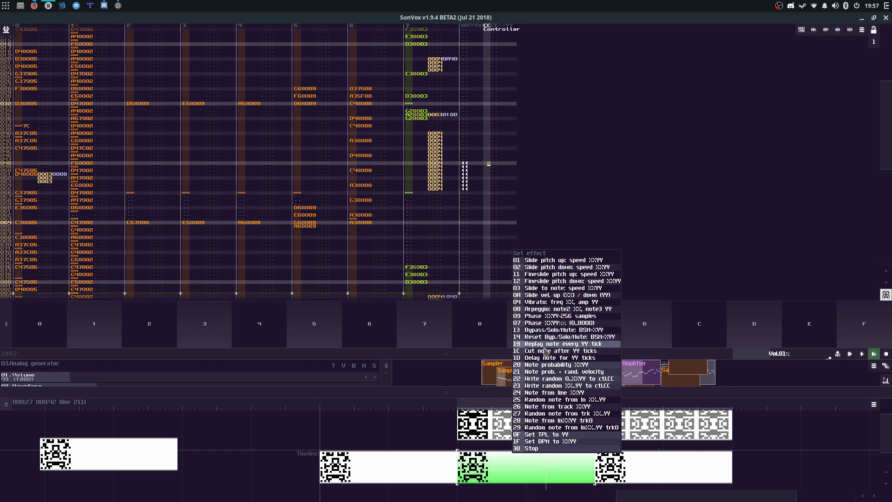
pyautogui.click(561, 295)
pyautogui.press('Right')
pyautogui.press('Right')
pyautogui.press('Right')
pyautogui.press('Right')
pyautogui.press('Right')
pyautogui.press('Right')
pyautogui.press('Right')
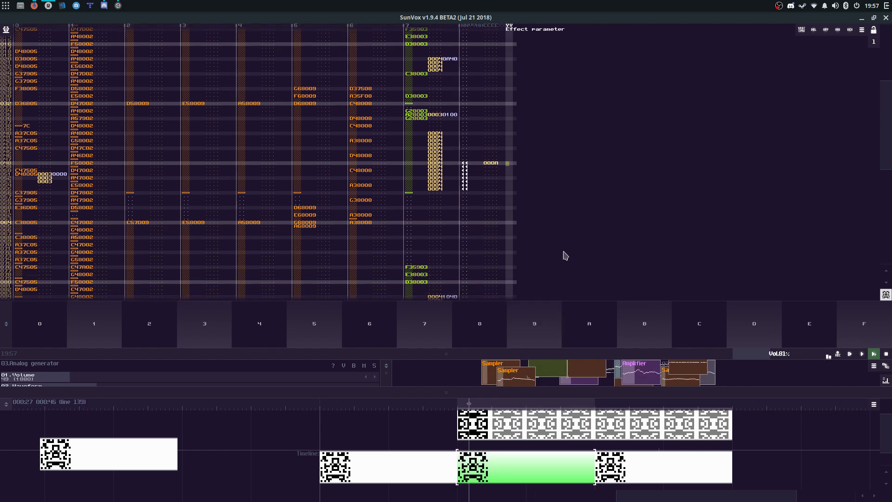
pyautogui.write('10')
pyautogui.hotkey('ctrl', 'z')
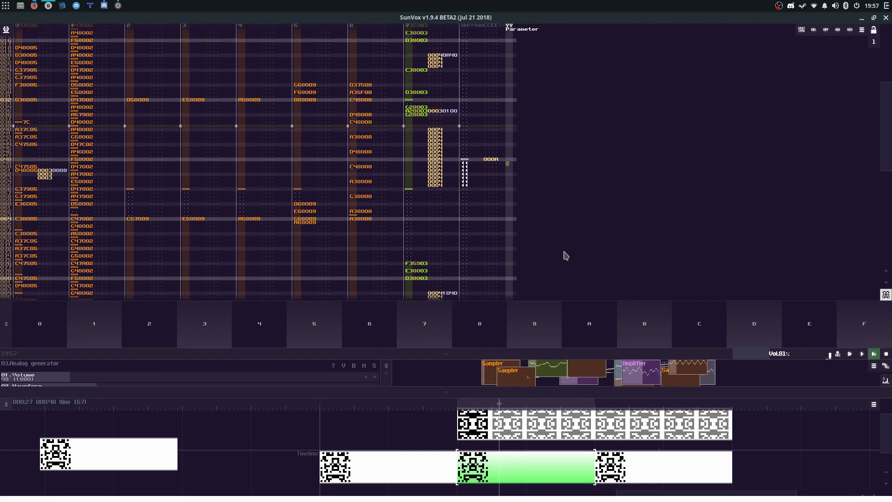
pyautogui.hotkey('ctrl', 'z')
pyautogui.press('Left')
pyautogui.write('1')
pyautogui.hotkey('ctrl', 'z')
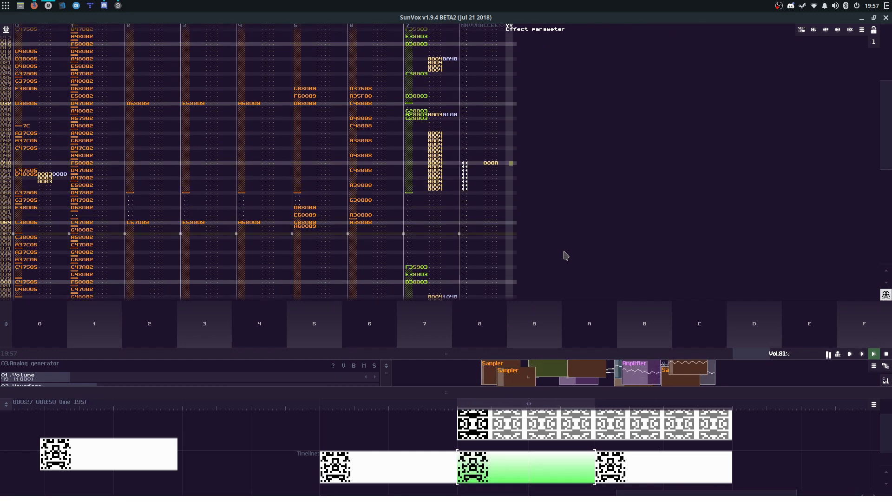
# Step: Set the velocity slide parameter on line 48 of track 8 to 000A and copy the effect down through line 55
pyautogui.press('Right')
pyautogui.write('a')
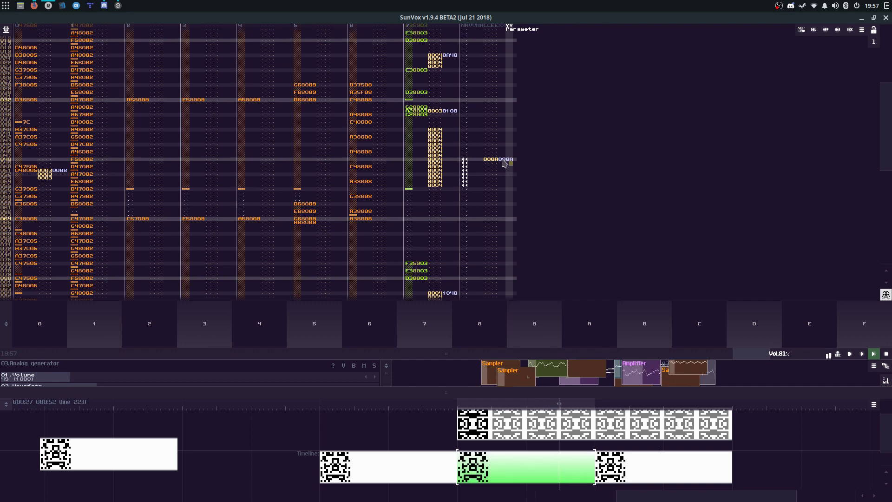
pyautogui.hotkey('ctrl', 'c')
pyautogui.click(498, 167)
pyautogui.hotkey('ctrl', 'v')
pyautogui.hotkey('ctrl', 'v')
pyautogui.hotkey('ctrl', 'v')
pyautogui.hotkey('ctrl', 'v')
pyautogui.hotkey('ctrl', 'v')
pyautogui.hotkey('ctrl', 'v')
pyautogui.hotkey('ctrl', 'v')
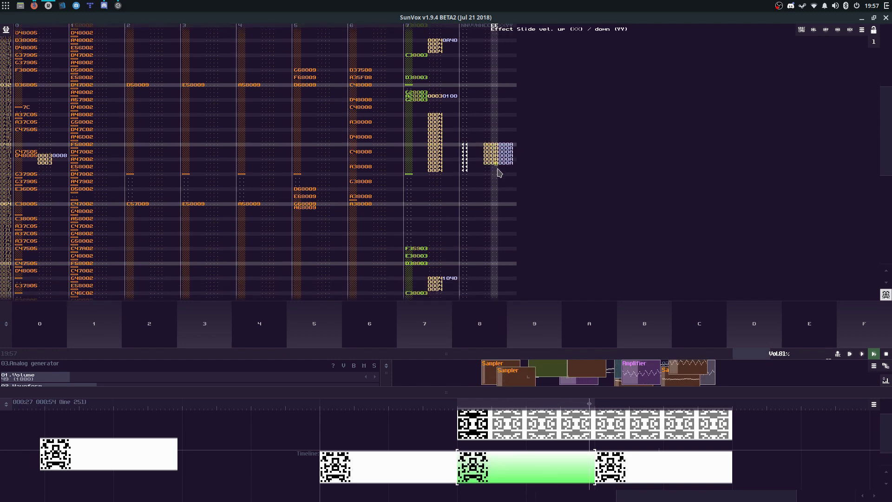
# Step: Try 0140 as the vibrato parameter on line 20 of track 7 and restore it to 1040
pyautogui.scroll(10, 464, 179)
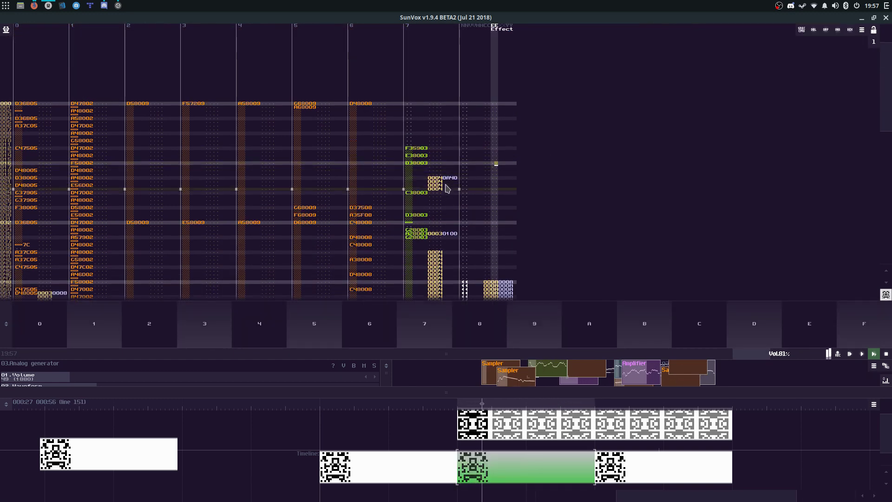
pyautogui.click(453, 181)
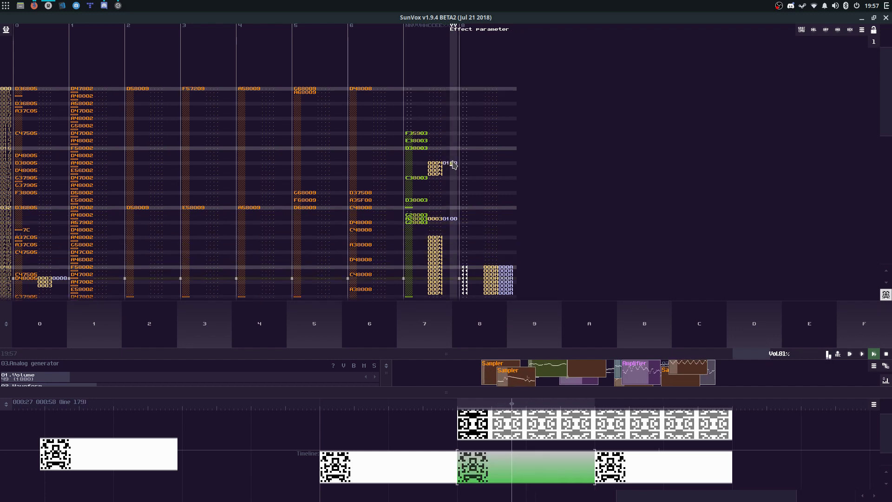
pyautogui.press('Return')
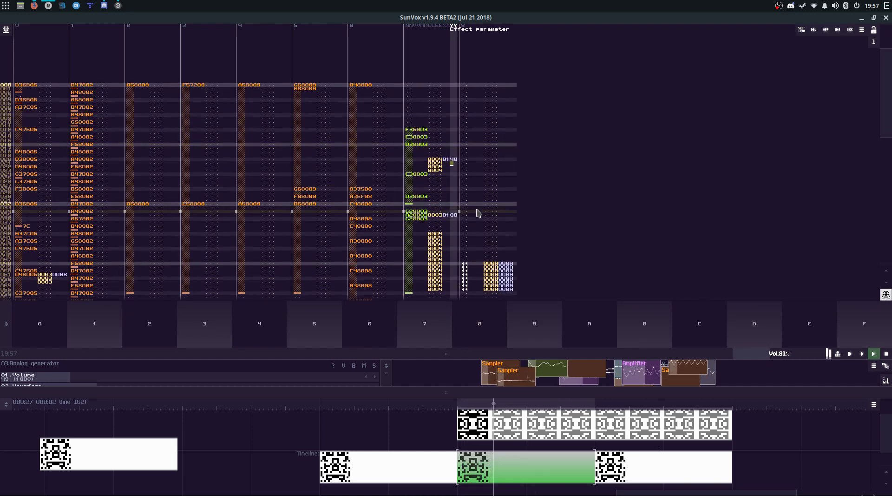
pyautogui.press('Up')
pyautogui.press('Left')
pyautogui.press('Left')
pyautogui.write('1')
pyautogui.press('Up')
pyautogui.press('Right')
pyautogui.write('9')
pyautogui.press('Up')
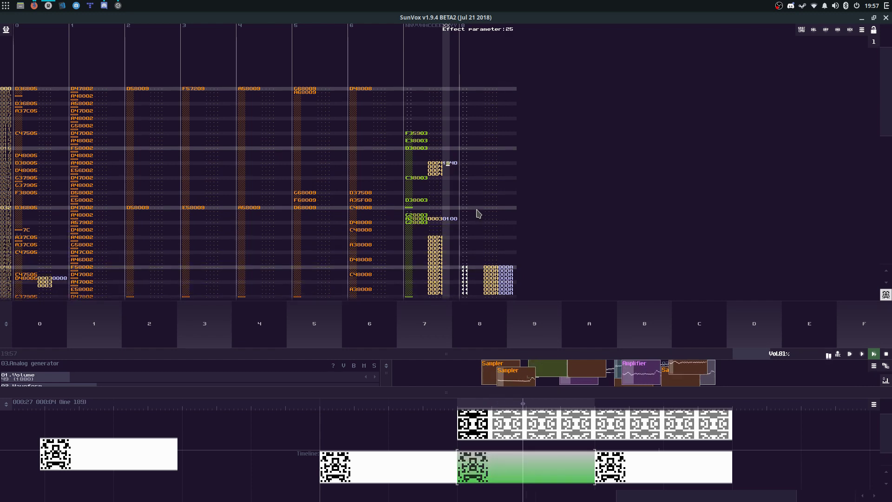
# Step: Clear the slide effect 03 from line 35 of track 7
pyautogui.press('Down')
pyautogui.press('Down')
pyautogui.press('Down')
pyautogui.press('Down')
pyautogui.press('Down')
pyautogui.press('Down')
pyautogui.press('Down')
pyautogui.press('Down')
pyautogui.press('Down')
pyautogui.press('Down')
pyautogui.press('Left')
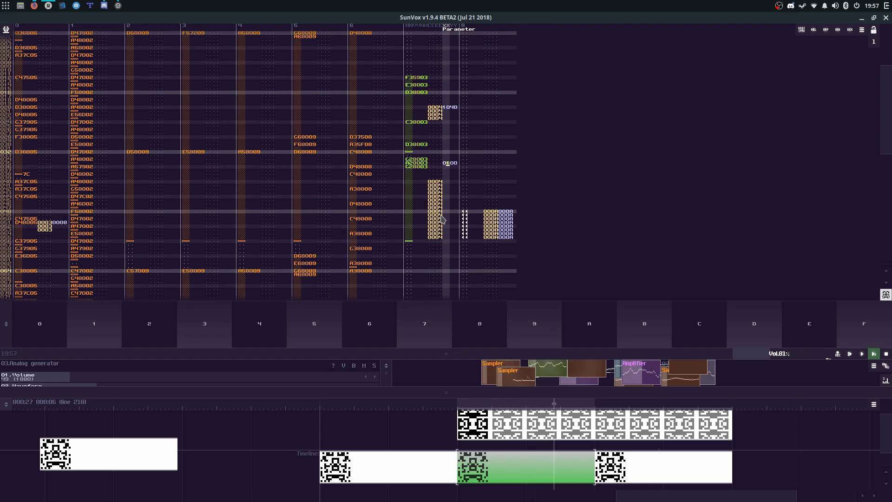
# Step: Simplify the track 7 ornament to A2 on line 34, a note-off on line 35 and G2 on line 36
pyautogui.press('Down')
pyautogui.press('Down')
pyautogui.press('Down')
pyautogui.press('Down')
pyautogui.press('Down')
pyautogui.press('Left')
pyautogui.press('Left')
pyautogui.press('Left')
pyautogui.press('Up')
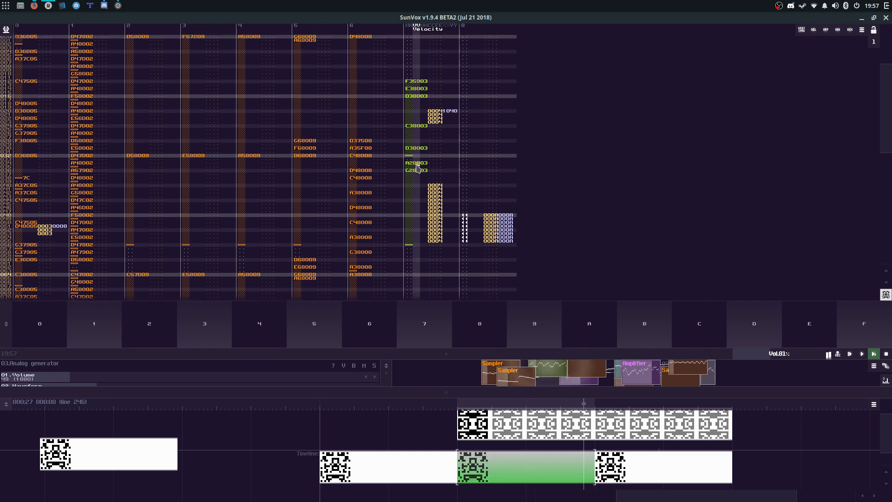
pyautogui.press('Down')
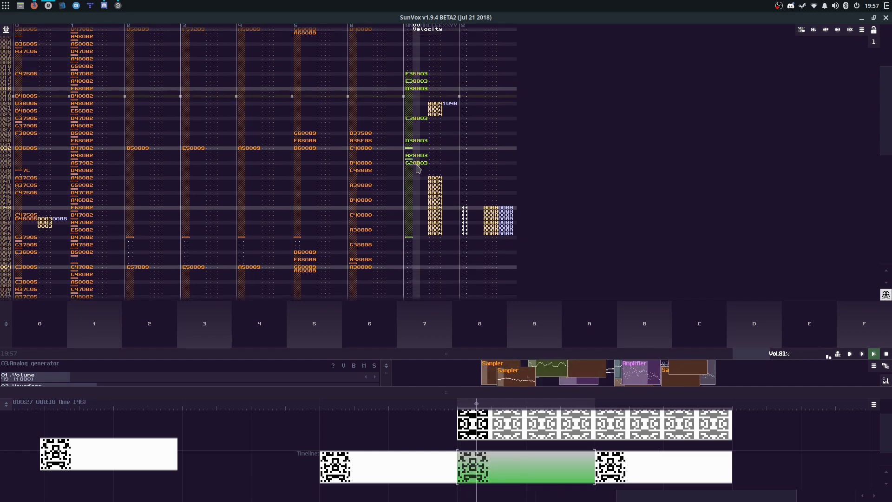
# Step: Put note-offs on lines 13 and 15 of track 7 to separate the opening notes, and play the pattern
pyautogui.scroll(5, 428, 60)
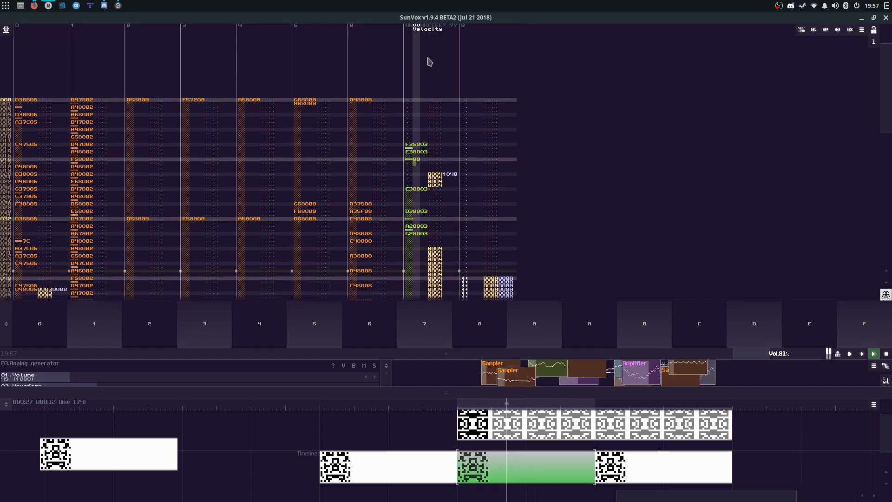
pyautogui.press('Down')
pyautogui.press('space')
pyautogui.press('F9')
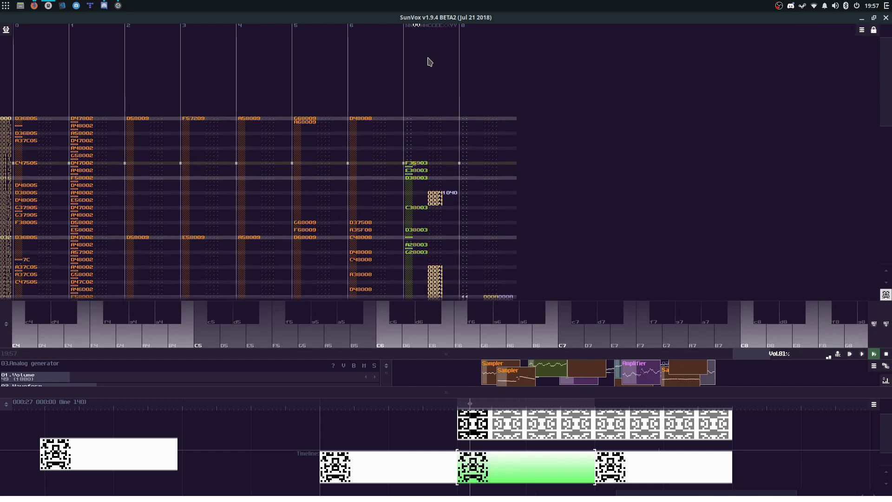
# Step: Try placing track 7's D3 note on line 32 instead of line 30
pyautogui.click(419, 148)
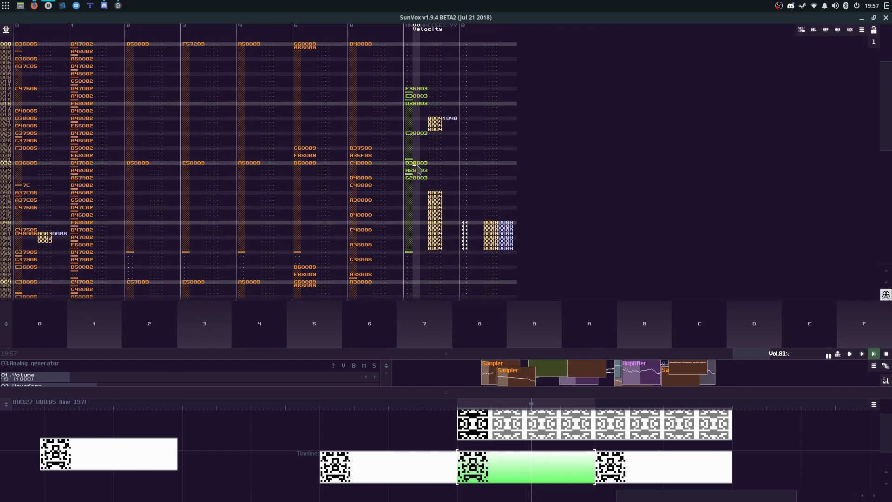
pyautogui.press('space')
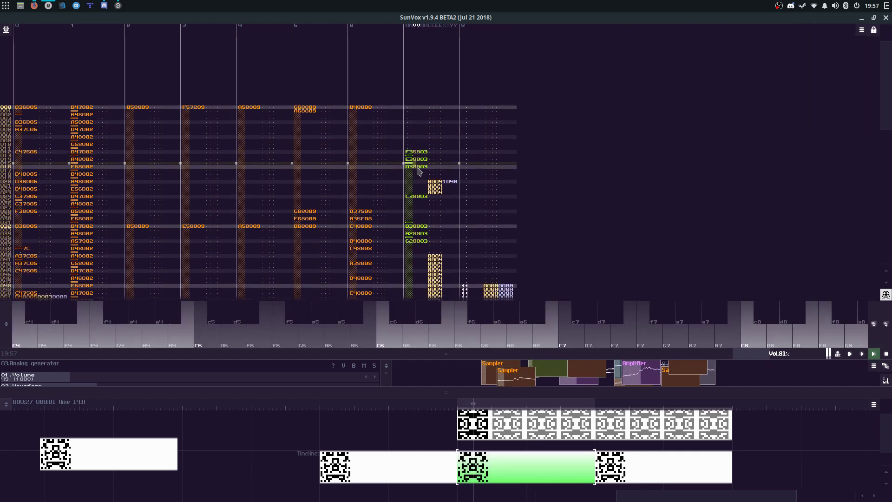
pyautogui.click(416, 175)
pyautogui.click(421, 149)
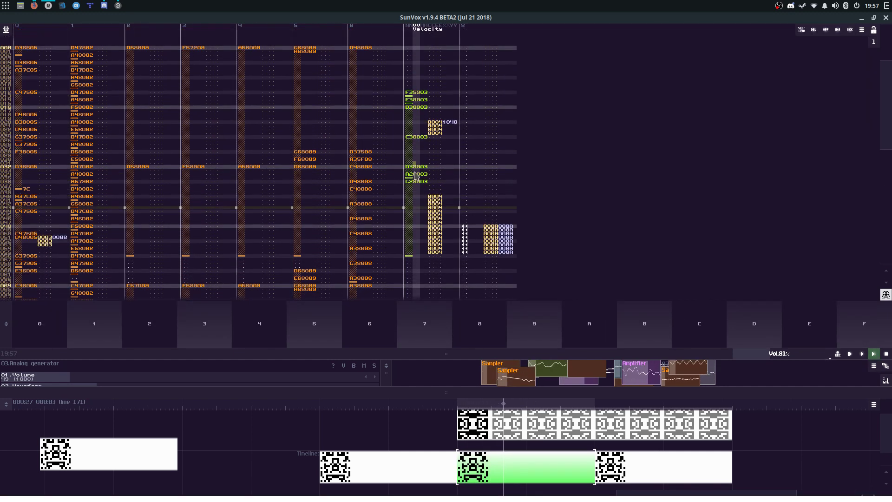
# Step: Move the D3 note on line 32 of track 7 up to line 30 and enter a note-off beside it
pyautogui.hotkey('ctrl', 'x')
pyautogui.press('Up')
pyautogui.press('Up')
pyautogui.hotkey('ctrl', 'v')
pyautogui.press('space')
pyautogui.click(421, 171)
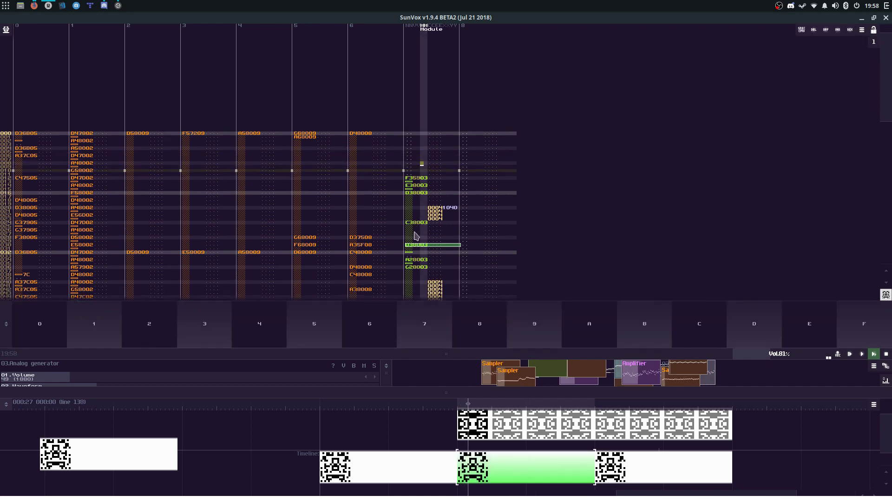
pyautogui.click(422, 243)
pyautogui.press('capslock')
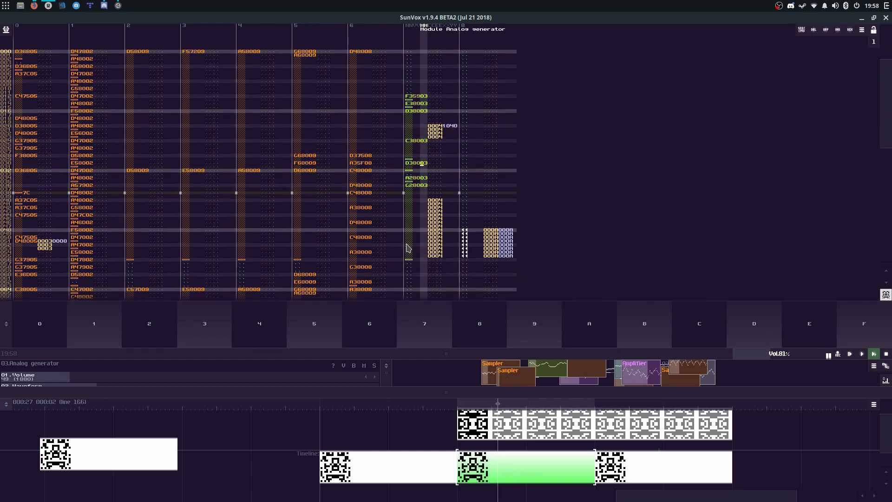
# Step: Play the pattern with the Analog generator soloed, and restore the full mix
pyautogui.press('space')
pyautogui.press('space')
pyautogui.press('Escape')
pyautogui.press('space')
pyautogui.moveTo(445, 353); pyautogui.dragTo(448, 204)
pyautogui.press('space')
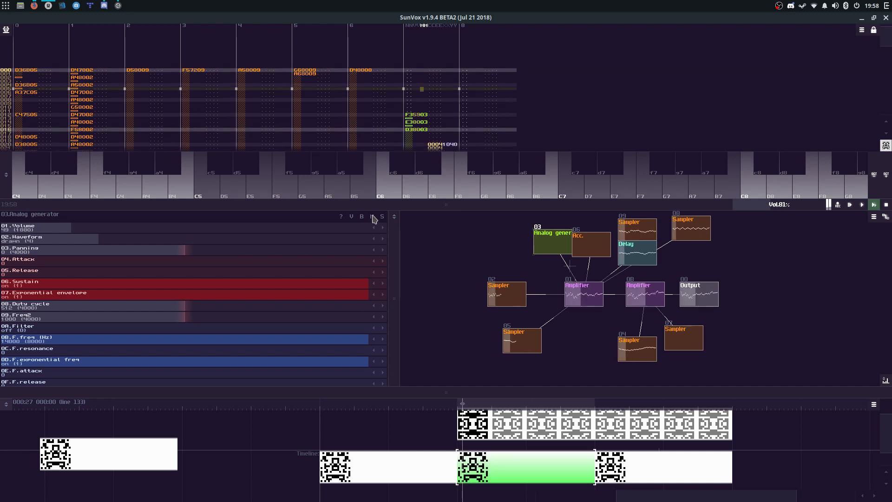
pyautogui.click(382, 217)
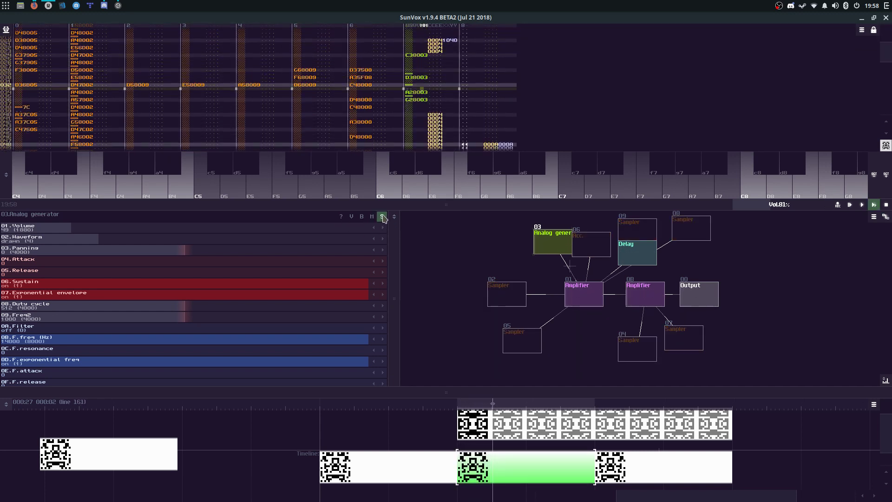
pyautogui.click(382, 217)
pyautogui.moveTo(411, 205); pyautogui.dragTo(415, 349)
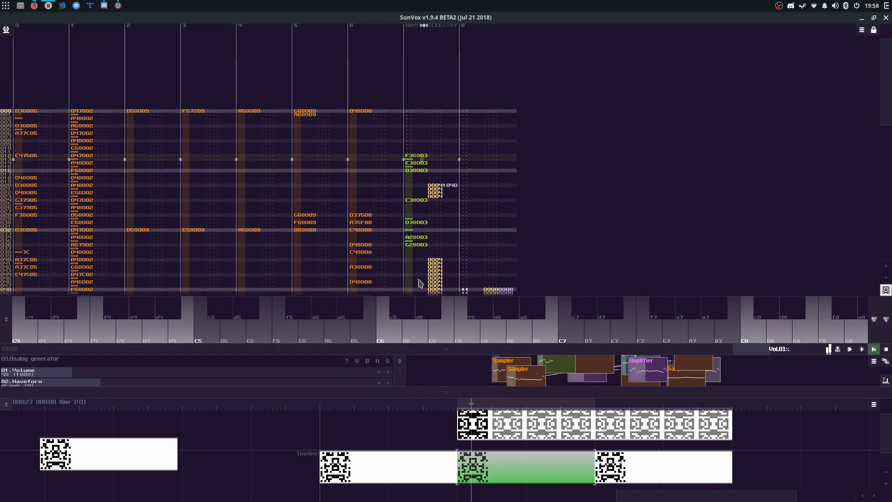
pyautogui.press('space')
# Step: Copy the G2 note from line 36 of track 7 and paste it on line 33
pyautogui.click(418, 243)
pyautogui.hotkey('ctrl', 'c')
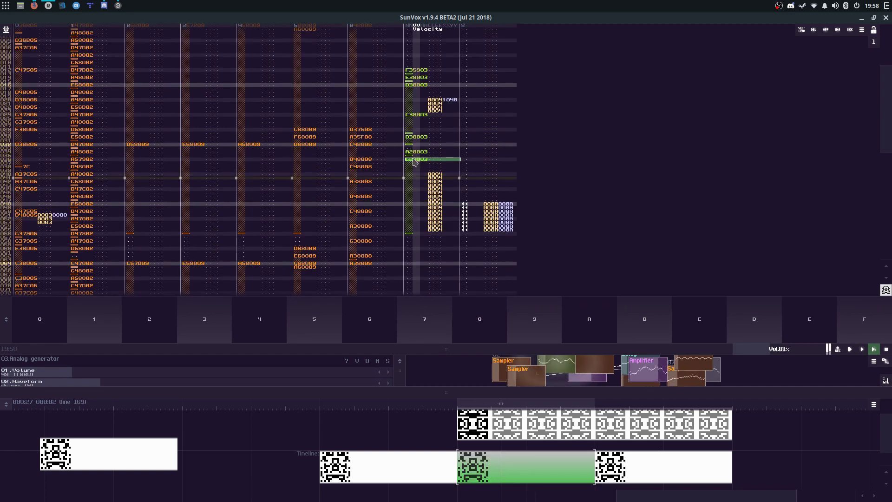
pyautogui.click(415, 145)
pyautogui.press('Down')
pyautogui.hotkey('ctrl', 'v')
pyautogui.press('Up')
pyautogui.press('Up')
pyautogui.press('Up')
pyautogui.press('Up')
pyautogui.press('Up')
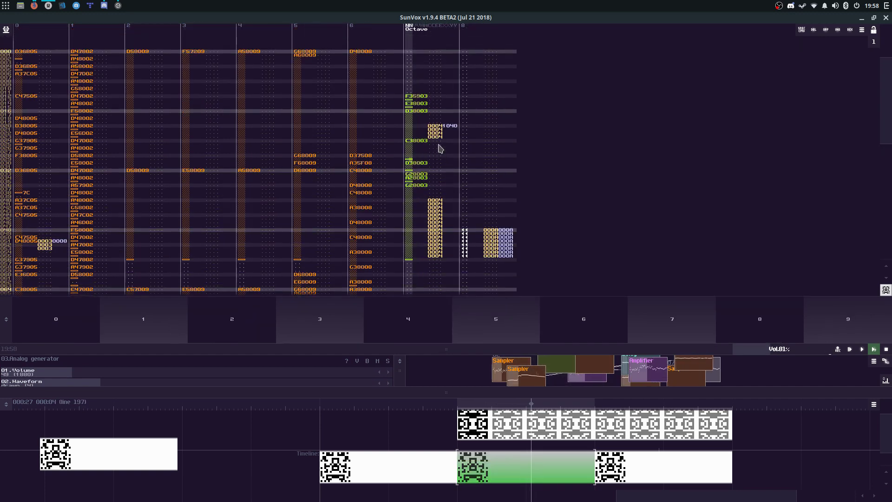
# Step: Move the note-off before track 7's D3 note from line 29 up to line 28
pyautogui.press('Left')
pyautogui.press('capslock')
pyautogui.press('Delete')
pyautogui.press('Escape')
# Step: Play the pattern and save the song, overwriting glowing.sunvox
pyautogui.press('space')
pyautogui.press('F9')
pyautogui.hotkey('ctrl', 's')
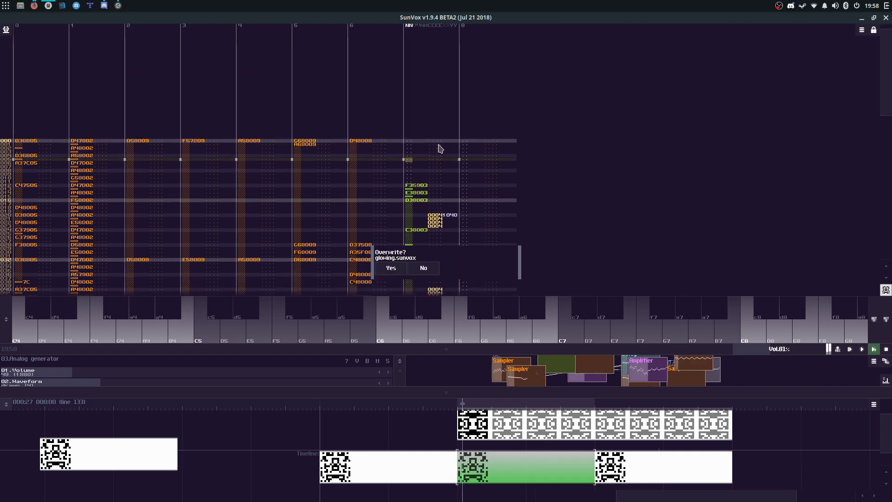
pyautogui.press('Return')
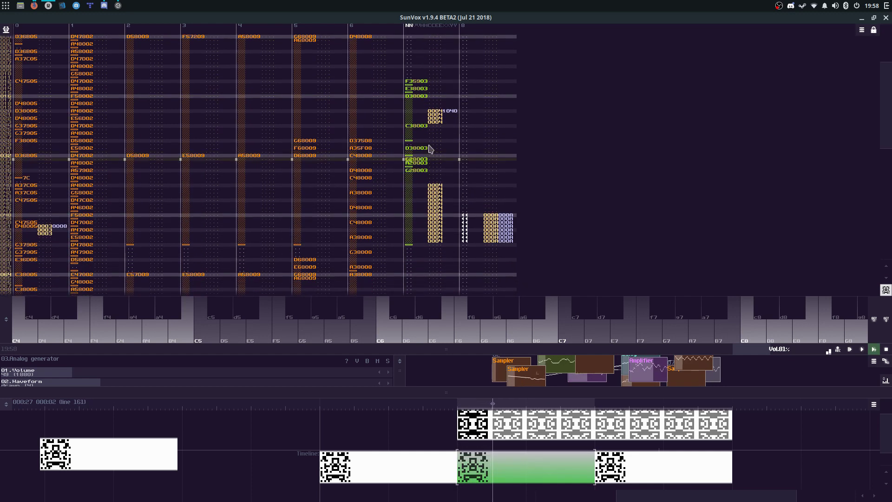
# Step: Try moving track 7's D3 note from line 30 down to line 31, play it, and undo the move
pyautogui.press('space')
pyautogui.click(414, 137)
pyautogui.hotkey('ctrl', 'x')
pyautogui.press('Down')
pyautogui.hotkey('ctrl', 'v')
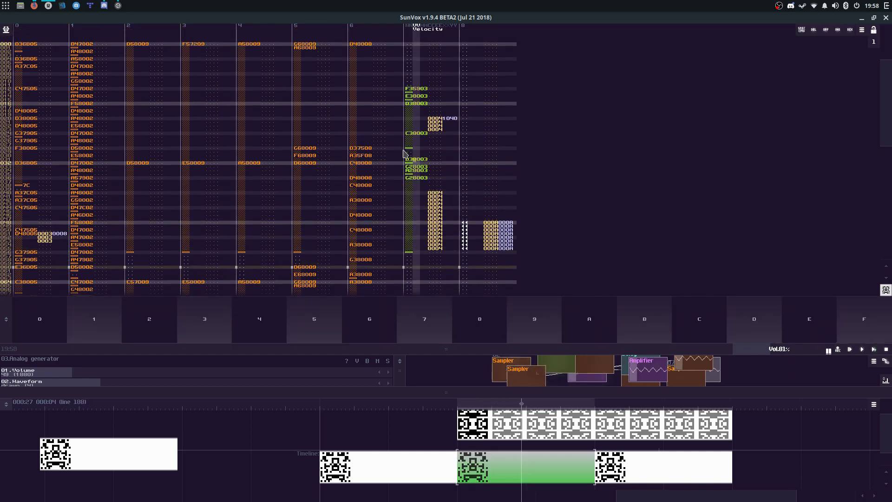
pyautogui.press('space')
pyautogui.press('F9')
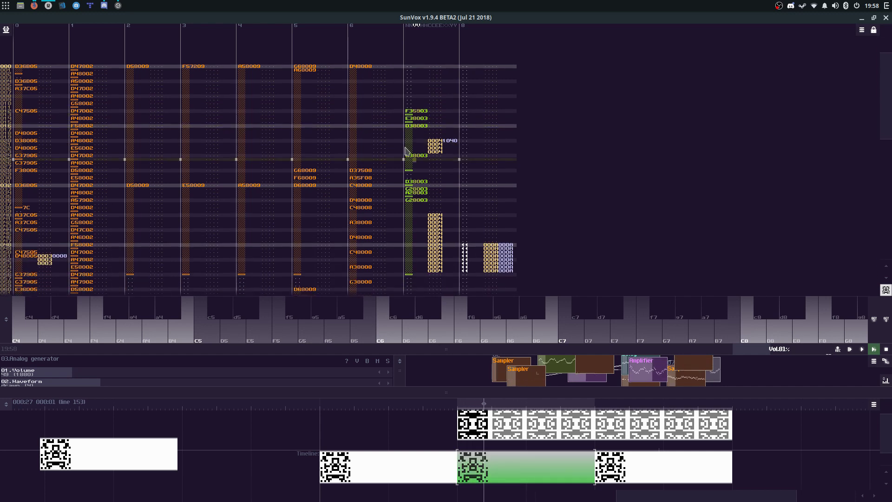
pyautogui.press('space')
pyautogui.hotkey('ctrl', 'z')
pyautogui.hotkey('ctrl', 'z')
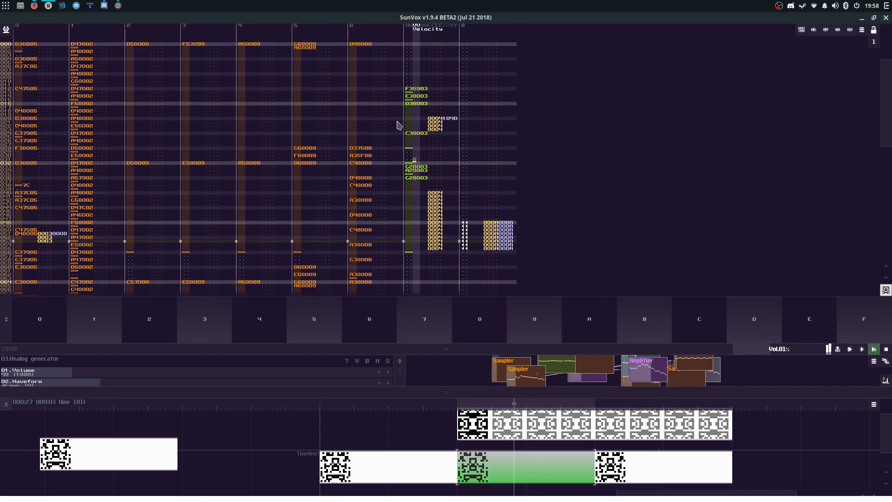
pyautogui.press('space')
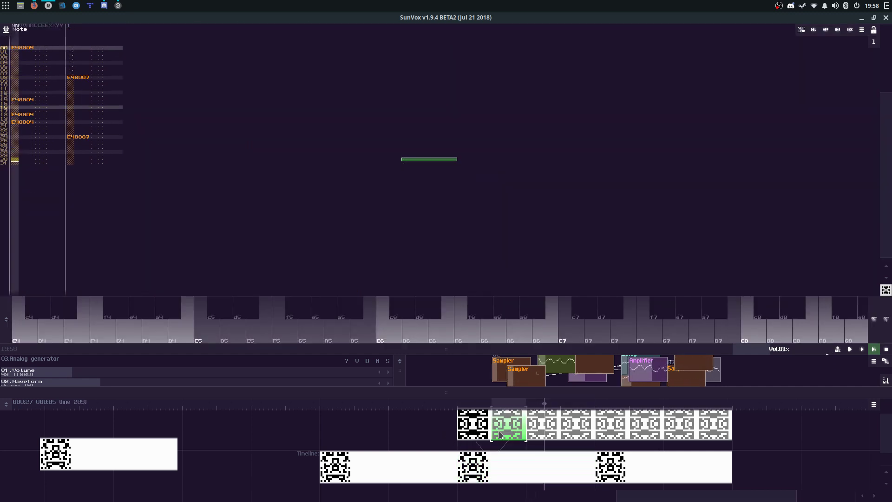
# Step: Try transposing all of track 7 up 12 semitones, listen to it, and undo the transposition
pyautogui.click(384, 160)
pyautogui.click(433, 148)
pyautogui.hotkey('ctrl', 'a')
pyautogui.rightClick(433, 153)
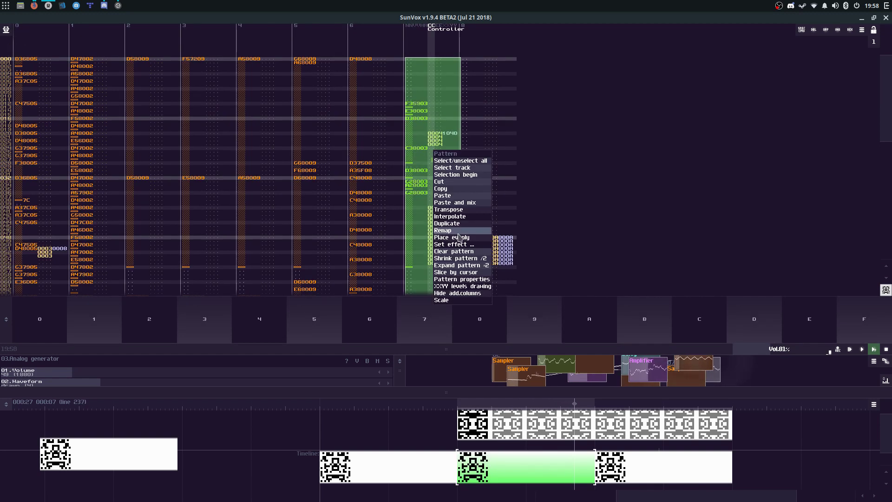
pyautogui.click(453, 209)
pyautogui.click(434, 267)
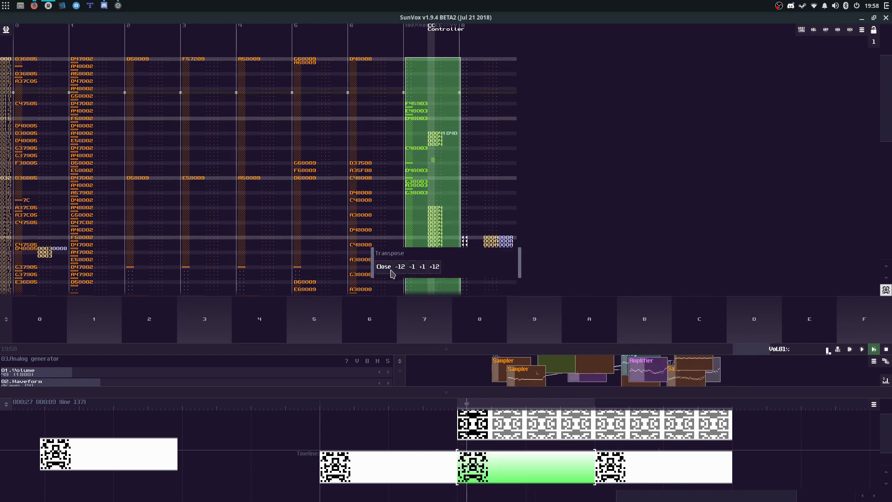
pyautogui.click(384, 266)
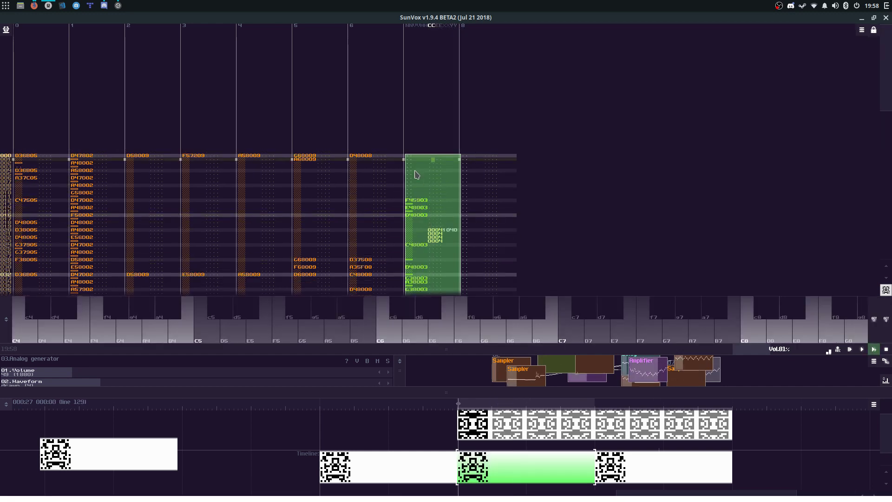
pyautogui.click(464, 244)
pyautogui.hotkey('ctrl', 'z')
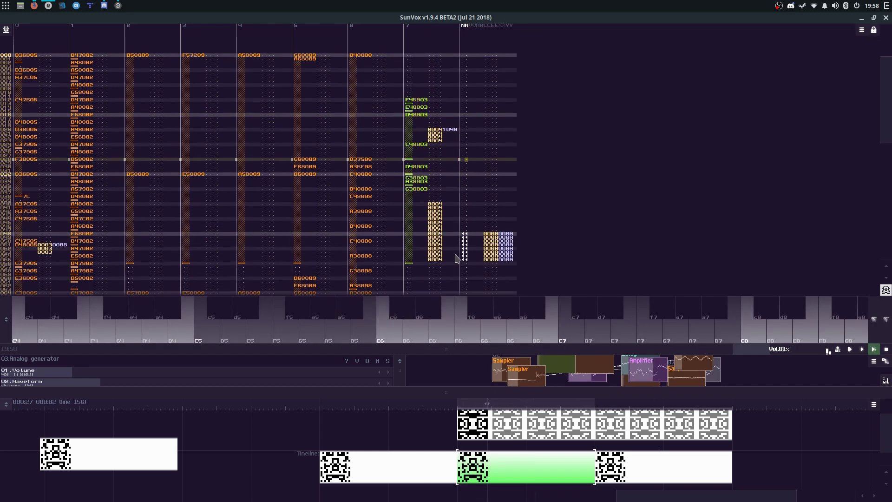
pyautogui.hotkey('ctrl', 'z')
# Step: Mute the Analog generator while trying the pattern without track 6's D3 and A3 notes on lines 28 and 30, and unmute it
pyautogui.press('space')
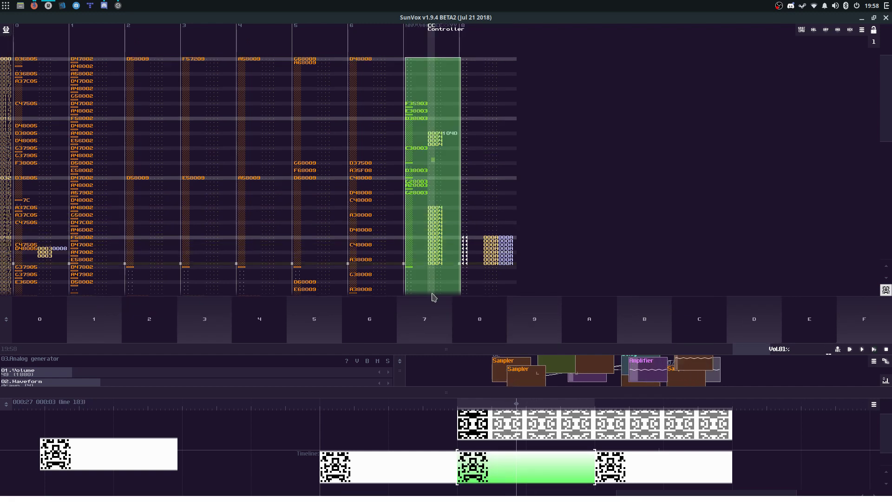
pyautogui.press('space')
pyautogui.moveTo(478, 349); pyautogui.dragTo(432, 334)
pyautogui.click(375, 145)
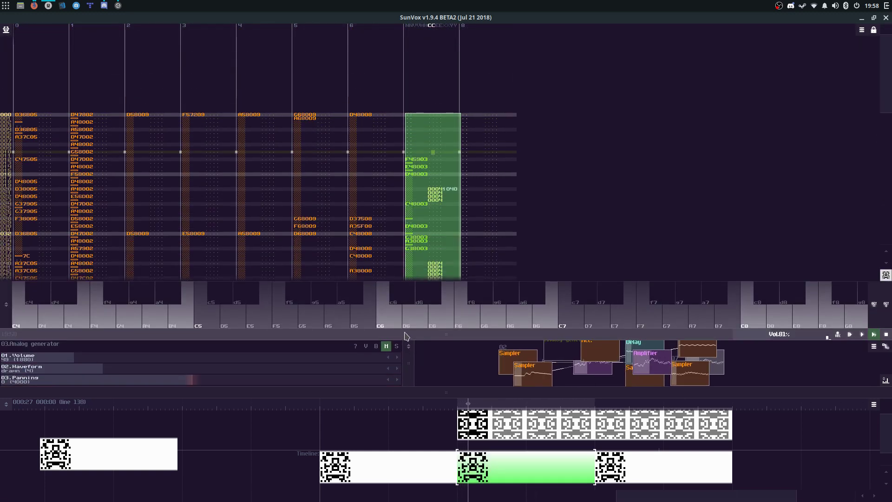
pyautogui.click(425, 264)
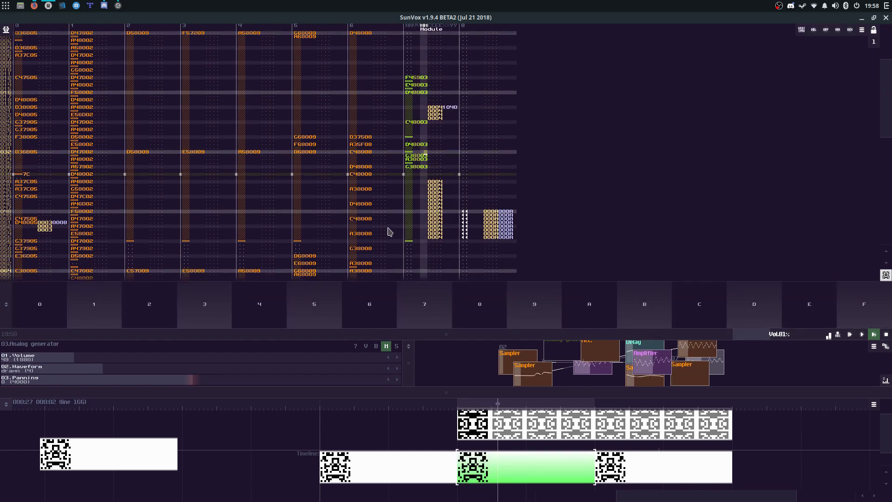
pyautogui.click(372, 147)
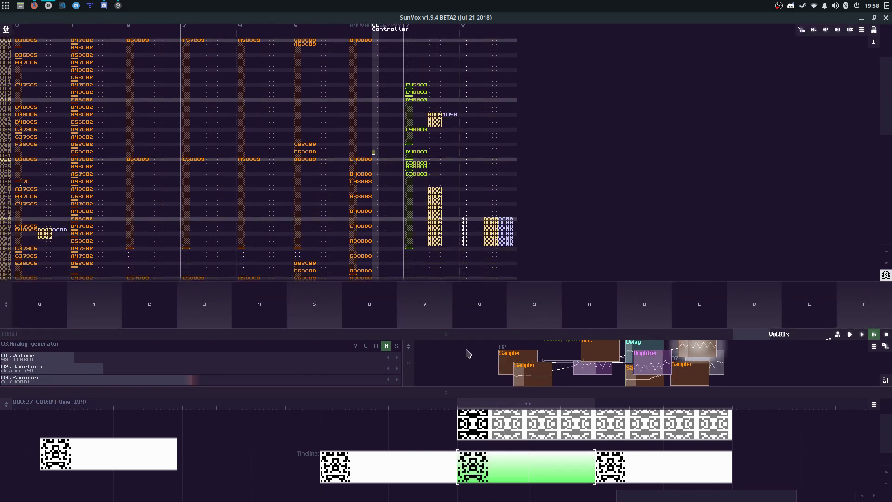
pyautogui.click(484, 438)
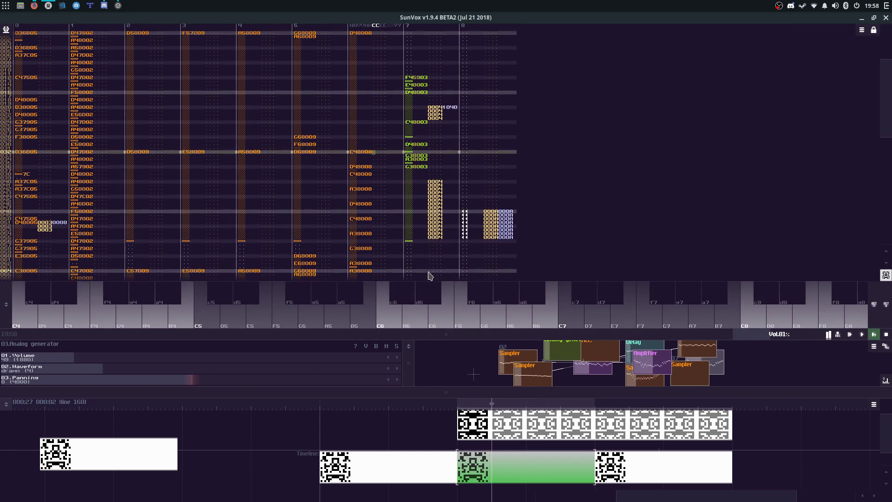
# Step: Play the pattern, and undo both the track 6 note deletion and track 7's octave transposition
pyautogui.click(406, 177)
pyautogui.click(414, 164)
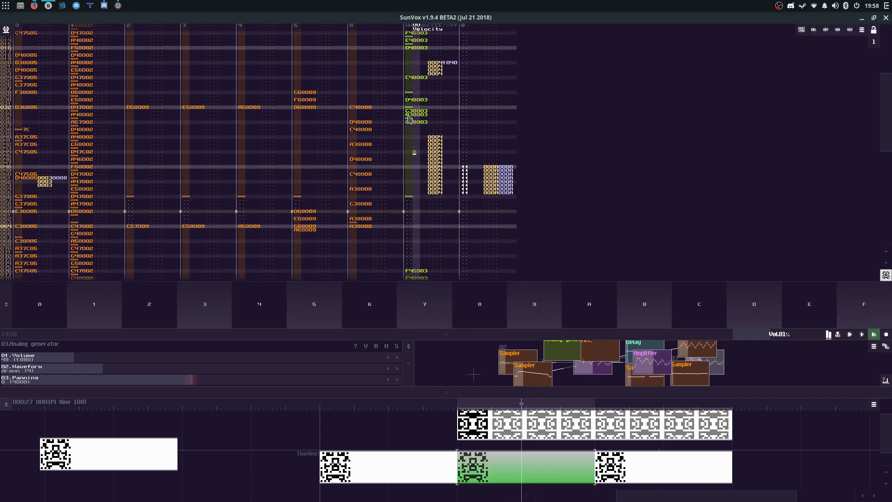
pyautogui.press('Left')
pyautogui.press('space')
pyautogui.press('space')
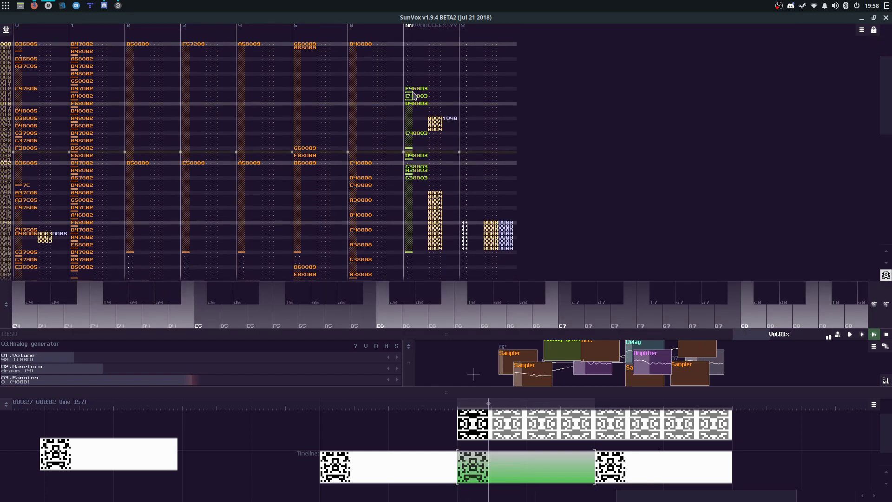
pyautogui.press('space')
pyautogui.hotkey('ctrl', 'z')
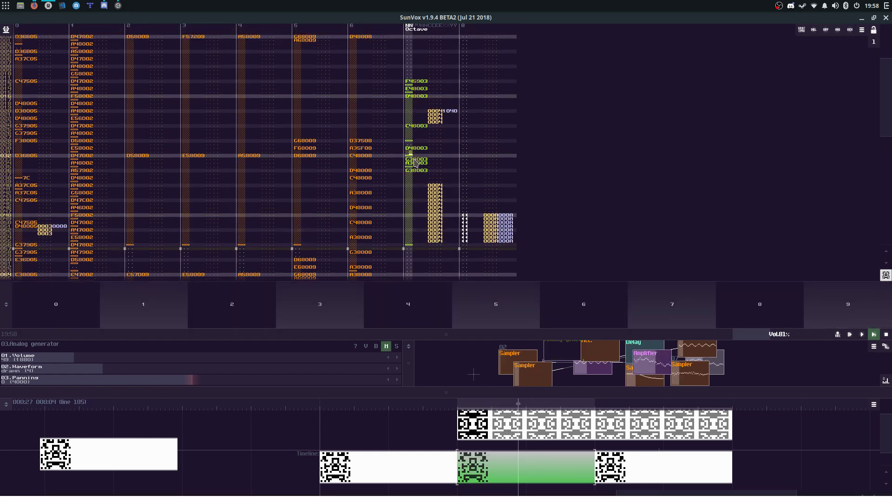
pyautogui.hotkey('ctrl', 'z')
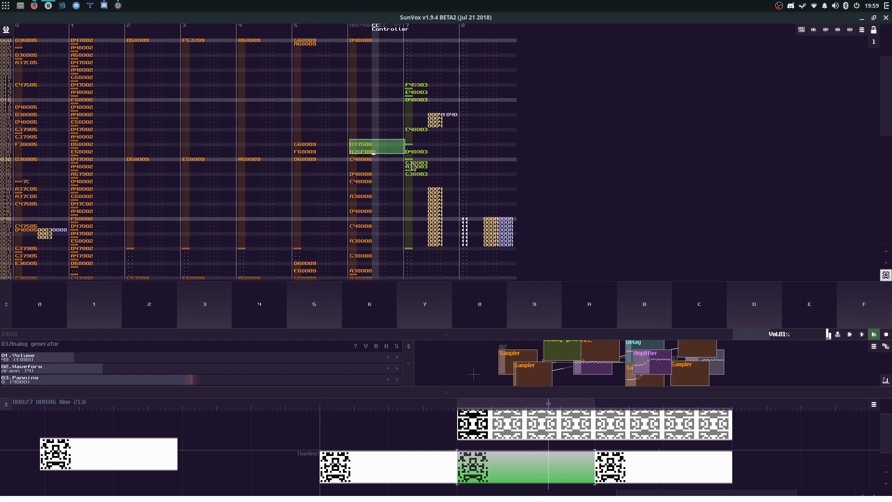
pyautogui.hotkey('ctrl', 'z')
# Step: Delete the D3 and A3 notes on lines 28 and 30 of track 6
pyautogui.click(411, 162)
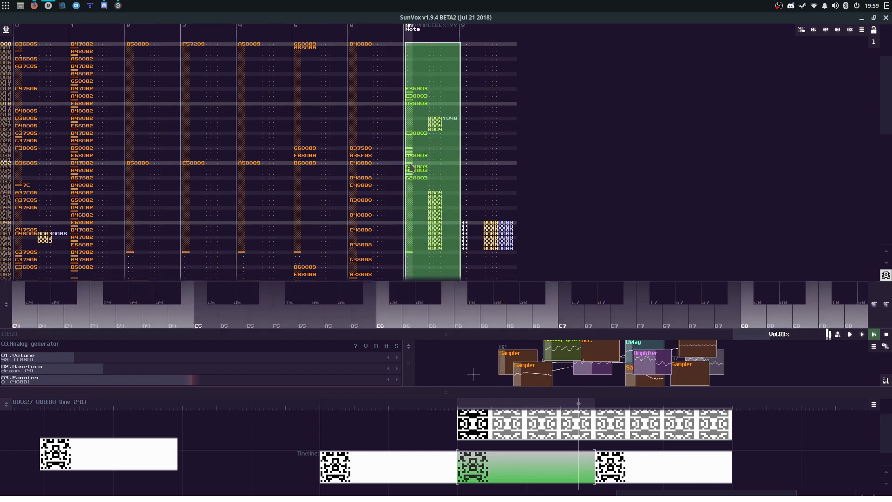
pyautogui.scroll(1, 411, 163)
pyautogui.scroll(-2, 410, 162)
pyautogui.moveTo(410, 152); pyautogui.dragTo(415, 163)
pyautogui.scroll(-1, 415, 163)
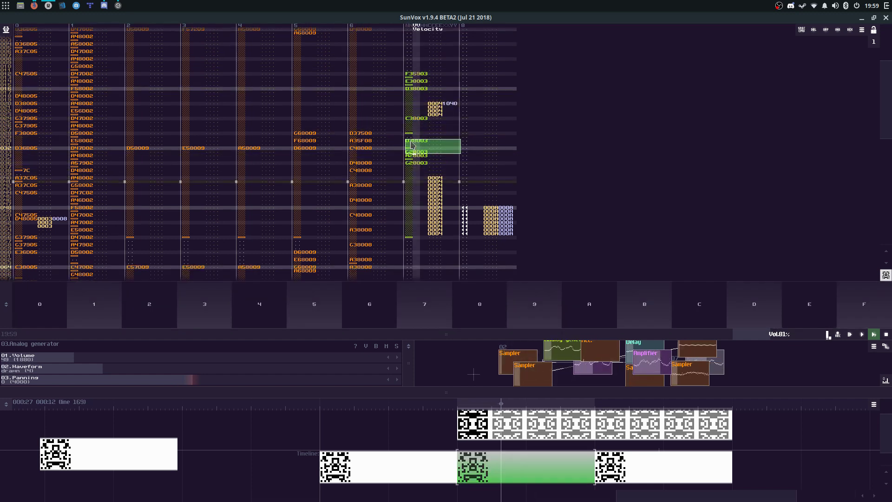
pyautogui.moveTo(375, 143); pyautogui.dragTo(376, 141)
pyautogui.press('Delete')
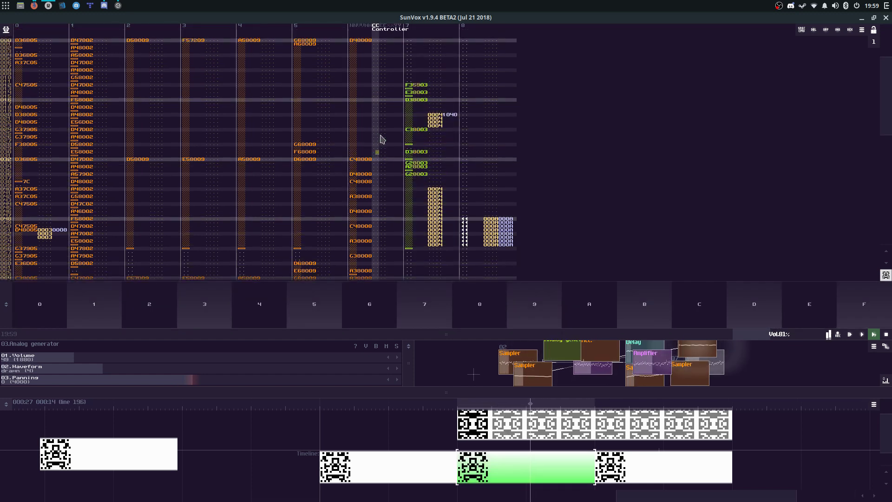
# Step: Play the pattern and delete the C4 note on line 32 of track 6
pyautogui.press('space')
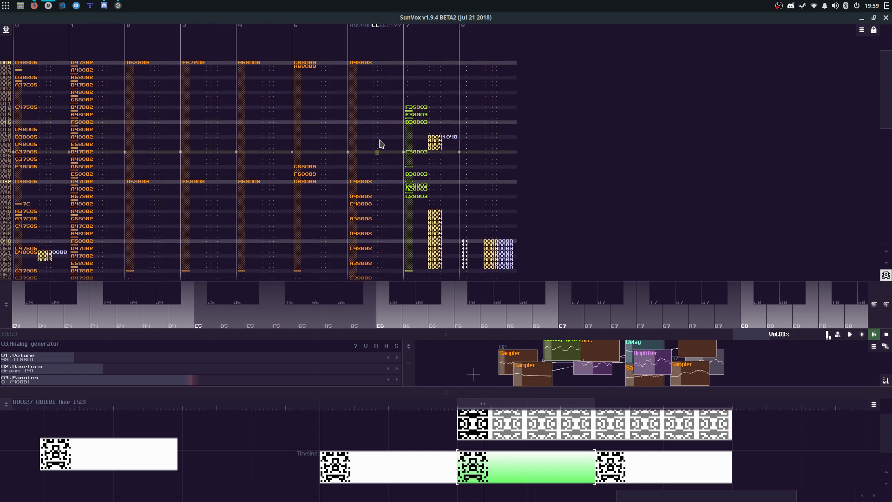
pyautogui.press('space')
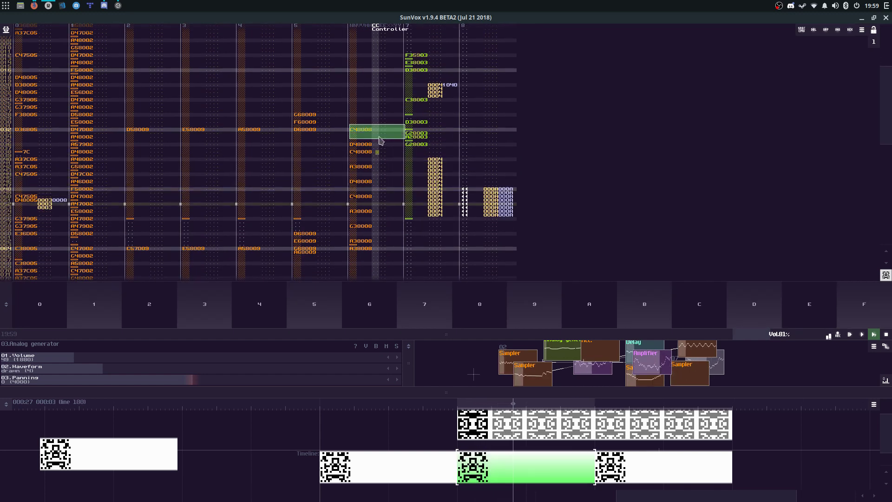
pyautogui.press('space')
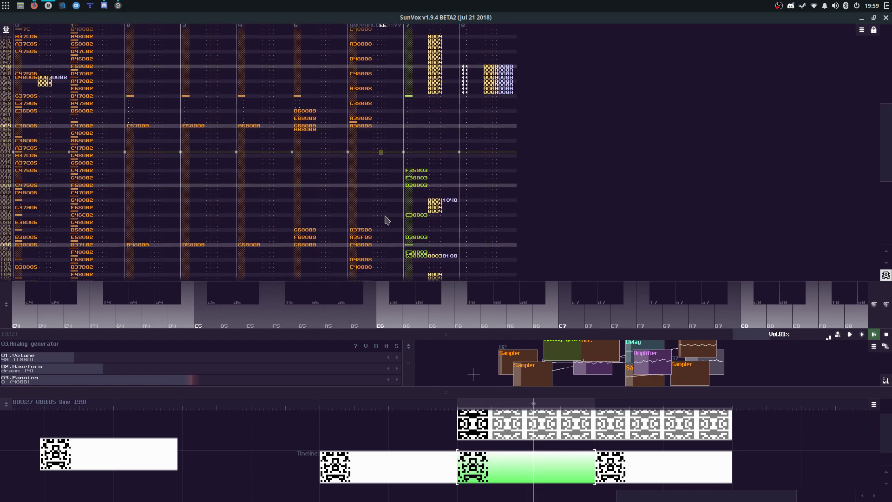
pyautogui.press('space')
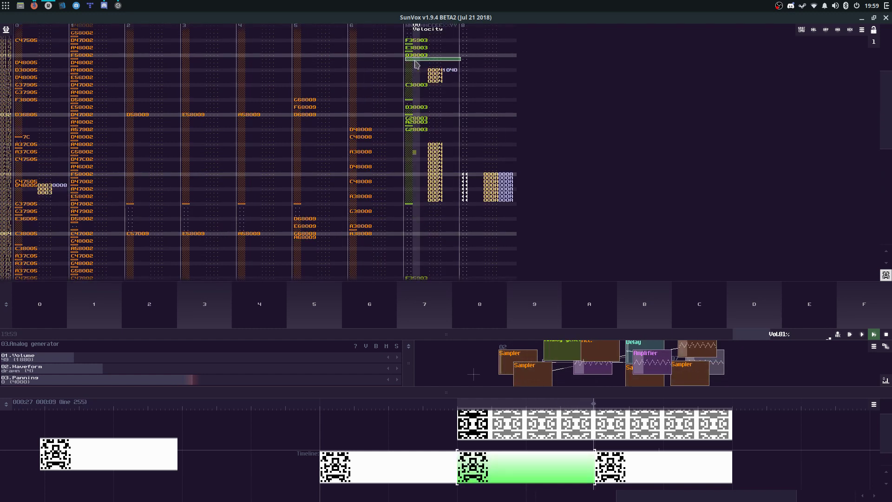
# Step: Remove the G2 note on line 33 of track 7
pyautogui.moveTo(416, 64); pyautogui.dragTo(414, 252)
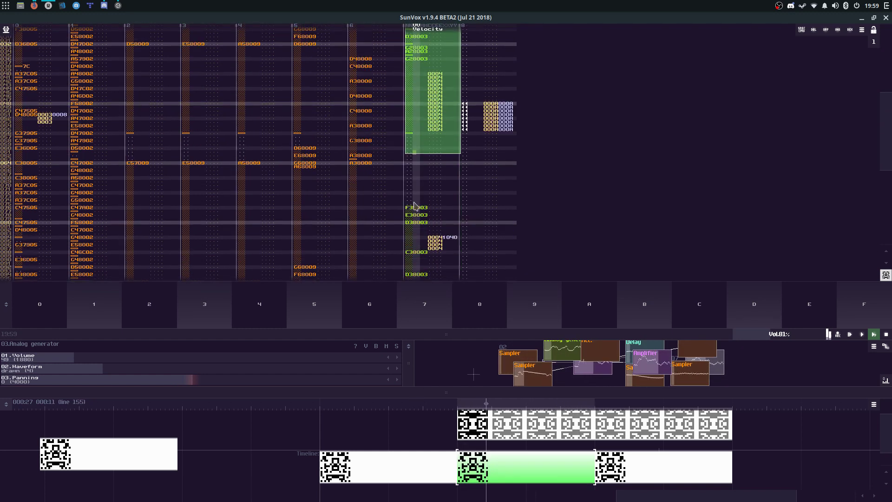
pyautogui.click(410, 48)
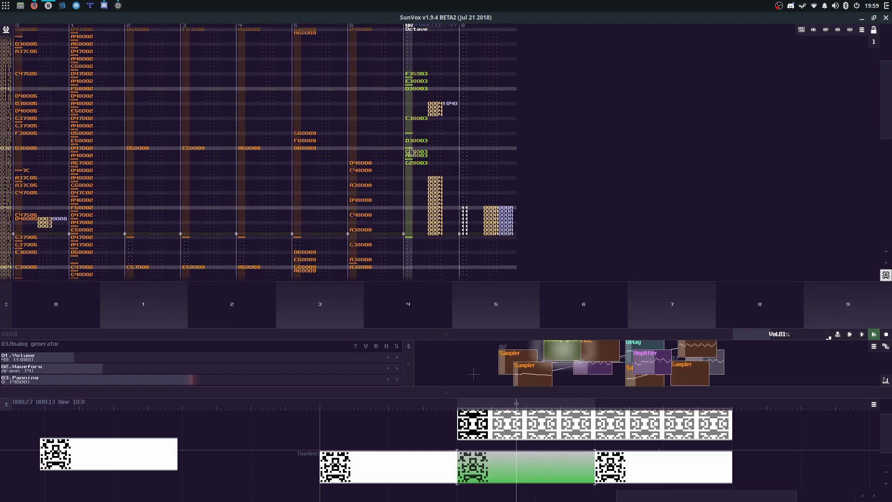
pyautogui.click(413, 155)
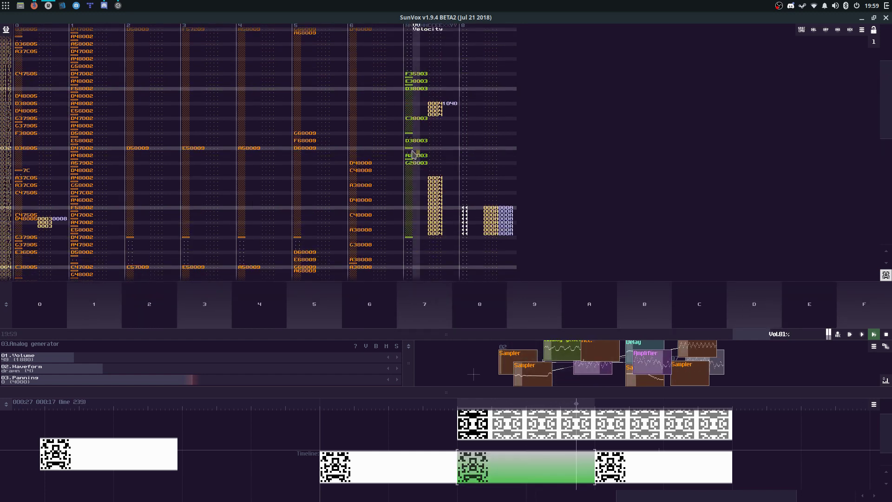
pyautogui.click(413, 156)
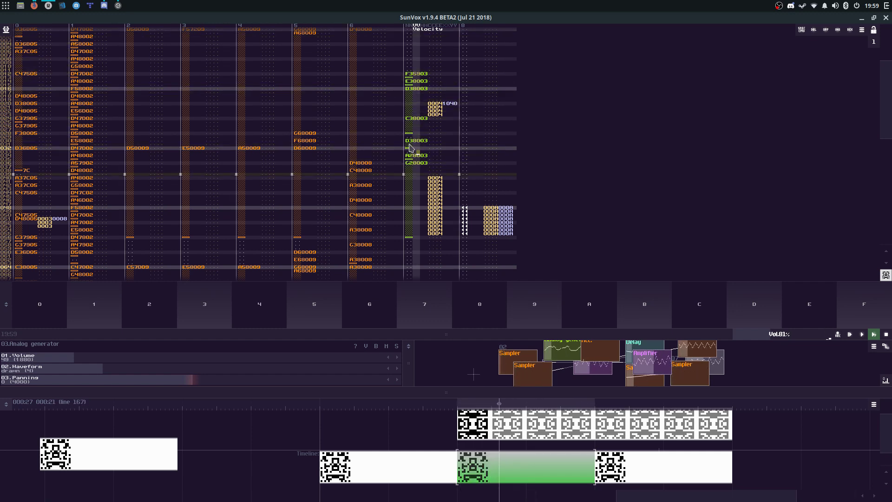
# Step: Undo the removal of the G2 note on line 33 of track 7 and play the pattern
pyautogui.hotkey('ctrl', 'z')
pyautogui.scroll(-1, 421, 157)
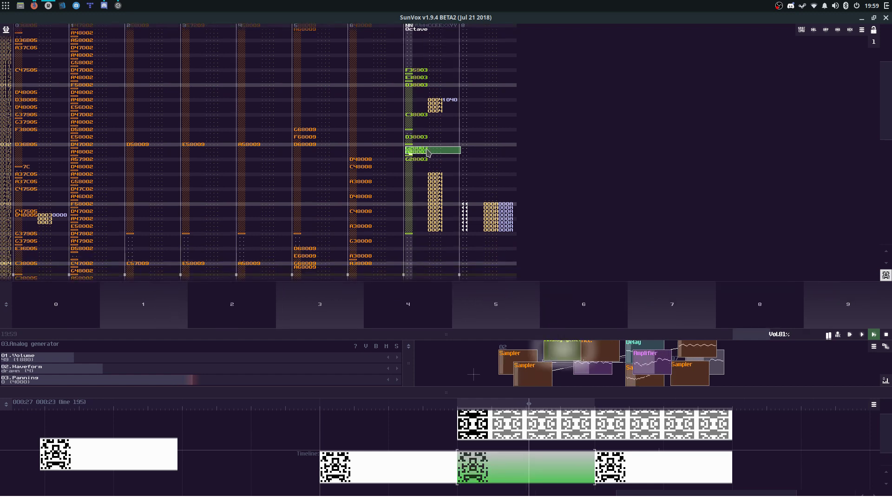
pyautogui.scroll(-1, 413, 153)
pyautogui.press('F9')
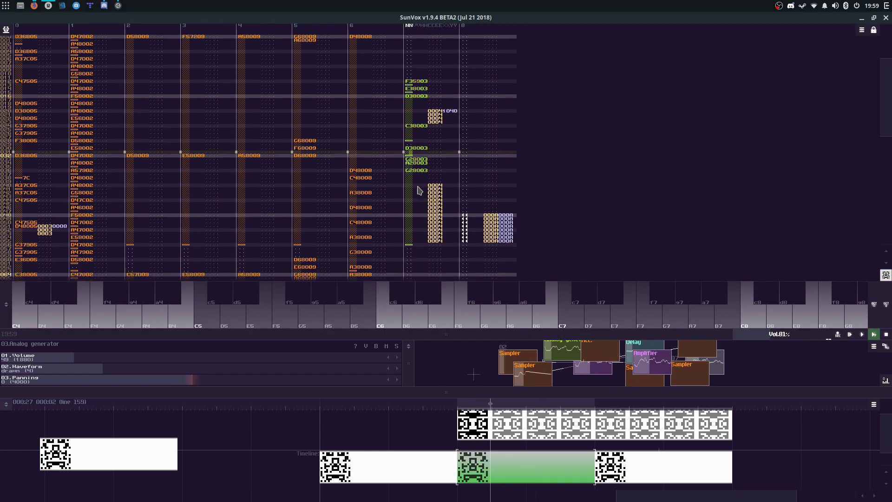
# Step: Add effect 001D with parameter 0002 to the G2 note on line 33 of track 7, and play the pattern
pyautogui.press('space')
pyautogui.click(436, 125)
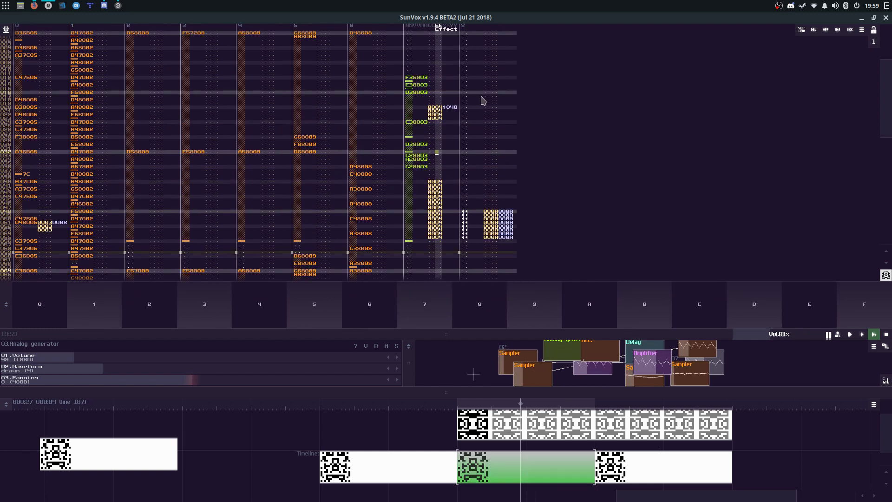
pyautogui.write('0002')
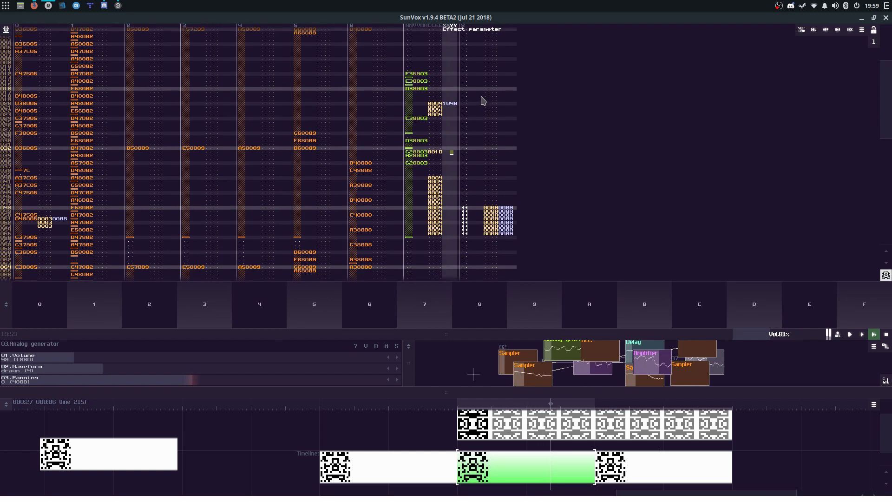
pyautogui.press('F9')
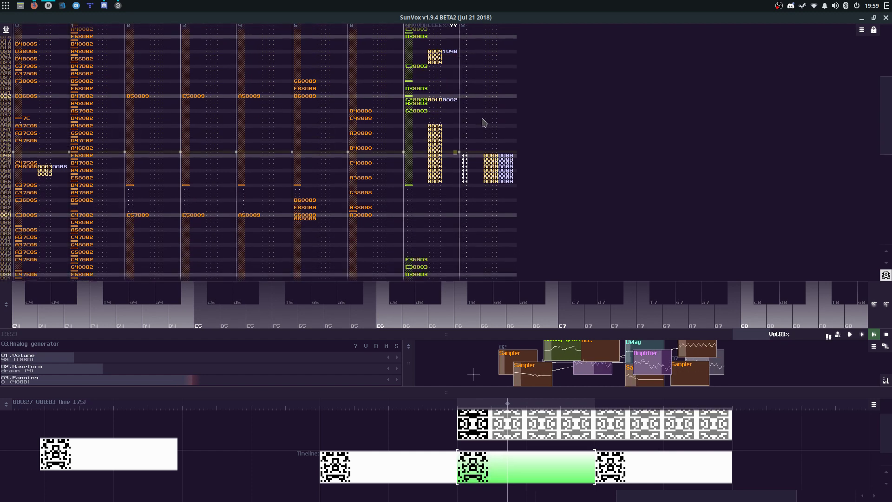
# Step: Enter effect 0003 with parameter 0004 on the G2 note on line 36 of track 7
pyautogui.press('space')
pyautogui.click(439, 108)
pyautogui.write('33')
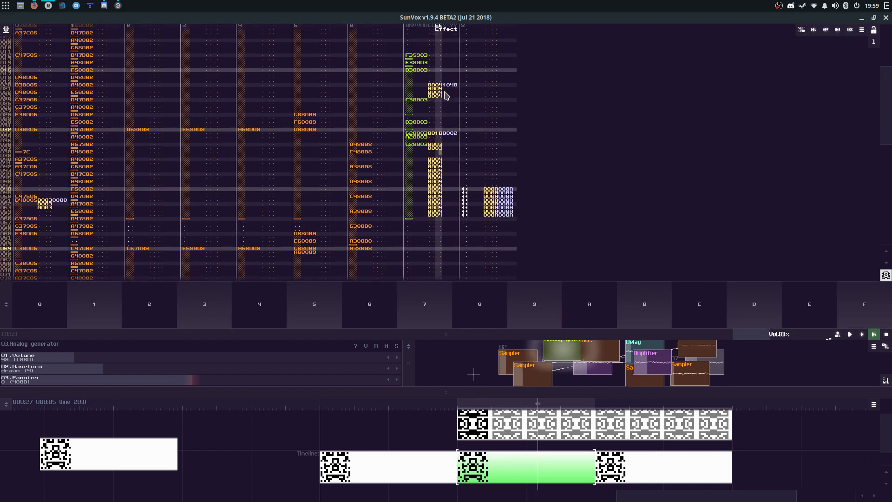
pyautogui.press('Up')
pyautogui.press('Right')
pyautogui.press('Right')
pyautogui.press('Right')
pyautogui.press('Right')
pyautogui.press('Up')
pyautogui.write('4')
# Step: Continue effect 0003 on the lines directly below the G2 note on line 36 of track 7
pyautogui.press('Down')
pyautogui.press('Left')
pyautogui.press('Left')
pyautogui.press('Left')
pyautogui.press('Left')
pyautogui.write('33')
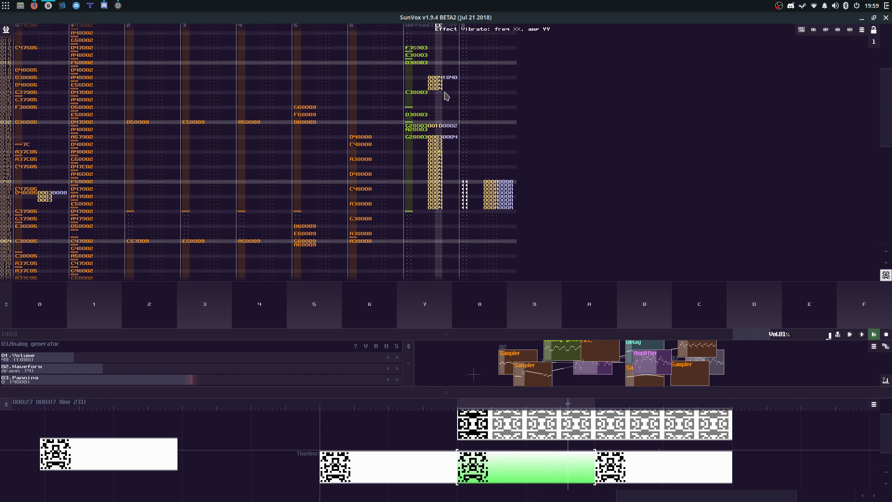
# Step: Audition the pattern while raising the effect parameter on line 36 of track 7 to 0020
pyautogui.press('space')
pyautogui.press('F9')
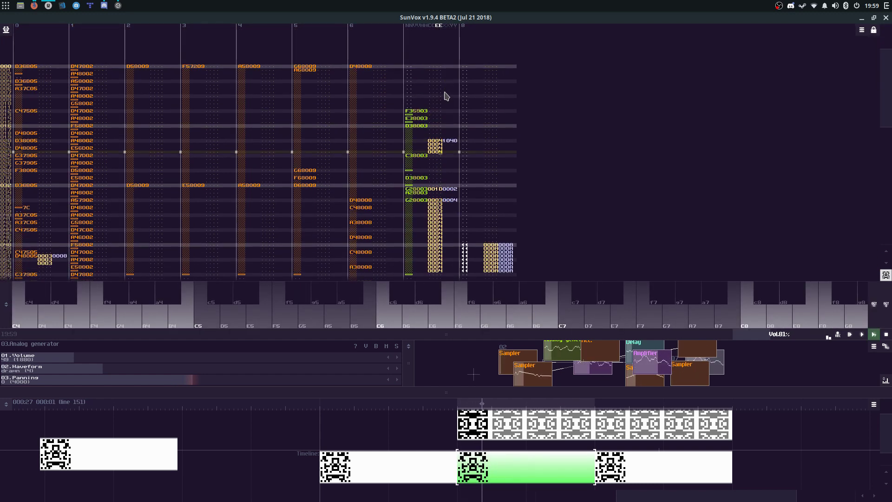
pyautogui.press('space')
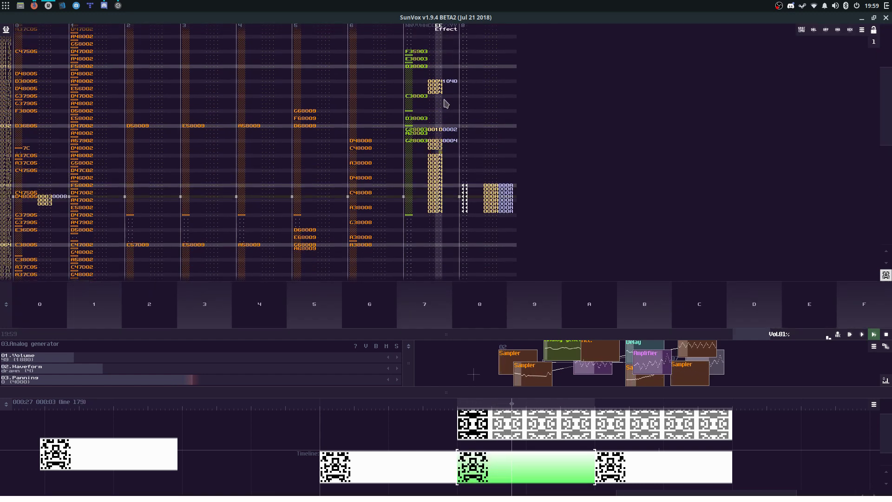
pyautogui.press('Right')
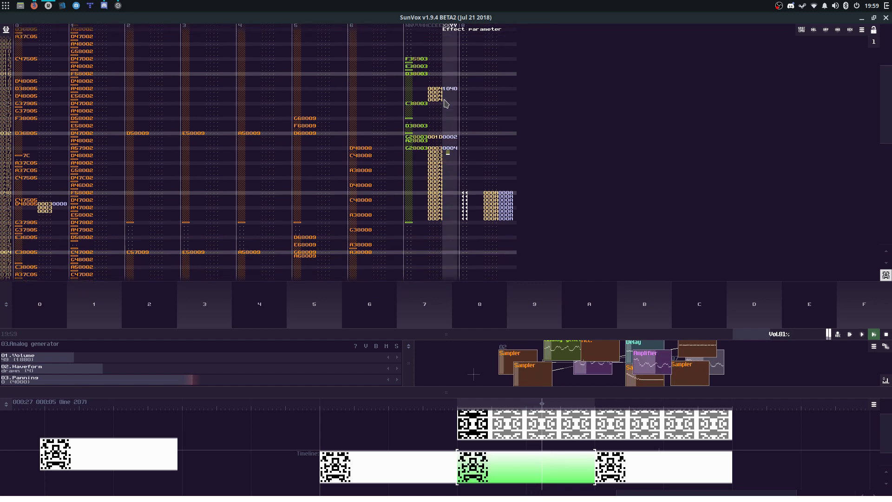
pyautogui.press('Up')
pyautogui.press('Right')
pyautogui.write('9')
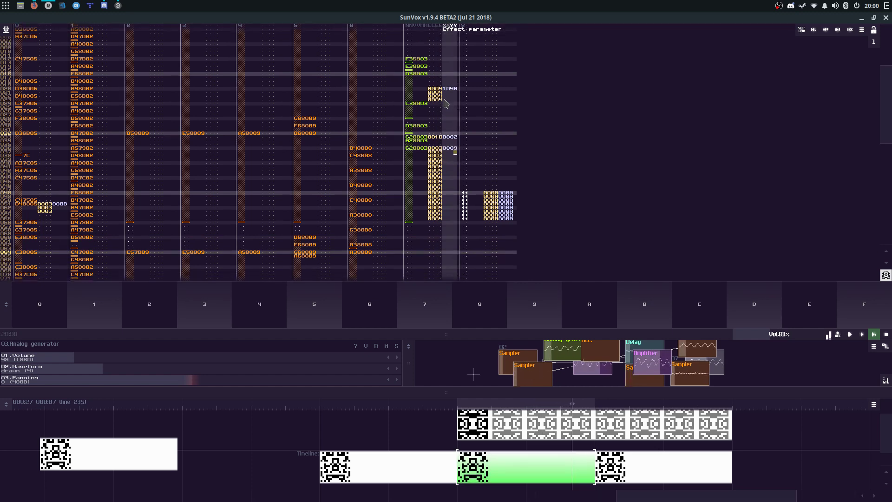
pyautogui.write('8')
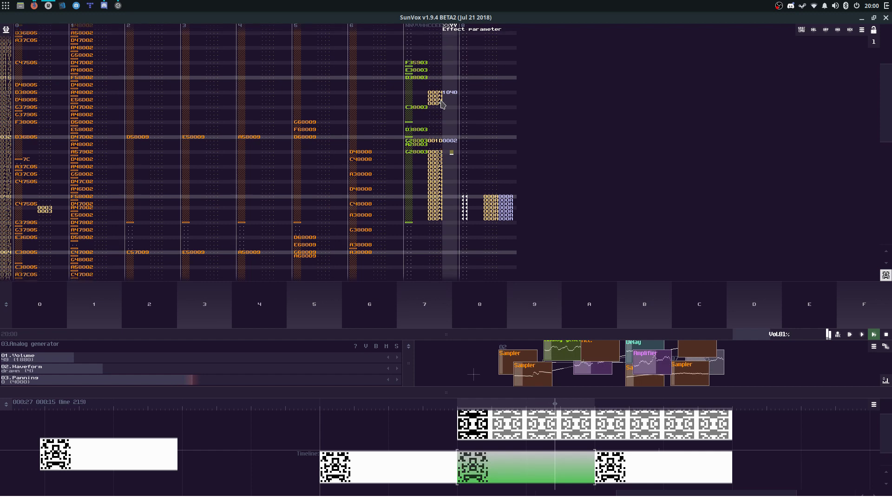
pyautogui.press('space')
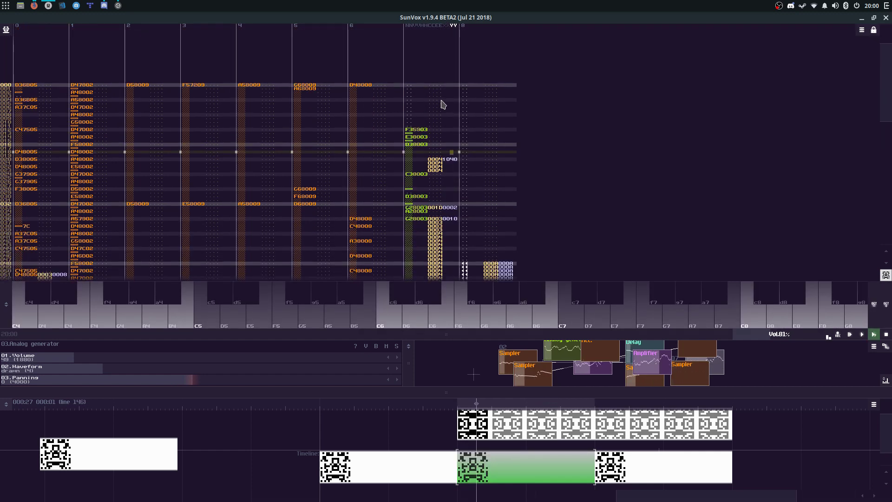
pyautogui.press('space')
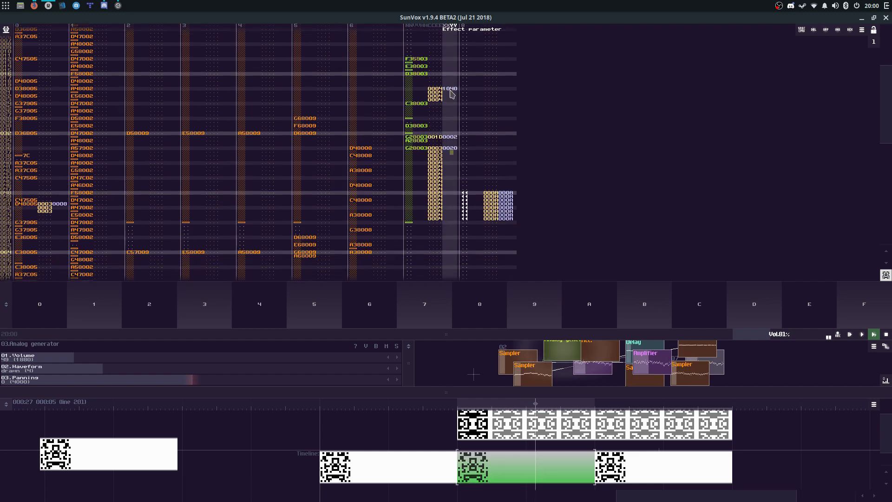
pyautogui.press('space')
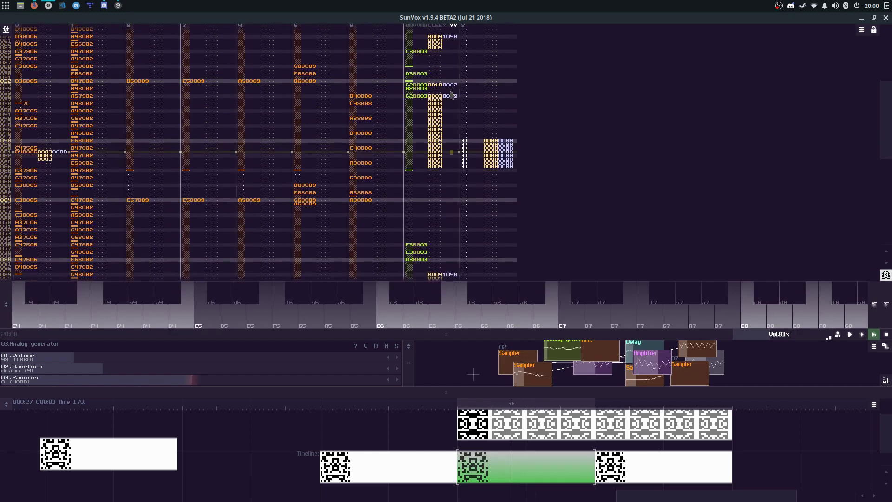
# Step: Transpose the second half of track 7, including the phrase from line 76 onward, up by 12 semitones
pyautogui.rightClick(452, 95)
pyautogui.click(494, 212)
pyautogui.click(434, 267)
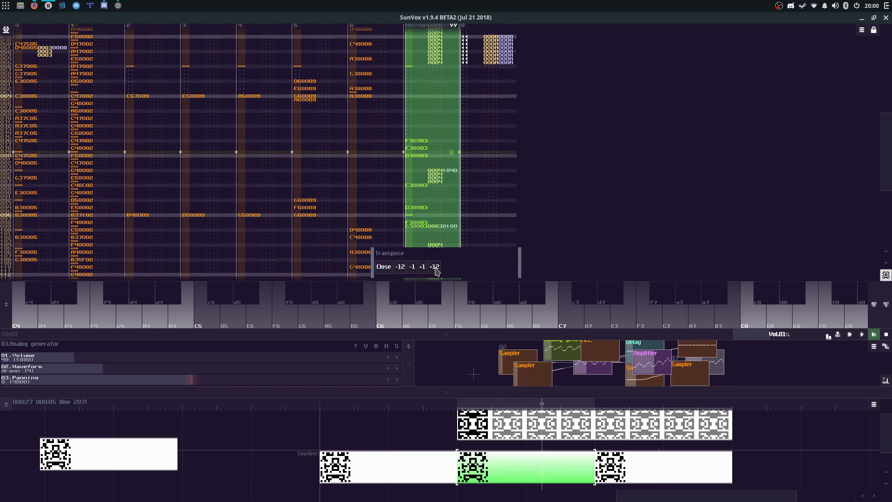
pyautogui.click(399, 123)
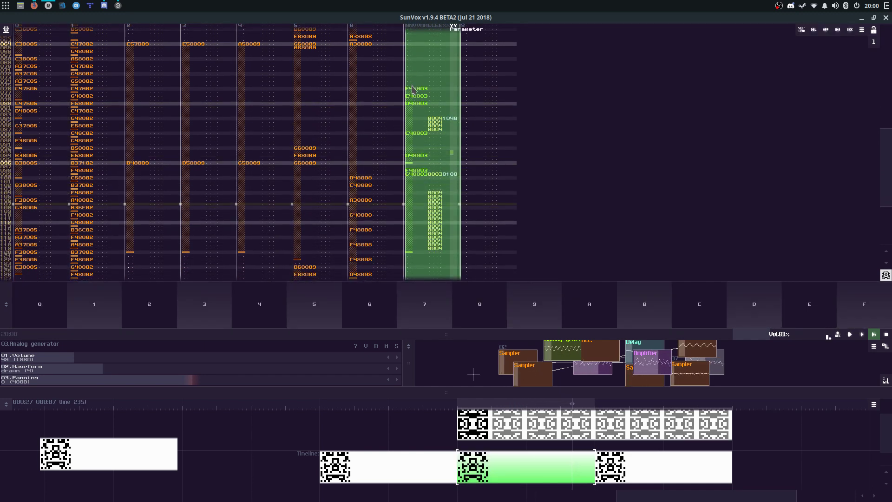
# Step: Try to repeat track 7's F4, E4, D4 phrase by pasting it at line 84
pyautogui.scroll(3, 415, 135)
pyautogui.click(414, 157)
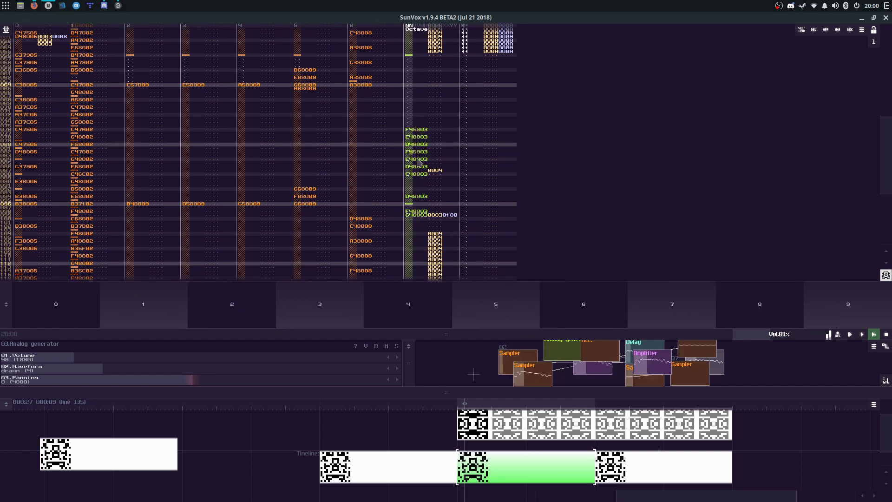
pyautogui.hotkey('ctrl', 'v')
pyautogui.press('capslock')
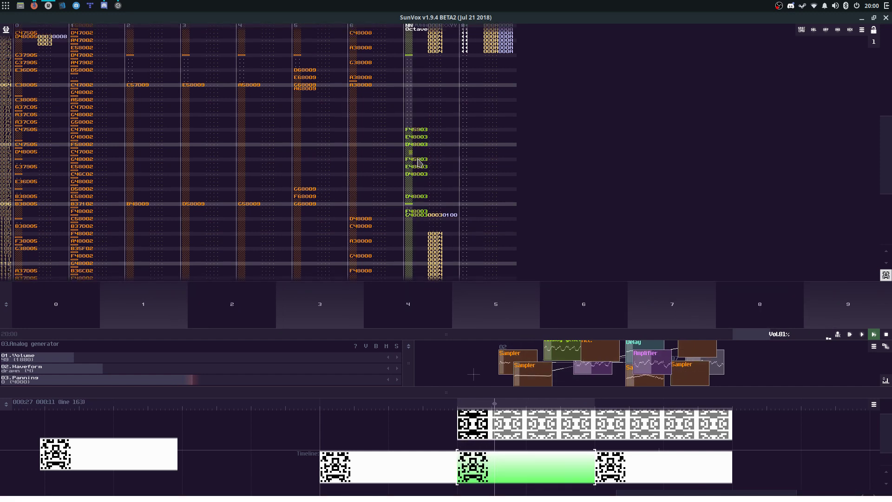
pyautogui.press('Down')
pyautogui.press('Down')
pyautogui.press('Down')
pyautogui.press('Down')
pyautogui.press('Down')
pyautogui.press('Down')
pyautogui.press('Down')
pyautogui.press('Down')
pyautogui.press('Down')
pyautogui.press('Down')
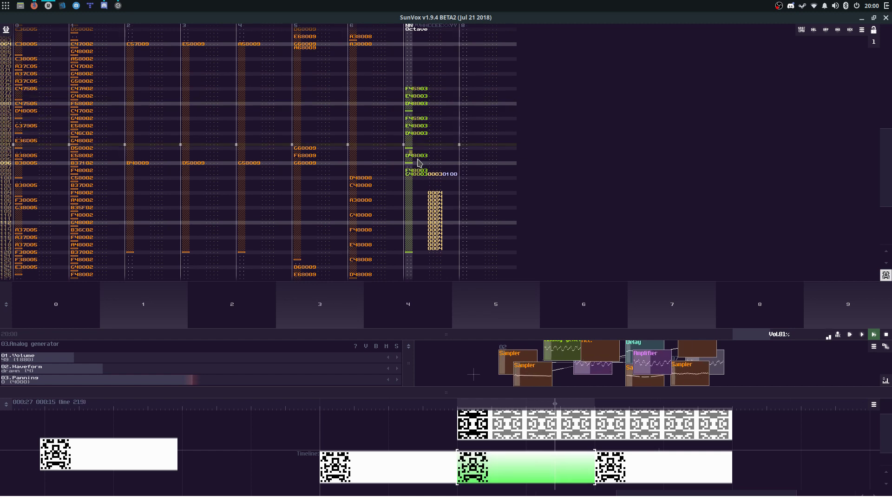
# Step: Undo the pasted F4, E4, D4 phrase on track 7
pyautogui.hotkey('ctrl', 'z')
pyautogui.hotkey('ctrl', 'z')
pyautogui.hotkey('ctrl', 'z')
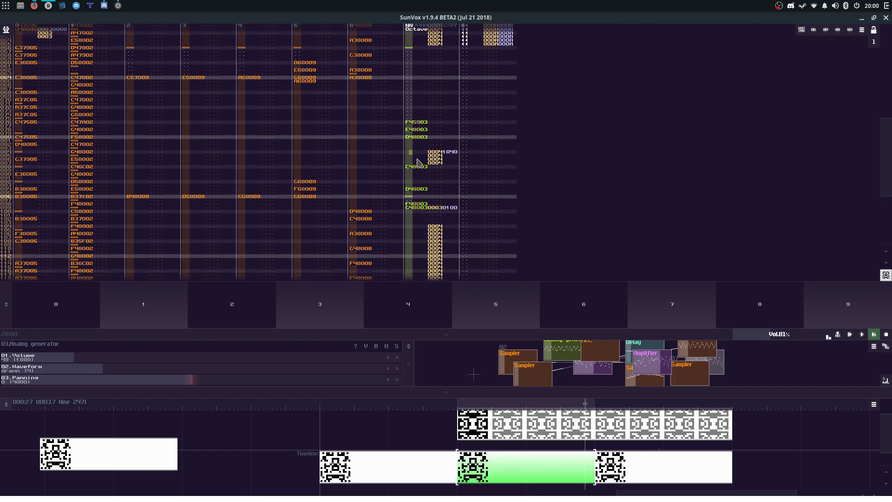
# Step: Stop playback and enter E4 on line 82, D4 on line 84 and C4 on line 86 of track 7
pyautogui.click(419, 168)
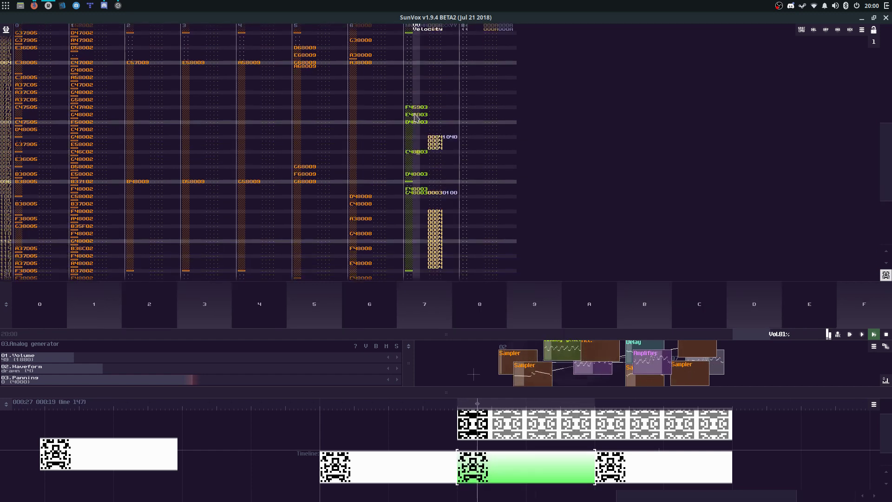
pyautogui.click(410, 125)
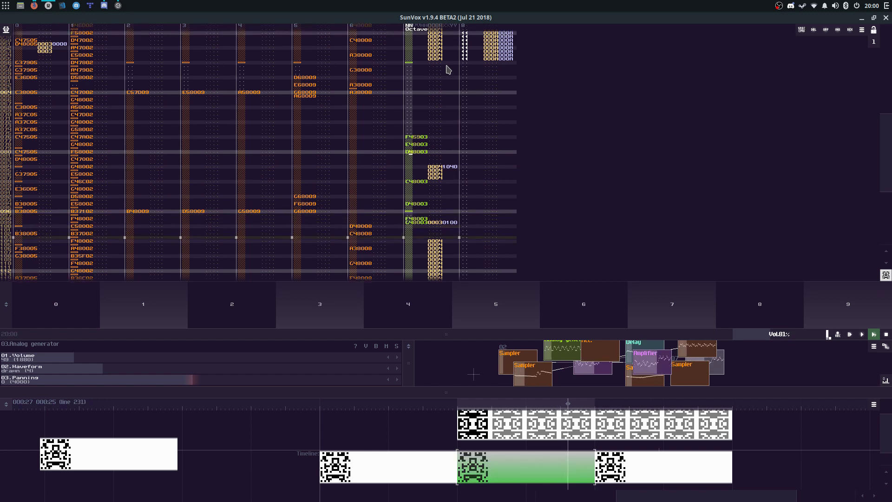
pyautogui.press('Left')
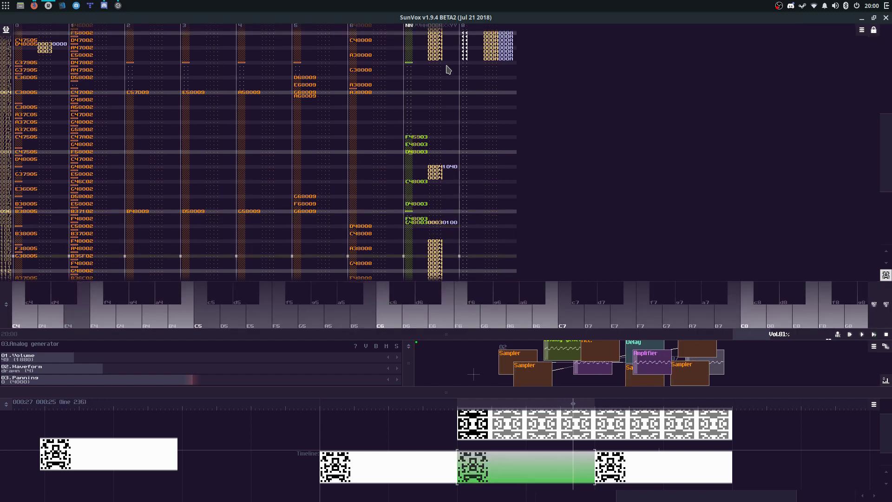
pyautogui.press('Right')
pyautogui.press('Down')
pyautogui.press('Down')
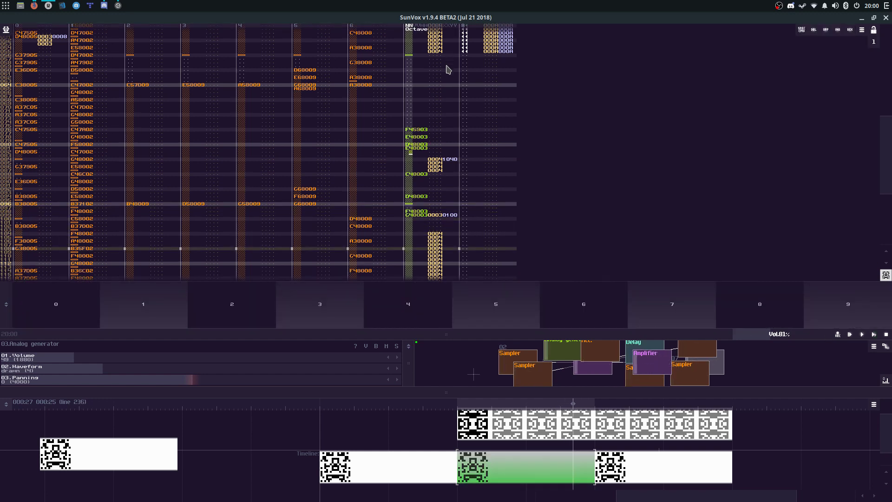
pyautogui.press('Up')
pyautogui.press('Down')
pyautogui.press('c')
pyautogui.press('Down')
pyautogui.press('x')
pyautogui.press('Down')
pyautogui.press('z')
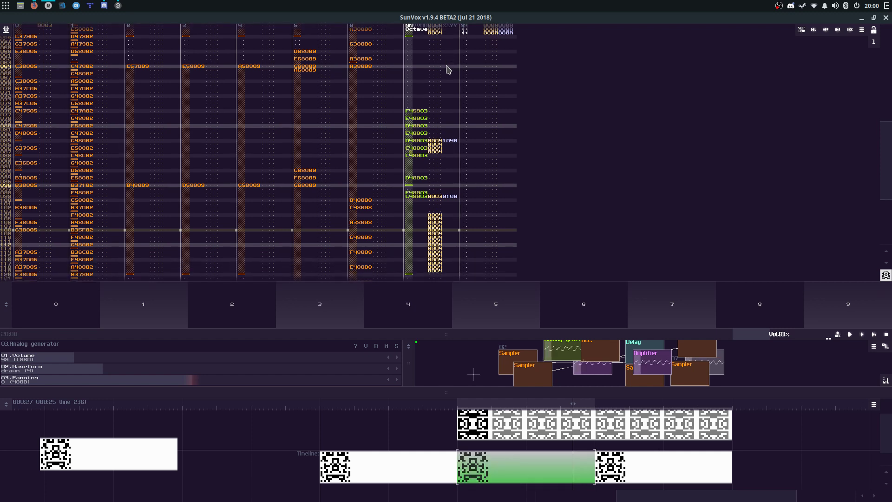
pyautogui.press('Down')
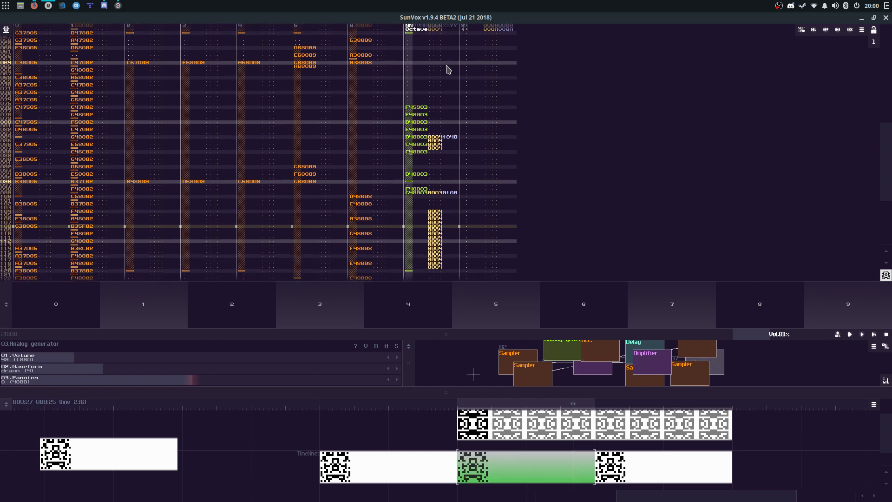
# Step: Add a B3 note on line 88 of track 7 and shift the C4 there to line 89
pyautogui.press('Down')
pyautogui.press('Down')
pyautogui.press('Up')
pyautogui.press('Up')
pyautogui.press('Up')
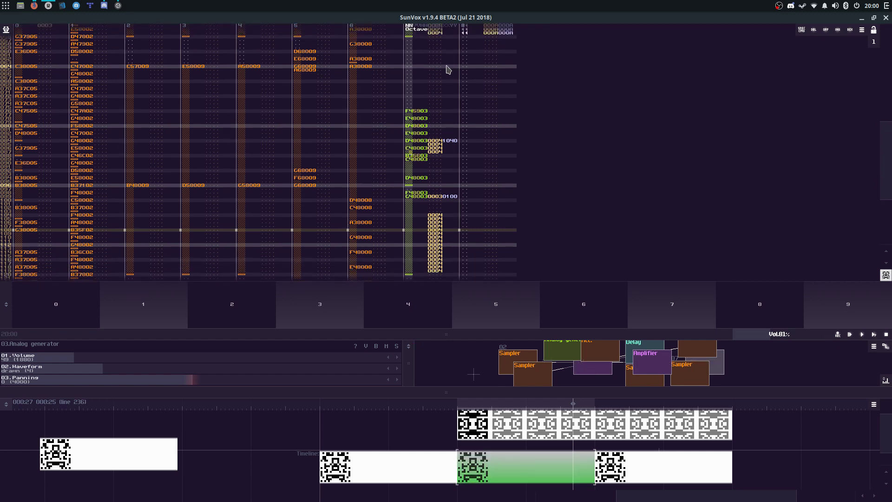
# Step: Clear the four 0004 vibrato effects on lines 84 to 87 of track 7
pyautogui.press('Right')
pyautogui.press('Right')
pyautogui.press('Right')
pyautogui.press('Right')
pyautogui.press('Right')
pyautogui.press('Right')
pyautogui.press('Right')
pyautogui.press('Right')
pyautogui.press('Up')
pyautogui.press('Up')
pyautogui.press('Up')
pyautogui.press('Delete')
pyautogui.press('Delete')
pyautogui.press('Delete')
pyautogui.press('Delete')
# Step: Clear the 1040 effect parameter on line 84 of track 7 and play the pattern
pyautogui.press('Up')
pyautogui.press('Up')
pyautogui.press('Up')
pyautogui.press('Right')
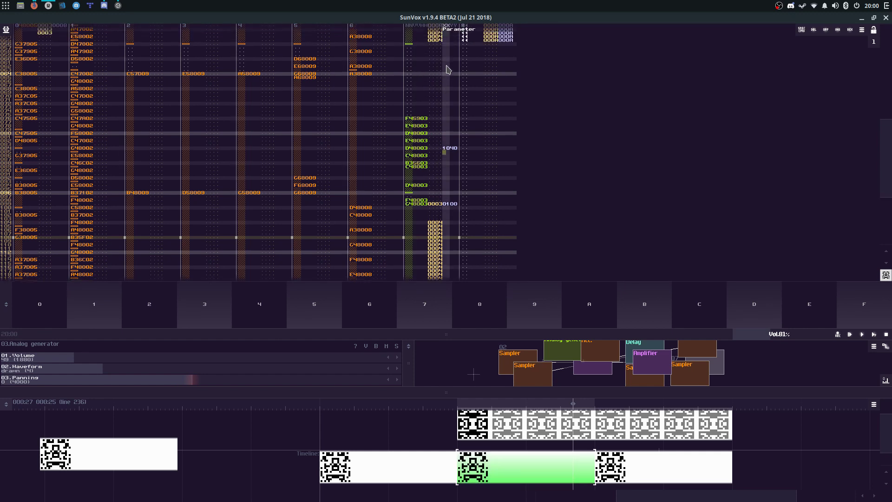
pyautogui.press('Return')
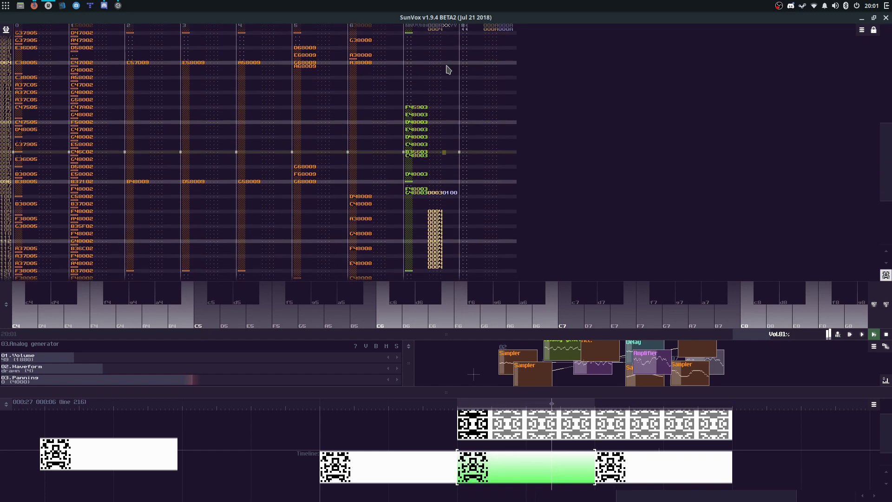
pyautogui.click(449, 69)
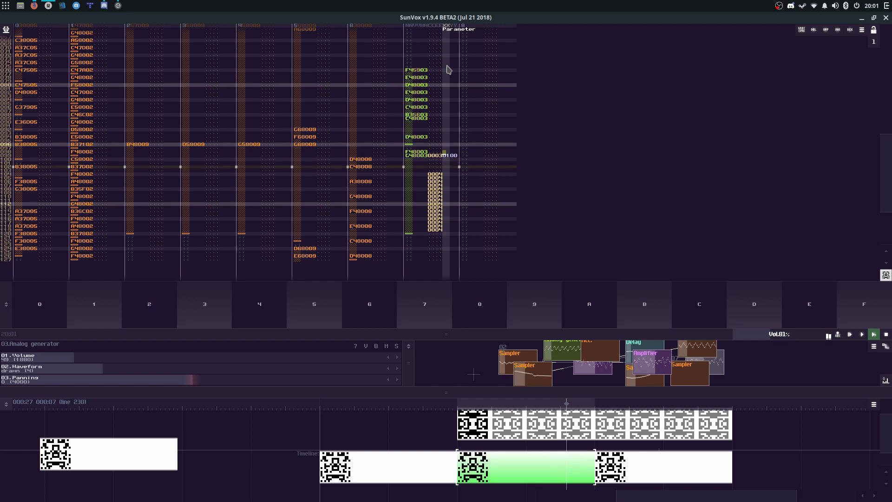
# Step: Undo the vibrato deletions and the newly entered notes on lines 82 to 89 of track 7
pyautogui.click(408, 119)
pyautogui.hotkey('ctrl', 'z')
pyautogui.hotkey('ctrl', 'z')
pyautogui.hotkey('ctrl', 'z')
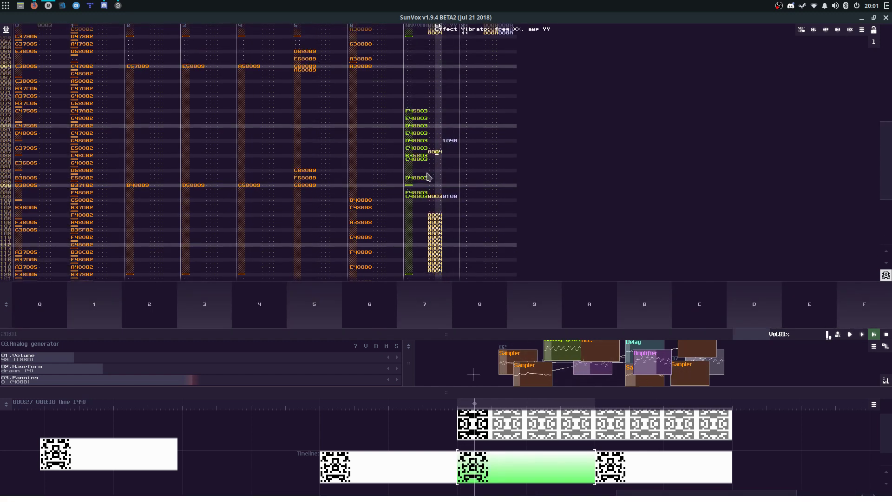
pyautogui.hotkey('ctrl', 'z')
pyautogui.hotkey('ctrl', 'z')
pyautogui.hotkey('ctrl', 'z')
pyautogui.hotkey('ctrl', 'z')
pyautogui.hotkey('ctrl', 'z')
pyautogui.hotkey('ctrl', 'z')
pyautogui.hotkey('ctrl', 'z')
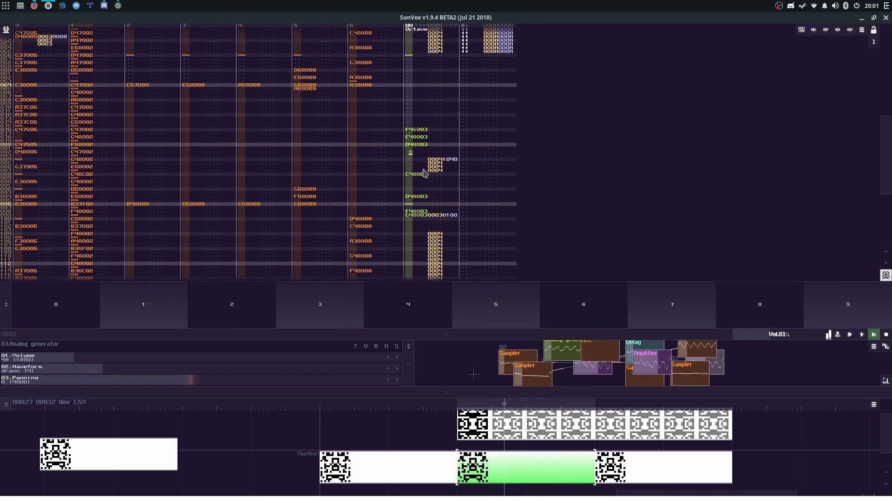
# Step: Redo track 7's note entries on lines 82 to 89 and the vibrato deletions
pyautogui.hotkey('ctrl', 'z')
pyautogui.hotkey('ctrl', 'z')
pyautogui.hotkey('ctrl', 'z')
pyautogui.hotkey('ctrl', 'z')
pyautogui.hotkey('ctrl', 'z')
pyautogui.hotkey('ctrl', 'z')
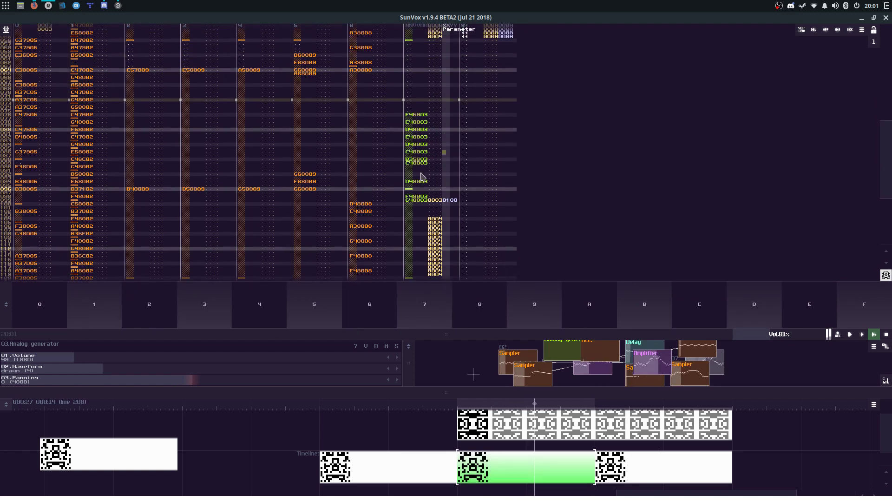
pyautogui.click(417, 148)
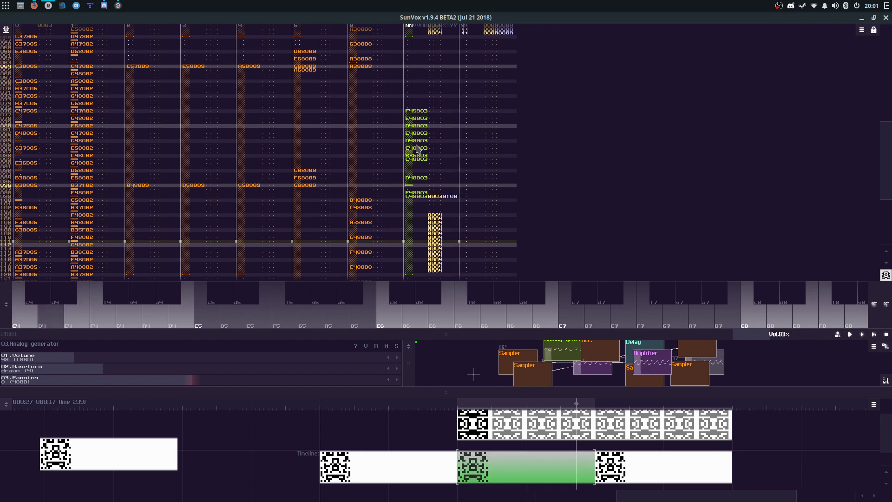
# Step: Set line 88 of track 7 to an E4 note and delete the note on line 89
pyautogui.scroll(-1, 417, 149)
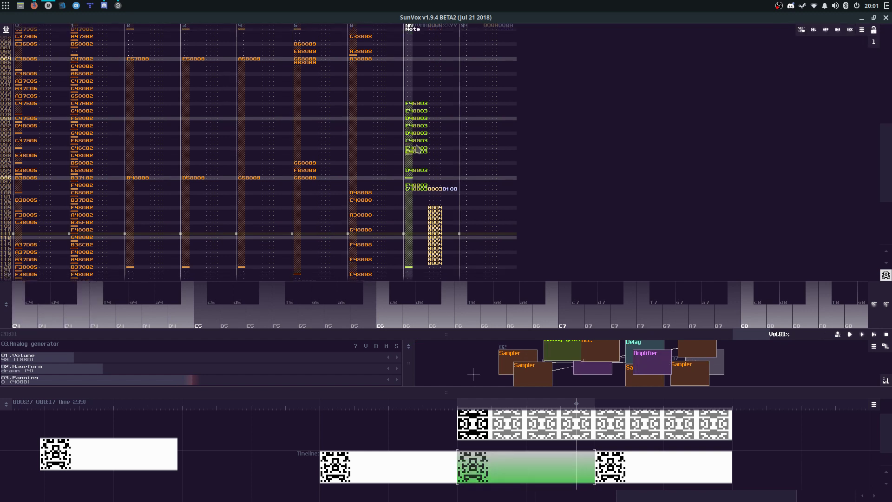
pyautogui.press('Up')
pyautogui.press('Up')
pyautogui.press('Up')
pyautogui.press('Down')
pyautogui.press('Down')
pyautogui.press('c')
pyautogui.press('Delete')
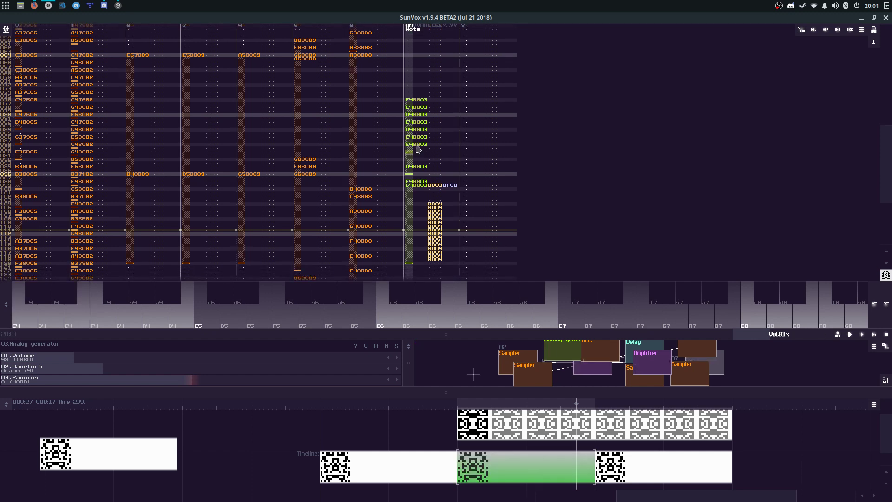
# Step: Enter F4 and E4 on lines 90 and 92 of track 7, add a note on line 96, and play the pattern
pyautogui.press('v')
pyautogui.press('c')
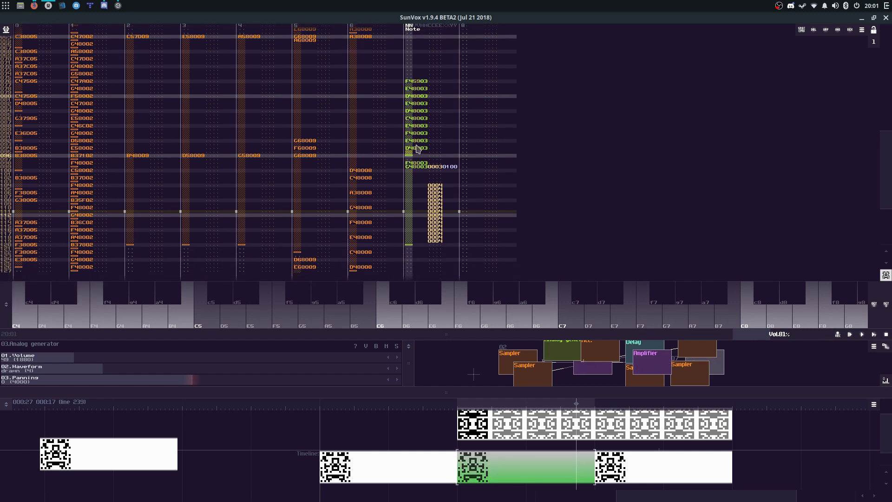
pyautogui.press('Down')
pyautogui.press('m')
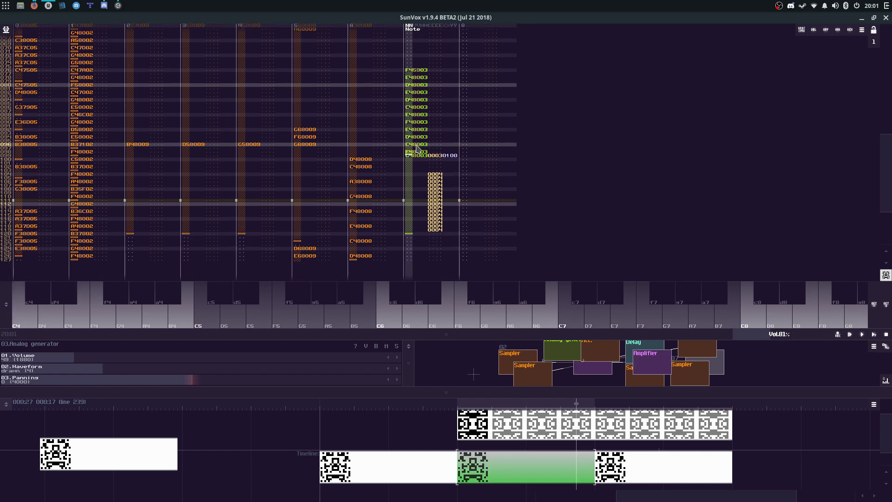
pyautogui.press('space')
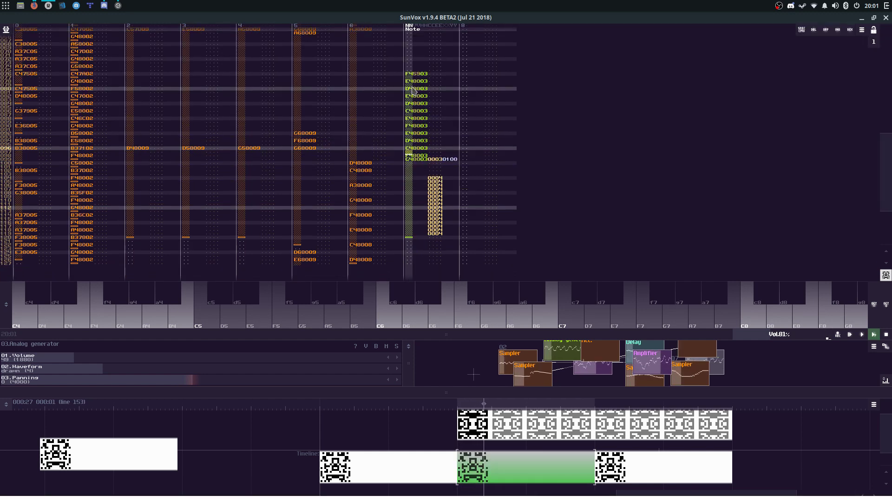
# Step: Insert note-off commands between the short notes of track 7's phrase above line 96
pyautogui.click(412, 85)
pyautogui.press('capslock')
pyautogui.press('Down')
pyautogui.press('Down')
pyautogui.press('Down')
pyautogui.press('capslock')
pyautogui.press('Down')
pyautogui.press('Down')
pyautogui.press('Down')
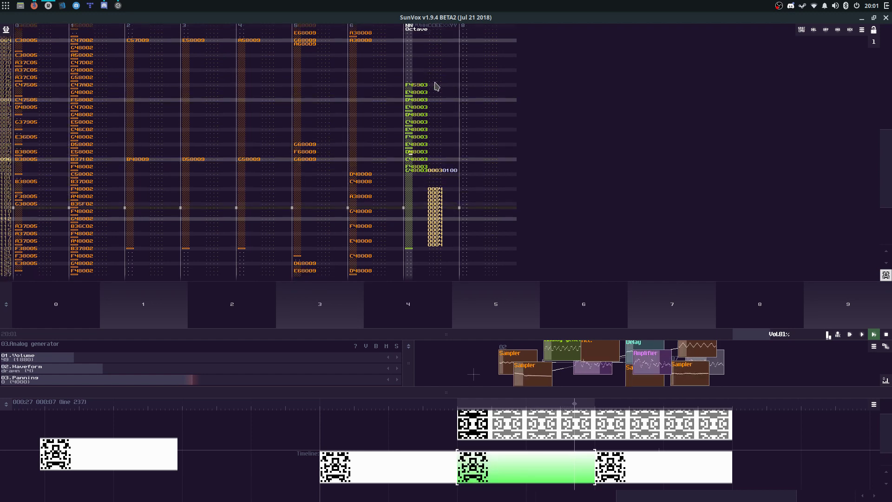
# Step: Delete the note on line 96 of track 7 and save the song
pyautogui.click(425, 160)
pyautogui.press('Delete')
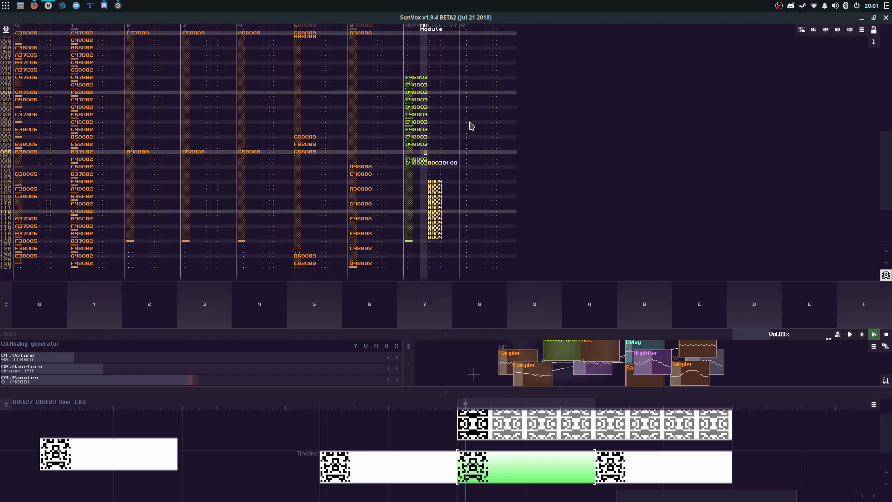
pyautogui.press('Left')
pyautogui.hotkey('ctrl', 's')
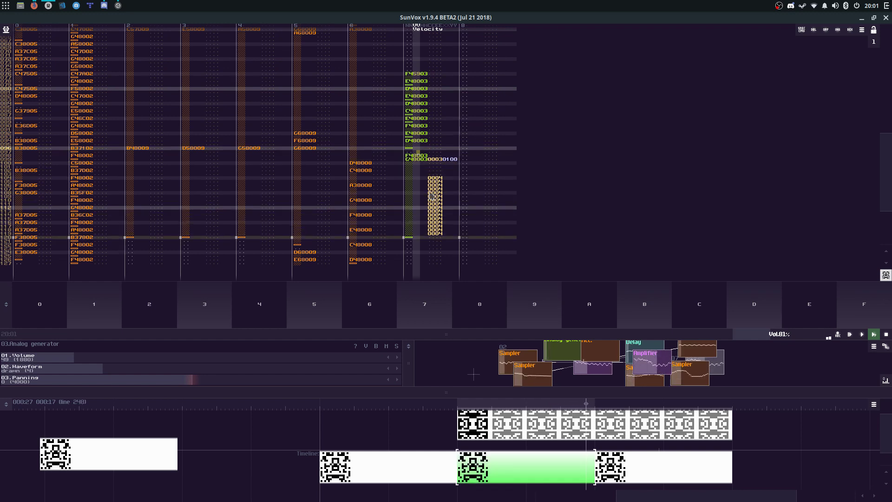
# Step: Enter slide effect 0003 on line 100 of track 7, just below the G4 note
pyautogui.click(440, 164)
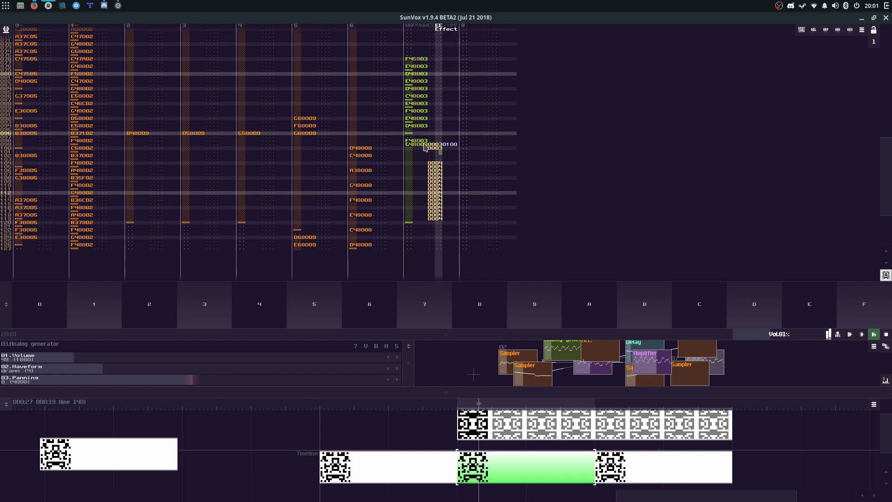
# Step: Raise the two track 7 notes at lines 98 and 99 of the middle pattern to octave 5
pyautogui.moveTo(408, 142); pyautogui.dragTo(458, 149)
pyautogui.rightClick(426, 150)
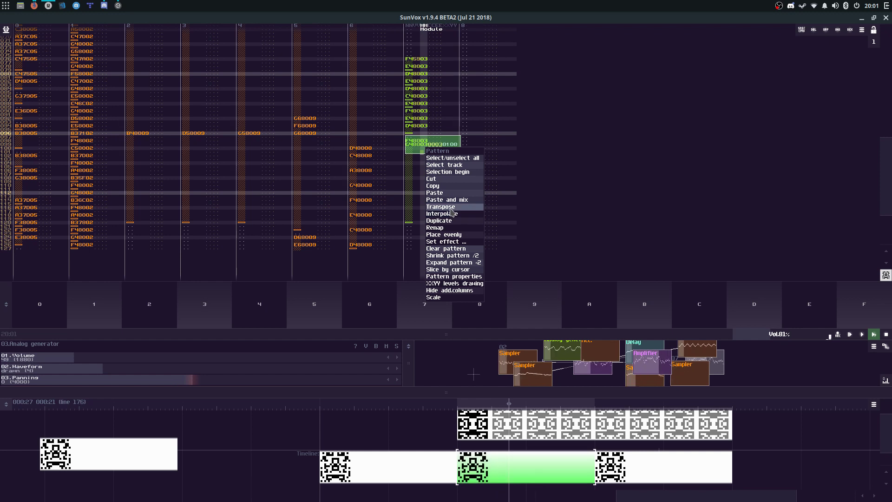
pyautogui.click(450, 208)
pyautogui.click(499, 223)
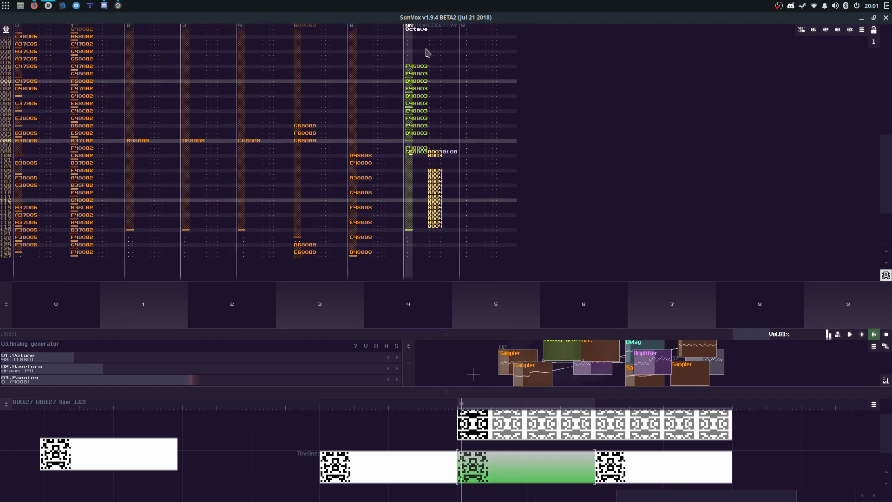
pyautogui.hotkey('ctrl', 's')
pyautogui.press('Return')
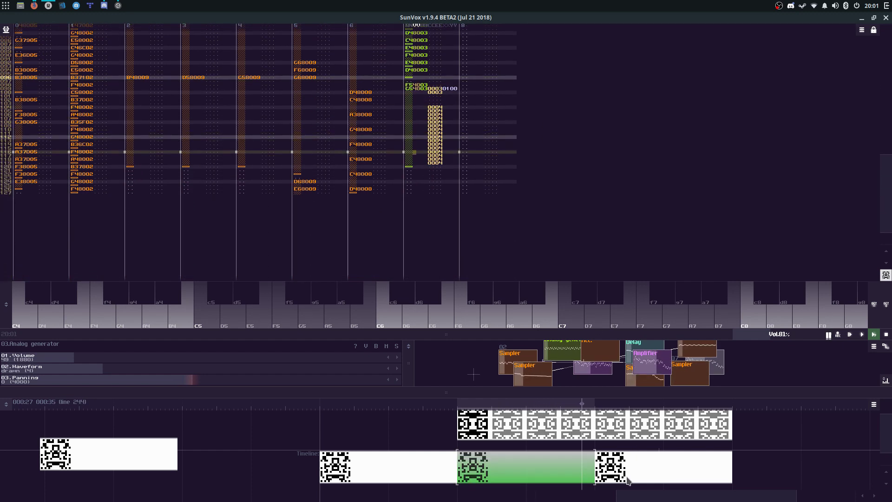
# Step: Transpose the whole of track 7 in the third timeline pattern down by 12 semitones
pyautogui.click(570, 479)
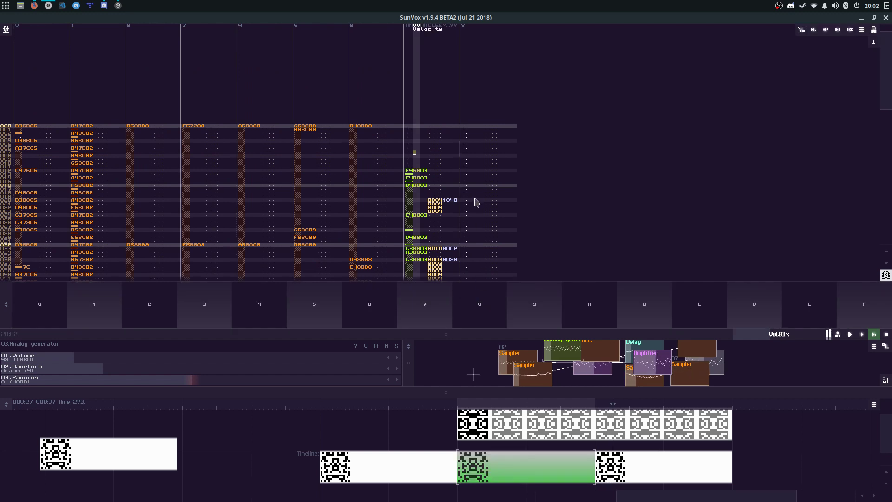
pyautogui.click(724, 457)
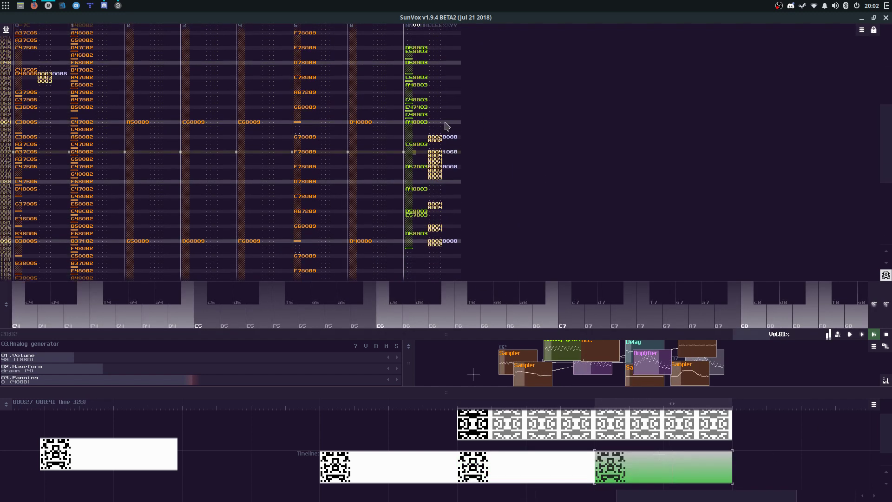
pyautogui.press('Return')
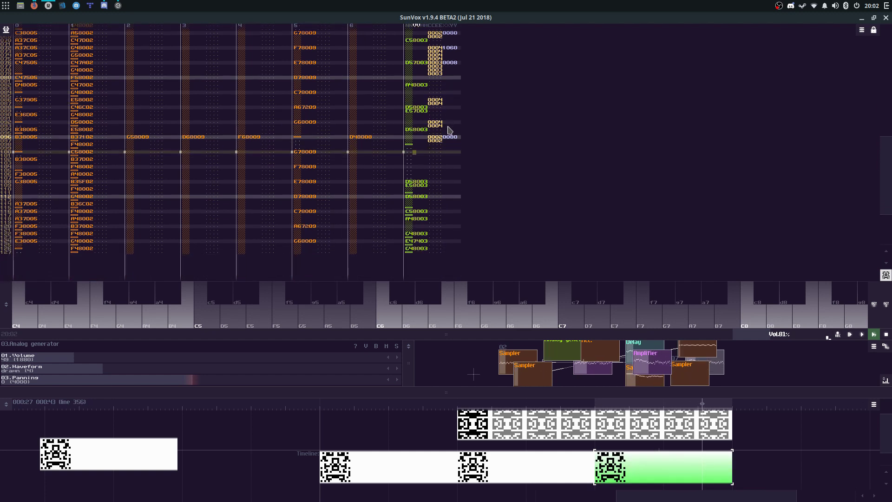
pyautogui.doubleClick(447, 131)
pyautogui.rightClick(447, 131)
pyautogui.click(465, 188)
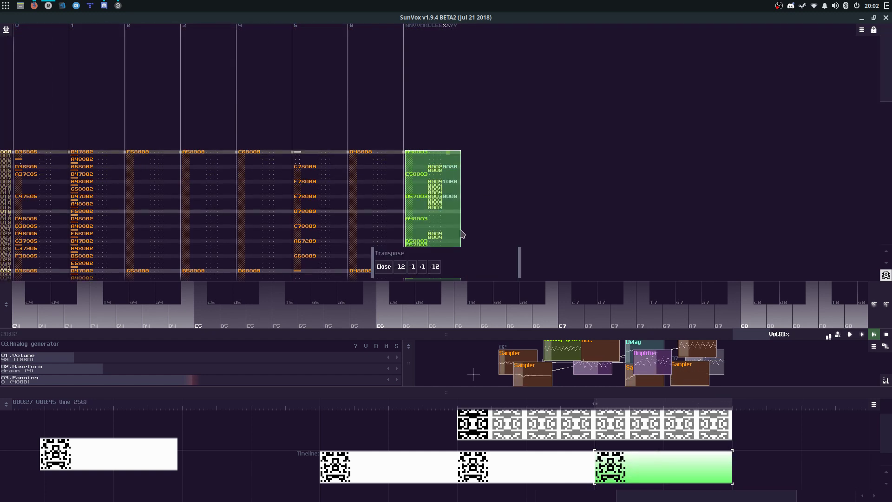
pyautogui.click(386, 270)
# Step: Move the Analog generator module clear of its neighbour and set its volume to 44
pyautogui.moveTo(420, 334); pyautogui.dragTo(430, 140)
pyautogui.moveTo(565, 187); pyautogui.dragTo(534, 187)
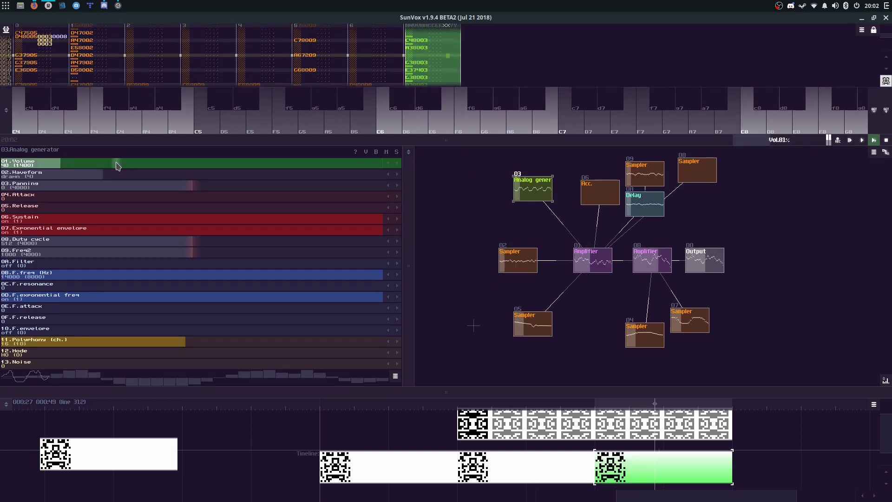
pyautogui.moveTo(130, 154); pyautogui.dragTo(130, 258)
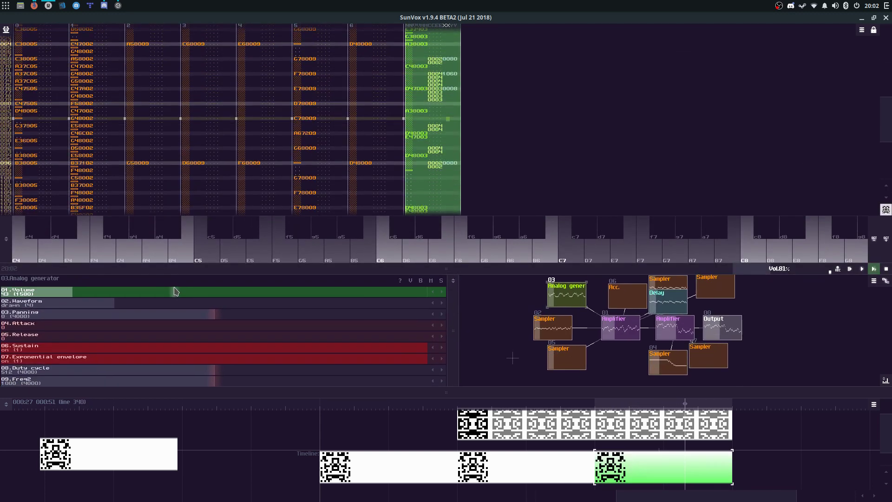
# Step: Set the track 7 notes at lines 98 and 99 of the middle pattern back to octave 4, and stop playback
pyautogui.click(537, 474)
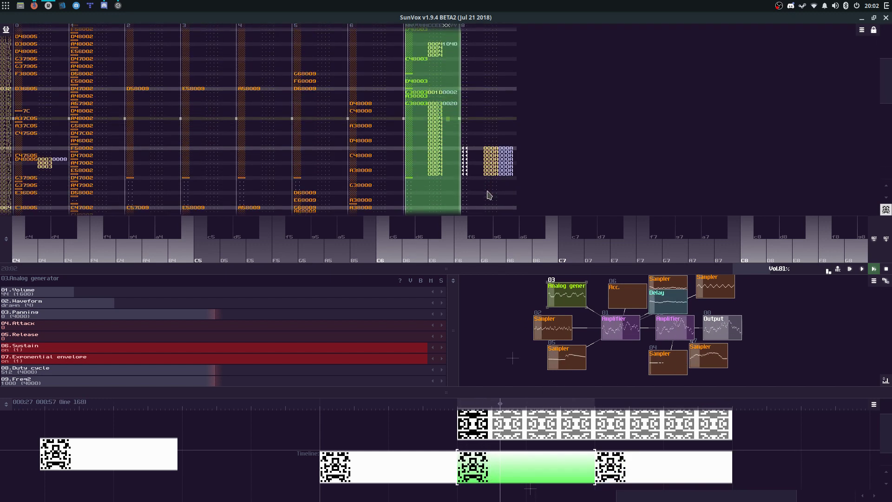
pyautogui.click(487, 191)
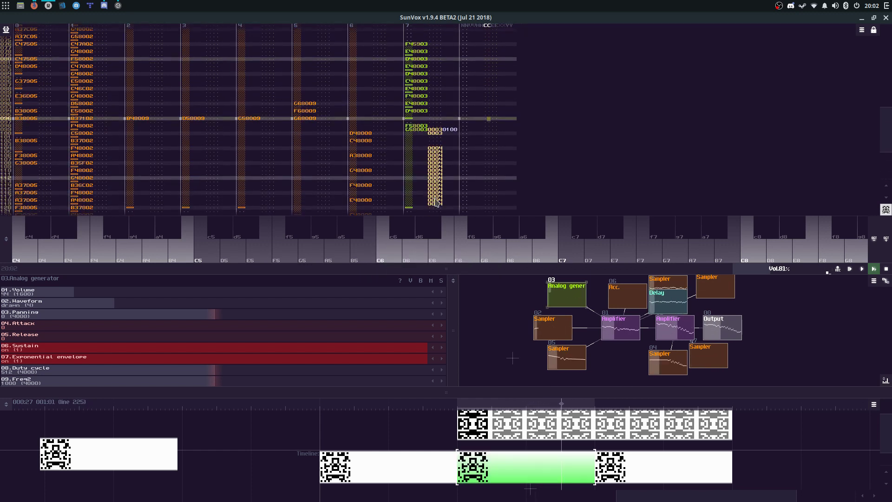
pyautogui.press('space')
pyautogui.click(411, 51)
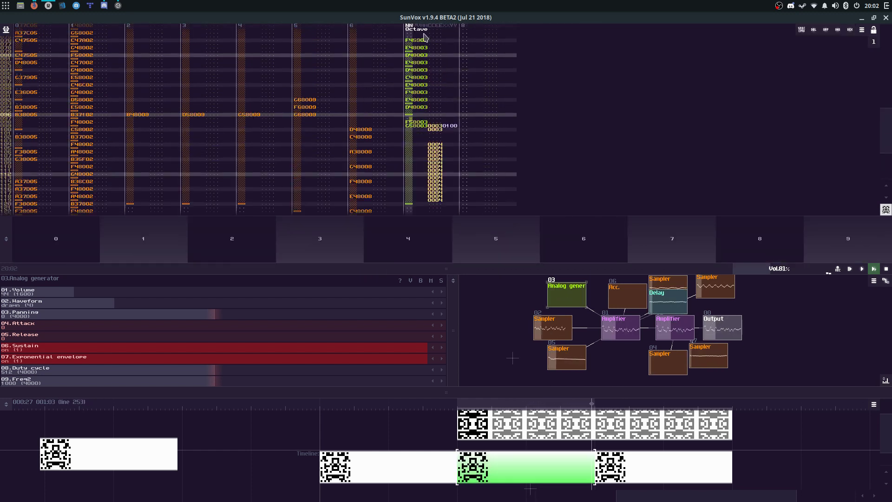
pyautogui.press('Down')
pyautogui.press('space')
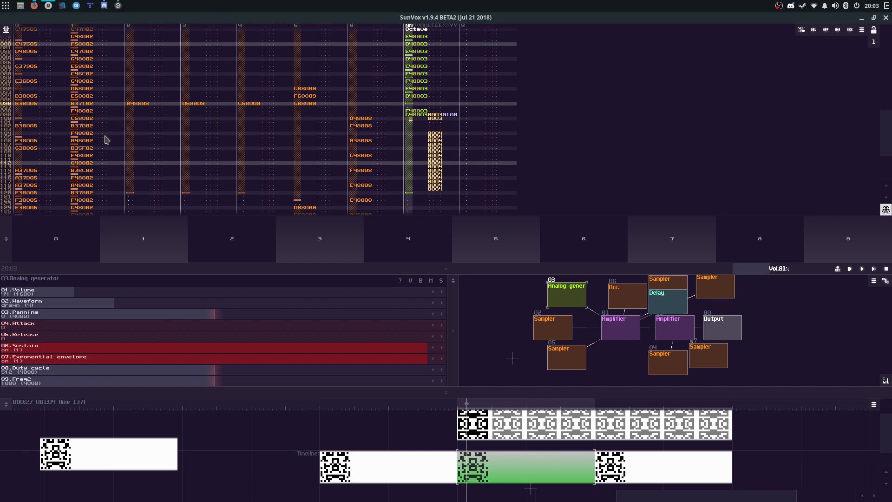
# Step: Enlarge the timeline area and compare the tracks of the first and middle patterns
pyautogui.moveTo(567, 393); pyautogui.dragTo(567, 361)
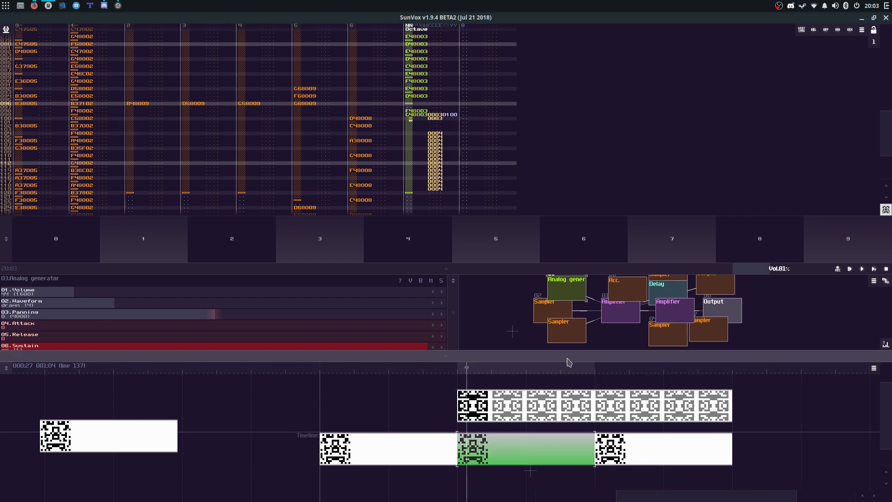
pyautogui.click(402, 463)
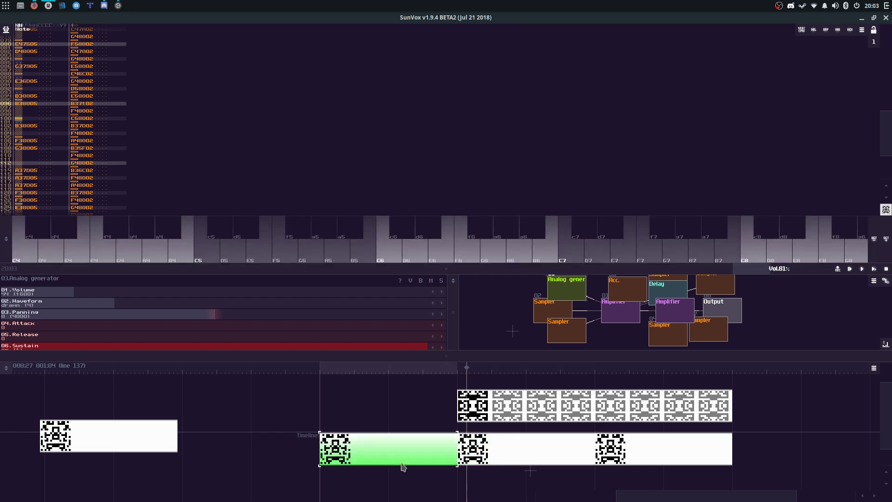
pyautogui.click(511, 459)
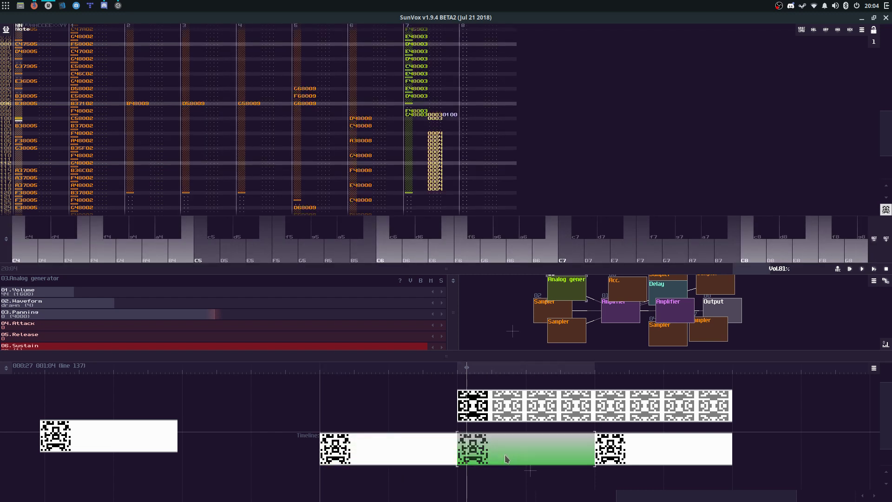
pyautogui.click(457, 460)
pyautogui.click(482, 456)
pyautogui.click(451, 461)
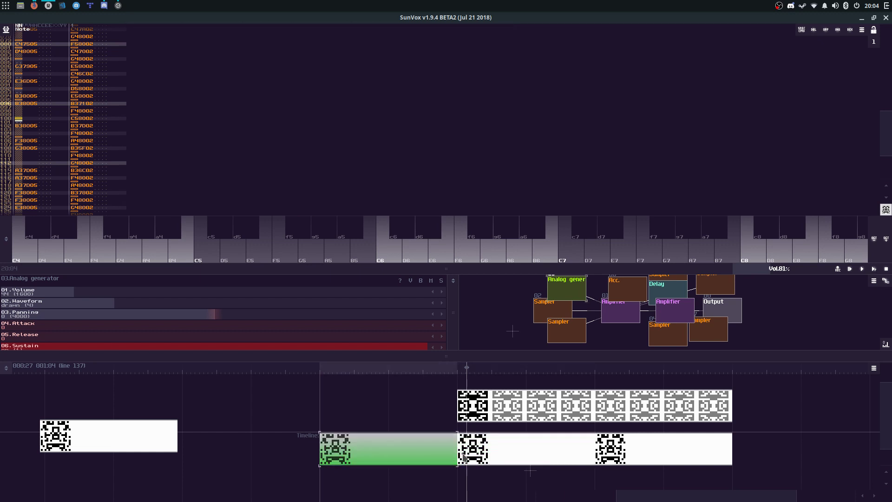
pyautogui.click(474, 458)
pyautogui.click(448, 461)
# Step: Play the song from the first pattern and follow it into the middle pattern
pyautogui.press('space')
pyautogui.press('space')
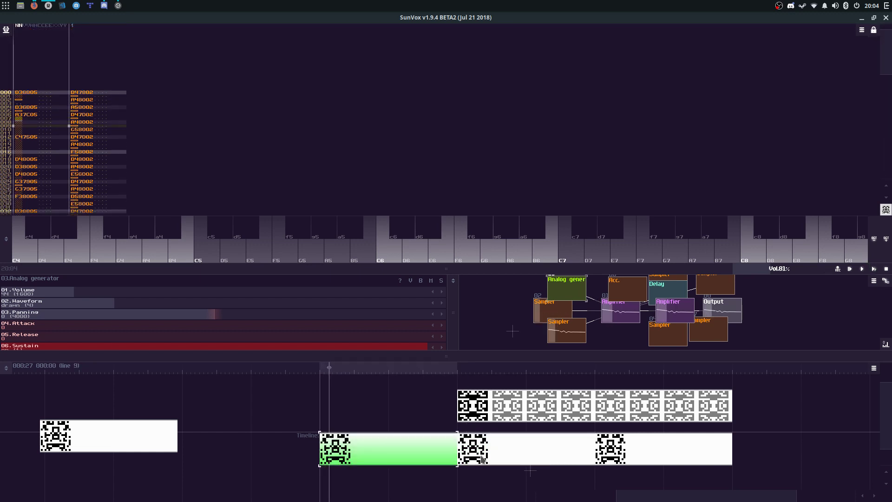
pyautogui.press('space')
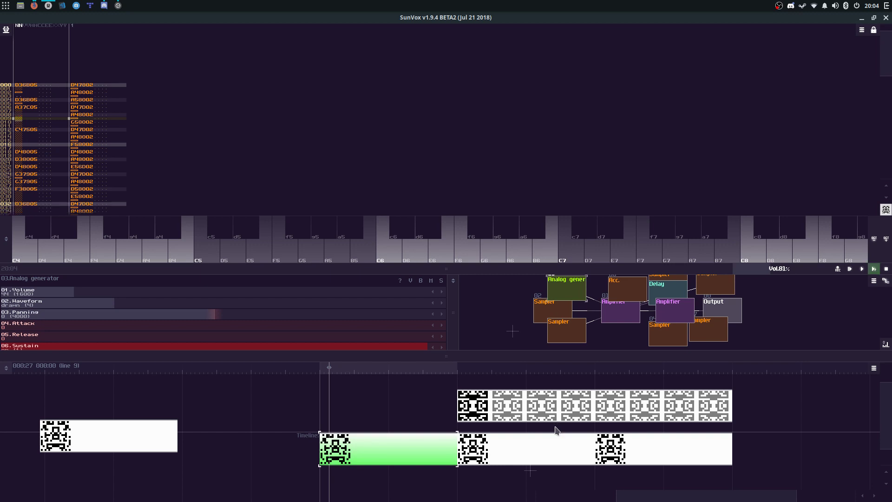
pyautogui.click(541, 445)
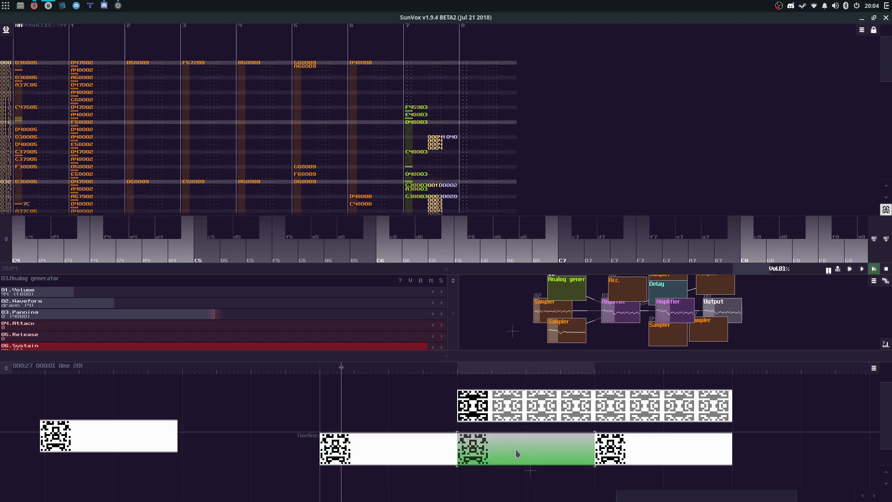
pyautogui.click(453, 444)
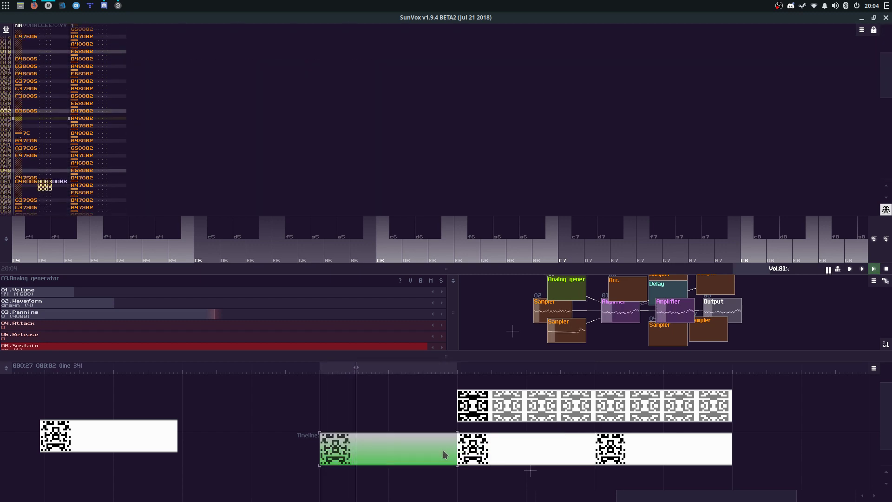
pyautogui.click(502, 445)
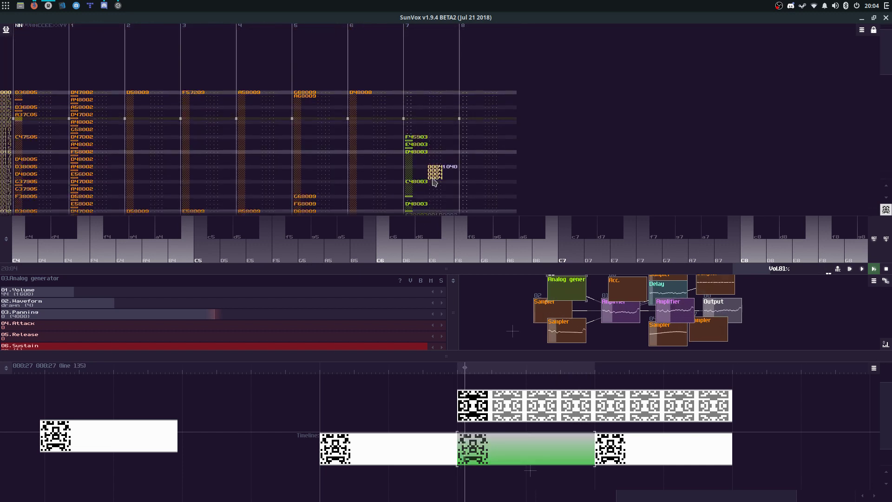
# Step: Copy the track 8 commands at lines 48–55 of the middle pattern to lines 112–119
pyautogui.click(475, 200)
pyautogui.moveTo(479, 89); pyautogui.dragTo(503, 167)
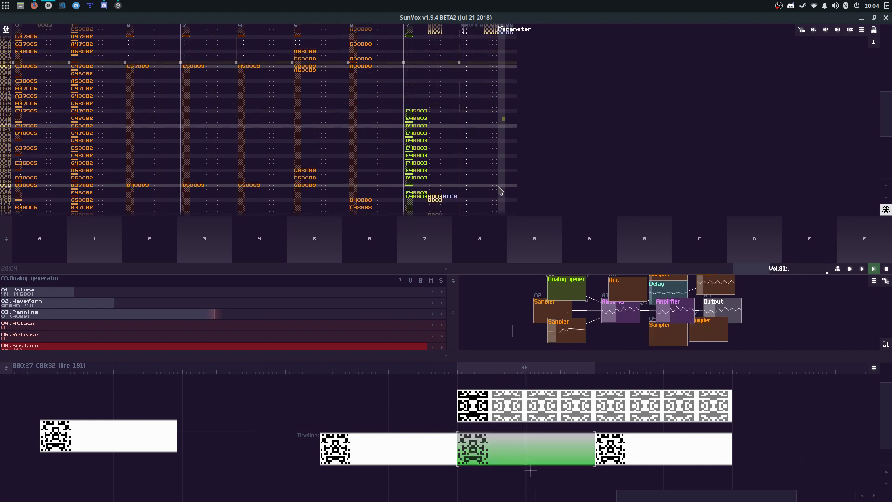
pyautogui.click(500, 189)
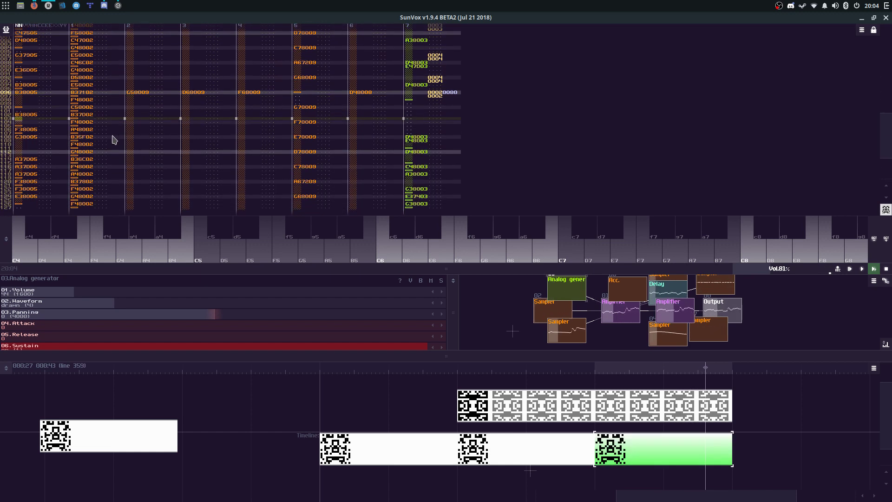
# Step: Transpose all of track 1 in the third pattern up by 12 semitones
pyautogui.rightClick(113, 134)
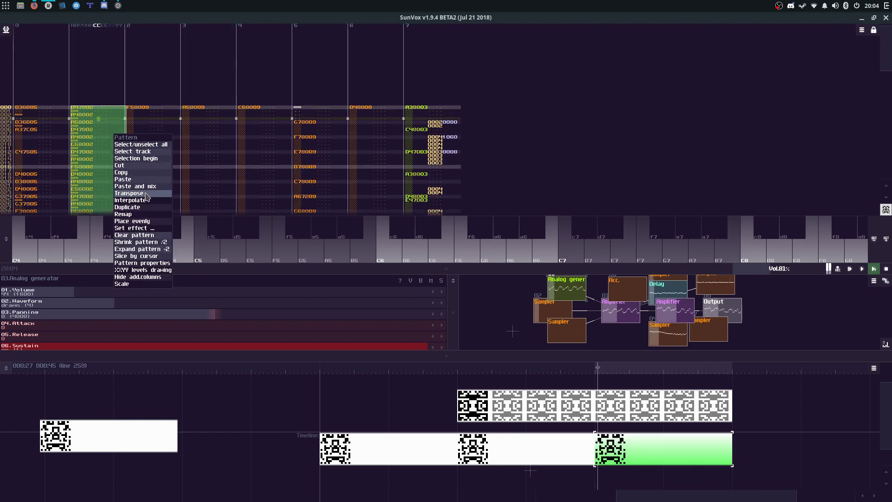
pyautogui.click(129, 193)
pyautogui.click(384, 266)
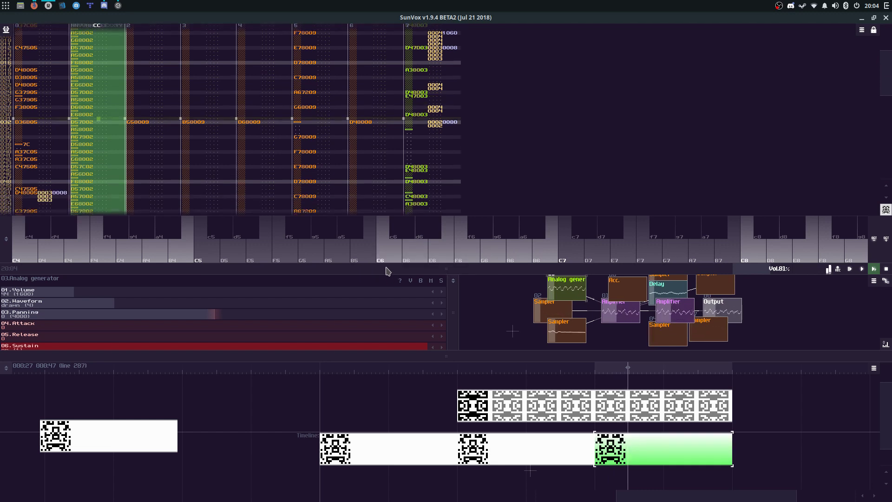
# Step: Close the transposition of track 1 in the third pattern and clear all notes from that track
pyautogui.rightClick(370, 169)
pyautogui.click(390, 225)
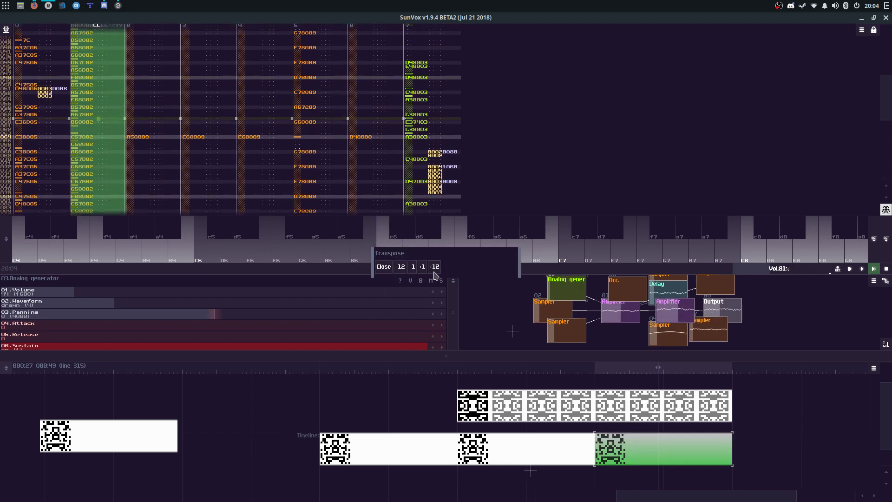
pyautogui.click(384, 267)
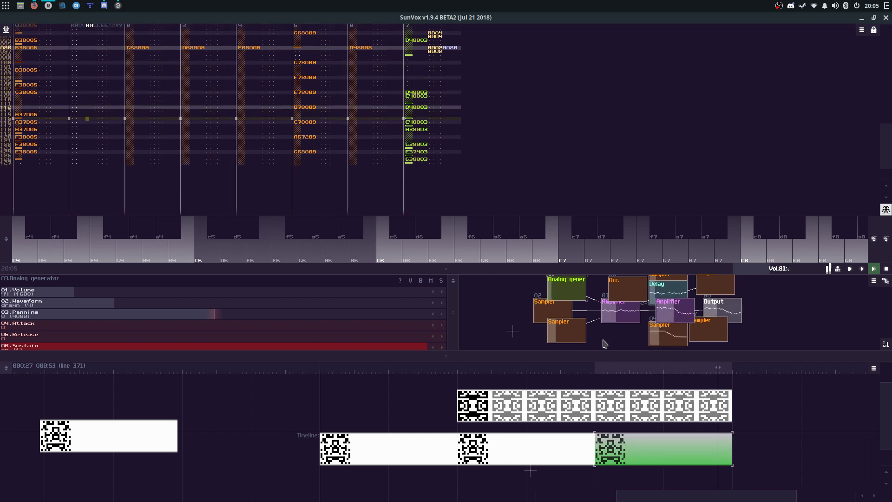
# Step: Show the 02 Sampler's controls and review the middle pattern's track 8 commands during playback
pyautogui.click(555, 305)
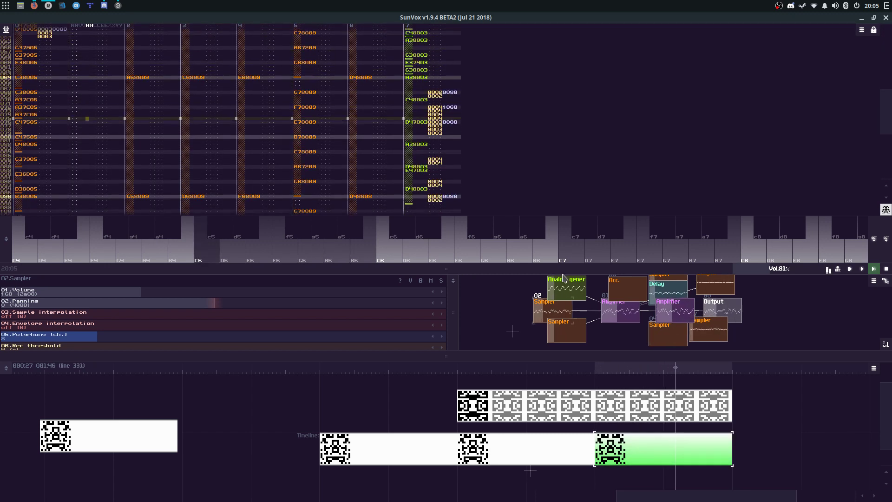
pyautogui.click(558, 457)
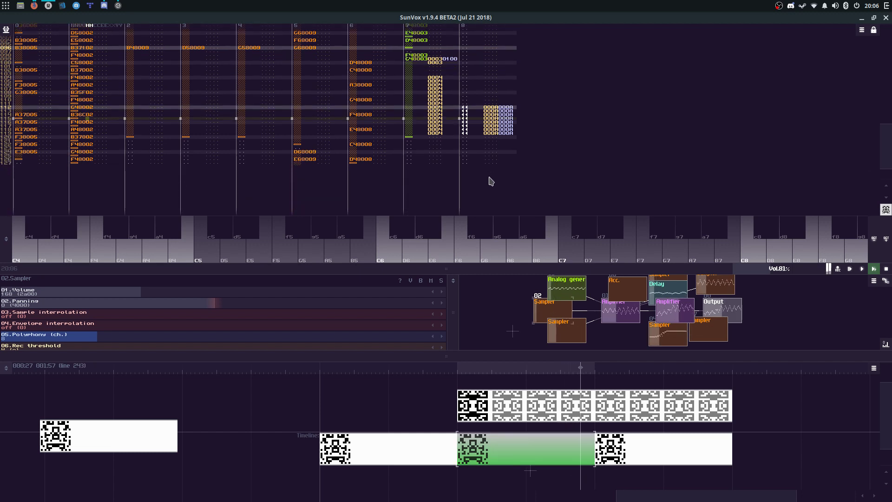
pyautogui.press('space')
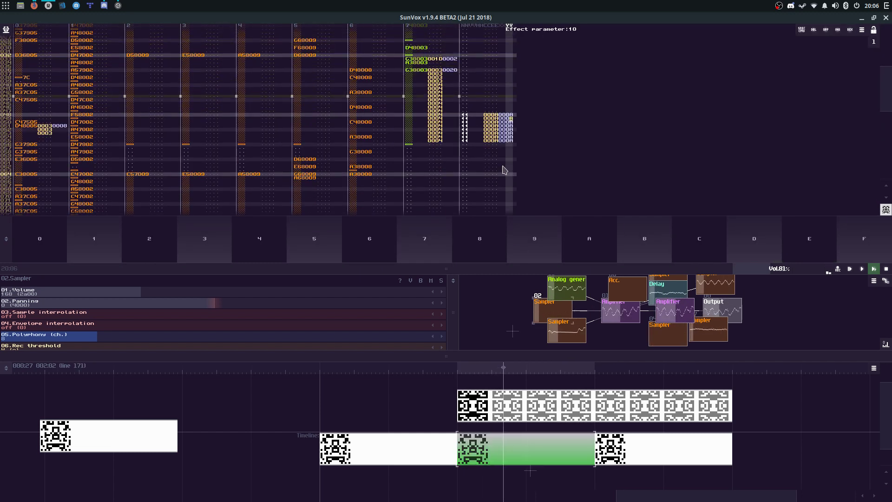
pyautogui.press('space')
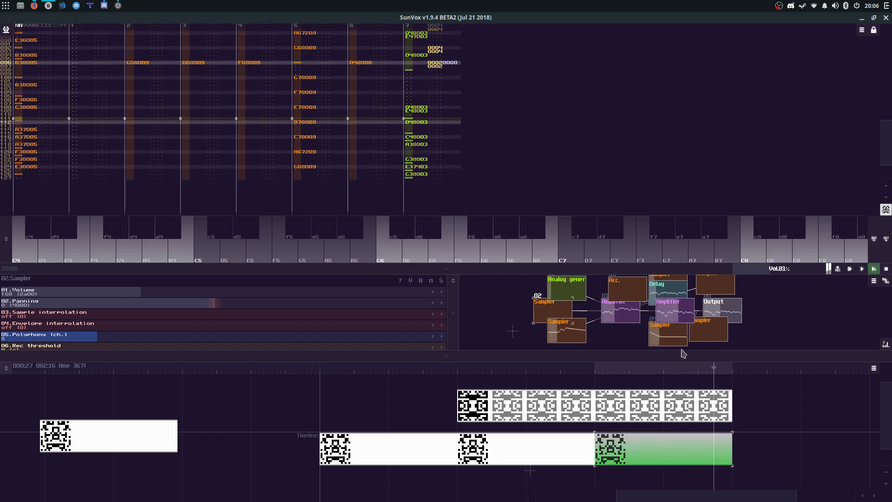
# Step: Enlarge the pattern editor and copy the third pattern's track 7 opening section, about lines 0–38, into track 6 from line 0
pyautogui.press('space')
pyautogui.moveTo(418, 98); pyautogui.dragTo(425, 194)
pyautogui.moveTo(530, 268); pyautogui.dragTo(529, 488)
pyautogui.click(364, 86)
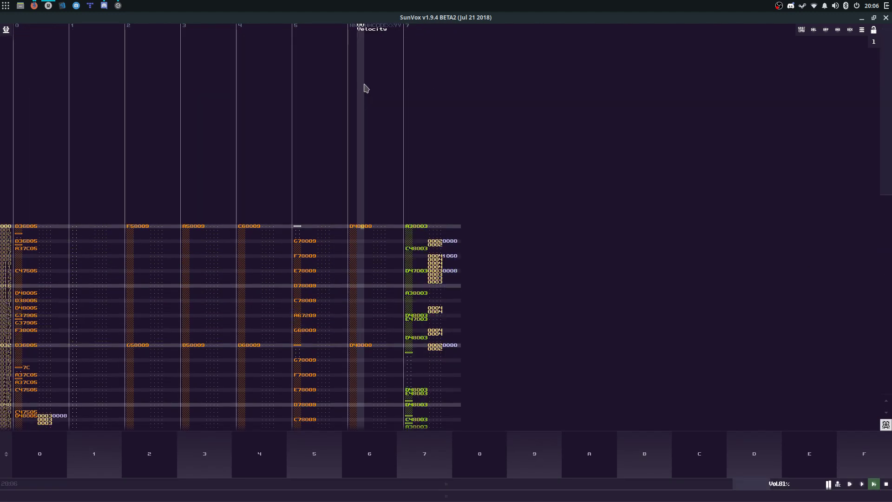
pyautogui.hotkey('ctrl', 'v')
# Step: Remap the pasted notes in track 6 from module 3 to module 8, limited to the selection
pyautogui.keyDown('shift'); pyautogui.click(363, 367); pyautogui.keyUp('shift')
pyautogui.rightClick(364, 367)
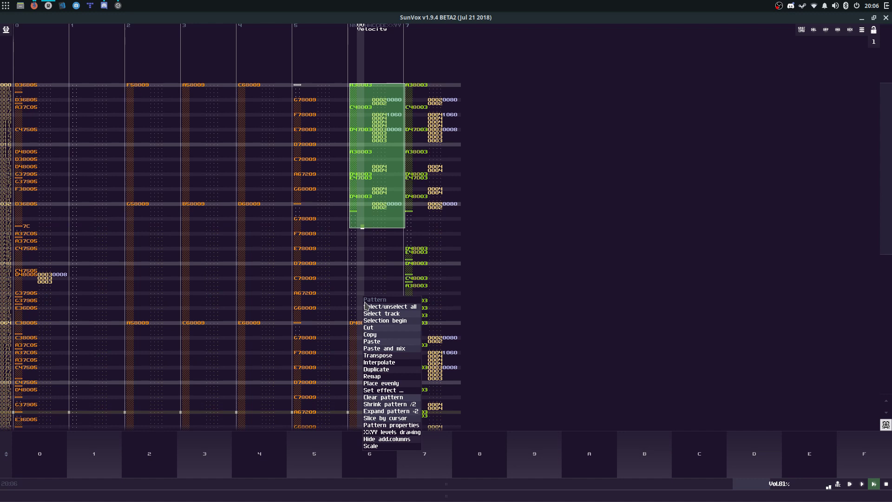
pyautogui.click(371, 376)
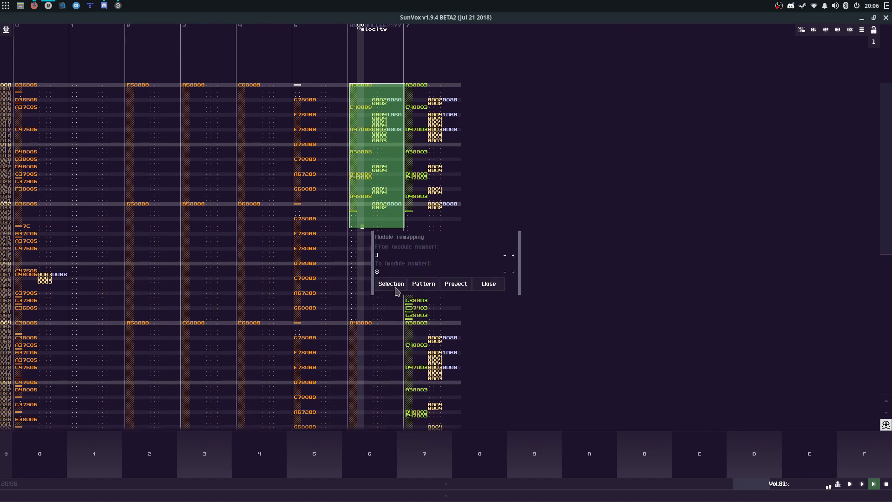
# Step: Close the module remapping and transpose the selected notes in track 6, lines 0–38, up two octaves
pyautogui.click(490, 287)
pyautogui.rightClick(423, 185)
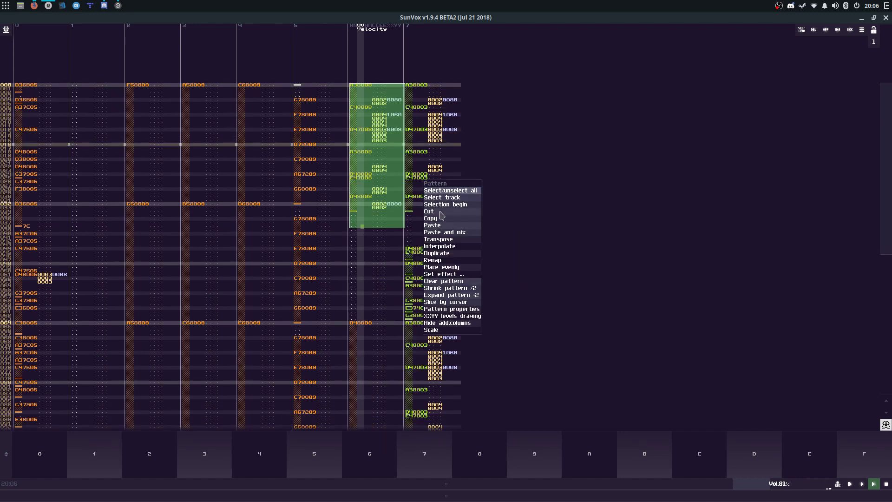
pyautogui.click(446, 239)
pyautogui.click(434, 266)
pyautogui.click(435, 267)
pyautogui.click(384, 266)
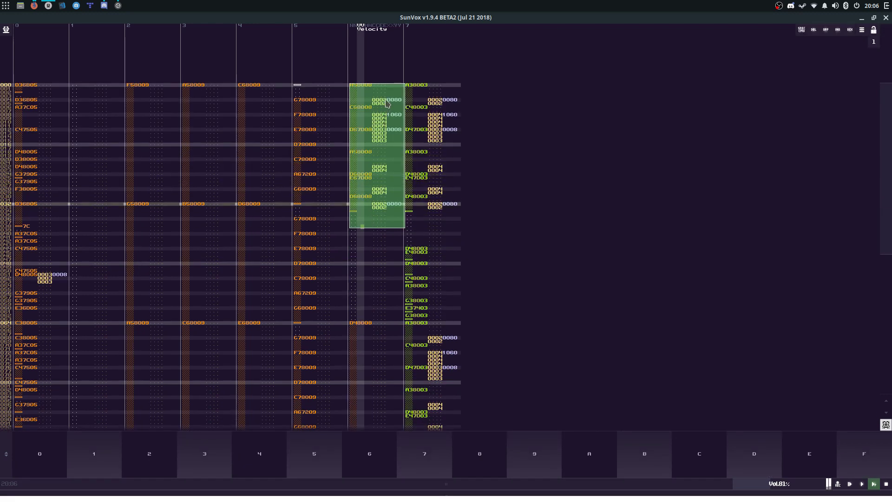
# Step: Clear the copied controller, effect and parameter commands from track 6, about lines 4–33, keeping the notes
pyautogui.click(387, 95)
pyautogui.press('Up')
pyautogui.press('Up')
pyautogui.press('Up')
pyautogui.press('Right')
pyautogui.press('Delete')
pyautogui.press('Delete')
pyautogui.press('Delete')
pyautogui.press('Delete')
pyautogui.press('Delete')
pyautogui.press('Delete')
pyautogui.press('Delete')
pyautogui.press('Delete')
pyautogui.press('Delete')
pyautogui.press('Delete')
pyautogui.press('Delete')
pyautogui.press('Delete')
pyautogui.press('Delete')
pyautogui.press('Delete')
pyautogui.press('Delete')
pyautogui.press('Delete')
pyautogui.press('Delete')
pyautogui.press('Delete')
pyautogui.press('Delete')
pyautogui.press('Delete')
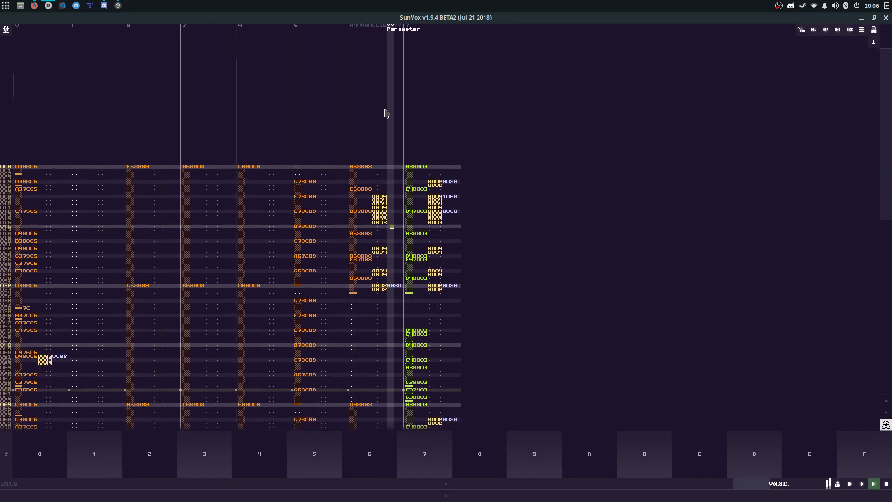
pyautogui.press('Delete')
pyautogui.press('Delete')
pyautogui.press('Delete')
pyautogui.press('Delete')
pyautogui.press('Delete')
pyautogui.press('Delete')
pyautogui.click(383, 119)
pyautogui.press('Delete')
pyautogui.press('Delete')
pyautogui.press('Delete')
pyautogui.press('Delete')
pyautogui.press('Delete')
pyautogui.press('Delete')
pyautogui.press('Delete')
pyautogui.press('Delete')
pyautogui.press('Delete')
pyautogui.press('Delete')
pyautogui.press('Delete')
pyautogui.press('Delete')
pyautogui.press('Delete')
pyautogui.press('Delete')
pyautogui.press('Delete')
pyautogui.press('Delete')
pyautogui.press('Delete')
pyautogui.press('Delete')
pyautogui.press('Delete')
pyautogui.press('Delete')
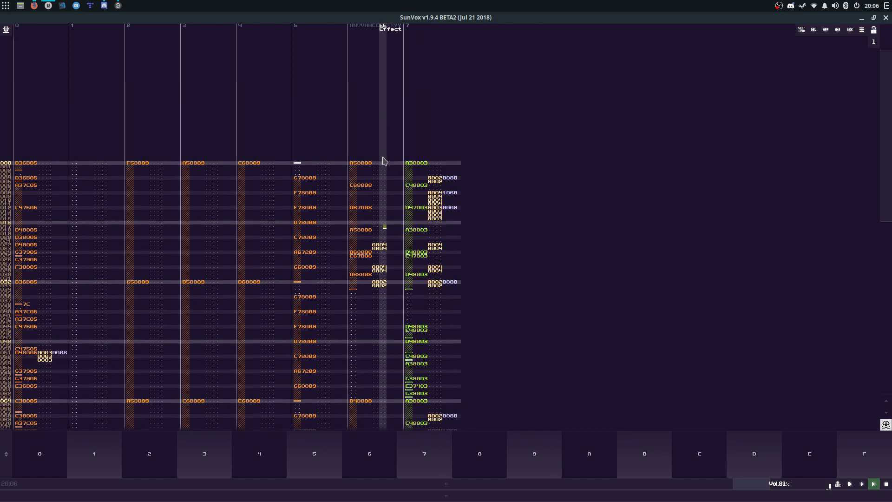
pyautogui.press('Delete')
pyautogui.press('Delete')
pyautogui.press('Delete')
# Step: Remove the note-off at line 34 in track 6
pyautogui.click(351, 100)
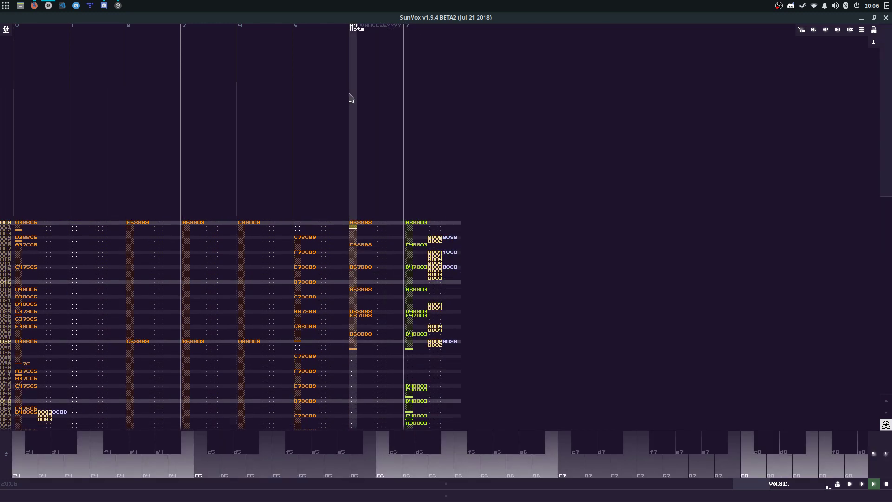
pyautogui.press('Down')
pyautogui.press('Down')
pyautogui.press('Down')
pyautogui.press('Down')
pyautogui.press('Down')
pyautogui.press('Down')
pyautogui.press('Down')
pyautogui.press('Down')
pyautogui.press('Down')
pyautogui.press('Down')
pyautogui.press('Down')
pyautogui.press('Down')
pyautogui.press('Down')
pyautogui.press('Down')
pyautogui.press('Down')
pyautogui.press('Down')
pyautogui.press('Down')
pyautogui.press('Down')
pyautogui.press('Down')
pyautogui.press('Down')
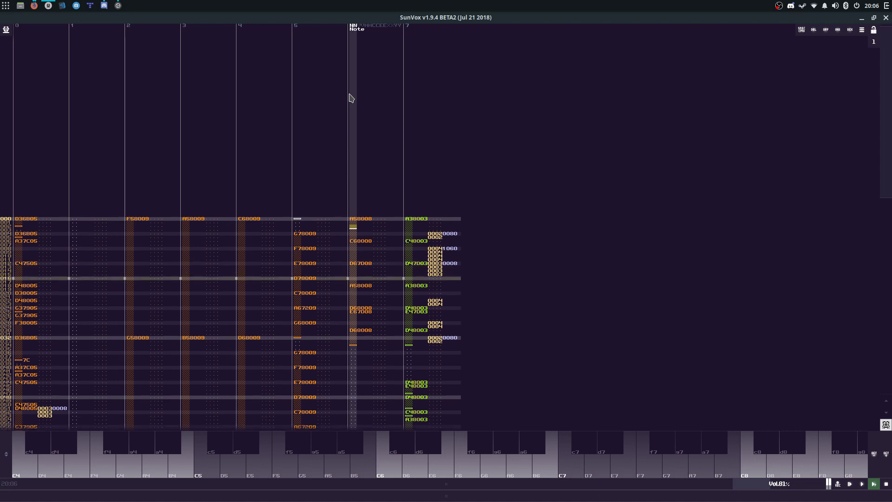
pyautogui.press('Down')
pyautogui.press('Down')
pyautogui.press('Down')
pyautogui.press('Down')
pyautogui.press('Down')
pyautogui.press('Down')
pyautogui.press('Down')
pyautogui.press('Down')
pyautogui.press('Down')
pyautogui.press('Down')
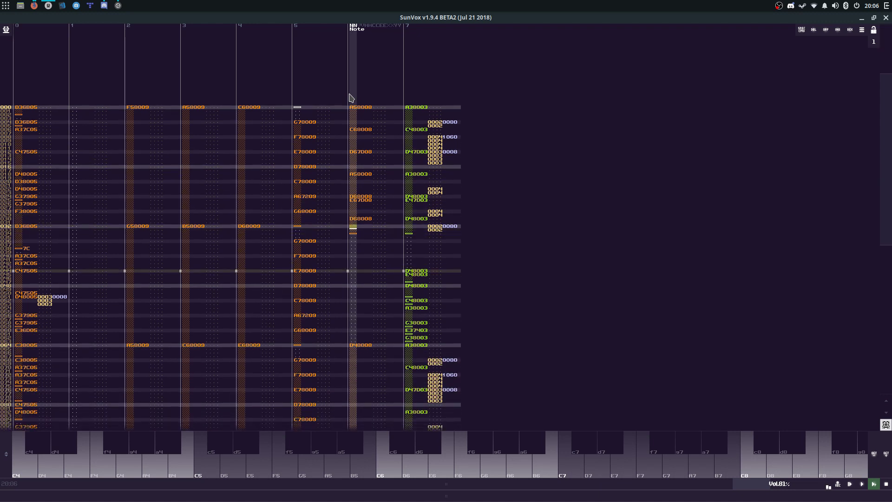
# Step: Duplicate track 6's lines 0–63 into the second half of the pattern, starting at line 64
pyautogui.moveTo(356, 91); pyautogui.dragTo(357, 330)
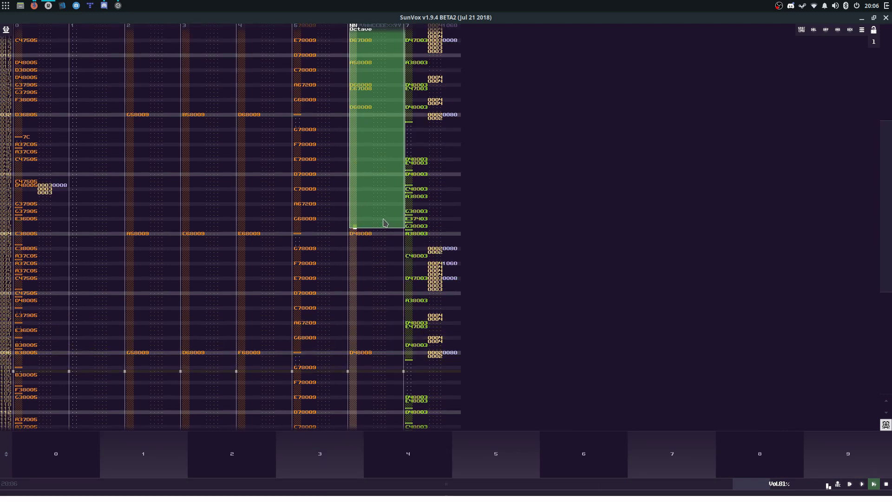
pyautogui.moveTo(368, 113); pyautogui.dragTo(363, 401)
pyautogui.hotkey('ctrl', 'd')
# Step: Transpose all of track 6 down one octave and leave edit mode for playback
pyautogui.rightClick(436, 259)
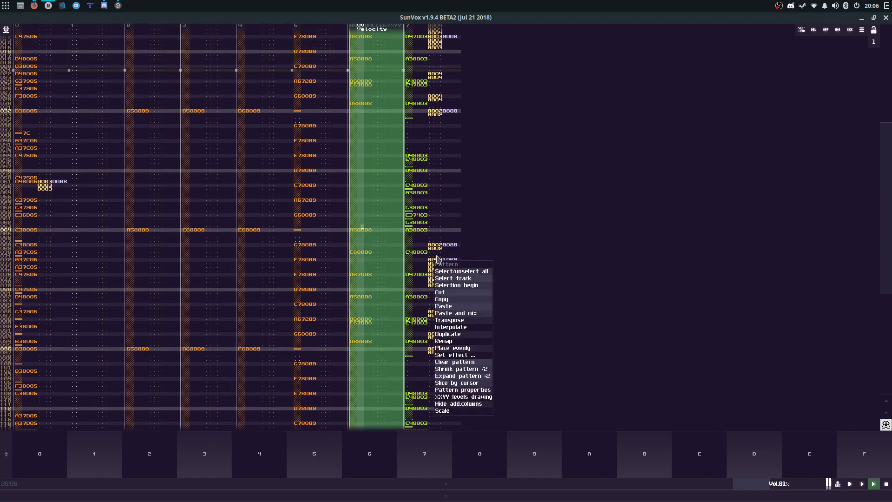
pyautogui.click(458, 324)
pyautogui.click(399, 267)
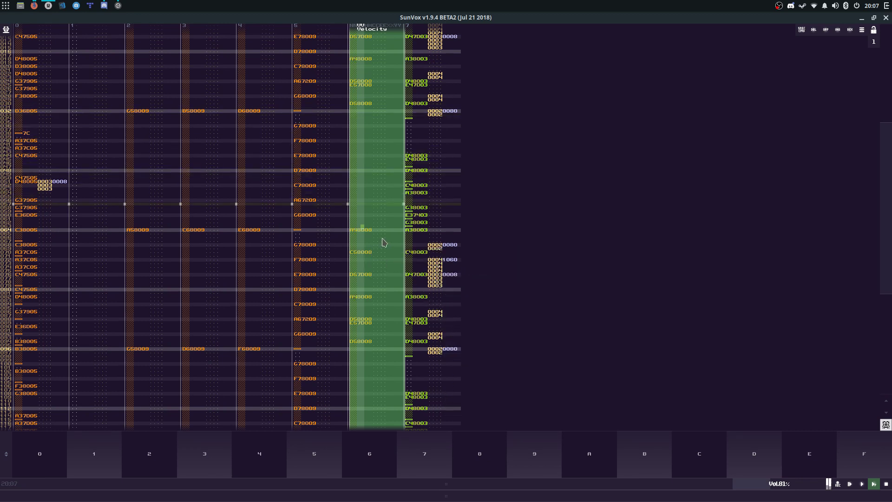
pyautogui.click(393, 280)
pyautogui.press('space')
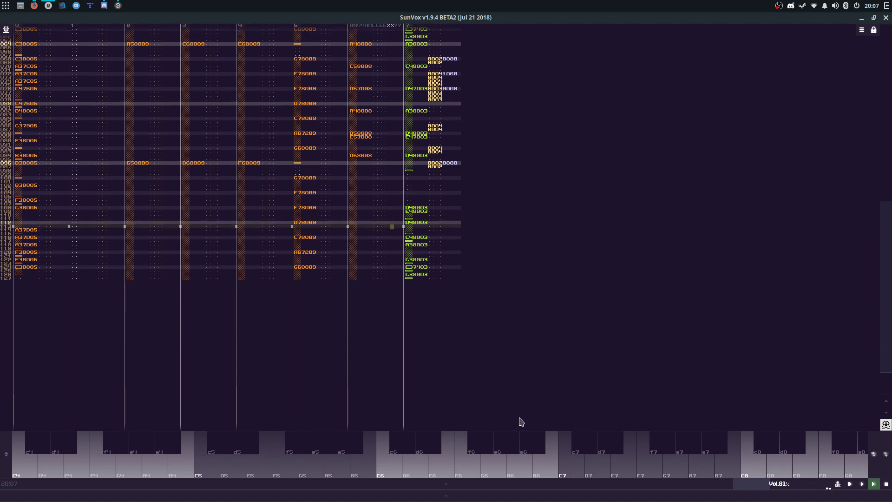
# Step: Set the first velocity digit to 4 for the track 6 notes in lines 0–30
pyautogui.press('space')
pyautogui.click(359, 219)
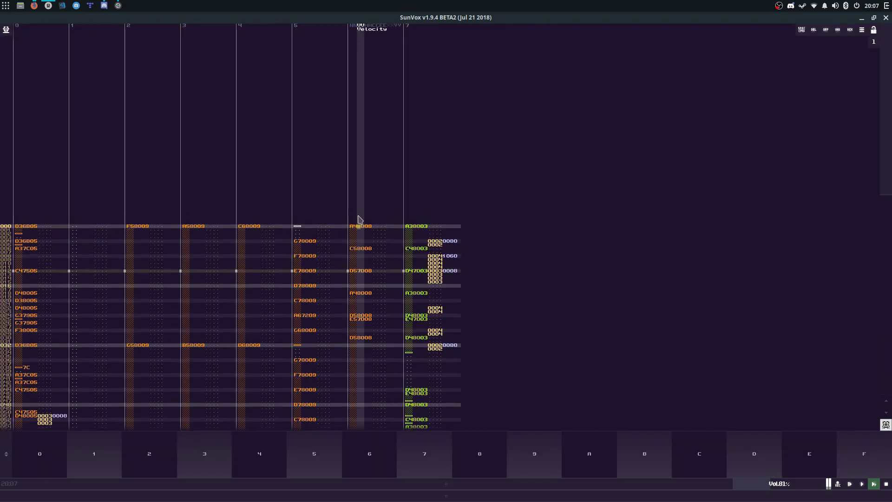
pyautogui.write('4')
pyautogui.click(360, 244)
pyautogui.write('4')
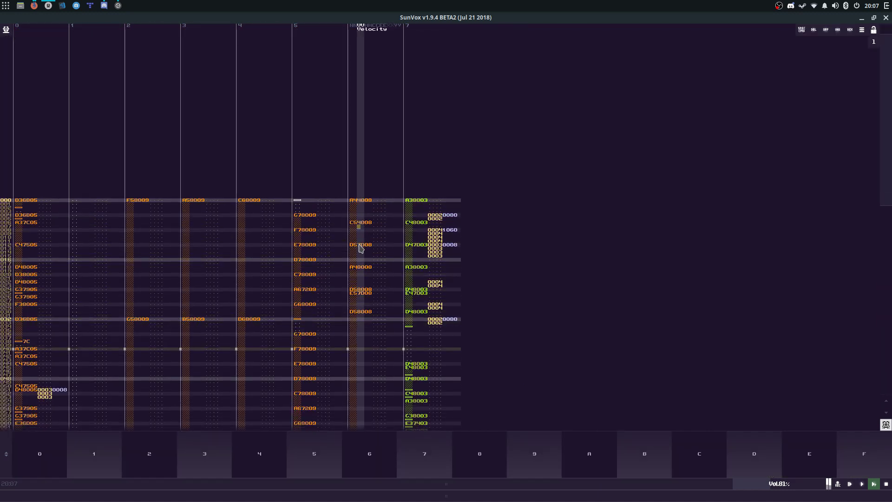
pyautogui.click(360, 245)
pyautogui.write('4')
pyautogui.click(359, 245)
pyautogui.write('4')
pyautogui.click(359, 245)
pyautogui.write('44')
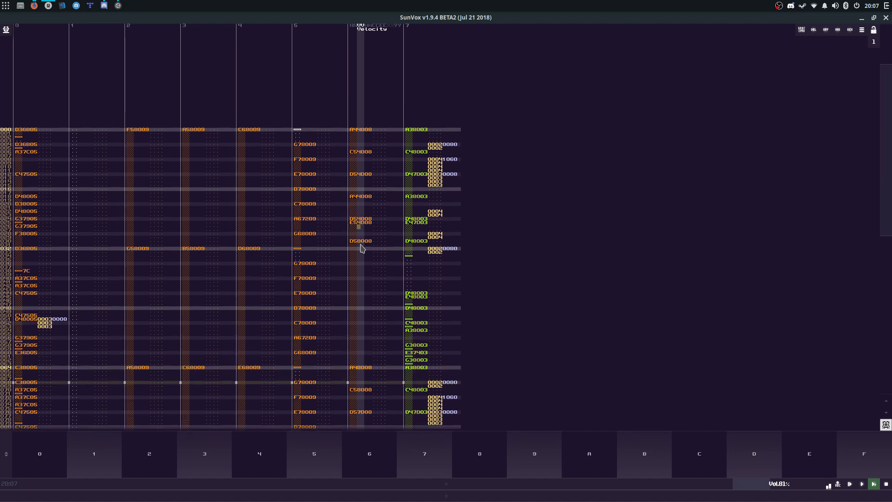
# Step: Duplicate the quieter track 6 notes from lines 0–63 into the section starting at line 64
pyautogui.moveTo(378, 119); pyautogui.dragTo(380, 352)
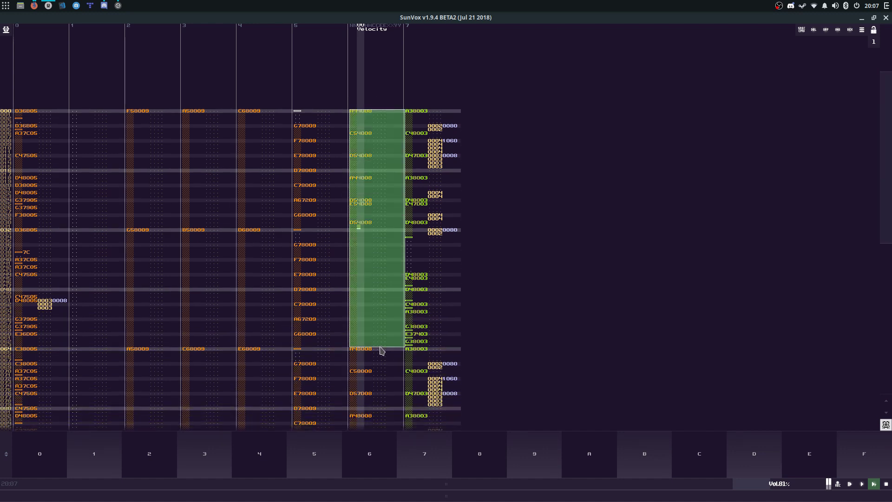
pyautogui.press('space')
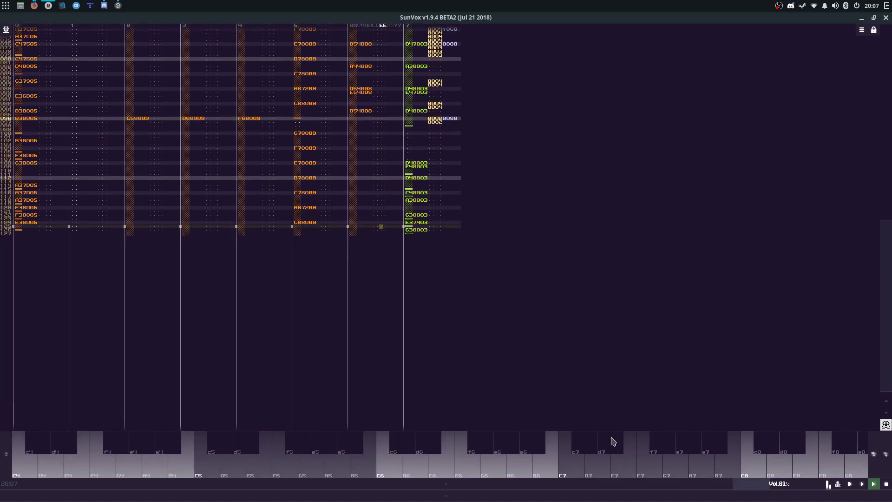
pyautogui.press('space')
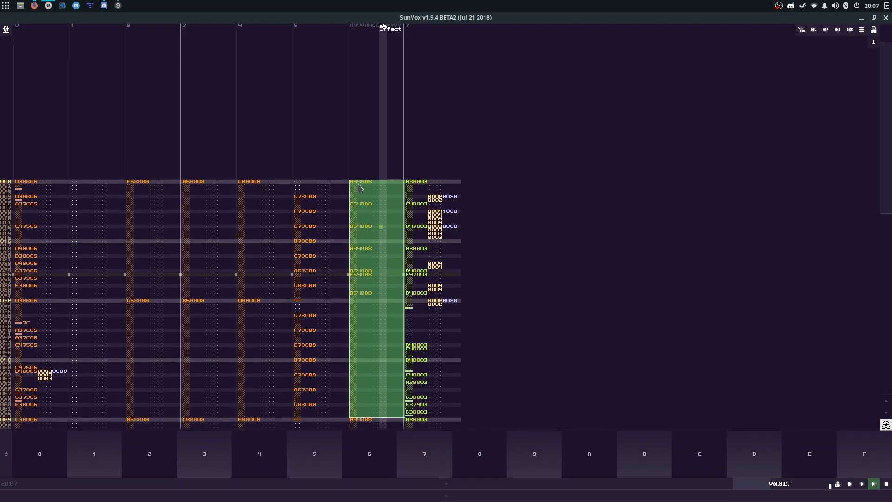
# Step: Copy the velocity-4x notes of track 6, starting from line 0
pyautogui.click(377, 192)
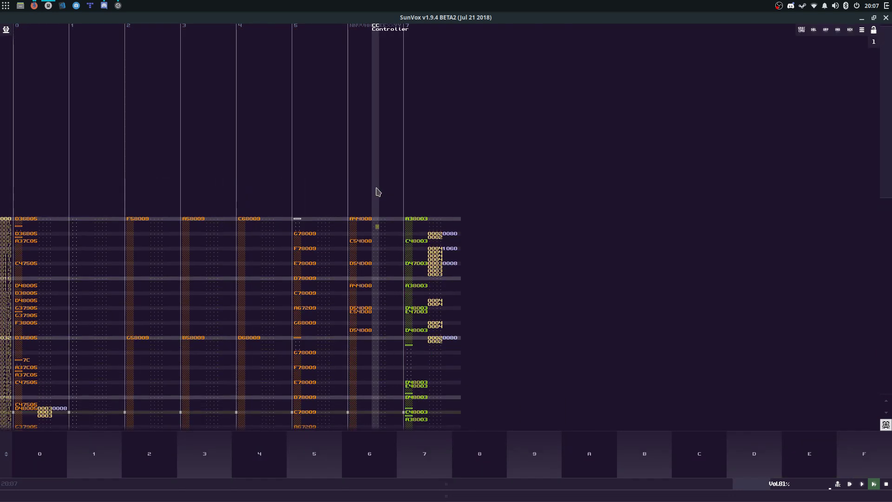
pyautogui.hotkey('ctrl', 'z')
pyautogui.doubleClick(369, 219)
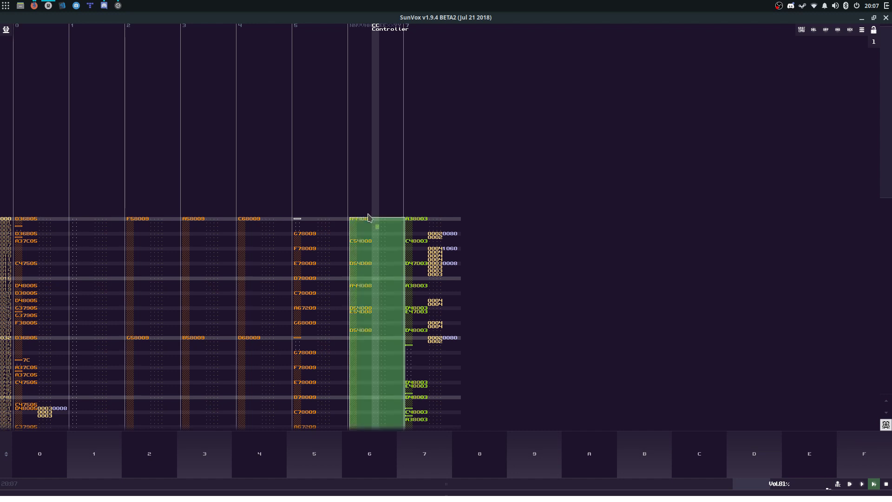
pyautogui.rightClick(368, 218)
pyautogui.click(365, 201)
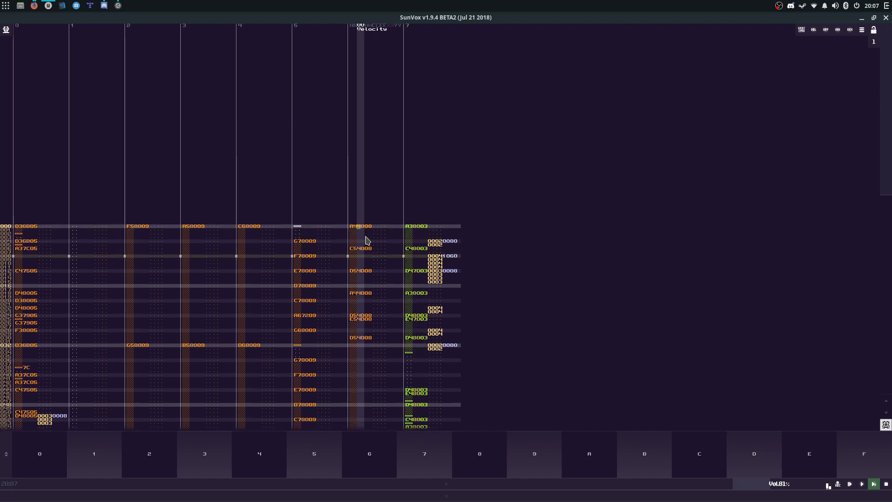
# Step: Set the first velocity digit to 6 for track 6's notes in lines 0–30 and mix in the copied notes from line 2
pyautogui.write('6')
pyautogui.press('Down')
pyautogui.press('Down')
pyautogui.press('Down')
pyautogui.press('Down')
pyautogui.press('Down')
pyautogui.write('6')
pyautogui.press('Down')
pyautogui.press('Down')
pyautogui.press('Down')
pyautogui.press('Down')
pyautogui.press('Down')
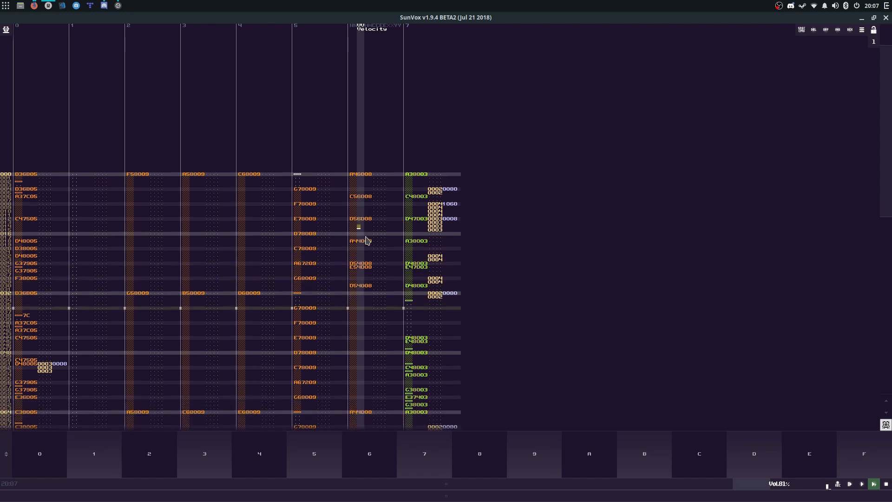
pyautogui.write('6')
pyautogui.press('Down')
pyautogui.press('Down')
pyautogui.press('Down')
pyautogui.press('Down')
pyautogui.press('Down')
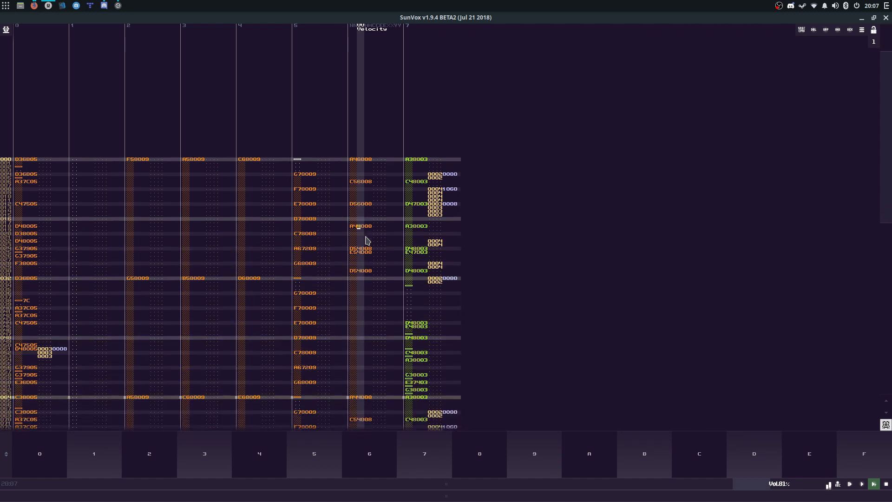
pyautogui.write('6')
pyautogui.press('Down')
pyautogui.press('Down')
pyautogui.press('Down')
pyautogui.press('Down')
pyautogui.press('Down')
pyautogui.write('66')
pyautogui.press('Down')
pyautogui.press('Down')
pyautogui.press('Down')
pyautogui.press('Down')
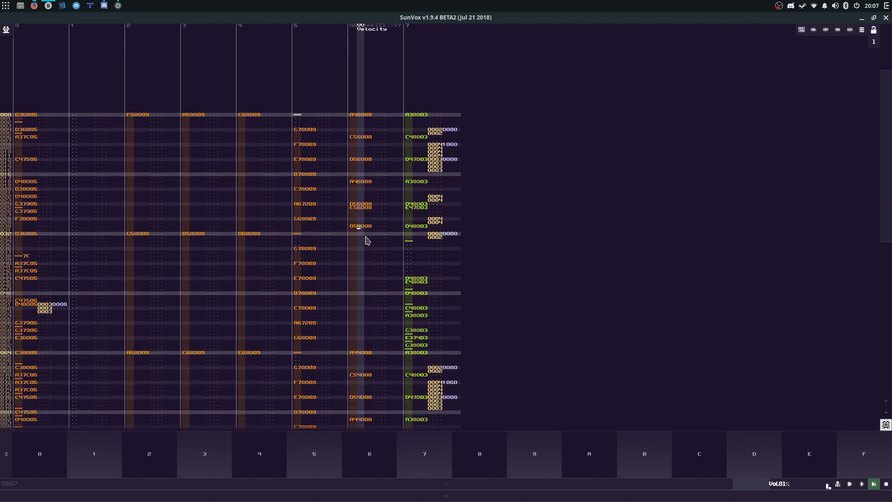
pyautogui.write('6')
pyautogui.press('Down')
pyautogui.press('space')
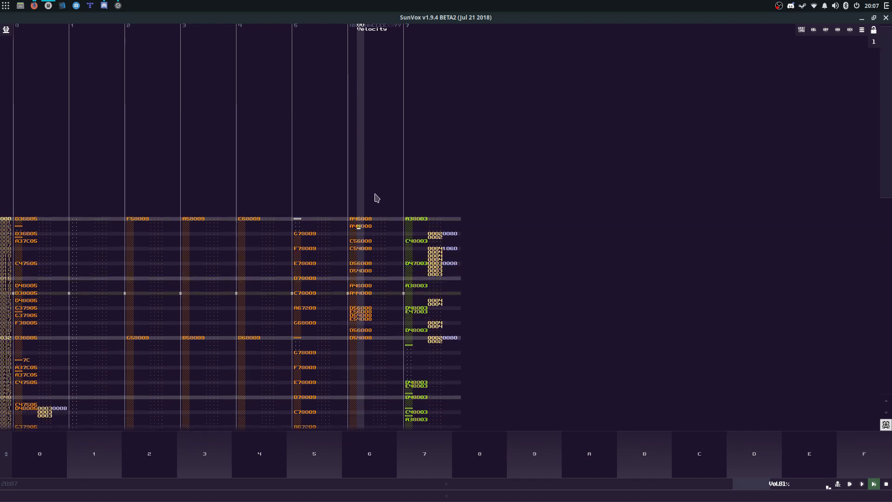
# Step: Duplicate track 6's lines 0–63 with the added echo notes into the second half and save over glowing.sunvox
pyautogui.moveTo(370, 220); pyautogui.dragTo(384, 412)
pyautogui.hotkey('ctrl', 'd')
pyautogui.hotkey('ctrl', 's')
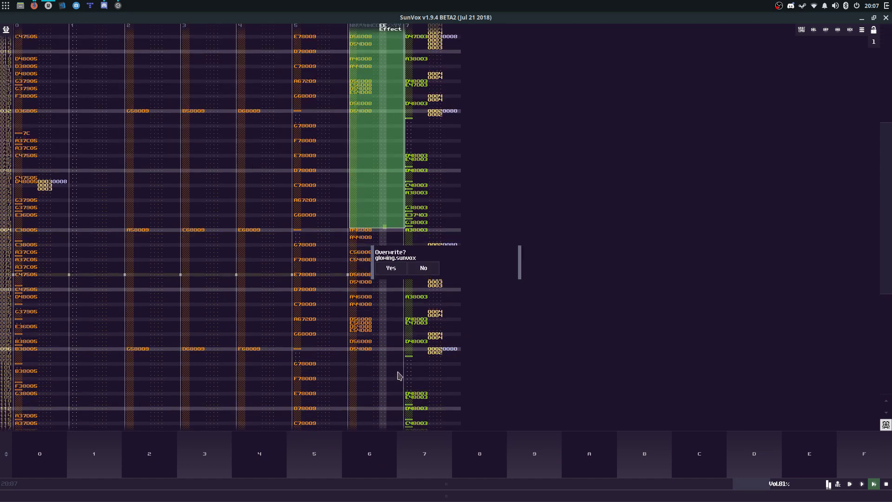
pyautogui.press('Return')
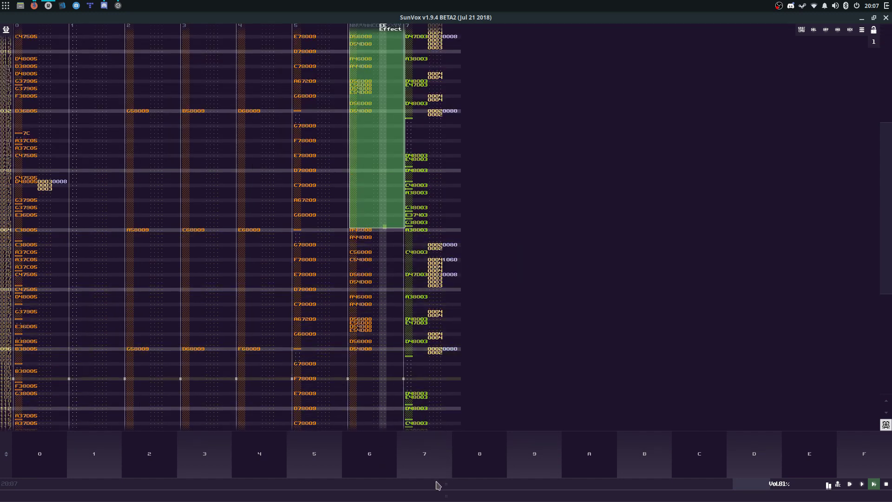
# Step: Try transposing all of track 7 in the third pattern up by 12 semitones
pyautogui.moveTo(439, 482); pyautogui.dragTo(416, 285)
pyautogui.click(439, 182)
pyautogui.hotkey('ctrl', 'a')
pyautogui.rightClick(438, 181)
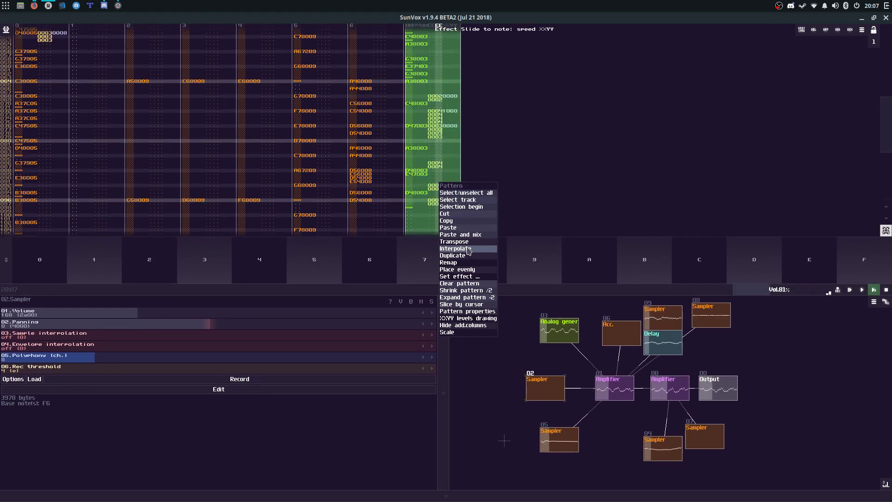
pyautogui.click(455, 241)
pyautogui.click(434, 266)
pyautogui.click(384, 266)
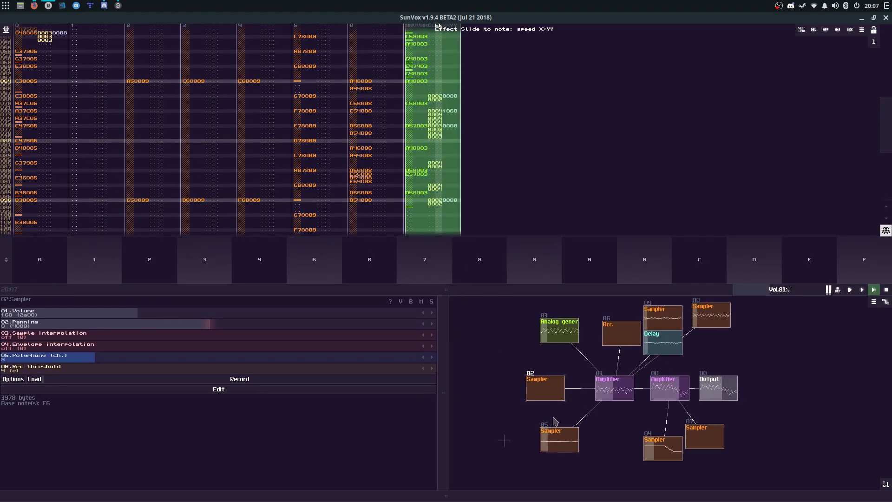
# Step: Play the middle pattern and redraw the freehand waveform of the 03 Analog generator module
pyautogui.moveTo(532, 493); pyautogui.dragTo(521, 271)
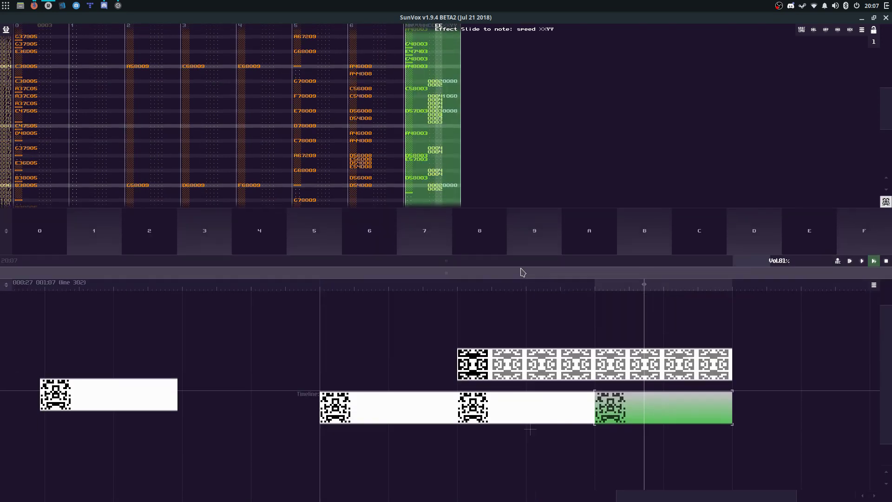
pyautogui.click(512, 409)
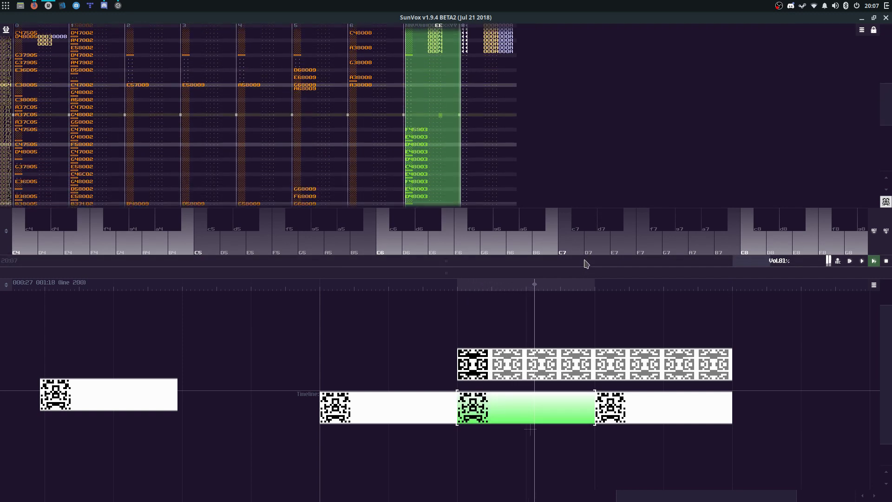
pyautogui.moveTo(586, 264); pyautogui.dragTo(562, 114)
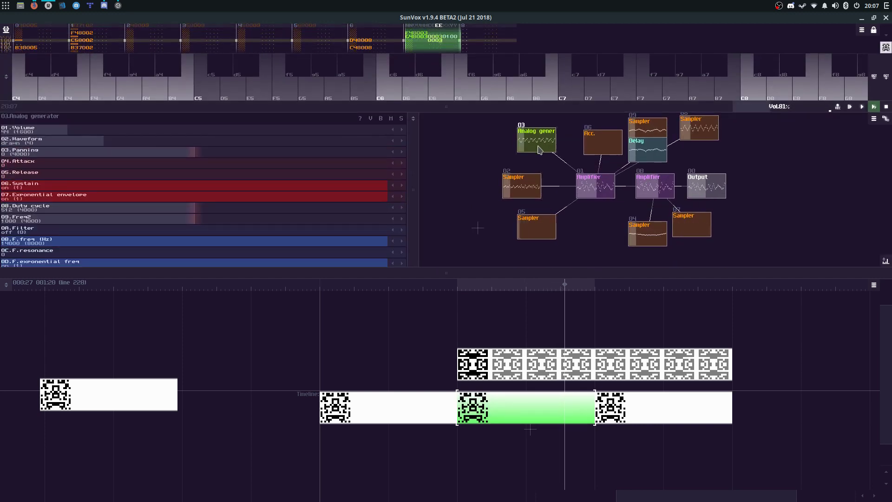
pyautogui.moveTo(405, 265); pyautogui.dragTo(488, 440)
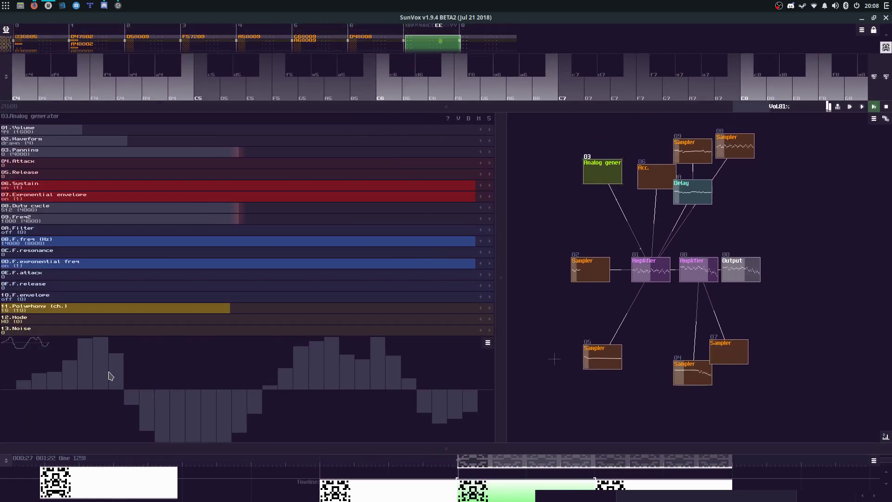
pyautogui.moveTo(171, 380)
pyautogui.mouseDown()
pyautogui.moveTo(261, 442)
pyautogui.moveTo(367, 410)
pyautogui.moveTo(381, 392)
pyautogui.moveTo(319, 338)
pyautogui.moveTo(307, 446)
pyautogui.moveTo(377, 403)
pyautogui.moveTo(392, 324)
pyautogui.moveTo(428, 413)
pyautogui.moveTo(450, 434)
pyautogui.moveTo(494, 397)
pyautogui.mouseUp()
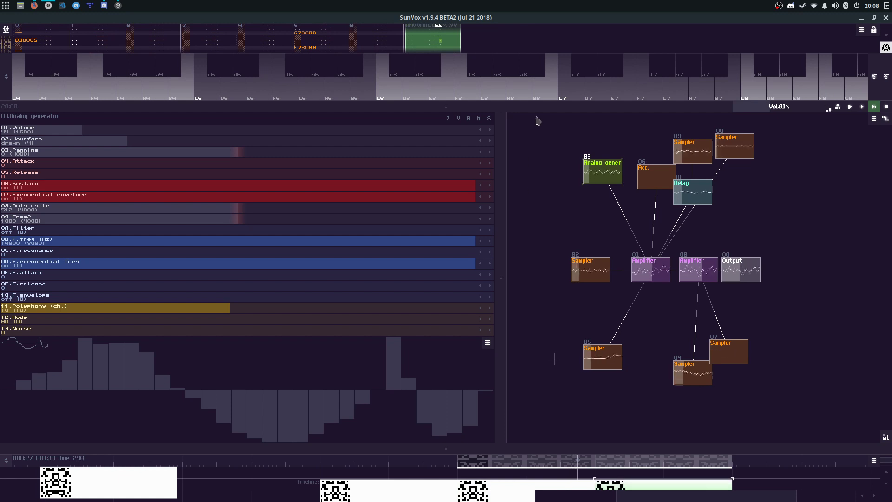
# Step: Try transposing only lines 0–35 of track 7 in the third pattern up by 12 semitones
pyautogui.moveTo(537, 107); pyautogui.dragTo(529, 487)
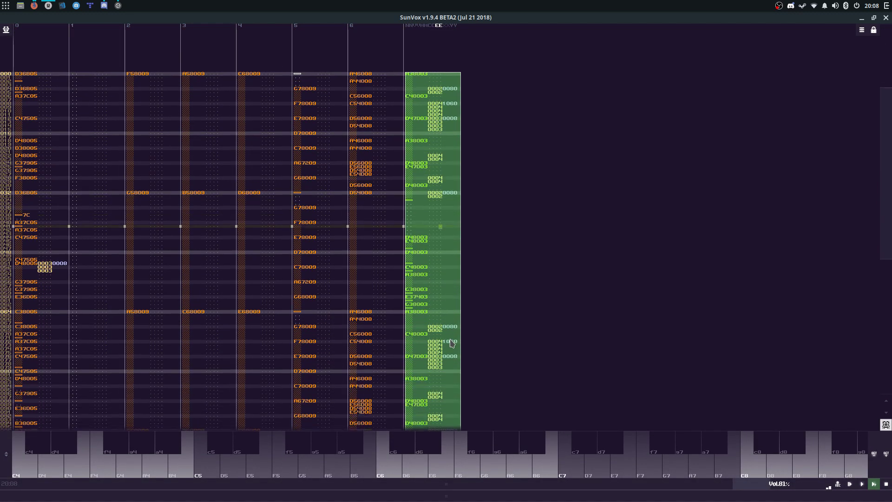
pyautogui.click(422, 130)
pyautogui.press('space')
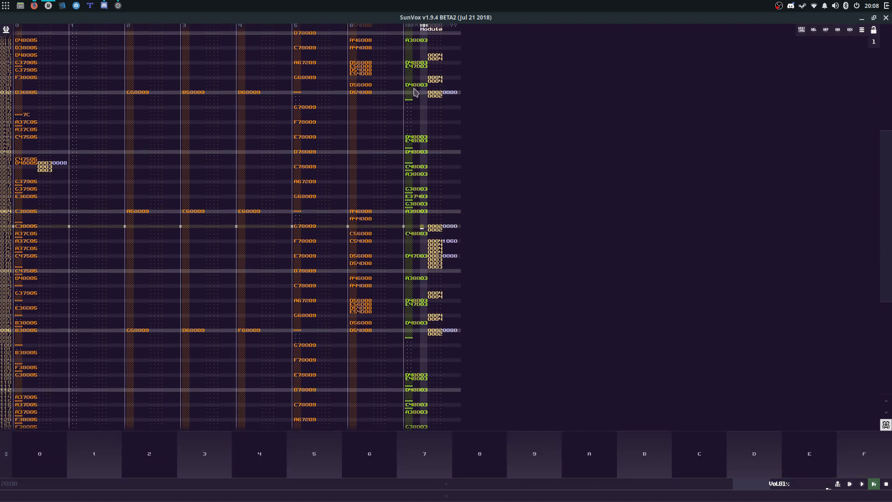
pyautogui.click(416, 93)
pyautogui.click(417, 102)
pyautogui.moveTo(418, 119); pyautogui.dragTo(461, 225)
pyautogui.rightClick(463, 226)
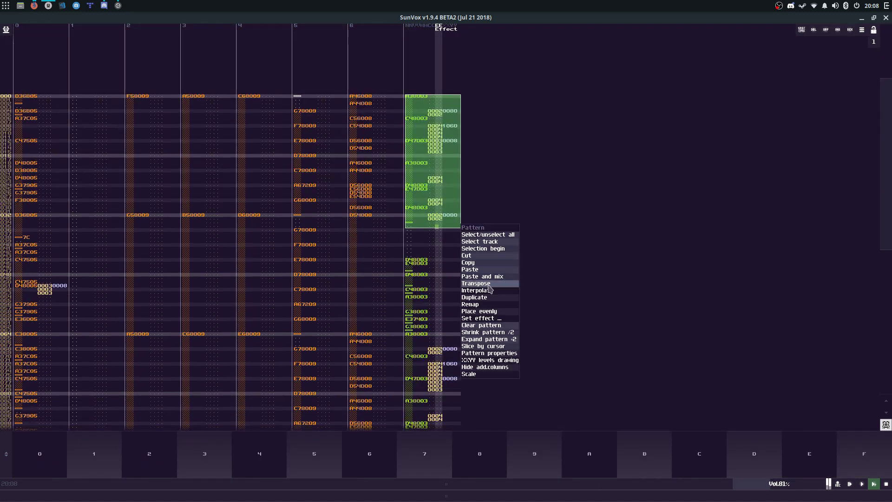
pyautogui.click(469, 287)
# Step: Try transposing track 7's matching phrase from line 64 onward up by 12 semitones
pyautogui.click(429, 170)
pyautogui.moveTo(430, 141); pyautogui.dragTo(431, 204)
pyautogui.hotkey('ctrl', 'a')
pyautogui.click(414, 413)
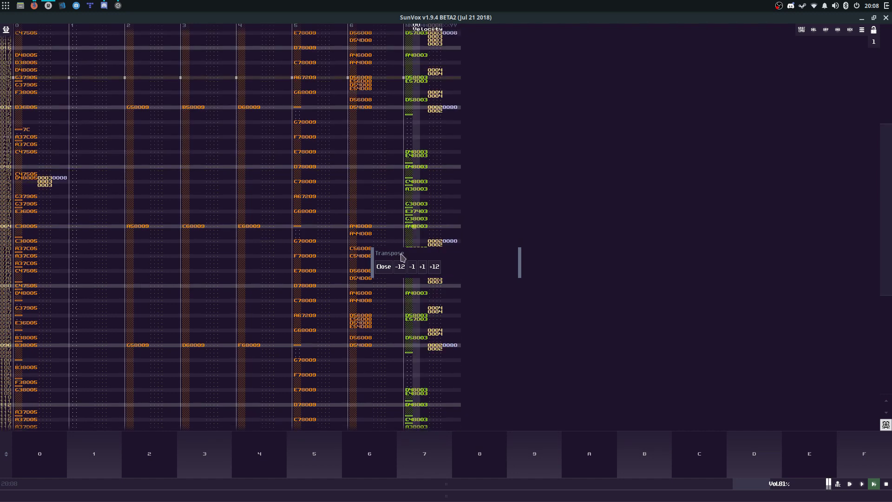
pyautogui.click(407, 150)
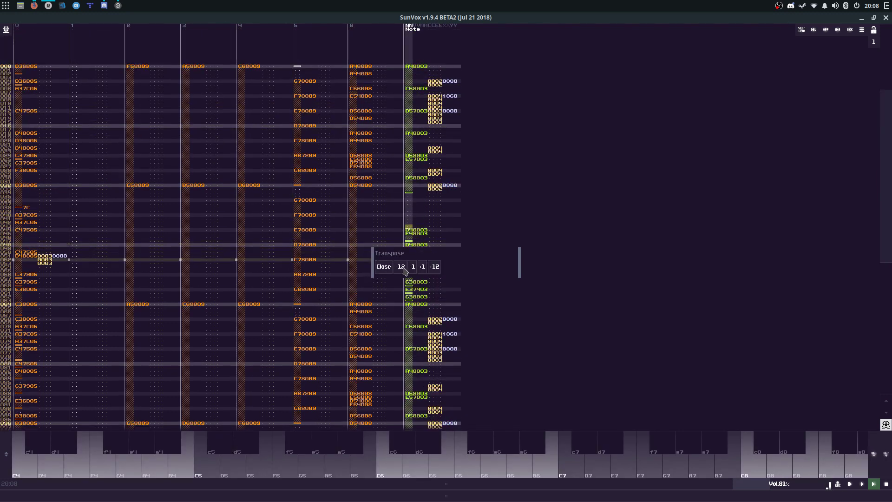
pyautogui.click(382, 269)
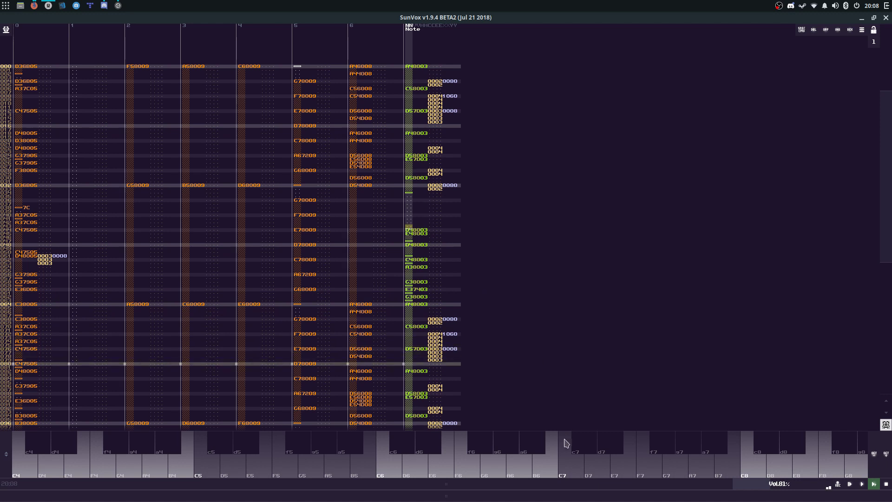
# Step: Try transposing all of track 7 down by 12 semitones and undo the track's recent octave changes
pyautogui.moveTo(553, 497); pyautogui.dragTo(548, 355)
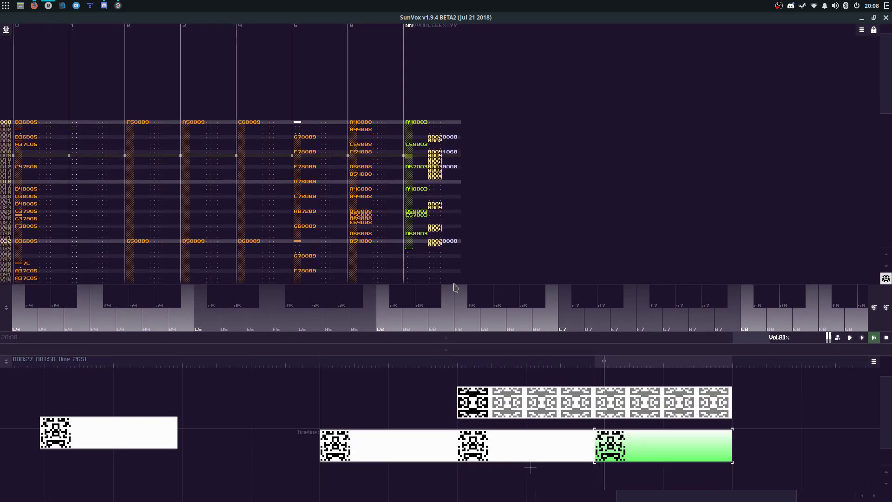
pyautogui.press('space')
pyautogui.click(416, 107)
pyautogui.hotkey('ctrl', 'a')
pyautogui.rightClick(416, 107)
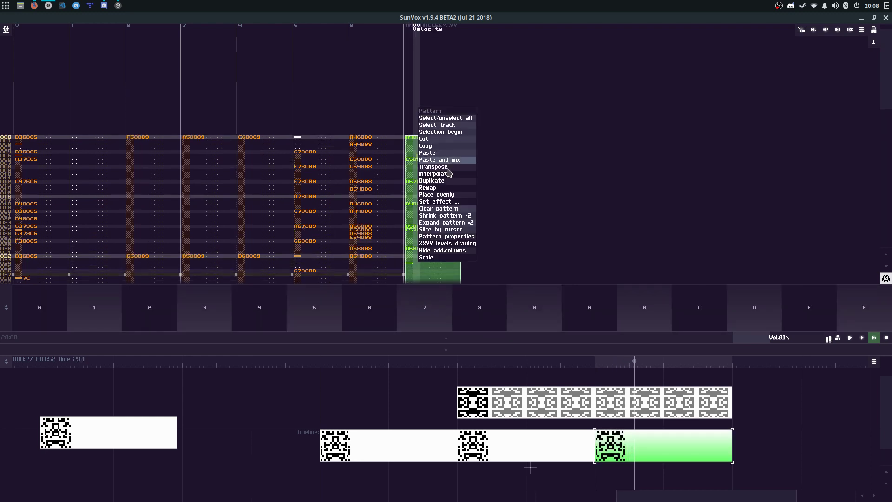
pyautogui.click(446, 168)
pyautogui.click(400, 267)
pyautogui.click(383, 267)
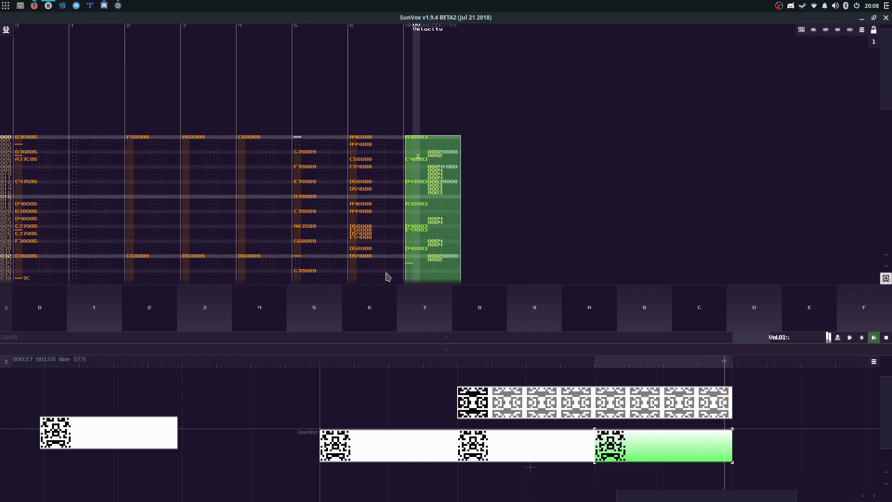
pyautogui.hotkey('ctrl', 'z')
pyautogui.scroll(-5, 385, 277)
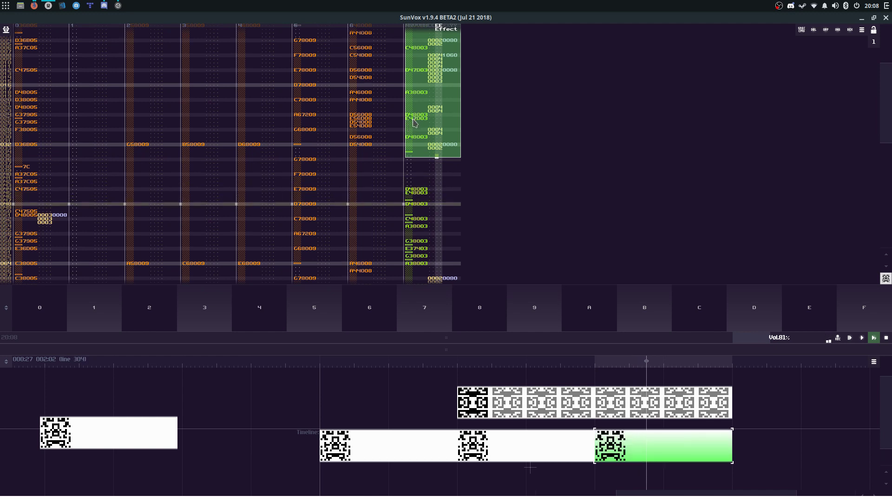
# Step: Transpose lines 42–63 of track 7 in the third pattern up by 12 semitones
pyautogui.click(417, 120)
pyautogui.moveTo(427, 218); pyautogui.dragTo(426, 253)
pyautogui.rightClick(439, 189)
pyautogui.click(456, 248)
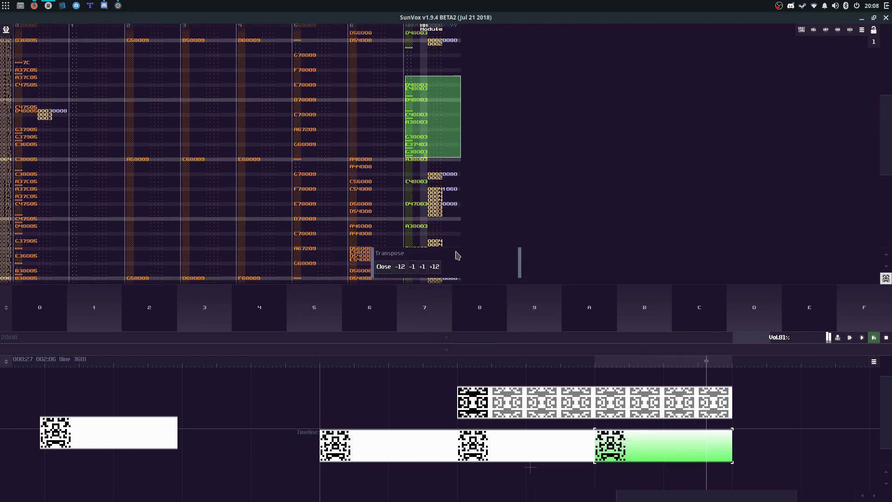
# Step: Try raising track 7's notes through line 63 by another 12 semitones, and lower them back by 12
pyautogui.click(414, 59)
pyautogui.click(415, 59)
pyautogui.moveTo(415, 114); pyautogui.dragTo(414, 235)
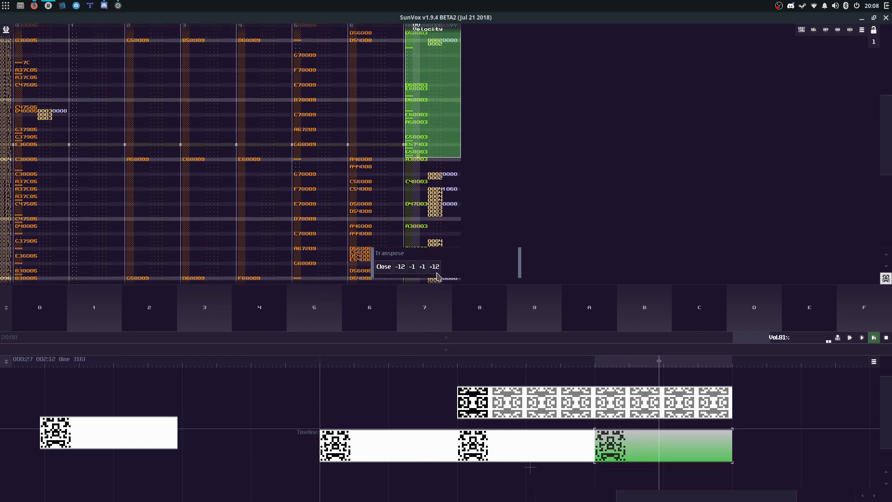
pyautogui.click(413, 269)
pyautogui.click(384, 266)
pyautogui.click(421, 186)
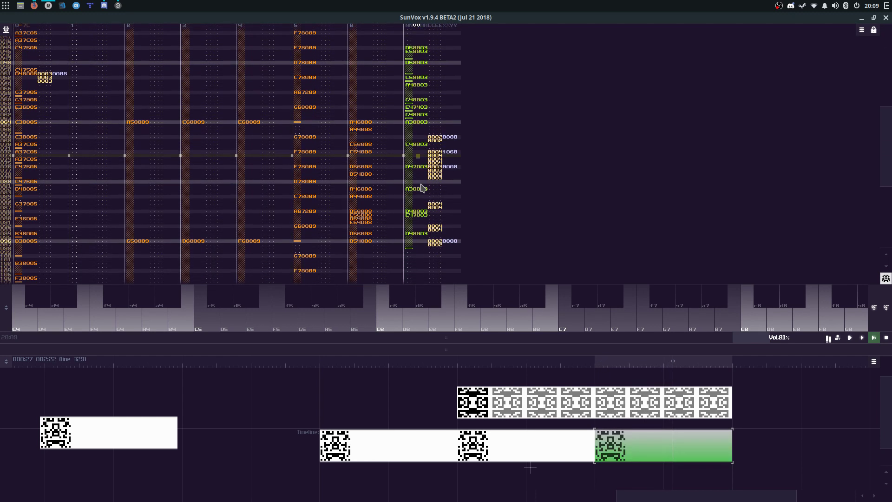
# Step: Repeat track 7's octave-raised phrase from lines 42–63 in the third pattern's second half, from line 106
pyautogui.click(469, 448)
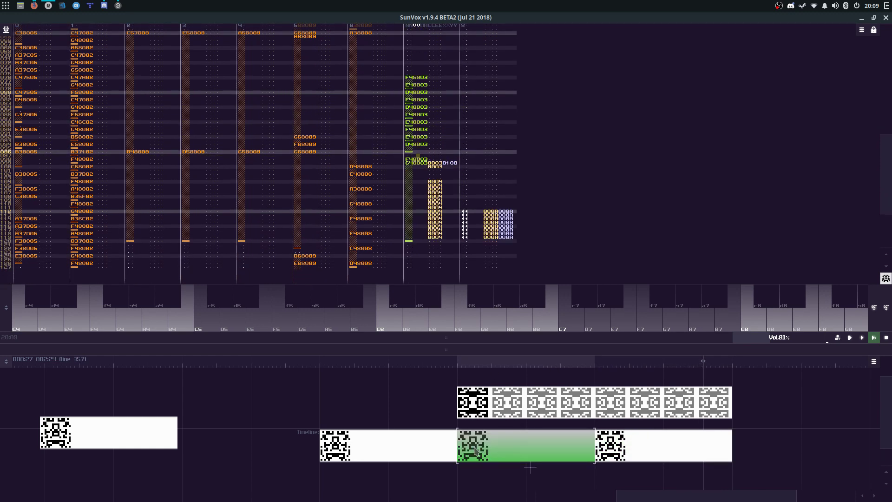
pyautogui.click(438, 450)
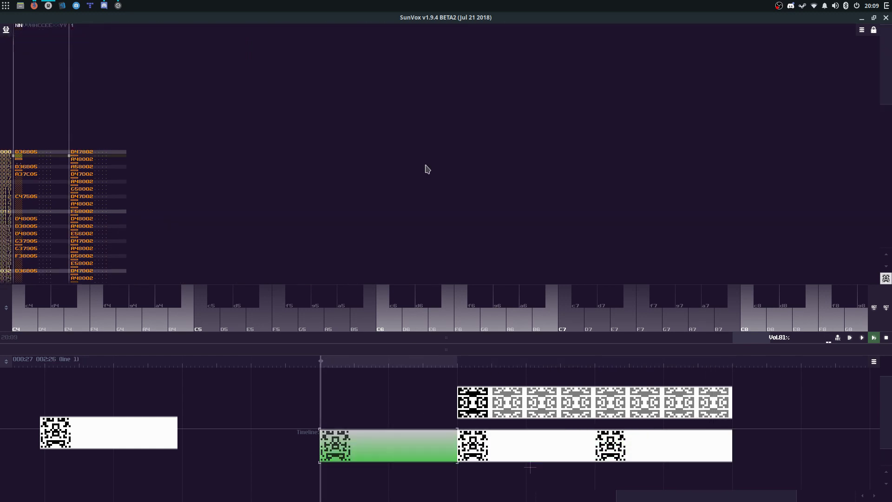
pyautogui.hotkey('ctrl', 'z')
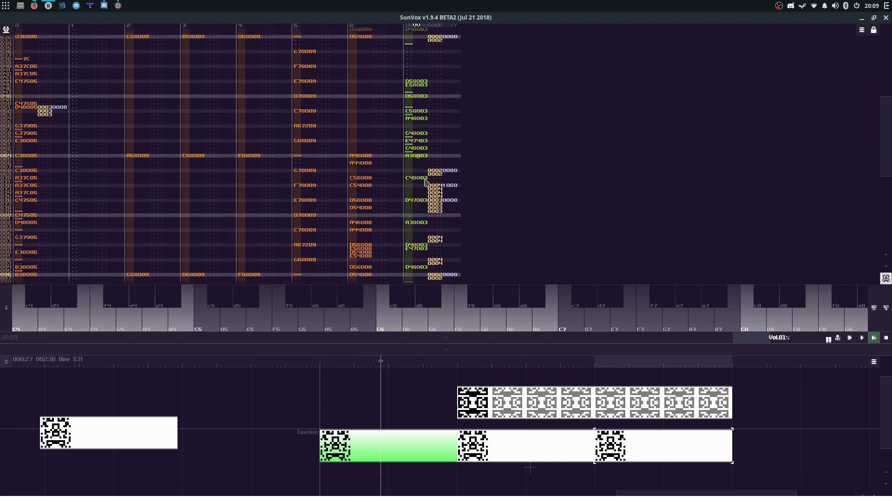
pyautogui.hotkey('ctrl', 'z')
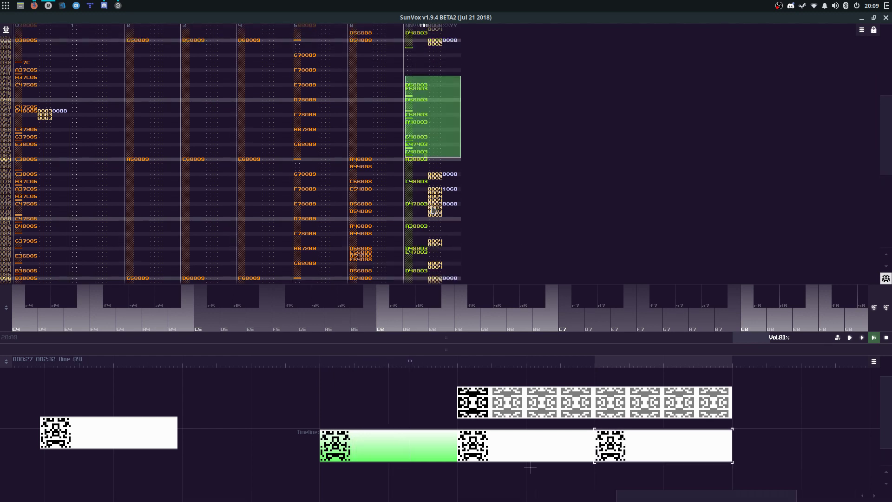
pyautogui.click(423, 230)
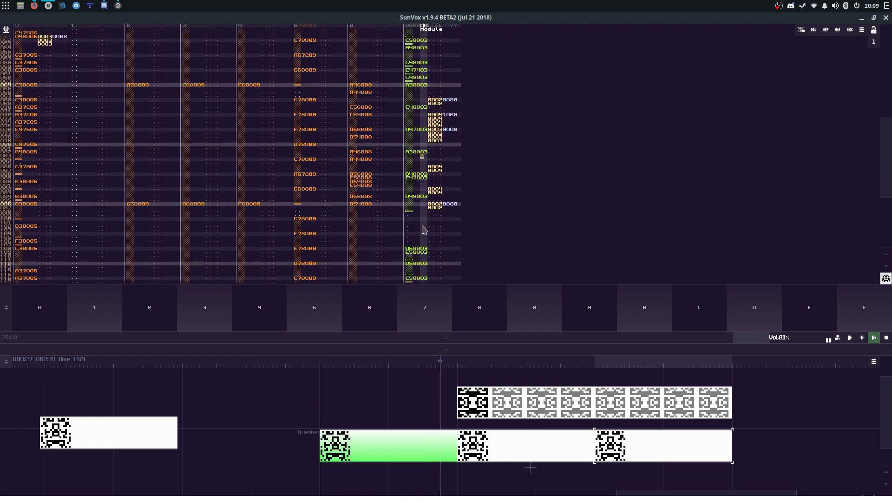
pyautogui.click(423, 226)
pyautogui.click(424, 453)
pyautogui.click(706, 457)
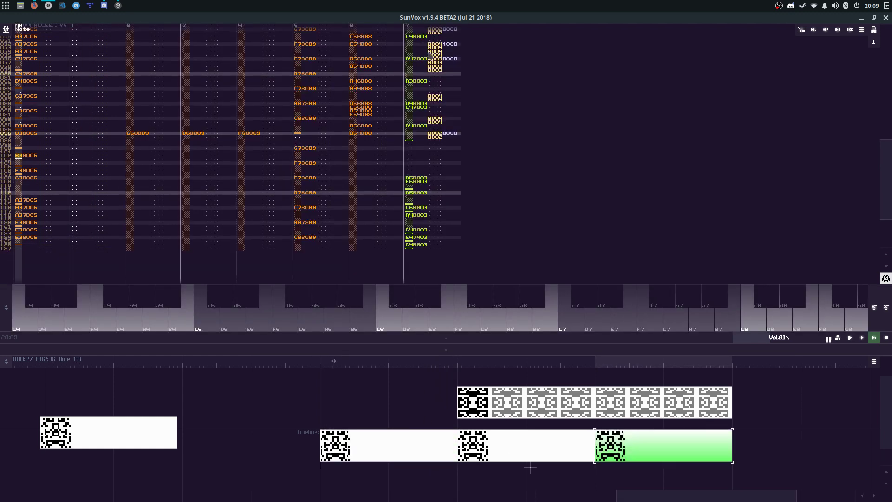
pyautogui.click(428, 53)
pyautogui.doubleClick(433, 216)
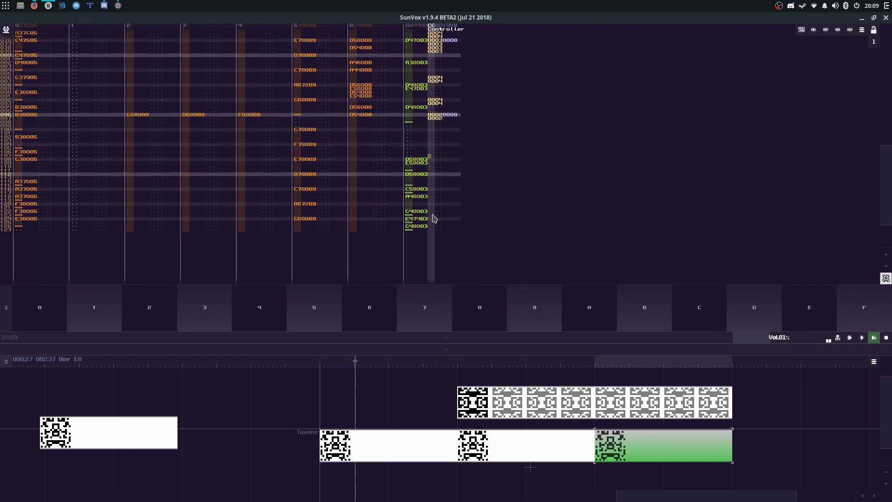
# Step: Transpose all notes of the first timeline pattern up by two semitones
pyautogui.click(433, 450)
pyautogui.rightClick(405, 151)
pyautogui.click(418, 213)
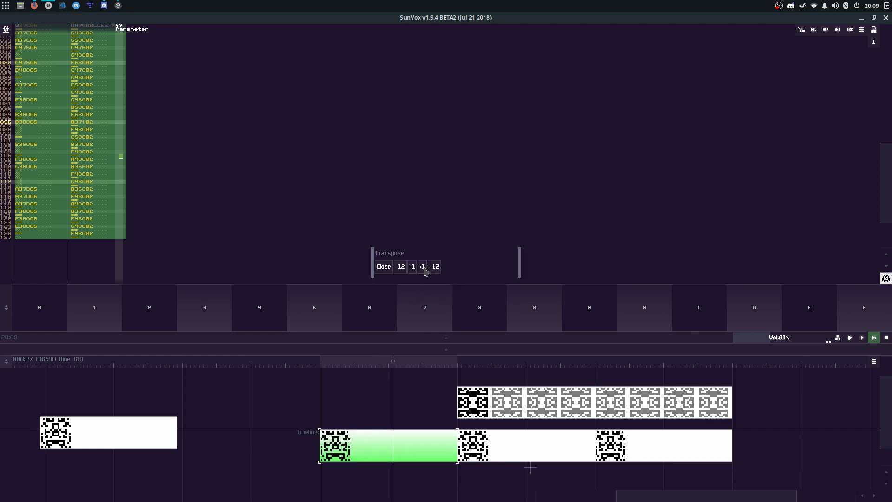
pyautogui.doubleClick(423, 269)
# Step: Transpose all notes of the middle timeline pattern up by two semitones
pyautogui.click(502, 449)
pyautogui.hotkey('ctrl', 'a')
pyautogui.doubleClick(422, 267)
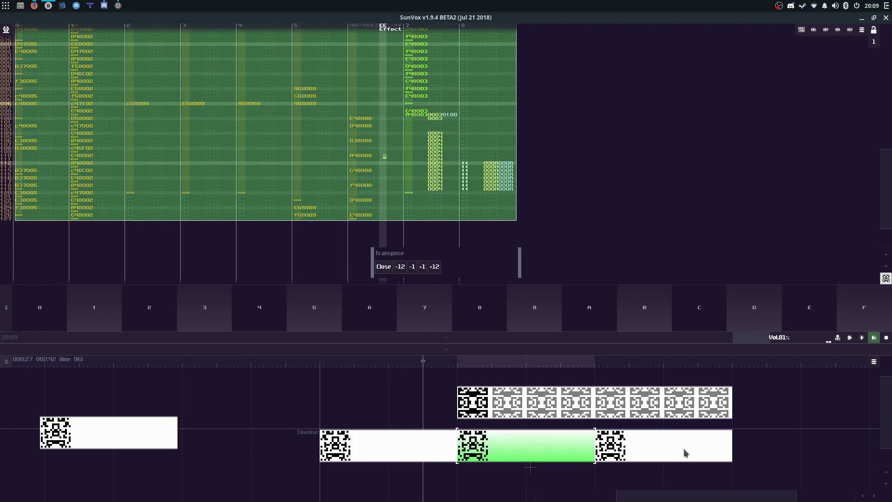
# Step: Transpose all notes of the third timeline pattern up by two semitones, close the transpose dialog and clear the selection
pyautogui.click(683, 452)
pyautogui.click(360, 122)
pyautogui.hotkey('ctrl', 'a')
pyautogui.doubleClick(422, 267)
pyautogui.click(439, 447)
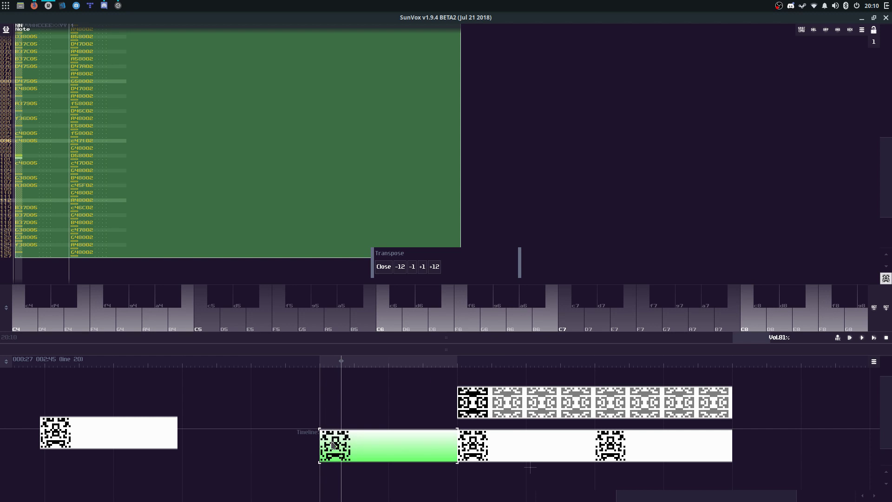
pyautogui.click(389, 267)
pyautogui.click(407, 218)
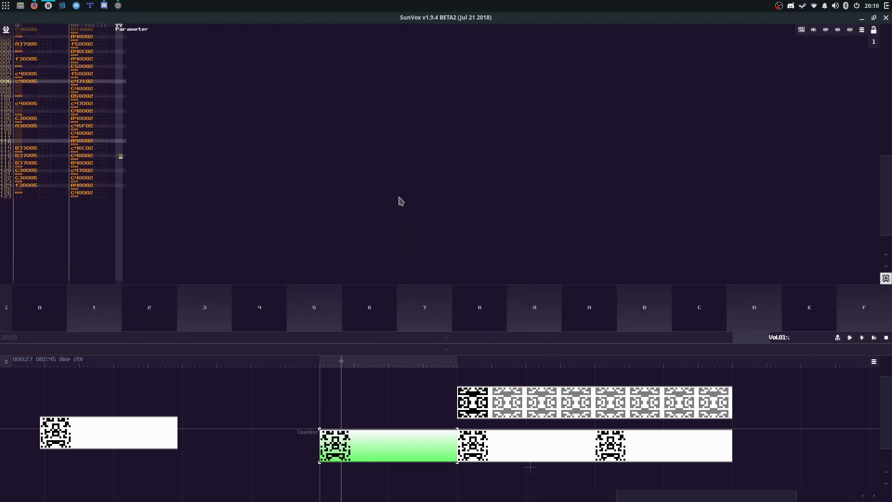
# Step: Play the song from the first pattern through the third to check the new key
pyautogui.scroll(10, 356, 59)
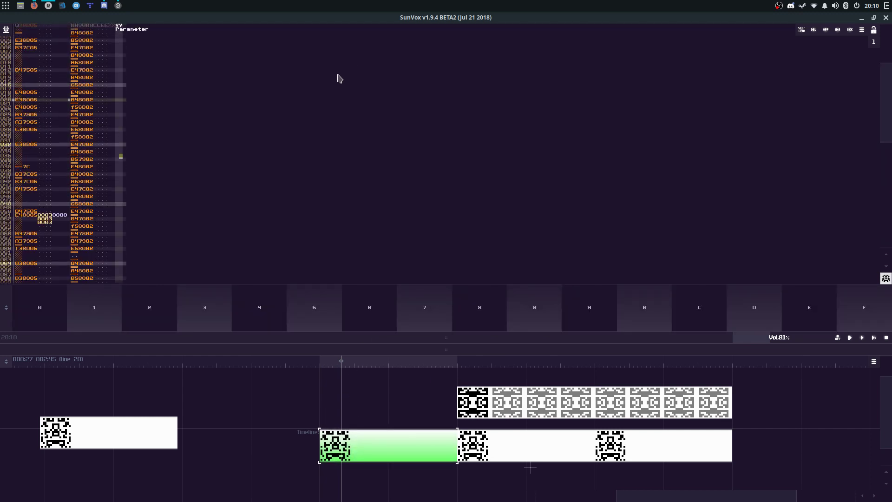
pyautogui.press('space')
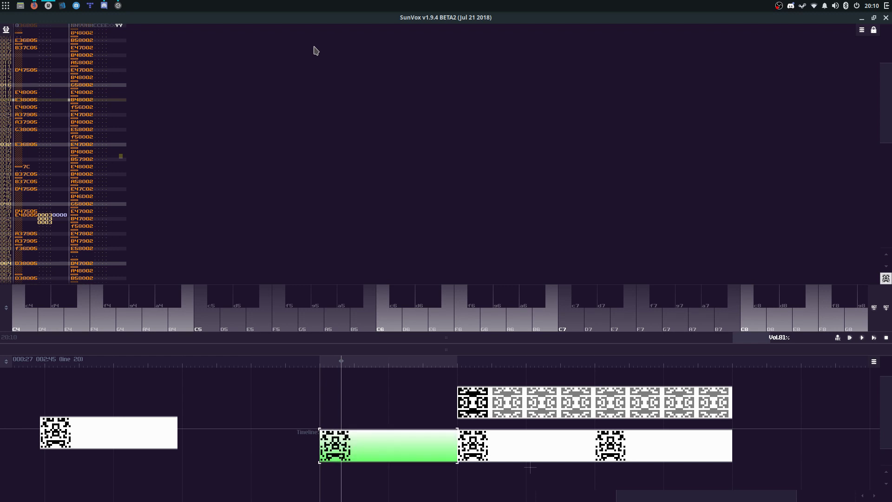
pyautogui.press('space')
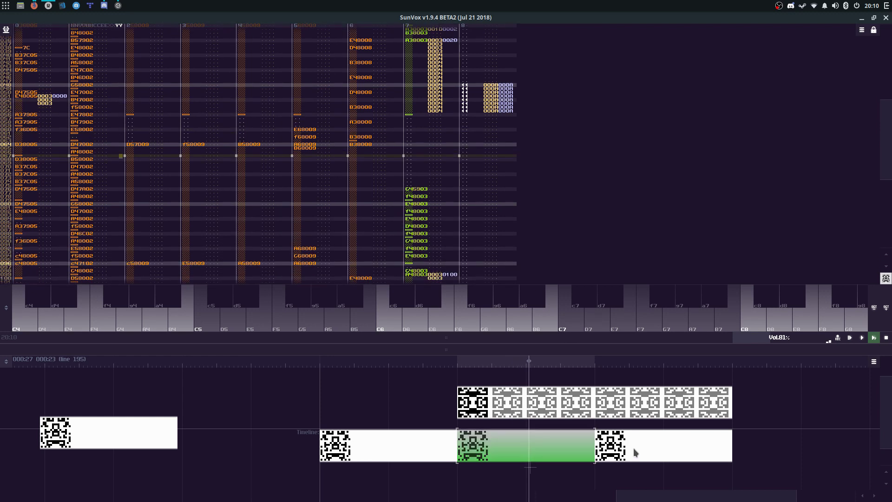
pyautogui.click(634, 448)
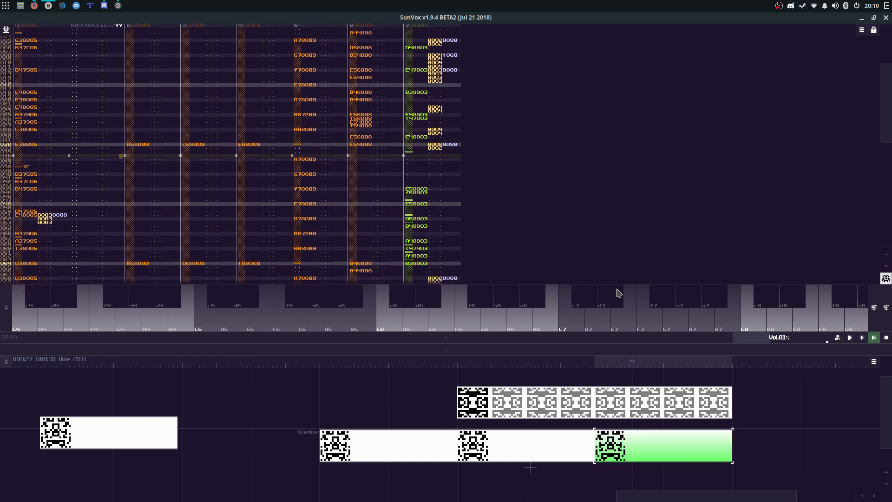
# Step: Listen through the middle and third patterns in the new key, check the module network during playback, and stop the song
pyautogui.click(514, 456)
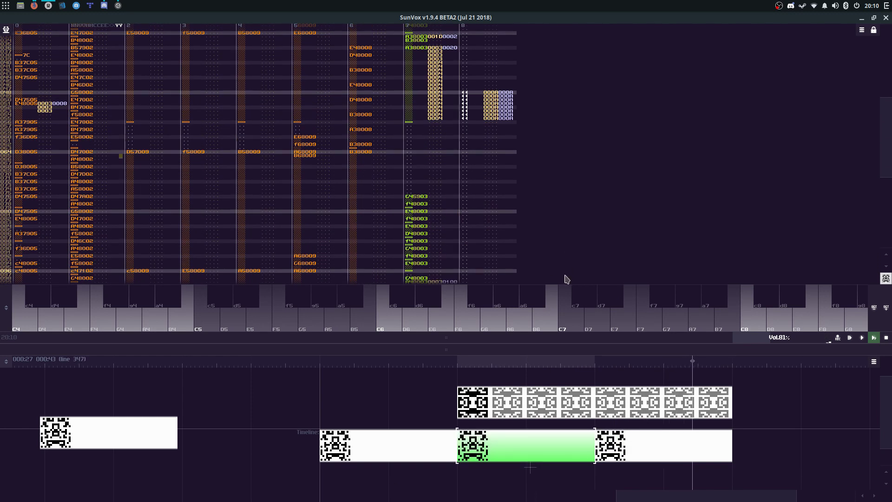
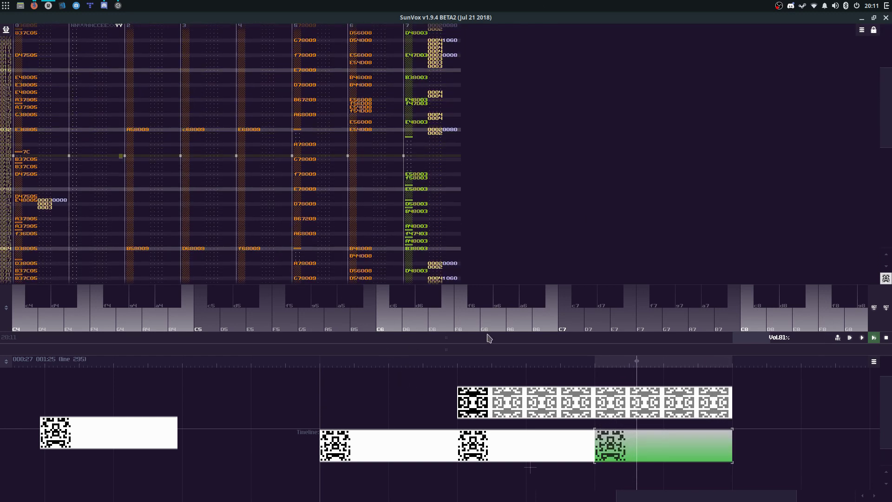
pyautogui.moveTo(487, 338); pyautogui.dragTo(404, 139)
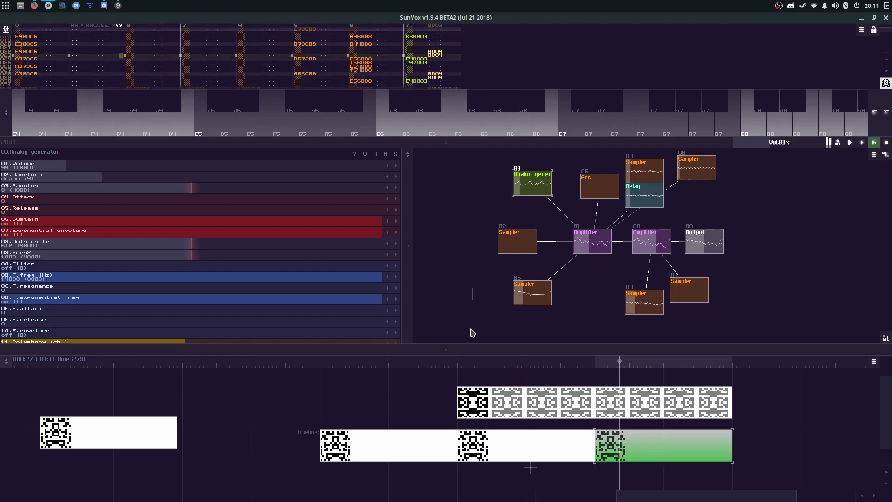
pyautogui.click(550, 450)
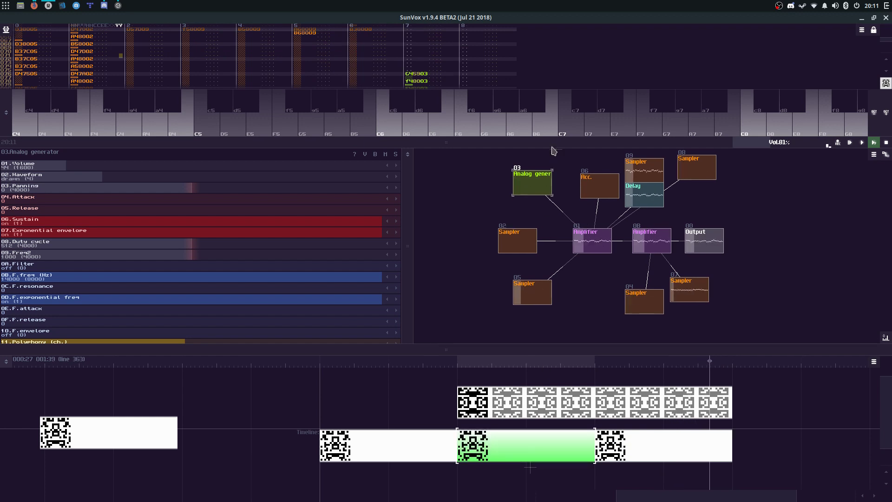
pyautogui.moveTo(552, 147); pyautogui.dragTo(547, 357)
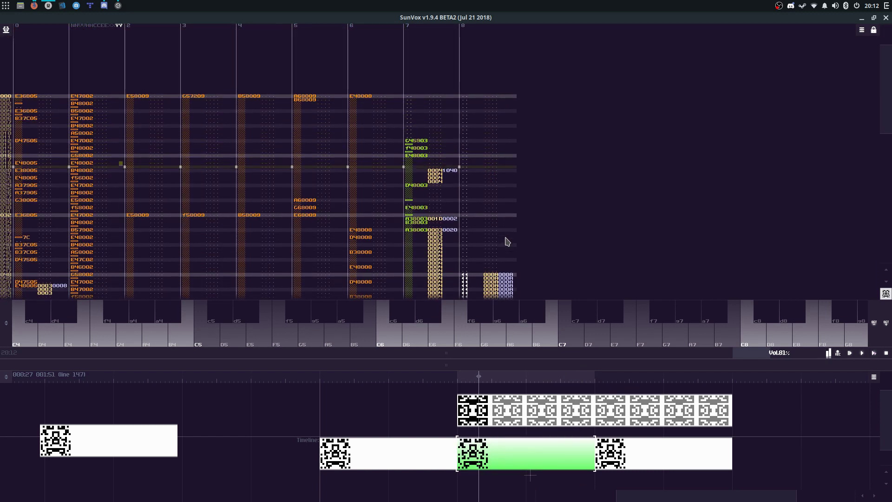
pyautogui.press('space')
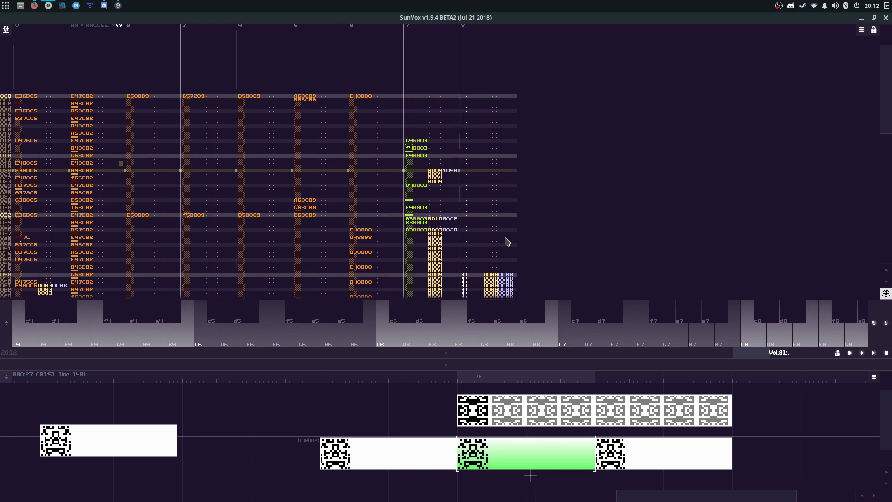
# Step: Reload the saved song file to discard the transposition of its patterns
pyautogui.click(6, 32)
pyautogui.click(20, 42)
pyautogui.click(446, 334)
pyautogui.doubleClick(446, 327)
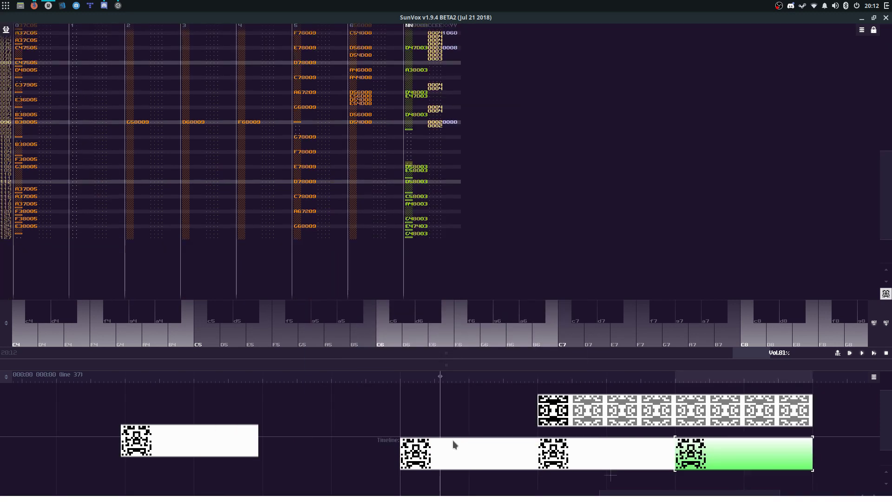
# Step: Examine the first and middle timeline patterns of the reloaded song and the settings of the 02 Sampler module
pyautogui.click(453, 441)
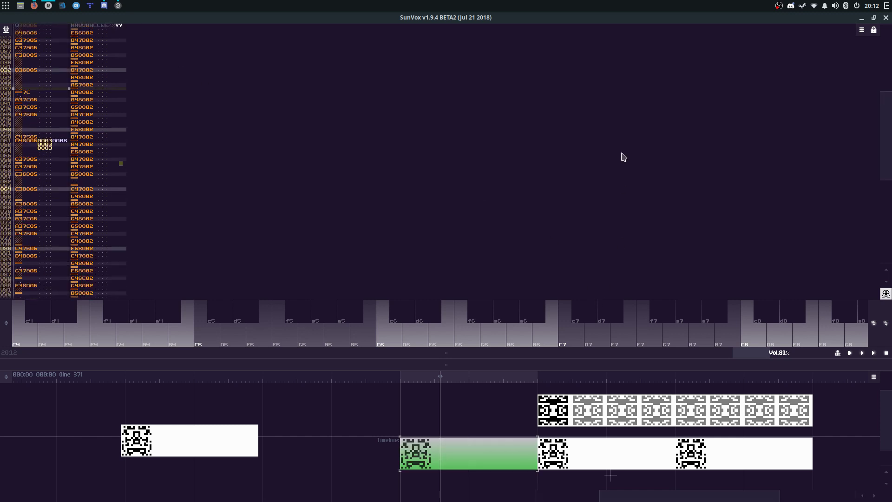
pyautogui.click(617, 446)
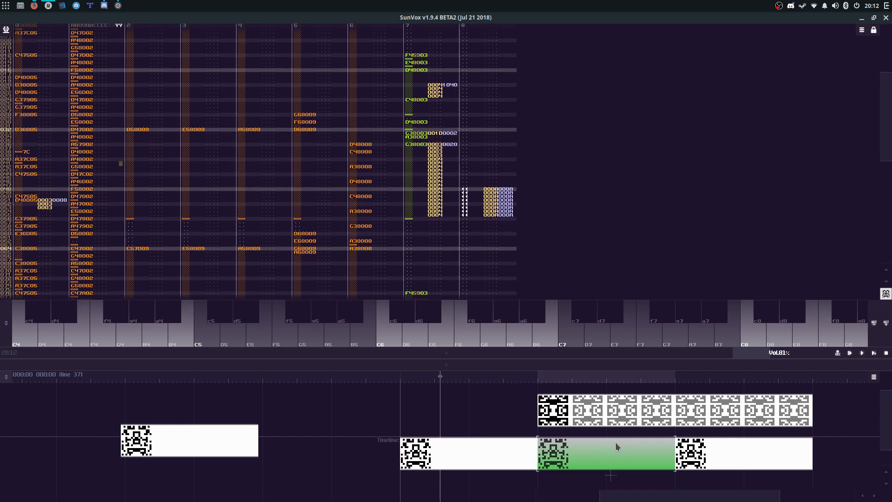
pyautogui.moveTo(589, 454); pyautogui.dragTo(558, 447)
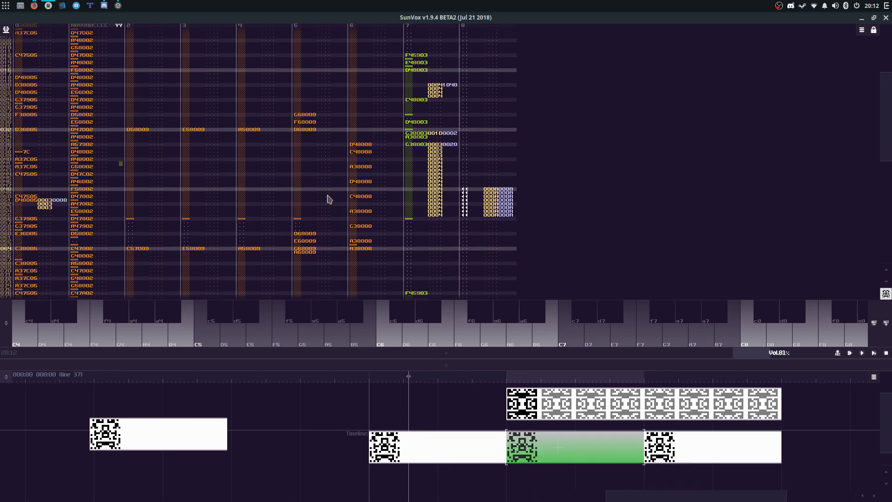
pyautogui.scroll(10, 327, 199)
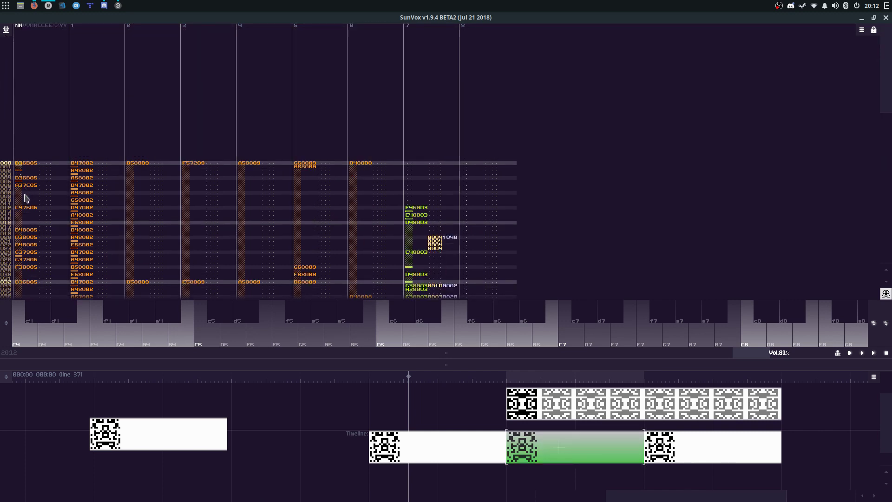
pyautogui.scroll(-3, 26, 199)
pyautogui.click(446, 365)
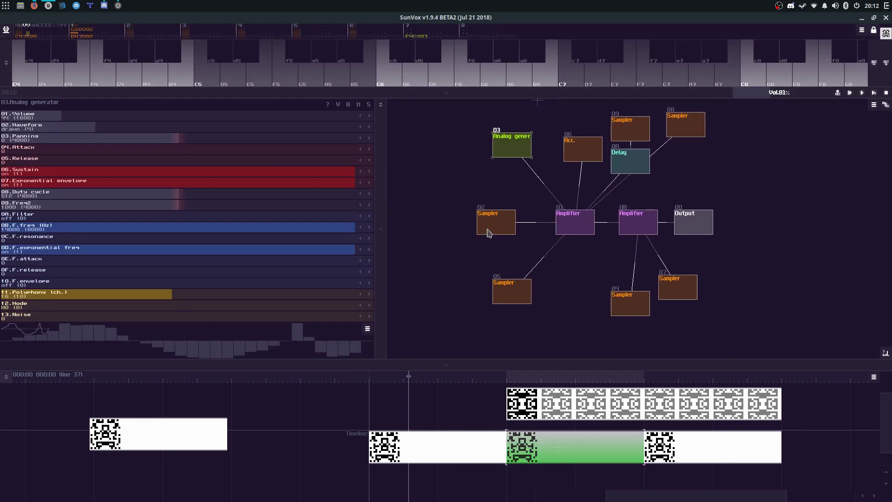
pyautogui.click(489, 232)
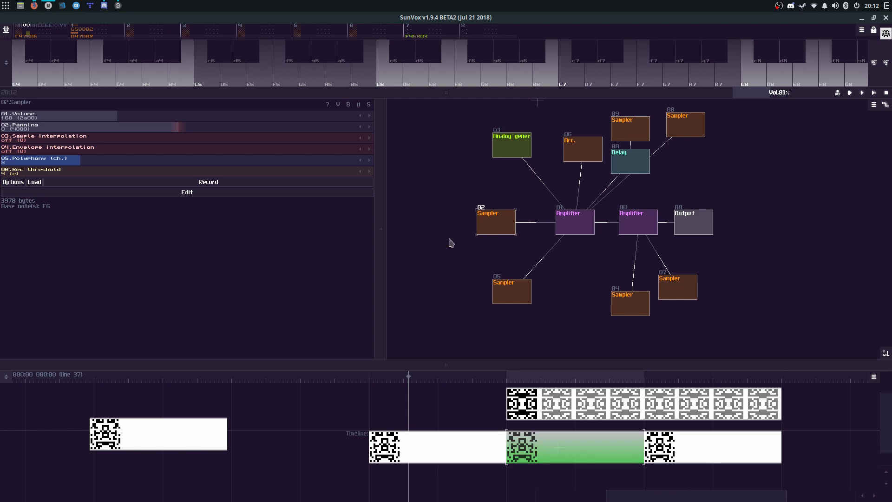
pyautogui.moveTo(557, 94); pyautogui.dragTo(525, 379)
# Step: Play the song from the first pattern into the middle one and enlarge the pattern editor to read its notes
pyautogui.click(473, 455)
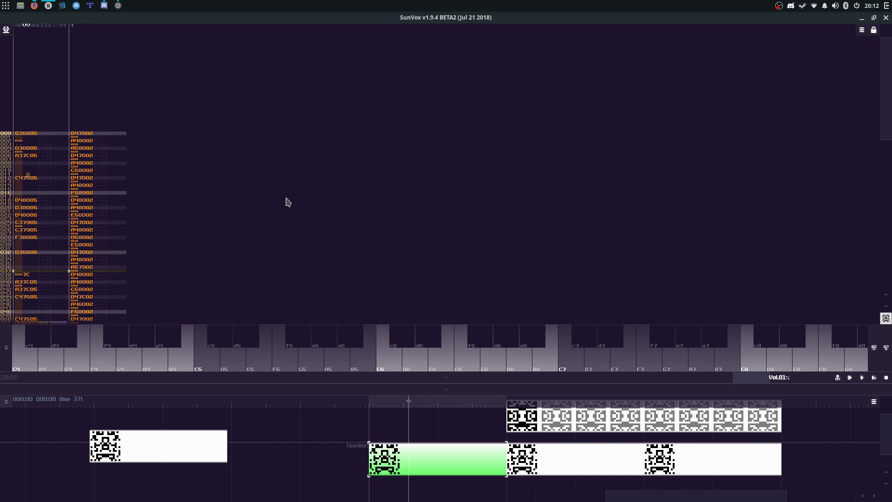
pyautogui.moveTo(571, 398); pyautogui.dragTo(560, 369)
pyautogui.moveTo(573, 317); pyautogui.dragTo(597, 310)
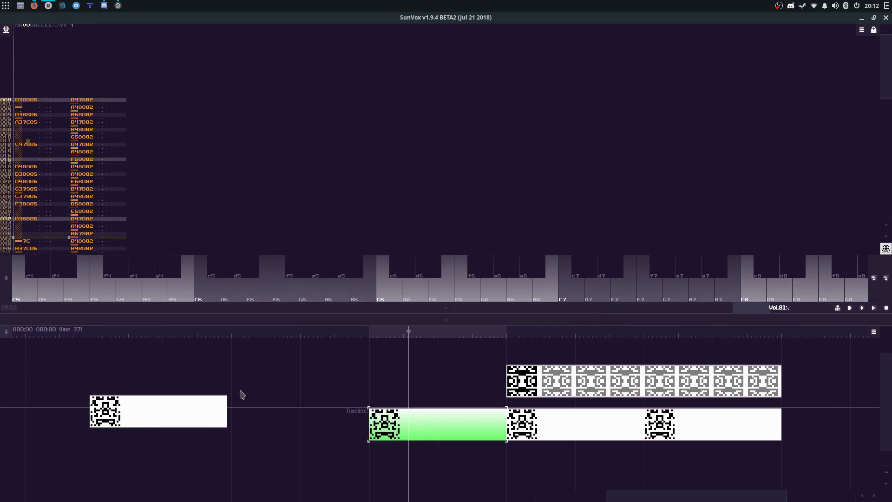
pyautogui.press('space')
pyautogui.click(539, 425)
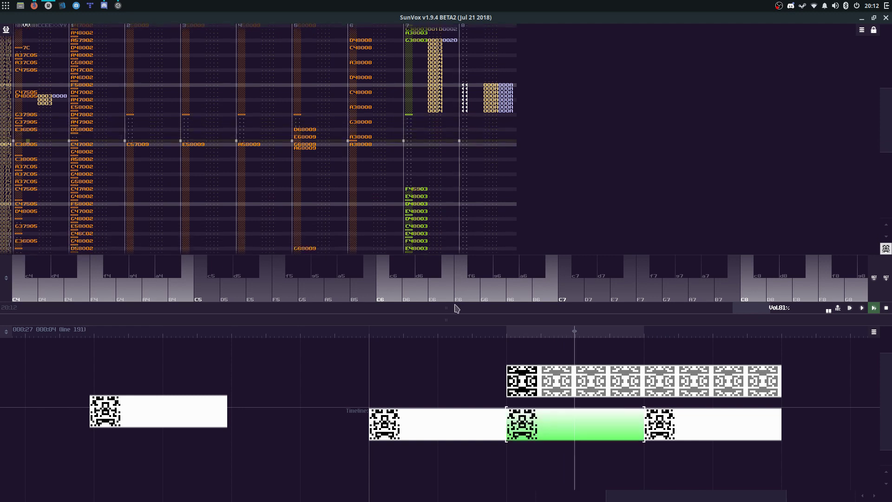
pyautogui.moveTo(455, 313); pyautogui.dragTo(443, 489)
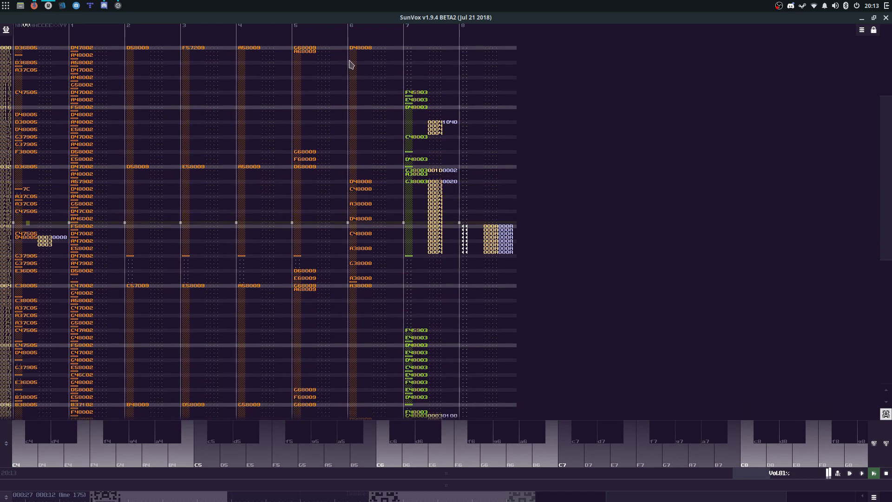
# Step: Rename the 08 Sampler module as Lead and move it beside the Analog generator
pyautogui.click(354, 46)
pyautogui.moveTo(513, 473); pyautogui.dragTo(508, 296)
pyautogui.moveTo(513, 424); pyautogui.dragTo(508, 405)
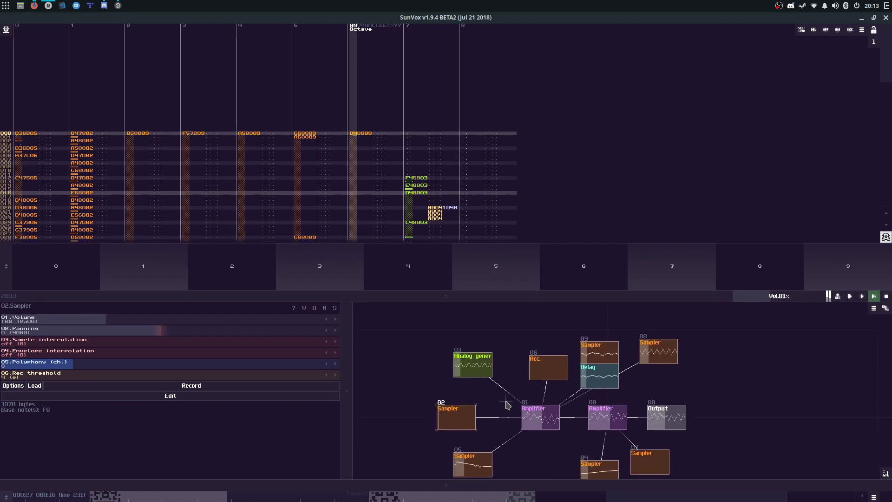
pyautogui.doubleClick(650, 379)
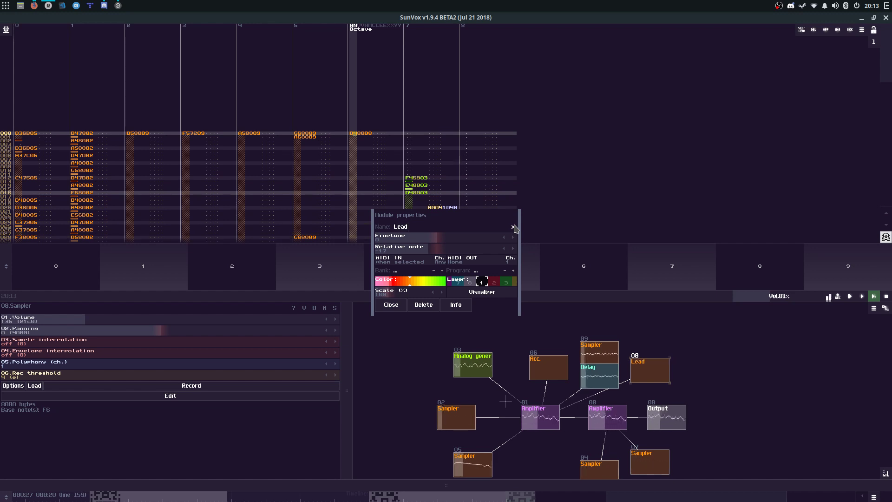
pyautogui.click(385, 308)
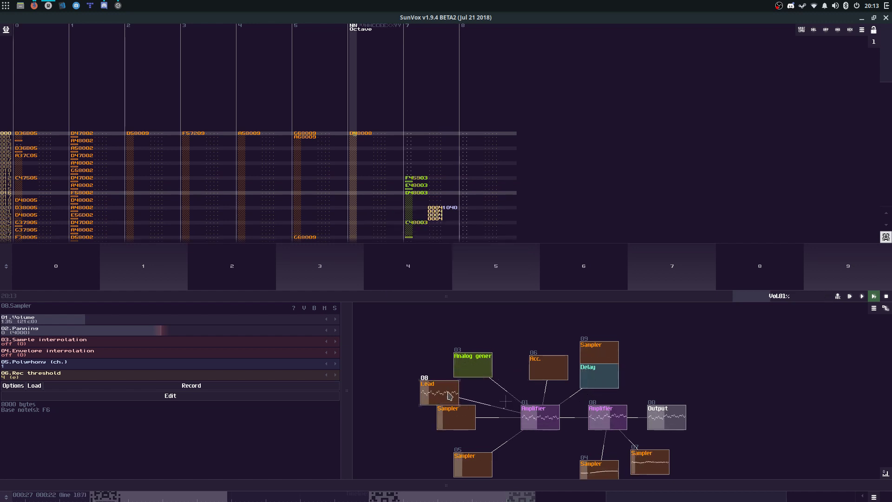
# Step: Rename the Analog generator module as Lead 2 and recolour the Lead module green
pyautogui.doubleClick(472, 367)
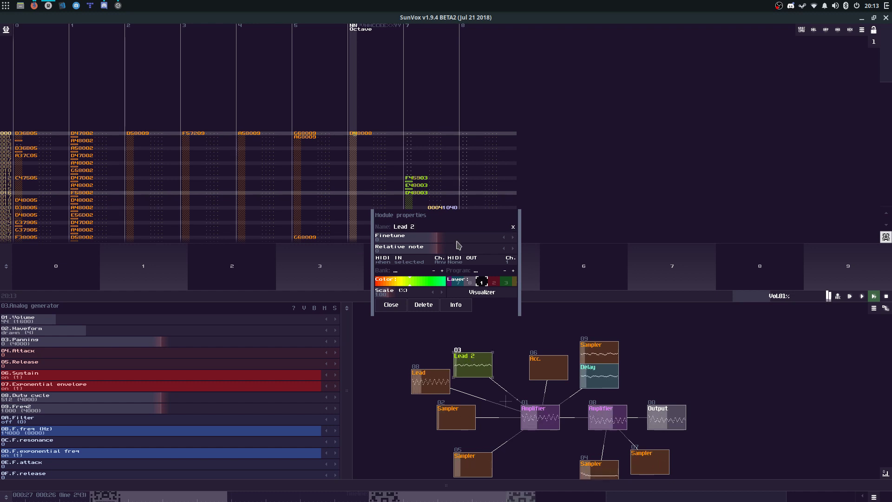
pyautogui.click(387, 306)
pyautogui.doubleClick(431, 382)
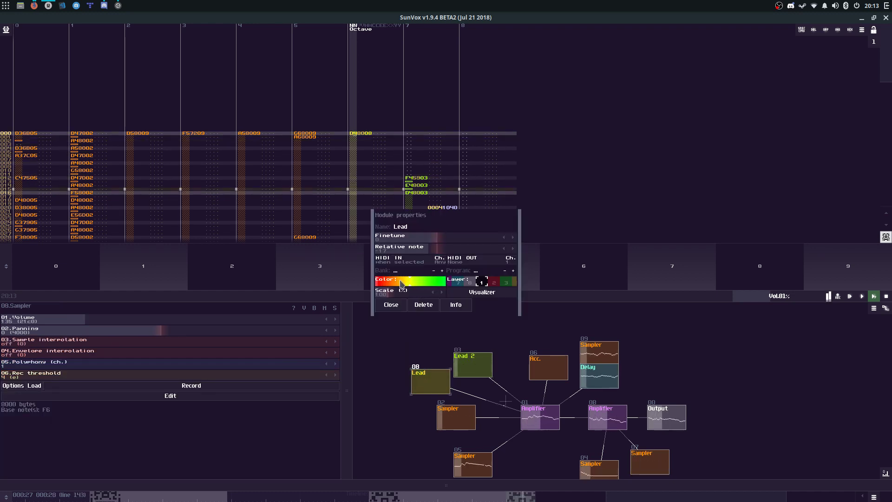
pyautogui.click(391, 305)
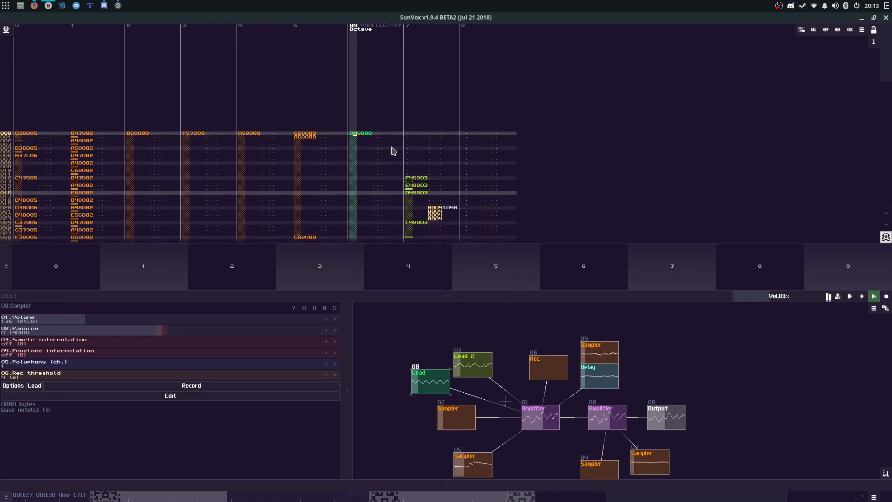
# Step: Try changing the first note on track 6 to D5 and undo the entry
pyautogui.press('Left')
pyautogui.press('Left')
pyautogui.press('Right')
pyautogui.press('w')
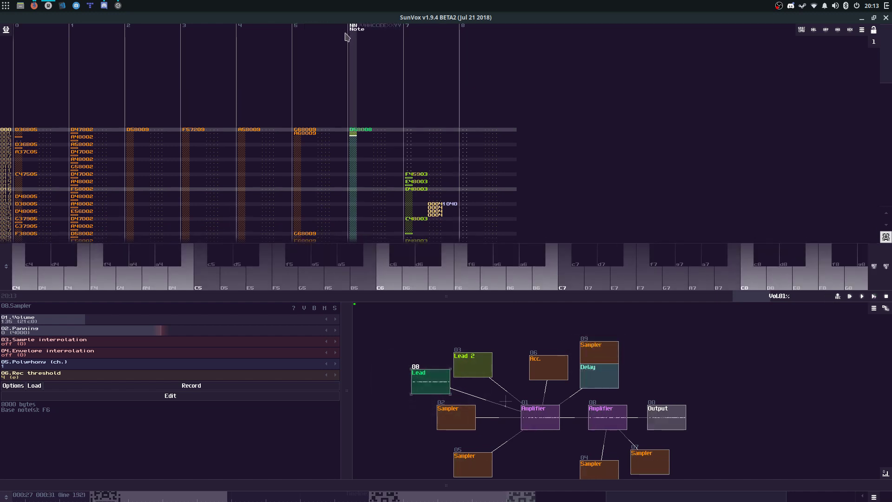
pyautogui.hotkey('ctrl', 'z')
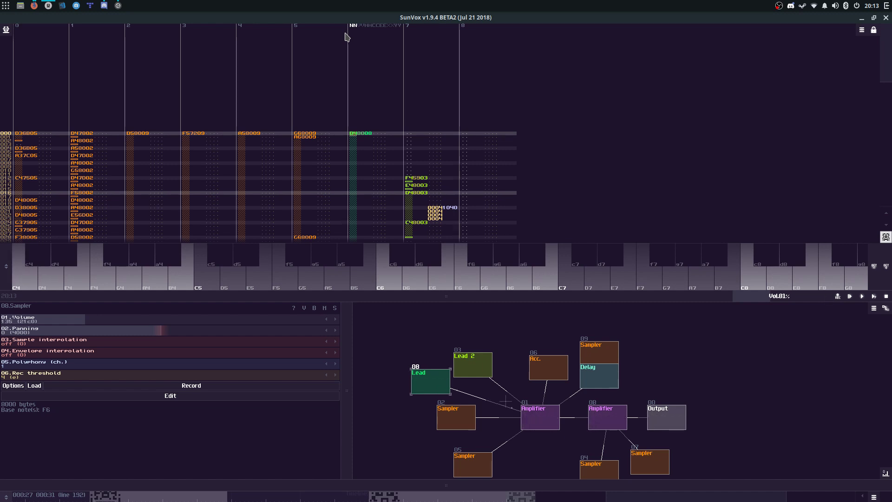
# Step: Enter the Lead notes A3, C4 and D4 on lines 4 to 6 of track 6, with the D4 at velocity 6C
pyautogui.press('space')
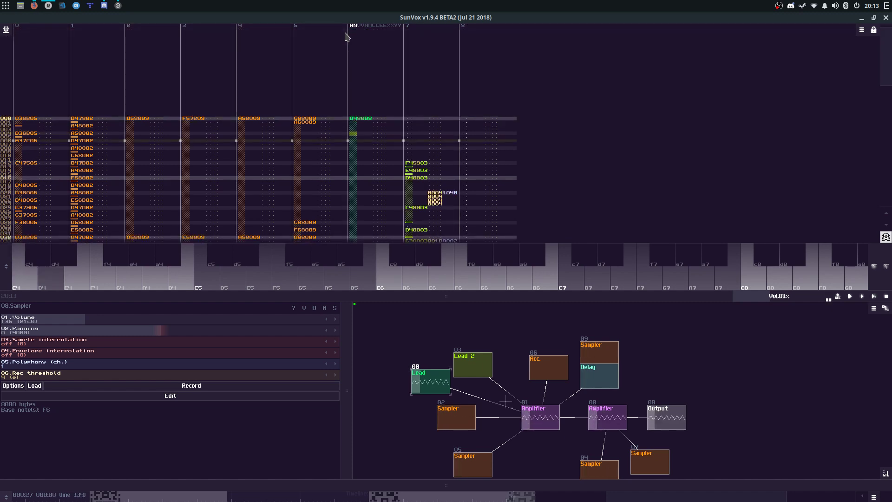
pyautogui.press('space')
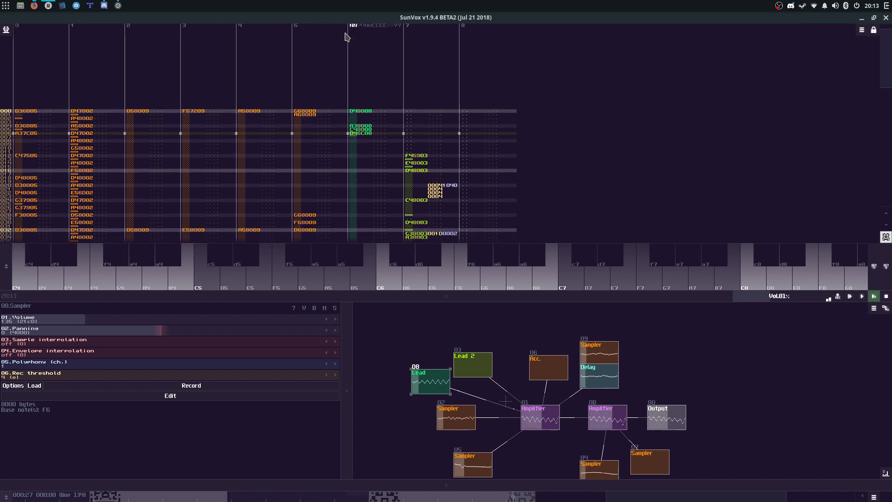
# Step: Try moving the three-note Lead phrase up to line 3 and pasting a second copy at line 7
pyautogui.moveTo(355, 104); pyautogui.dragTo(358, 122)
pyautogui.hotkey('ctrl', 'x')
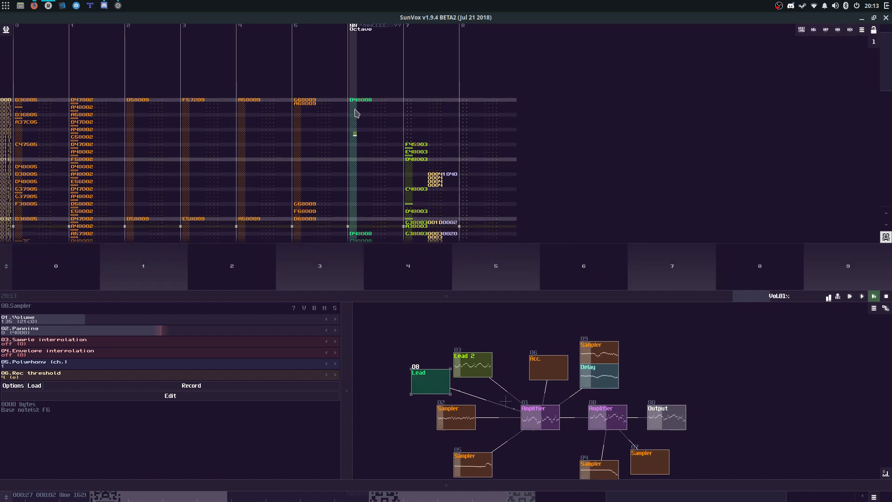
pyautogui.click(358, 112)
pyautogui.hotkey('ctrl', 'v')
pyautogui.click(358, 149)
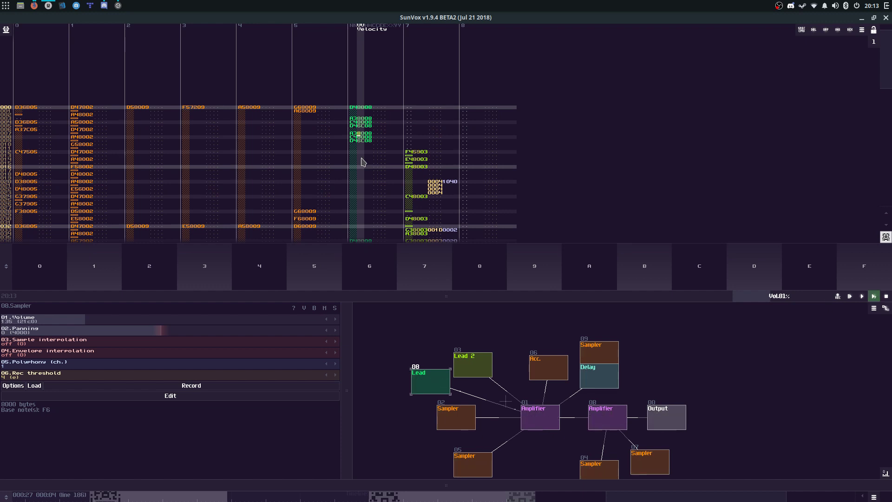
# Step: Try the second copy of the Lead phrase one line lower, at line 8, and play the pattern from the start
pyautogui.press('space')
pyautogui.press('F9')
pyautogui.press('space')
pyautogui.hotkey('ctrl', 'z')
pyautogui.press('Down')
pyautogui.hotkey('ctrl', 'v')
pyautogui.press('space')
pyautogui.press('F9')
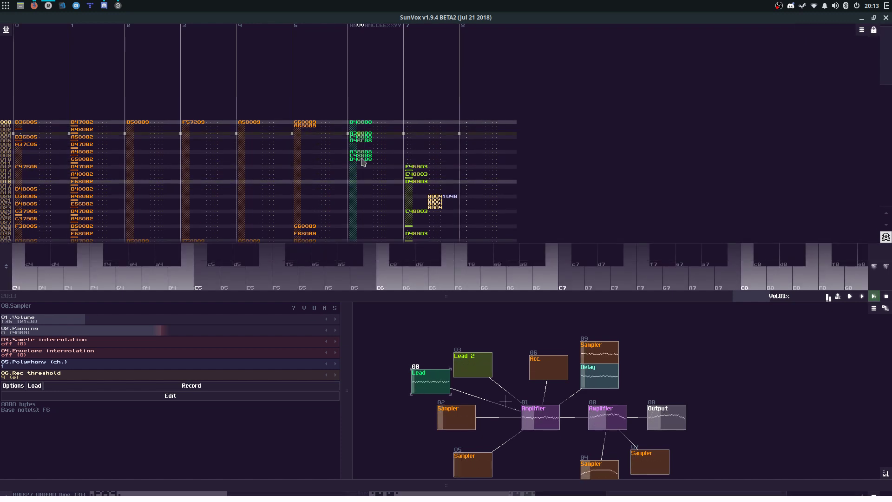
# Step: Stop playback and undo the pasted copies and the move of the Lead phrase
pyautogui.press('space')
pyautogui.hotkey('ctrl', 'z')
pyautogui.hotkey('ctrl', 'z')
pyautogui.hotkey('ctrl', 'z')
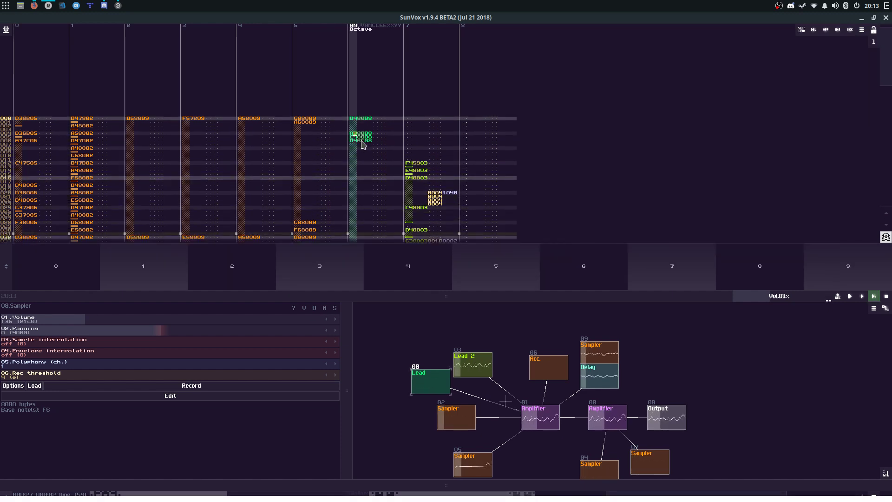
# Step: Move the A3, C4, D4 Lead phrase to lines 6 to 8 of track 6 and play the pattern from its start
pyautogui.press('space')
pyautogui.press('F9')
pyautogui.press('space')
pyautogui.hotkey('ctrl', 'z')
pyautogui.hotkey('ctrl', 'z')
pyautogui.press('space')
pyautogui.press('F9')
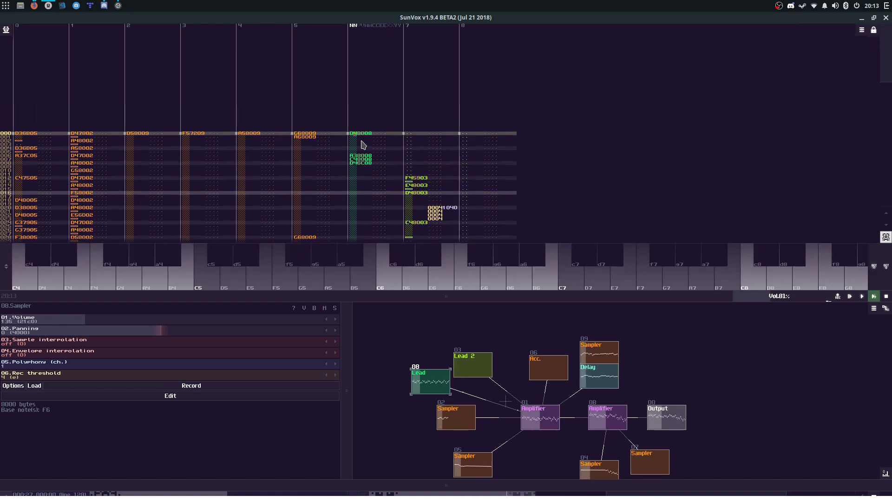
pyautogui.press('space')
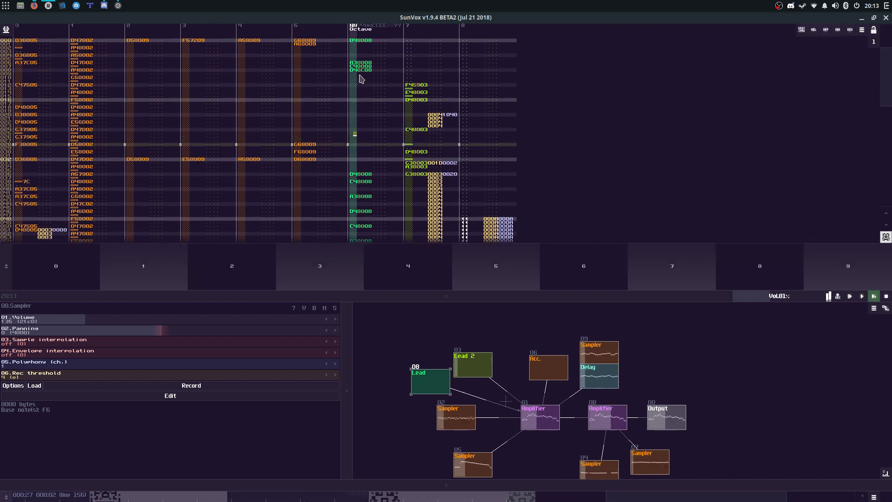
# Step: Copy the D4 note on line 8 of track 6 to lines 16 and 24 and replay the pattern
pyautogui.click(368, 70)
pyautogui.hotkey('ctrl', 'c')
pyautogui.press('pagedown')
pyautogui.hotkey('ctrl', 'v')
pyautogui.press('pagedown')
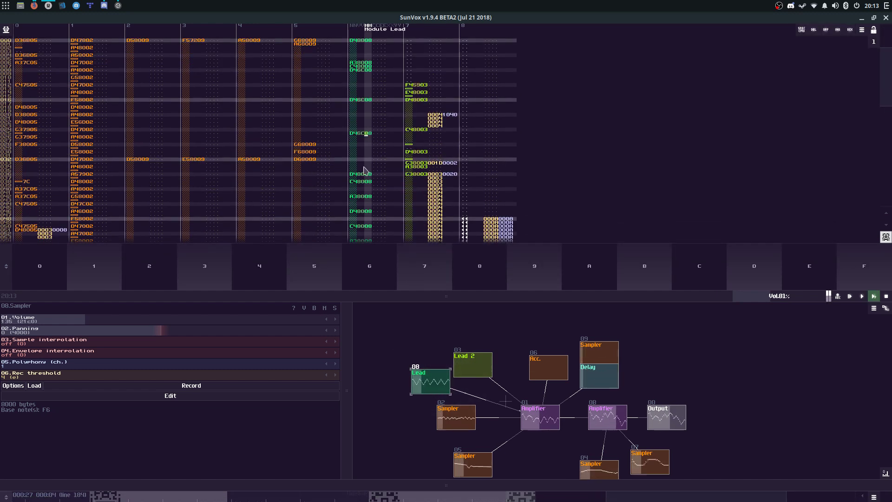
pyautogui.press('Up')
pyautogui.hotkey('ctrl', 'v')
pyautogui.press('space')
pyautogui.press('space')
pyautogui.click(370, 81)
pyautogui.click(369, 81)
pyautogui.click(369, 81)
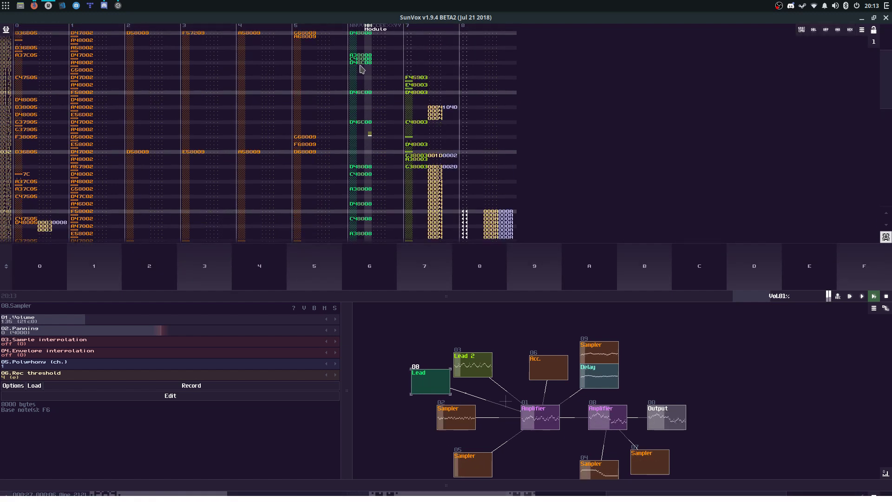
# Step: Remove the D4 copies on lines 16 and 24 of track 6
pyautogui.moveTo(363, 51); pyautogui.dragTo(369, 97)
pyautogui.scroll(1, 367, 139)
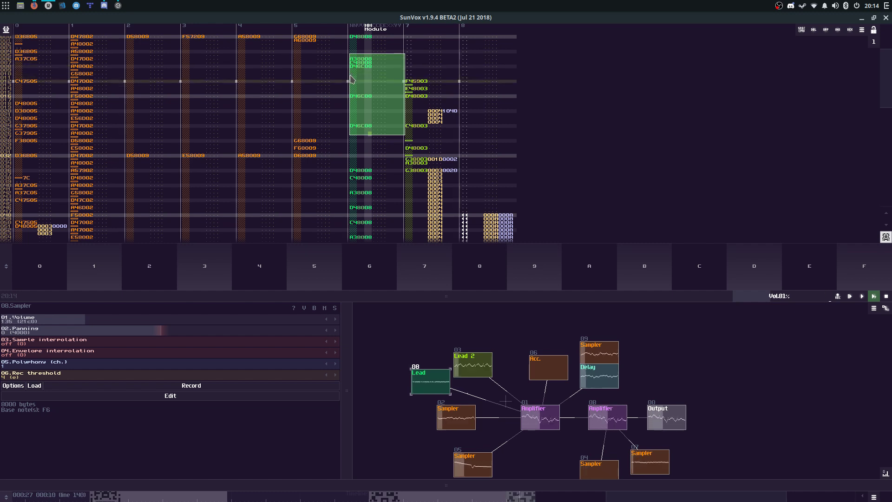
pyautogui.click(367, 131)
# Step: Enter the Lead notes C4, B3, A3 on lines 70 to 72, G3 on line 80 and F3 on line 88, then play the pattern from its start
pyautogui.scroll(1, 362, 93)
pyautogui.scroll(-10, 364, 139)
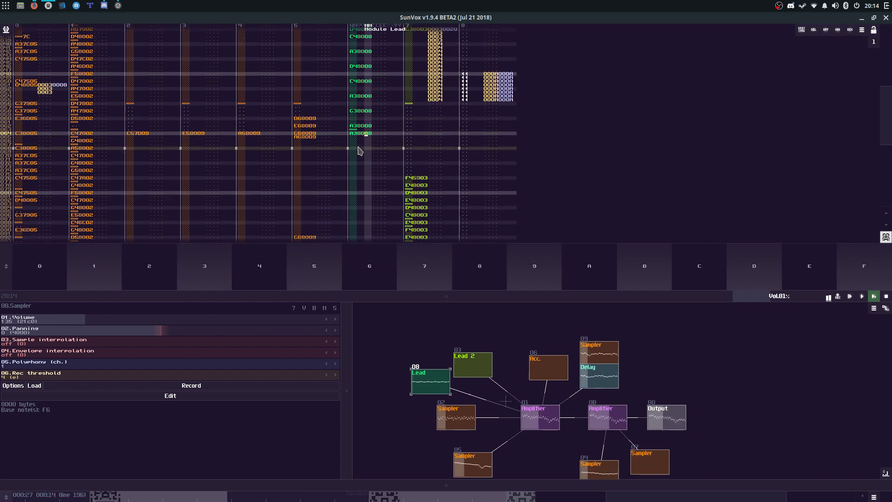
pyautogui.scroll(-2, 361, 158)
pyautogui.press('space')
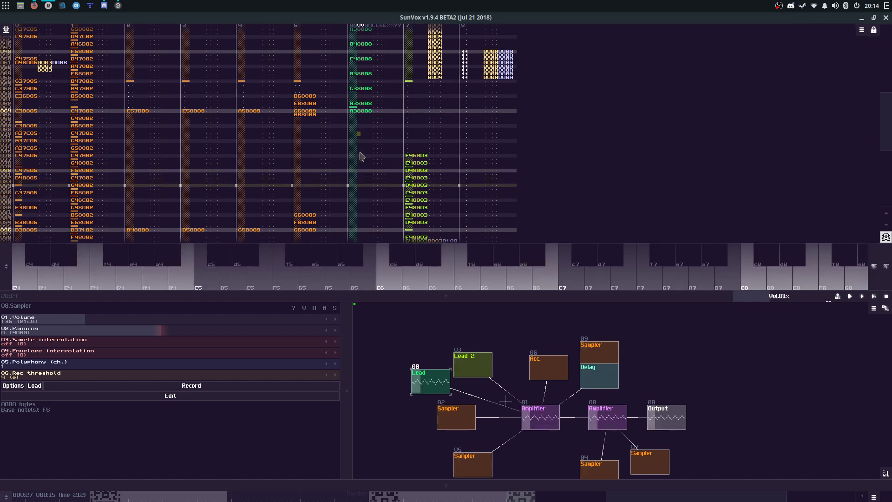
pyautogui.press('space')
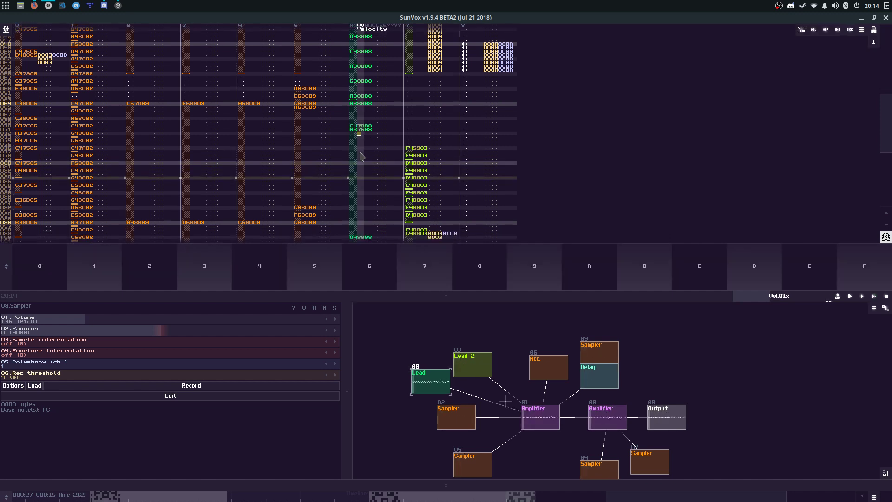
pyautogui.press('z')
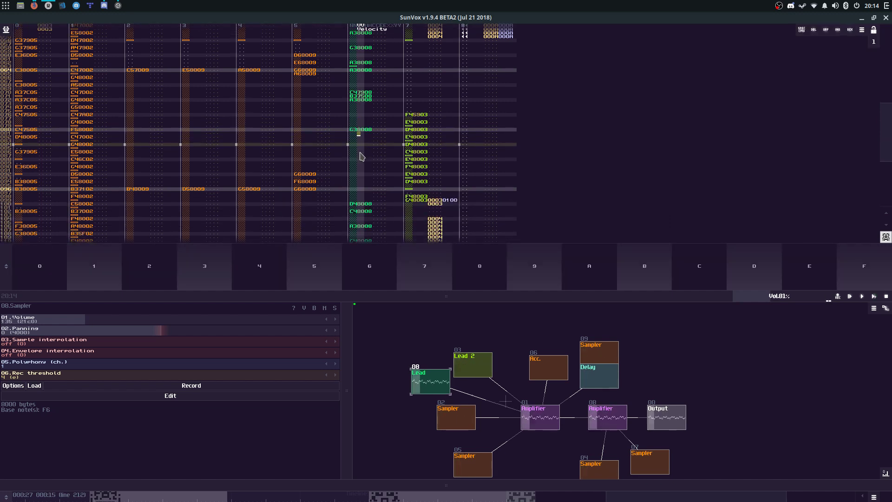
pyautogui.press('Left')
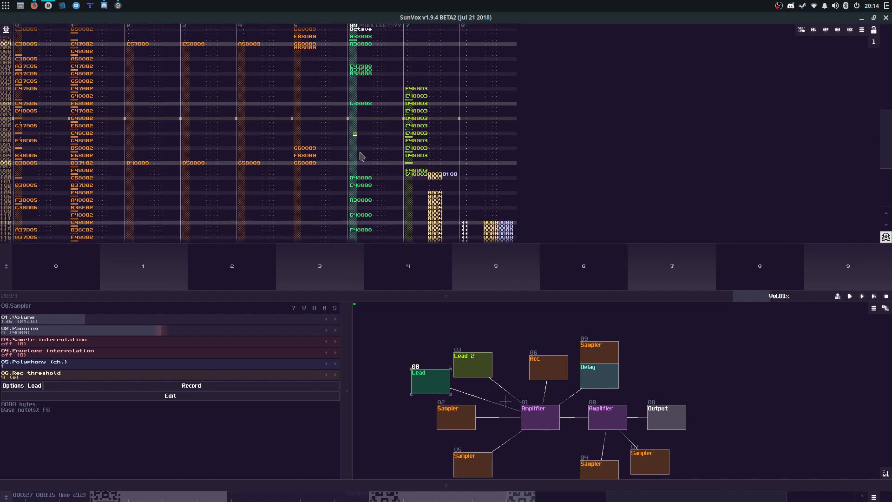
pyautogui.press('space')
pyautogui.press('Return')
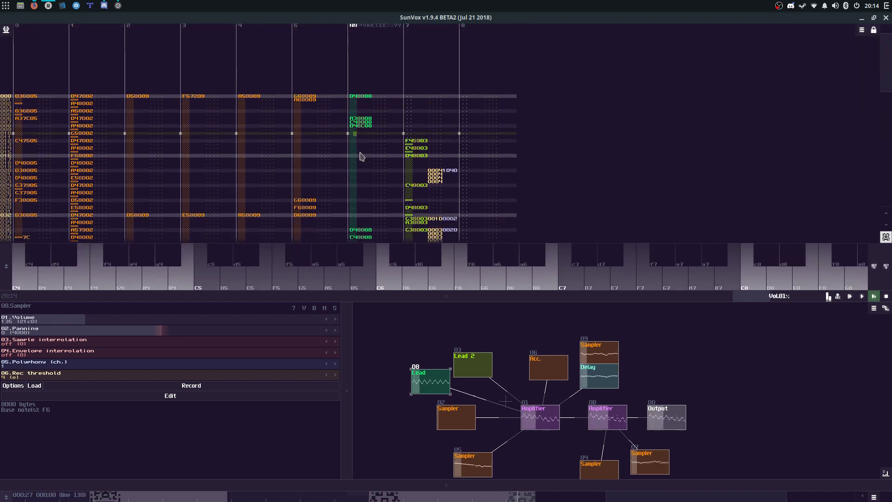
# Step: Enlarge the pattern editor and delete the Lead notes G3 on line 80 and F3 on line 88 of track 6
pyautogui.moveTo(465, 303); pyautogui.dragTo(455, 424)
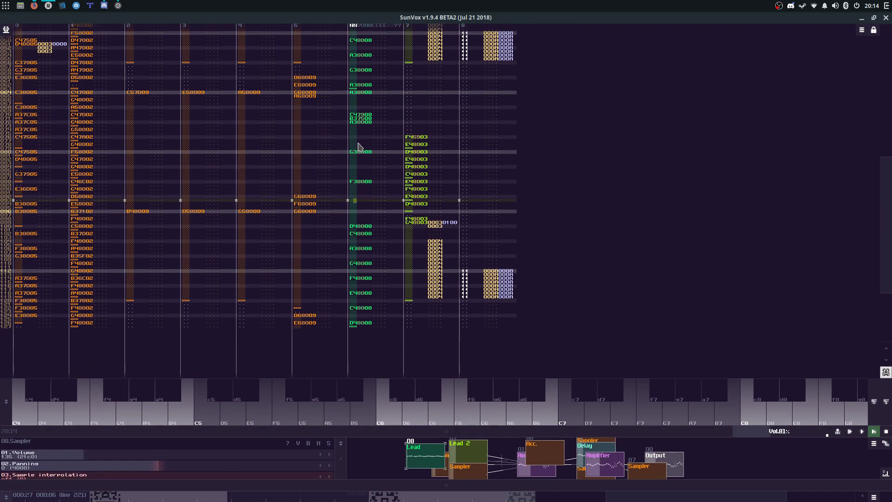
pyautogui.click(355, 123)
pyautogui.moveTo(357, 155); pyautogui.dragTo(358, 157)
pyautogui.press('Delete')
pyautogui.press('space')
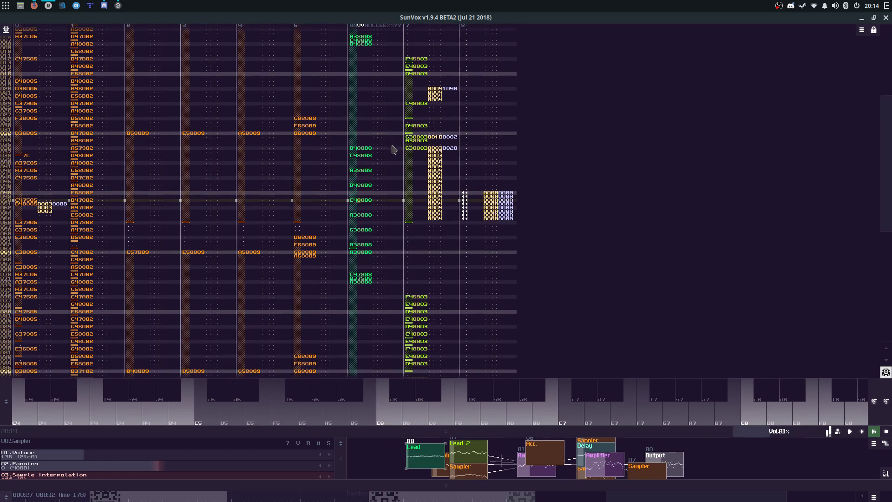
# Step: Place a G3 on line 88 and an F3 on line 96 of track 6 and play the pattern from its start
pyautogui.moveTo(550, 484); pyautogui.dragTo(549, 347)
pyautogui.press('space')
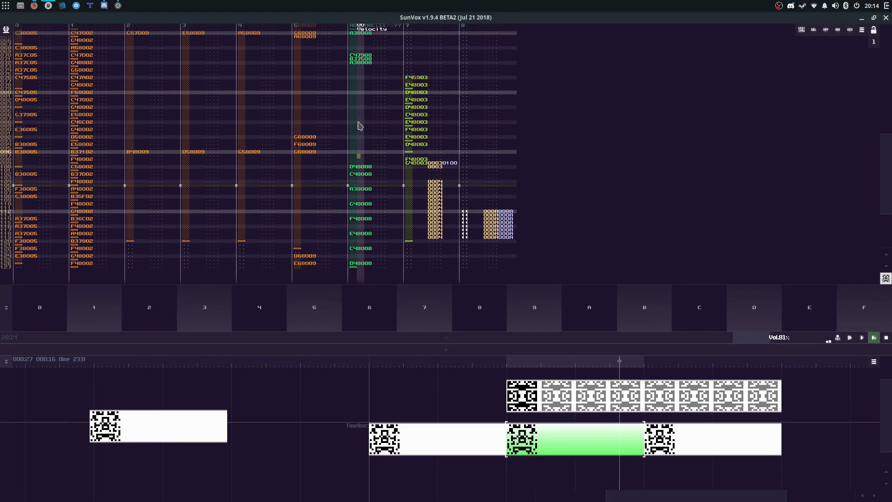
pyautogui.press('space')
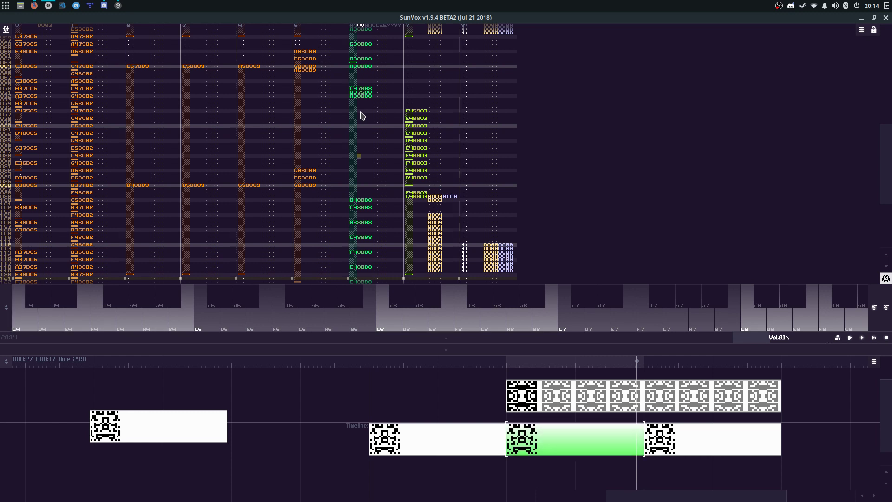
pyautogui.press('space')
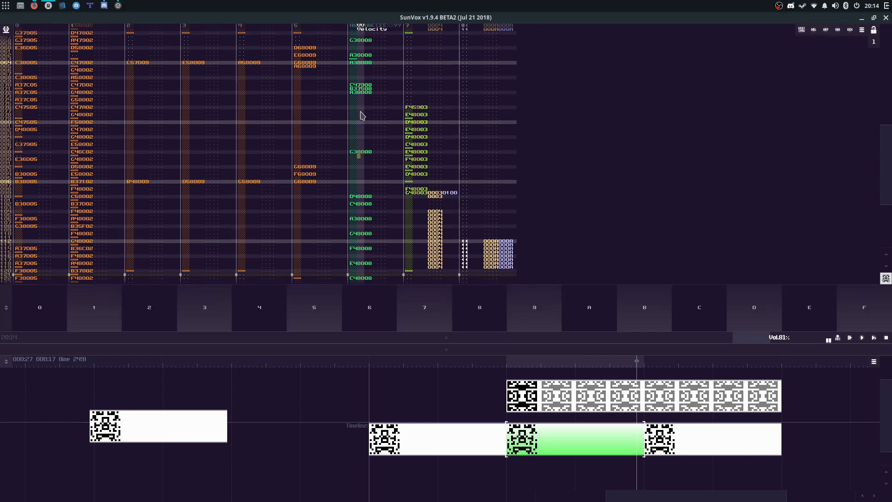
pyautogui.press('space')
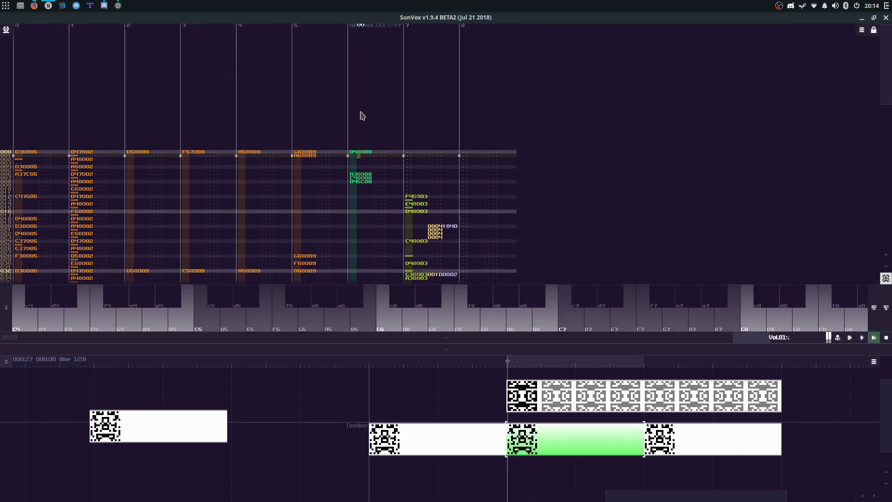
pyautogui.moveTo(510, 338); pyautogui.dragTo(498, 498)
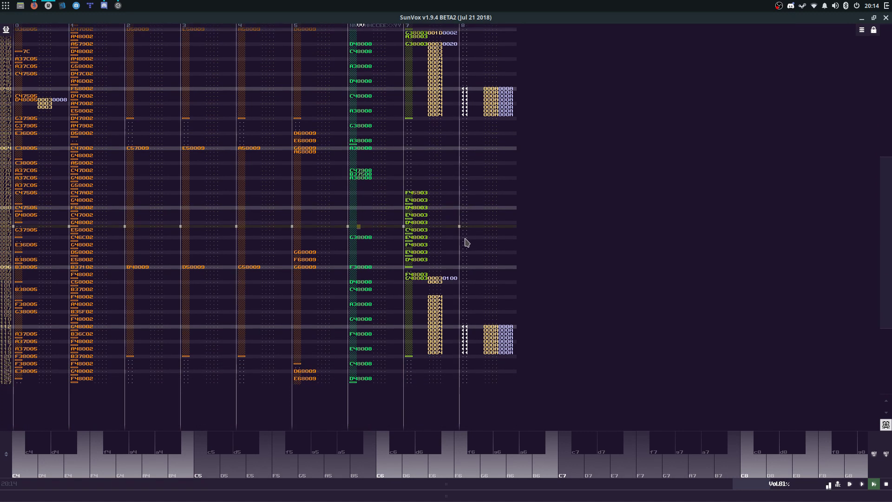
# Step: In the last timeline pattern, transpose the Lead 2 D4 on line 94 of track 7 up three semitones to F4 and replay the pattern
pyautogui.moveTo(595, 483); pyautogui.dragTo(618, 373)
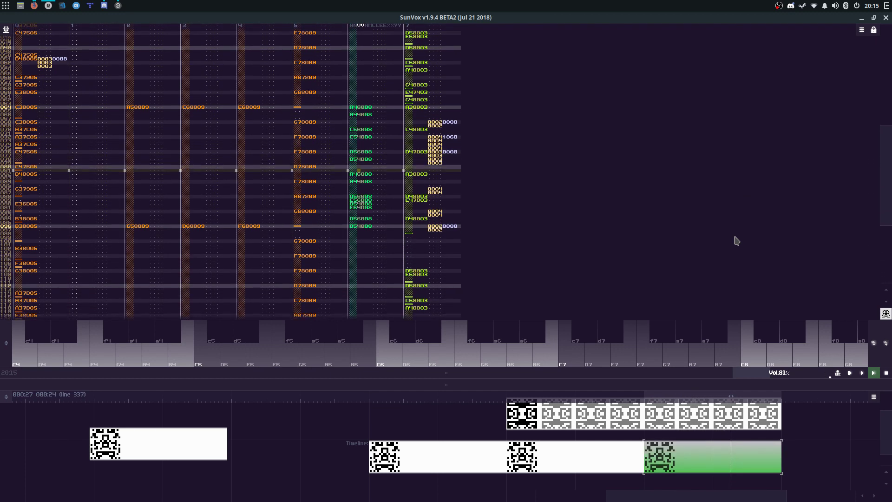
pyautogui.press('space')
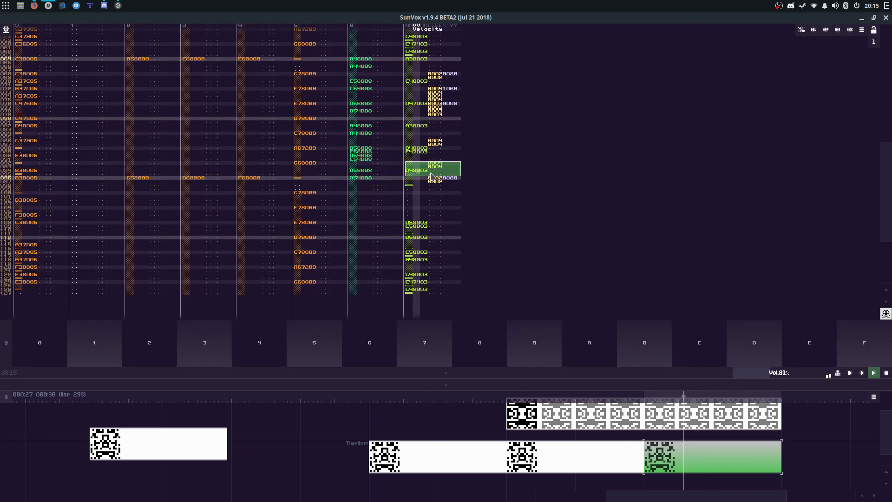
pyautogui.rightClick(430, 181)
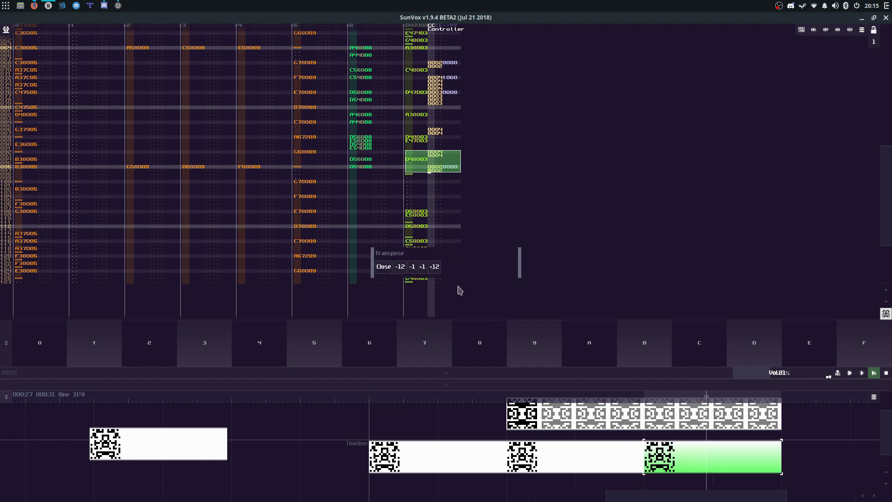
pyautogui.click(423, 267)
pyautogui.click(422, 267)
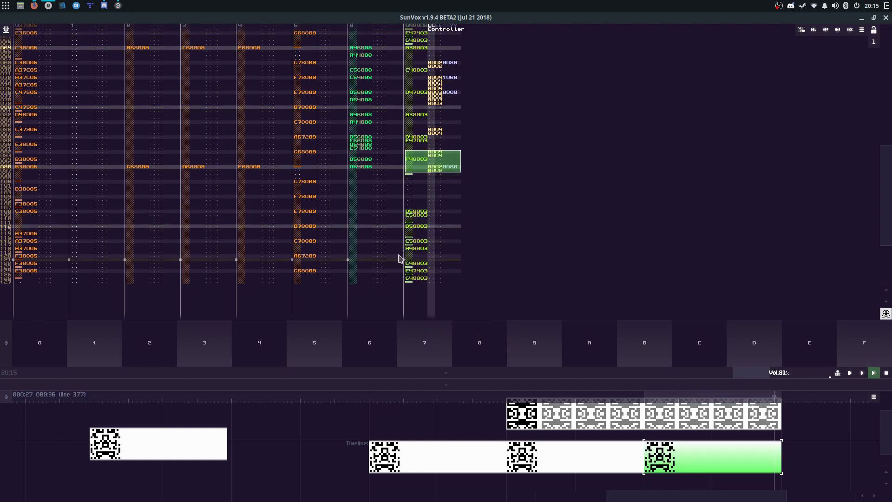
pyautogui.click(458, 171)
pyautogui.press('Return')
pyautogui.press('space')
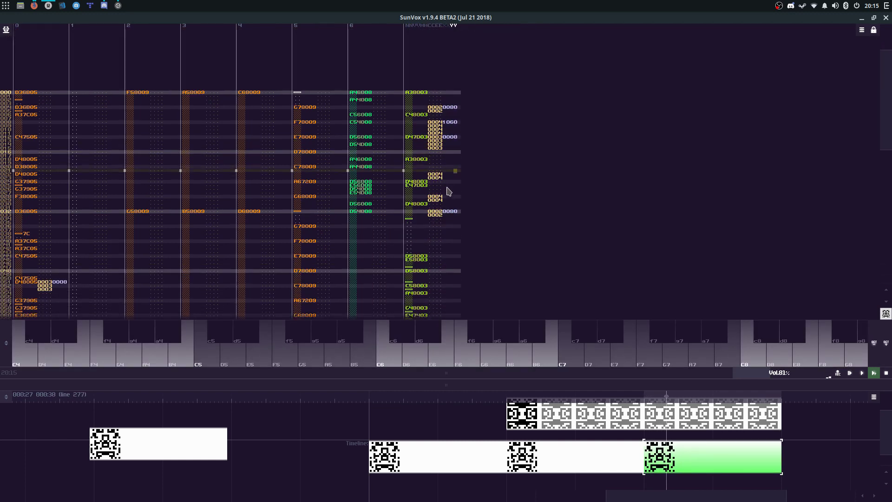
pyautogui.press('space')
pyautogui.moveTo(431, 212); pyautogui.dragTo(430, 231)
pyautogui.rightClick(439, 190)
pyautogui.click(419, 200)
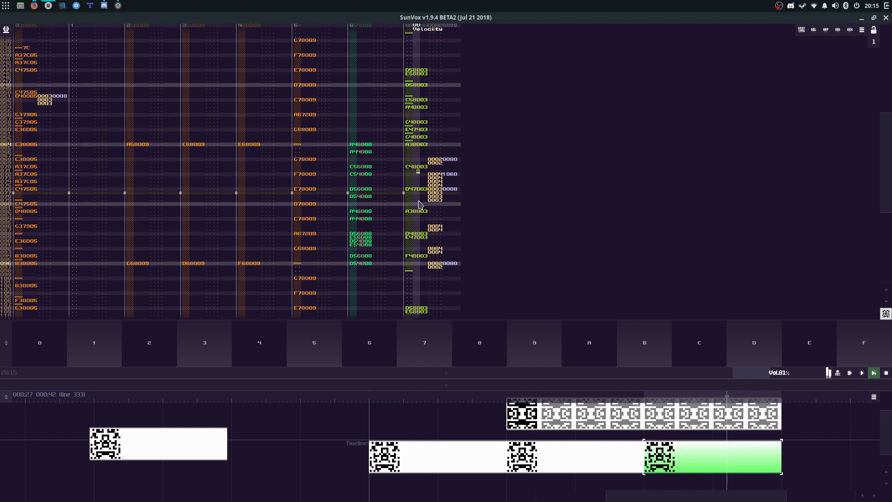
pyautogui.press('Return')
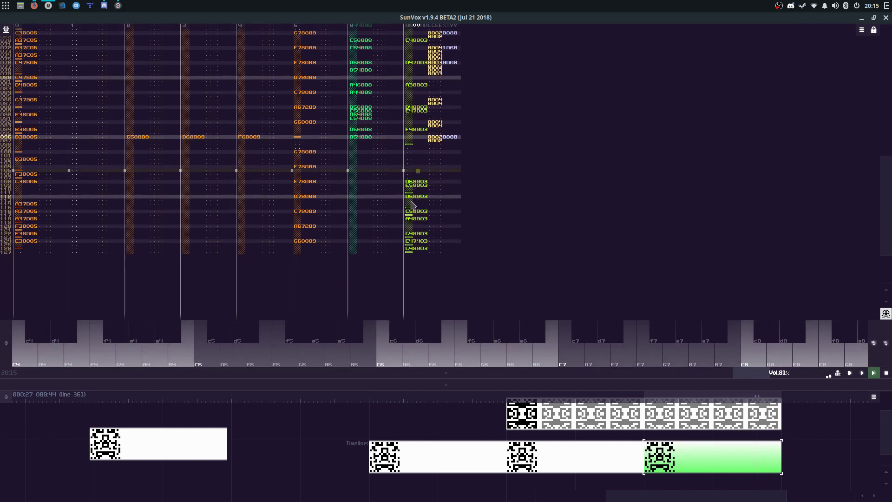
# Step: Transpose the Lead 2 phrases on lines 108 to 127 and 44 to 63 of track 7 down by 12 semitones and replay the pattern
pyautogui.moveTo(408, 154); pyautogui.dragTo(440, 303)
pyautogui.rightClick(449, 189)
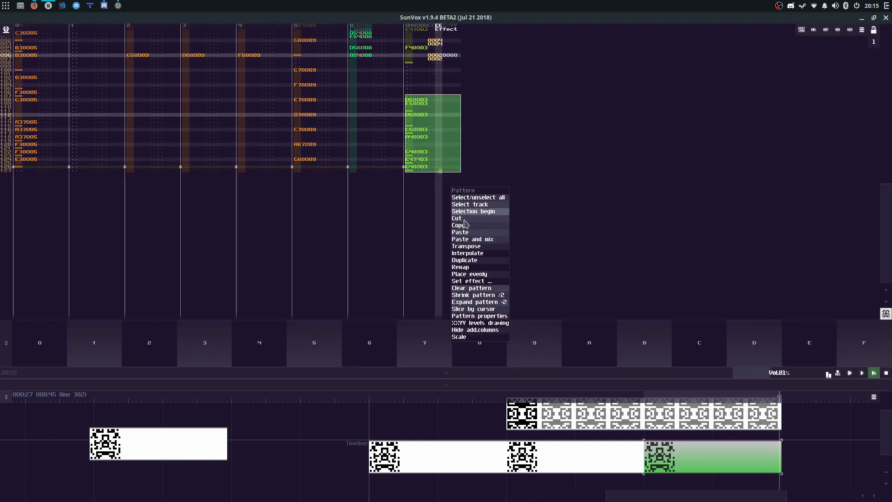
pyautogui.click(467, 247)
pyautogui.click(403, 269)
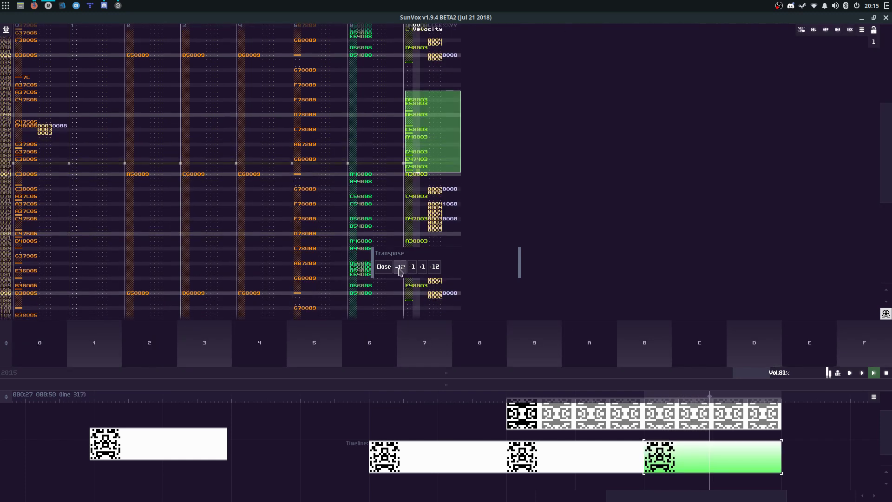
pyautogui.press('space')
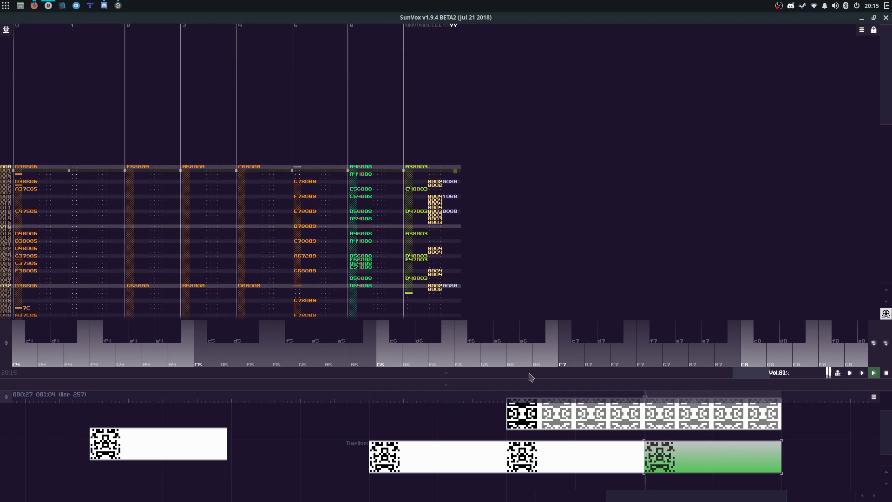
# Step: Solo sampler module 05 and rename it Bass
pyautogui.moveTo(527, 374); pyautogui.dragTo(522, 161)
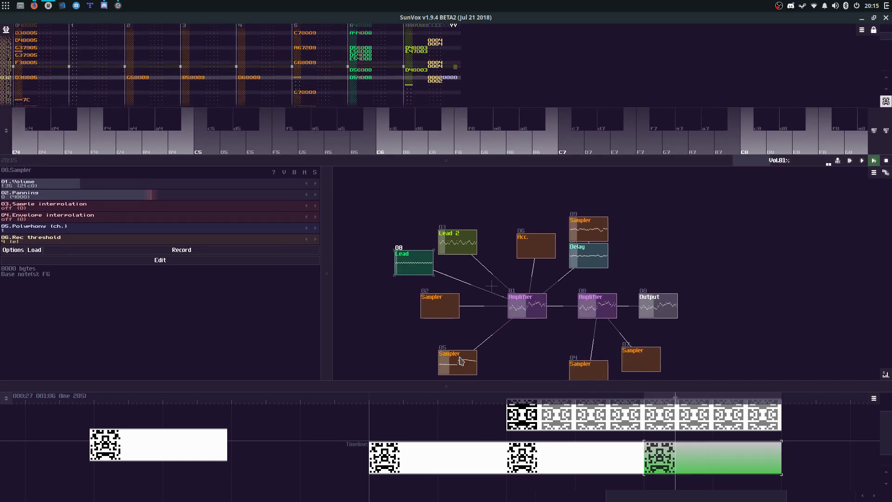
pyautogui.doubleClick(461, 364)
pyautogui.click(314, 172)
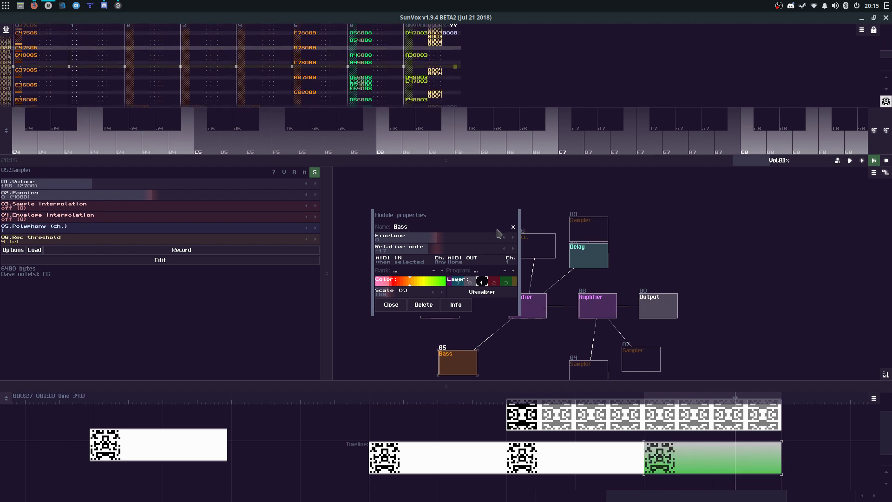
pyautogui.click(393, 304)
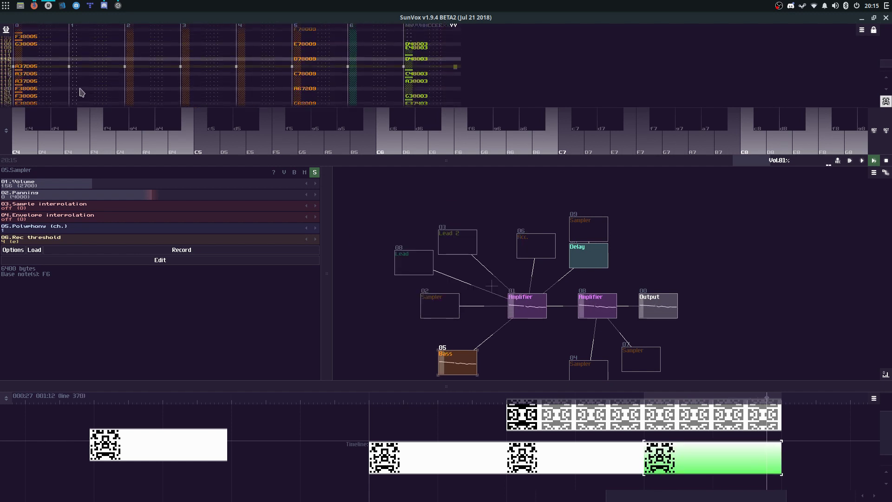
# Step: Clear the Bass notes from track 0 of the pattern and turn off the Bass module's solo
pyautogui.press('Delete')
pyautogui.click(314, 172)
pyautogui.press('space')
pyautogui.moveTo(337, 161); pyautogui.dragTo(356, 390)
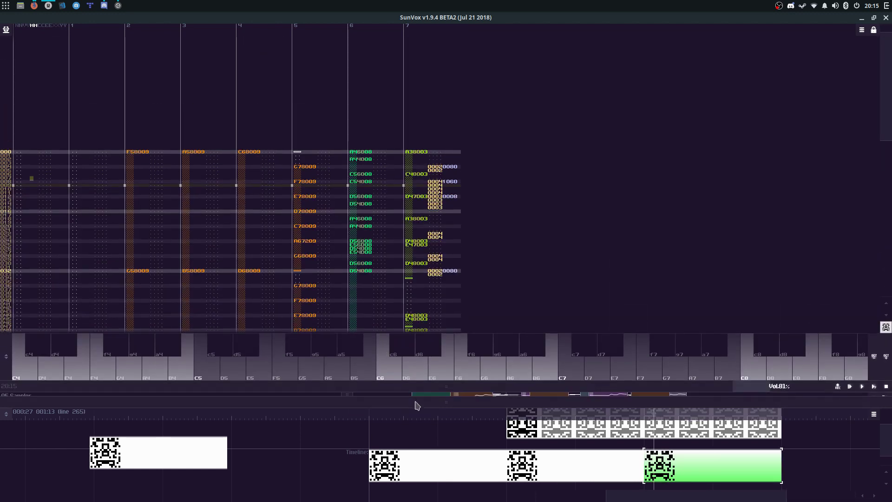
pyautogui.moveTo(416, 406); pyautogui.dragTo(438, 275)
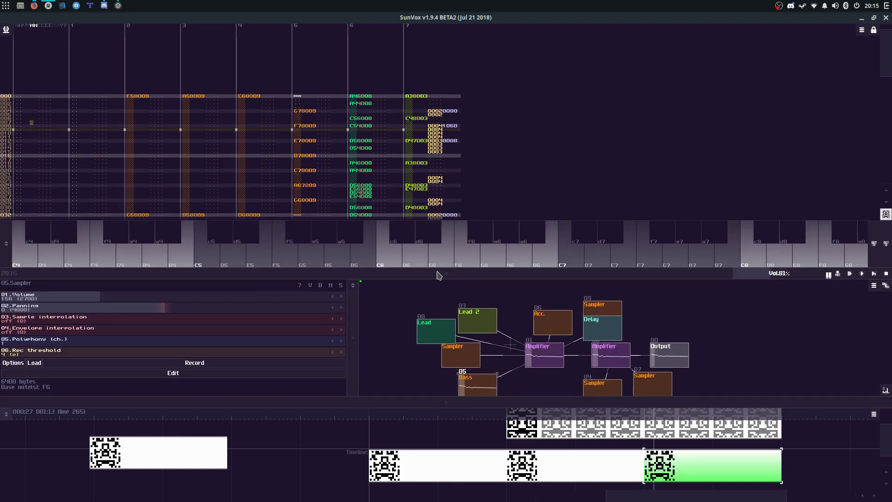
# Step: Enter the Bass notes F3, F4 and F3 on lines 0, 2 and 4 of track 0
pyautogui.press('space')
pyautogui.click(18, 83)
pyautogui.press('v')
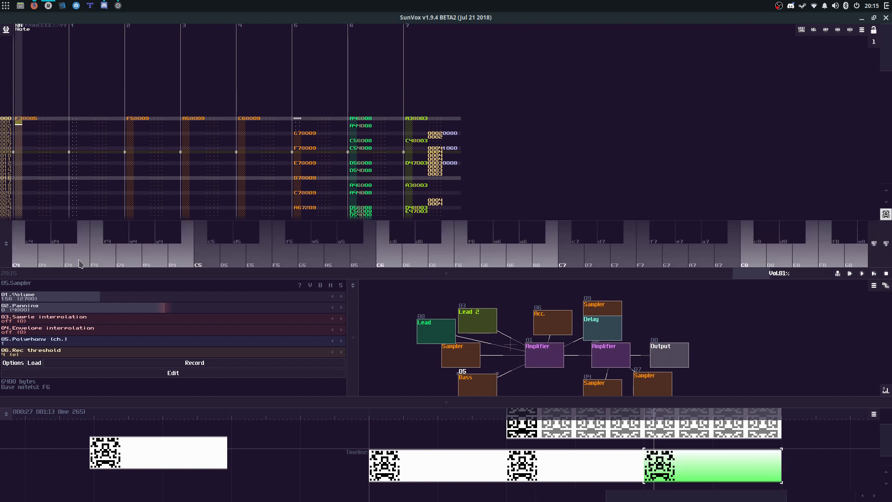
pyautogui.press('Down')
pyautogui.press('r')
pyautogui.press('Down')
pyautogui.press('v')
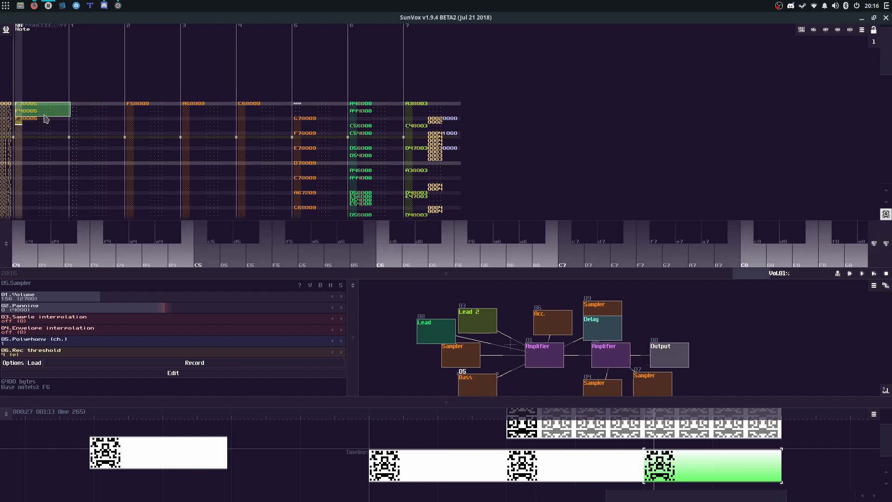
# Step: Repeat the alternating F3 and F4 Bass figure down track 0, play the pattern and set the Bass module's volume to 194
pyautogui.click(44, 116)
pyautogui.hotkey('ctrl', 'b')
pyautogui.press('F9')
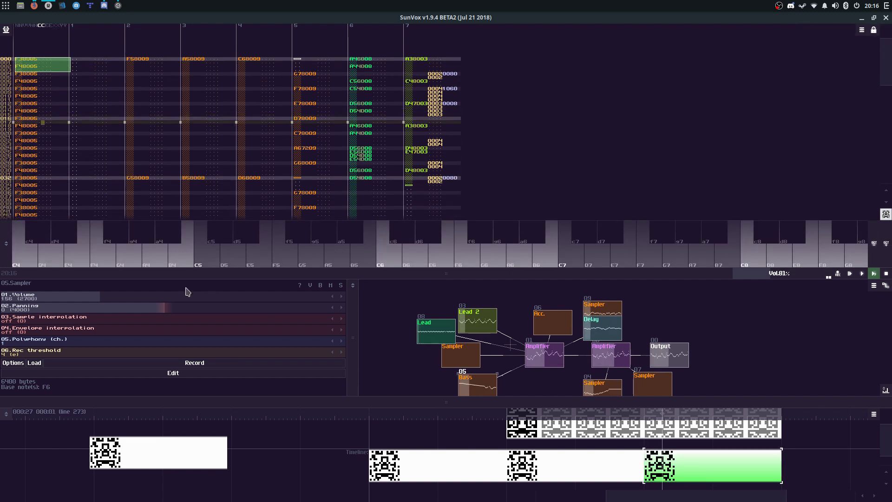
# Step: Transpose the Bass notes on lines 32 to 63 of track 0 up two semitones to G3 and G4
pyautogui.press('space')
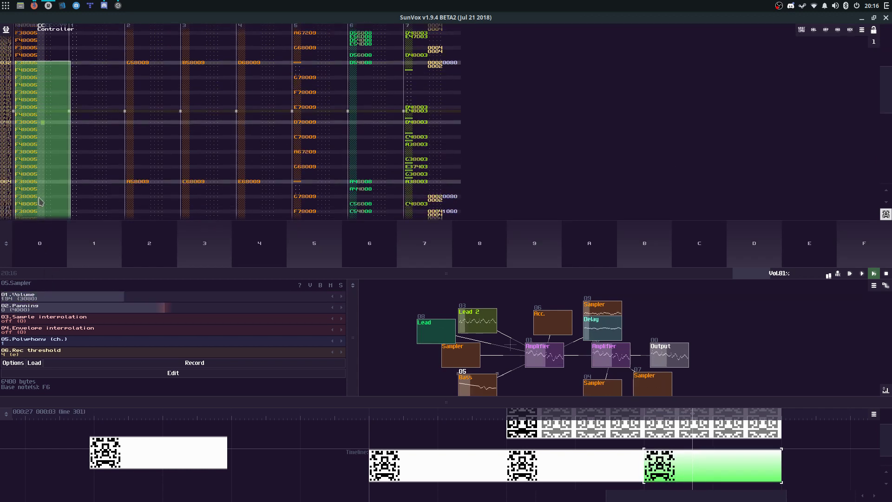
pyautogui.moveTo(40, 199); pyautogui.dragTo(49, 169)
pyautogui.rightClick(48, 167)
pyautogui.click(74, 225)
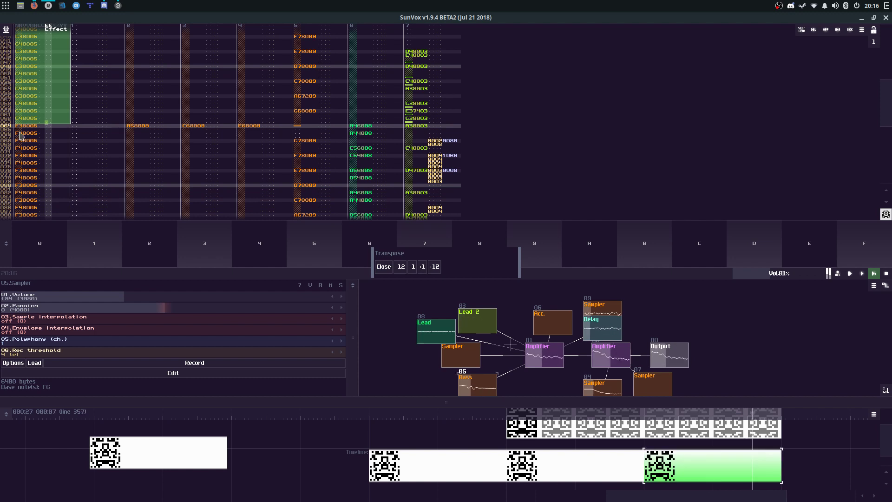
# Step: Transpose the Bass notes on lines 64 to 95 of track 0 up four semitones to A3 and A4
pyautogui.moveTo(20, 134); pyautogui.dragTo(43, 160)
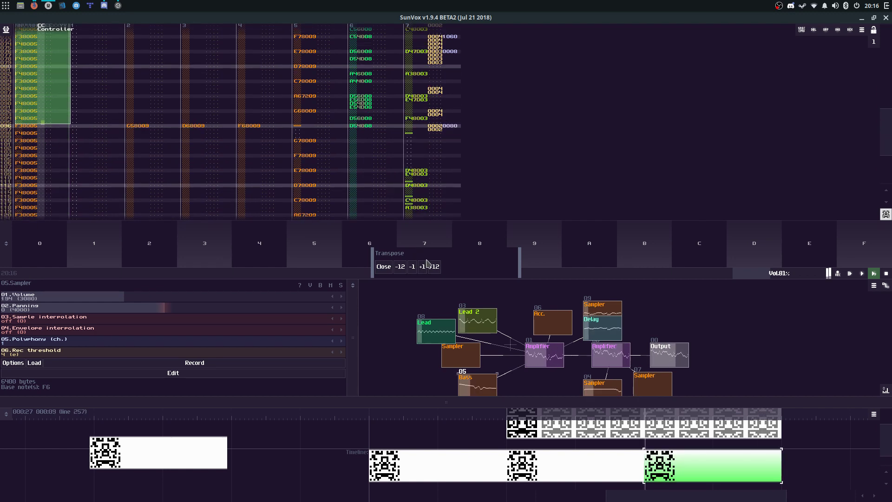
pyautogui.click(42, 67)
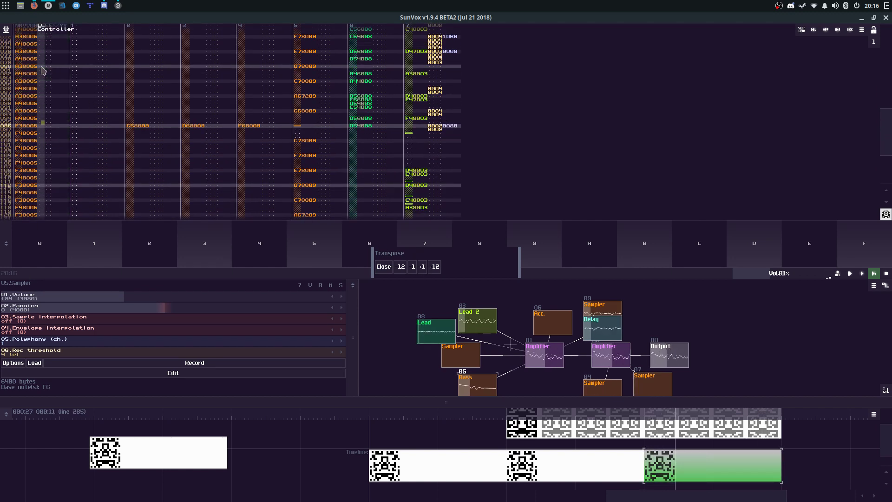
pyautogui.moveTo(26, 185); pyautogui.dragTo(28, 216)
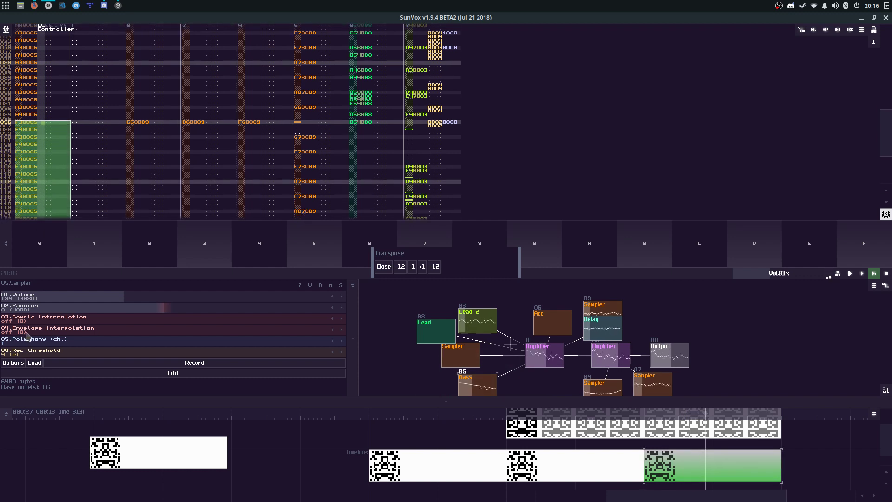
pyautogui.click(384, 267)
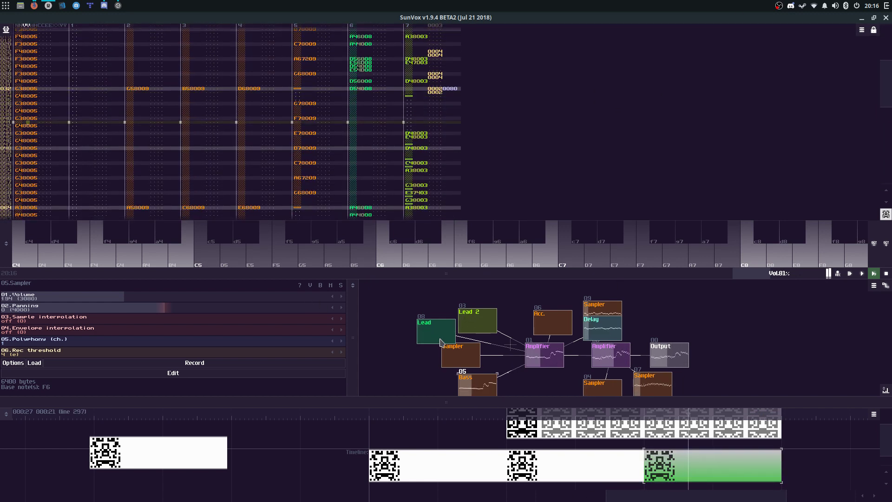
# Step: Solo the Bass module and the 09 Sampler, and cut all Bass notes from track 0 of the last pattern
pyautogui.click(342, 286)
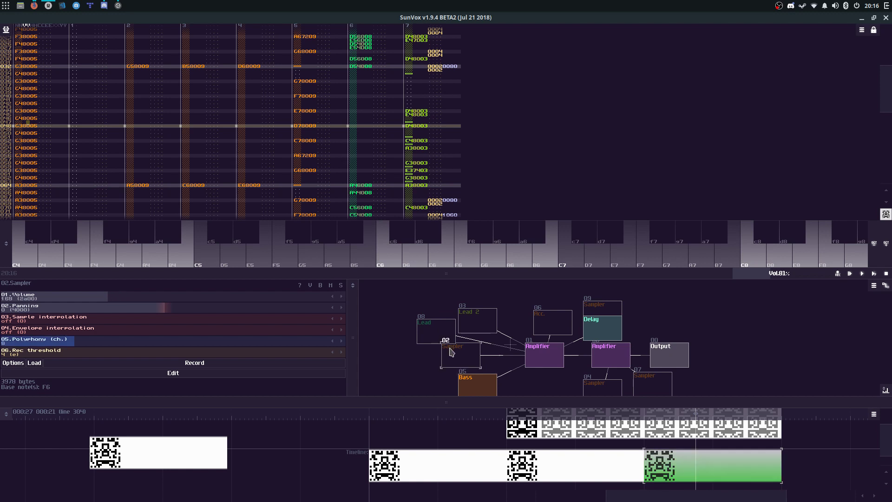
pyautogui.click(597, 307)
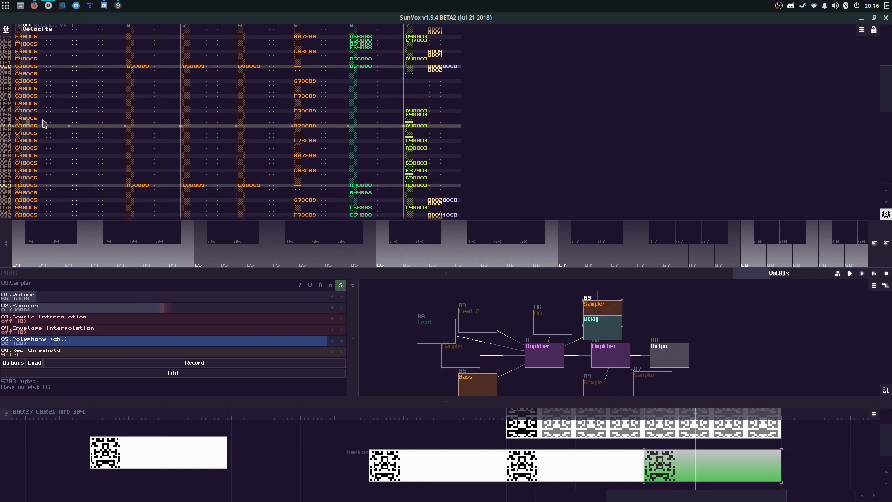
pyautogui.click(43, 122)
pyautogui.hotkey('ctrl', 'a')
pyautogui.hotkey('ctrl', 'x')
# Step: Select the Bass module, enlarge the pattern editor's height and play the last pattern with its Bass track empty
pyautogui.click(495, 376)
pyautogui.moveTo(423, 273); pyautogui.dragTo(435, 359)
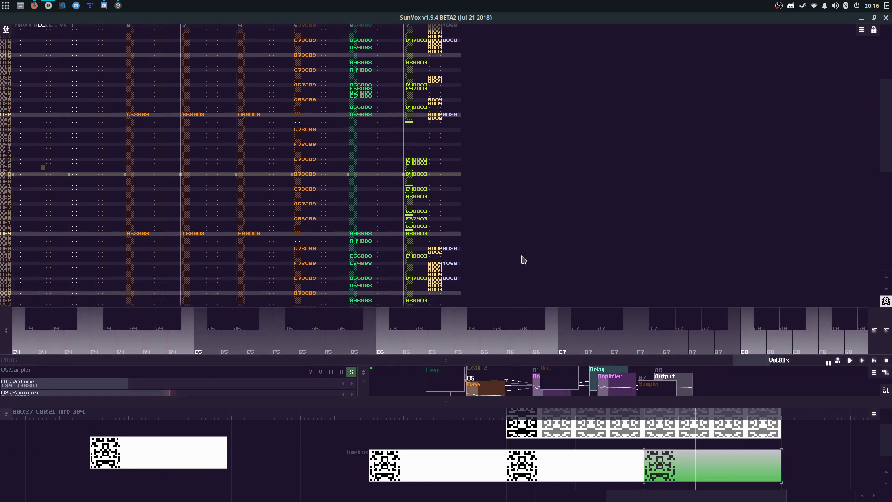
pyautogui.press('Return')
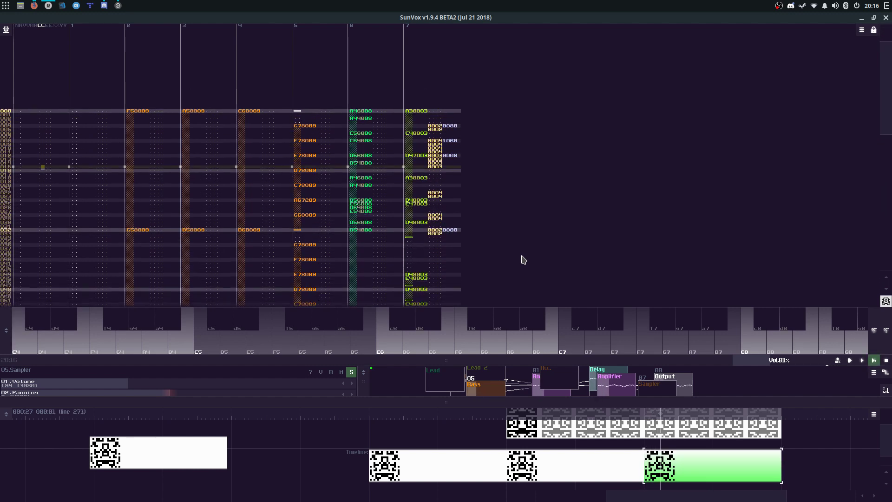
pyautogui.press('z')
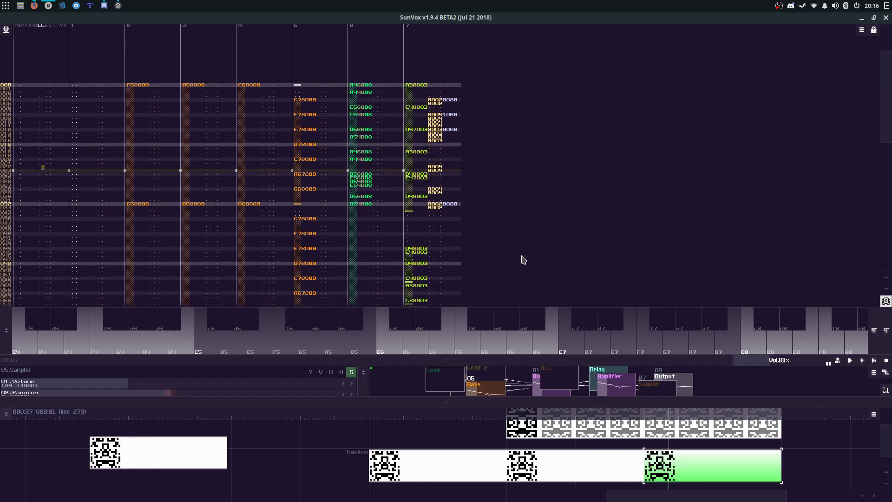
# Step: Play the middle pattern to hear its Bass line, and return to the last pattern for playback
pyautogui.click(626, 470)
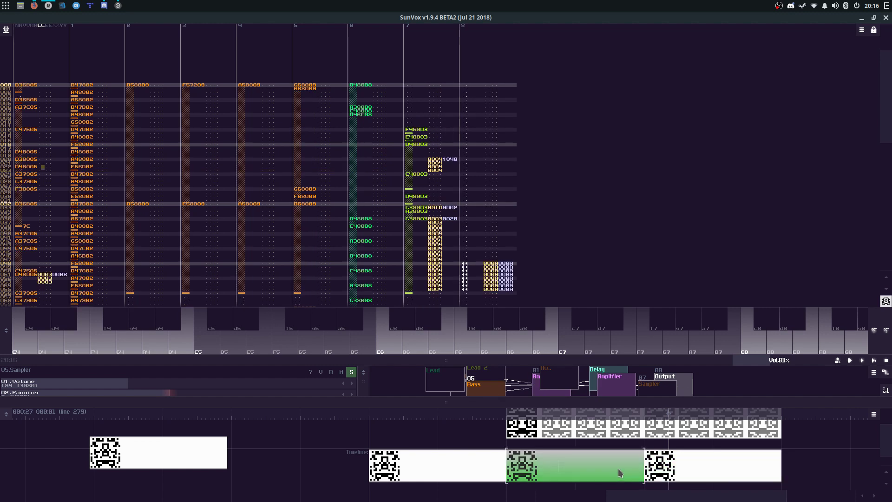
pyautogui.press('space')
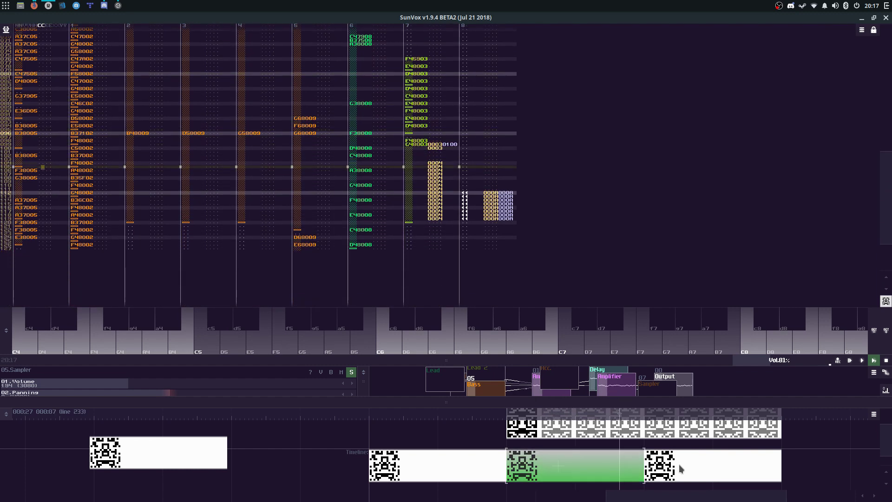
pyautogui.rightClick(680, 464)
pyautogui.click(680, 462)
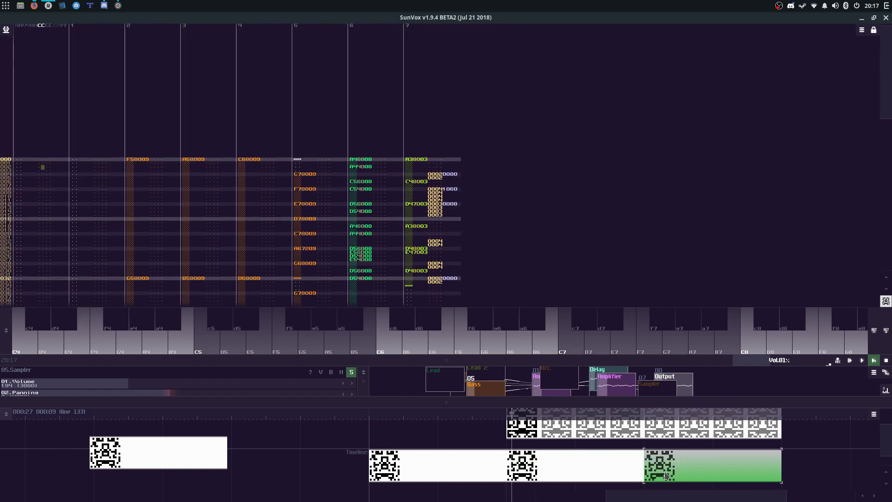
pyautogui.press('space')
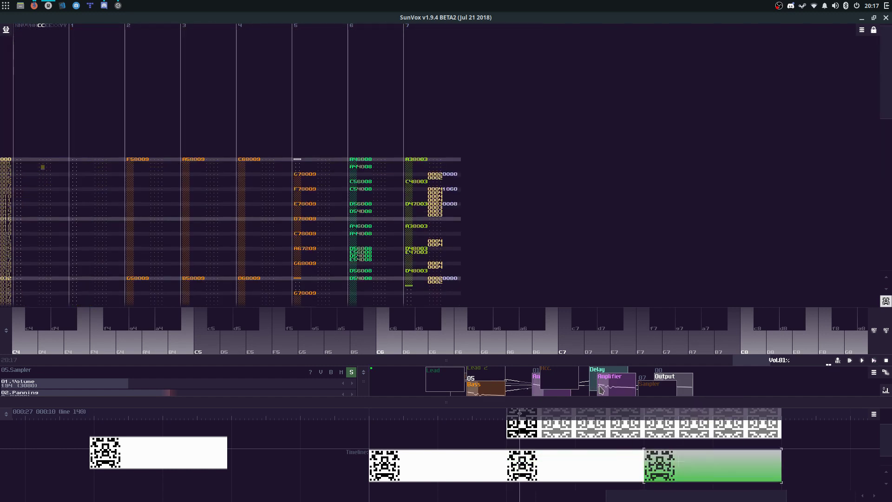
pyautogui.press('space')
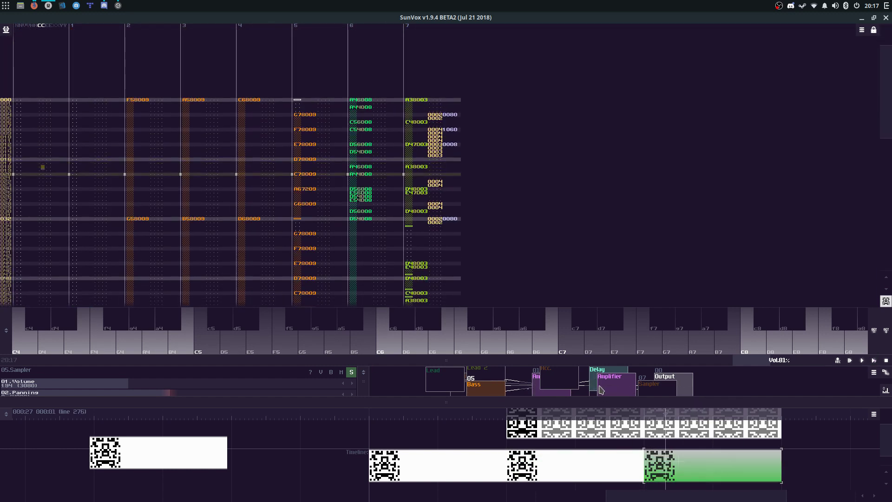
pyautogui.press('space')
pyautogui.press('space')
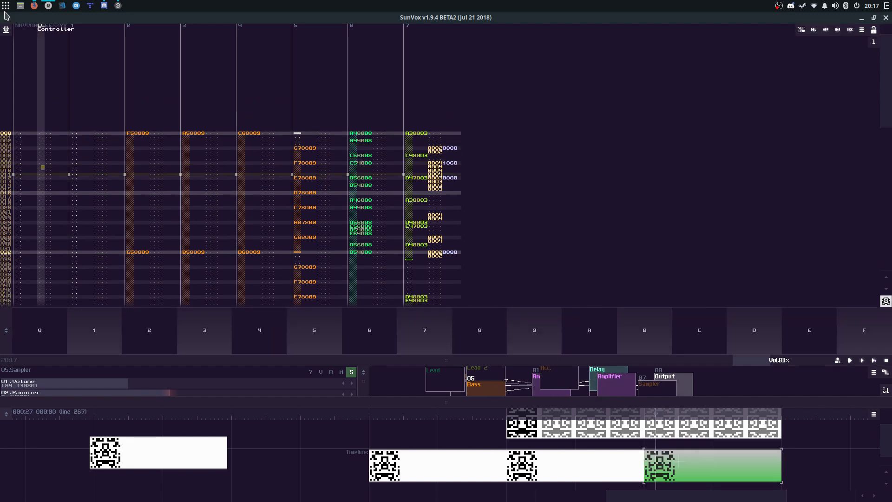
# Step: Enter the Bass notes F3 on line 0 and F4 on lines 4 and 6 of track 0 in the last pattern
pyautogui.click(32, 70)
pyautogui.press('Down')
pyautogui.hotkey('ctrl', 'v')
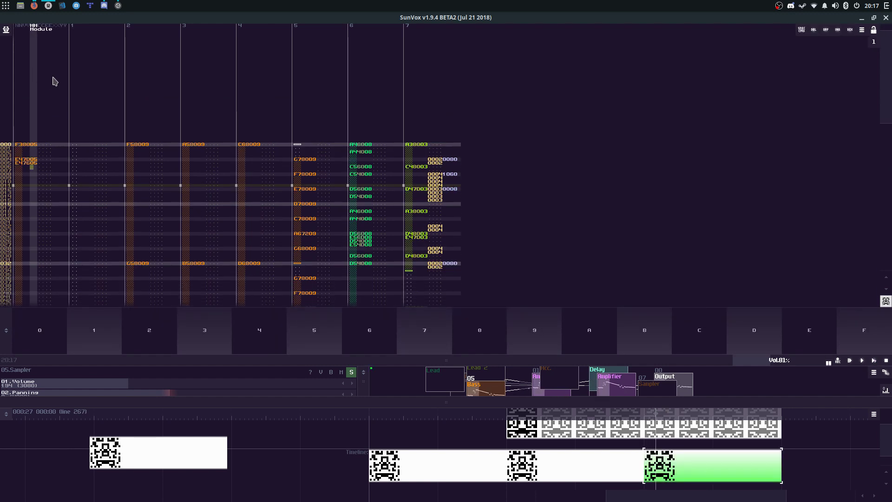
pyautogui.press('Up')
pyautogui.press('Up')
pyautogui.press('Left')
pyautogui.press('Left')
pyautogui.press('Left')
pyautogui.press('Up')
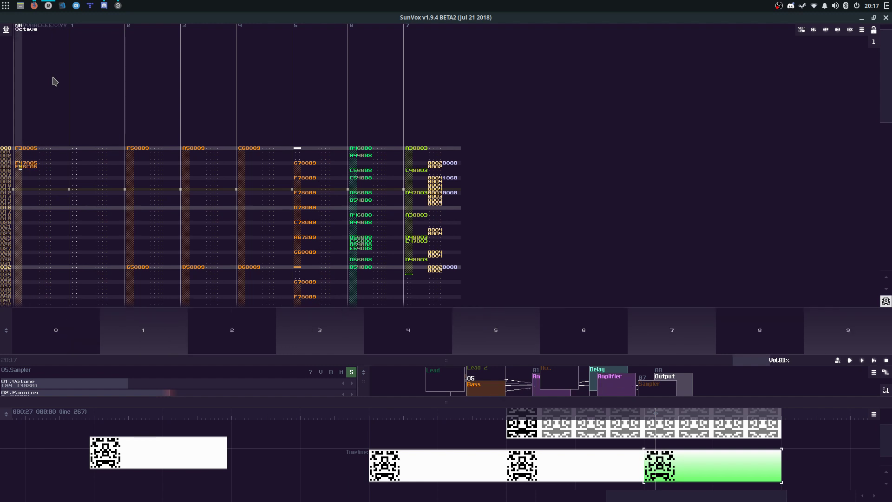
pyautogui.press('Delete')
pyautogui.hotkey('ctrl', '2')
pyautogui.press('Up')
pyautogui.press('Up')
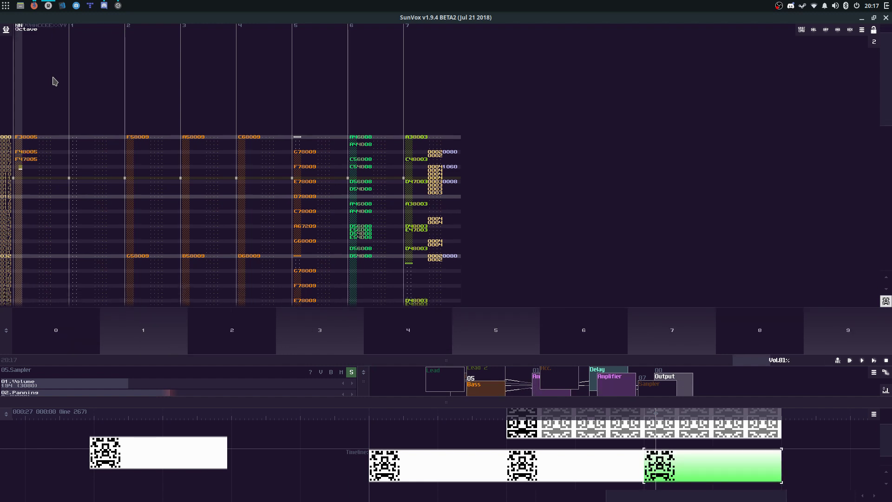
# Step: Continue the Bass line on track 0 with F3, F4, F4, F3, C4, D4, C4 and B3 between lines 8 and 28, and play it
pyautogui.press('Down')
pyautogui.press('Down')
pyautogui.press('Down')
pyautogui.press('Down')
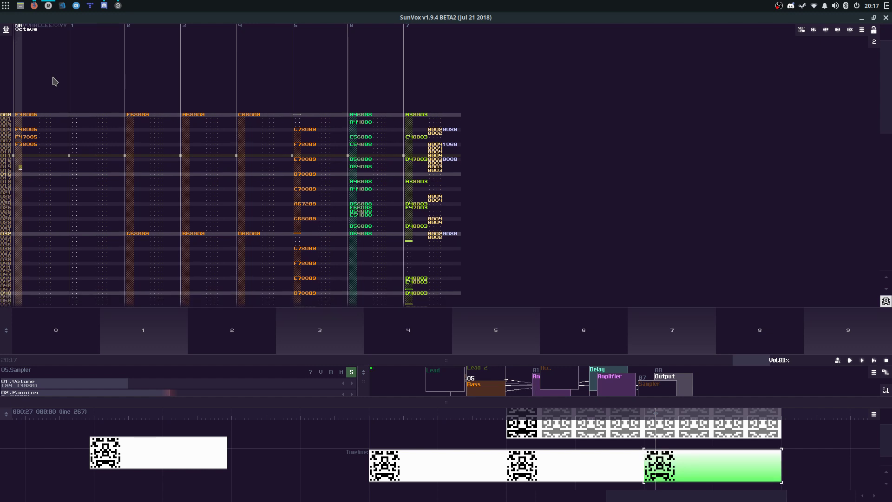
pyautogui.press('Down')
pyautogui.press('Down')
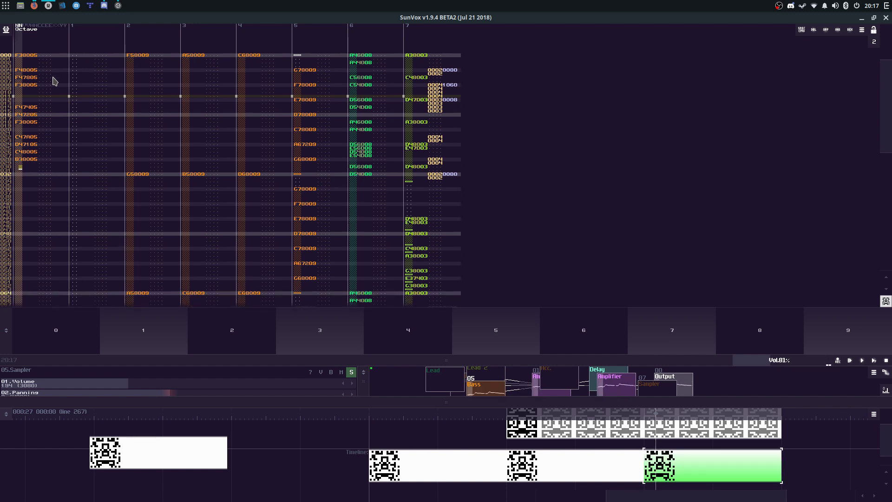
pyautogui.press('Return')
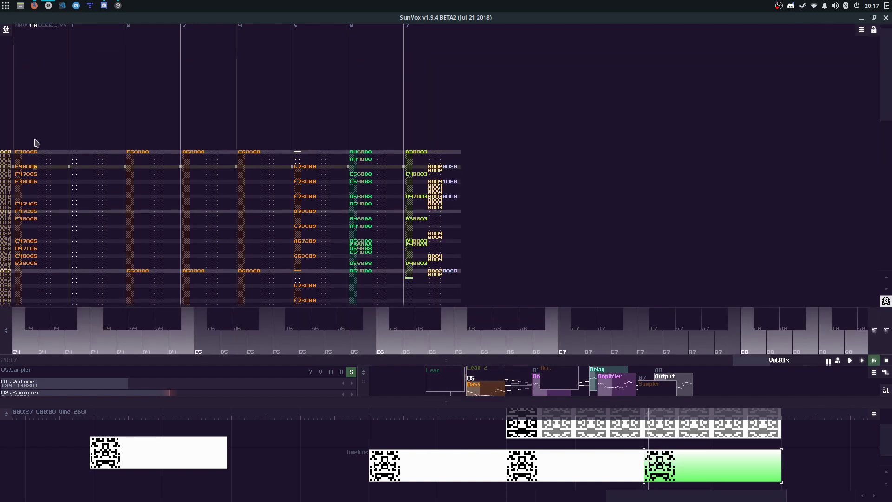
# Step: Shift the Bass notes so the F4 pair falls on lines 6 and 8, F3 on line 12 and the C4 run on line 24
pyautogui.click(24, 119)
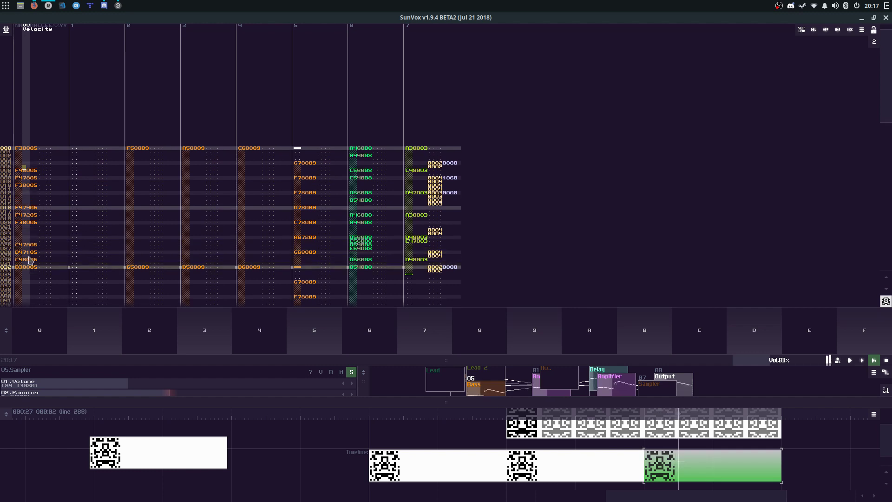
pyautogui.click(24, 240)
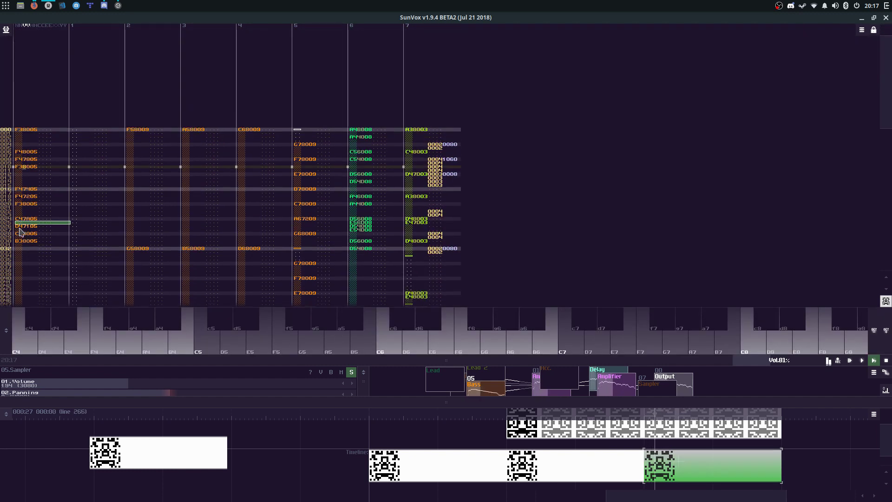
pyautogui.click(27, 142)
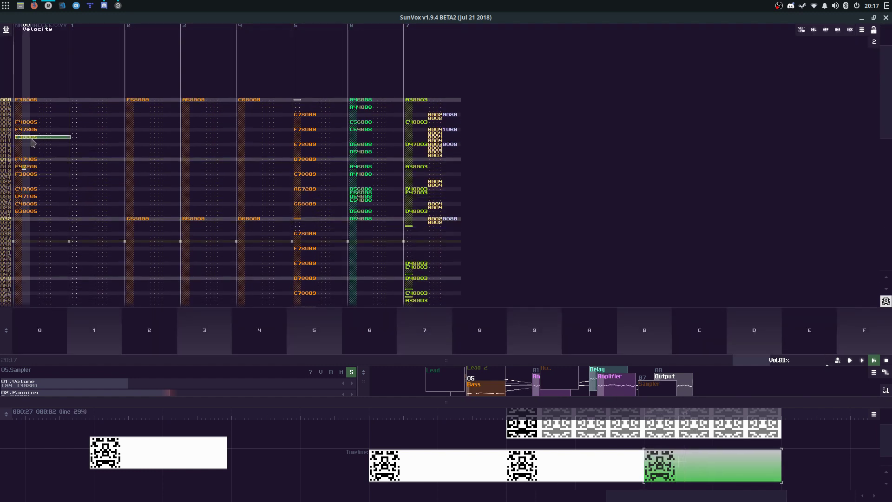
pyautogui.click(33, 142)
pyautogui.press('F11')
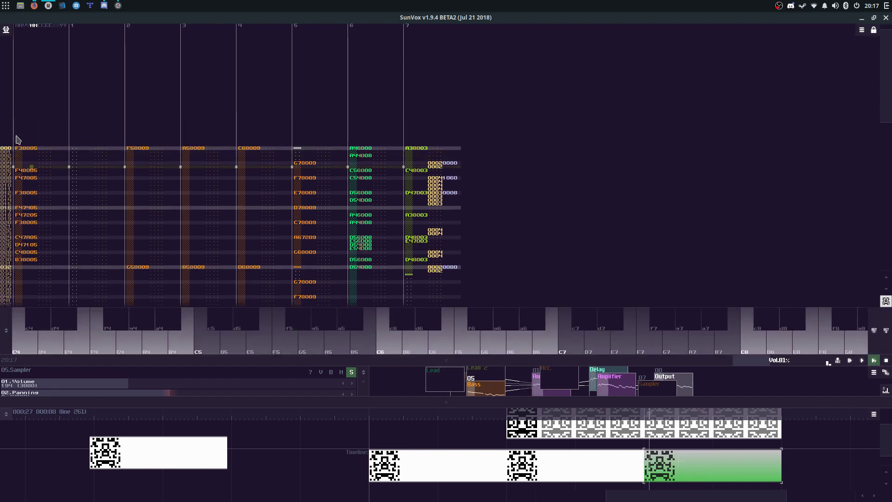
# Step: Add note-offs on lines 5, 7 and 11 of track 0 and move the Bass notes from line 12 onward down two lines
pyautogui.click(31, 159)
pyautogui.click(26, 158)
pyautogui.press('Up')
pyautogui.press('capslock')
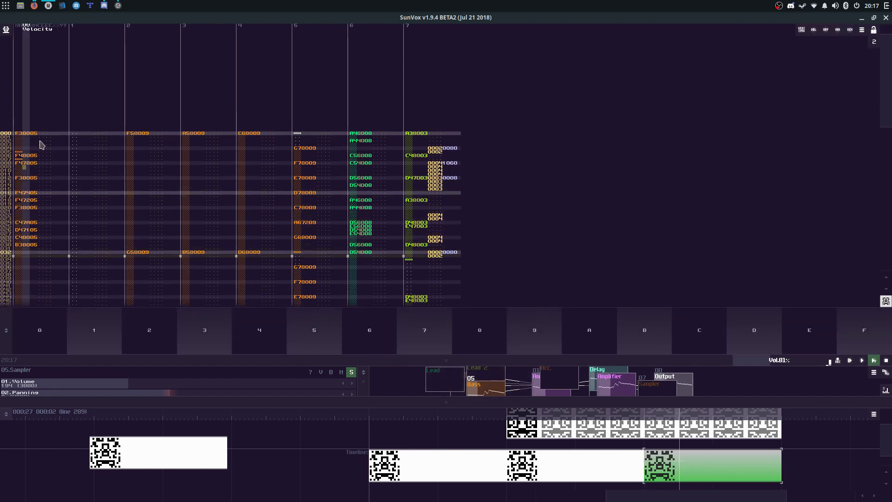
pyautogui.press('space')
pyautogui.press('F11')
pyautogui.press('space')
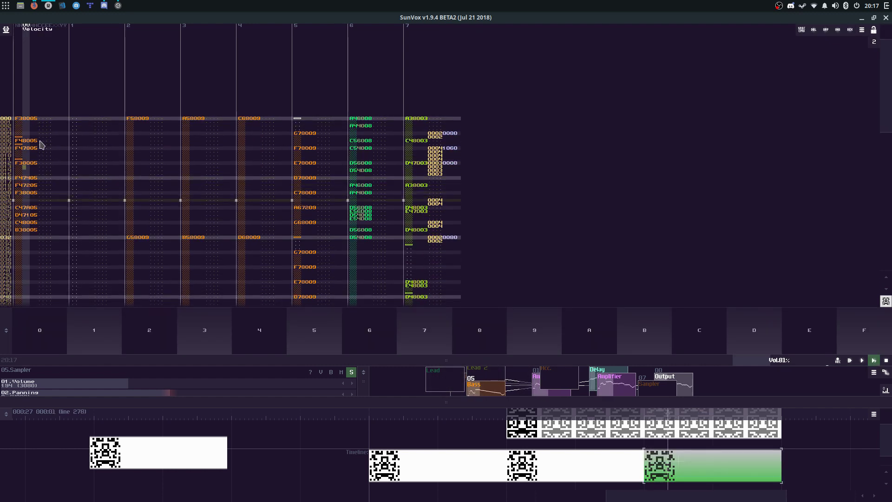
pyautogui.press('Left')
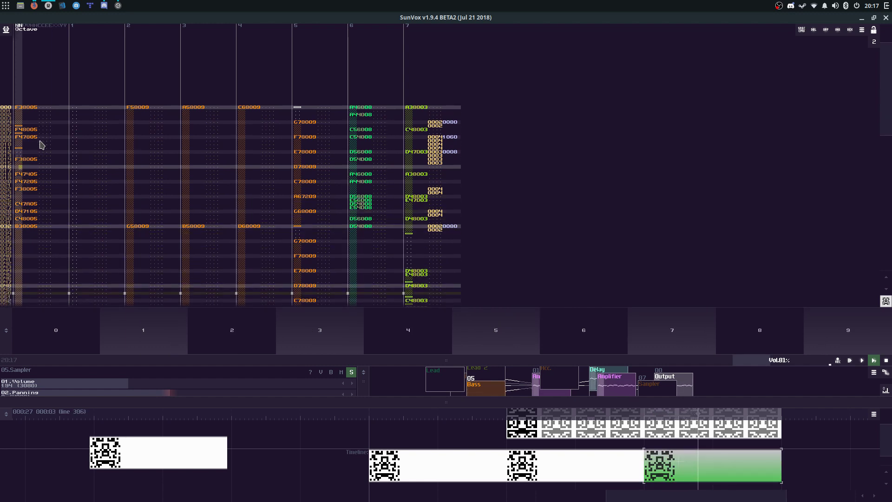
# Step: Add note-offs around the F4 notes on lines 18 and 20 and before the C4 run, shifting the F3 on line 22 and following notes down two lines
pyautogui.press('space')
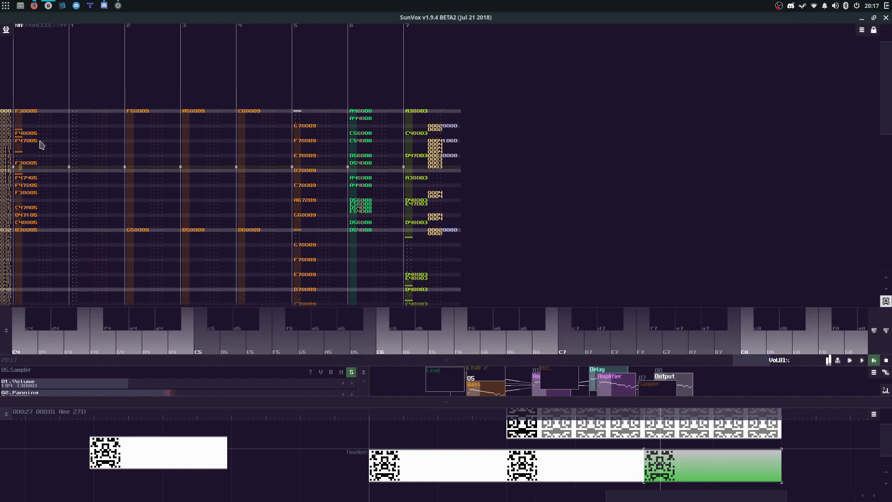
pyautogui.press('space')
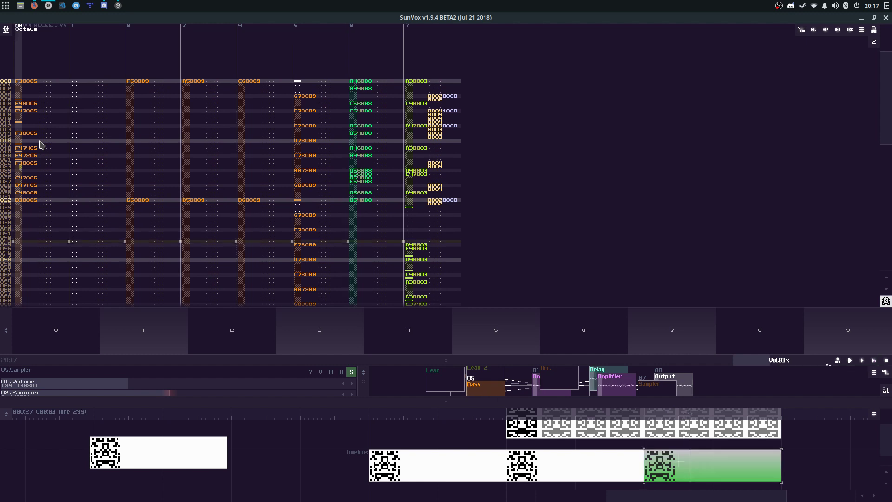
pyautogui.press('space')
pyautogui.press('space')
pyautogui.scroll(-5, 41, 144)
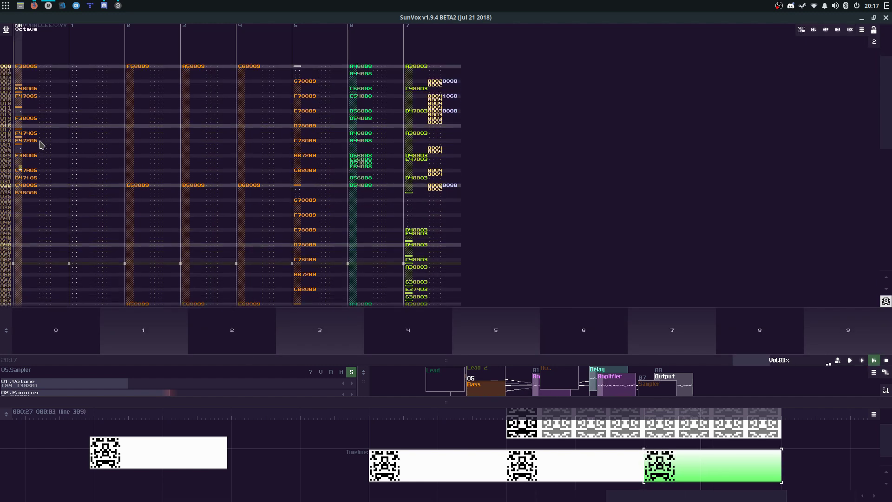
pyautogui.press('space')
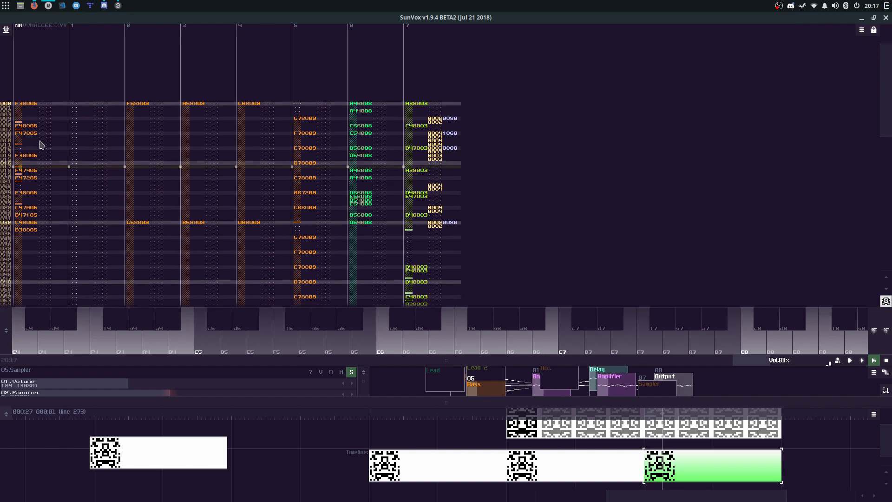
pyautogui.press('space')
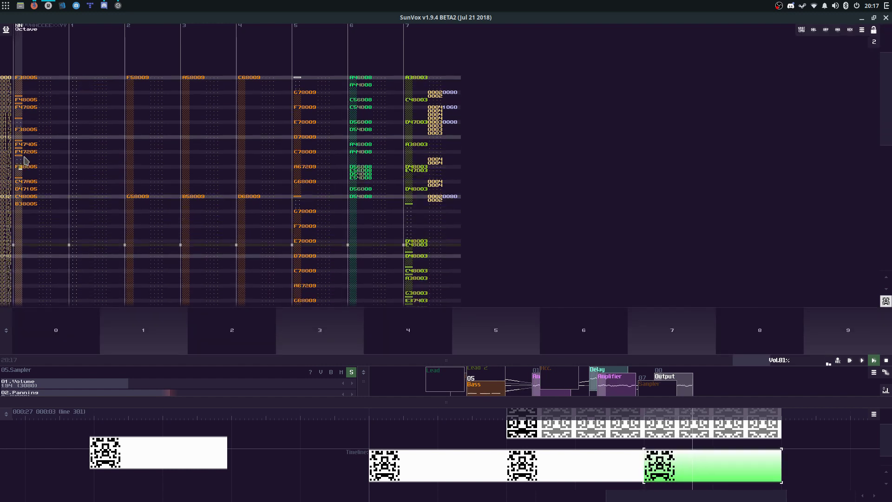
# Step: Remove the F4 Bass note on line 20, pull the following notes up two lines and play the pattern
pyautogui.click(25, 156)
pyautogui.press('BackSpace')
pyautogui.press('space')
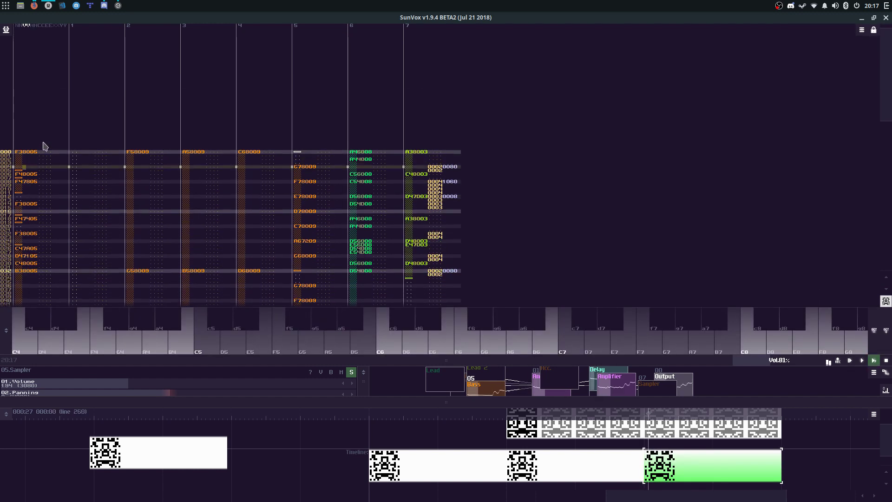
pyautogui.press('space')
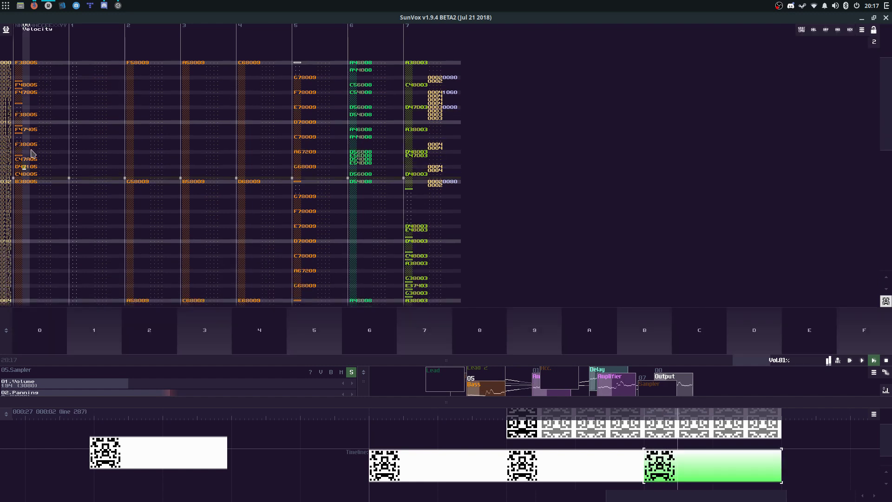
# Step: Pull the C4, D4, C4, B3 Bass run up two lines to start on line 24 and add a note-off on line 31
pyautogui.click(29, 155)
pyautogui.press('BackSpace')
pyautogui.press('BackSpace')
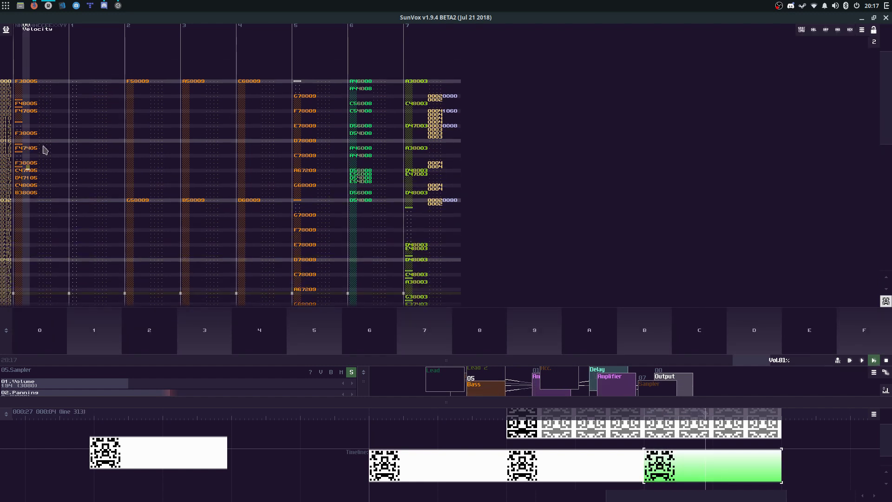
pyautogui.press('space')
pyautogui.press('space')
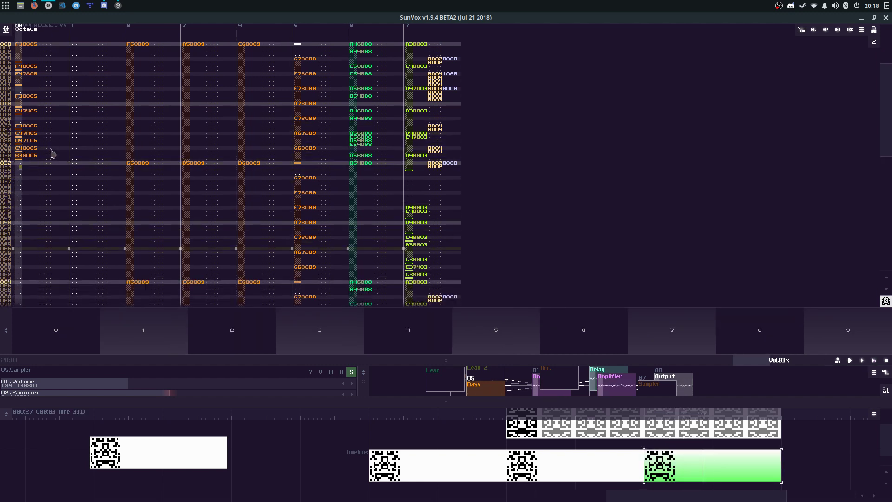
# Step: Enter a G3 Bass note on line 32 of track 0
pyautogui.press('space')
pyautogui.press('space')
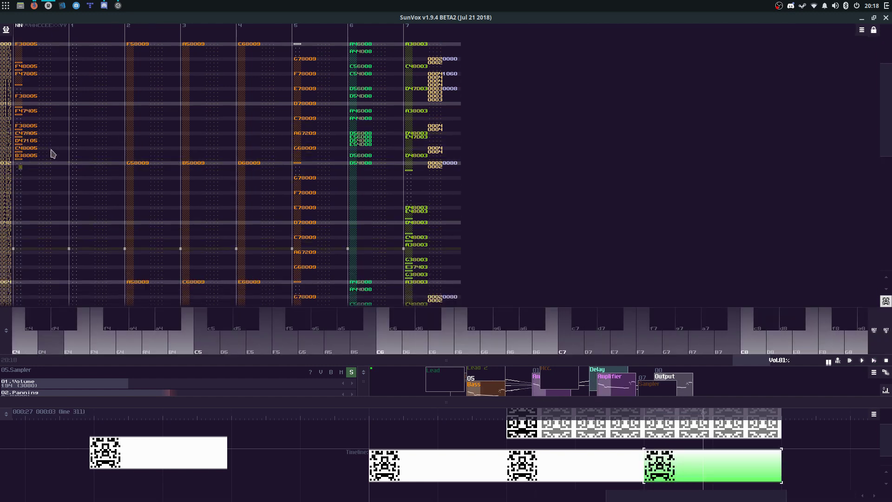
pyautogui.press('space')
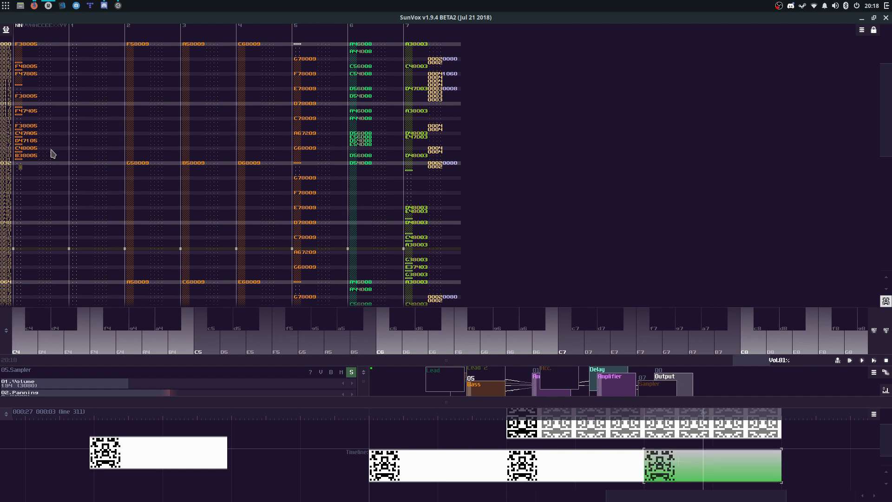
pyautogui.press('space')
pyautogui.press('space')
pyautogui.press('Up')
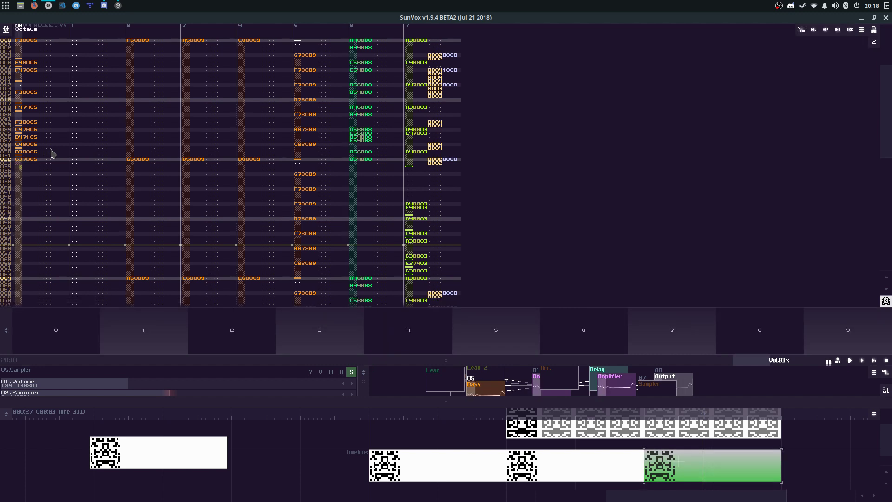
# Step: Enter Bass notes A3 on line 64 and G3 on line 95 of track 0, and play the pattern
pyautogui.click(36, 277)
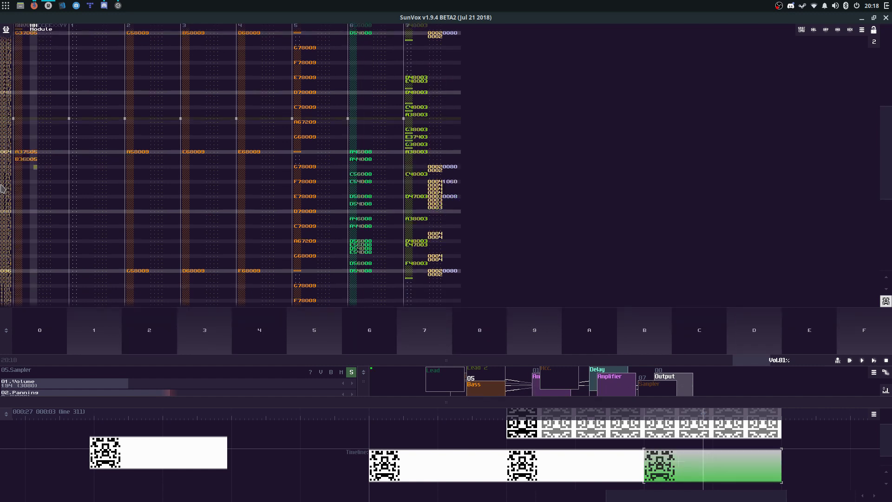
pyautogui.click(20, 176)
pyautogui.click(22, 260)
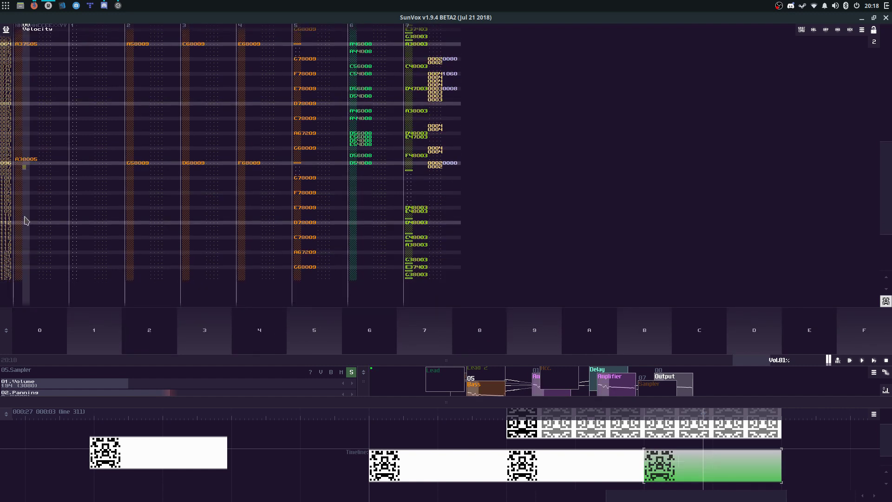
pyautogui.press('Up')
pyautogui.press('Delete')
pyautogui.press('Left')
pyautogui.press('Up')
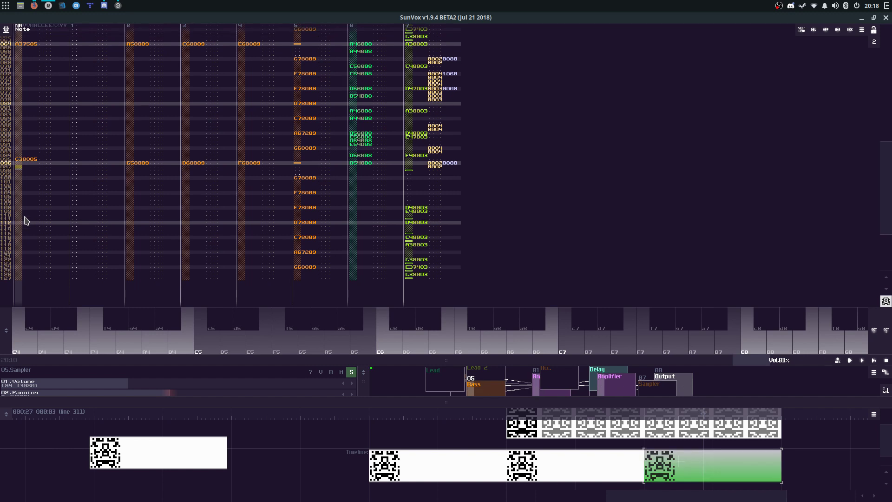
pyautogui.press('Return')
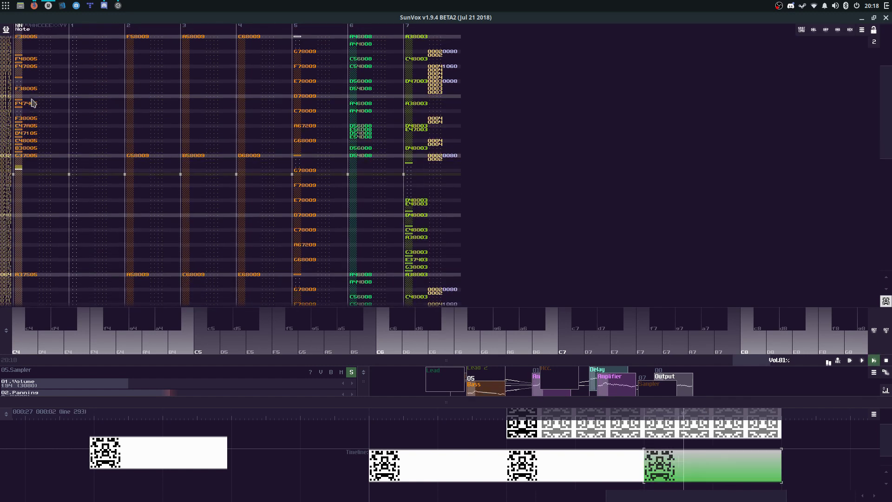
# Step: Copy the Bass phrase on lines 0–31 of track 0 to lines 32, 64 and 96, and play the pattern
pyautogui.moveTo(19, 37); pyautogui.dragTo(38, 152)
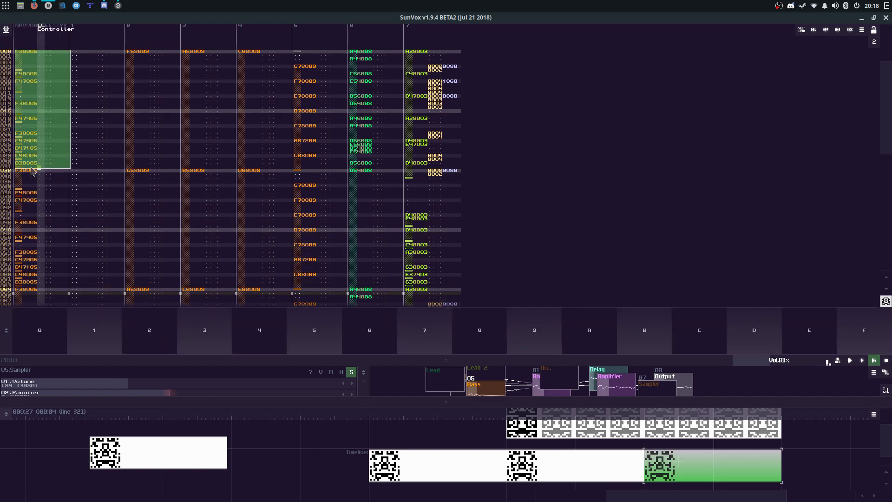
pyautogui.hotkey('ctrl', 'e')
pyautogui.click(28, 170)
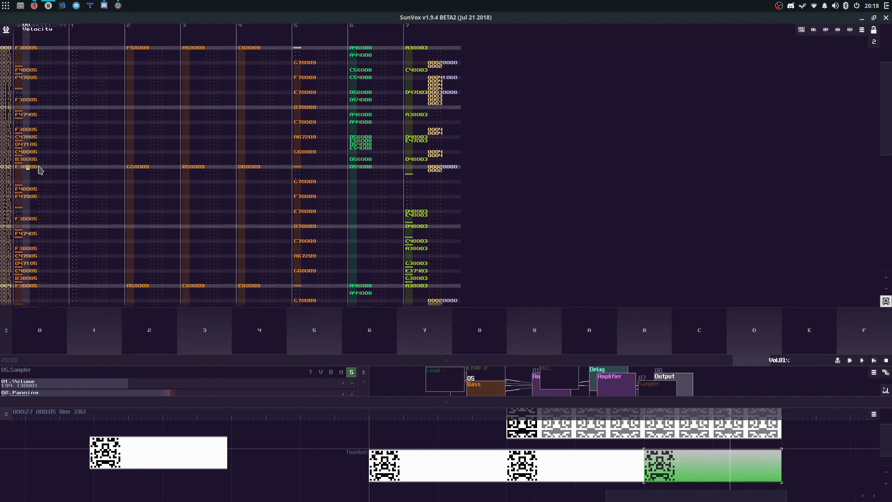
pyautogui.press('F11')
pyautogui.hotkey('ctrl', 'z')
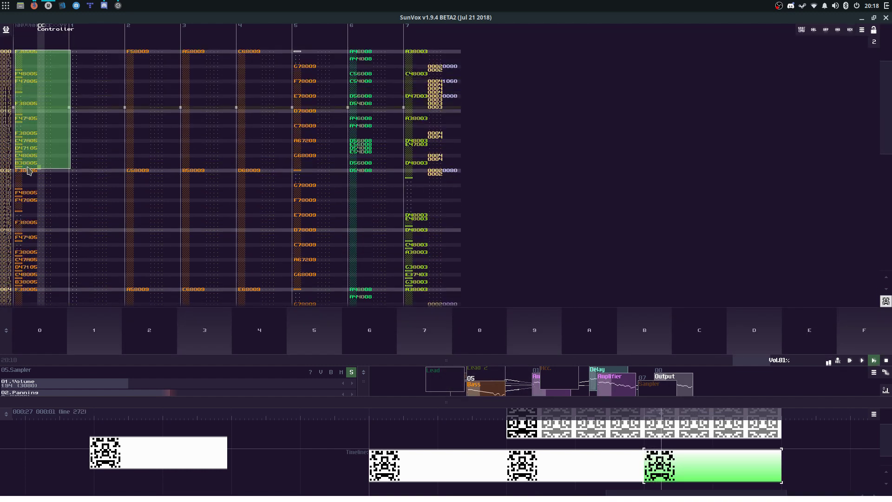
# Step: Transpose track 0's Bass notes on lines 32–54 up two semitones to G and lines 64–86 up four semitones to A
pyautogui.moveTo(28, 171); pyautogui.dragTo(38, 242)
pyautogui.rightClick(55, 176)
pyautogui.click(70, 235)
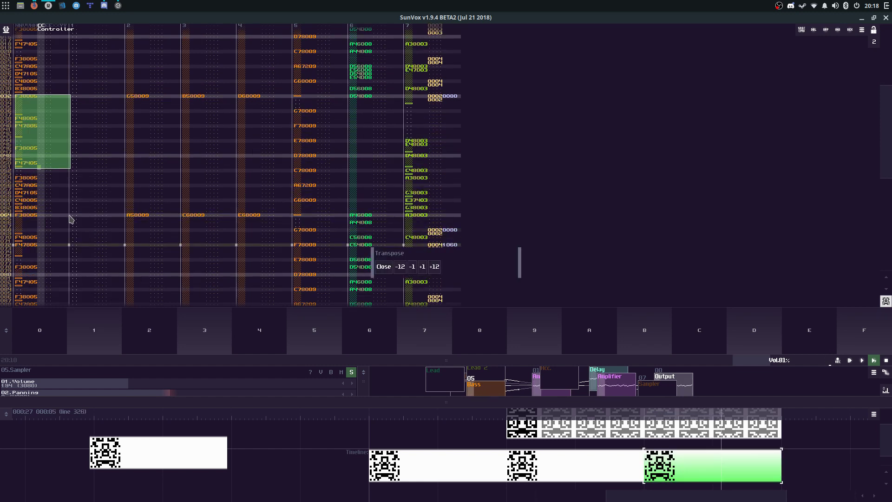
pyautogui.moveTo(22, 99); pyautogui.dragTo(34, 198)
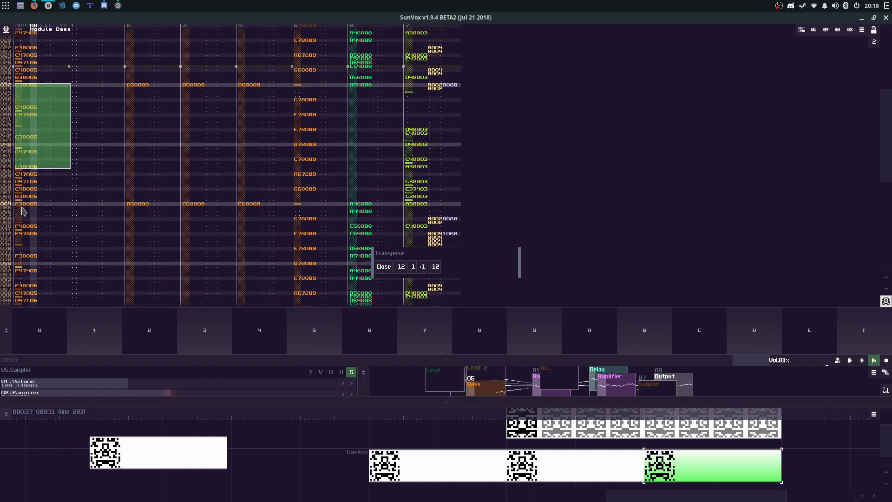
pyautogui.moveTo(21, 205); pyautogui.dragTo(32, 285)
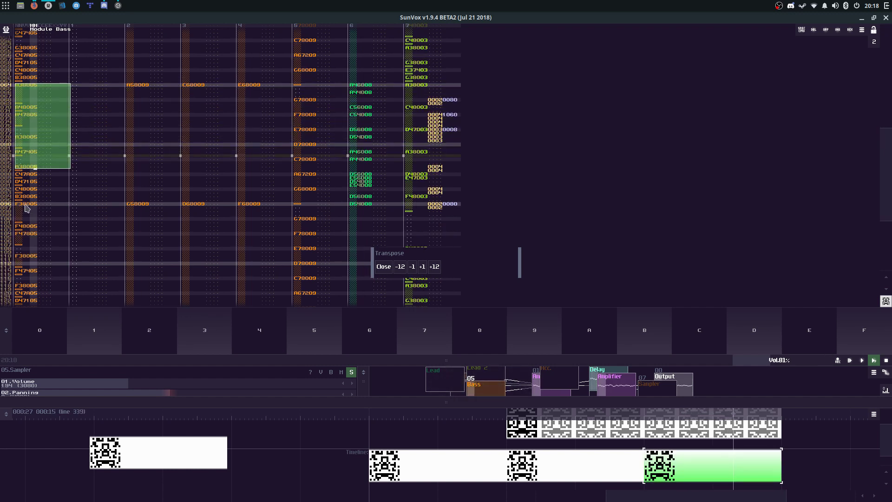
# Step: Transpose the Bass notes on lines 96–118 of track 0 up six semitones to B
pyautogui.moveTo(25, 205); pyautogui.dragTo(31, 261)
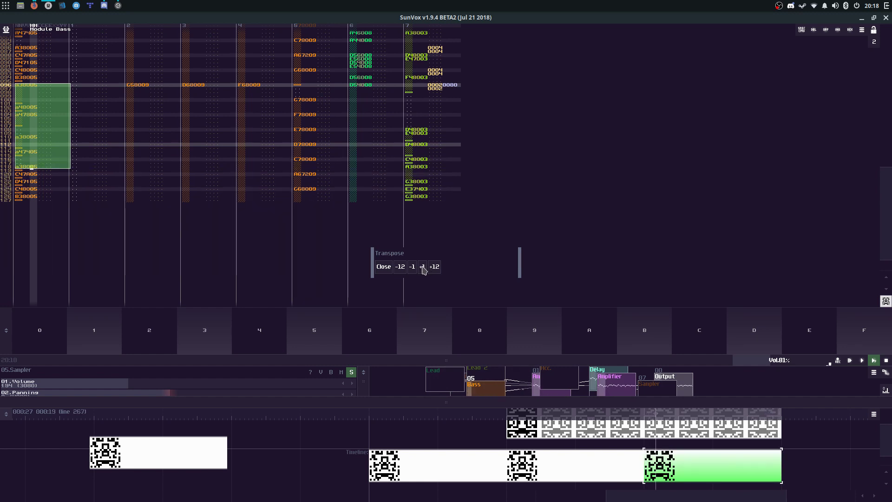
pyautogui.click(113, 122)
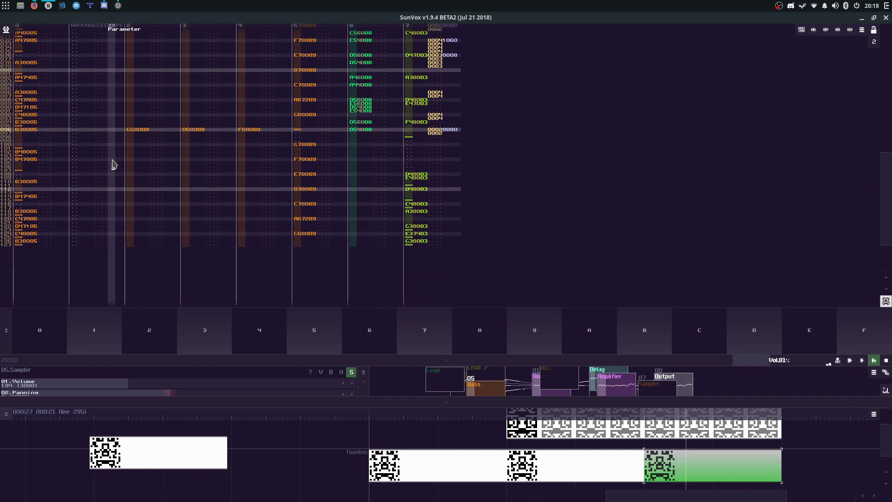
pyautogui.moveTo(339, 363); pyautogui.dragTo(378, 332)
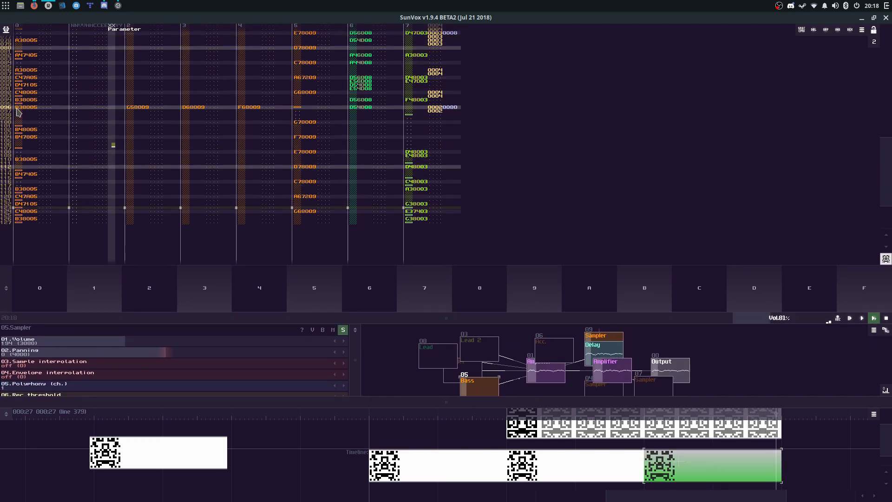
# Step: Transpose the Bass notes on lines 96–118 of track 0 down 12 semitones and listen to the pattern
pyautogui.rightClick(37, 193)
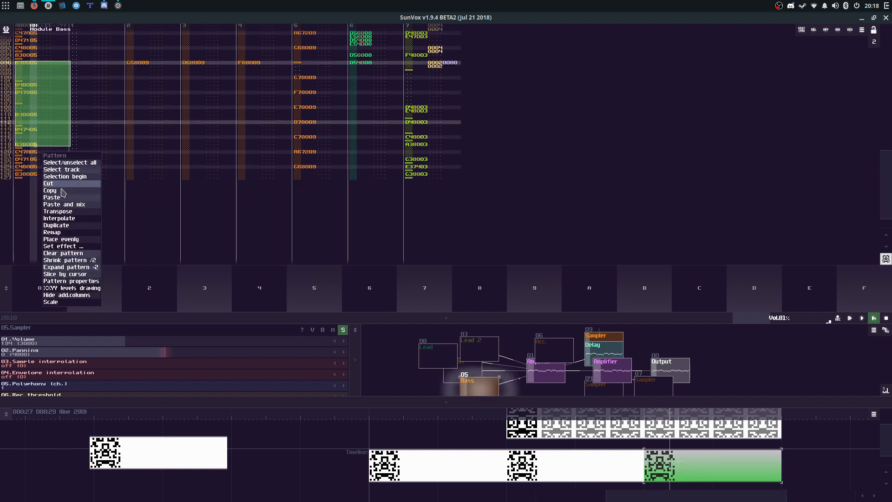
pyautogui.click(68, 212)
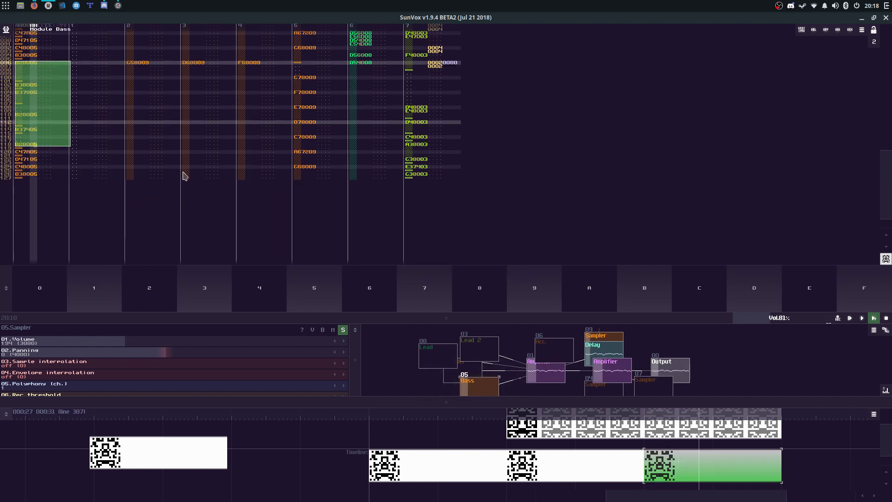
pyautogui.click(107, 86)
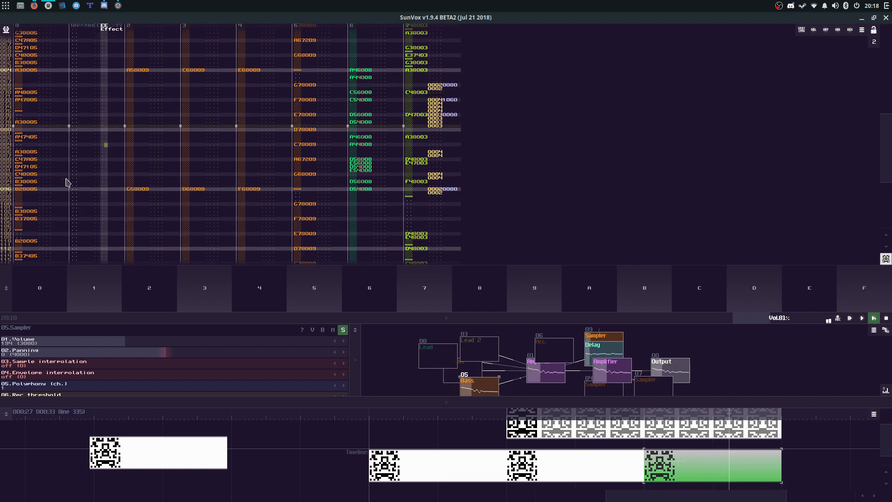
pyautogui.click(66, 182)
pyautogui.click(66, 86)
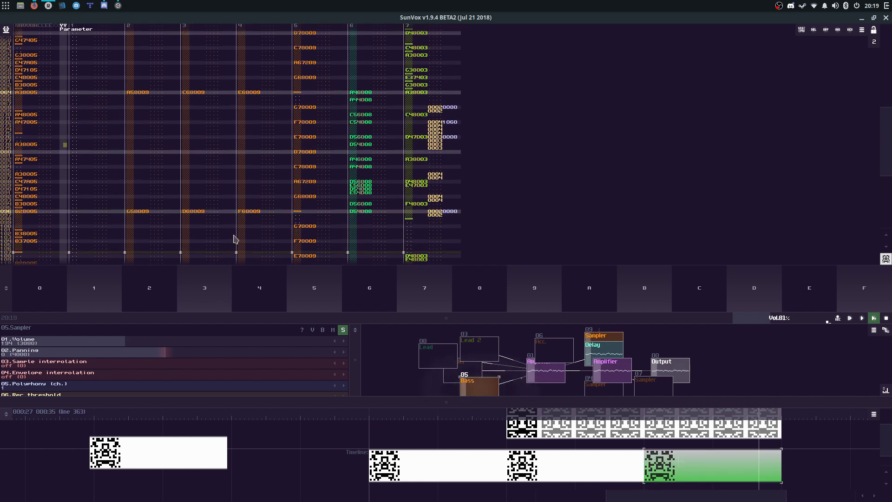
# Step: Unsolo the Bass module to hear the pattern in the full mix, and solo it again
pyautogui.rightClick(388, 348)
pyautogui.click(404, 421)
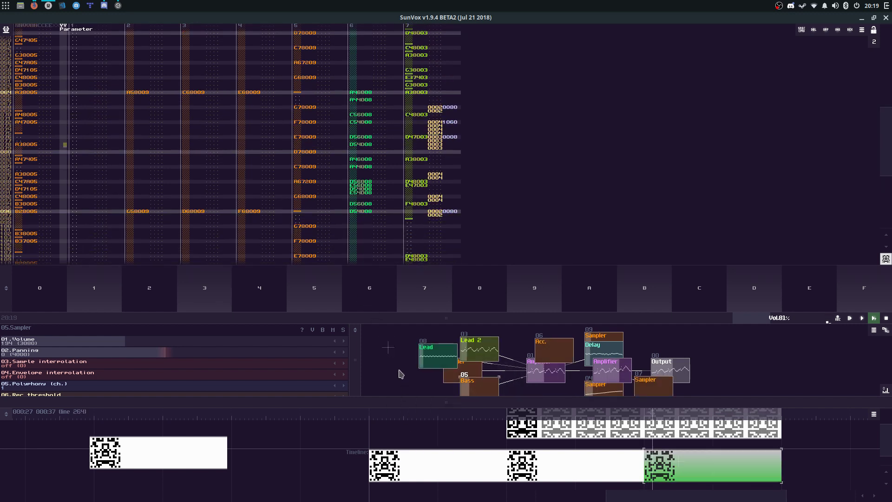
pyautogui.press('space')
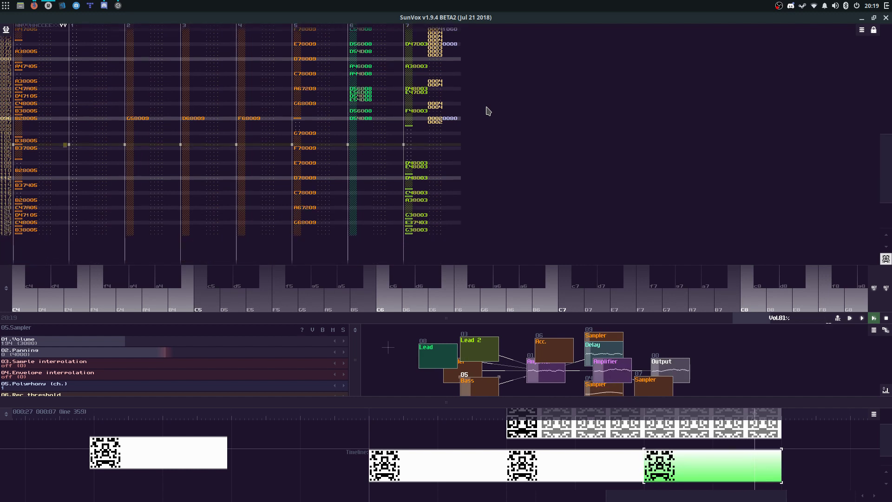
pyautogui.press('space')
pyautogui.hotkey('shift', 's')
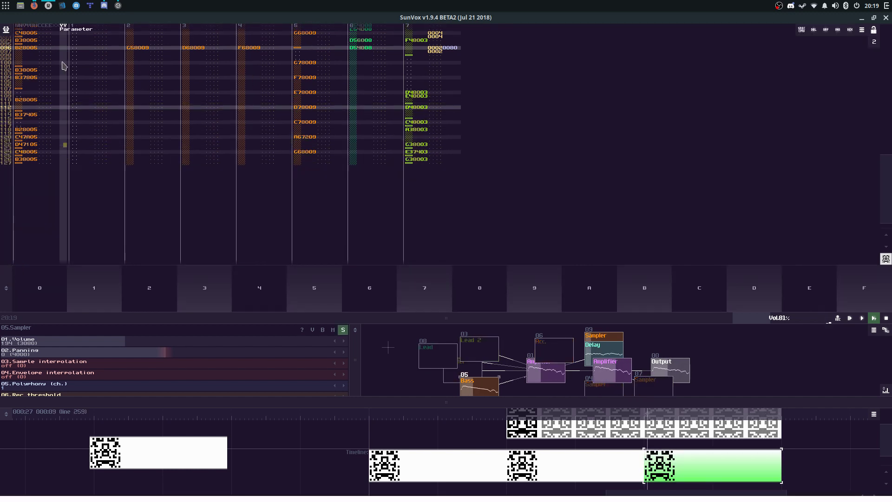
# Step: Transpose the Bass notes on lines 96–118 of track 0 up 12 semitones and unsolo the Bass module
pyautogui.moveTo(50, 48); pyautogui.dragTo(35, 131)
pyautogui.hotkey('ctrl', 'shift', 'Up')
pyautogui.rightClick(463, 386)
pyautogui.click(480, 440)
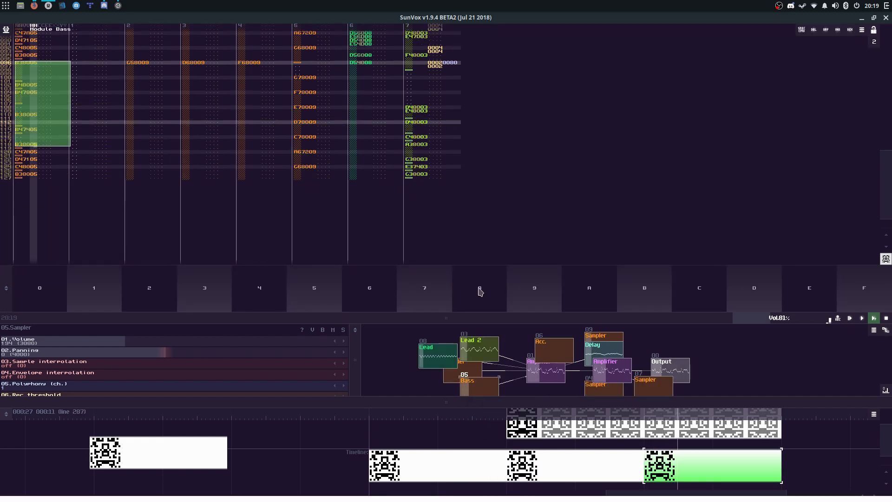
pyautogui.click(54, 44)
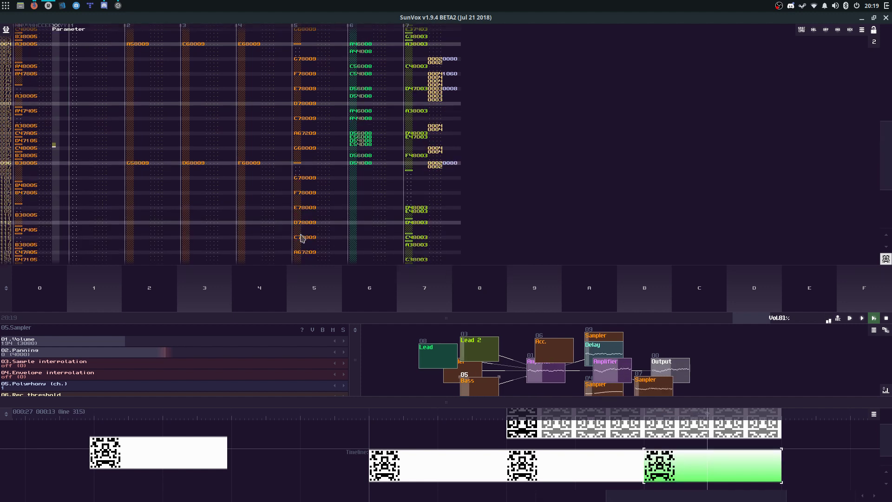
pyautogui.press('space')
# Step: Review the middle pattern's tracks around lines 40–122 in an enlarged pattern editor while it plays
pyautogui.click(537, 479)
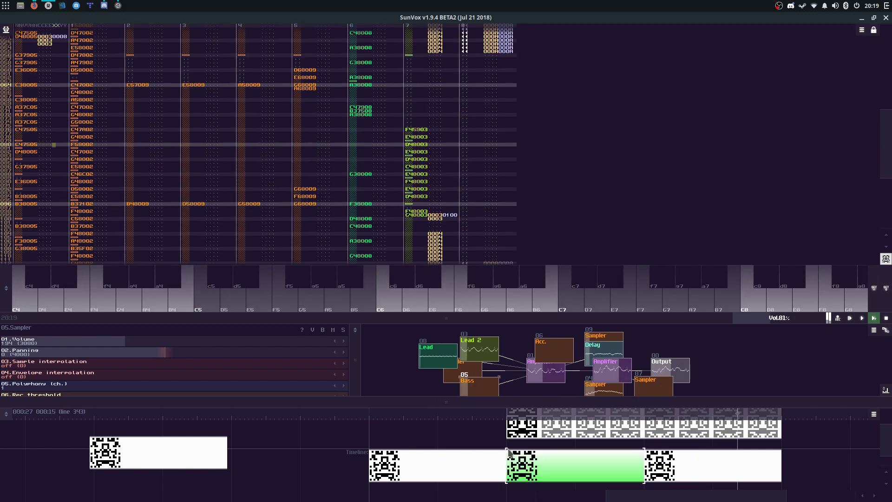
pyautogui.moveTo(500, 318); pyautogui.dragTo(500, 400)
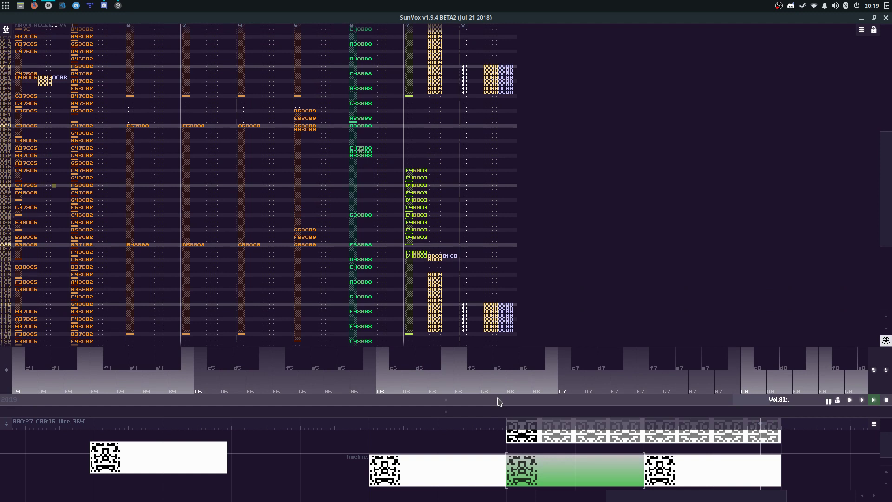
pyautogui.click(463, 106)
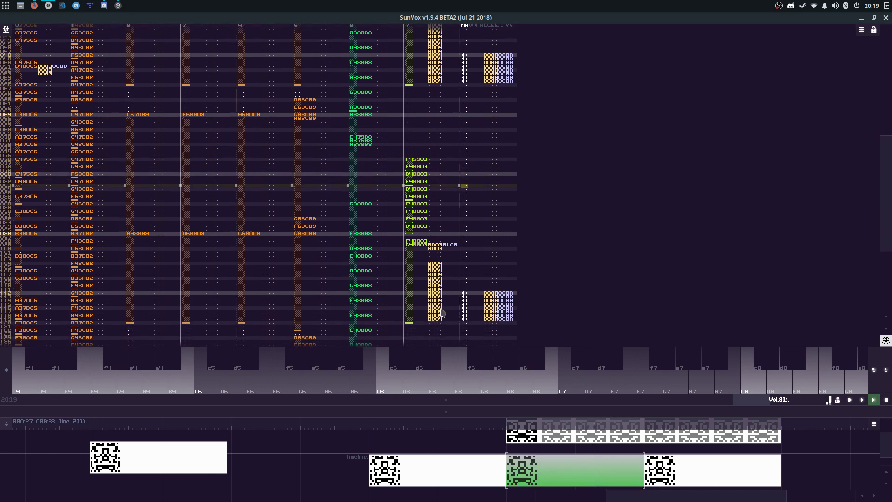
# Step: Transpose the Bass notes on lines 96–118 of the last pattern's track 0 from B down four semitones to G
pyautogui.click(669, 465)
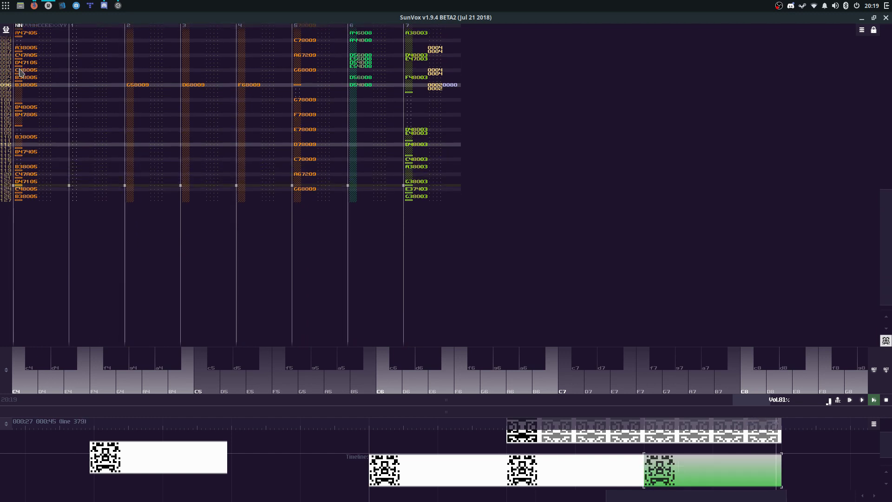
pyautogui.click(21, 72)
pyautogui.moveTo(28, 303); pyautogui.dragTo(33, 356)
pyautogui.moveTo(24, 308); pyautogui.dragTo(24, 308)
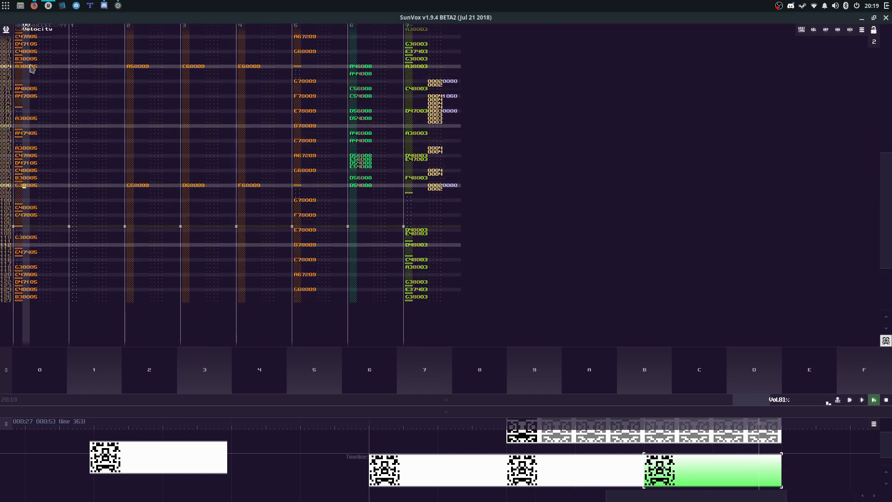
pyautogui.press('space')
# Step: Copy the chord notes of track 2 into the empty track 1 and transpose the copy down two octaves
pyautogui.click(138, 155)
pyautogui.hotkey('ctrl', 'a')
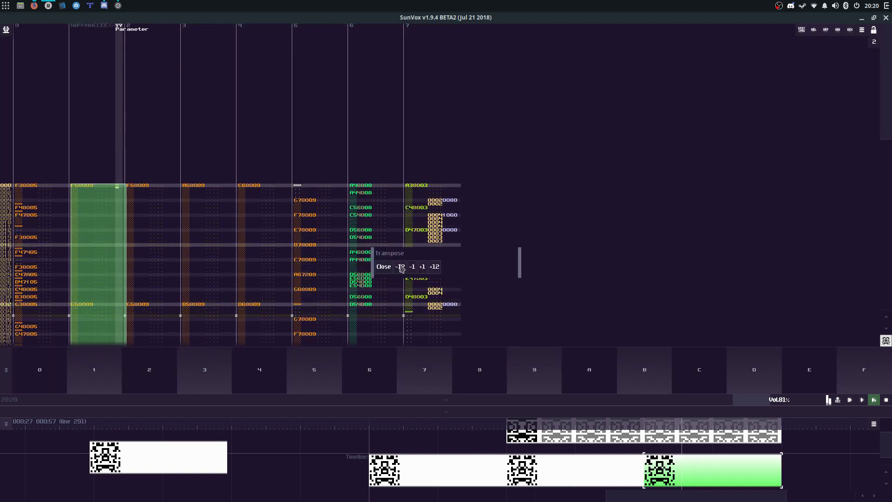
pyautogui.press('space')
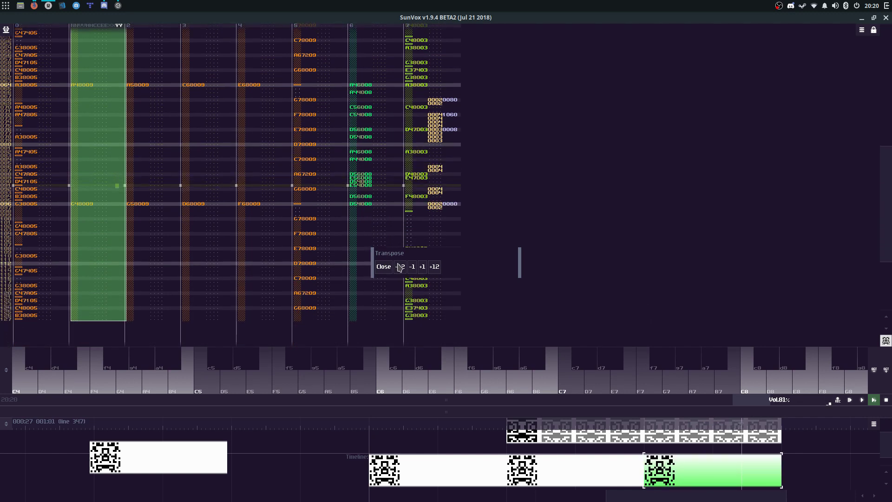
pyautogui.click(400, 268)
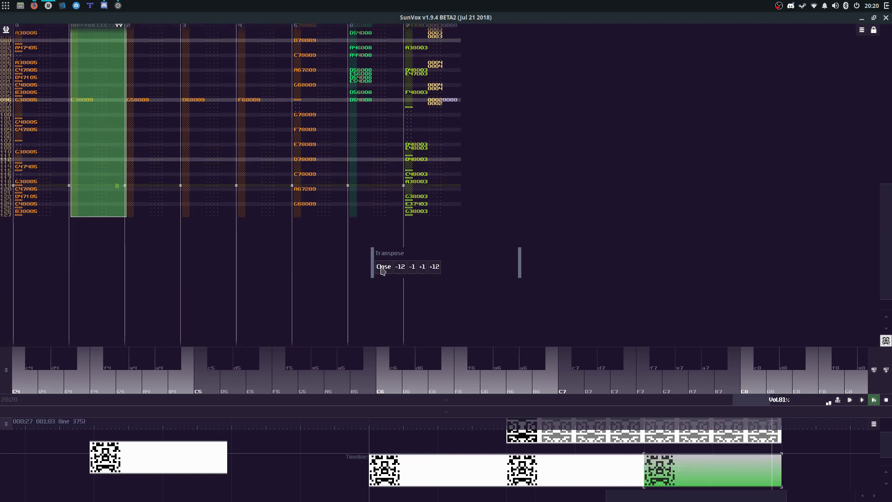
# Step: Transpose the copied chord notes in track 1 up 12 semitones and open the middle pattern for editing
pyautogui.click(435, 269)
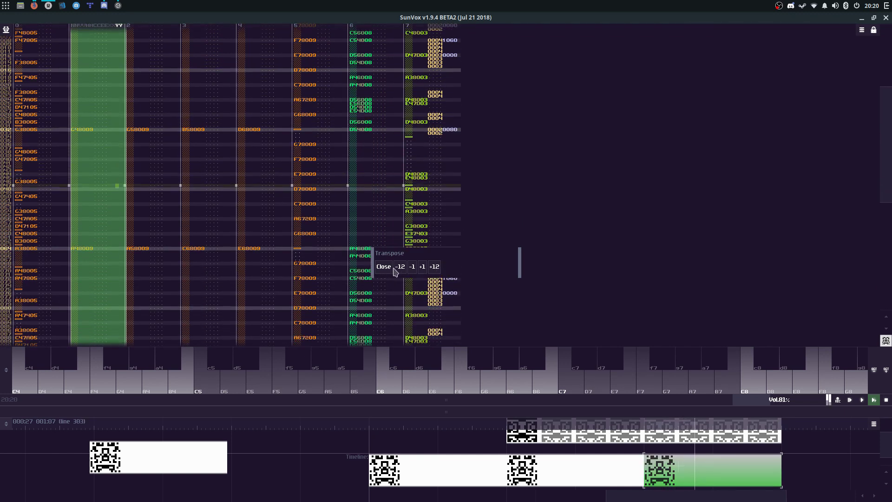
pyautogui.click(379, 266)
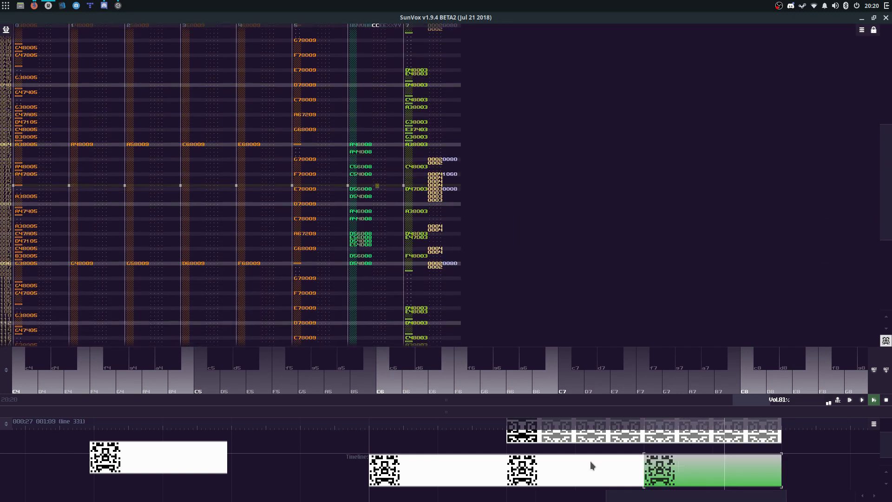
pyautogui.click(514, 474)
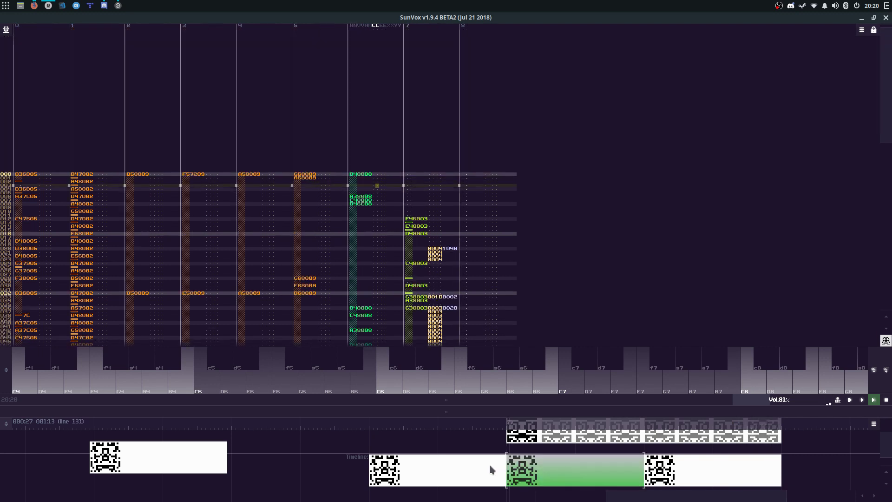
pyautogui.click(363, 173)
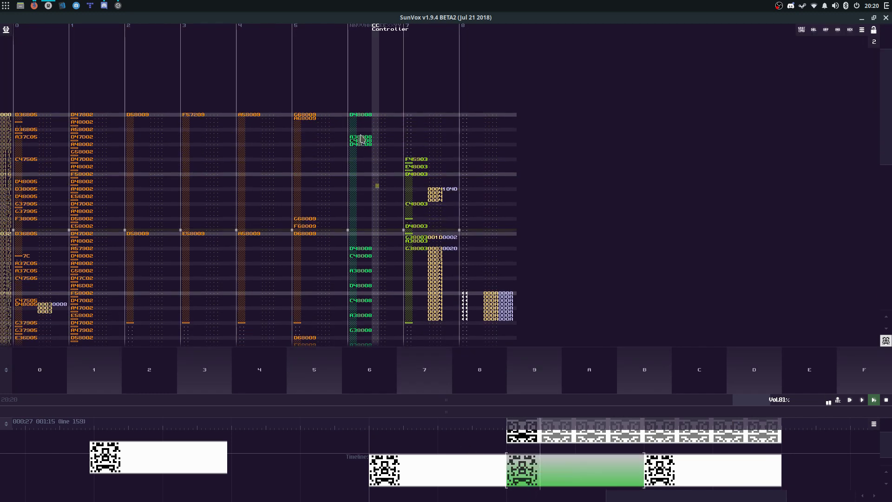
pyautogui.write('444')
pyautogui.hotkey('ctrl', 'z')
pyautogui.hotkey('ctrl', 'z')
pyautogui.hotkey('ctrl', 'z')
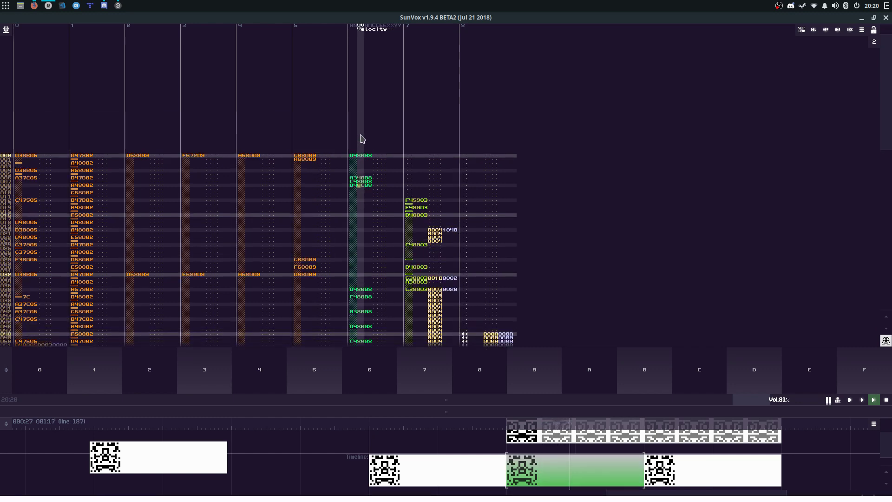
# Step: Set the edit step to 1 and remove the Lead notes on lines 88 and 96 of the middle pattern's track 6
pyautogui.hotkey('ctrl', '1')
pyautogui.write('4')
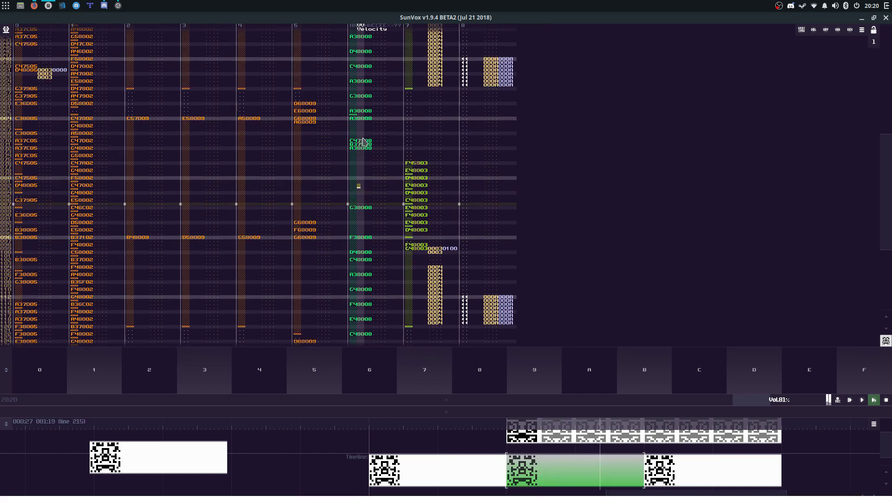
pyautogui.press('space')
pyautogui.press('space')
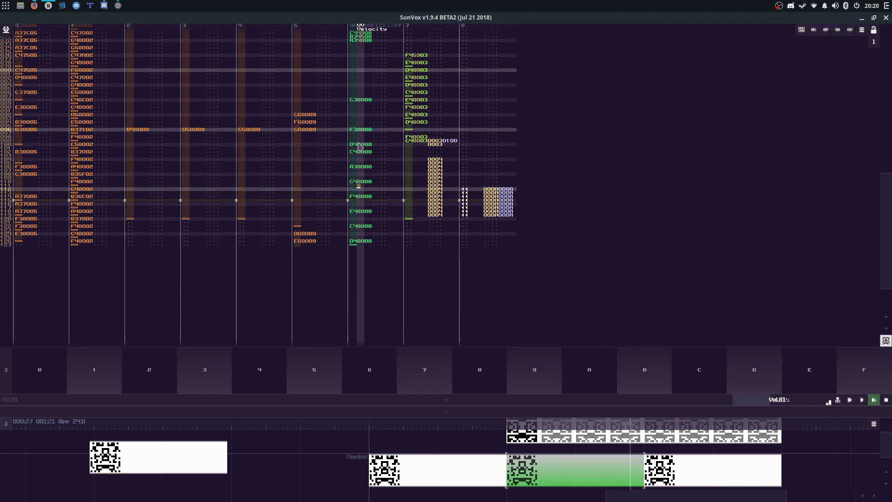
pyautogui.press('space')
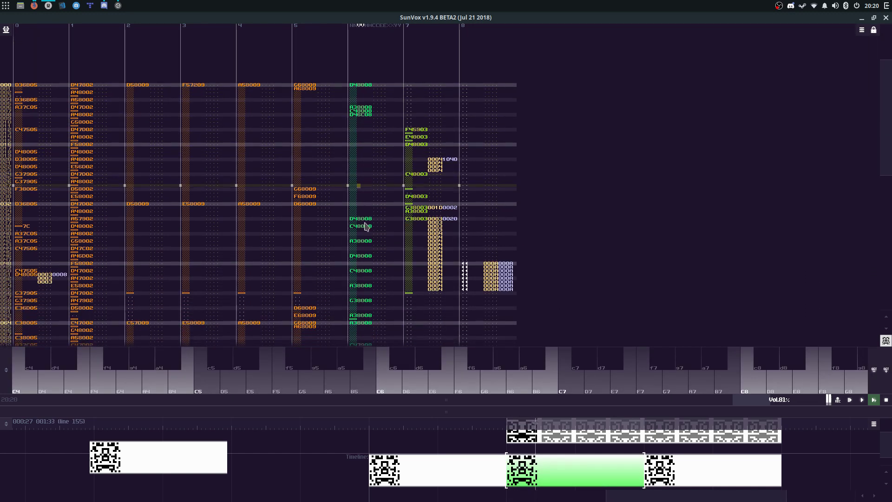
pyautogui.click(365, 280)
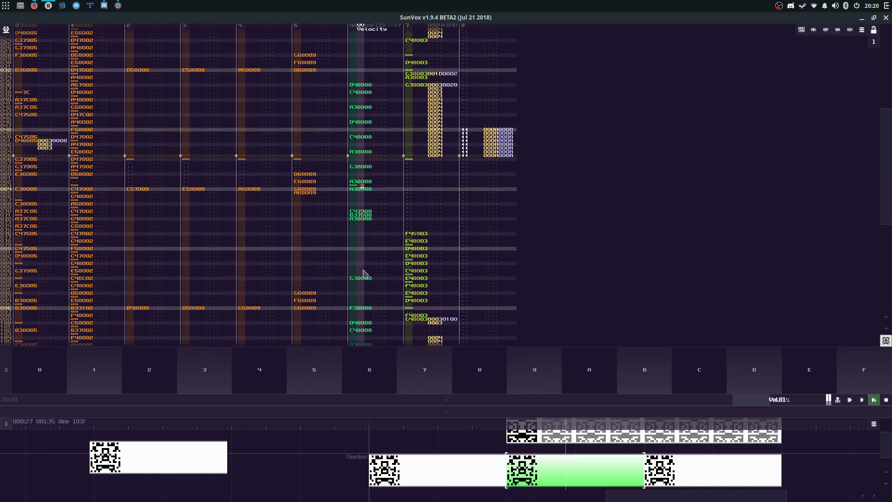
pyautogui.moveTo(367, 207); pyautogui.dragTo(358, 190)
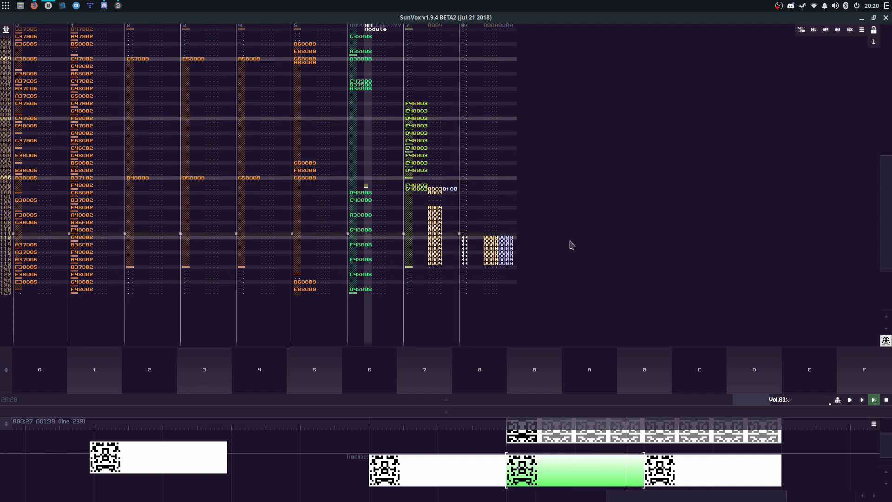
pyautogui.press('space')
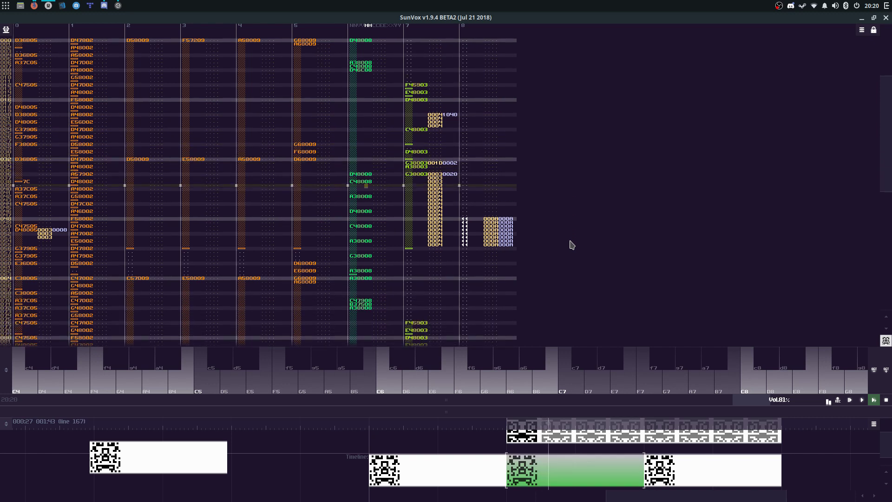
# Step: Select the Lead 2 module and change the last pattern's track 7 note on line 94 to D4
pyautogui.moveTo(598, 399); pyautogui.dragTo(608, 311)
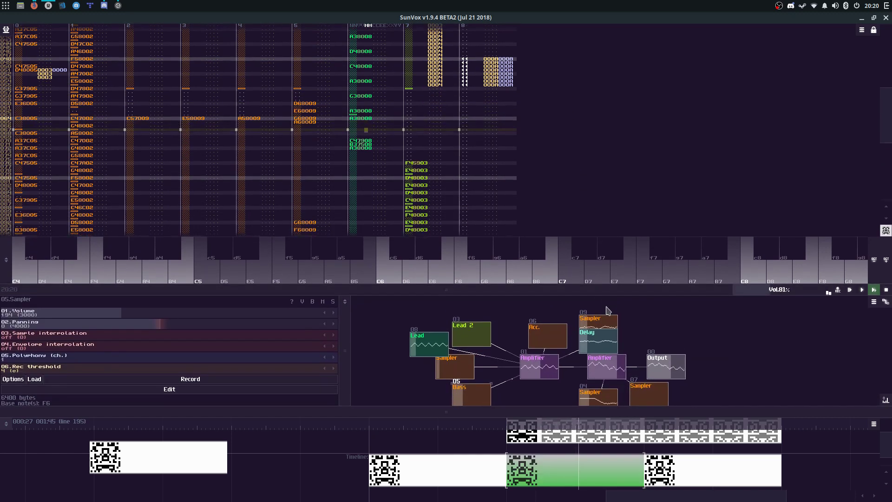
pyautogui.click(471, 332)
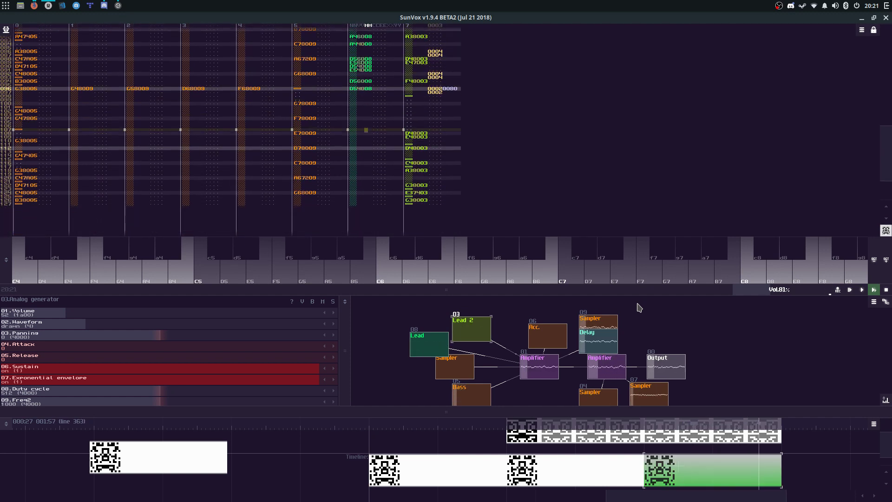
pyautogui.click(462, 140)
pyautogui.rightClick(446, 126)
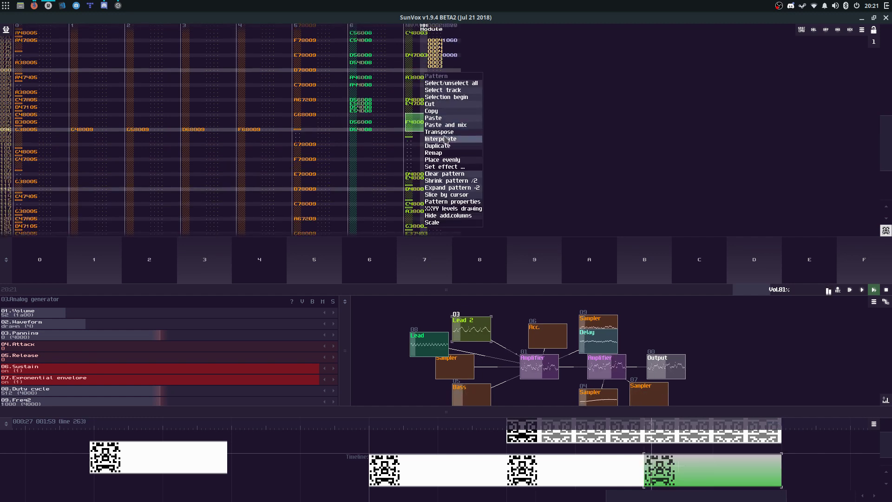
pyautogui.click(446, 139)
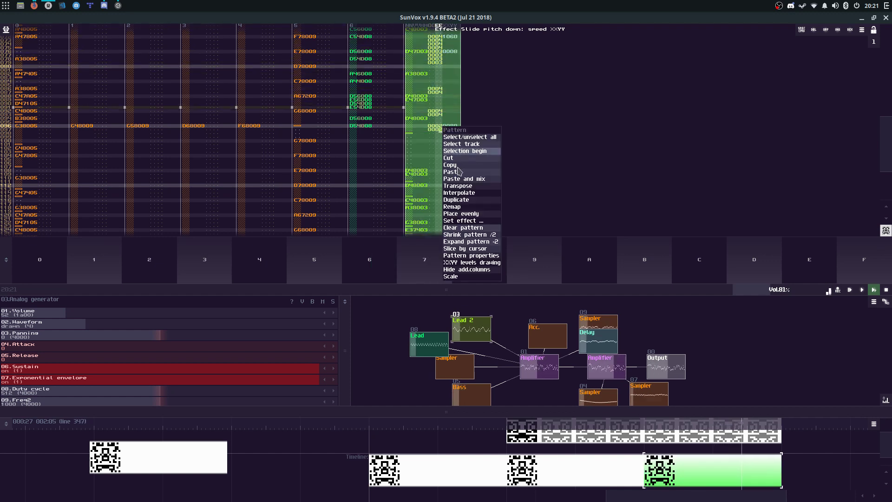
# Step: Try transposing the last pattern's entire Lead 2 track up 12 semitones and listen to it
pyautogui.click(460, 186)
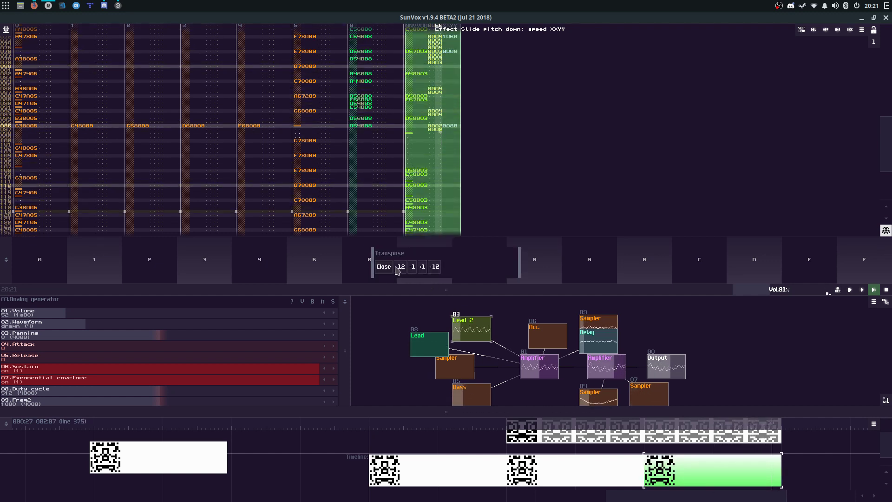
pyautogui.click(443, 208)
pyautogui.press('space')
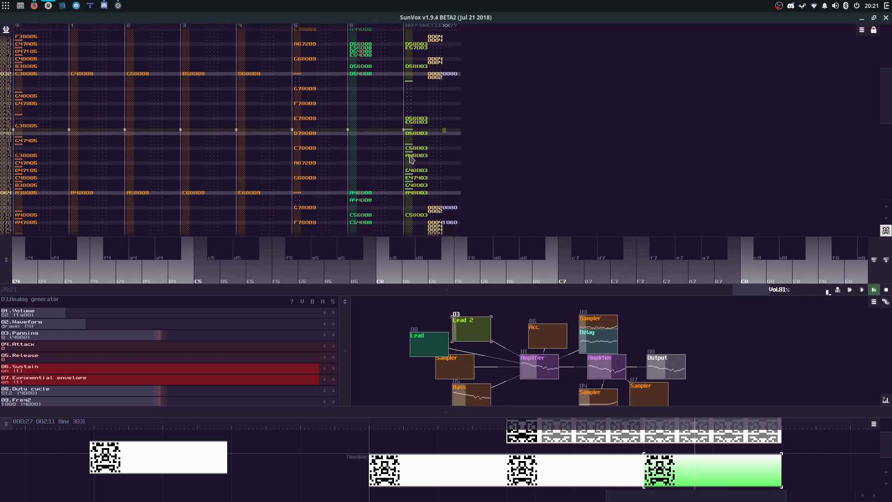
pyautogui.doubleClick(425, 176)
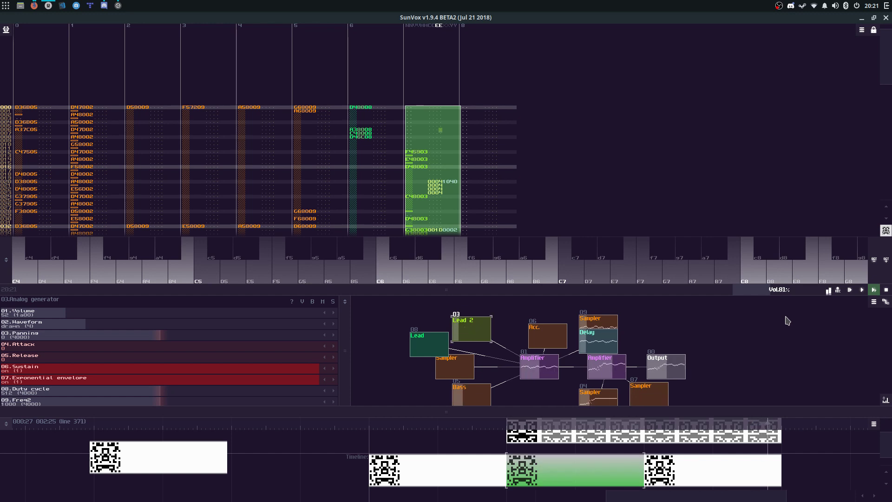
pyautogui.click(8, 43)
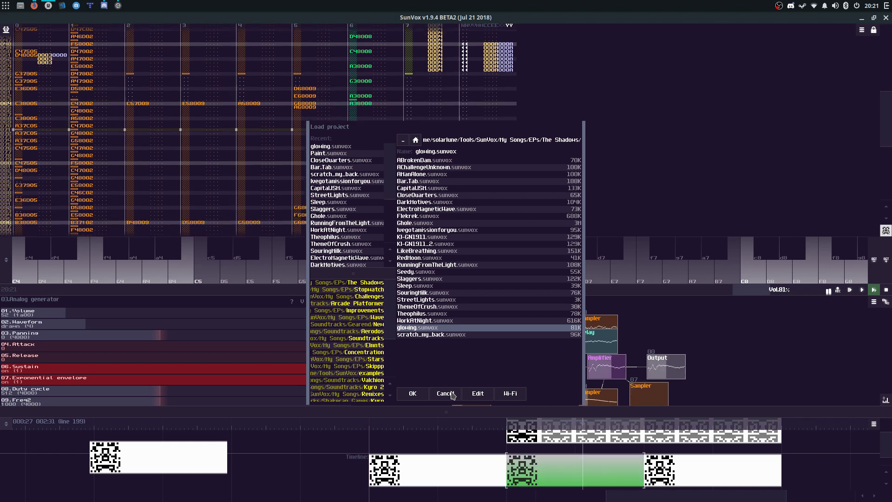
pyautogui.click(451, 394)
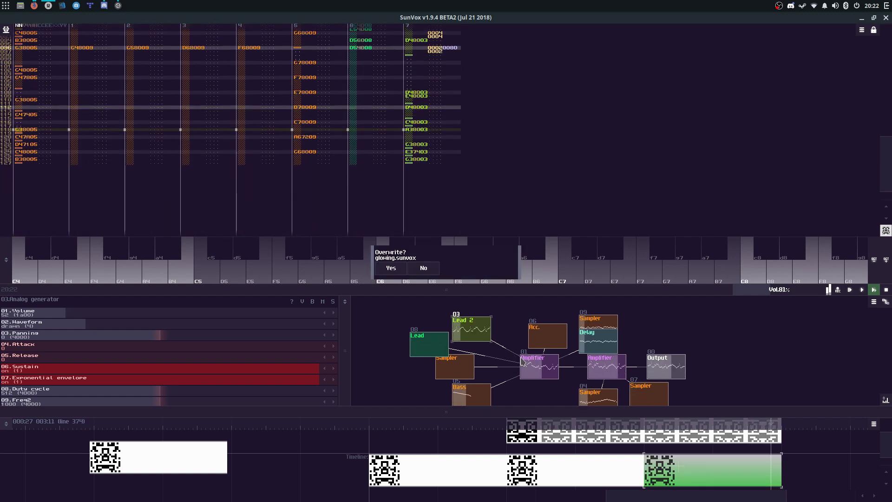
# Step: Enlarge the module view, duplicate a drum Sampler module and place the copy between the two Samplers feeding the second Amplifier
pyautogui.moveTo(567, 291); pyautogui.dragTo(569, 157)
pyautogui.moveTo(634, 396); pyautogui.dragTo(611, 307)
pyautogui.moveTo(611, 303)
pyautogui.mouseDown()
pyautogui.moveTo(654, 314)
pyautogui.moveTo(576, 234)
pyautogui.mouseUp()
pyautogui.hotkey('ctrl', 'c')
pyautogui.click(632, 311)
pyautogui.hotkey('ctrl', 'v')
pyautogui.moveTo(633, 318); pyautogui.dragTo(616, 318)
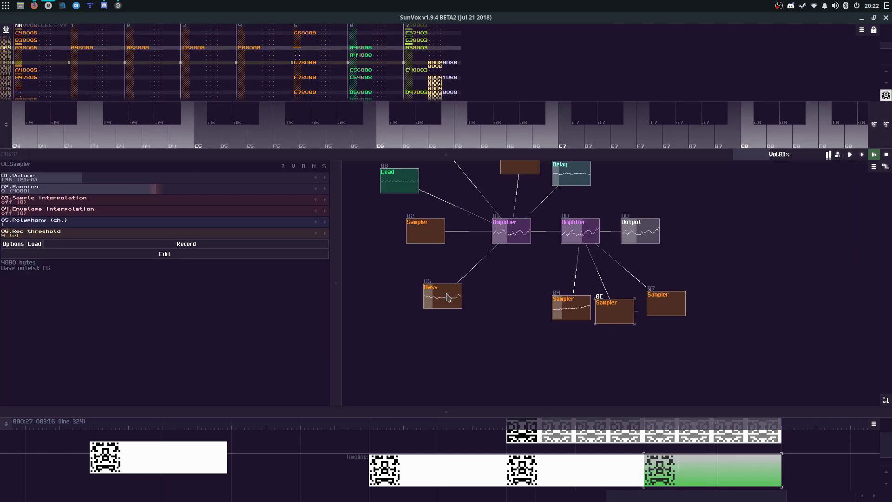
# Step: Browse the PERCUSS/HIGHHAT/CLOSED sample folders for a sample for the copied Sampler
pyautogui.click(34, 245)
pyautogui.click(404, 157)
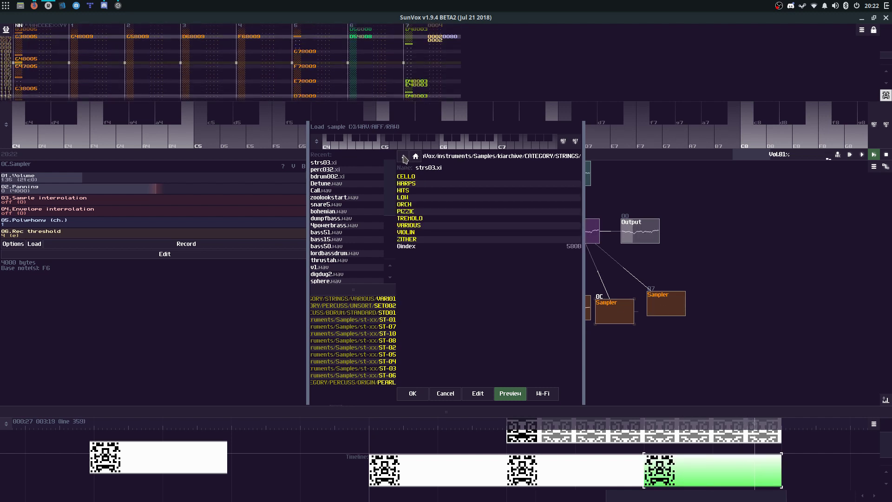
pyautogui.click(403, 158)
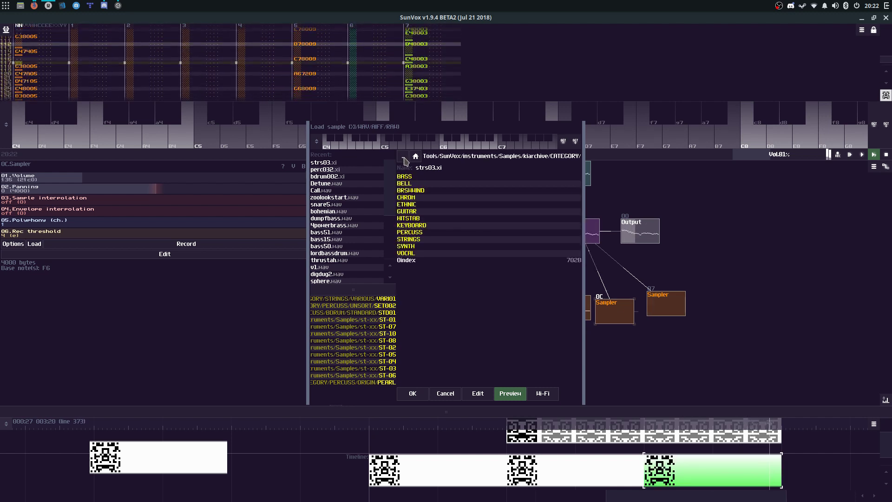
pyautogui.click(411, 232)
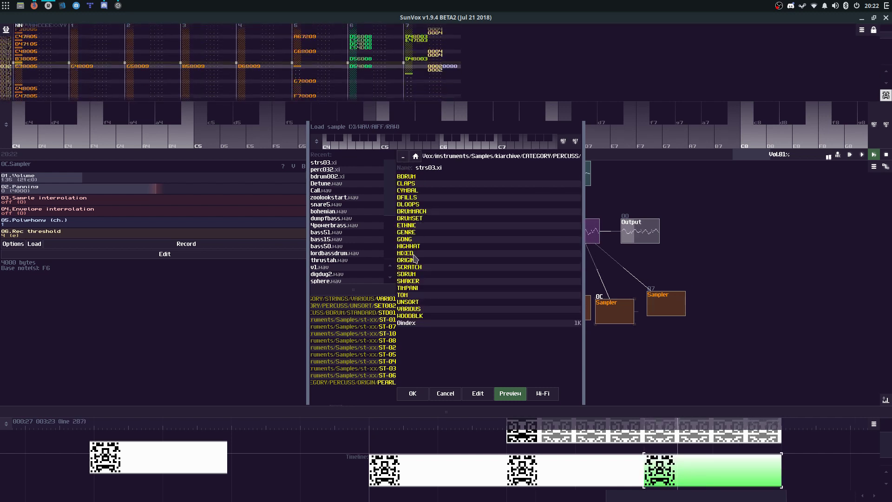
pyautogui.click(413, 246)
pyautogui.click(418, 177)
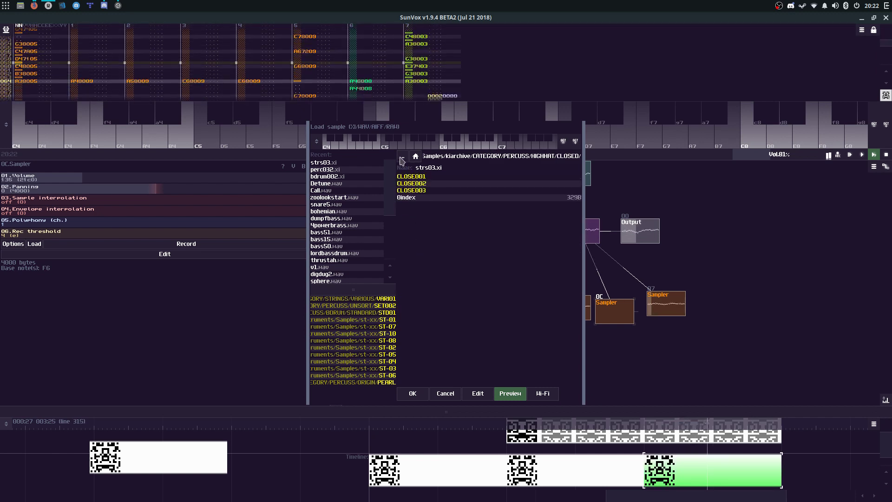
# Step: Browse the st-xx/ST-01 sample folder and audition HiHat1.wav for the copied Sampler
pyautogui.click(404, 157)
pyautogui.click(403, 157)
pyautogui.click(404, 157)
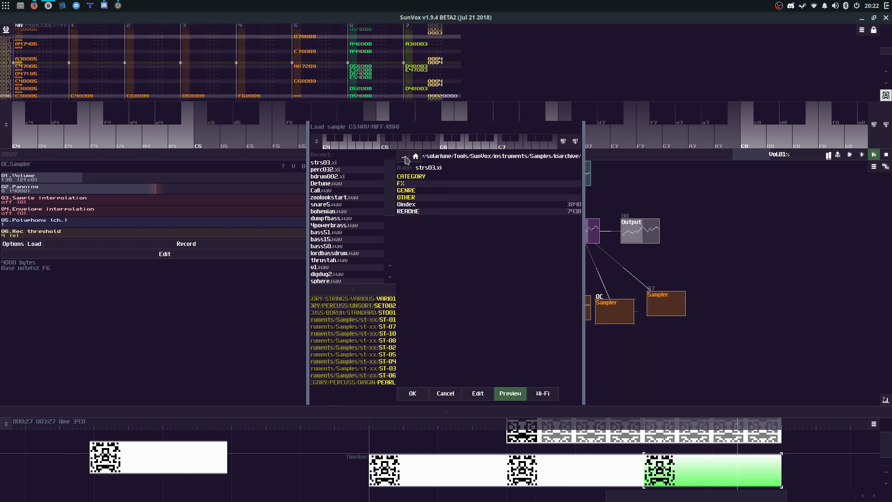
pyautogui.click(403, 157)
pyautogui.click(414, 259)
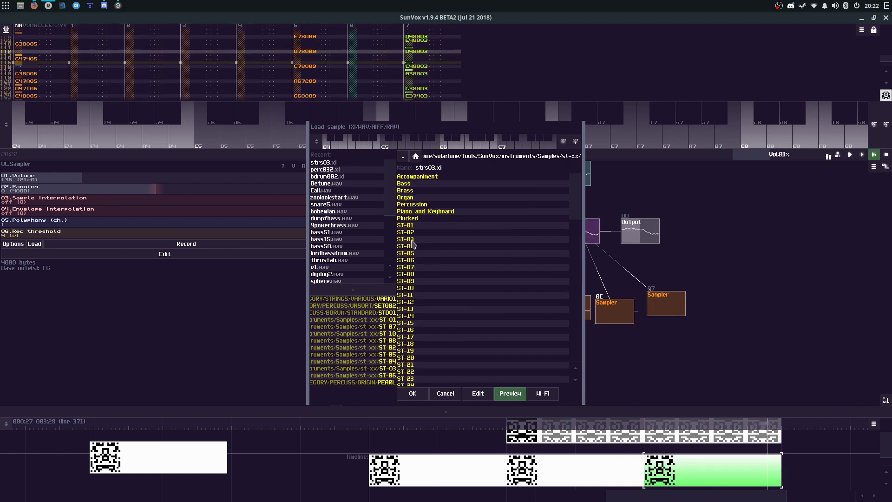
pyautogui.click(406, 225)
pyautogui.scroll(-10, 417, 271)
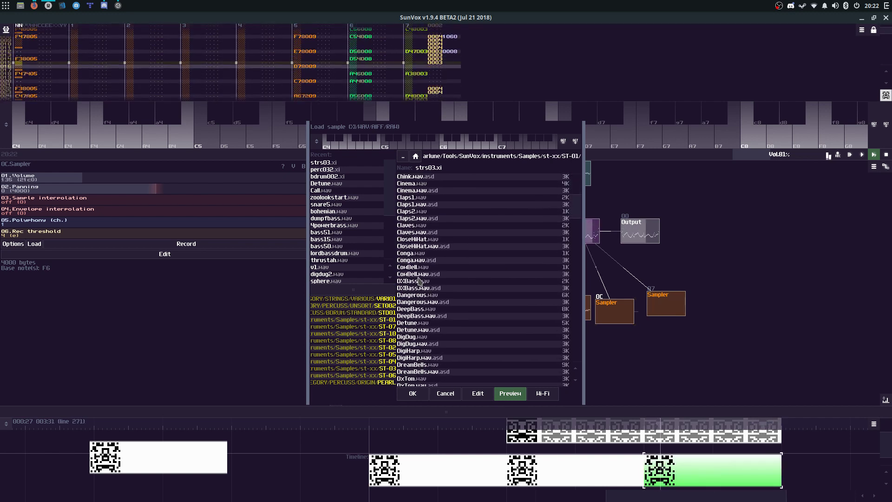
pyautogui.scroll(-10, 417, 277)
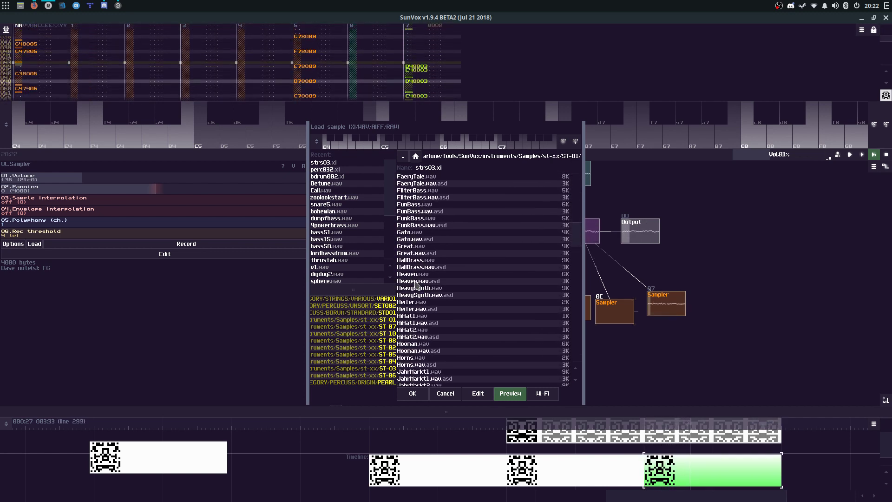
pyautogui.click(421, 275)
pyautogui.press('z')
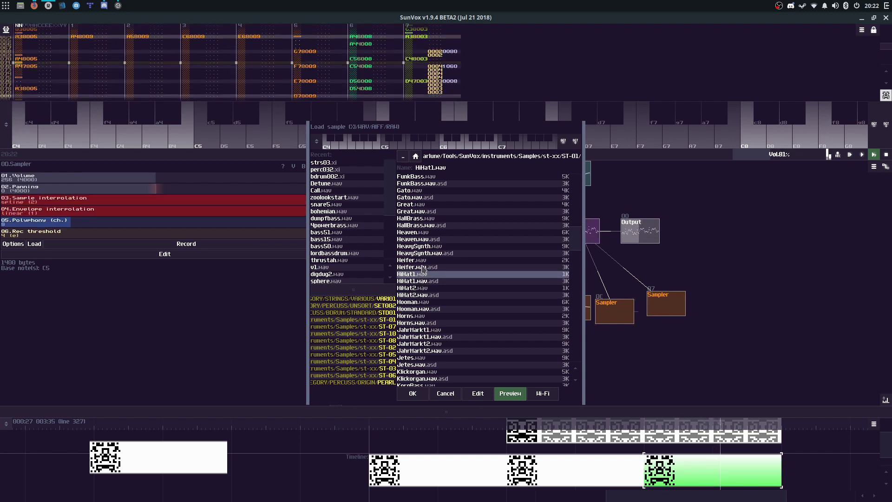
pyautogui.press('Escape')
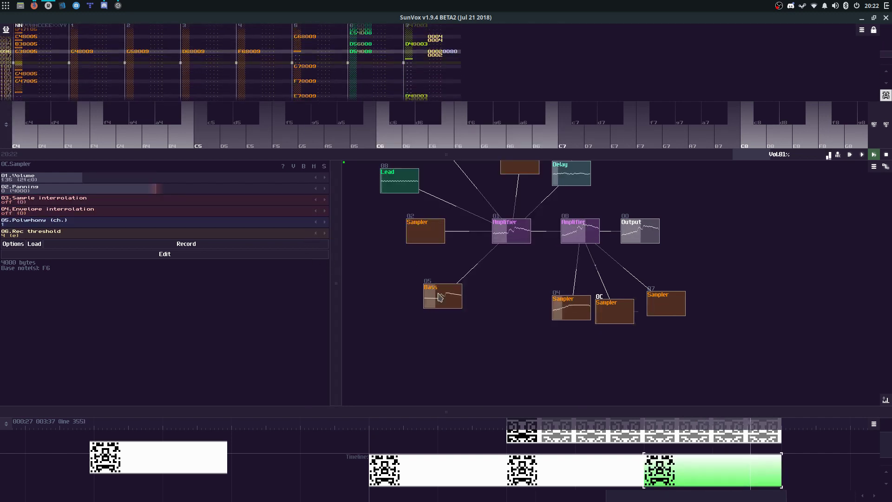
# Step: Open the fifth short drum pattern, above the last pattern, in an enlarged pattern editor with editing enabled
pyautogui.click(660, 437)
pyautogui.moveTo(611, 158); pyautogui.dragTo(526, 411)
pyautogui.press('space')
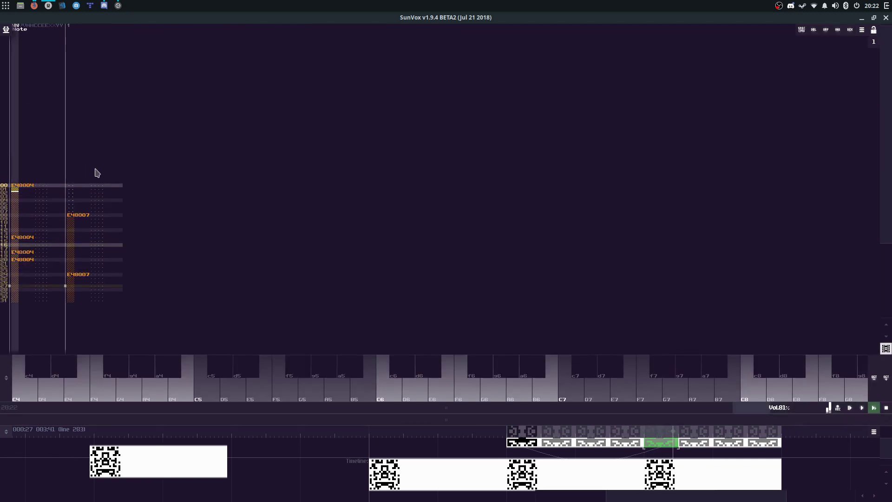
pyautogui.press('space')
pyautogui.press('space')
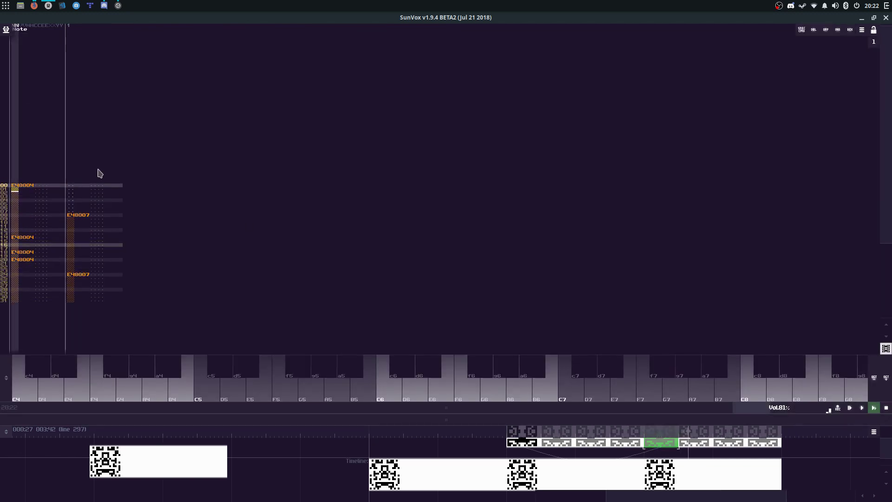
# Step: Try adding C5 notes of the copied Sampler on lines 2 and 3 of the drum pattern's track 0 with reduced velocities
pyautogui.click(20, 192)
pyautogui.press('q')
pyautogui.press('q')
pyautogui.write('020')
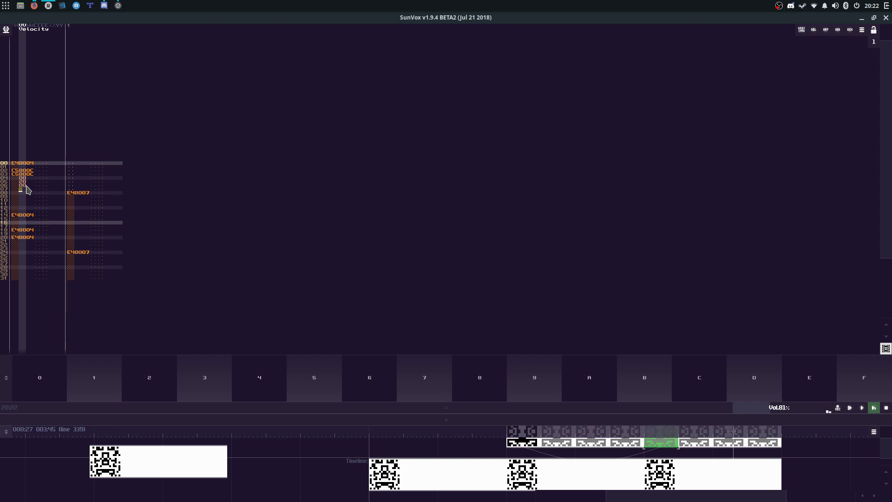
pyautogui.press('Up')
pyautogui.hotkey('ctrl', 'z')
pyautogui.hotkey('ctrl', 'z')
pyautogui.hotkey('ctrl', 'z')
pyautogui.hotkey('ctrl', 'z')
pyautogui.hotkey('ctrl', 'z')
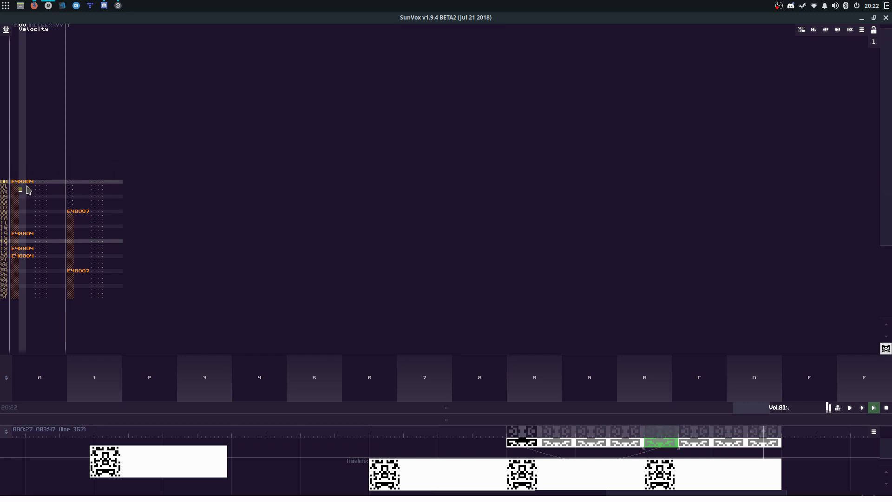
# Step: Try C5 Sampler notes on lines 2 and 4 of the drum pattern's track 0, with an E4 on line 2
pyautogui.press('Left')
pyautogui.press('q')
pyautogui.press('Down')
pyautogui.press('q')
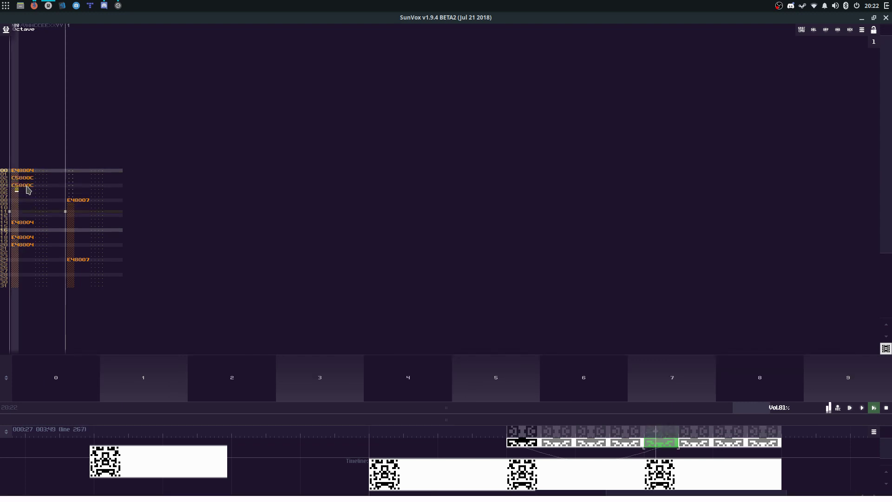
pyautogui.press('Up')
pyautogui.press('Up')
pyautogui.press('Up')
pyautogui.press('c')
pyautogui.press('Down')
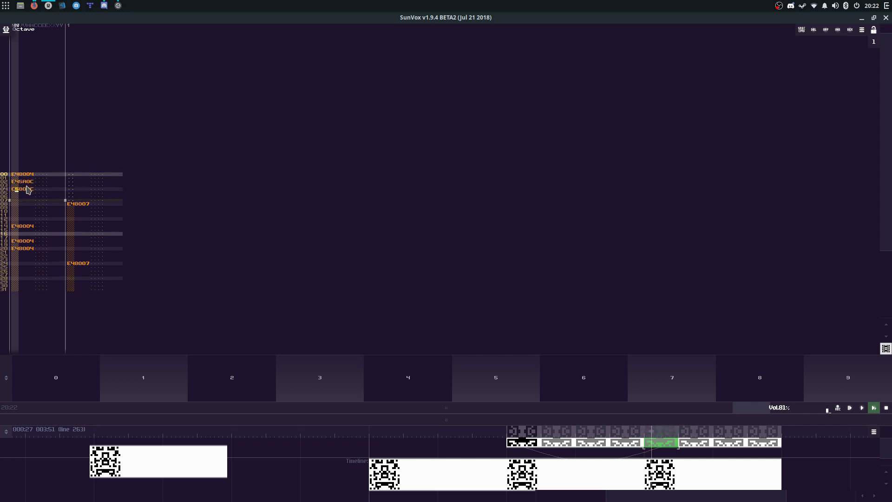
# Step: Enter C6 notes of Sampler 0C on lines 2, 4, 10 and 12 of the drum pattern's track 0, with velocity 24 on line 2
pyautogui.press('Up')
pyautogui.press('Up')
pyautogui.press('i')
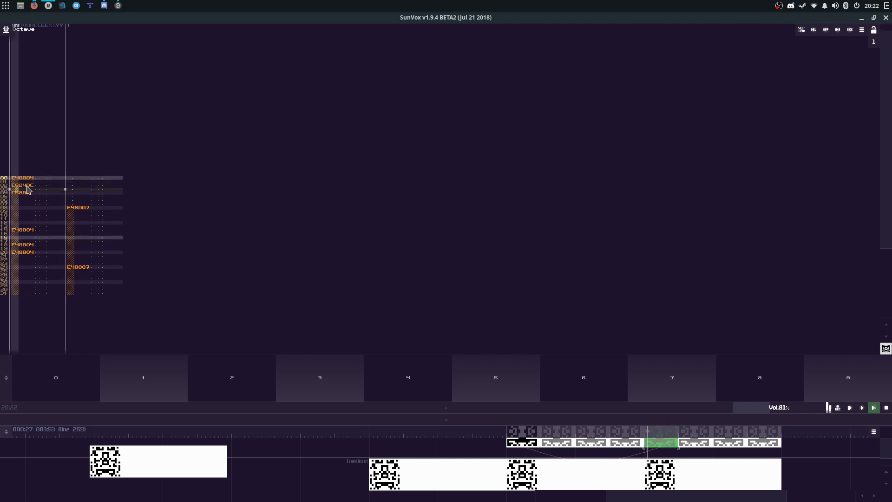
pyautogui.press('Down')
pyautogui.press('i')
pyautogui.press('Down')
pyautogui.press('Down')
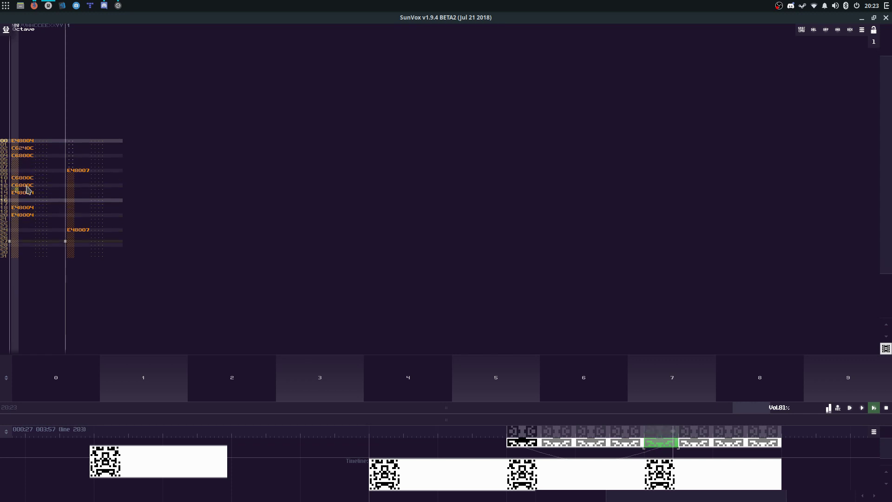
pyautogui.press('Left')
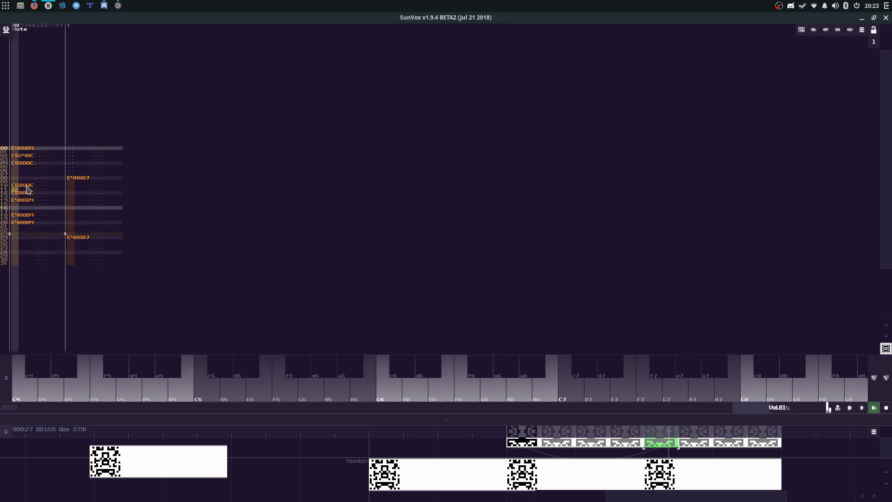
# Step: Remove the C6 note on line 10 of track 0 and add a C6 Sampler note on line 16 of track 1
pyautogui.press('Right')
pyautogui.press('Right')
pyautogui.press('Right')
pyautogui.press('Right')
pyautogui.press('Right')
pyautogui.press('Right')
pyautogui.press('Right')
pyautogui.press('Right')
pyautogui.press('Right')
pyautogui.press('Right')
pyautogui.press('Right')
pyautogui.press('Right')
pyautogui.press('Right')
pyautogui.press('Right')
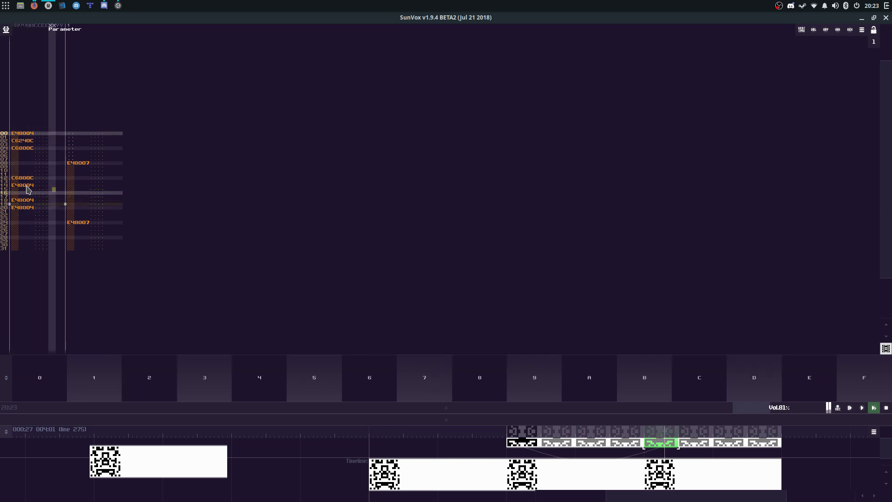
pyautogui.press('Down')
pyautogui.press('Right')
pyautogui.press('Left')
pyautogui.press('i')
pyautogui.press('Up')
pyautogui.press('Up')
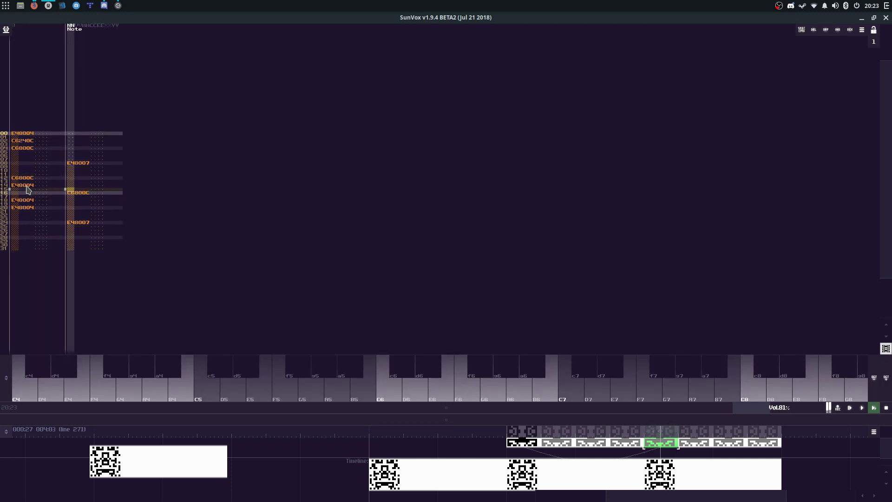
# Step: Try moving track 1's C6 Sampler note from line 16 to line 18
pyautogui.press('Down')
pyautogui.press('Down')
pyautogui.press('Down')
pyautogui.press('Down')
pyautogui.press('Down')
pyautogui.press('Down')
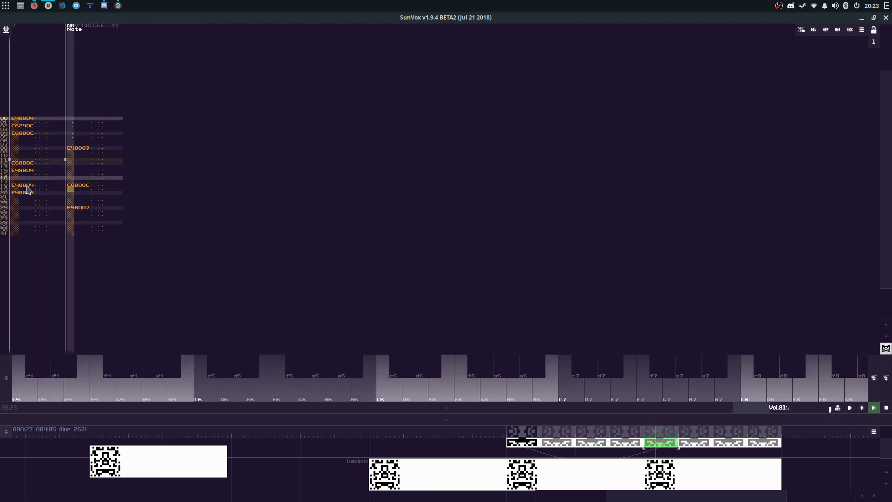
# Step: Move the C6 Sampler notes on lines 2, 4 and 12 from track 0 to the same lines of track 1
pyautogui.moveTo(41, 166); pyautogui.dragTo(69, 188)
pyautogui.click(72, 187)
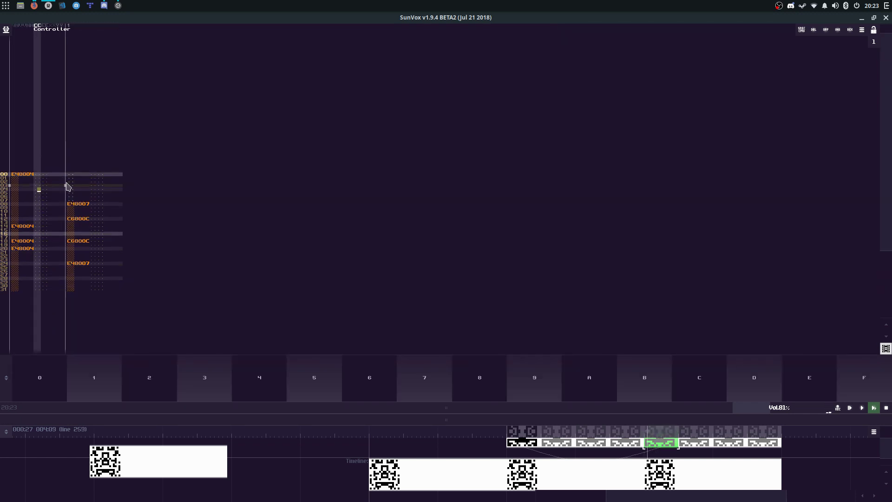
pyautogui.press('Right')
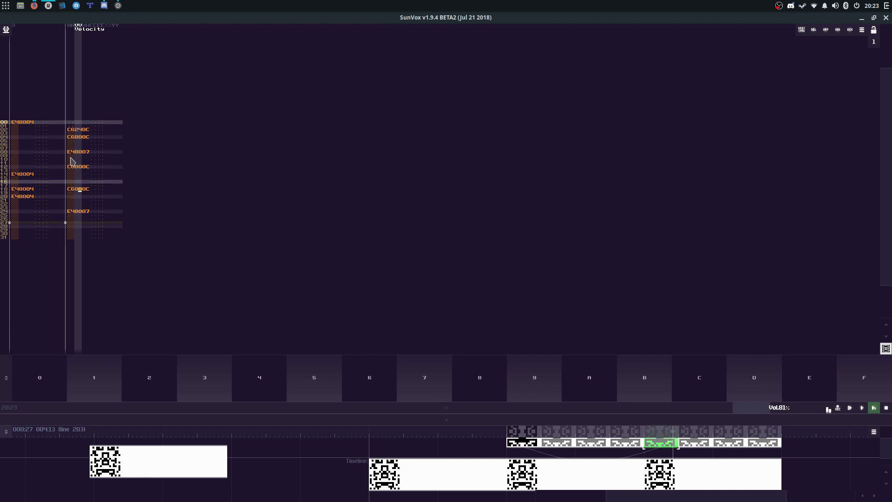
# Step: Enter C6 Sampler notes on lines 10 and 16 of track 1, replacing the one on line 18
pyautogui.moveTo(72, 161); pyautogui.dragTo(211, 187)
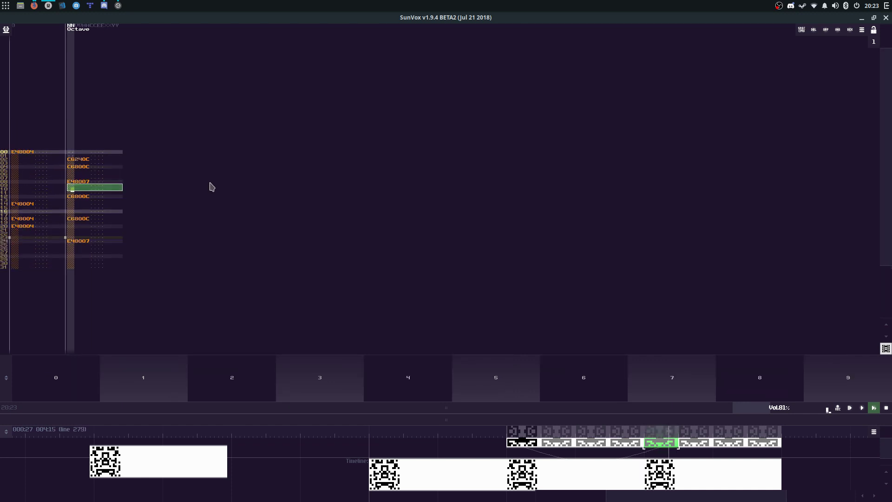
pyautogui.write('C6800C')
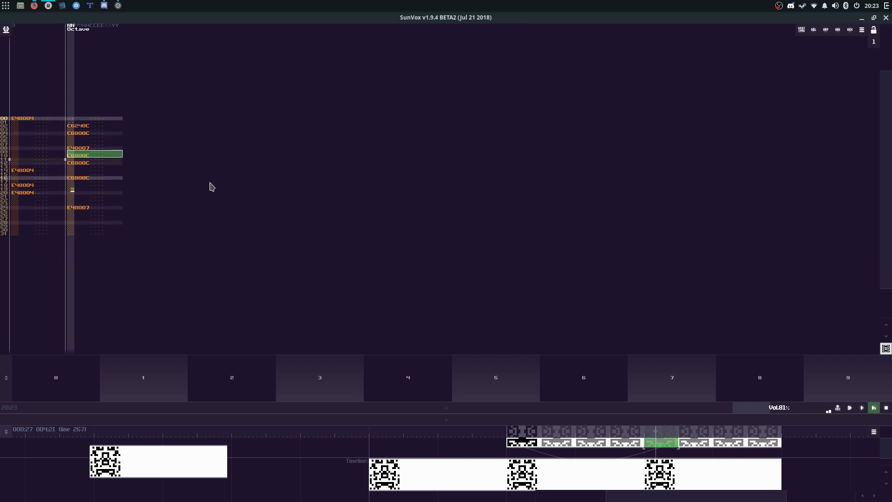
pyautogui.press('Left')
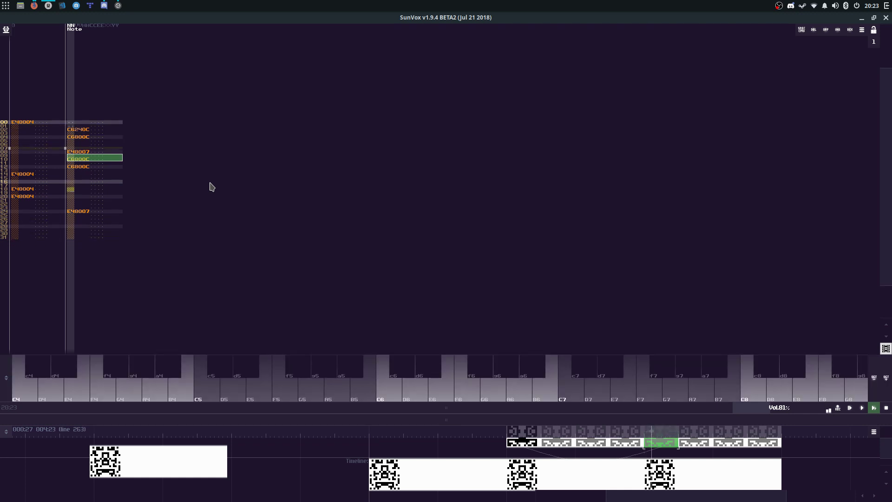
pyautogui.press('Up')
pyautogui.press('Up')
pyautogui.press('i')
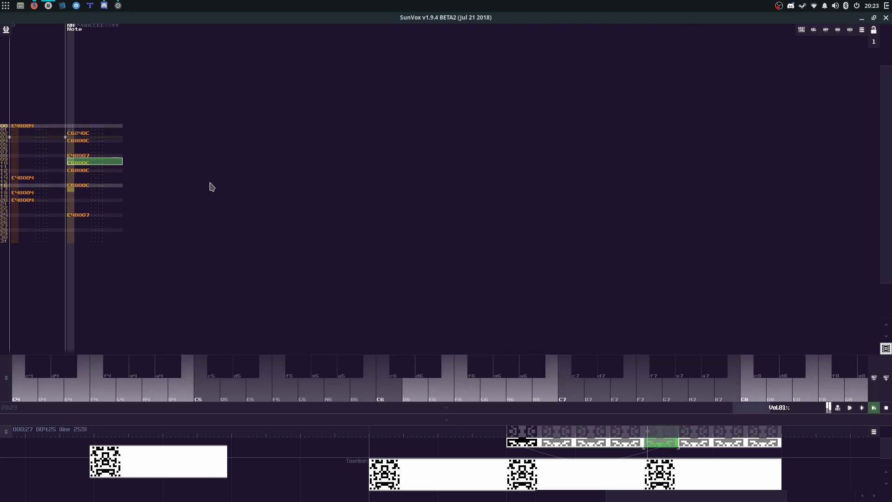
# Step: Add C6 notes of Sampler 0C on lines 22, 28 and 30 of the drum pattern's track 1
pyautogui.press('Down')
pyautogui.press('Down')
pyautogui.press('i')
pyautogui.press('Down')
pyautogui.press('Down')
pyautogui.press('Down')
pyautogui.press('Down')
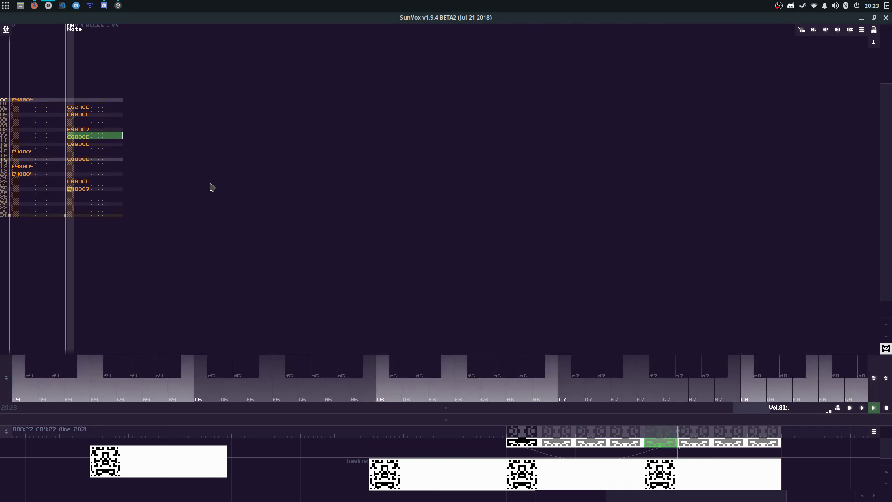
pyautogui.press('Down')
pyautogui.press('i')
pyautogui.press('Down')
pyautogui.press('Down')
pyautogui.press('i')
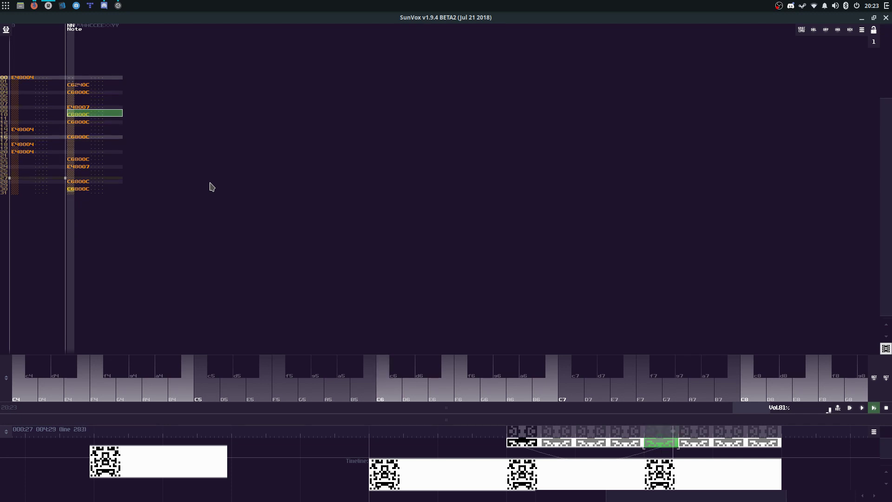
# Step: Try a C6 note on line 26 of track 1 without the C6 note on line 30
pyautogui.press('Up')
pyautogui.press('Up')
pyautogui.press('Up')
pyautogui.press('Up')
pyautogui.press('i')
pyautogui.press('Down')
pyautogui.press('Down')
pyautogui.press('Down')
pyautogui.press('Delete')
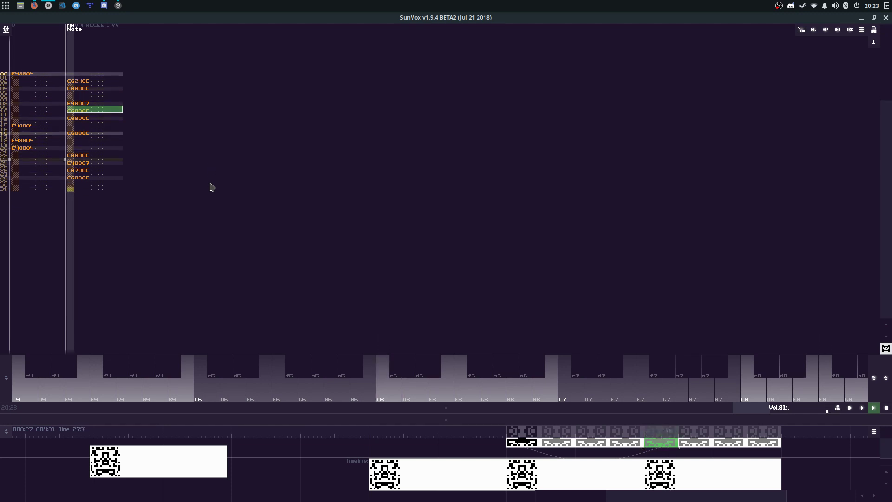
pyautogui.press('Up')
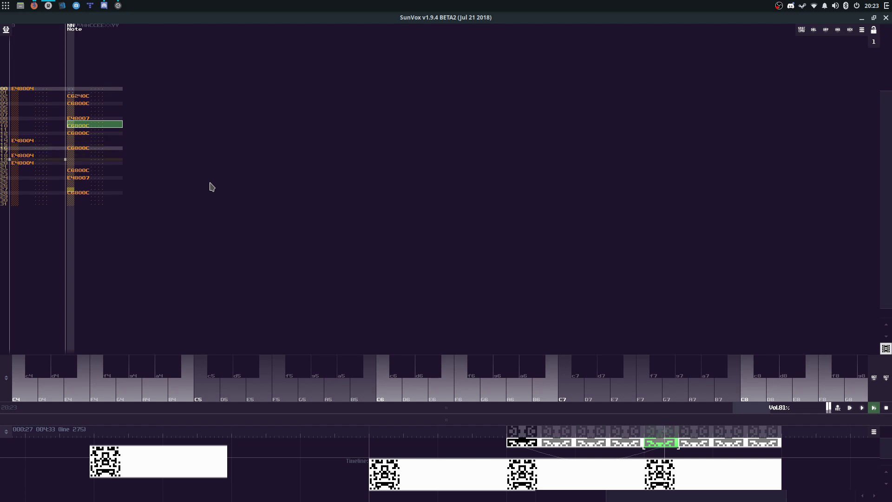
pyautogui.press('Down')
pyautogui.press('Down')
pyautogui.press('Down')
pyautogui.press('Up')
pyautogui.press('Up')
pyautogui.press('Up')
pyautogui.press('Up')
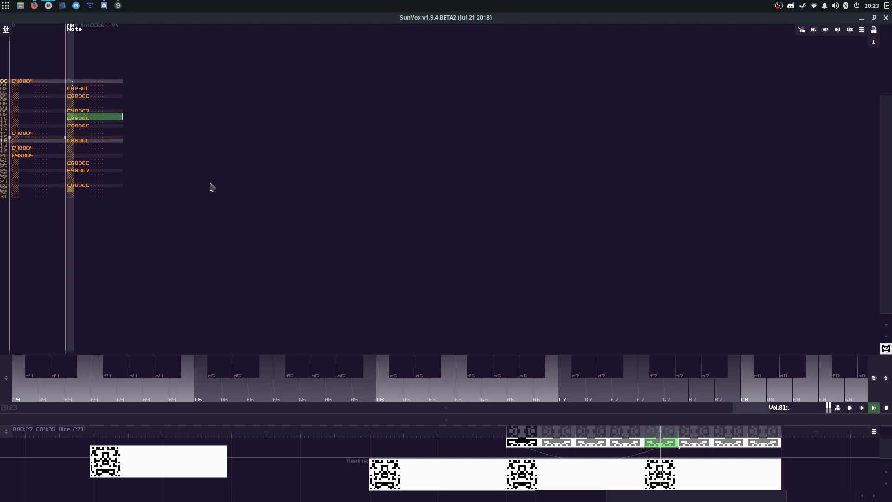
# Step: Add C6 Sampler notes with velocity 40 on lines 26 and 30 of track 1, and end playback and note editing
pyautogui.press('i')
pyautogui.press('Down')
pyautogui.press('Down')
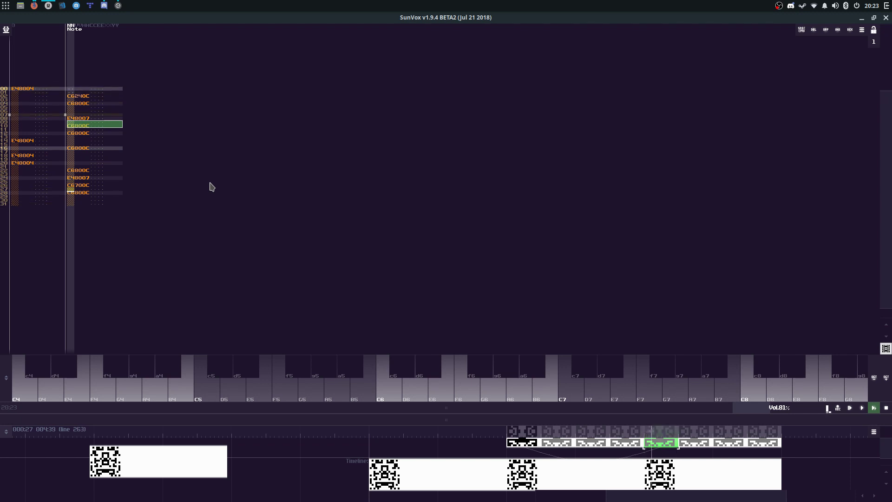
pyautogui.press('i')
pyautogui.press('Right')
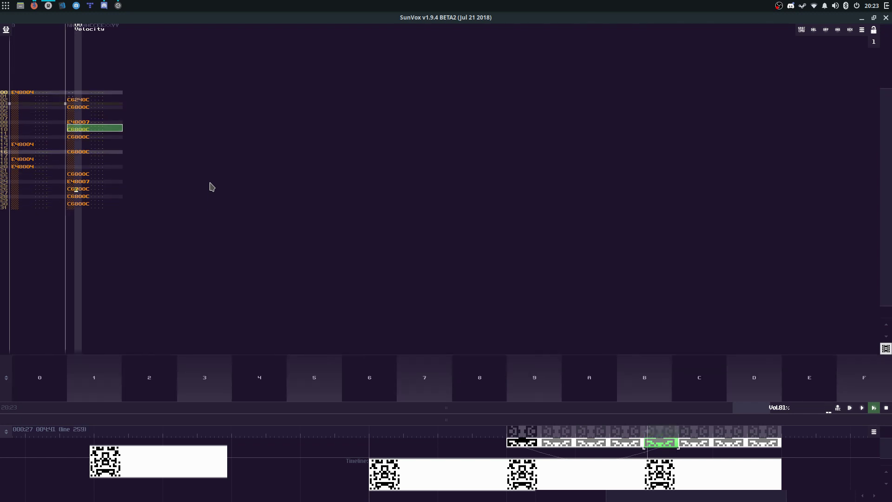
pyautogui.press('space')
pyautogui.press('Escape')
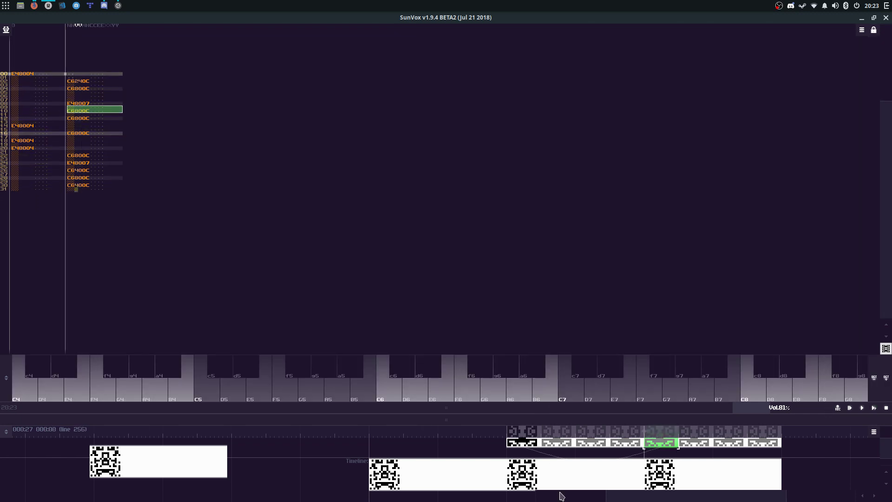
# Step: Play the song from the second long pattern in the lower timeline row and spread Samplers 07 and 0C apart in an enlarged module view
pyautogui.click(528, 481)
pyautogui.press('space')
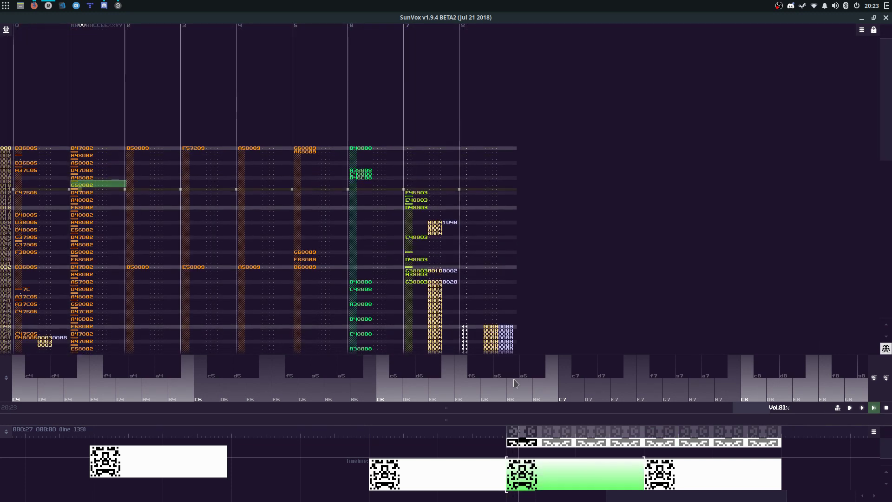
pyautogui.moveTo(563, 408); pyautogui.dragTo(556, 133)
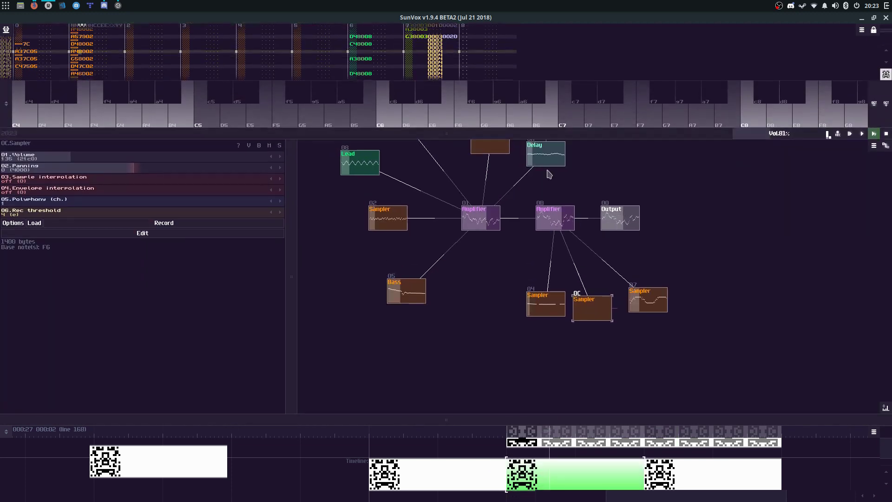
pyautogui.moveTo(640, 299); pyautogui.dragTo(623, 278)
pyautogui.moveTo(592, 308); pyautogui.dragTo(610, 320)
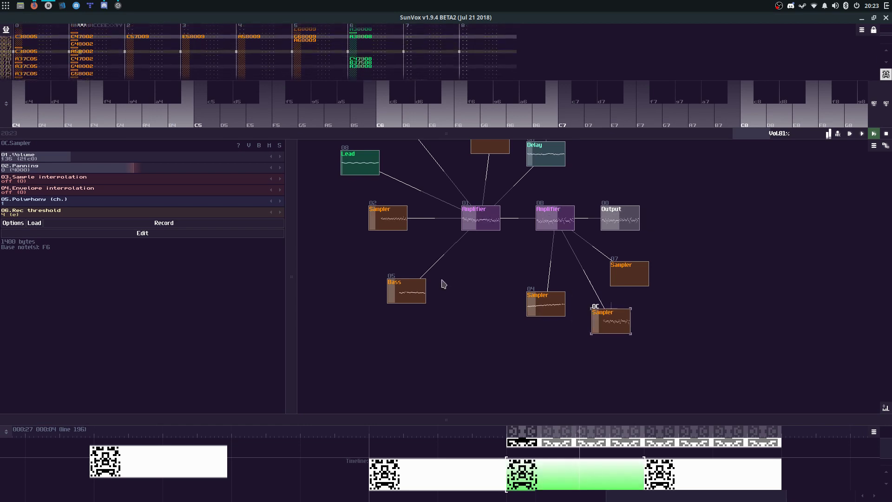
# Step: Set Sampler 0C's volume to 127 and save the project over the existing file
pyautogui.click(119, 159)
pyautogui.moveTo(118, 160); pyautogui.dragTo(135, 159)
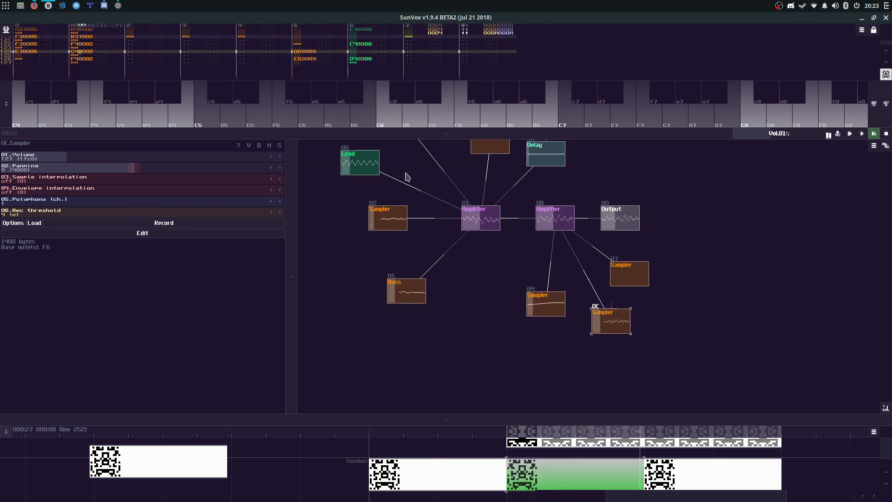
pyautogui.hotkey('ctrl', 's')
pyautogui.press('Return')
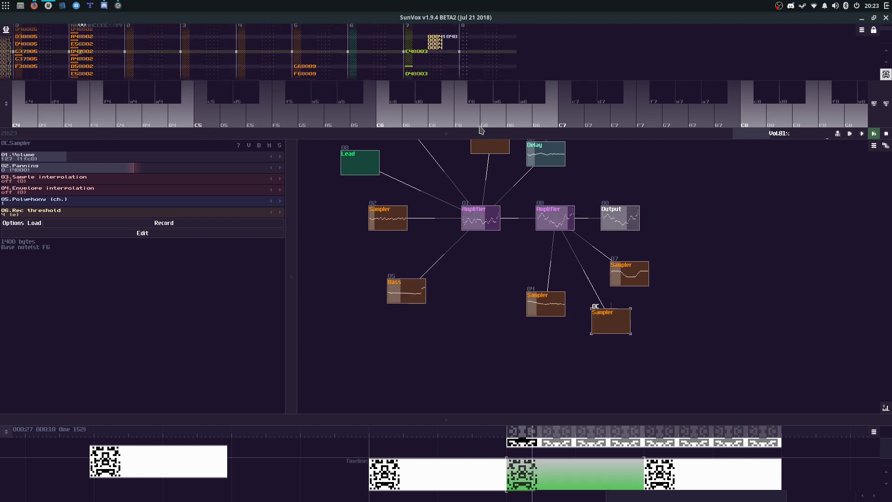
# Step: Enlarge the pattern editor and open the last long pattern in the lower timeline row
pyautogui.moveTo(497, 135); pyautogui.dragTo(498, 309)
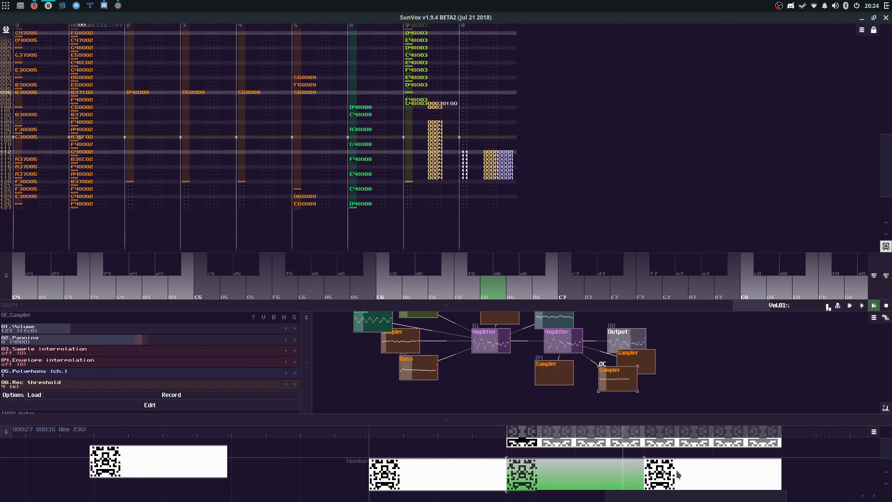
pyautogui.click(674, 479)
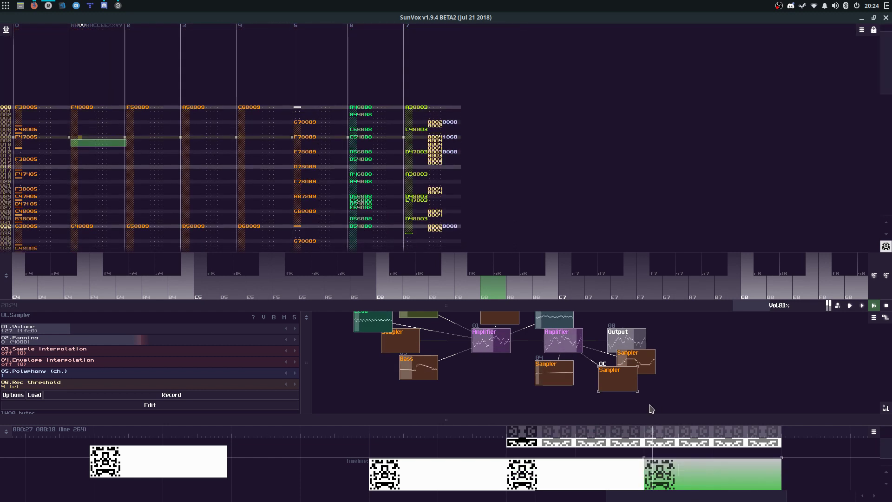
# Step: Move Sampler 0C closer to Sampler 04 in the module view and set its volume to 107
pyautogui.moveTo(618, 379); pyautogui.dragTo(600, 387)
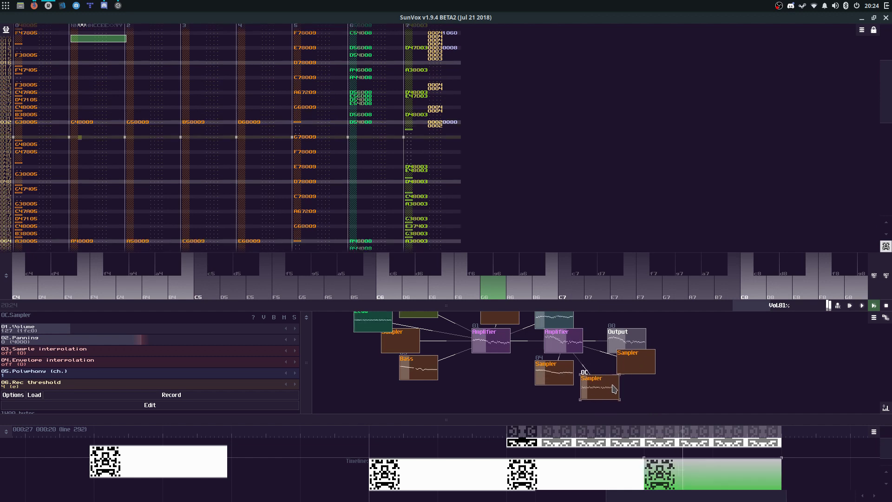
pyautogui.moveTo(158, 329); pyautogui.dragTo(147, 330)
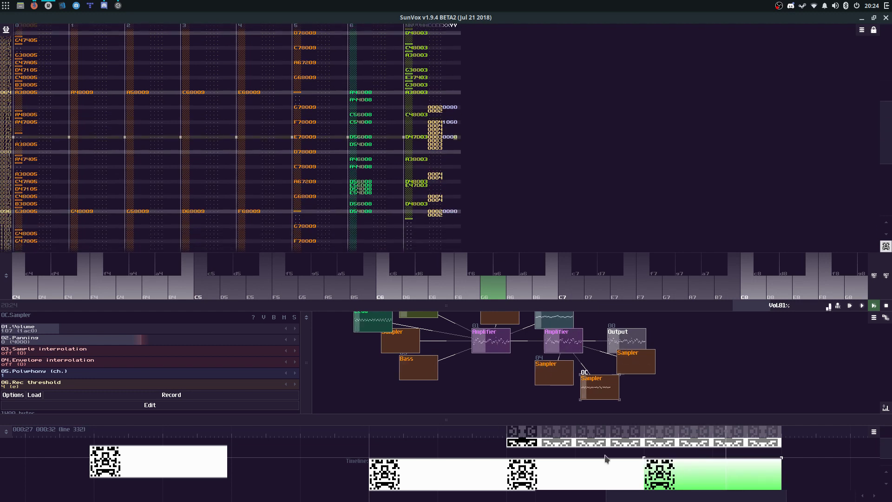
pyautogui.click(612, 479)
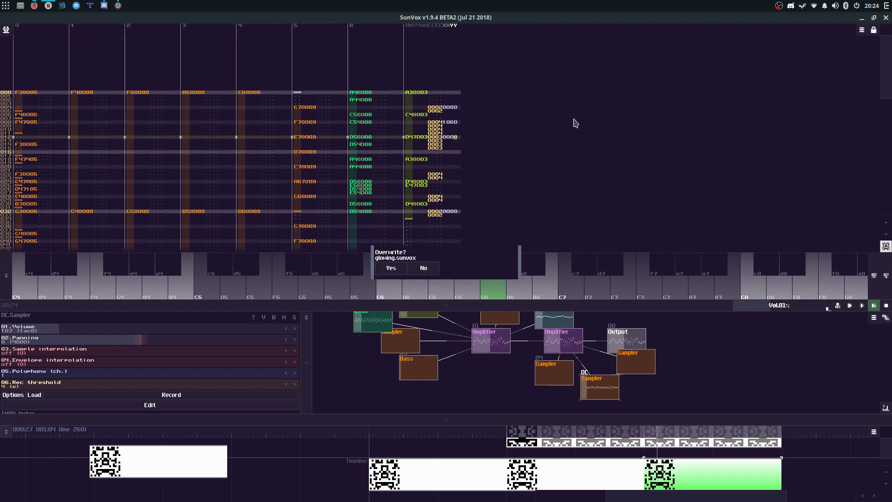
pyautogui.click(5, 29)
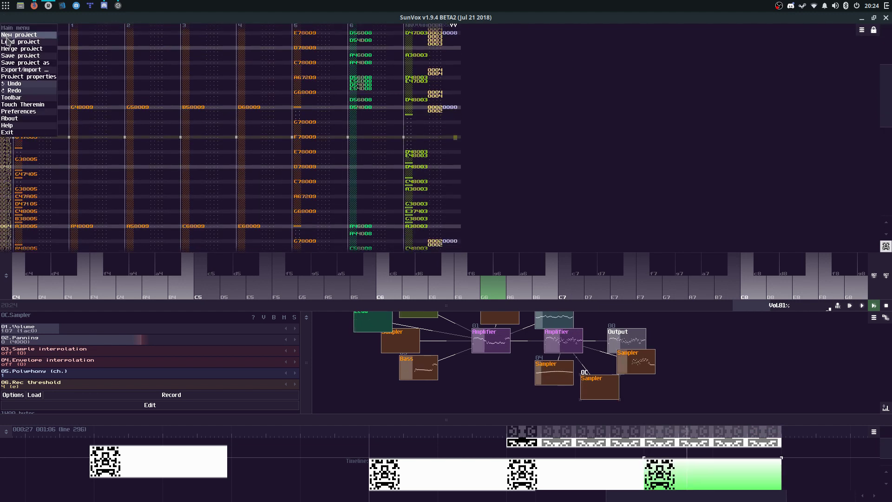
pyautogui.click(10, 42)
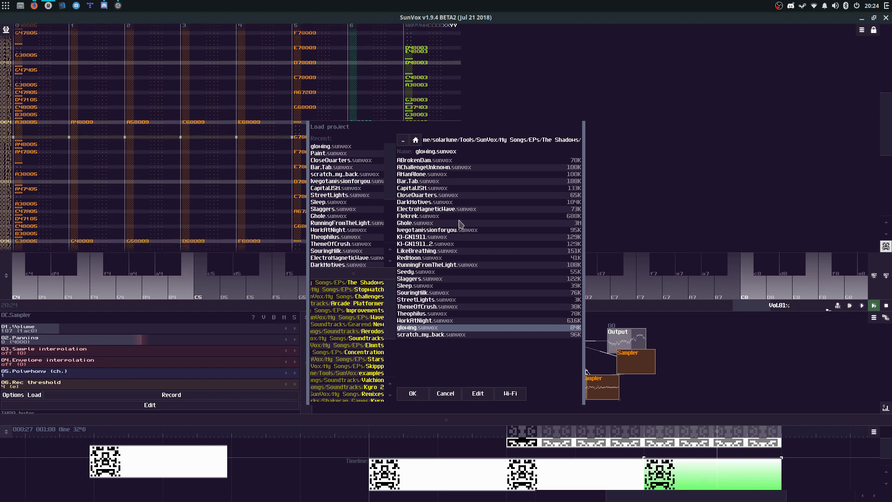
pyautogui.click(419, 181)
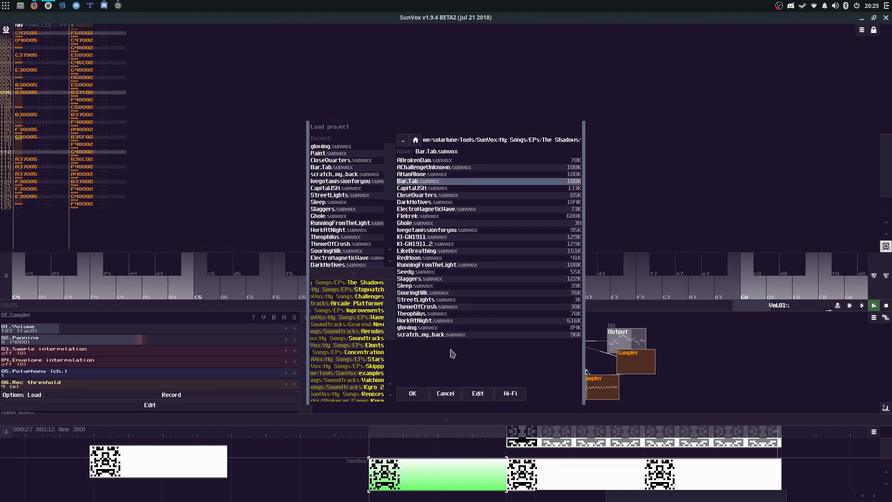
pyautogui.click(452, 395)
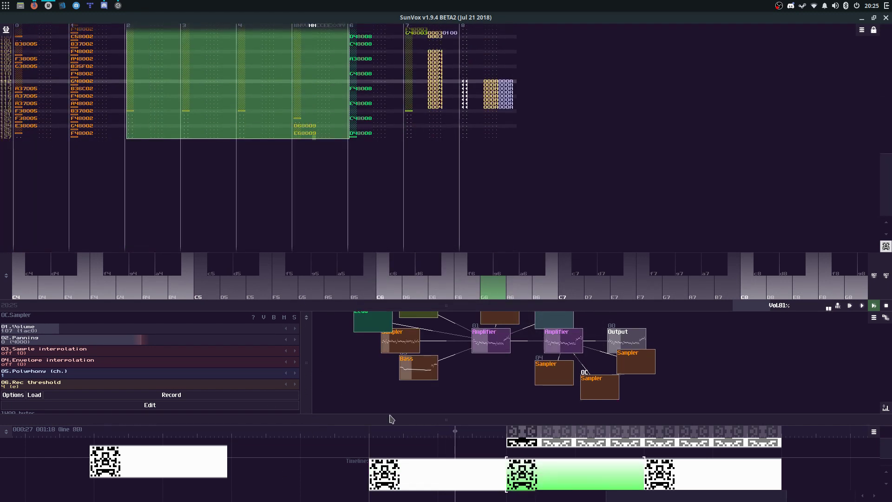
# Step: Set the first long pattern in the lower timeline row to 8 tracks and paste the copied Sampler 09 chords into tracks 2–5
pyautogui.rightClick(218, 91)
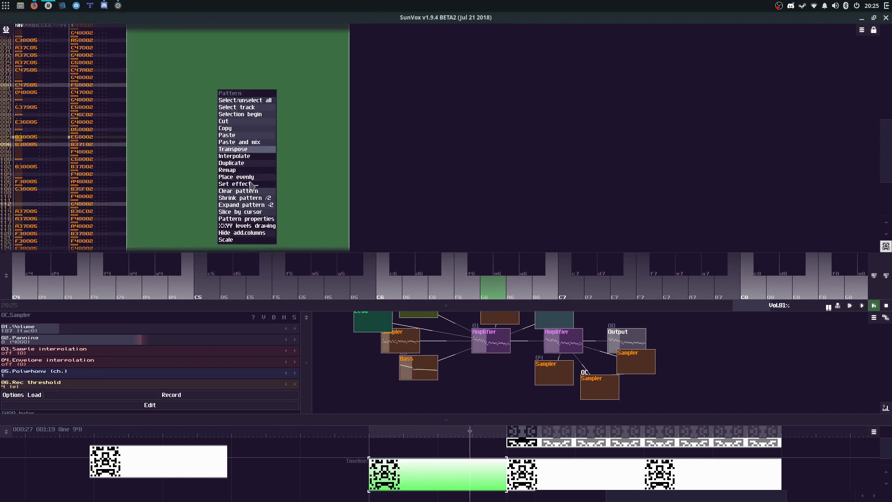
pyautogui.click(253, 218)
pyautogui.click(513, 253)
pyautogui.click(513, 254)
pyautogui.click(513, 253)
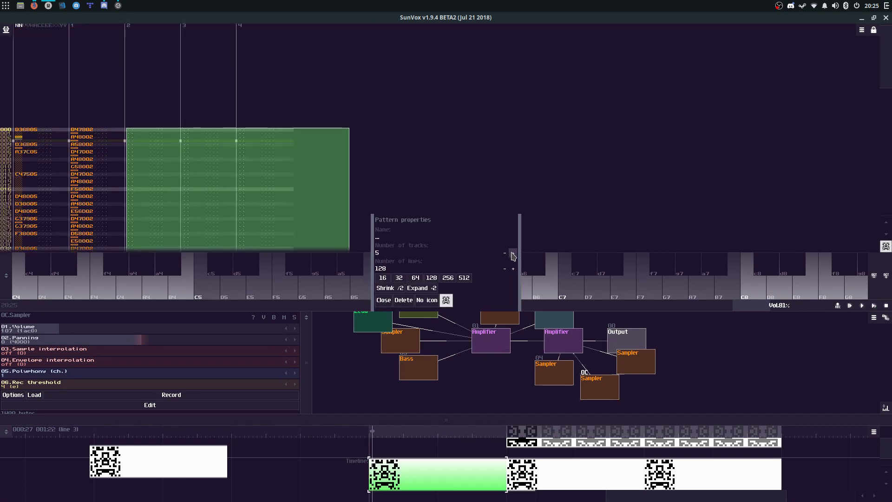
pyautogui.click(513, 253)
pyautogui.click(513, 254)
pyautogui.click(513, 253)
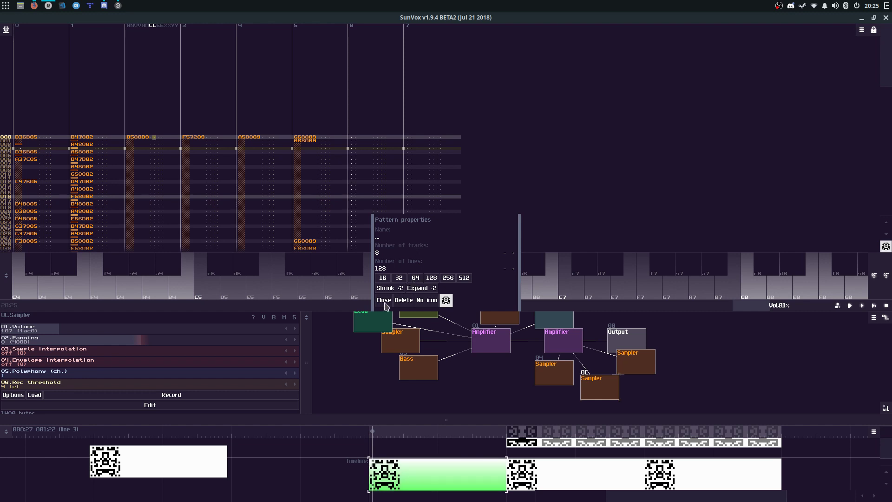
pyautogui.click(384, 299)
# Step: Add note-offs at line 4 in tracks 2–5 to shorten the first chord, and resume playback
pyautogui.click(137, 148)
pyautogui.press('space')
pyautogui.press('Down')
pyautogui.press('capslock')
pyautogui.press('Tab')
pyautogui.press('Up')
pyautogui.press('capslock')
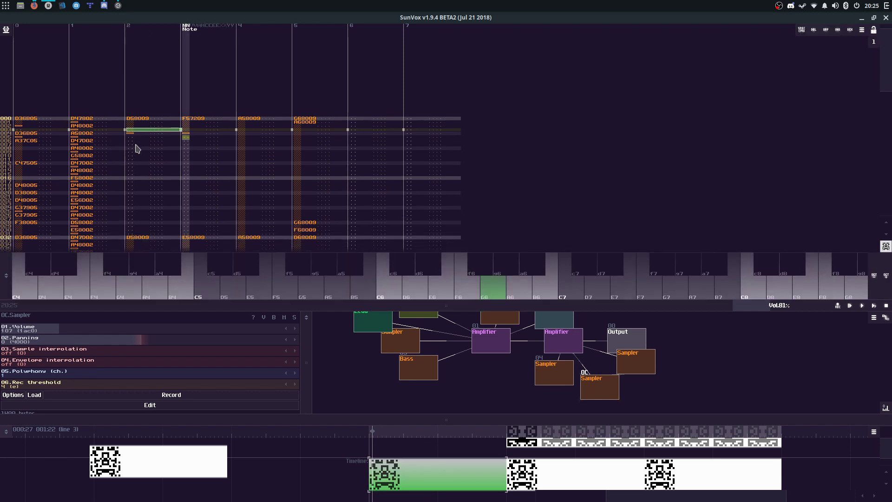
pyautogui.press('Tab')
pyautogui.press('Up')
pyautogui.press('capslock')
pyautogui.press('Tab')
pyautogui.press('Up')
pyautogui.press('capslock')
pyautogui.press('space')
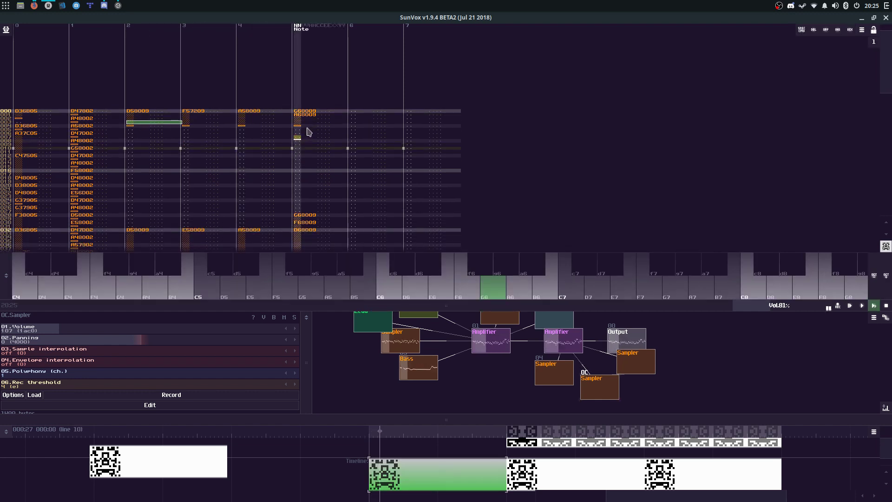
# Step: Copy the row of note-offs in tracks 2–5 from line 4 to lines 36, 68 and 100
pyautogui.moveTo(174, 129); pyautogui.dragTo(160, 127)
pyautogui.scroll(-6, 135, 172)
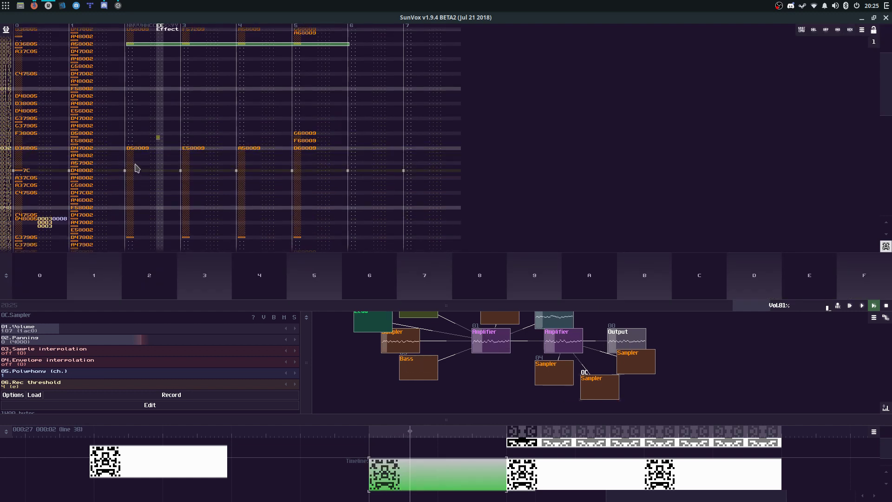
pyautogui.click(136, 164)
pyautogui.hotkey('ctrl', 'v')
pyautogui.click(145, 211)
pyautogui.press('space')
pyautogui.press('space')
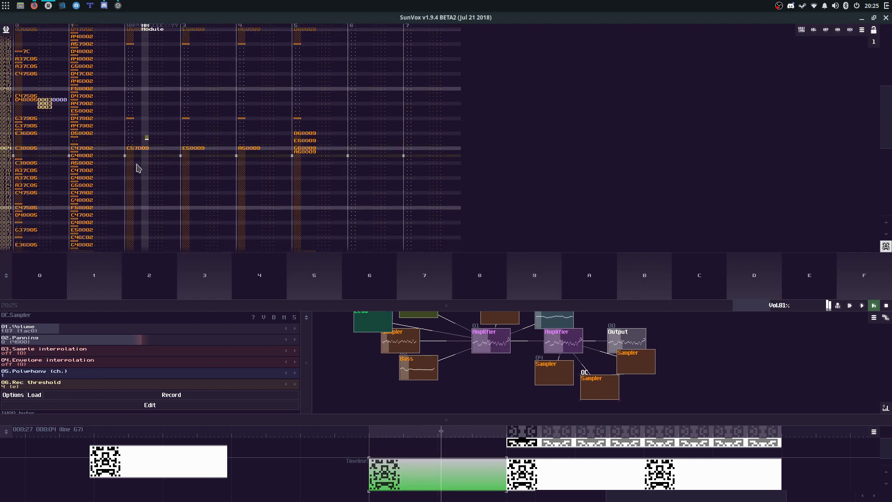
pyautogui.click(136, 166)
pyautogui.press('Up')
pyautogui.hotkey('ctrl', 'v')
pyautogui.scroll(-6, 122, 172)
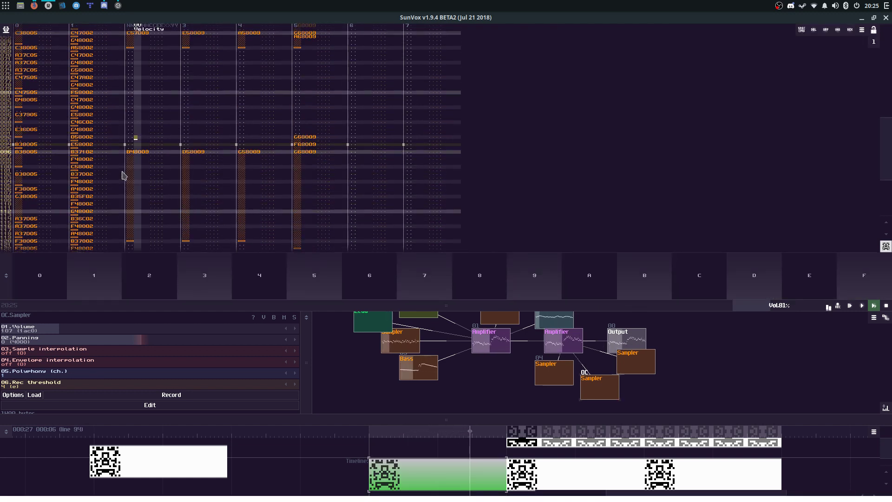
pyautogui.click(135, 168)
pyautogui.hotkey('ctrl', 'v')
# Step: Delete the leftover note-offs around line 120 in tracks 2–5
pyautogui.moveTo(136, 172); pyautogui.dragTo(329, 218)
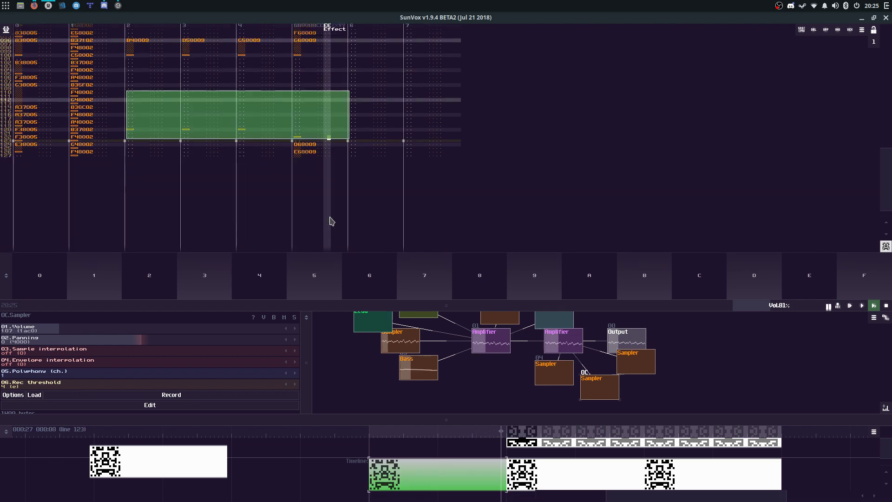
pyautogui.press('Delete')
pyautogui.press('space')
# Step: Move the G6 and F6 notes before line 32 in track 5 to lines 30 and 31
pyautogui.click(311, 195)
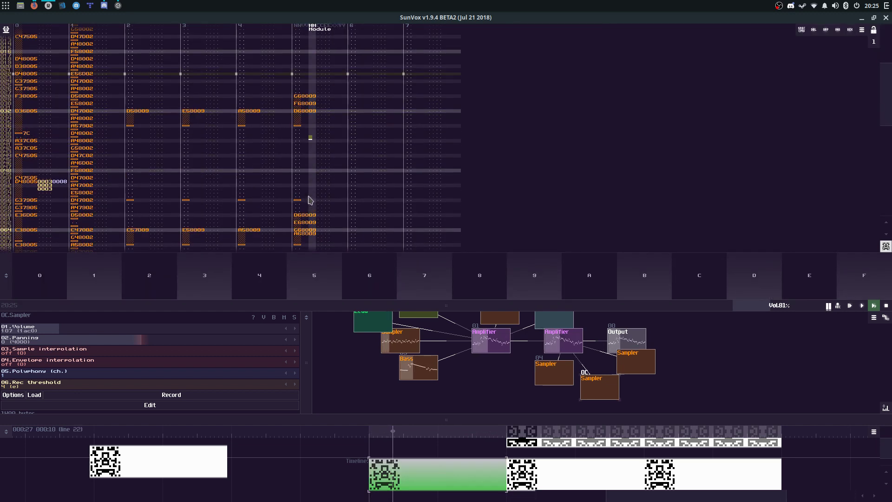
pyautogui.click(307, 97)
pyautogui.hotkey('ctrl', 'x')
pyautogui.press('Down')
pyautogui.hotkey('ctrl', 'v')
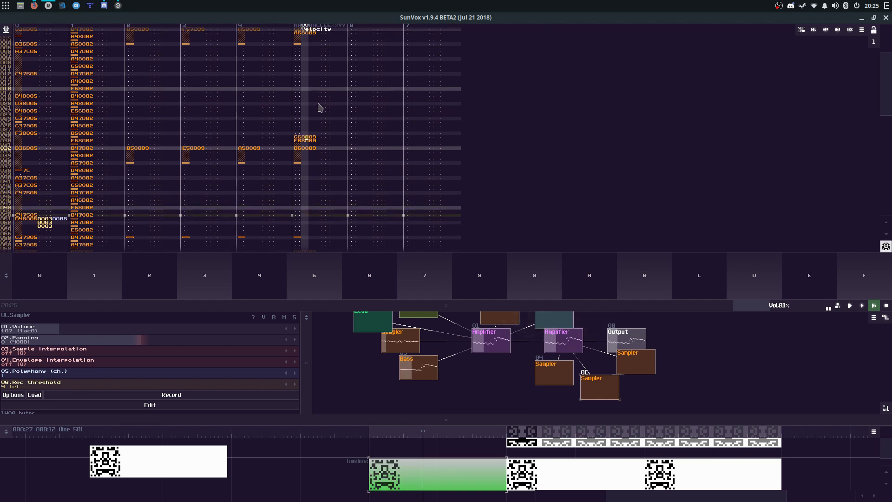
pyautogui.hotkey('ctrl', 'x')
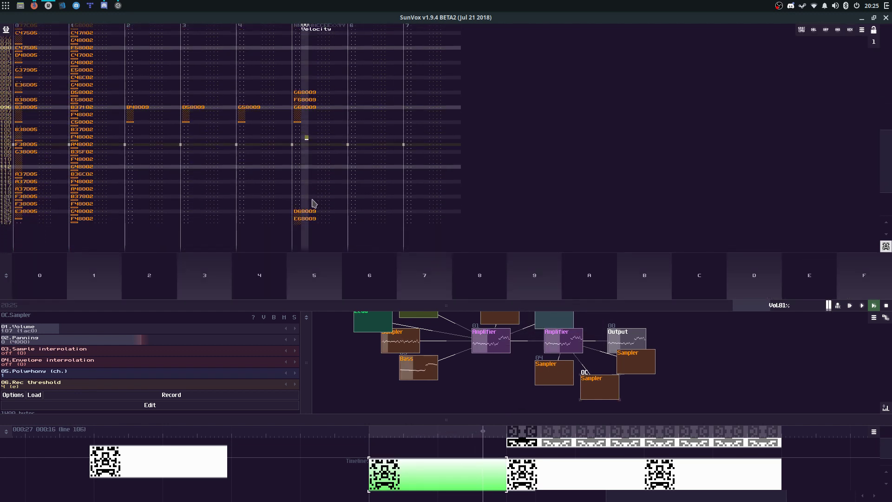
# Step: Copy the line 96 chord with its note-offs to line 112 and transpose the chords in tracks 2–5 up 12 semitones
pyautogui.moveTo(206, 134); pyautogui.dragTo(164, 139)
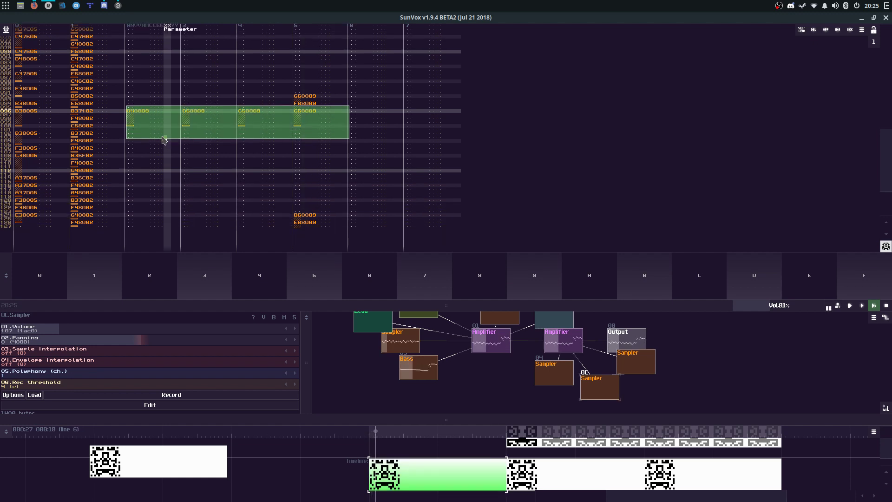
pyautogui.click(139, 171)
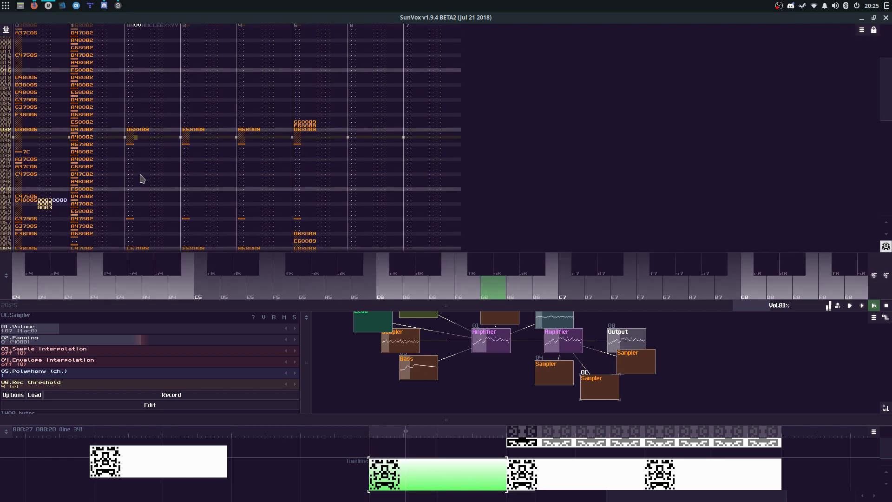
pyautogui.moveTo(142, 39); pyautogui.dragTo(344, 161)
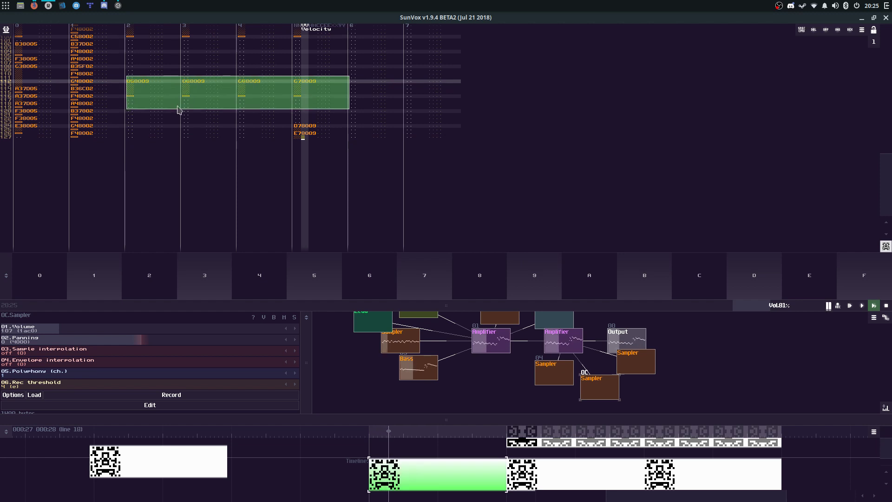
# Step: Move the chord at line 112 in tracks 2–5 to line 108 and save the project over glowing.sunvox
pyautogui.click(139, 95)
pyautogui.hotkey('ctrl', 'v')
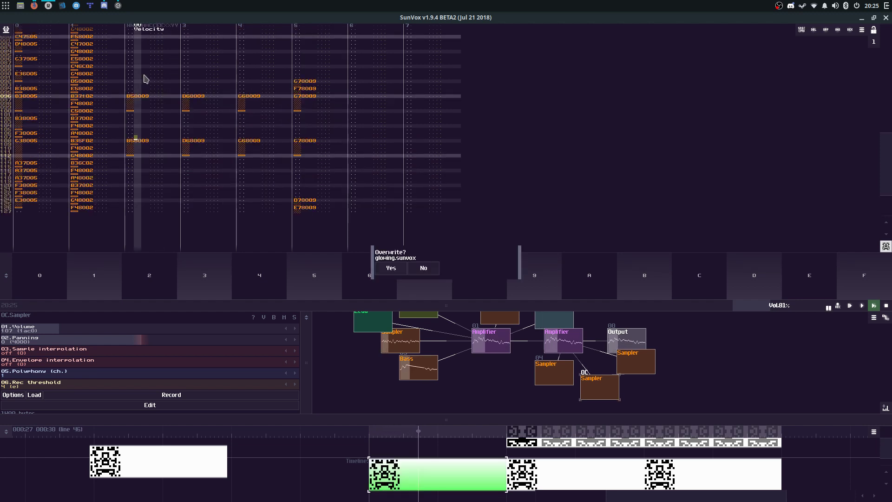
pyautogui.press('Return')
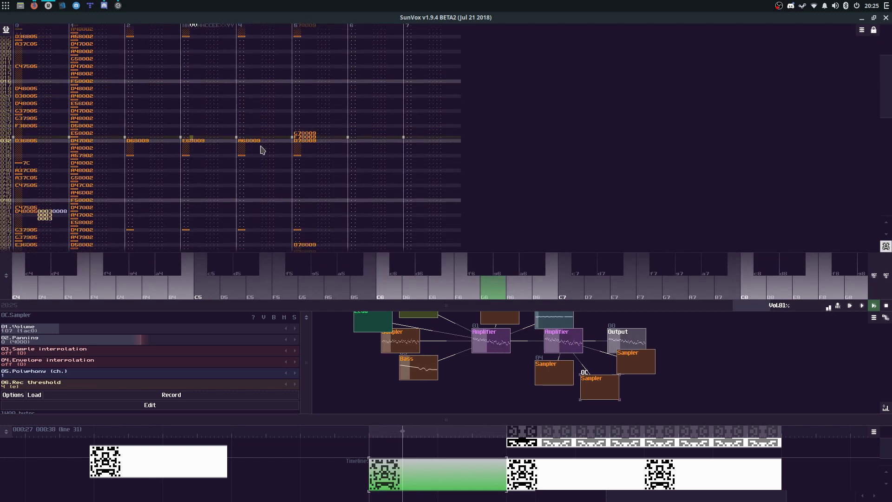
# Step: Transpose all notes in the three long patterns of the lower timeline row down 4 semitones
pyautogui.hotkey('ctrl', 'a')
pyautogui.rightClick(260, 148)
pyautogui.click(287, 206)
pyautogui.click(412, 267)
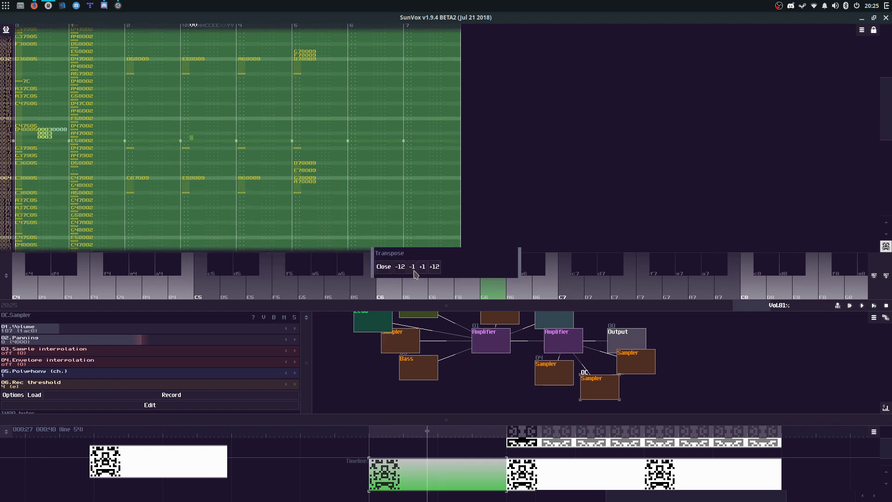
pyautogui.click(412, 267)
pyautogui.click(412, 266)
pyautogui.click(412, 267)
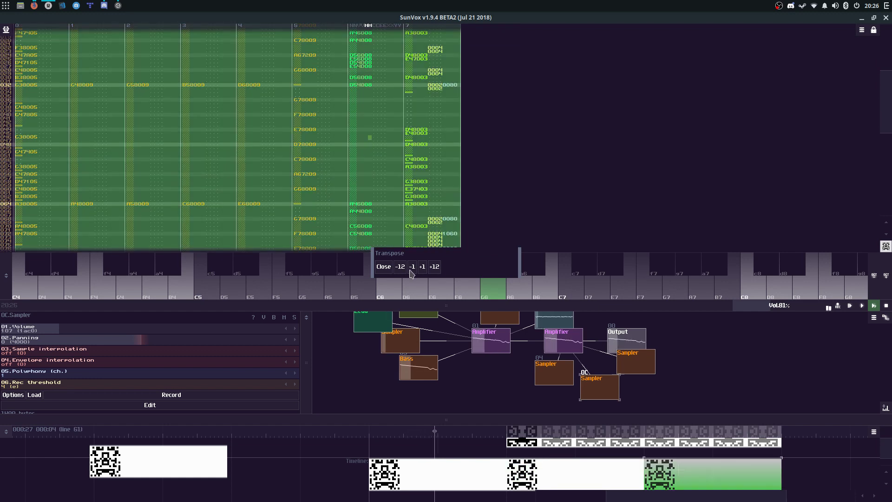
pyautogui.click(512, 481)
pyautogui.click(466, 479)
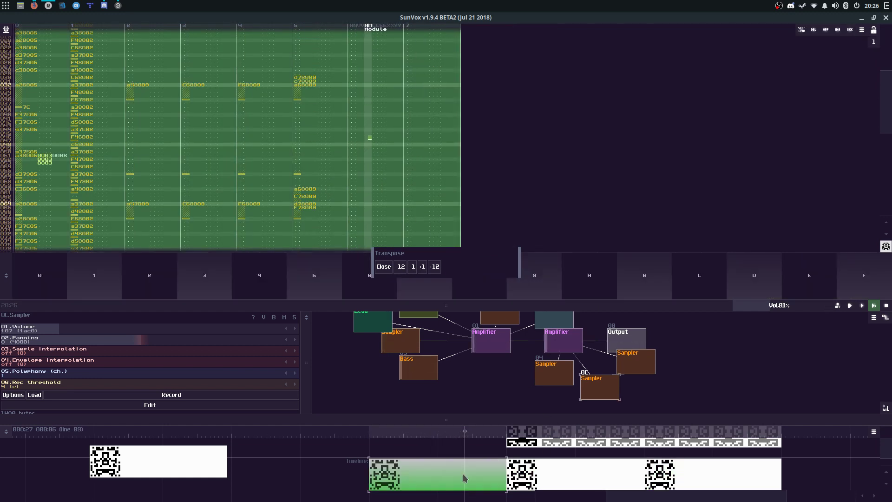
pyautogui.click(537, 482)
pyautogui.click(490, 484)
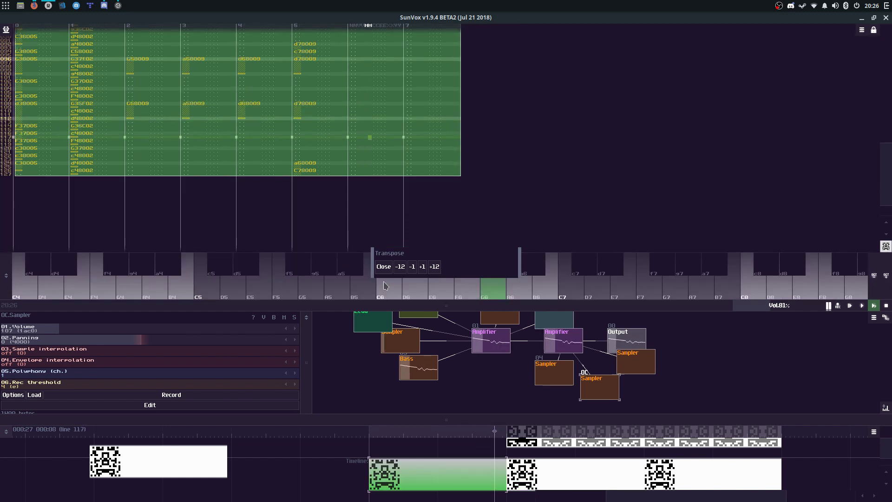
# Step: Transpose the Sampler 09 chords in tracks 2–5 of the second long pattern up 12 semitones
pyautogui.click(558, 467)
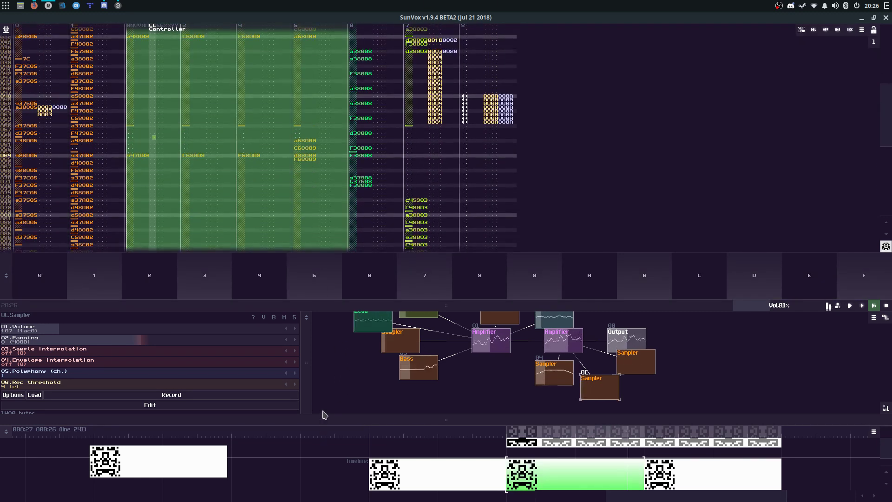
pyautogui.rightClick(319, 109)
pyautogui.click(344, 166)
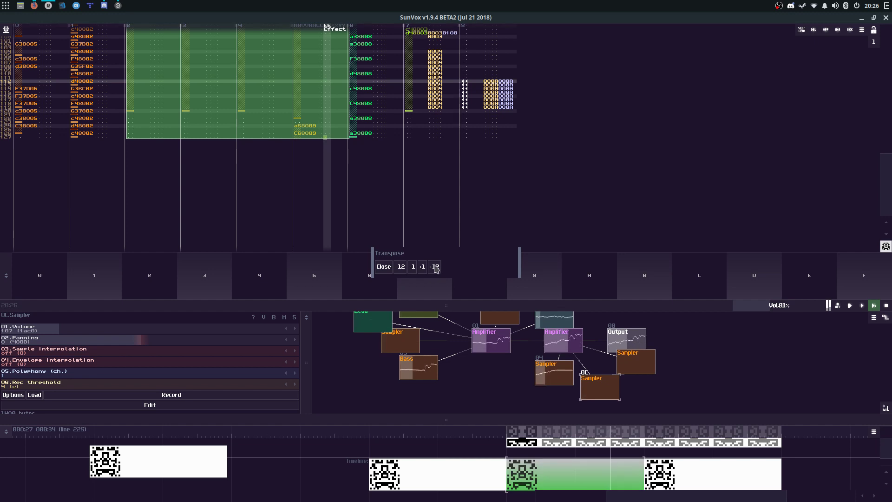
pyautogui.click(435, 267)
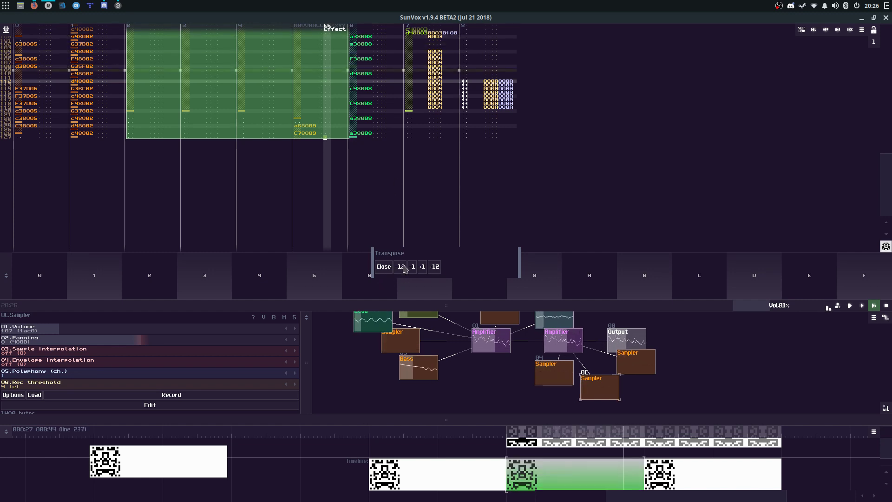
pyautogui.click(384, 267)
# Step: Bring Sampler 09 into view among the modules and set its volume to 66
pyautogui.moveTo(441, 321); pyautogui.dragTo(444, 369)
pyautogui.click(421, 355)
pyautogui.moveTo(195, 328); pyautogui.dragTo(160, 329)
pyautogui.click(556, 347)
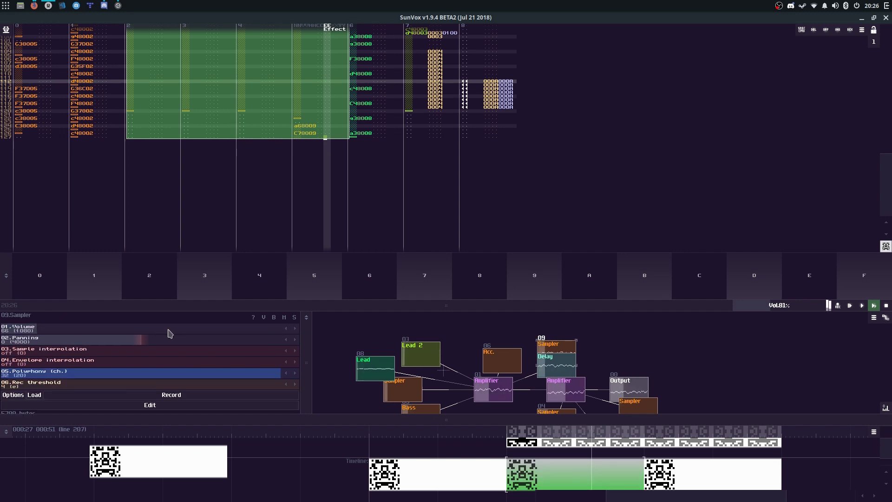
# Step: Transpose the chords in tracks 1–4 of the last long pattern up 12 semitones
pyautogui.rightClick(348, 131)
pyautogui.click(163, 87)
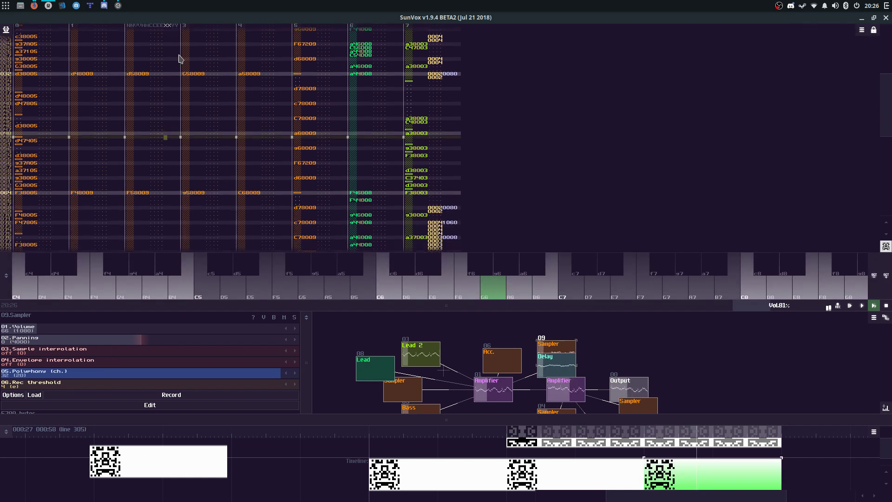
pyautogui.moveTo(76, 60); pyautogui.dragTo(256, 407)
pyautogui.rightClick(277, 112)
pyautogui.click(322, 174)
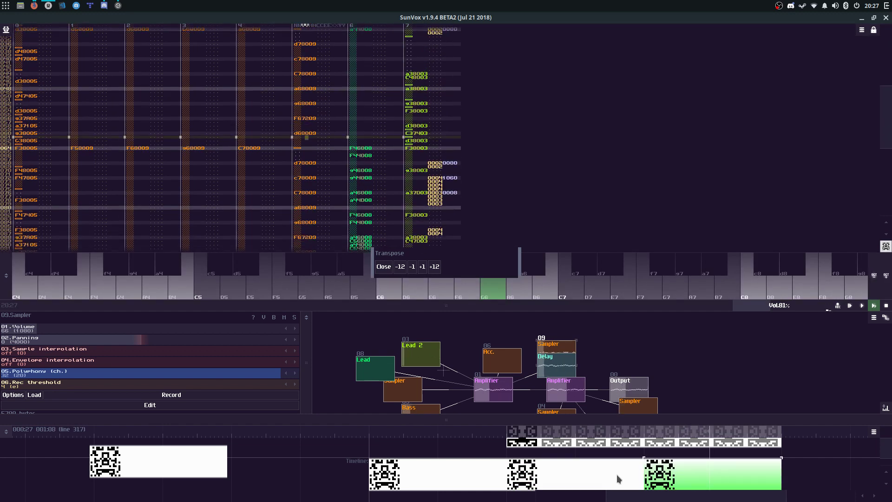
# Step: Check the second long pattern, return to the last one and transpose its entire contents up 12 semitones
pyautogui.click(615, 475)
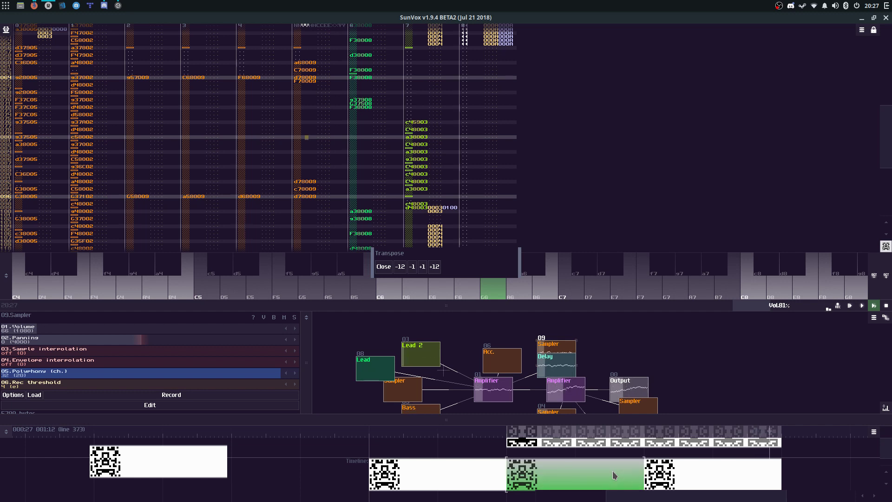
pyautogui.click(679, 472)
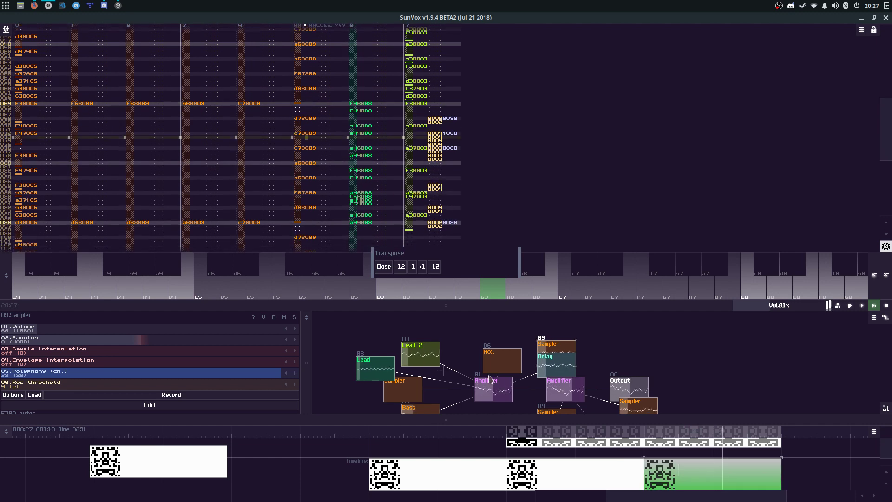
pyautogui.click(455, 217)
pyautogui.hotkey('ctrl', 'a')
pyautogui.click(435, 267)
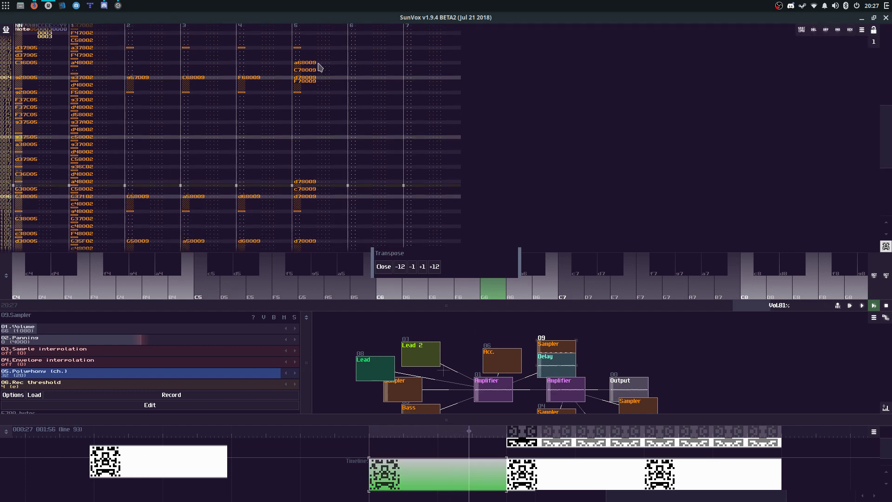
# Step: Delete the two track 5 notes at lines 60 and 62 in the first long pattern
pyautogui.moveTo(310, 62); pyautogui.dragTo(305, 74)
pyautogui.press('Delete')
pyautogui.scroll(2, 305, 110)
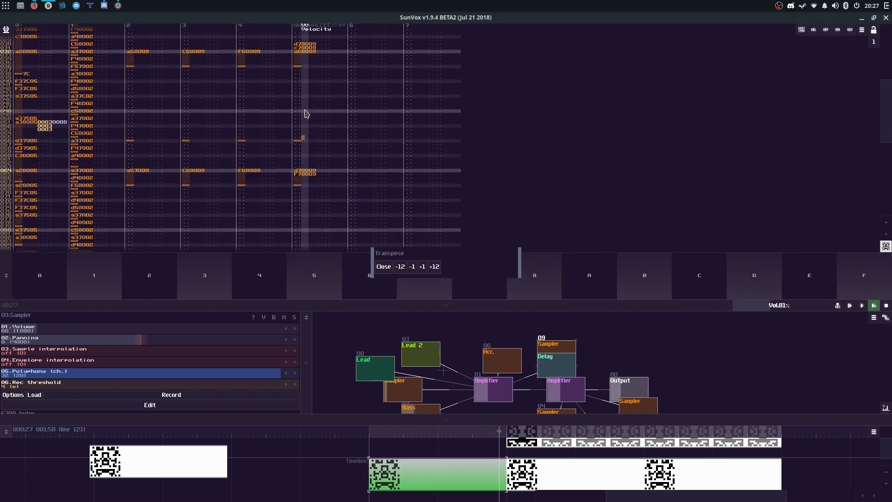
# Step: Paste the two cut track 5 notes starting at line 56, shift the second note further down, and close the transpose dialog
pyautogui.click(305, 140)
pyautogui.hotkey('ctrl', 'v')
pyautogui.click(310, 146)
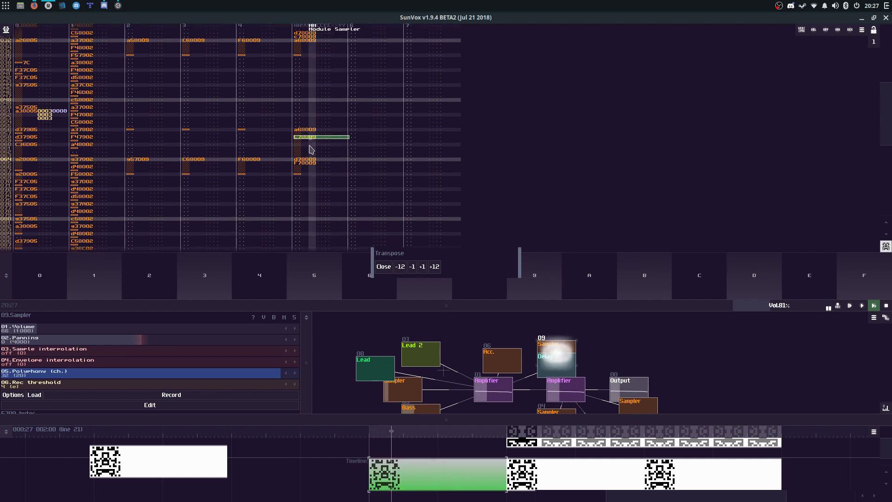
pyautogui.hotkey('ctrl', 'x')
pyautogui.click(310, 146)
pyautogui.hotkey('ctrl', 'v')
pyautogui.press('space')
pyautogui.click(386, 267)
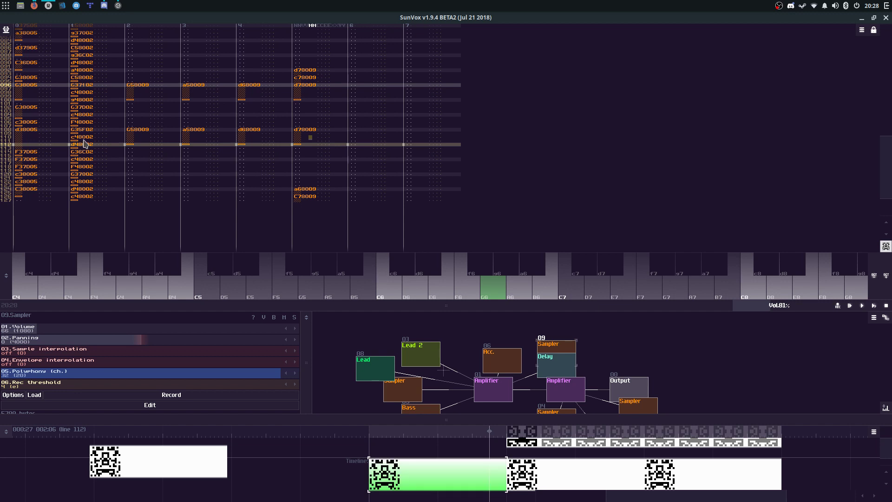
# Step: Load the scratch_my_back.sunvox project from The Shadows folder
pyautogui.click(6, 29)
pyautogui.click(18, 41)
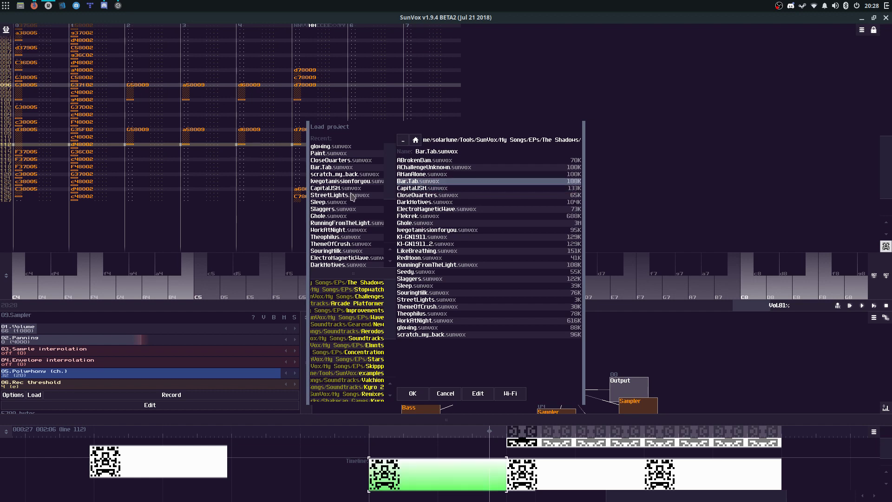
pyautogui.doubleClick(433, 334)
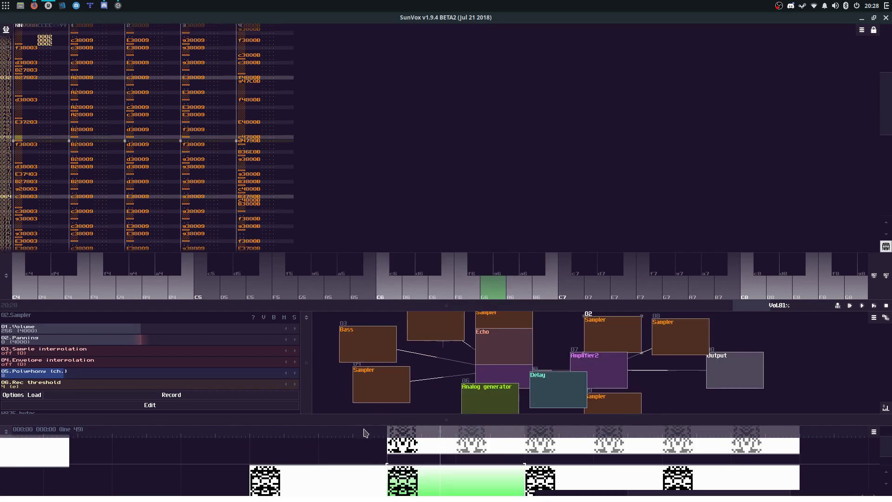
# Step: Load the Flekrek.sunvox project and enlarge the timeline area to view its pattern layout
pyautogui.click(6, 30)
pyautogui.click(19, 41)
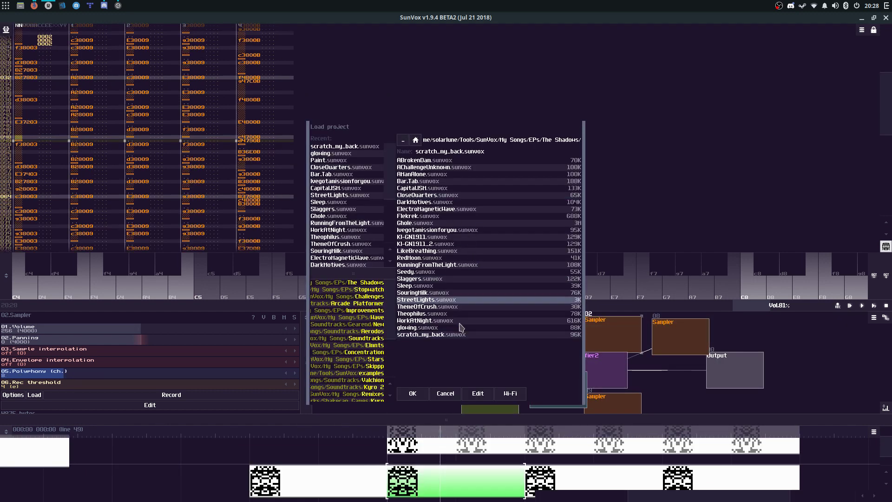
pyautogui.click(433, 218)
pyautogui.click(433, 219)
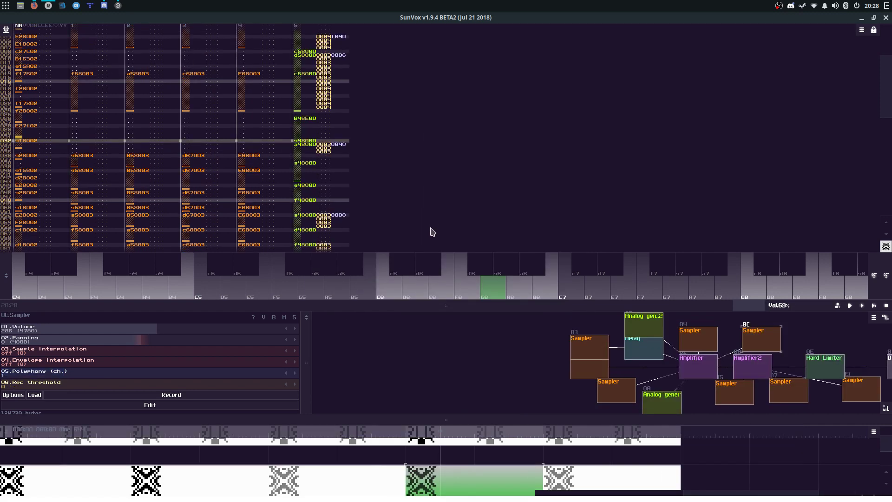
pyautogui.moveTo(417, 419); pyautogui.dragTo(416, 201)
# Step: Load the recent project Paint.sunvox and start its playback
pyautogui.click(6, 29)
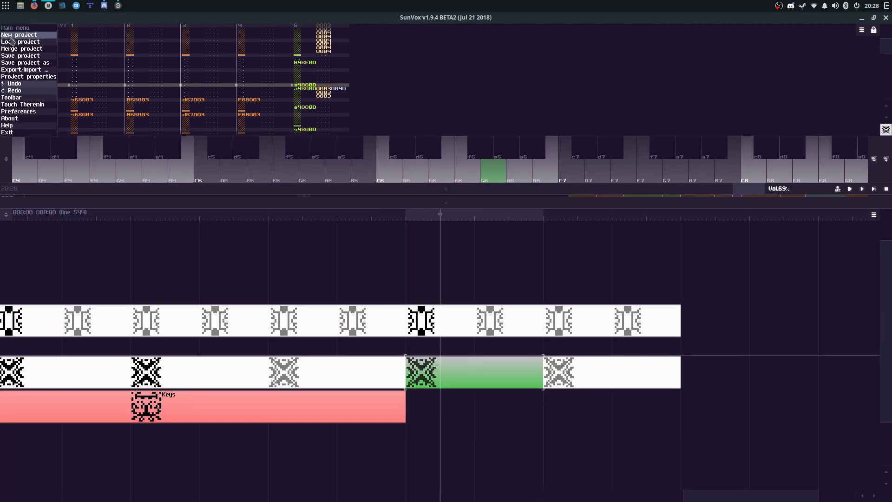
pyautogui.click(19, 40)
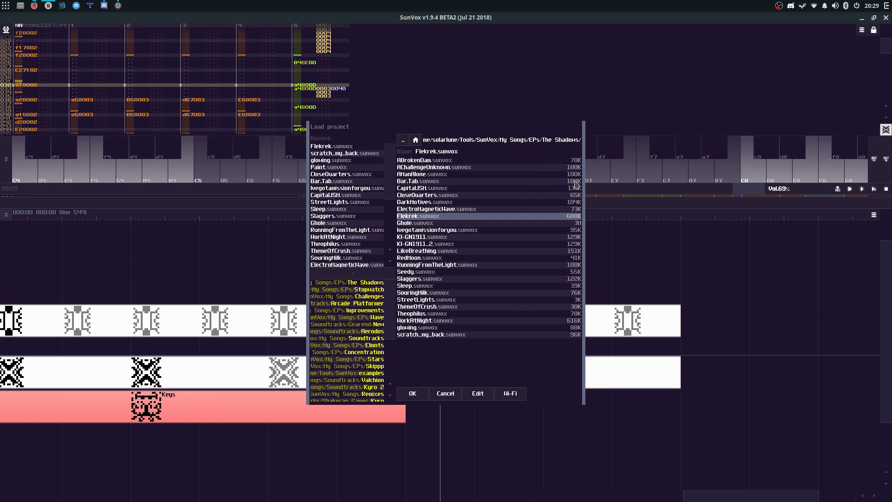
pyautogui.click(465, 189)
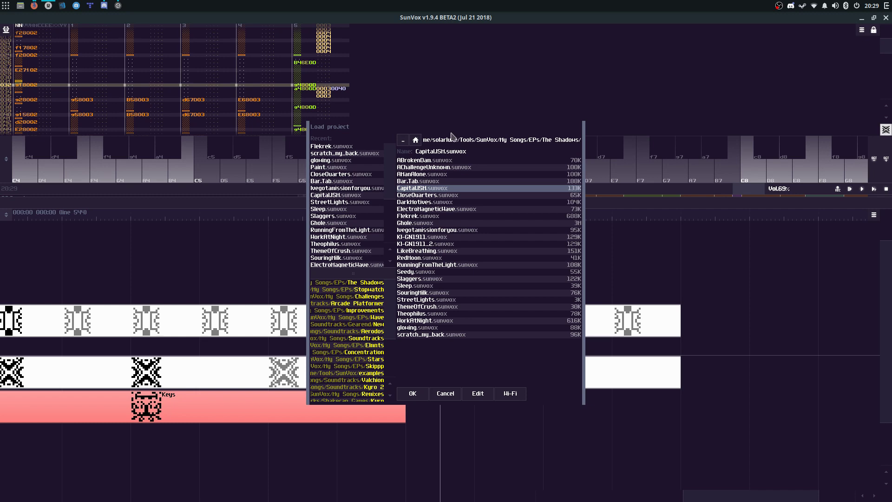
pyautogui.moveTo(451, 126); pyautogui.dragTo(271, 66)
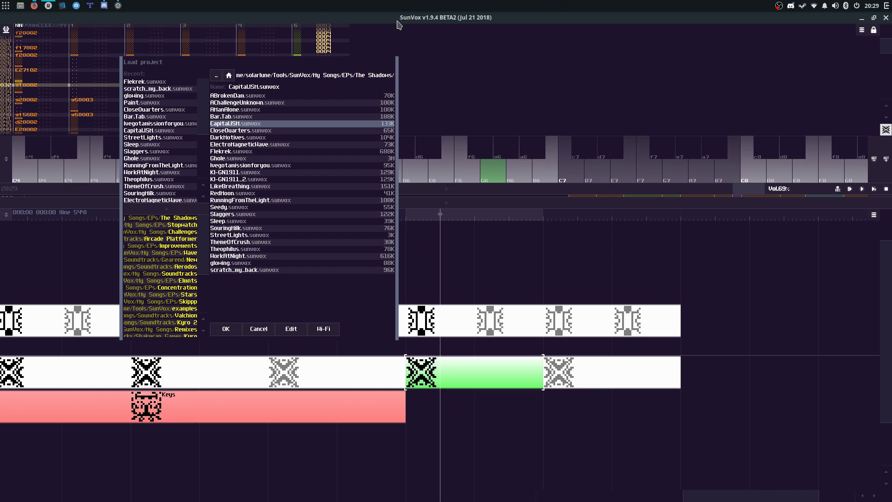
pyautogui.click(148, 101)
pyautogui.click(148, 101)
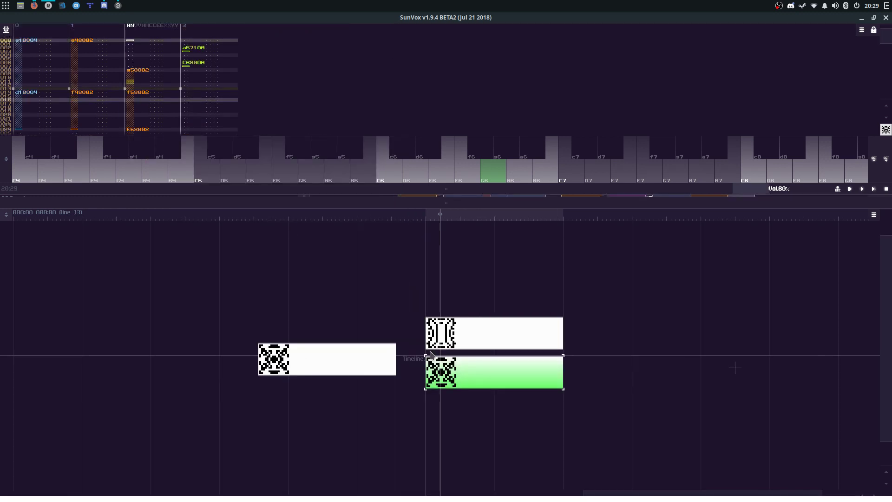
pyautogui.press('space')
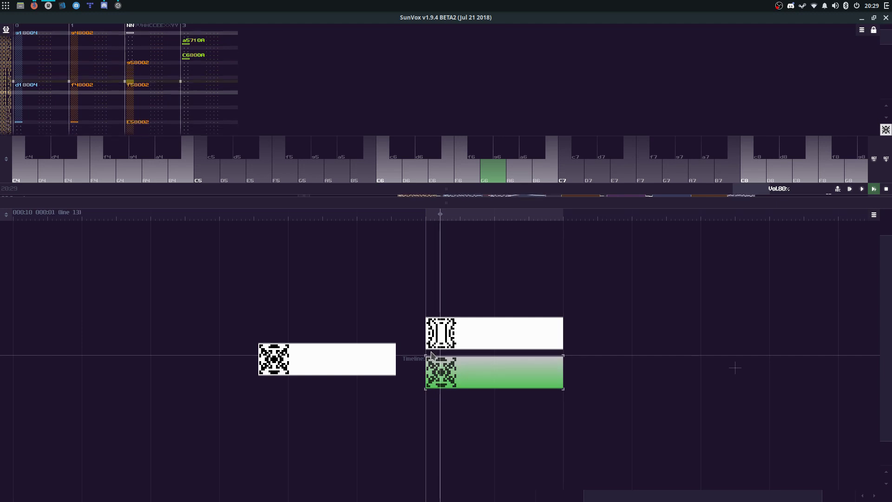